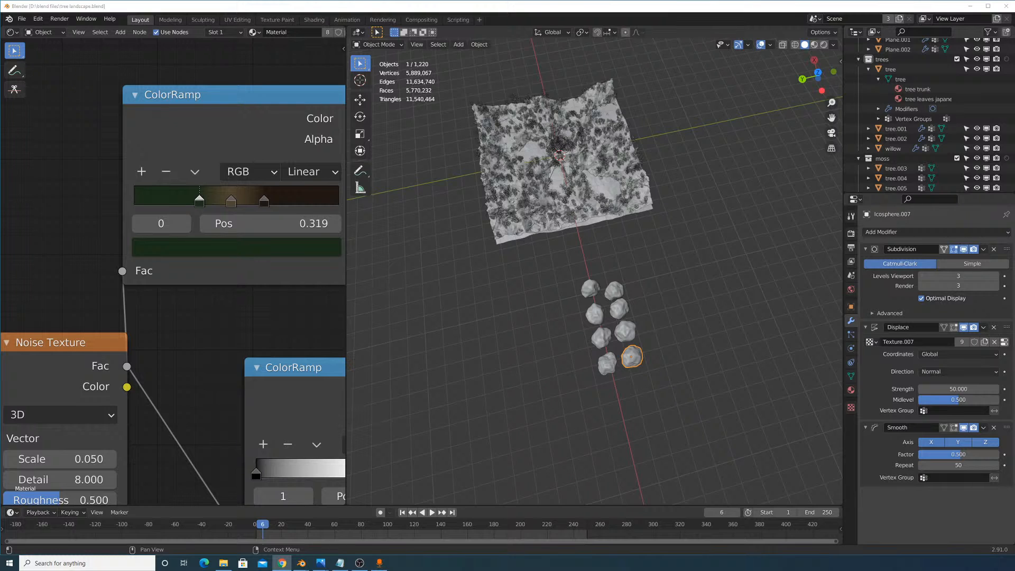
Examine the tree-covered landscape and the group of rocks beside it from several angles.
middle_drag(664, 323, 561, 288)
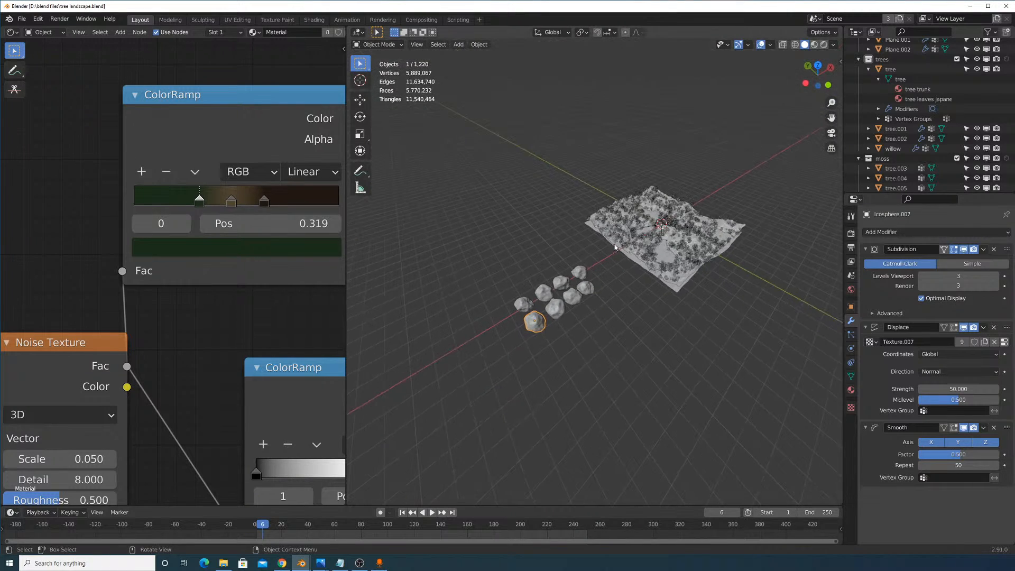
scroll(545, 280, up, 5)
scroll(545, 280, down, 6)
middle_drag(624, 280, 608, 299)
scroll(618, 304, up, 3)
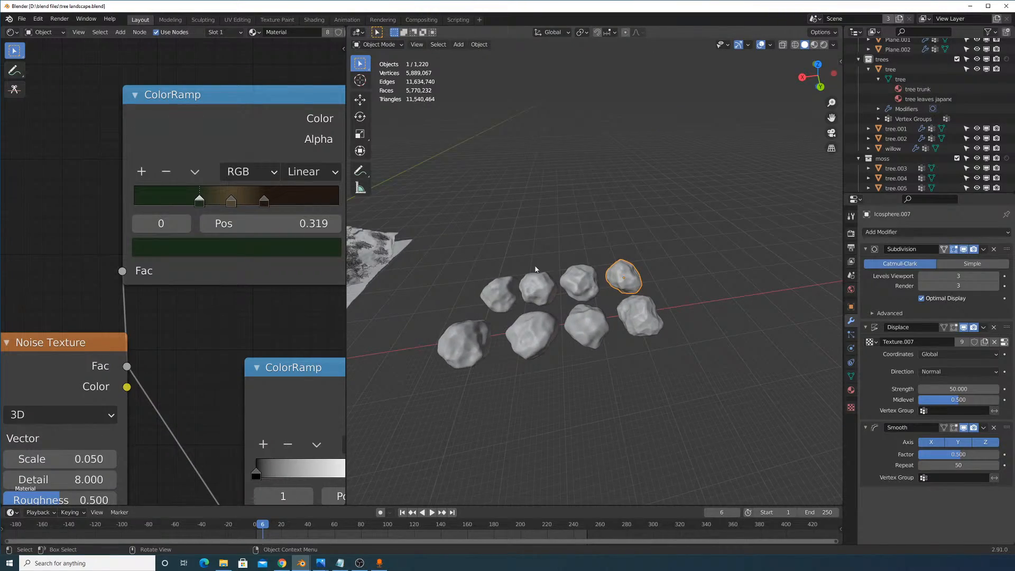
middle_drag(535, 270, 713, 208)
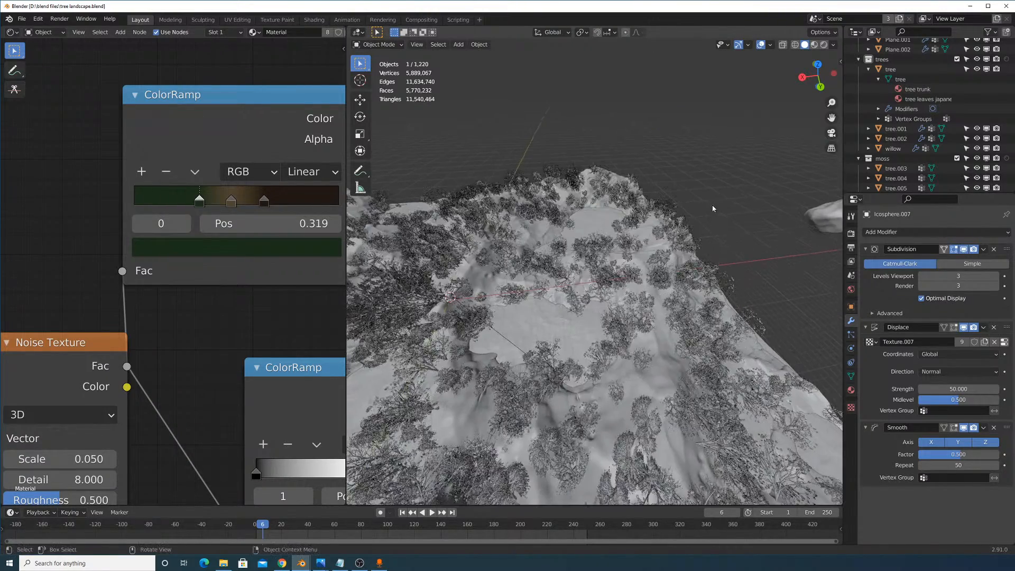
middle_drag(716, 263, 670, 278)
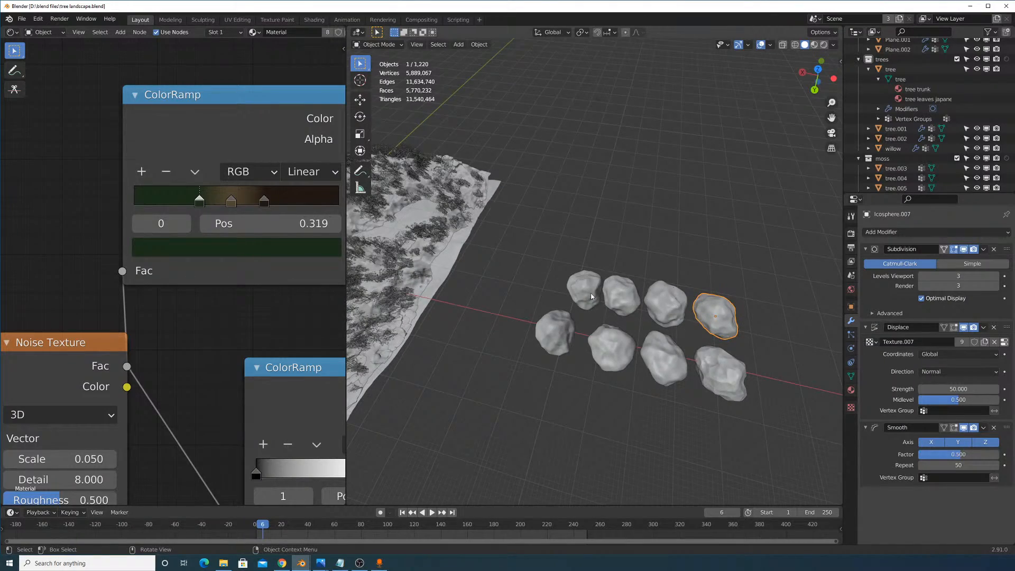
middle_drag(592, 296, 695, 311)
middle_drag(714, 279, 664, 298)
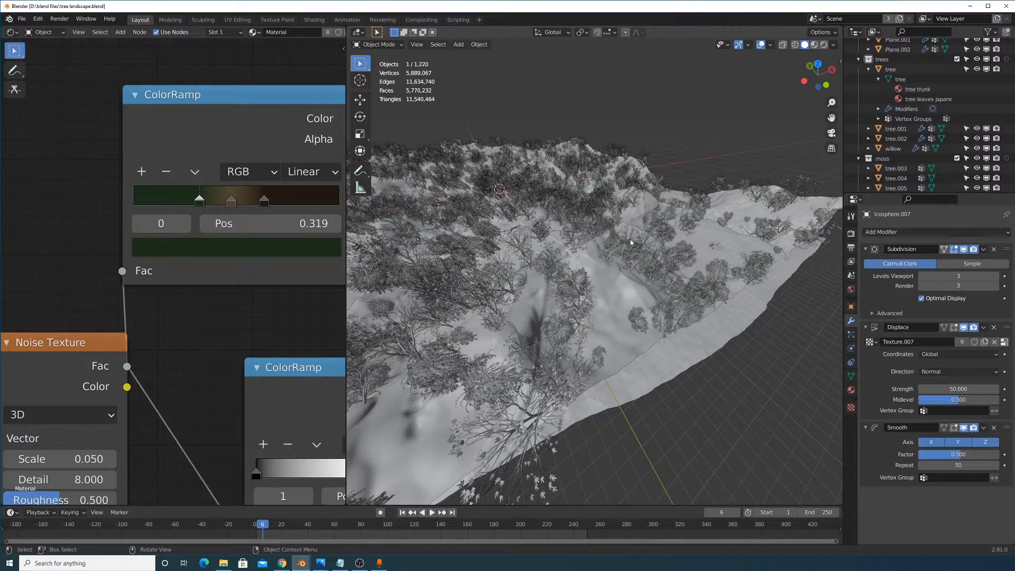
middle_drag(599, 288, 502, 276)
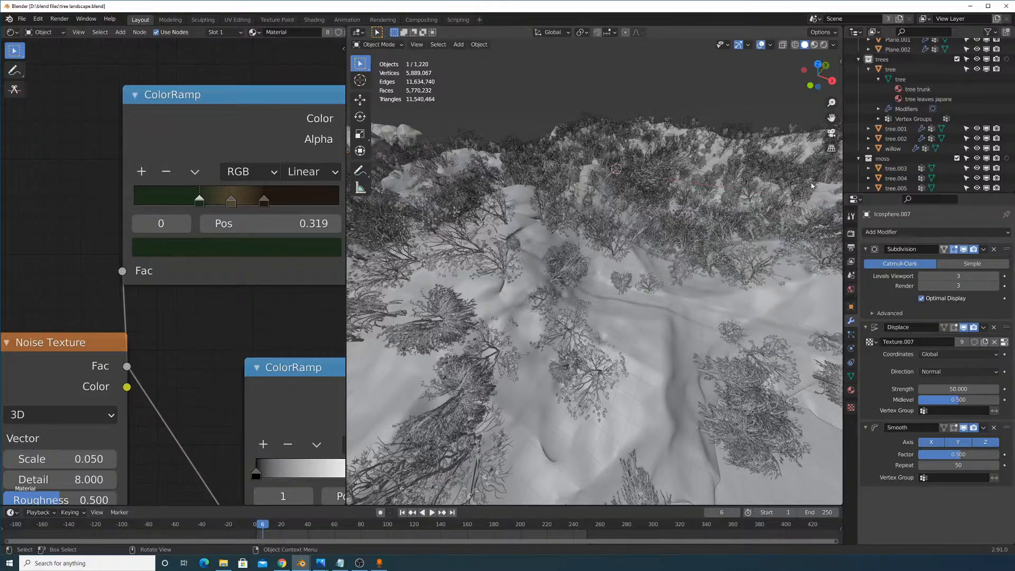
scroll(659, 207, up, 2)
scroll(634, 254, up, 2)
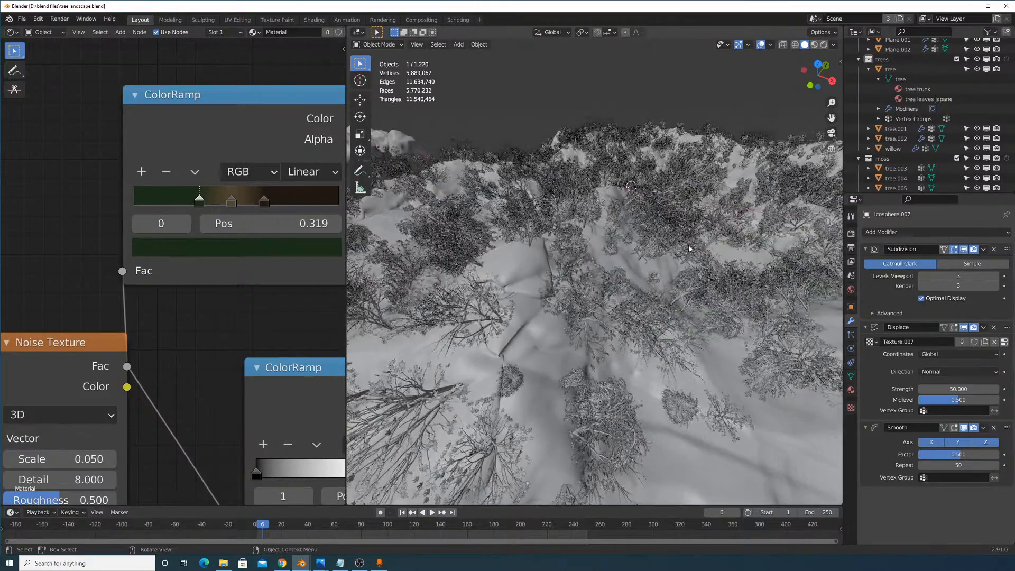
middle_drag(552, 236, 643, 281)
scroll(701, 250, down, 4)
Select the tree emitter Plane.002 and review its moss particle system's emission and render settings.
click(554, 284)
scroll(951, 82, up, 3)
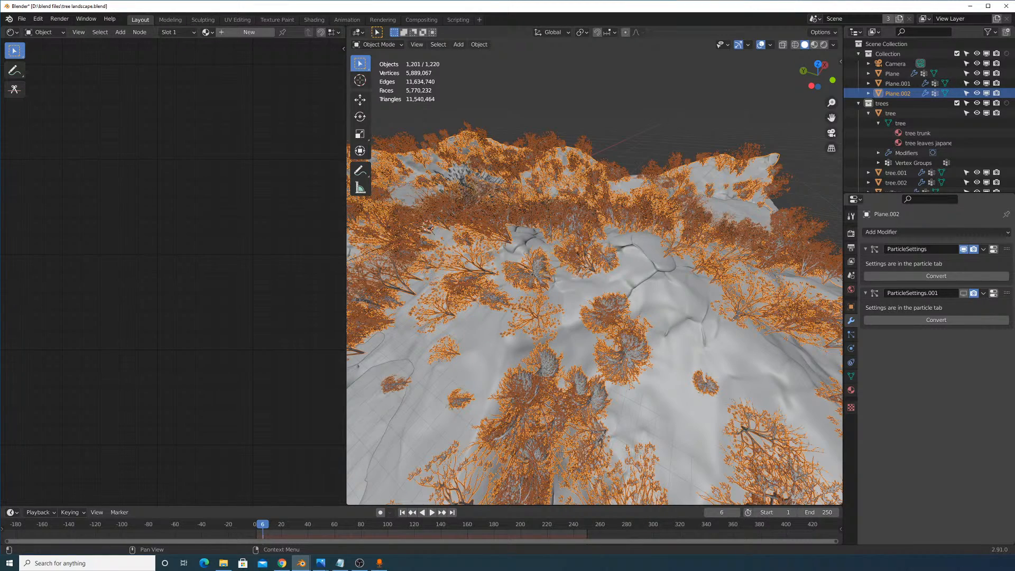
key(alt+Tab)
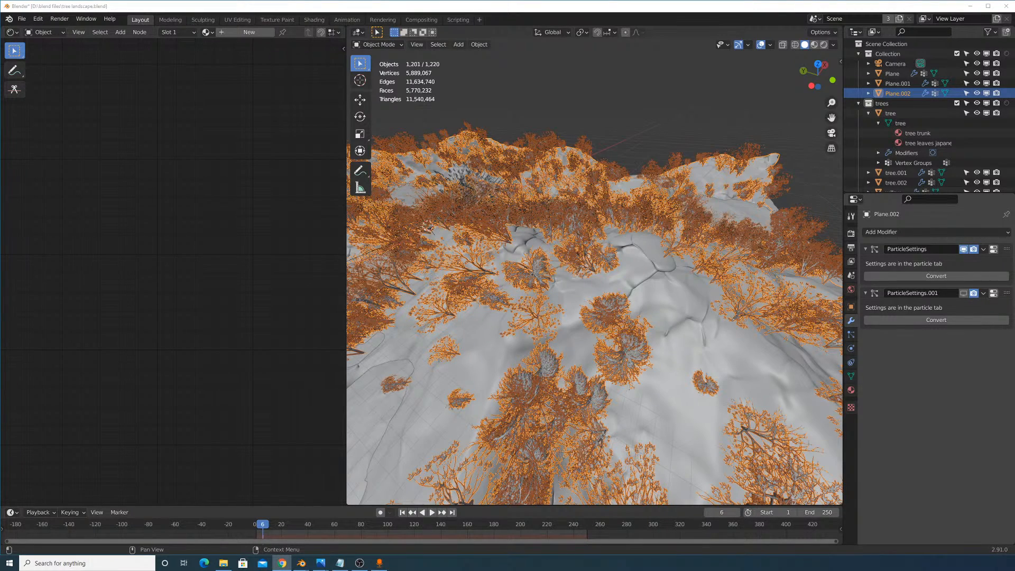
middle_drag(710, 295, 644, 286)
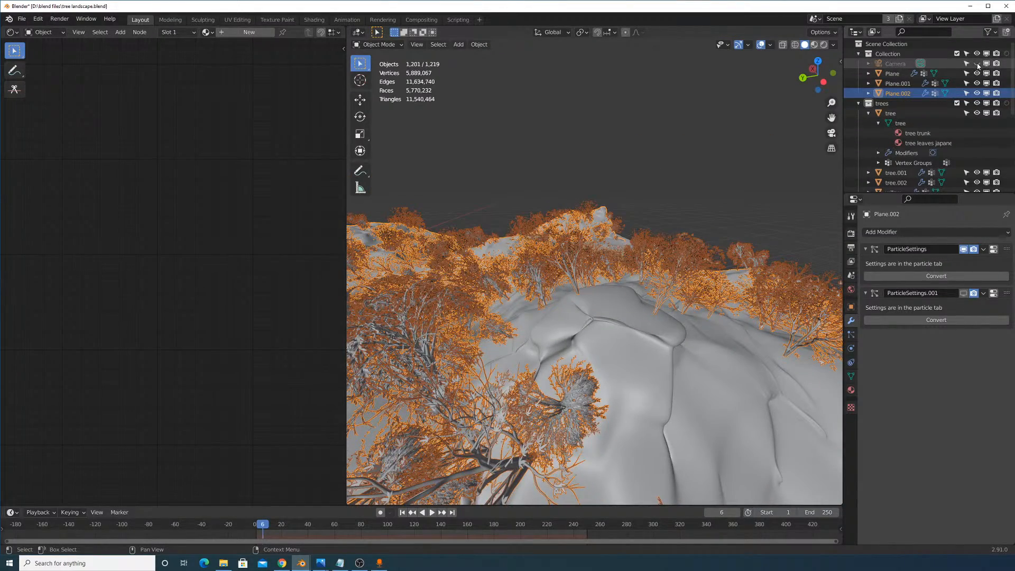
click(850, 334)
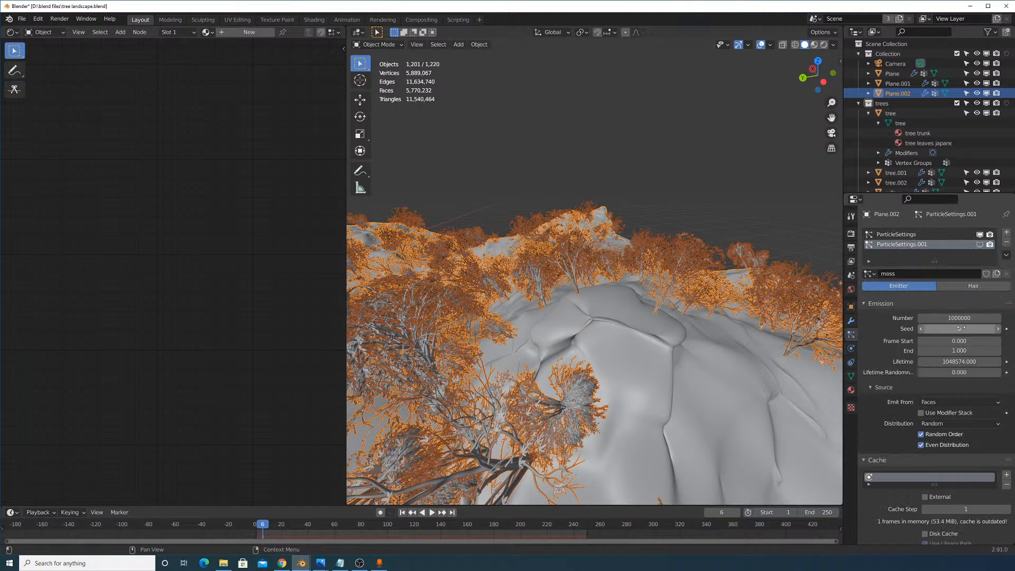
scroll(904, 342, down, 15)
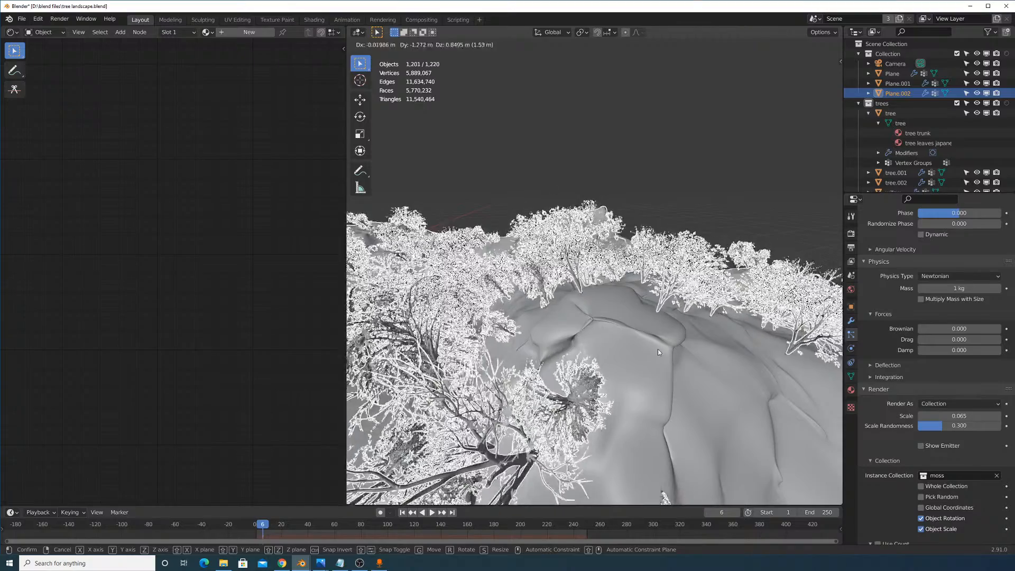
Select the terrain object Plane and look at the landscape through the active camera.
click(666, 358)
middle_drag(666, 357, 671, 296)
click(416, 44)
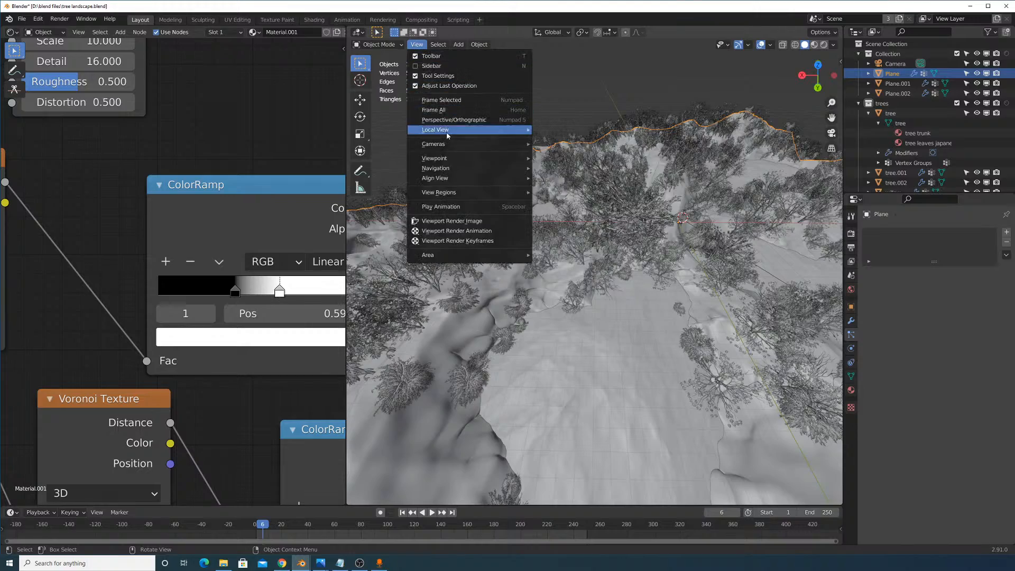
mouse_move(465, 133)
click(572, 154)
scroll(659, 186, down, 2)
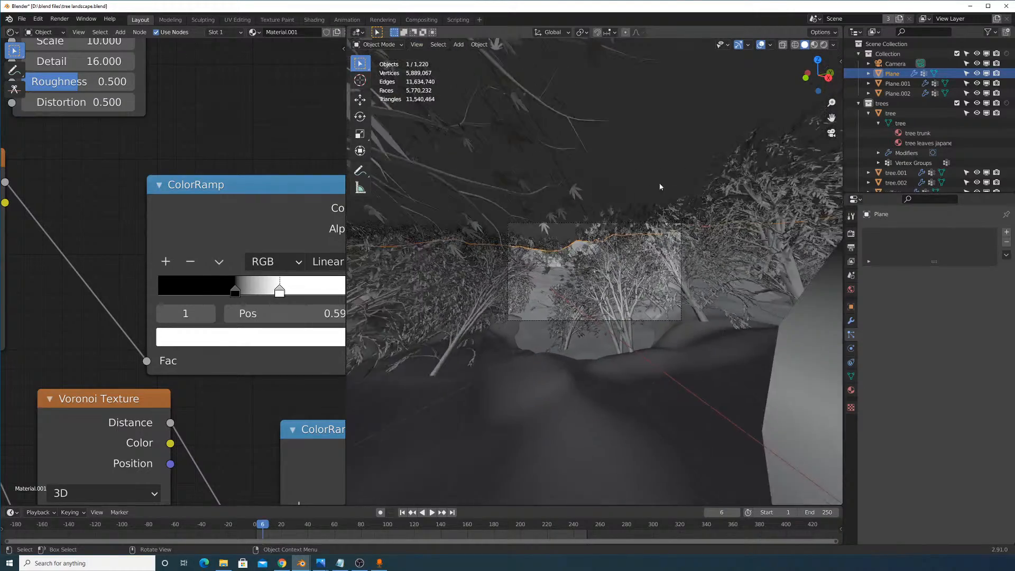
scroll(681, 238, up, 5)
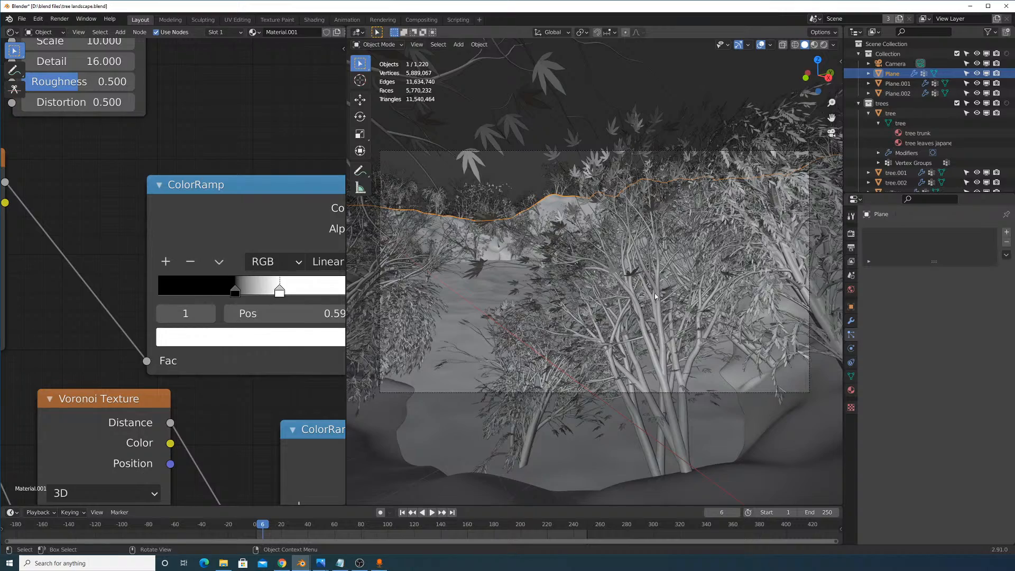
shift+middle_drag(666, 231, 664, 241)
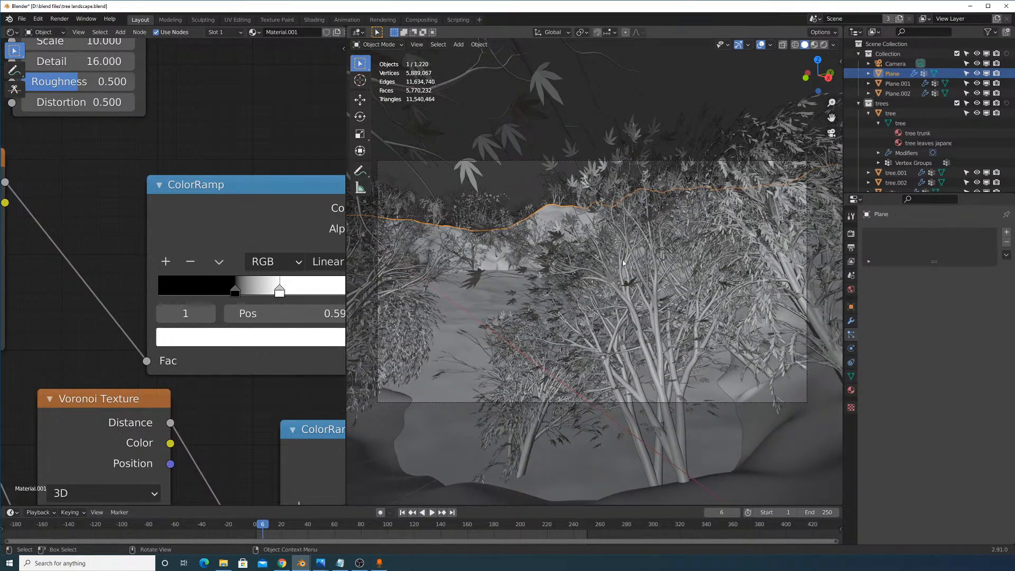
Try Weight Paint mode on the terrain object Plane, look over the terrain, and return to Object Mode.
middle_drag(624, 183, 667, 322)
scroll(648, 233, down, 3)
middle_drag(568, 257, 665, 243)
scroll(665, 243, up, 3)
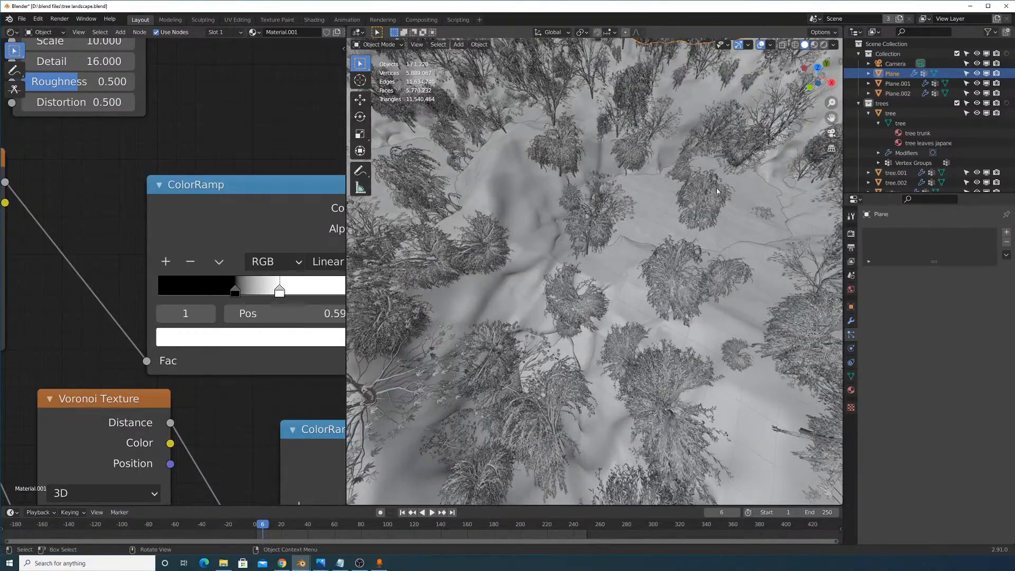
middle_drag(718, 191, 476, 159)
click(397, 45)
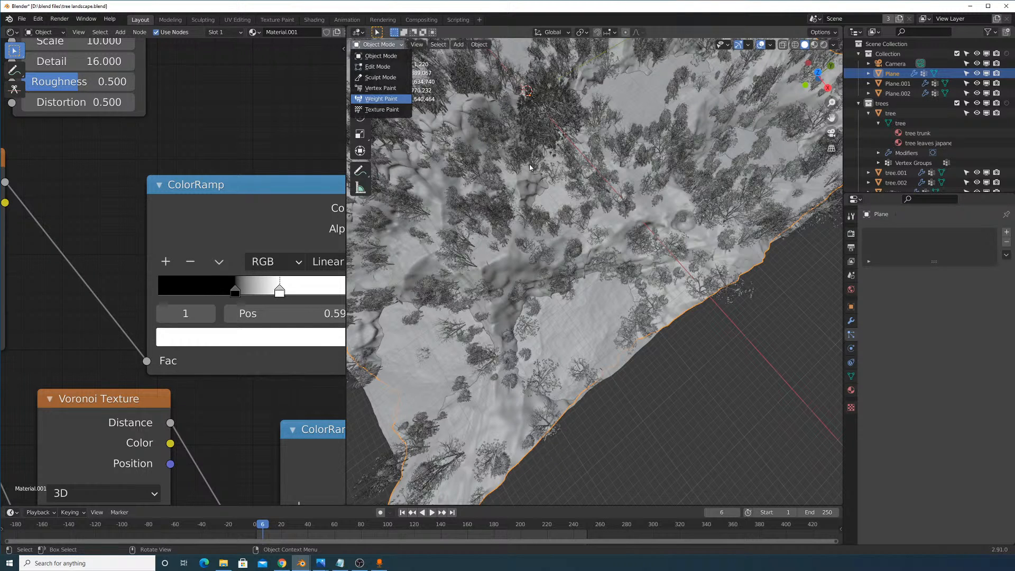
click(401, 98)
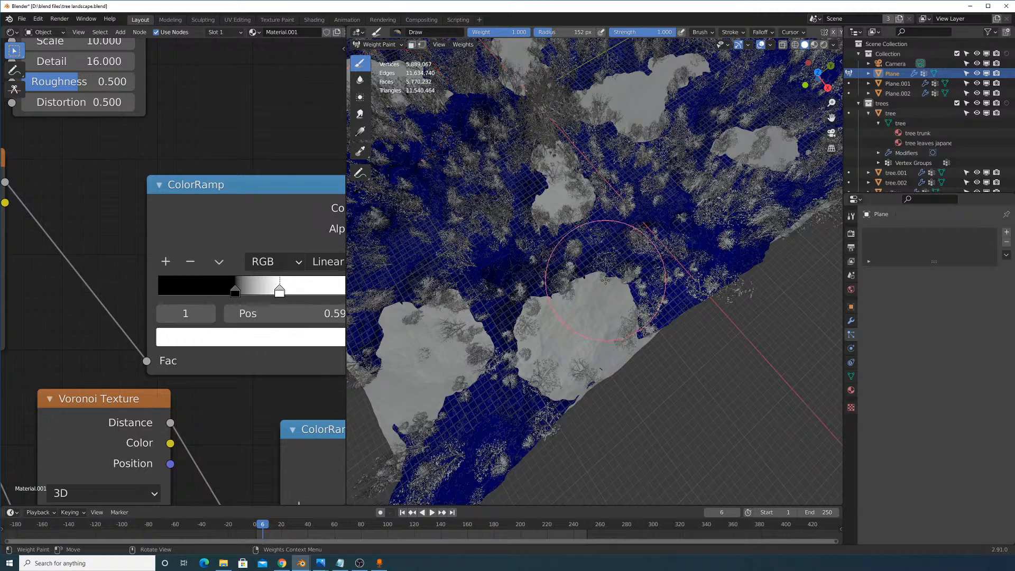
mouse_move(645, 270)
middle_down()
mouse_move(634, 225)
mouse_move(600, 306)
middle_up()
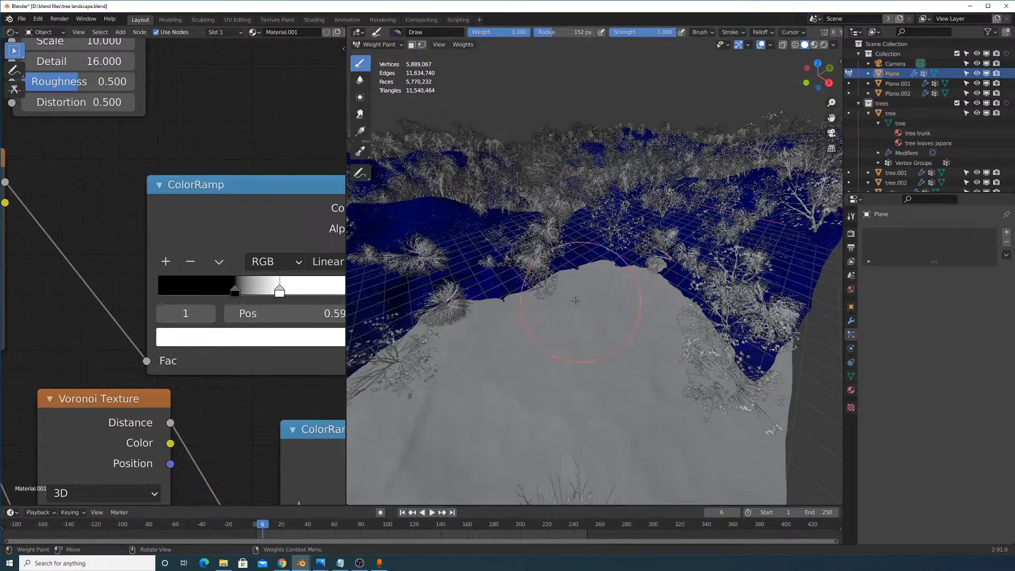
scroll(798, 135, up, 2)
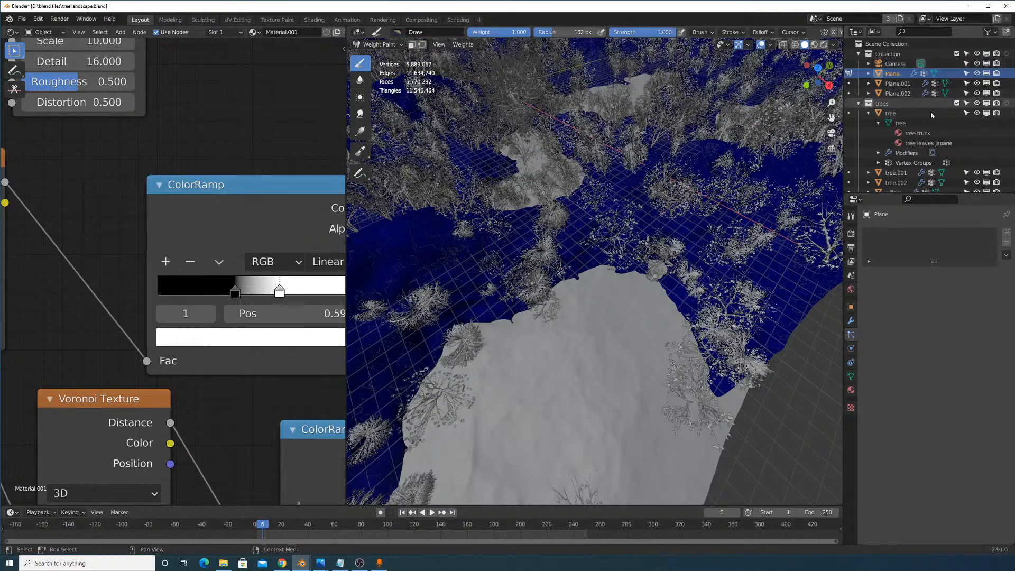
mouse_move(692, 230)
middle_down()
mouse_move(671, 157)
mouse_move(676, 243)
middle_up()
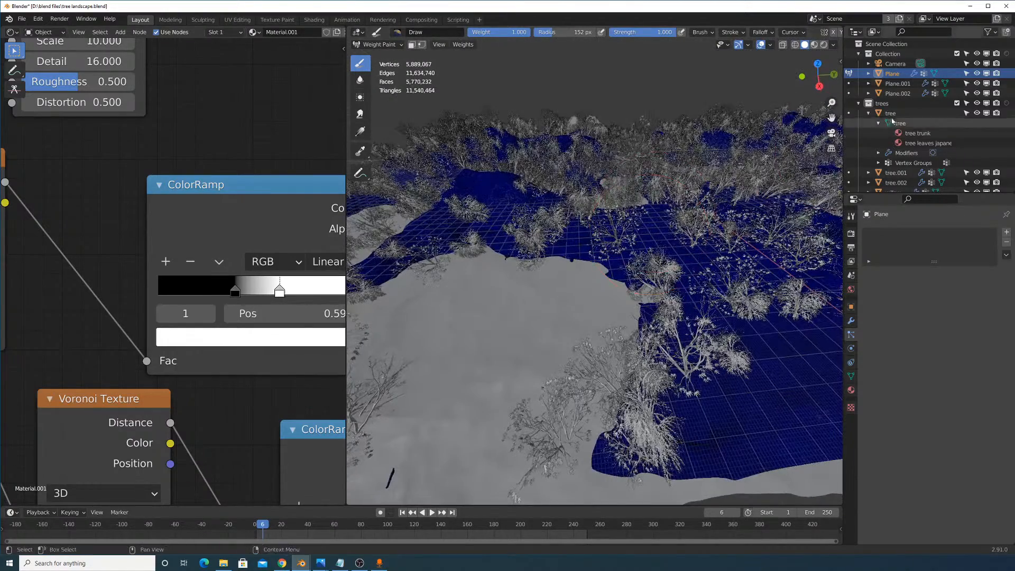
click(378, 44)
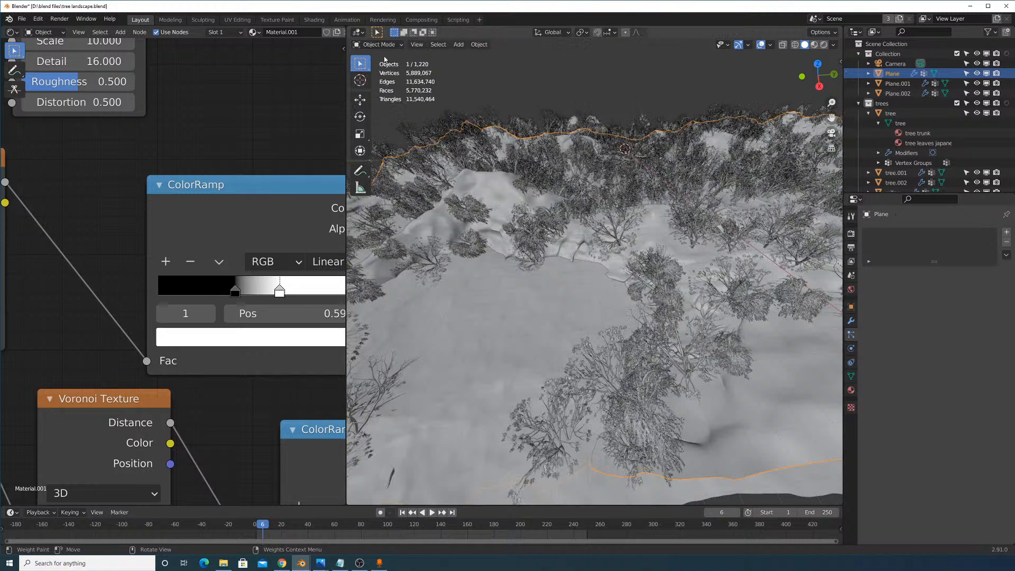
Hide the object Plane in the viewport and check Plane.001 by switching its visibility off and on.
click(977, 74)
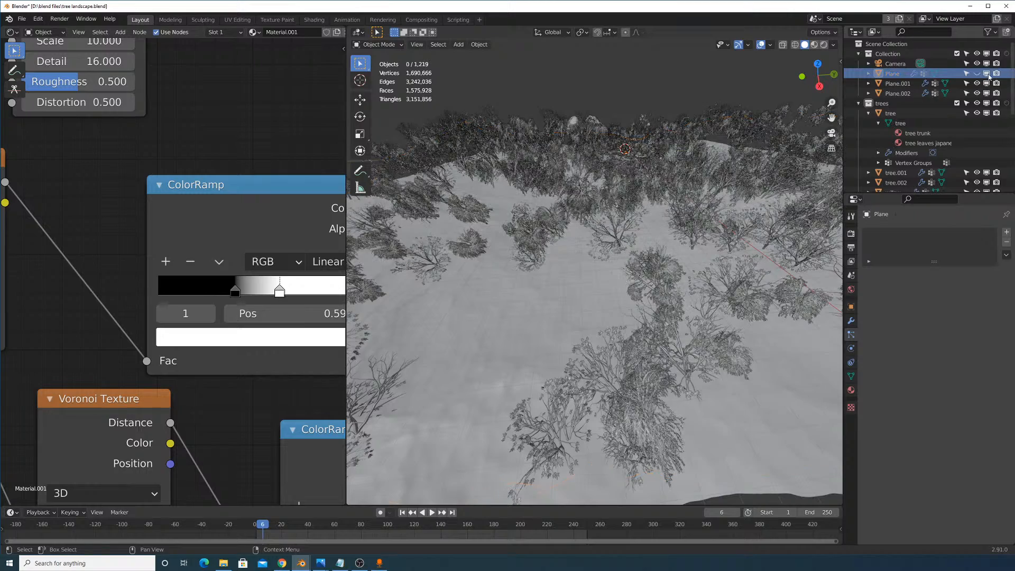
click(976, 64)
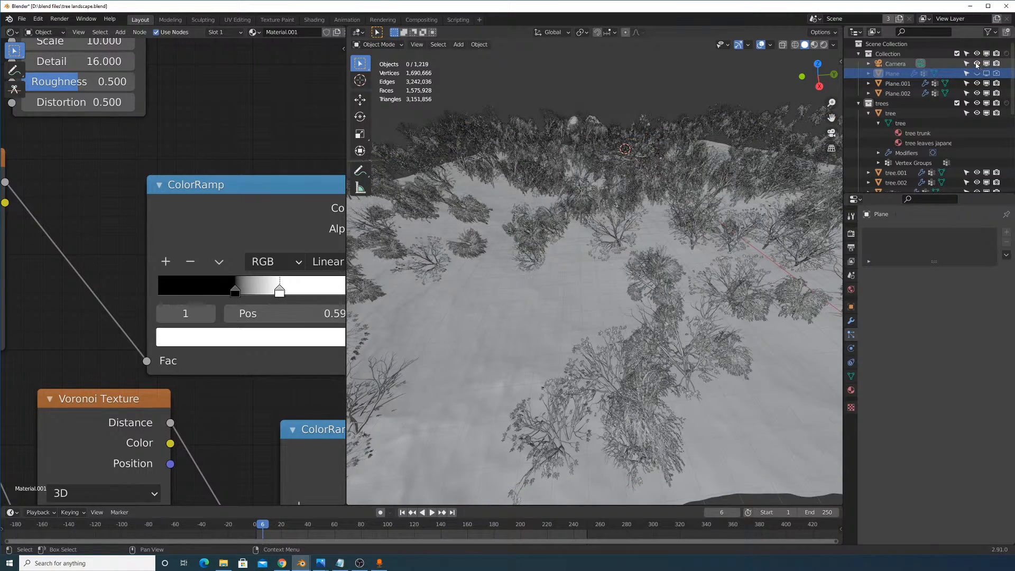
click(977, 64)
click(977, 84)
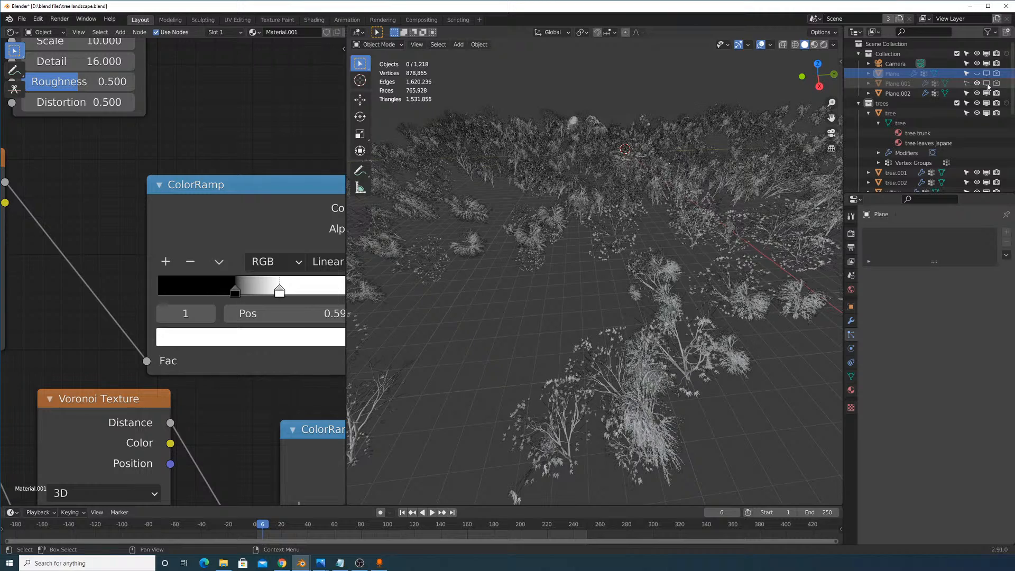
click(976, 84)
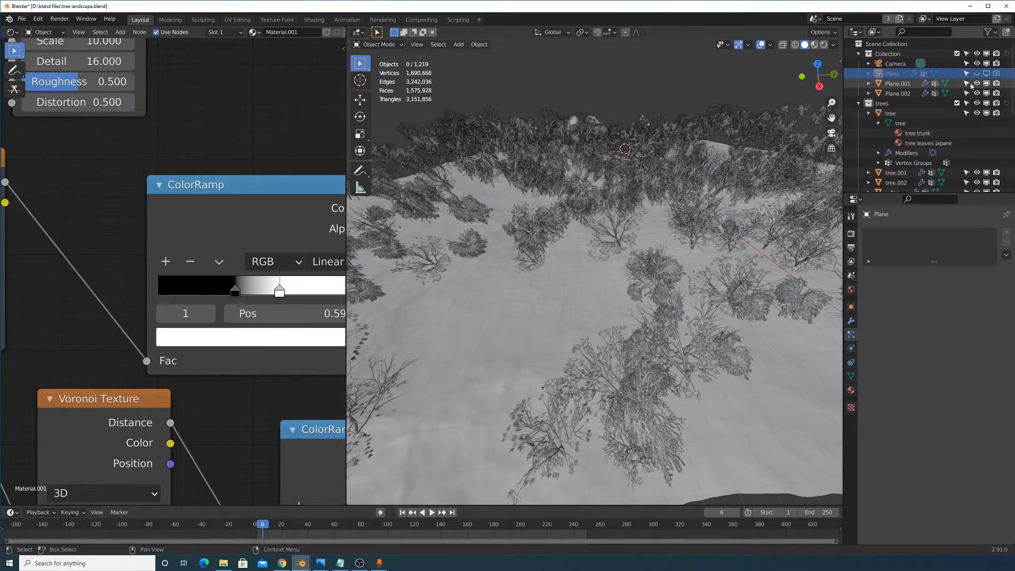
Select Plane.002 and enable Show Emitter in the viewport display settings of its moss particle system.
click(901, 94)
scroll(943, 330, down, 5)
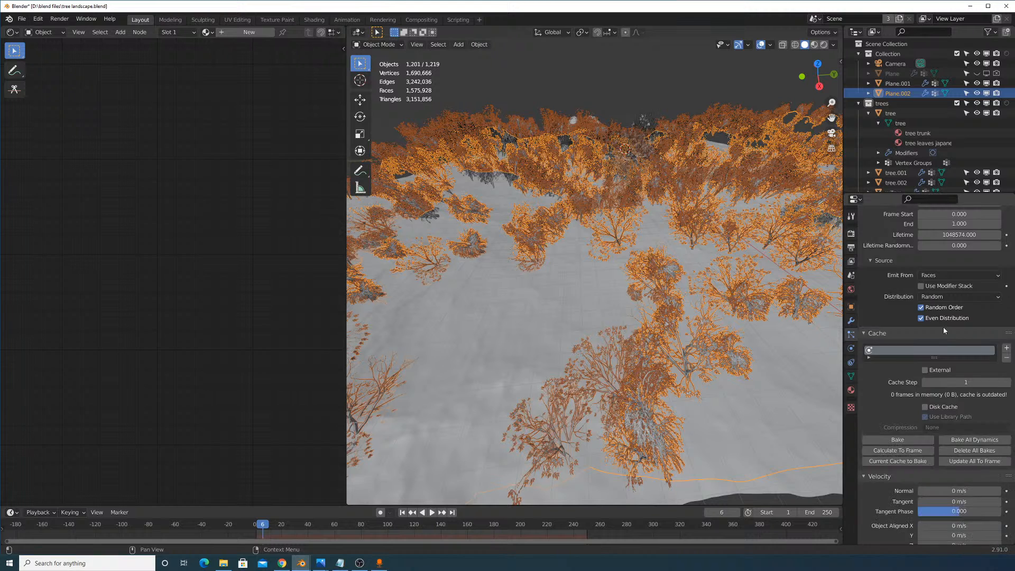
scroll(943, 330, down, 10)
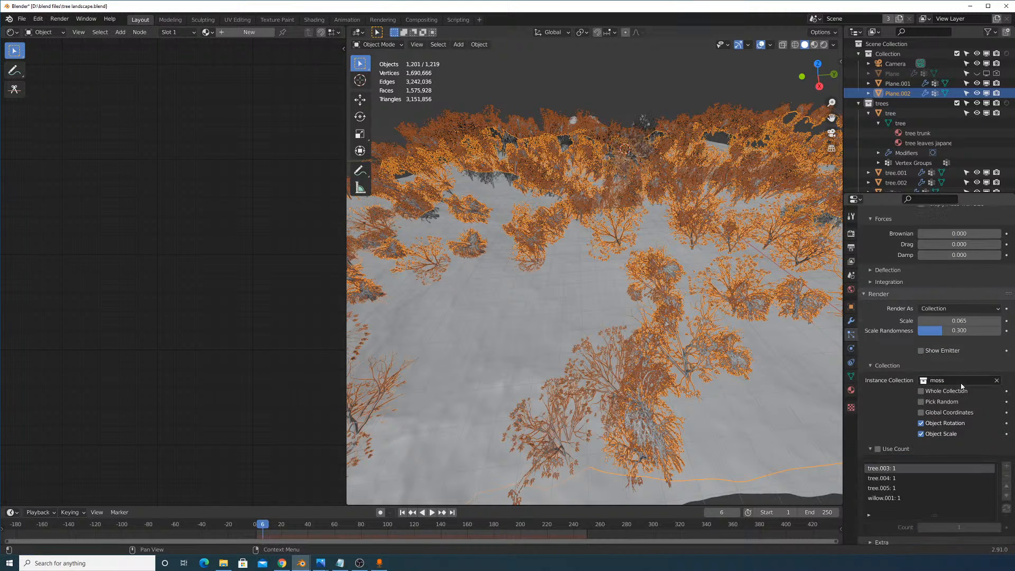
scroll(959, 383, down, 6)
scroll(933, 454, up, 4)
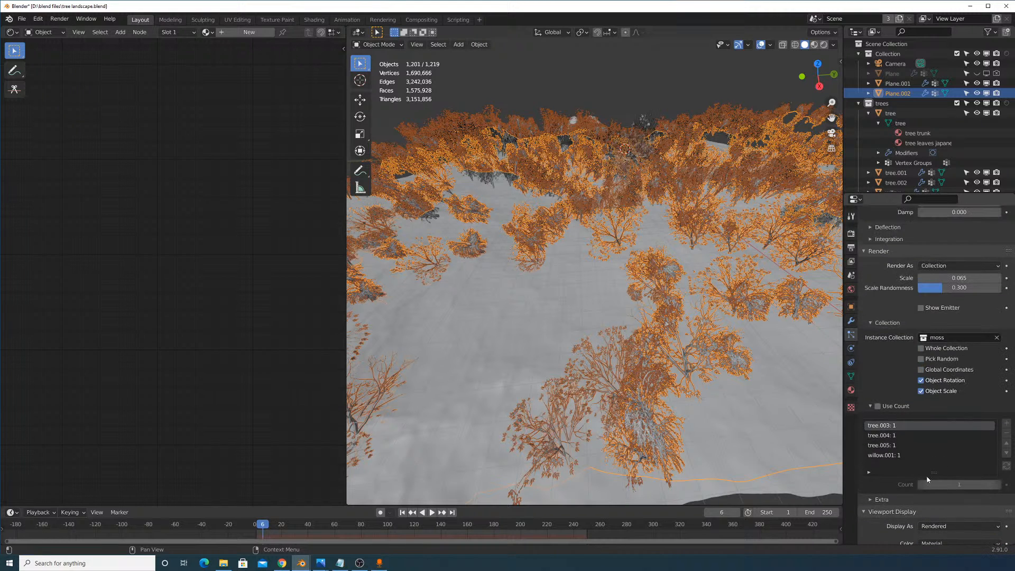
scroll(957, 338, down, 6)
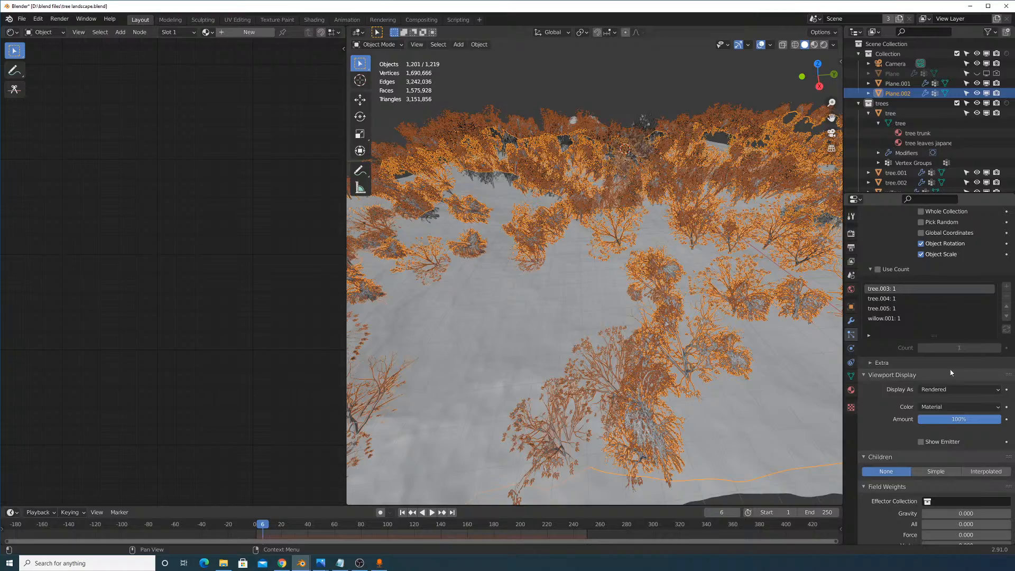
click(923, 442)
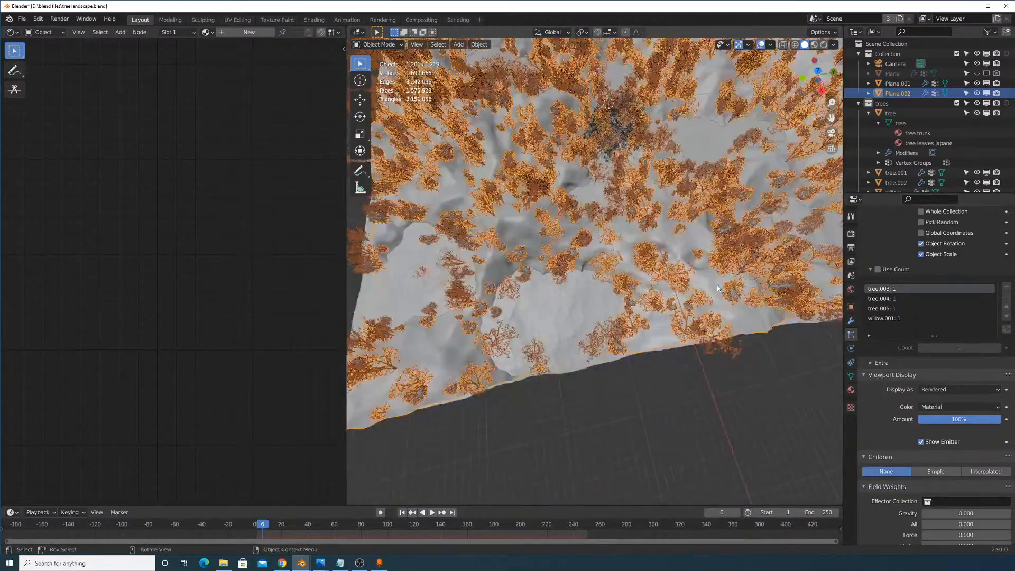
Switch Plane.002 to Weight Paint mode and inspect the painted weights across the terrain and around its clearings.
key(KP_Decimal)
scroll(695, 251, up, 5)
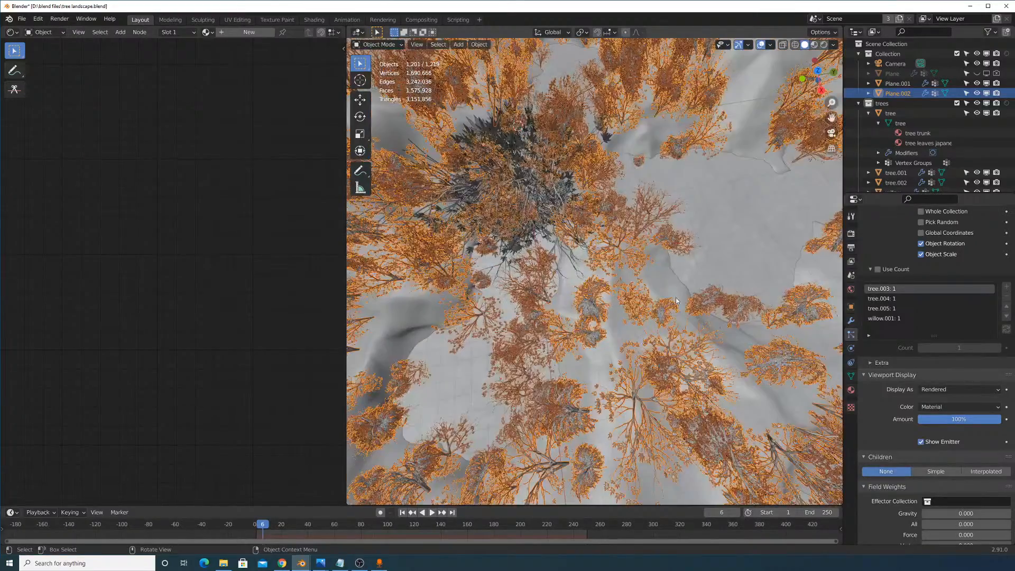
middle_drag(610, 310, 629, 310)
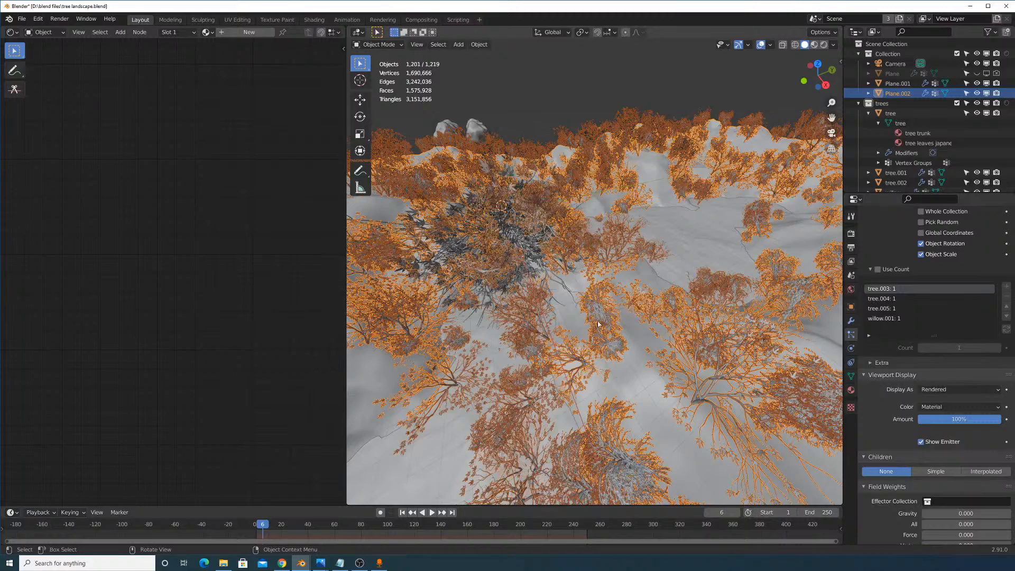
middle_drag(600, 260, 587, 278)
click(388, 45)
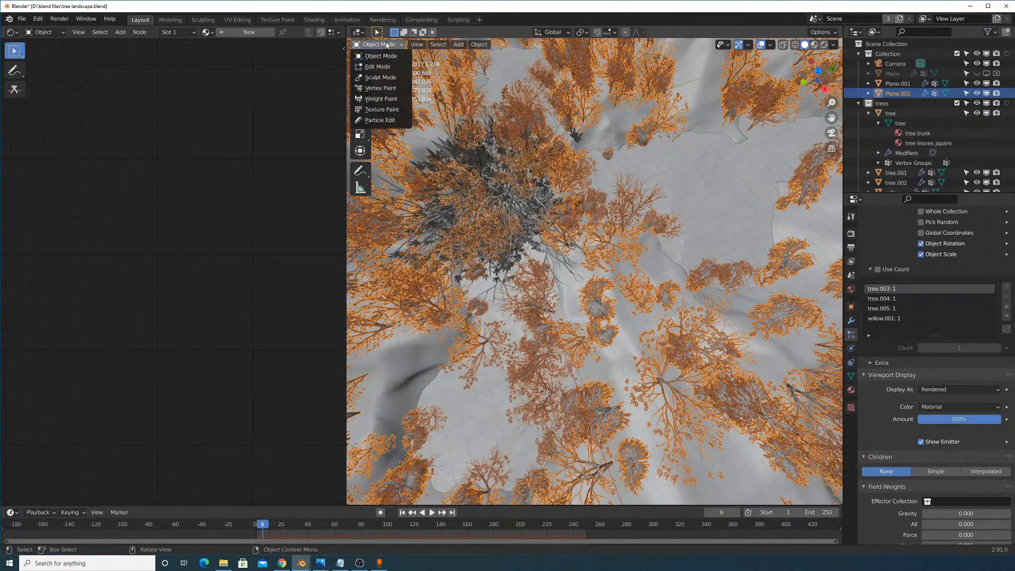
click(380, 99)
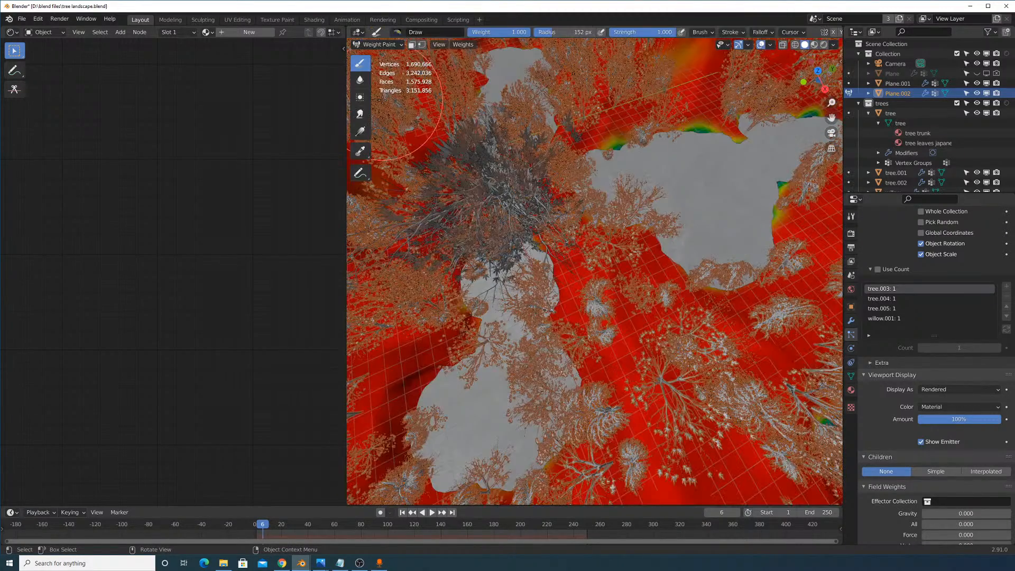
mouse_move(635, 211)
middle_down()
mouse_move(648, 143)
mouse_move(637, 138)
mouse_move(612, 147)
mouse_move(582, 243)
mouse_move(555, 226)
mouse_move(721, 215)
mouse_move(666, 244)
mouse_move(655, 301)
mouse_move(621, 252)
middle_up()
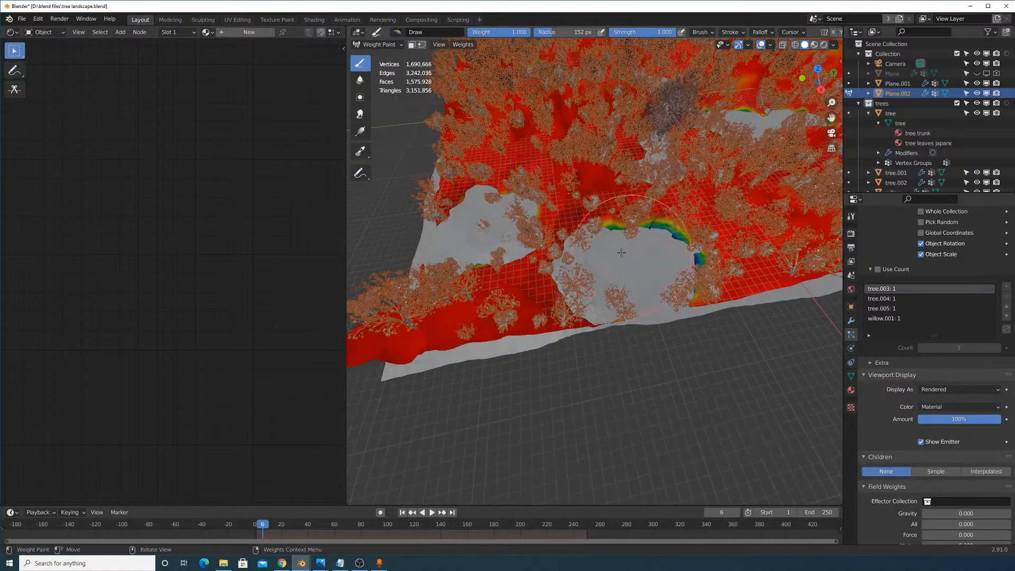
middle_drag(578, 191, 647, 265)
mouse_move(638, 279)
middle_down()
mouse_move(638, 211)
mouse_move(630, 229)
mouse_move(660, 207)
middle_up()
mouse_move(660, 207)
mouse_down()
mouse_move(503, 290)
mouse_move(618, 169)
mouse_move(645, 207)
mouse_up()
mouse_move(644, 206)
middle_down()
mouse_move(692, 264)
mouse_move(616, 275)
mouse_move(591, 290)
middle_up()
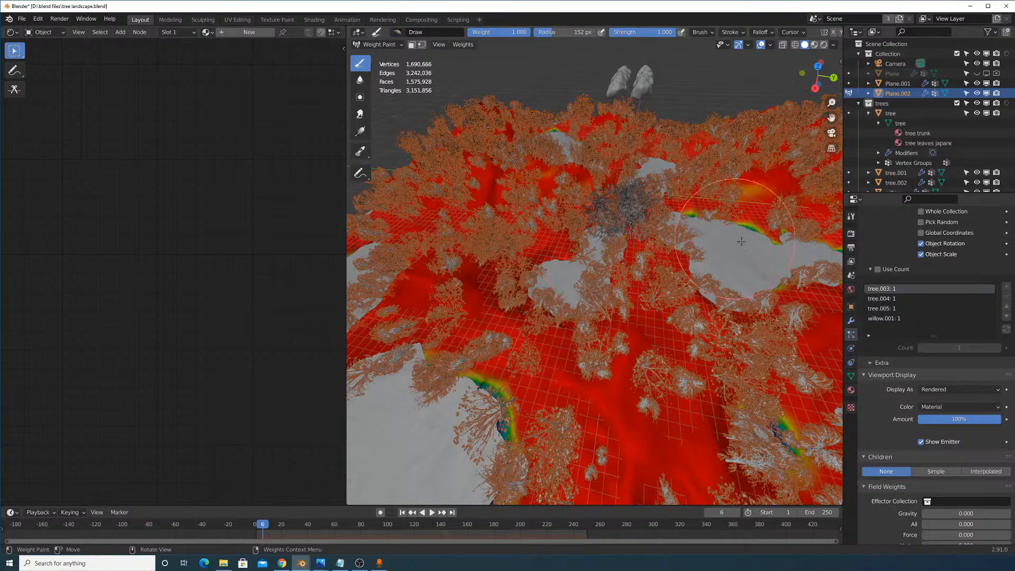
middle_drag(741, 241, 729, 254)
Check which vertex group drives the density of each of Plane.002's two particle systems, moss and trees.
scroll(917, 319, down, 5)
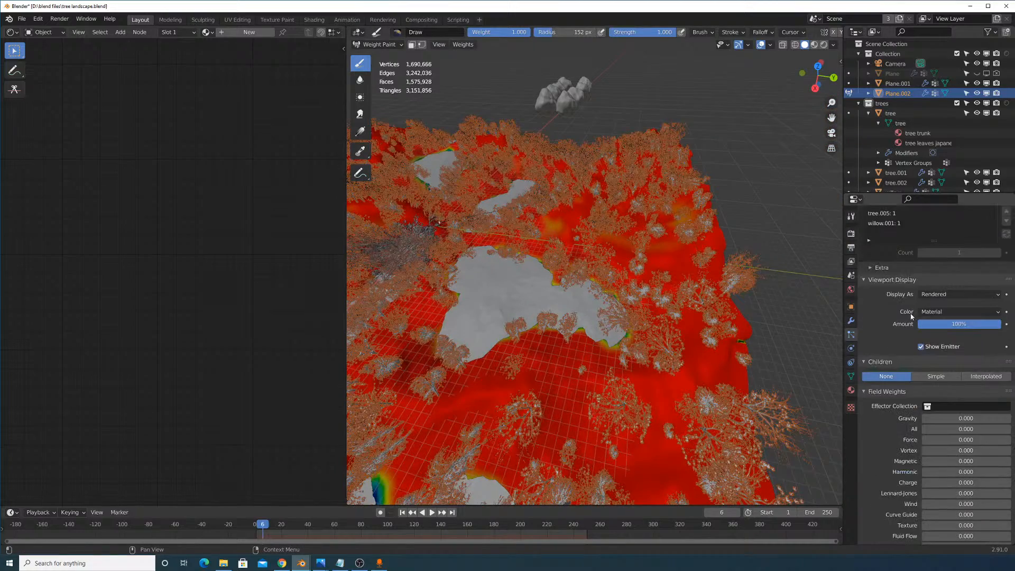
scroll(909, 327, down, 18)
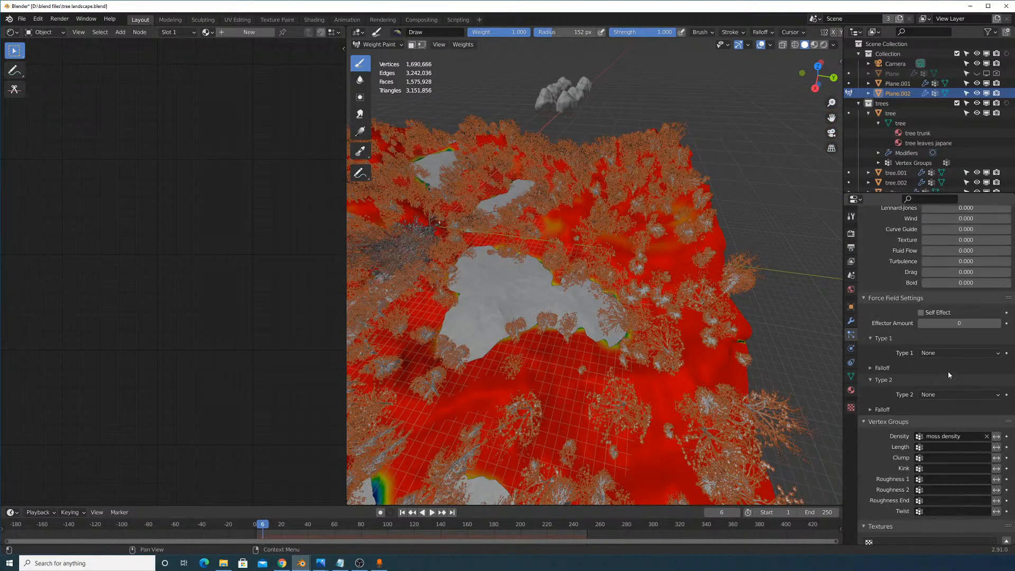
scroll(951, 305, up, 20)
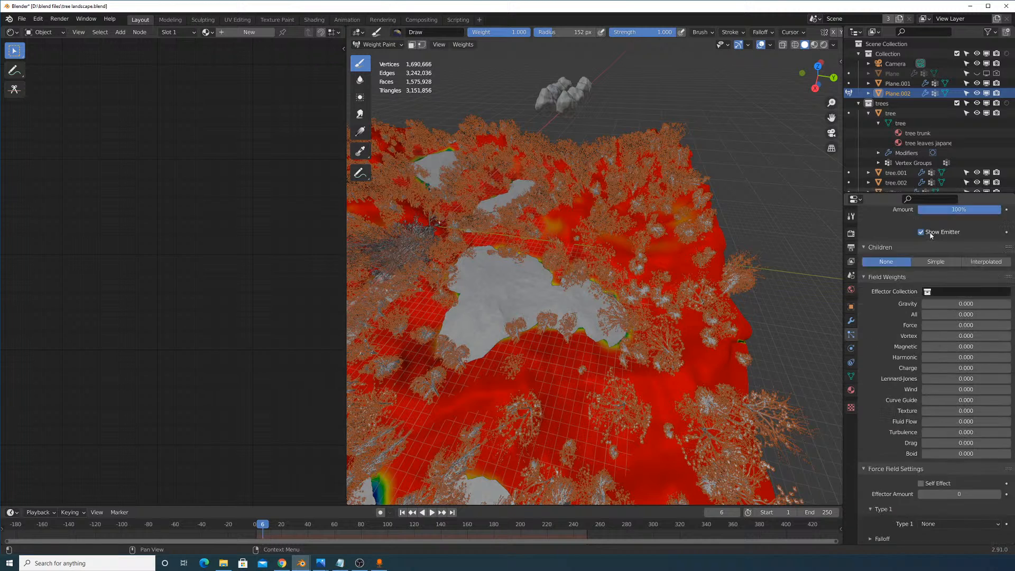
scroll(930, 246, up, 8)
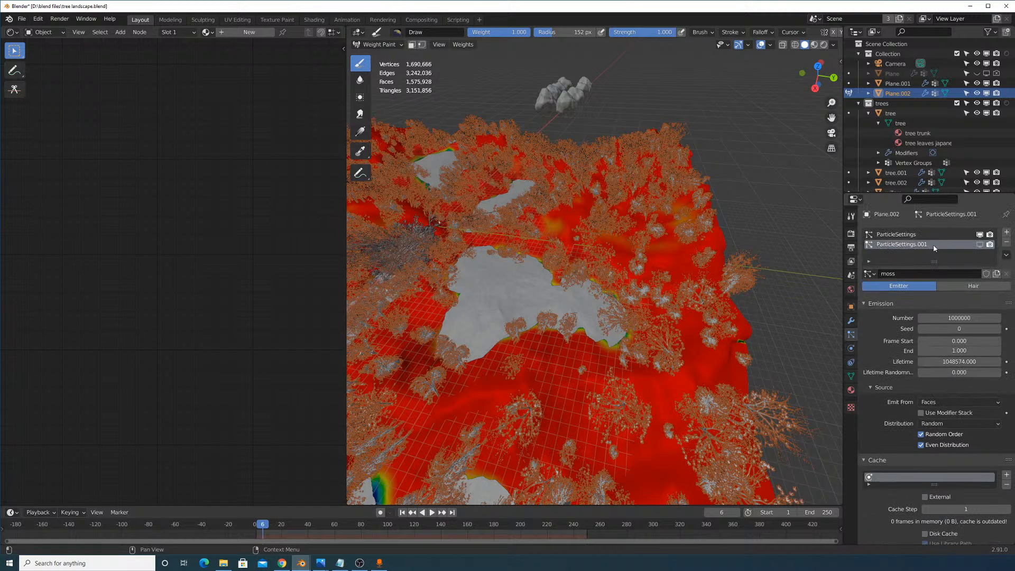
scroll(909, 386, down, 20)
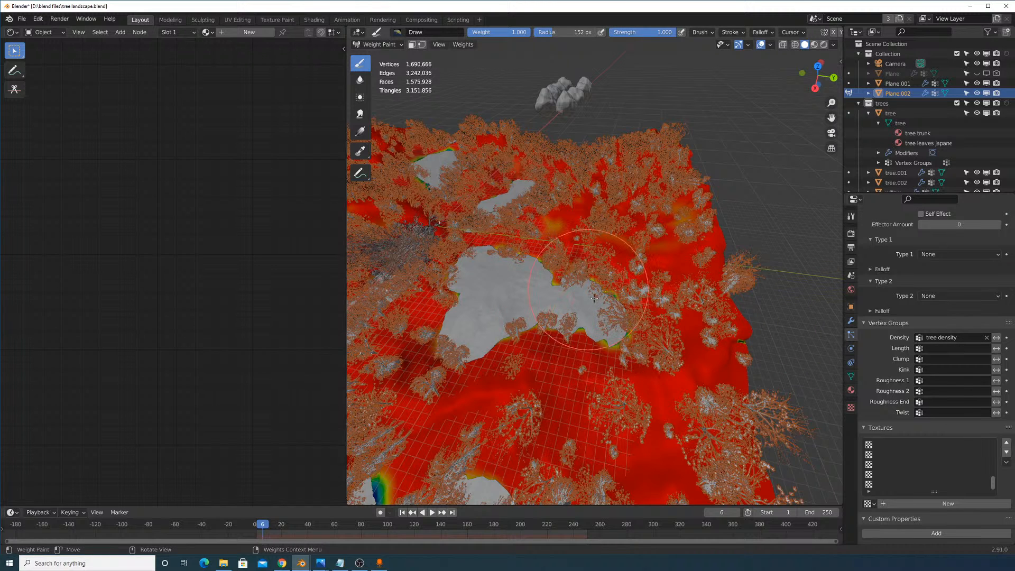
scroll(912, 230, up, 20)
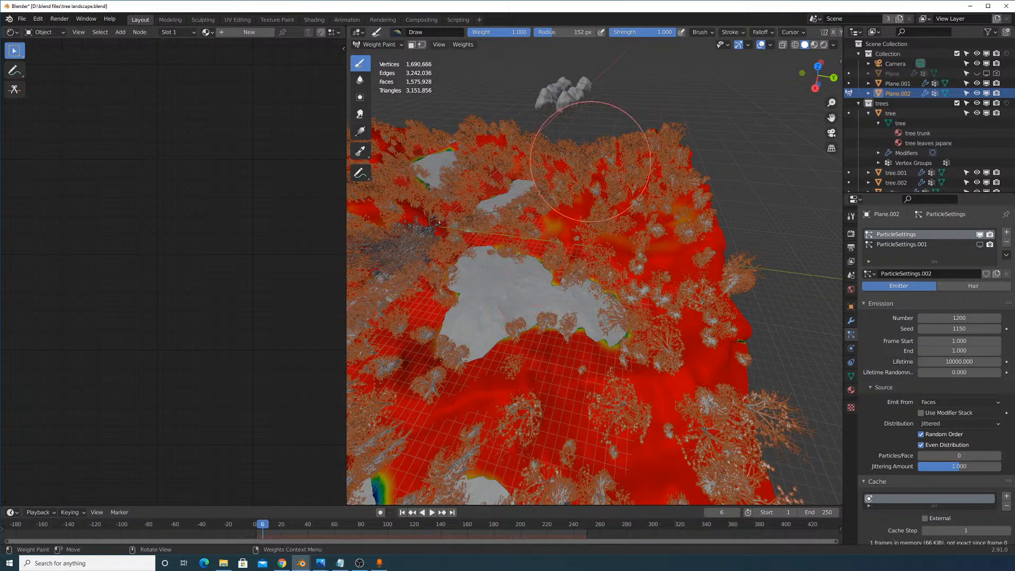
Return to Object Mode and disable Show Emitter in the viewport display settings of Plane.002's tree particle system.
click(392, 44)
click(388, 56)
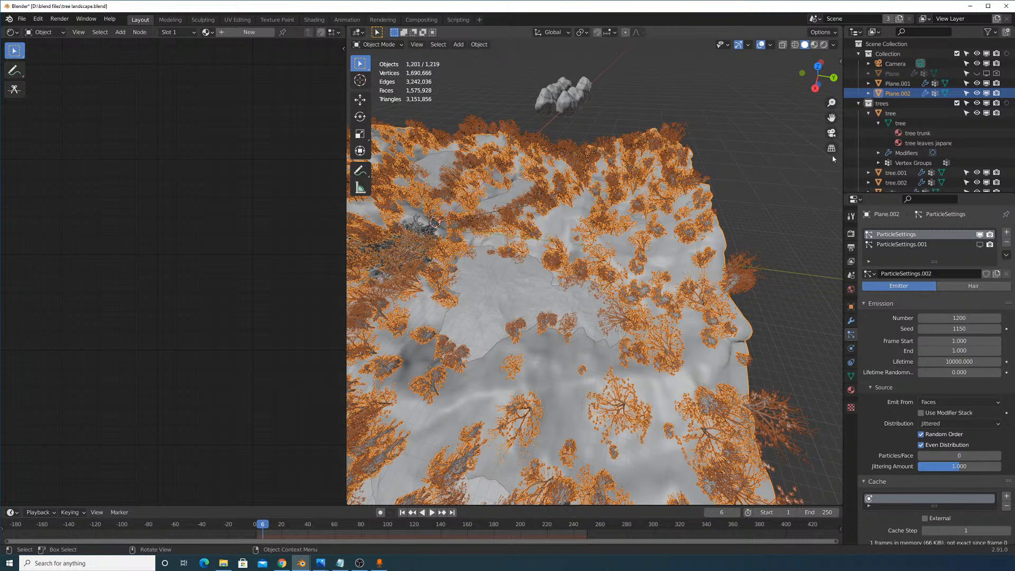
scroll(961, 370, down, 15)
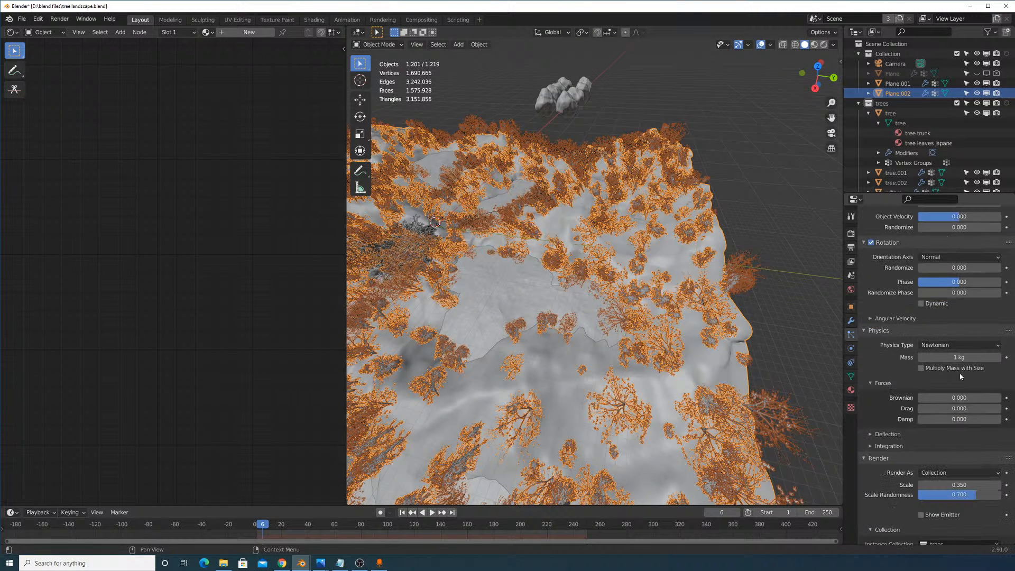
scroll(961, 376, down, 8)
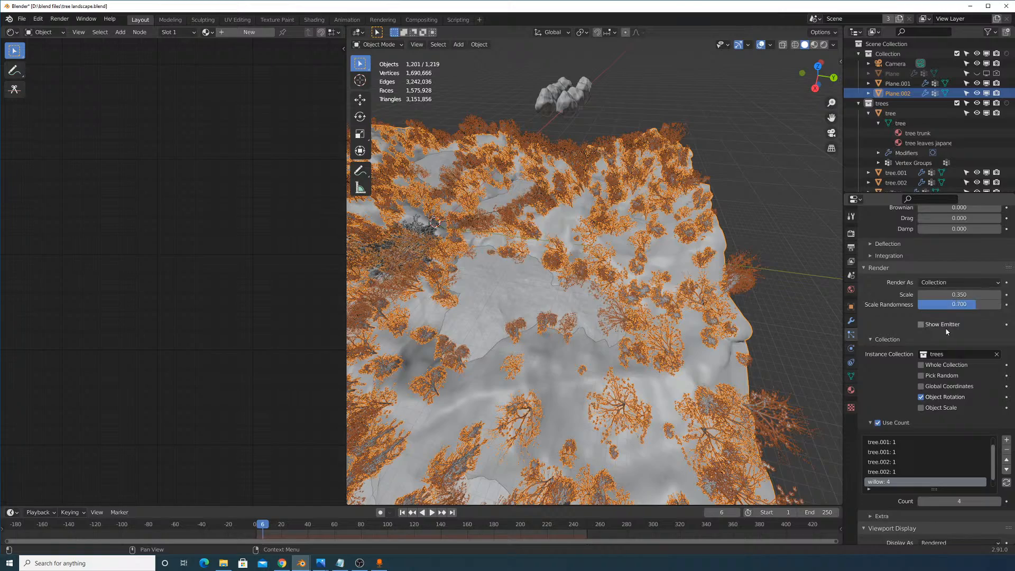
scroll(949, 331, down, 6)
scroll(952, 352, down, 4)
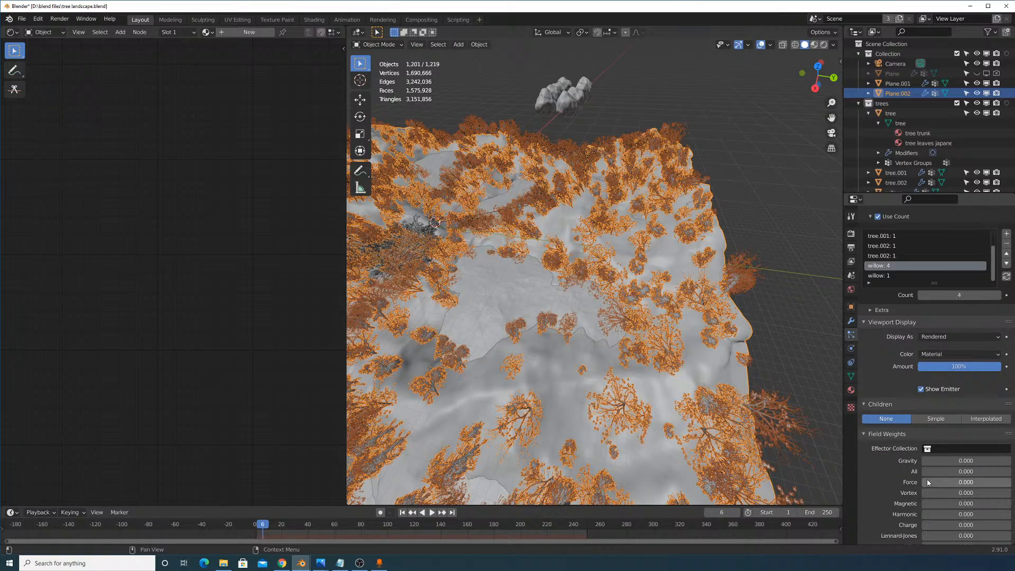
click(927, 389)
scroll(698, 252, up, 3)
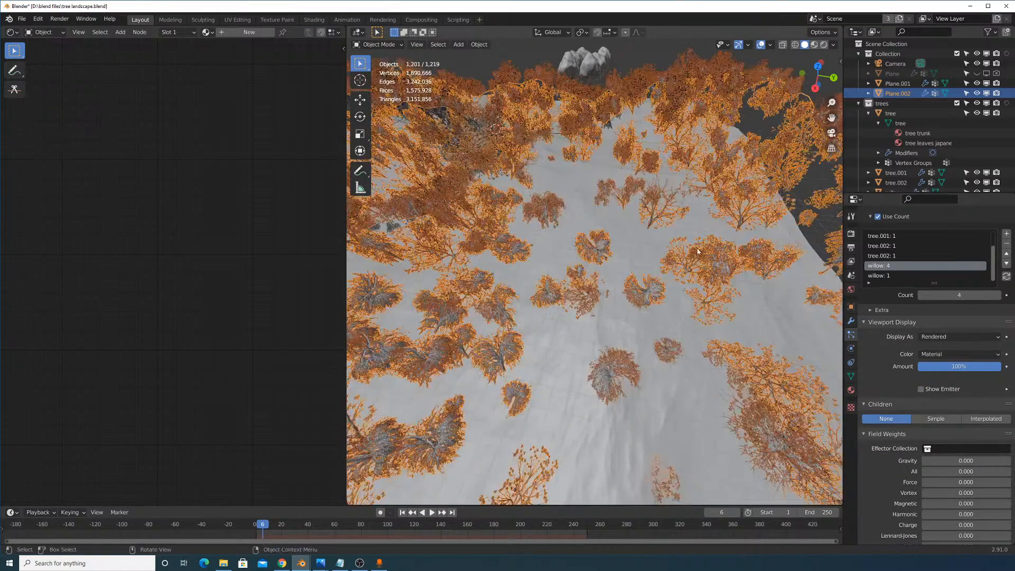
middle_drag(698, 252, 624, 310)
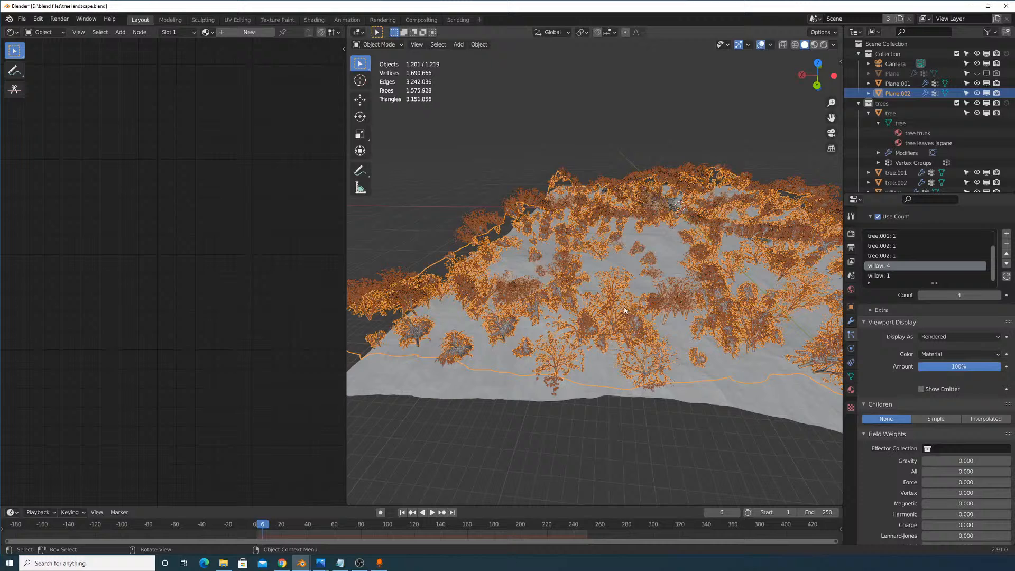
Make the object Plane visible in the viewport again and view the landscape through the active camera.
click(439, 174)
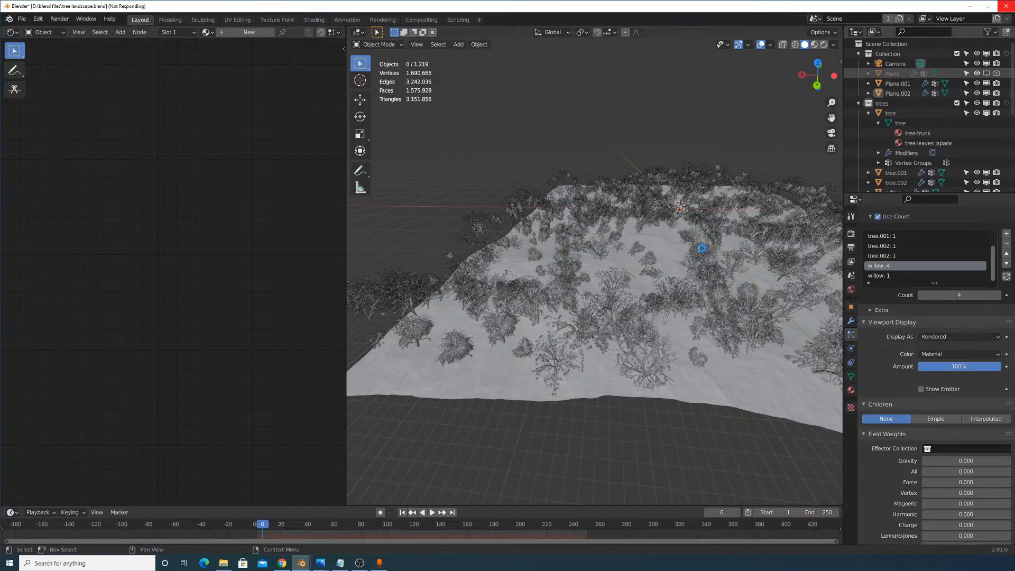
middle_drag(744, 236, 735, 276)
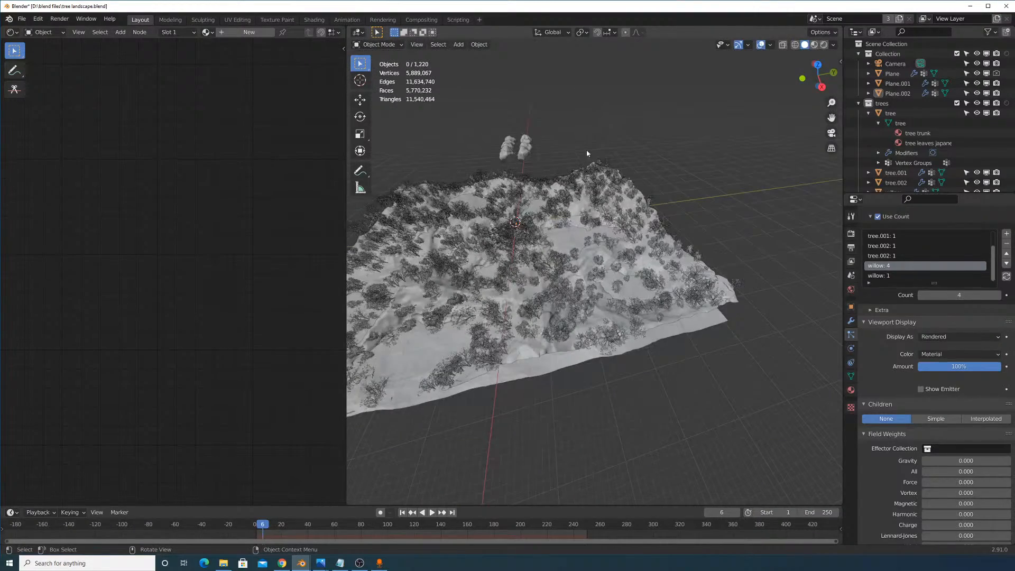
click(417, 45)
mouse_move(462, 143)
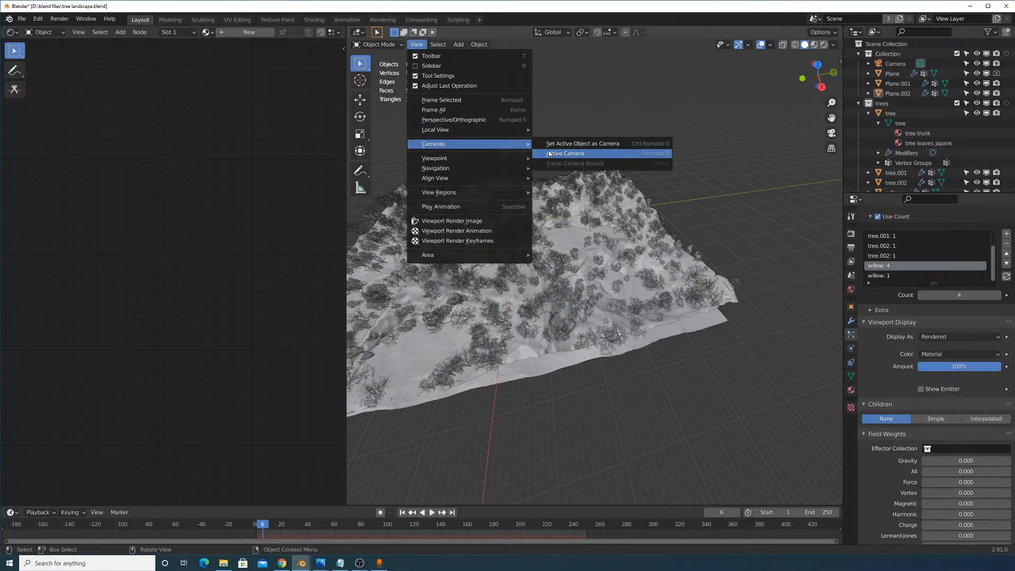
click(420, 44)
mouse_move(515, 144)
click(608, 154)
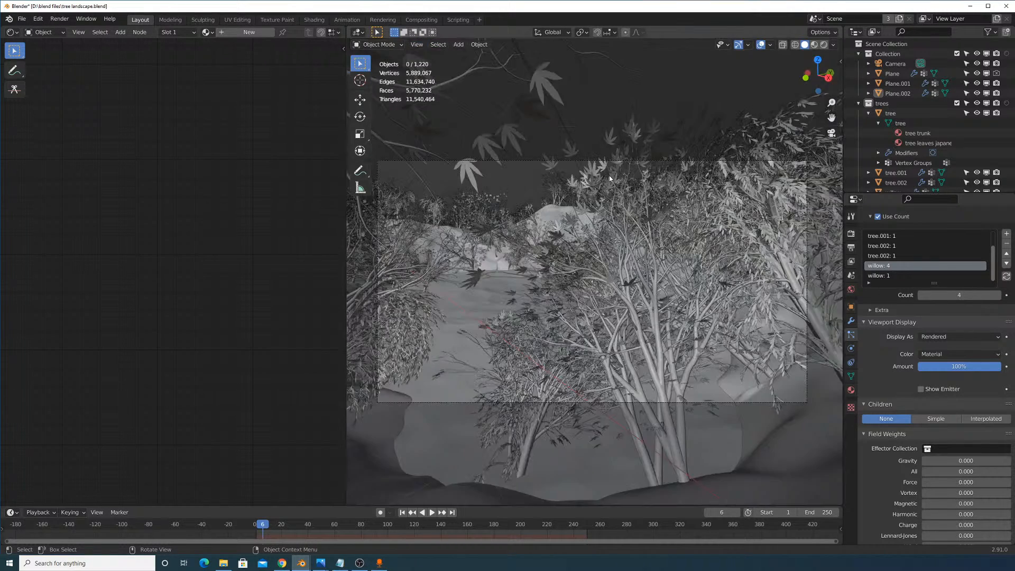
scroll(609, 176, down, 3)
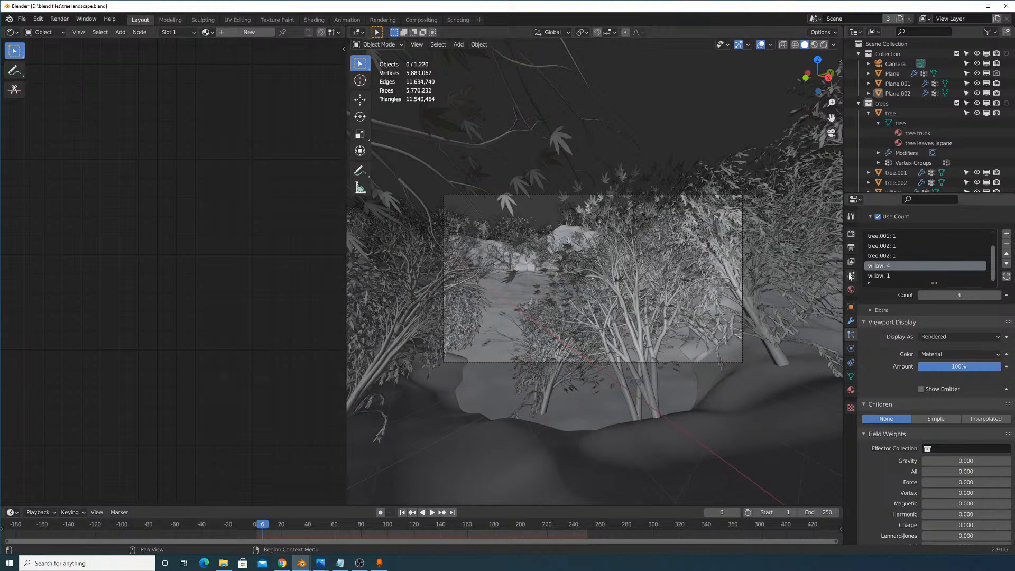
Review the scene's Cycles render settings, including sampling and light paths.
click(850, 233)
scroll(925, 265, down, 5)
scroll(926, 228, up, 5)
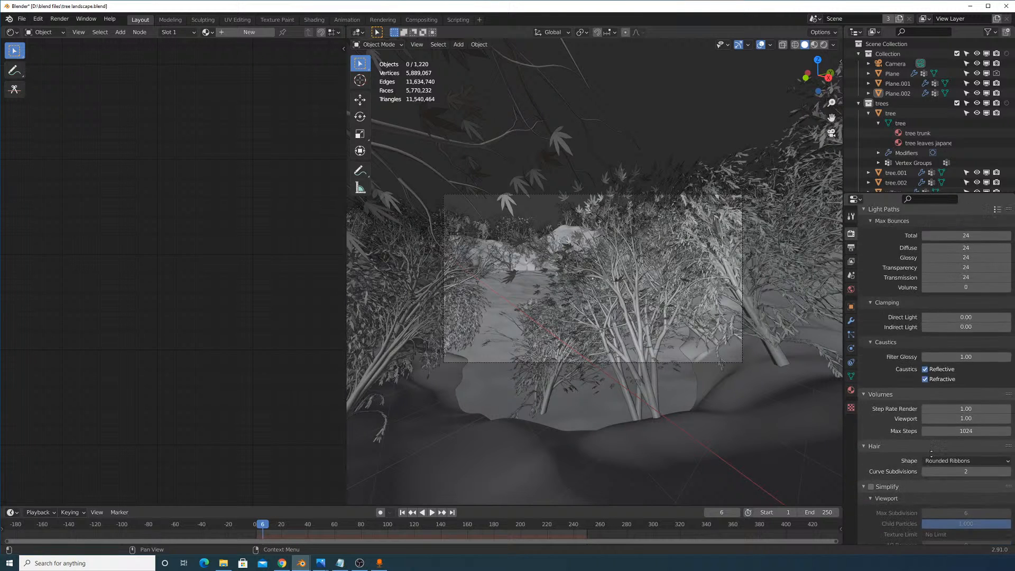
click(38, 18)
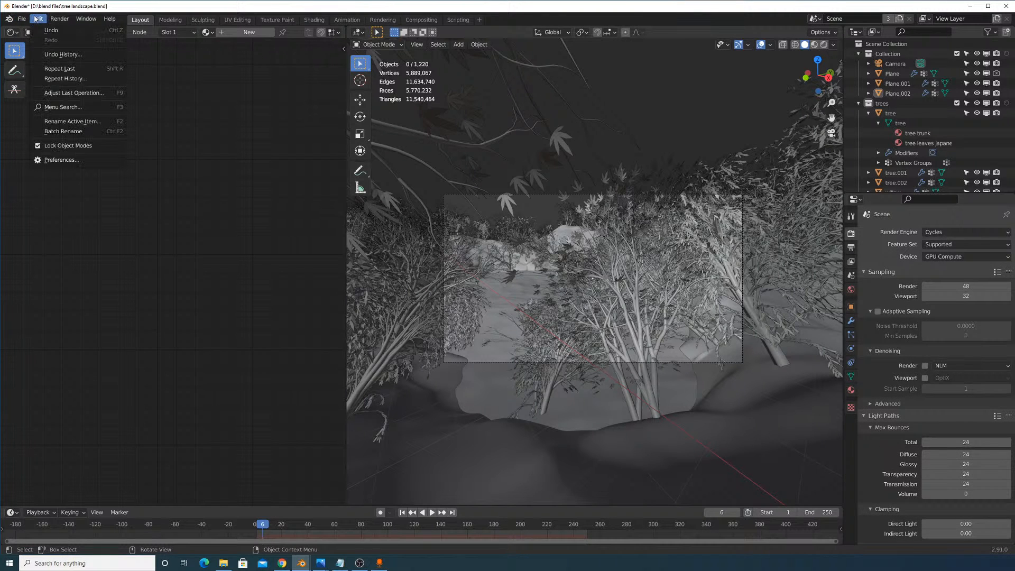
click(78, 146)
click(38, 18)
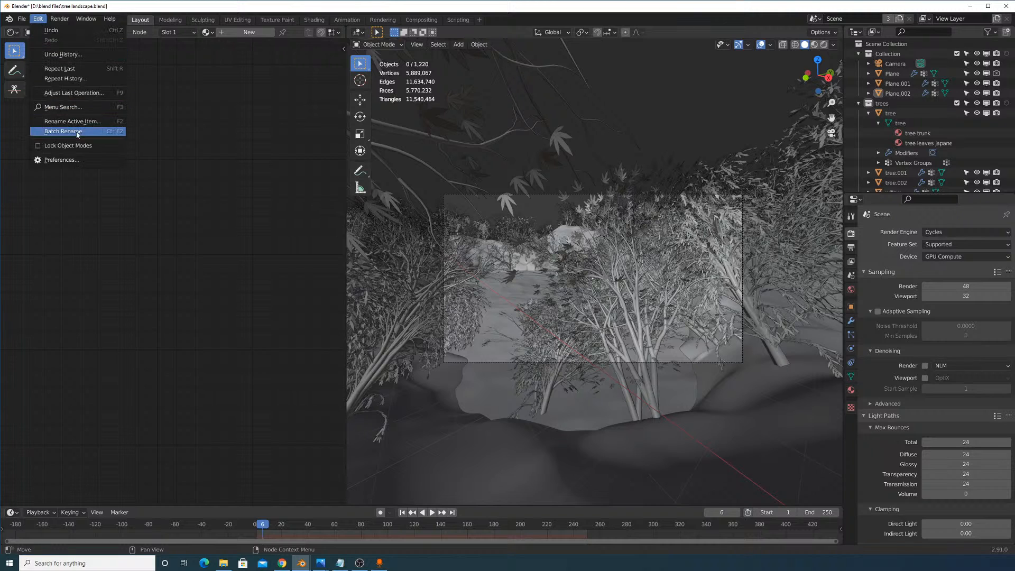
click(78, 147)
Open the Preferences window for a look and close it again.
click(44, 20)
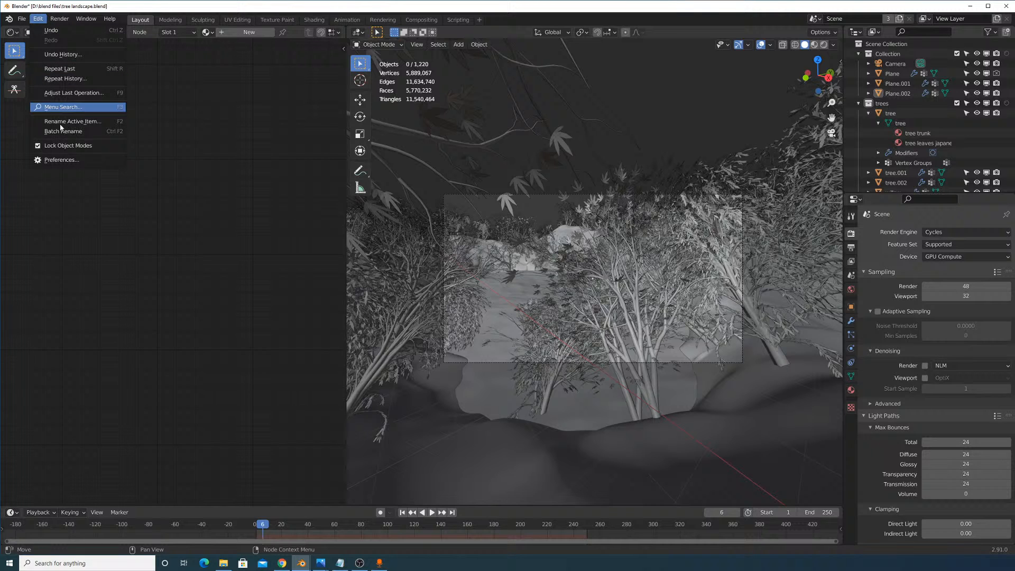
click(58, 158)
click(769, 6)
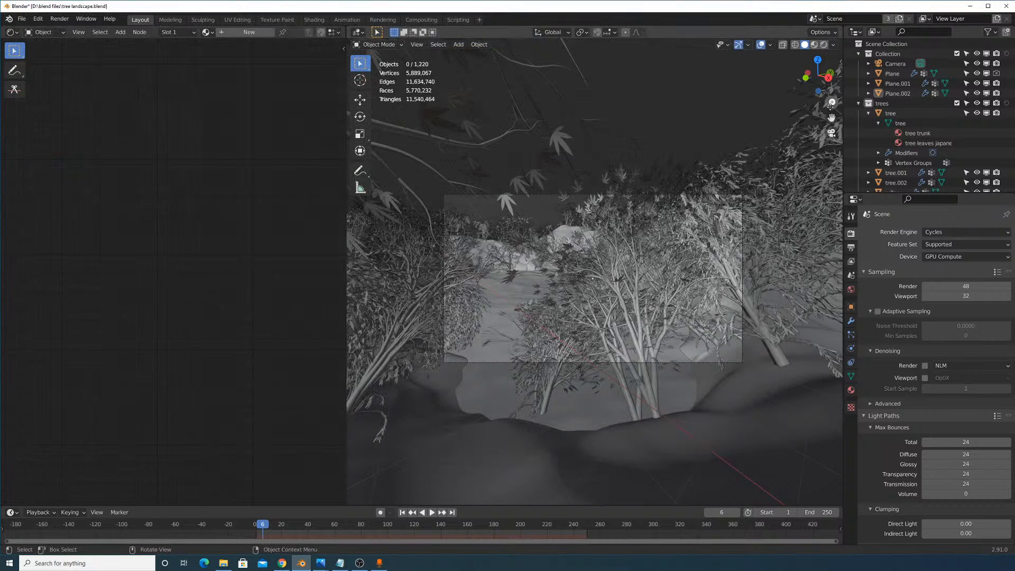
Switch the camera view to Rendered shading and widen the 3D viewport for a larger preview.
click(824, 45)
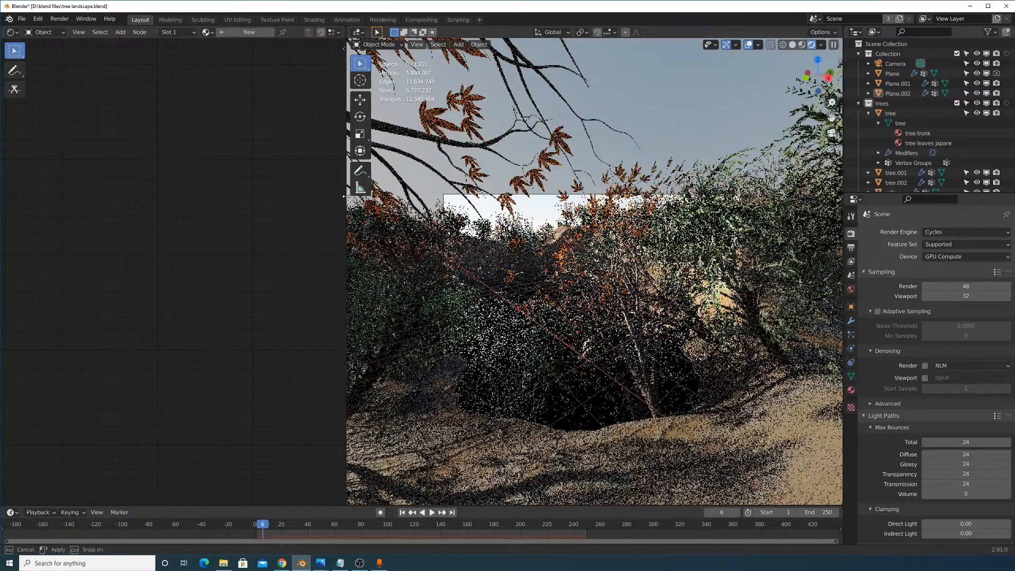
drag(347, 199, 124, 206)
scroll(459, 215, up, 2)
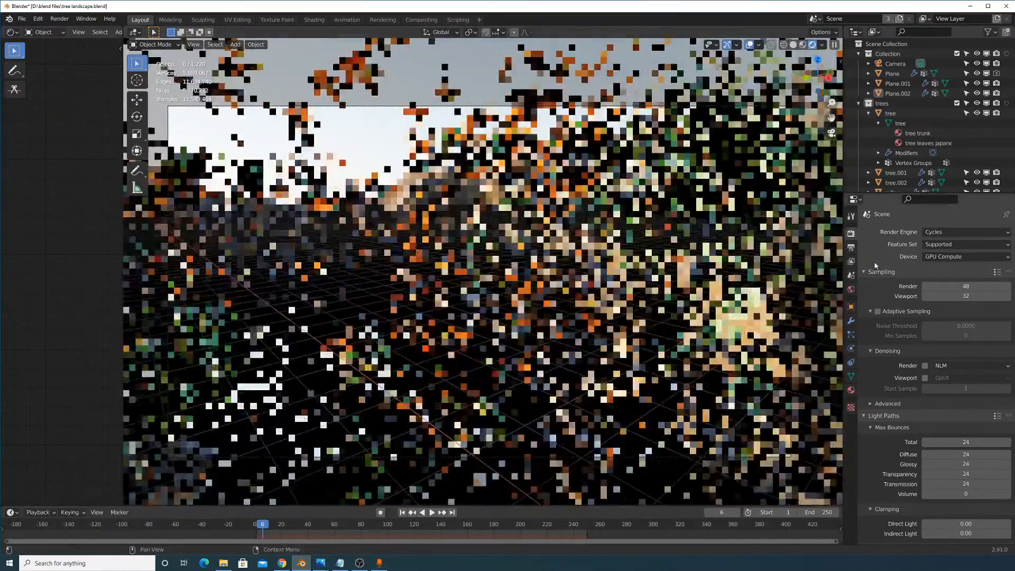
Set the color management Look to Very High Contrast with the Filmic view transform.
scroll(898, 396, down, 5)
scroll(899, 396, down, 15)
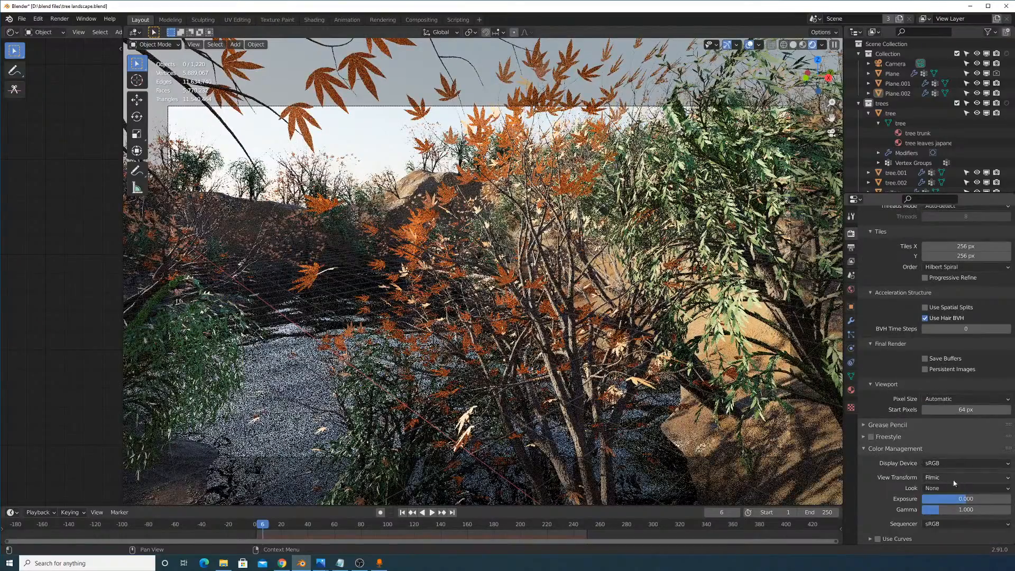
click(954, 487)
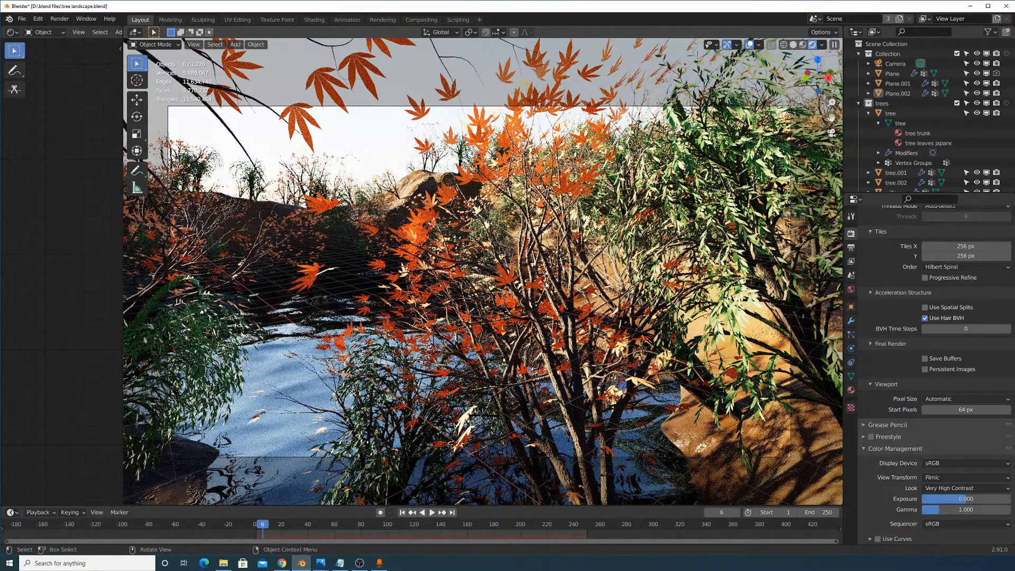
scroll(546, 285, up, 6)
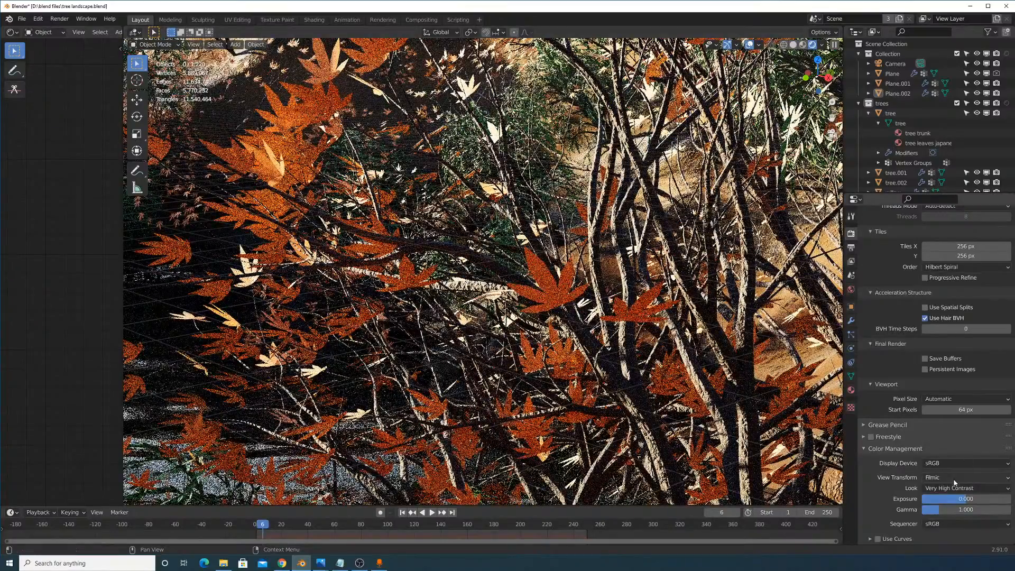
click(955, 479)
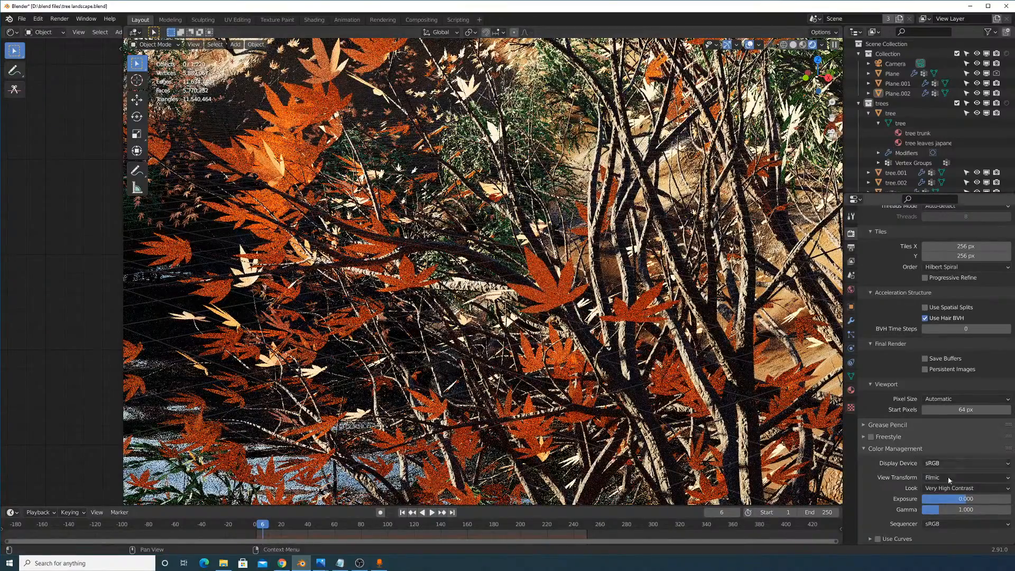
Leave the camera view and inspect a tree's trunks, branches and leaves up close in the rendered preview.
middle_drag(601, 316, 623, 285)
middle_drag(502, 309, 604, 317)
scroll(595, 316, down, 4)
scroll(594, 316, up, 2)
scroll(594, 316, up, 3)
scroll(600, 319, up, 4)
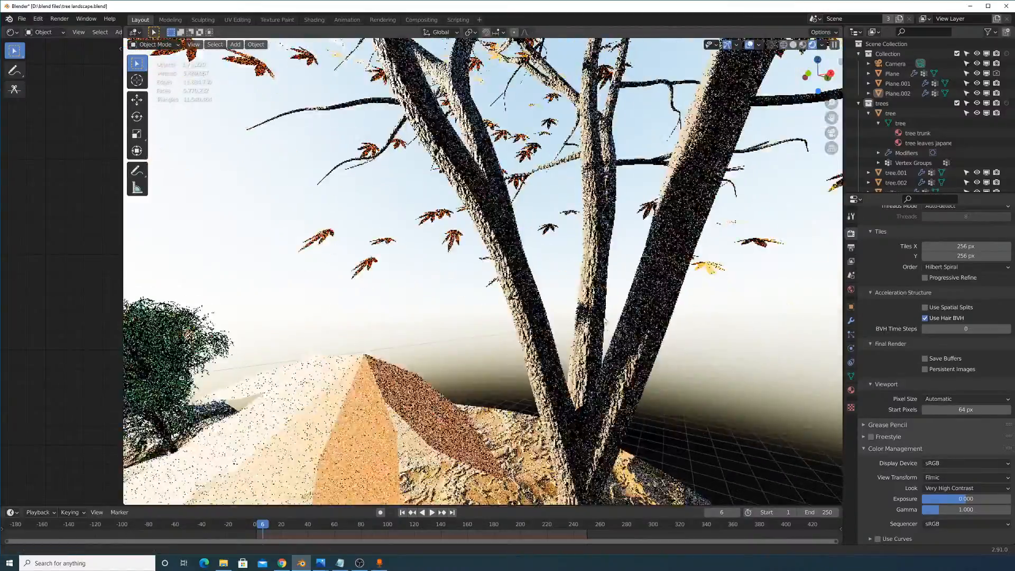
Enlarge the shader editor and display the tree trunk material's nodes for tree.001.
scroll(605, 315, up, 3)
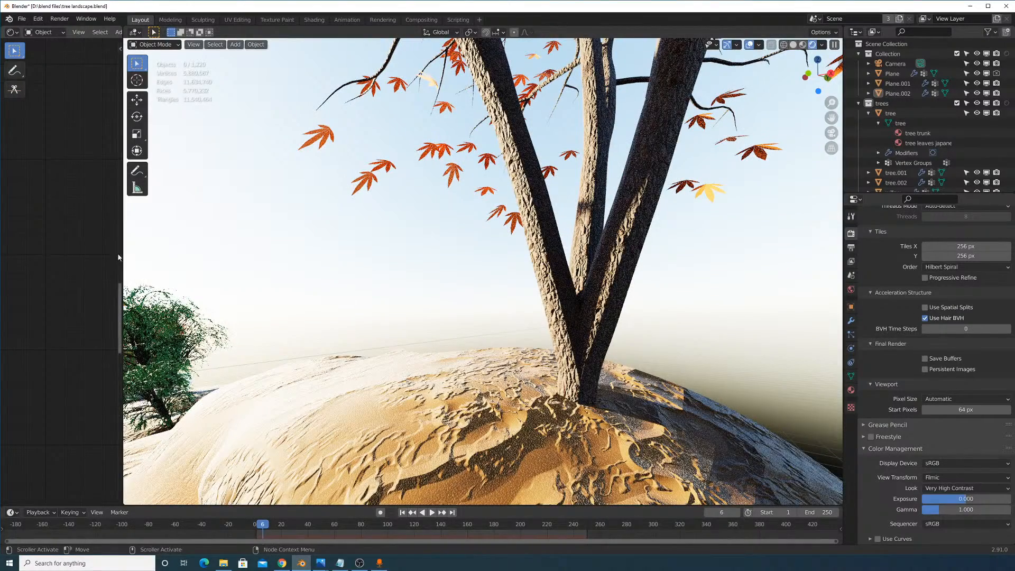
drag(121, 258, 376, 249)
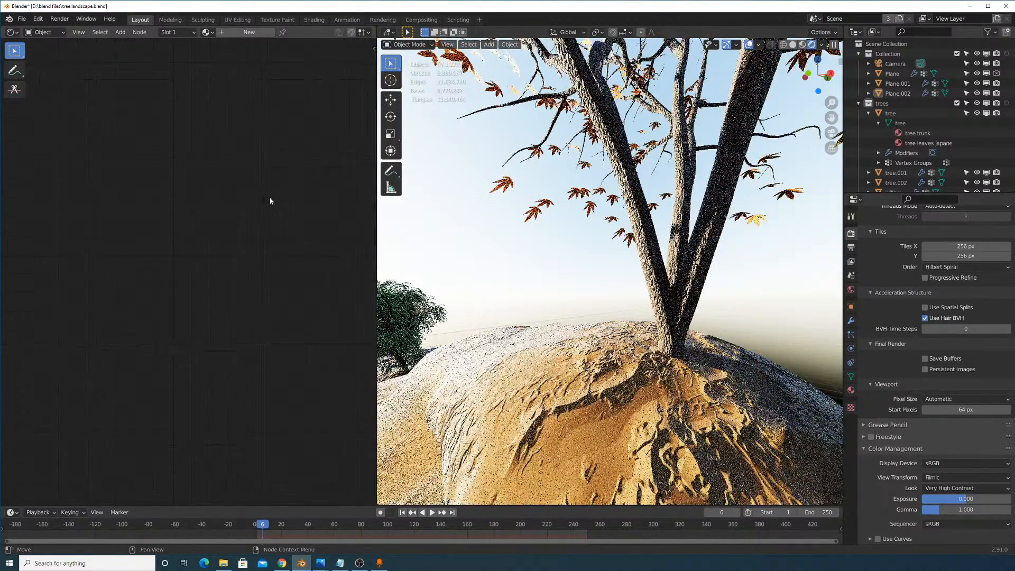
click(851, 390)
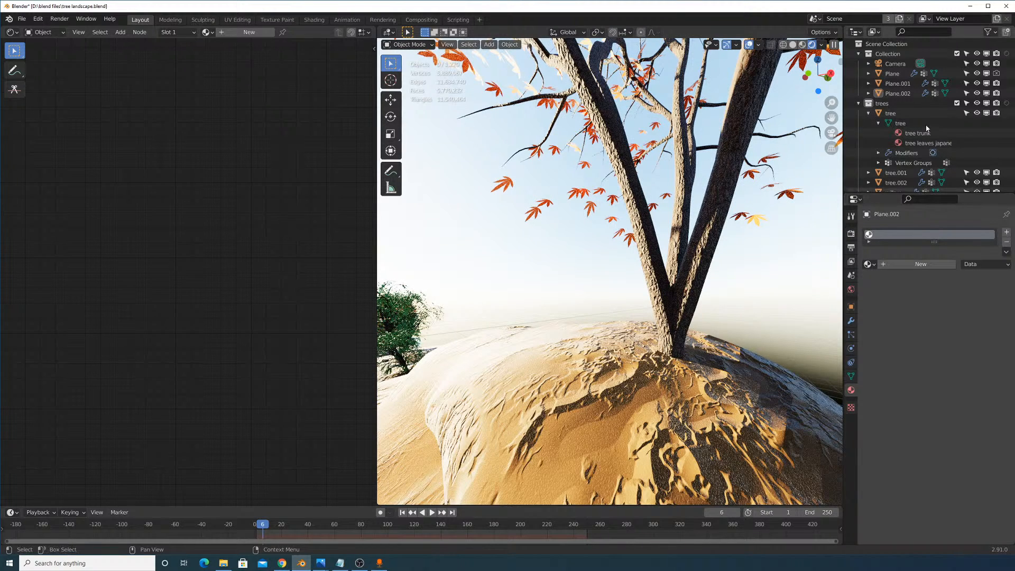
scroll(889, 153, down, 5)
click(896, 78)
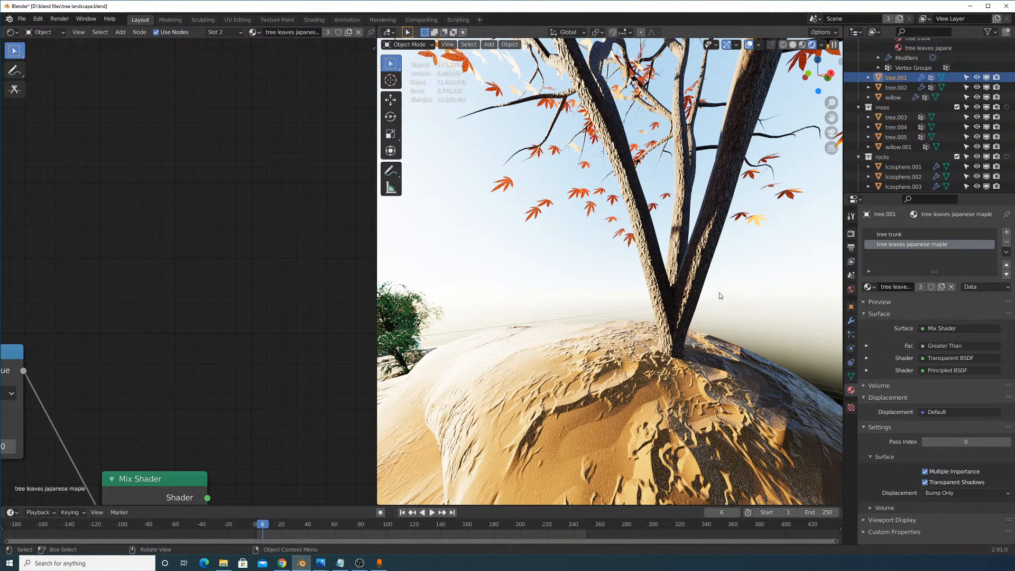
click(893, 236)
scroll(324, 250, down, 5)
scroll(324, 250, down, 2)
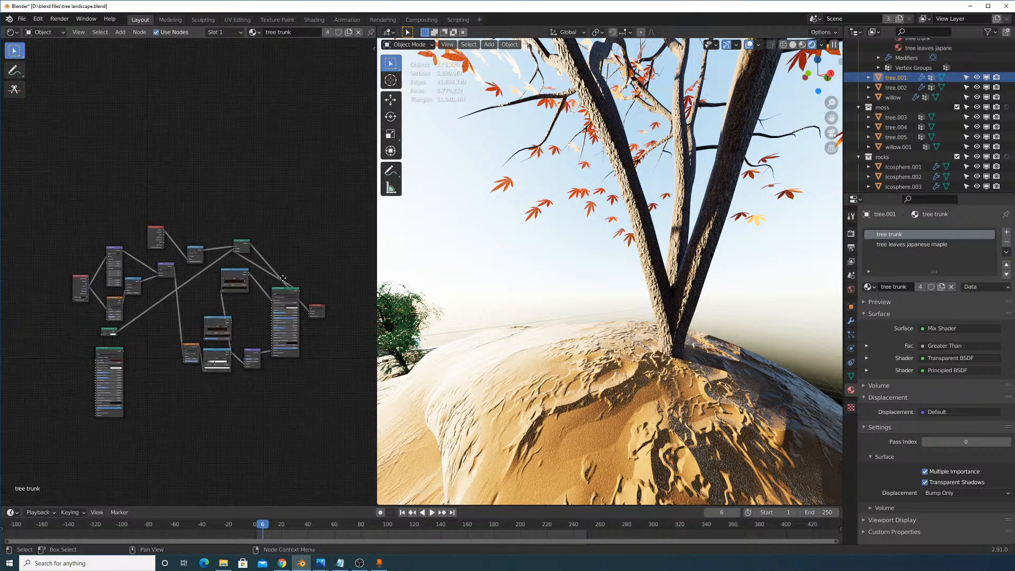
Move the Mix Shader above the Material Output and place the Transparent BSDF node just above the connected Principled BSDF.
middle_drag(239, 233, 215, 211)
drag(215, 211, 294, 247)
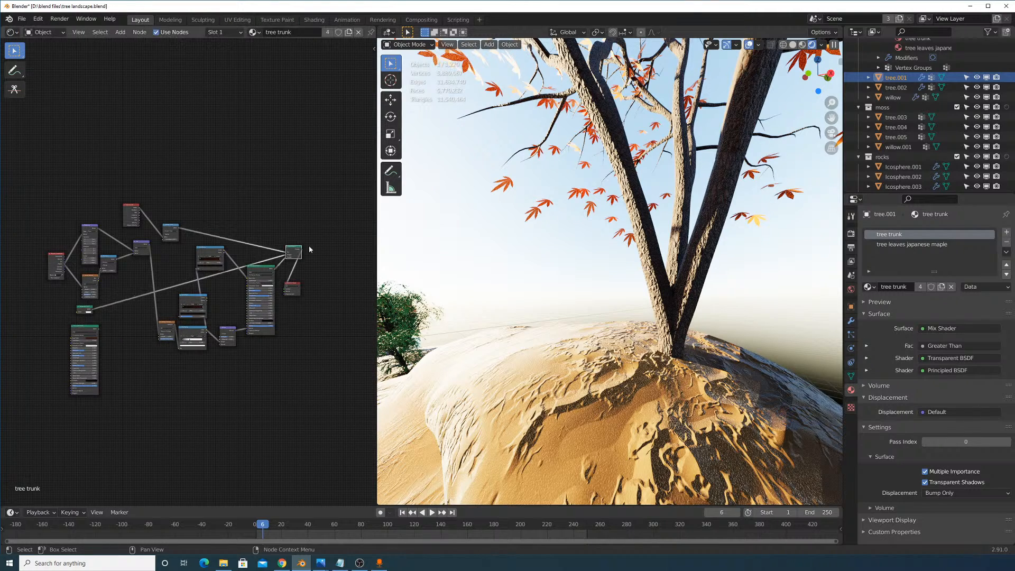
scroll(296, 248, up, 3)
scroll(178, 257, down, 2)
shift+middle_drag(178, 257, 272, 239)
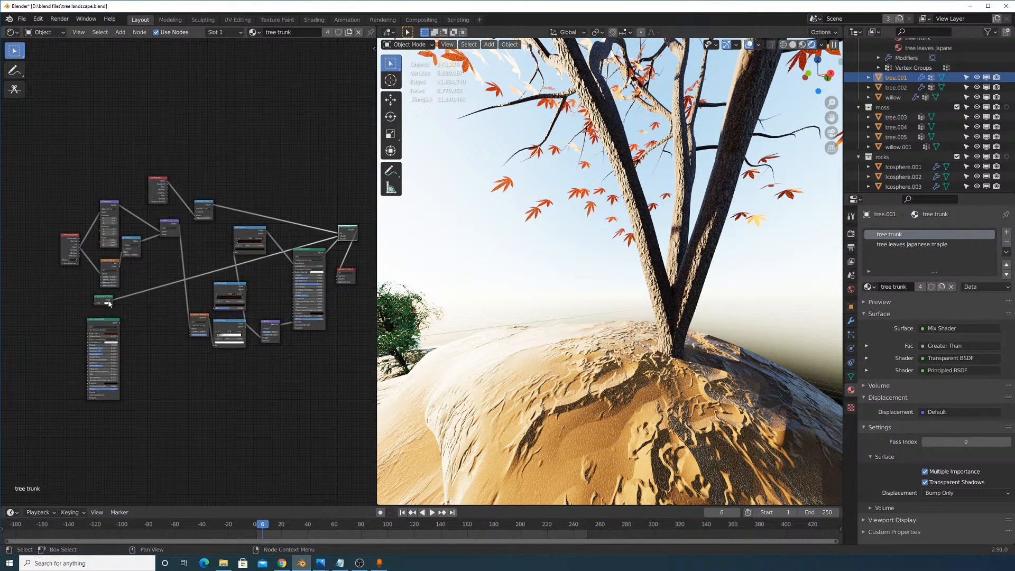
drag(95, 296, 311, 237)
scroll(311, 236, up, 2)
middle_drag(311, 236, 254, 243)
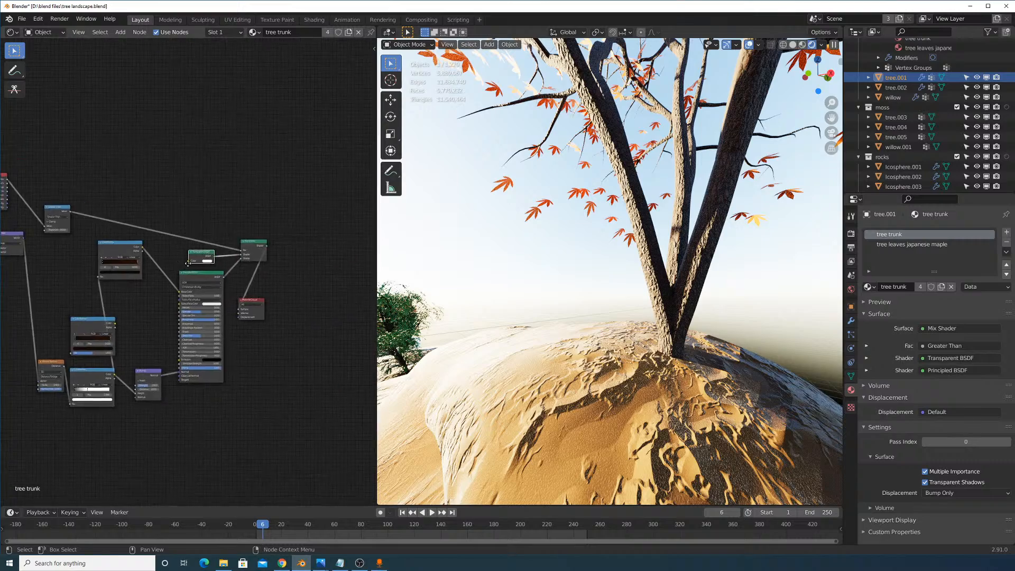
Undo the move of the unconnected lower ColorRamp node and remove that node from the tree trunk material.
scroll(279, 242, up, 3)
scroll(279, 241, up, 2)
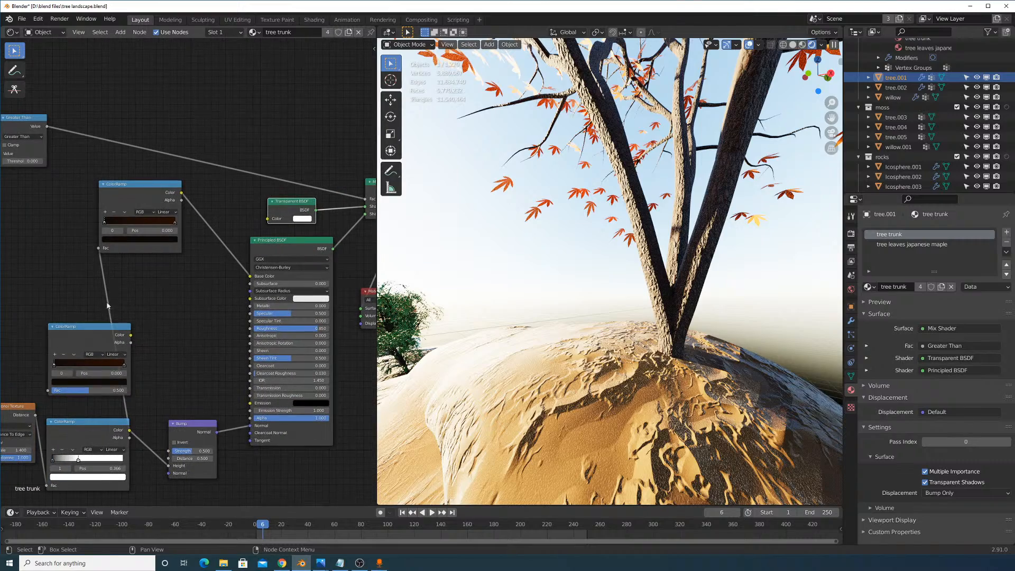
drag(117, 338, 44, 315)
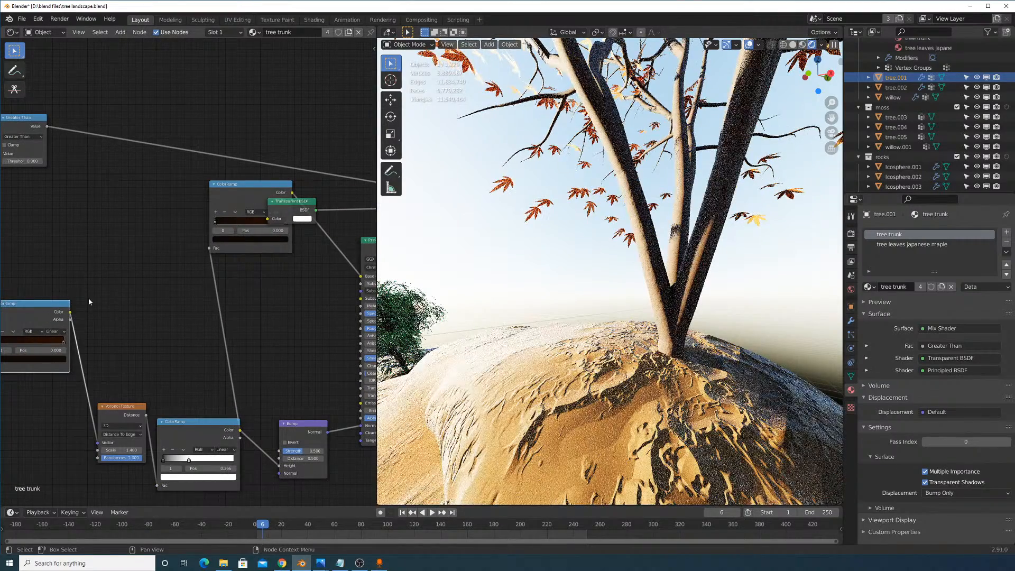
key(ctrl+z)
key(ctrl+z)
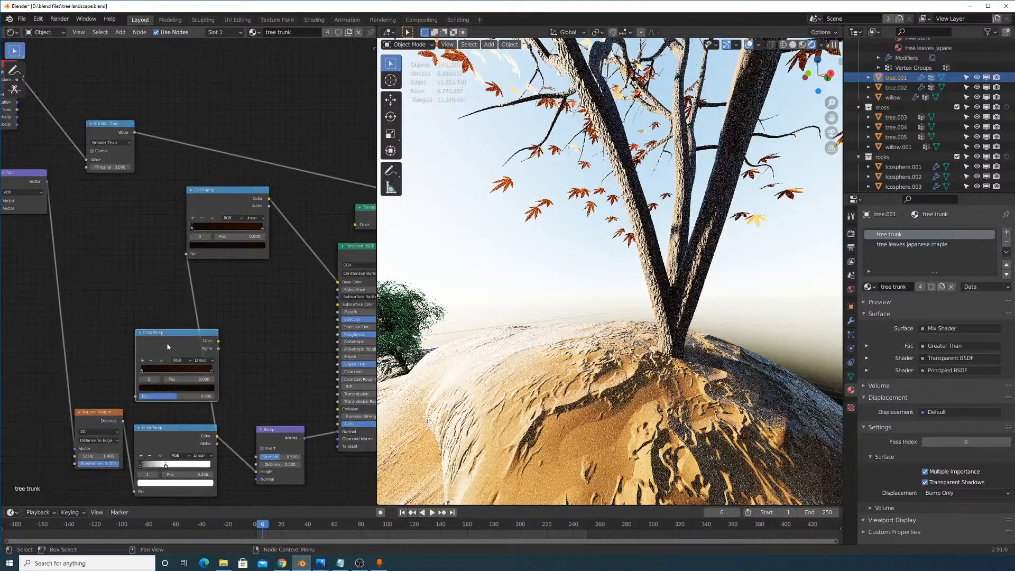
key(ctrl+z)
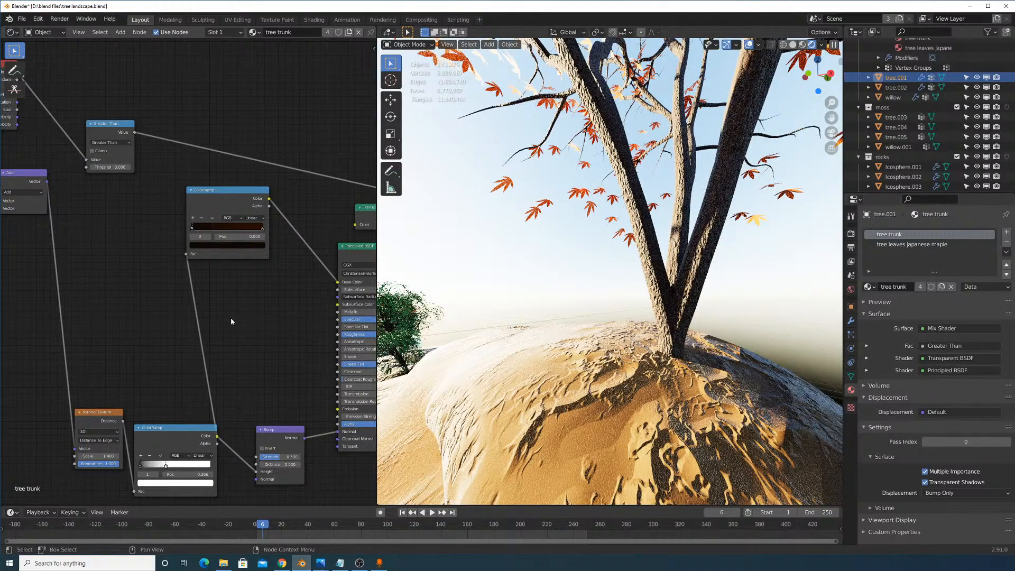
key(ctrl+z)
Review the tree trunk material's node chain and move the Material Output node beside the Mix Shader.
scroll(90, 297, down, 1)
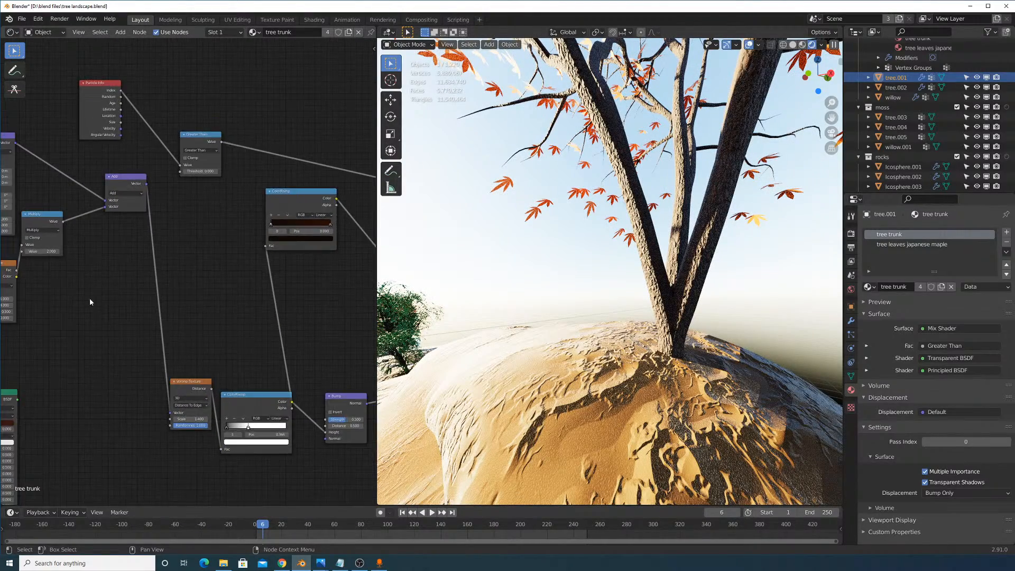
middle_drag(90, 297, 256, 343)
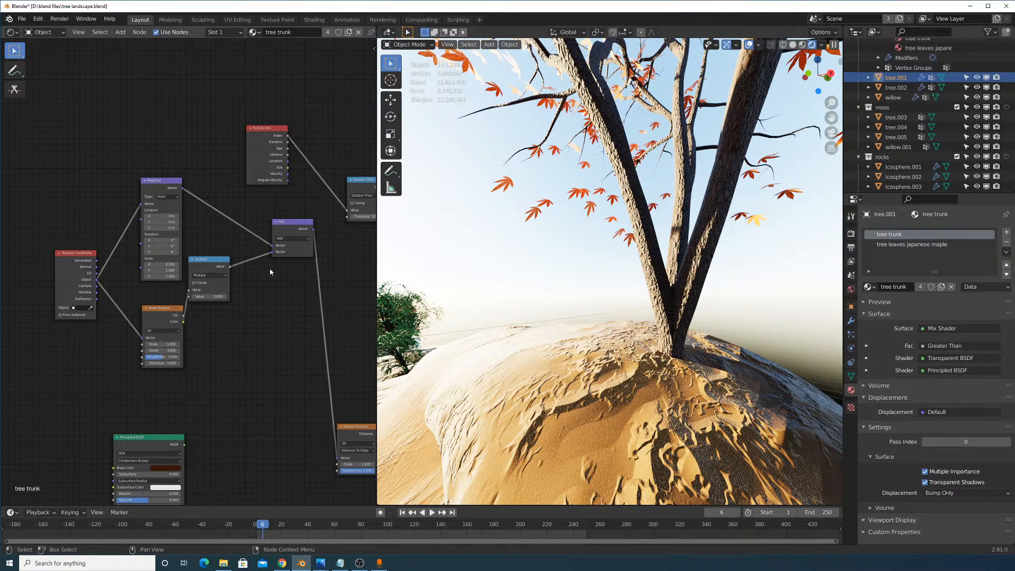
middle_drag(294, 262, 145, 275)
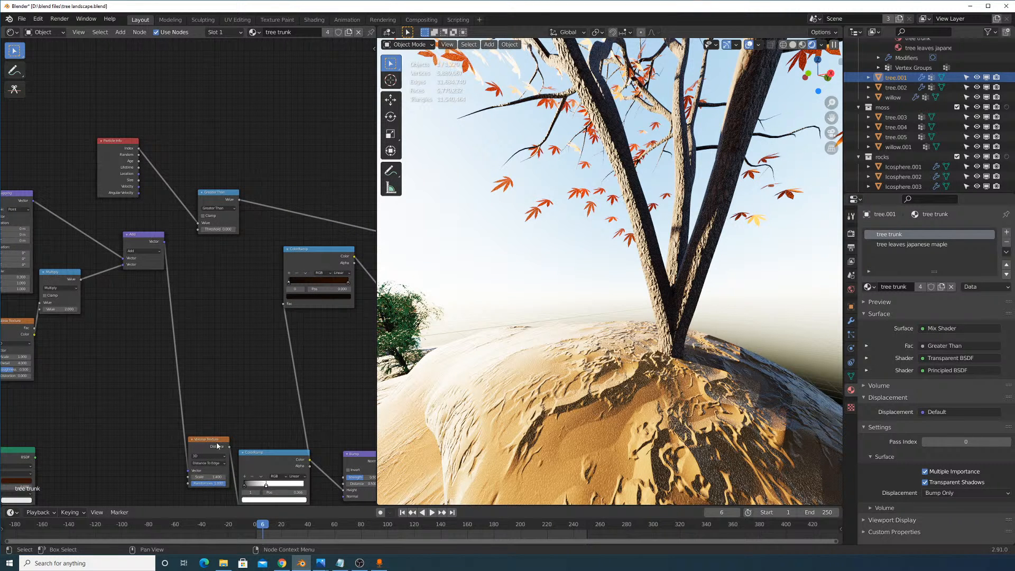
middle_drag(260, 442, 132, 381)
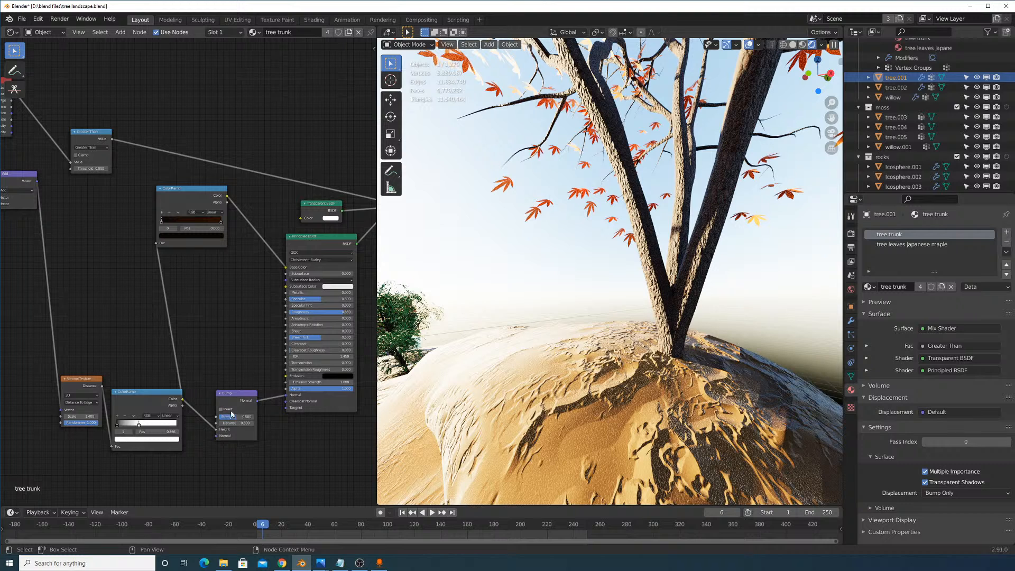
middle_drag(195, 216, 199, 273)
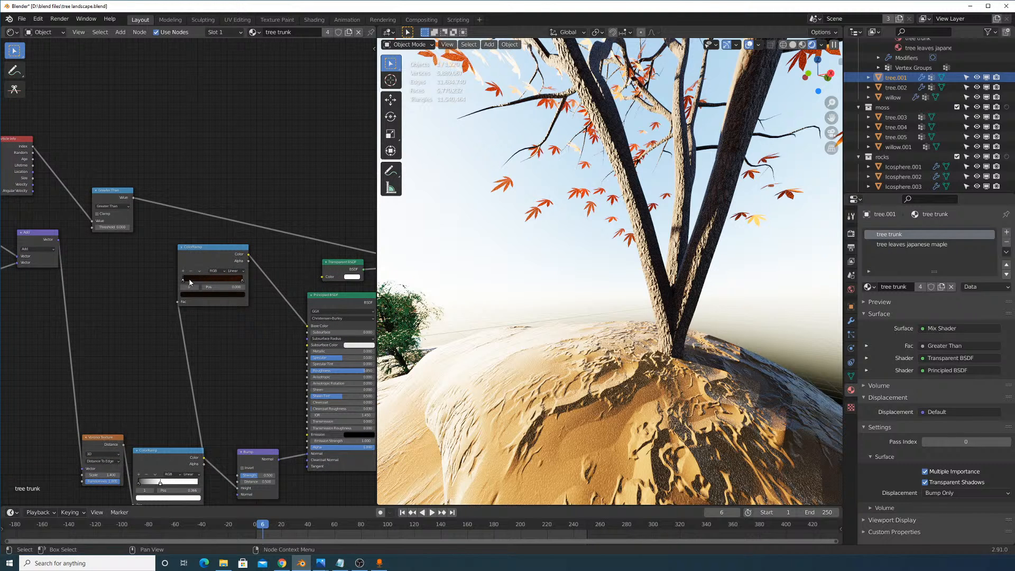
middle_drag(250, 292, 121, 299)
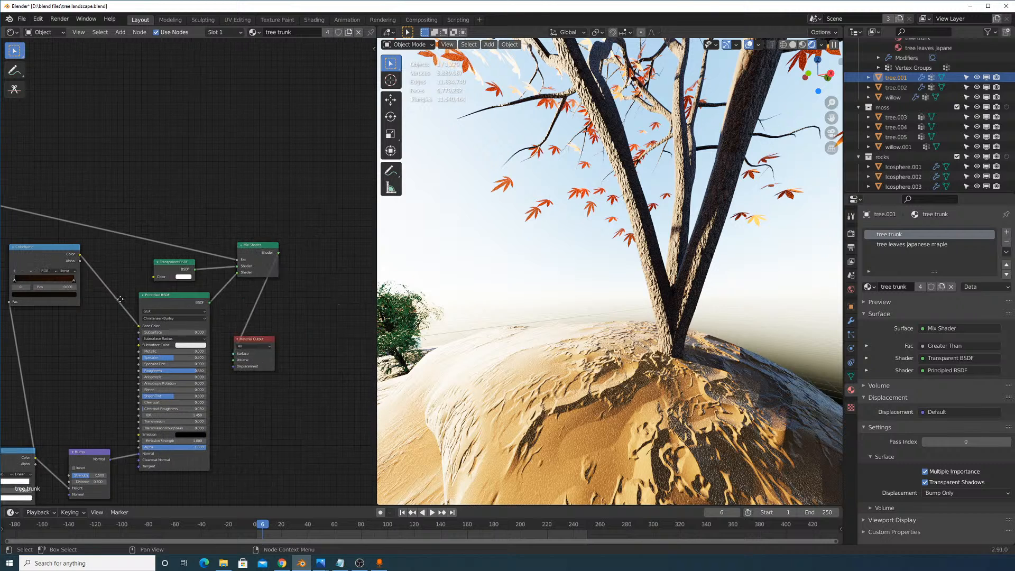
drag(259, 339, 338, 260)
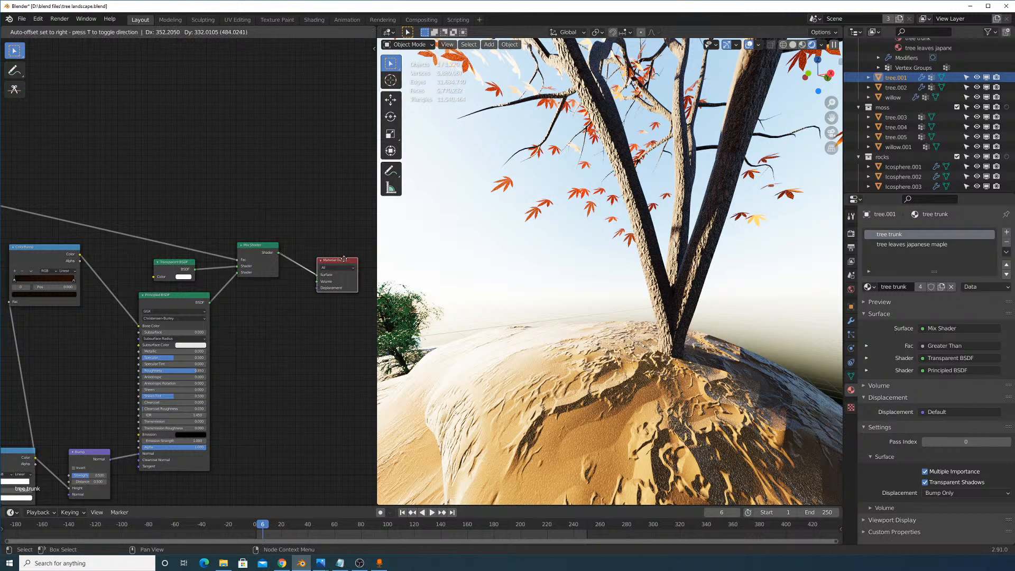
scroll(236, 212, up, 2)
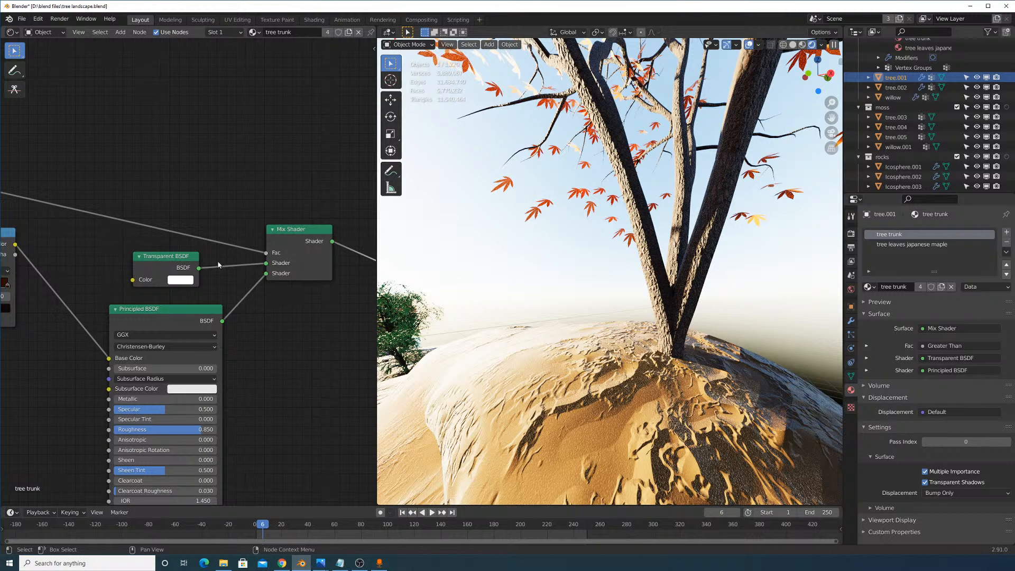
Switch the 3D viewport to Solid shading and get a closer view of the selected tree.001.
middle_drag(518, 296, 745, 74)
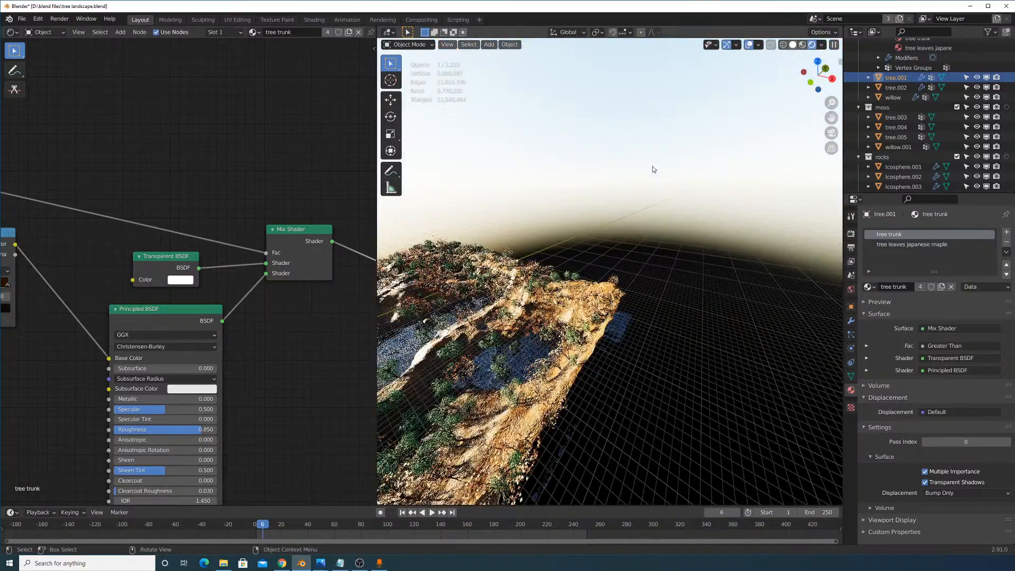
key(z)
mouse_move(652, 166)
middle_down()
mouse_move(651, 214)
mouse_move(728, 203)
mouse_move(611, 287)
middle_up()
scroll(611, 287, up, 8)
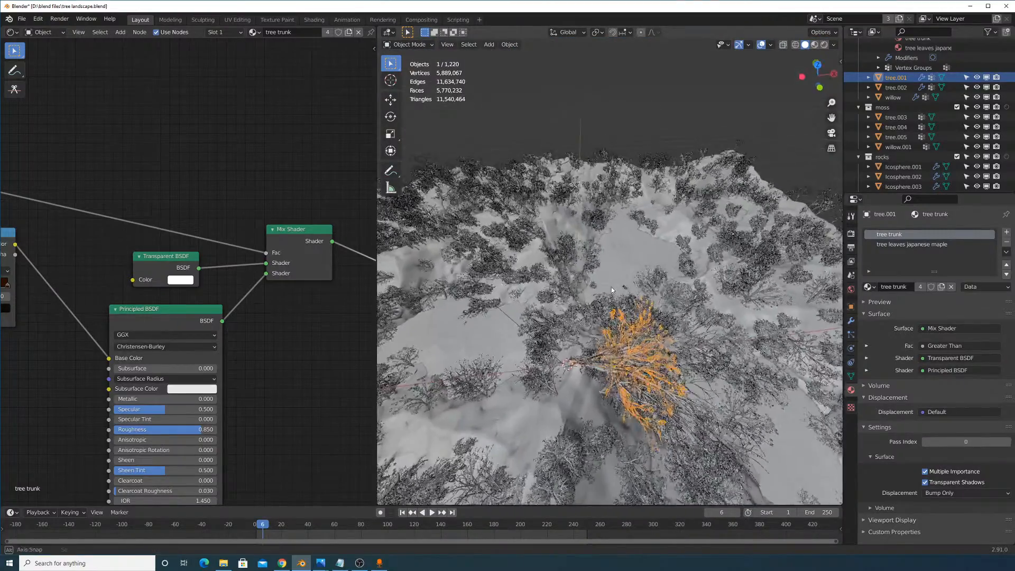
scroll(608, 275, down, 5)
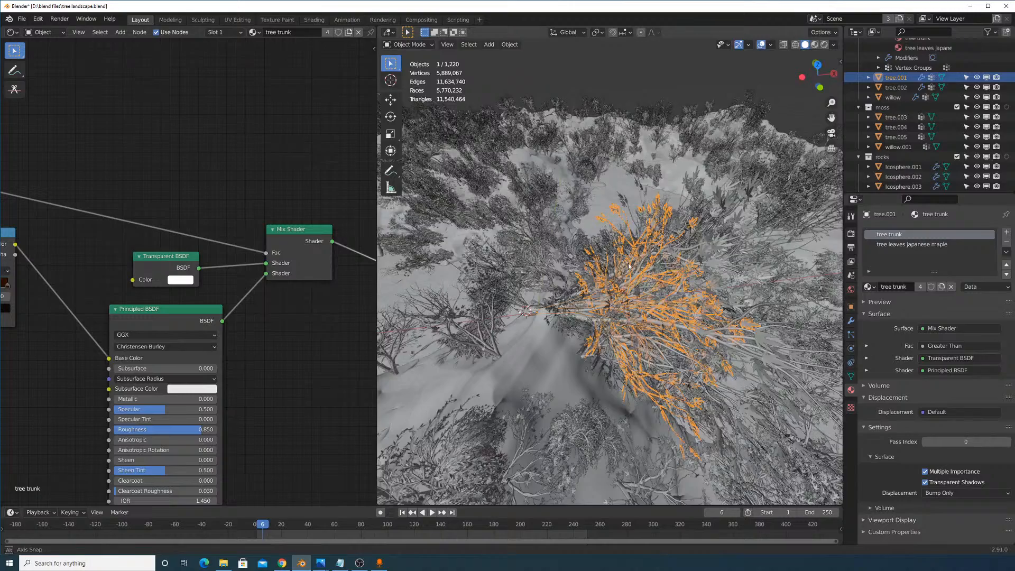
middle_drag(629, 266, 416, 188)
Examine the Particle Info Index output and the Greater Than node that drive the trunk material's mix factor.
scroll(158, 290, down, 4)
middle_drag(159, 291, 25, 295)
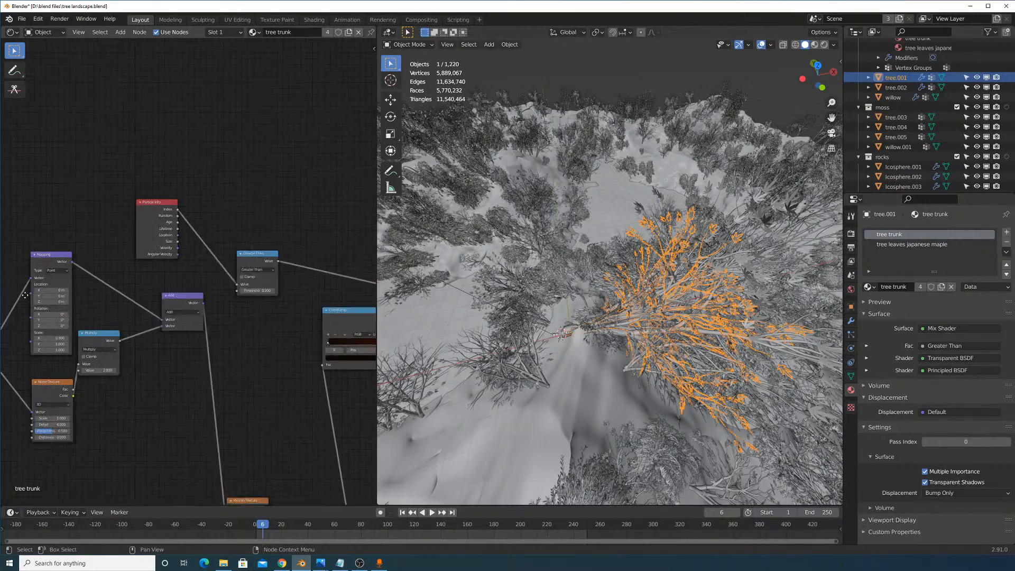
scroll(122, 259, up, 2)
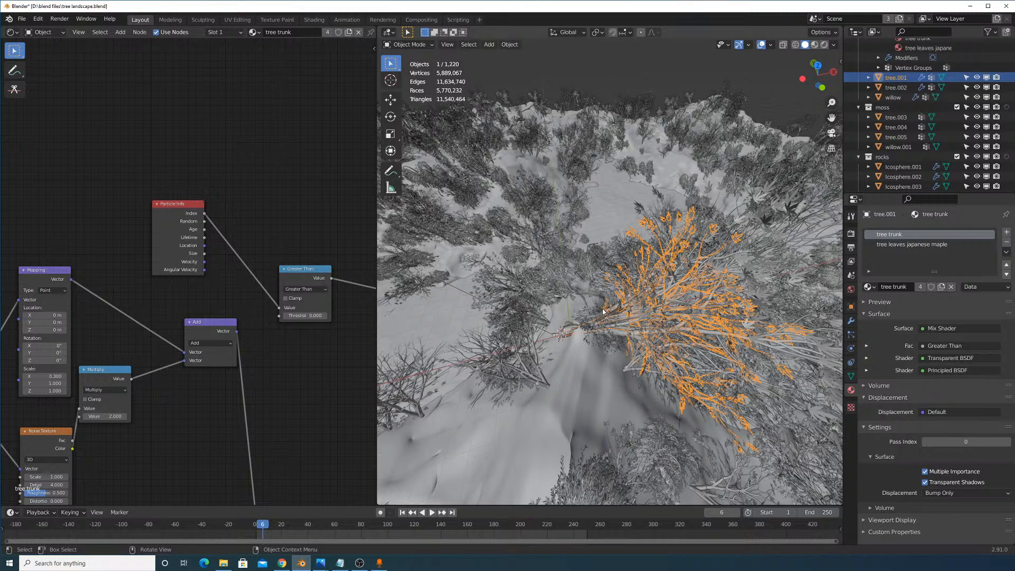
middle_drag(264, 291, 111, 267)
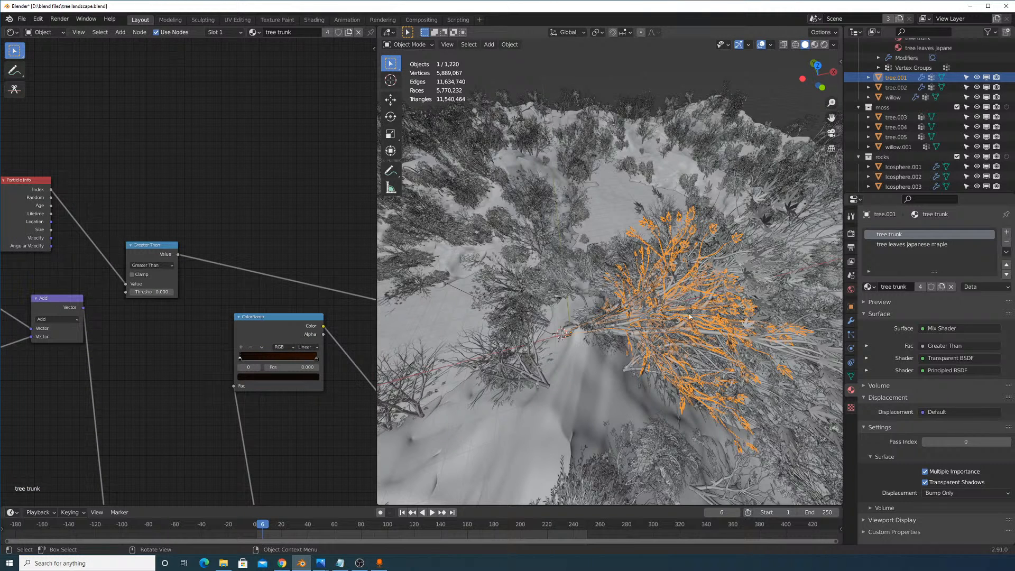
Select the rock Icosphere.008 beside the landscape and display its Subdivision, Displace and Smooth modifiers.
middle_drag(731, 275, 645, 293)
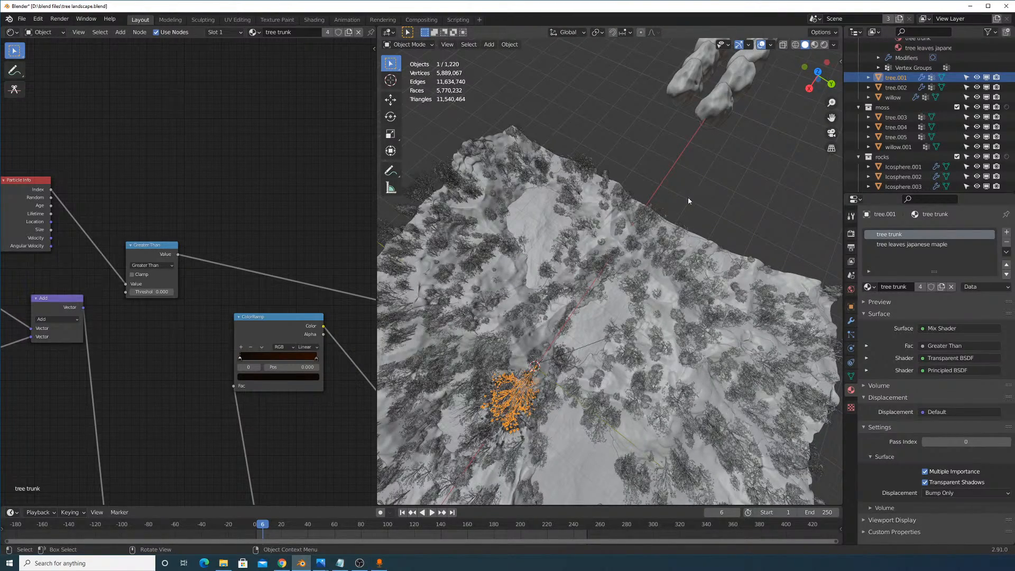
middle_drag(710, 240, 592, 290)
click(518, 336)
key(g)
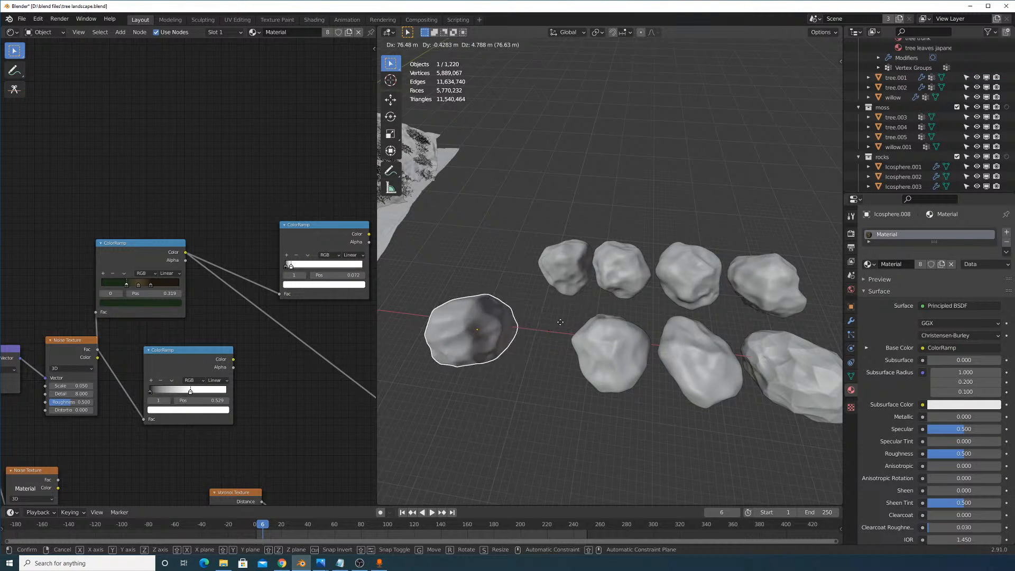
key(Escape)
click(850, 320)
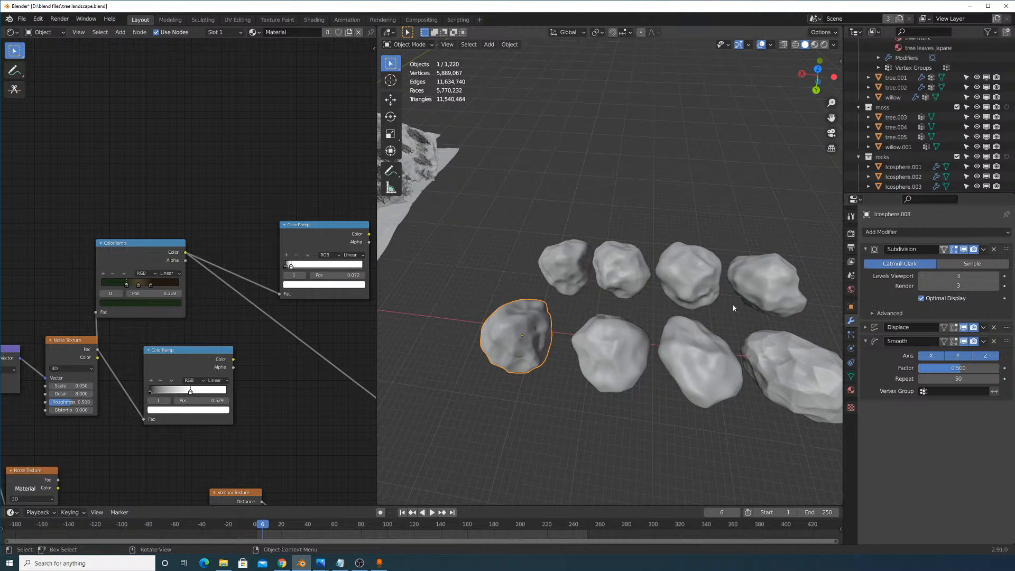
shift+middle_drag(734, 308, 701, 298)
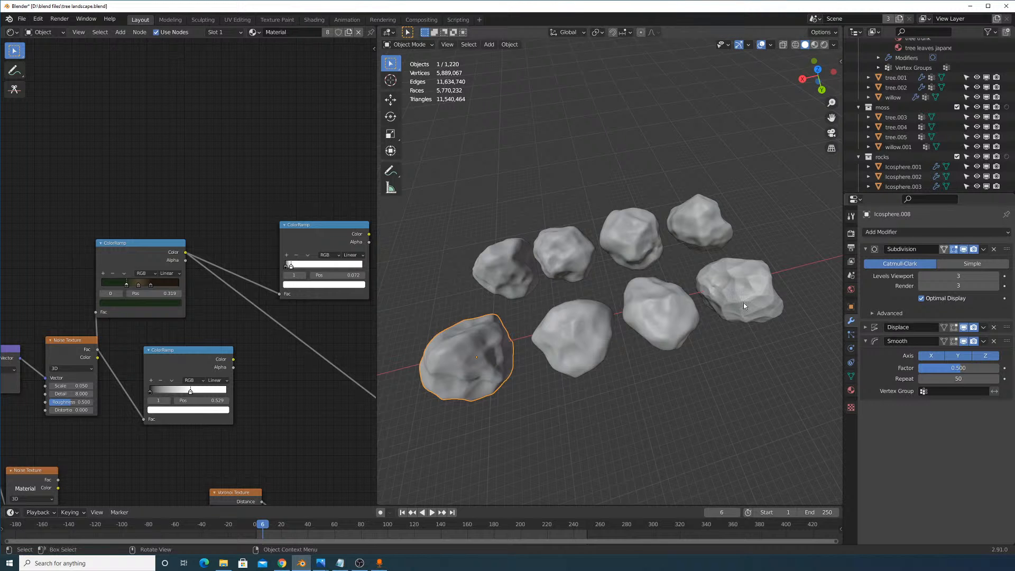
Move the rock material's upper Musgrave Texture node under its Mapping node and shift the neighbouring Add node slightly down.
scroll(292, 214, down, 5)
scroll(292, 219, up, 3)
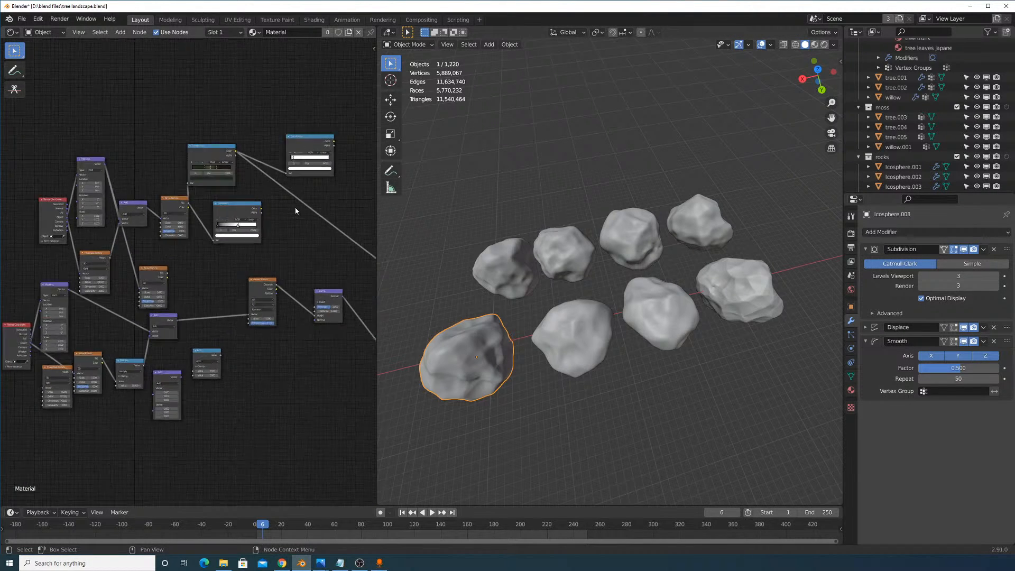
scroll(164, 225, down, 1)
middle_drag(159, 252, 236, 251)
scroll(106, 237, up, 5)
middle_drag(259, 292, 354, 330)
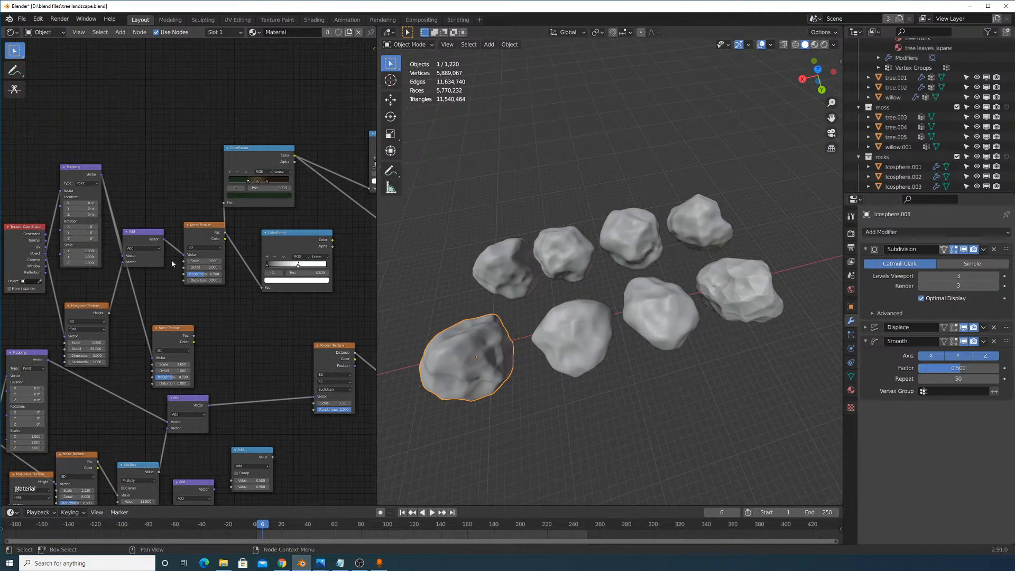
drag(93, 320, 87, 302)
drag(150, 233, 147, 245)
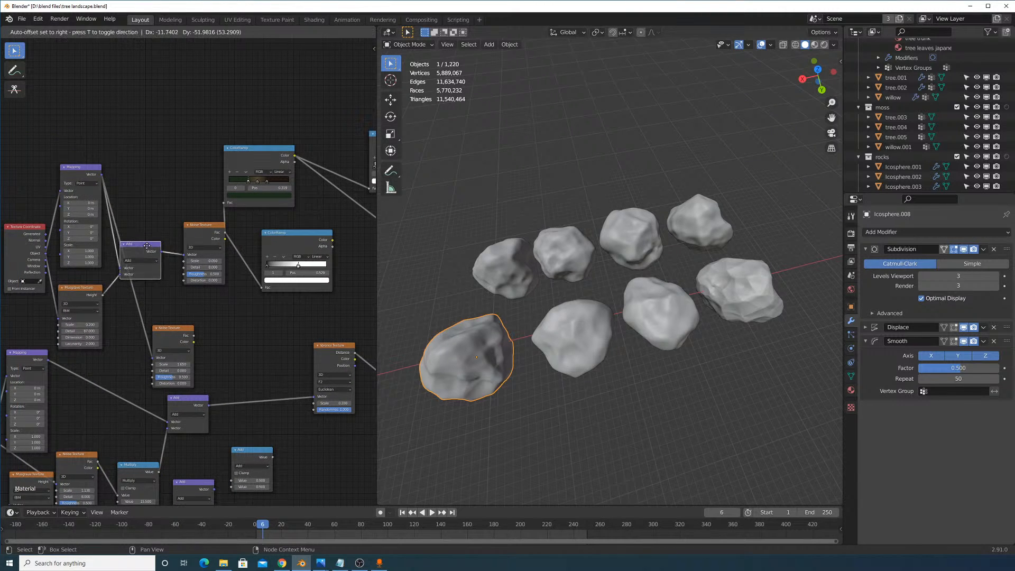
Examine the rock material's node chain through the Voronoi Texture and Bump nodes to the Principled BSDF.
middle_drag(136, 311, 172, 239)
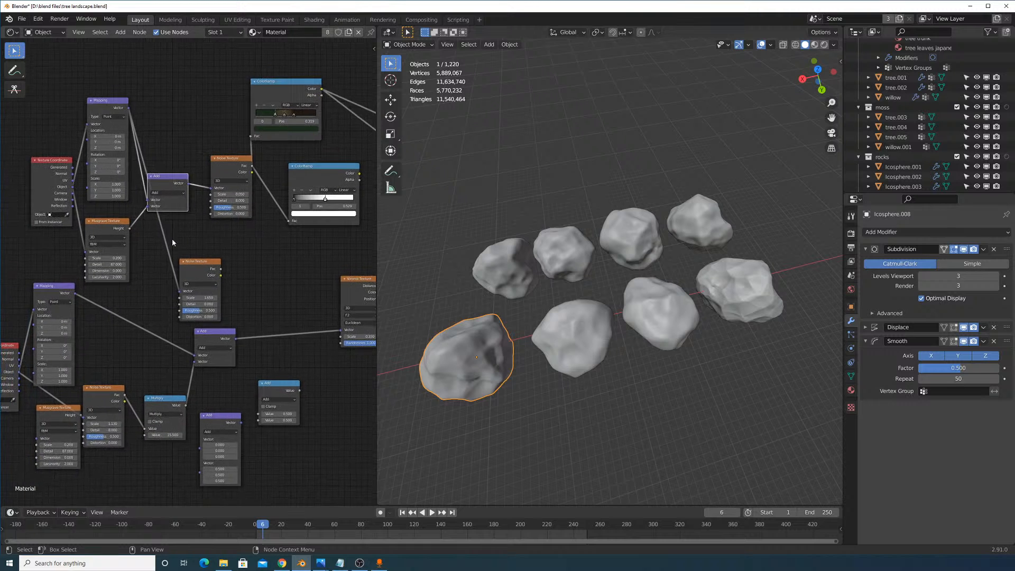
scroll(283, 278, down, 4)
middle_drag(283, 278, 125, 306)
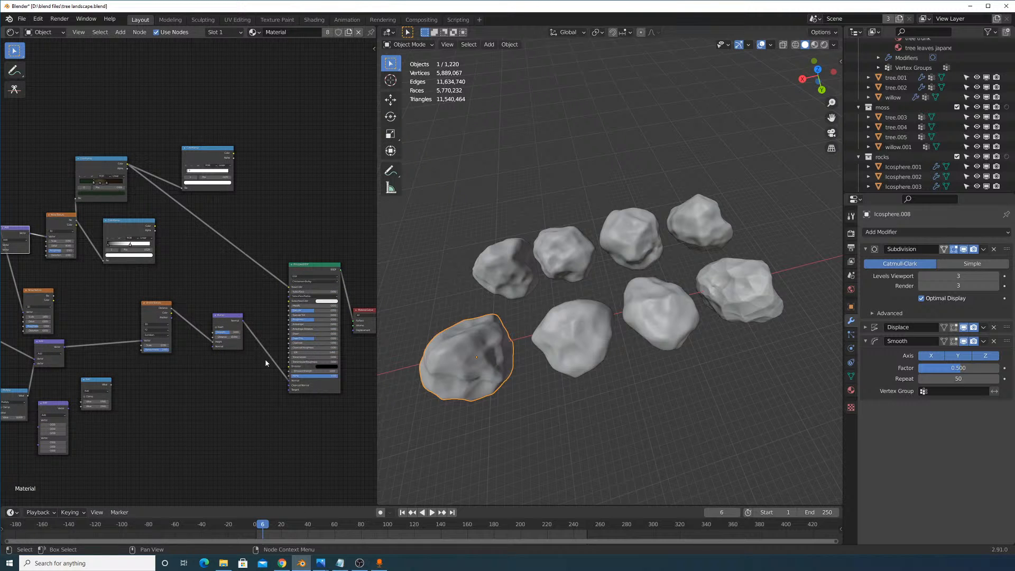
Try moving the rock Icosphere.008 freely toward the neighbouring rocks to test how its shape reacts to position.
middle_drag(205, 170, 222, 229)
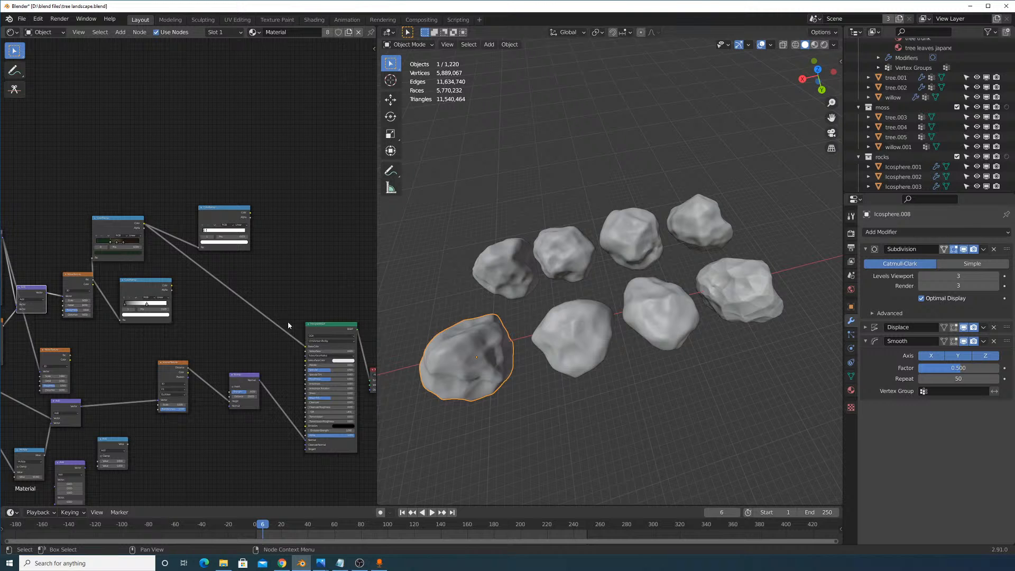
ctrl+scroll(284, 315, down, 3)
key(r)
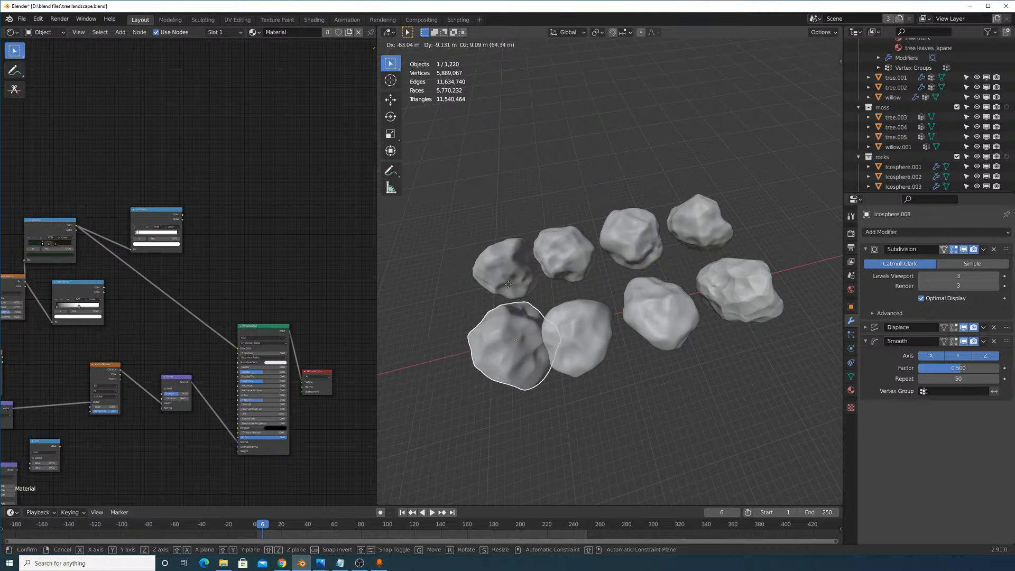
click(528, 306)
middle_drag(528, 306, 616, 298)
key(KP_Decimal)
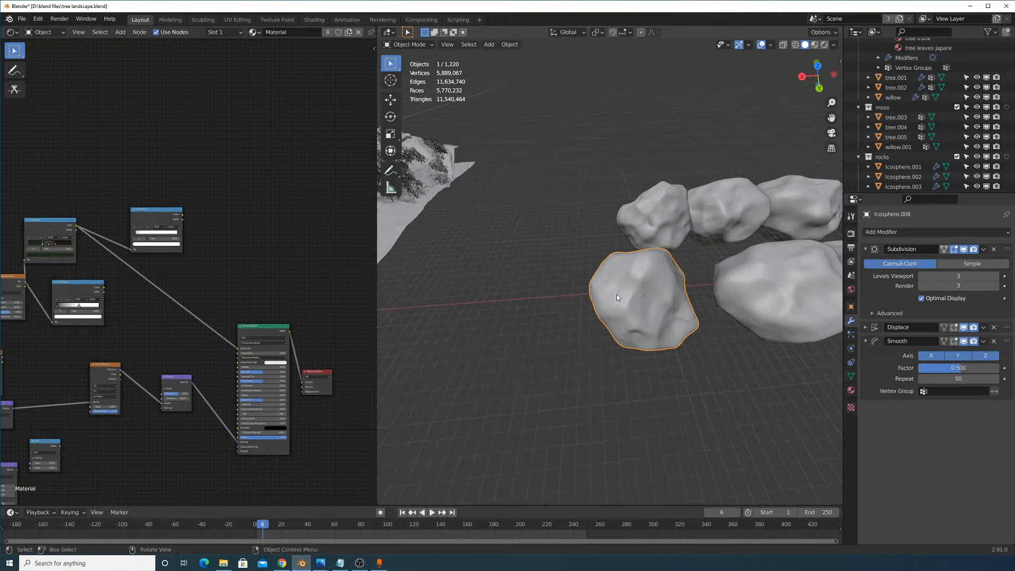
Display the Displace modifier settings of Icosphere.008 and try sliding the rock along the global X axis.
click(880, 330)
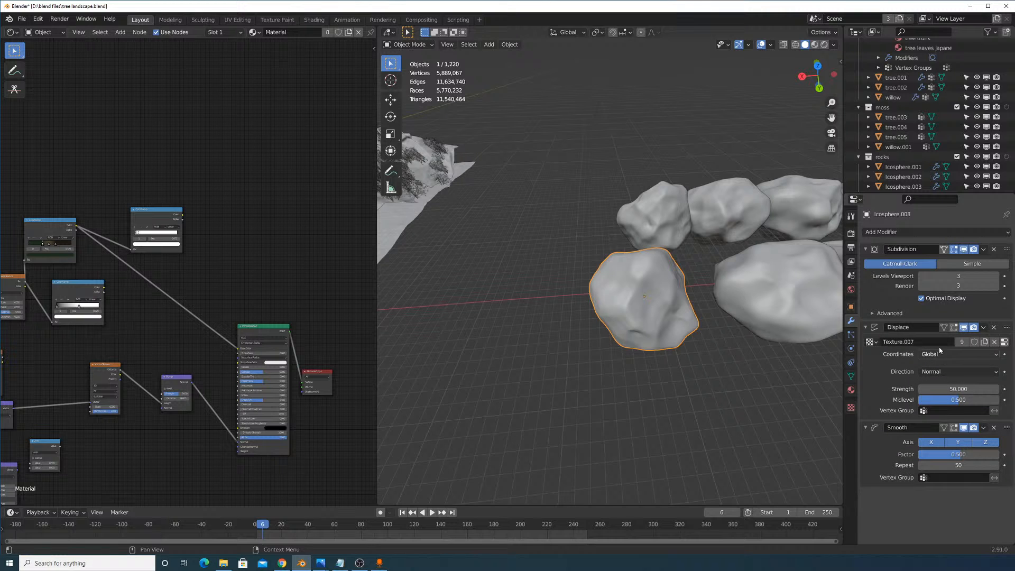
scroll(725, 297, up, 6)
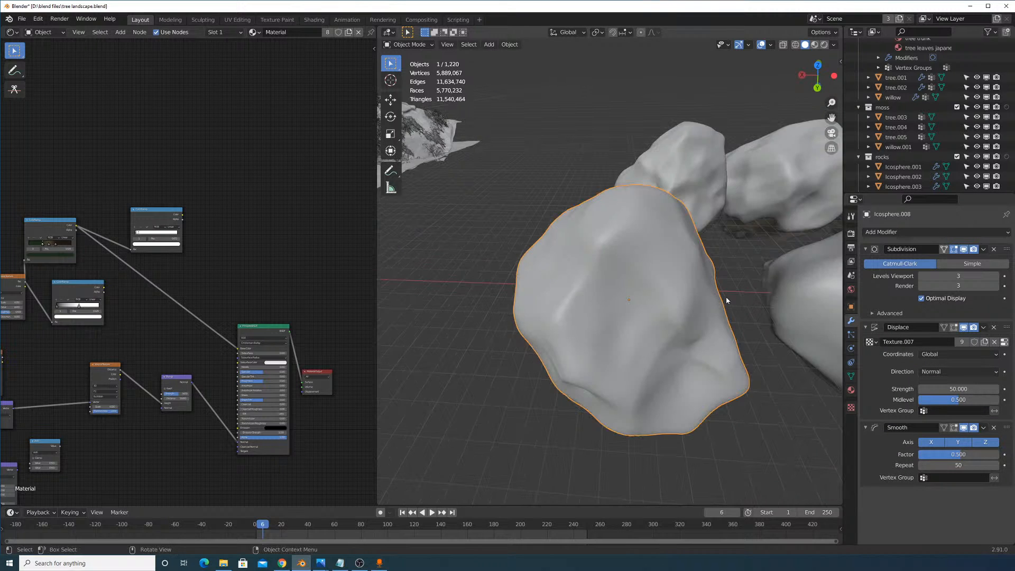
scroll(735, 308, down, 6)
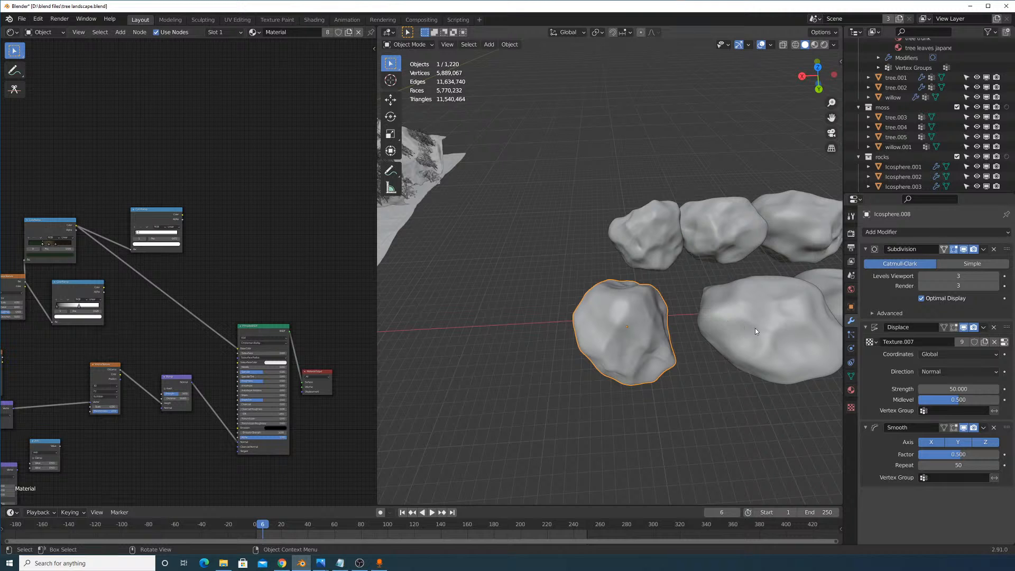
key(g)
key(x)
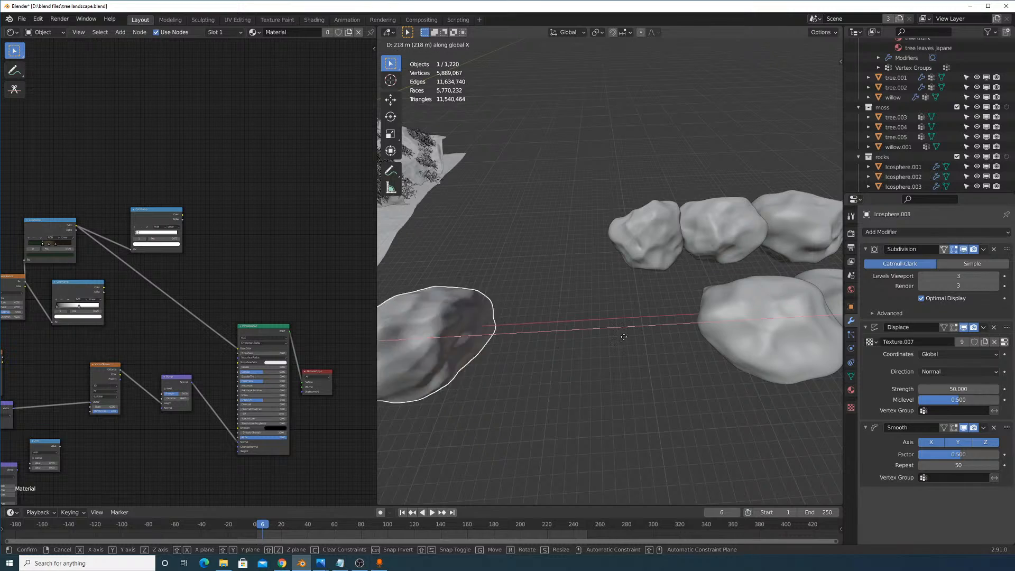
click(710, 341)
Try scaling up the rock Icosphere.008 uniformly in its place at the end of the row.
middle_drag(703, 317, 664, 294)
scroll(683, 306, down, 5)
key(s)
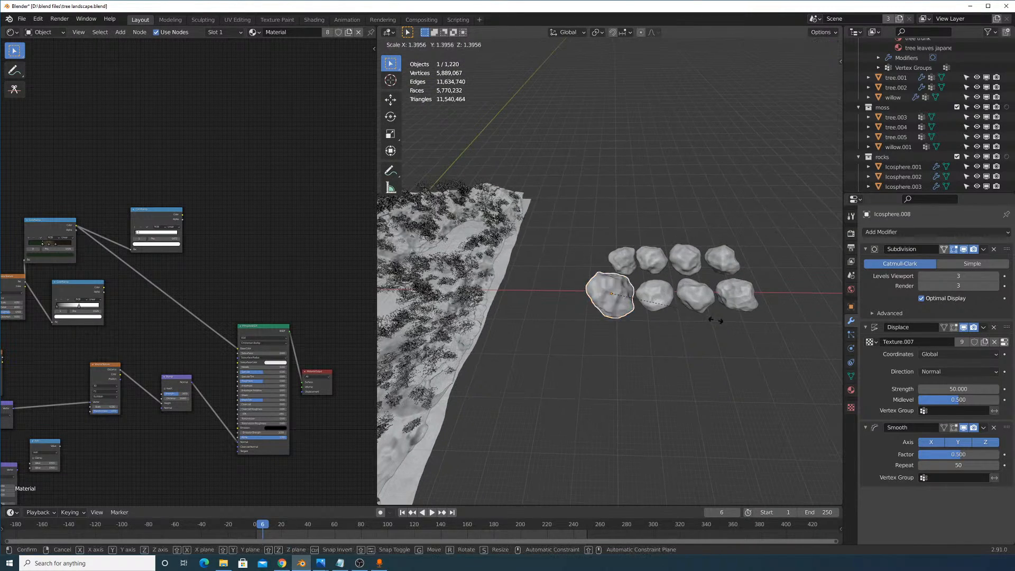
click(646, 317)
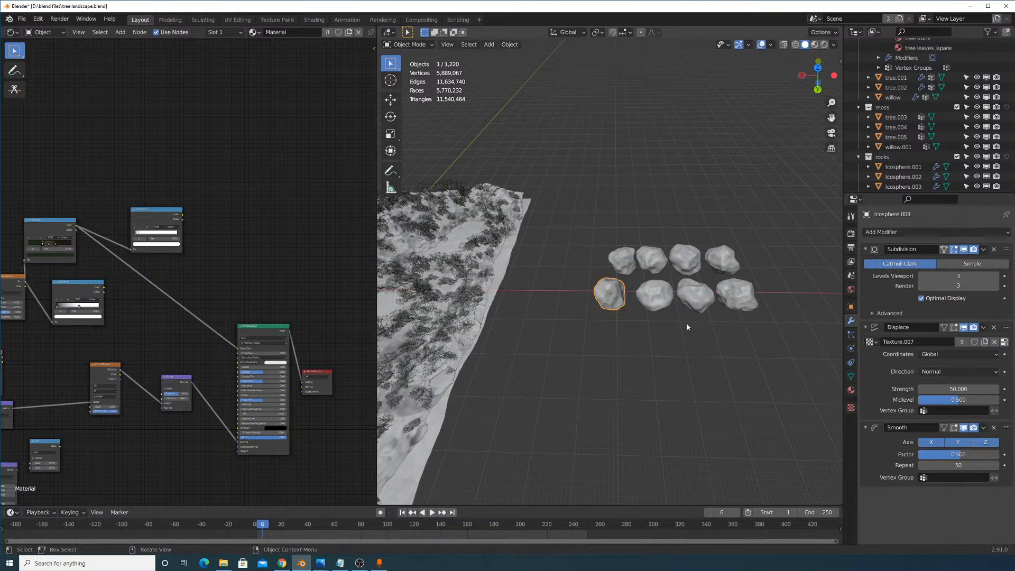
Select the neighbouring rock Icosphere.002 and try moving it.
scroll(686, 326, up, 2)
scroll(706, 317, up, 2)
click(714, 352)
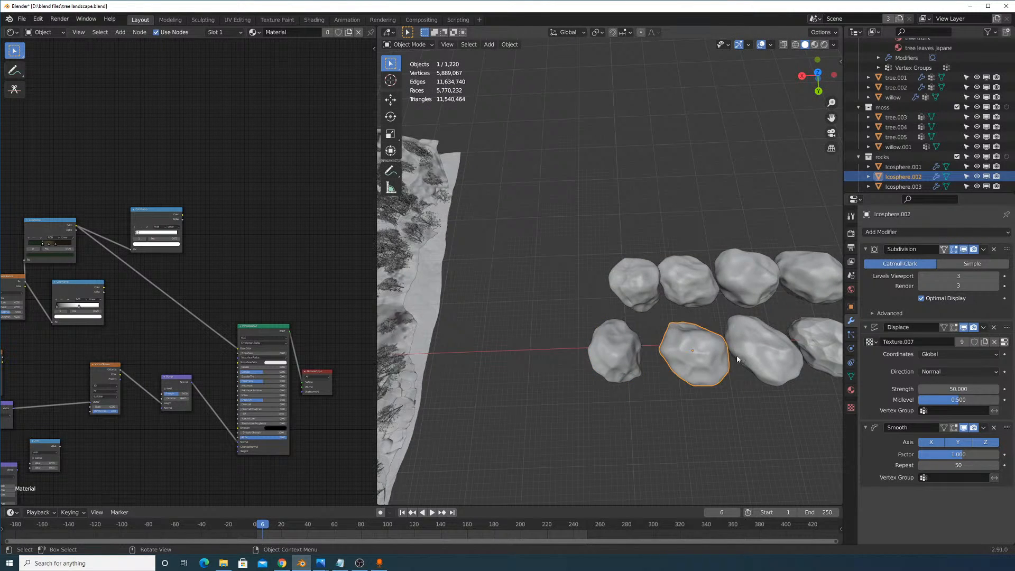
key(g)
right_click(741, 334)
Examine the shapes of the eight rocks from above and from a low angle facing the landscape.
scroll(628, 291, down, 5)
scroll(627, 292, up, 5)
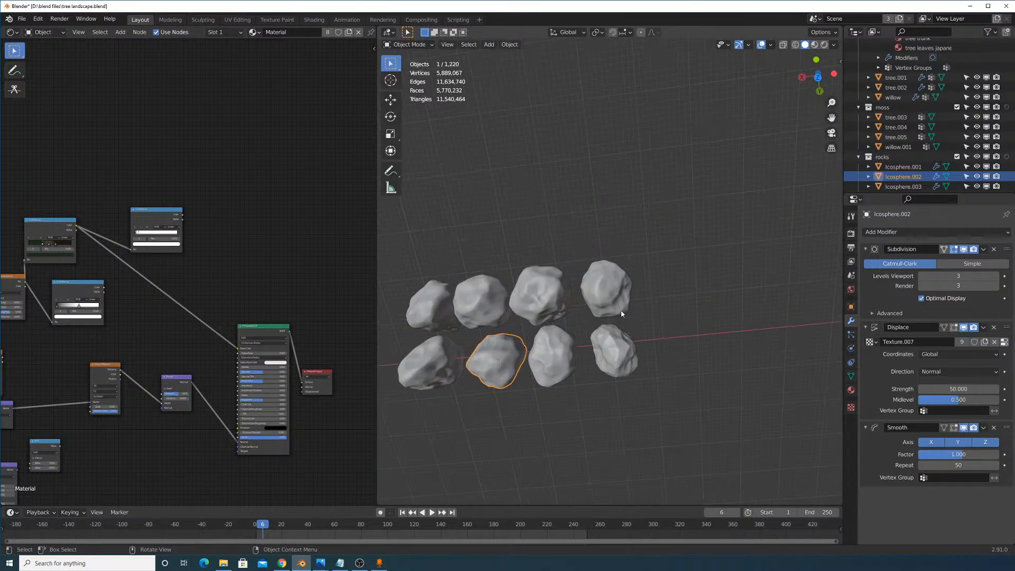
middle_drag(616, 276, 620, 226)
scroll(584, 190, up, 3)
scroll(655, 255, down, 5)
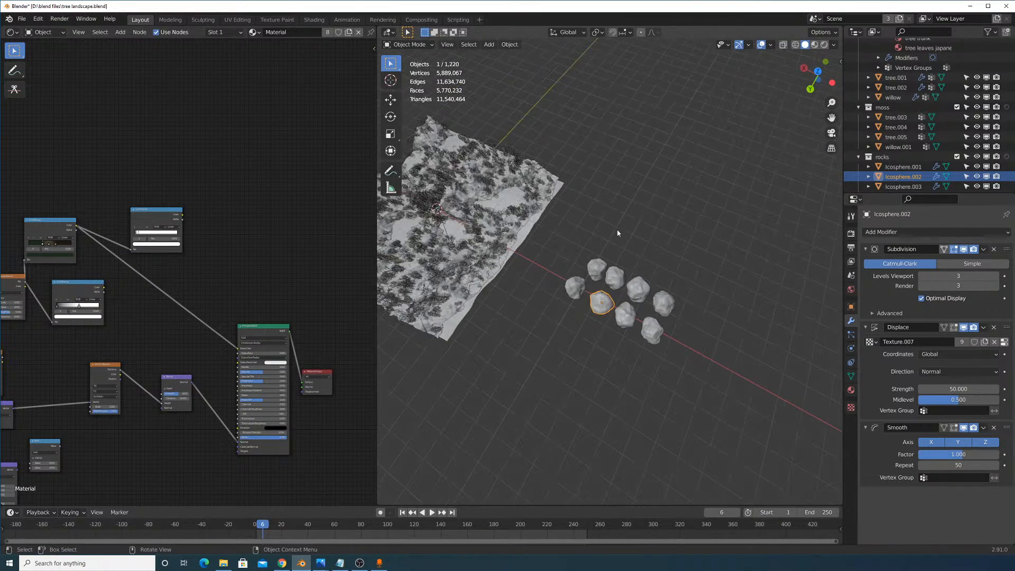
middle_drag(655, 254, 631, 275)
scroll(631, 275, up, 4)
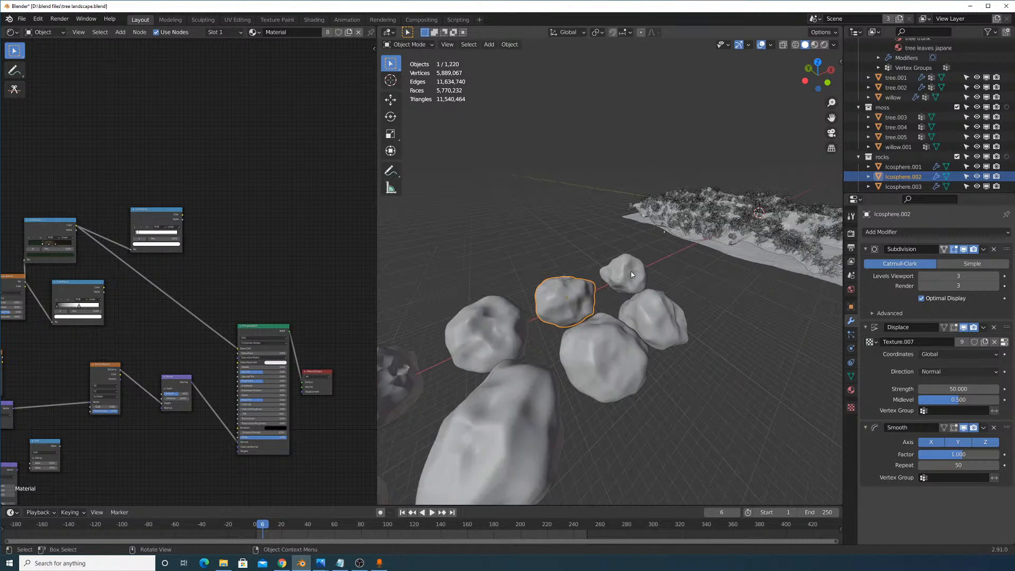
Switch the viewport to rendered shading, select Icosphere.003, and examine the rocks' textured surfaces from several sides.
click(824, 45)
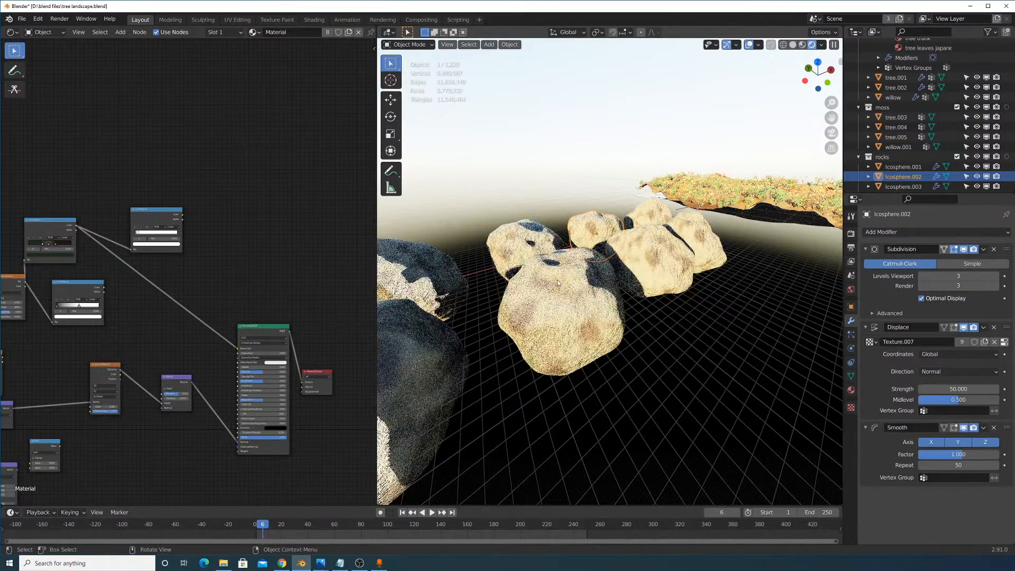
click(647, 254)
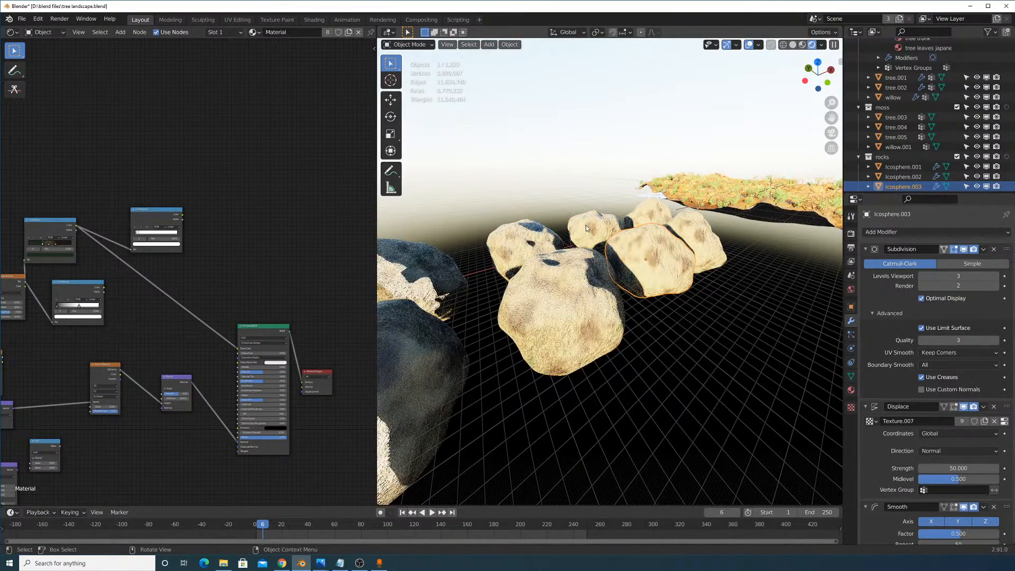
middle_drag(585, 225, 529, 219)
middle_drag(691, 246, 547, 288)
scroll(576, 317, up, 6)
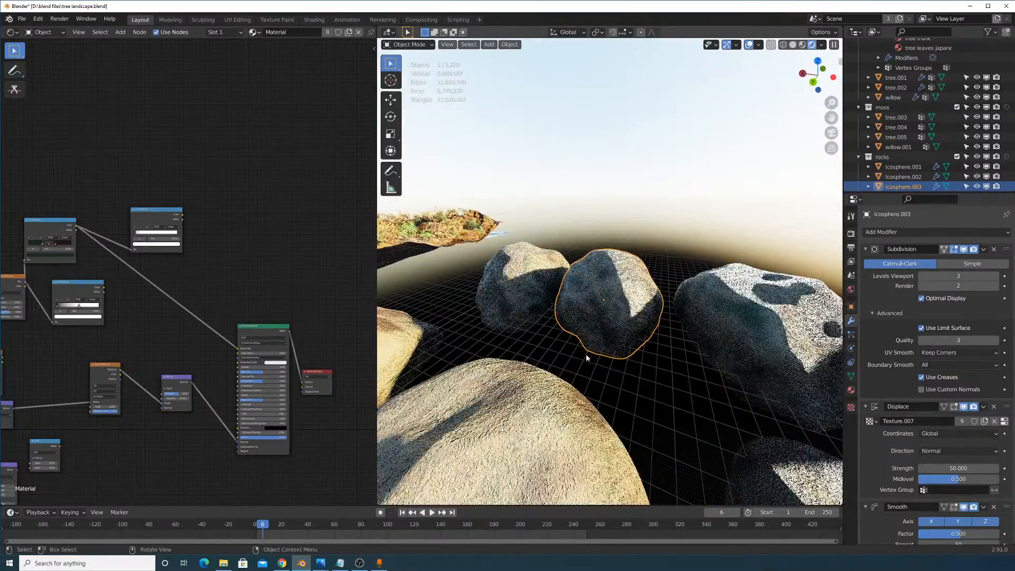
scroll(585, 354, down, 3)
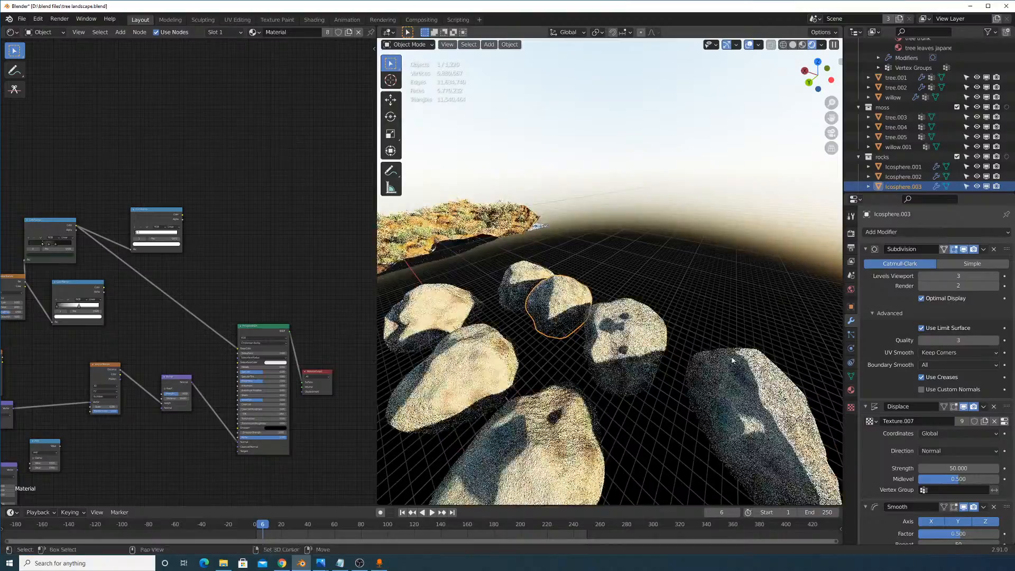
scroll(705, 321, up, 6)
scroll(706, 327, down, 4)
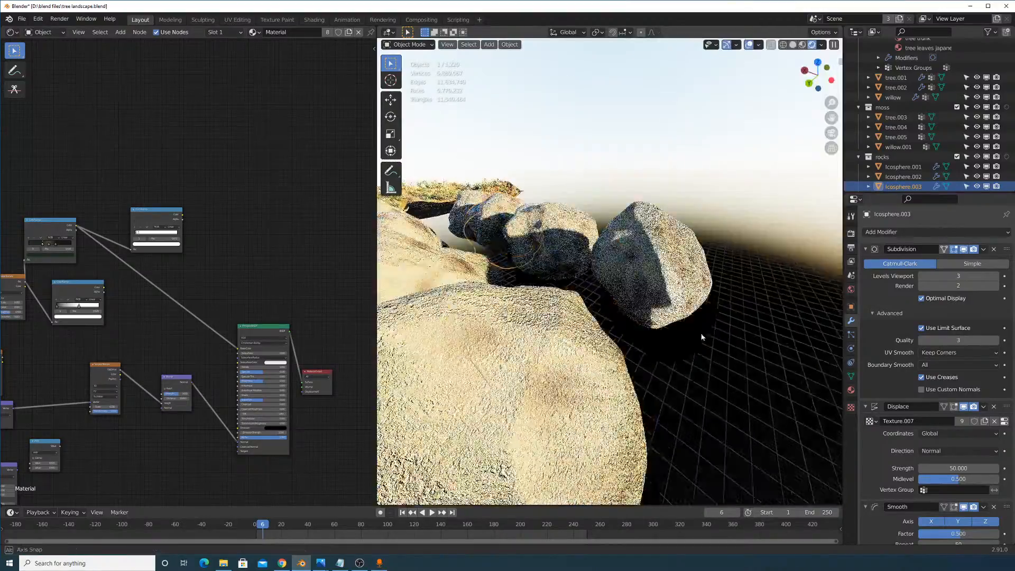
middle_drag(705, 327, 618, 334)
Move the green stop of the rock material's ColorRamp to position 0.449 and inspect the greener rocks up close.
scroll(145, 290, up, 5)
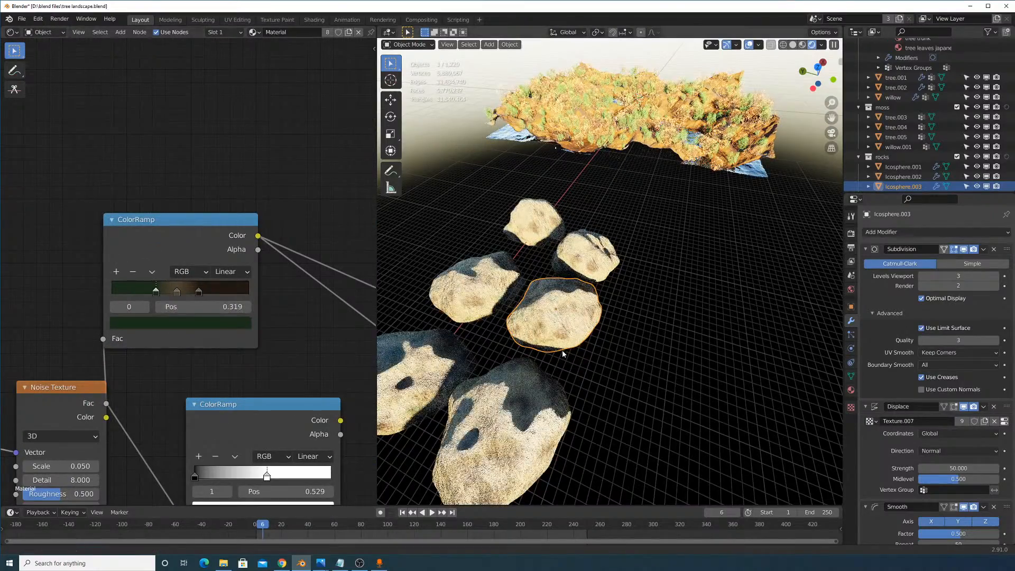
shift+middle_drag(563, 353, 654, 320)
drag(153, 293, 171, 294)
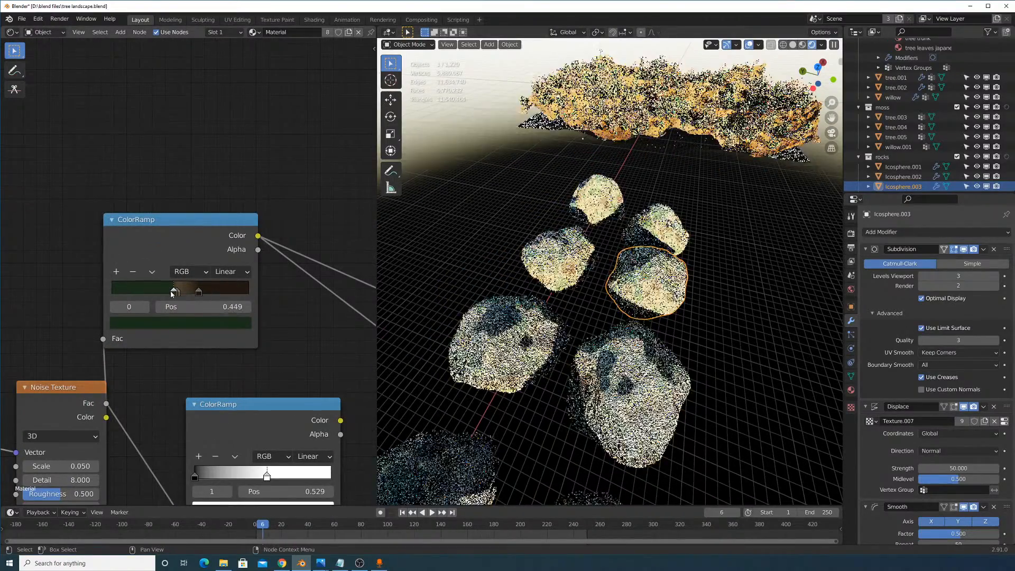
middle_drag(655, 391, 658, 352)
scroll(658, 352, up, 4)
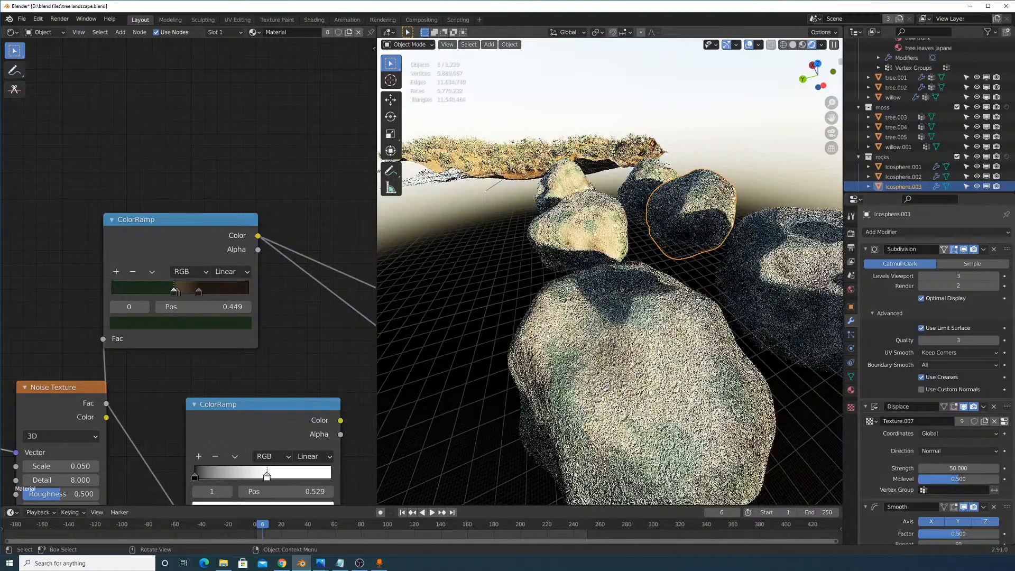
click(582, 237)
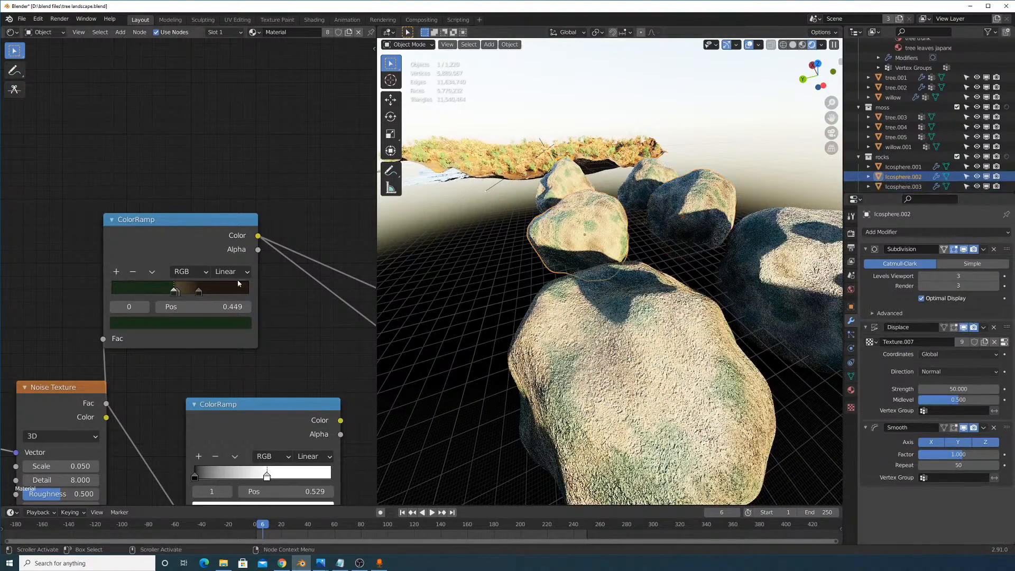
click(183, 294)
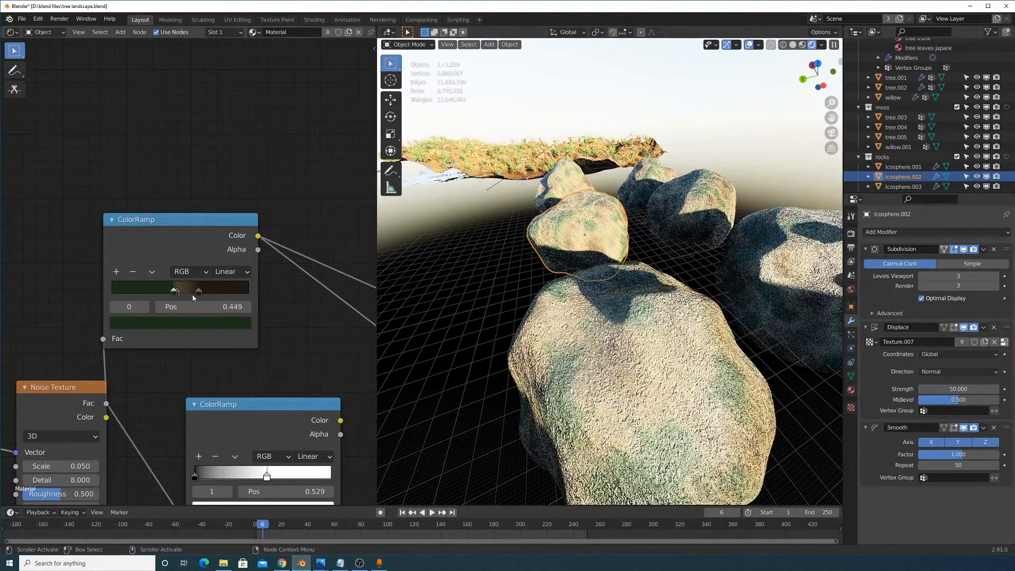
Undo the ColorRamp stop change and the recent rock selections.
key(ctrl+z)
key(ctrl+z)
key(ctrl+z)
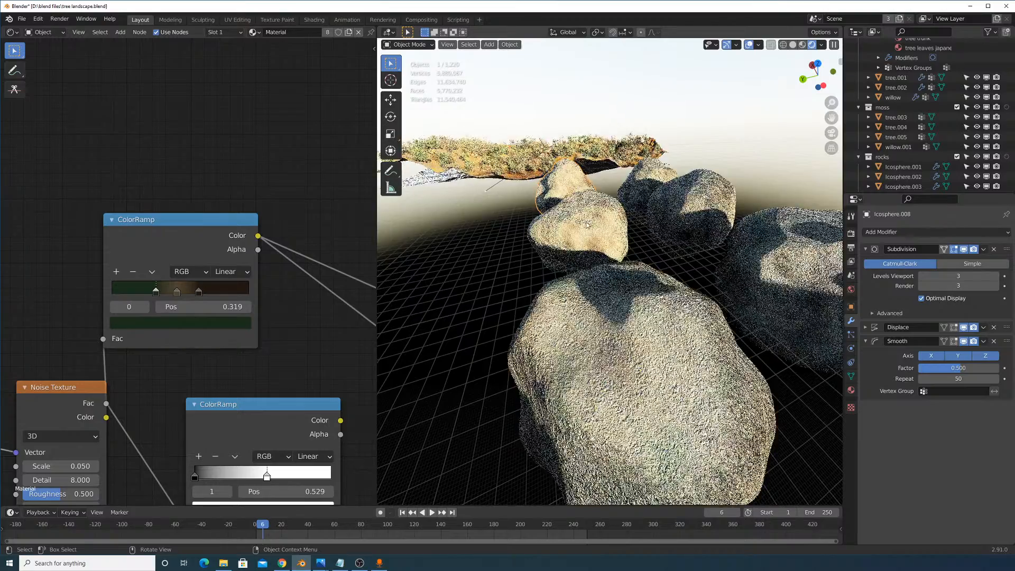
middle_drag(645, 265, 636, 204)
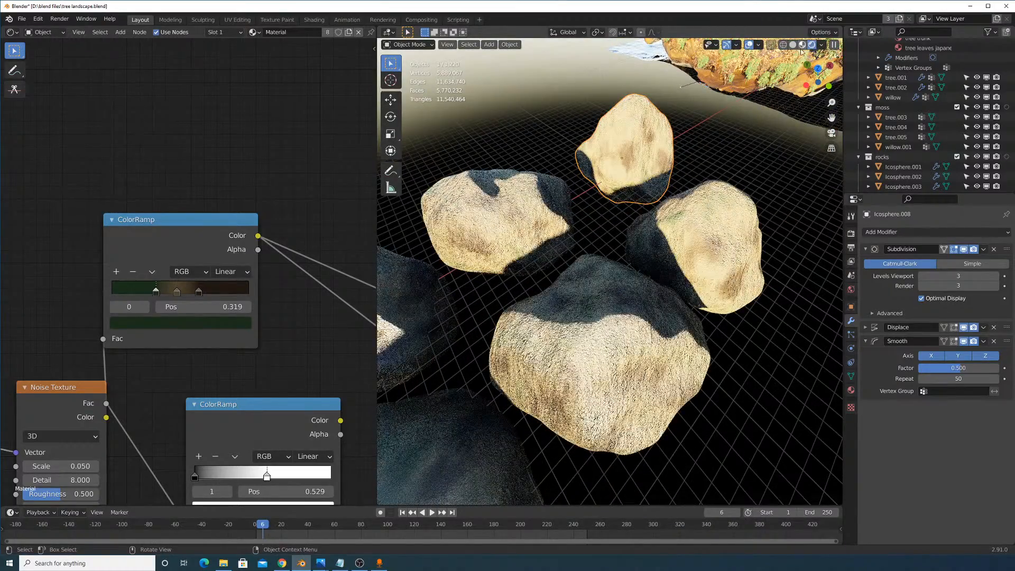
Return the viewport to solid shading and view the whole rock group beside the landscape.
key(z)
mouse_move(634, 163)
middle_down()
mouse_move(609, 190)
mouse_move(657, 219)
mouse_move(661, 233)
mouse_move(610, 261)
middle_up()
scroll(614, 196, down, 6)
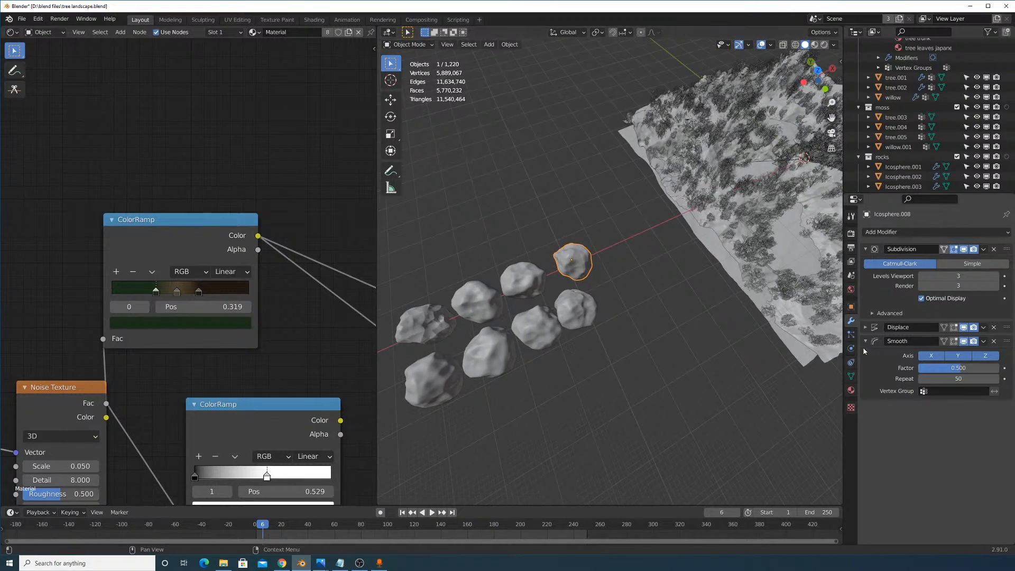
Select the terrain object Plane in the main collection and display the settings of its Material.001.
middle_drag(811, 333, 643, 376)
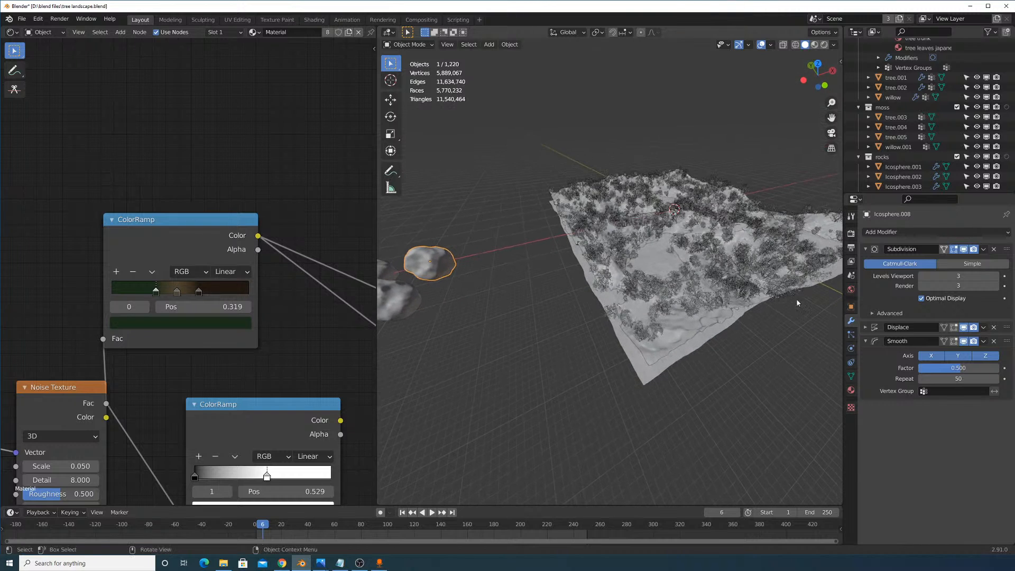
scroll(906, 179, down, 3)
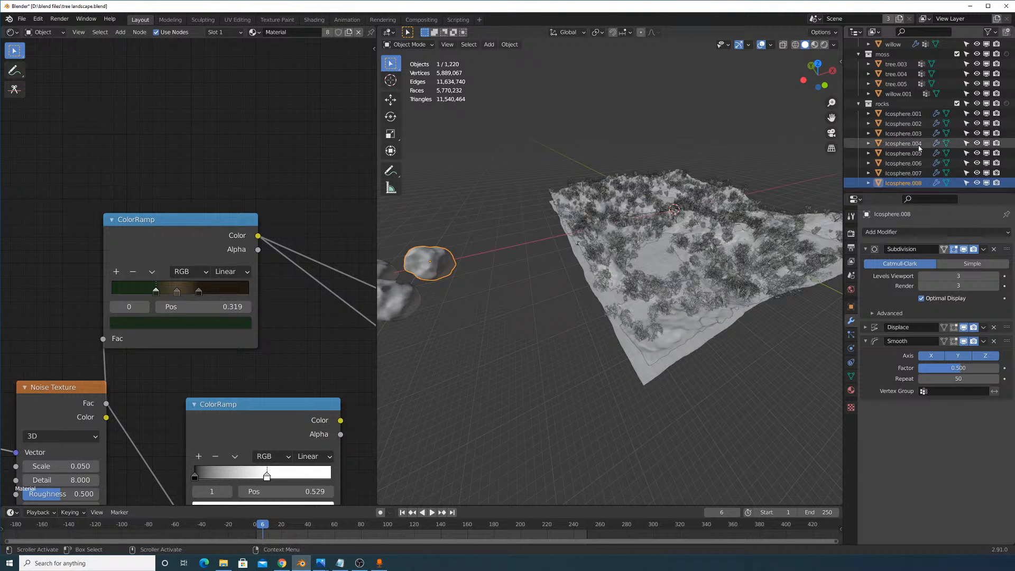
scroll(905, 158, up, 5)
scroll(904, 152, up, 3)
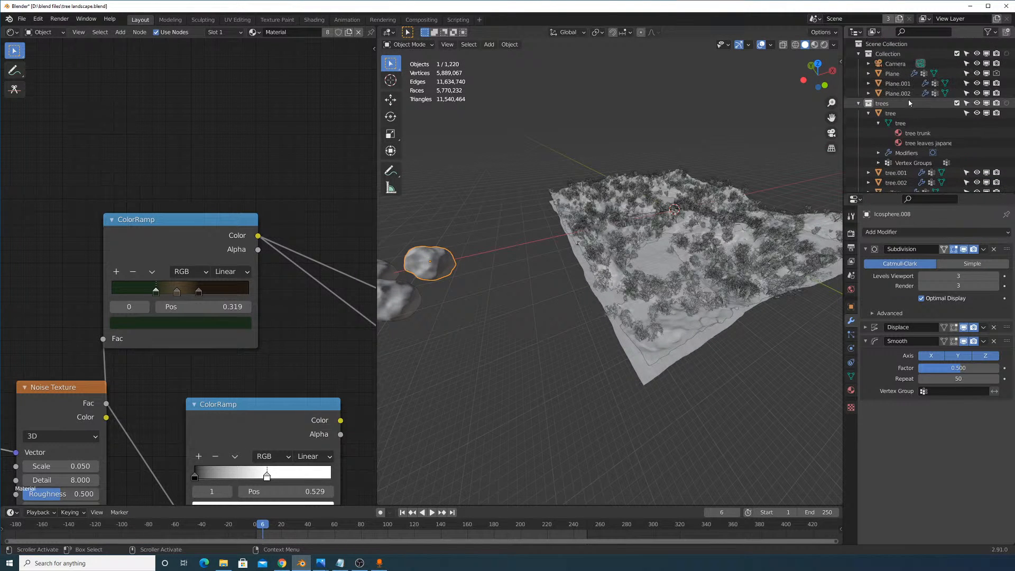
click(893, 74)
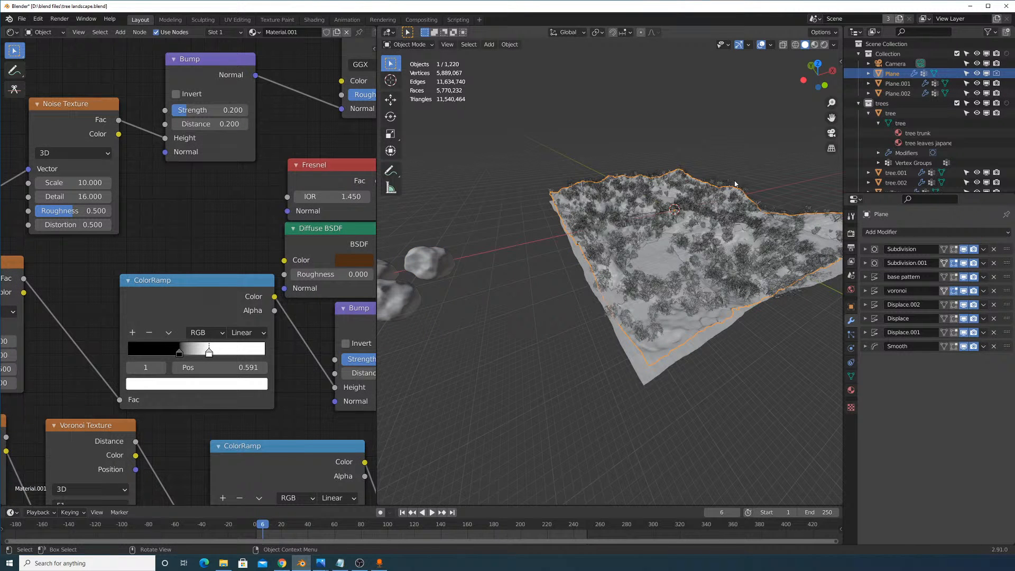
middle_drag(687, 195, 715, 203)
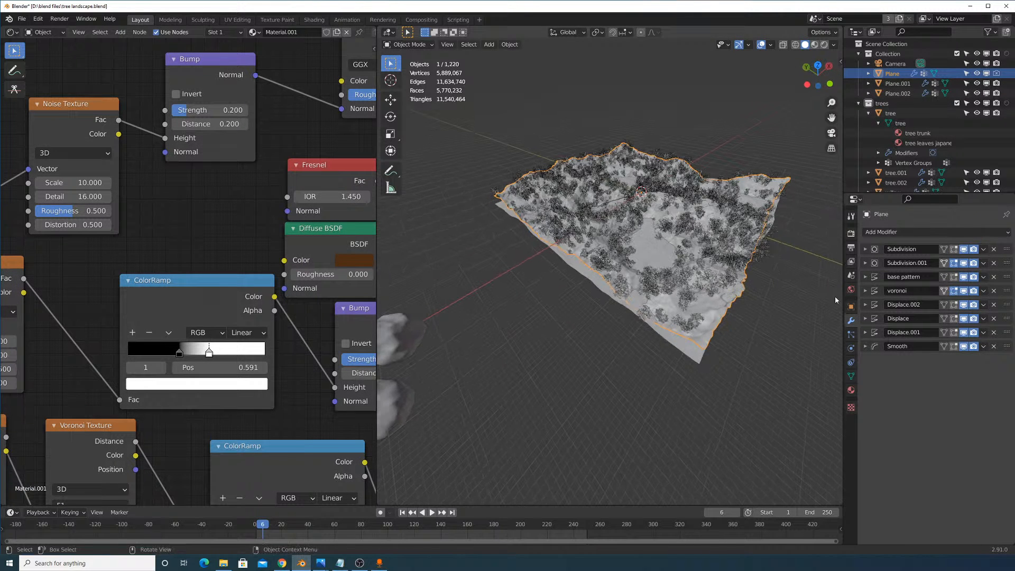
click(851, 389)
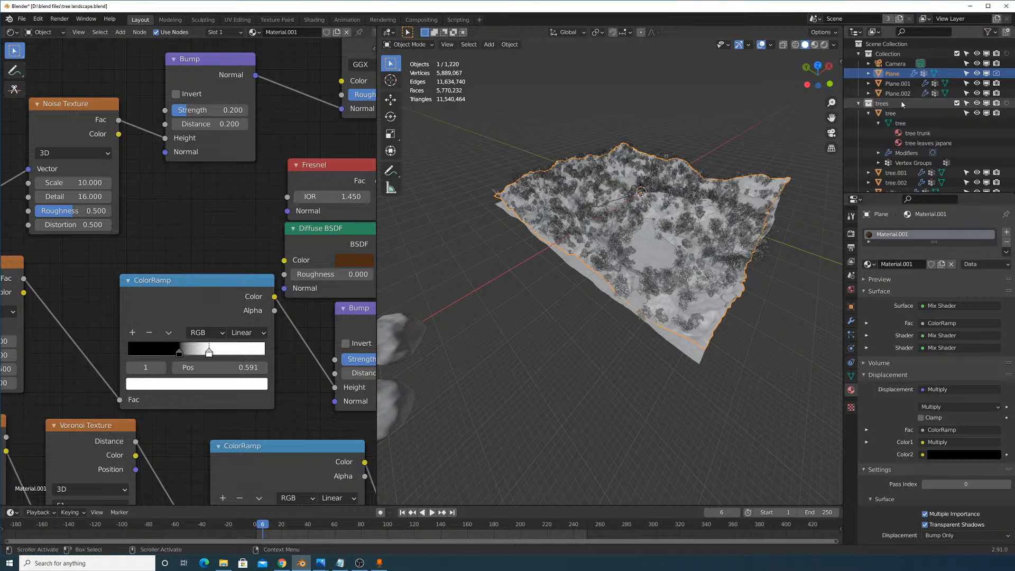
Select Plane.001 to display its water material, and select Plane.002 to check its material slot.
click(903, 84)
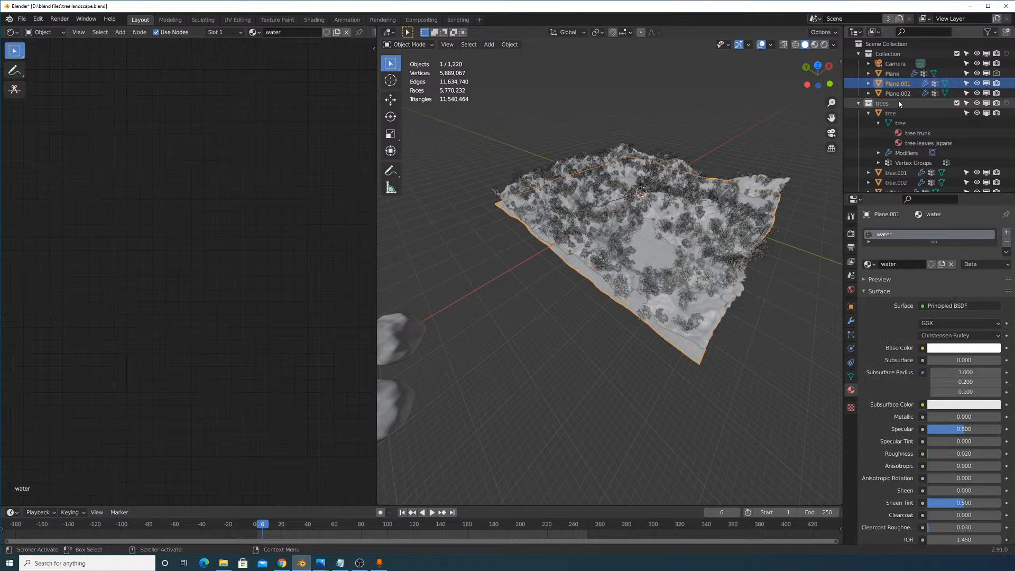
key(g)
key(Escape)
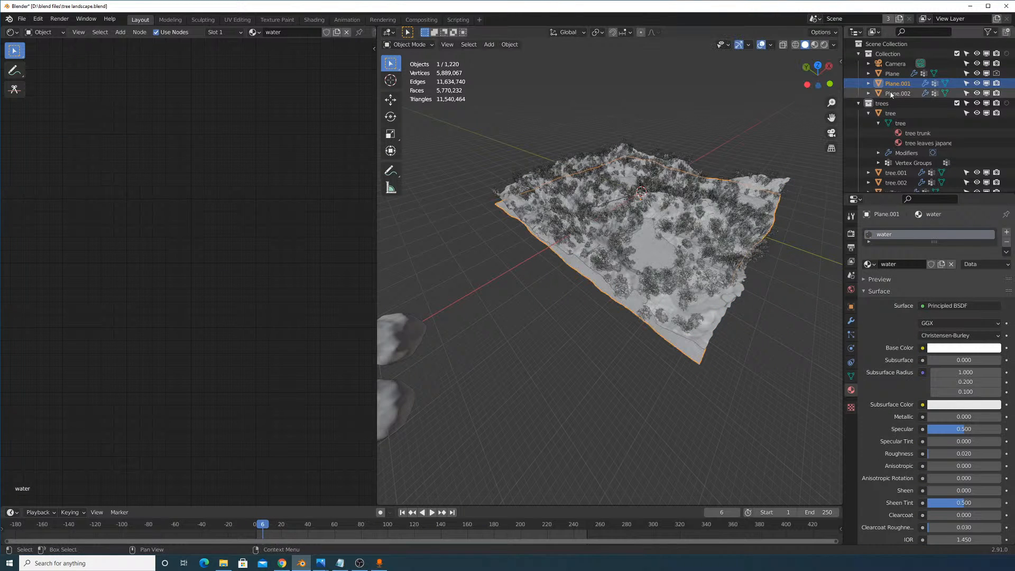
click(896, 94)
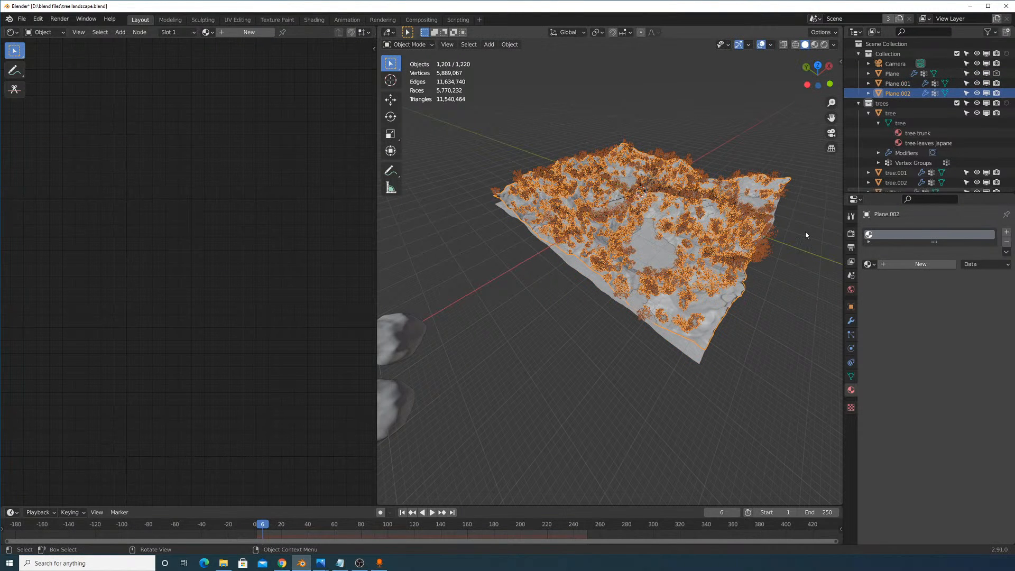
Display the particle settings of Plane, Plane.001 and Plane.002 in turn to check which one carries the particle systems.
click(900, 74)
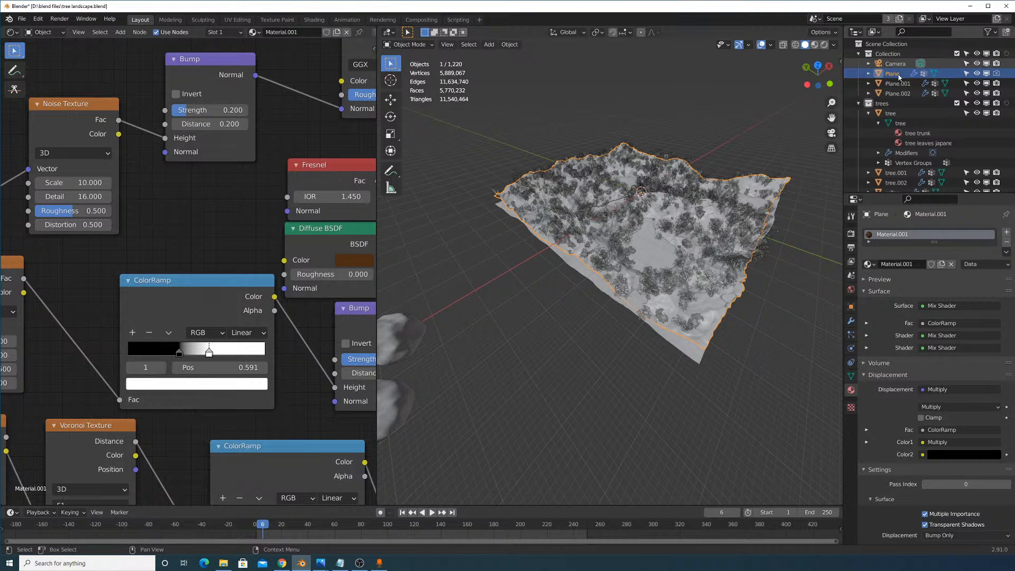
click(850, 334)
click(894, 86)
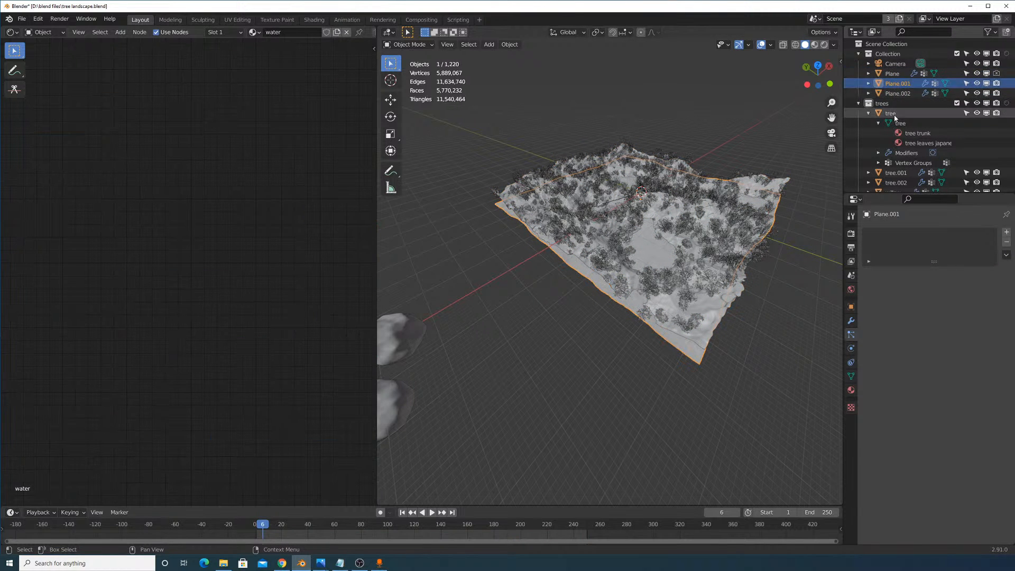
click(896, 64)
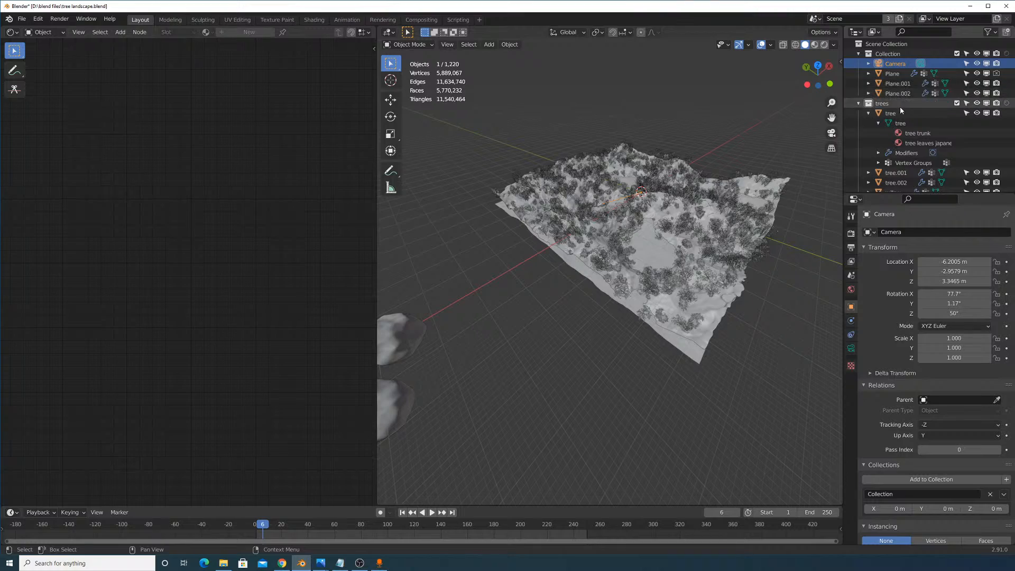
click(899, 74)
click(899, 83)
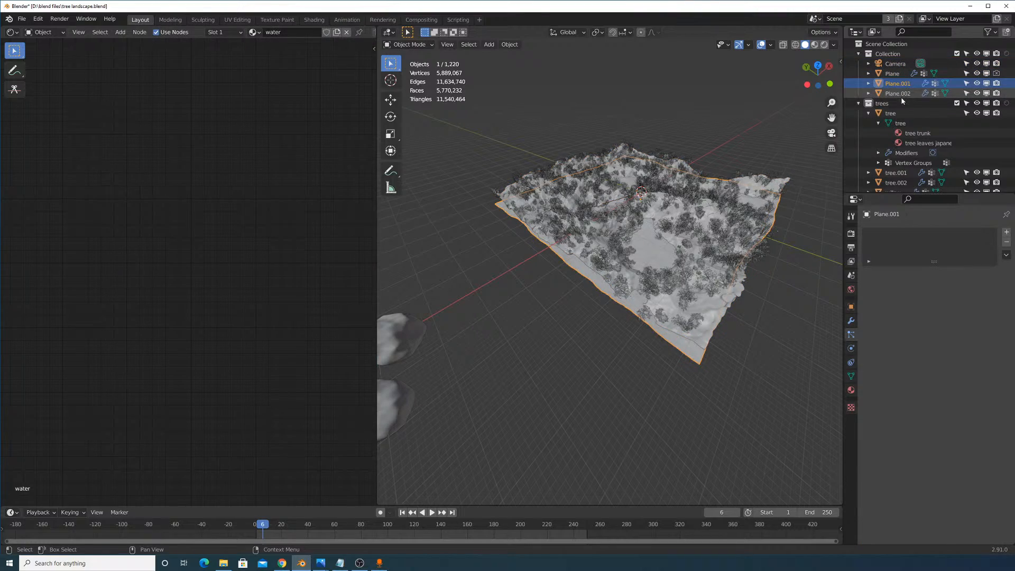
click(900, 94)
middle_drag(721, 163, 729, 287)
scroll(733, 224, up, 5)
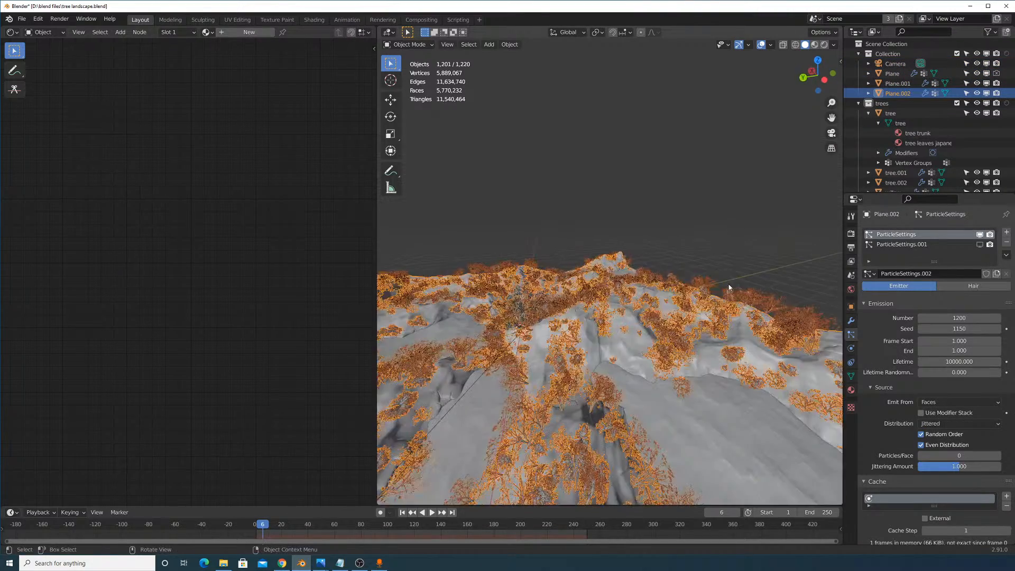
Try moving the water plane Plane.001, cancel the move, and select the particle emitter plane.
click(896, 85)
key(g)
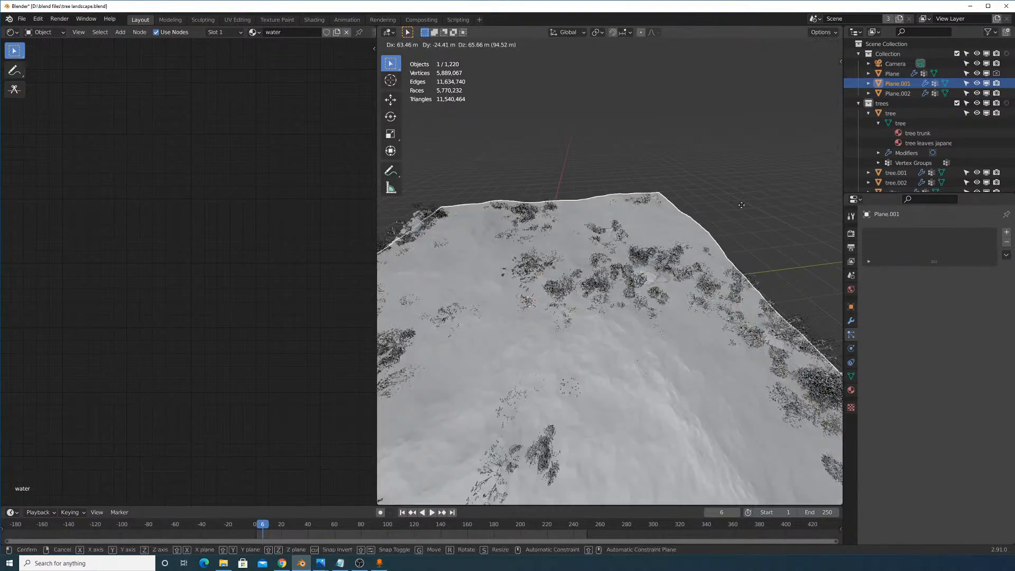
key(Escape)
click(758, 291)
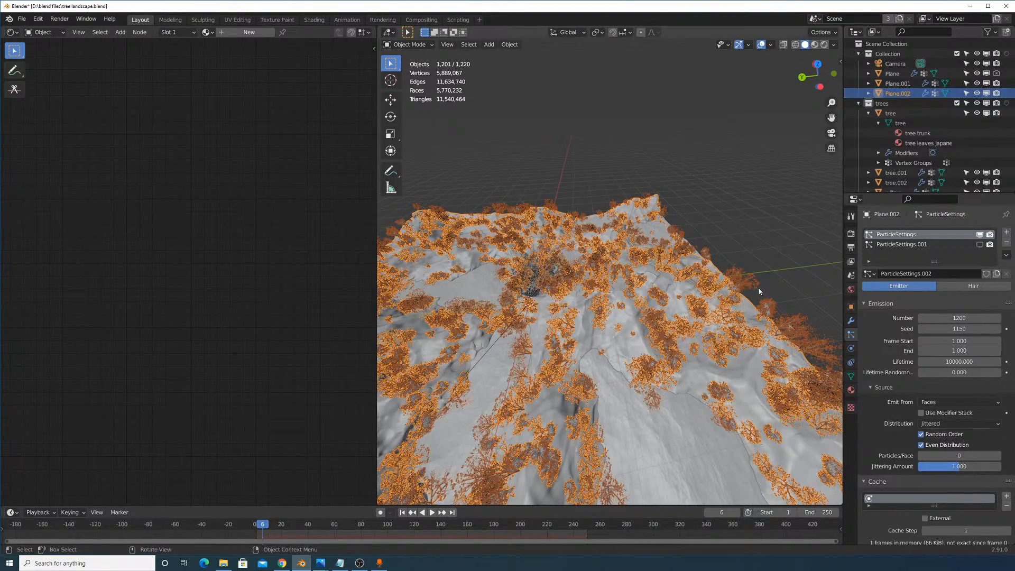
Identify the terrain Plane with a cancelled test move, and rename it high poly plane and Plane.002 particle plane.
click(892, 76)
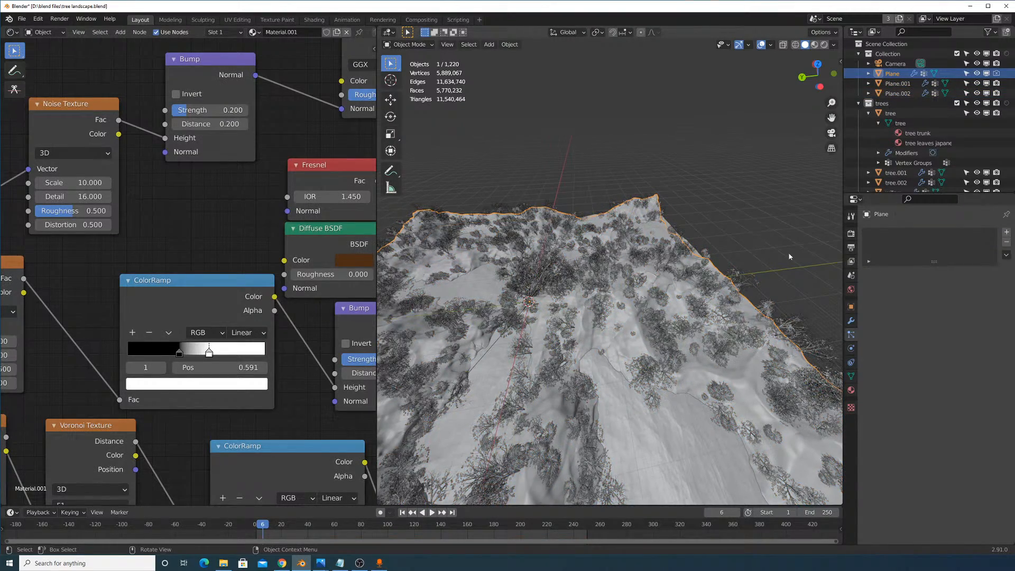
key(g)
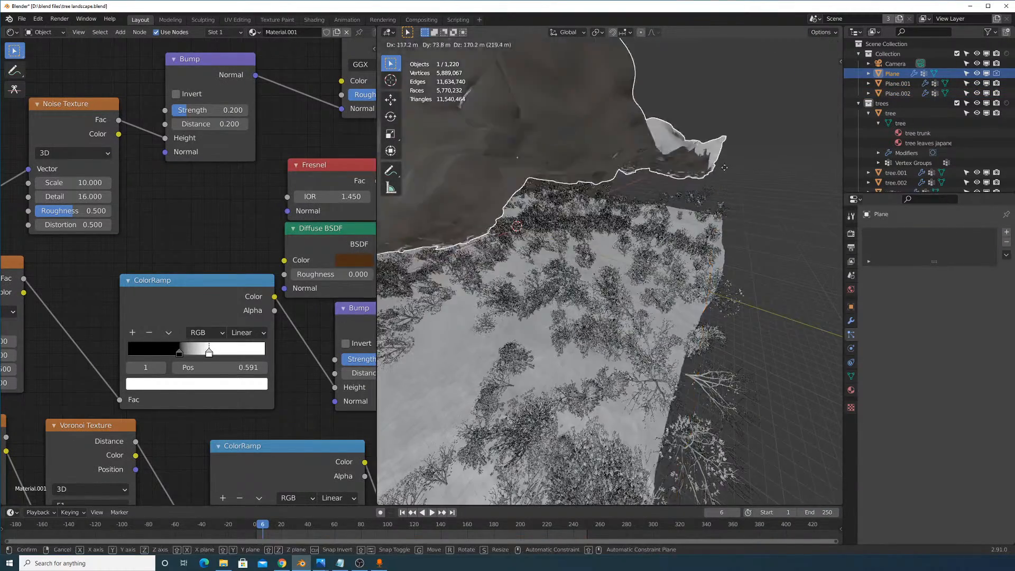
right_click(724, 168)
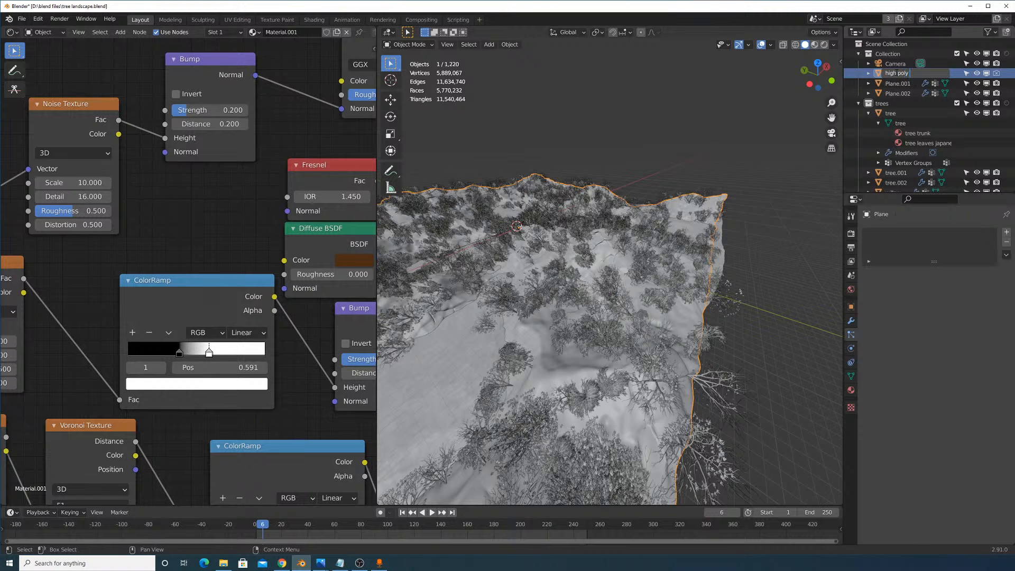
click(898, 93)
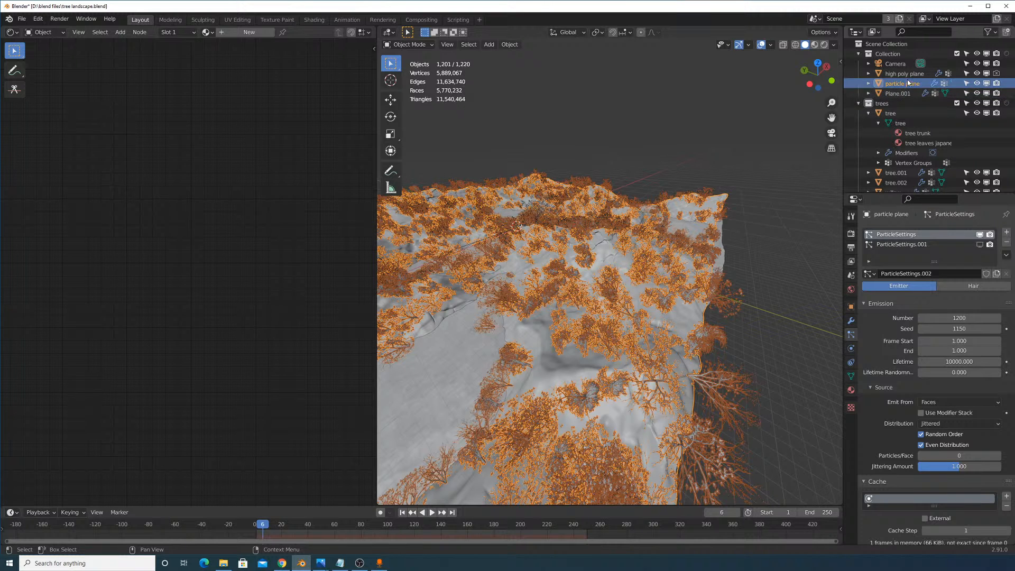
Hide the high poly plane in the viewport and view the remaining trees up close.
click(908, 74)
click(977, 73)
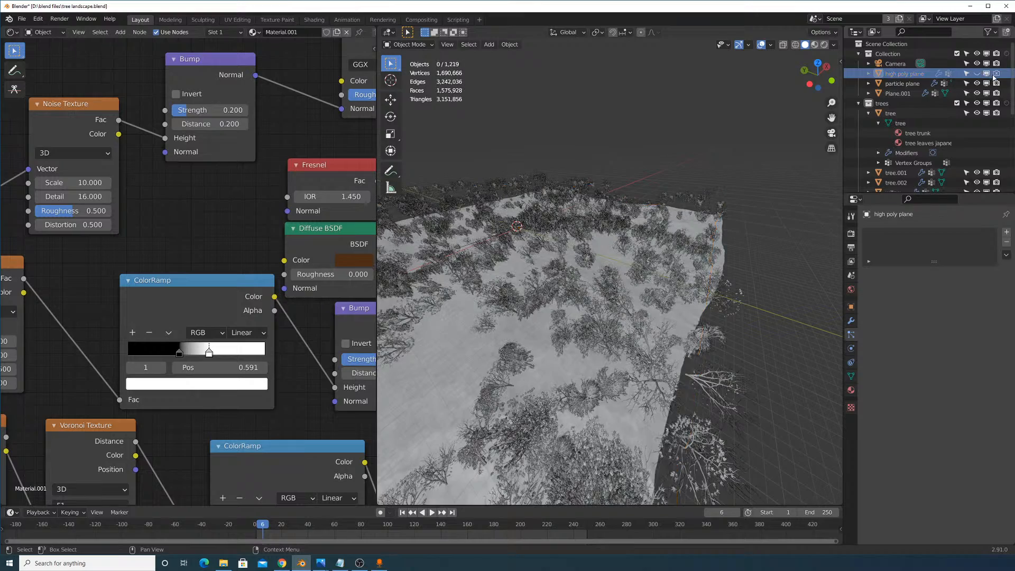
scroll(608, 264, up, 3)
middle_drag(607, 265, 582, 370)
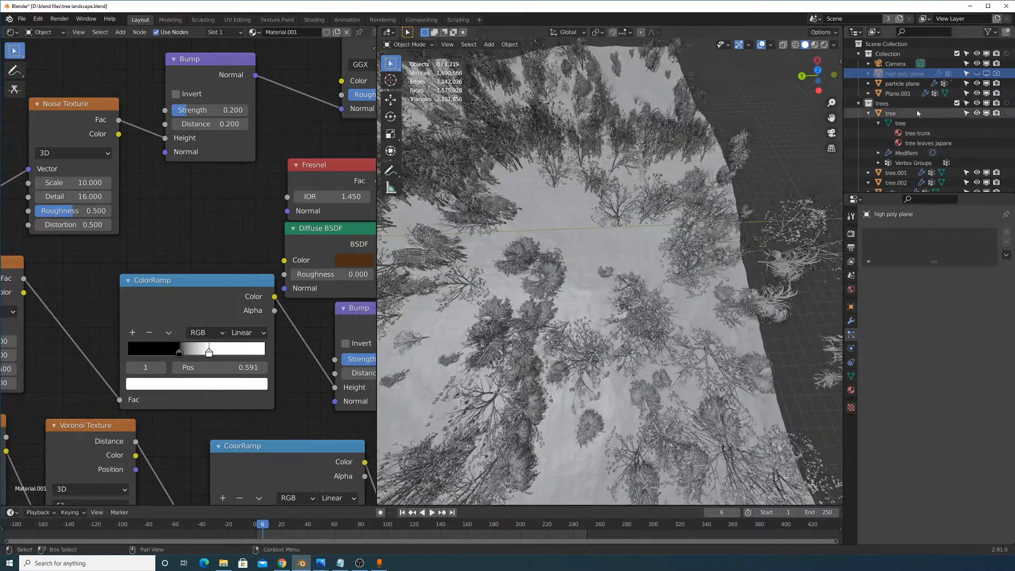
Show the particle plane's emitter in its Viewport Display settings and disable the tree particle system's viewport display.
click(901, 83)
scroll(940, 320, down, 10)
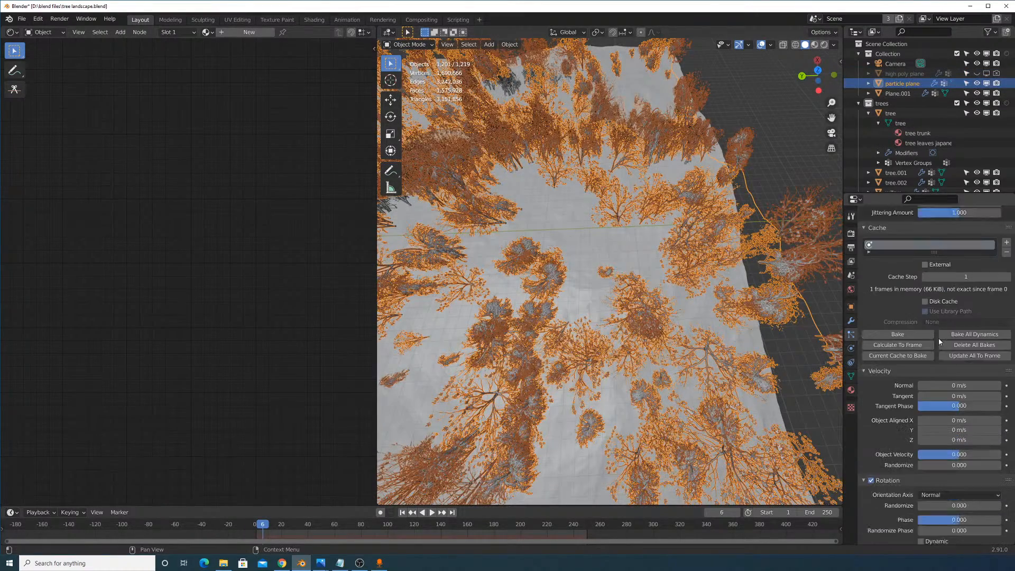
scroll(935, 279, down, 10)
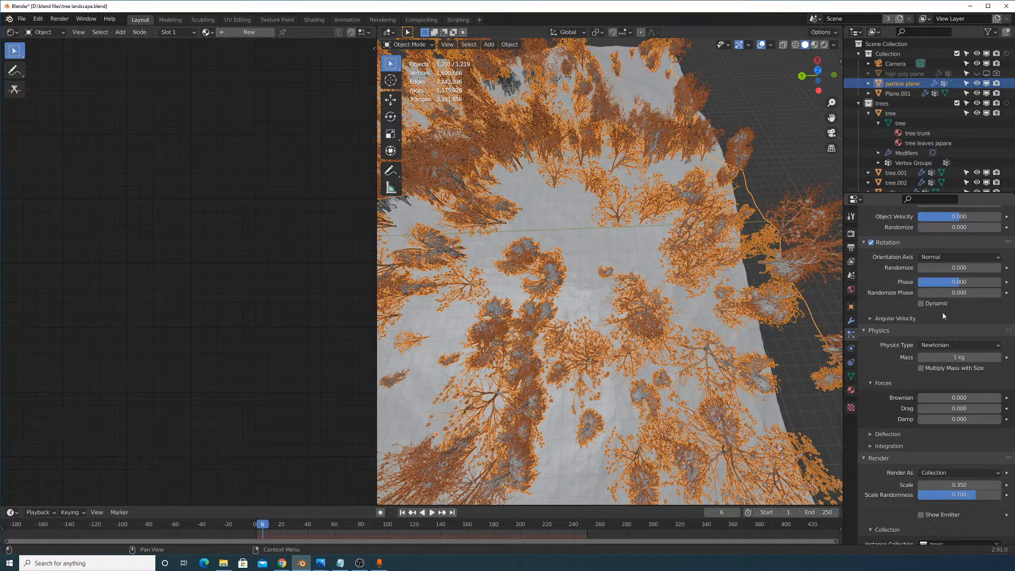
scroll(944, 316, down, 7)
scroll(923, 371, down, 4)
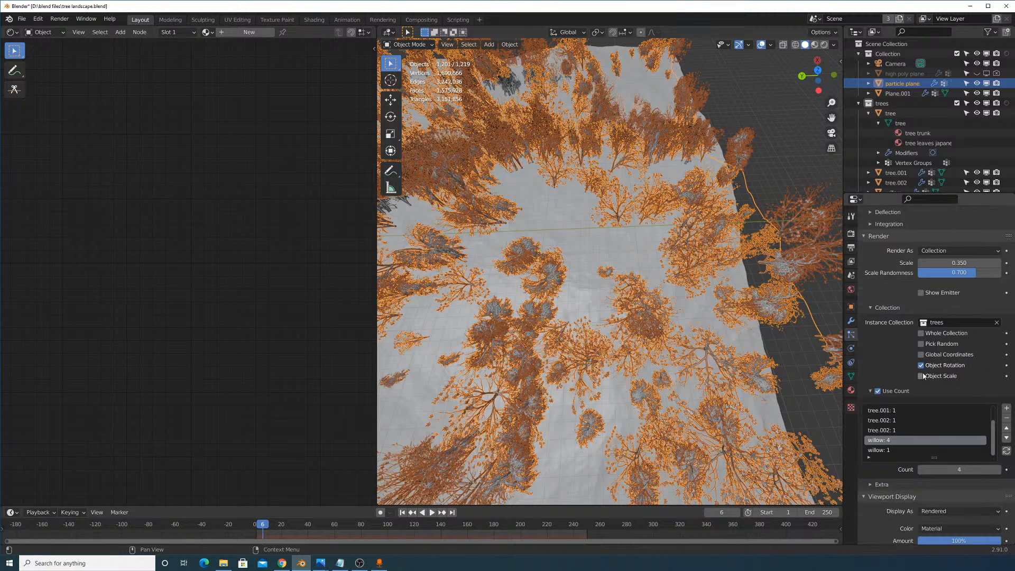
scroll(934, 356, up, 20)
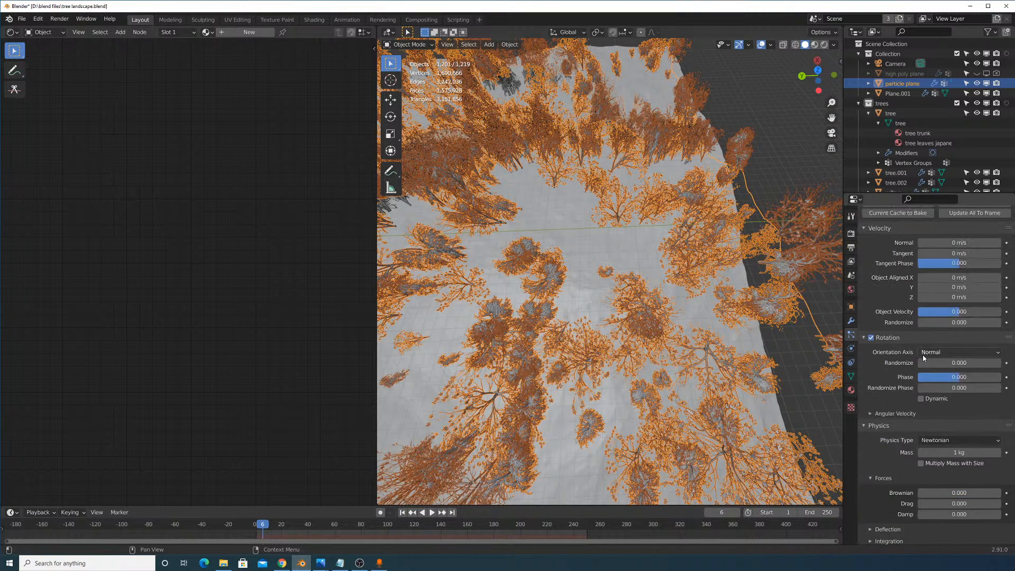
scroll(923, 366, up, 4)
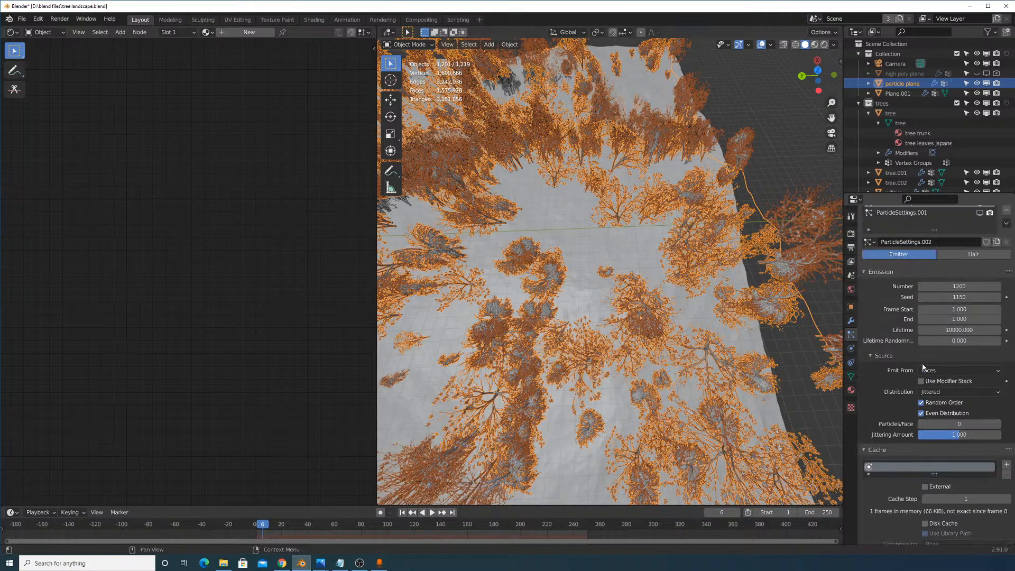
scroll(925, 364, down, 20)
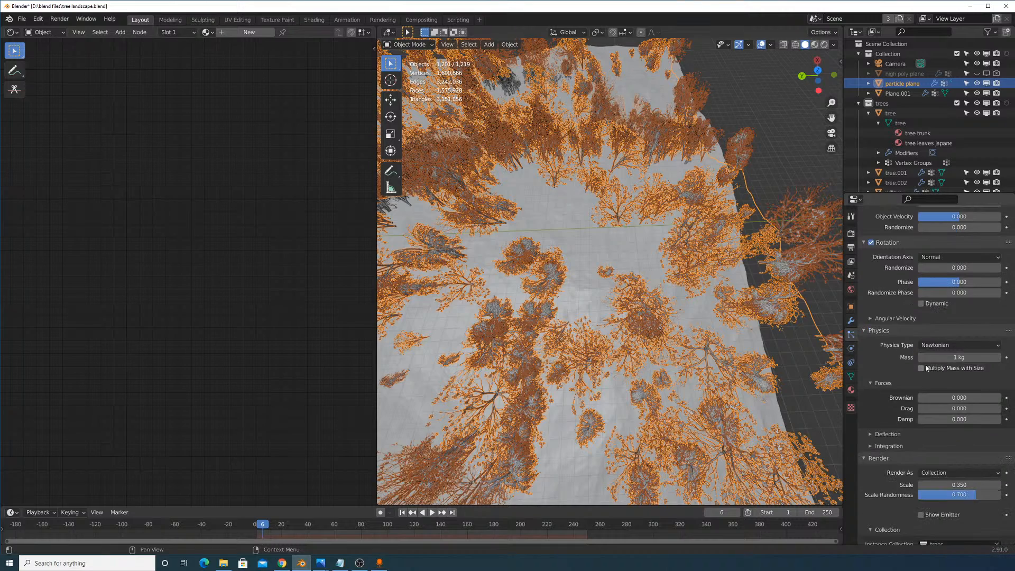
scroll(925, 373, down, 5)
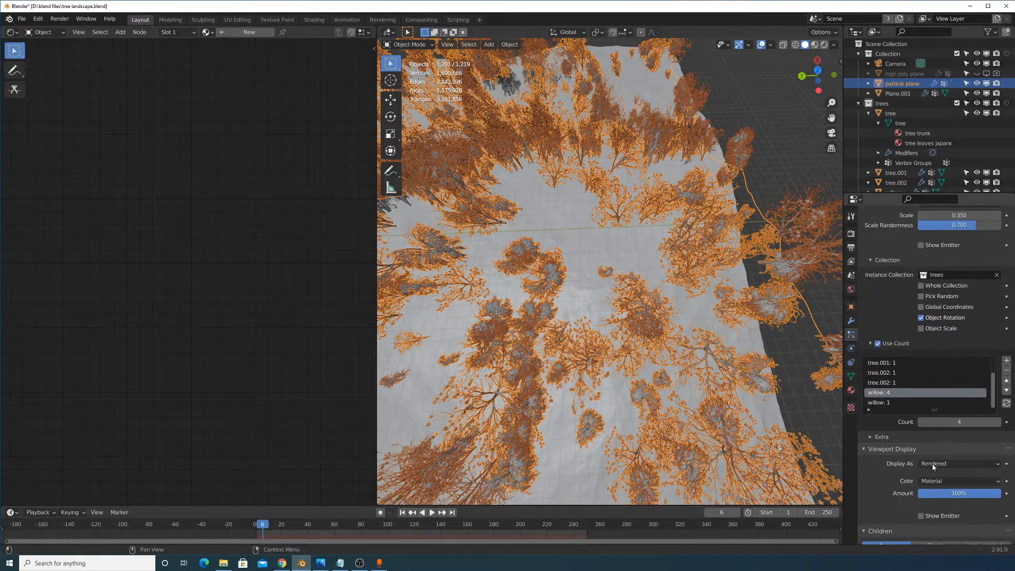
click(920, 515)
middle_drag(713, 317, 756, 275)
scroll(946, 338, up, 20)
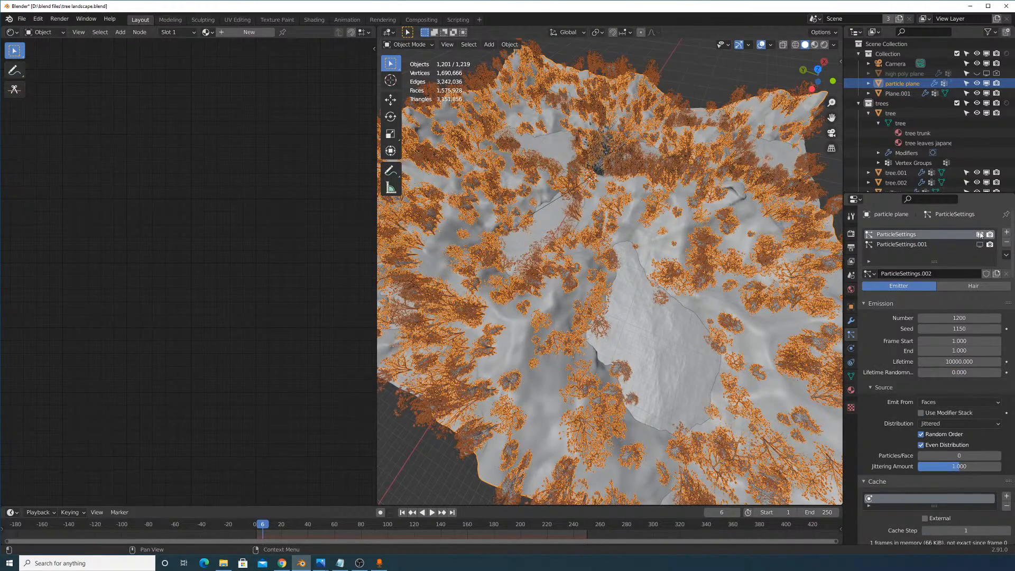
click(979, 234)
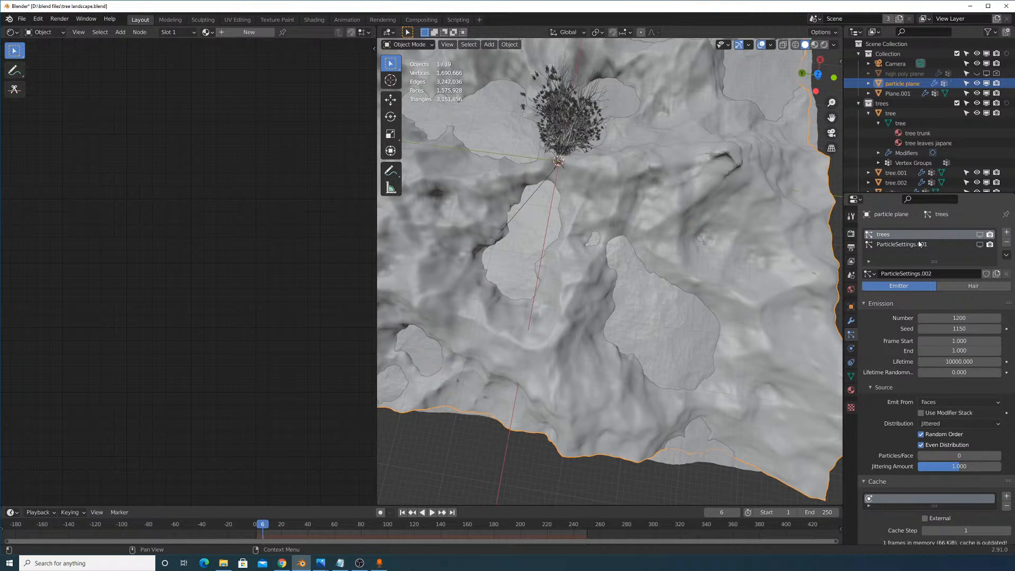
Rename the particle plane's two particle systems trees and moss, and save the file.
click(919, 244)
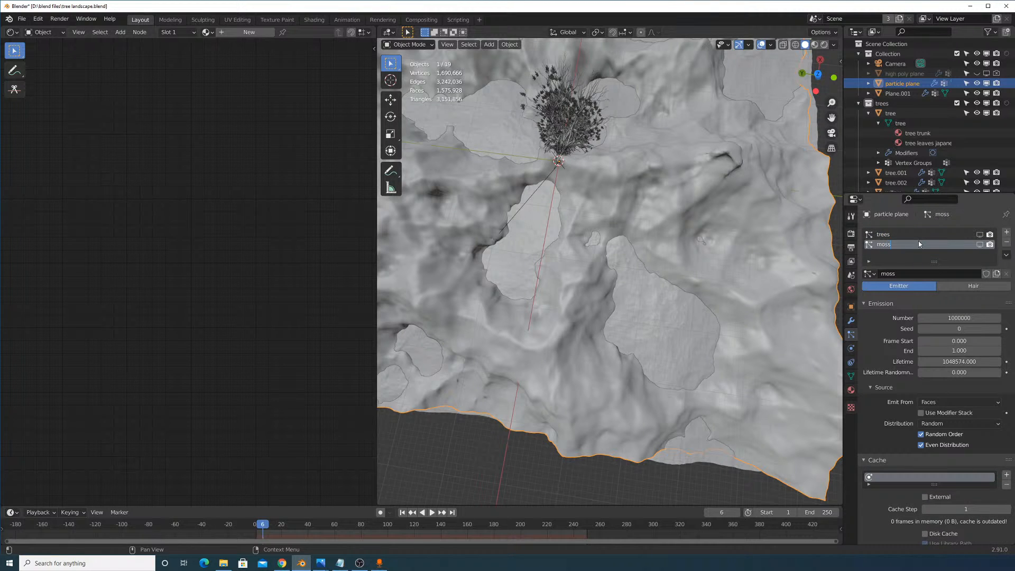
key(ctrl+s)
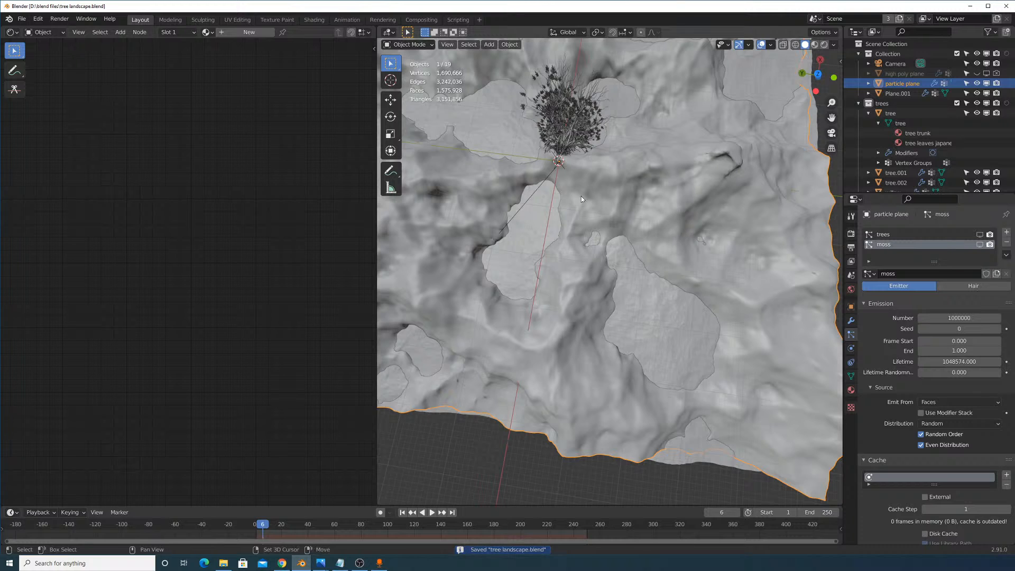
Put the particle plane into Weight Paint mode from a top view and add a vertex group named rock placement.
shift+middle_drag(582, 196, 580, 225)
middle_drag(547, 294, 630, 255)
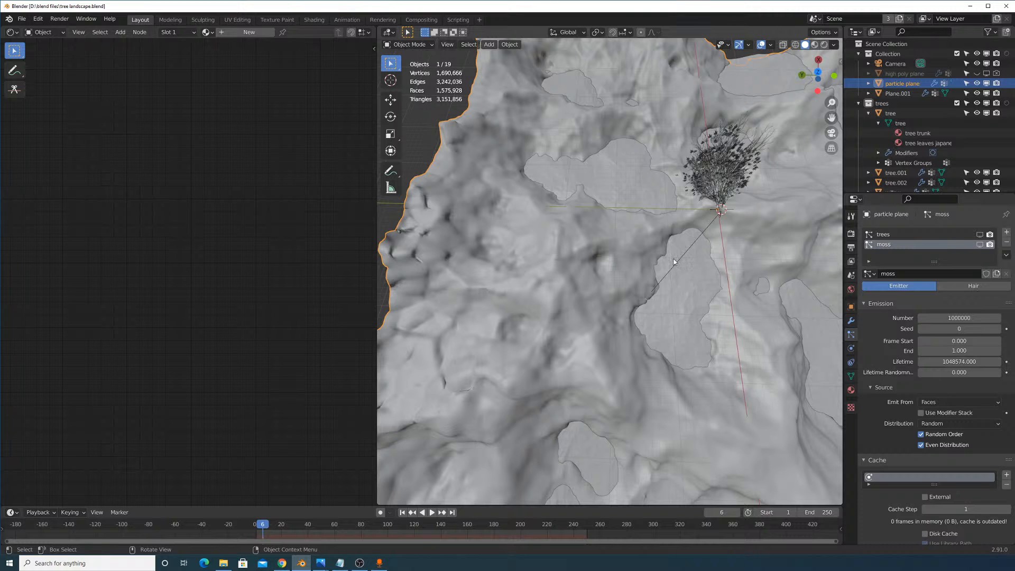
middle_drag(609, 226, 650, 223)
scroll(649, 222, down, 5)
scroll(643, 185, up, 6)
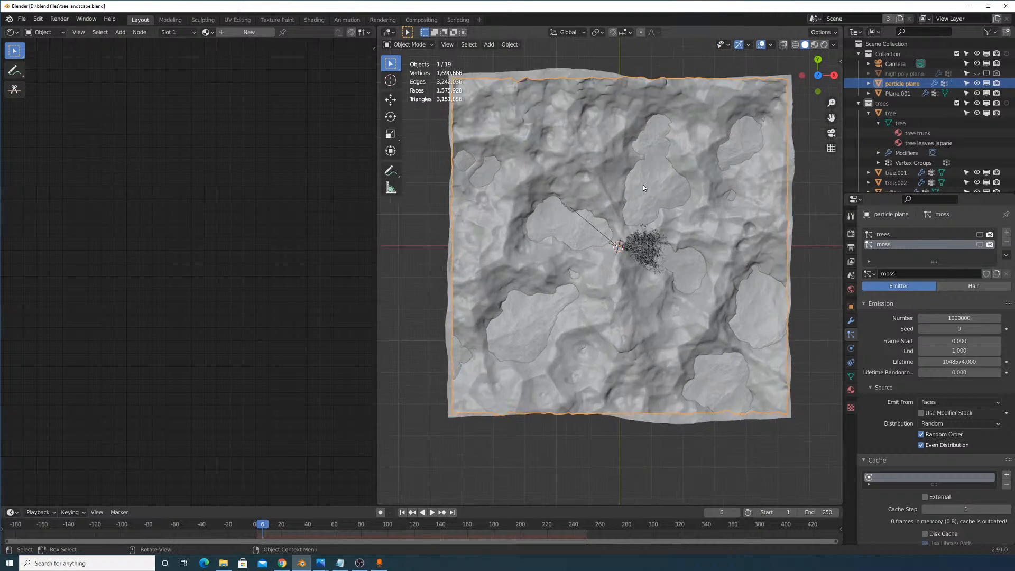
middle_drag(599, 104, 523, 90)
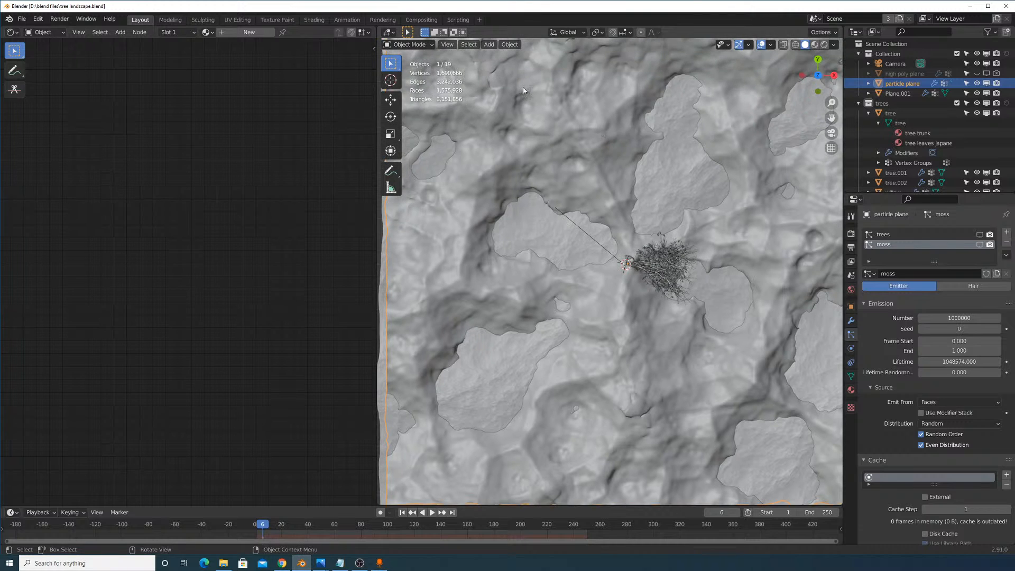
click(418, 47)
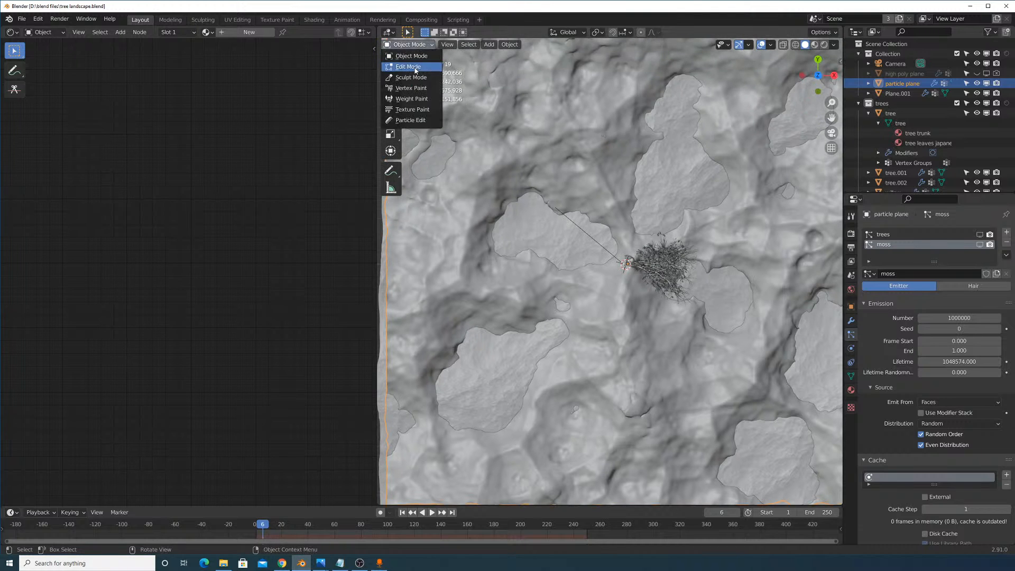
click(421, 100)
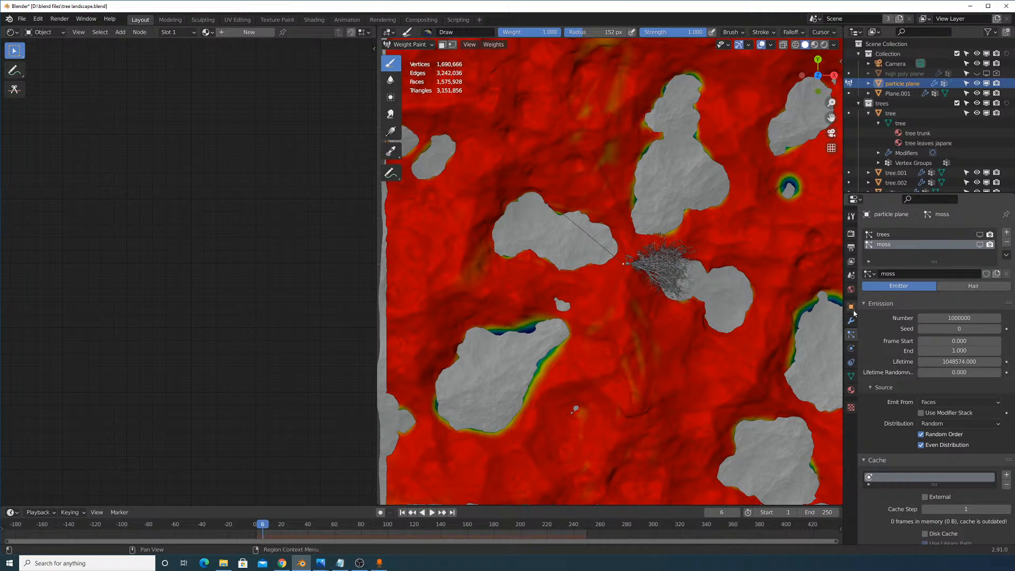
click(850, 377)
click(1006, 262)
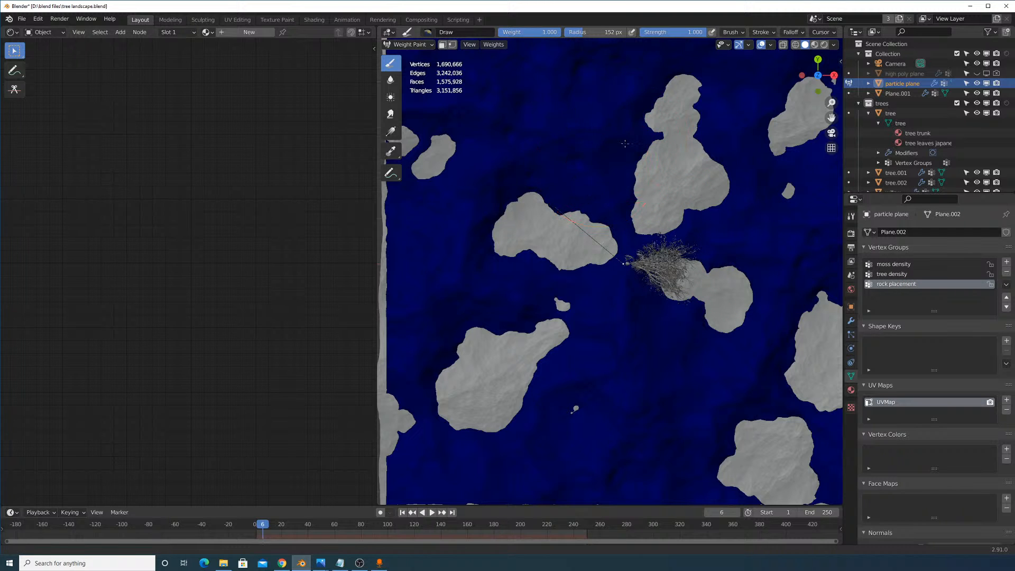
Inspect the unpainted terrain around the water areas and view it through the scene camera.
shift+middle_drag(681, 206, 690, 253)
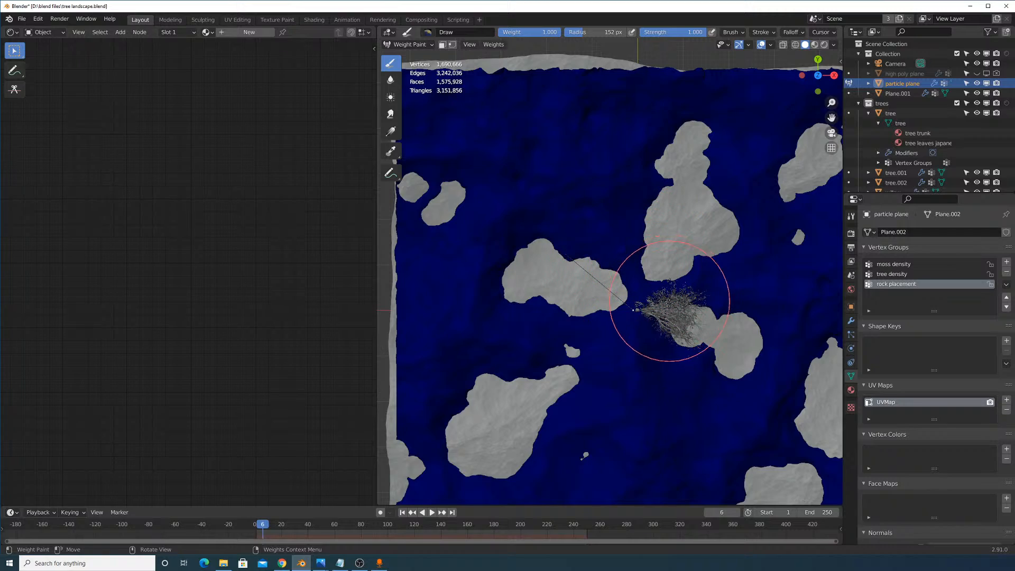
middle_drag(670, 303, 724, 282)
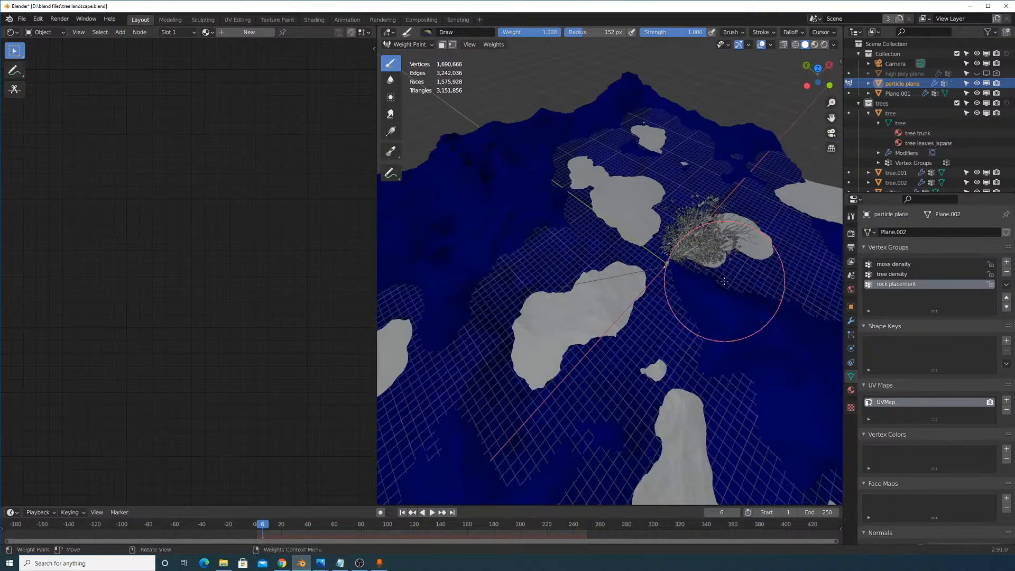
mouse_move(664, 374)
shift+middle_down()
mouse_move(680, 238)
mouse_move(689, 270)
mouse_move(630, 278)
shift+middle_up()
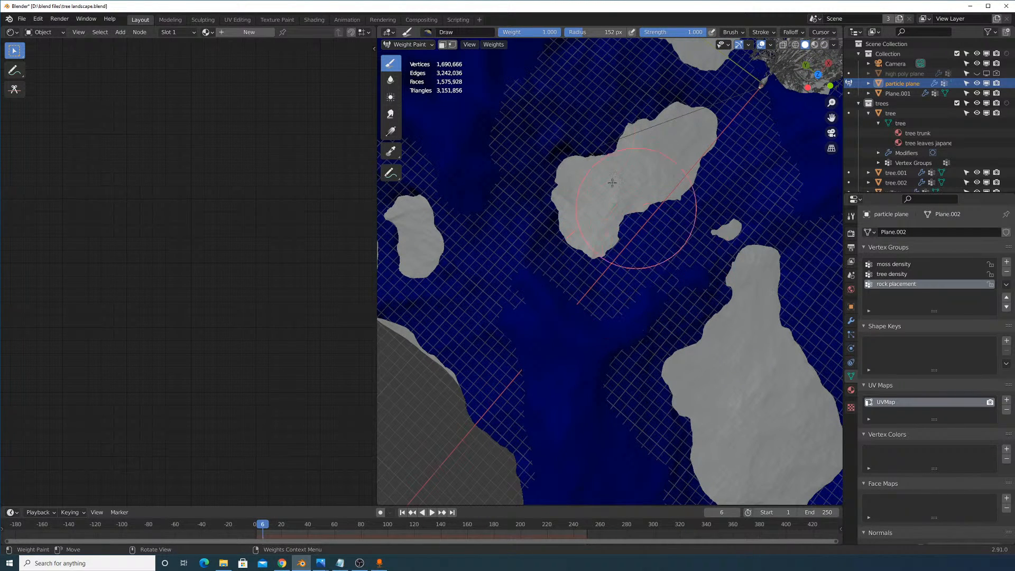
click(481, 46)
mouse_move(517, 143)
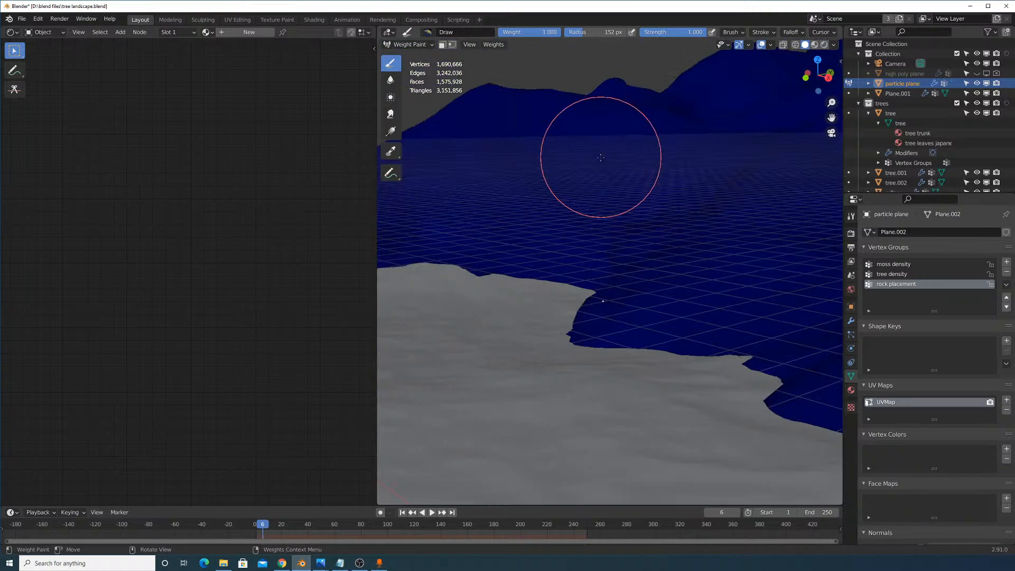
key(KP_0)
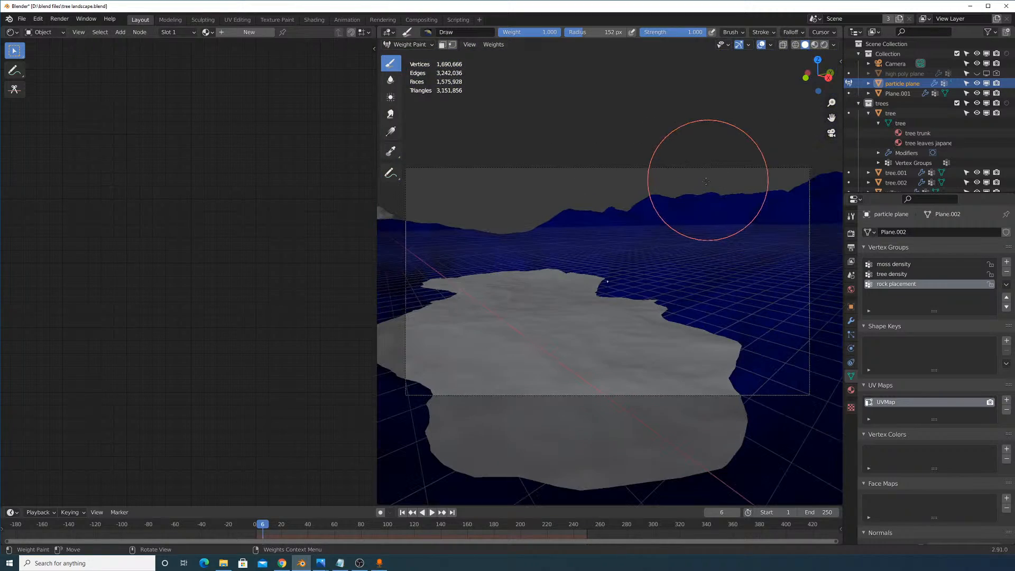
Try a full-strength weight stroke on the terrain beside the central water area and undo it.
mouse_move(620, 307)
middle_down()
mouse_move(612, 318)
mouse_move(616, 295)
mouse_move(615, 331)
mouse_move(611, 295)
middle_up()
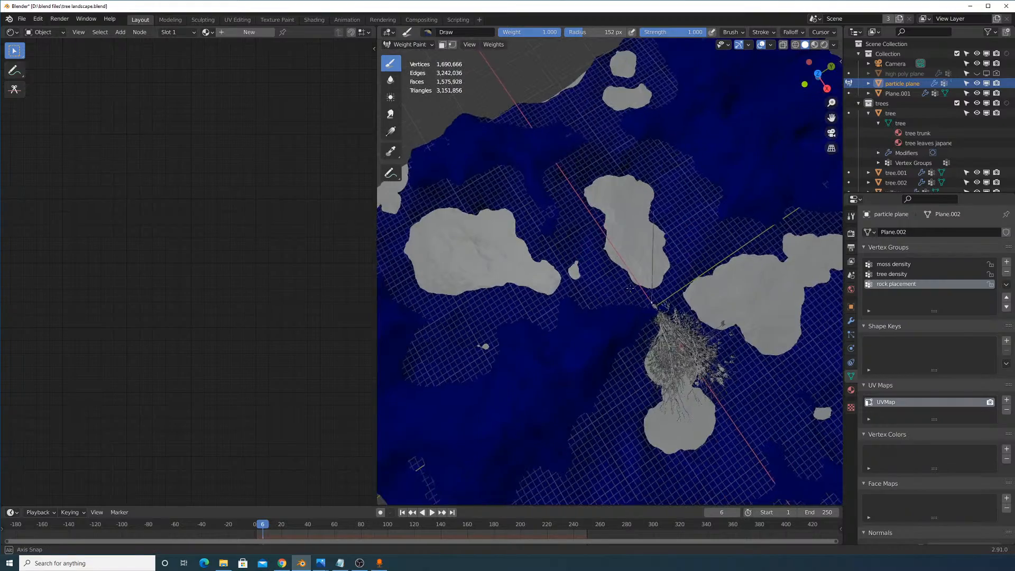
scroll(612, 269, up, 2)
mouse_move(612, 260)
middle_down()
mouse_move(555, 324)
mouse_move(607, 307)
mouse_move(571, 310)
middle_up()
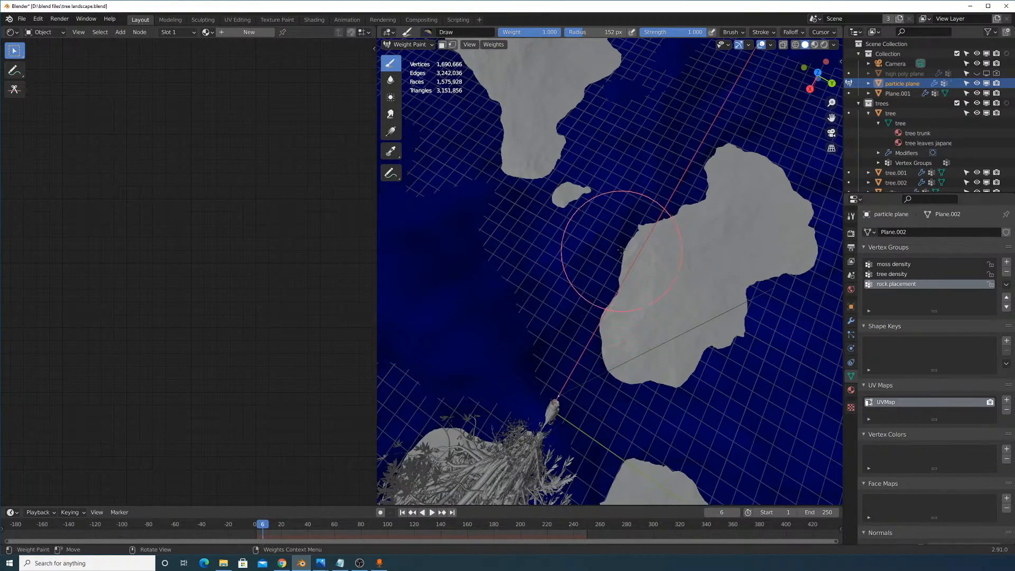
drag(607, 235, 588, 295)
key(ctrl+z)
key(ctrl+z)
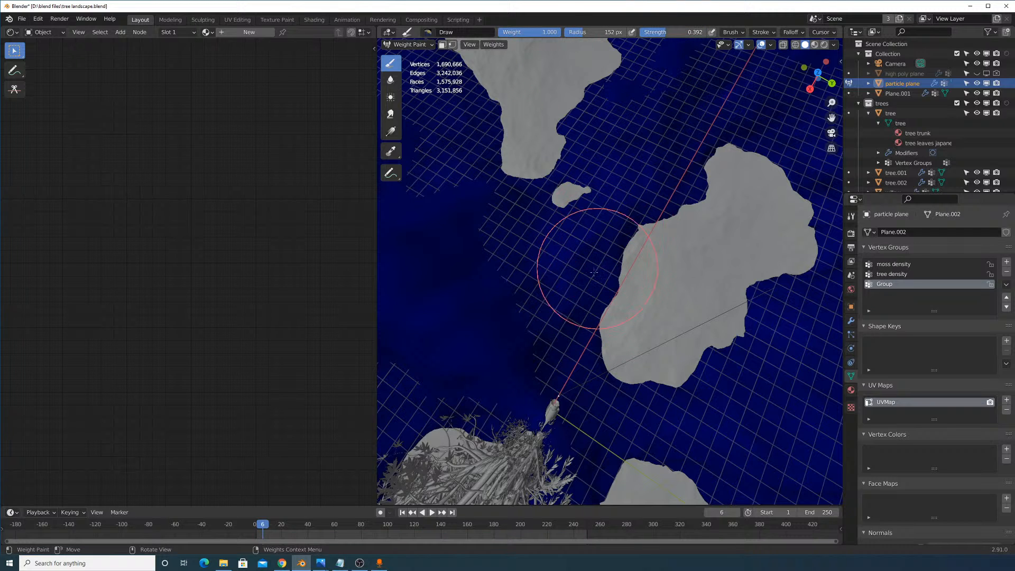
Paint weight around the shore of the central water area with the brush strength at 0.392.
mouse_move(582, 280)
mouse_down()
mouse_move(616, 200)
mouse_move(691, 136)
mouse_move(665, 176)
mouse_move(680, 169)
mouse_move(750, 190)
mouse_move(766, 181)
mouse_move(765, 245)
mouse_move(734, 331)
mouse_move(647, 346)
mouse_move(613, 339)
mouse_move(539, 263)
mouse_up()
scroll(687, 175, down, 4)
scroll(679, 169, up, 3)
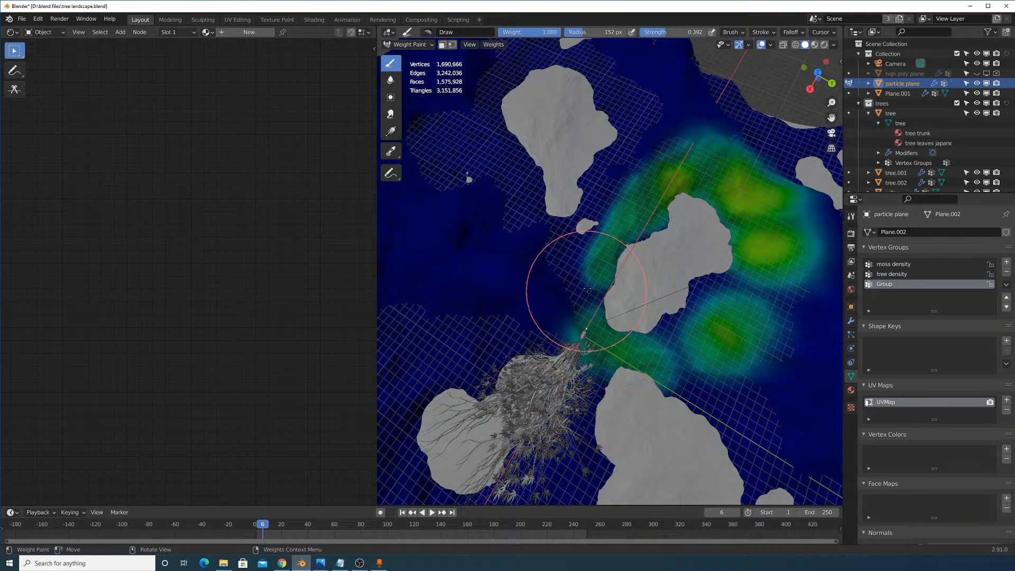
Paint weight around the neighbouring large water area and build up a heavier spot over the tiny pond near it.
scroll(529, 186, down, 8)
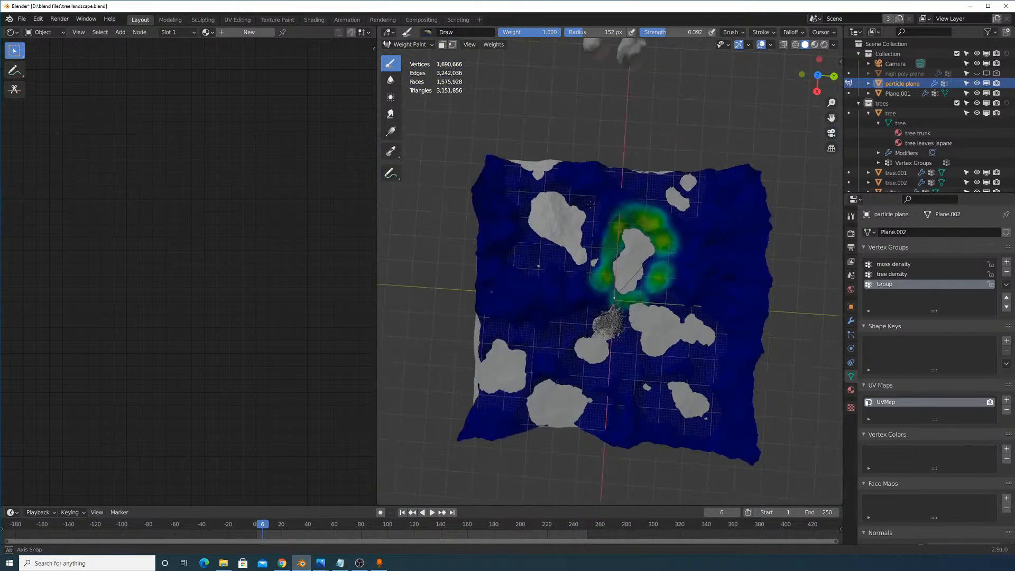
middle_drag(581, 238, 634, 221)
scroll(669, 235, up, 10)
mouse_move(669, 235)
mouse_down()
mouse_move(653, 203)
mouse_move(679, 238)
mouse_up()
mouse_move(680, 238)
middle_down()
mouse_move(774, 183)
mouse_move(690, 255)
middle_up()
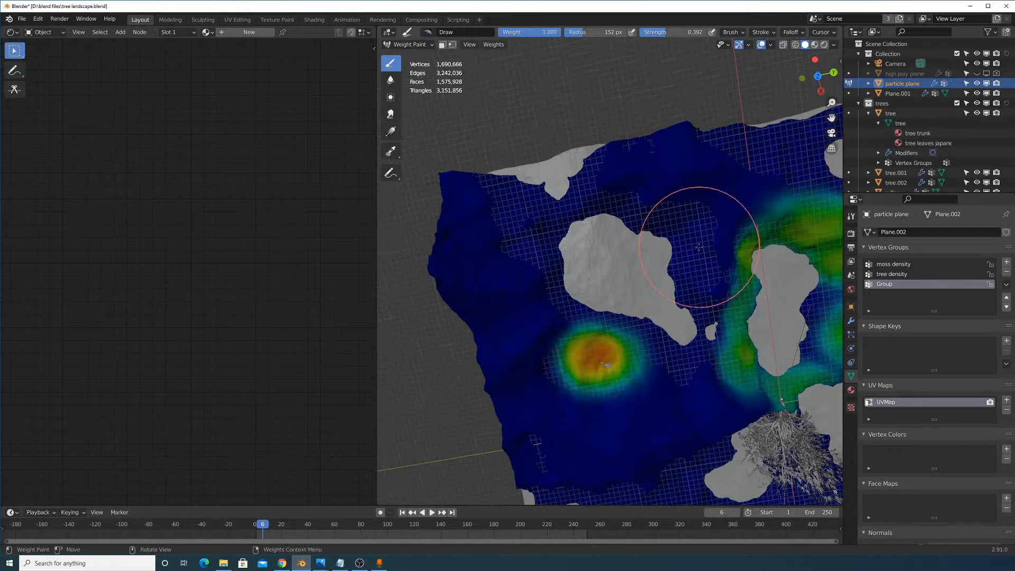
mouse_move(690, 255)
mouse_down()
mouse_move(705, 267)
mouse_move(675, 219)
mouse_move(594, 192)
mouse_move(525, 226)
mouse_move(578, 290)
mouse_up()
scroll(577, 290, down, 4)
middle_drag(578, 290, 696, 270)
scroll(696, 271, up, 3)
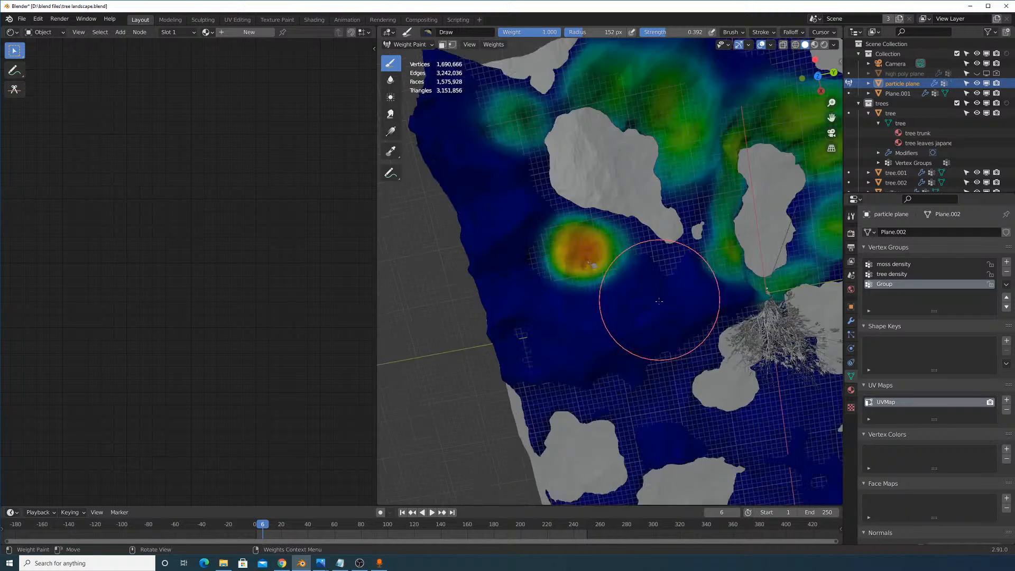
Paint weight on the land between the tree and the nearby edge water area with a 125 px brush radius.
middle_drag(657, 305, 659, 287)
mouse_move(760, 321)
mouse_down()
mouse_move(759, 299)
mouse_move(738, 340)
mouse_move(763, 340)
mouse_move(781, 384)
mouse_up()
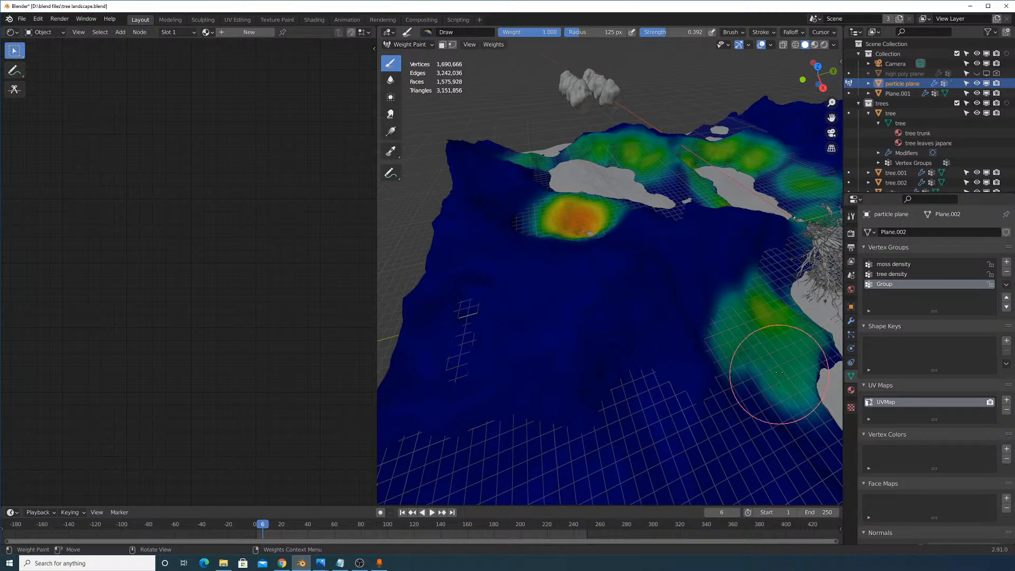
middle_drag(770, 366, 634, 381)
mouse_move(634, 381)
mouse_down()
mouse_move(626, 352)
mouse_move(616, 362)
mouse_up()
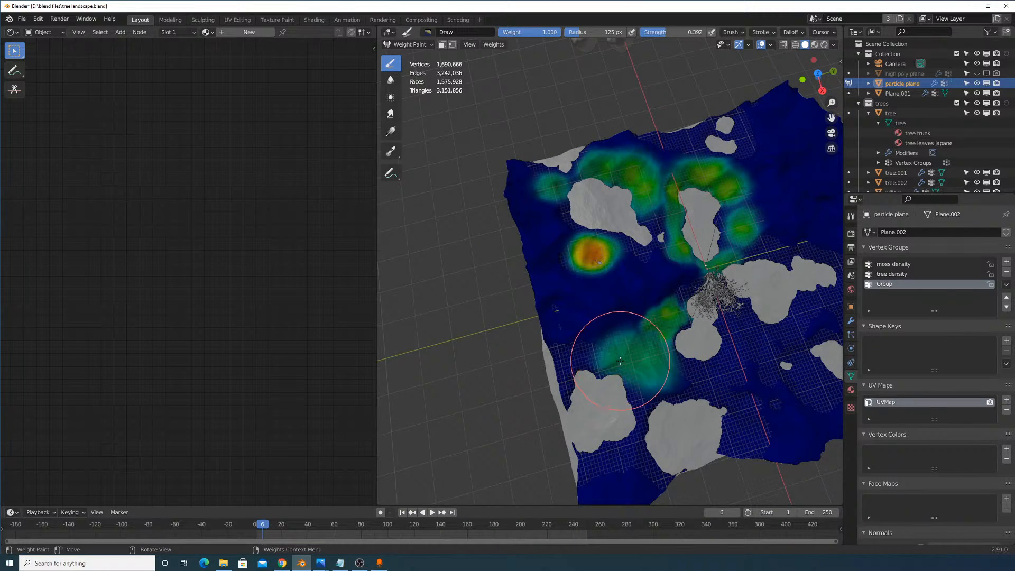
Reduce the brush radius to 87 px and extend the paint into the gap between the water areas near the tree.
middle_drag(616, 362, 650, 338)
scroll(687, 327, up, 3)
key(f)
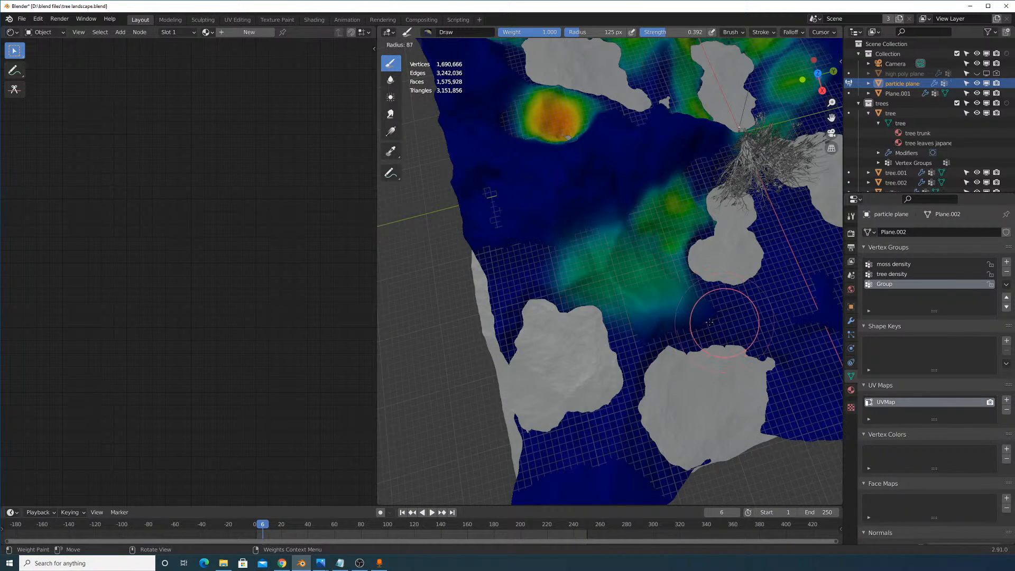
click(759, 321)
mouse_move(690, 306)
mouse_down()
mouse_move(709, 317)
mouse_move(700, 313)
mouse_up()
mouse_move(773, 324)
middle_down()
mouse_move(739, 274)
mouse_move(682, 310)
middle_up()
mouse_move(648, 278)
middle_down()
mouse_move(680, 283)
mouse_move(688, 262)
mouse_move(660, 266)
middle_up()
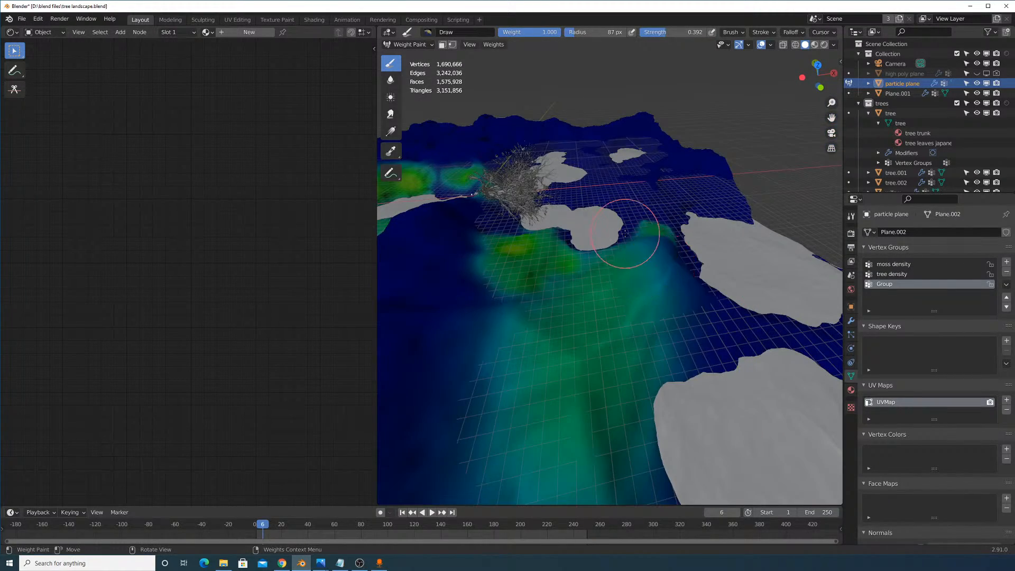
Erase paint between those water areas using a 155 px radius, strength 1.000 and weight 0.000.
middle_drag(624, 233, 607, 202)
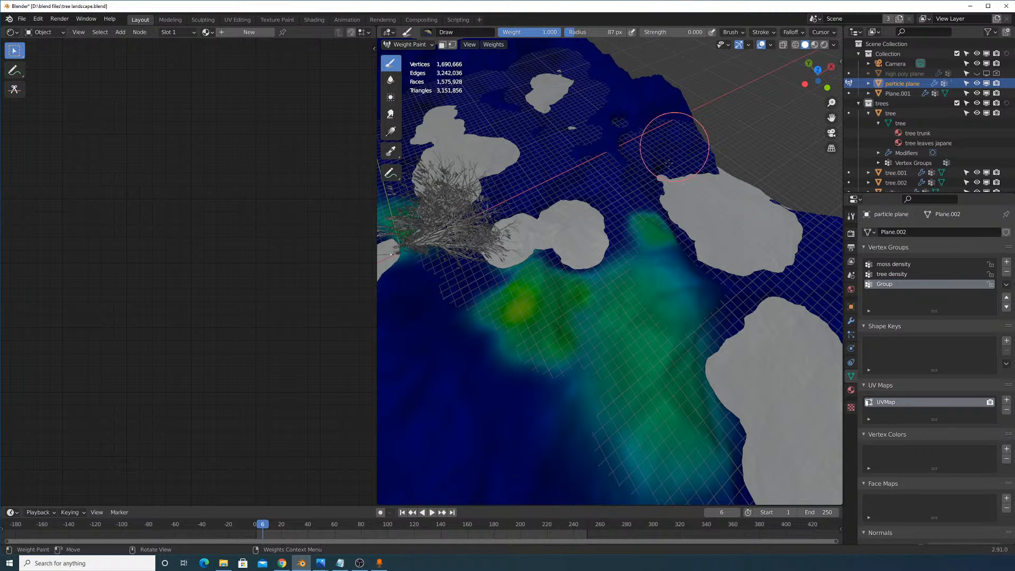
key(f)
click(705, 294)
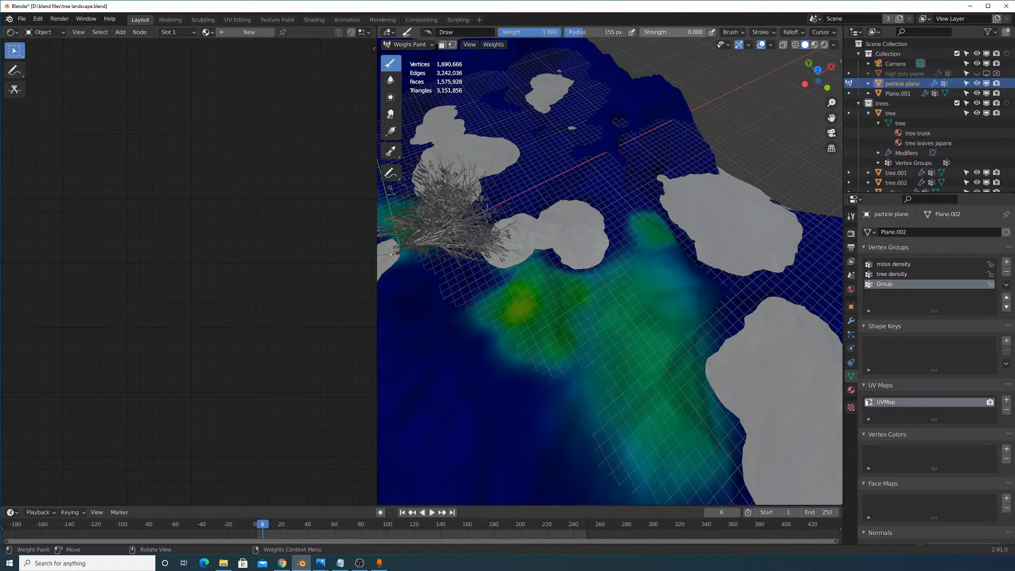
click(650, 285)
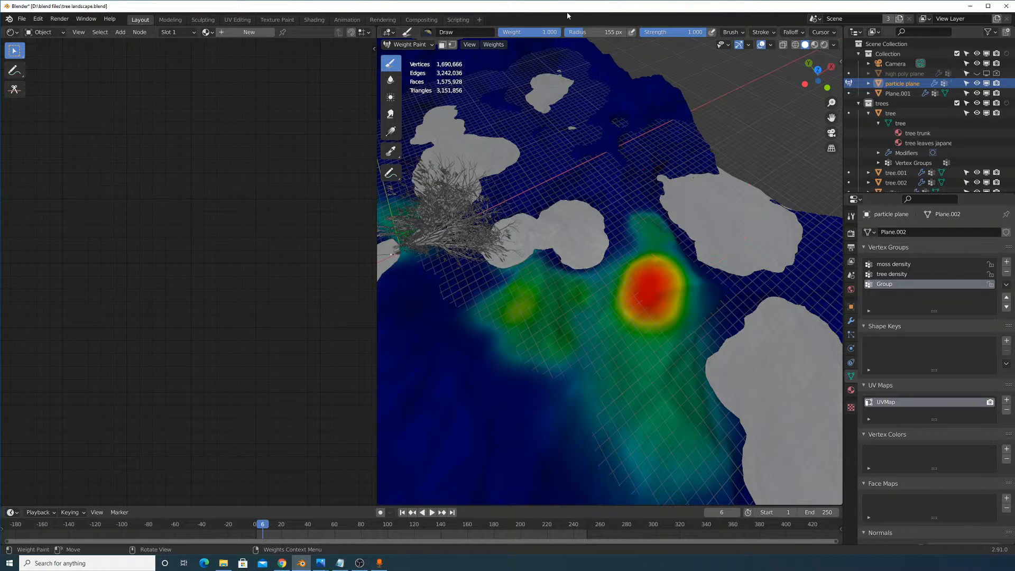
drag(544, 31, 499, 32)
mouse_move(654, 300)
mouse_down()
mouse_move(650, 278)
mouse_move(633, 274)
mouse_move(686, 273)
mouse_move(660, 290)
mouse_move(672, 312)
mouse_move(704, 316)
mouse_up()
middle_drag(702, 281, 665, 353)
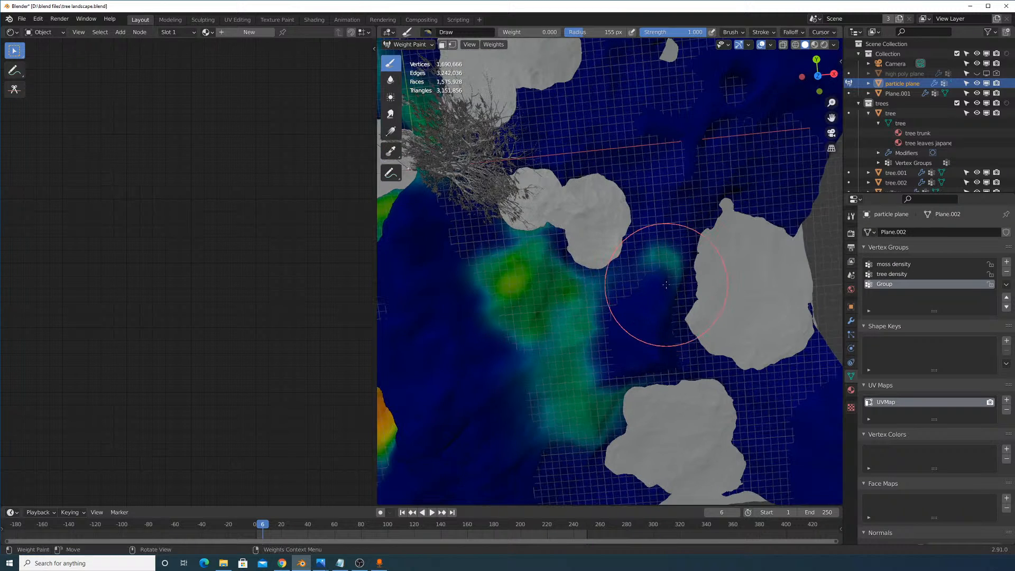
drag(668, 285, 656, 285)
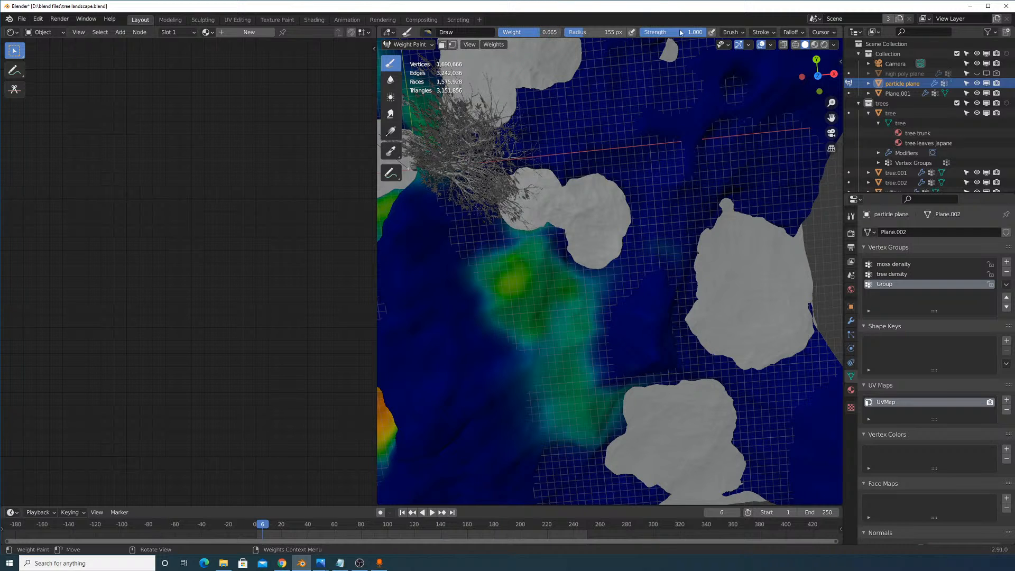
Set the brush weight to 0.665 and strength to 0.860, and paint the land on the far side of the tree's water area.
drag(650, 32, 666, 31)
drag(647, 247, 675, 169)
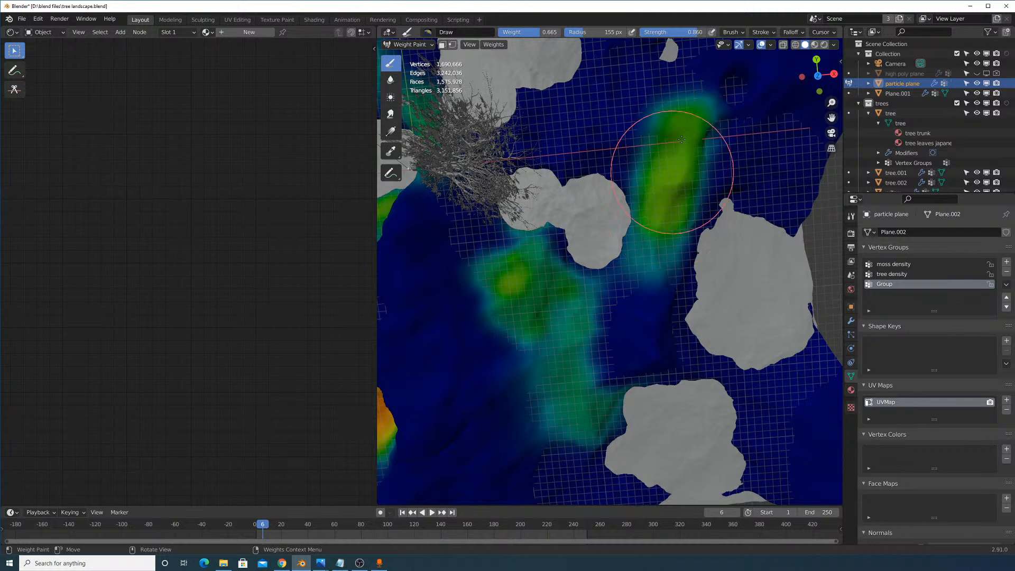
shift+middle_drag(685, 108, 679, 263)
drag(676, 269, 580, 262)
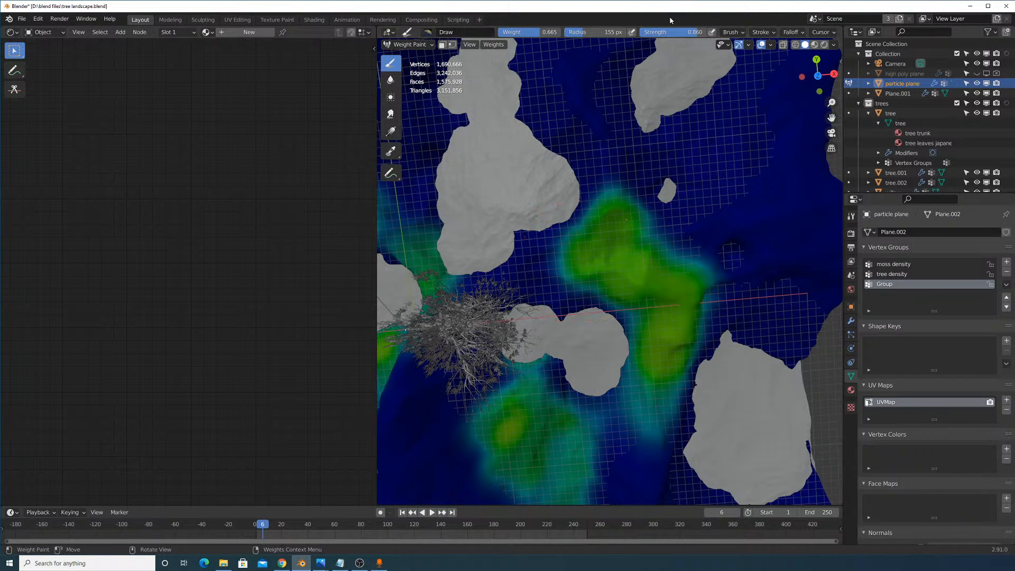
Paint around the small pond at strength 1.000, and intensify the land beside it with weight 1.000.
mouse_move(687, 170)
mouse_down()
mouse_move(670, 199)
mouse_move(690, 195)
mouse_move(687, 174)
mouse_up()
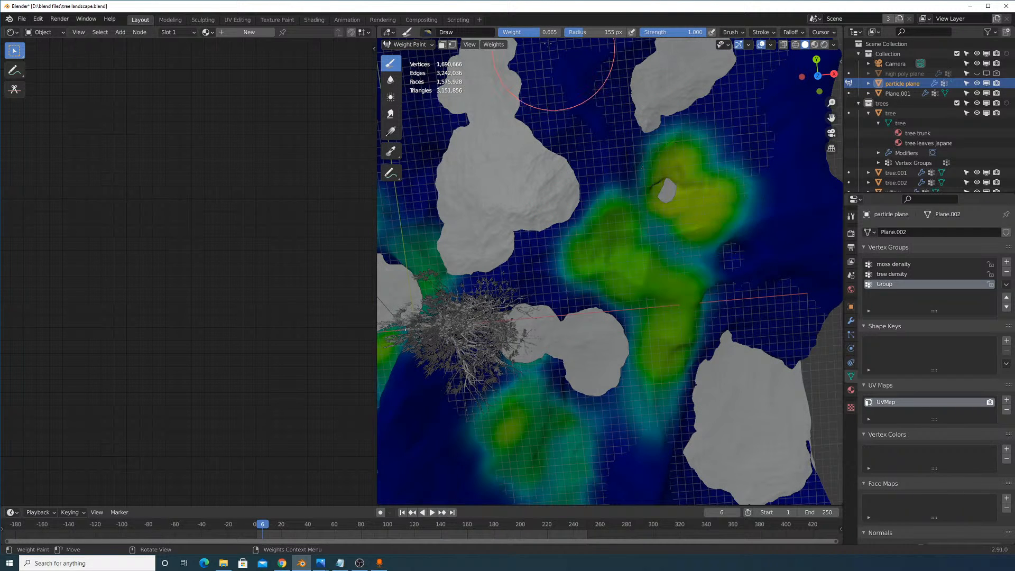
mouse_move(667, 237)
mouse_down()
mouse_move(692, 199)
mouse_move(702, 221)
mouse_up()
drag(615, 259, 609, 250)
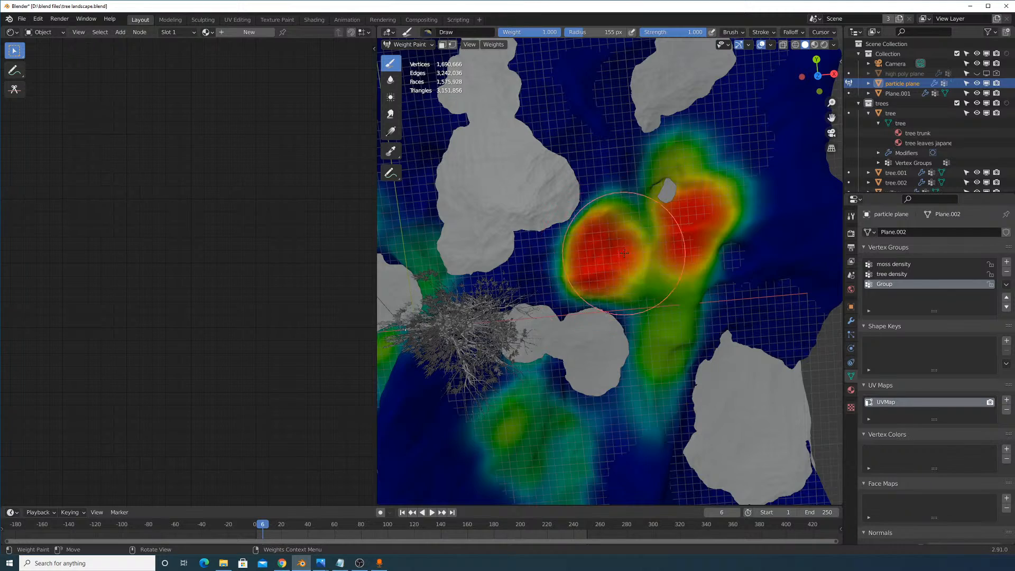
Paint full weight over the broad bank beside the central water area.
scroll(609, 251, down, 5)
shift+middle_drag(570, 226, 702, 224)
middle_drag(648, 251, 603, 234)
scroll(602, 235, up, 4)
drag(600, 210, 653, 222)
Paint full weight along the rest of the central water area's shoreline, narrowing the brush radius to 96 px and 45 px.
middle_drag(731, 256, 703, 272)
key(f)
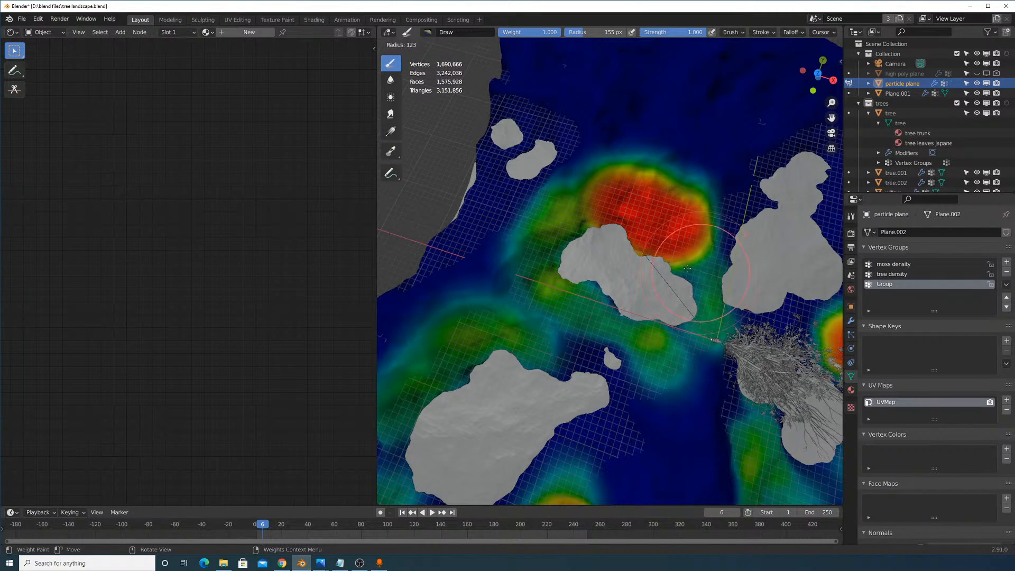
click(693, 263)
drag(689, 262, 708, 314)
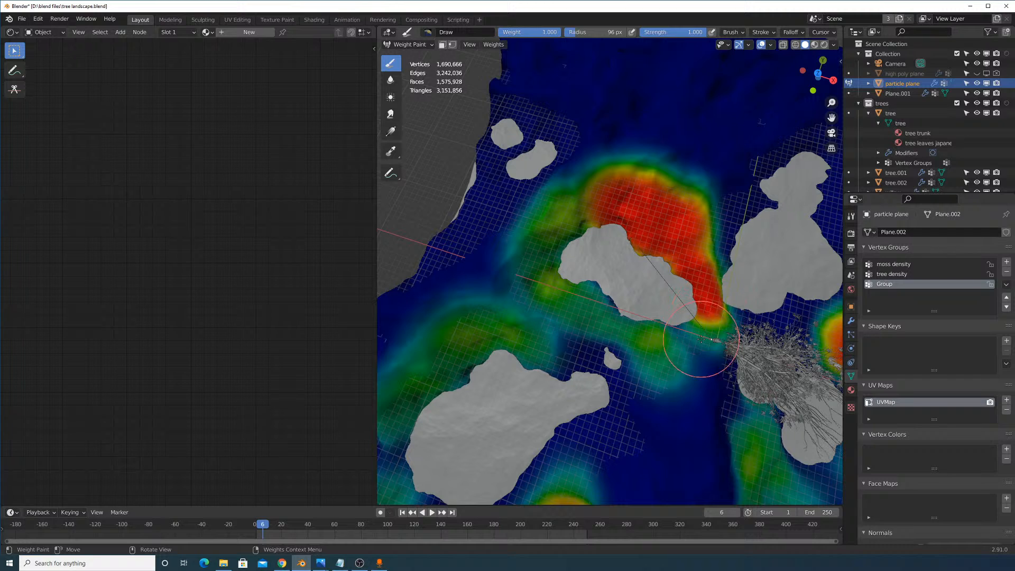
key(f)
click(677, 345)
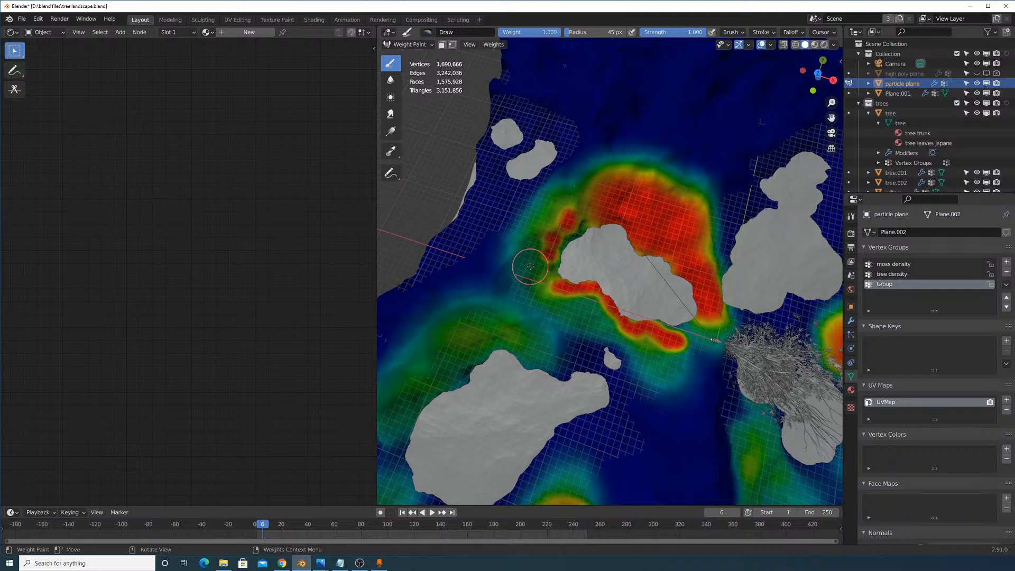
Examine the brush's blending modes and stroke methods, keeping Mix and Space.
scroll(673, 312, down, 3)
middle_drag(673, 312, 681, 194)
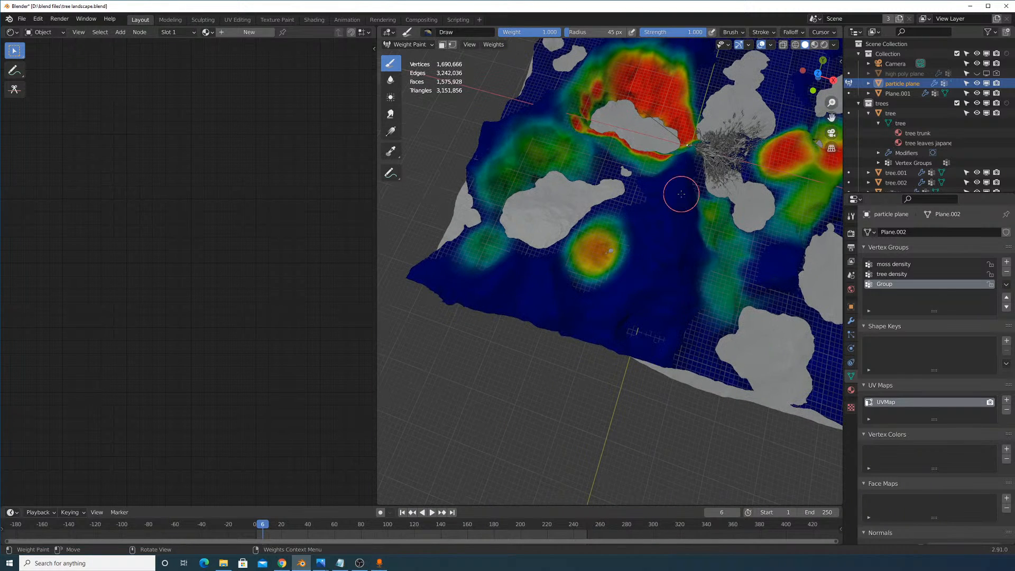
click(733, 32)
click(745, 52)
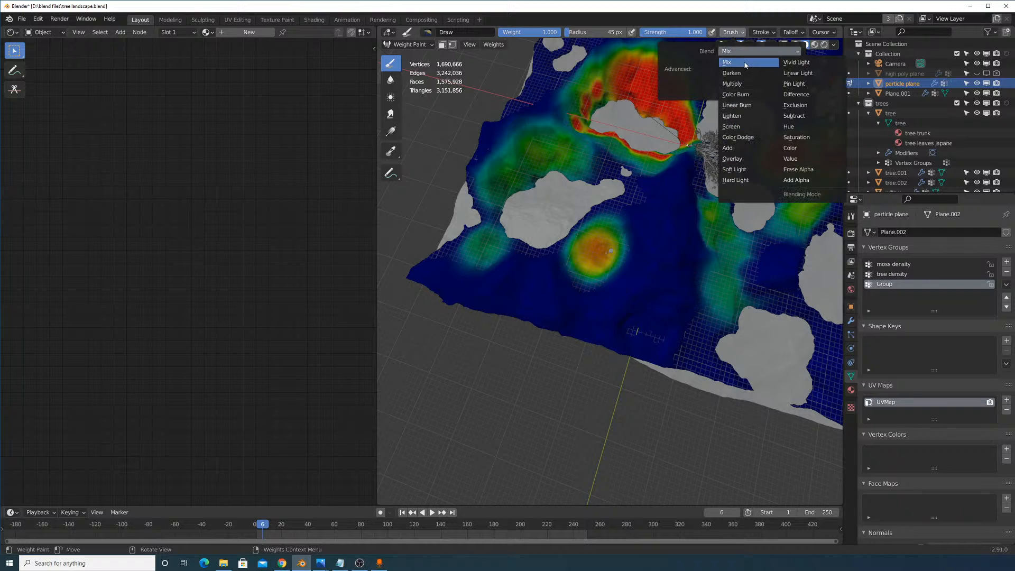
click(751, 62)
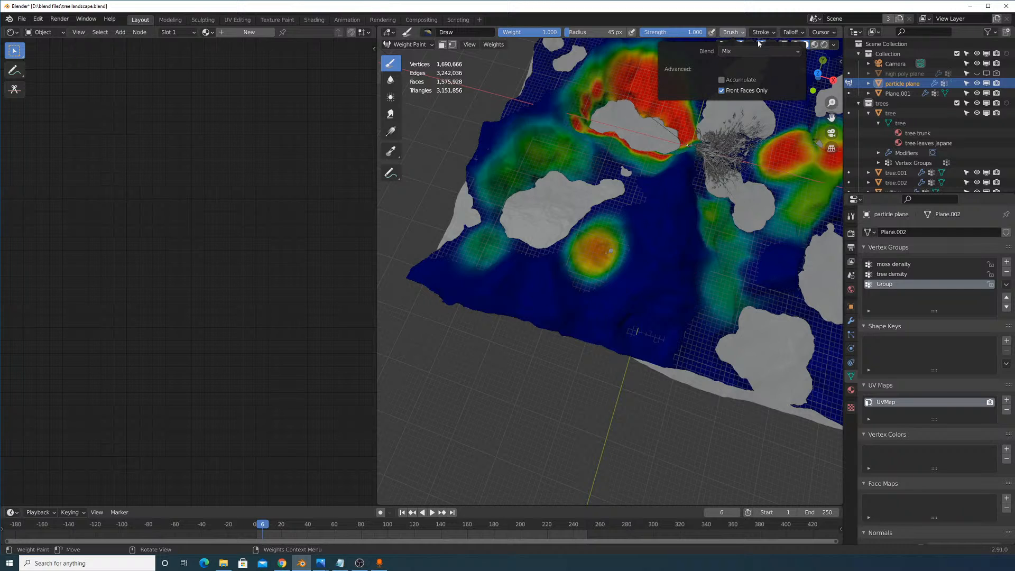
click(760, 33)
click(770, 53)
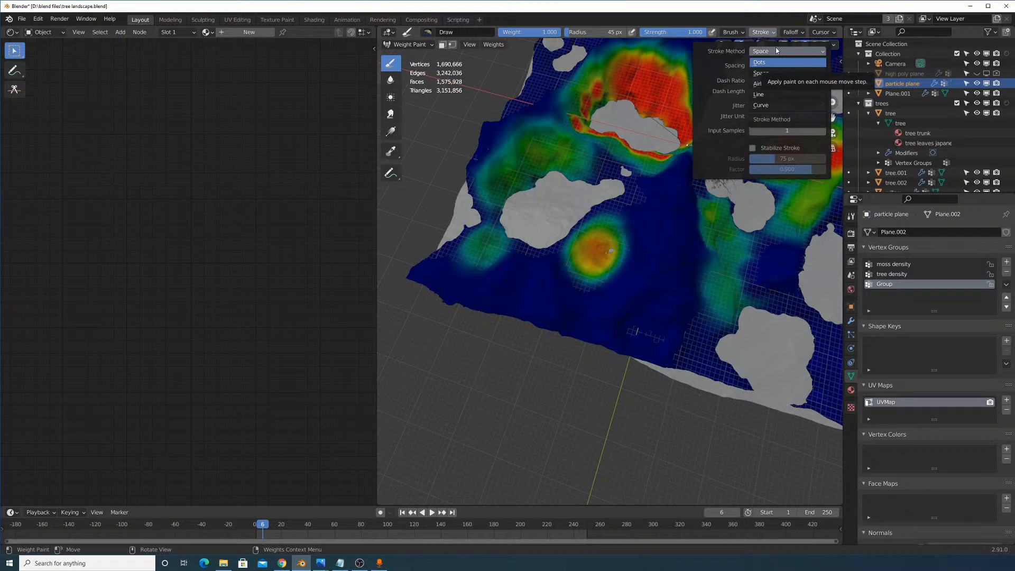
click(776, 50)
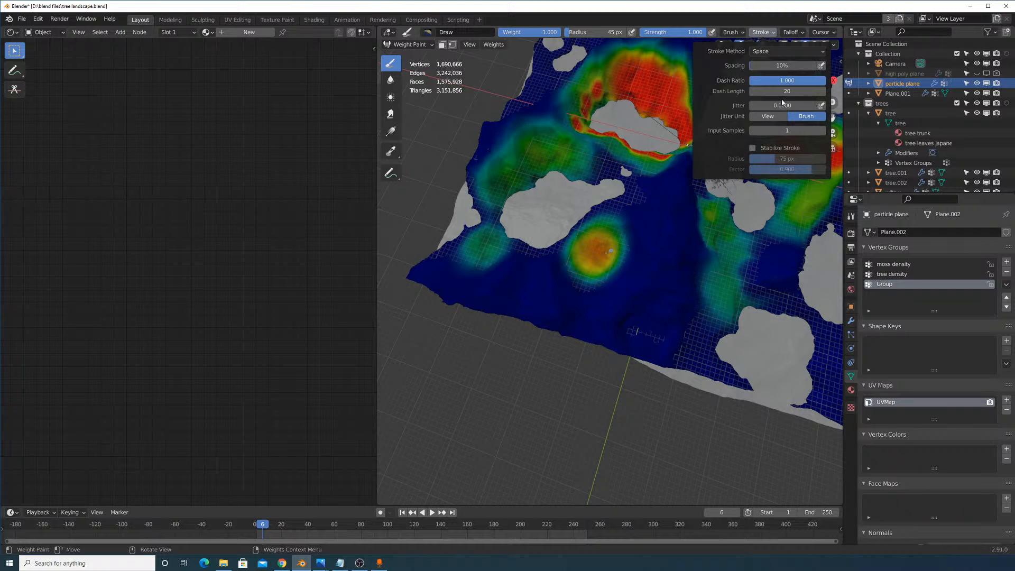
Try short full-weight strokes on the unpainted terrain beside the orange spot and undo them.
mouse_move(668, 284)
mouse_down()
mouse_move(664, 238)
mouse_move(679, 260)
mouse_move(691, 240)
mouse_up()
key(ctrl+z)
scroll(735, 167, up, 2)
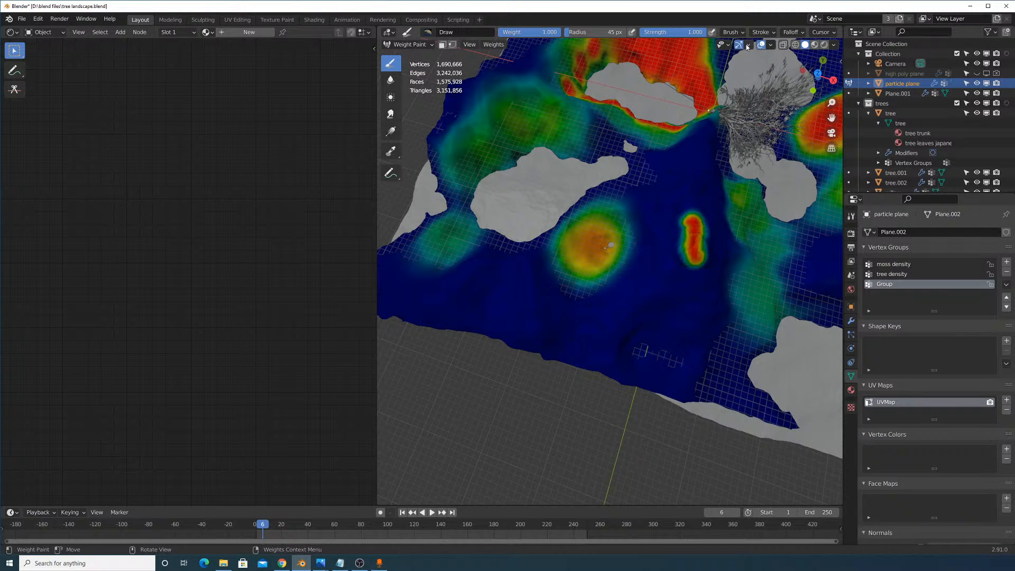
key(ctrl+z)
Test strokes with the brush jitter at 1.2588 and at 0.1059, undoing each one.
click(760, 32)
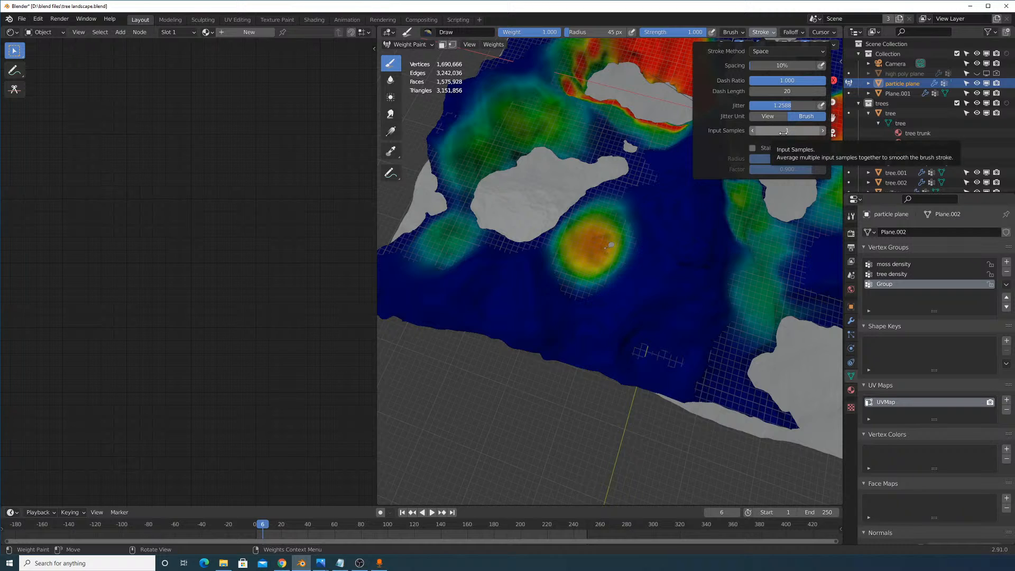
drag(783, 133, 835, 132)
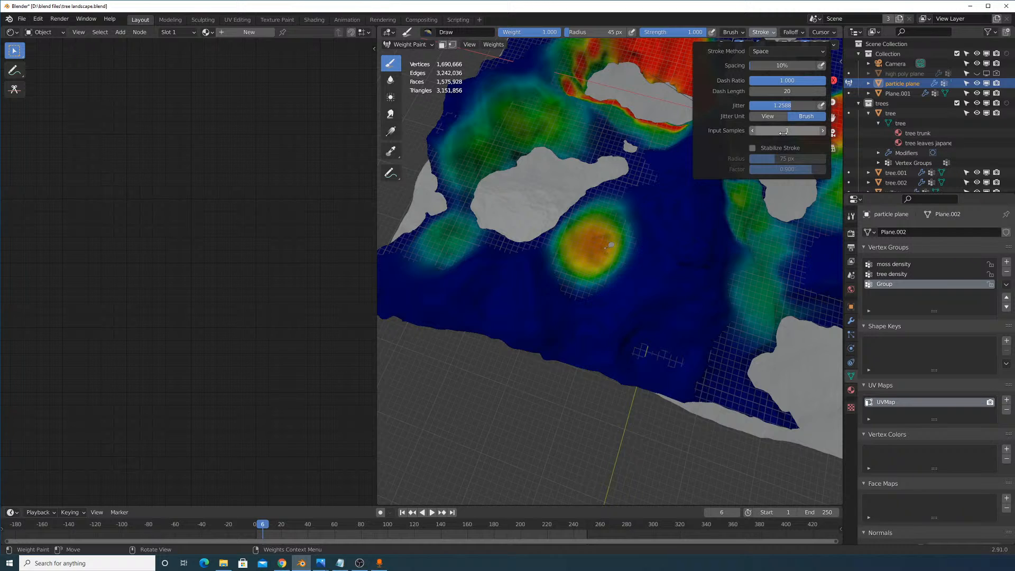
mouse_move(689, 251)
mouse_down()
mouse_move(681, 209)
mouse_move(644, 289)
mouse_move(607, 317)
mouse_move(550, 297)
mouse_move(489, 296)
mouse_move(579, 292)
mouse_up()
key(ctrl+z)
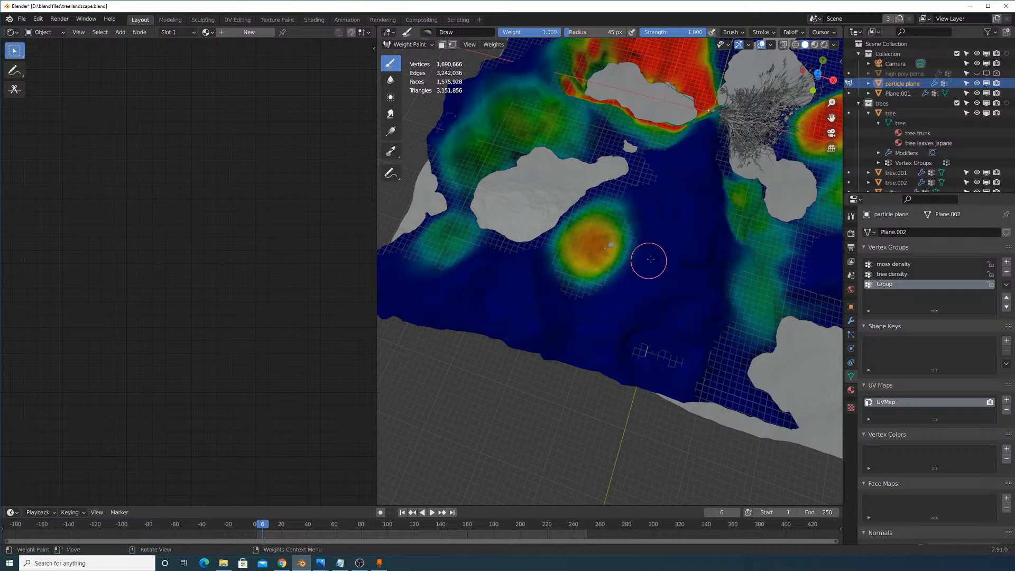
scroll(655, 249, up, 4)
drag(676, 211, 688, 177)
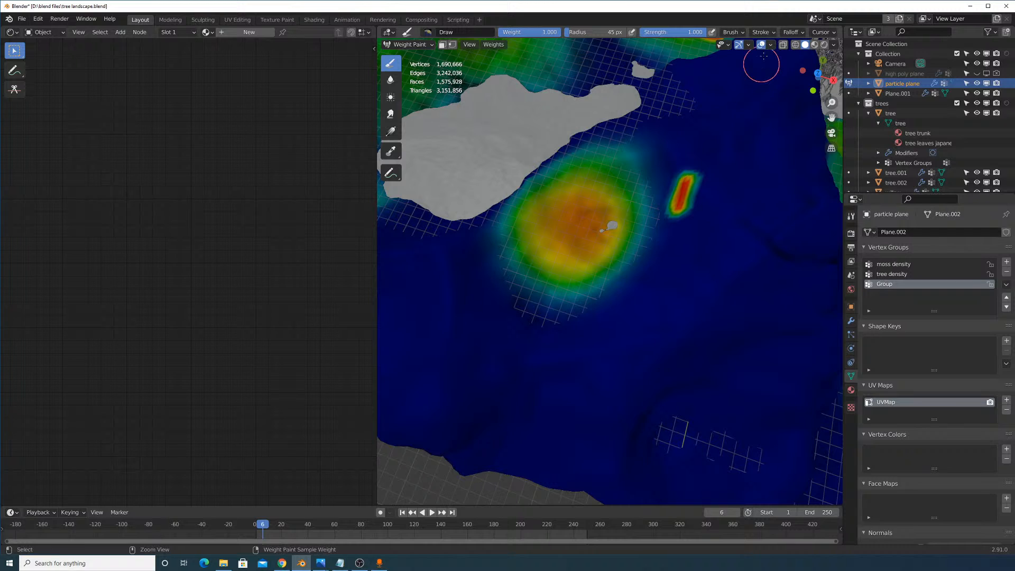
key(ctrl+z)
Increase the brush jitter and paint a broken full-weight band curving around the orange spot.
click(761, 32)
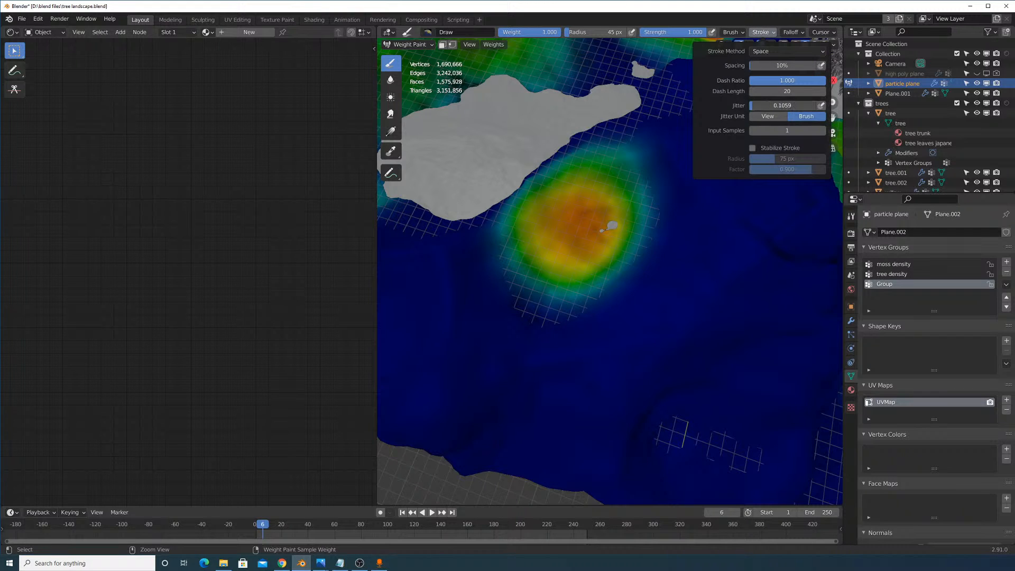
mouse_move(697, 185)
mouse_down()
mouse_move(656, 256)
mouse_move(600, 292)
mouse_move(531, 298)
mouse_move(505, 275)
mouse_up()
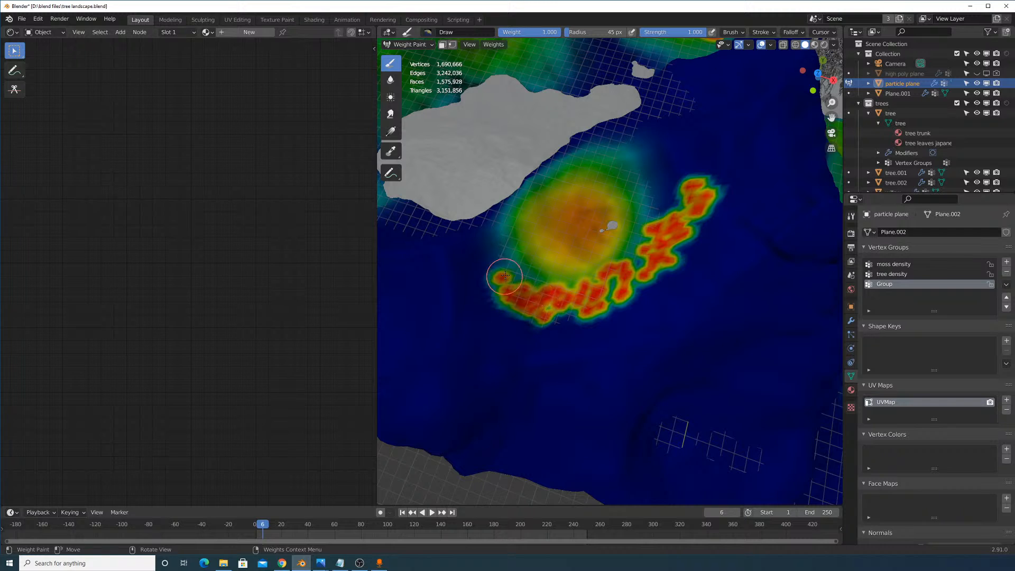
Extend the broken full-weight band around the orange spot with more mottled dabs on its unpainted side.
click(682, 167)
drag(657, 156, 663, 193)
mouse_move(737, 172)
mouse_down()
mouse_move(729, 233)
mouse_move(703, 232)
mouse_move(664, 276)
mouse_move(658, 261)
mouse_up()
scroll(658, 261, down, 4)
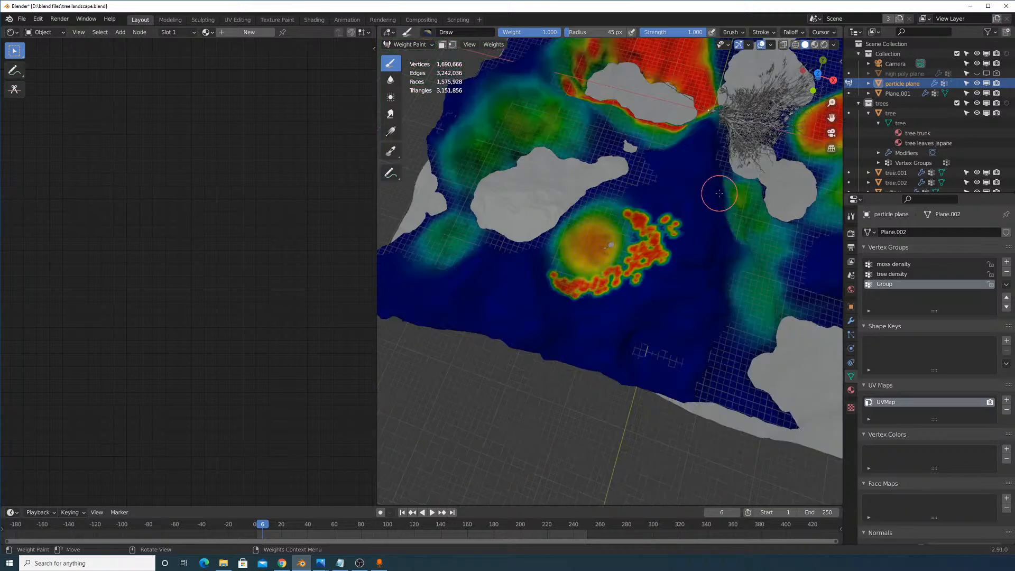
Paint mottled full-weight patches on both sides of the elongated lake's narrow tip, near the tiny pond.
mouse_move(658, 260)
middle_down()
mouse_move(655, 235)
mouse_move(612, 272)
middle_up()
scroll(612, 272, up, 3)
mouse_move(605, 272)
mouse_down()
mouse_move(559, 233)
mouse_move(575, 256)
mouse_up()
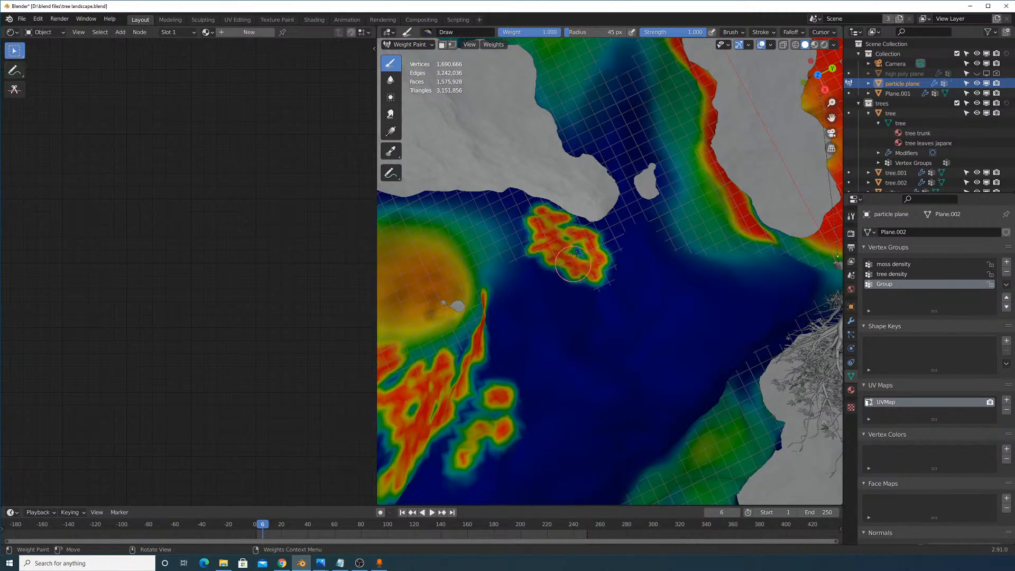
scroll(634, 212, down, 3)
middle_drag(631, 169, 634, 211)
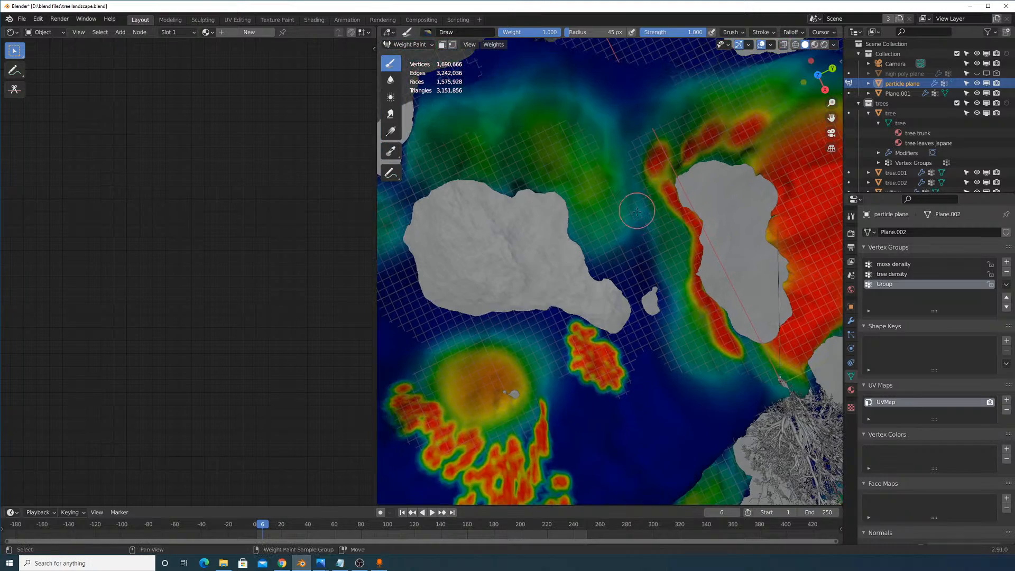
drag(627, 256, 640, 274)
Paint a mottled full-weight ring around the lake near the plane's corner and a patch beside the neighbouring edge lake.
scroll(640, 275, down, 5)
middle_drag(639, 275, 663, 270)
scroll(663, 270, up, 3)
mouse_move(655, 274)
mouse_down()
mouse_move(613, 293)
mouse_move(650, 275)
mouse_move(672, 222)
mouse_move(697, 270)
mouse_move(765, 320)
mouse_move(800, 370)
mouse_move(766, 428)
mouse_move(708, 434)
mouse_move(649, 395)
mouse_move(592, 449)
mouse_move(623, 370)
mouse_move(617, 325)
mouse_move(571, 304)
mouse_move(581, 286)
mouse_up()
scroll(581, 286, down, 3)
mouse_move(581, 285)
middle_down()
mouse_move(603, 286)
mouse_move(653, 243)
middle_up()
drag(639, 302, 636, 304)
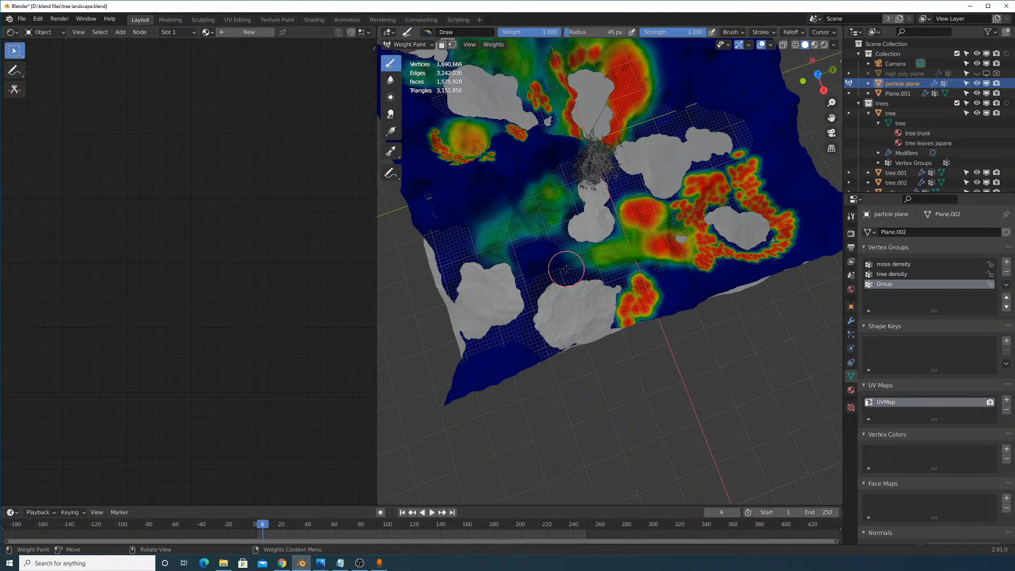
Paint a full-weight strip along the inland shore of the large lake at the plane's edge.
drag(567, 269, 539, 270)
middle_drag(566, 285, 562, 233)
scroll(536, 228, up, 4)
drag(454, 238, 403, 261)
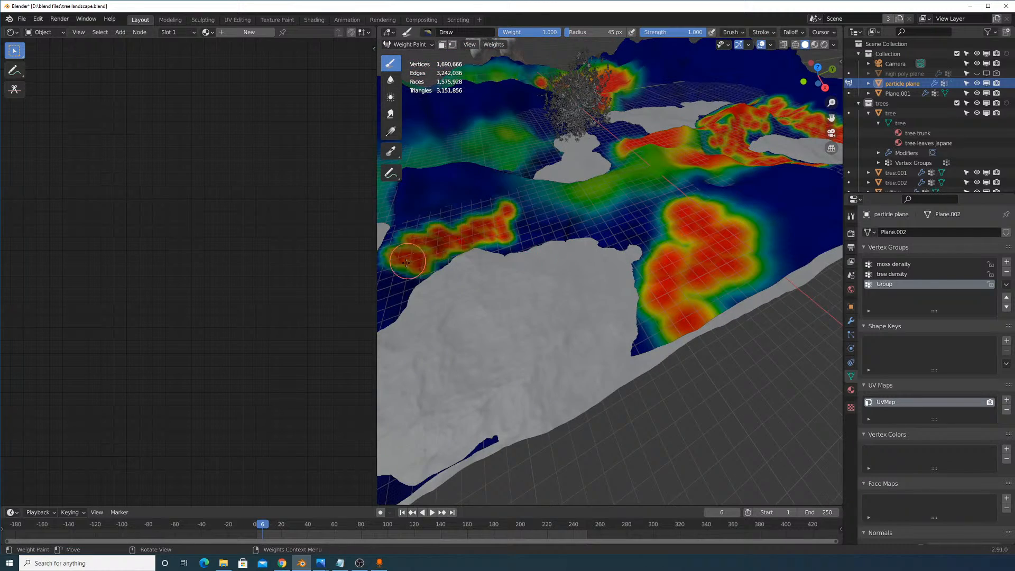
Paint a mottled full-weight patch on the terrain above the lake at the plane's outer side, widening it along the shore.
mouse_move(403, 261)
middle_down()
mouse_move(677, 270)
mouse_move(716, 284)
mouse_move(661, 312)
mouse_move(610, 316)
middle_up()
scroll(610, 317, up, 4)
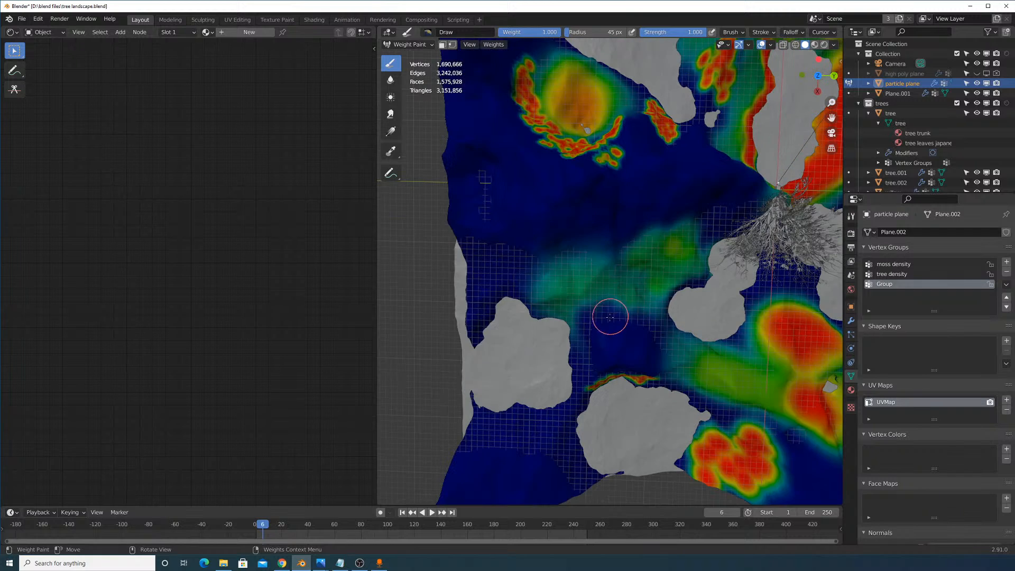
drag(496, 273, 483, 259)
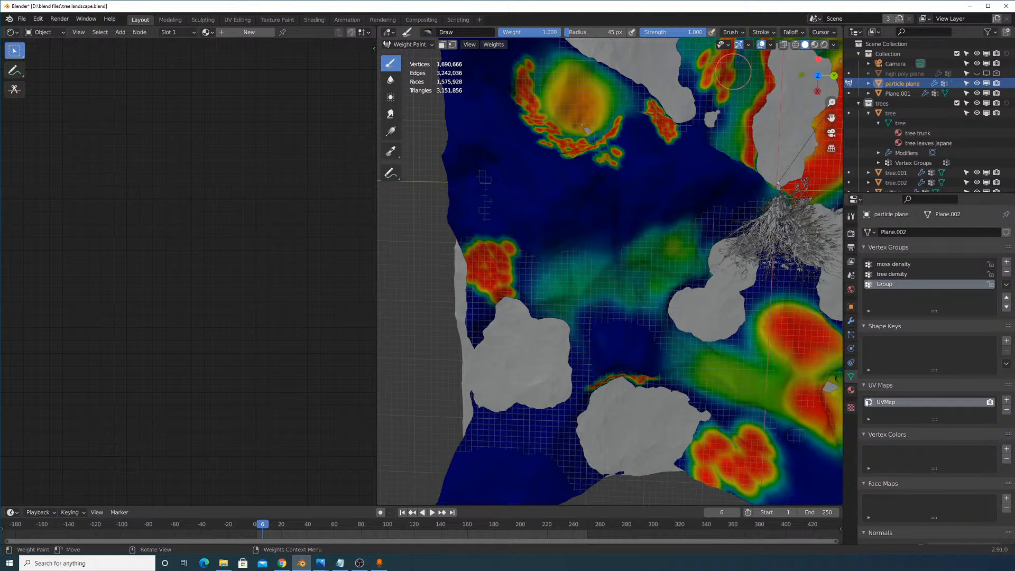
click(740, 34)
mouse_move(765, 34)
mouse_move(555, 316)
mouse_down()
mouse_move(515, 267)
mouse_move(534, 285)
mouse_up()
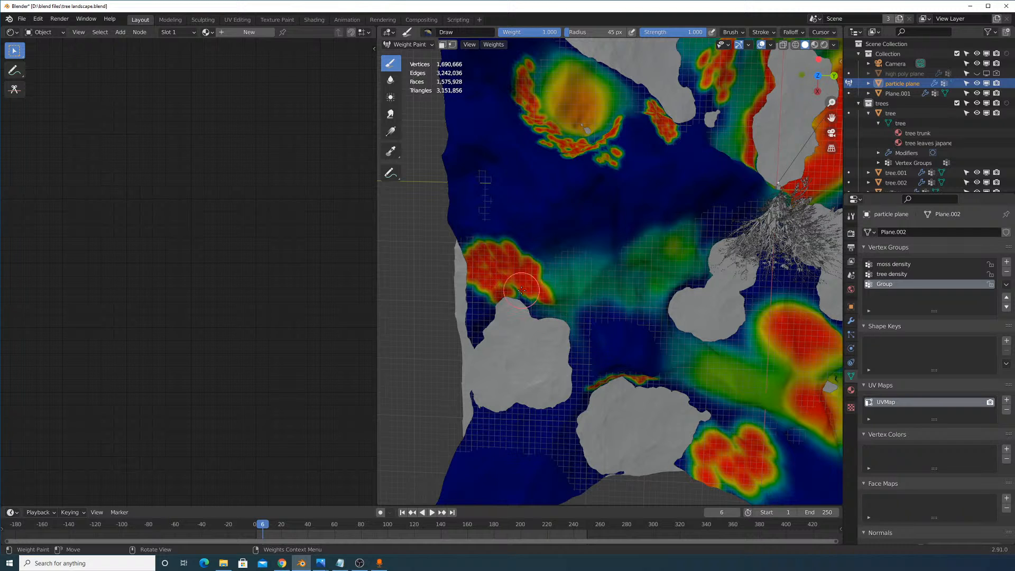
Paint full-weight strips between the two neighbouring edge lakes and along both remaining sides of the larger lake's shore.
middle_drag(576, 340, 568, 346)
mouse_move(568, 346)
mouse_down()
mouse_move(509, 404)
mouse_move(422, 388)
mouse_move(393, 404)
mouse_up()
scroll(500, 365, down, 3)
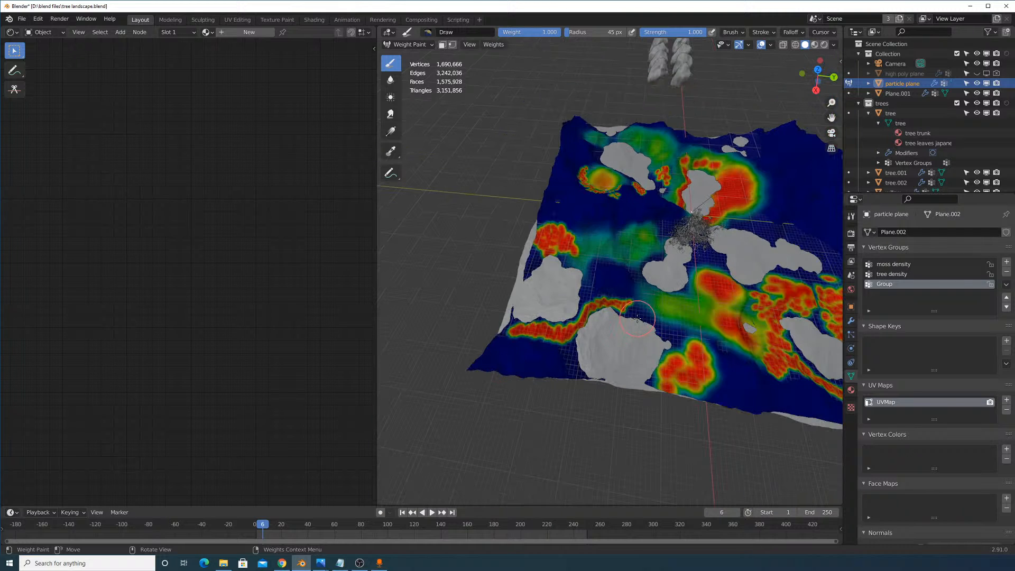
middle_drag(632, 319, 622, 346)
drag(571, 345, 567, 375)
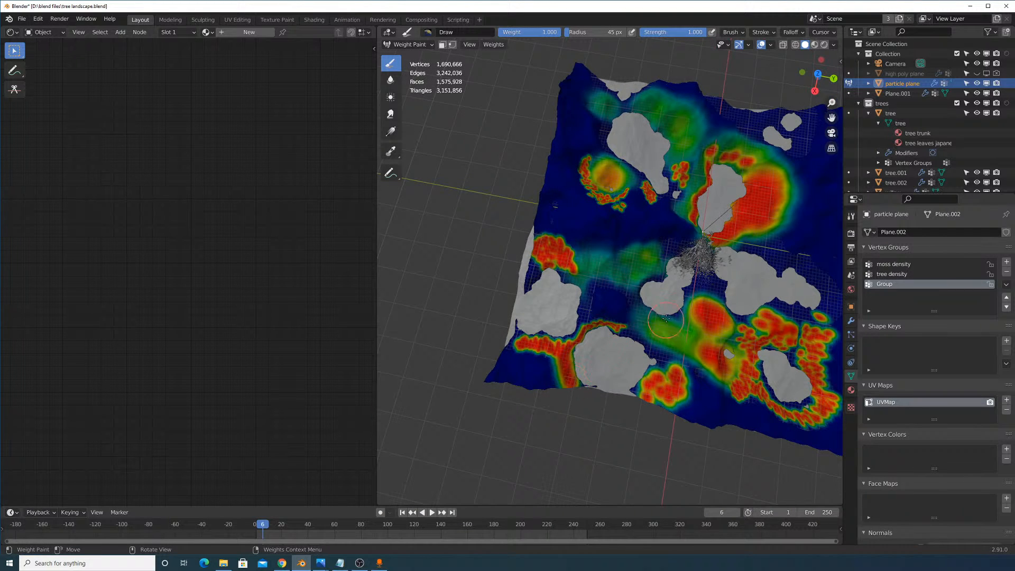
drag(626, 333, 651, 345)
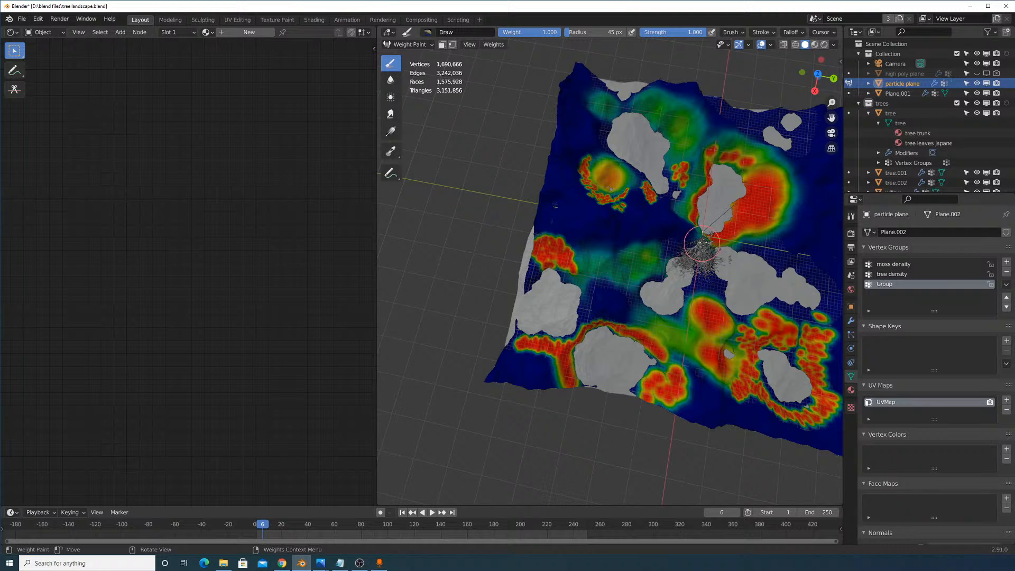
Paint a curved full-weight band from the large red area around the far shore of the wide double lake.
scroll(701, 244, down, 2)
middle_drag(771, 243, 691, 254)
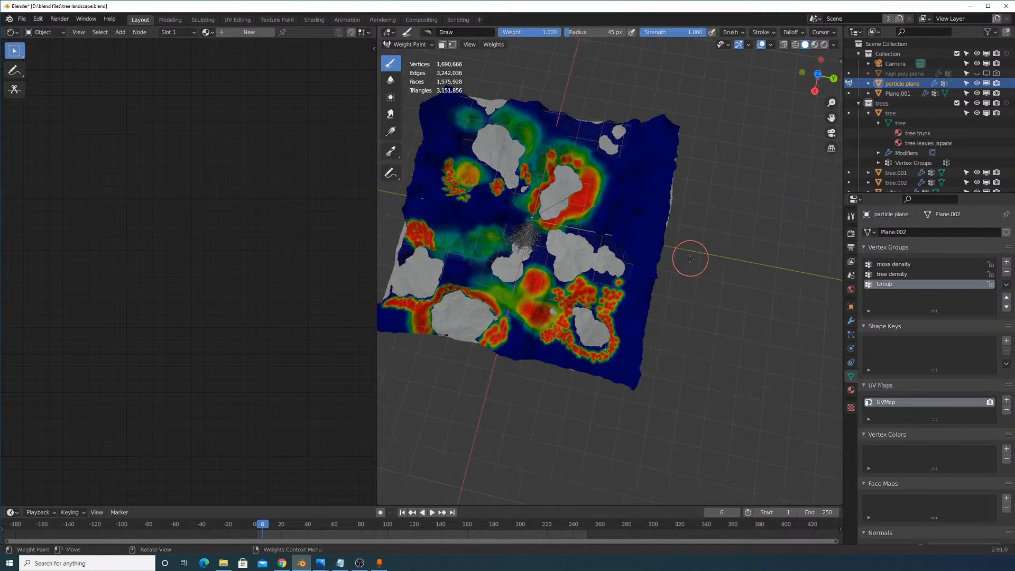
scroll(691, 254, up, 5)
mouse_move(540, 159)
mouse_down()
mouse_move(548, 179)
mouse_move(597, 193)
mouse_up()
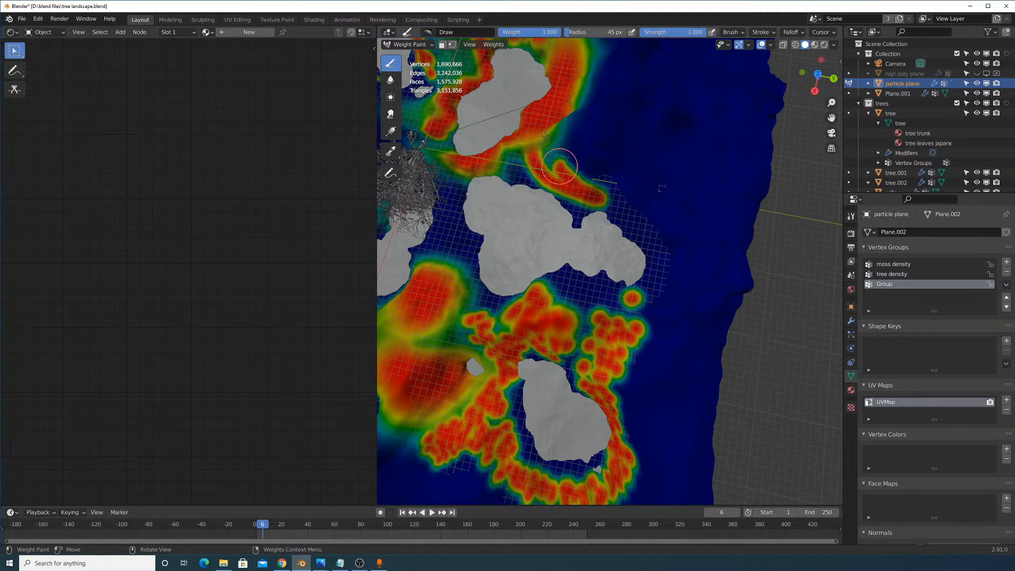
mouse_move(553, 140)
mouse_down()
mouse_move(619, 195)
mouse_move(661, 275)
mouse_move(649, 296)
mouse_move(570, 295)
mouse_move(590, 283)
mouse_up()
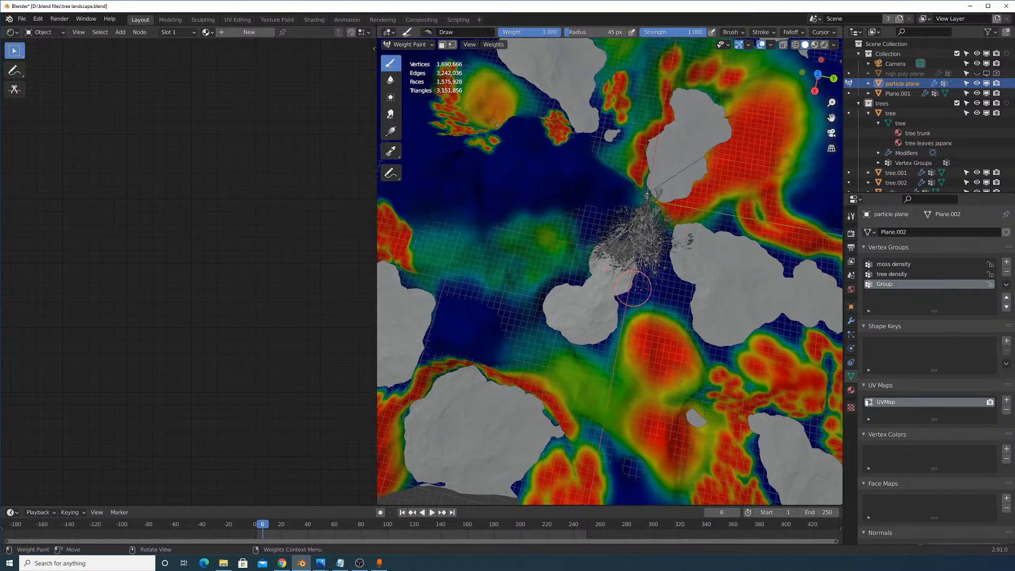
Paint full-weight patches around the central lake beneath the tree, including spots in the green area and its lower shore.
mouse_move(671, 288)
mouse_down()
mouse_move(653, 270)
mouse_move(636, 305)
mouse_up()
middle_drag(663, 280, 550, 233)
click(550, 233)
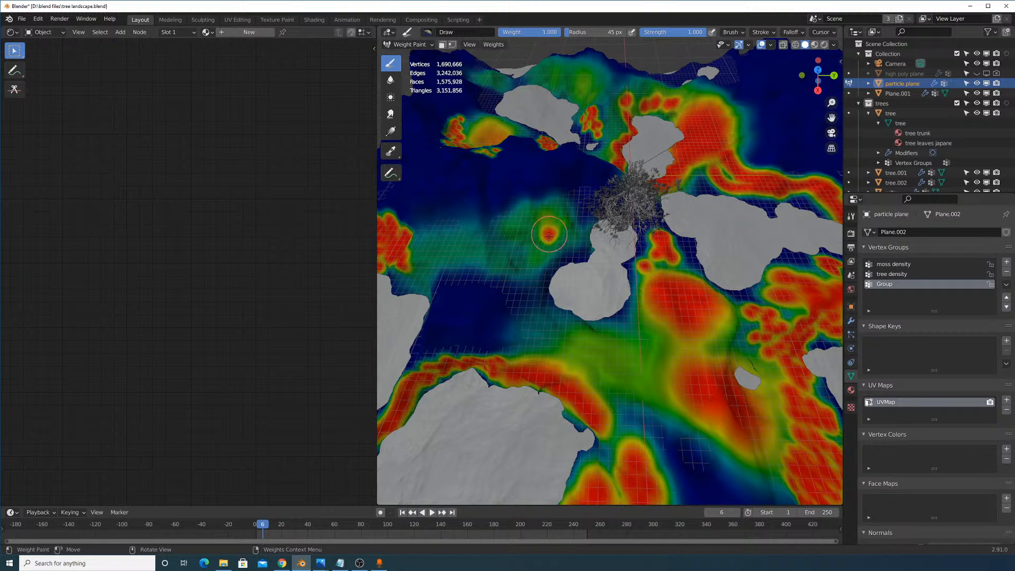
click(536, 271)
mouse_move(534, 276)
mouse_down()
mouse_move(549, 329)
mouse_move(646, 320)
mouse_up()
scroll(629, 349, down, 10)
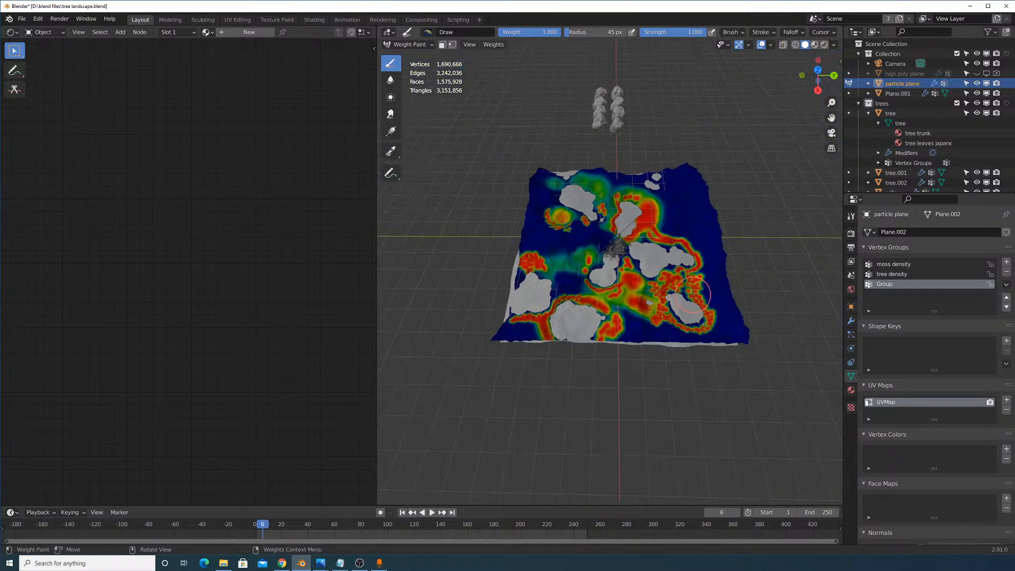
middle_drag(629, 349, 661, 289)
scroll(600, 375, up, 5)
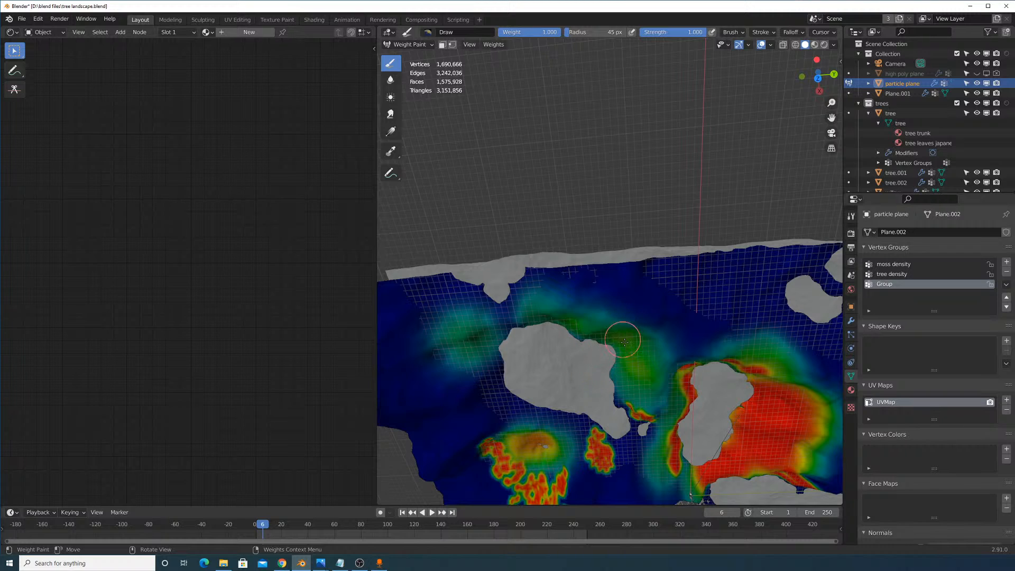
mouse_move(637, 365)
middle_down()
mouse_move(624, 317)
mouse_move(643, 321)
mouse_move(585, 280)
middle_up()
scroll(620, 311, down, 3)
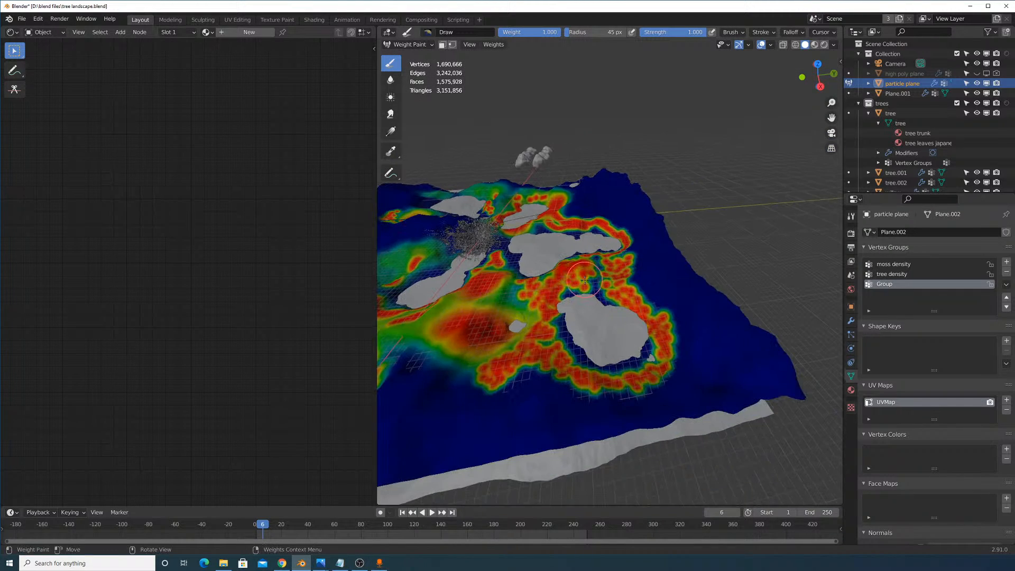
Rename the painted vertex group to "rock density" and return the particle plane to Object Mode.
click(412, 45)
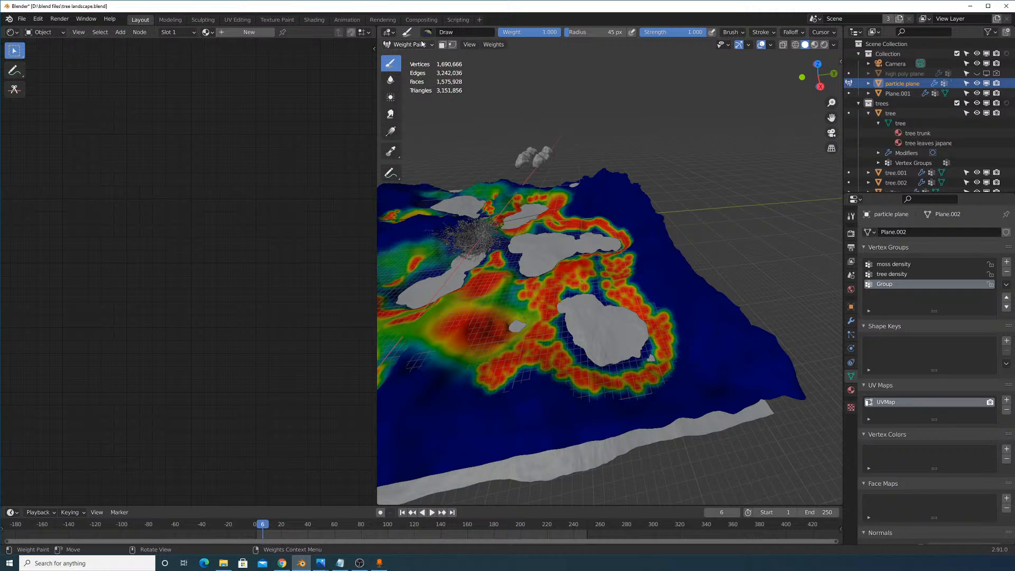
click(422, 44)
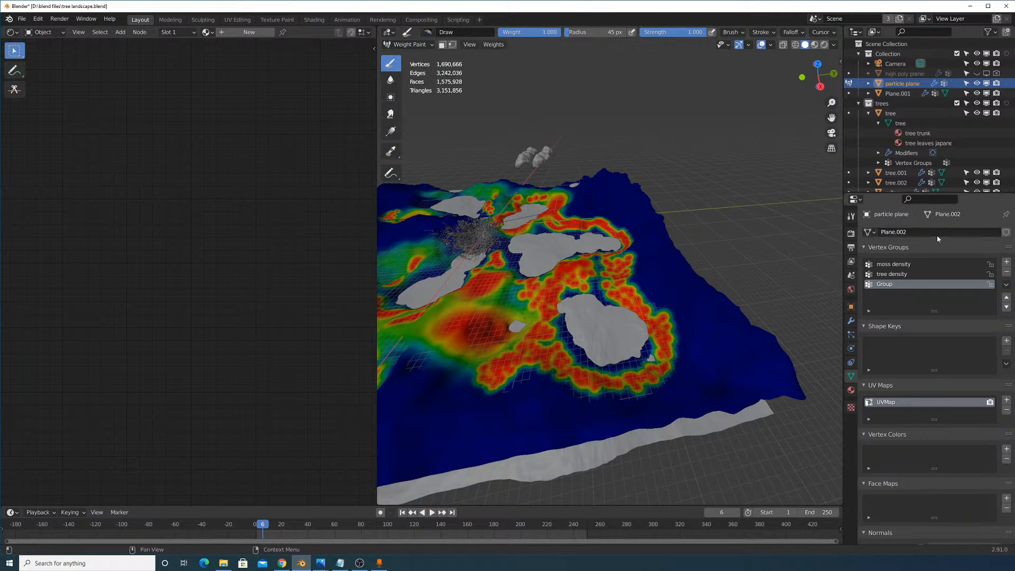
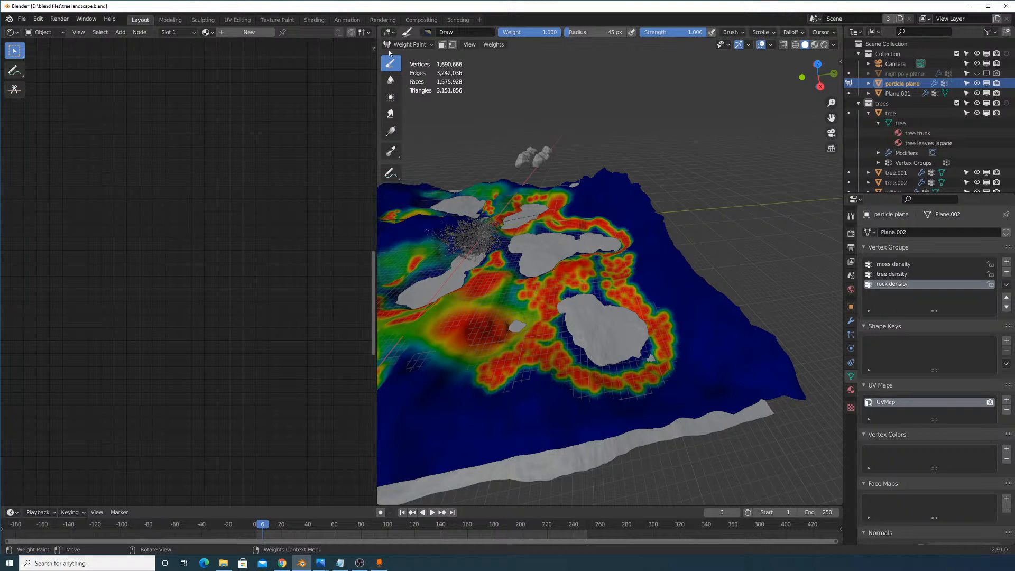
click(409, 44)
click(407, 55)
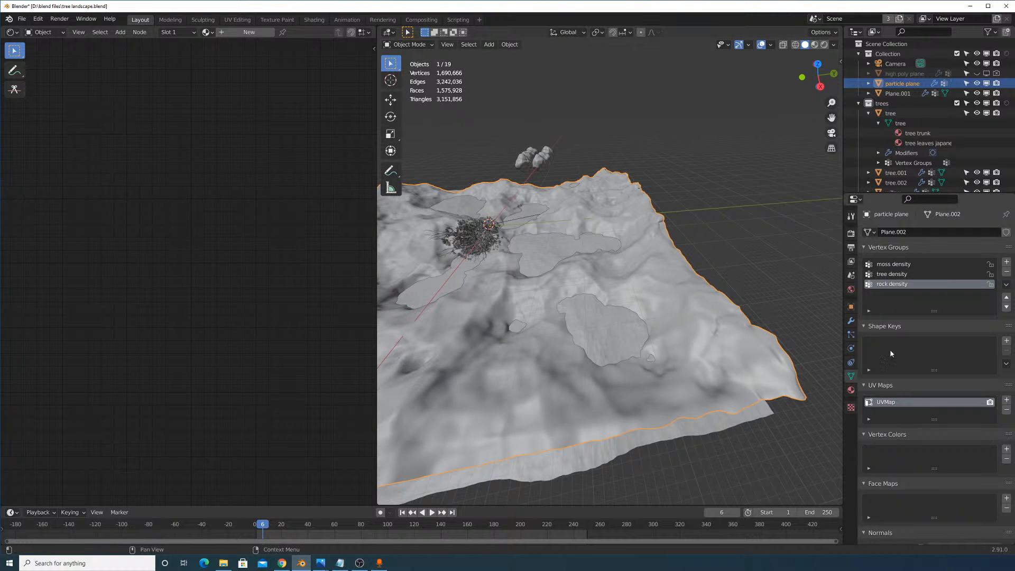
Add a third particle system to the particle plane and set its particle number to 500.
click(851, 320)
click(851, 334)
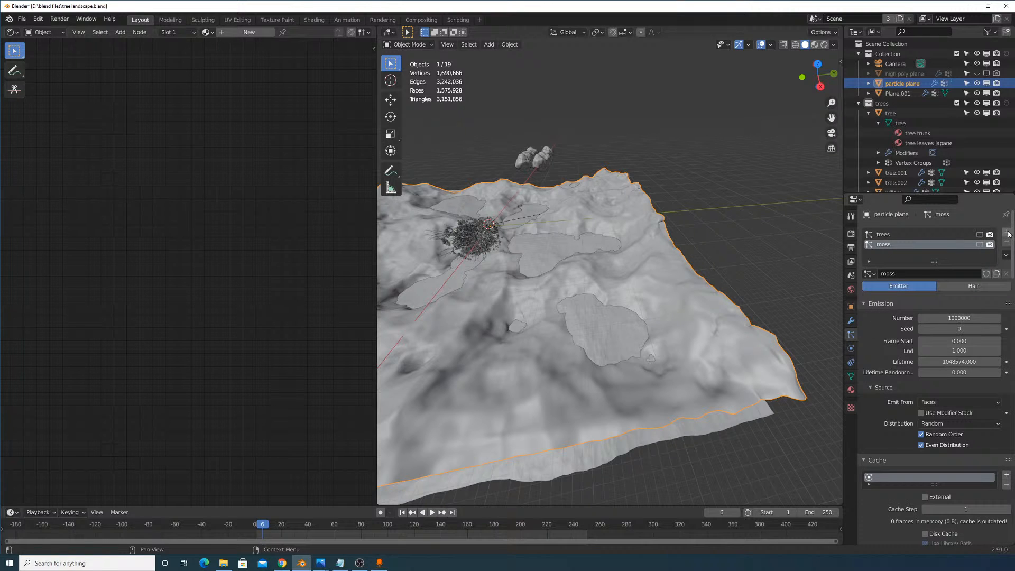
click(1006, 232)
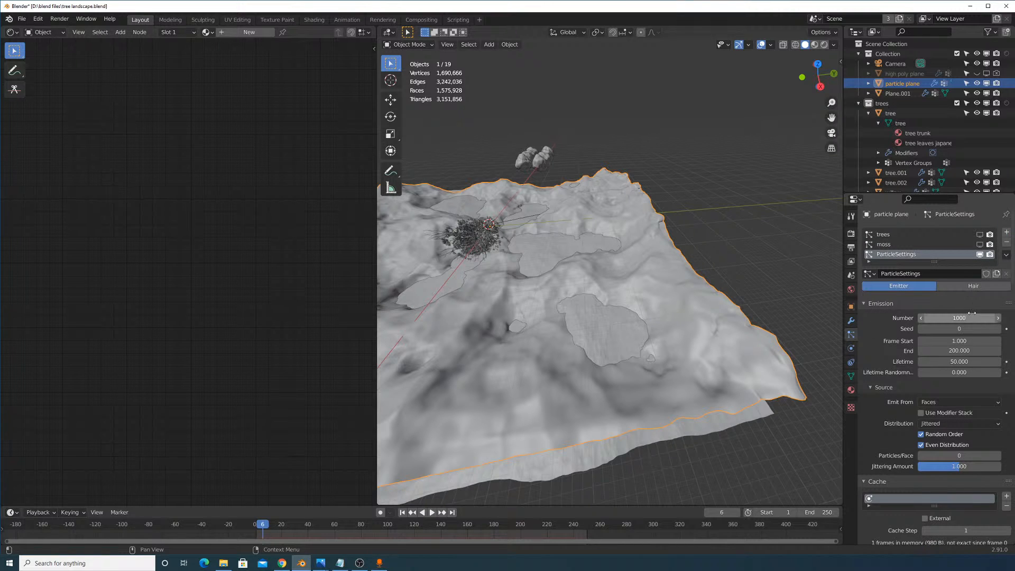
click(970, 317)
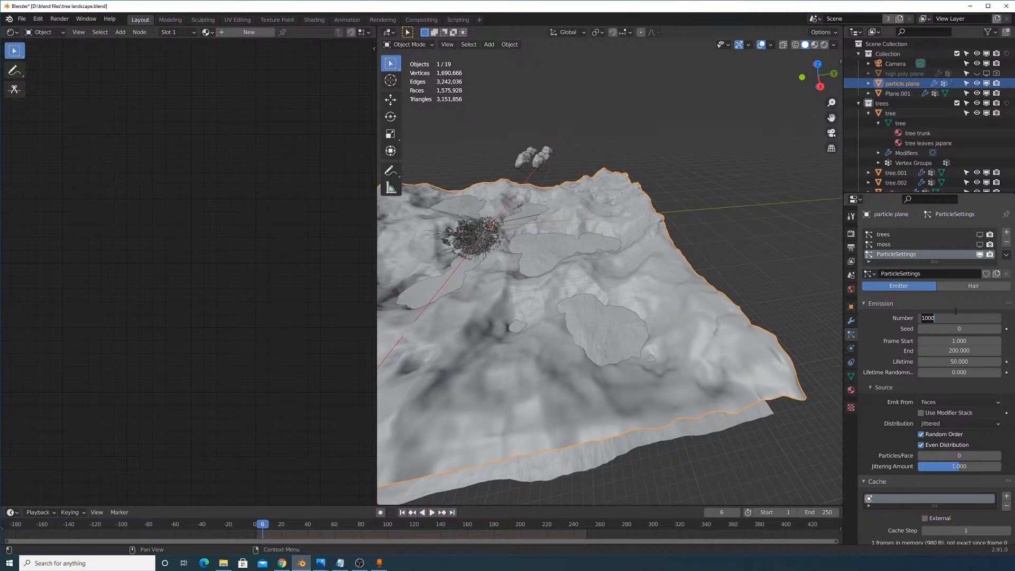
Render the new system's particles as a collection, using rocks as the instance collection.
scroll(956, 314, down, 15)
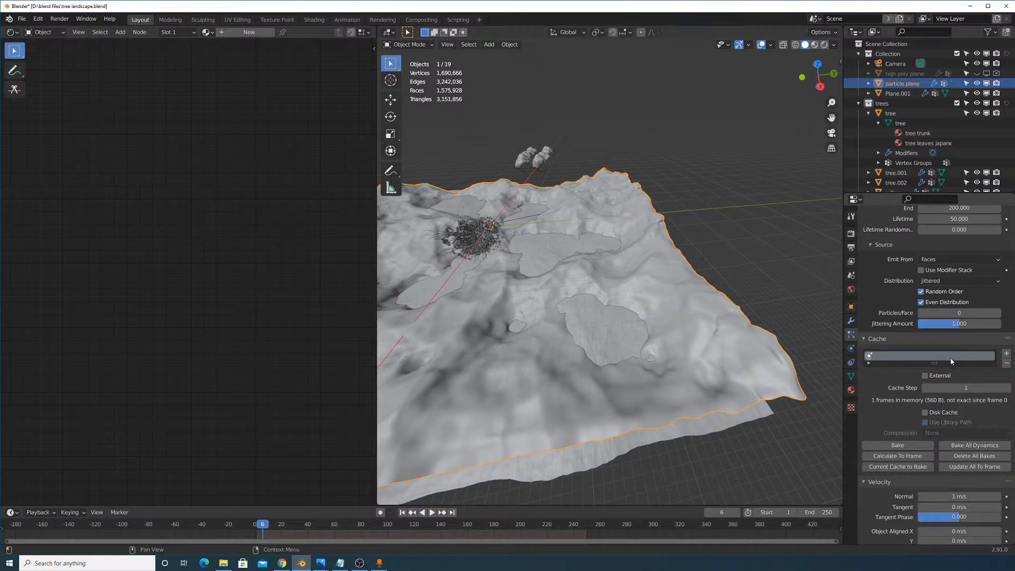
scroll(935, 352, down, 8)
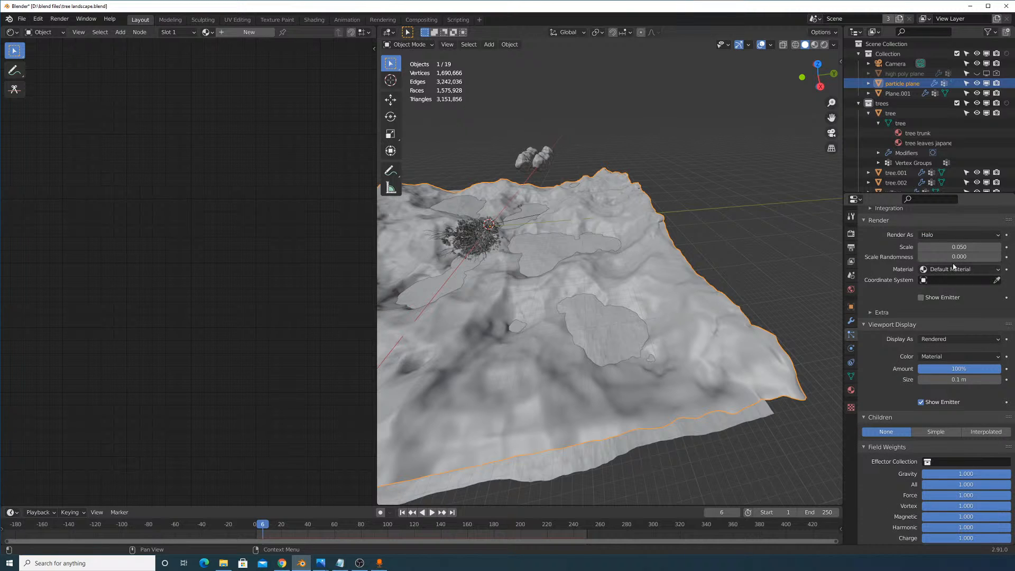
click(959, 235)
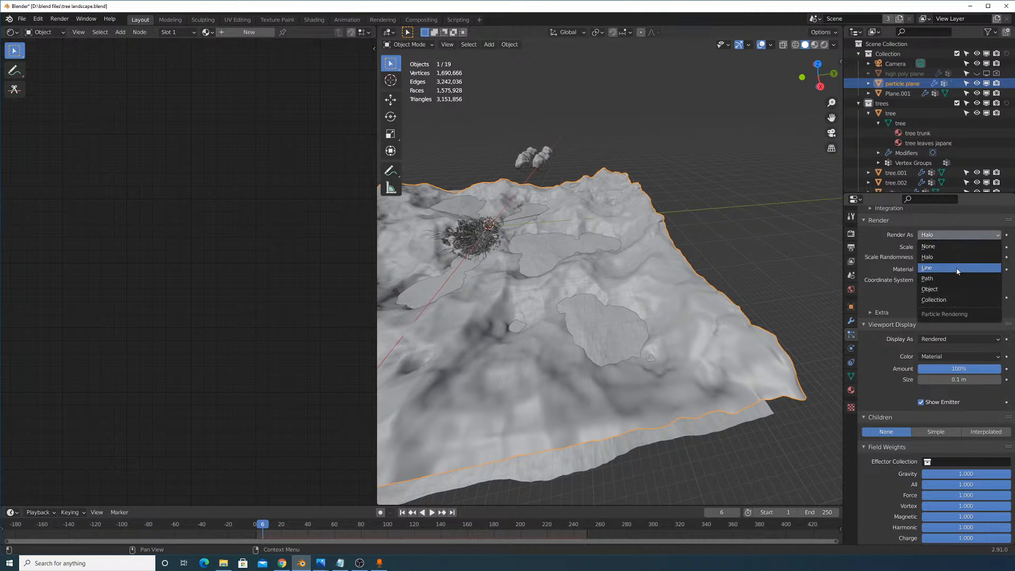
click(946, 299)
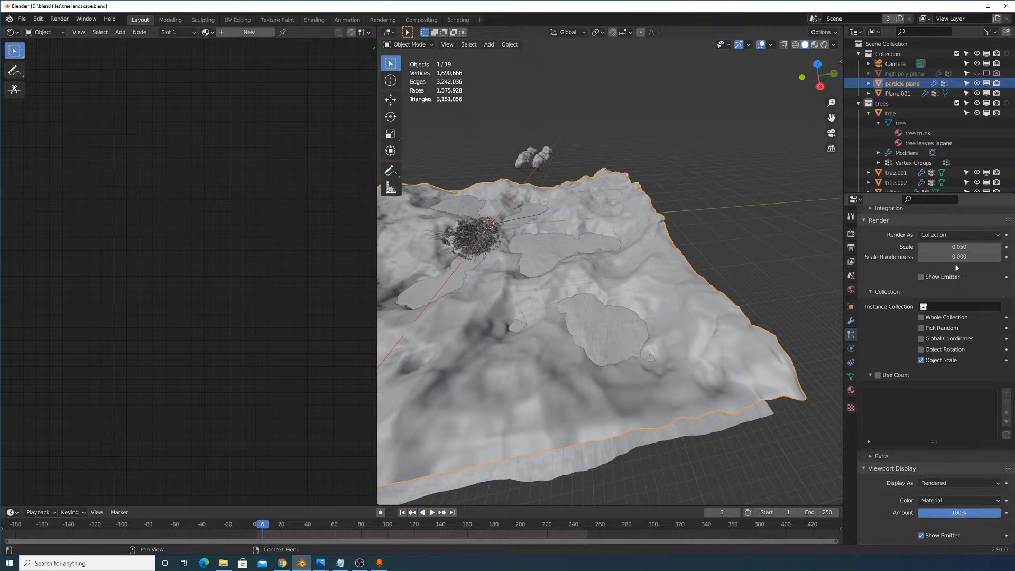
click(952, 306)
click(930, 341)
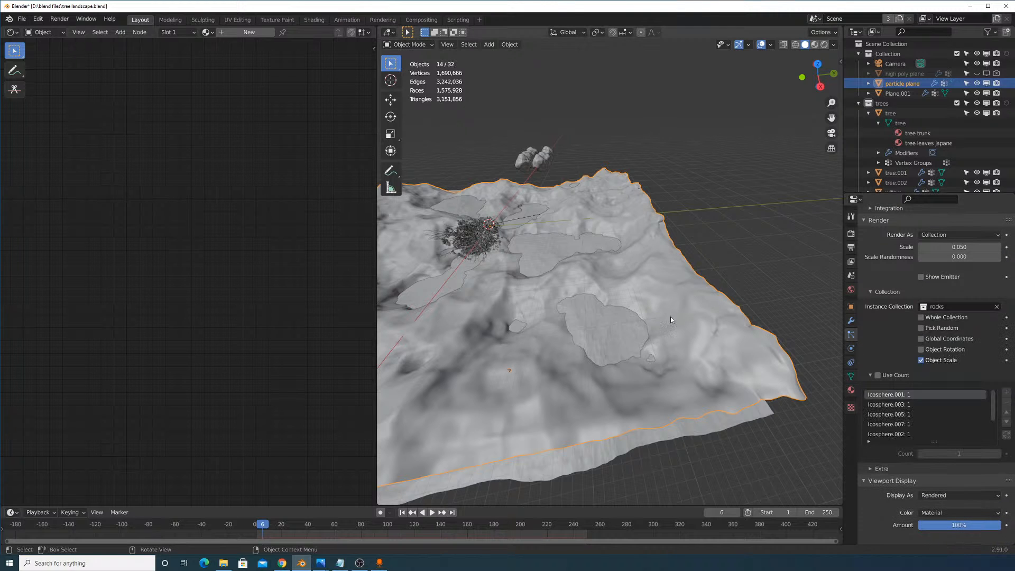
Set the new particle system's normal velocity to 0 m/s.
middle_drag(670, 317, 674, 214)
scroll(708, 208, up, 5)
scroll(937, 278, up, 12)
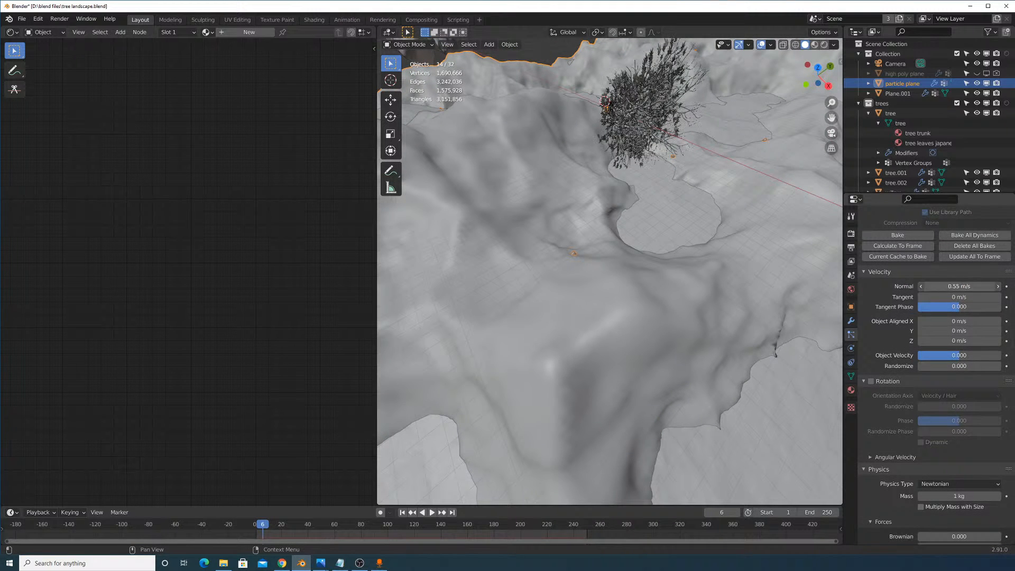
scroll(962, 290, down, 15)
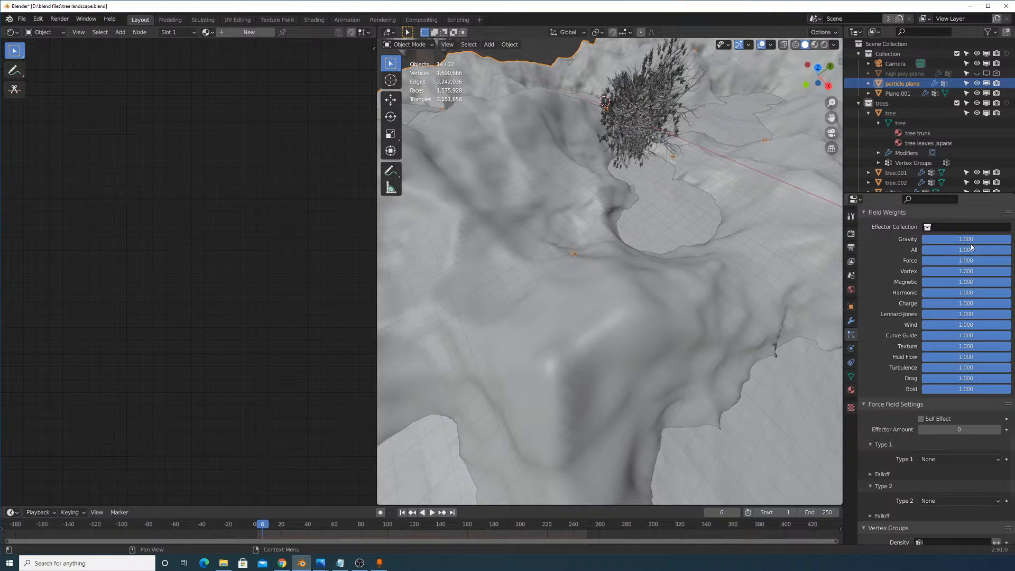
scroll(863, 418, up, 20)
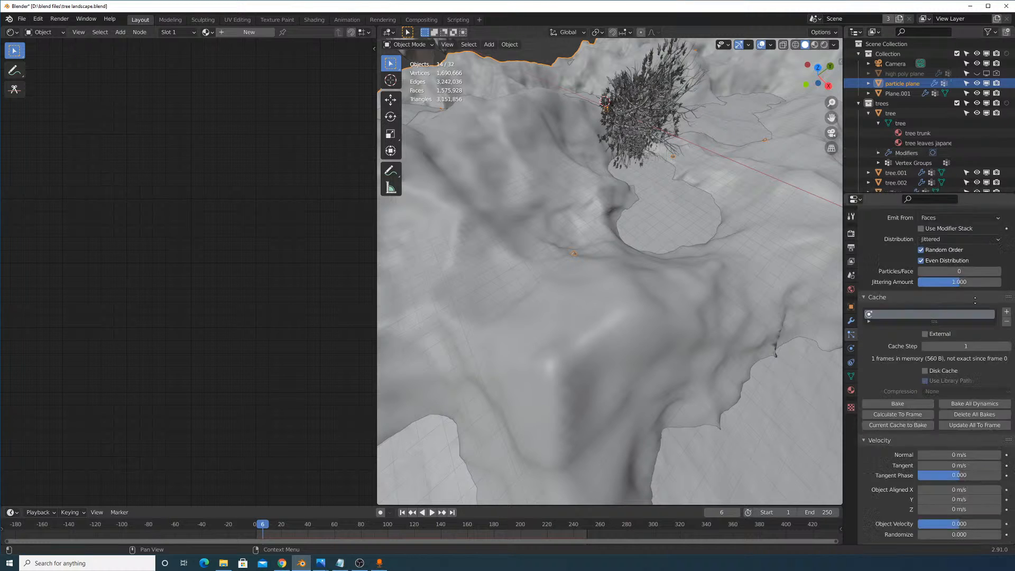
Set the new particle system's emission start and end frames both to 1.
click(960, 342)
text(1)
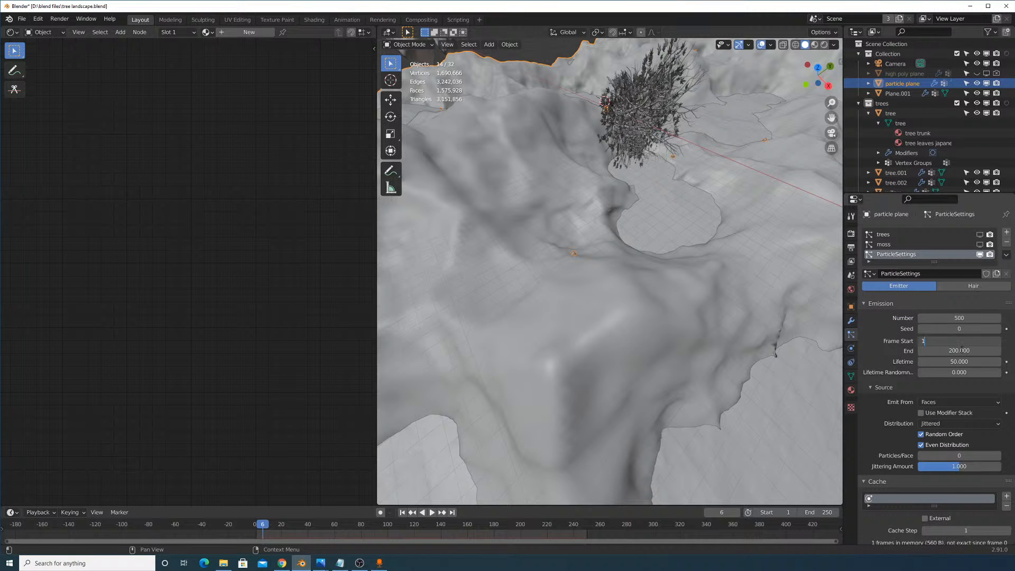
key(Tab)
text(1)
key(Return)
Set the third particle system's lifetime to the maximum of 1048574 frames, with its particle number at 500.
click(969, 320)
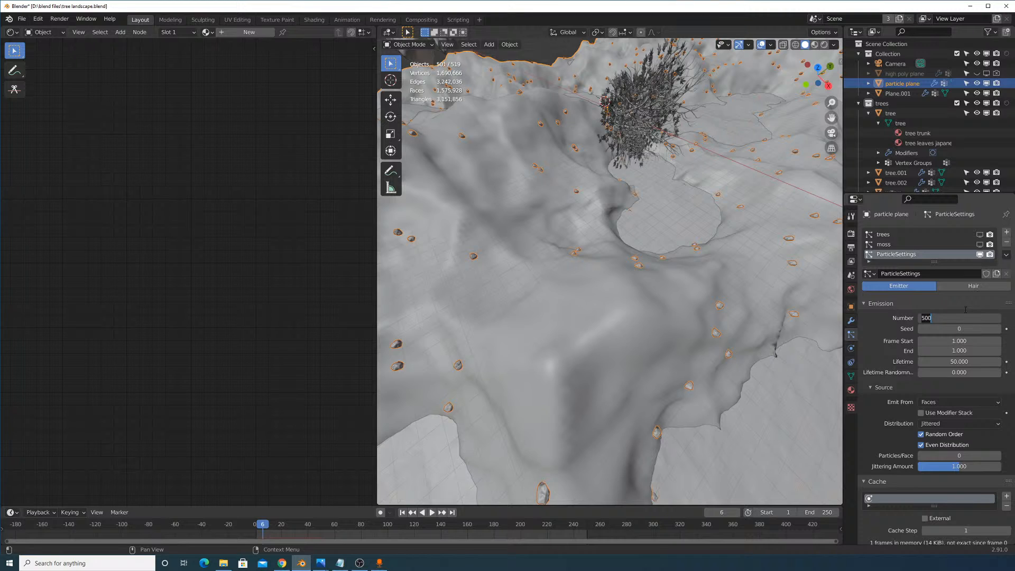
text(500)
key(Return)
click(940, 363)
text(10000000)
key(Return)
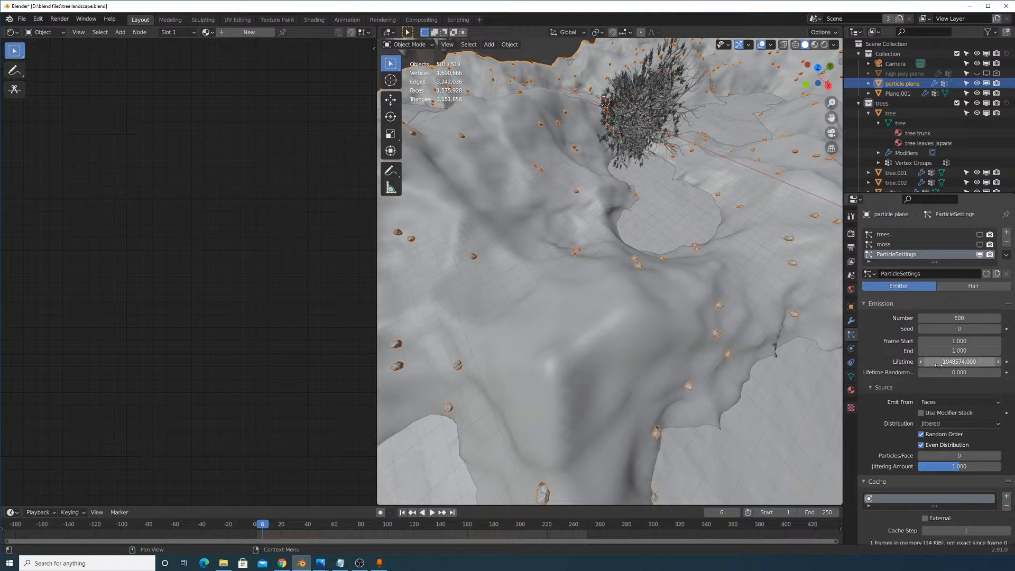
Set the third particle system's particle number to 2000.
middle_drag(734, 241, 724, 248)
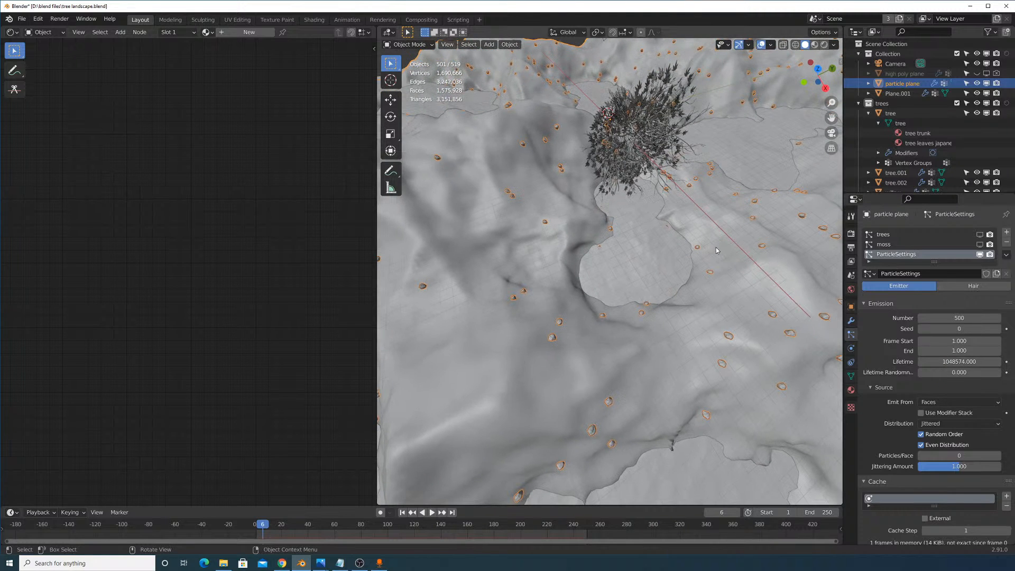
scroll(931, 354, down, 10)
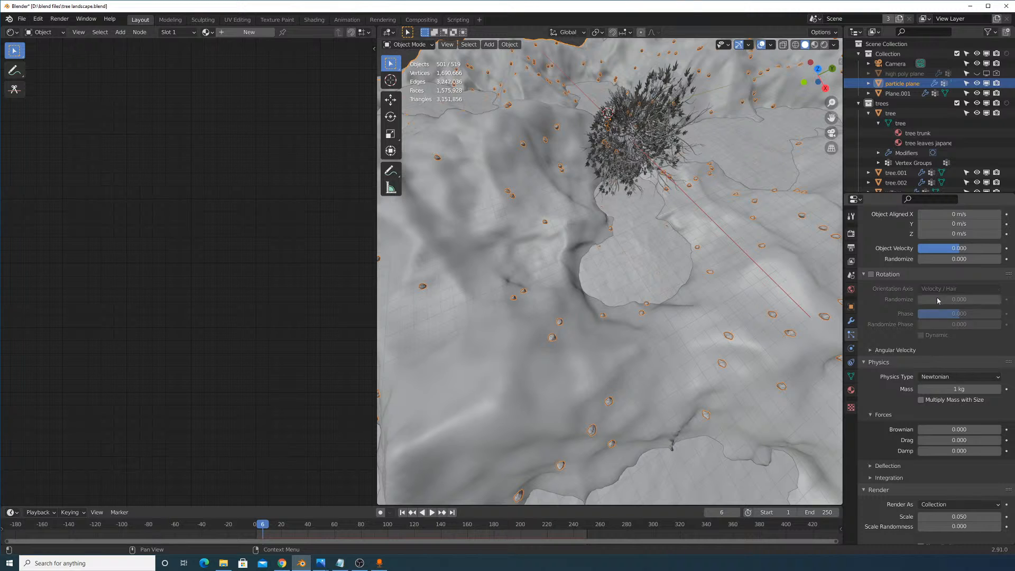
scroll(938, 300, up, 10)
click(967, 318)
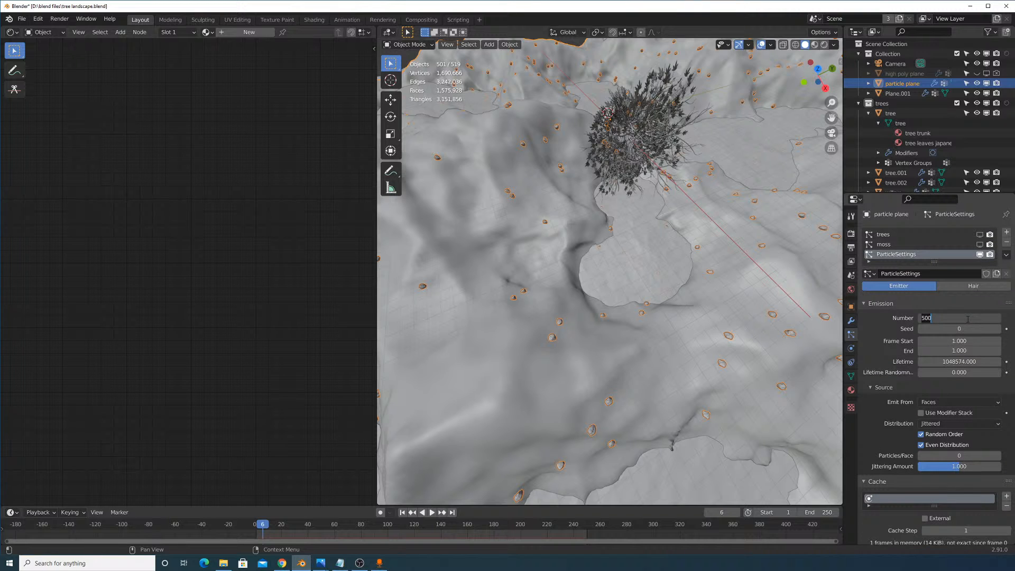
text(2000)
key(Return)
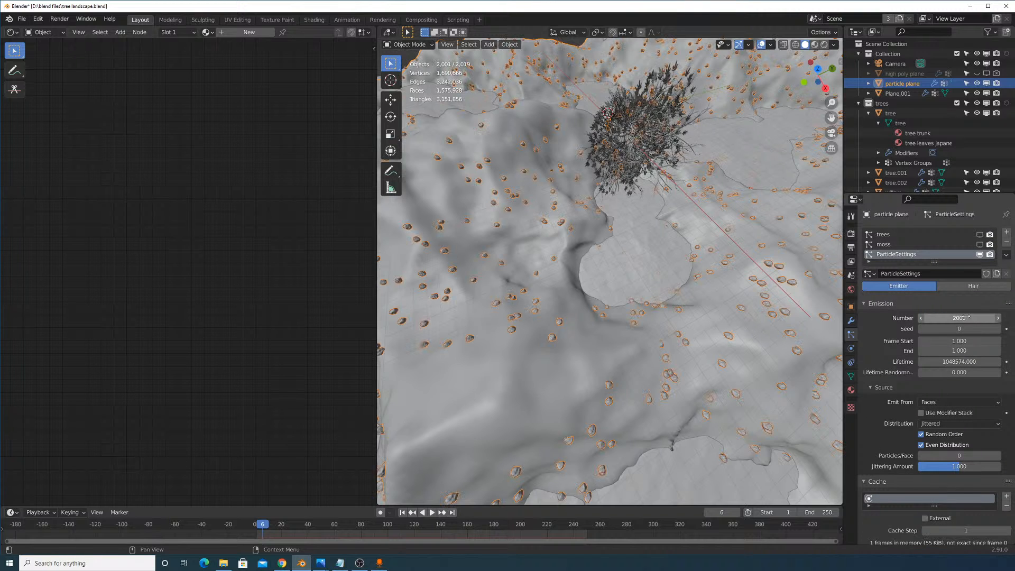
Assign the rock density vertex group to the density of the third particle system.
scroll(721, 277, down, 8)
scroll(708, 270, up, 6)
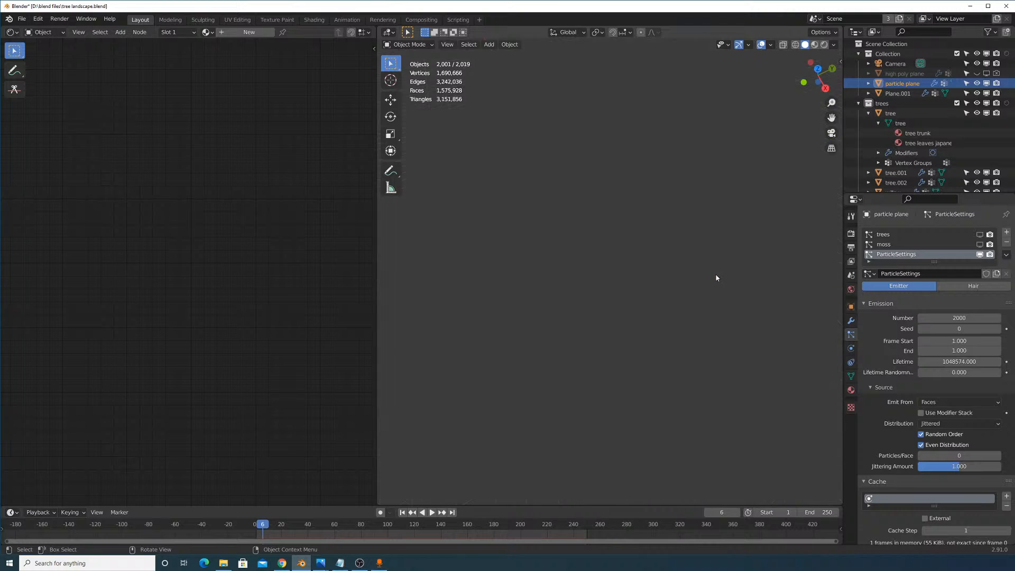
scroll(715, 276, down, 4)
scroll(716, 276, up, 4)
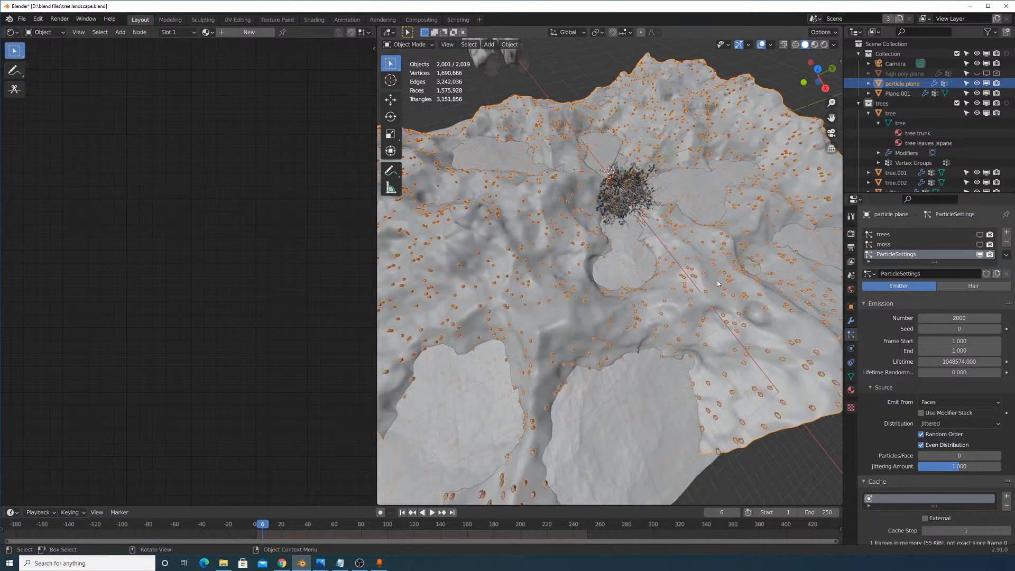
scroll(867, 401, down, 15)
scroll(875, 446, down, 12)
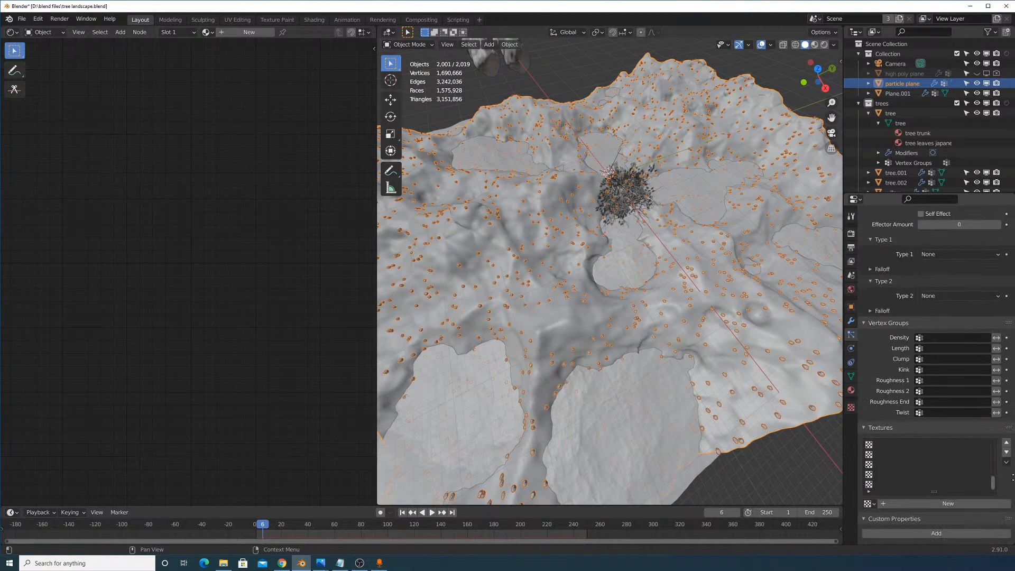
click(925, 369)
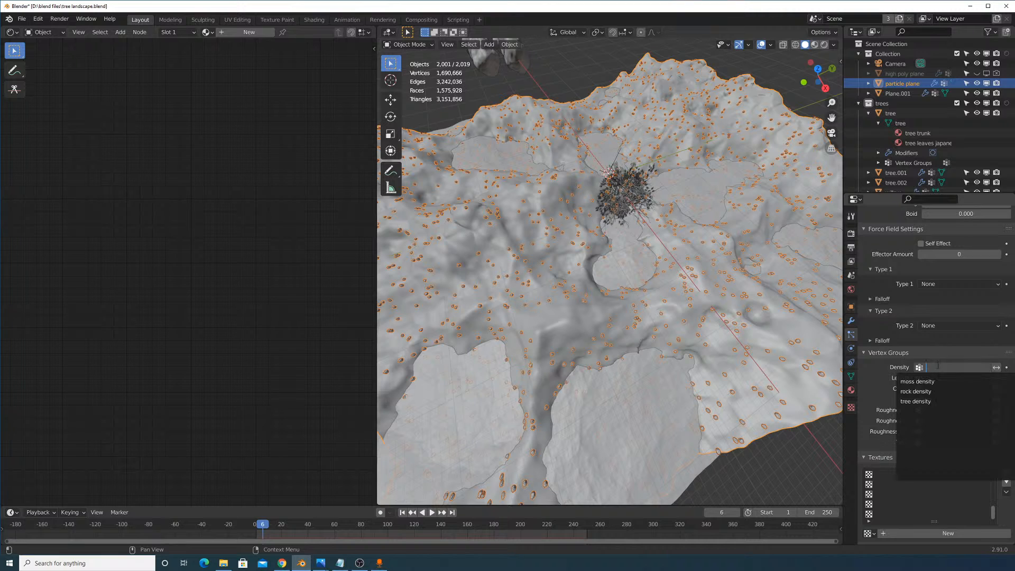
click(934, 391)
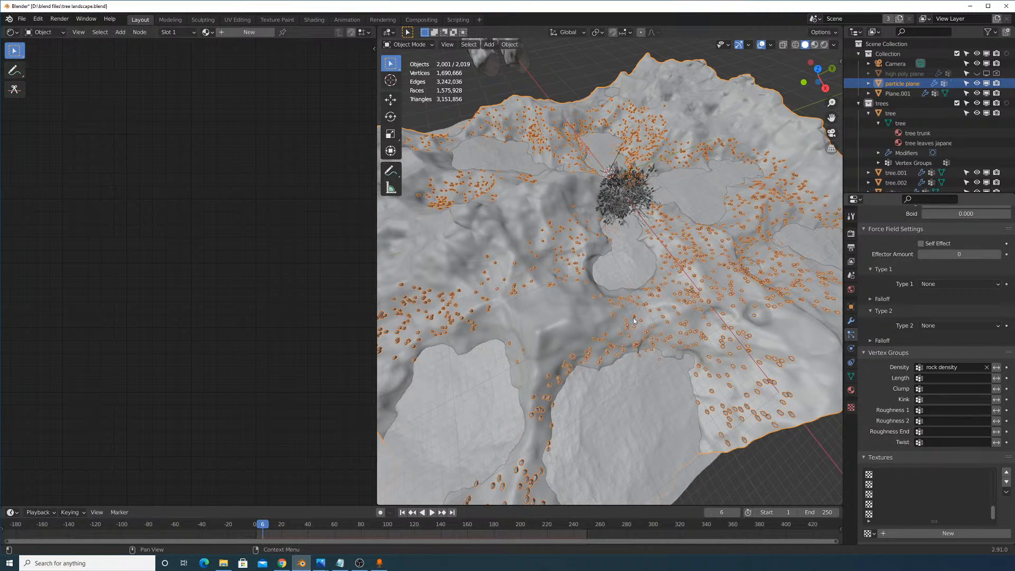
Examine how the rock particles are spread over the landscape, from above and close to the ground.
middle_drag(633, 304, 638, 320)
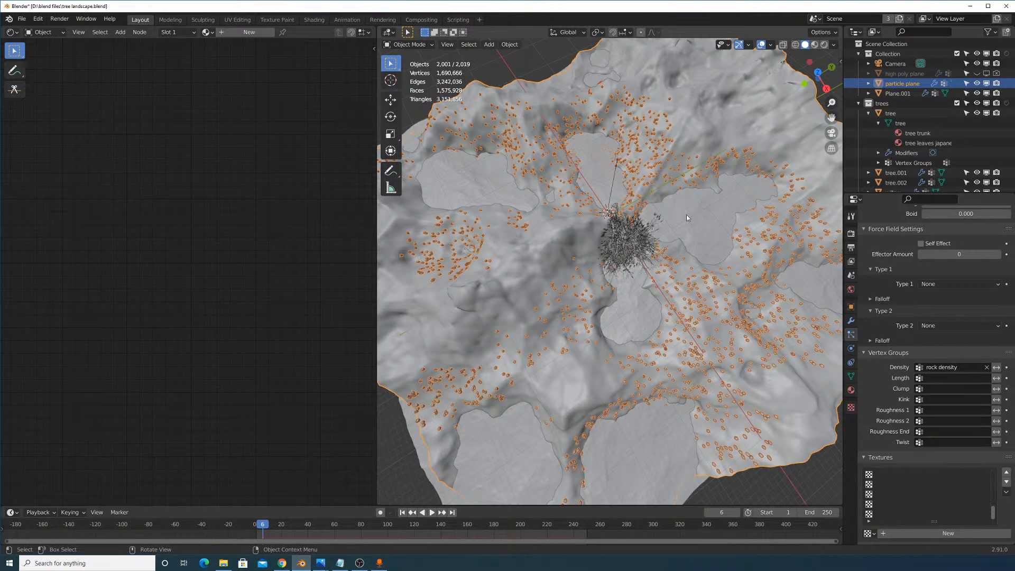
click(686, 214)
middle_drag(722, 202, 606, 221)
shift+middle_drag(583, 366, 641, 287)
click(639, 209)
scroll(930, 349, down, 4)
scroll(938, 364, down, 10)
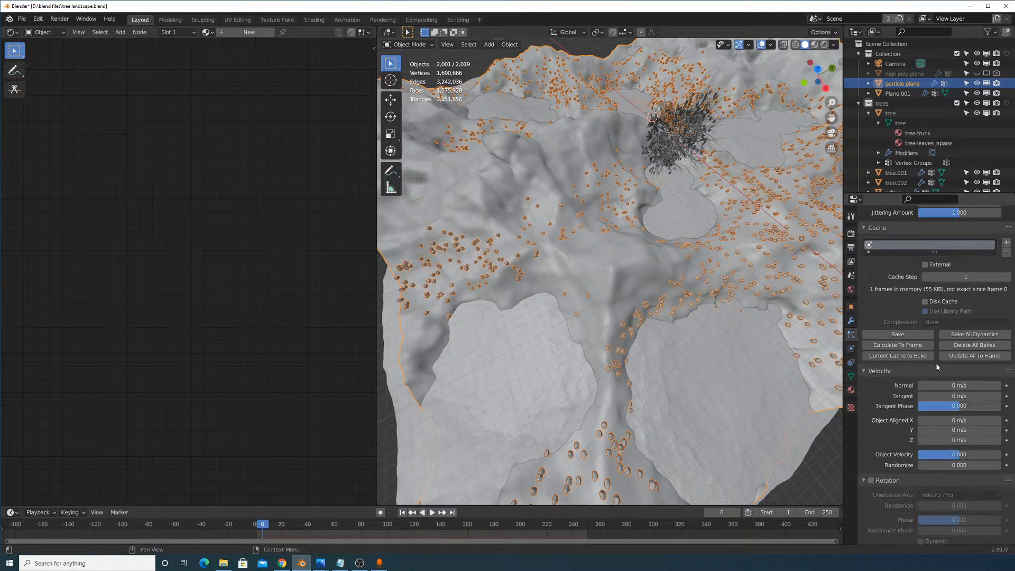
scroll(946, 408, down, 3)
scroll(946, 408, down, 5)
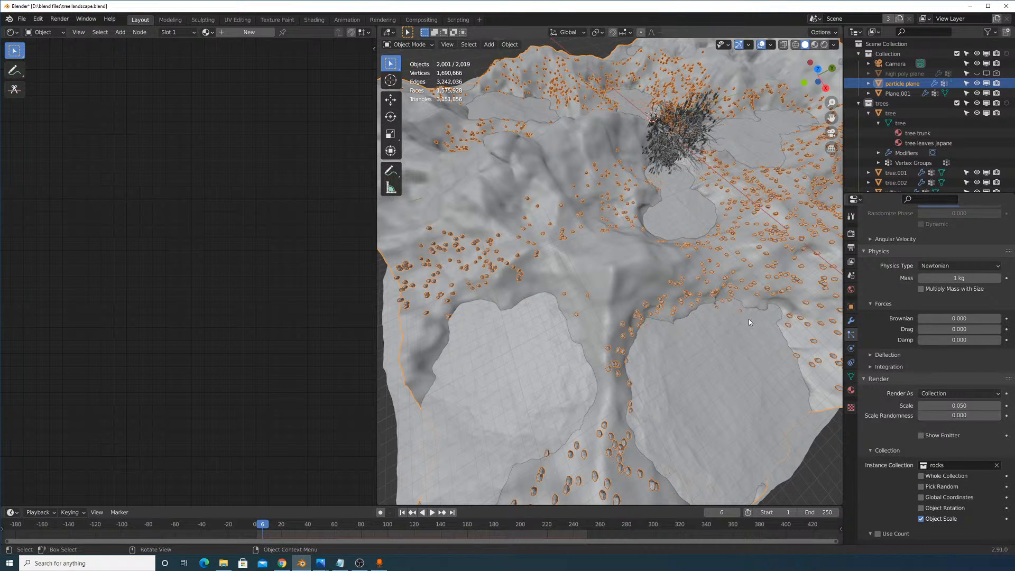
scroll(748, 318, up, 6)
shift+middle_drag(748, 318, 844, 330)
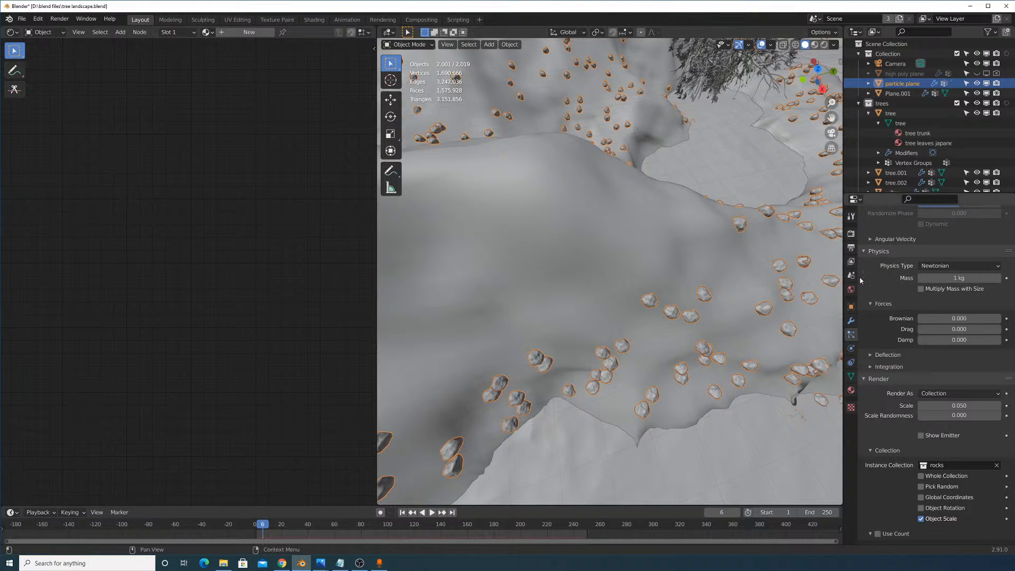
Enable Pick Random for the rocks instance collection in the particle render settings.
scroll(876, 529, up, 15)
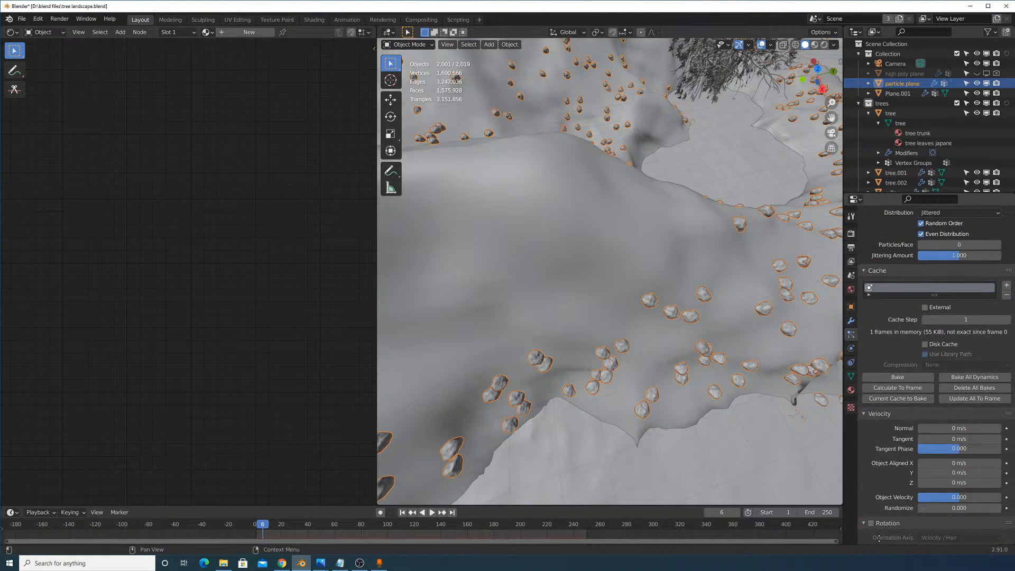
scroll(872, 331, down, 7)
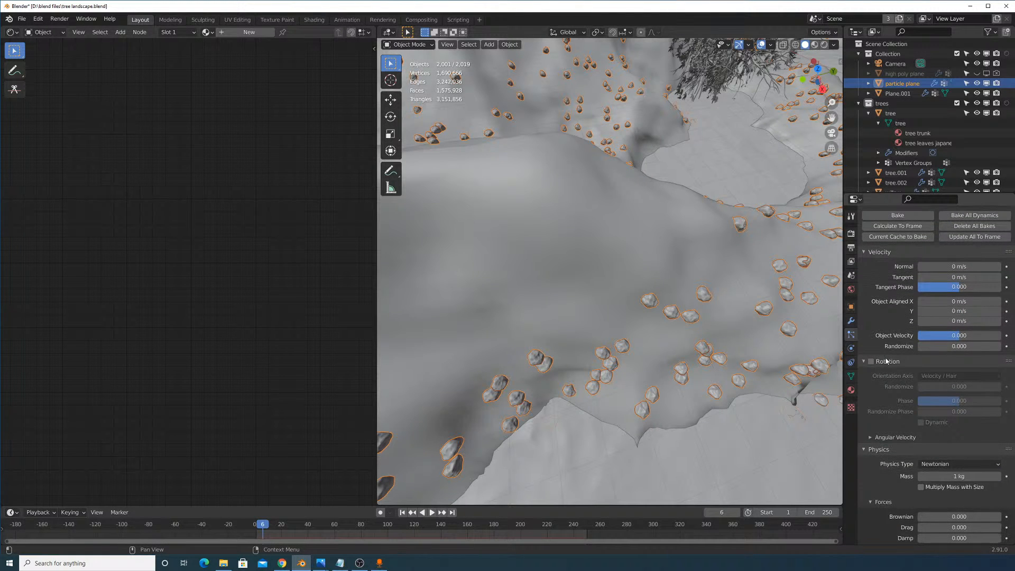
scroll(925, 323, down, 4)
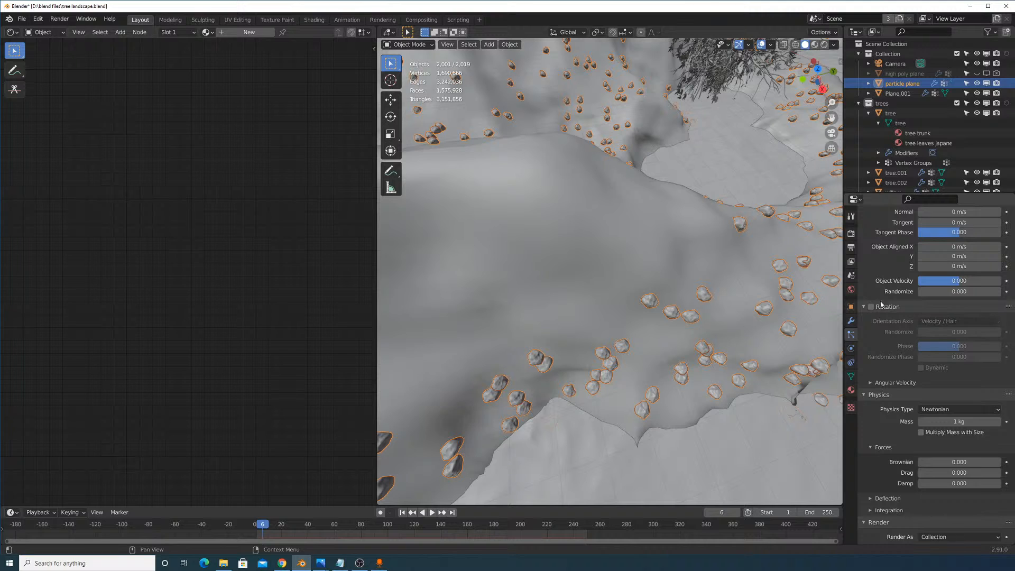
scroll(924, 436, down, 5)
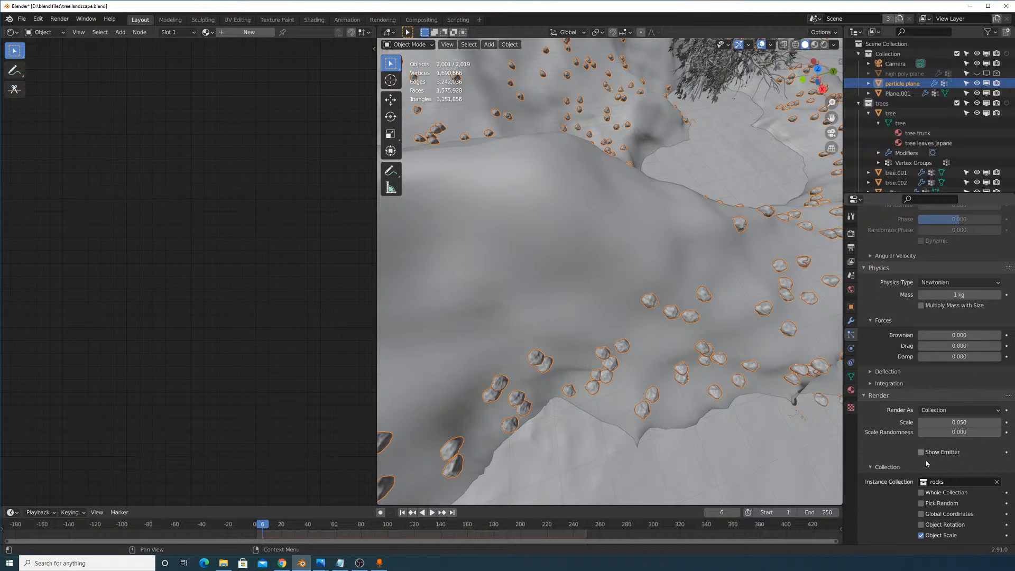
click(921, 503)
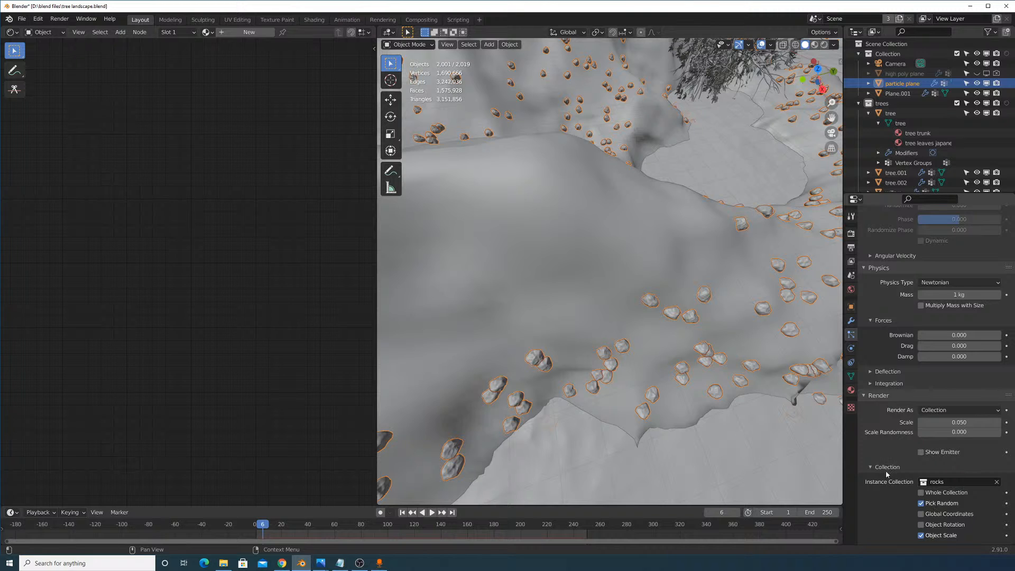
Inspect the scattered rocks' shapes up close, and find the eight source rocks beside the landscape.
middle_drag(750, 391, 698, 352)
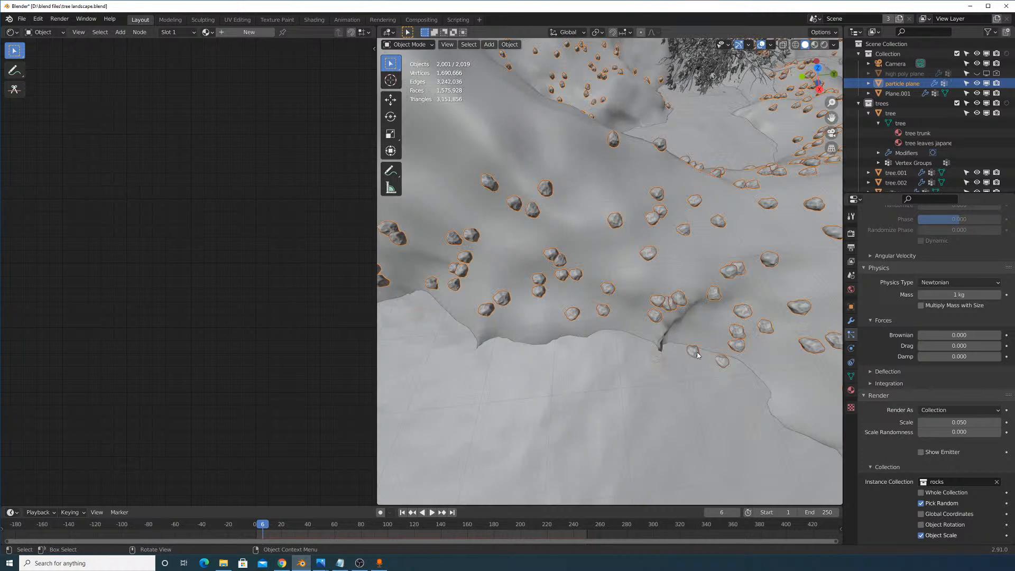
scroll(697, 353, up, 5)
middle_drag(696, 347, 693, 318)
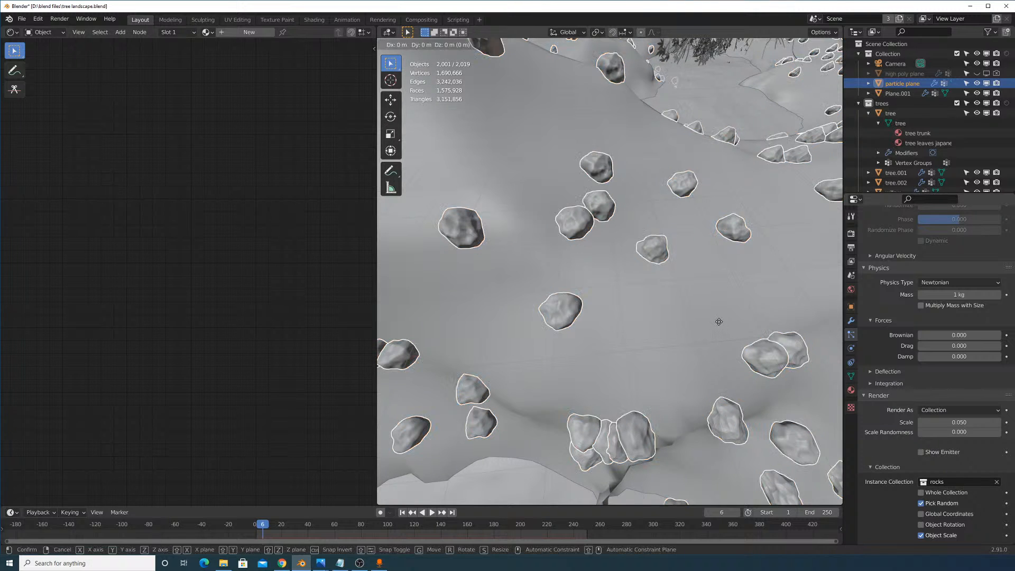
scroll(724, 322, down, 6)
scroll(729, 320, down, 10)
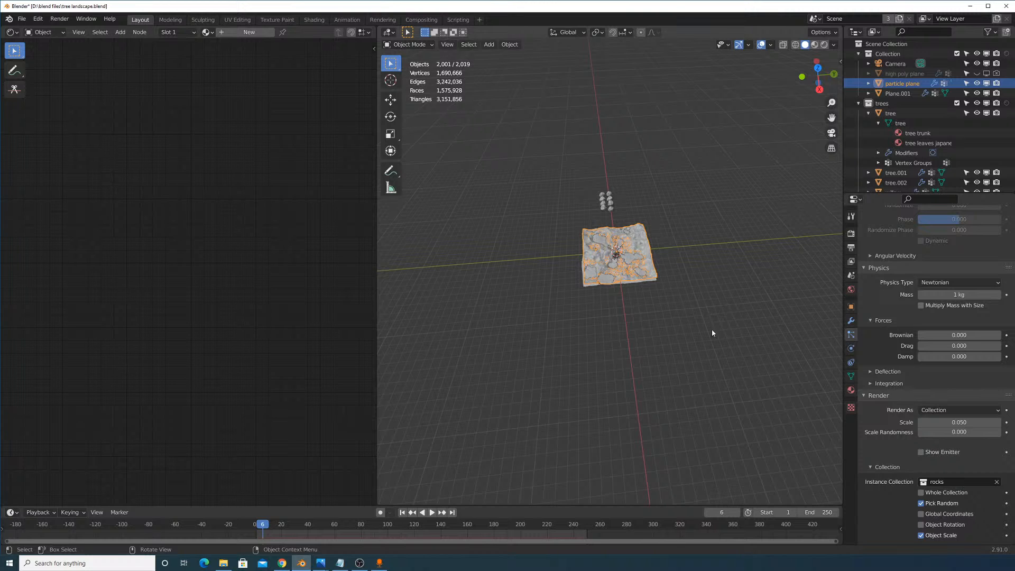
middle_drag(713, 333, 694, 263)
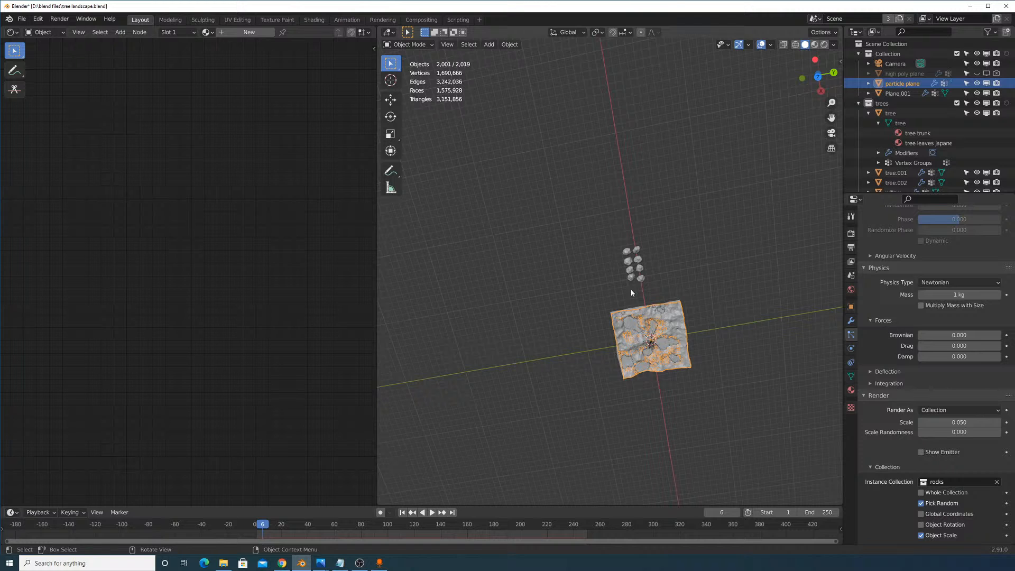
mouse_move(631, 292)
middle_down()
mouse_move(655, 243)
mouse_move(709, 229)
mouse_move(749, 249)
mouse_move(631, 283)
middle_up()
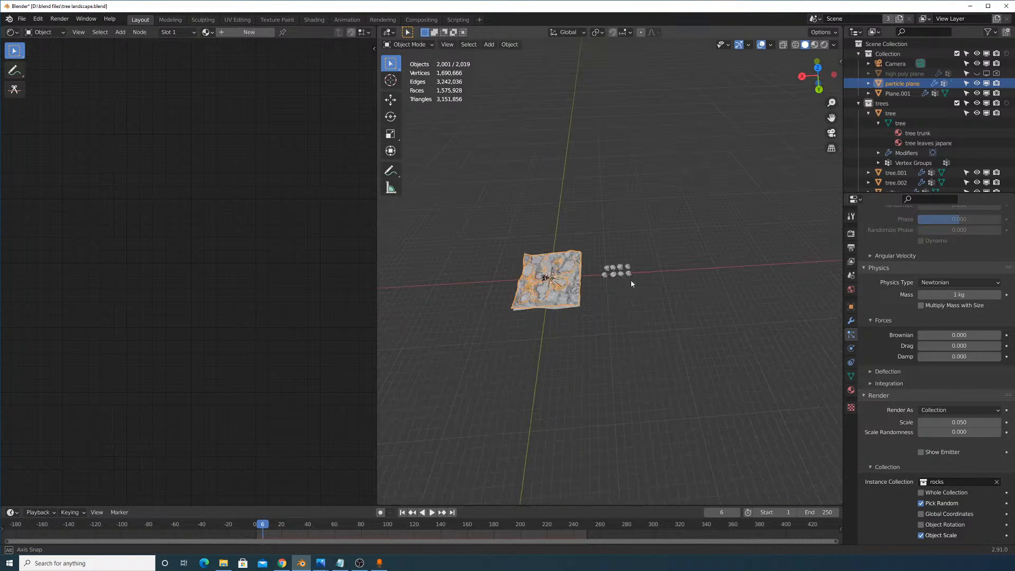
scroll(624, 280, up, 6)
Apply all transforms to each of the four source rocks in the row nearer the viewer, one by one.
shift+drag(524, 237, 802, 401)
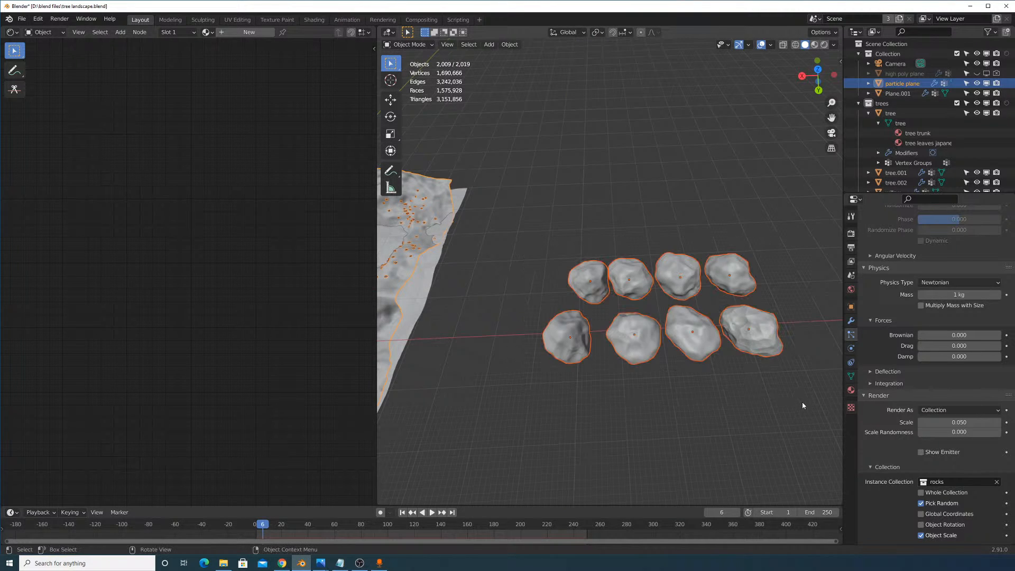
click(588, 341)
key(ctrl+a)
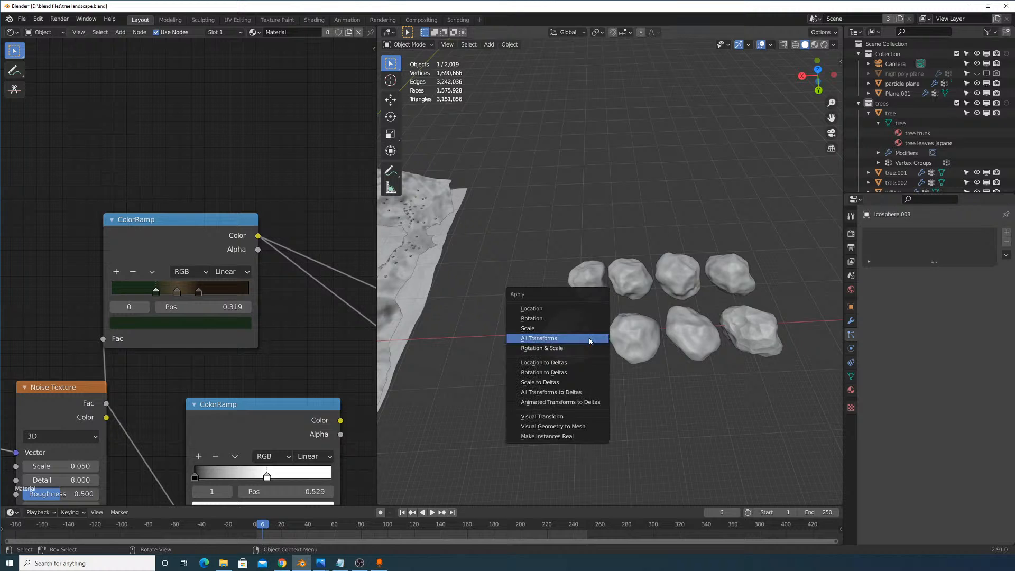
click(589, 340)
scroll(624, 341, down, 6)
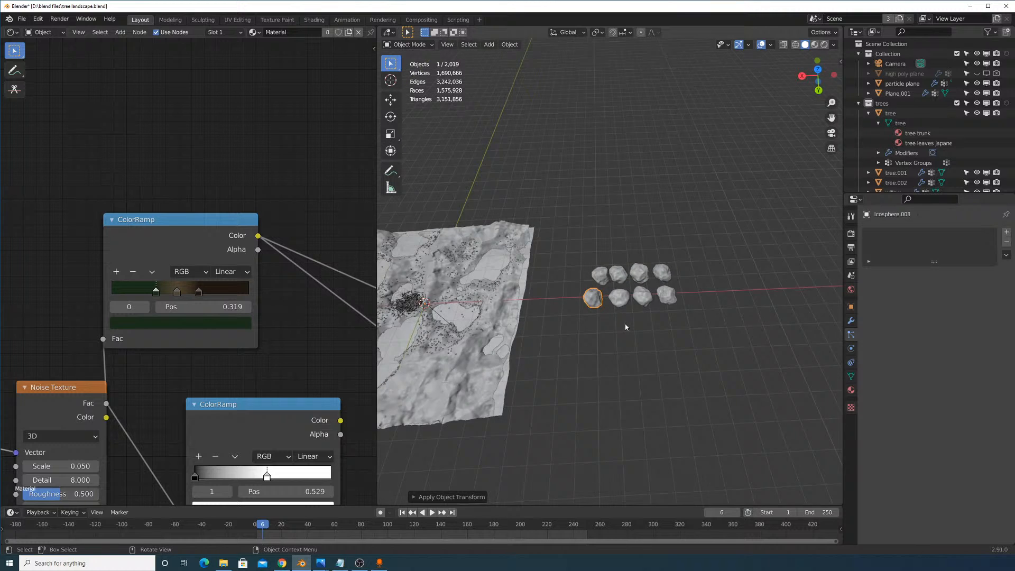
click(618, 292)
key(ctrl+a)
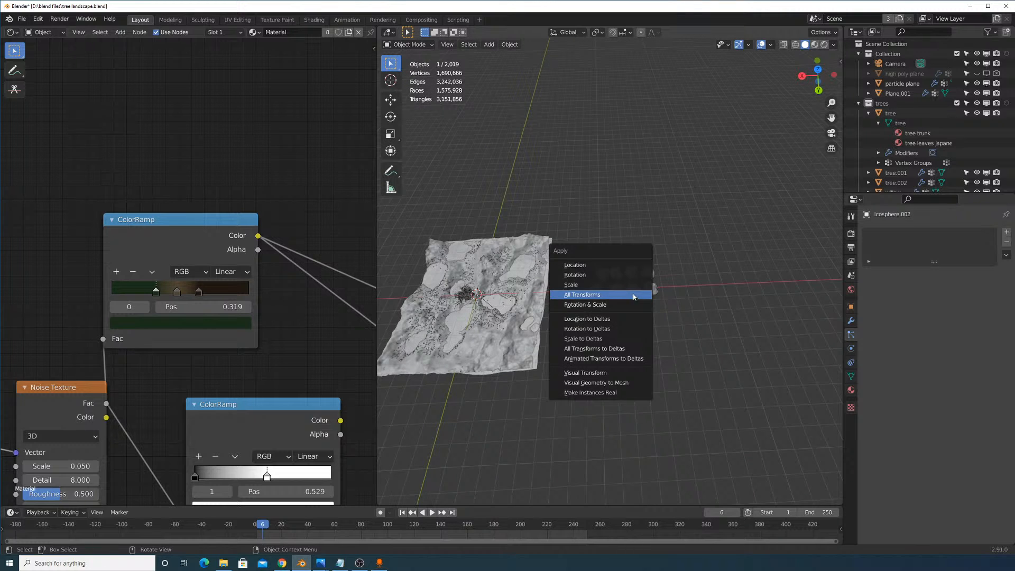
click(633, 295)
click(632, 289)
key(ctrl+a)
click(634, 295)
click(651, 289)
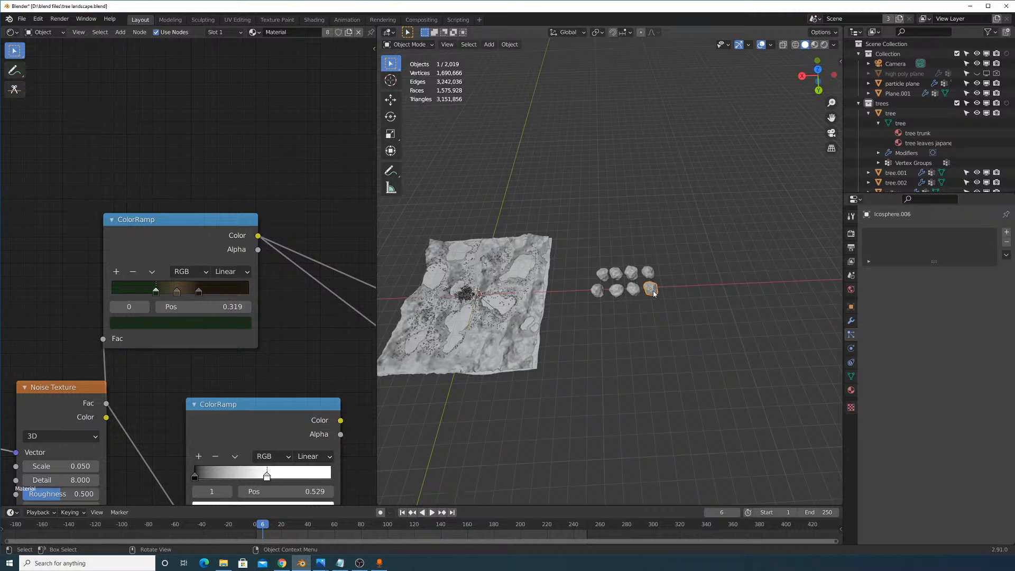
key(ctrl+a)
click(653, 294)
Apply all transforms to each of the four source rocks in the row farther from the viewer, one by one.
click(602, 274)
key(ctrl+a)
click(625, 276)
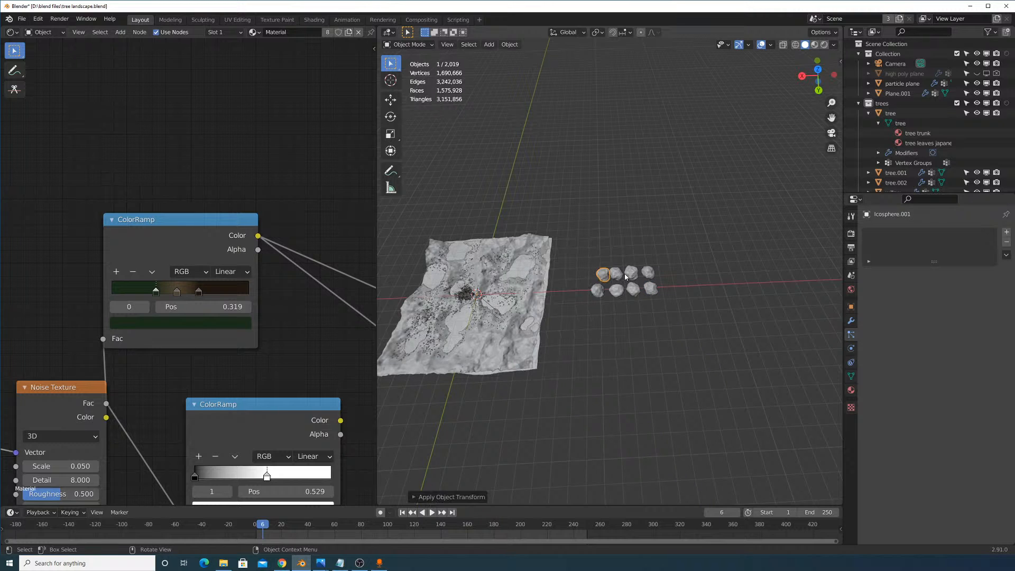
click(625, 276)
key(ctrl+a)
click(623, 277)
click(631, 272)
key(ctrl+a)
click(649, 277)
click(649, 273)
key(ctrl+a)
click(652, 278)
Move the source rock Icosphere.001 out of its row to the nearby edge of the landscape.
scroll(621, 281, up, 8)
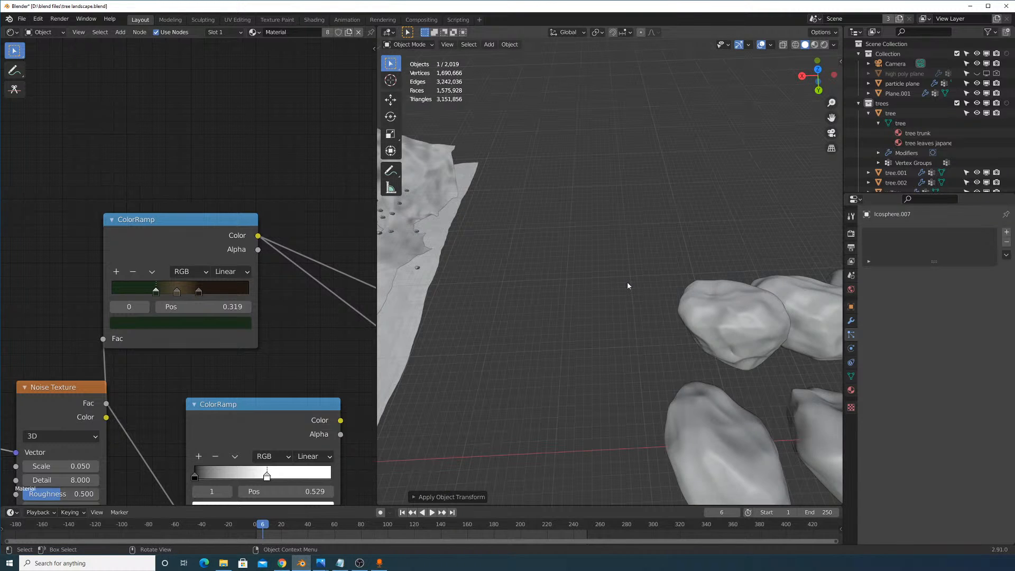
scroll(642, 289, down, 5)
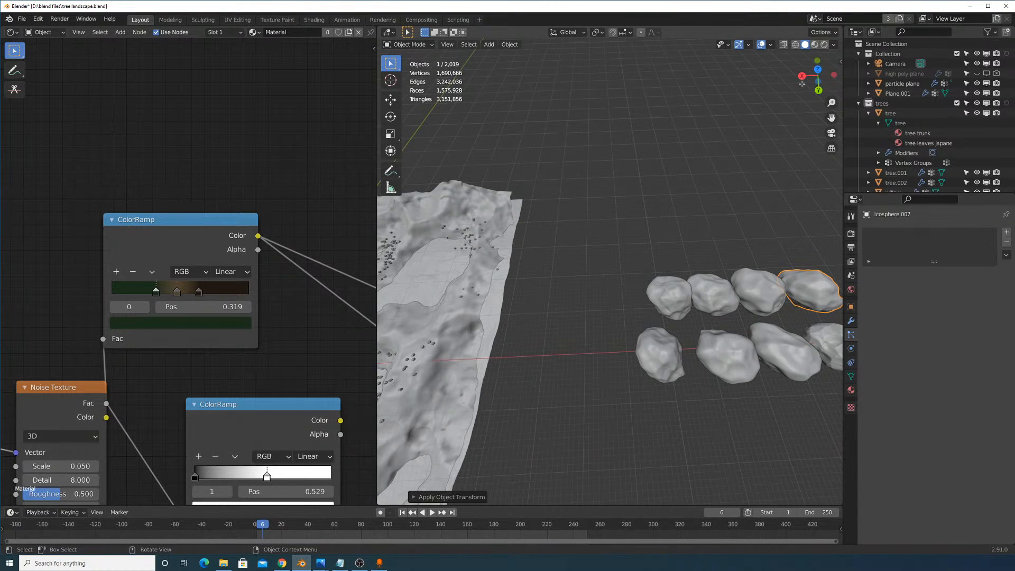
click(674, 292)
drag(674, 292, 482, 297)
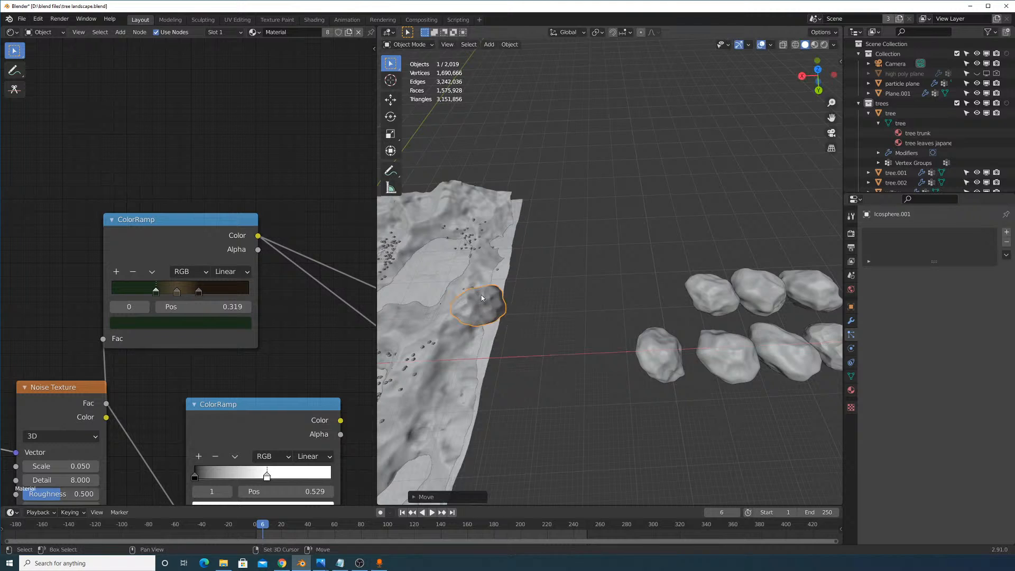
shift+middle_drag(482, 298, 720, 283)
scroll(720, 283, down, 4)
shift+middle_drag(840, 288, 714, 296)
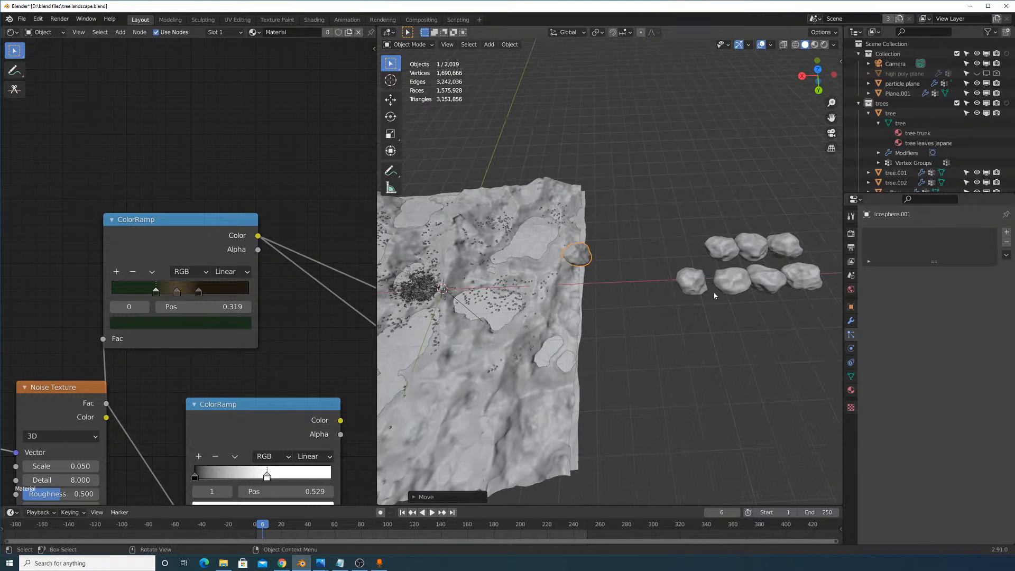
Move the source rock Icosphere.001 to the landscape's centre next to the source trees, adjusting its position along the Y axis.
key(g)
click(536, 292)
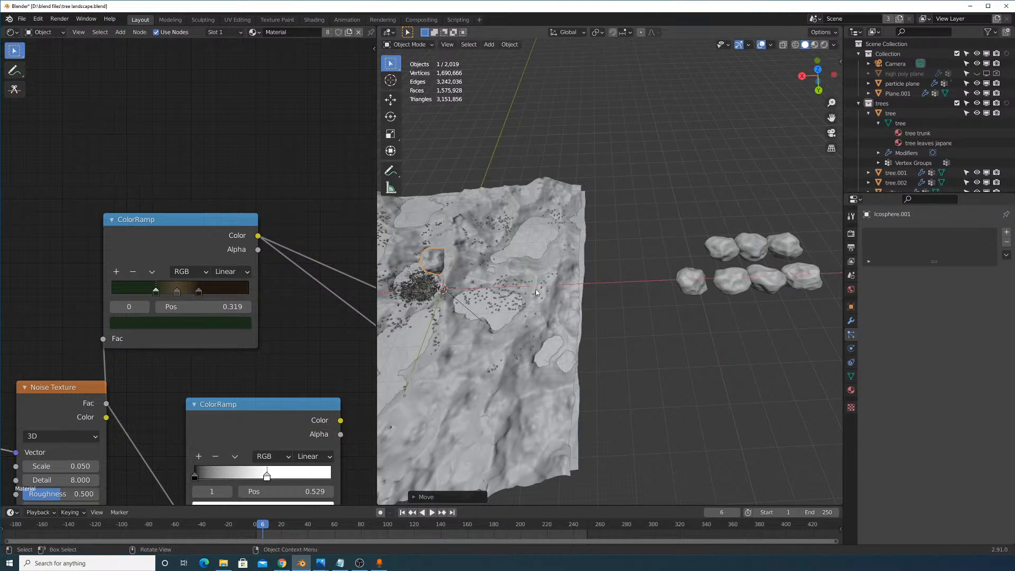
middle_drag(536, 292, 687, 307)
key(g)
key(y)
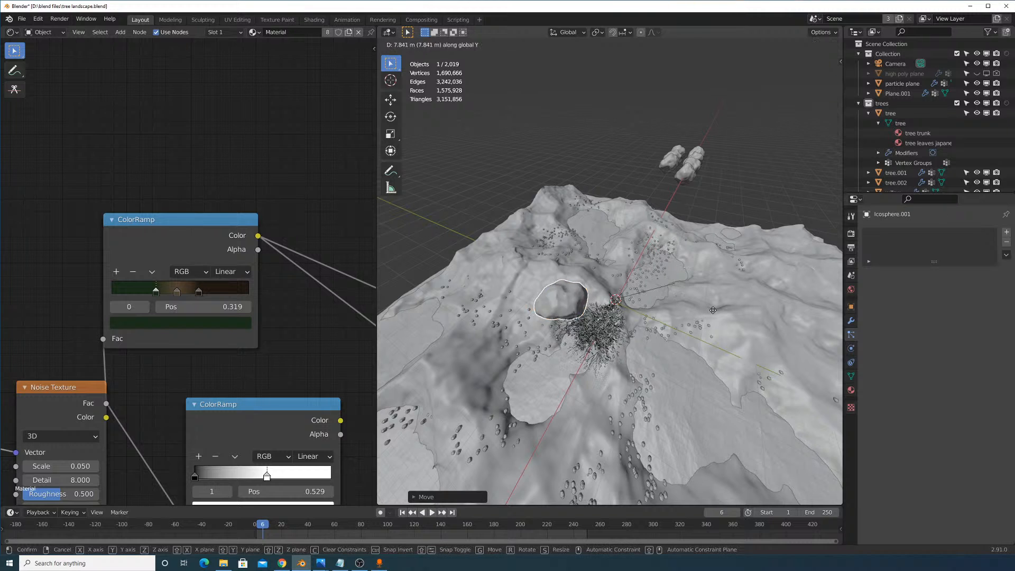
click(766, 325)
middle_drag(767, 325, 845, 280)
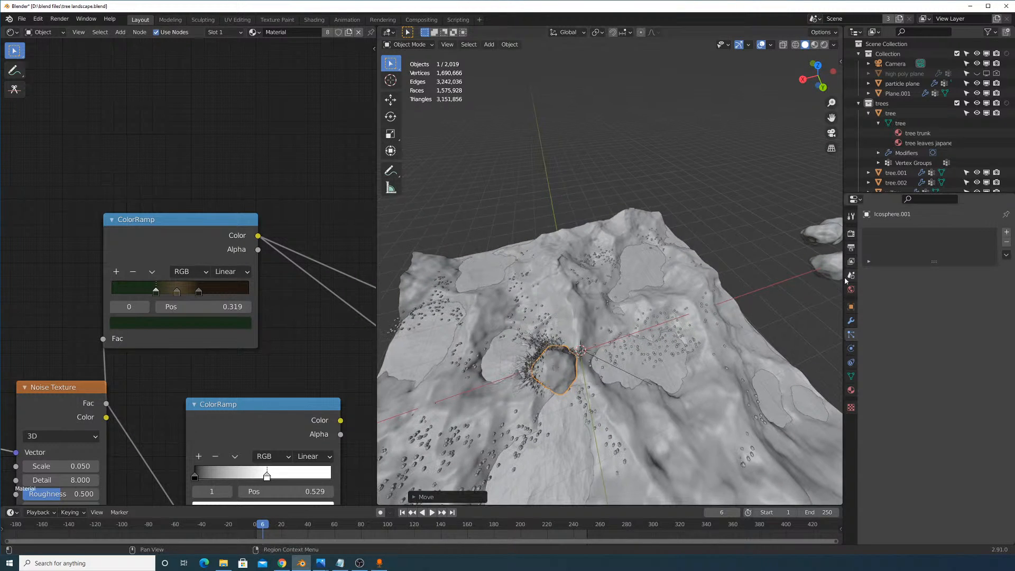
Select the particle plane and turn off the viewport display of its ParticleSettings rock system.
click(685, 308)
click(692, 298)
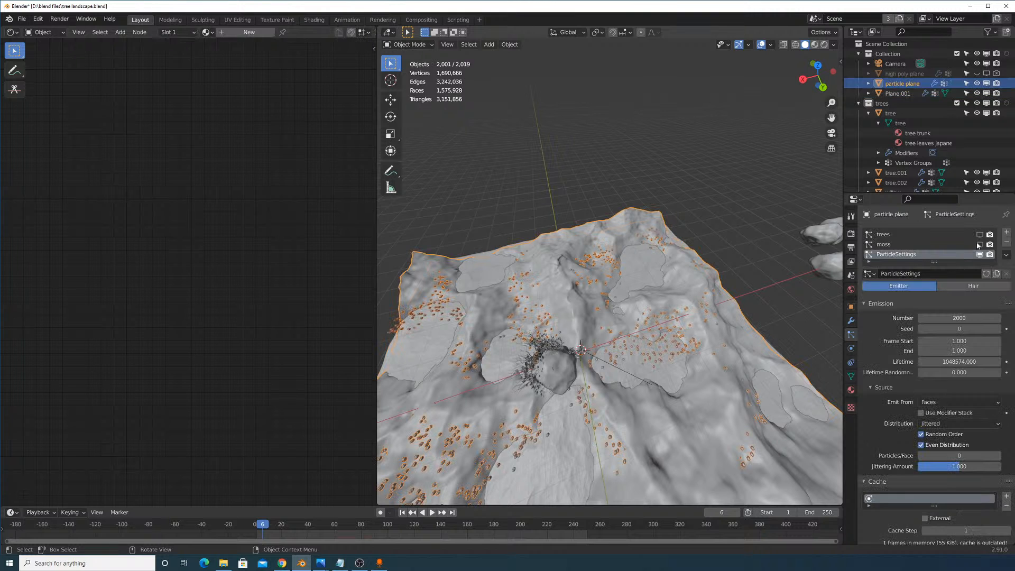
middle_drag(692, 298, 645, 294)
scroll(645, 293, up, 4)
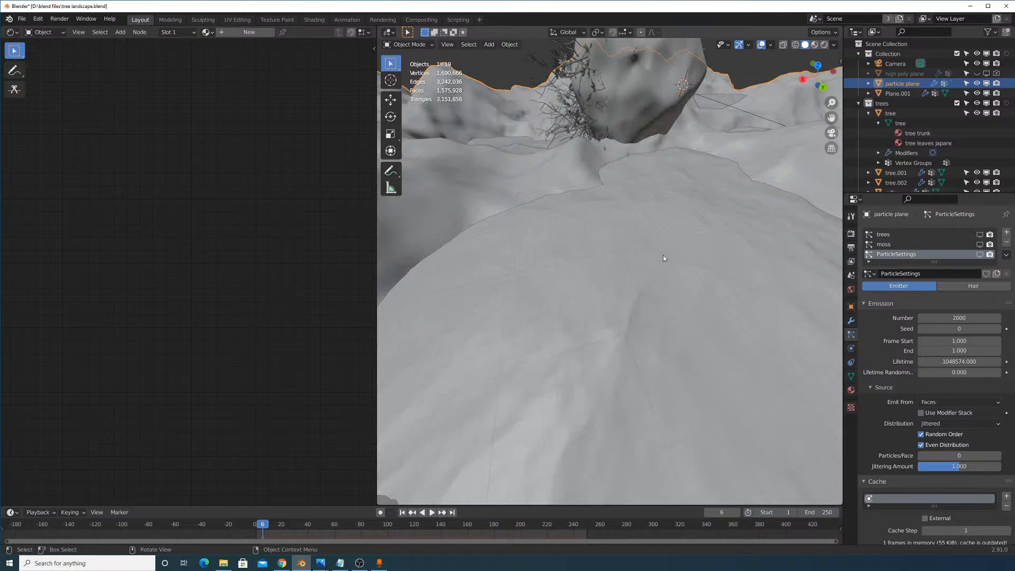
middle_drag(663, 255, 655, 264)
Slide the source rock Icosphere.001 along the X axis beside the cluster of source trees.
click(617, 222)
middle_drag(697, 248, 680, 252)
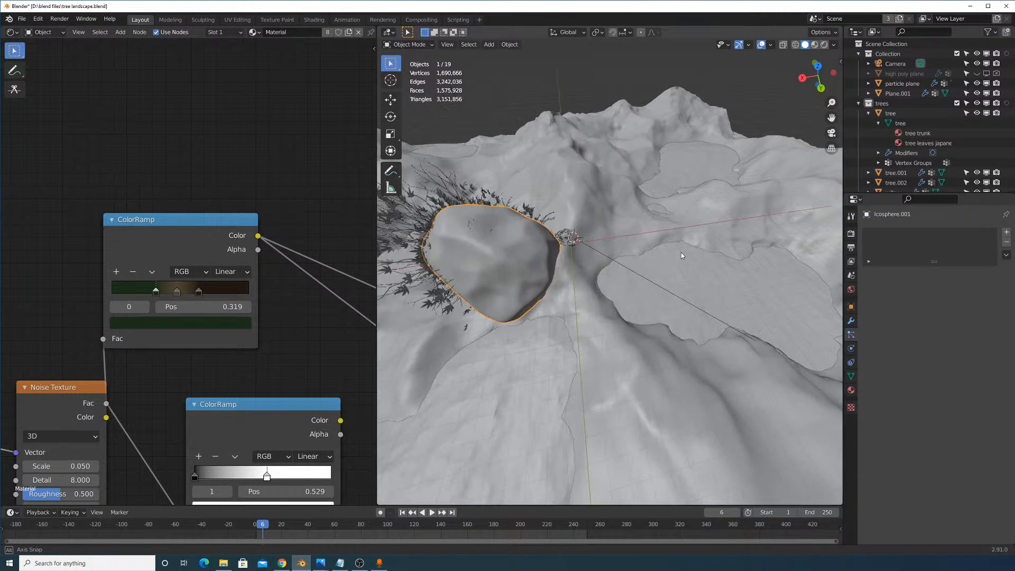
key(g)
key(x)
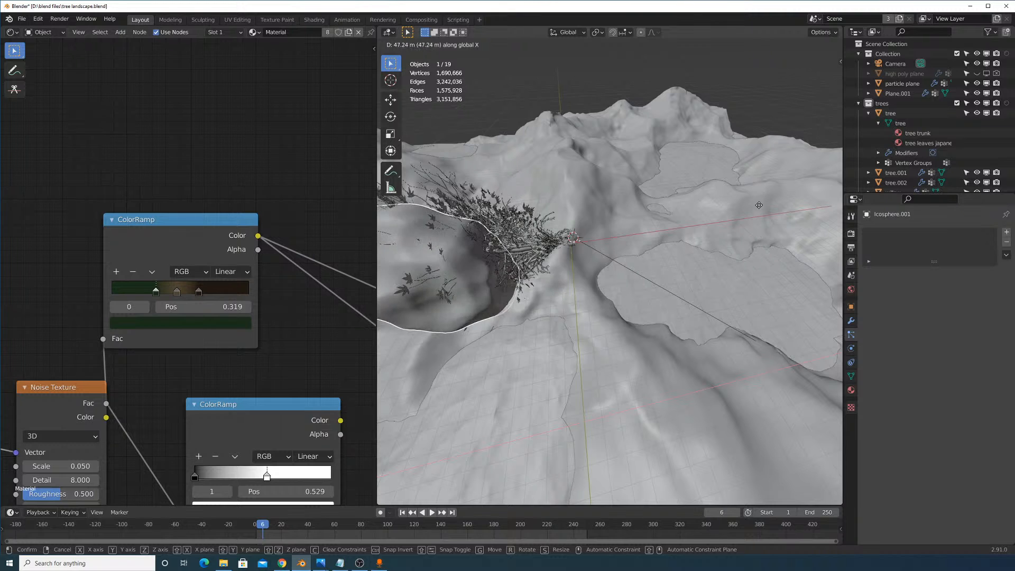
click(741, 268)
Try scaling all eight source rocks down together and compare the rock at the landscape's centre with the trees.
scroll(741, 268, down, 6)
middle_drag(741, 269, 704, 298)
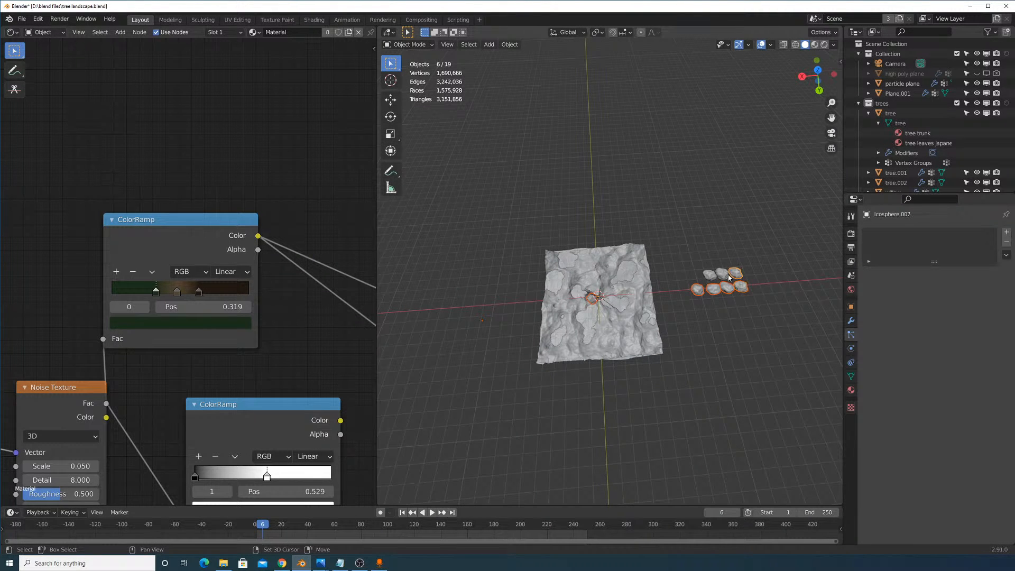
key(s)
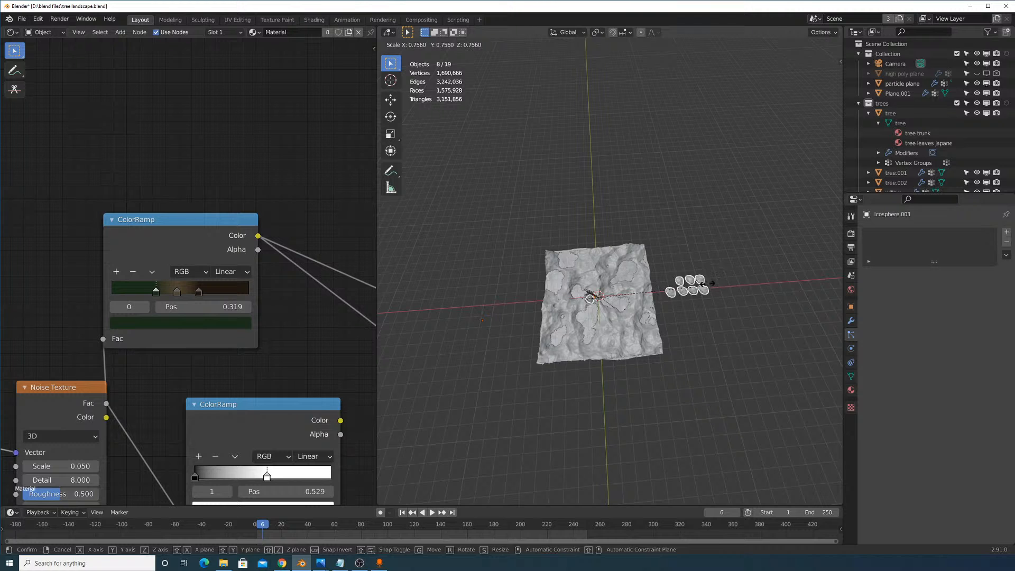
click(648, 296)
scroll(648, 296, up, 9)
middle_drag(630, 307, 655, 280)
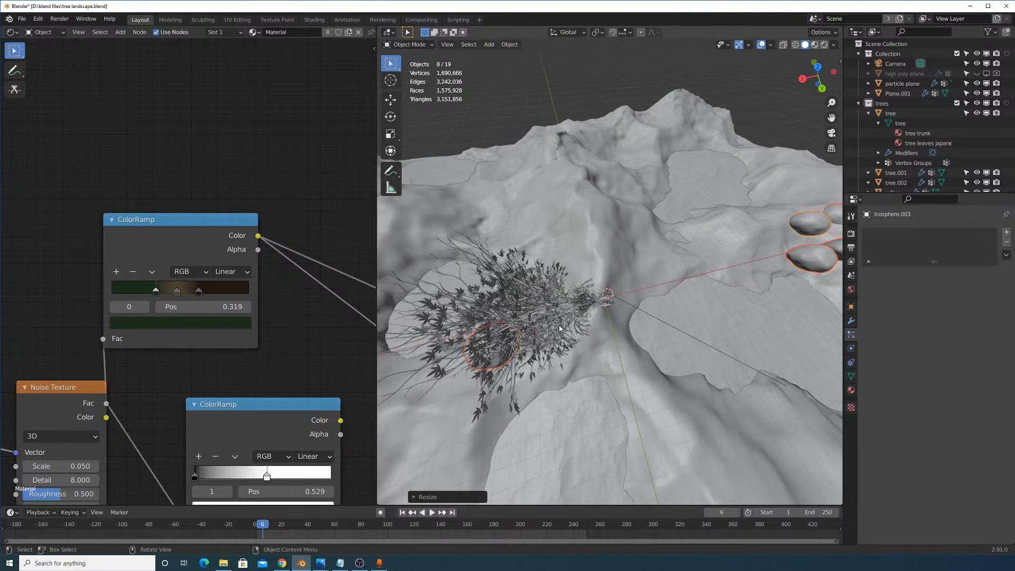
Select the scaled-down rock Icosphere.001 from among the overlapping source trees at the landscape's centre.
click(496, 340)
click(486, 352)
click(488, 357)
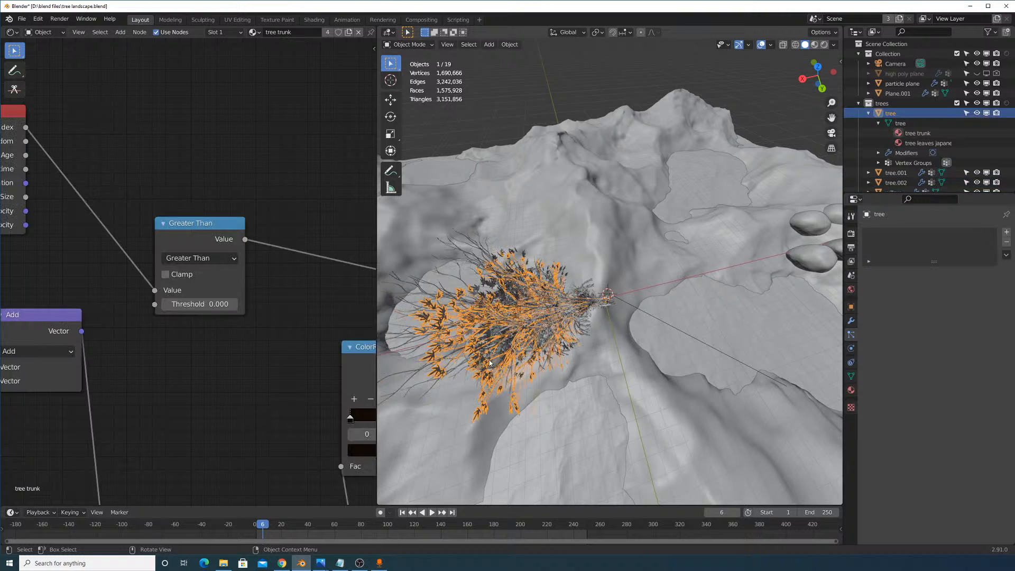
click(491, 362)
click(493, 363)
click(493, 364)
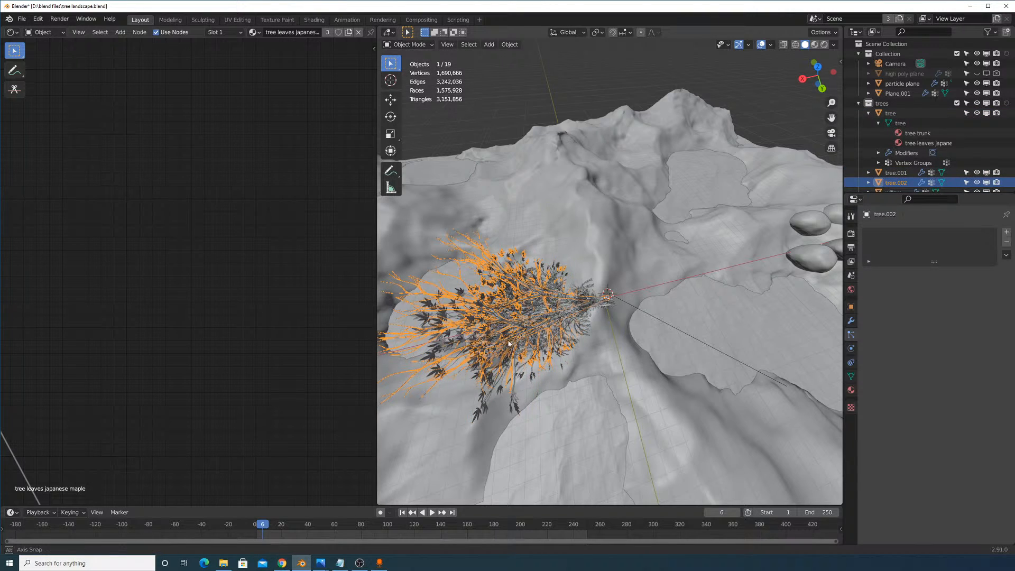
middle_drag(508, 344, 534, 334)
click(629, 248)
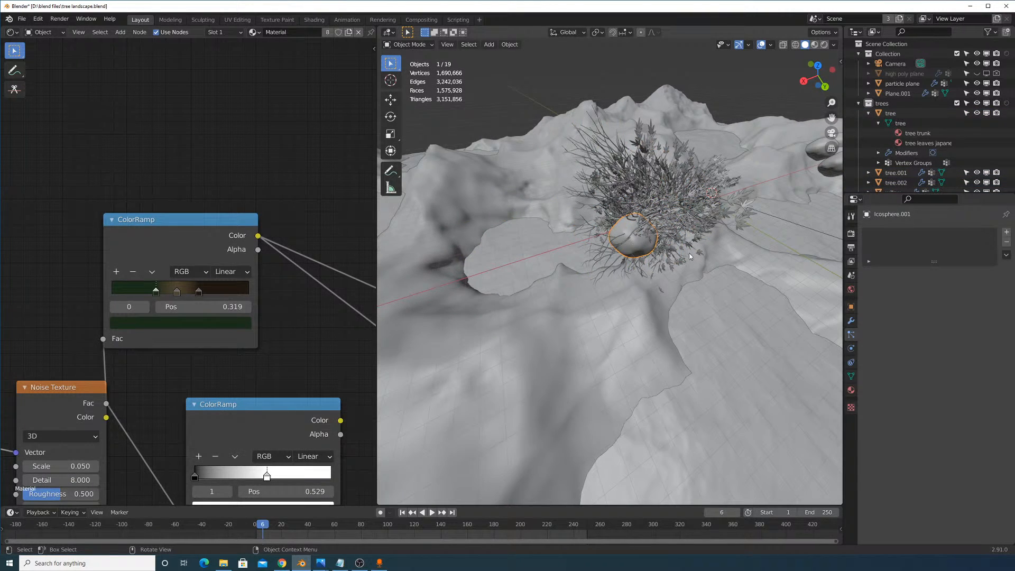
middle_drag(689, 253, 674, 262)
Undo the recent selection changes and the joint scaling of the eight source rocks.
ctrl+click(674, 263)
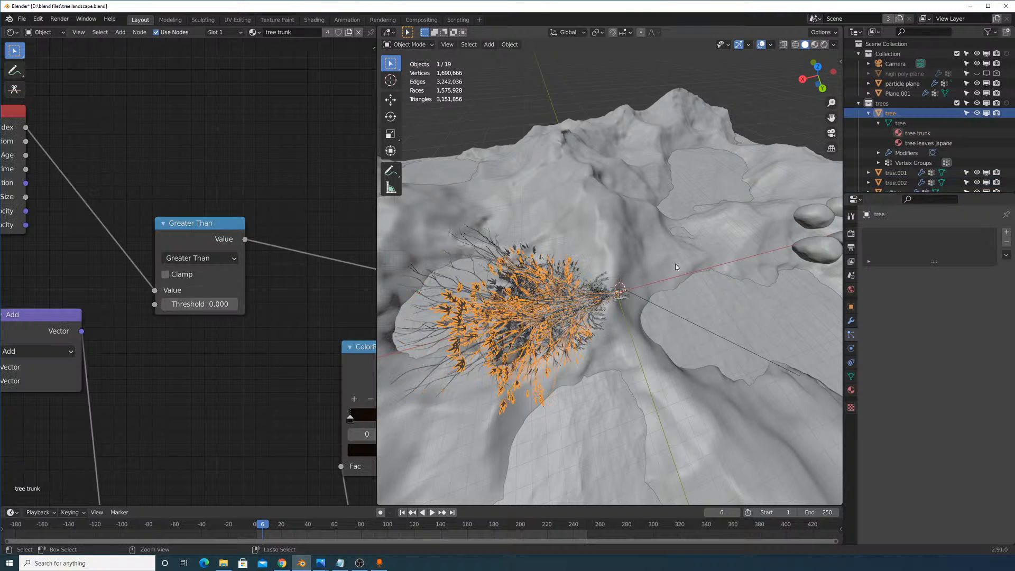
ctrl+click(674, 263)
ctrl+click(674, 263)
ctrl+click(675, 263)
ctrl+click(675, 263)
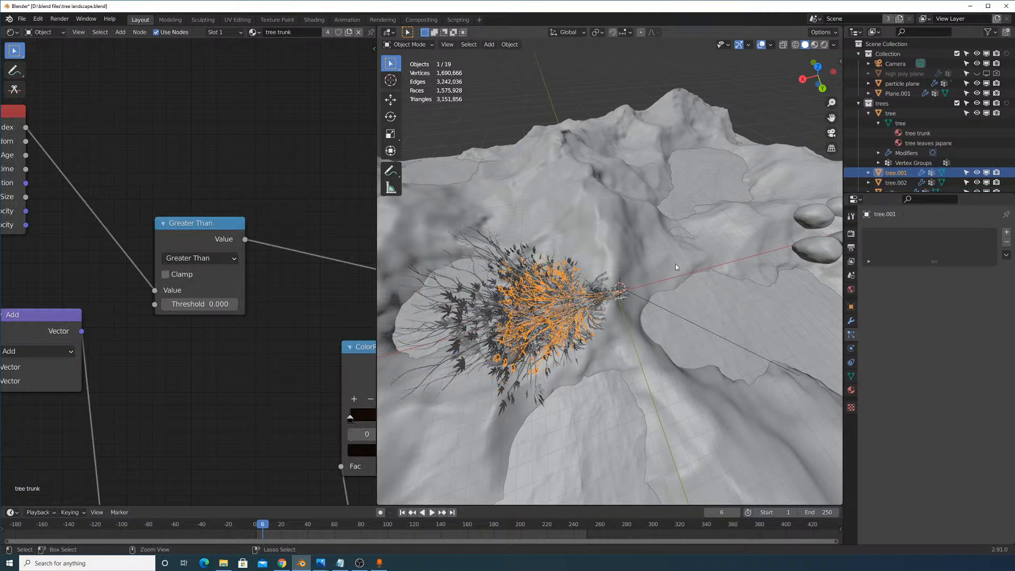
ctrl+click(675, 263)
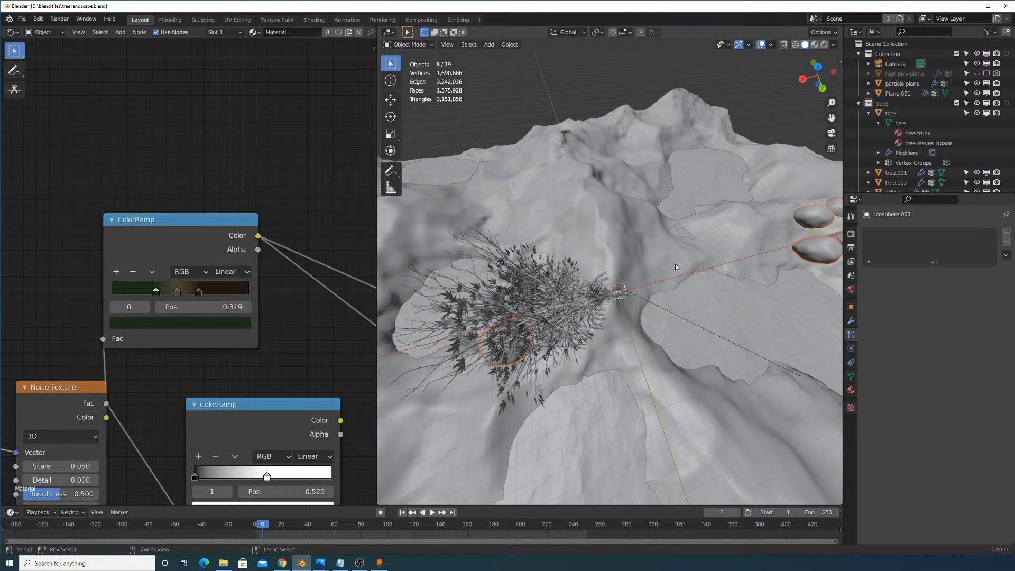
scroll(675, 263, down, 6)
scroll(674, 287, up, 3)
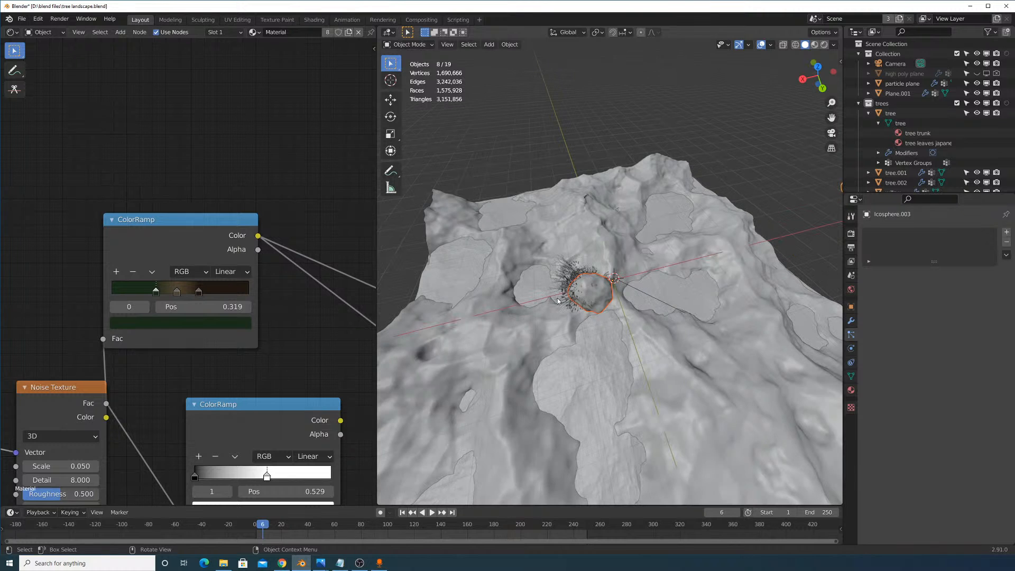
Move the rock Icosphere.001 along the X axis in two passes until it sits on the world origin.
key(KP_Decimal)
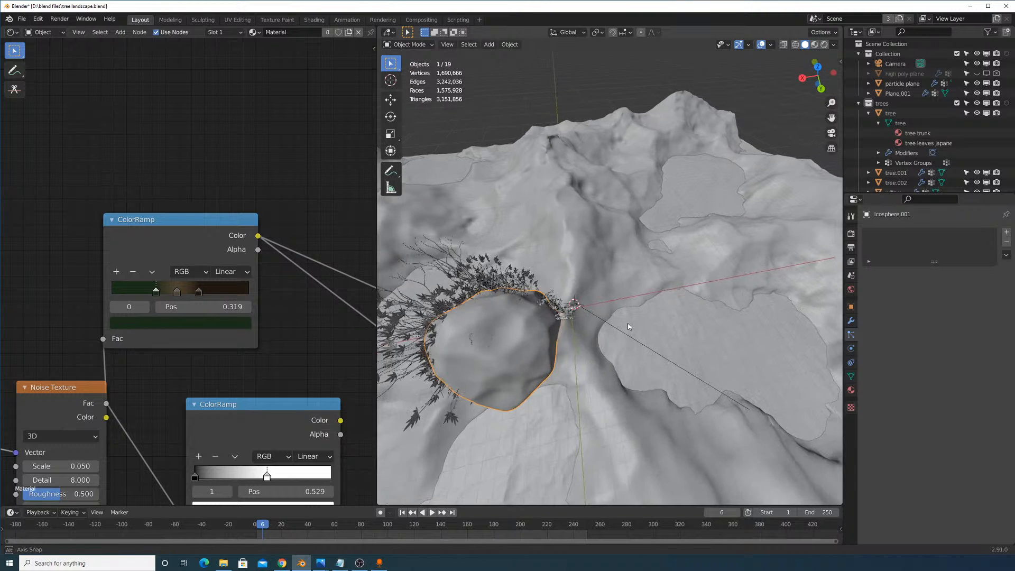
key(g)
key(x)
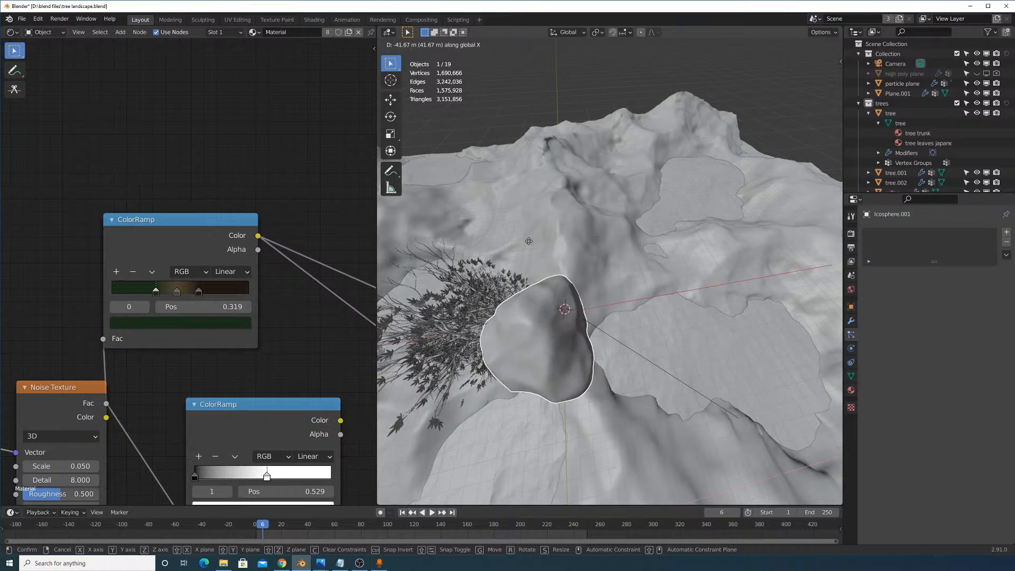
click(672, 268)
middle_drag(673, 267, 740, 301)
key(g)
key(x)
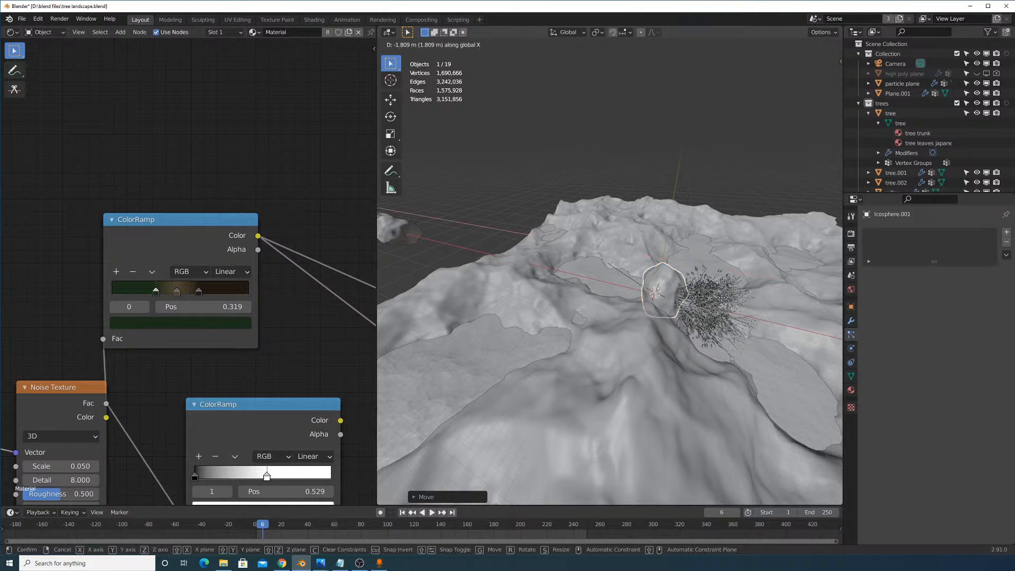
click(546, 245)
Move the source rock Icosphere.008 along the X axis onto the origin, overlapping Icosphere.001.
middle_drag(545, 245, 551, 266)
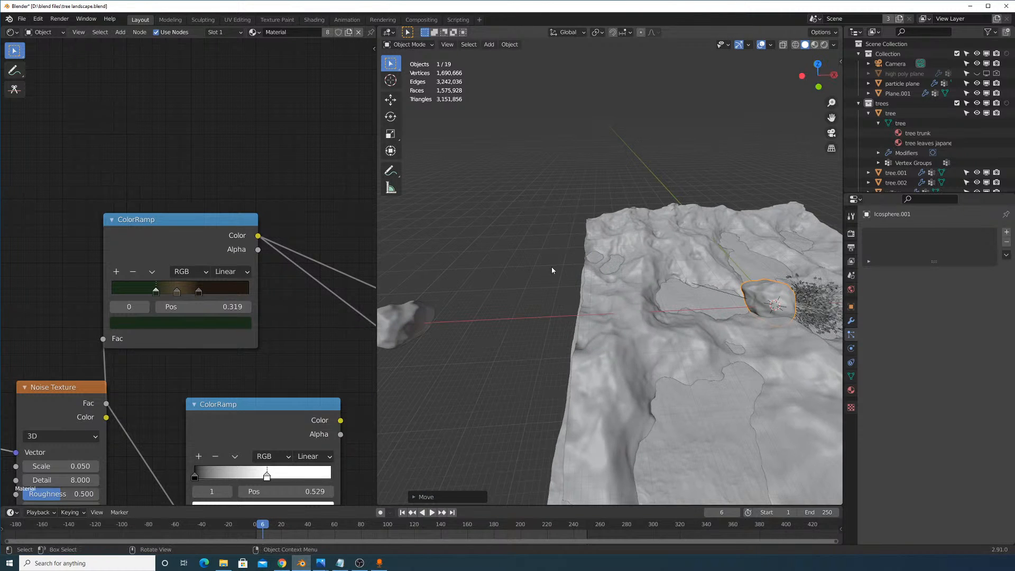
click(395, 324)
key(g)
key(x)
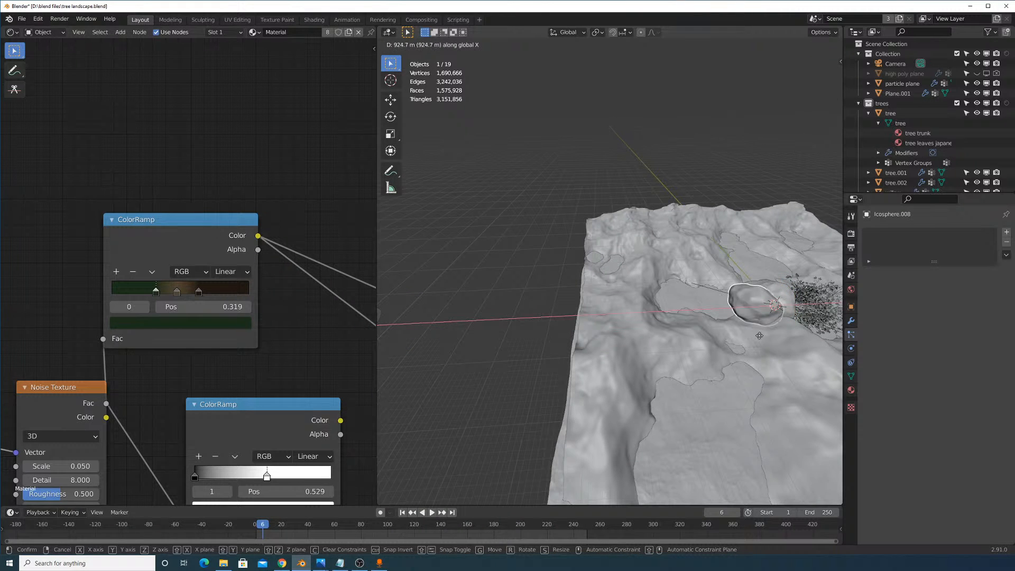
click(766, 334)
Move the source rock Icosphere.002 along the X axis onto the world origin with the other gathered rocks.
key(KP_Decimal)
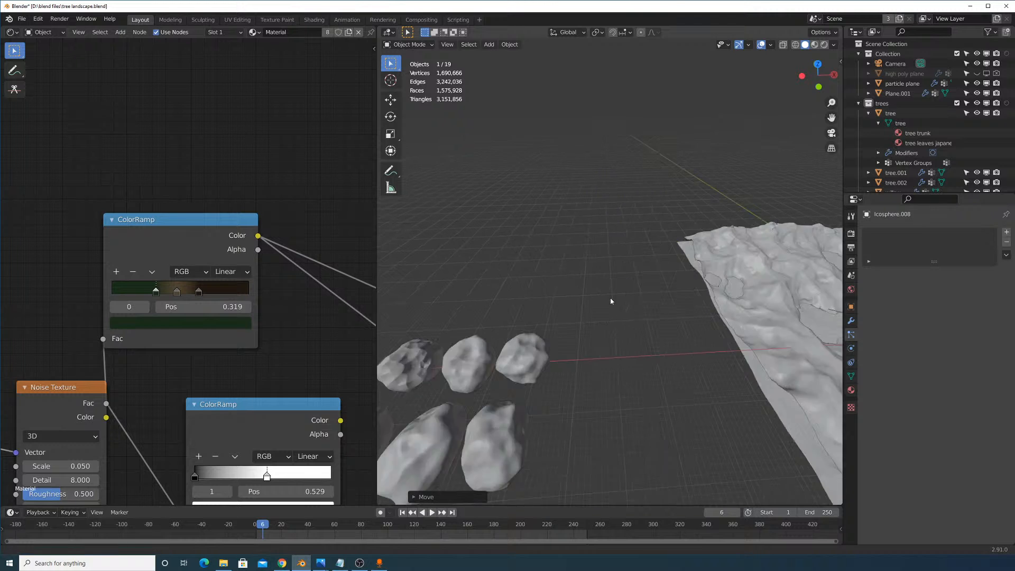
click(635, 351)
key(g)
key(x)
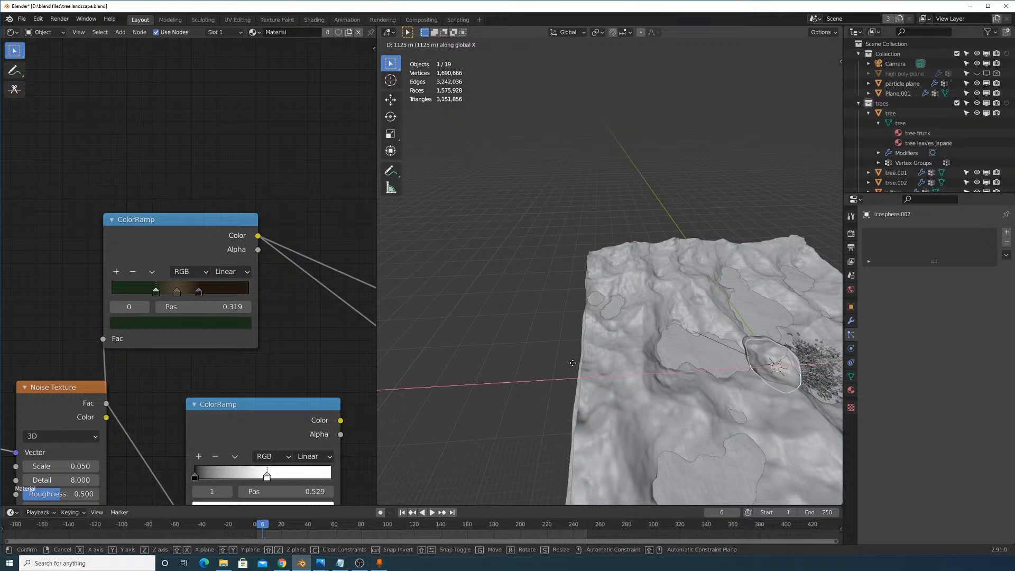
click(537, 366)
Move the source rock Icosphere.004 over the landscape, then along the X axis to the gathered rocks at the origin.
shift+middle_drag(460, 361, 529, 296)
click(428, 302)
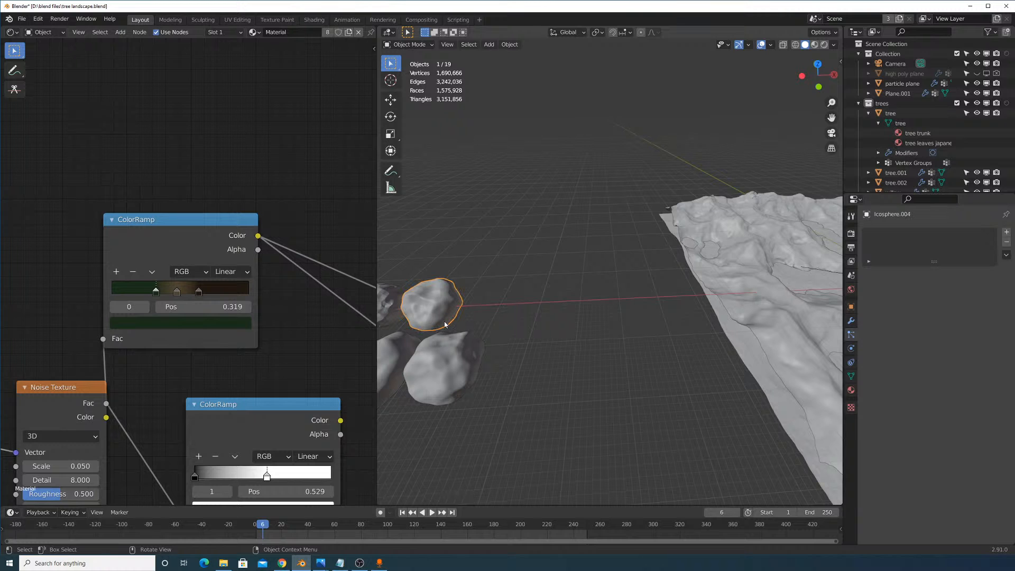
key(g)
click(516, 317)
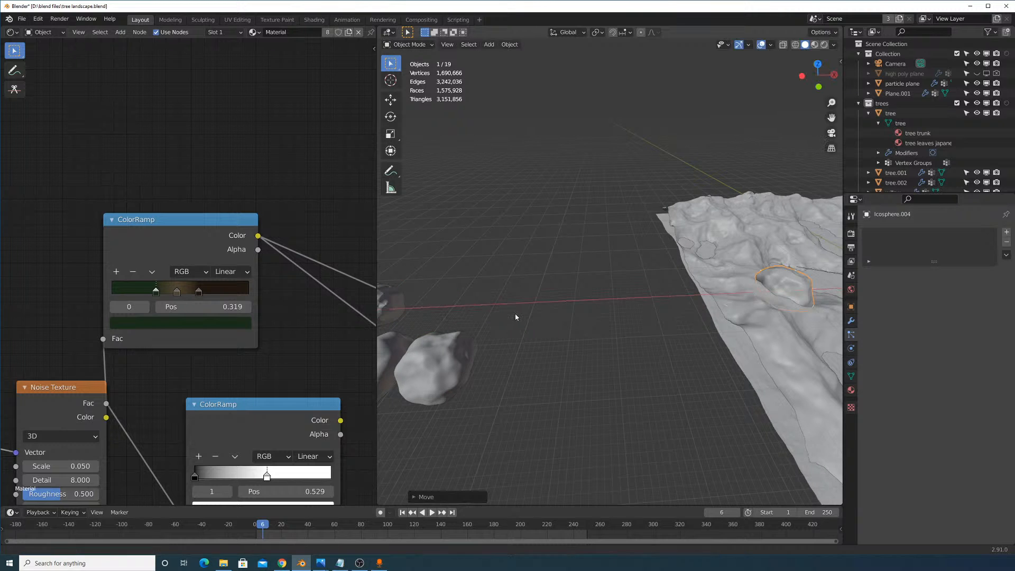
middle_drag(517, 317, 427, 344)
key(g)
key(x)
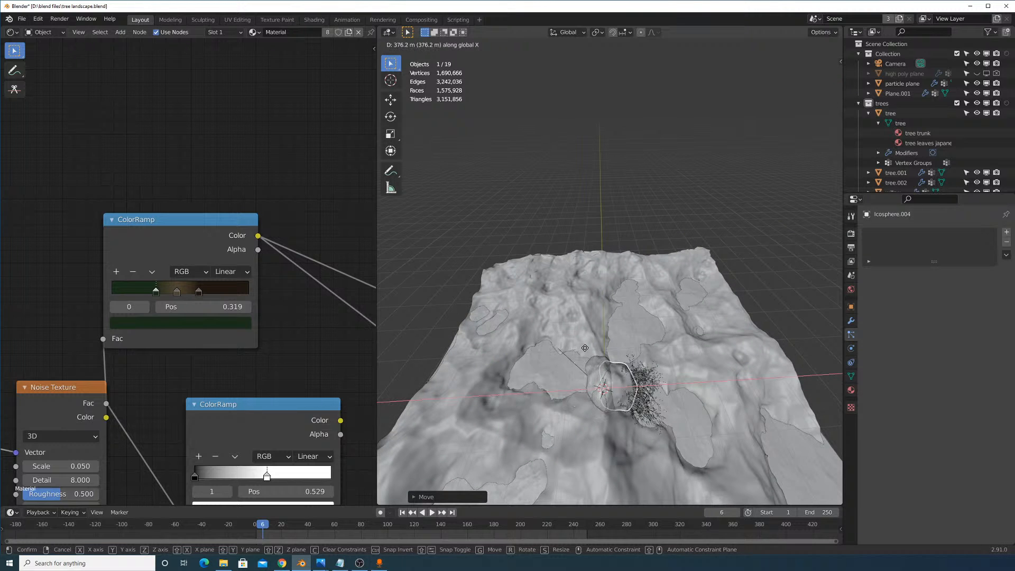
right_click(568, 352)
Move the source rock Icosphere.003 along the Y axis and then the X axis onto the world origin.
middle_drag(568, 352, 644, 324)
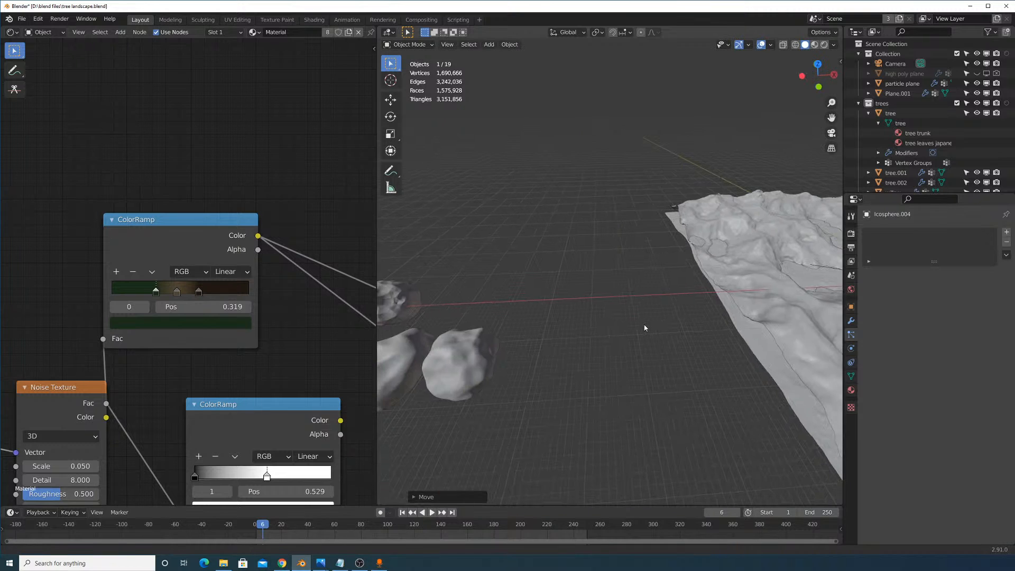
click(487, 370)
scroll(534, 397, down, 5)
key(g)
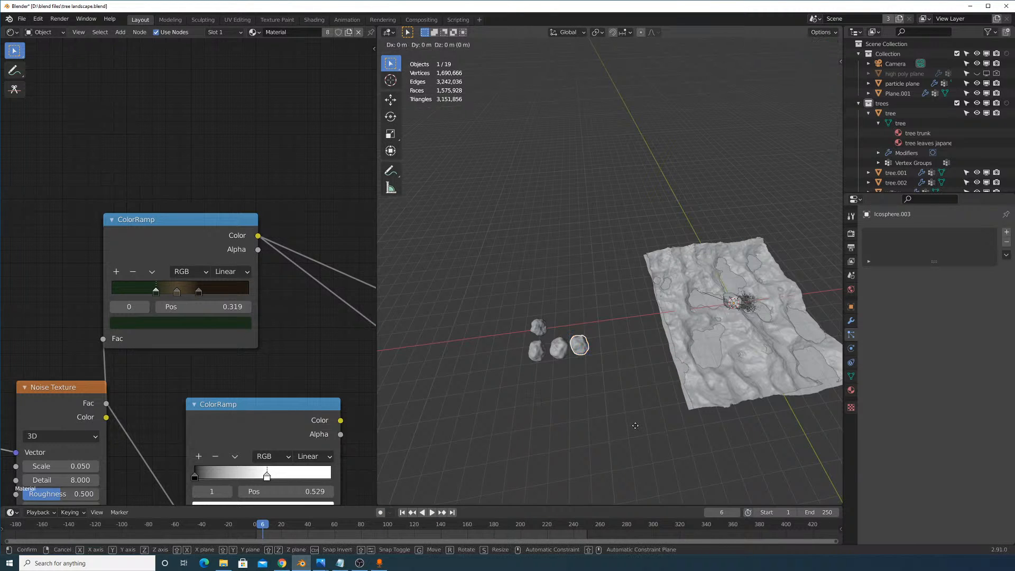
key(y)
click(634, 405)
key(g)
key(x)
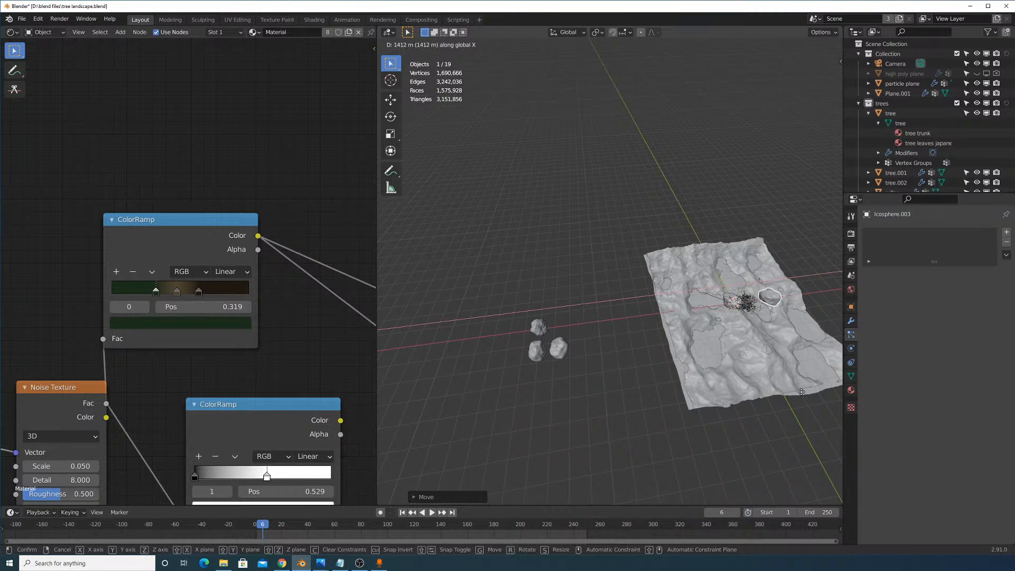
click(769, 400)
Move the source rock Icosphere.005 along the X axis and then the Y axis onto the world origin.
middle_drag(769, 367, 562, 354)
click(433, 339)
key(g)
key(x)
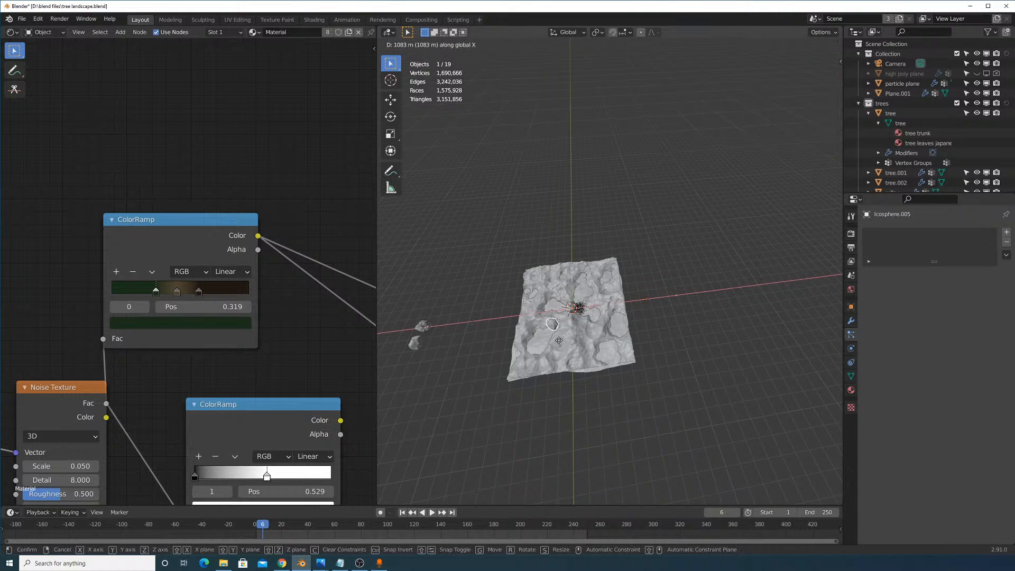
click(561, 341)
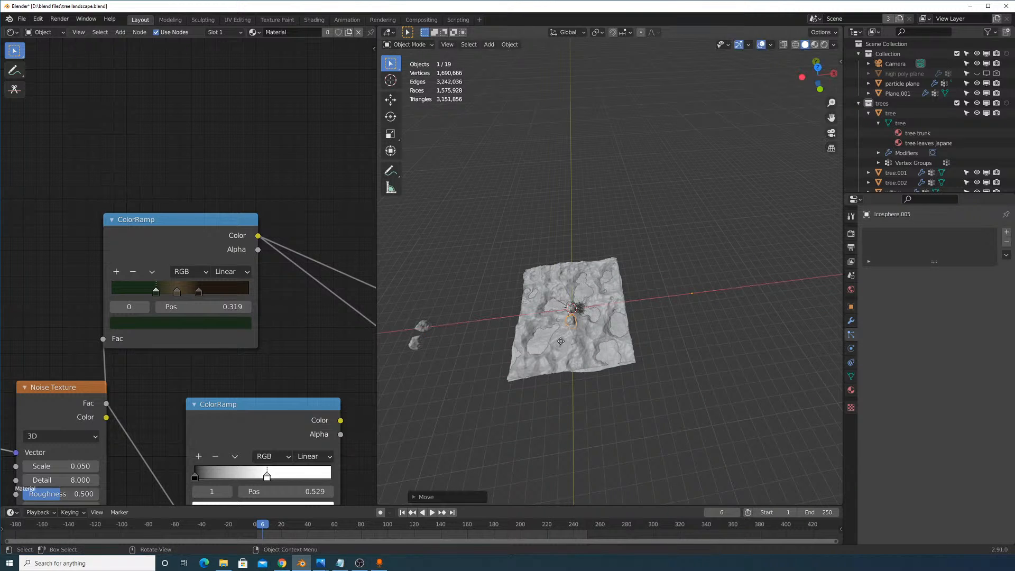
key(g)
key(y)
click(562, 328)
Move the source rock Icosphere.007 along X and then Y to join the rocks gathered at the origin.
click(426, 346)
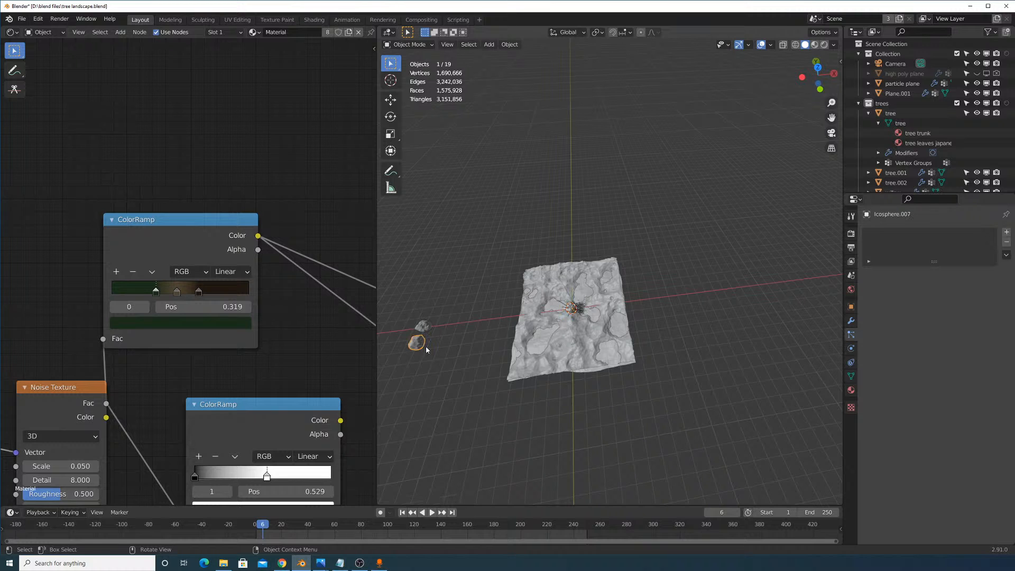
key(g)
key(x)
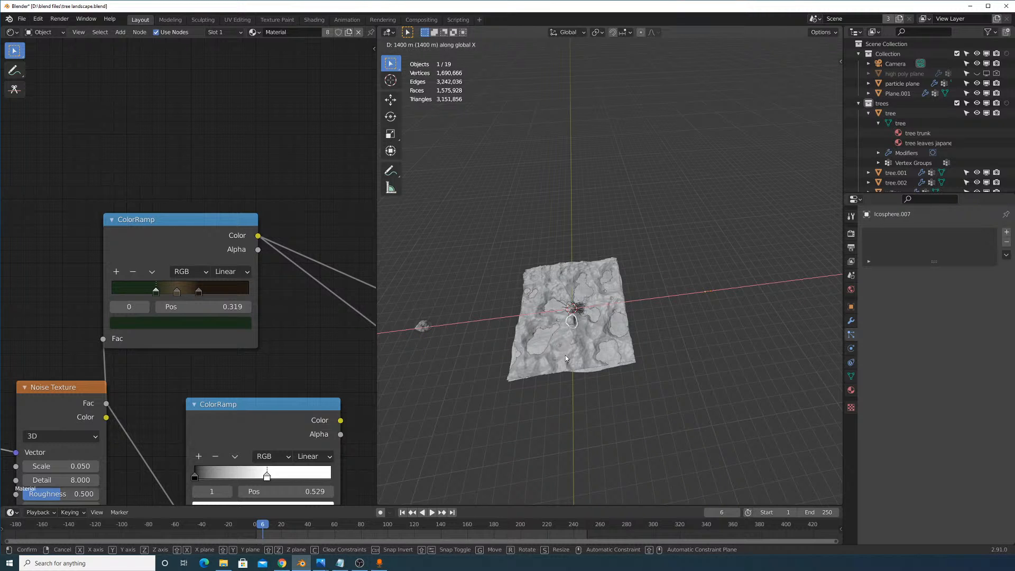
click(565, 358)
key(g)
key(y)
click(566, 341)
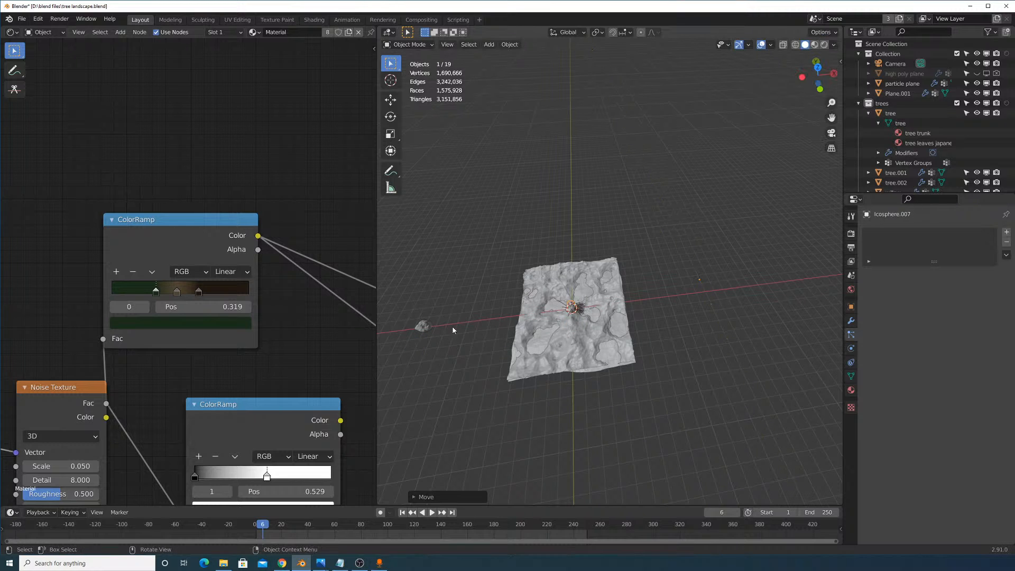
Move the source rock Icosphere.006 along the X axis to the rocks gathered at the world origin.
click(423, 326)
key(g)
key(x)
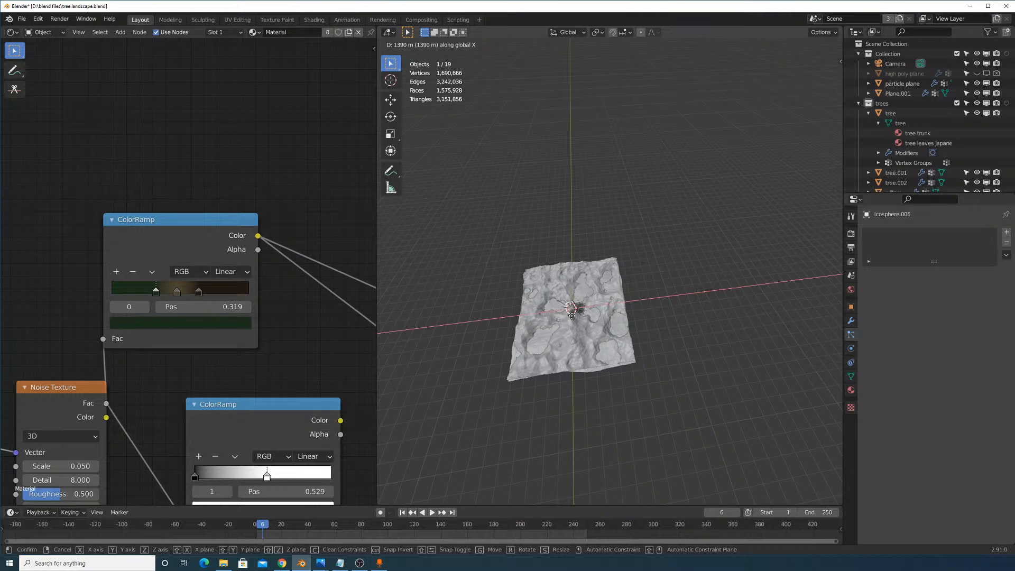
click(572, 315)
scroll(577, 309, up, 8)
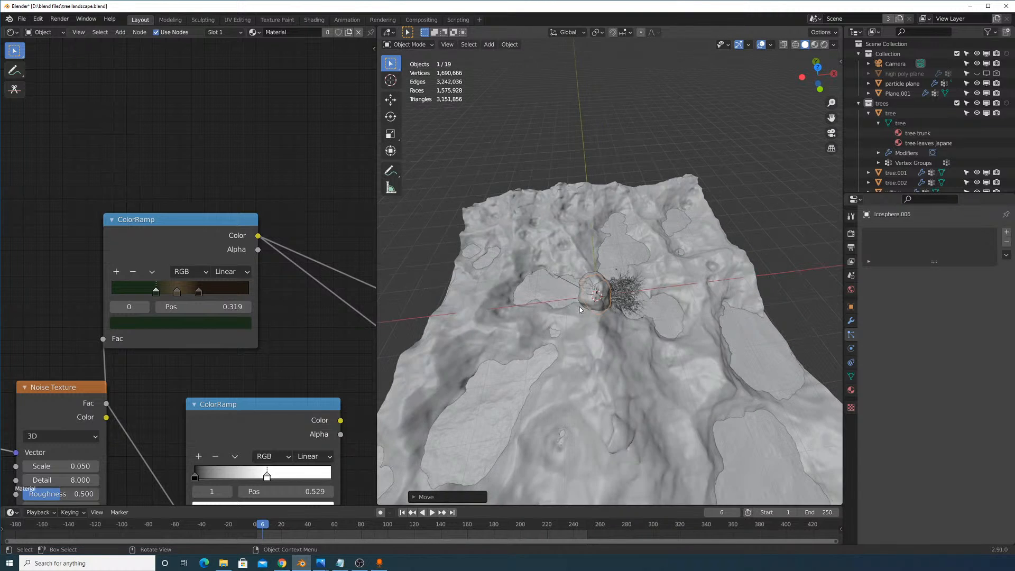
scroll(579, 307, up, 6)
scroll(587, 312, down, 5)
Try to fine-tune the position of Icosphere.006 along the X axis among the gathered rocks.
key(g)
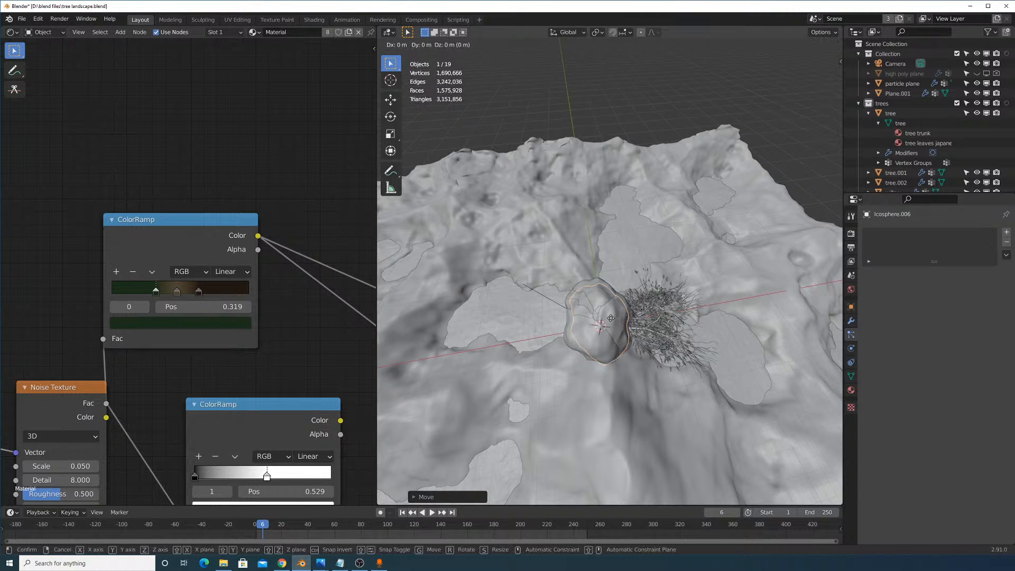
key(x)
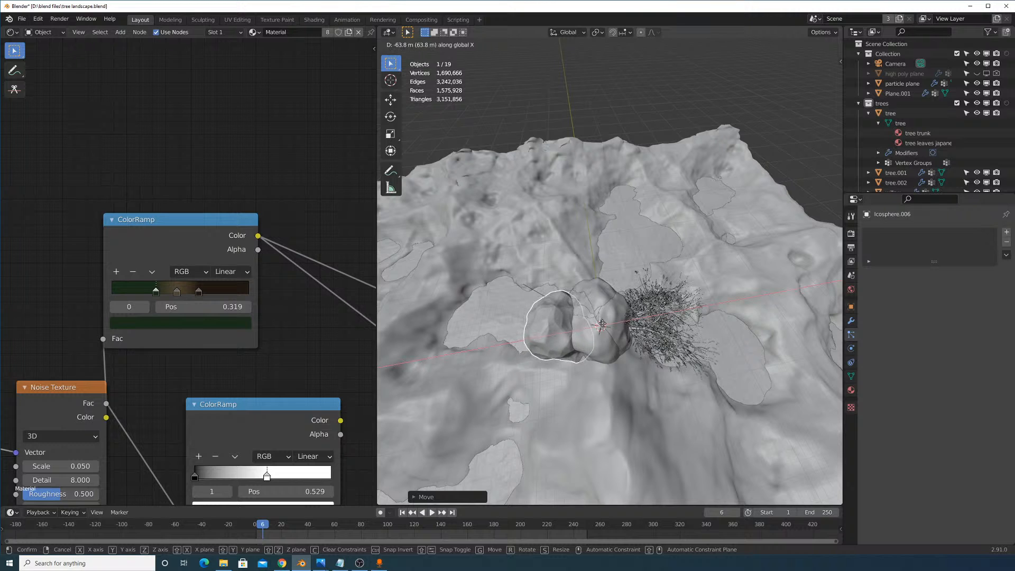
click(619, 321)
middle_drag(622, 321, 616, 323)
key(g)
key(x)
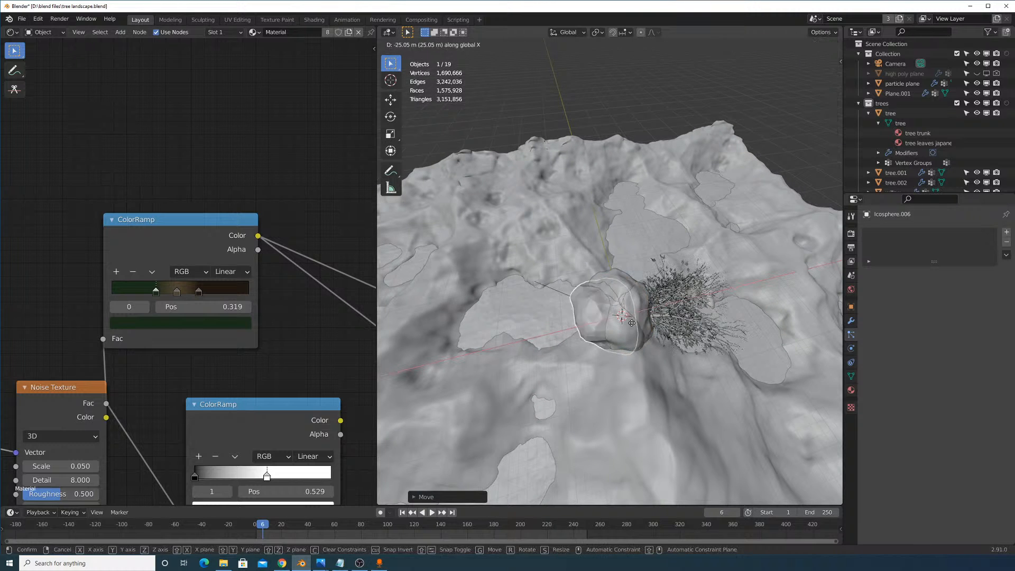
right_click(560, 340)
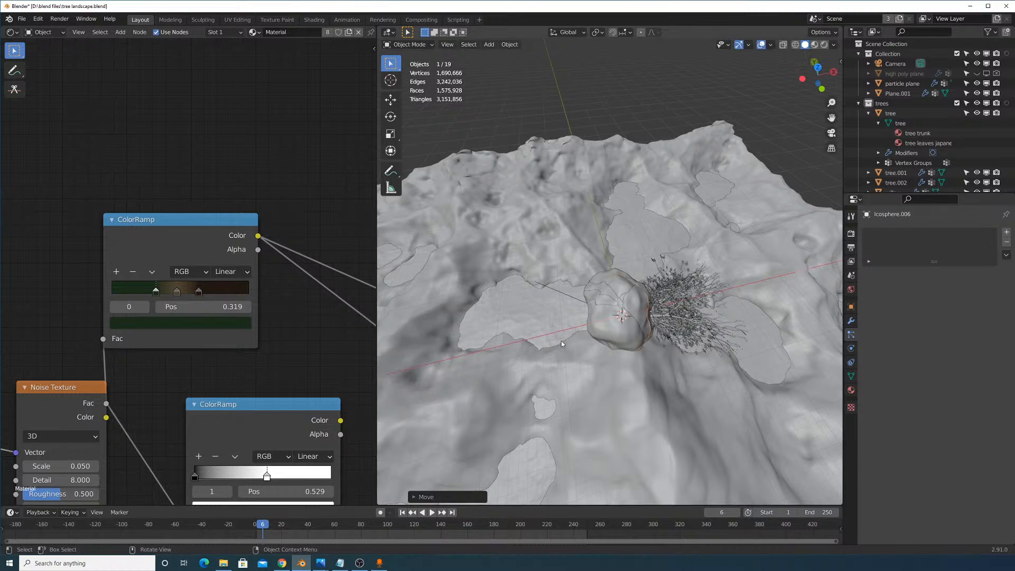
Undo the moves that gathered the source rocks at the world origin.
scroll(627, 298, down, 5)
key(ctrl+z)
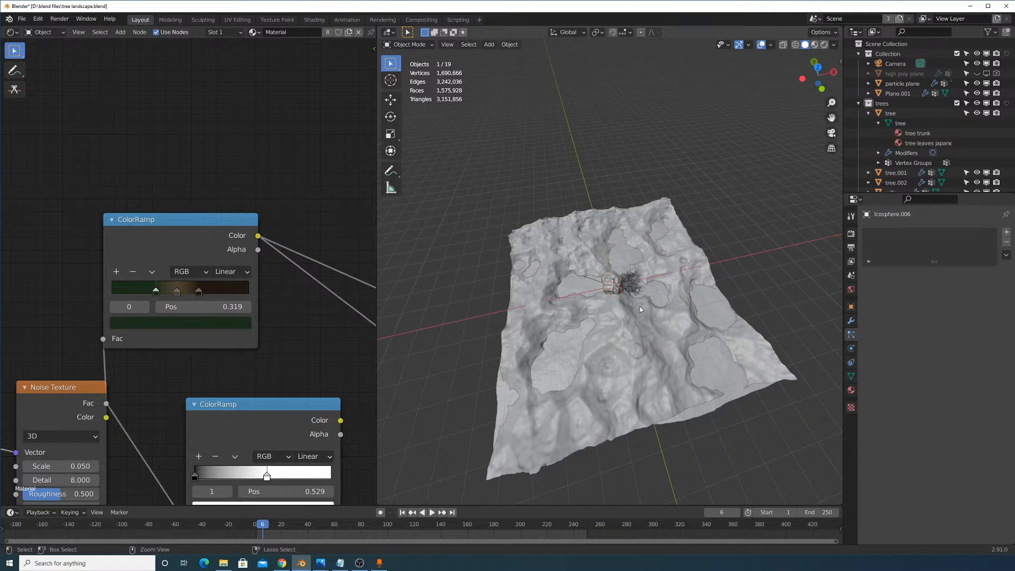
key(ctrl+z)
key(ctrl+z)
key(ctrl+z)
key(ctrl+z)
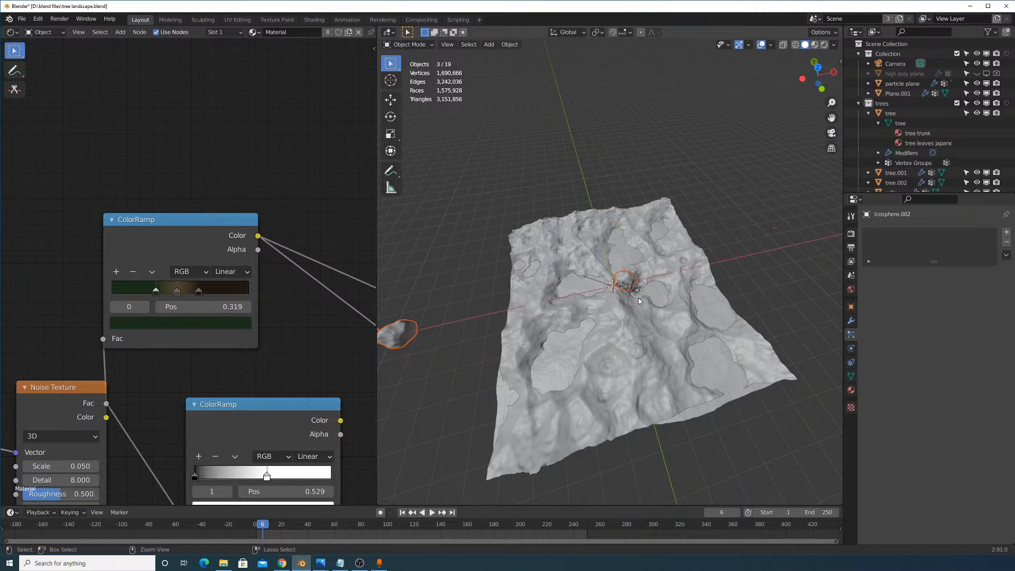
Add a Smooth modifier with Repeat 50 to the source rocks, starting with Icosphere.006.
scroll(637, 293, down, 6)
middle_drag(590, 279, 621, 282)
shift+middle_drag(485, 307, 544, 286)
scroll(527, 251, up, 6)
scroll(544, 286, up, 6)
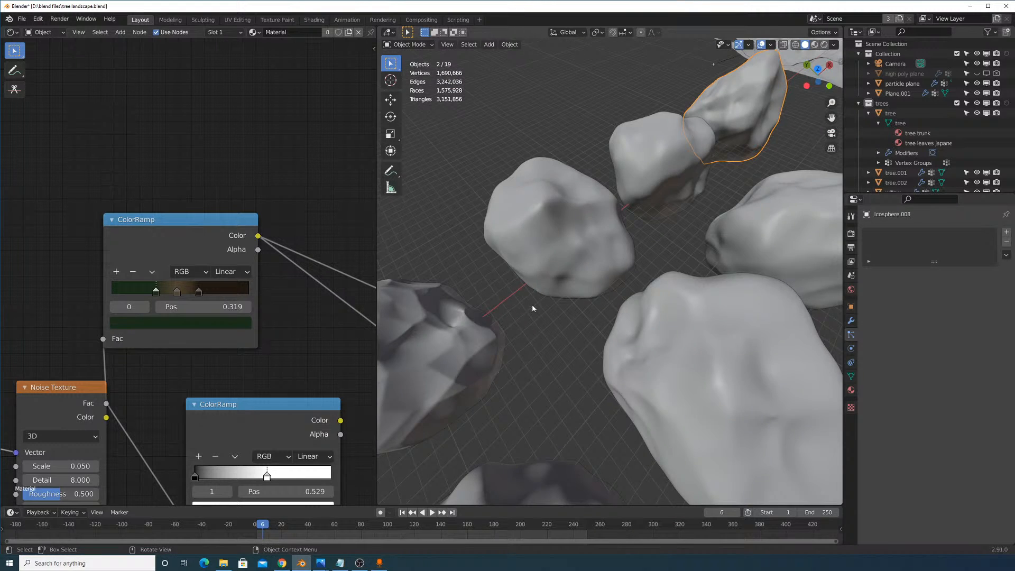
scroll(532, 304, down, 6)
click(550, 294)
click(850, 321)
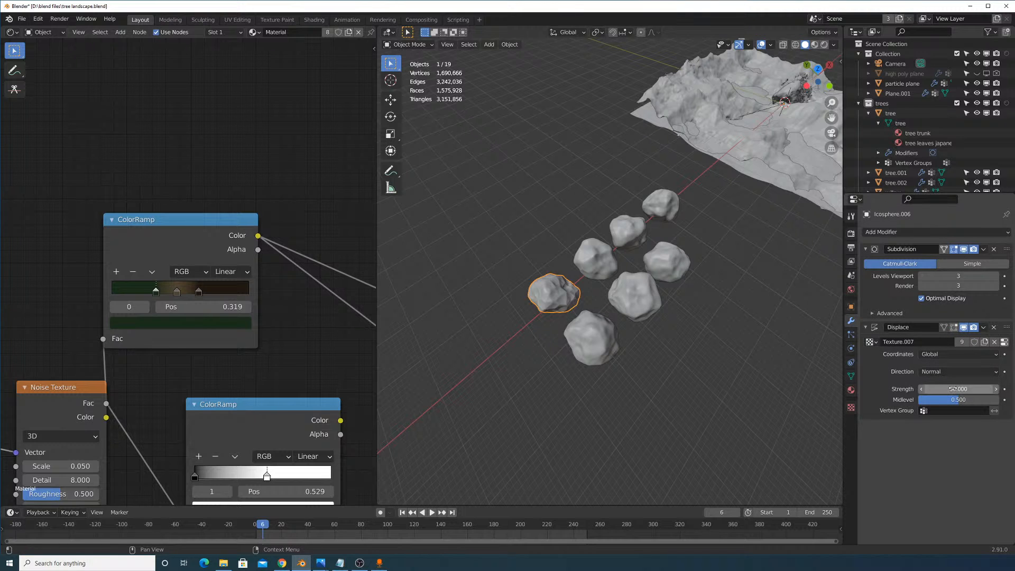
scroll(676, 299, up, 6)
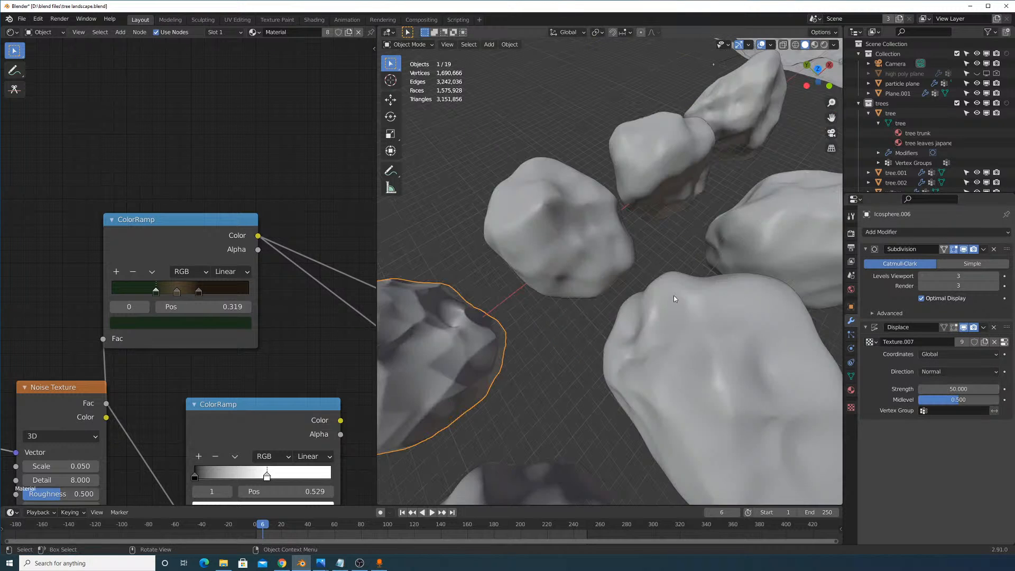
click(709, 382)
click(465, 389)
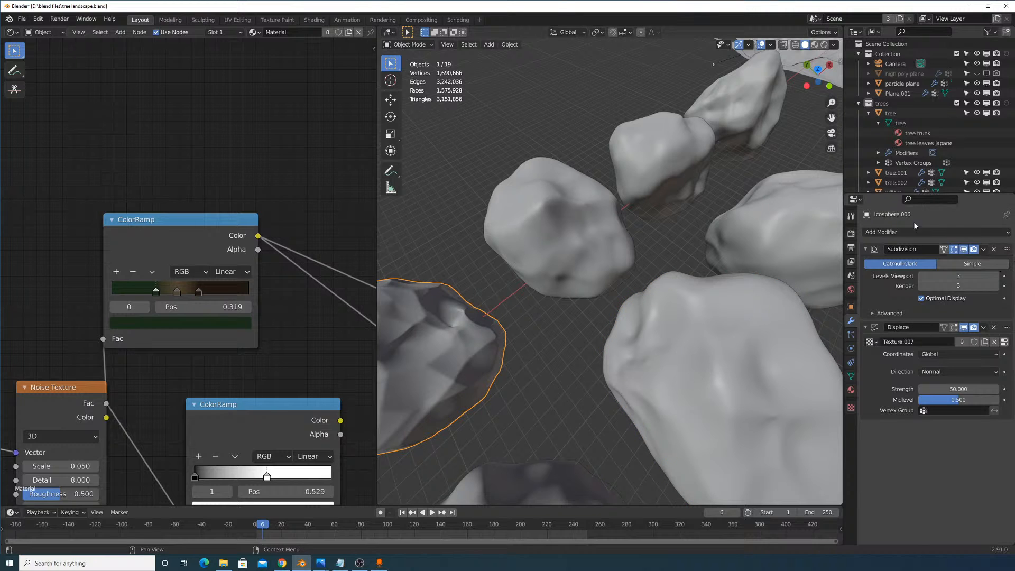
click(899, 232)
click(876, 366)
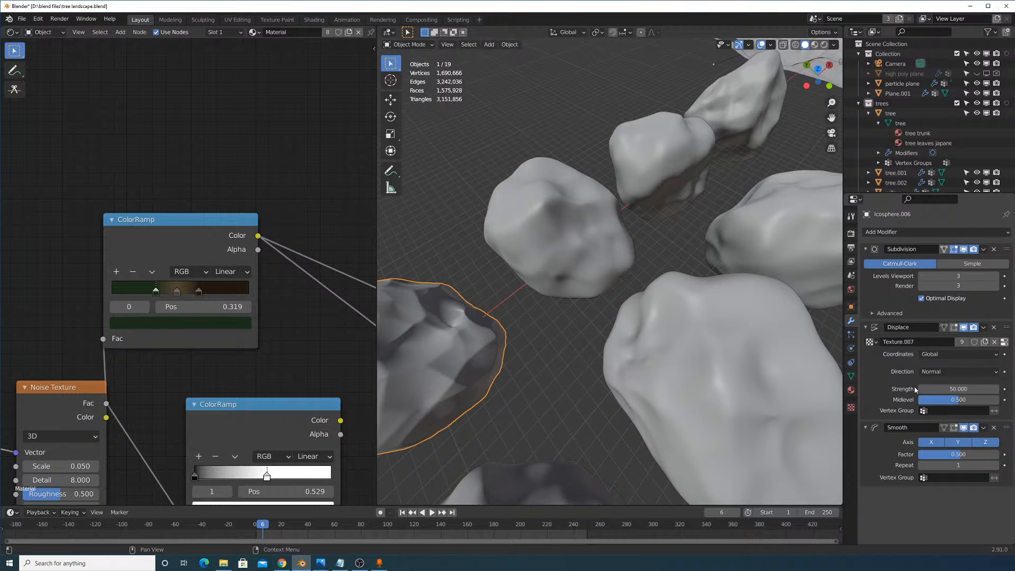
click(962, 463)
text(50)
key(Return)
Move the rock Icosphere.001 along the X axis to the landscape and then along the Y axis clear of it.
scroll(578, 314, down, 8)
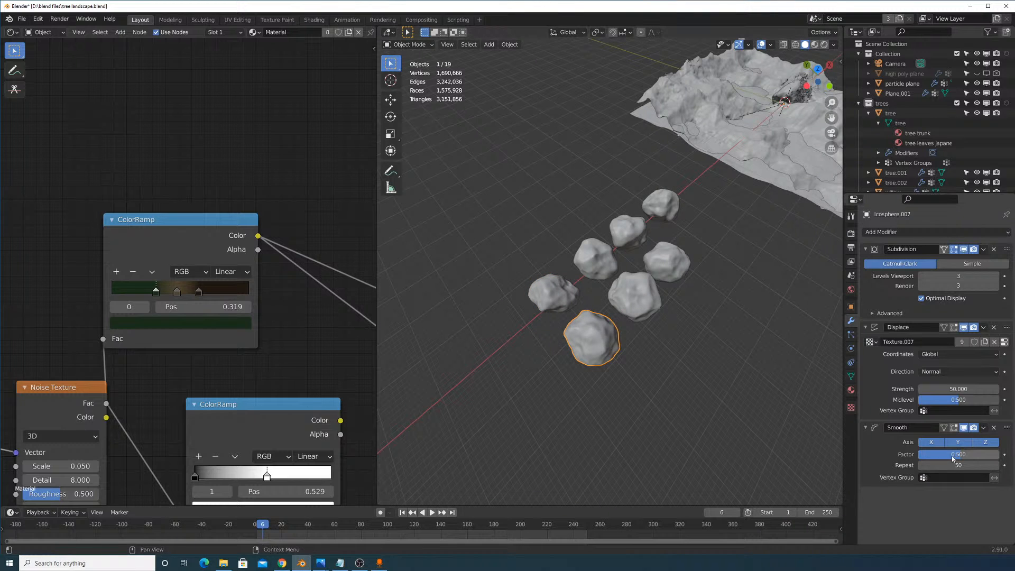
scroll(656, 230, down, 4)
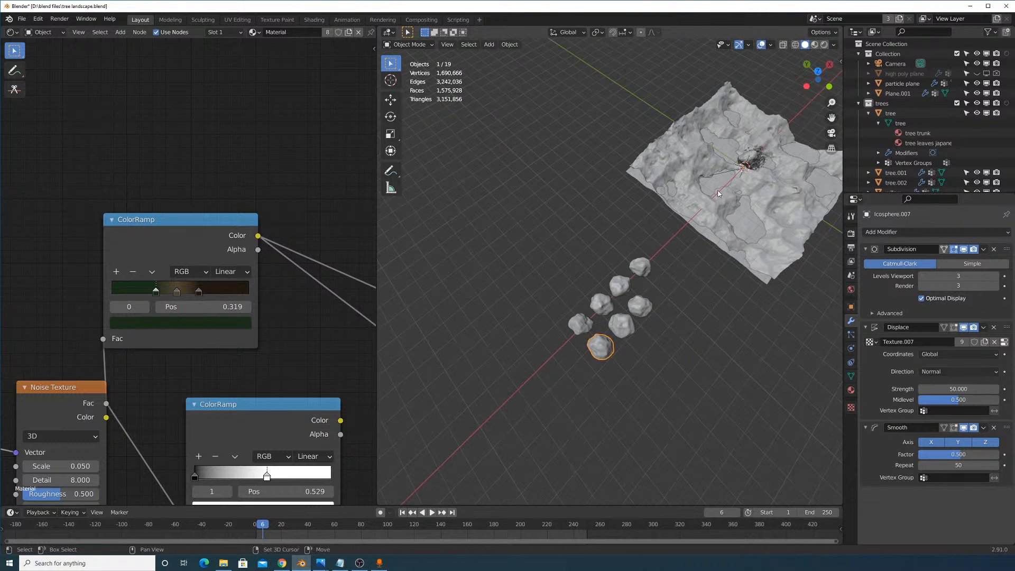
shift+middle_drag(775, 121, 703, 227)
key(g)
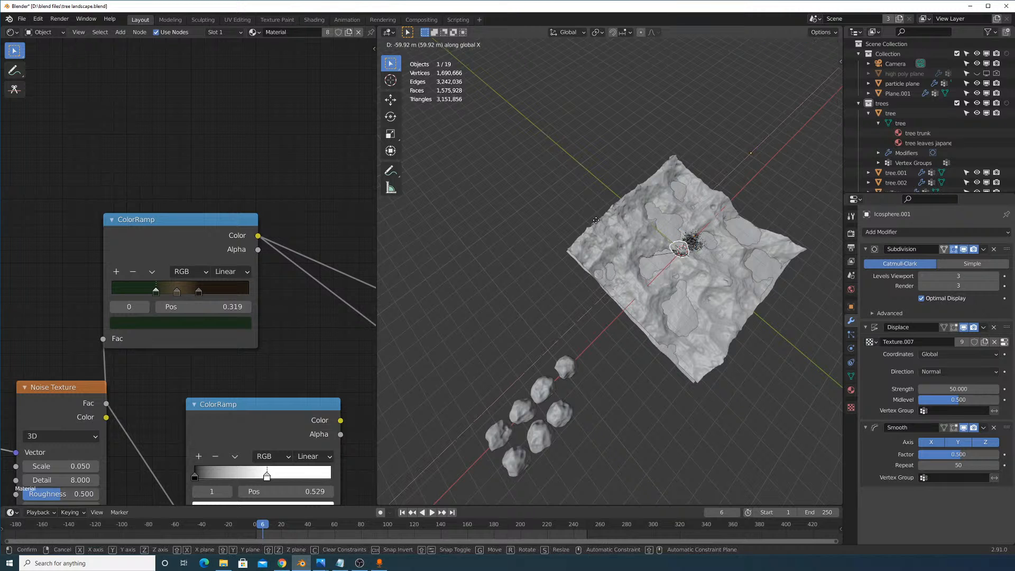
key(y)
click(479, 139)
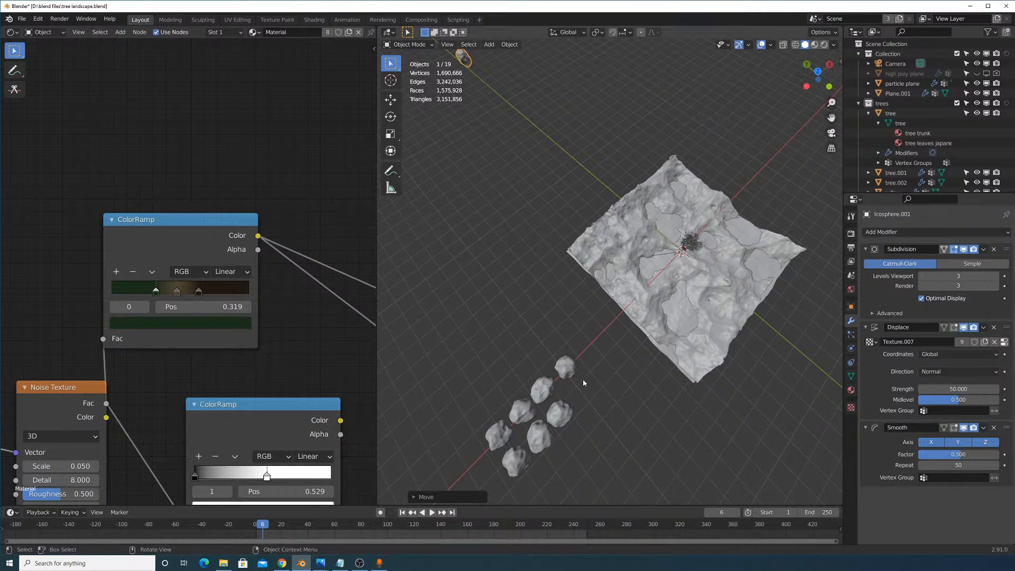
Select the rock Icosphere.007 and collapse its Subdivision, Displace and Smooth modifier settings.
middle_drag(582, 379, 597, 340)
click(509, 366)
middle_drag(510, 366, 533, 338)
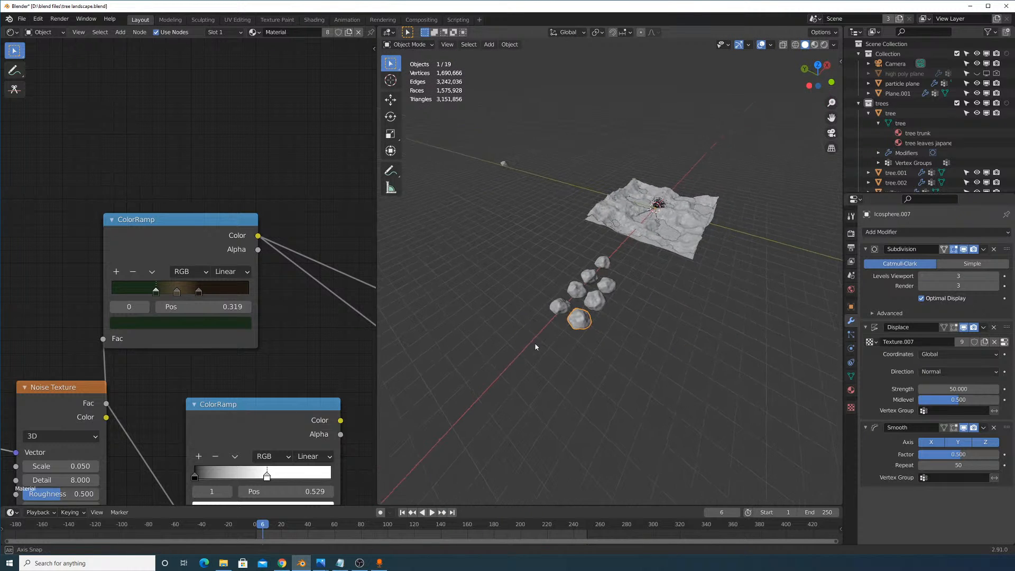
scroll(545, 329, up, 3)
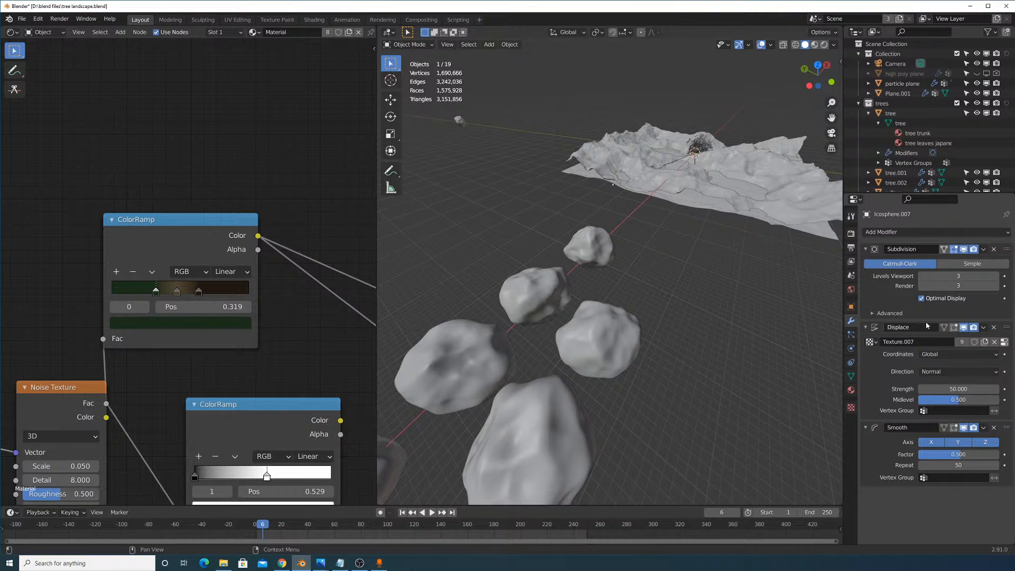
click(866, 248)
click(865, 262)
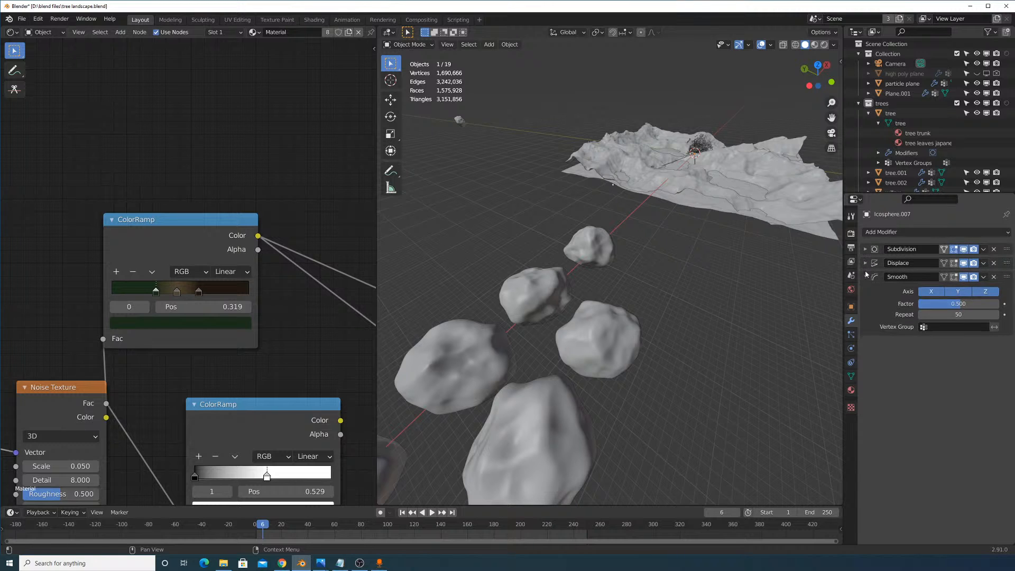
click(865, 276)
Apply the Subdivision, Displace and Smooth modifiers on the rocks Icosphere.006 and Icosphere.004.
scroll(582, 354, down, 5)
click(562, 309)
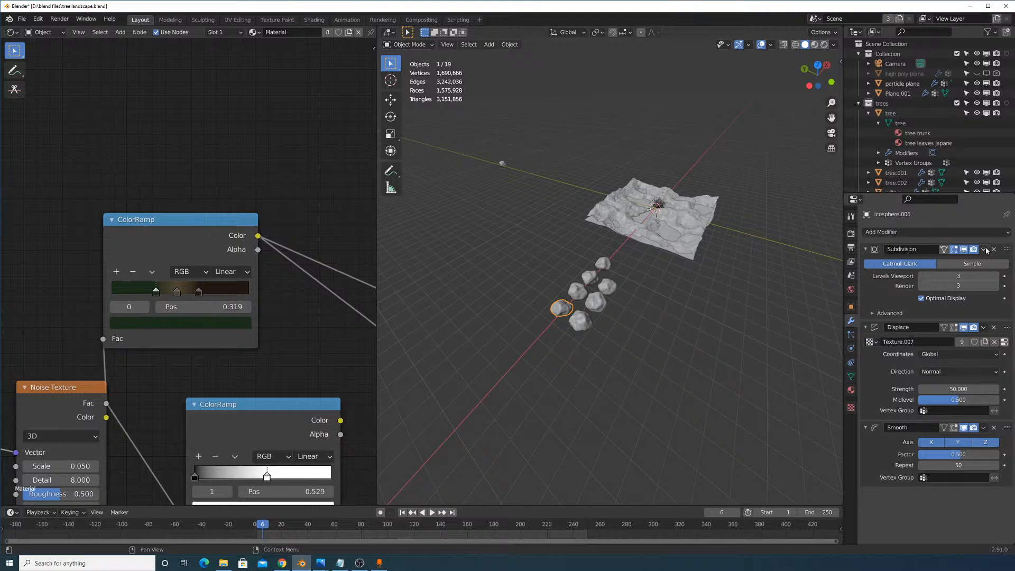
key(ctrl+a)
key(ctrl+a)
key(ctrl+a)
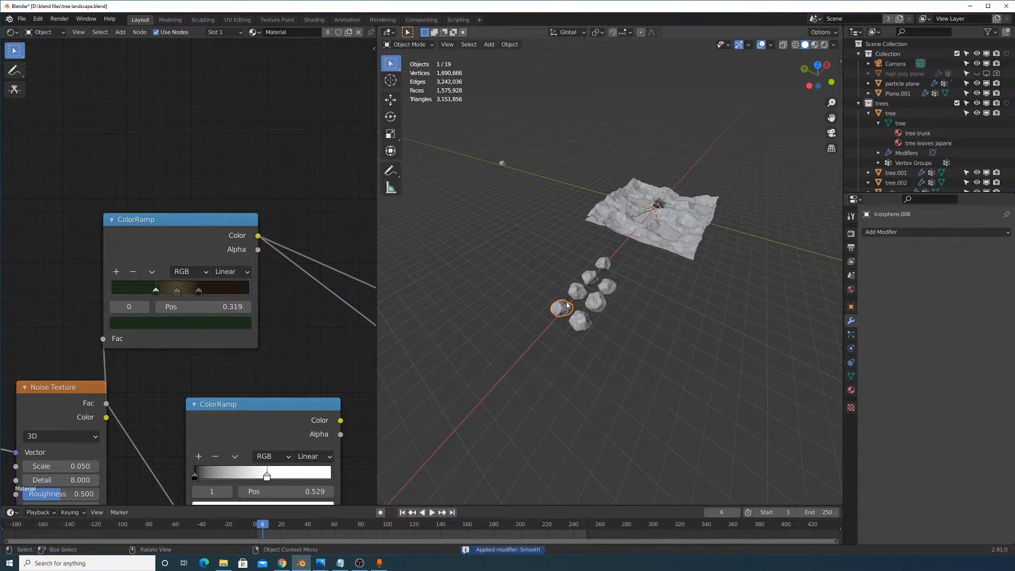
click(578, 291)
key(ctrl+a)
key(ctrl+a)
key(ctrl+a)
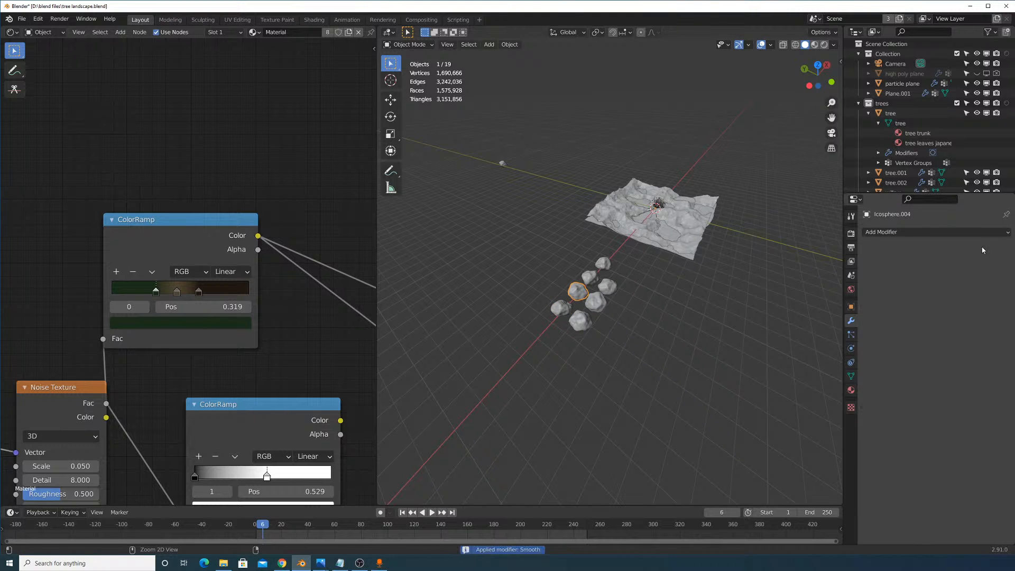
Apply the Subdivision, Displace and Smooth modifiers on Icosphere.008 and on the rock between it and Icosphere.004.
click(590, 278)
key(ctrl+a)
key(ctrl+a)
key(ctrl+a)
click(603, 263)
key(ctrl+a)
key(ctrl+a)
key(ctrl+a)
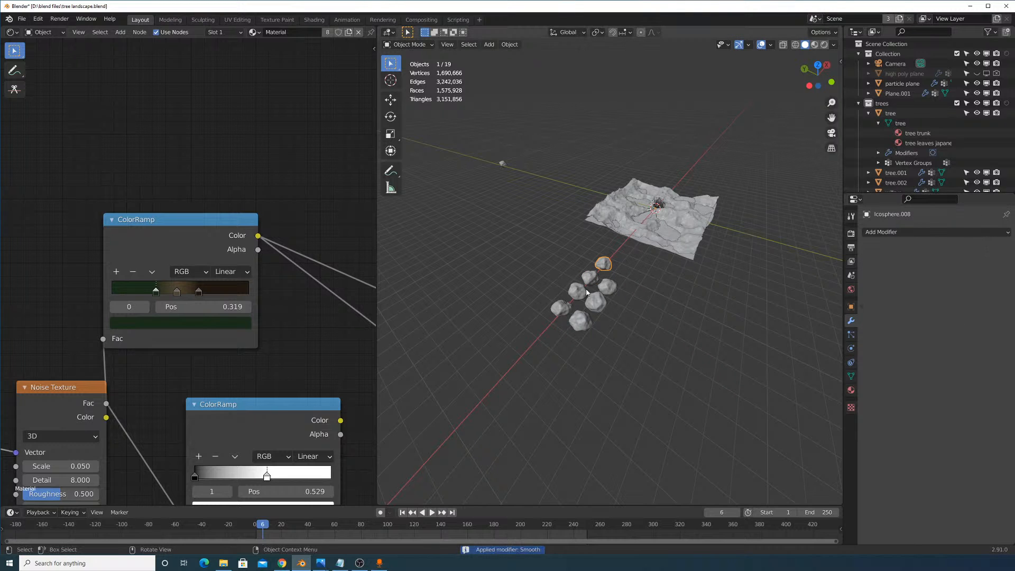
Apply the Subdivision, Displace and Smooth modifiers on Icosphere.003, Icosphere.007 and the rock between them.
click(609, 288)
key(ctrl+a)
key(ctrl+a)
key(ctrl+a)
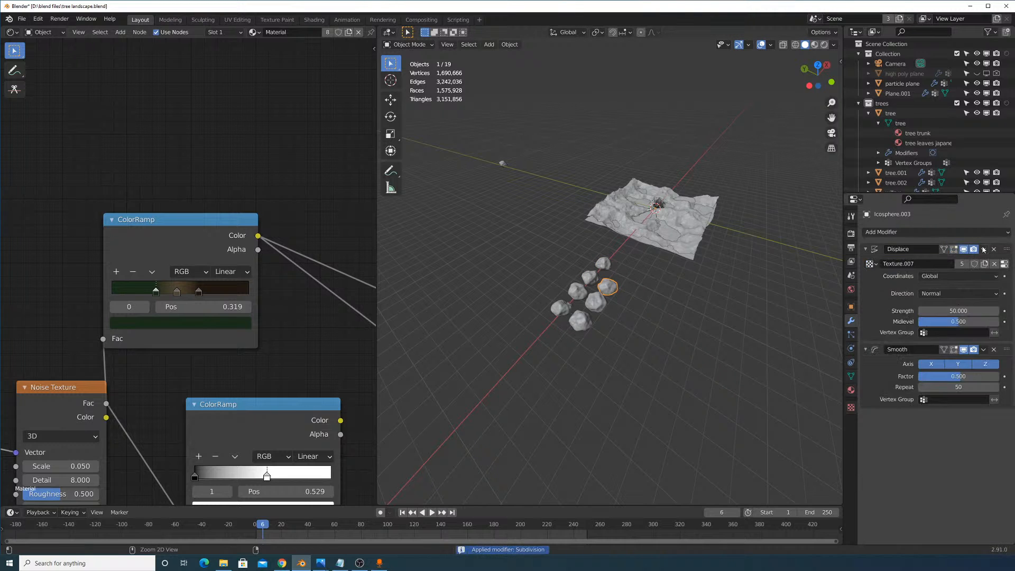
click(595, 303)
key(ctrl+a)
key(ctrl+a)
key(ctrl+a)
click(580, 321)
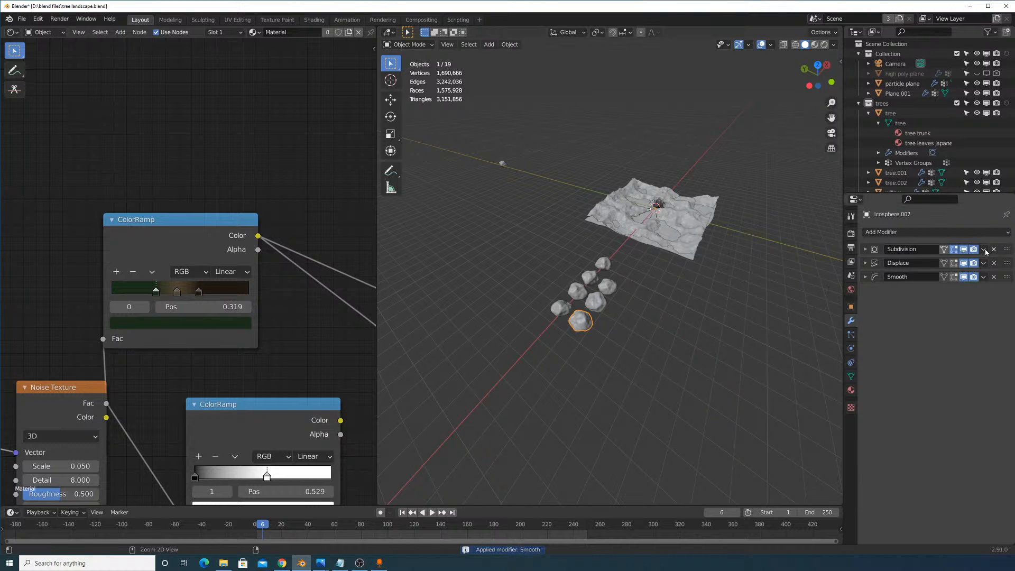
key(ctrl+a)
key(ctrl+a)
key(ctrl+a)
middle_drag(687, 339, 629, 354)
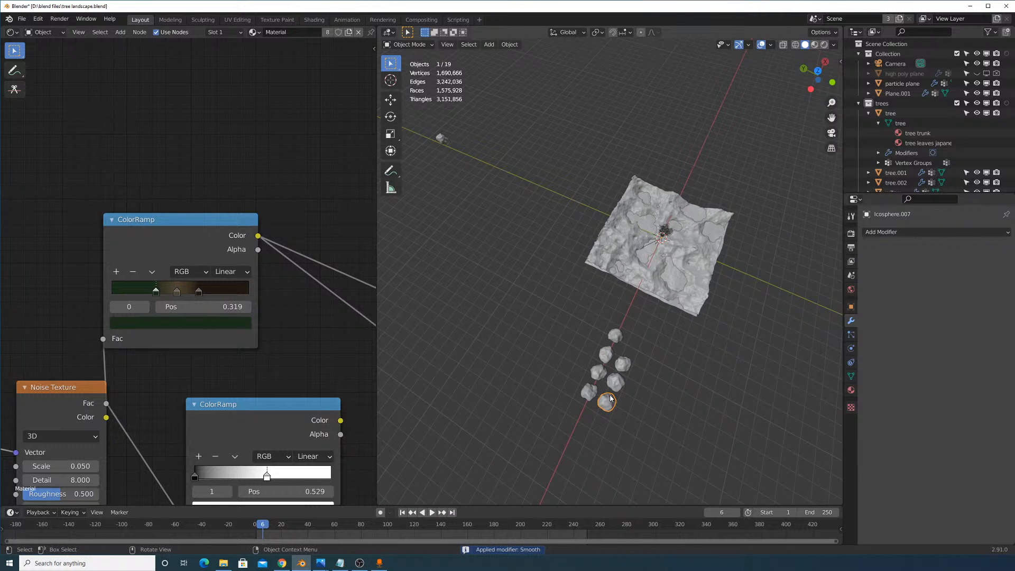
key(g)
right_click(655, 426)
middle_drag(655, 426, 607, 243)
click(505, 46)
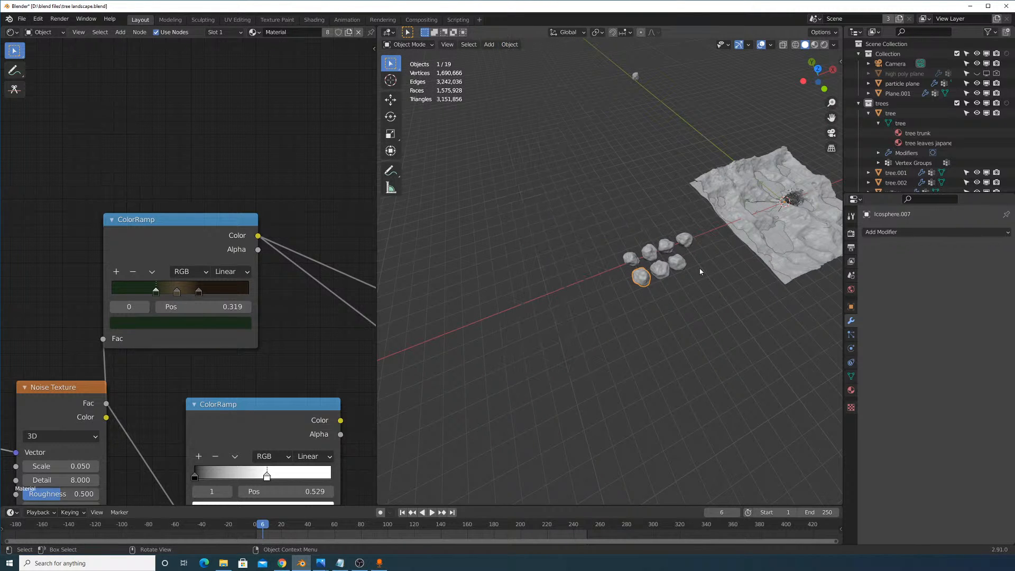
Select the seven rocks beside the landscape and set their origins to their geometry.
middle_drag(673, 276, 648, 276)
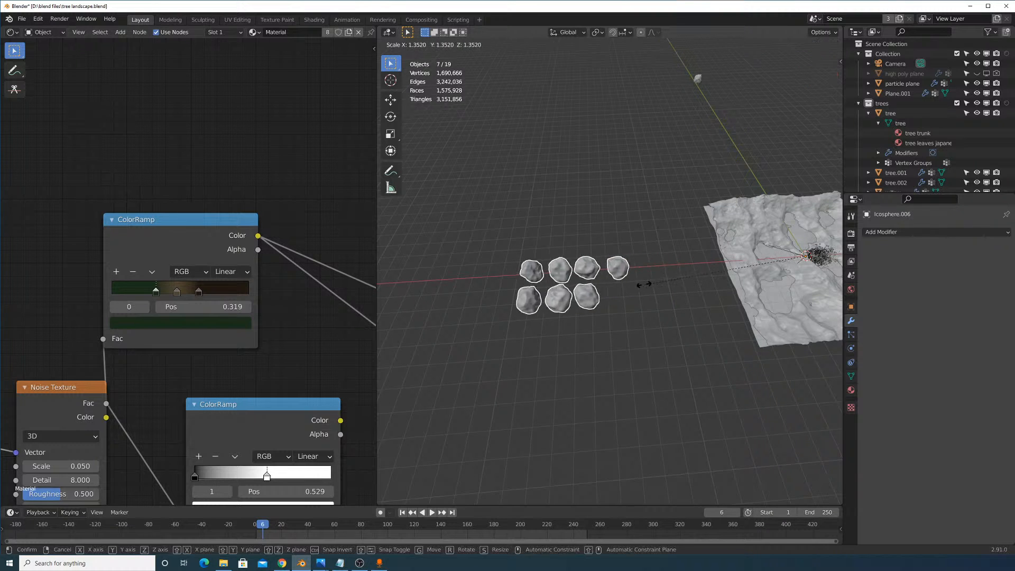
click(509, 44)
mouse_move(528, 66)
click(642, 76)
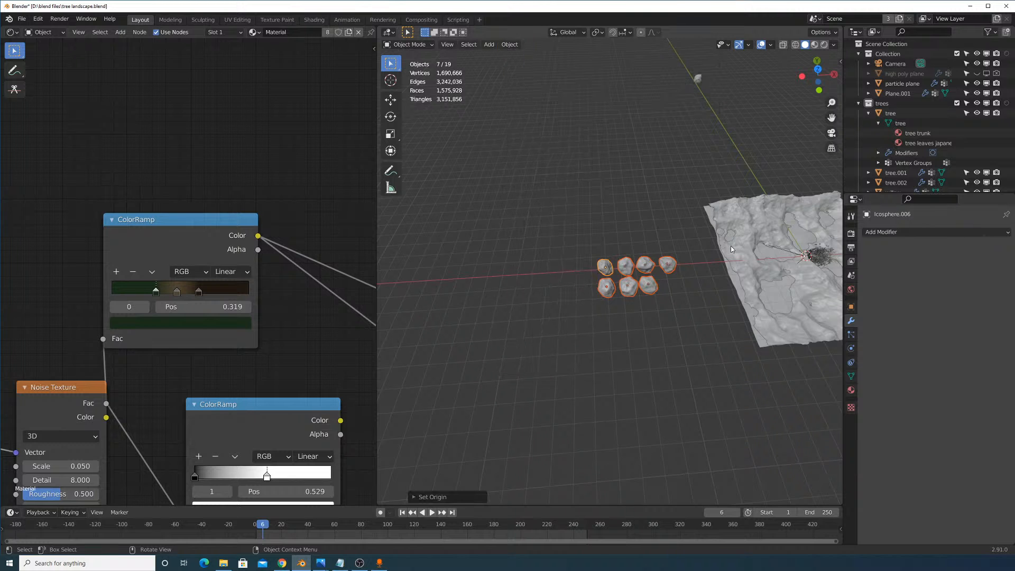
Scale down the seven selected rocks and move them along the X axis to the edge of the landscape.
key(s)
click(708, 273)
middle_drag(708, 269, 687, 274)
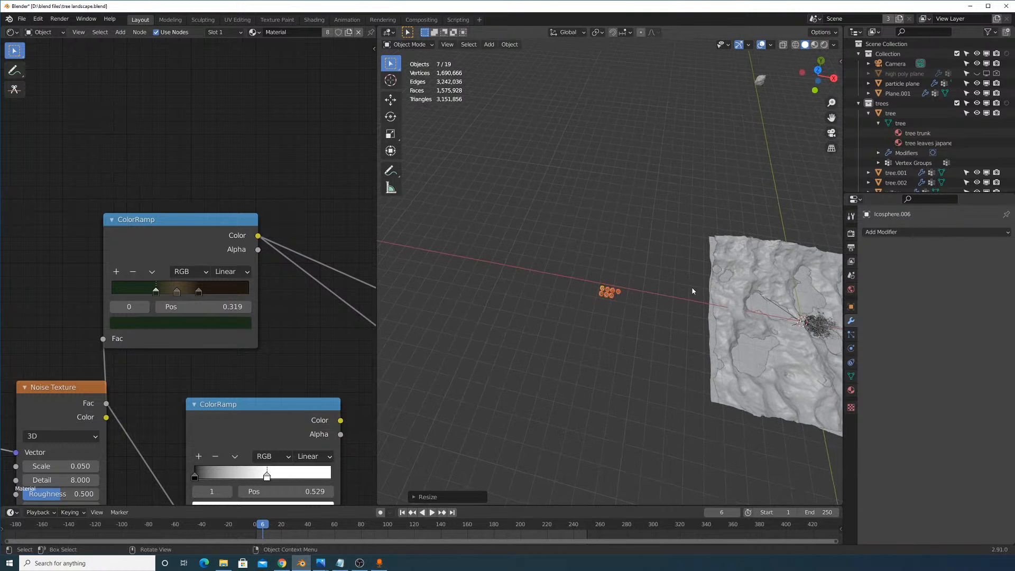
key(g)
key(y)
key(Escape)
key(g)
key(x)
click(708, 314)
Scale the seven rocks down further and move them along the X axis onto the landscape.
middle_drag(708, 314, 668, 266)
key(s)
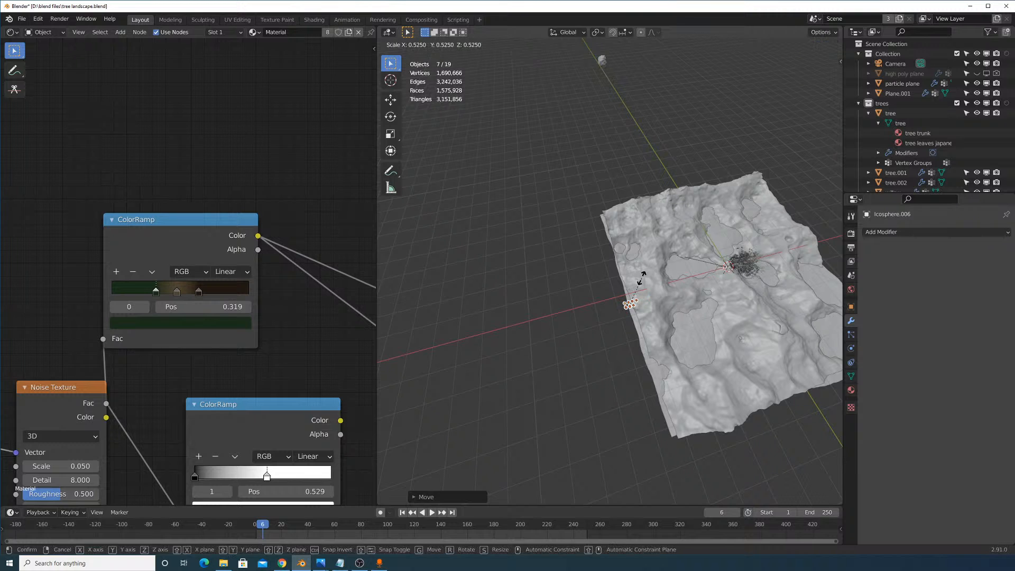
click(681, 285)
scroll(687, 294, up, 5)
key(g)
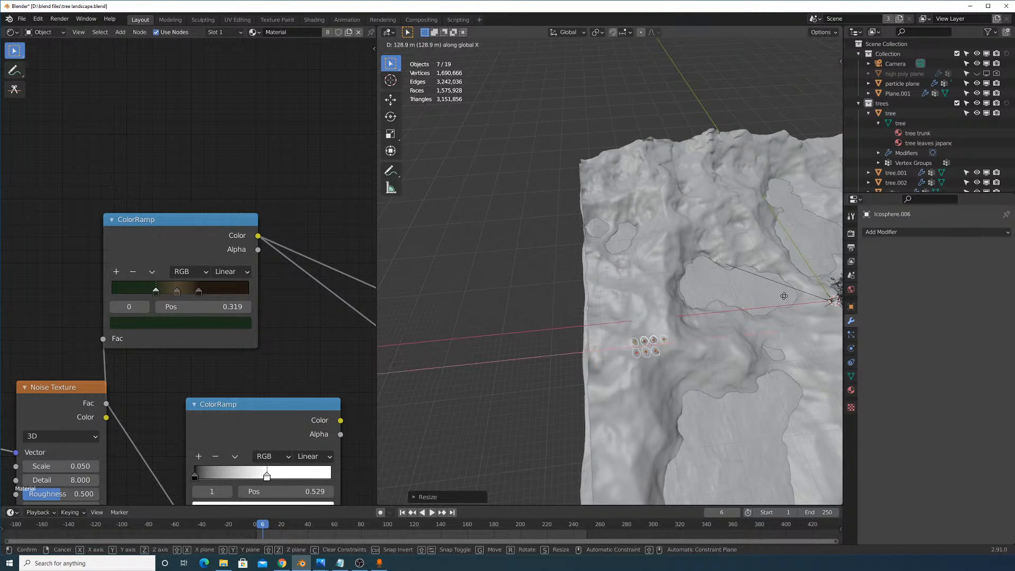
click(814, 294)
middle_drag(814, 294, 578, 262)
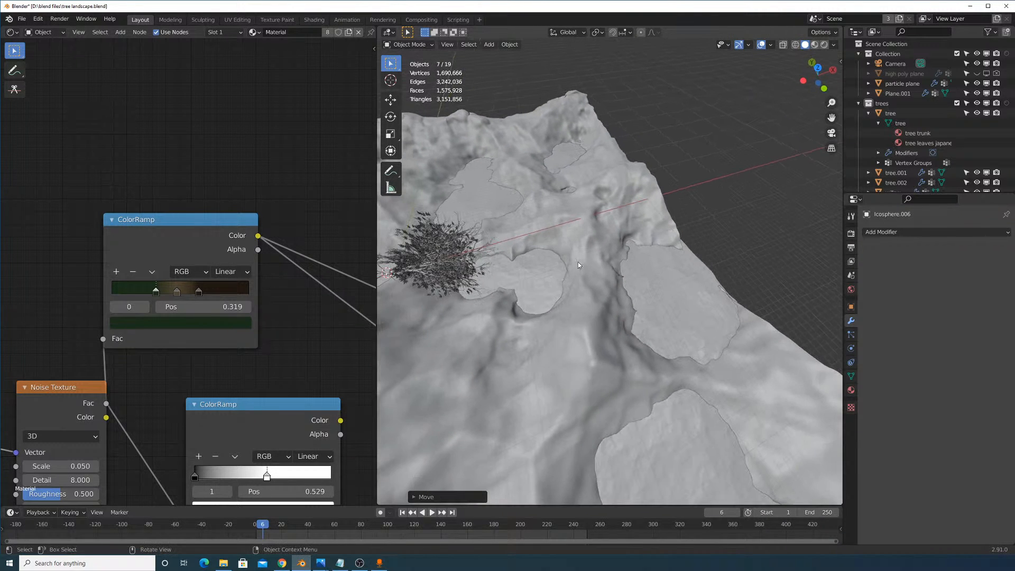
key(shift+b)
drag(428, 230, 502, 244)
scroll(525, 242, down, 4)
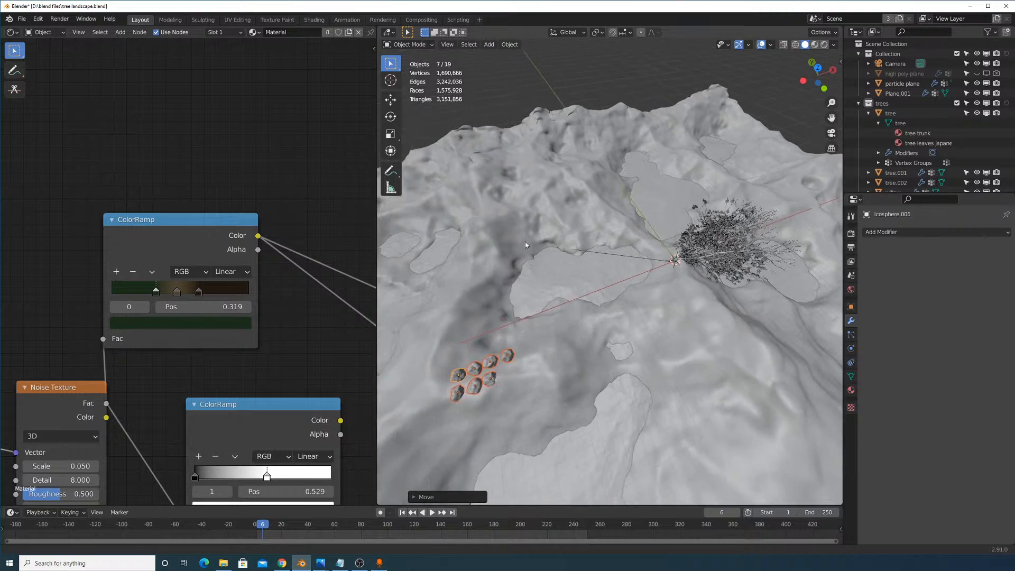
Move the seven selected rocks across the landscape next to the base of the tree at the origin.
key(g)
click(724, 231)
shift+middle_drag(724, 231, 645, 180)
scroll(713, 254, down, 6)
scroll(621, 154, down, 4)
scroll(644, 221, up, 6)
scroll(680, 260, up, 3)
middle_drag(680, 260, 650, 229)
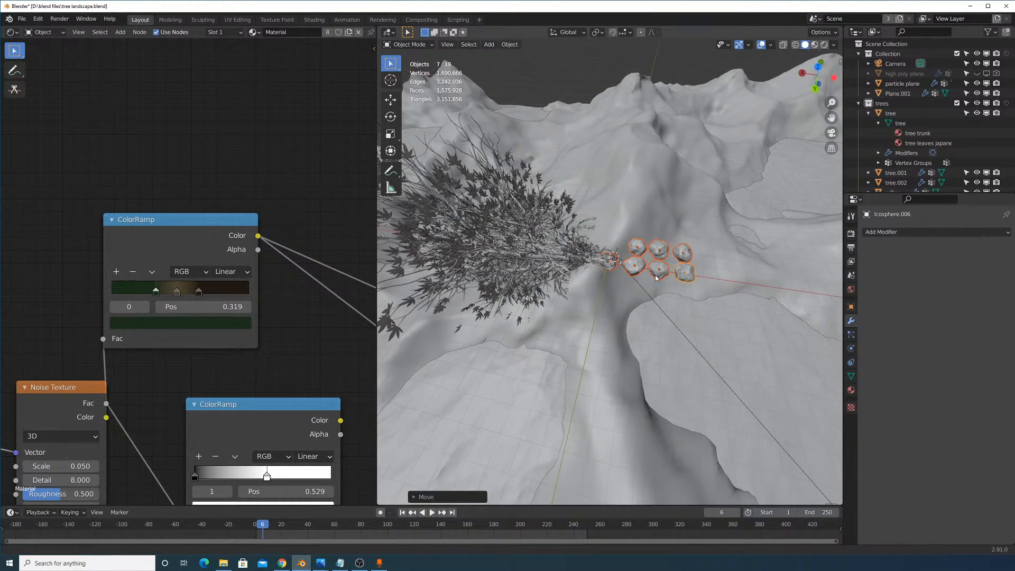
Raise the seven selected rocks slightly along the Z axis beside the tree.
scroll(655, 275, up, 6)
key(g)
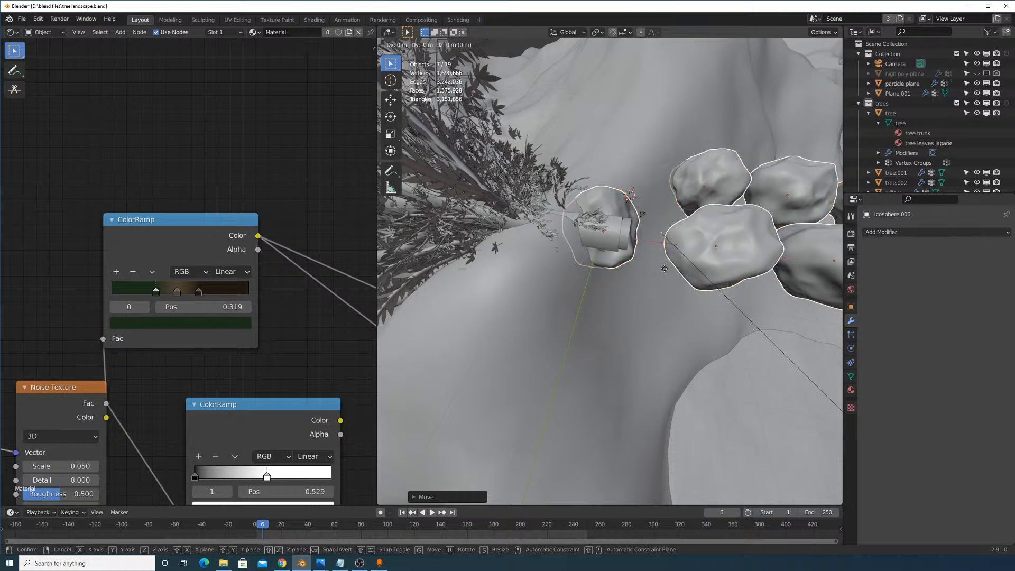
key(z)
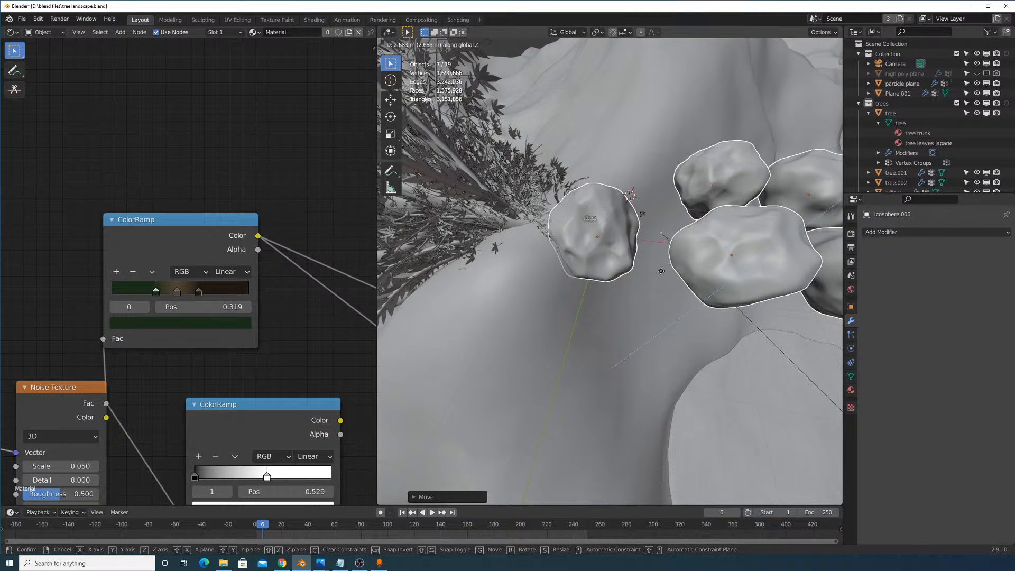
right_click(665, 268)
Move Icosphere.002 along the X axis onto the rock at the base of the tree.
click(682, 264)
key(g)
key(x)
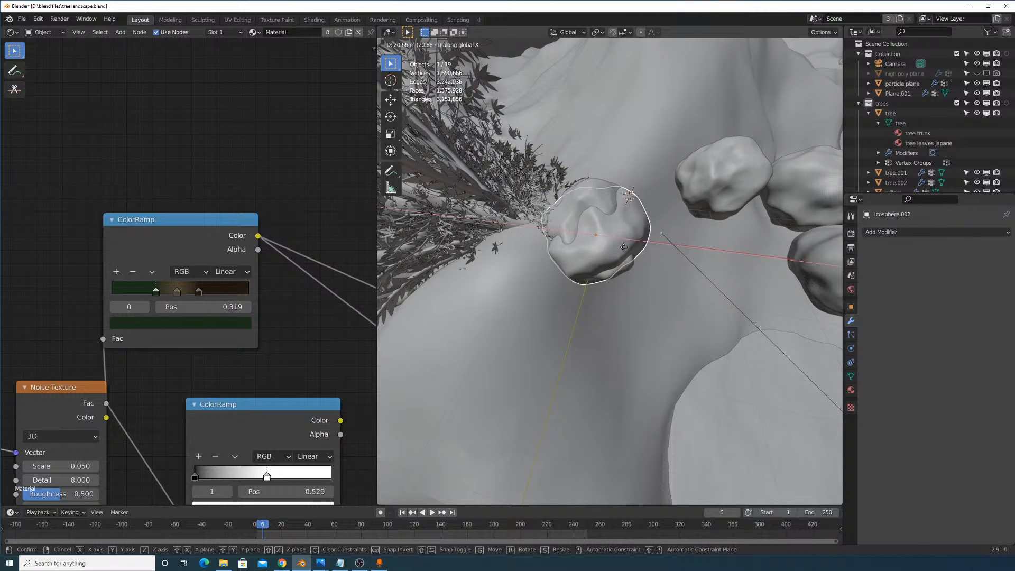
click(623, 247)
Move Icosphere.003 onto the stacked rocks at the tree base and adjust its height along the Z axis.
click(733, 221)
click(628, 199)
key(g)
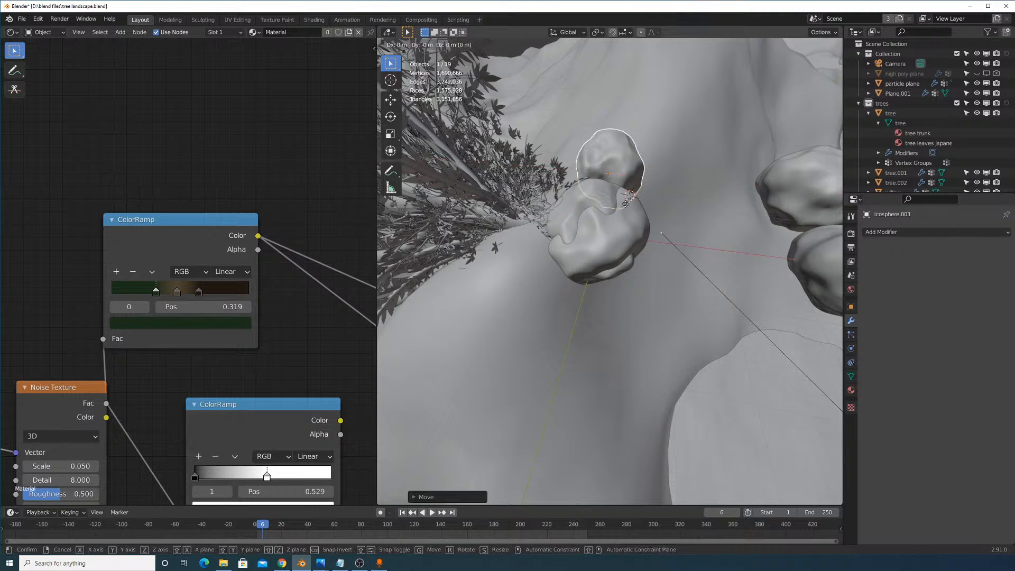
click(610, 249)
key(g)
key(z)
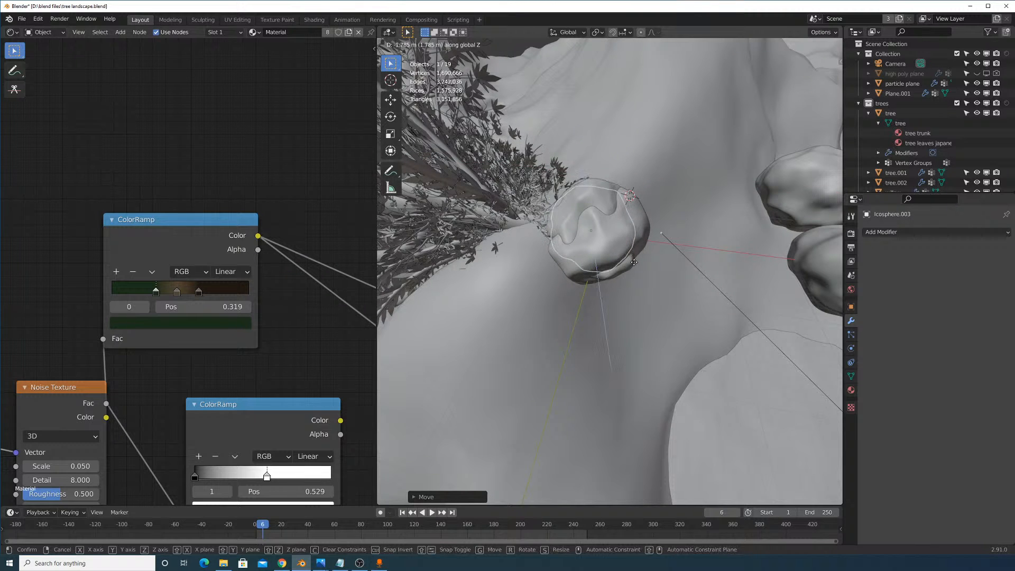
click(632, 256)
Move Icosphere.005 along the X and Y axes onto the stacked rocks at the tree base.
click(811, 186)
key(g)
key(x)
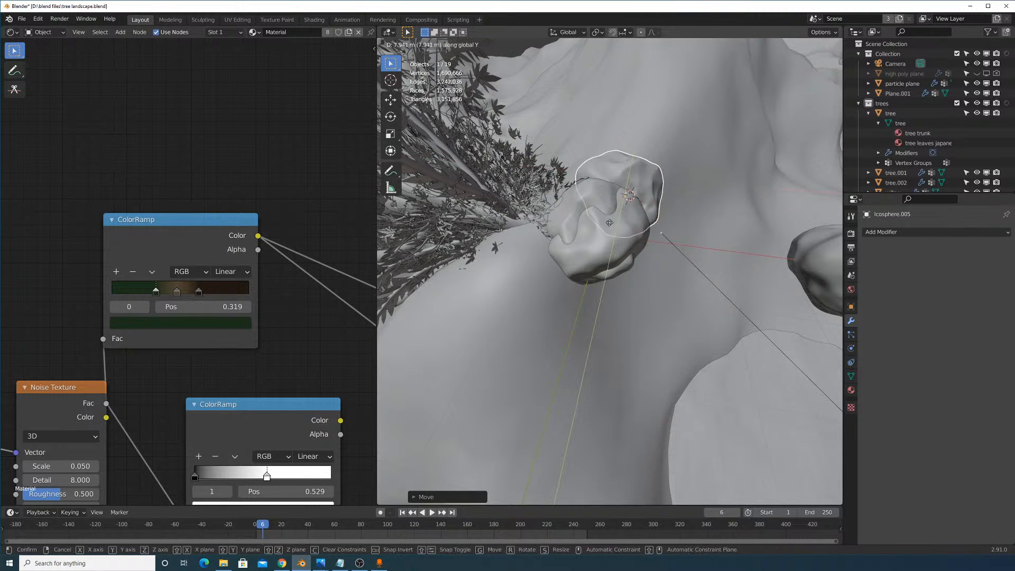
click(792, 236)
Move Icosphere.004 onto the stacked rocks, aligning it along the Y axis.
click(791, 236)
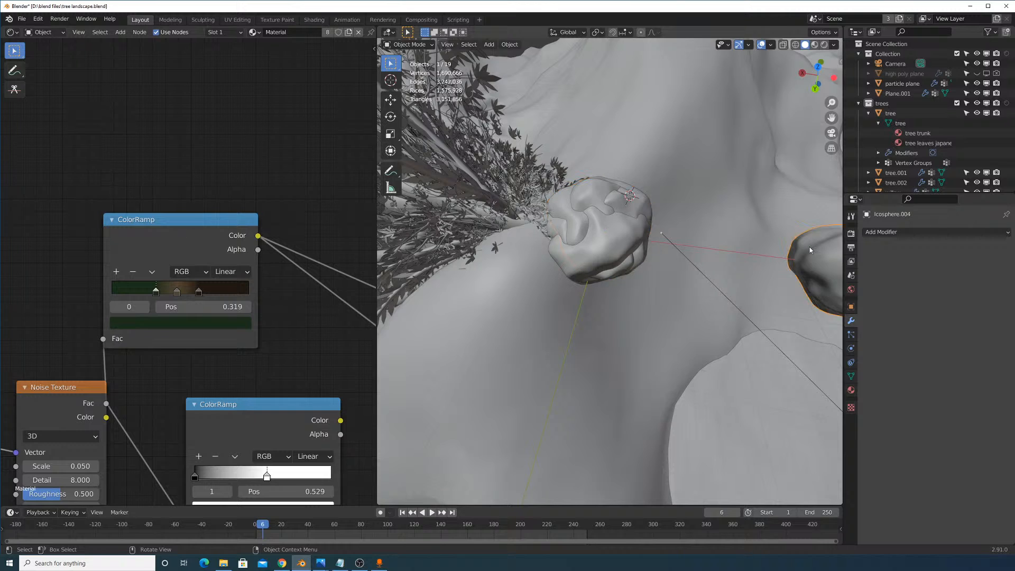
key(g)
click(584, 218)
key(g)
click(584, 218)
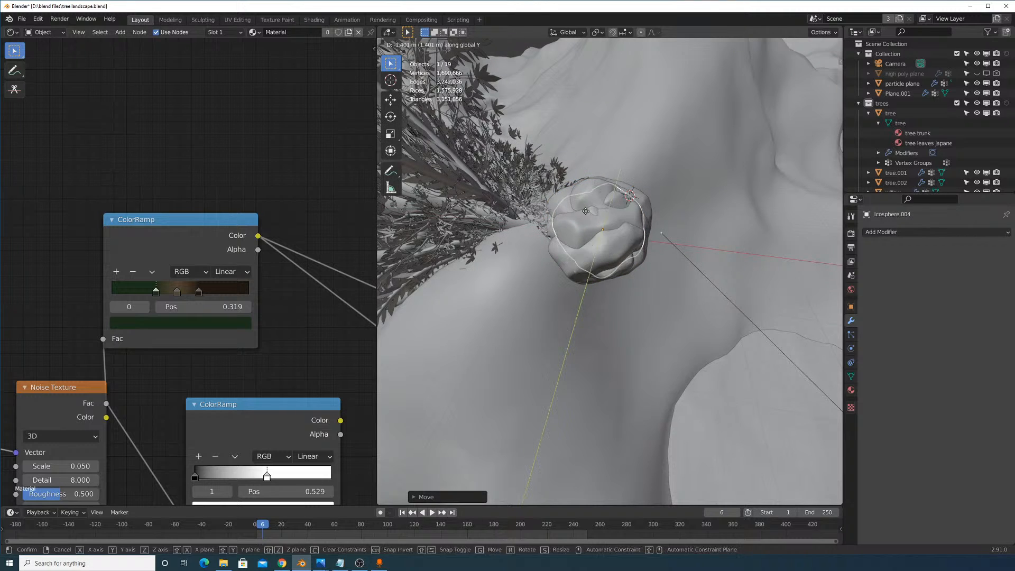
scroll(608, 222, down, 6)
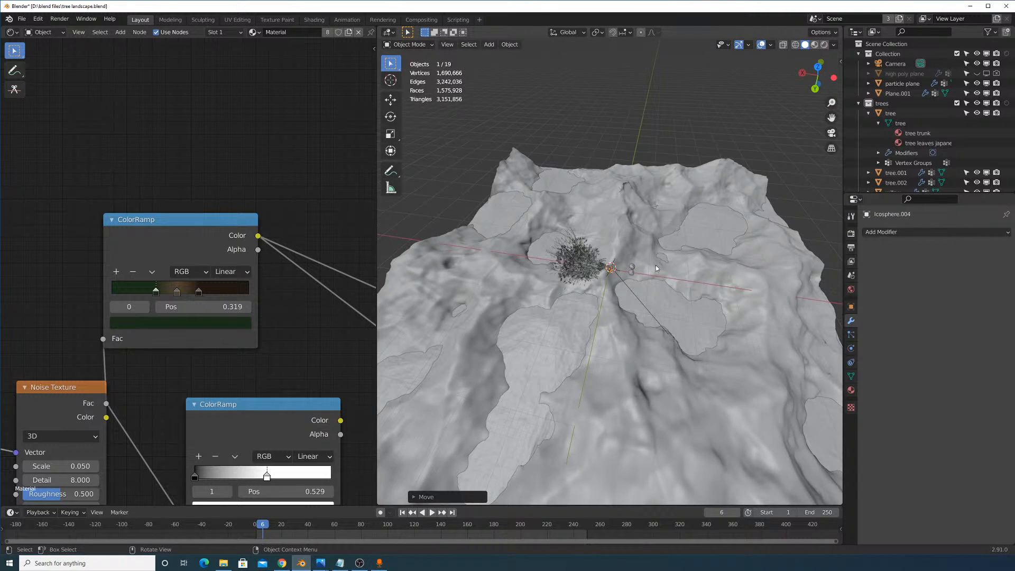
Move Icosphere.006, the nearer of the two remaining separate rocks, onto the stack at the tree base.
scroll(687, 280, up, 6)
scroll(695, 283, down, 4)
scroll(708, 280, up, 3)
click(749, 276)
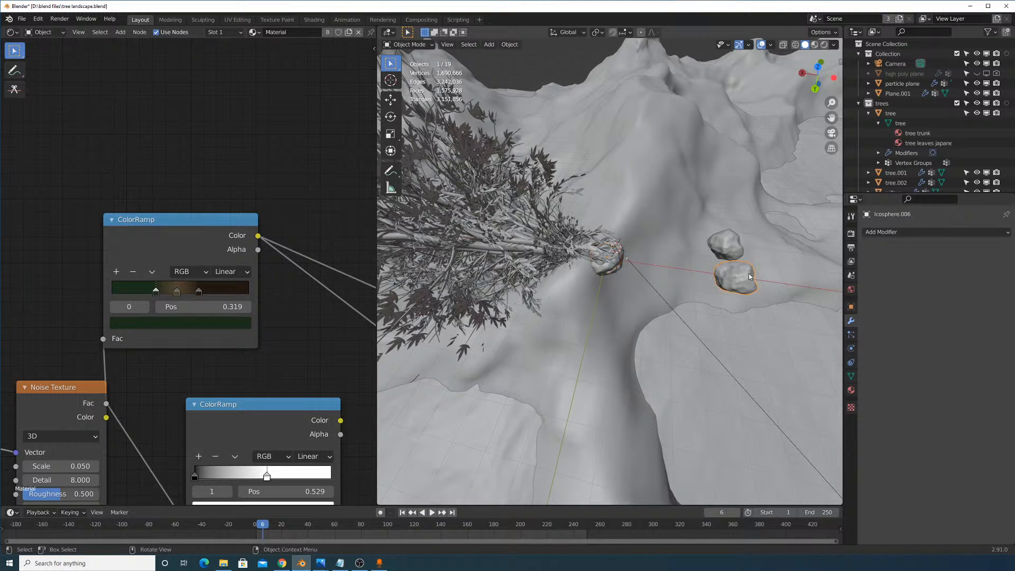
key(g)
click(608, 256)
Move Icosphere.007 along the X axis to the tree base and align it with the stacked rocks.
click(727, 243)
key(g)
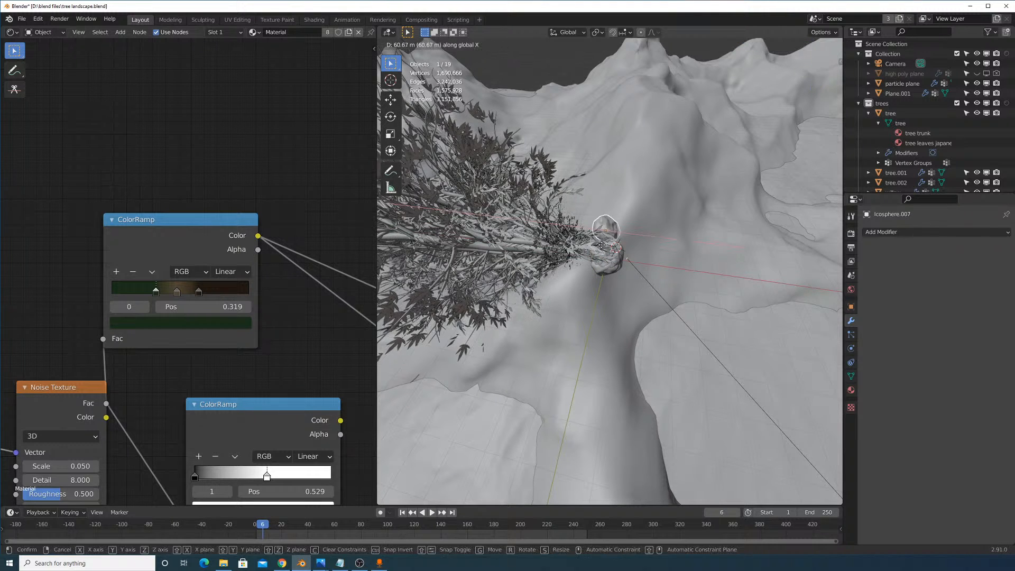
click(602, 242)
key(g)
click(595, 275)
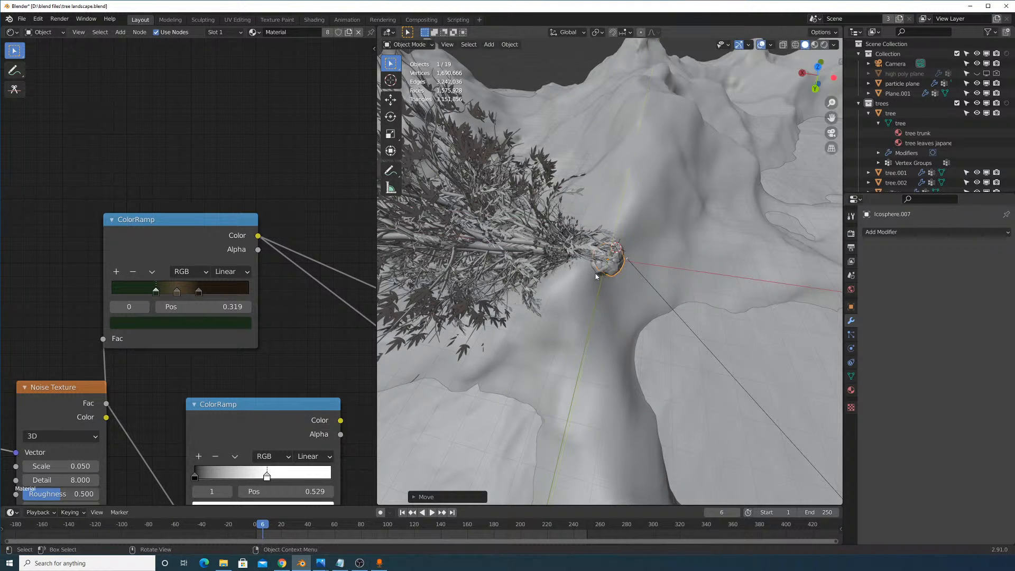
Select the landscape's particle plane and show its particle system settings.
scroll(667, 245, down, 10)
middle_drag(659, 252, 629, 330)
click(629, 329)
click(850, 335)
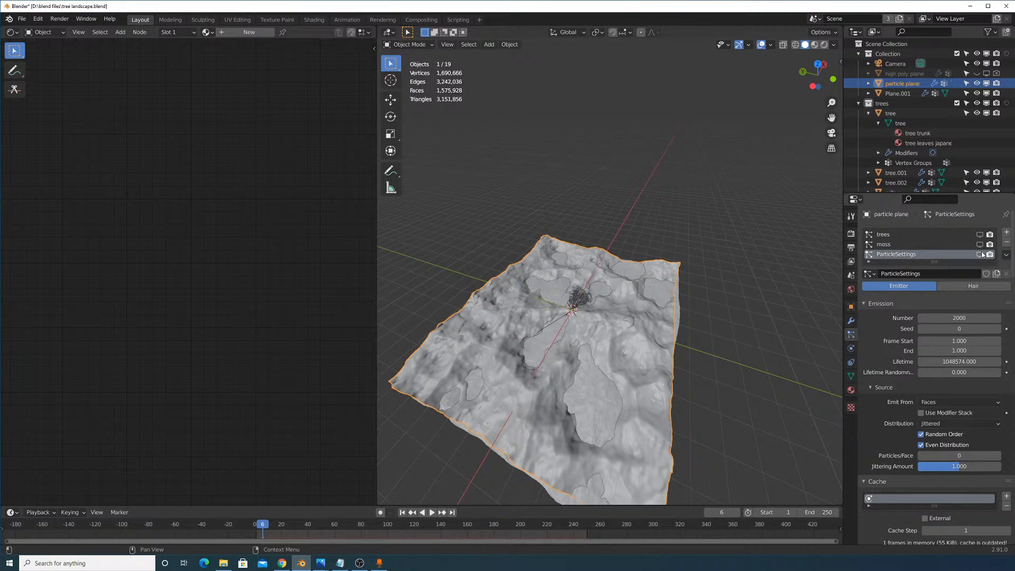
Show the newest particle system of the particle plane in the viewport and rename it "rocks".
click(980, 254)
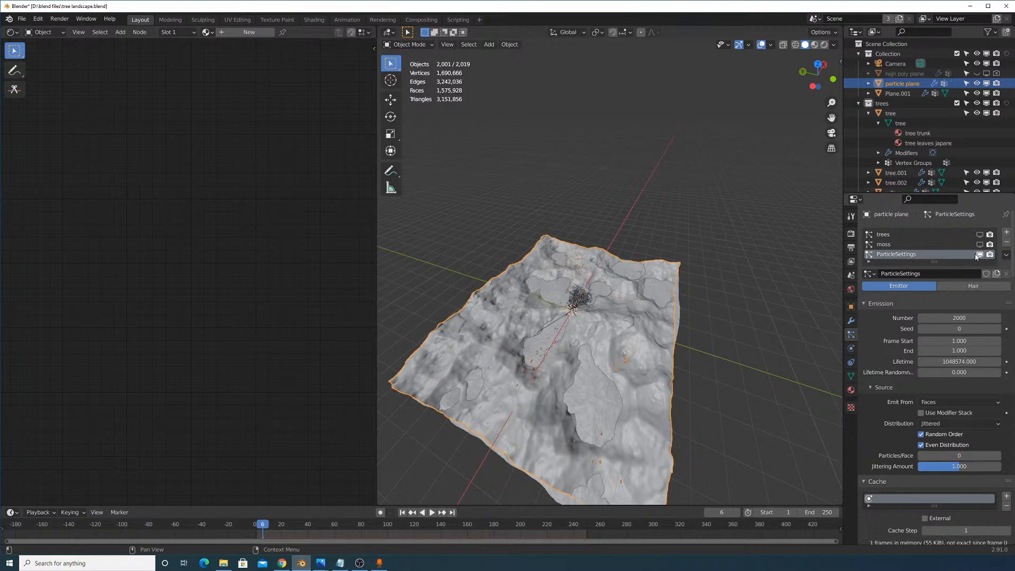
double_click(904, 254)
text(rocks)
key(Return)
Examine the size and distribution of the scattered rocks across the terrain, both close up and from a distance.
scroll(613, 359, up, 5)
middle_drag(626, 338, 637, 321)
scroll(637, 315, up, 5)
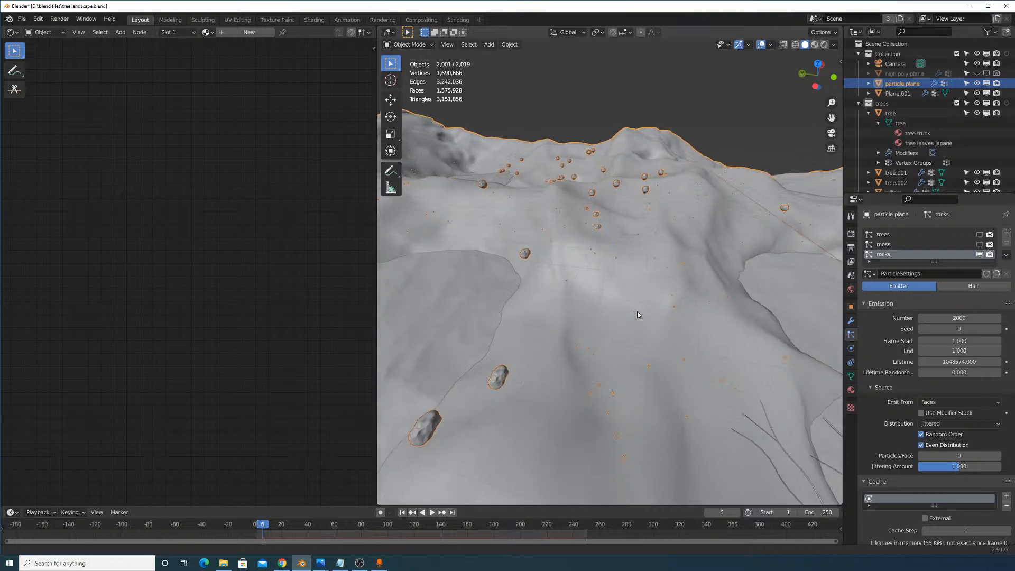
scroll(634, 299, down, 3)
scroll(632, 290, down, 1)
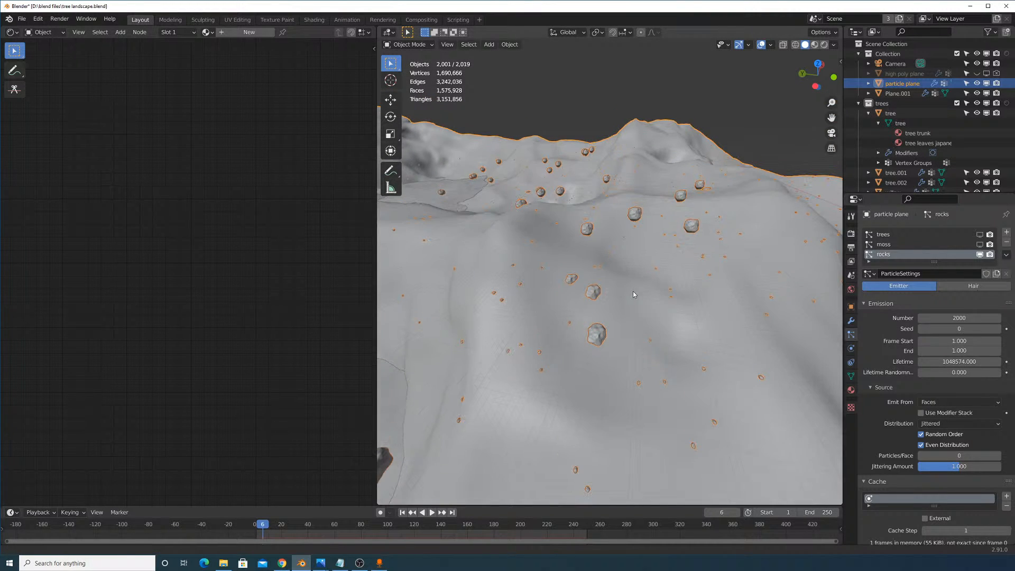
scroll(629, 297, up, 3)
scroll(628, 312, down, 5)
scroll(626, 324, up, 8)
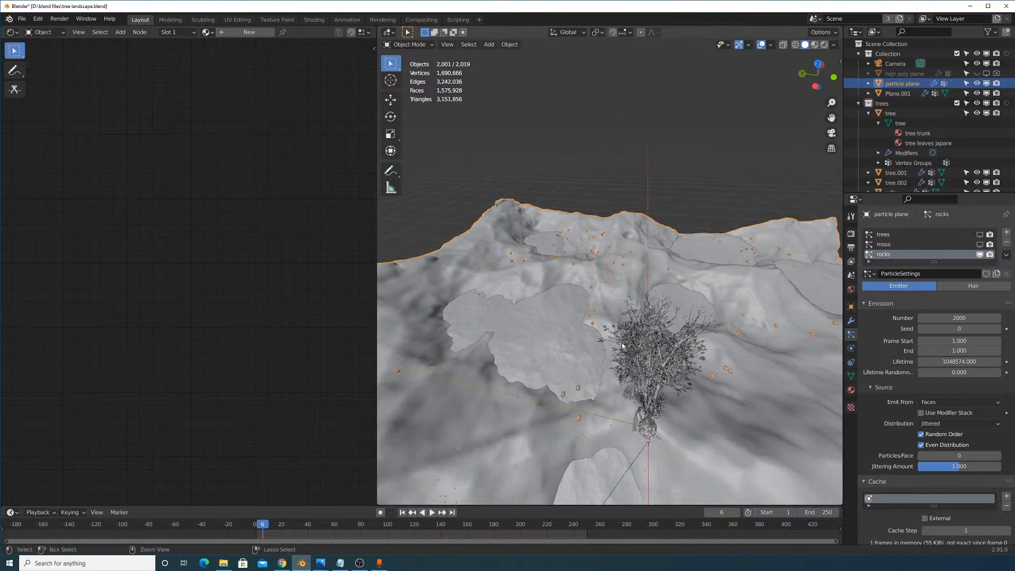
scroll(624, 331, down, 3)
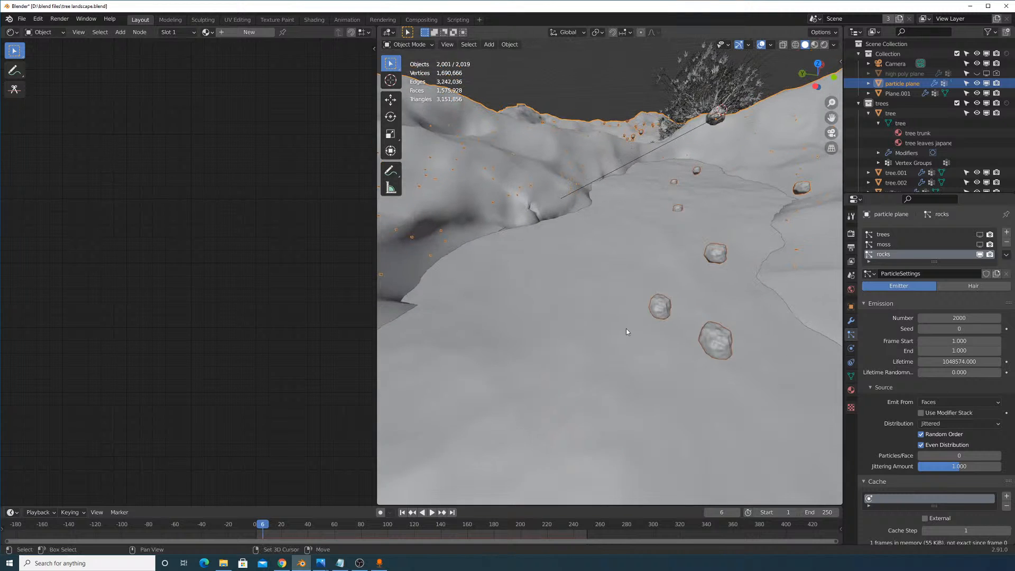
scroll(635, 332, down, 5)
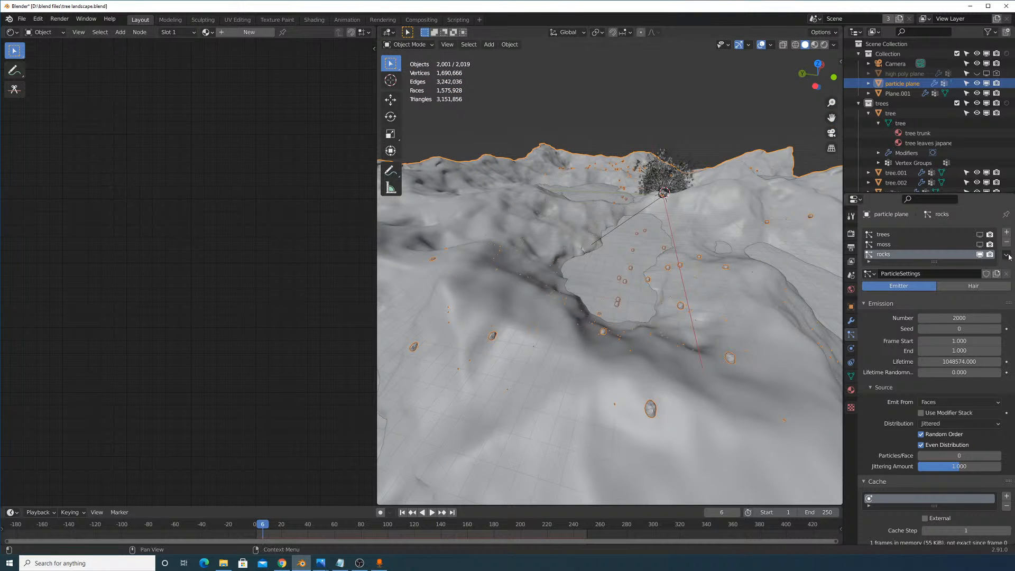
Hide the rocks particle system in the viewport and inspect the bare terrain around the tree.
click(979, 255)
scroll(518, 241, down, 6)
middle_drag(608, 302, 570, 259)
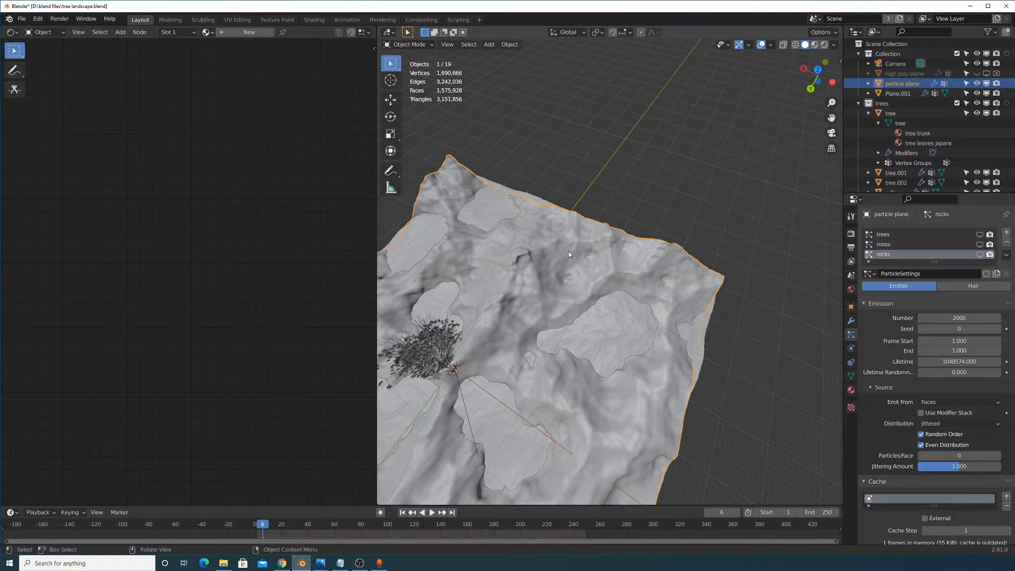
middle_drag(556, 294, 571, 290)
scroll(555, 301, up, 5)
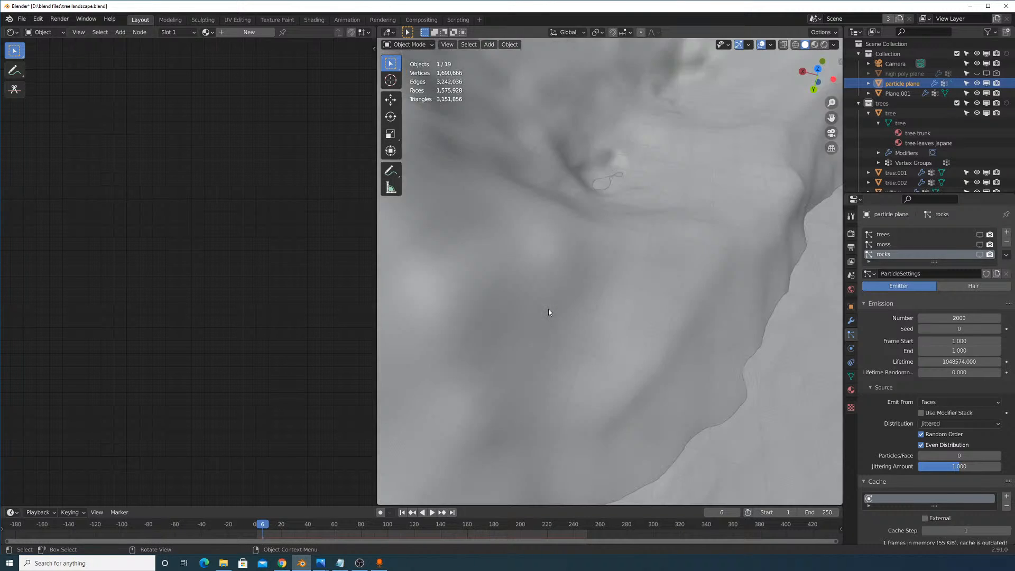
scroll(547, 328, down, 5)
middle_drag(547, 344, 550, 332)
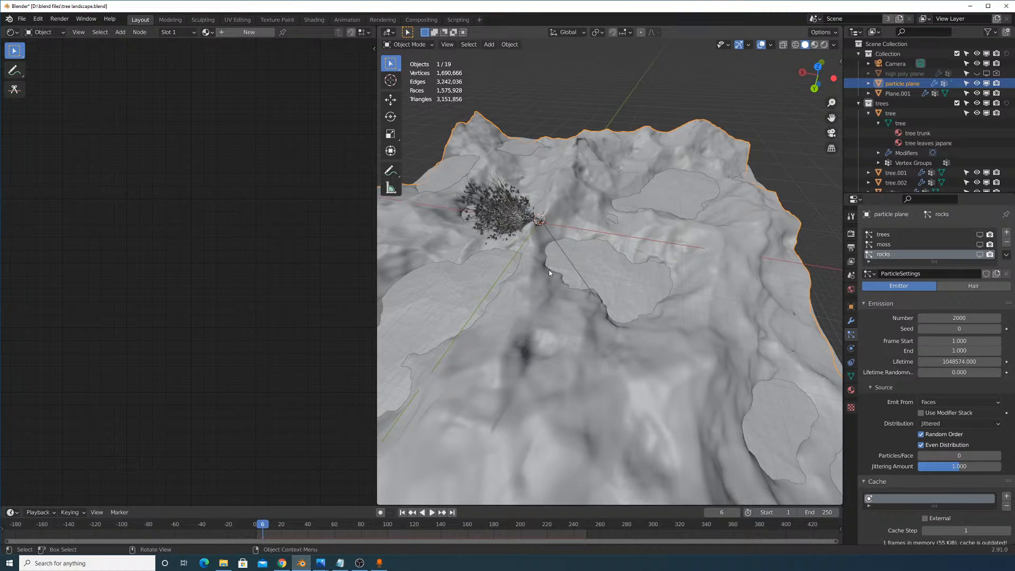
middle_drag(550, 258, 705, 261)
scroll(574, 275, up, 5)
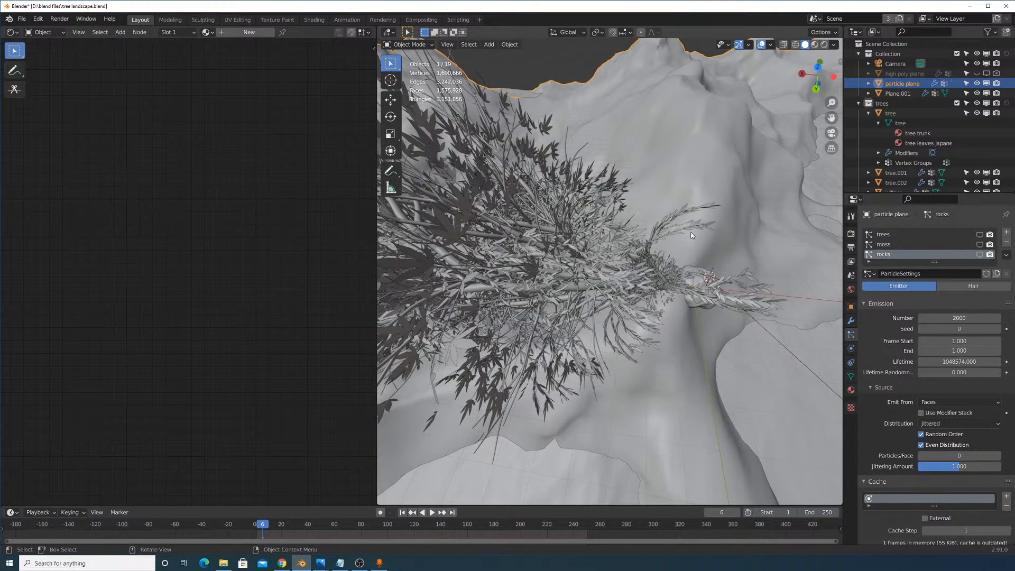
Select Icosphere.001 in the rocks collection and locate it in the scene.
scroll(899, 143, down, 5)
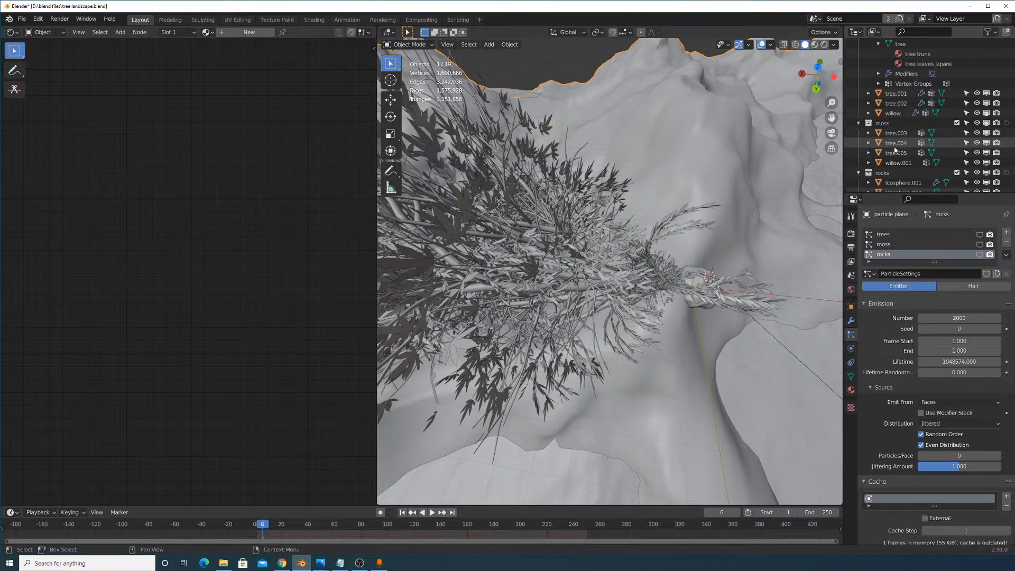
scroll(898, 138, down, 3)
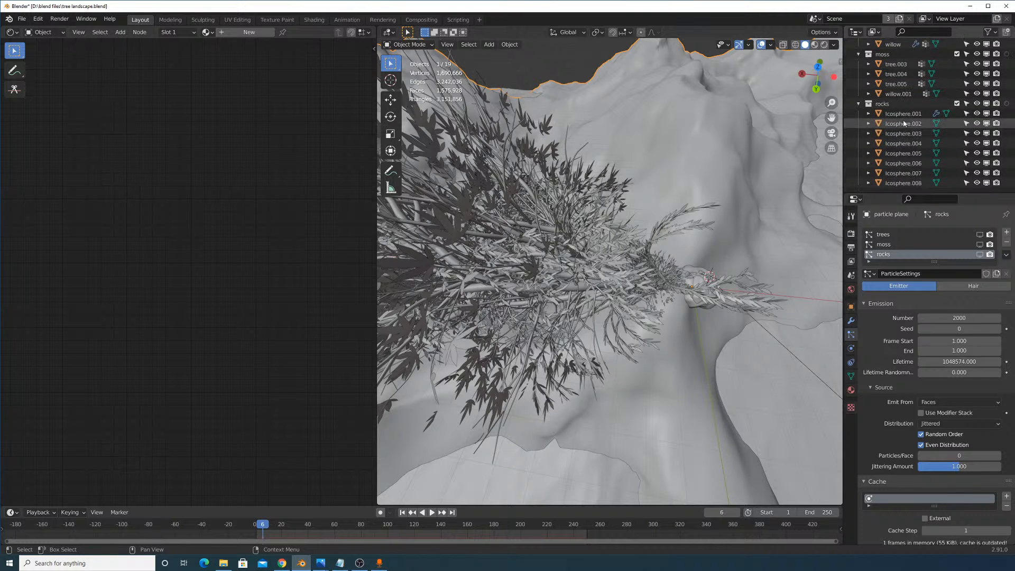
click(904, 115)
middle_drag(744, 226, 555, 288)
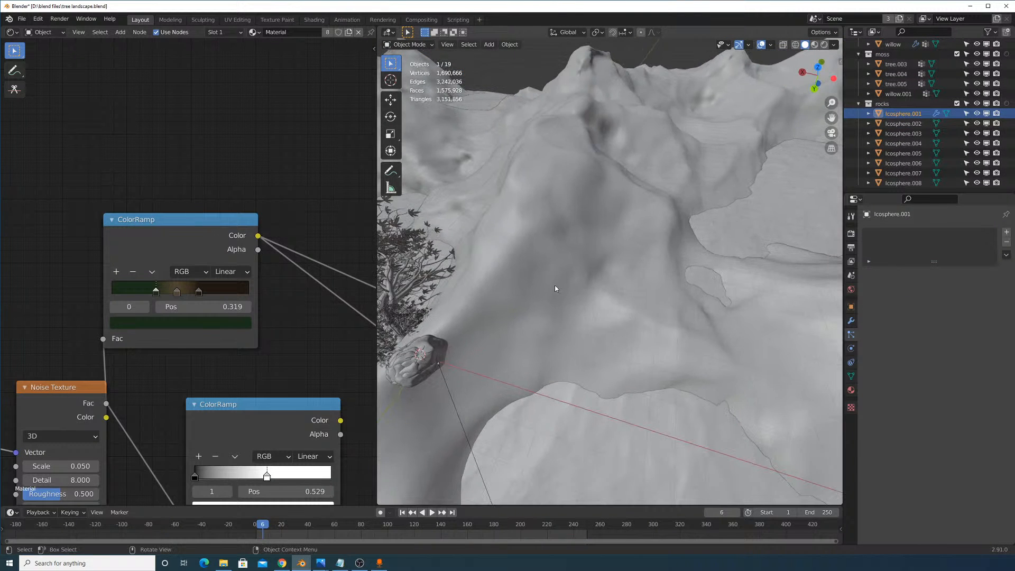
key(KP_Divide)
middle_drag(487, 283, 581, 279)
scroll(660, 277, down, 5)
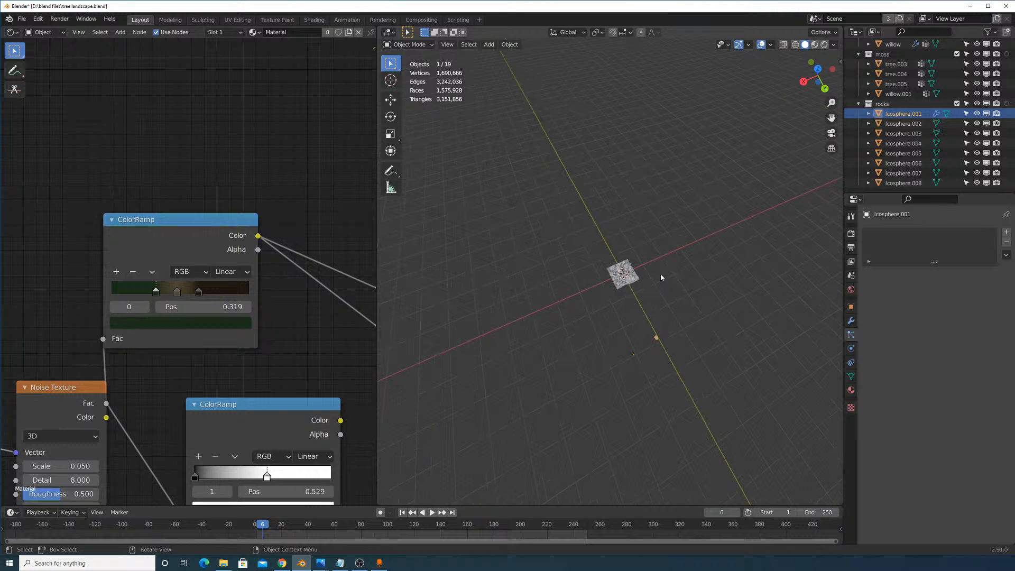
scroll(659, 342, up, 3)
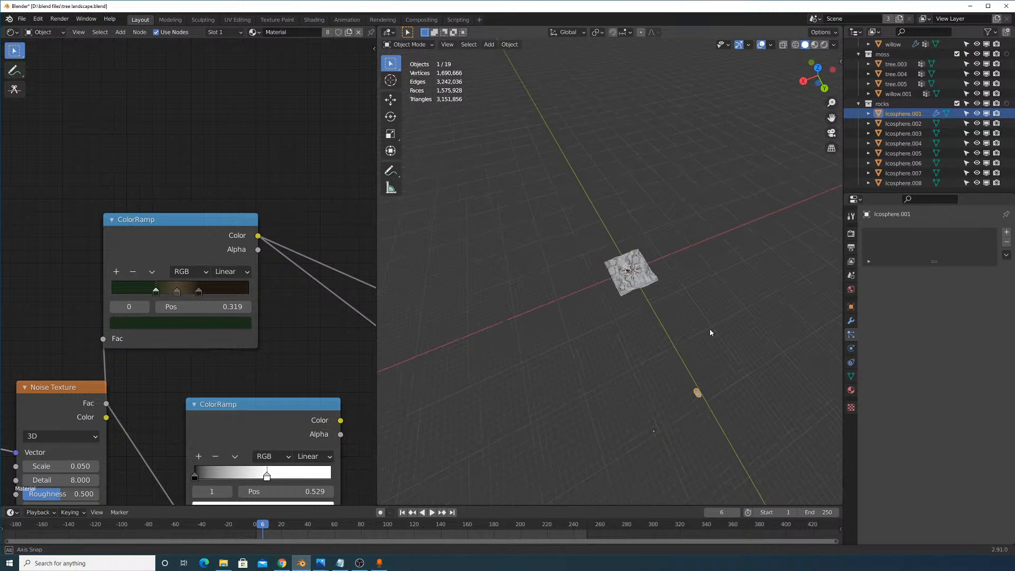
middle_drag(761, 365, 749, 330)
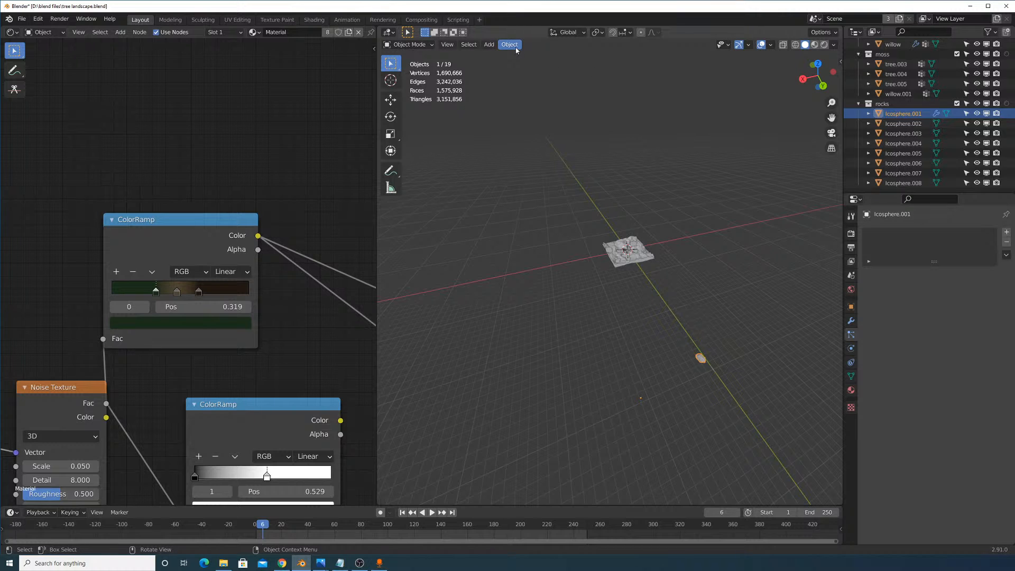
key(m)
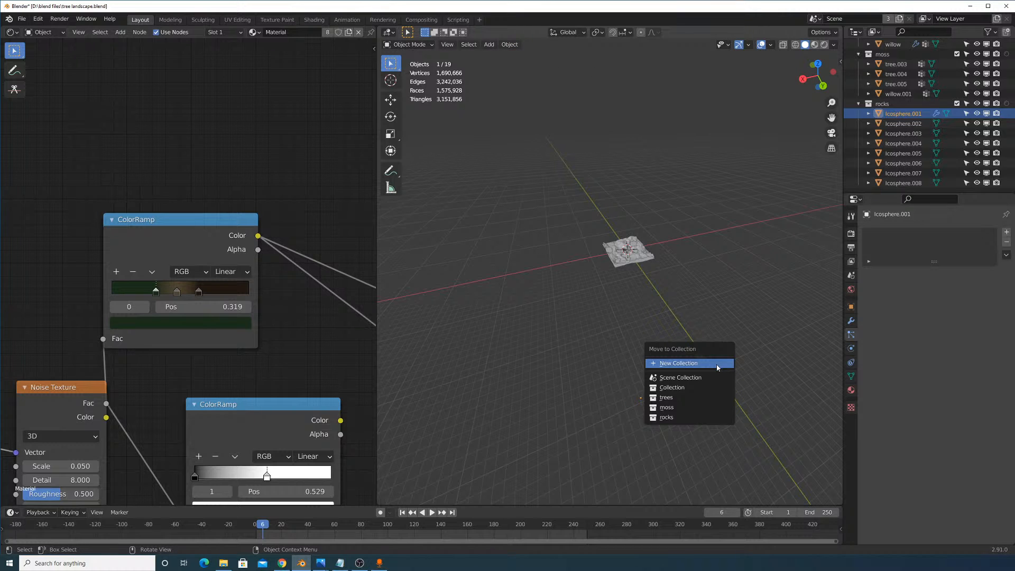
drag(930, 114, 902, 117)
right_click(903, 118)
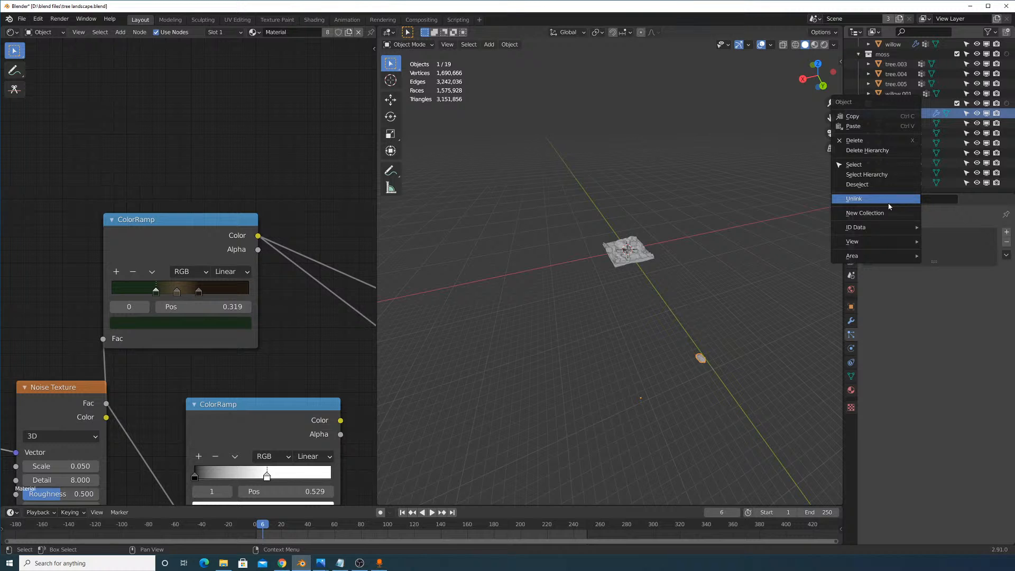
Move Icosphere.001 into a new collection named "rock original".
middle_drag(697, 274, 676, 326)
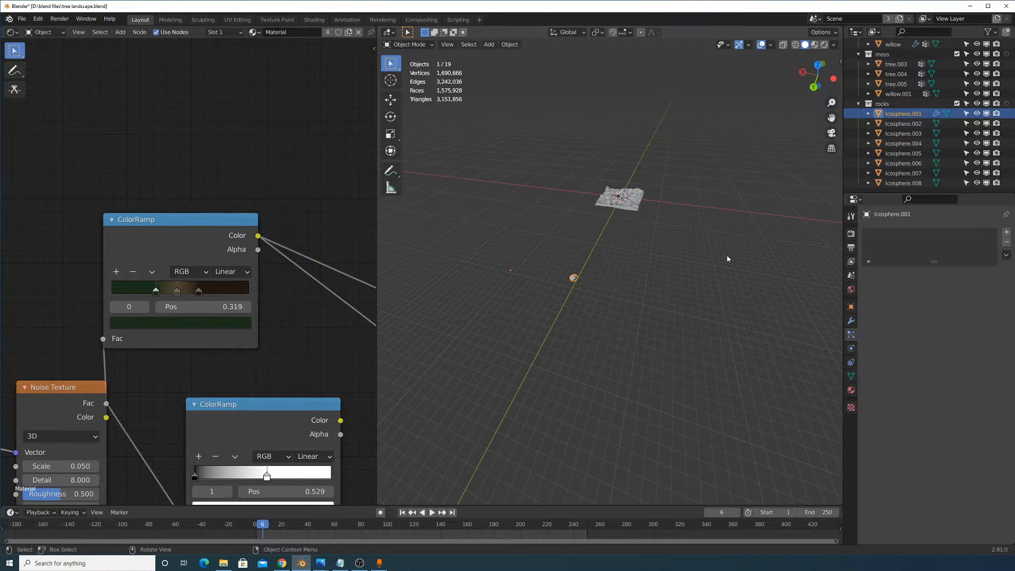
key(m)
click(689, 312)
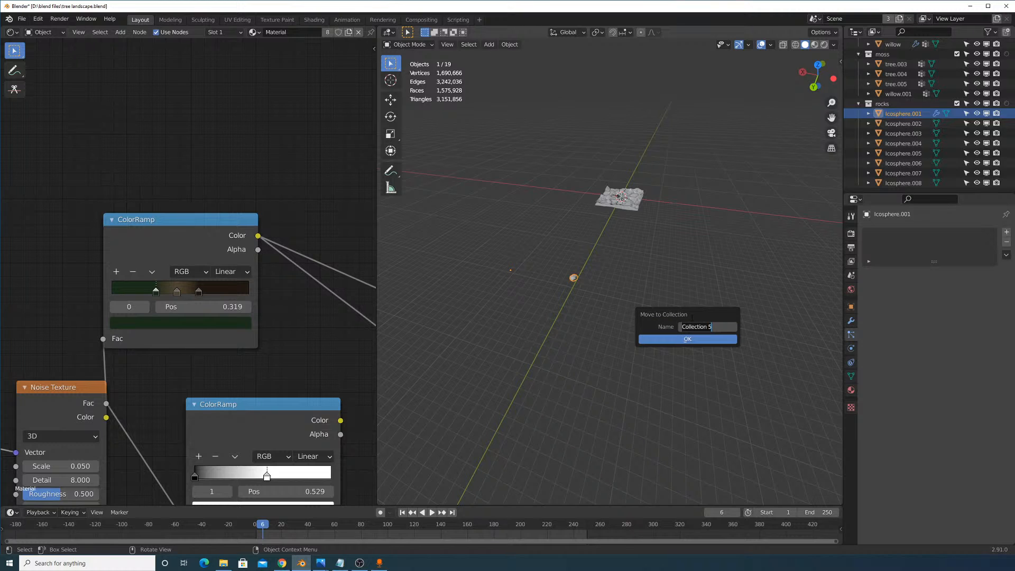
text(rock original)
key(Return)
click(695, 339)
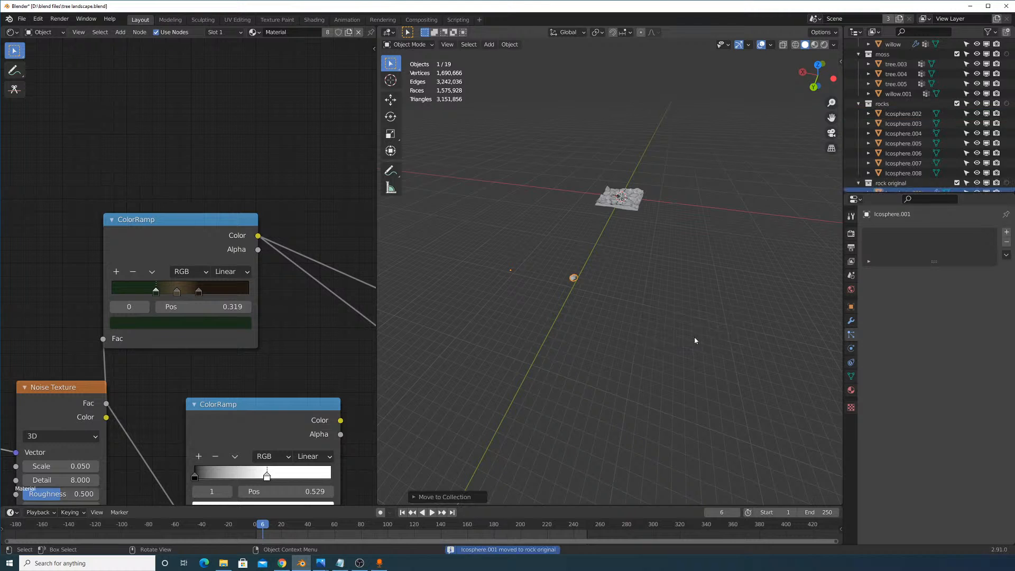
Reselect the particle plane terrain and make its rocks particle system visible in the viewport again.
scroll(920, 105, down, 1)
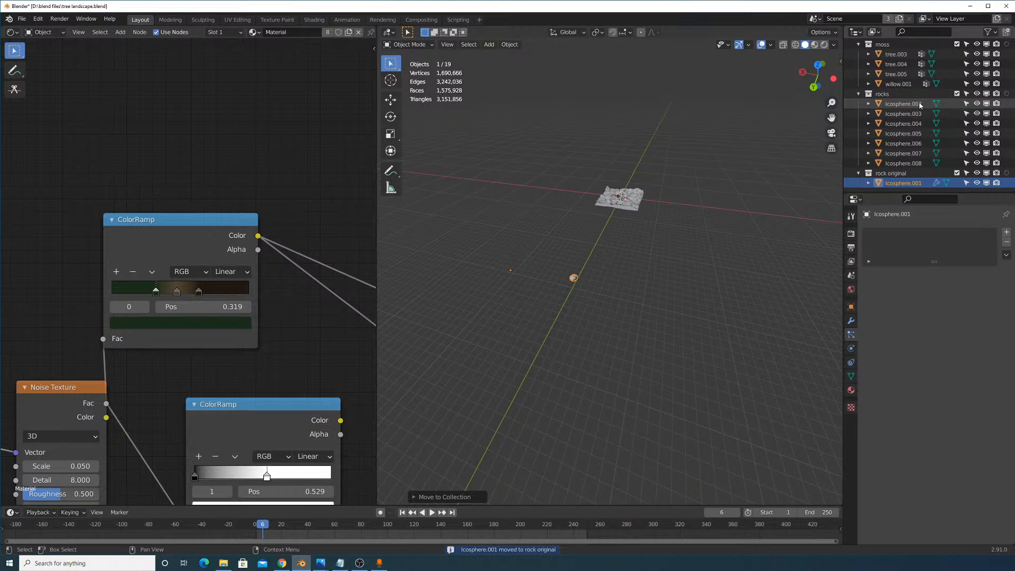
click(914, 104)
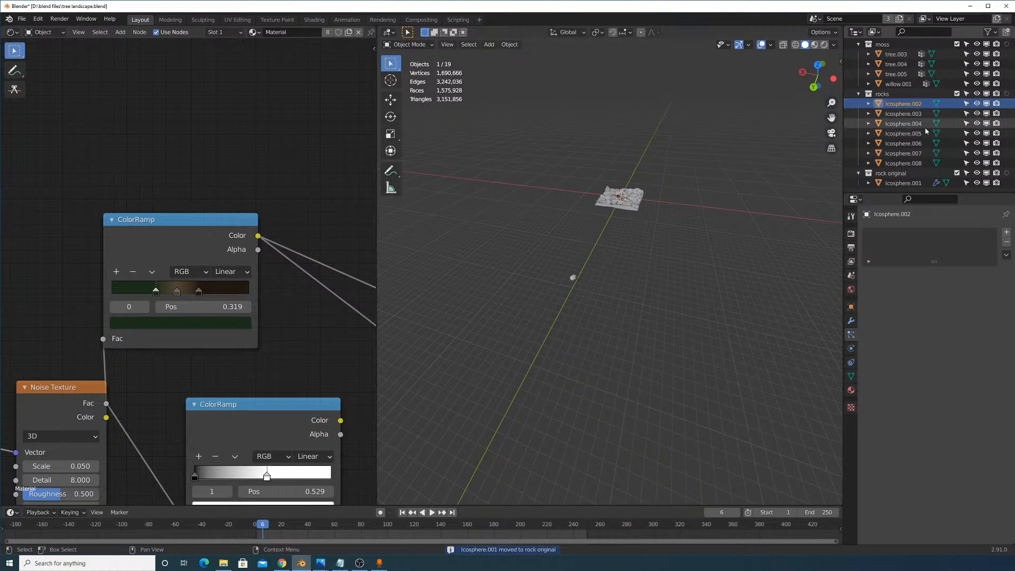
middle_drag(600, 199, 697, 257)
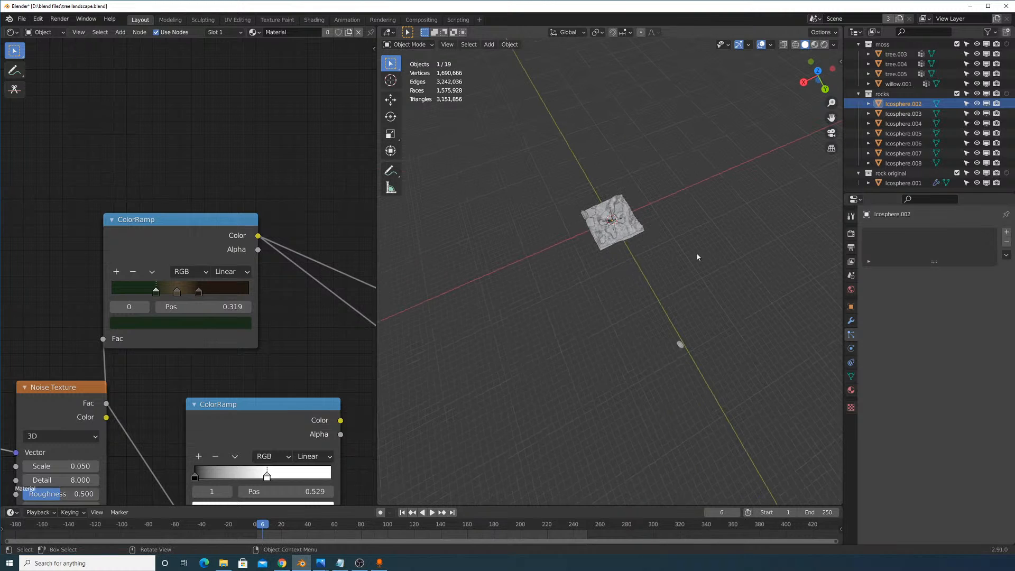
scroll(678, 289, up, 12)
scroll(618, 132, down, 8)
shift+middle_drag(613, 67, 648, 218)
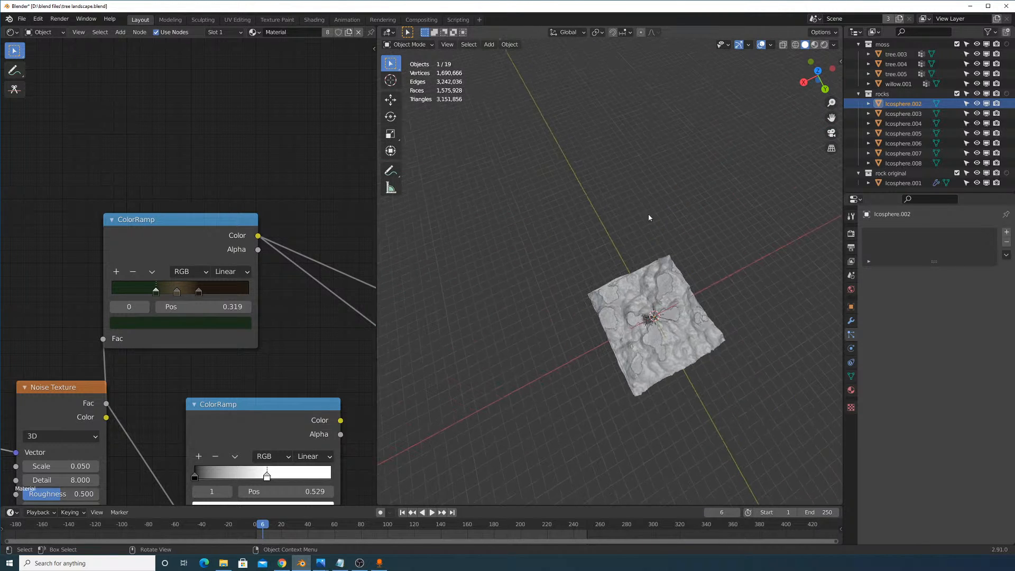
scroll(649, 217, up, 8)
click(705, 278)
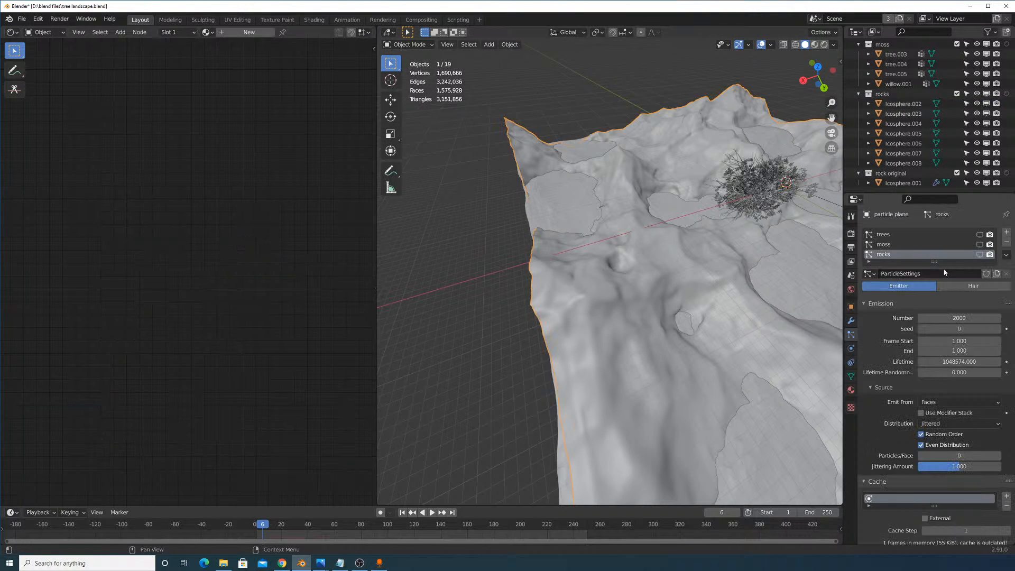
scroll(701, 281, down, 5)
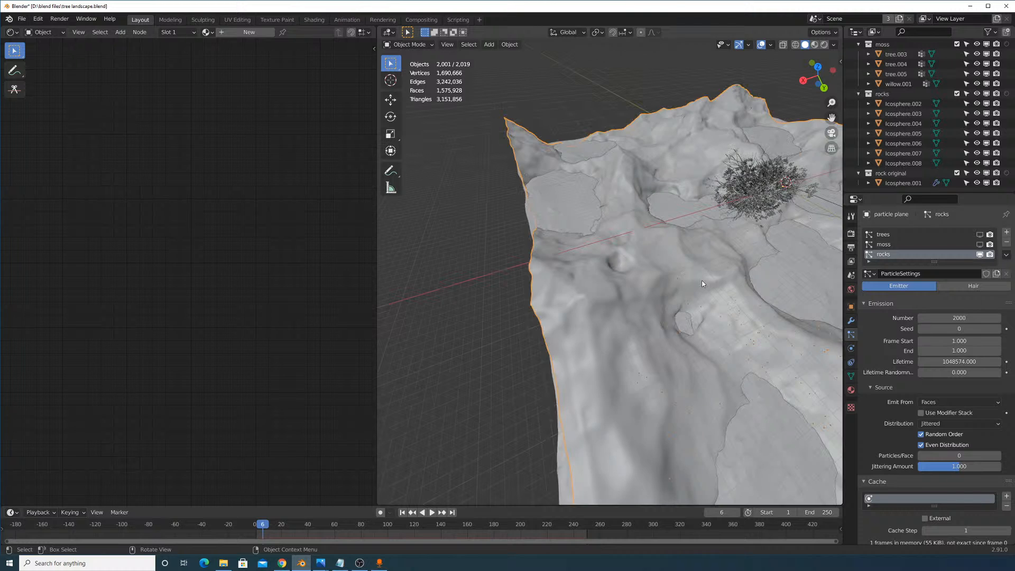
middle_drag(701, 281, 738, 300)
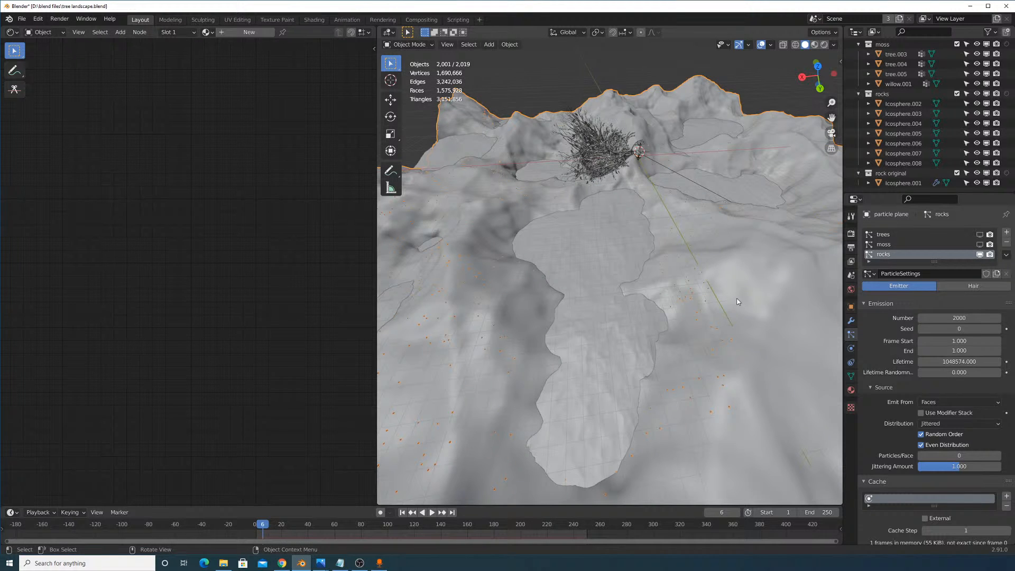
Deselect the terrain, set the render scale of the rocks particles to 0.5, and check the rocks on the slopes.
click(712, 59)
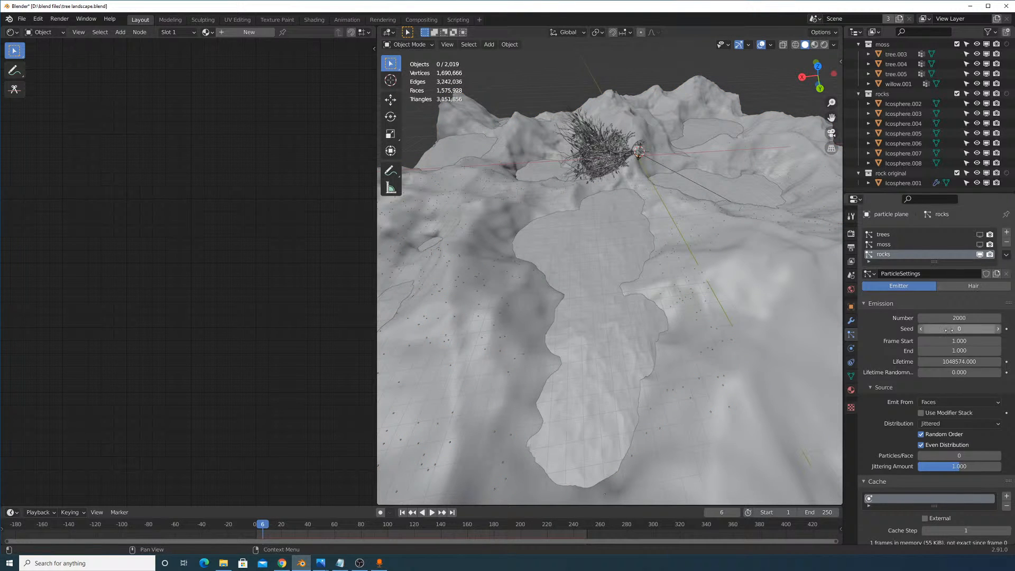
scroll(958, 347, down, 12)
scroll(958, 347, down, 5)
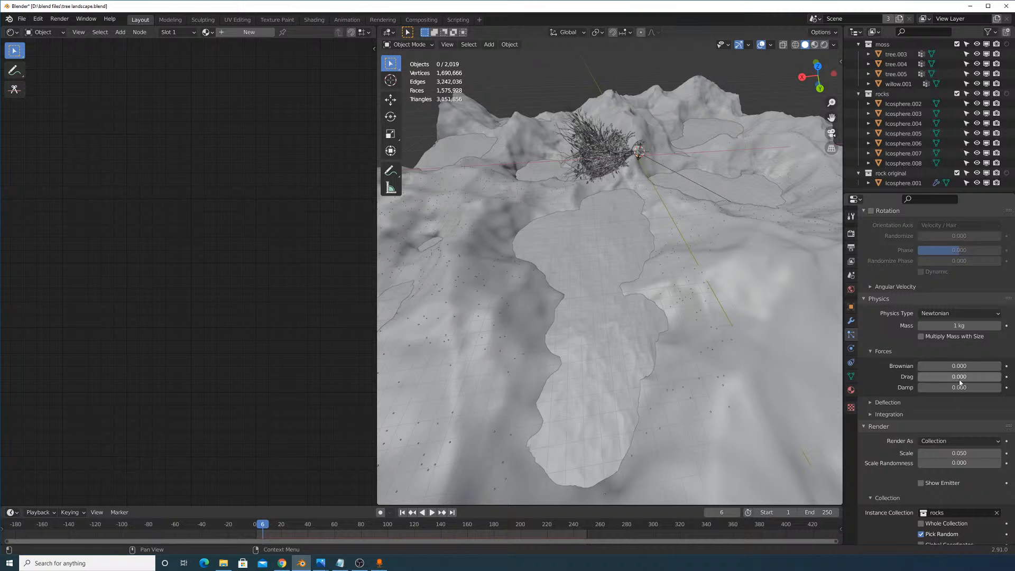
click(973, 453)
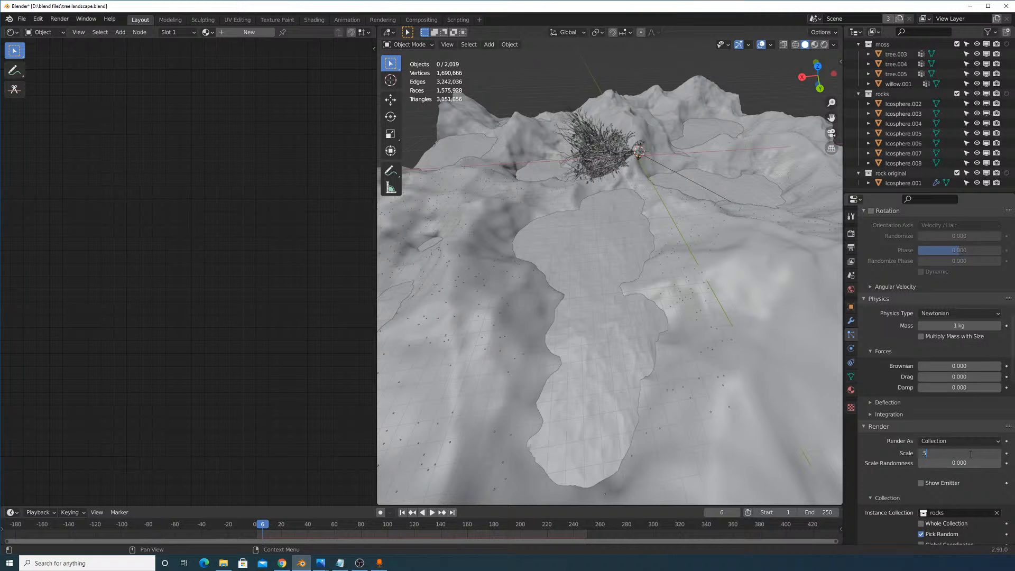
key(Return)
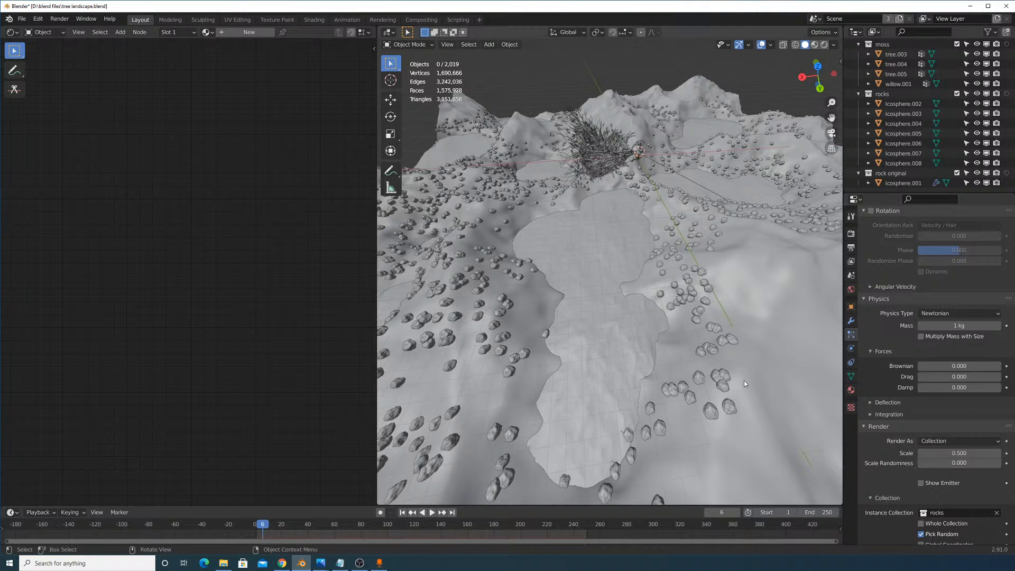
middle_drag(744, 379, 734, 362)
scroll(709, 364, up, 10)
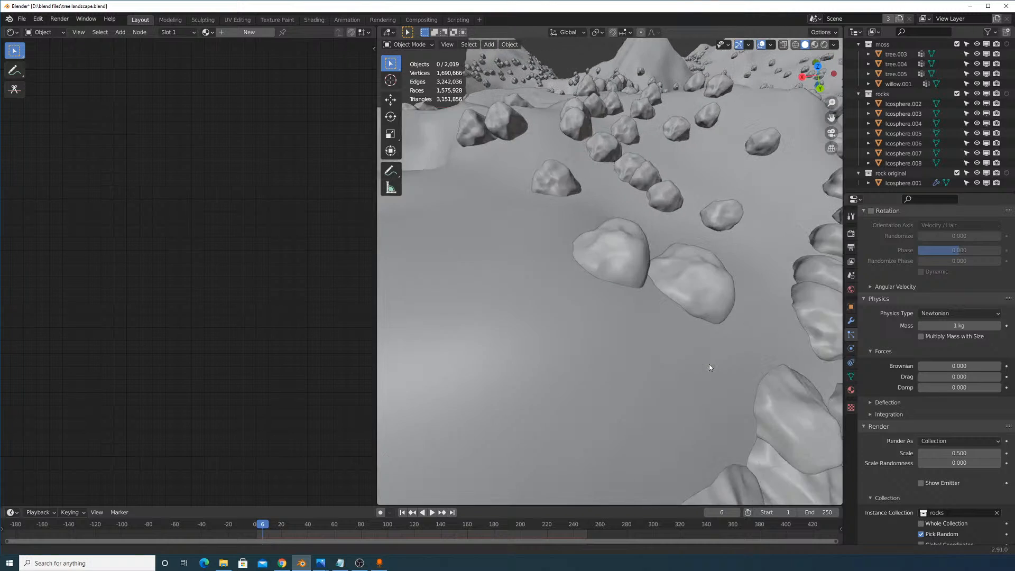
scroll(711, 365, down, 5)
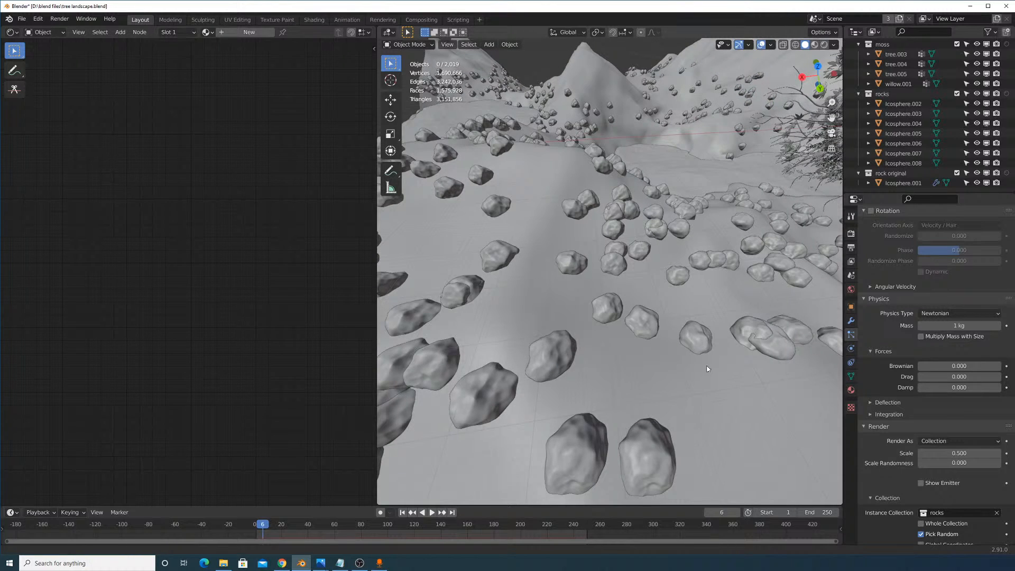
scroll(736, 363, down, 2)
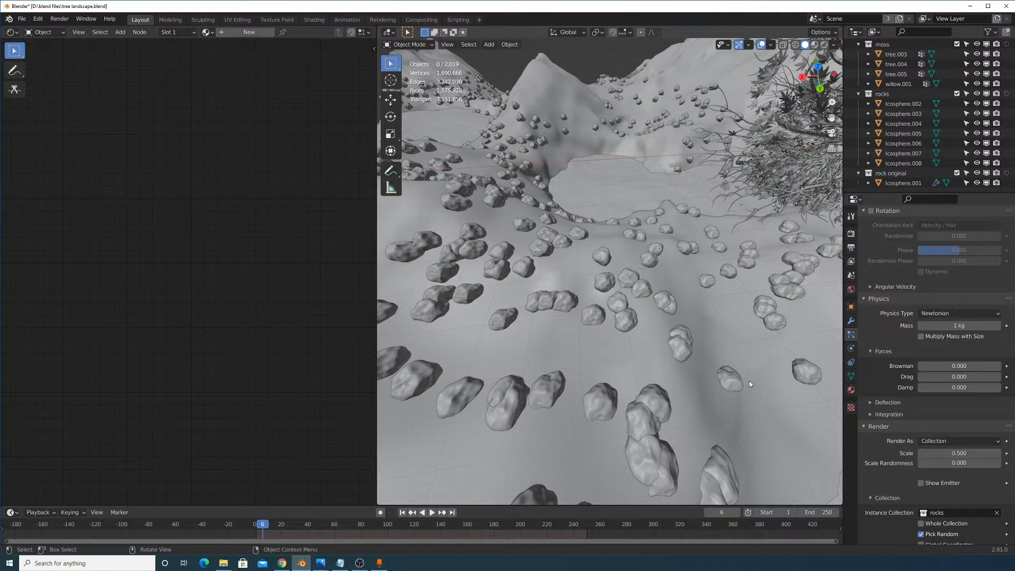
Inspect the scattered rocks up close and preview them in rendered shading before returning to solid shading.
middle_drag(733, 262, 727, 277)
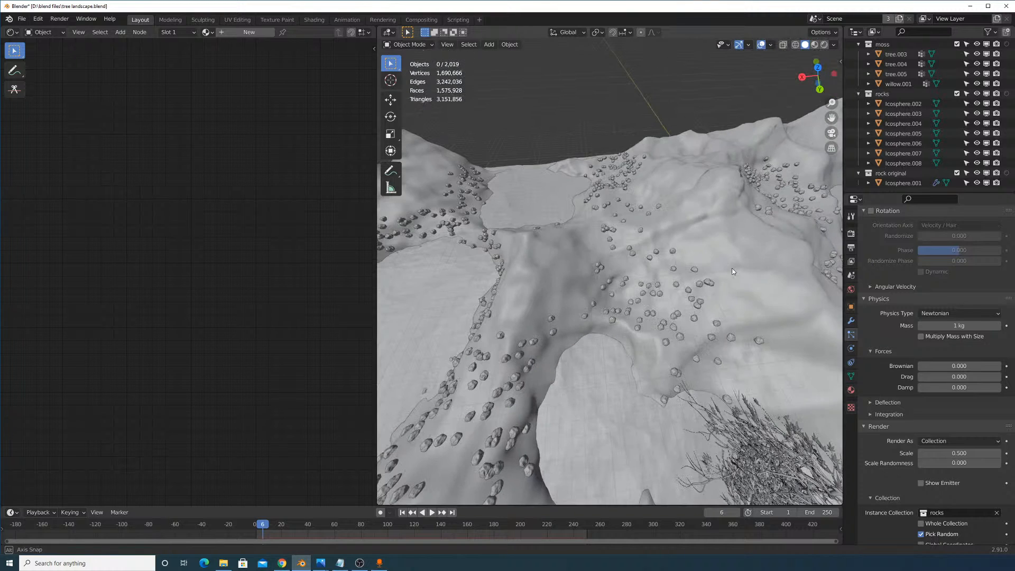
scroll(727, 277, up, 5)
scroll(726, 290, down, 5)
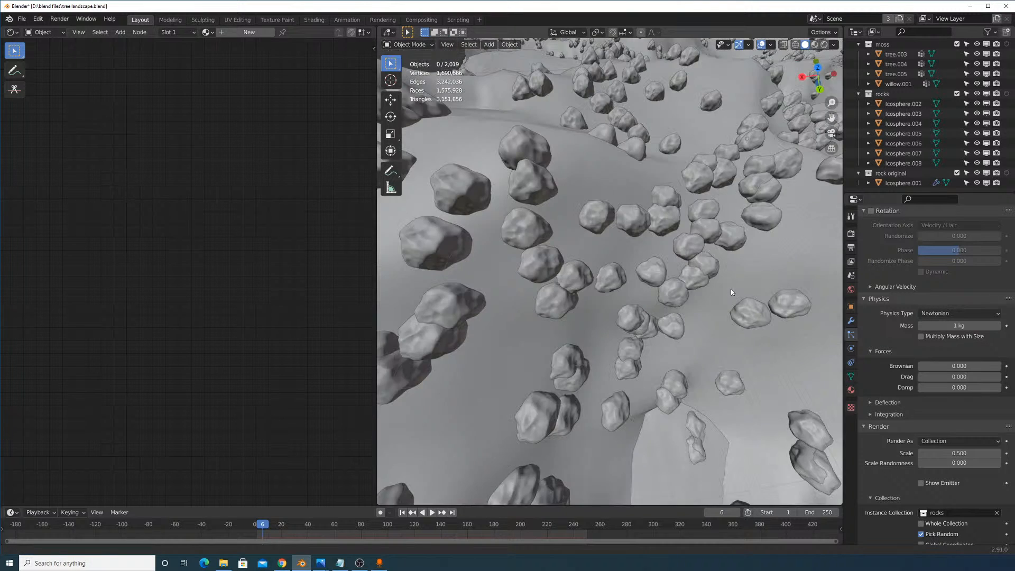
scroll(732, 289, down, 4)
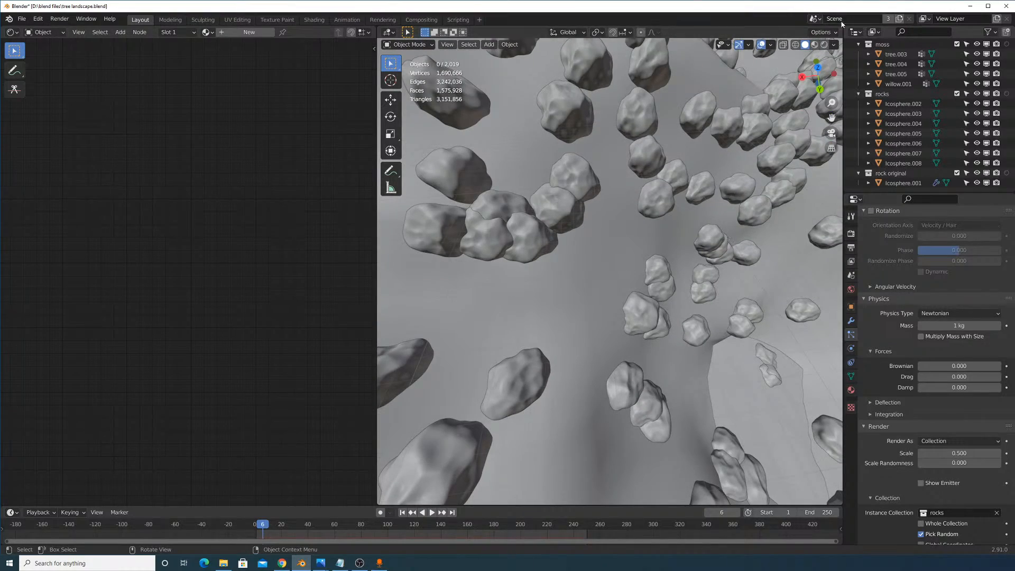
click(824, 44)
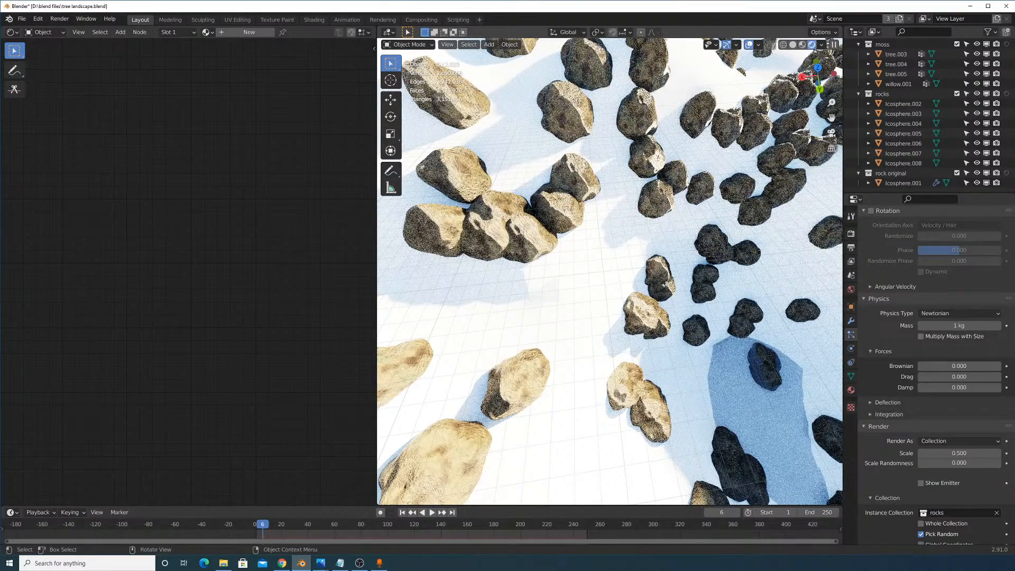
click(794, 45)
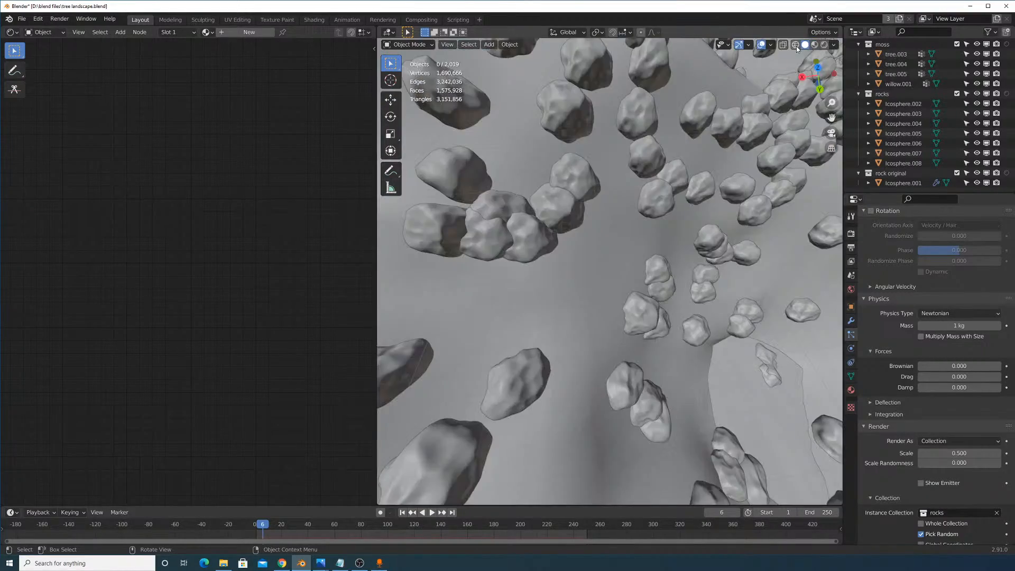
Set the render scale randomness of the rocks particle system to 0.5.
scroll(728, 243, down, 6)
mouse_move(691, 252)
middle_down()
mouse_move(698, 247)
mouse_move(702, 256)
middle_up()
scroll(956, 328, down, 6)
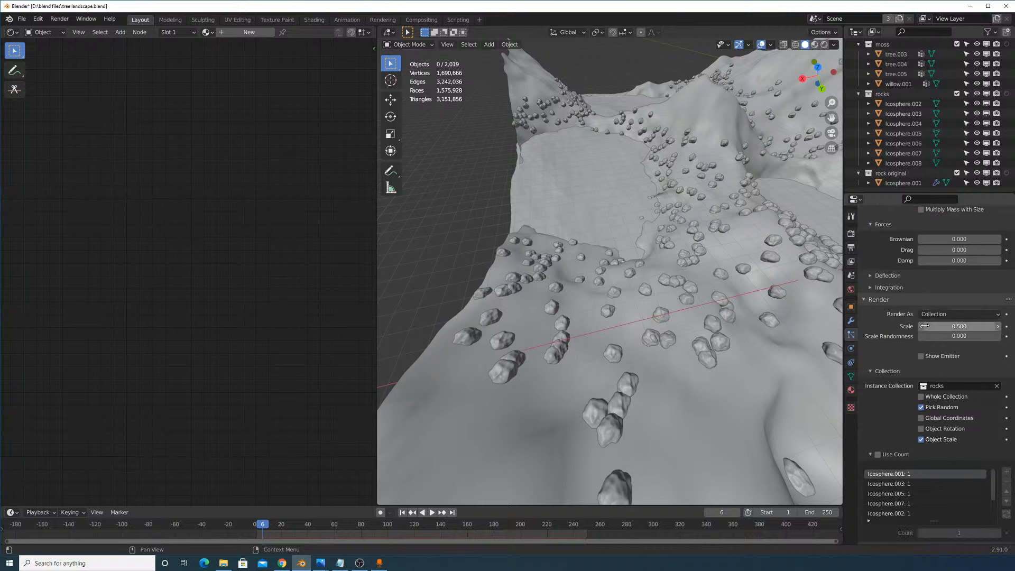
drag(955, 337, 990, 336)
key(Escape)
click(968, 335)
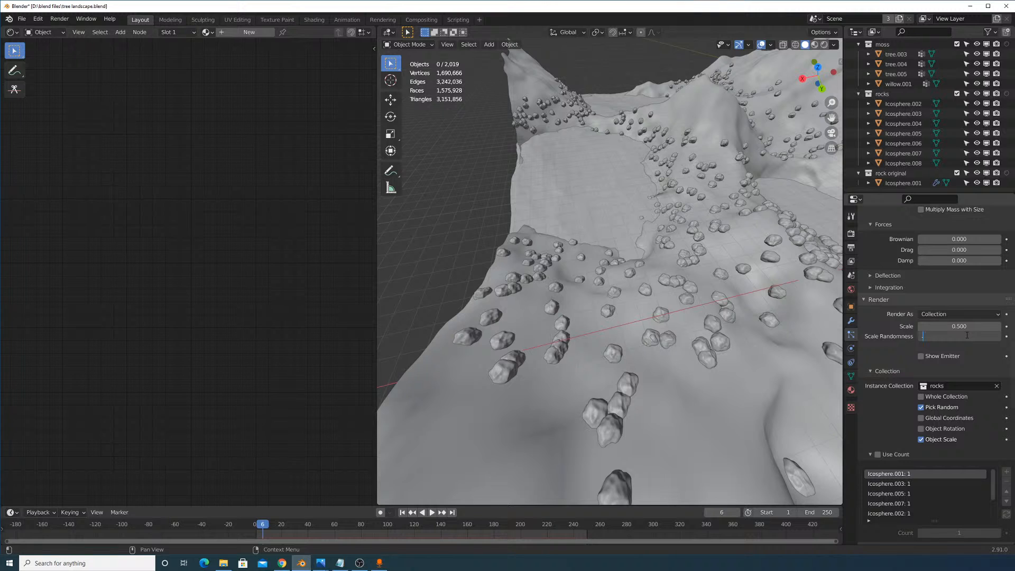
text(.5)
key(Return)
Set the emission number of the rocks particle system to 50000 and check the coverage across the whole terrain.
scroll(946, 296, up, 15)
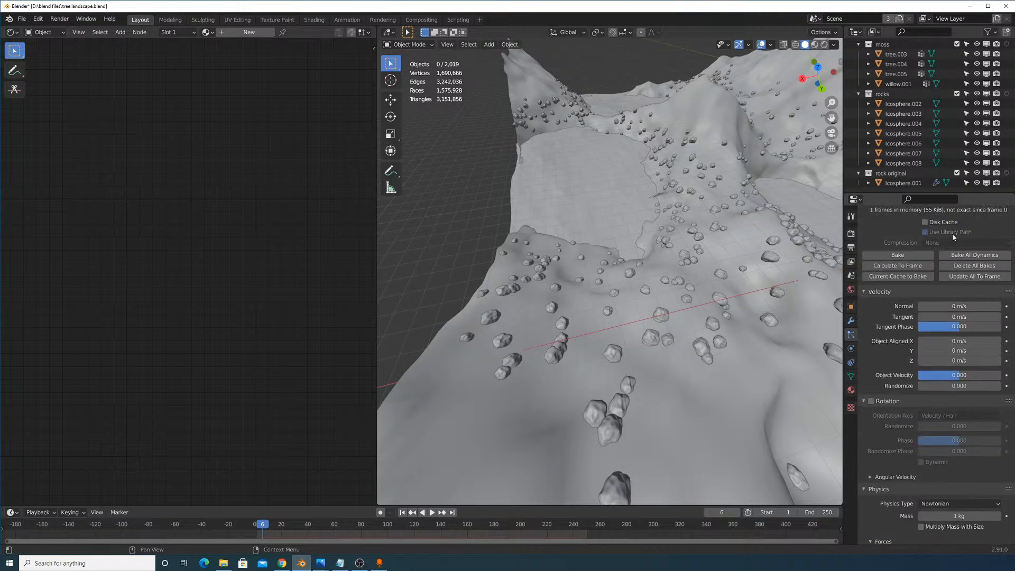
scroll(958, 265, up, 6)
click(967, 317)
text(2000)
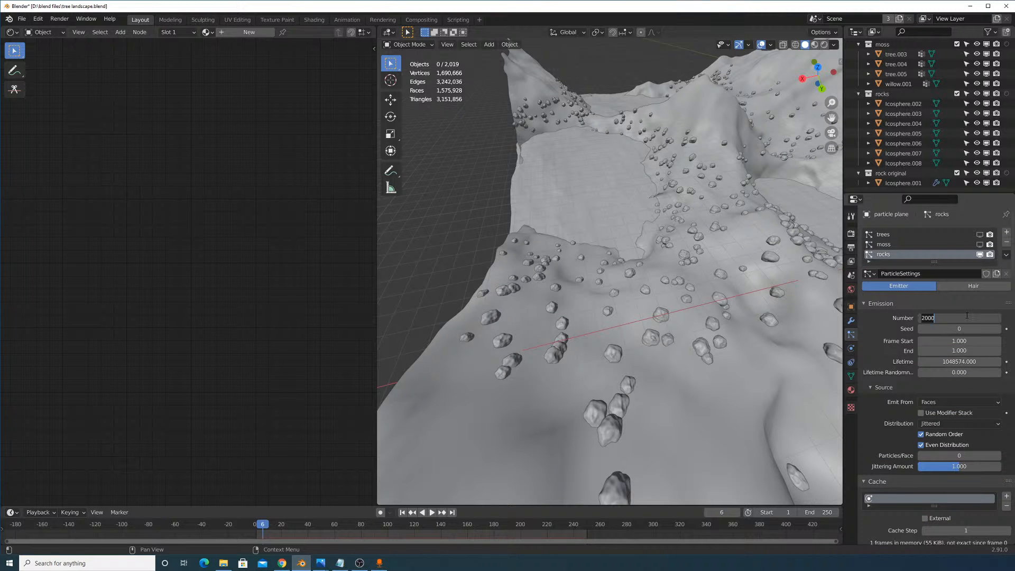
key(Return)
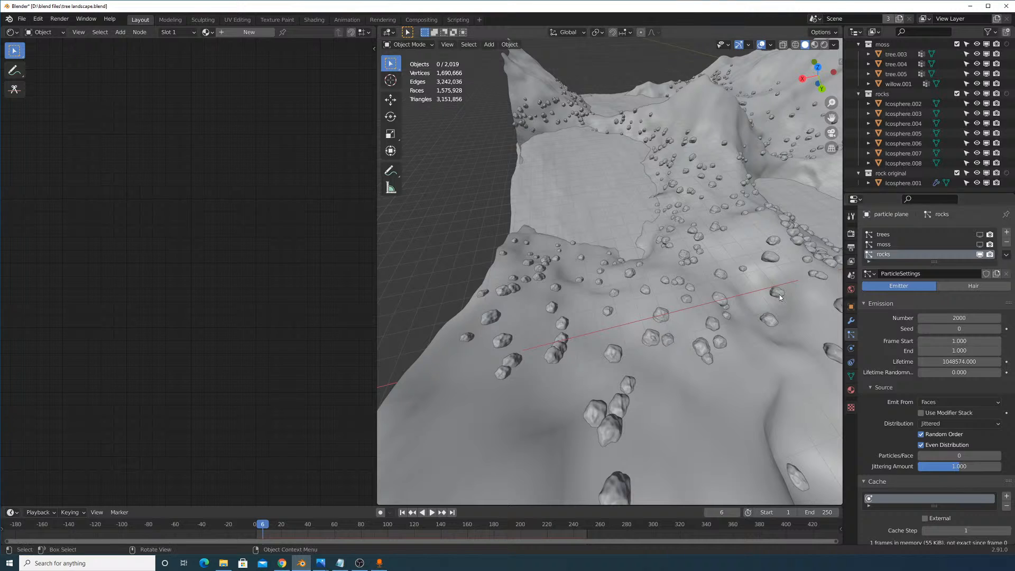
click(959, 317)
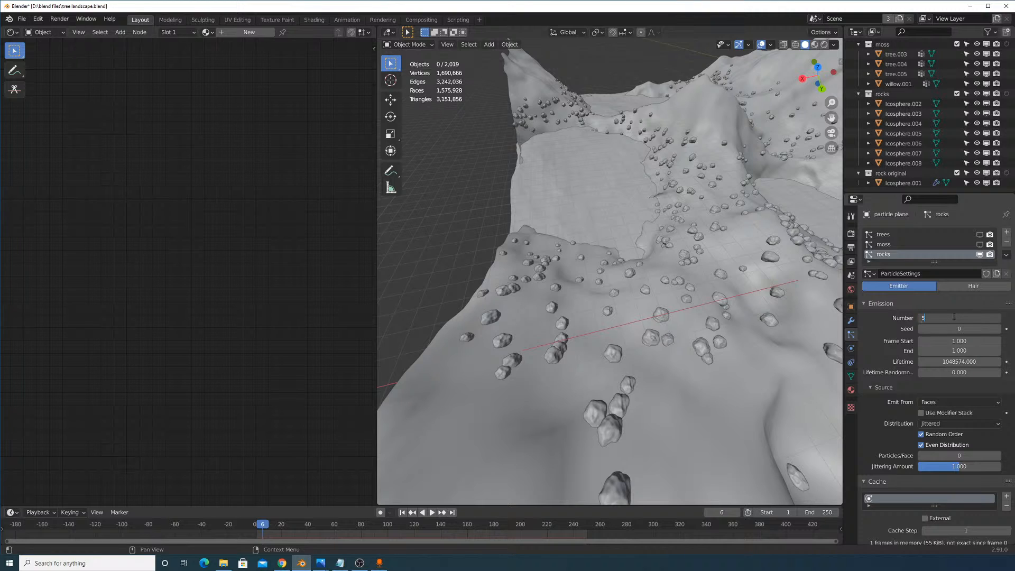
text(50000)
key(Return)
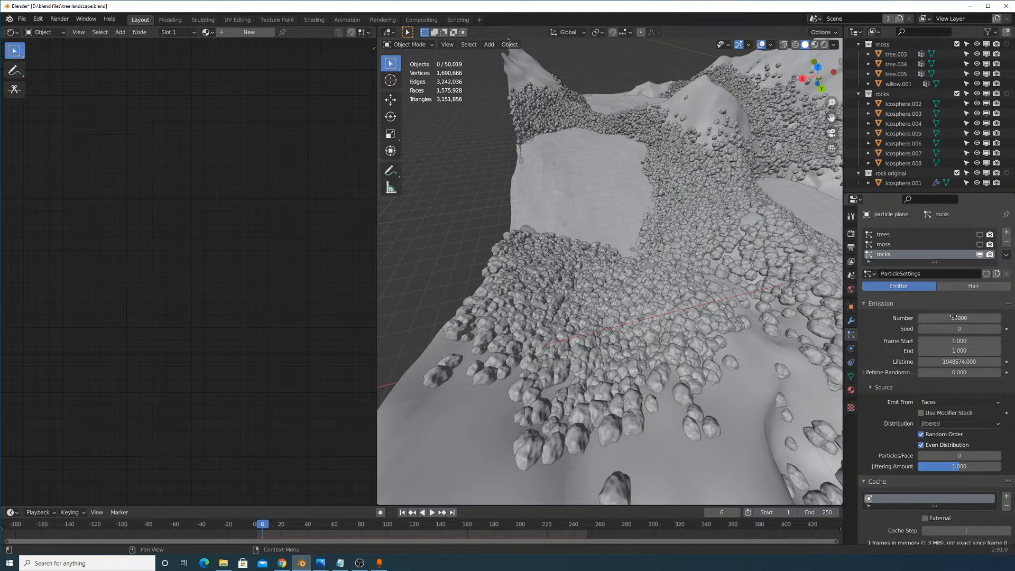
scroll(778, 317, down, 1)
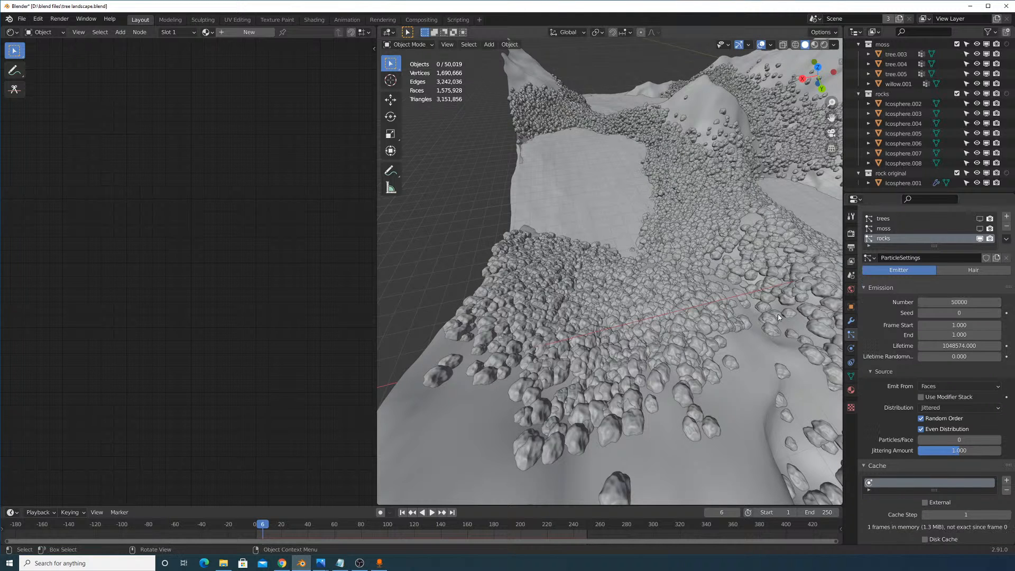
scroll(736, 236, down, 8)
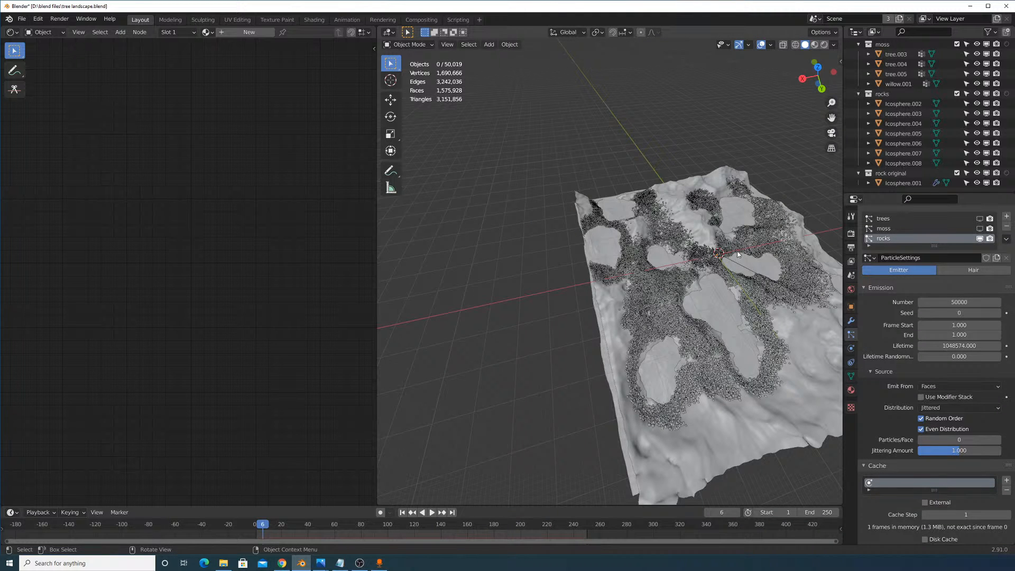
scroll(737, 250, down, 4)
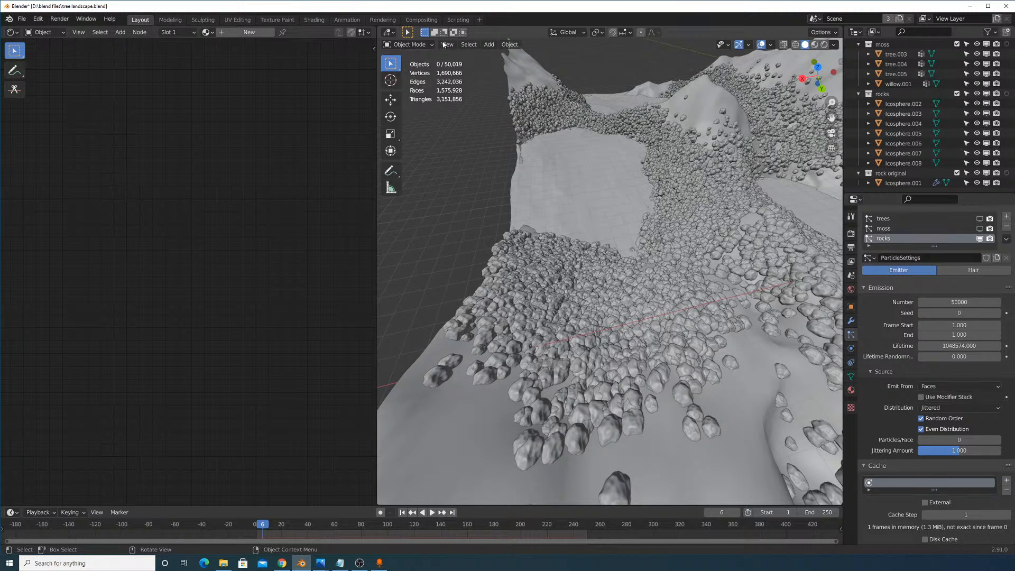
Look through the active camera, select the camera, and examine the surrounding rocks from outside the camera view.
click(445, 44)
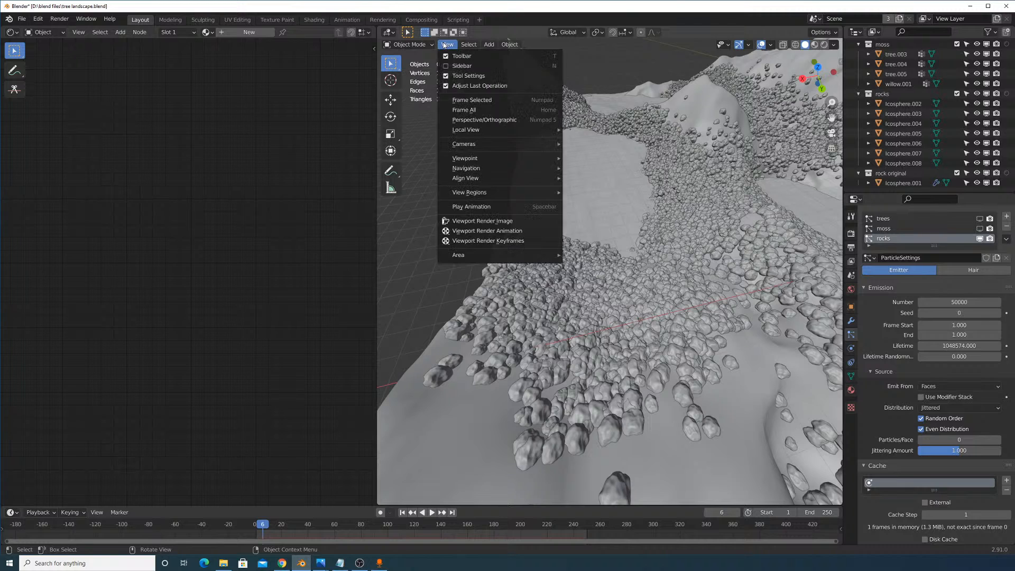
mouse_move(488, 143)
click(602, 154)
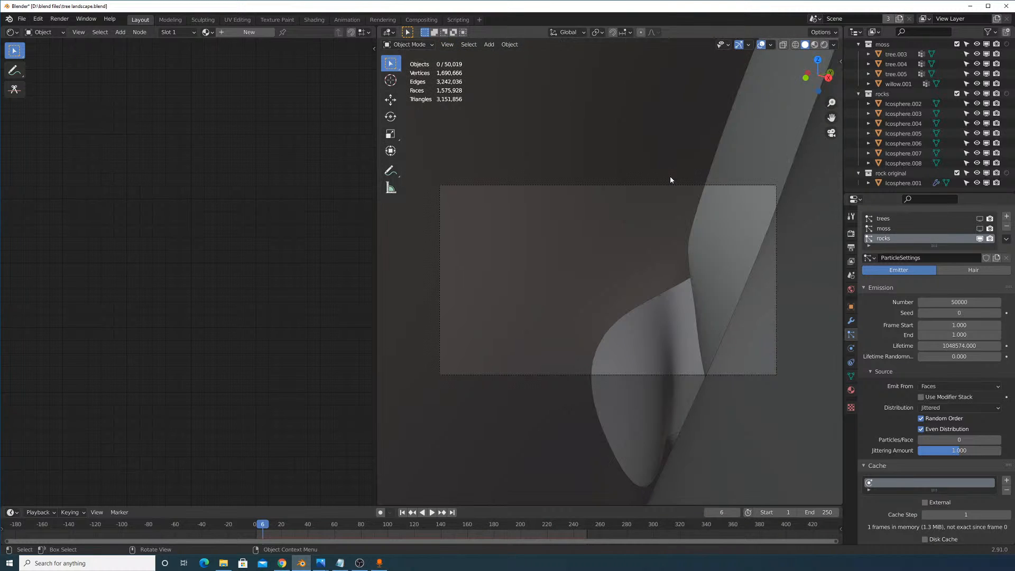
scroll(678, 188, down, 2)
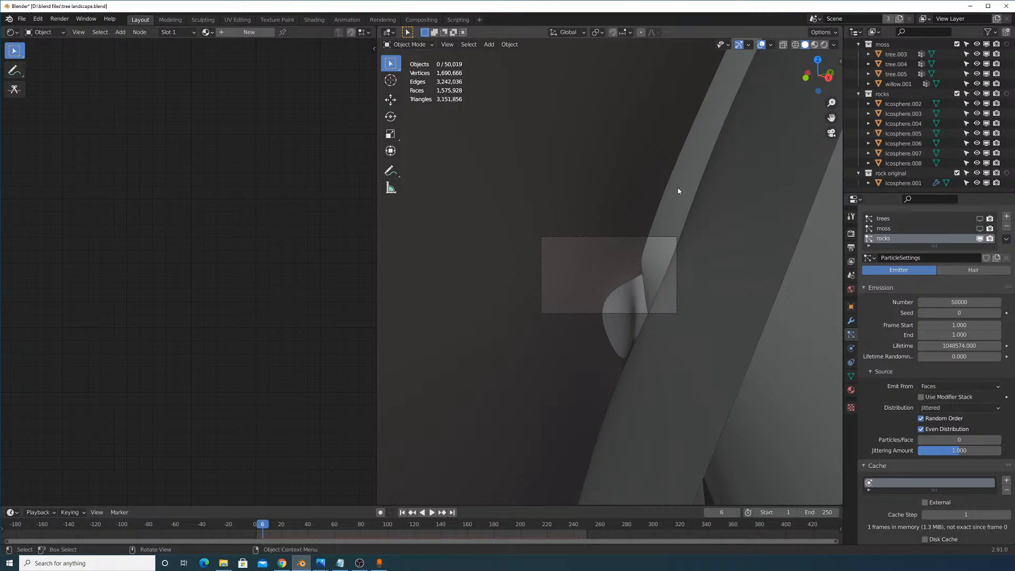
scroll(678, 188, down, 3)
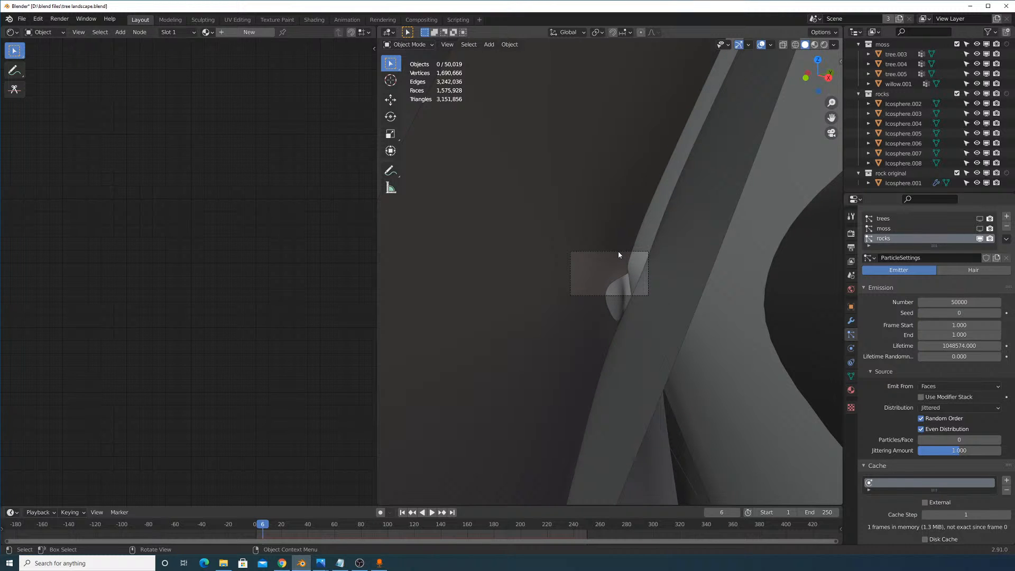
click(619, 253)
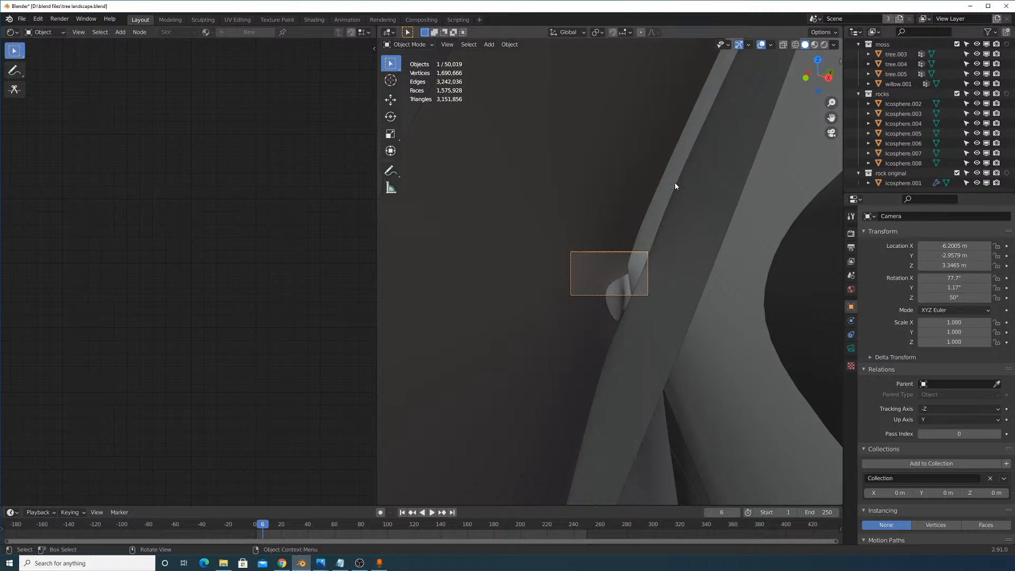
middle_drag(674, 182, 727, 223)
scroll(712, 204, down, 10)
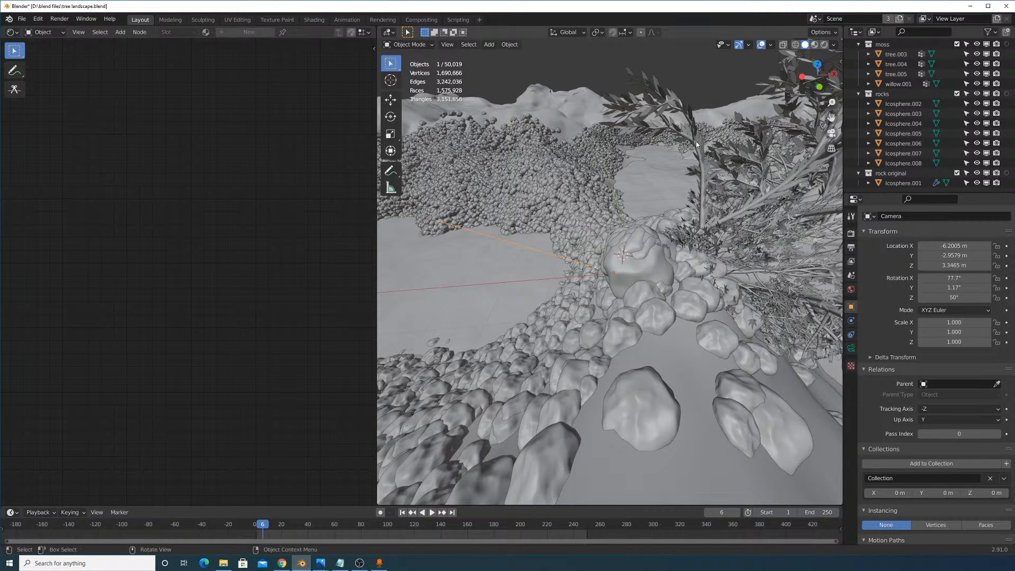
scroll(810, 83, up, 2)
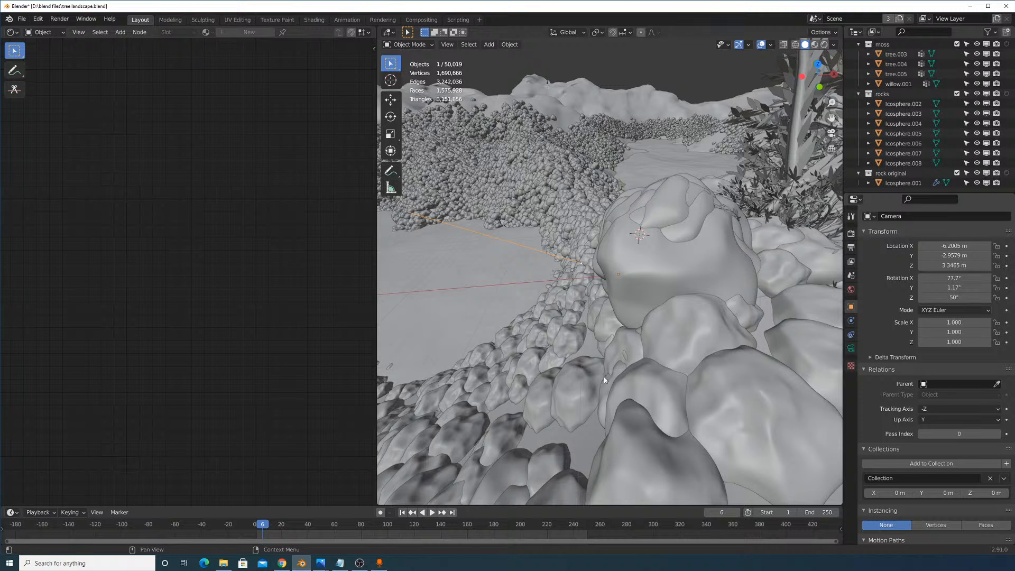
Select the particle plane terrain and set the emission number of its rocks particle system to 20000.
click(540, 108)
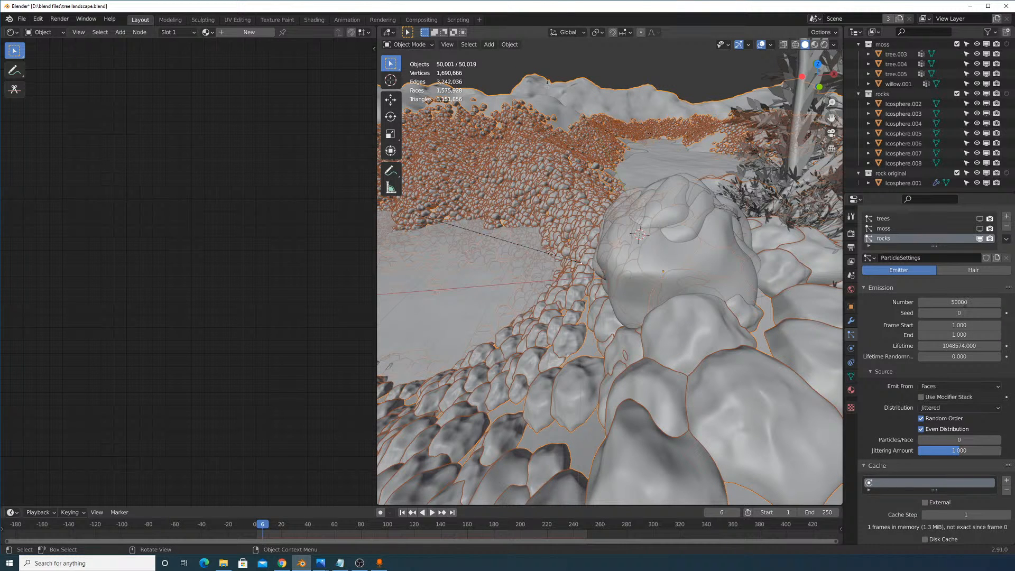
click(965, 303)
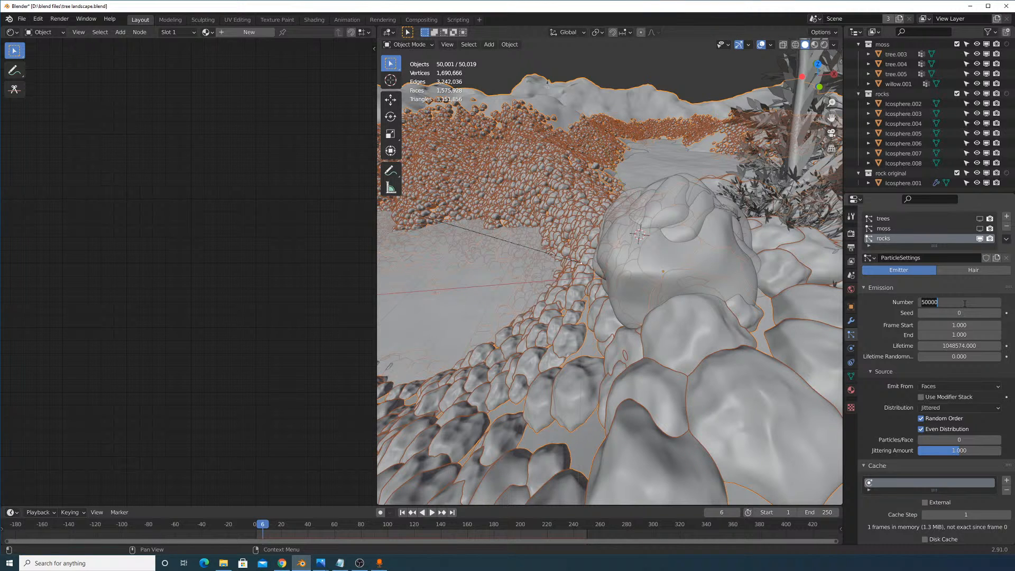
text(20000)
key(Return)
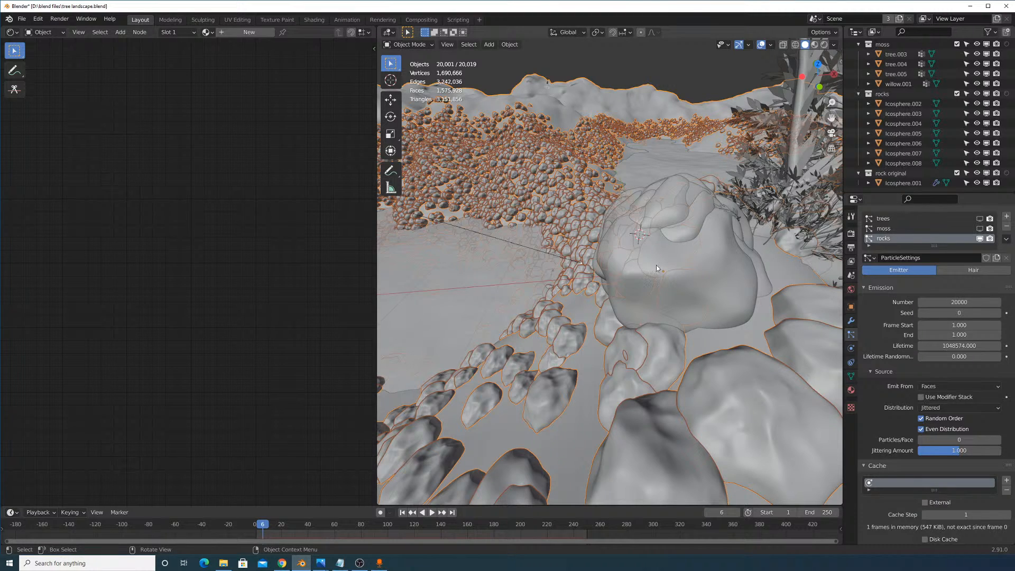
Scale the large source rock Icosphere.005 down to about 0.89 of its size.
middle_drag(657, 268, 633, 264)
click(657, 303)
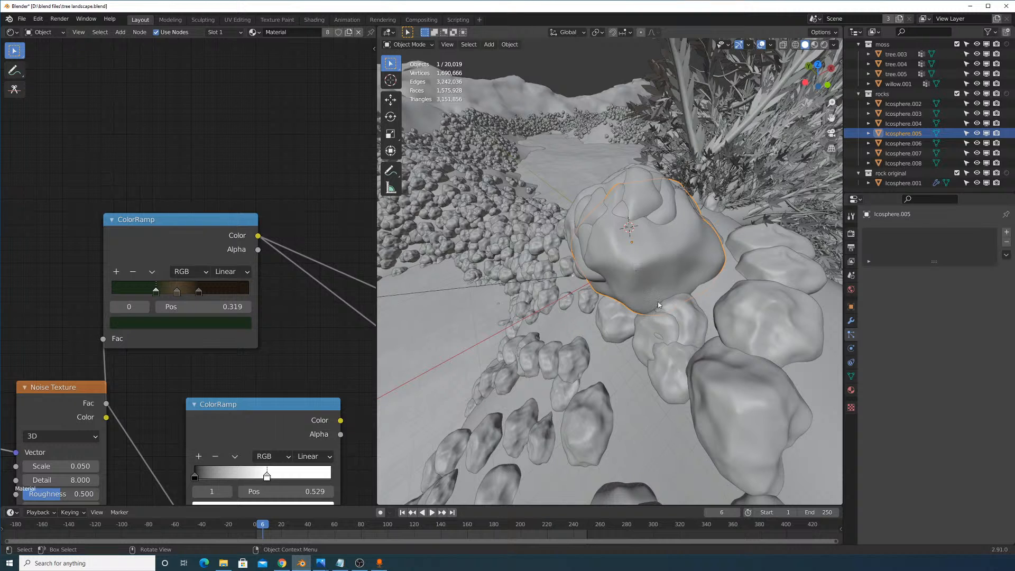
key(s)
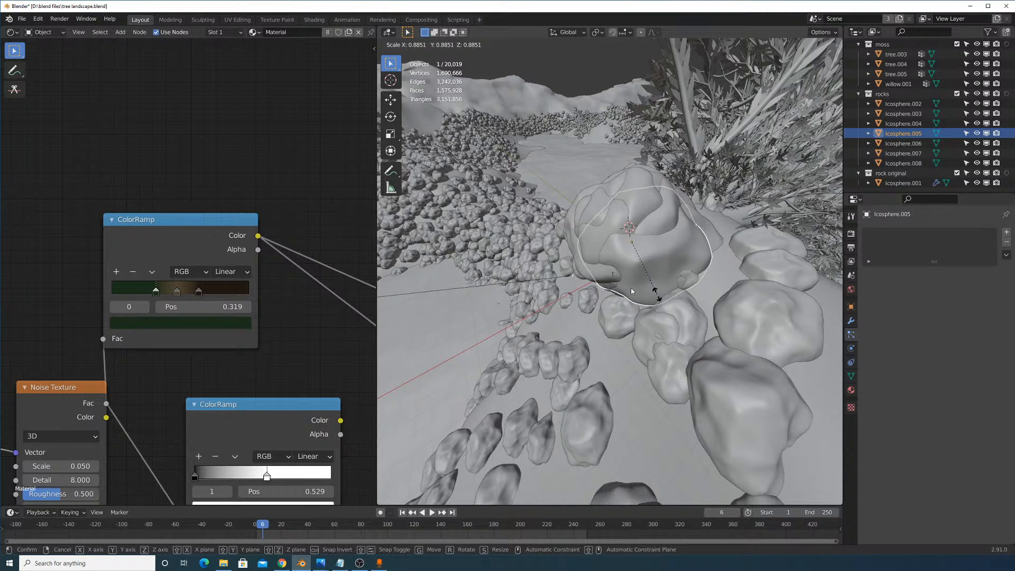
click(613, 280)
click(618, 296)
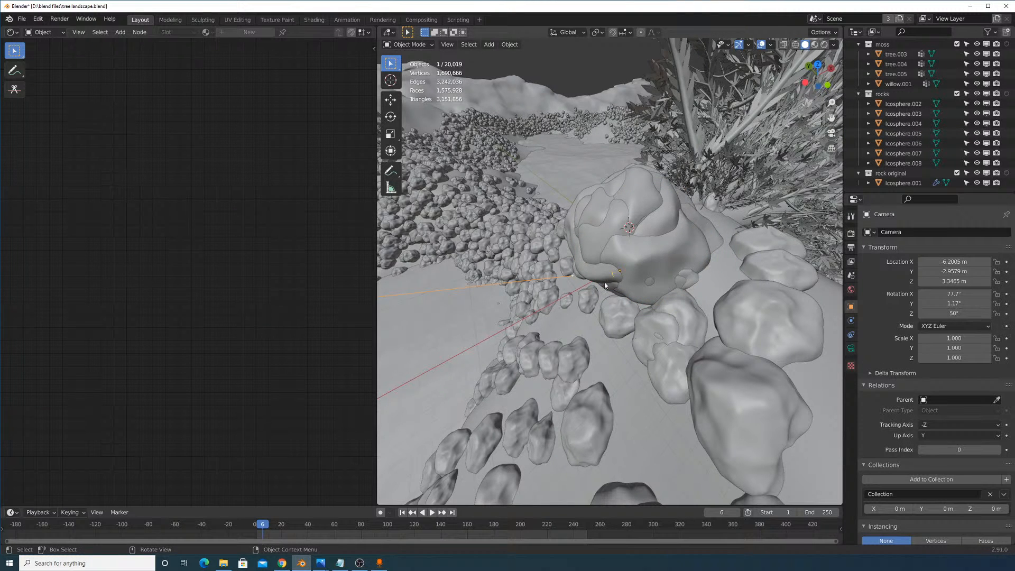
Select the overlapping source rock Icosphere.007 and scale it down slightly.
click(585, 271)
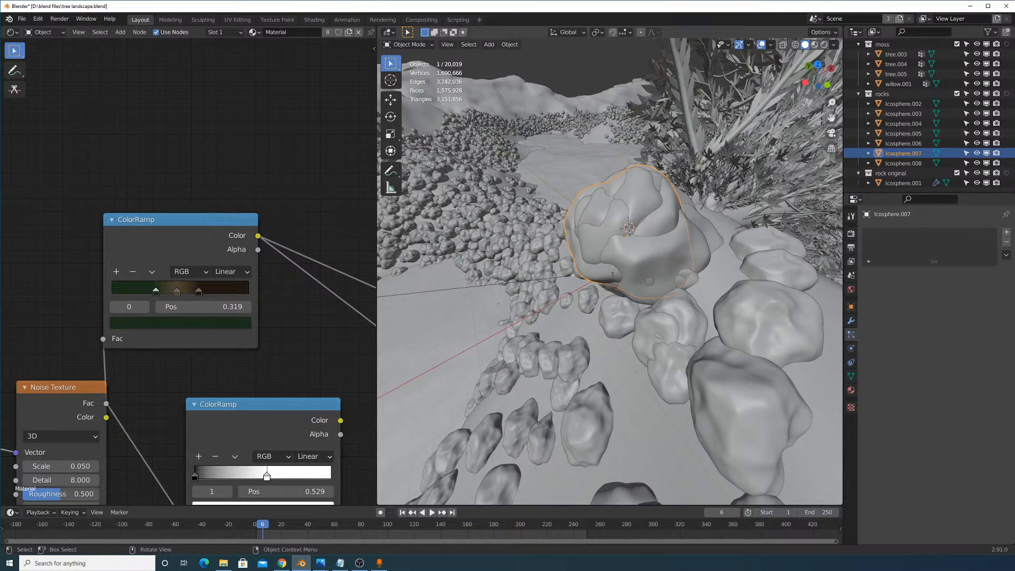
key(s)
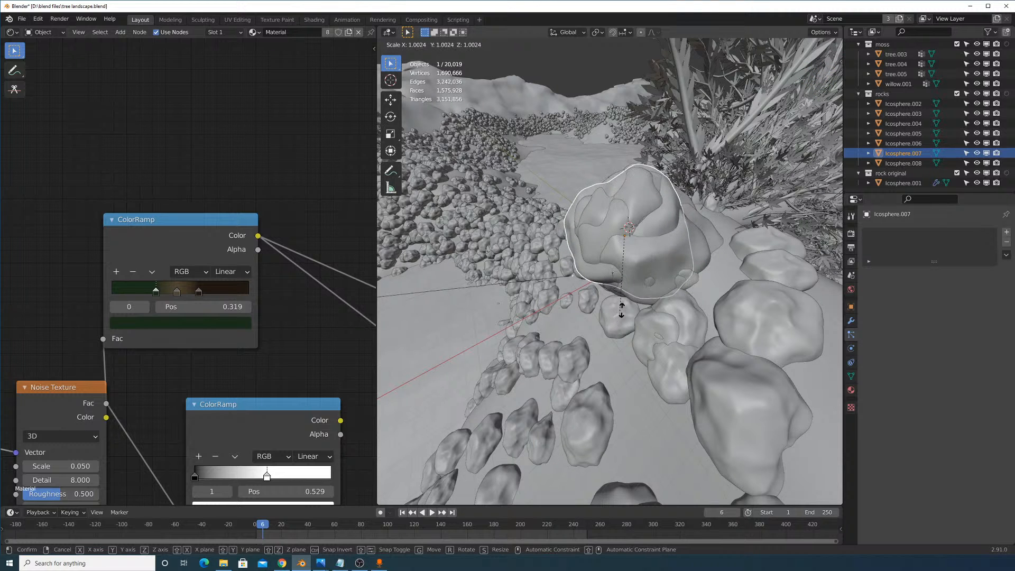
click(644, 259)
Scale Icosphere.005 down further to about 0.93 of its size and shrink the overlapping source rock Icosphere.003 slightly.
click(644, 257)
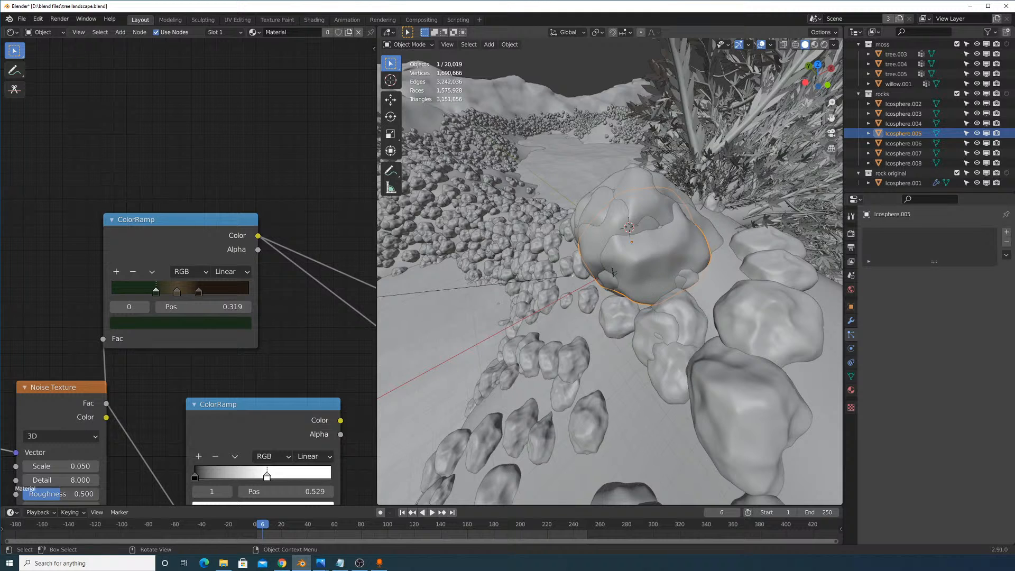
key(s)
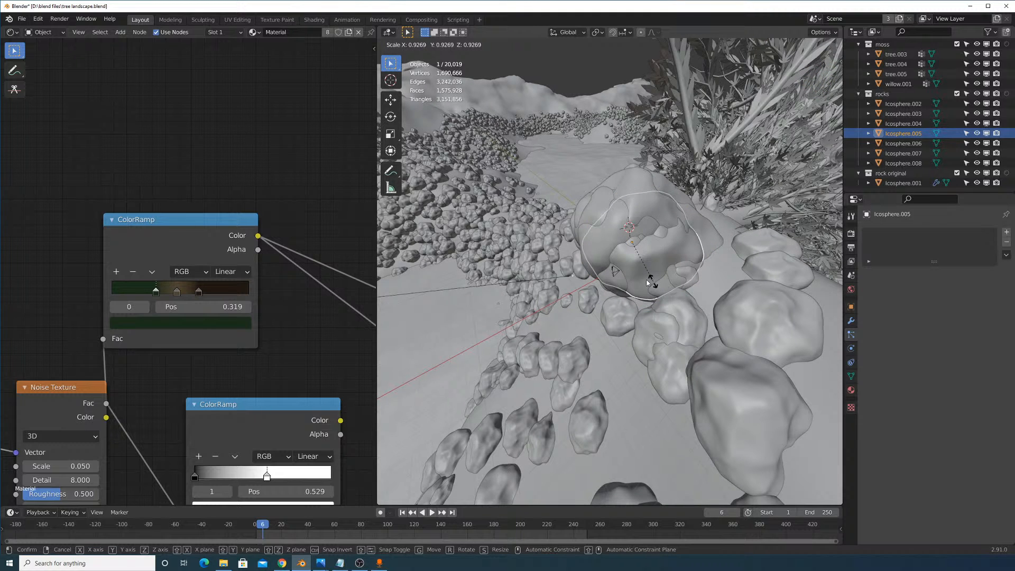
click(648, 282)
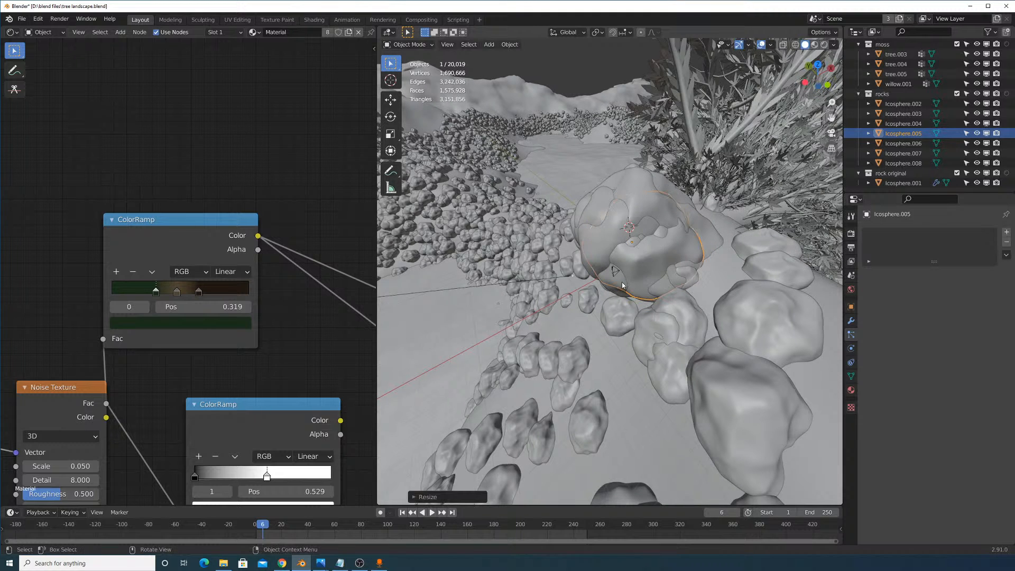
click(727, 242)
key(s)
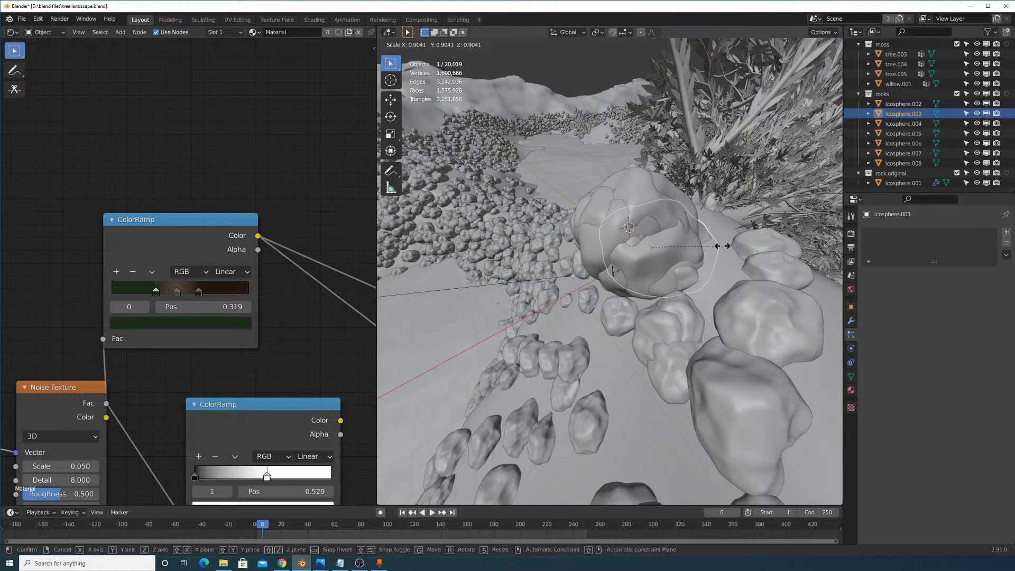
click(675, 243)
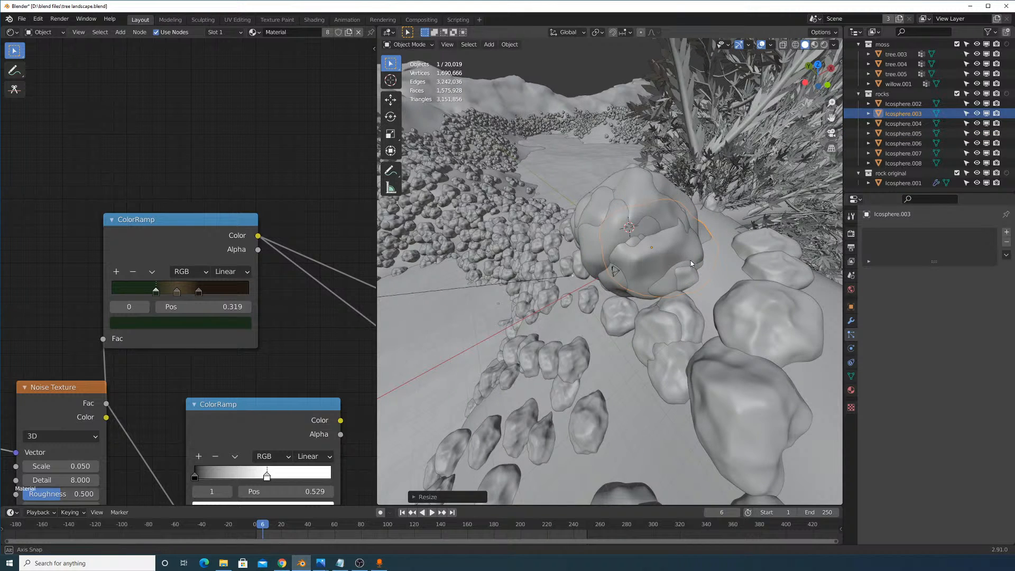
middle_drag(690, 260, 613, 319)
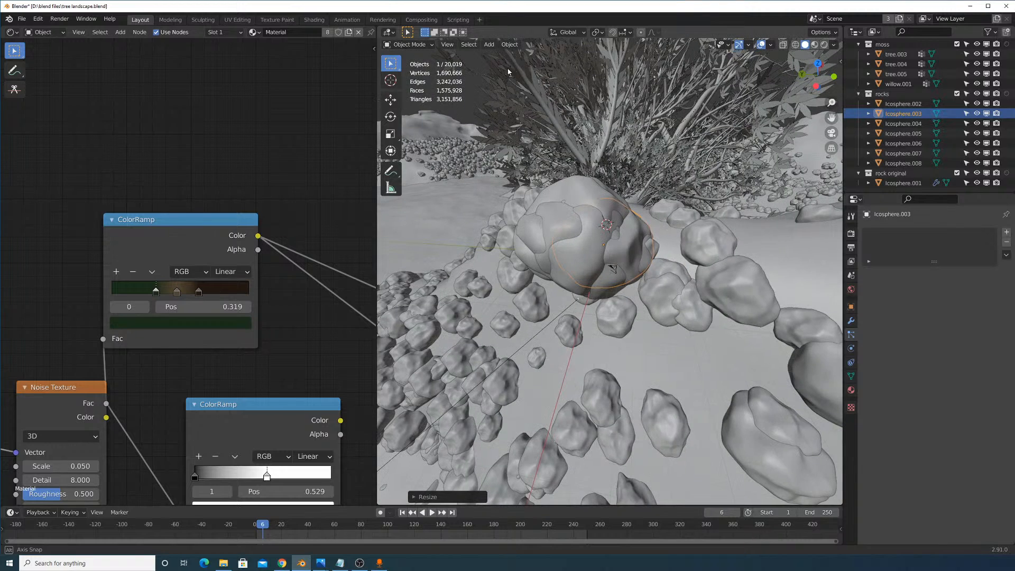
click(446, 45)
click(443, 45)
click(443, 45)
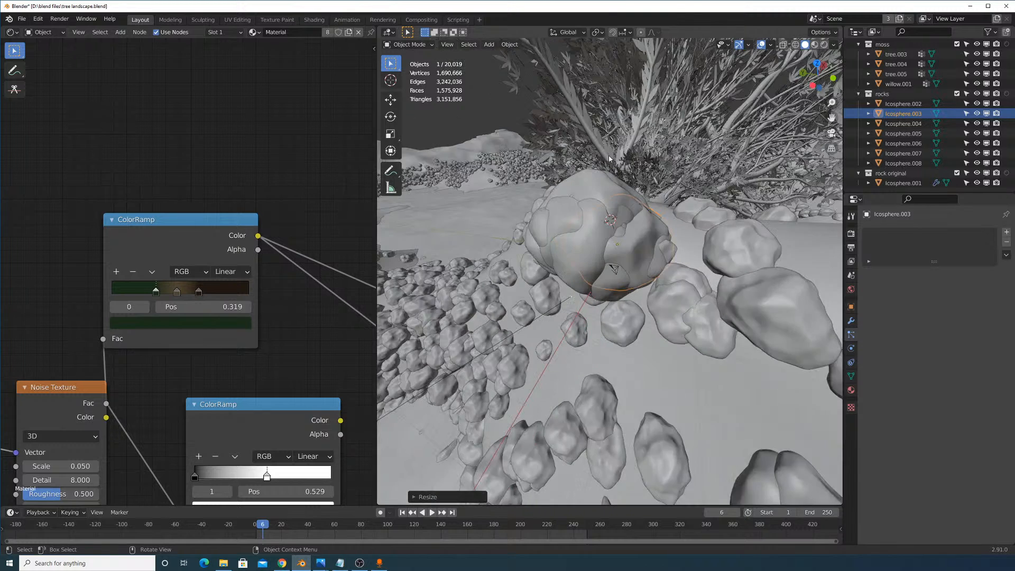
scroll(594, 203, up, 4)
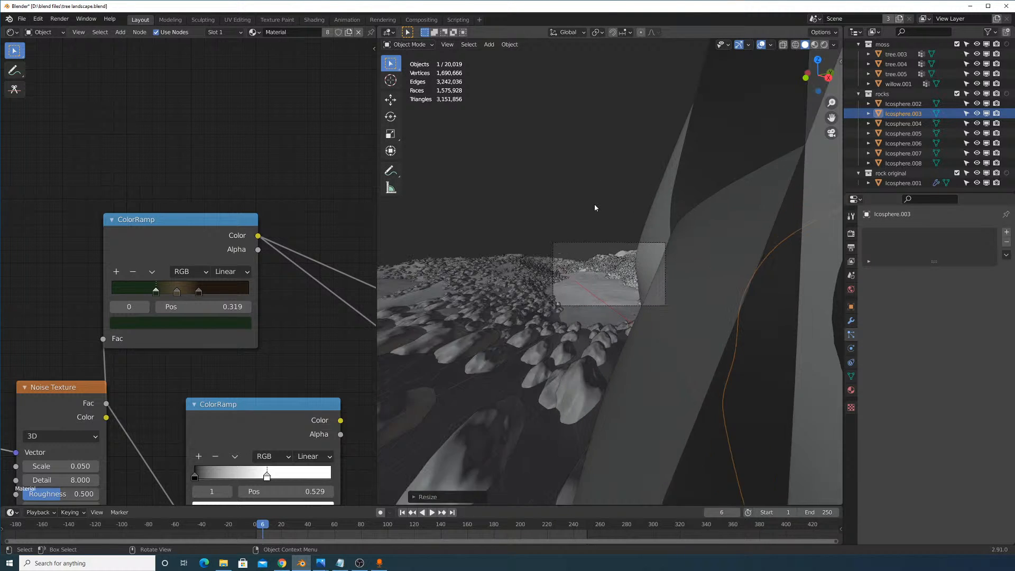
scroll(616, 219, up, 3)
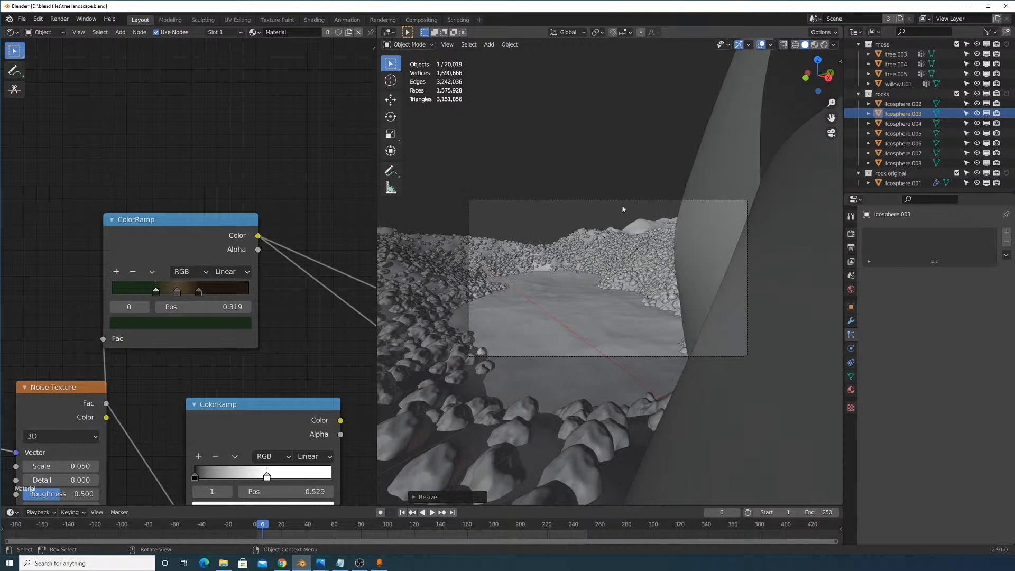
click(624, 197)
key(g)
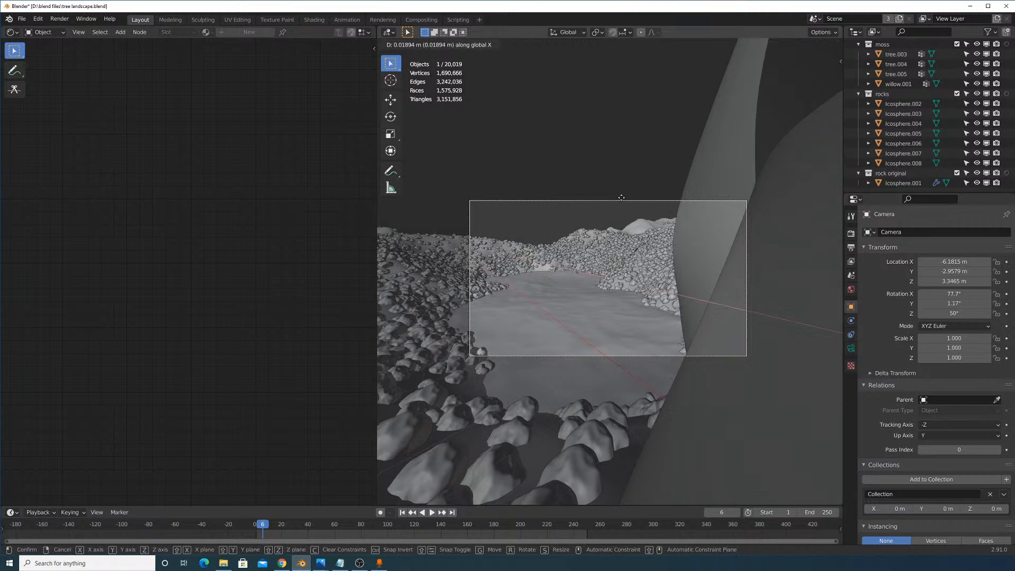
key(x)
key(y)
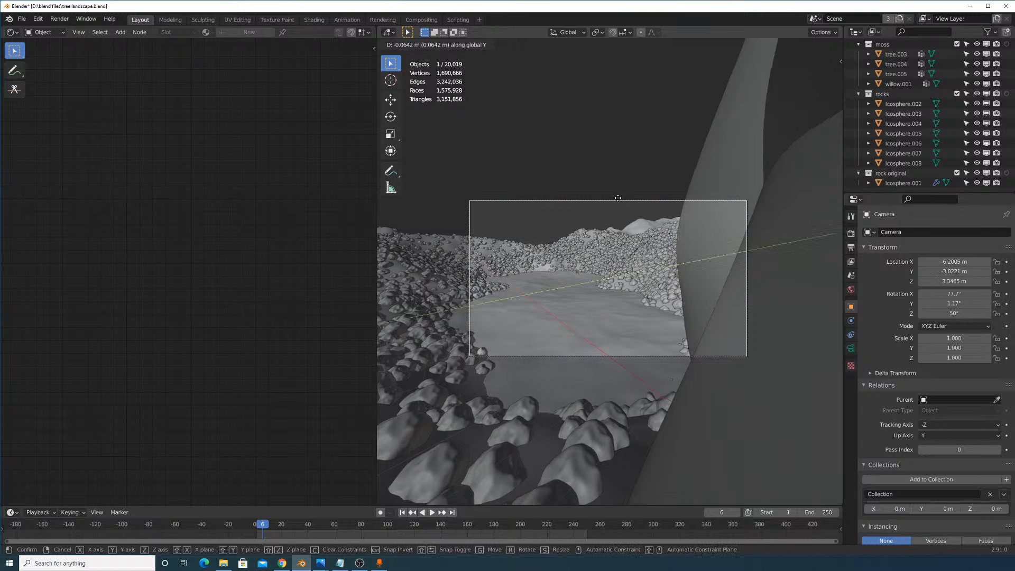
click(635, 208)
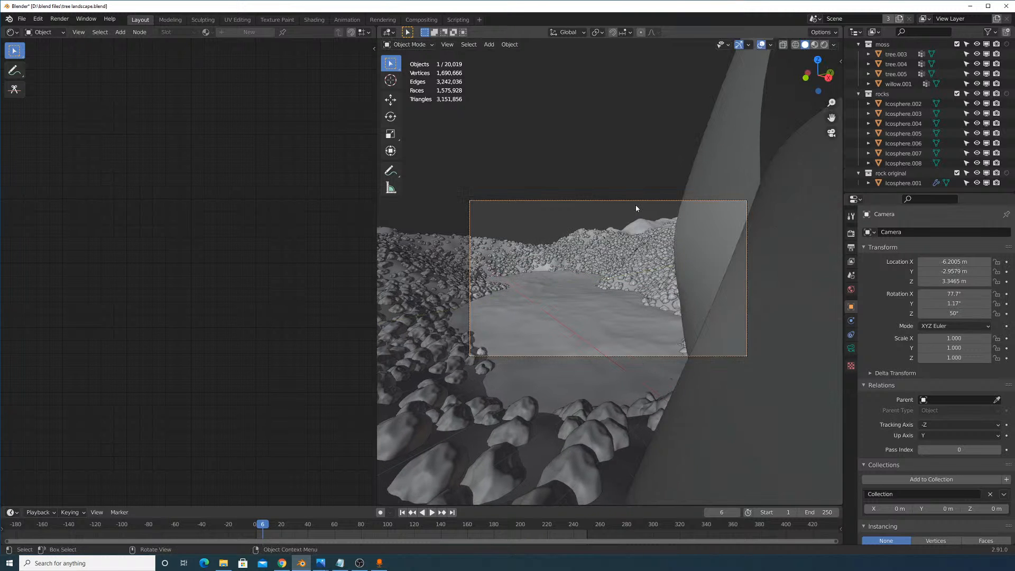
Select the overlapping source rock Icosphere.004 near the camera and scale it down slightly.
middle_drag(671, 221, 636, 288)
click(637, 289)
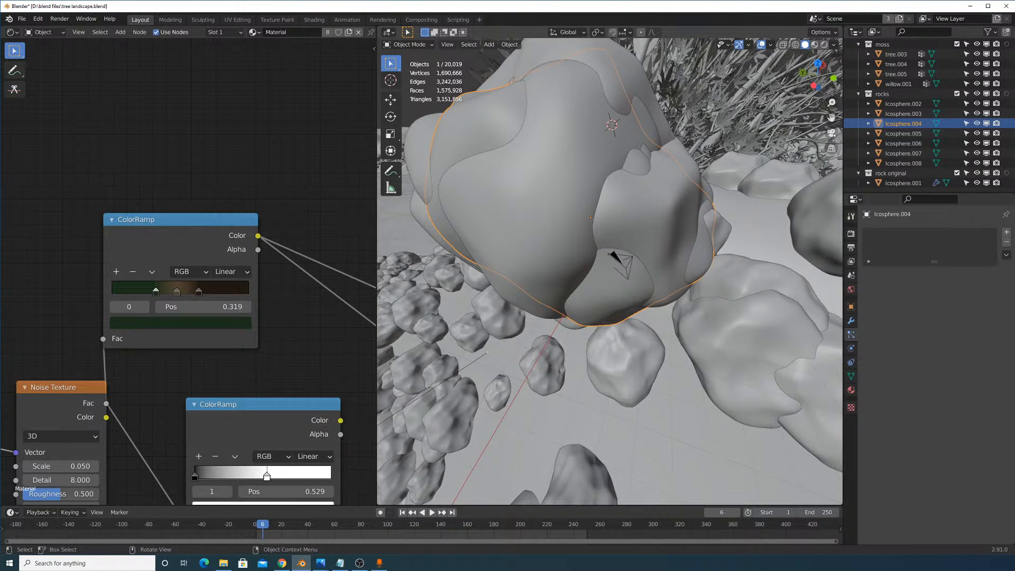
key(s)
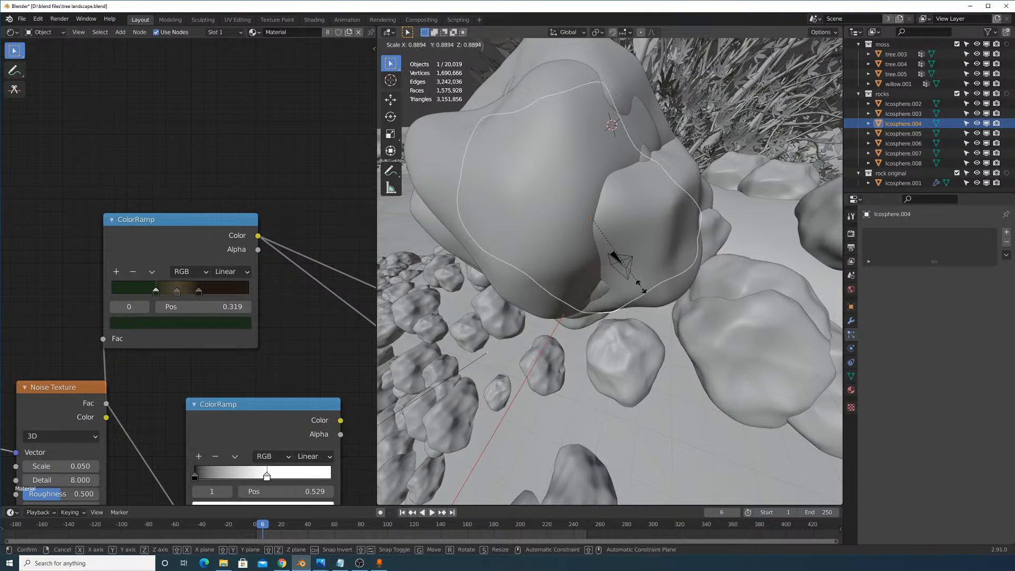
click(642, 283)
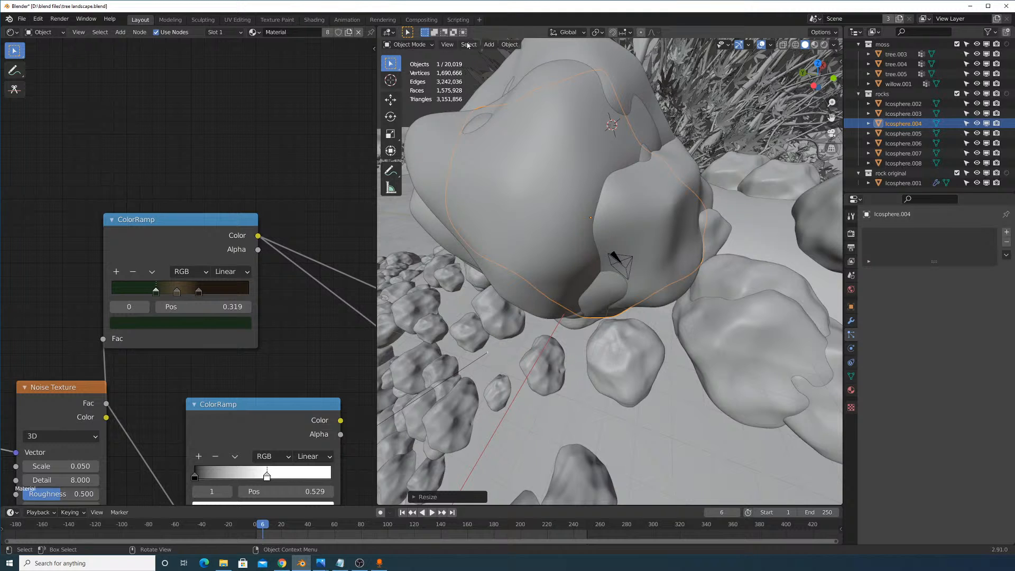
In camera view, scale down the source rock Icosphere.002 that blocks the frame and shrink Icosphere.005 slightly.
click(447, 47)
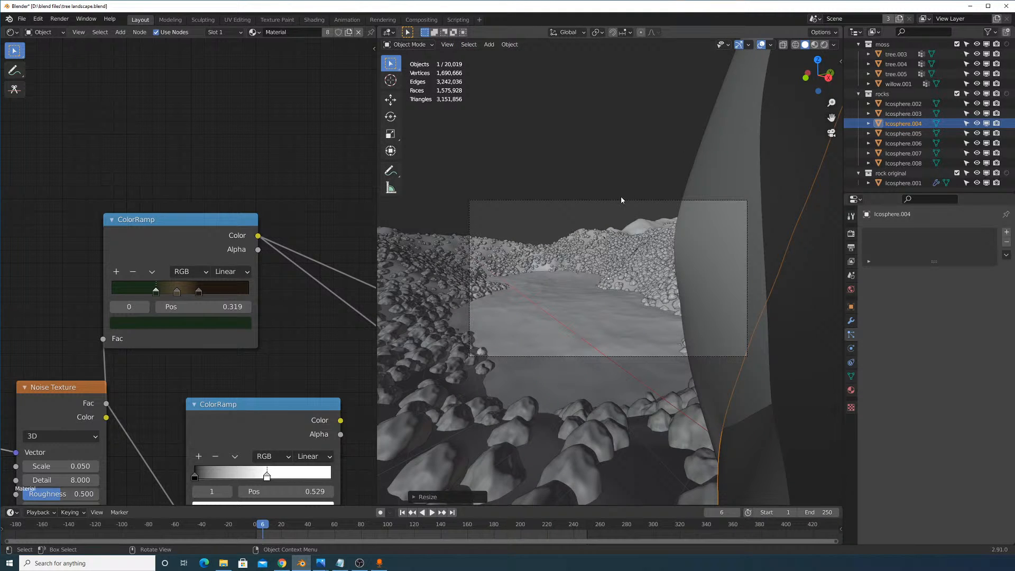
click(705, 179)
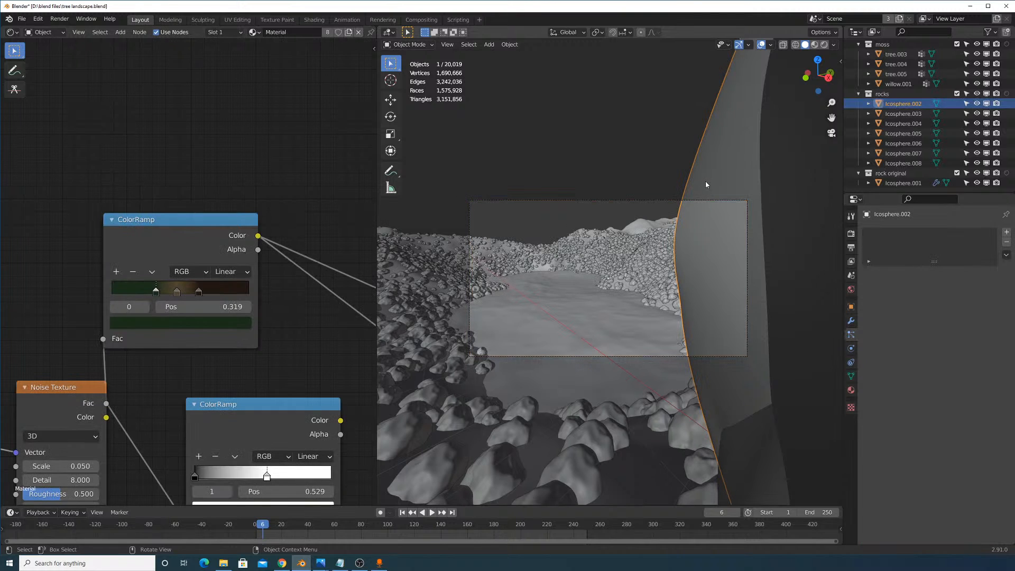
key(s)
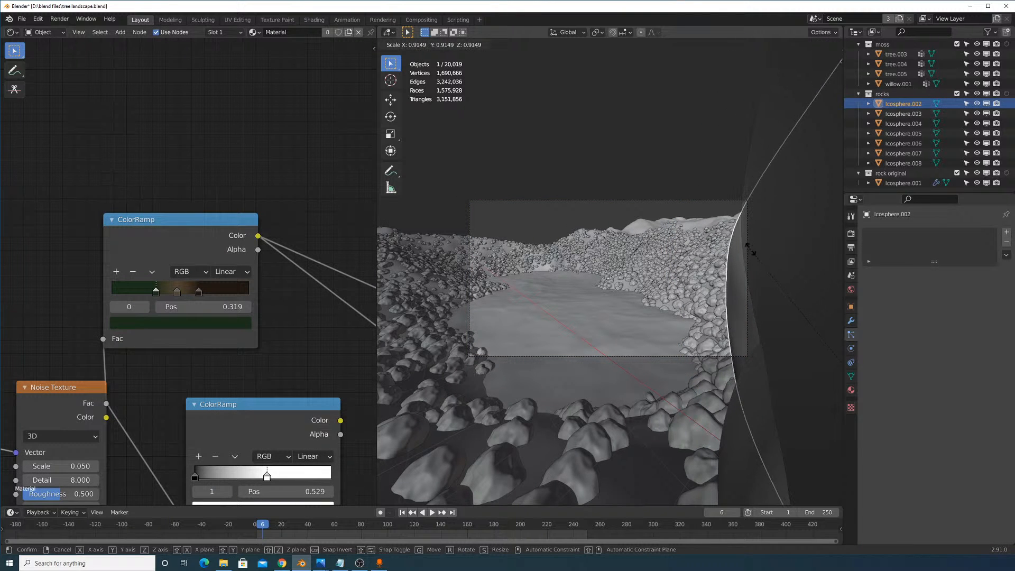
click(756, 222)
click(750, 201)
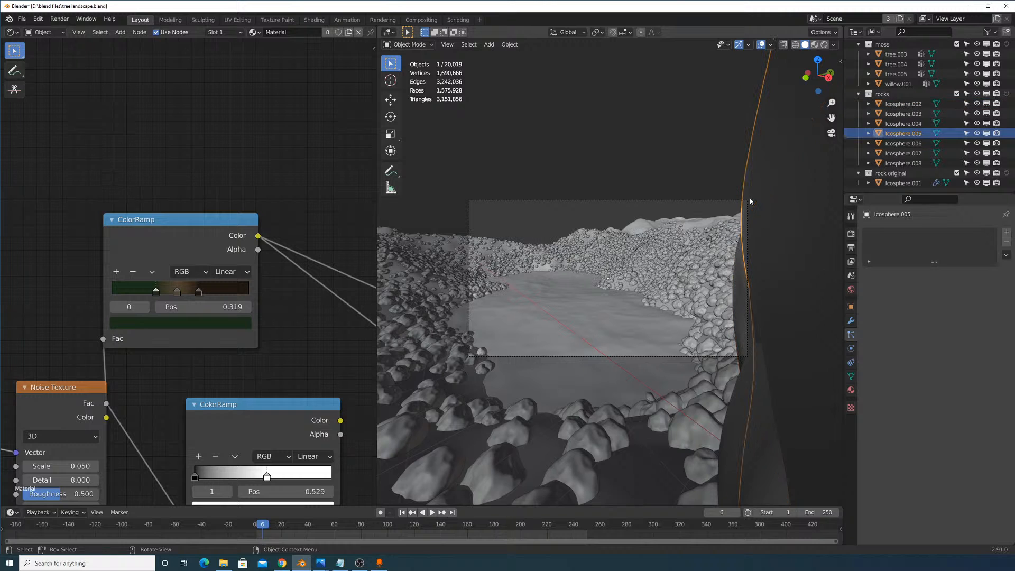
key(s)
click(752, 248)
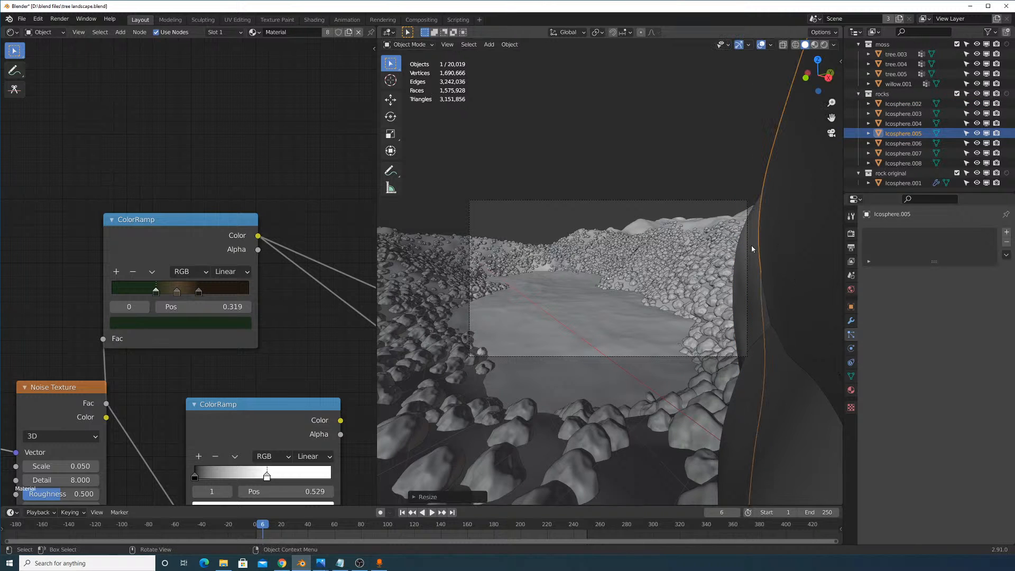
Scale Icosphere.002 down further and shrink Icosphere.004 slightly to clear the edge of the camera frame.
click(752, 248)
key(s)
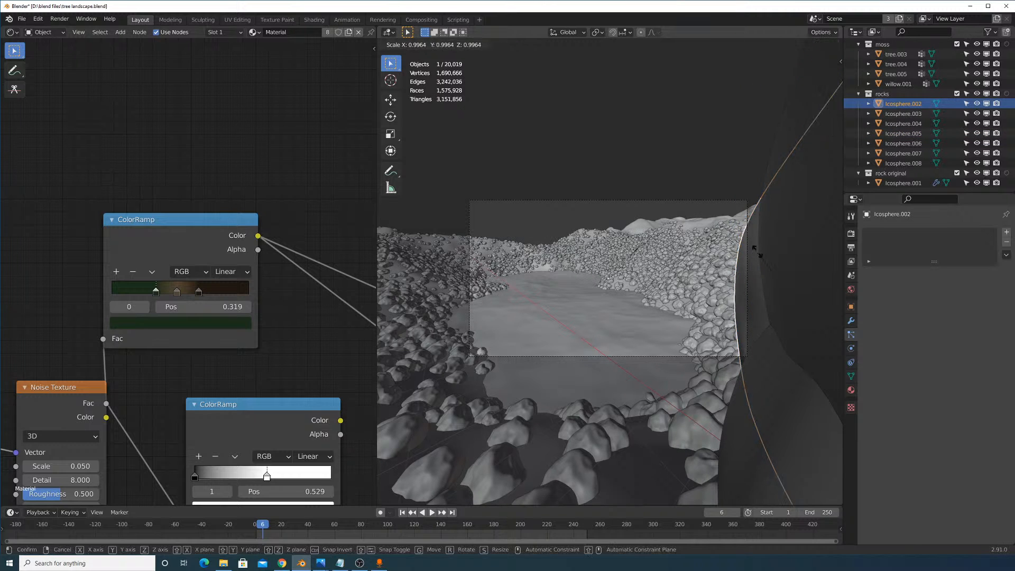
click(768, 338)
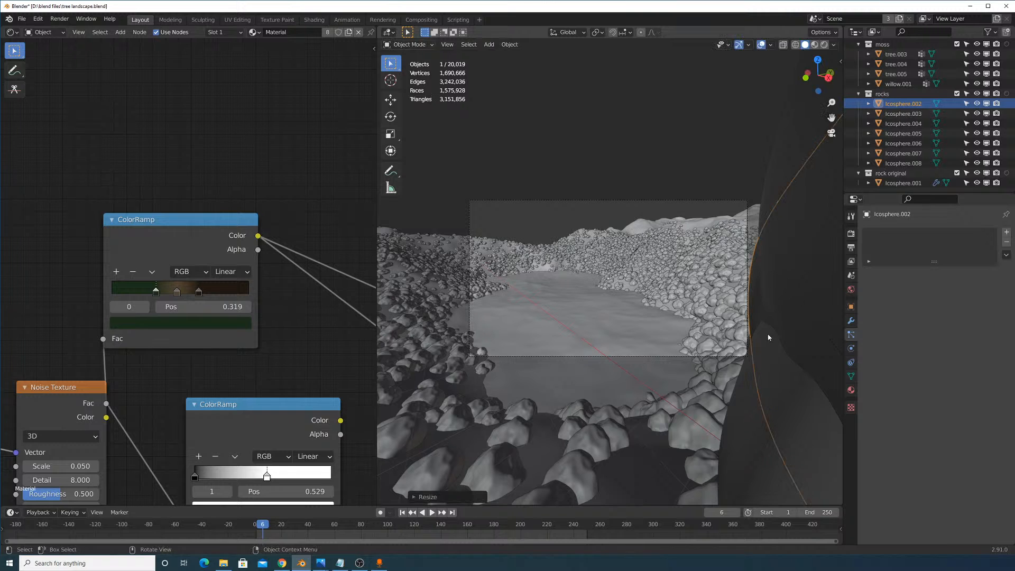
click(768, 339)
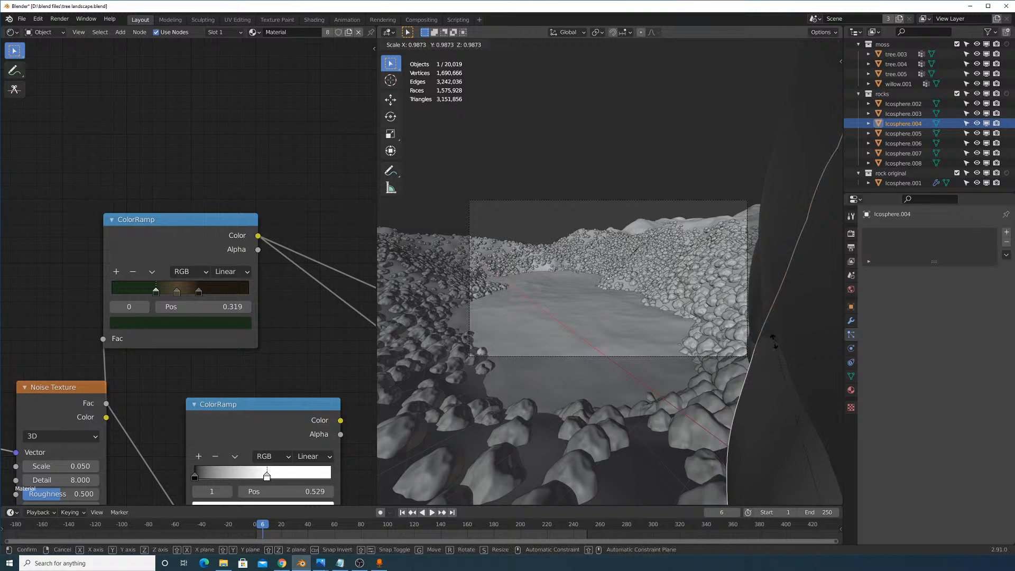
key(s)
click(750, 313)
scroll(750, 314, up, 1)
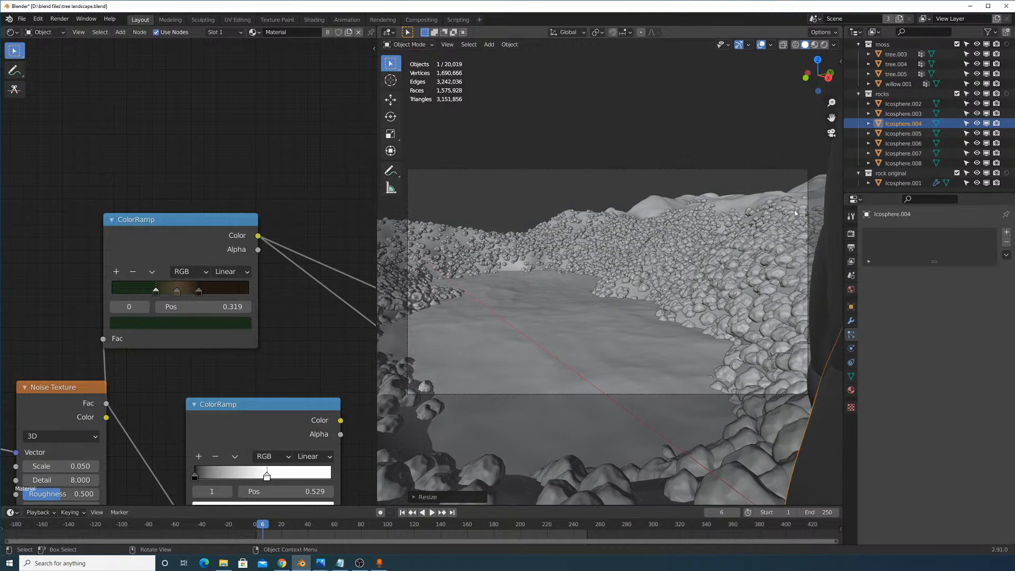
Switch the viewport to rendered shading and inspect the scattered rocks from the camera and from above.
click(823, 45)
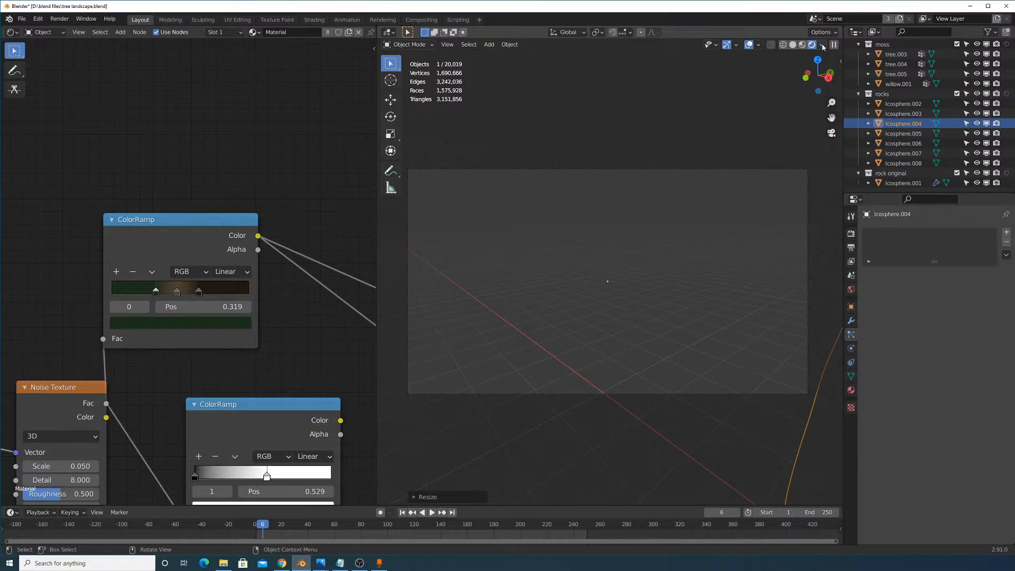
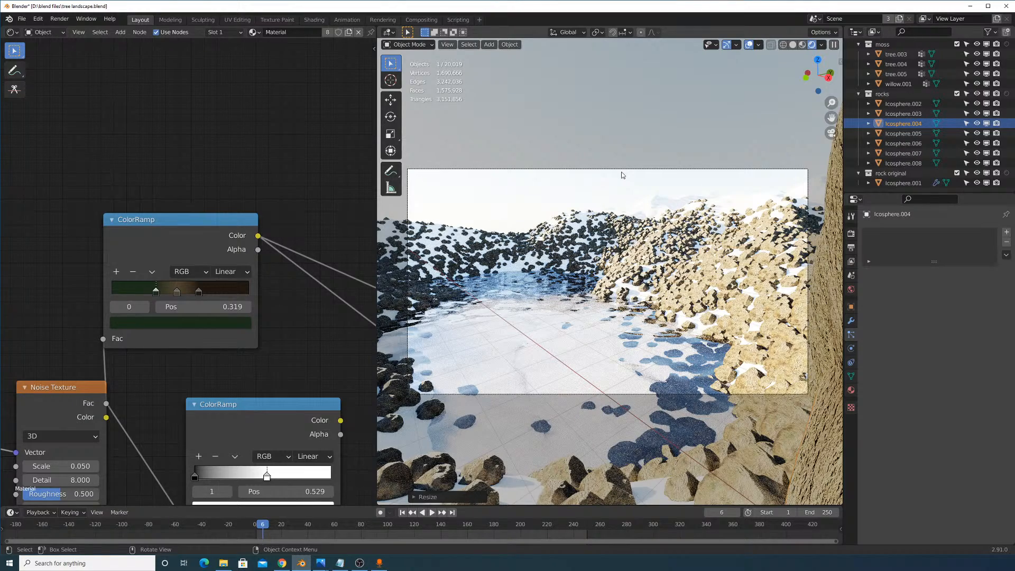
middle_drag(578, 268, 641, 307)
scroll(587, 299, down, 4)
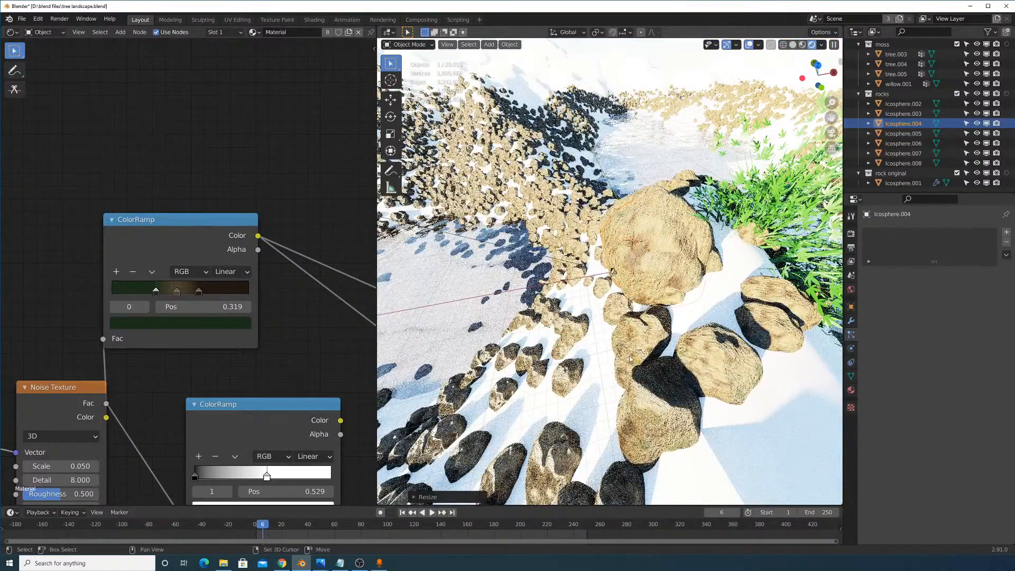
scroll(721, 213, up, 3)
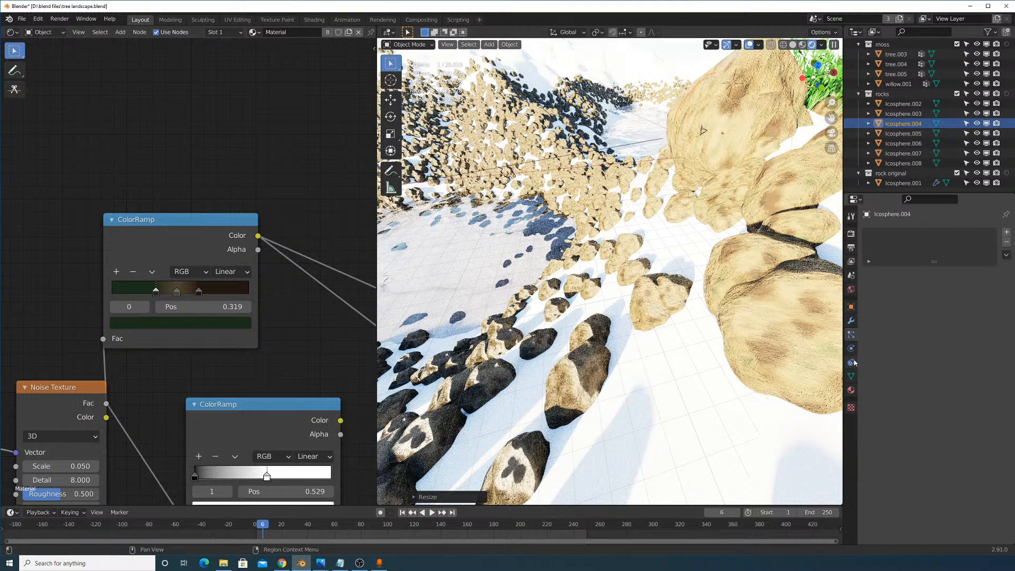
Select the particle plane terrain and set the scale randomness of its rocks particle system to 0.8.
click(852, 320)
click(851, 335)
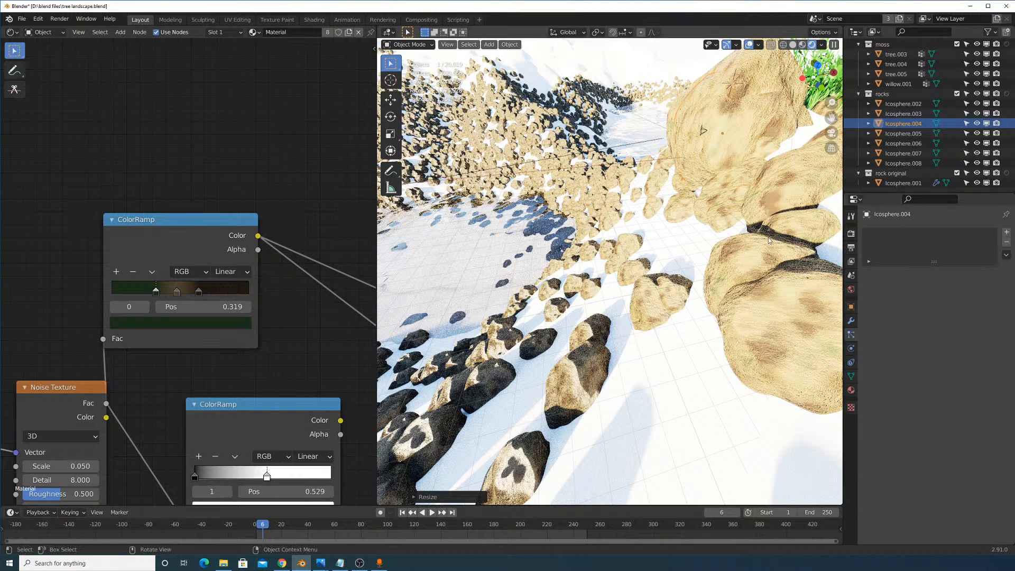
click(702, 351)
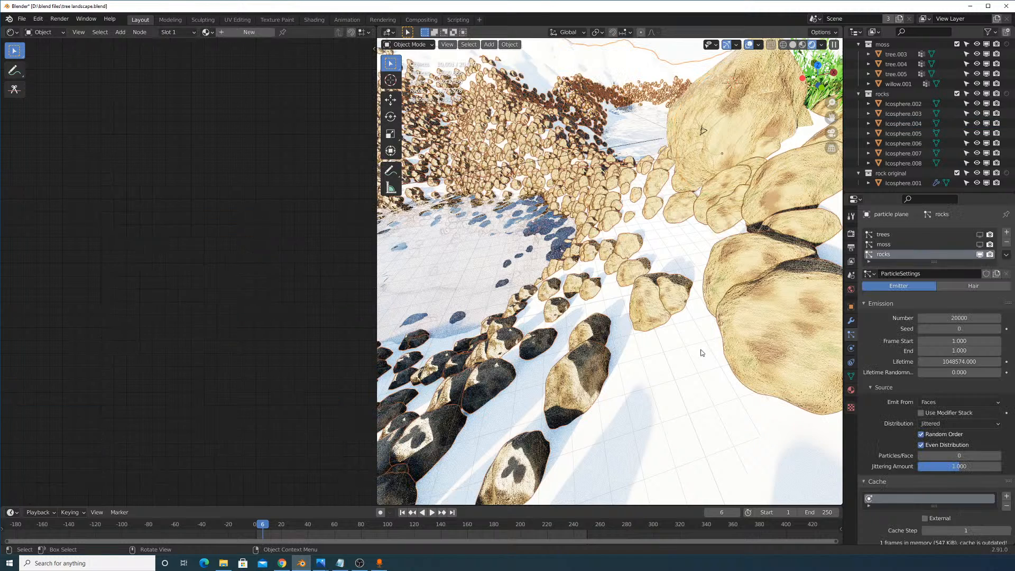
scroll(971, 325, down, 8)
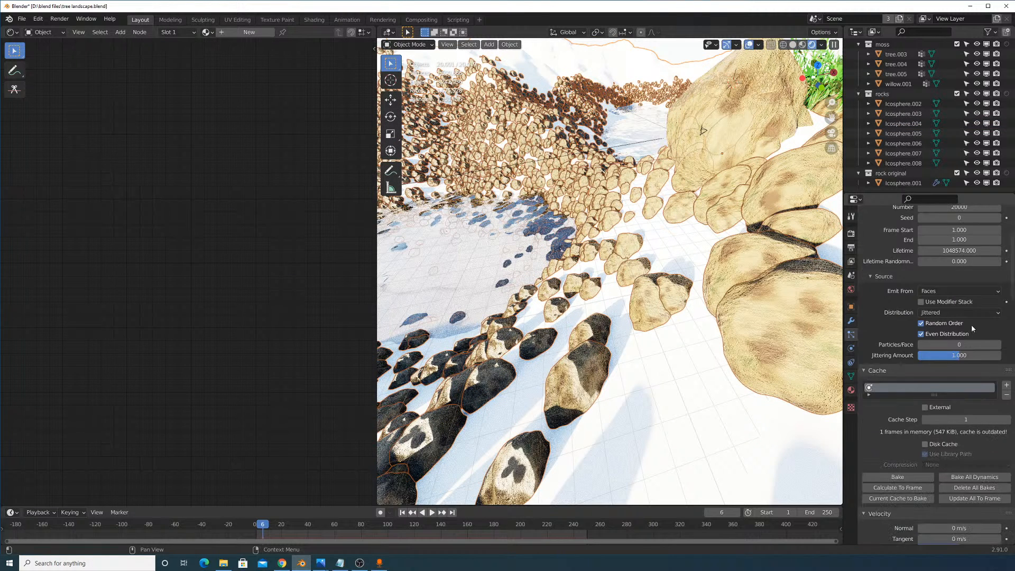
scroll(972, 325, down, 12)
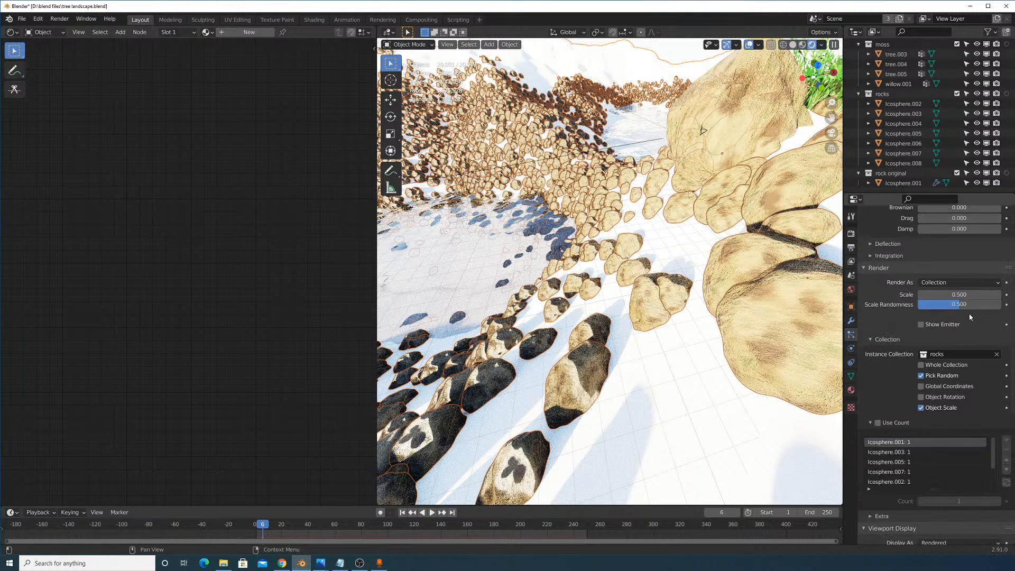
double_click(969, 305)
key(BackSpace)
key(Return)
scroll(900, 306, up, 6)
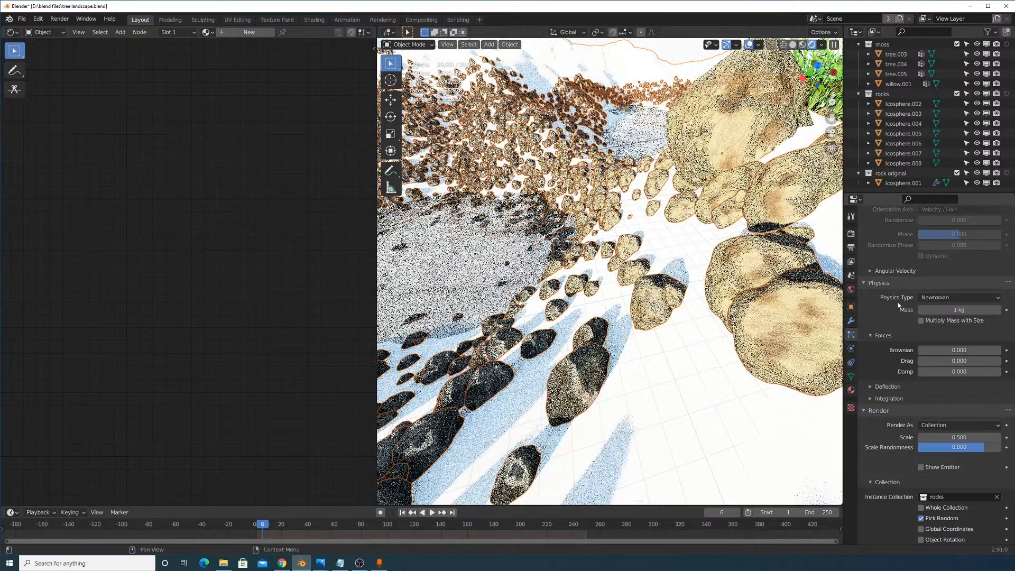
Enable rotation for the rocks particle system and set its orientation randomize value to 0.5.
scroll(893, 338, up, 5)
scroll(897, 300, up, 4)
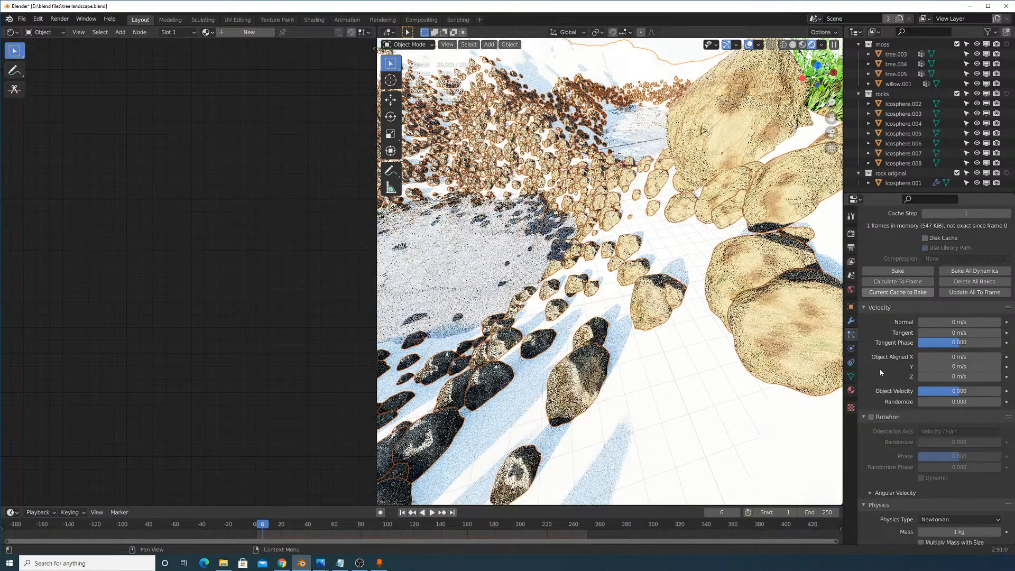
scroll(880, 369, down, 5)
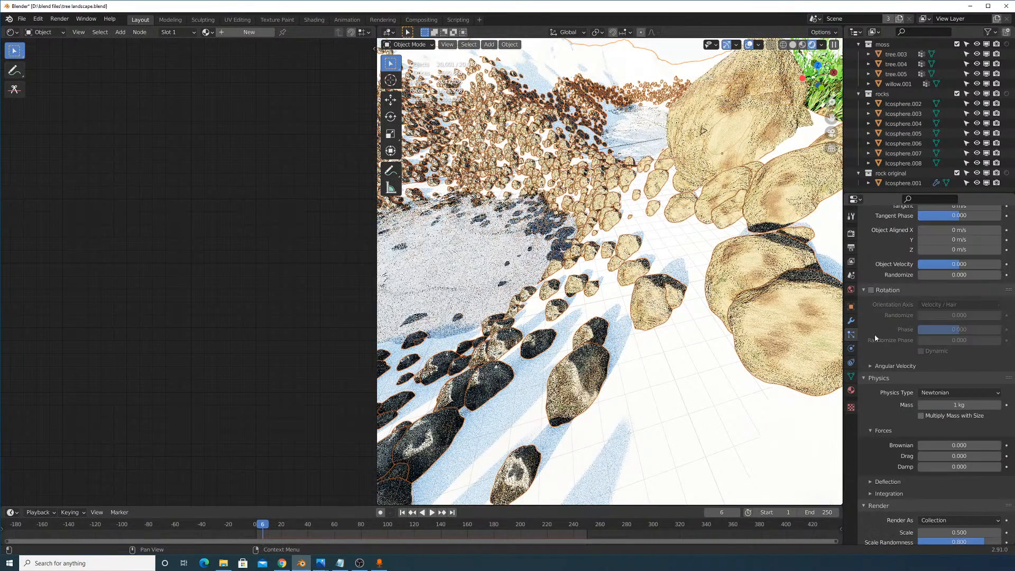
click(871, 290)
click(947, 316)
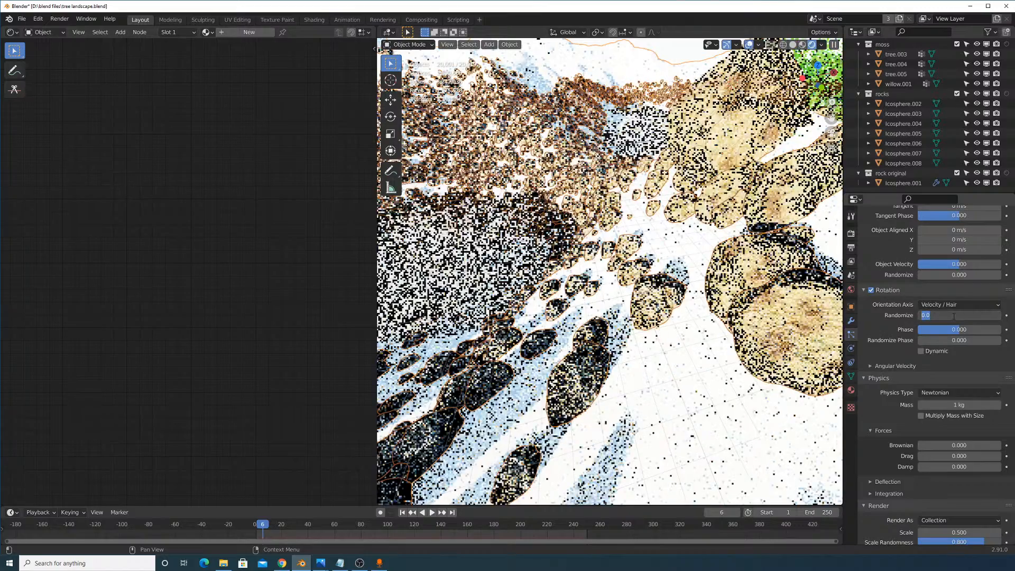
text(0.5)
key(Return)
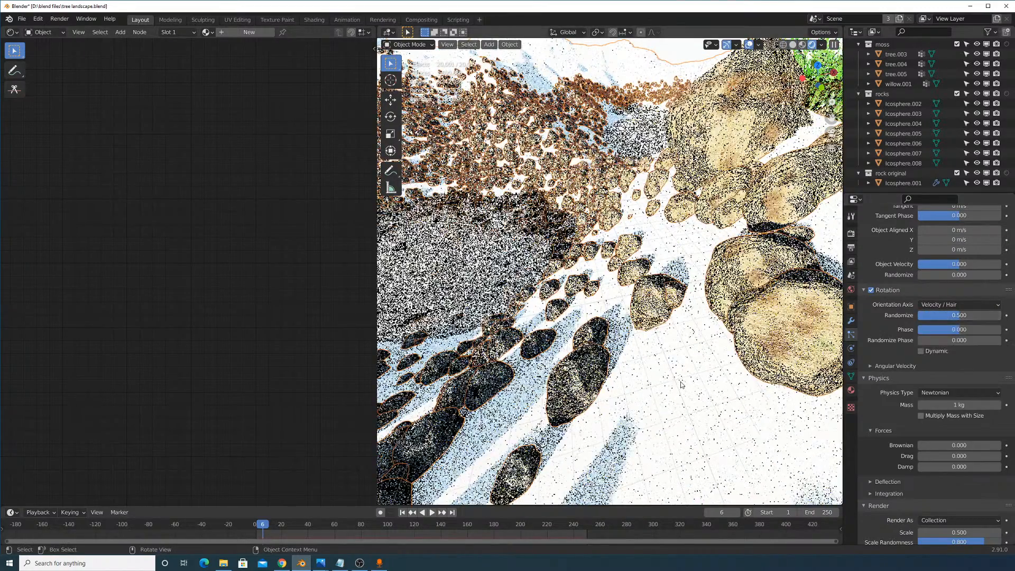
Select the water plane Plane.001 and switch the viewport back to solid shading.
click(681, 384)
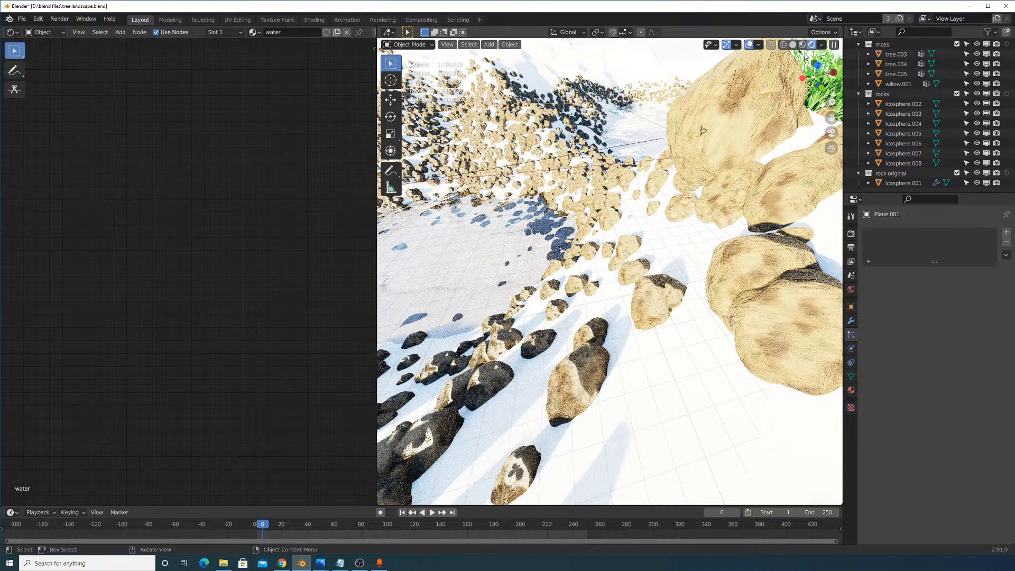
click(792, 44)
scroll(917, 137, up, 6)
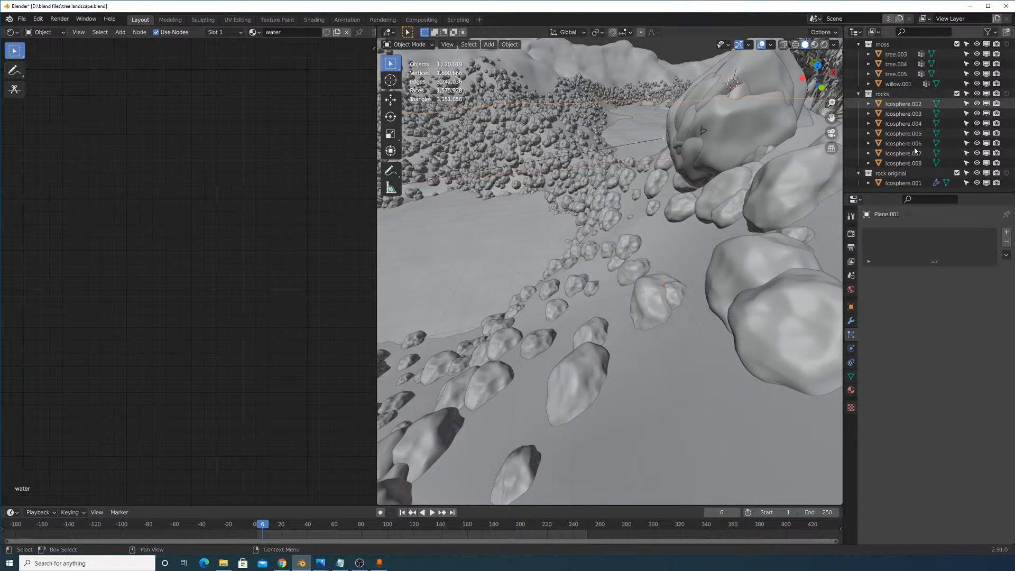
scroll(588, 168, up, 2)
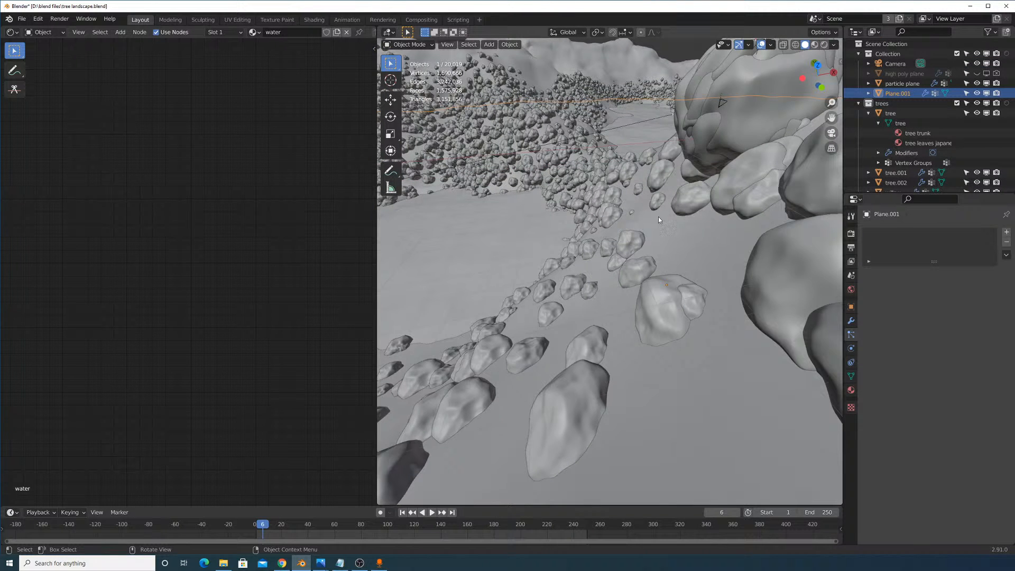
View the scene through the active camera.
click(447, 44)
mouse_move(497, 131)
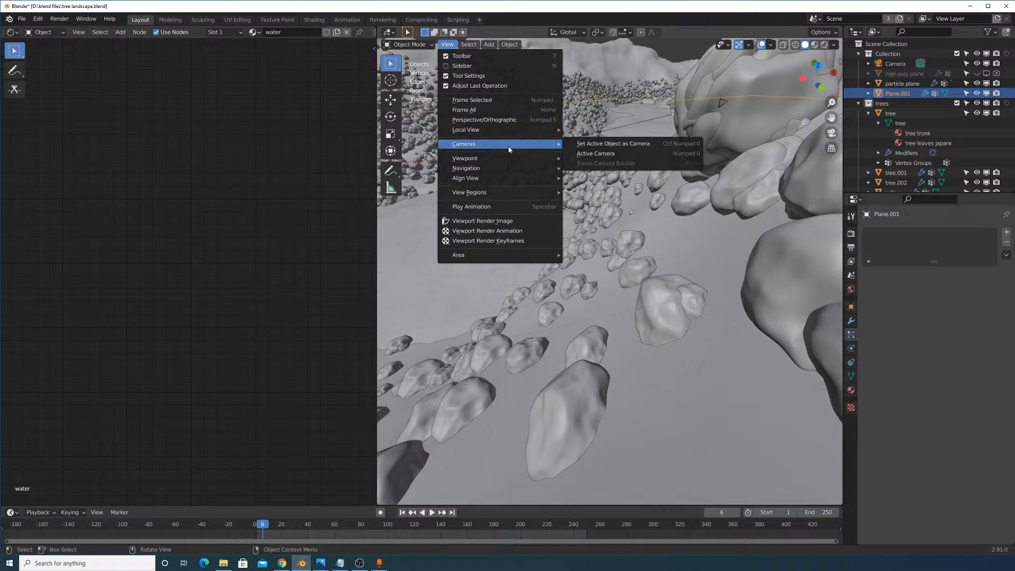
click(586, 151)
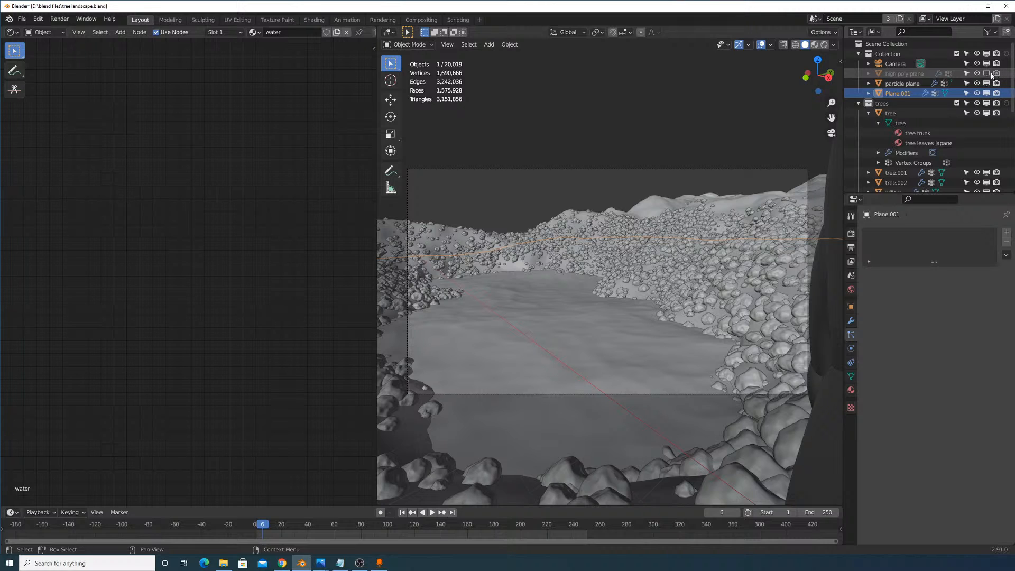
Enable the high poly plane in the viewport and save the tree landscape file.
click(987, 73)
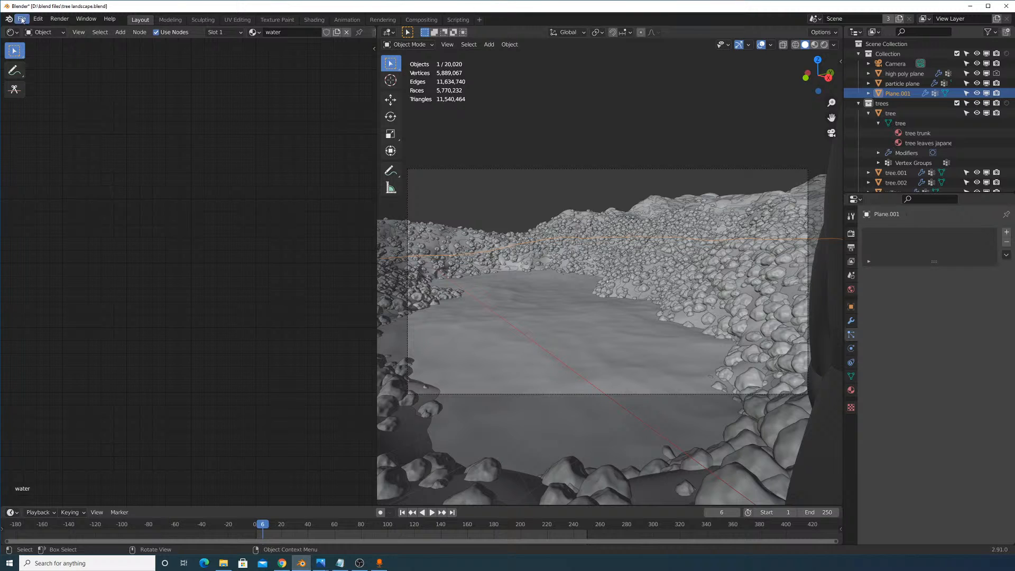
click(22, 19)
click(46, 85)
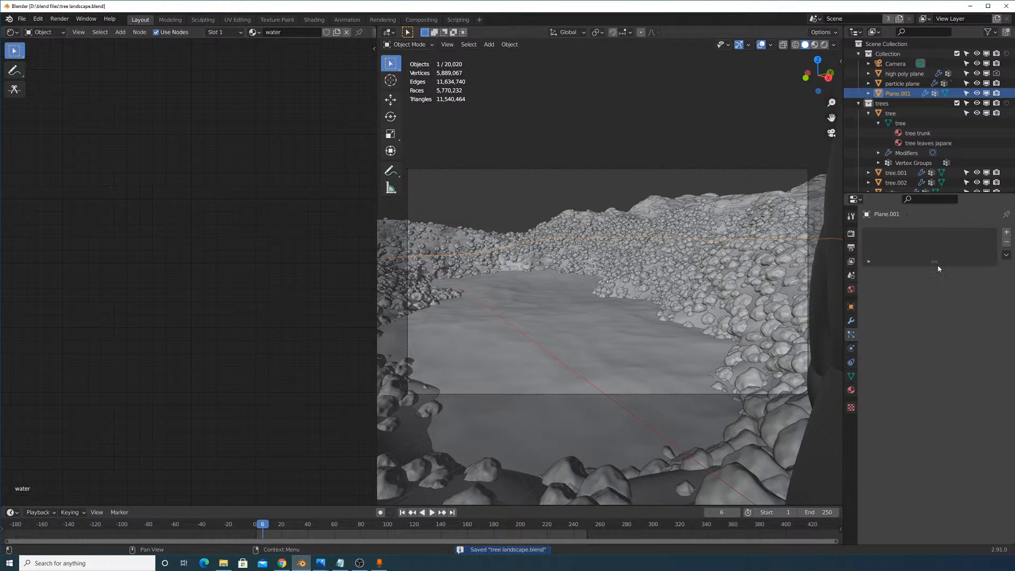
Select the particle plane and turn off Show Emitter in the viewport display of its rocks particle system.
click(905, 83)
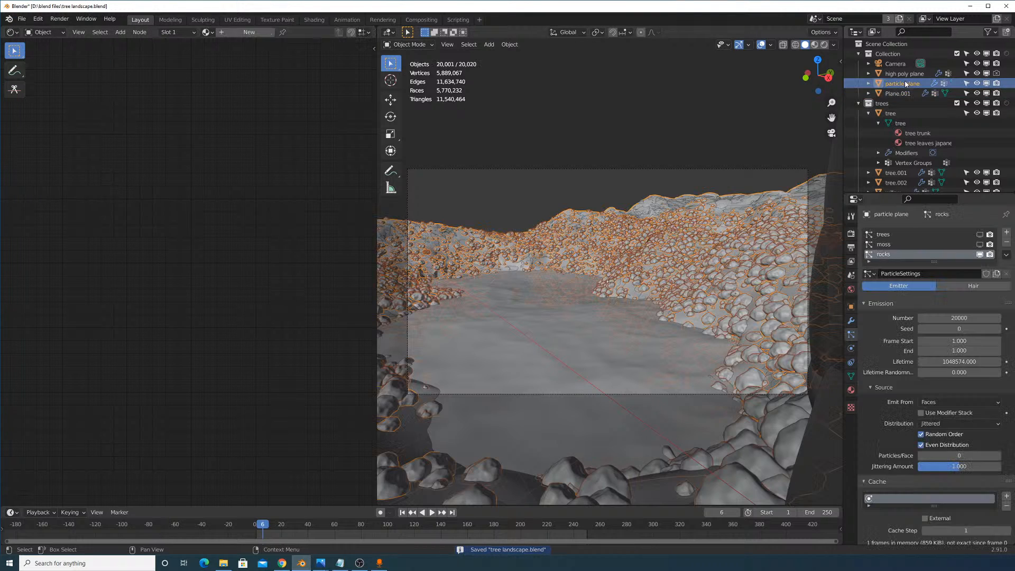
scroll(937, 353, down, 20)
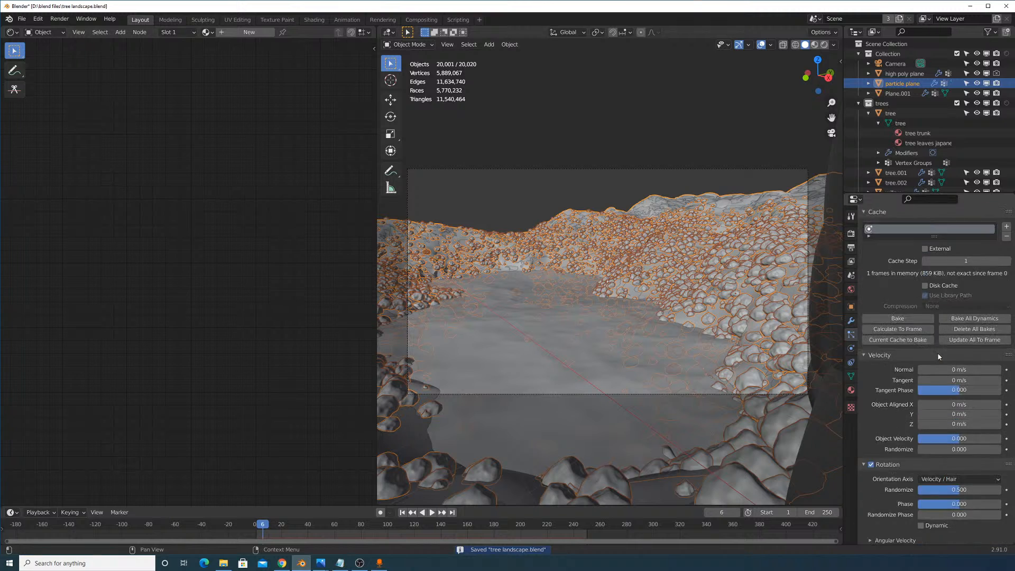
scroll(941, 386, down, 4)
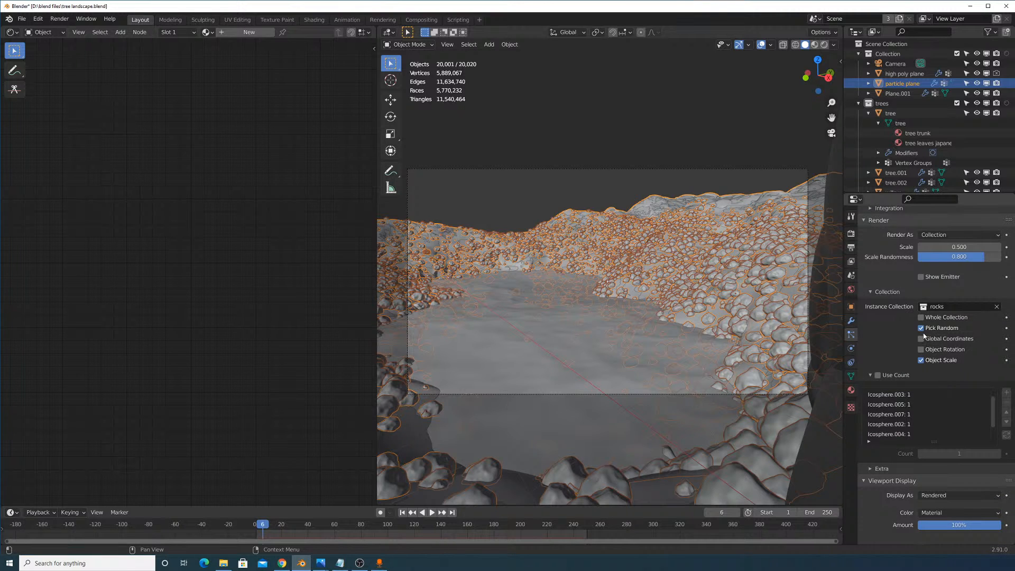
scroll(922, 350, down, 2)
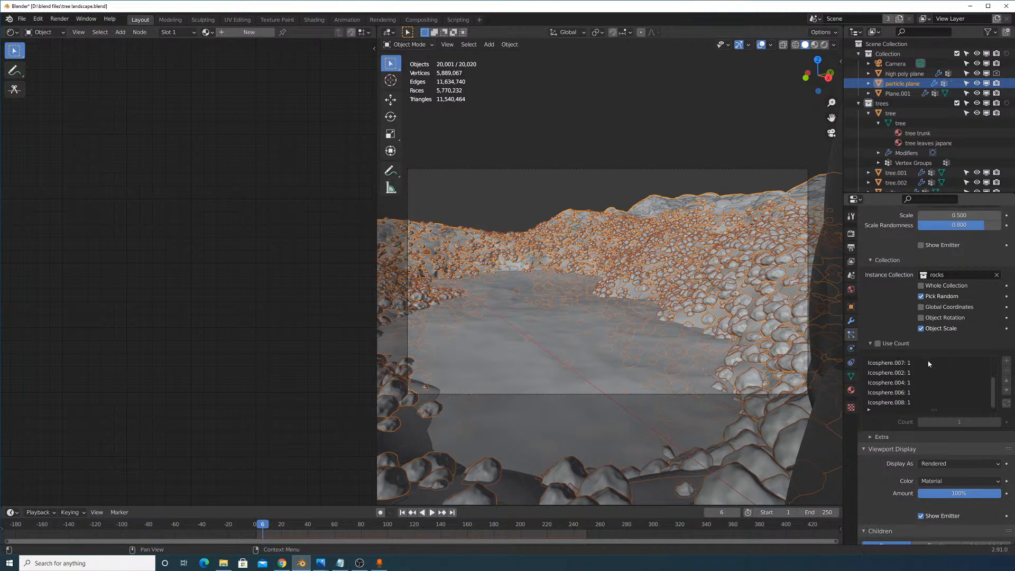
click(921, 516)
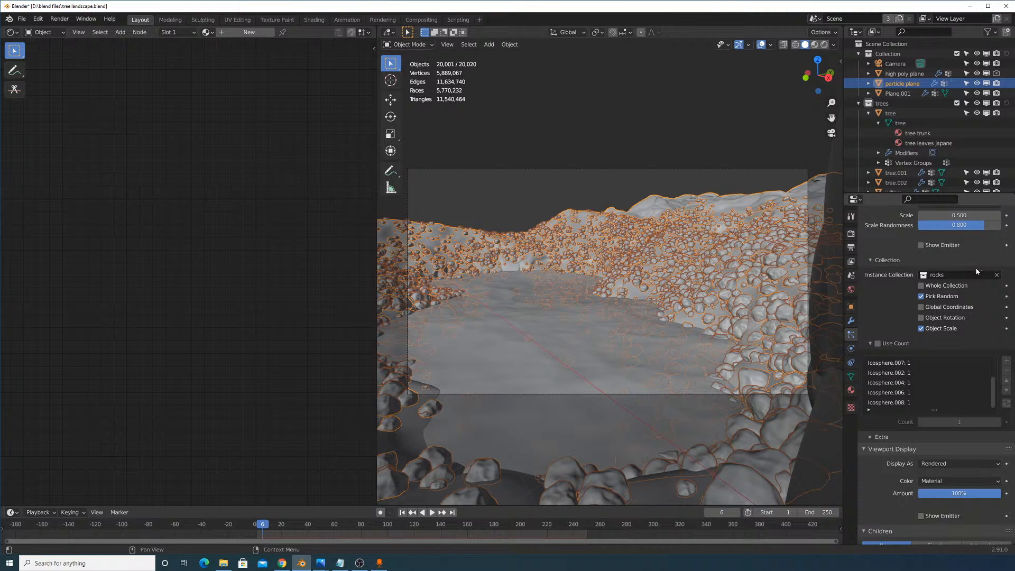
Show the trees particle system in the viewport and deselect everything.
scroll(976, 272, up, 20)
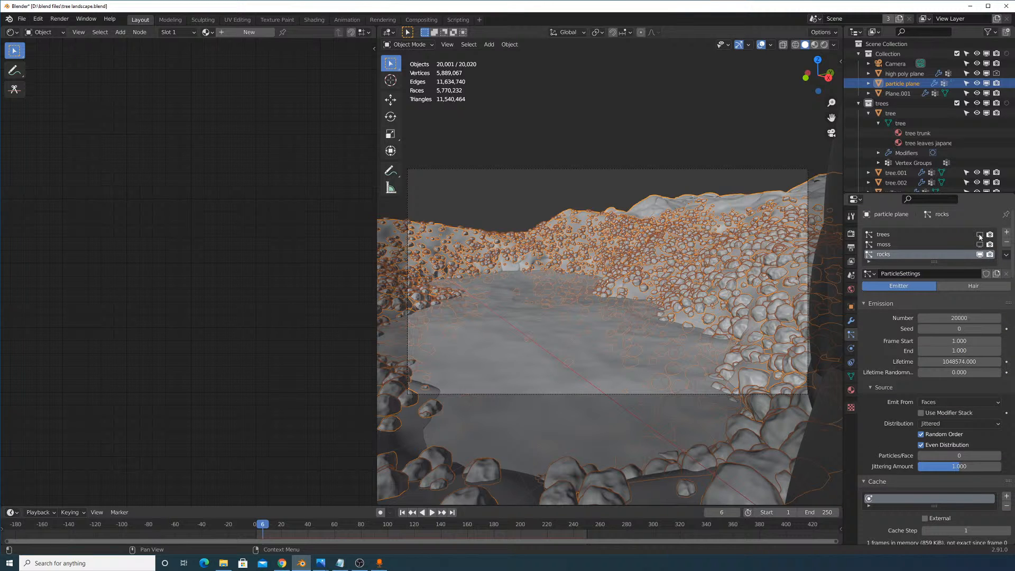
click(979, 234)
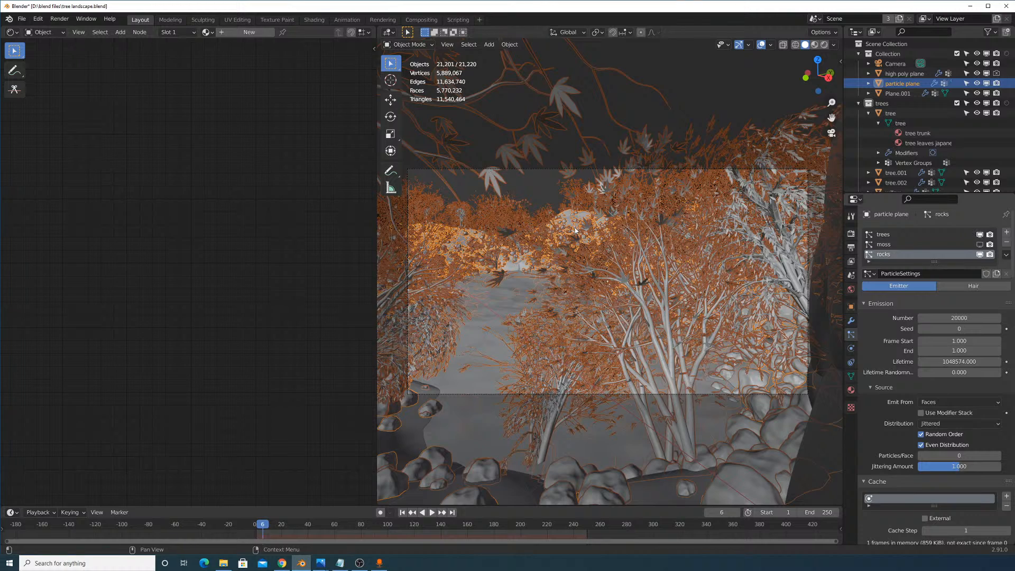
key(alt+a)
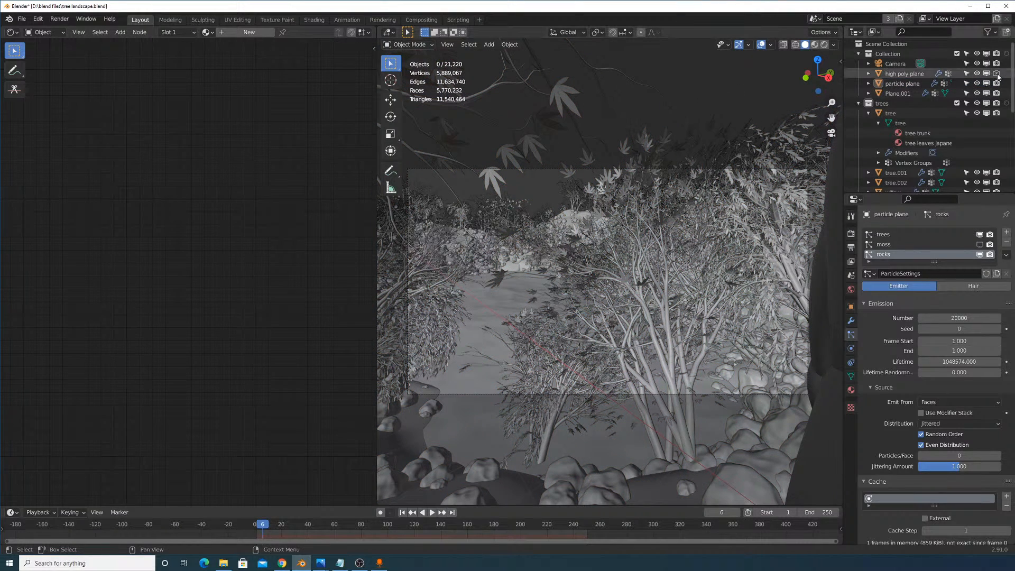
Switch to rendered shading to inspect the trees and shoreline rocks, and widen the 3D viewport over the node editor.
click(823, 45)
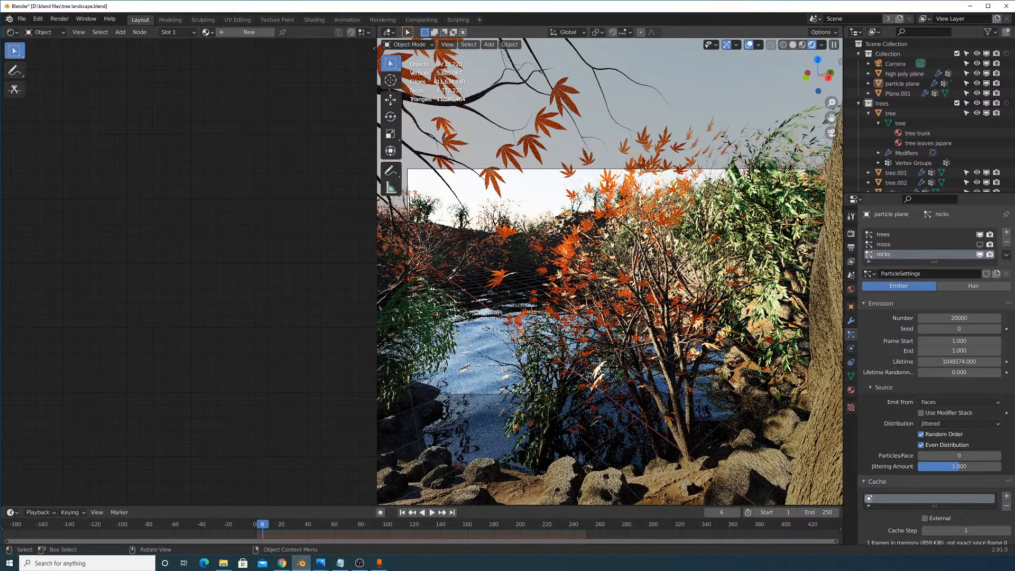
shift+middle_drag(617, 265, 742, 162)
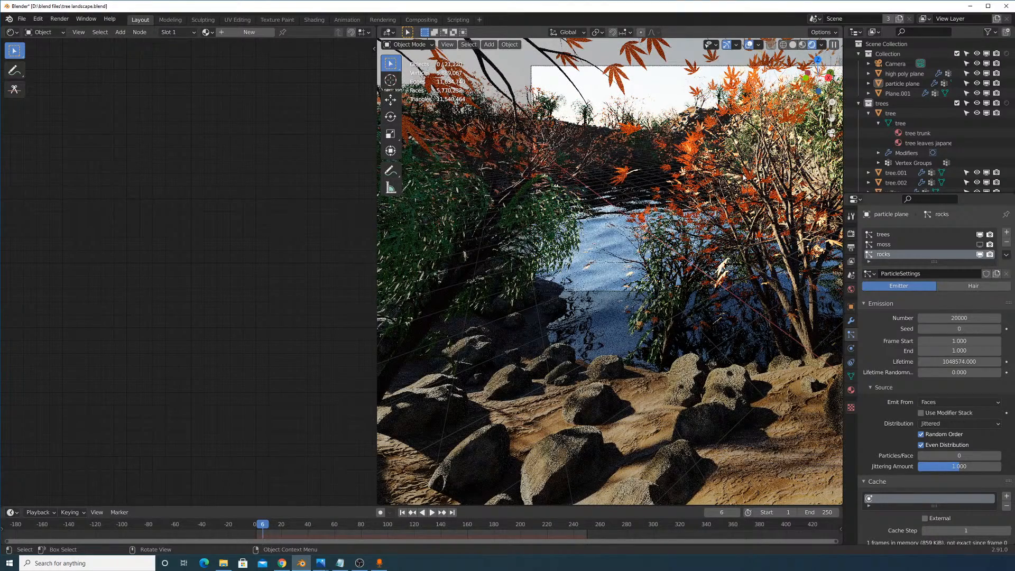
middle_drag(769, 245, 372, 150)
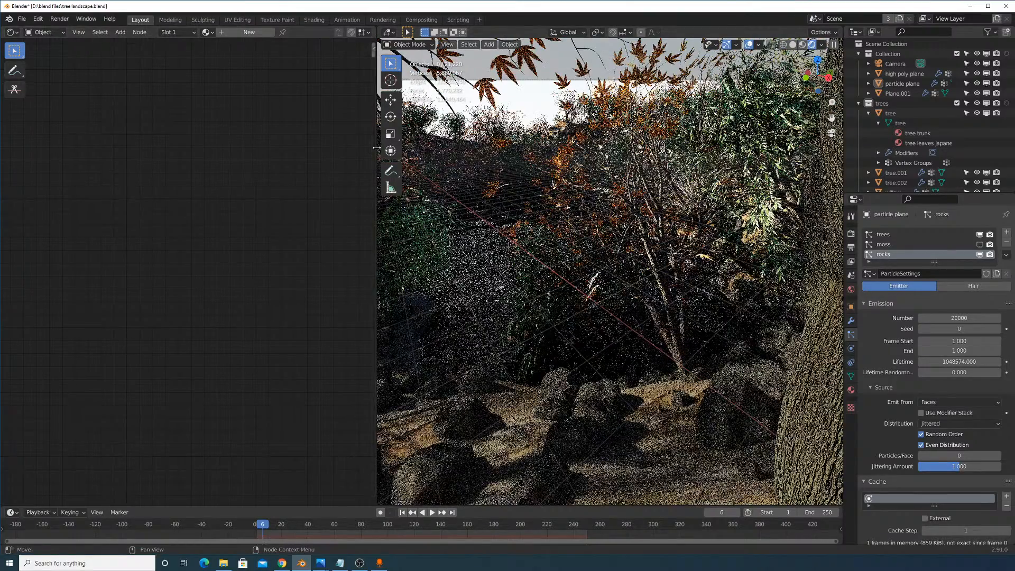
drag(371, 150, 123, 162)
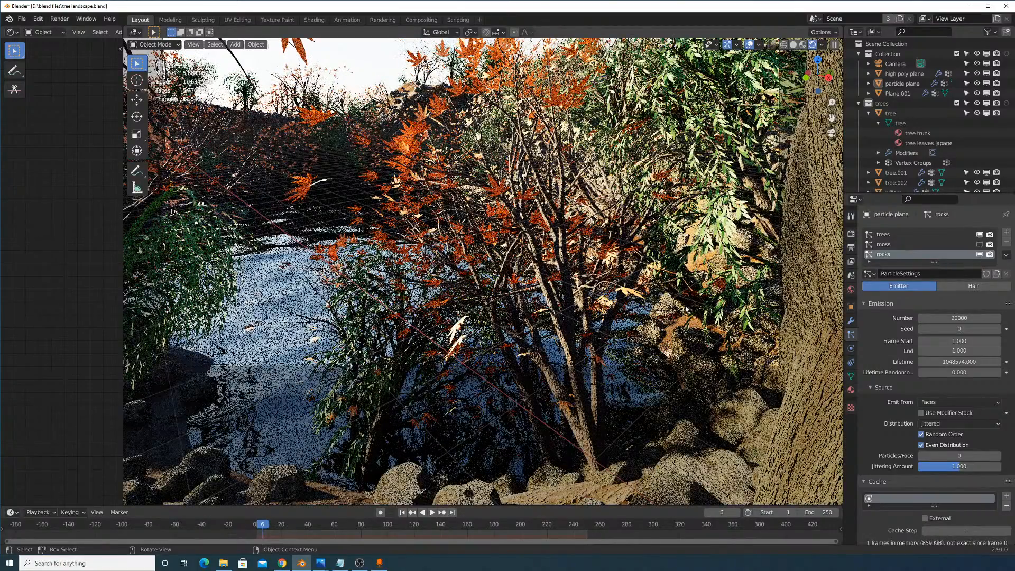
Return the viewport to solid shading and set the rocks particle number to 5000.
click(794, 45)
key(KP_0)
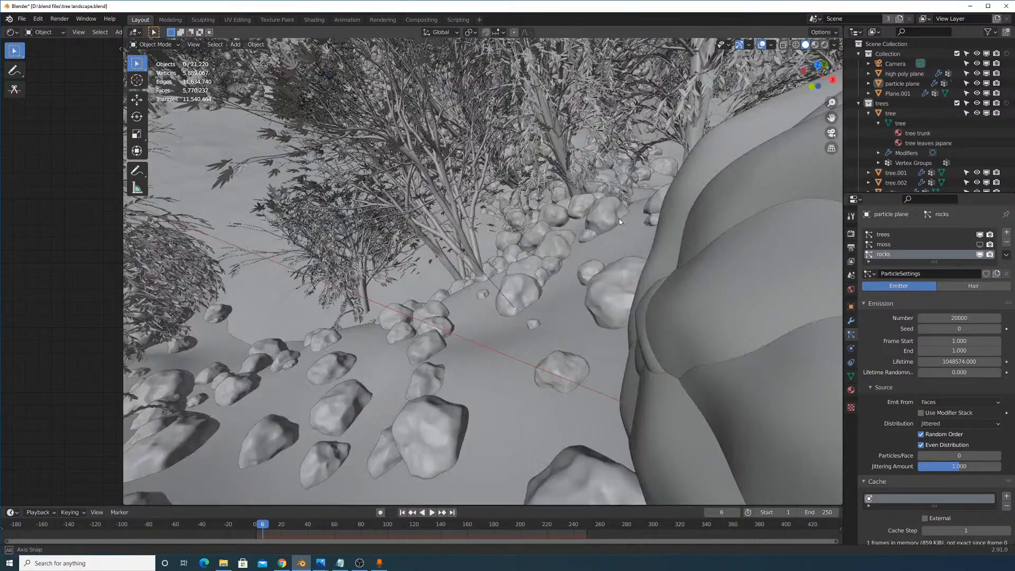
scroll(620, 222, down, 10)
scroll(620, 222, down, 6)
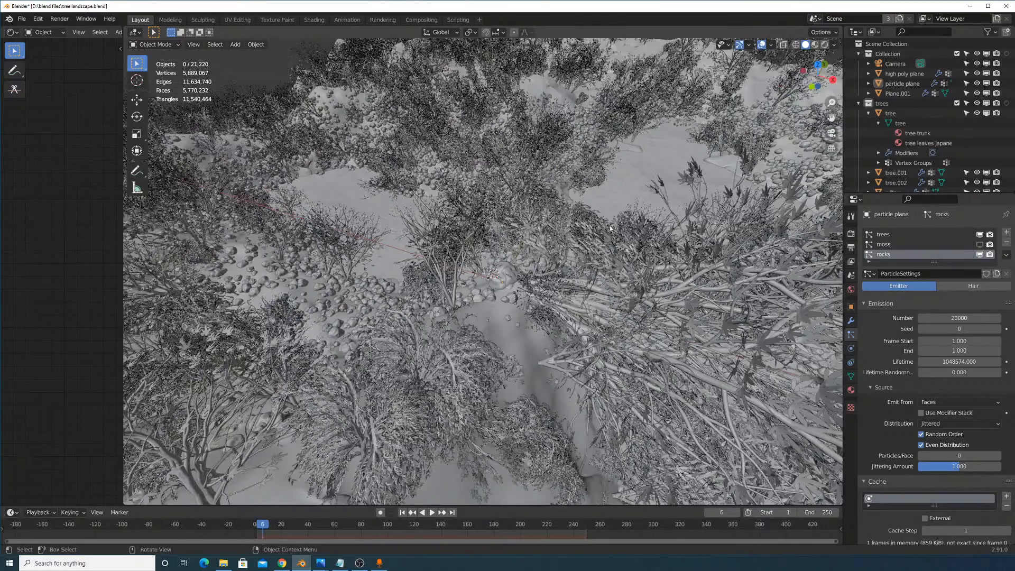
middle_drag(614, 259, 507, 296)
scroll(507, 296, up, 2)
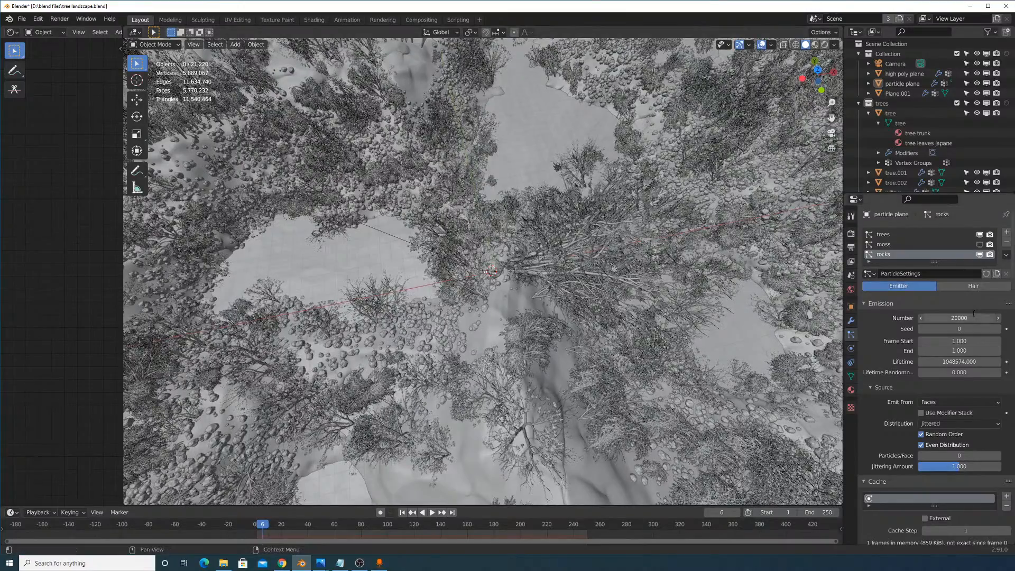
click(973, 315)
key(Return)
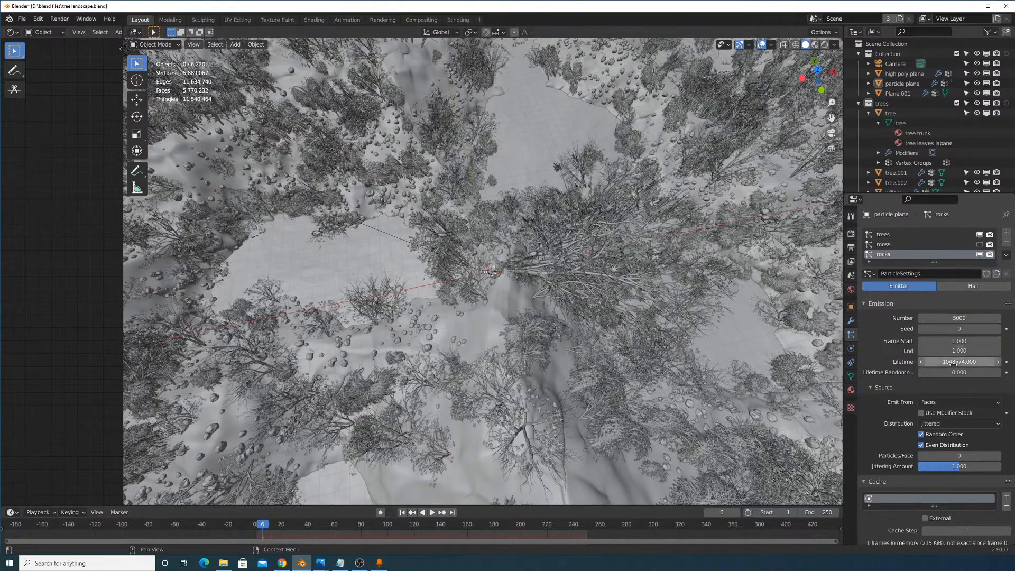
Try an orientation randomize value of 0 for the rocks' rotation and undo it.
scroll(962, 396, down, 10)
scroll(962, 425, down, 6)
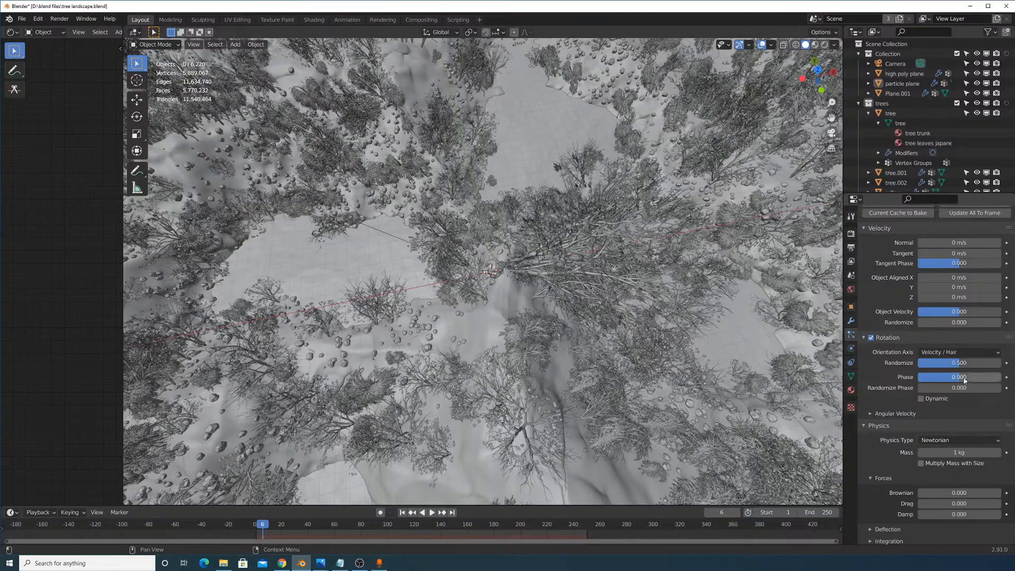
drag(959, 362, 999, 362)
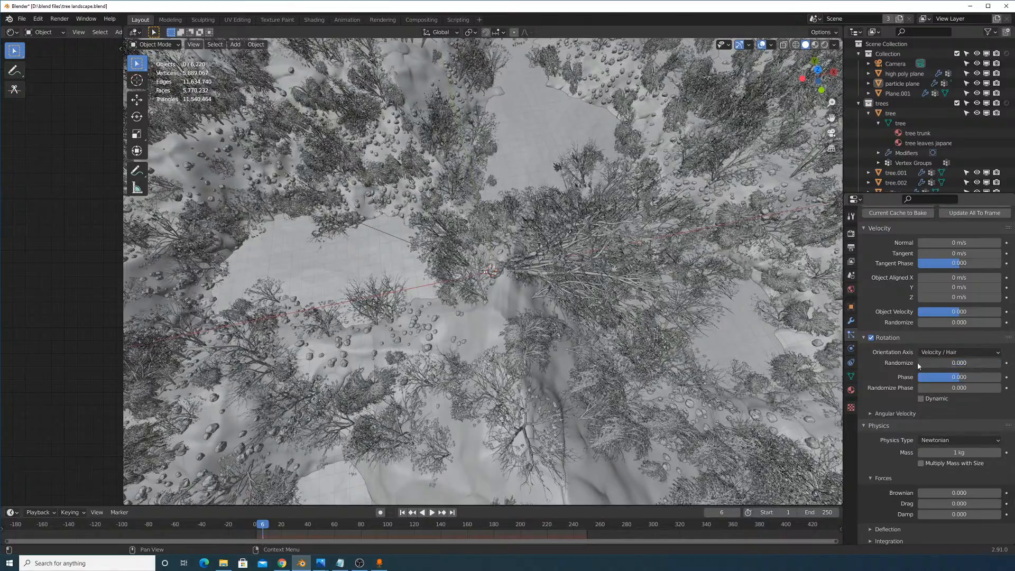
key(ctrl+z)
Set the rotation orientation axis of the rocks particle system to Normal.
scroll(473, 293, up, 3)
middle_drag(472, 293, 631, 266)
scroll(631, 267, up, 3)
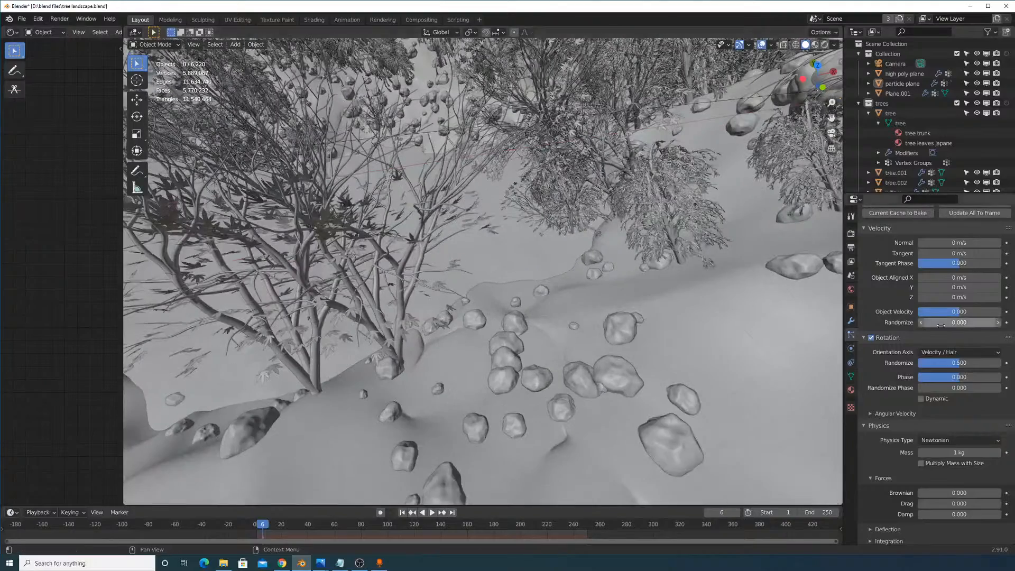
click(946, 353)
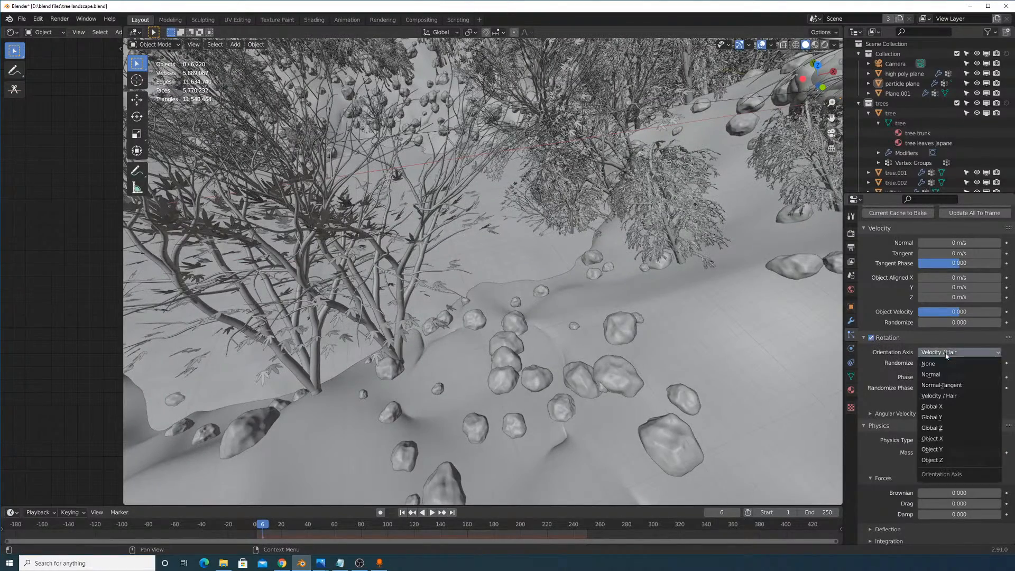
click(944, 374)
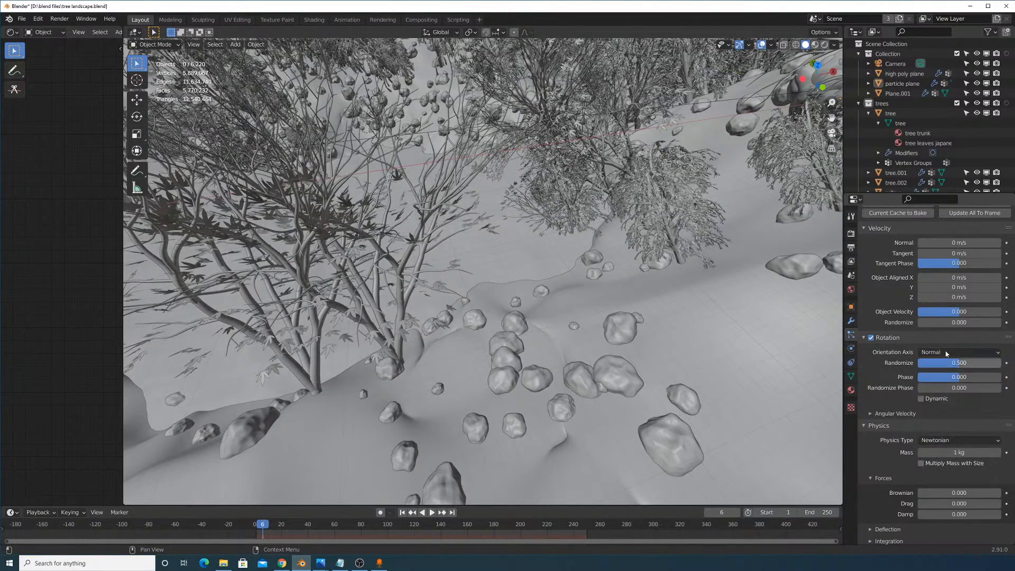
Enable dynamic rotation for the rocks, try the Object Z orientation axis with a phase of -1, and return the axis to Normal.
click(946, 354)
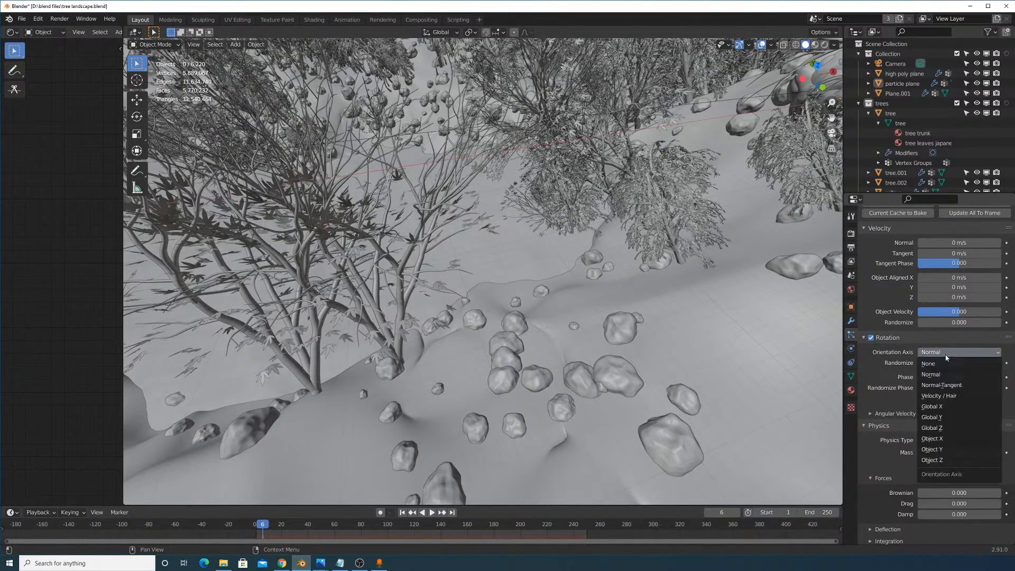
click(942, 460)
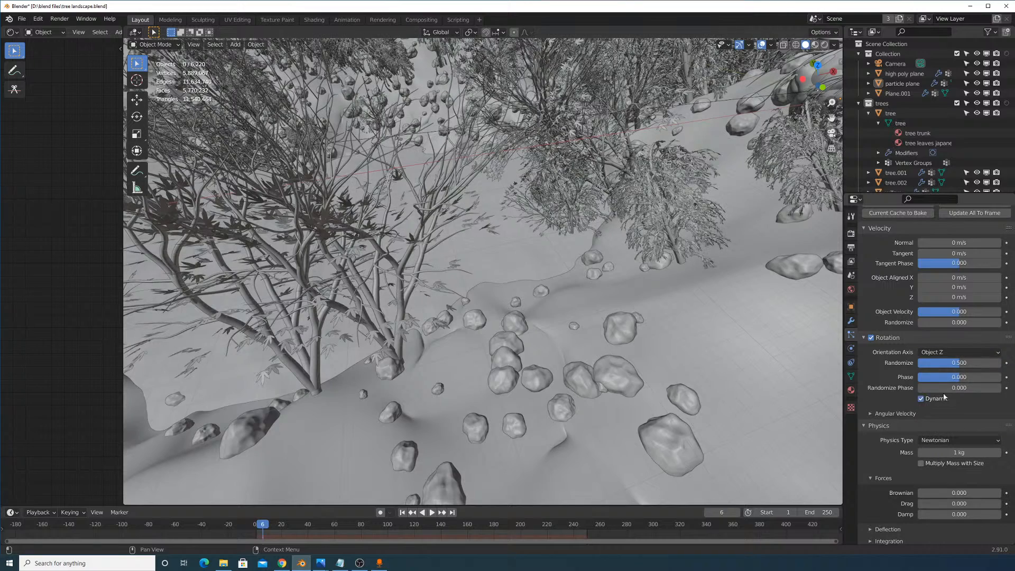
drag(959, 377, 919, 377)
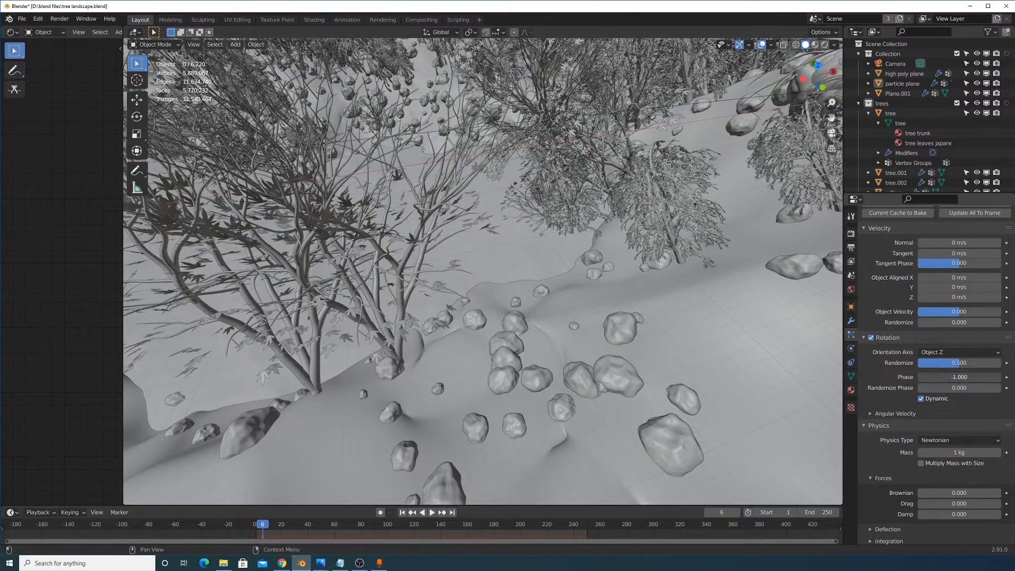
click(946, 352)
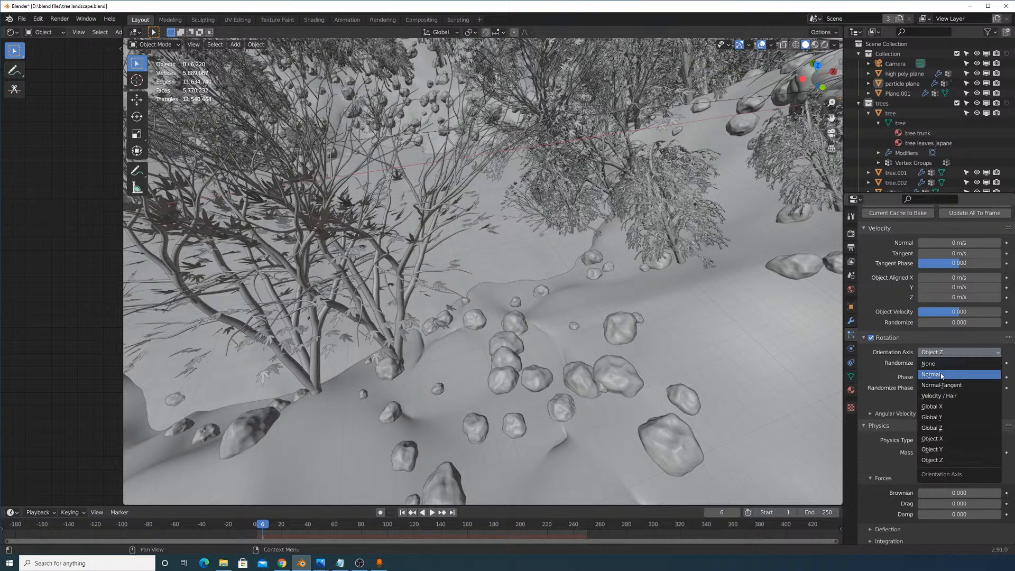
click(941, 375)
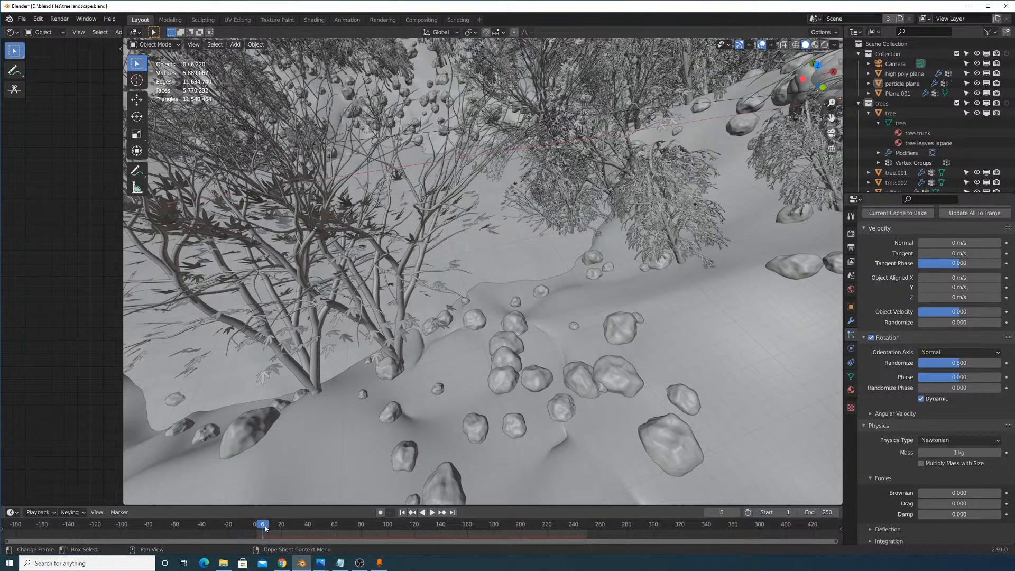
Replay the animation from the start of the timeline and stop it at frame 6 to refresh the rock particles.
key(space)
drag(260, 530, 259, 533)
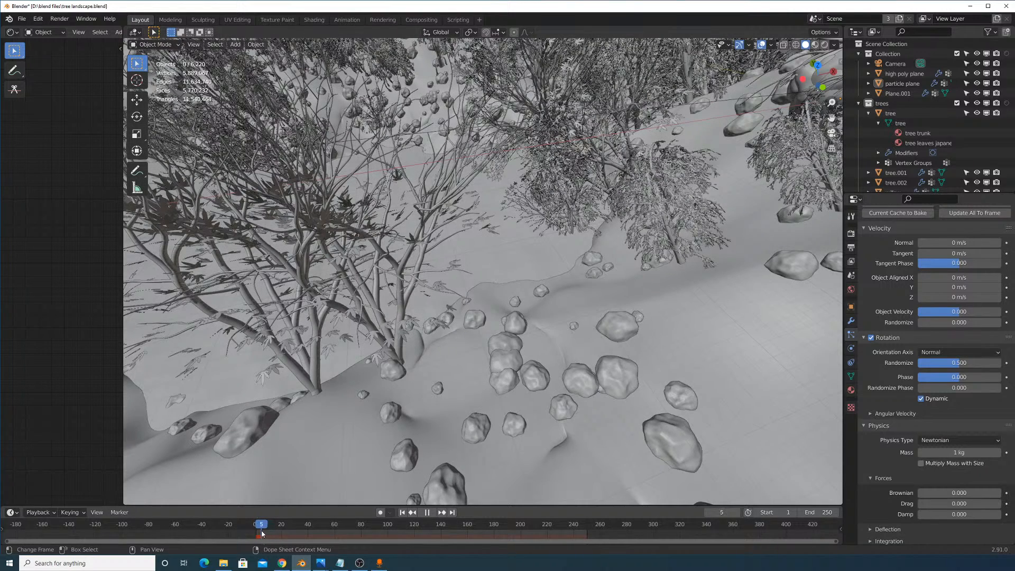
key(space)
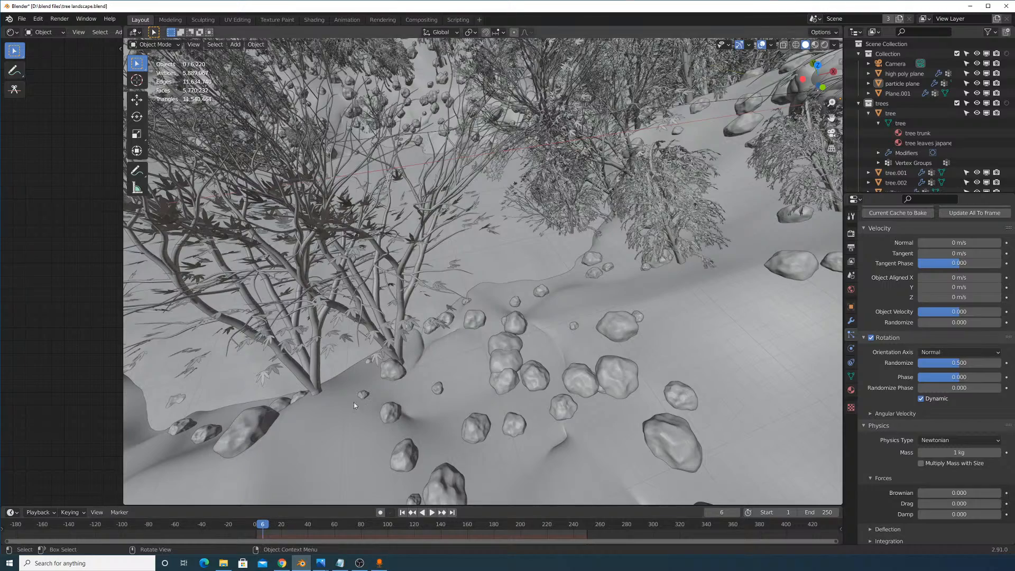
Toggle the rocks' rotation off and on, and examine the scattered rocks along with their physics and render settings.
click(872, 338)
click(871, 338)
middle_drag(696, 314, 690, 336)
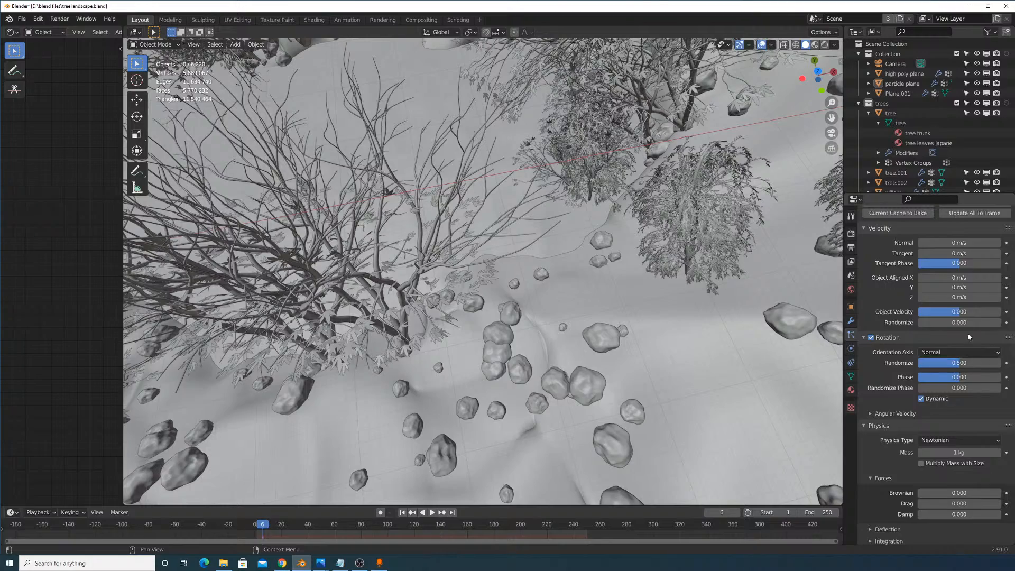
scroll(958, 391, down, 2)
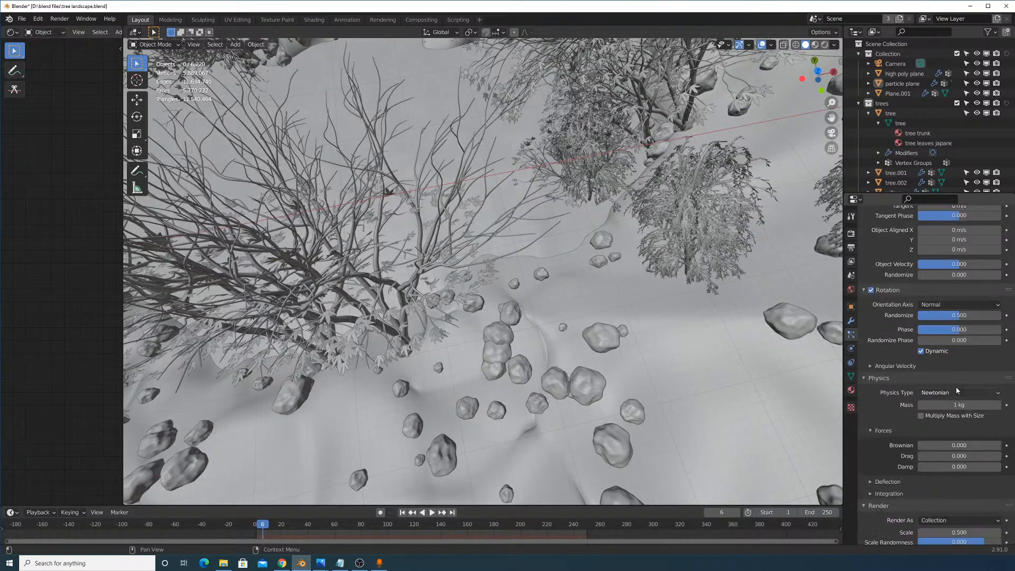
scroll(957, 391, down, 4)
middle_drag(715, 349, 703, 279)
scroll(974, 375, down, 8)
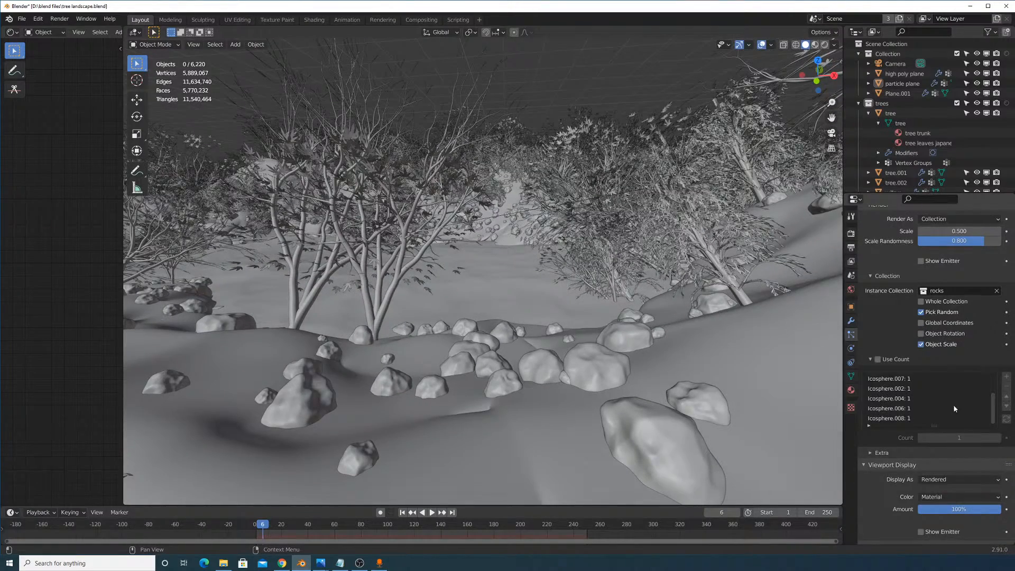
Examine the rocks particle system's emission, cache, velocity, rotation, physics and render settings.
scroll(953, 404, up, 8)
scroll(951, 321, up, 12)
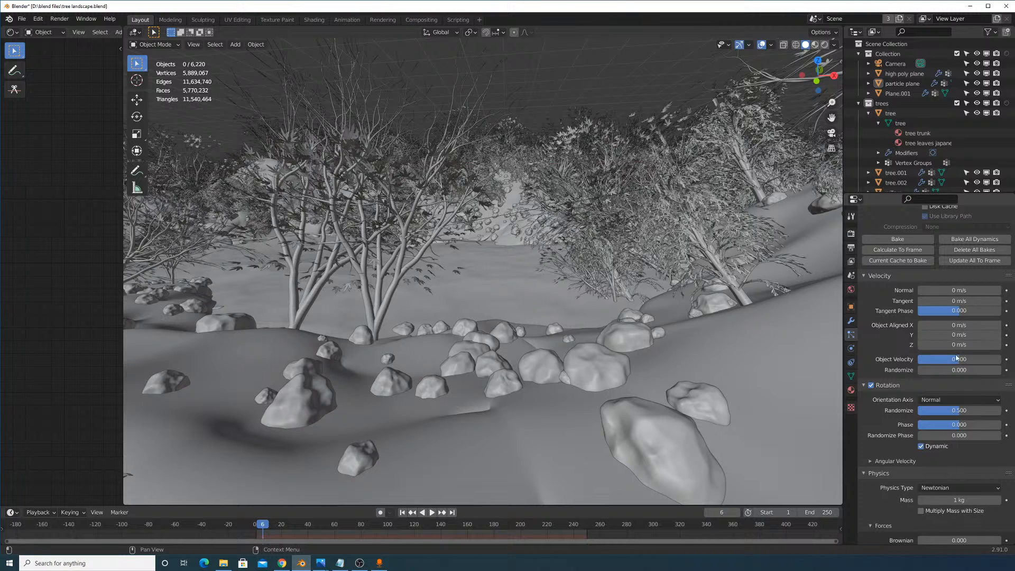
scroll(943, 376, down, 20)
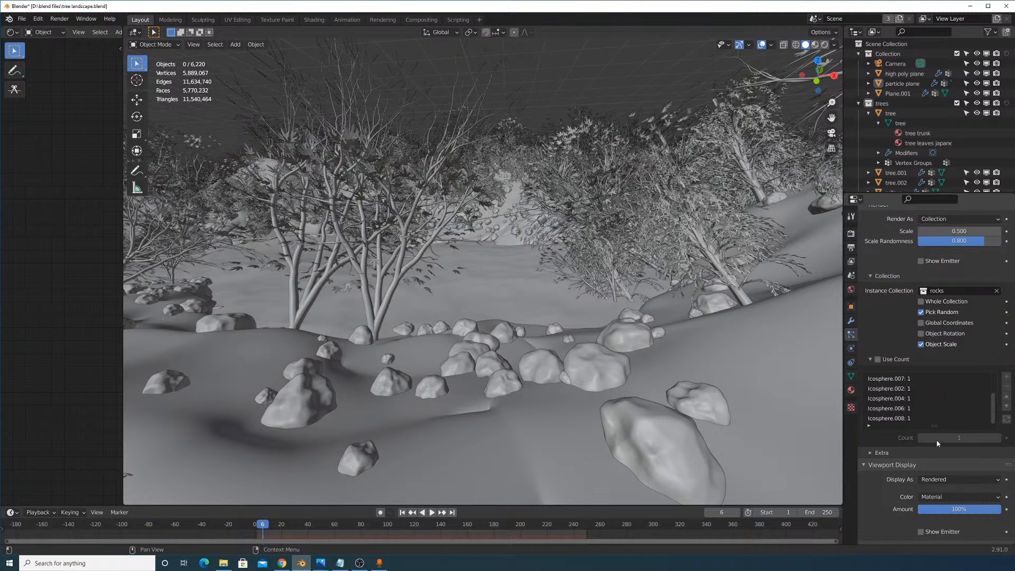
scroll(929, 346, up, 12)
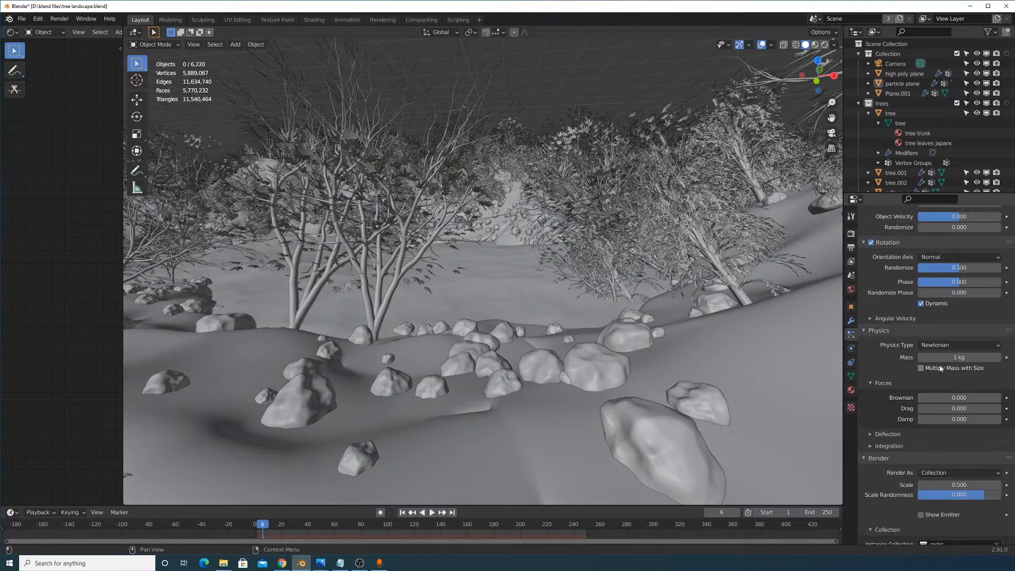
scroll(938, 390, up, 9)
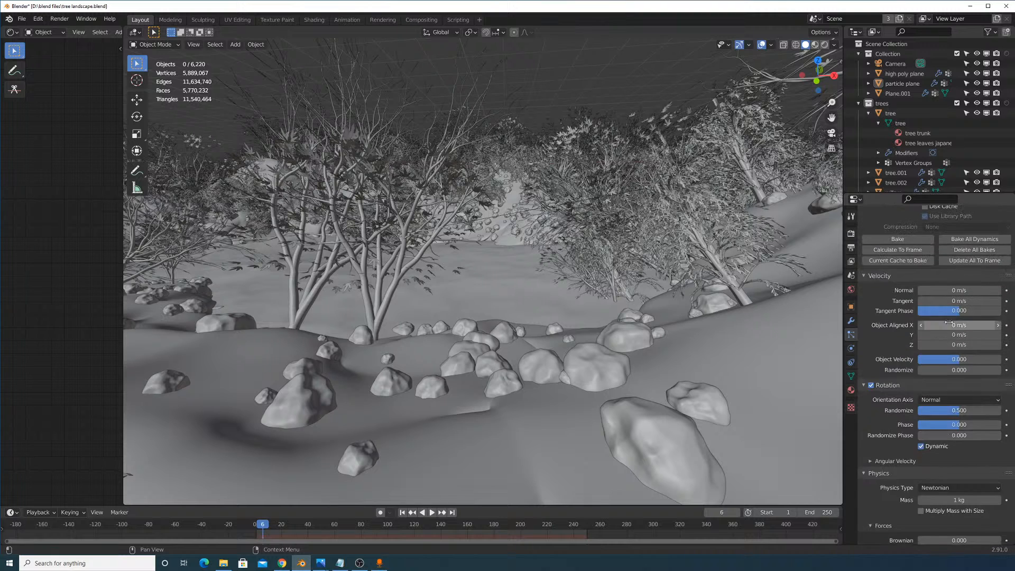
scroll(947, 359, up, 12)
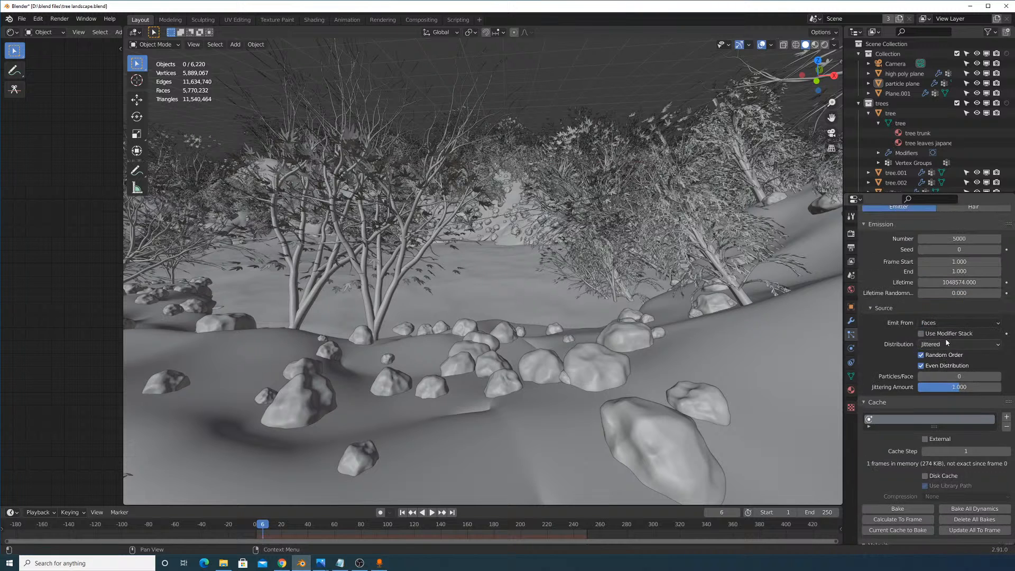
scroll(941, 370, down, 14)
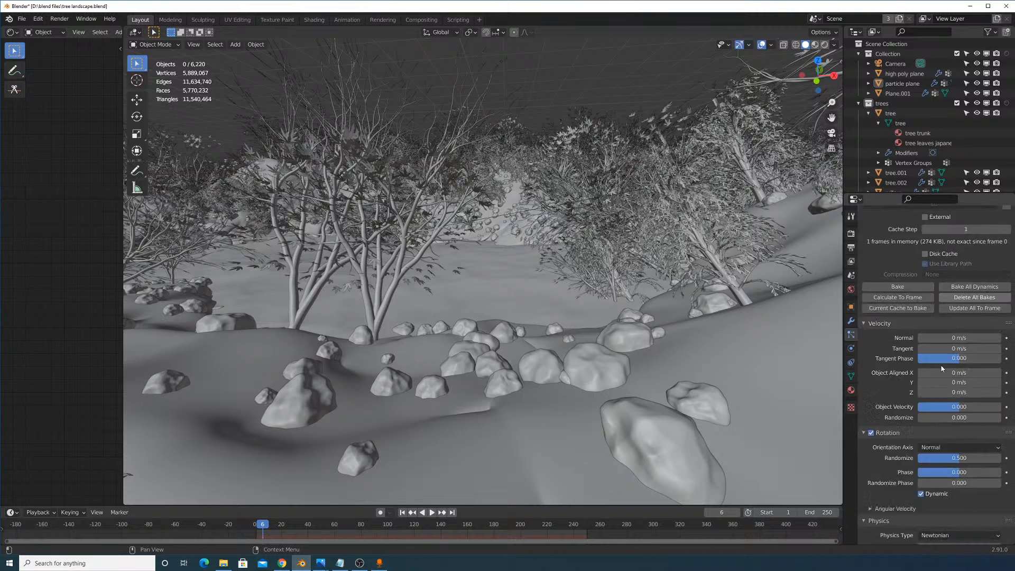
scroll(939, 401, down, 12)
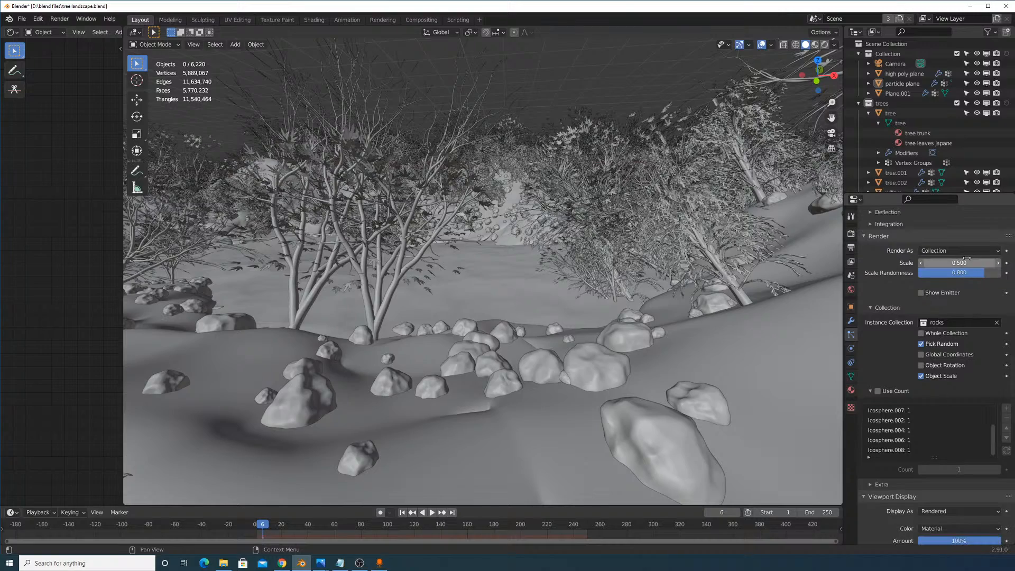
Try a larger rock scale and undo it, set the rocks' render scale to 0.75 and the scale randomness to 1.
drag(963, 264, 999, 264)
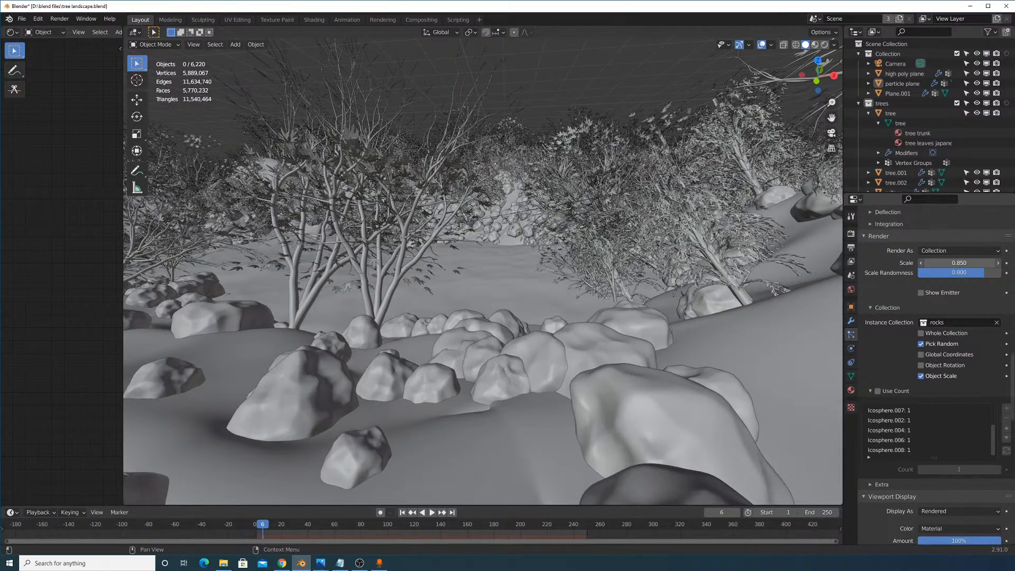
key(ctrl+z)
click(959, 265)
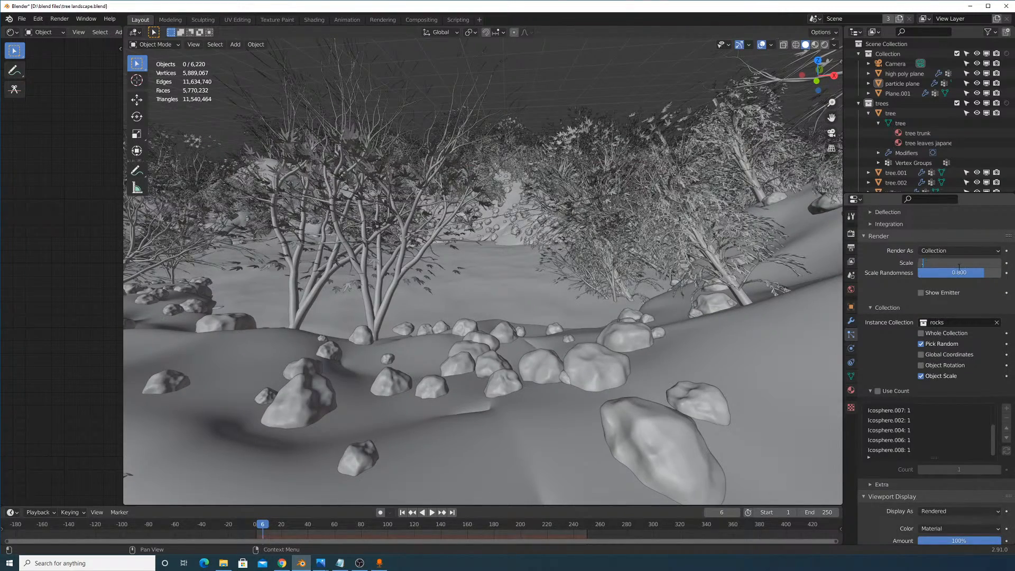
key(Return)
click(958, 272)
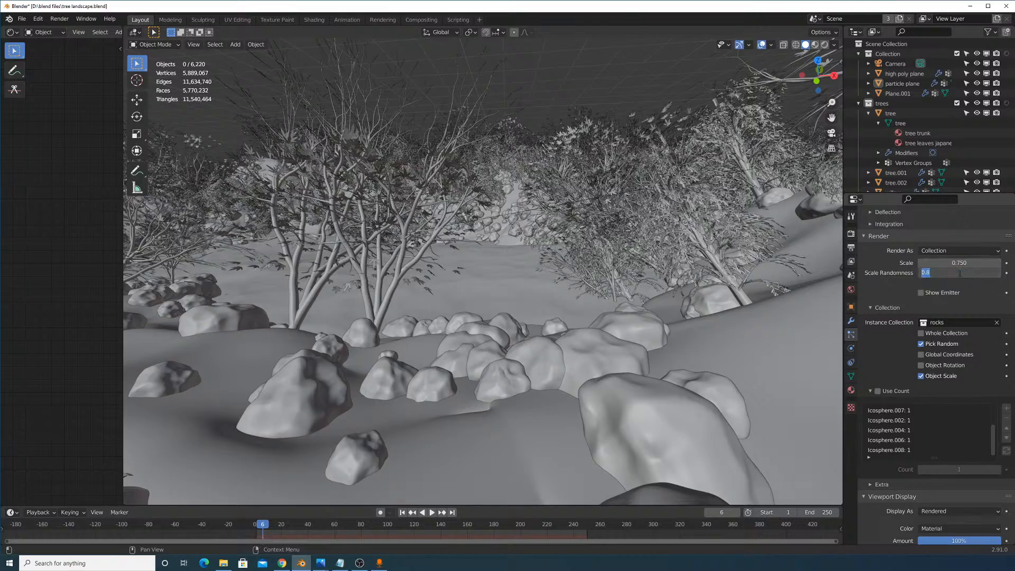
text(1)
key(Return)
Try a render scale of 1 for the rocks and check their size across the landscape from above.
middle_drag(726, 329, 844, 290)
click(964, 264)
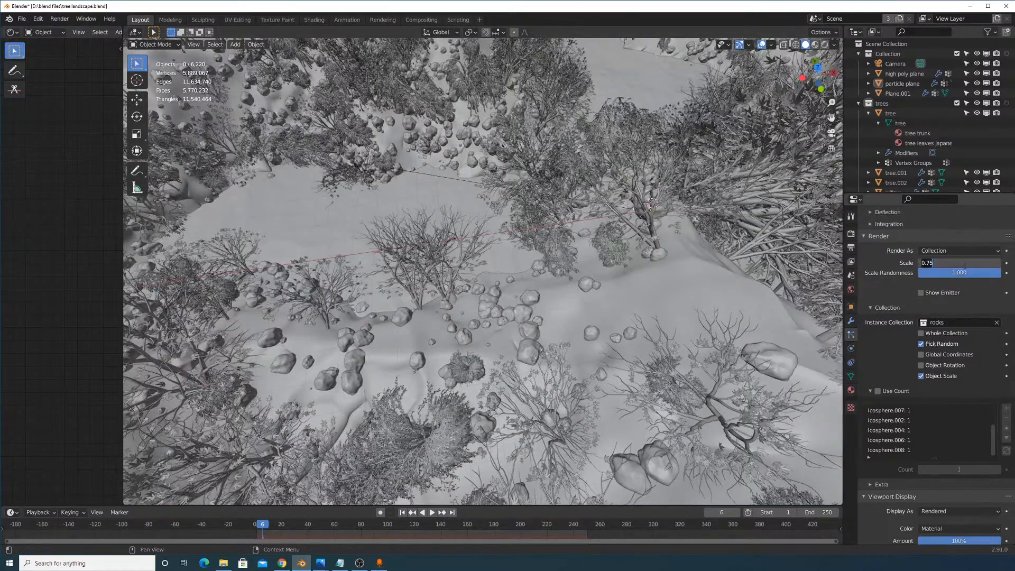
text(1)
key(Return)
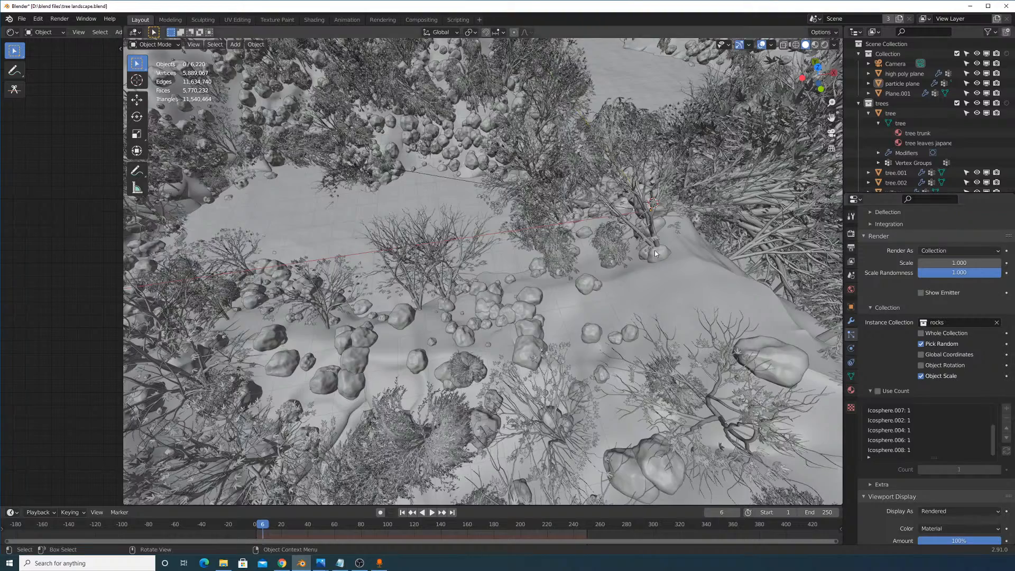
scroll(590, 271, down, 3)
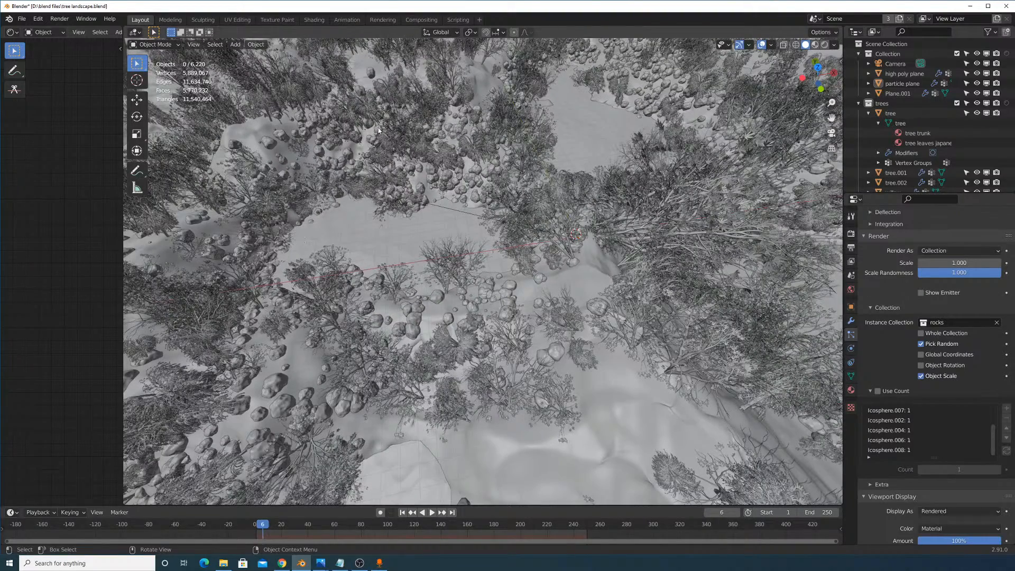
scroll(938, 280, up, 15)
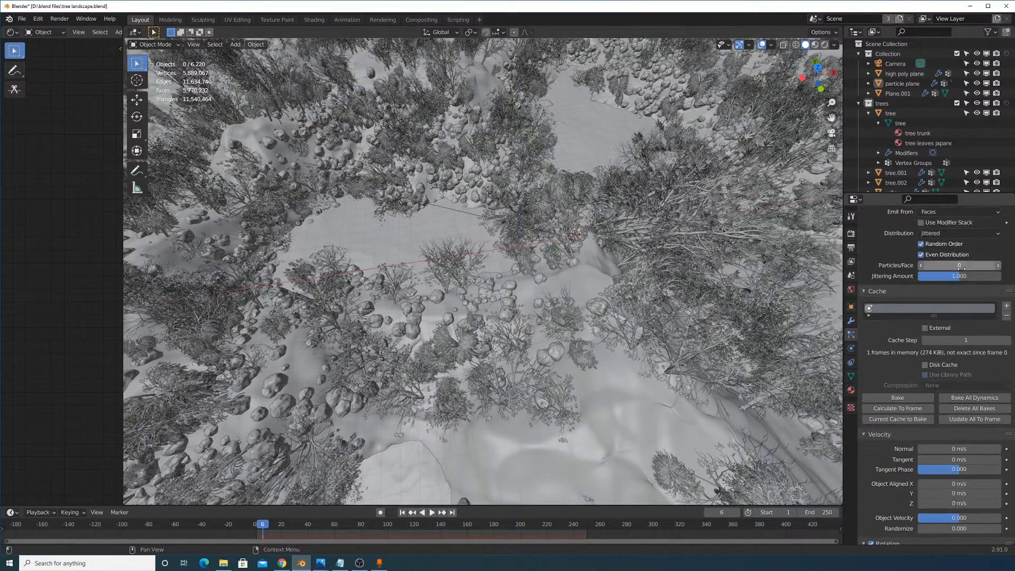
Check the rocks through the active camera and from a wider angle in rendered shading, and return to solid shading.
click(193, 45)
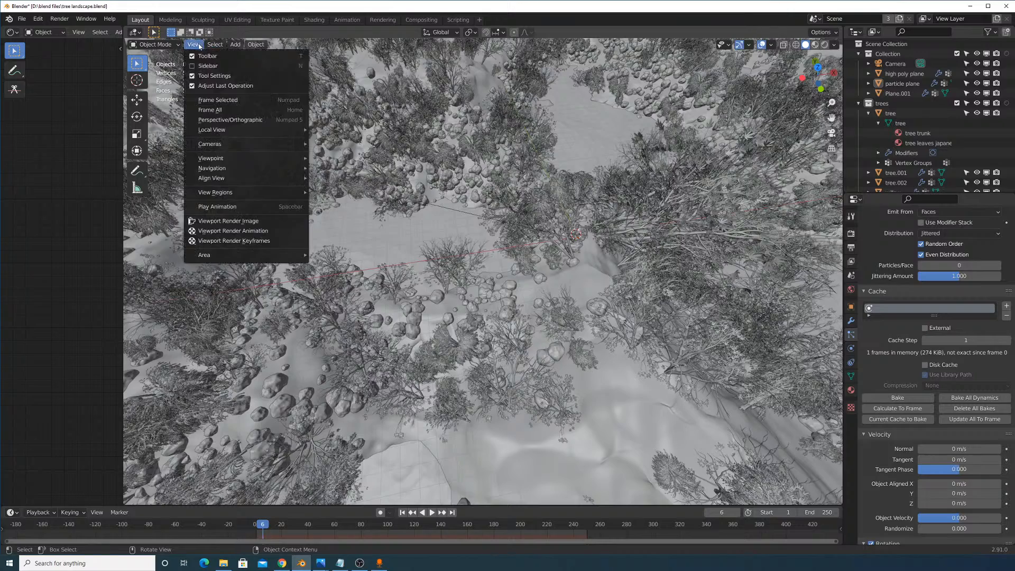
mouse_move(211, 145)
click(355, 157)
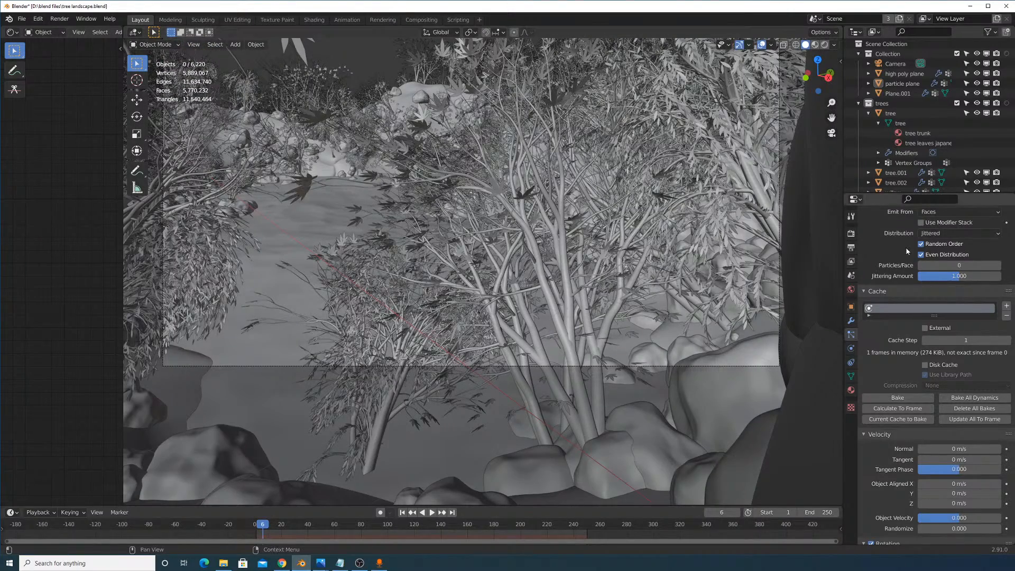
scroll(948, 348, up, 3)
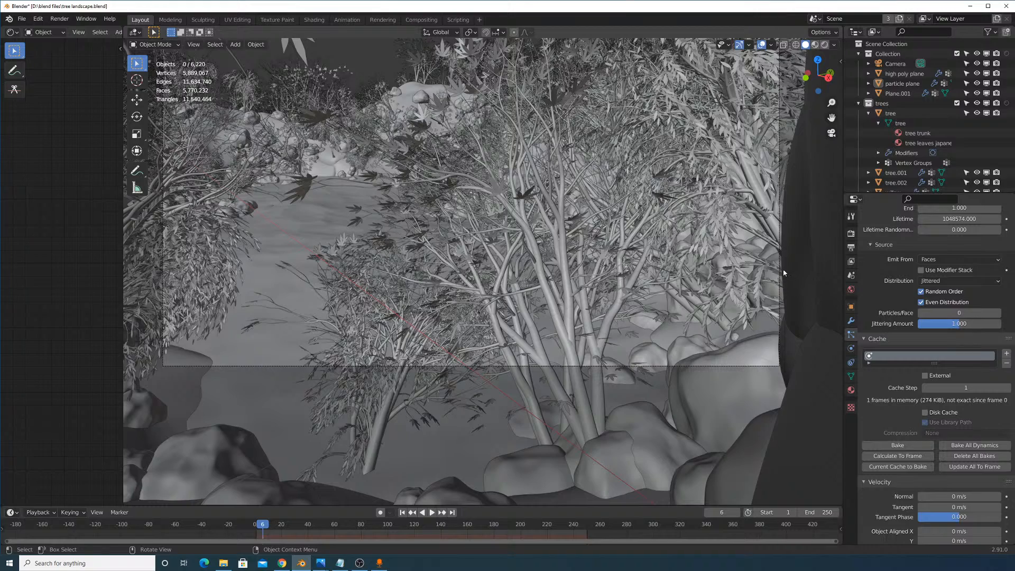
click(824, 44)
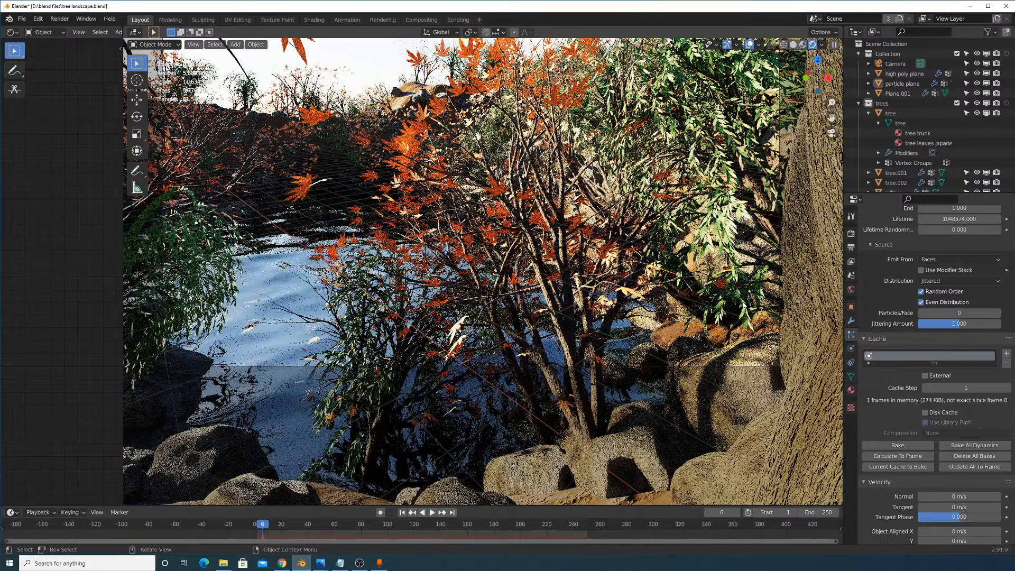
middle_drag(694, 297, 663, 294)
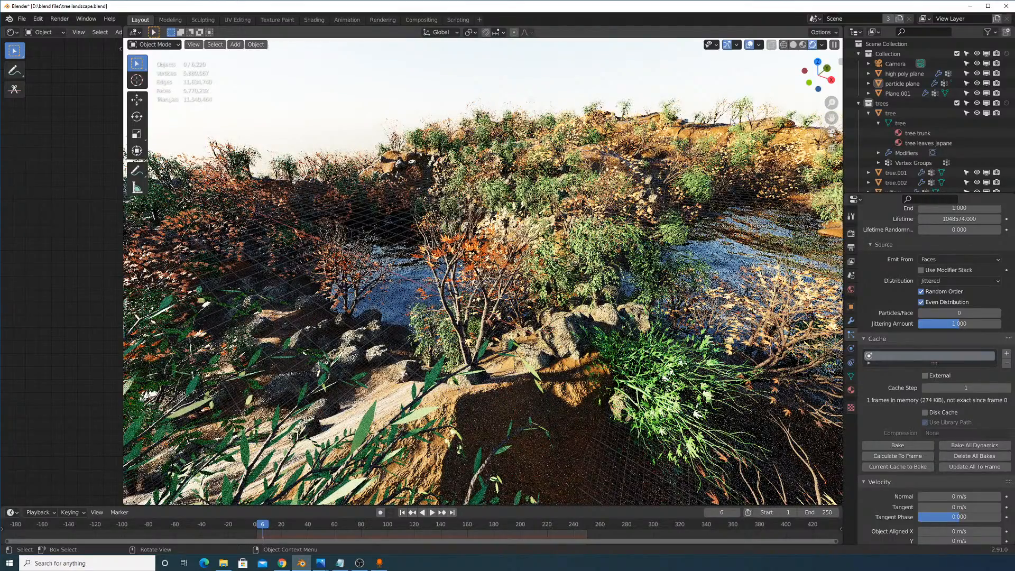
click(795, 46)
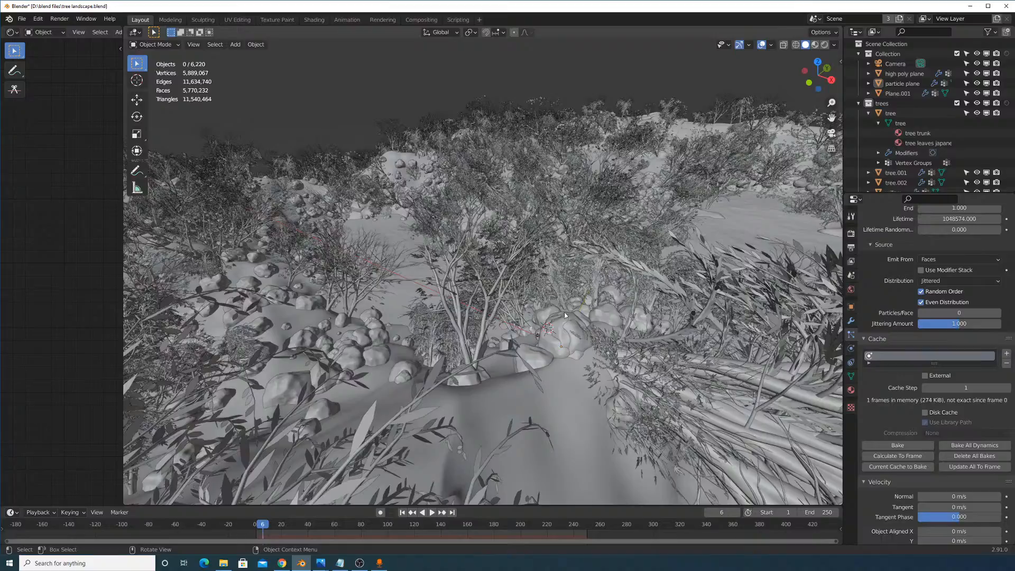
Set the rocks' render scale to 0.5.
middle_drag(565, 315, 552, 222)
scroll(938, 353, down, 15)
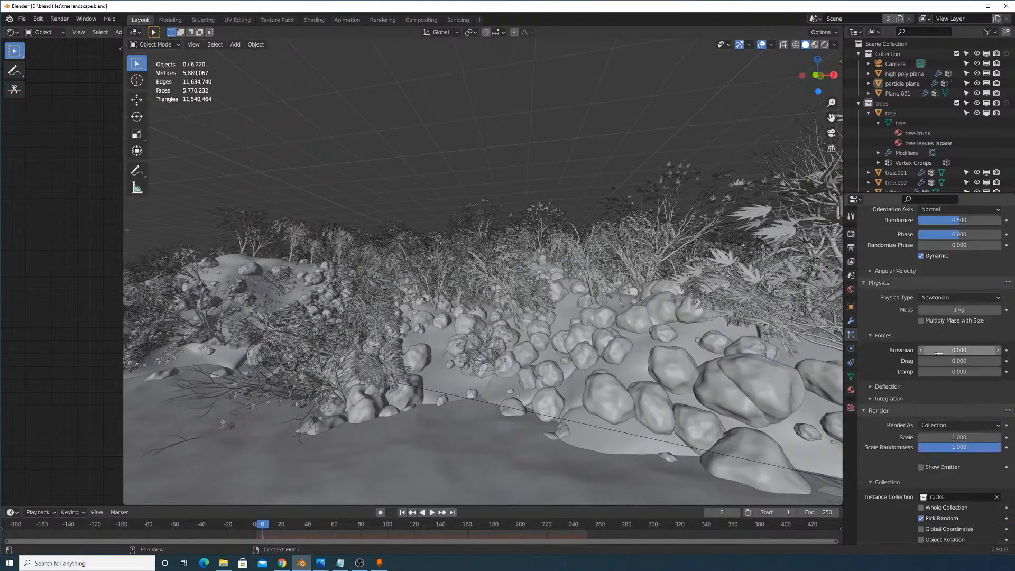
scroll(939, 353, down, 5)
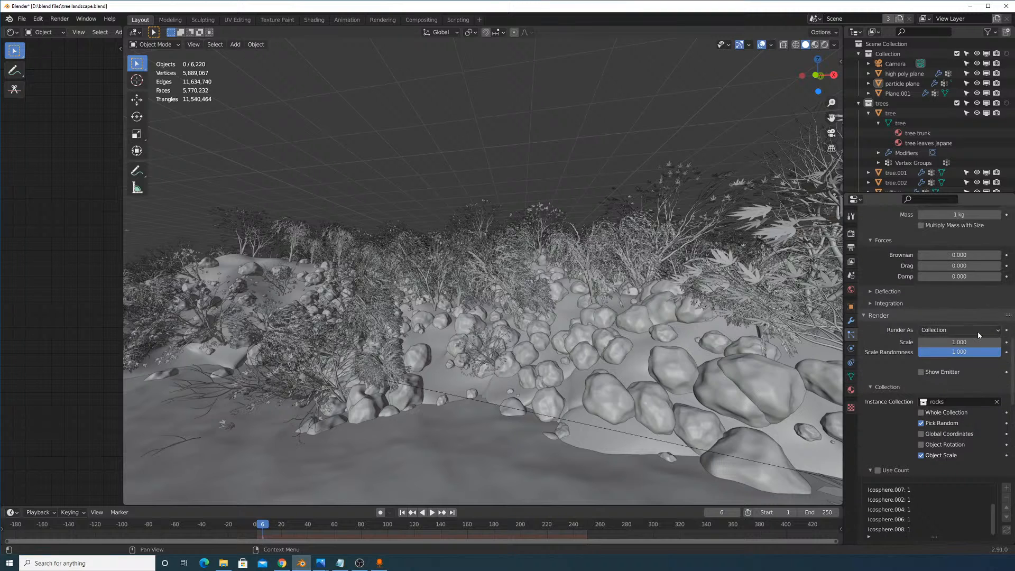
click(977, 341)
key(Return)
Try a render scale of 0.6 for the rocks and return it to 0.5.
click(963, 342)
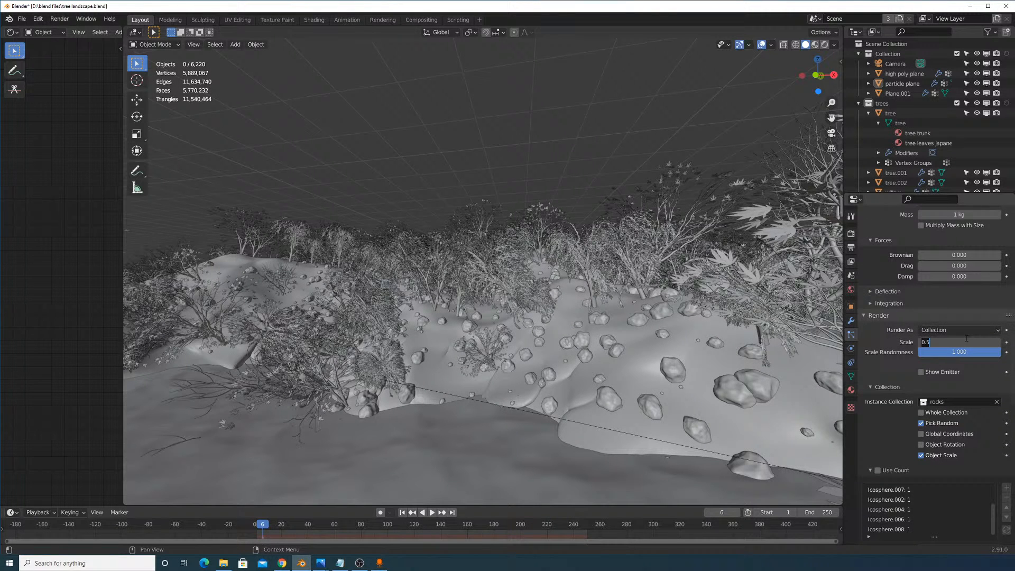
text(.6)
key(Return)
click(965, 341)
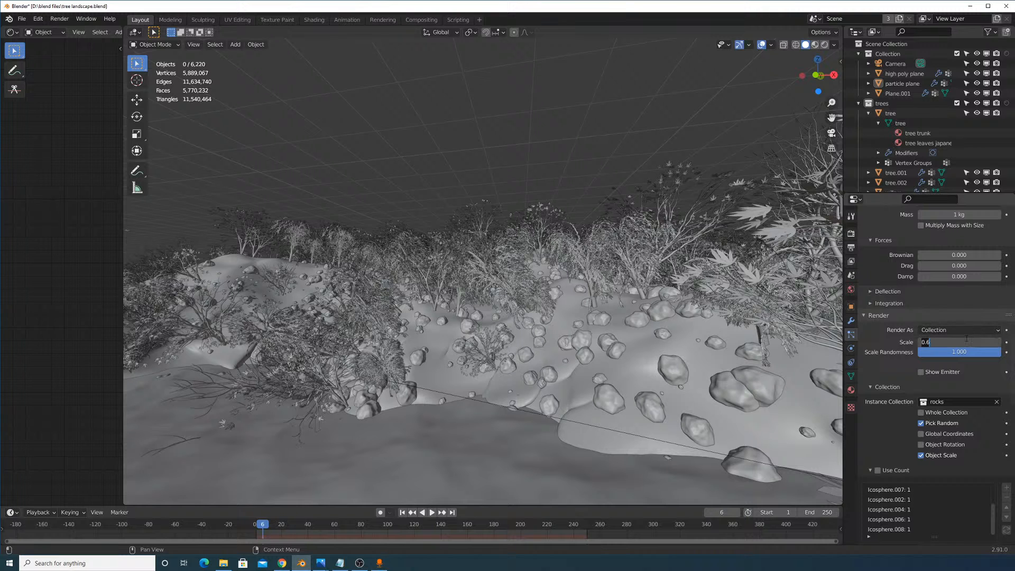
text(.5)
key(Return)
Set the emission number of the rocks particle system to 2500.
scroll(940, 301, up, 20)
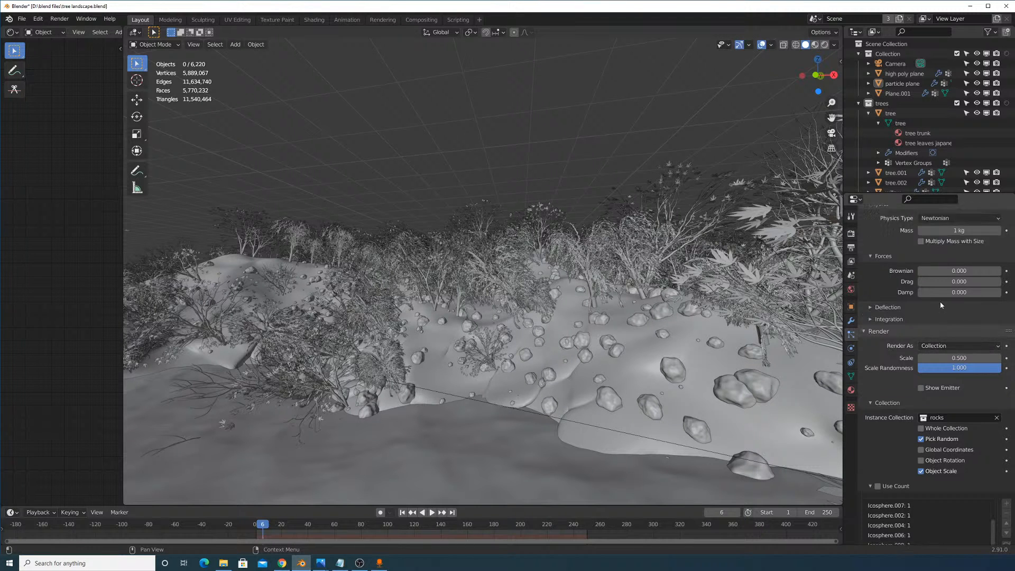
scroll(959, 288, up, 3)
click(960, 318)
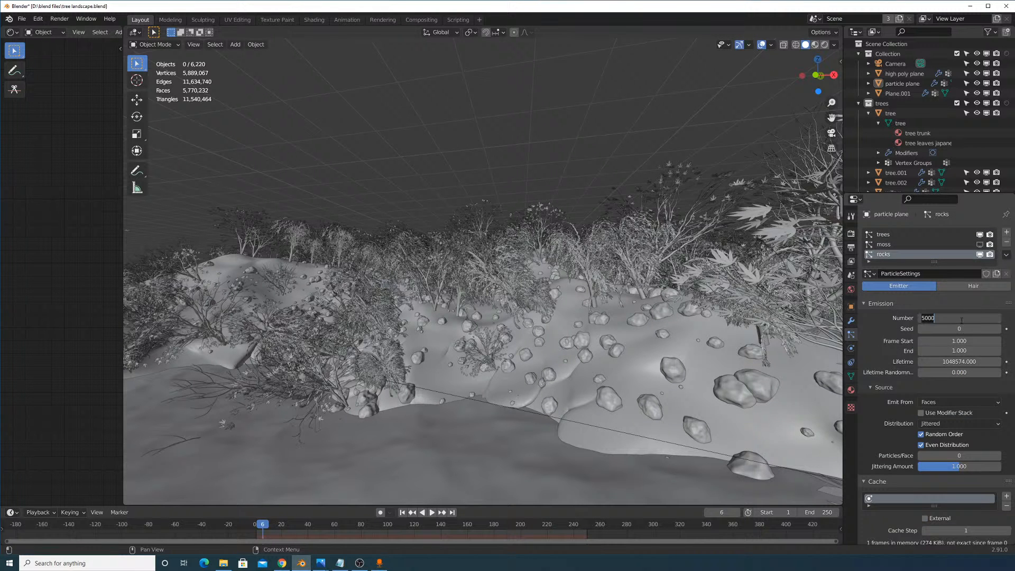
key(Return)
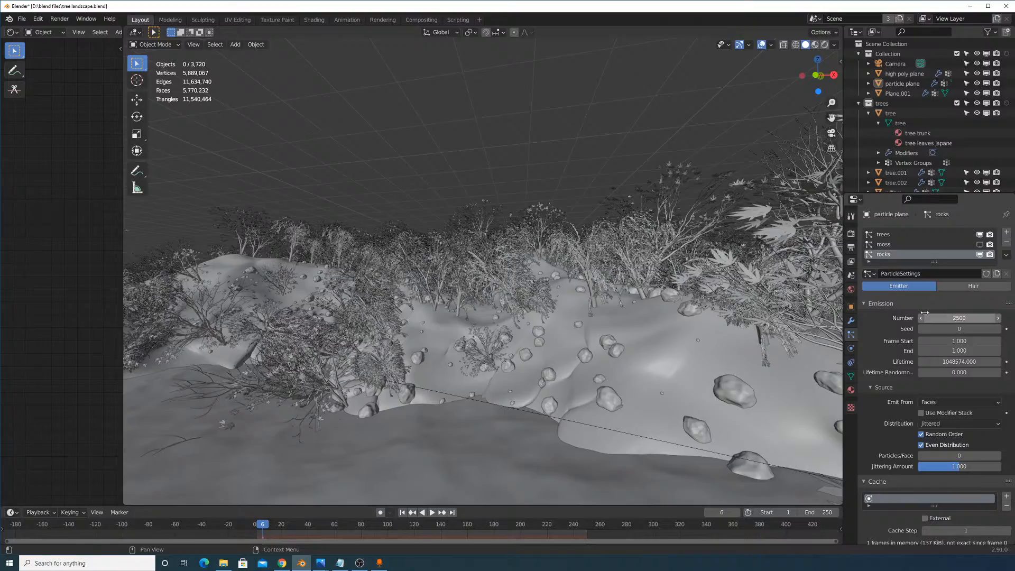
Inspect the density of the scattered rocks from above and through the active camera.
scroll(605, 301, up, 12)
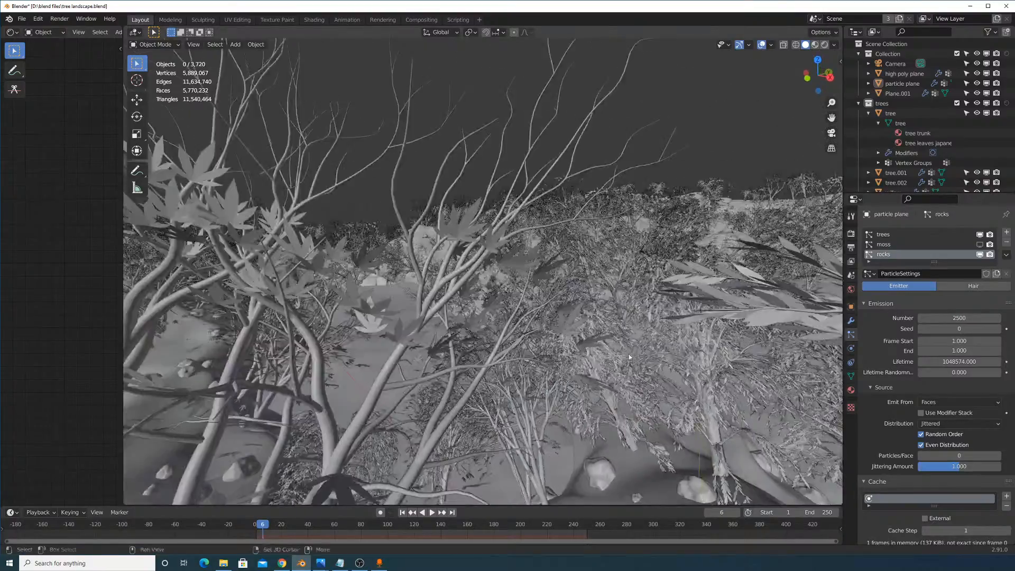
middle_drag(629, 357, 487, 197)
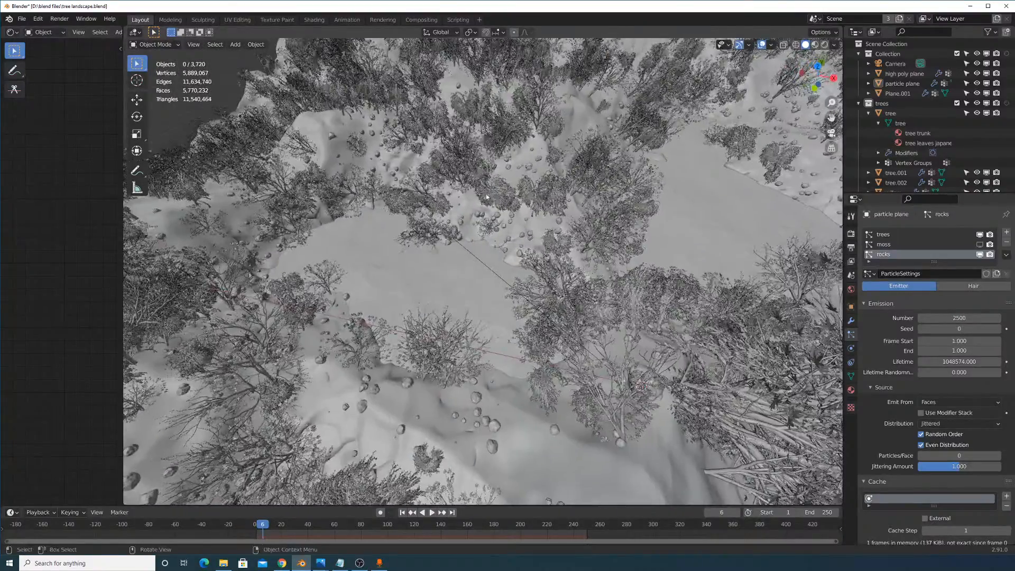
click(193, 44)
mouse_move(296, 145)
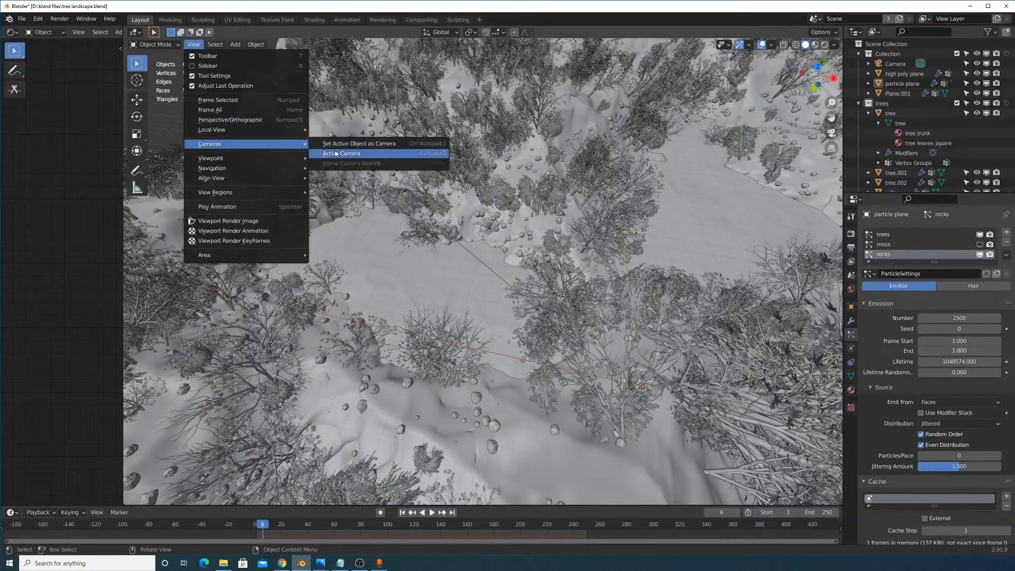
click(335, 154)
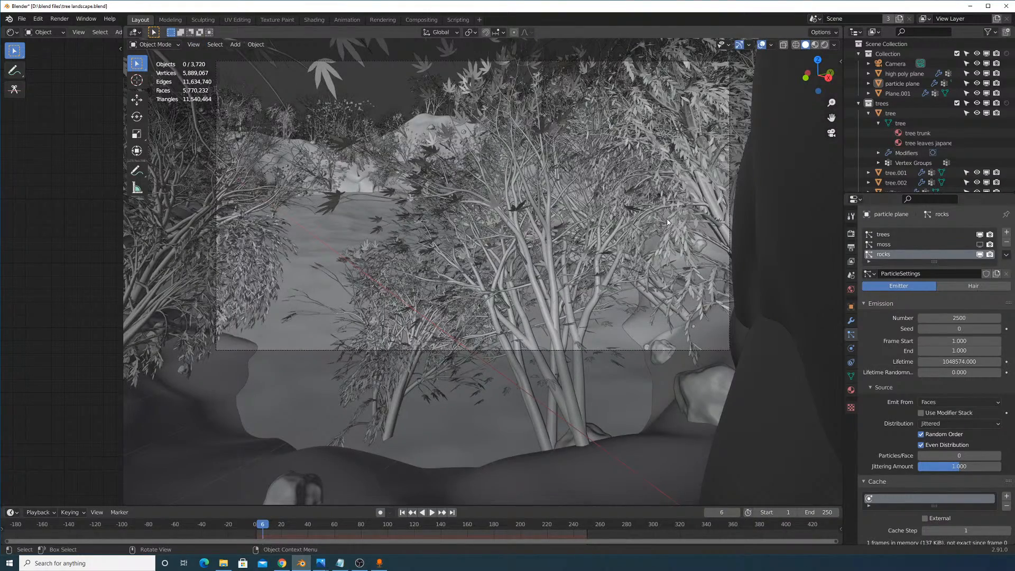
scroll(668, 223, down, 2)
middle_drag(667, 223, 664, 219)
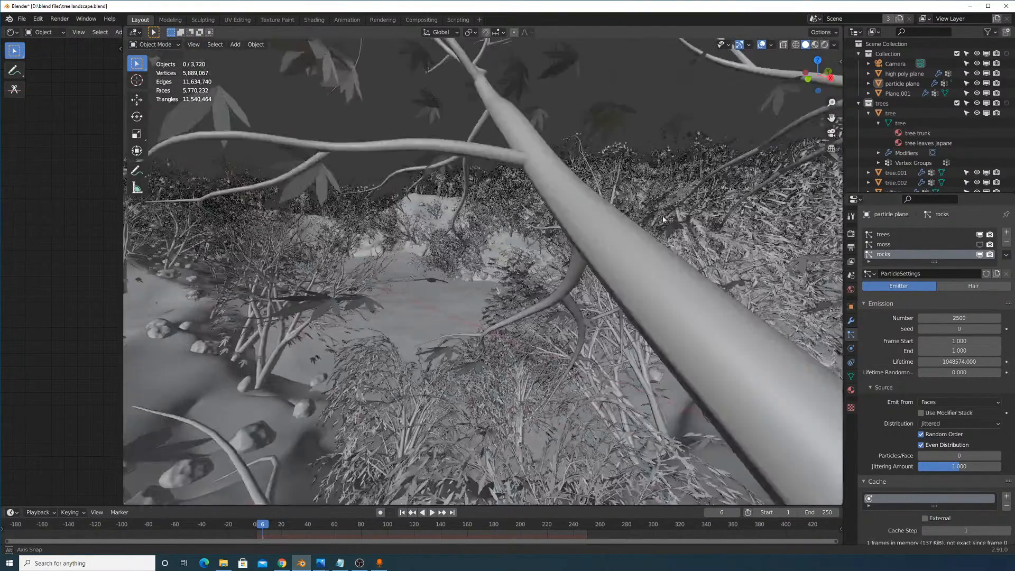
Return to the active camera view and set the emission number of the rocks particle system to 3000.
click(194, 44)
mouse_move(285, 140)
click(339, 157)
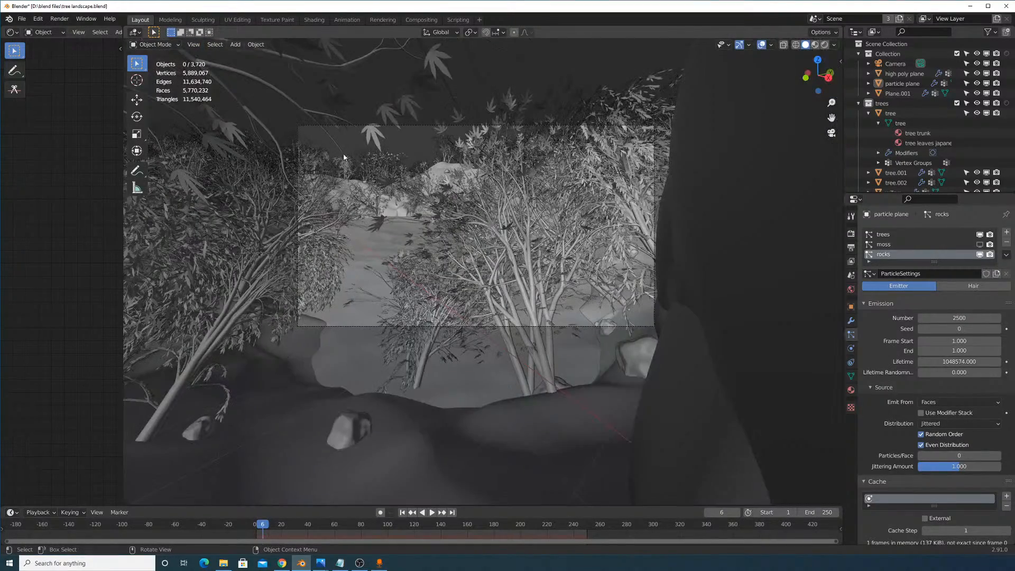
click(960, 319)
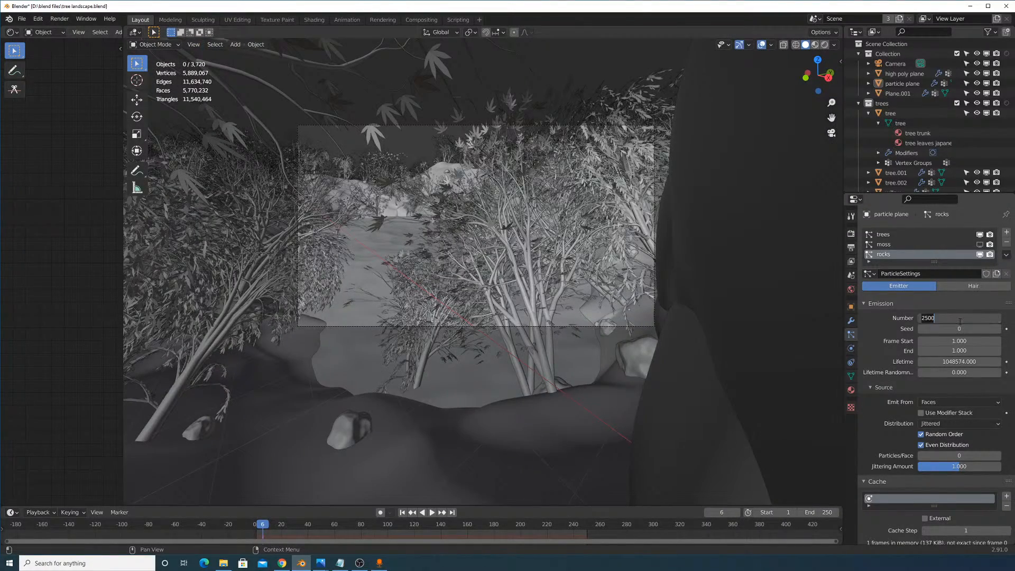
text(3000)
key(Return)
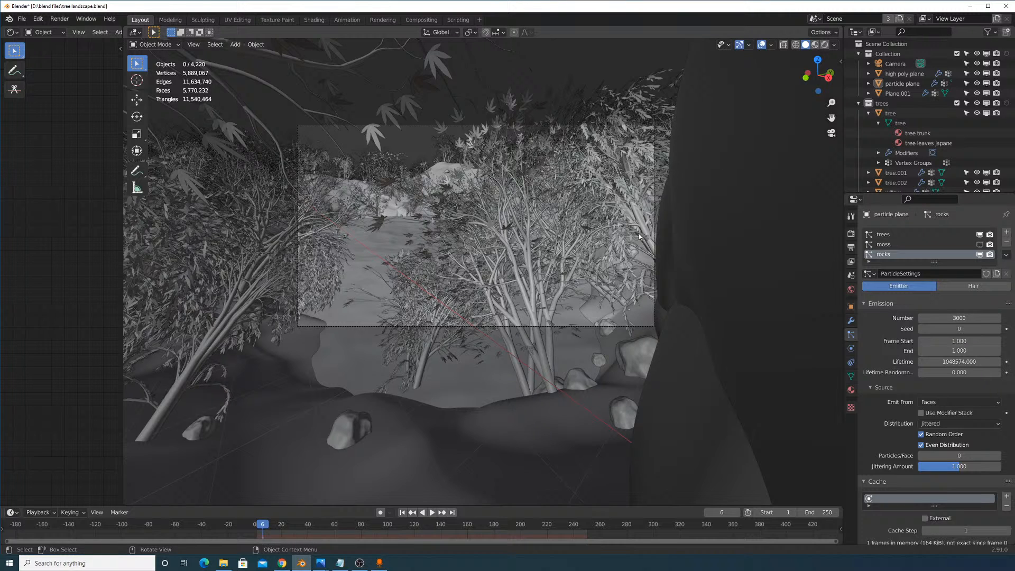
Check the scattered rocks in a rendered preview through the camera and return the viewport to solid shading.
click(825, 46)
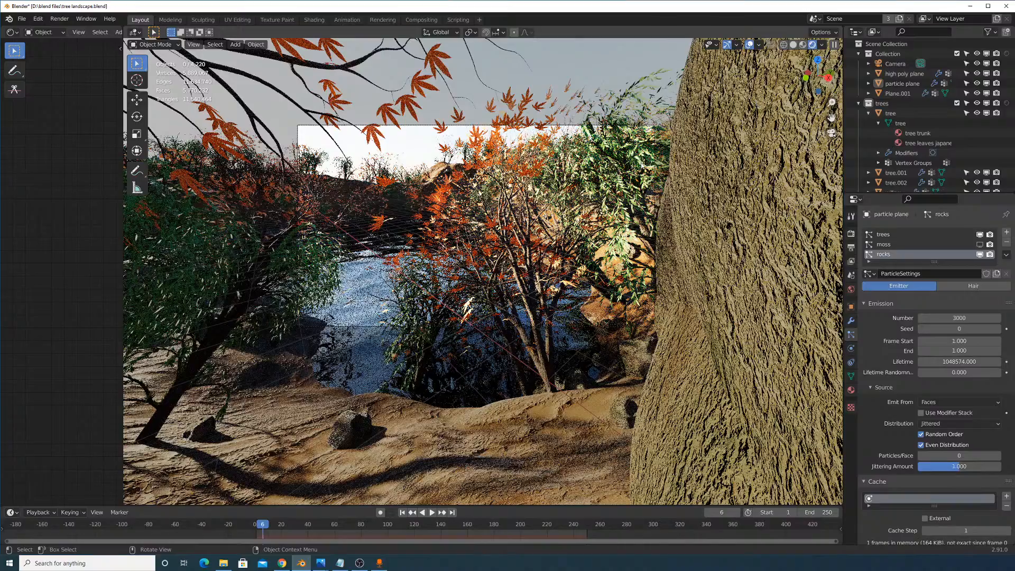
scroll(646, 166, up, 2)
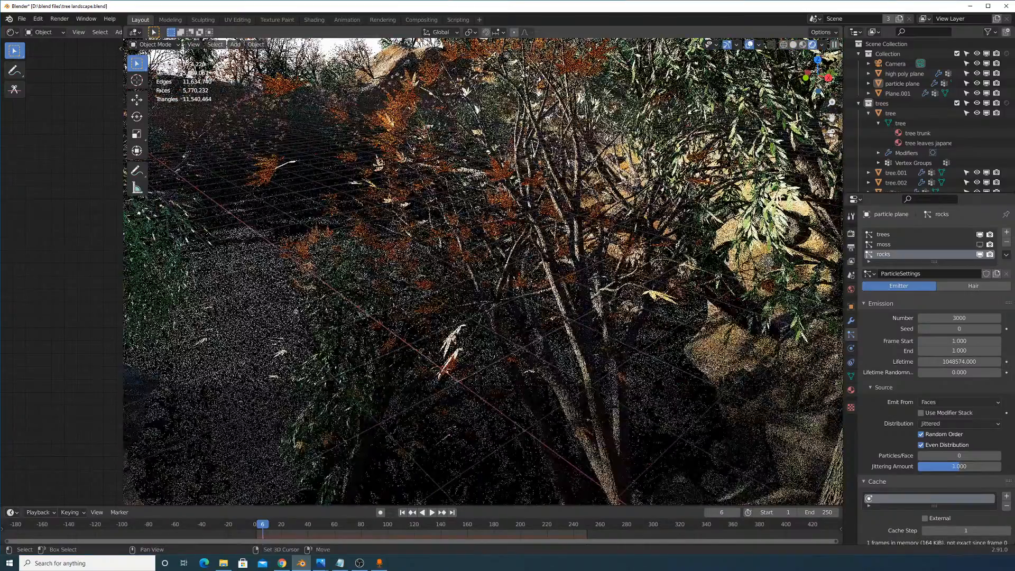
scroll(647, 203, up, 2)
shift+scroll(646, 208, up, 2)
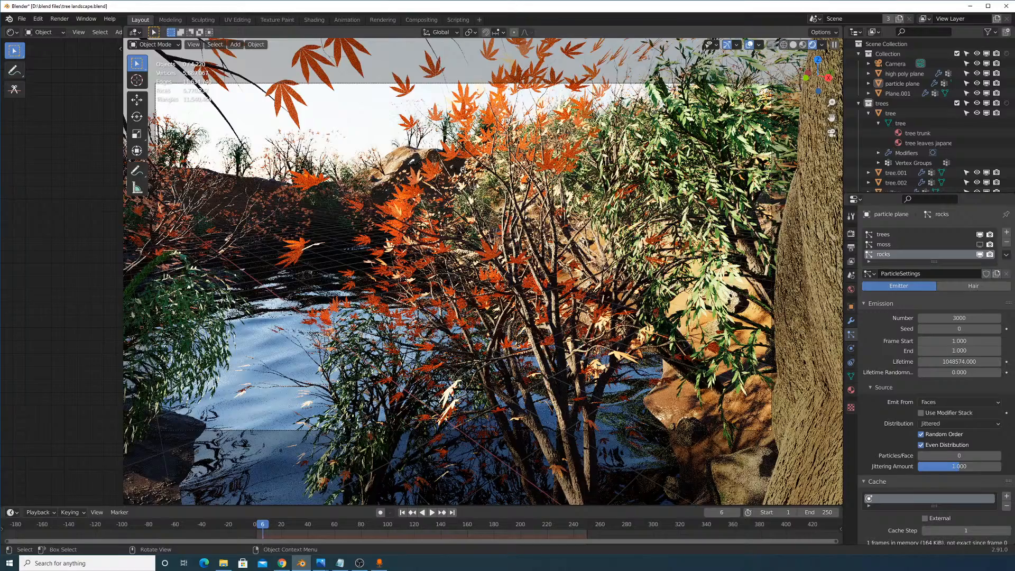
key(KP_0)
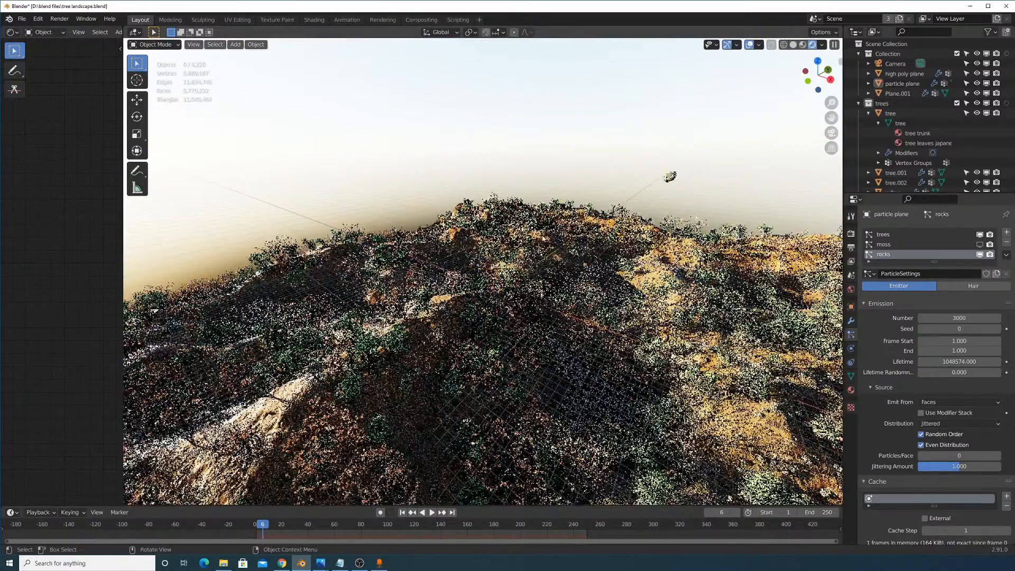
click(794, 45)
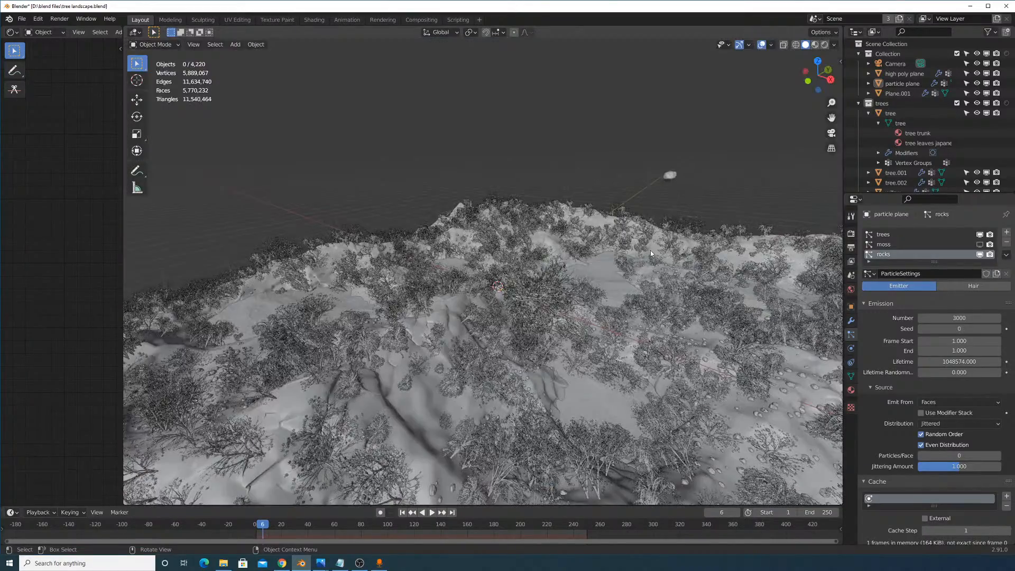
Examine through the active camera how the rocks spread over the hills and along the far shore of the water.
click(189, 44)
mouse_move(290, 143)
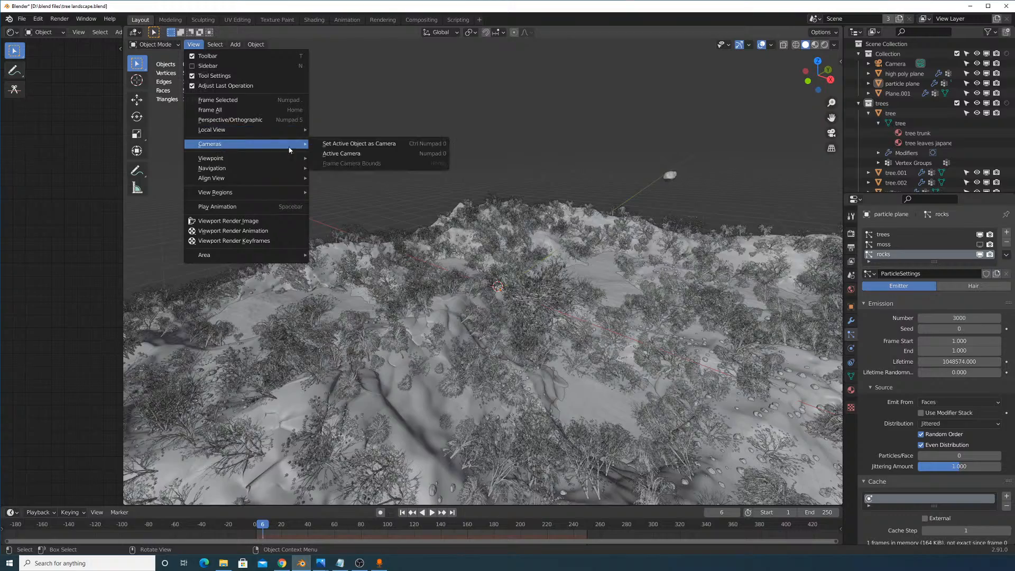
click(333, 154)
scroll(508, 169, up, 6)
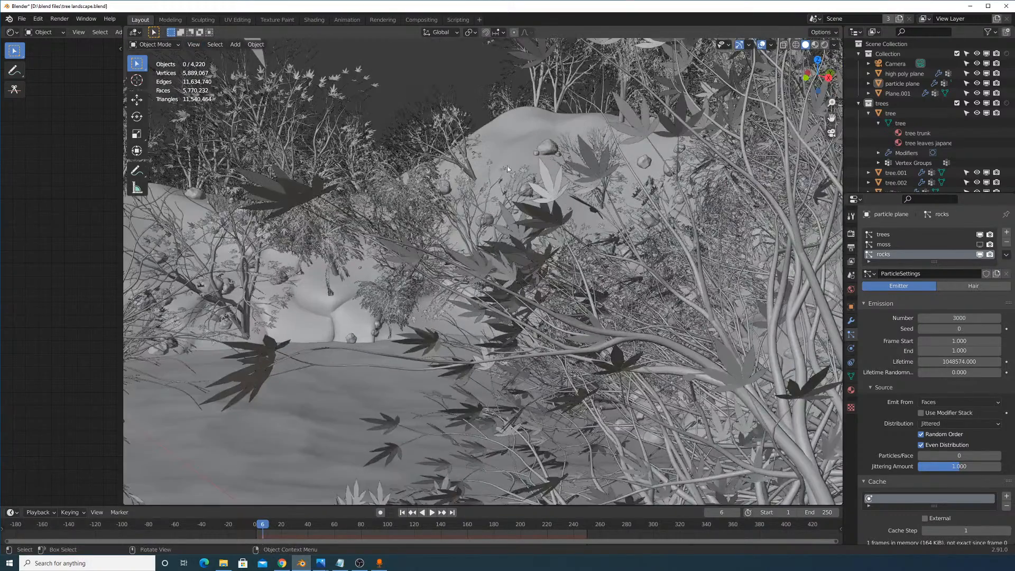
scroll(507, 169, up, 3)
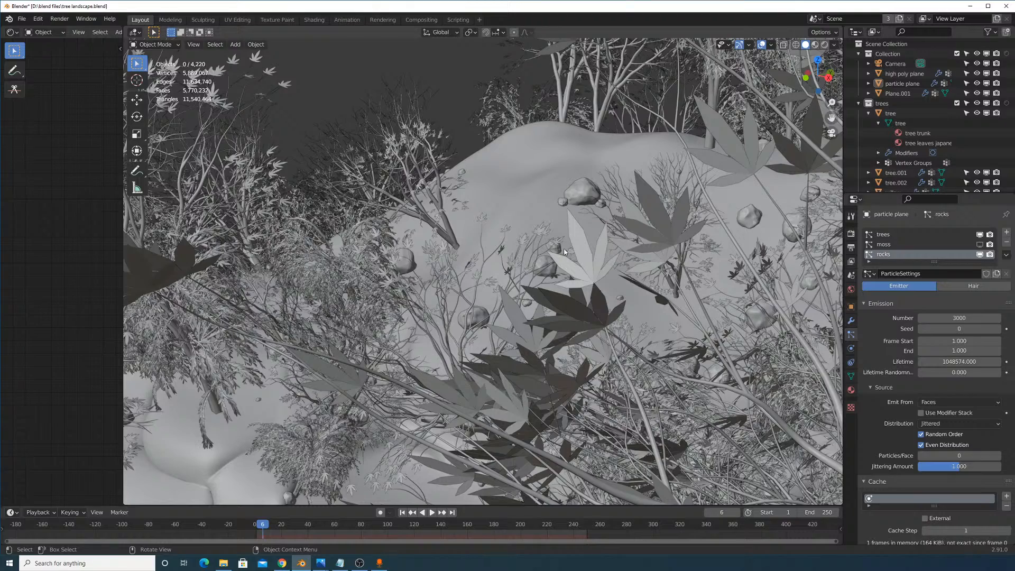
scroll(676, 207, down, 3)
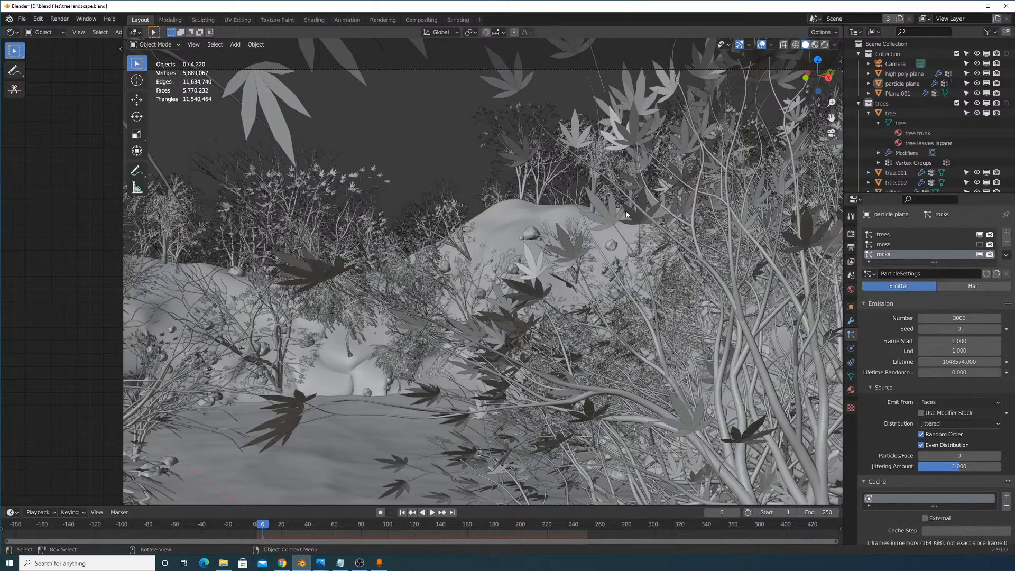
shift+middle_drag(473, 235, 494, 250)
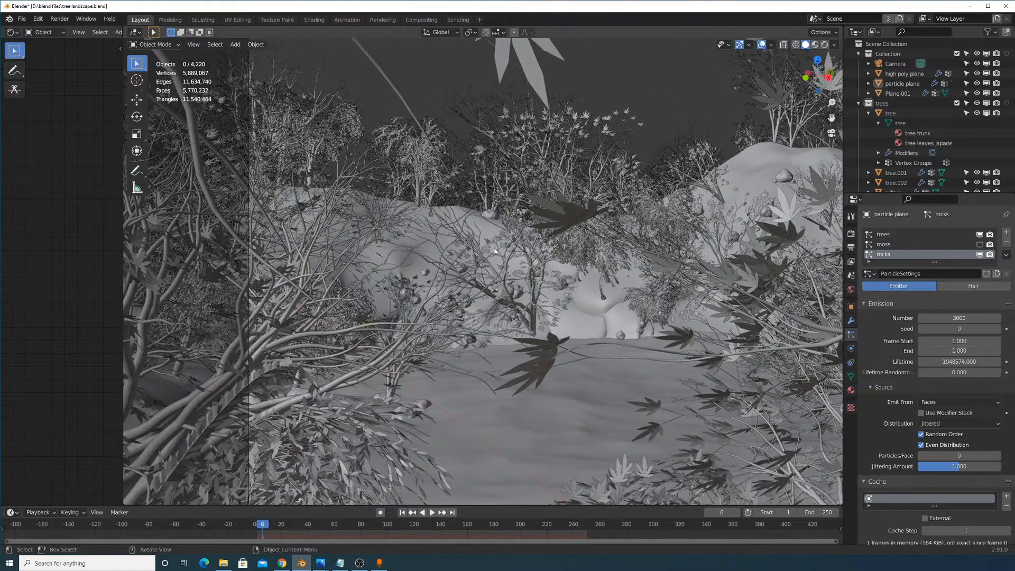
scroll(619, 341, up, 5)
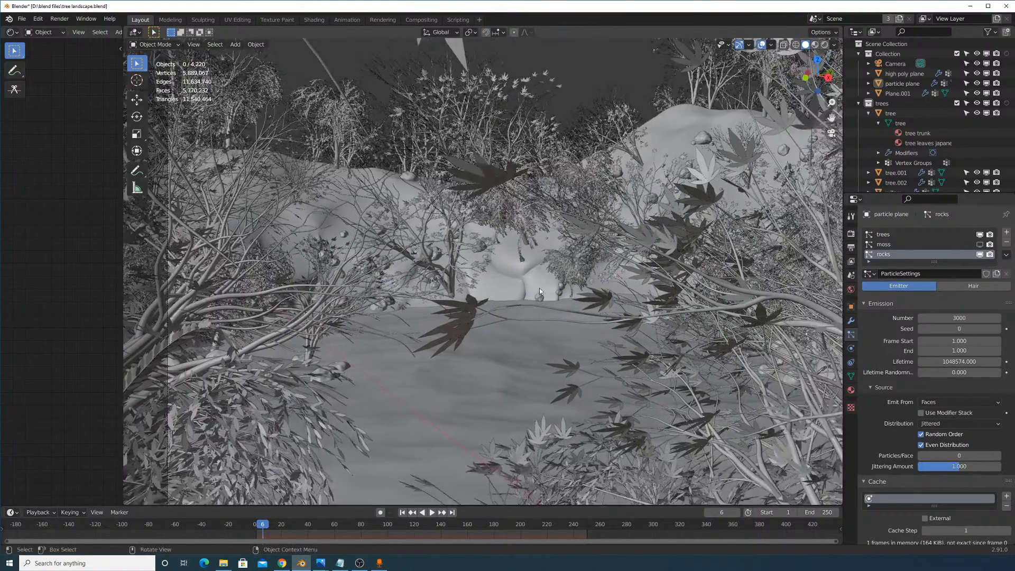
scroll(676, 285, down, 4)
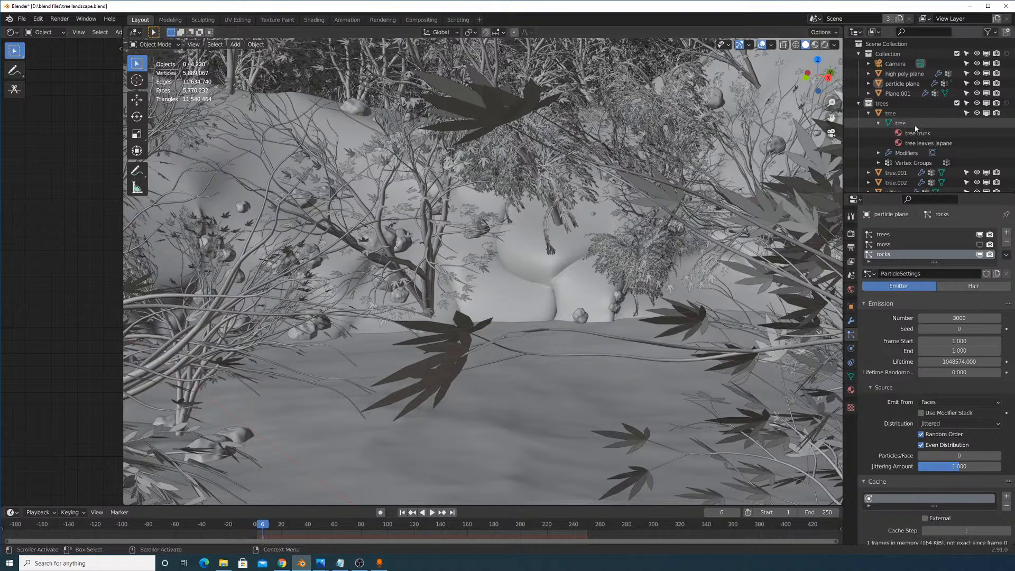
Try showing the emitter in the viewport display of the rocks particle system and turn it off again.
scroll(984, 400, down, 15)
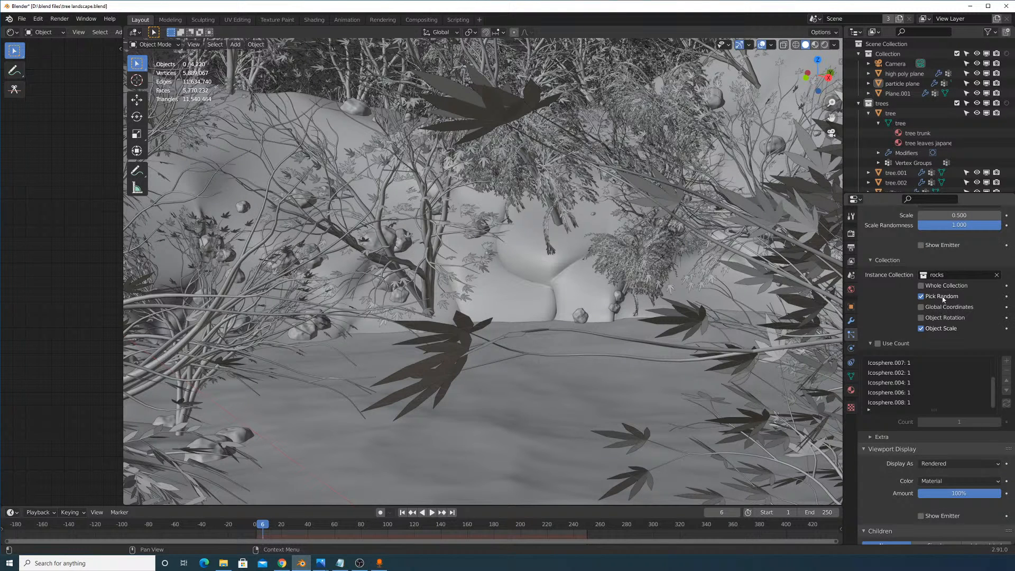
scroll(939, 299, up, 6)
scroll(929, 344, down, 7)
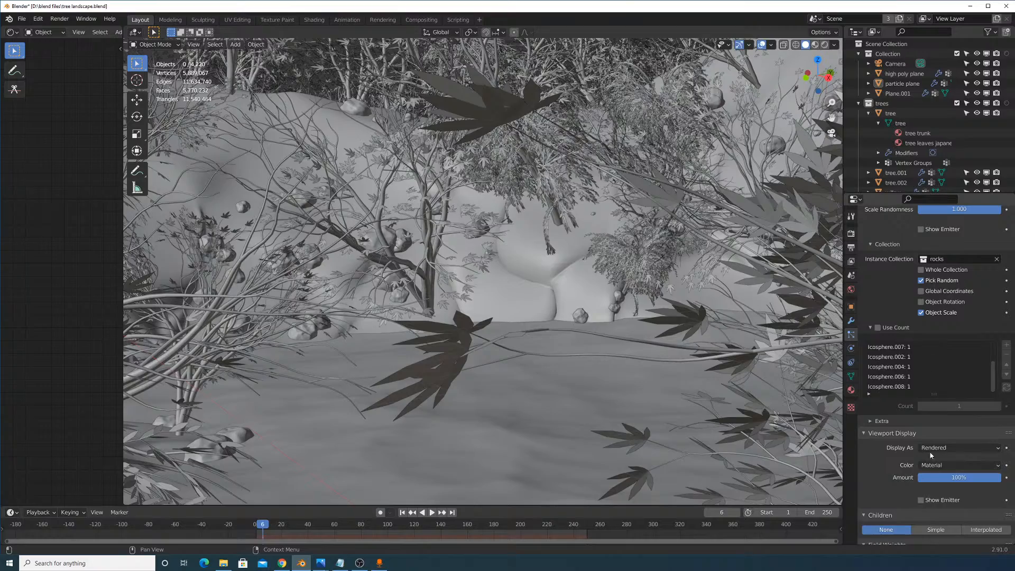
click(920, 500)
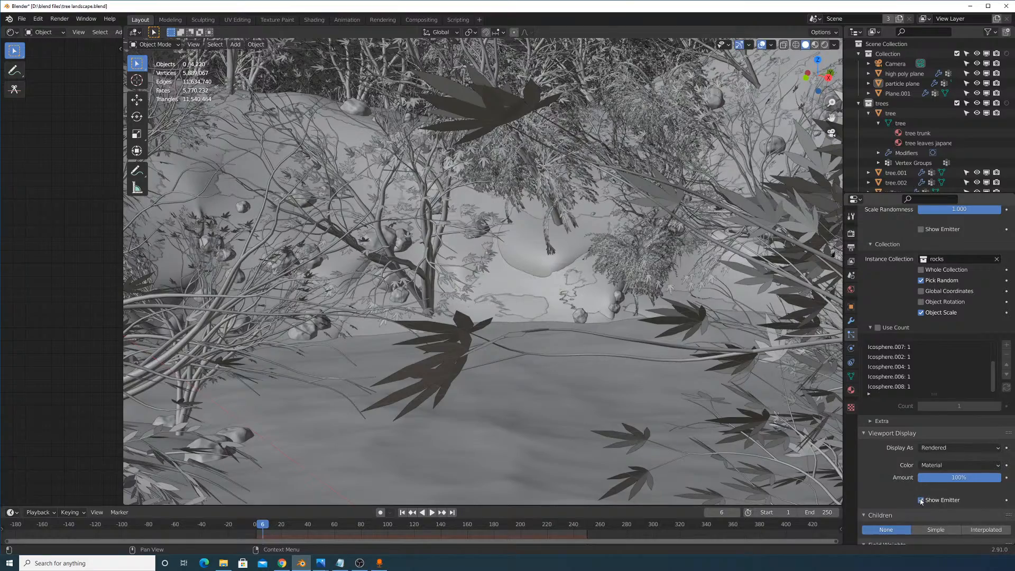
click(921, 500)
Select the high poly plane and turn off the viewport display of its Smooth modifier.
middle_drag(586, 201, 604, 288)
click(604, 287)
click(851, 320)
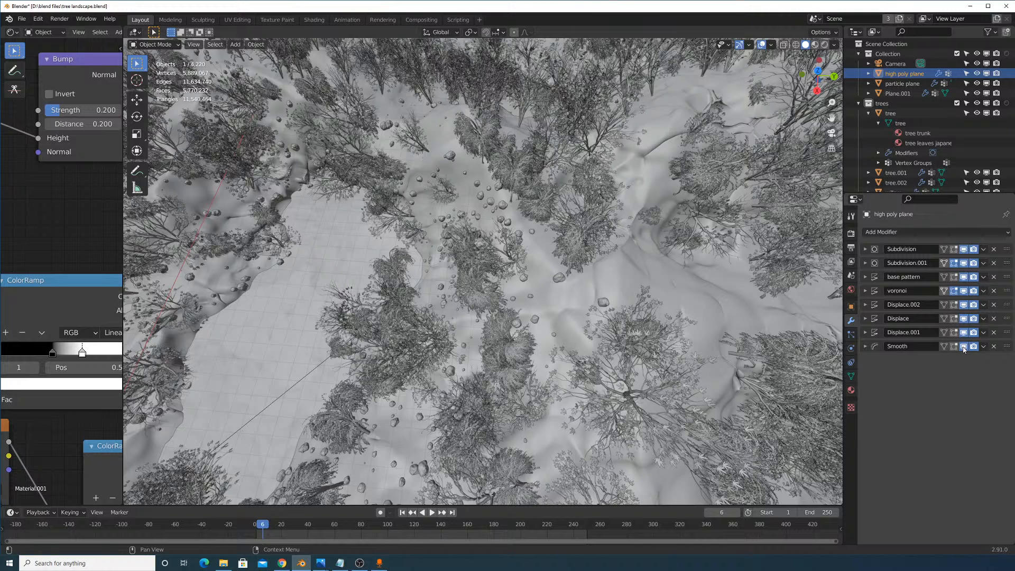
click(963, 348)
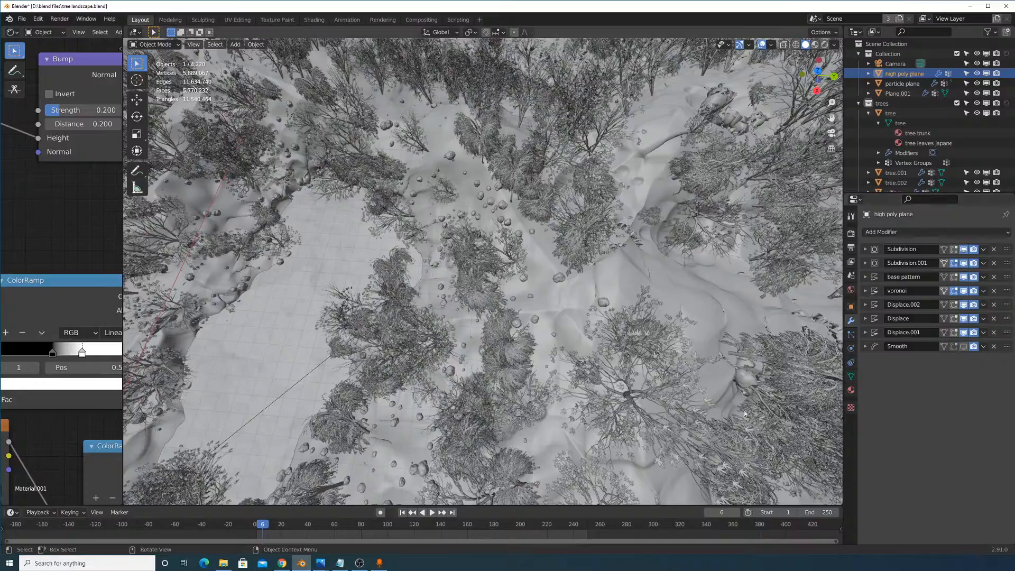
Inspect the unsmoothed ground around the rocks and turn the Smooth modifier's viewport display back on.
middle_drag(576, 345, 602, 286)
scroll(603, 286, up, 5)
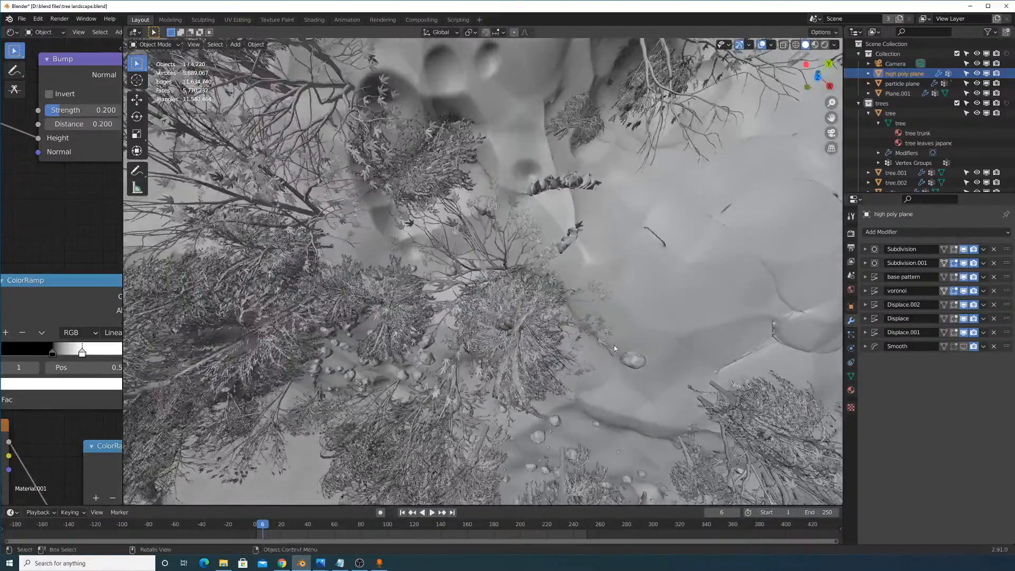
middle_drag(615, 348, 658, 312)
scroll(607, 330, down, 5)
scroll(584, 347, up, 4)
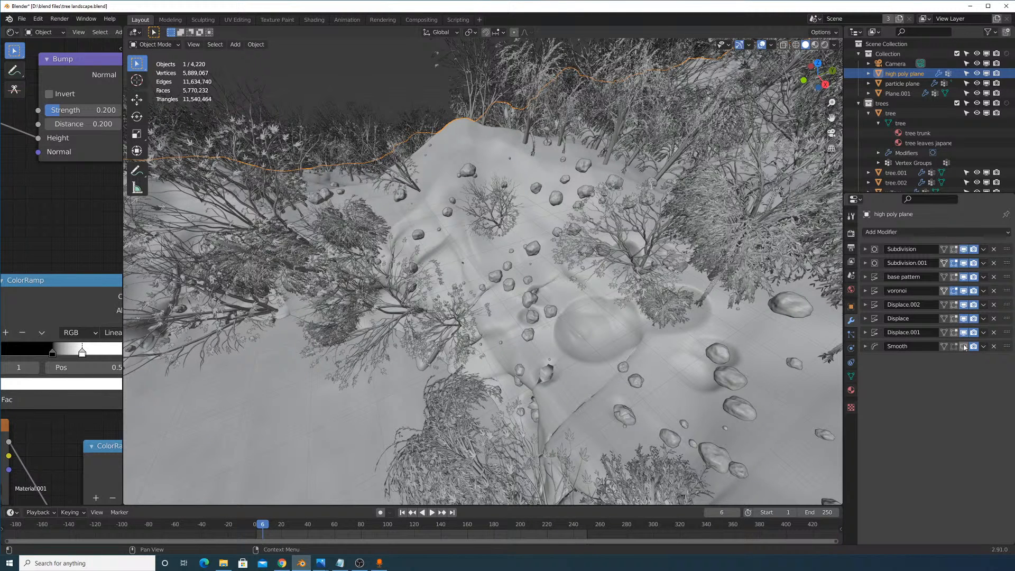
click(964, 346)
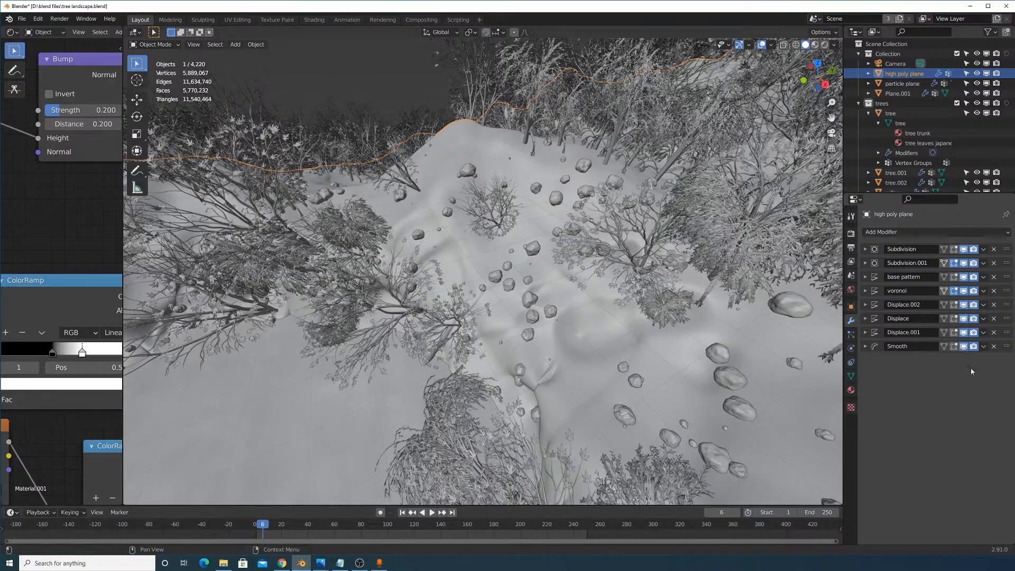
Try a duplicate of the high poly plane moved about 210.6 m away to examine its bare surface, and delete the copy.
middle_drag(626, 301, 680, 329)
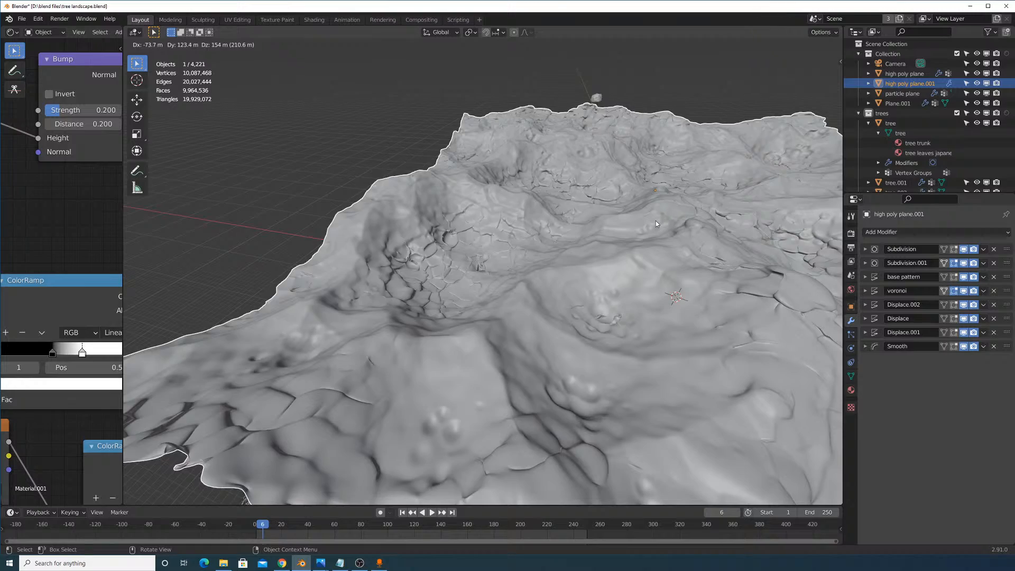
click(656, 223)
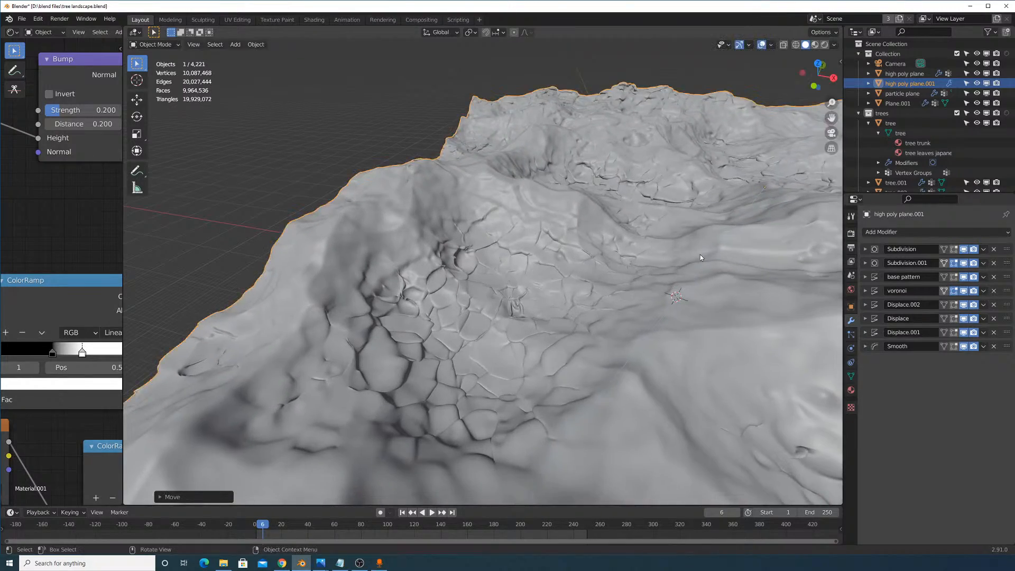
middle_drag(699, 255, 587, 271)
scroll(594, 286, down, 3)
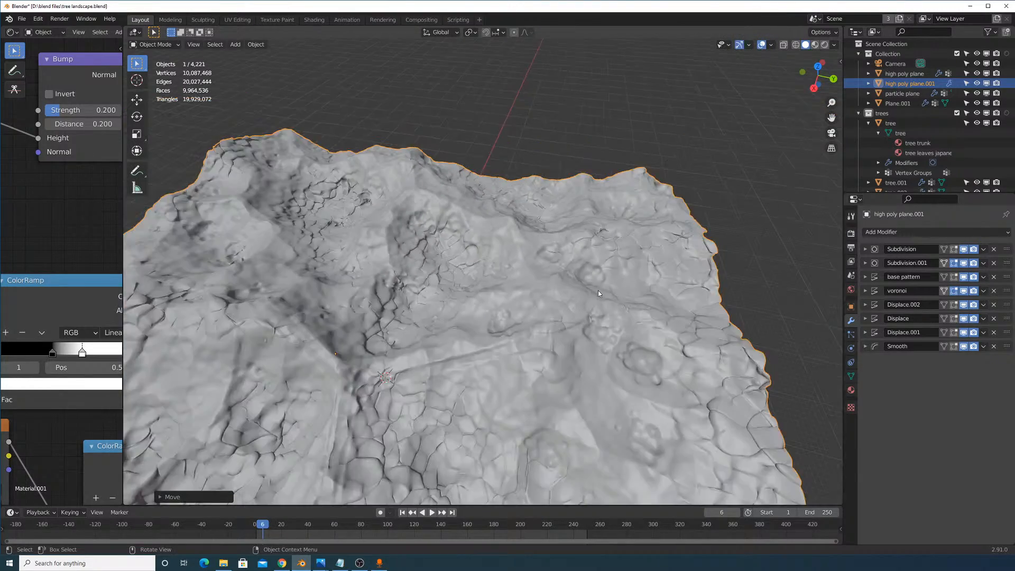
scroll(598, 292, up, 4)
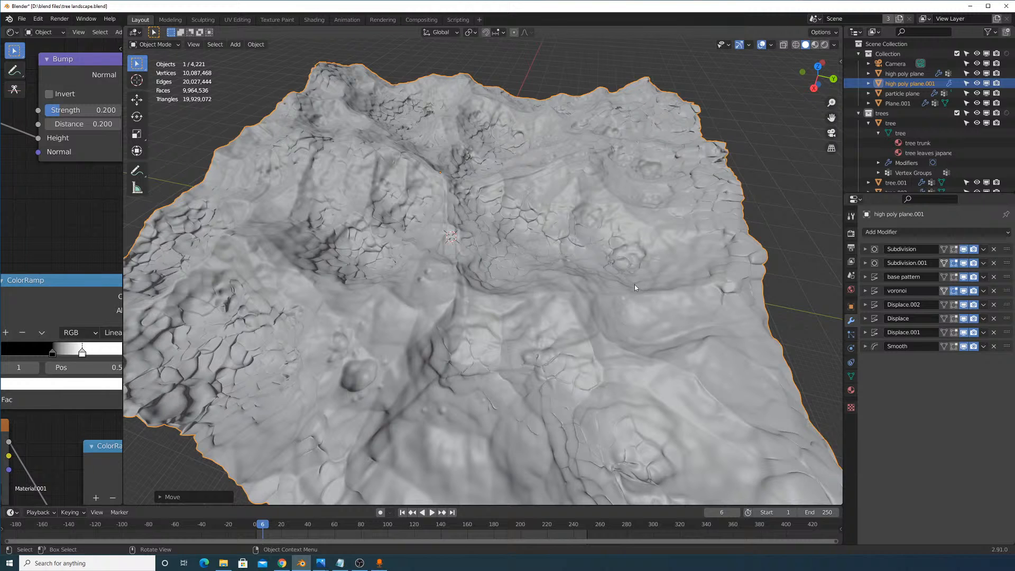
middle_drag(620, 270, 613, 246)
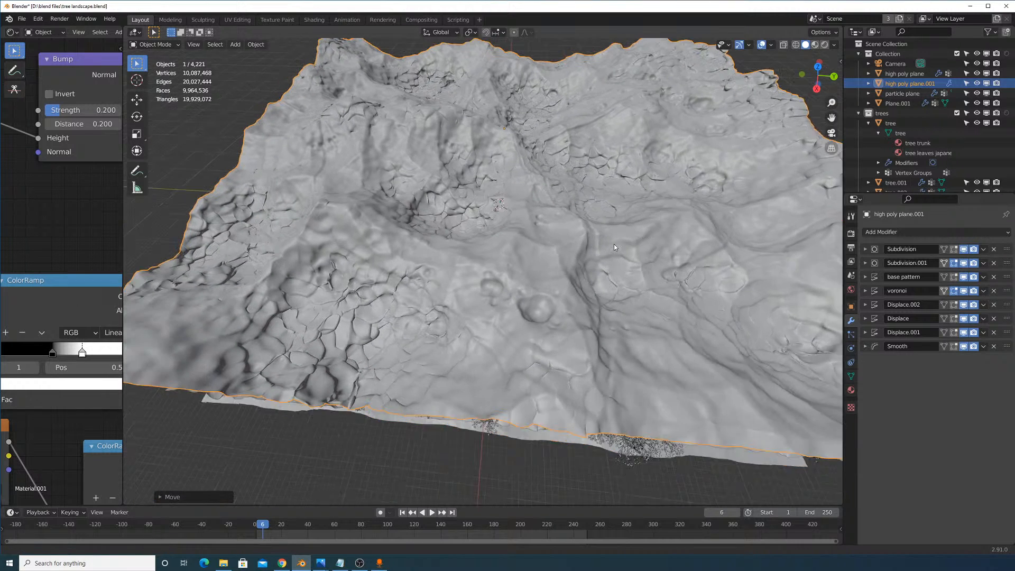
scroll(479, 286, up, 5)
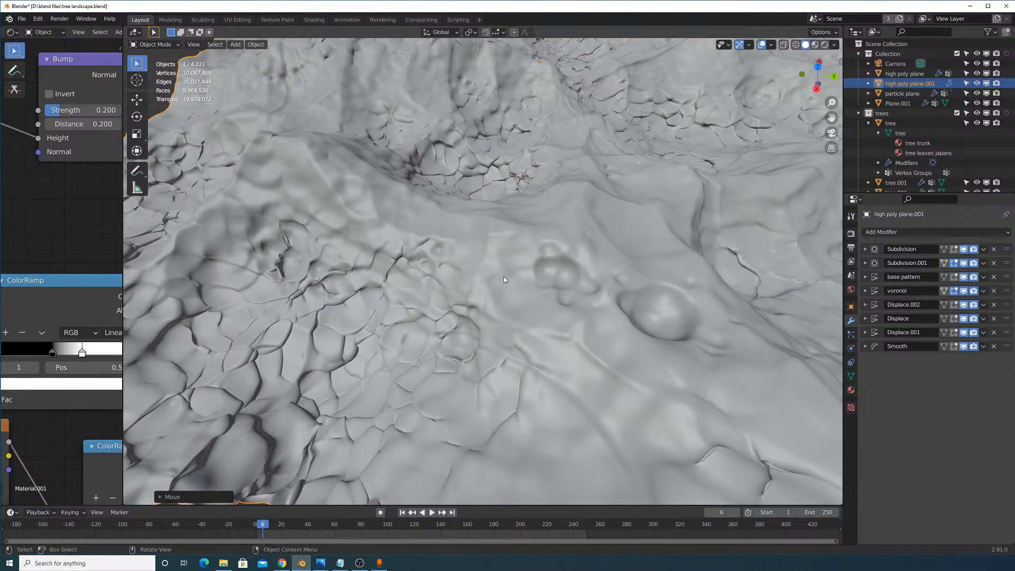
key(x)
click(604, 268)
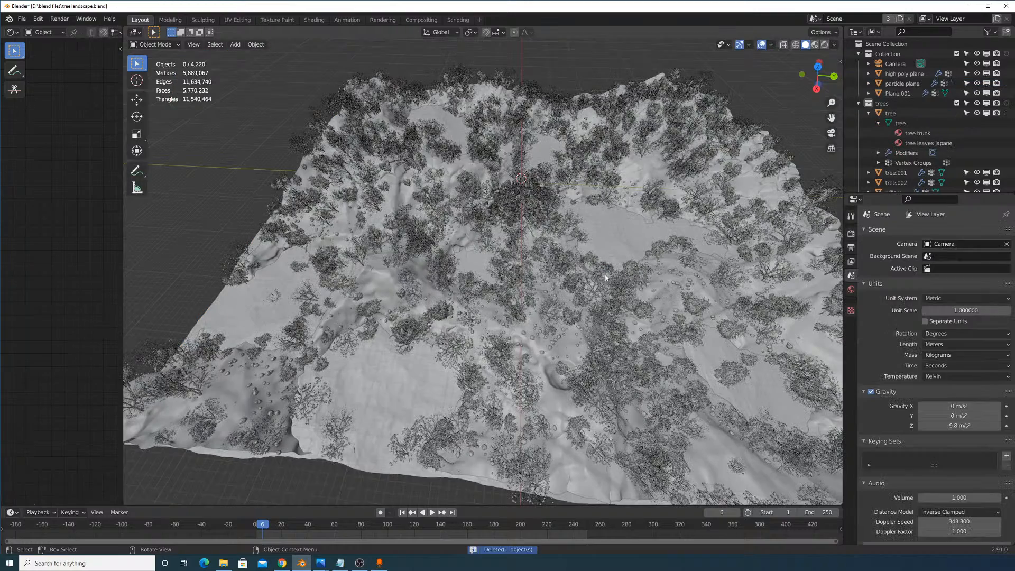
Return to the active camera view and widen the 3D viewport by narrowing the outliner and properties area.
click(193, 45)
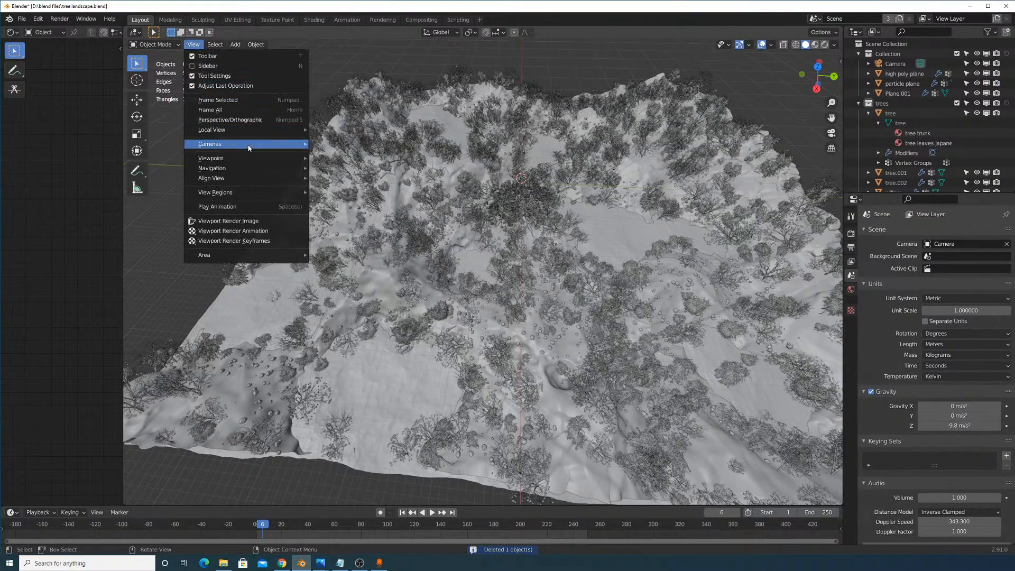
mouse_move(254, 145)
click(338, 154)
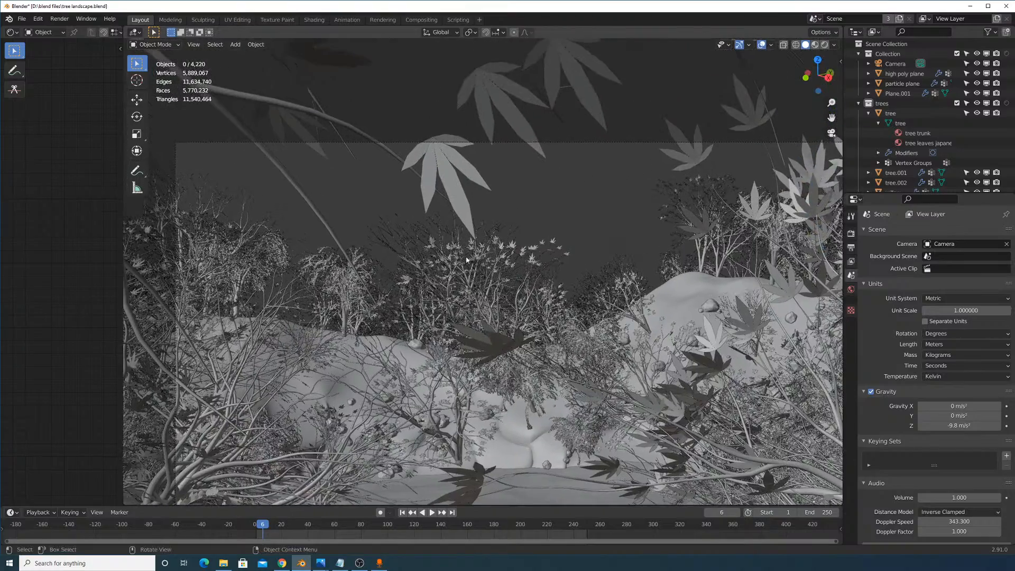
scroll(565, 217, up, 2)
scroll(581, 228, down, 1)
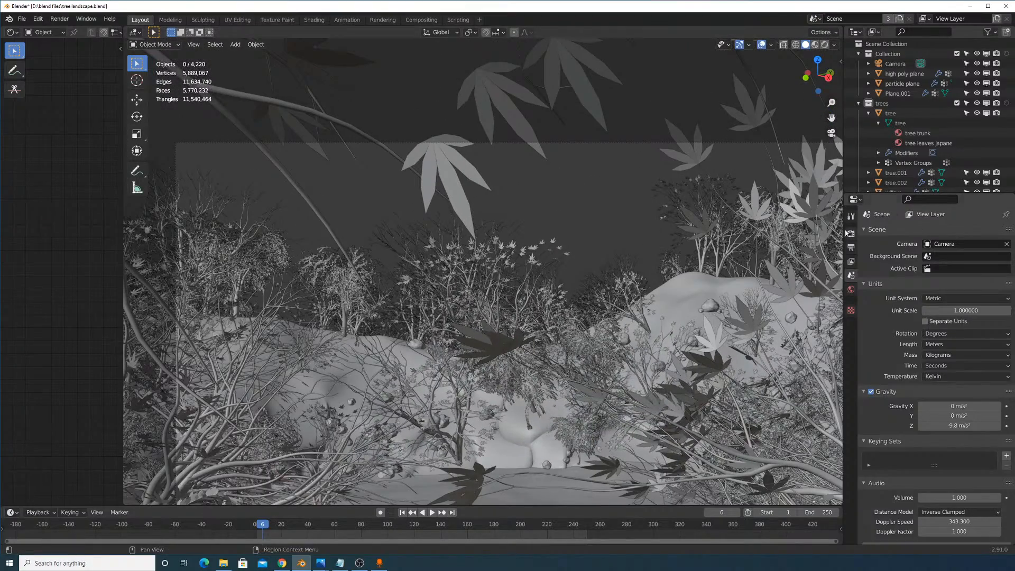
drag(845, 232, 899, 236)
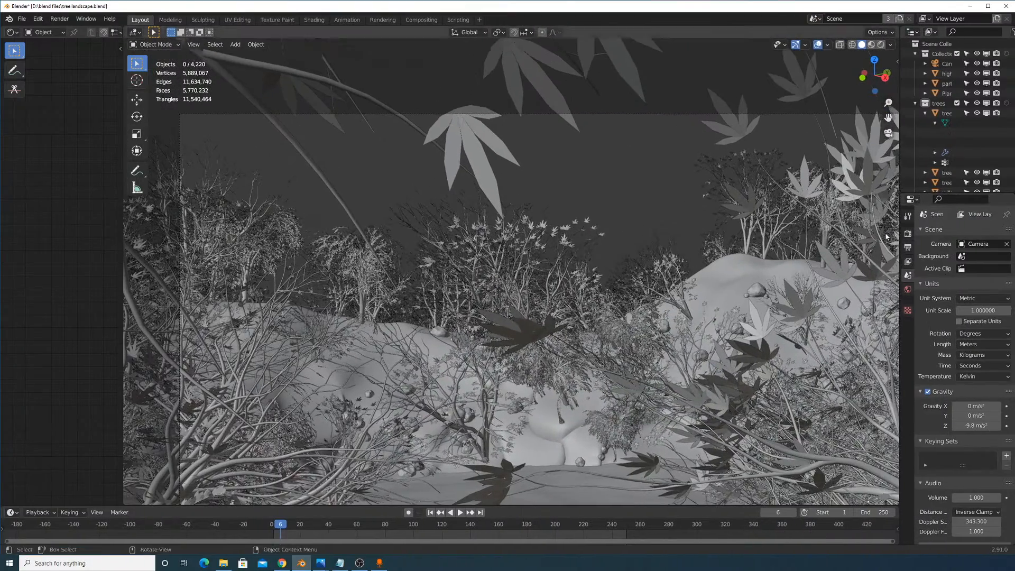
Frame the foreground trees and the water within the camera view and display them with rendered shading.
middle_drag(887, 236, 634, 196)
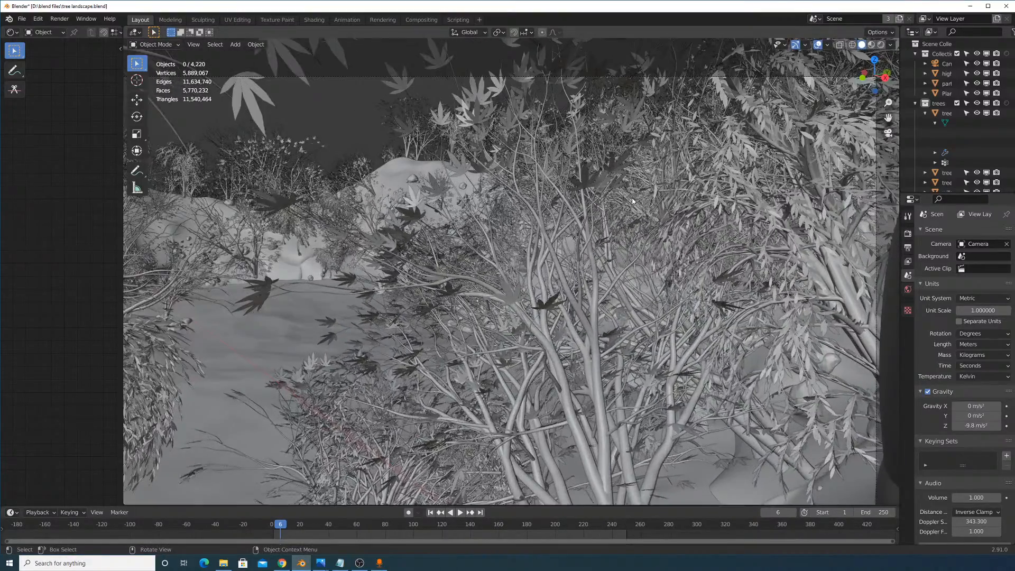
scroll(637, 219, up, 2)
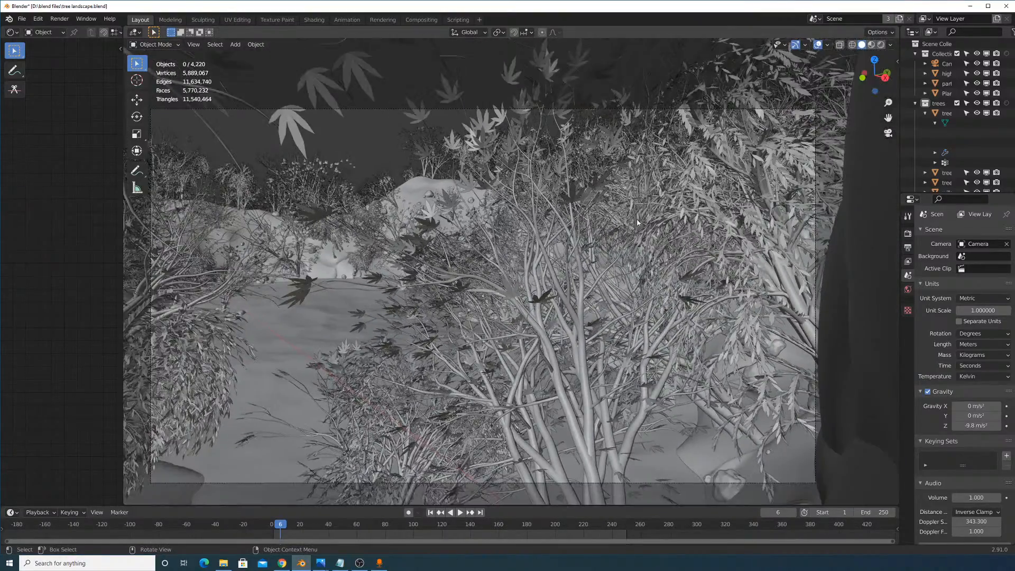
scroll(647, 227, up, 4)
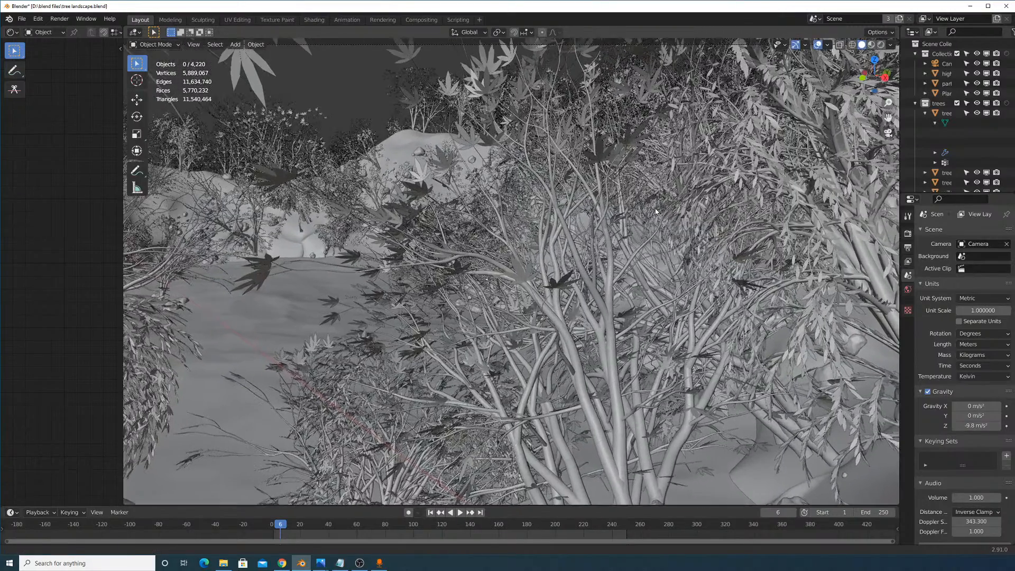
click(883, 45)
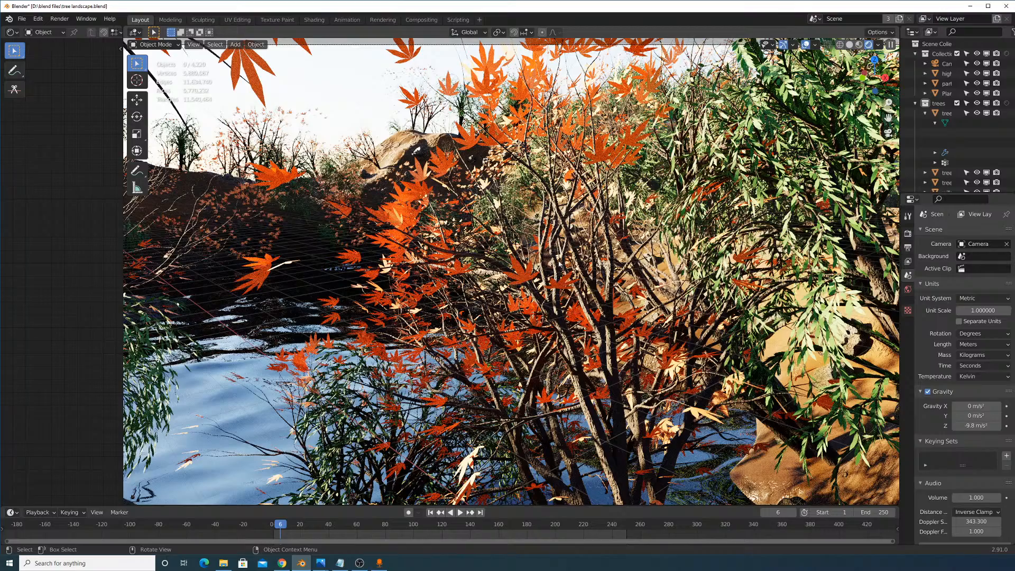
Switch the viewport from rendered to solid shading and save the landscape file.
click(849, 44)
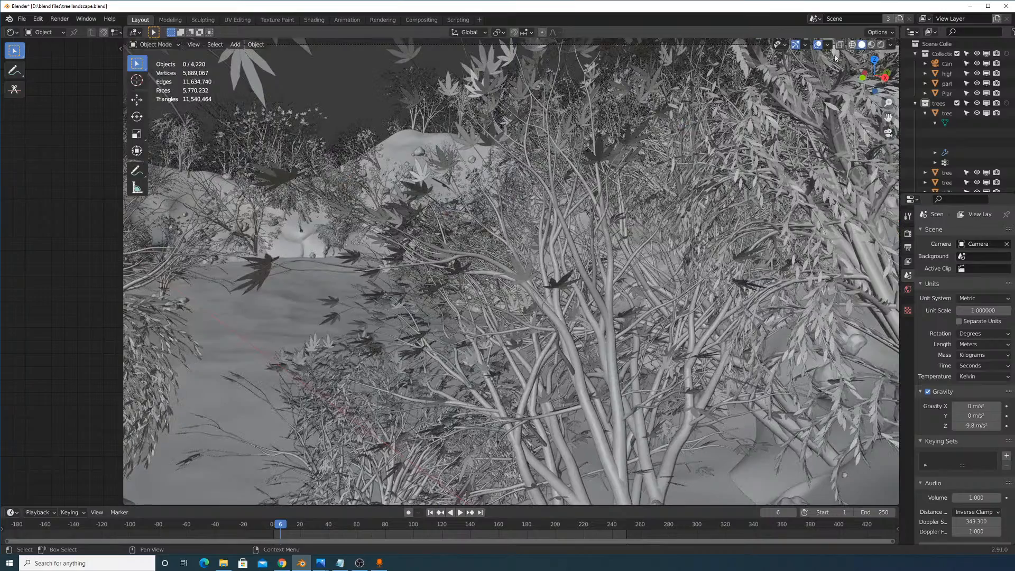
mouse_move(579, 238)
middle_down()
mouse_move(603, 262)
mouse_move(581, 264)
middle_up()
scroll(560, 261, down, 10)
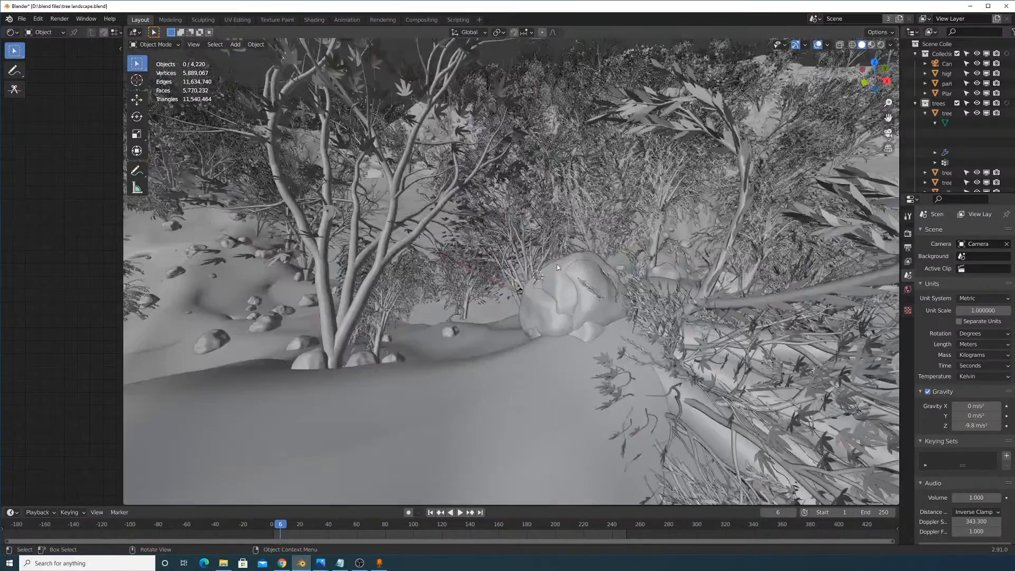
key(ctrl+s)
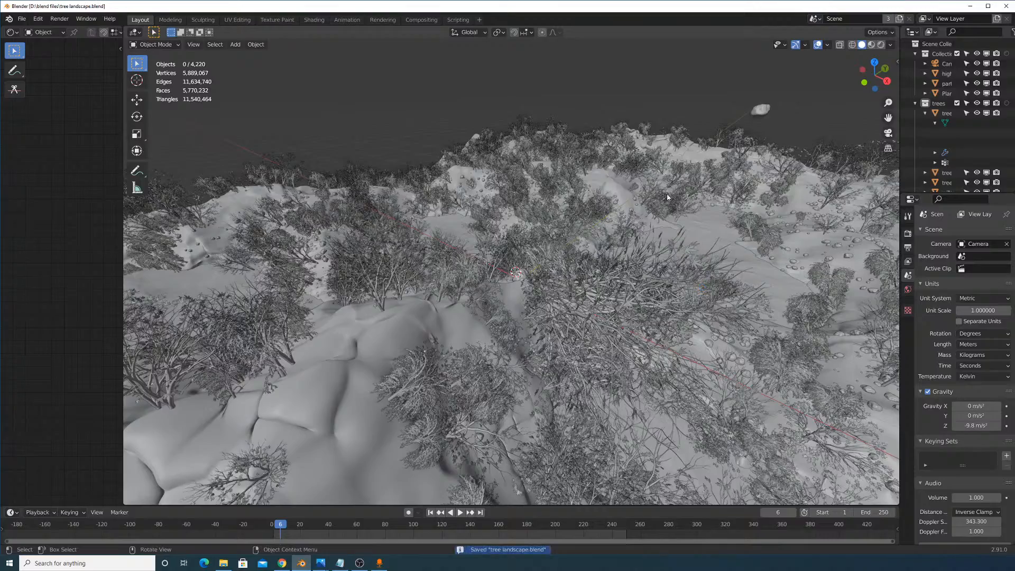
middle_drag(631, 259, 602, 233)
scroll(626, 255, down, 12)
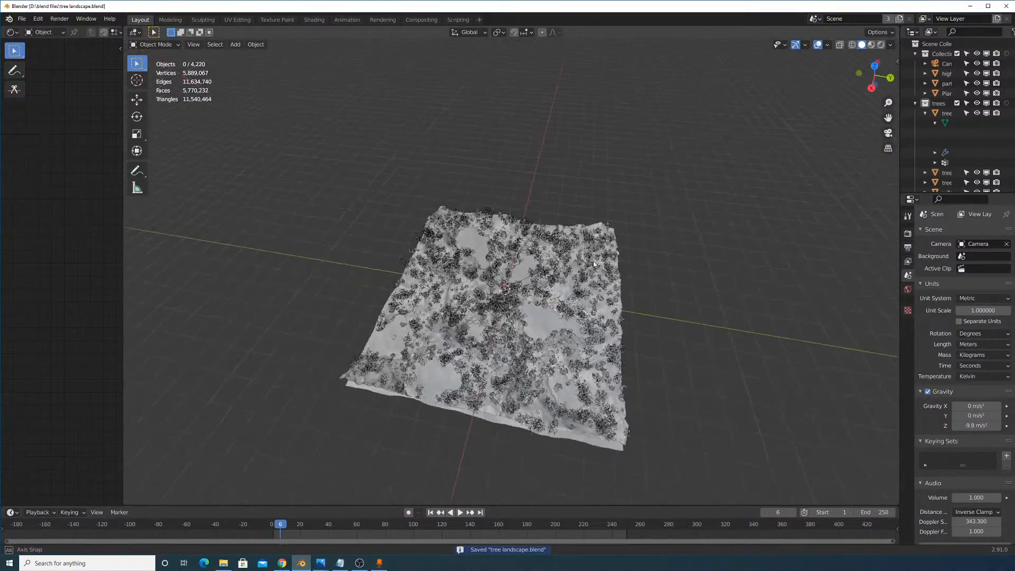
scroll(602, 233, up, 6)
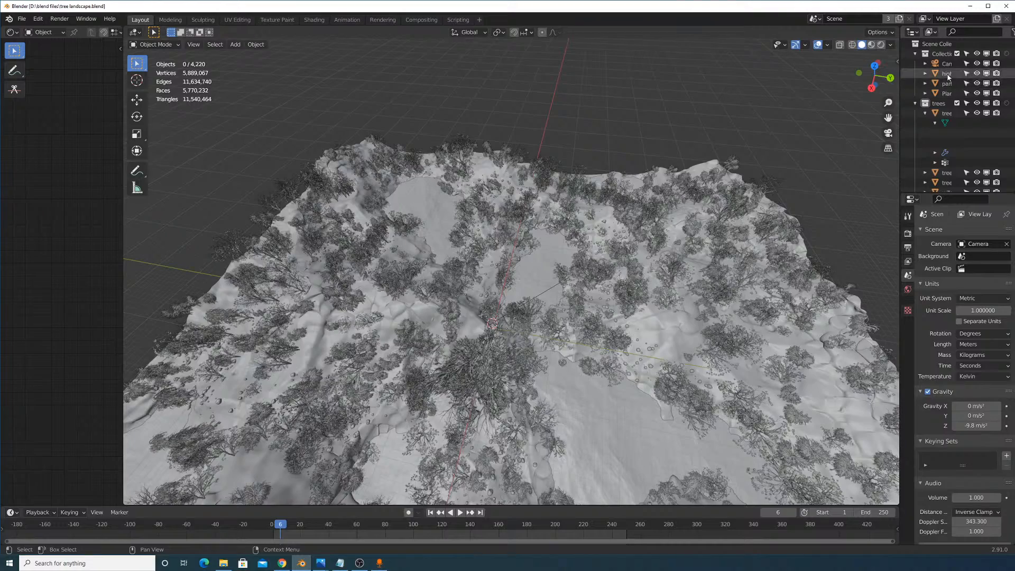
Widen the outliner and properties area and turn off viewport display of the particle plane's trees and rocks particle systems.
drag(900, 98, 823, 98)
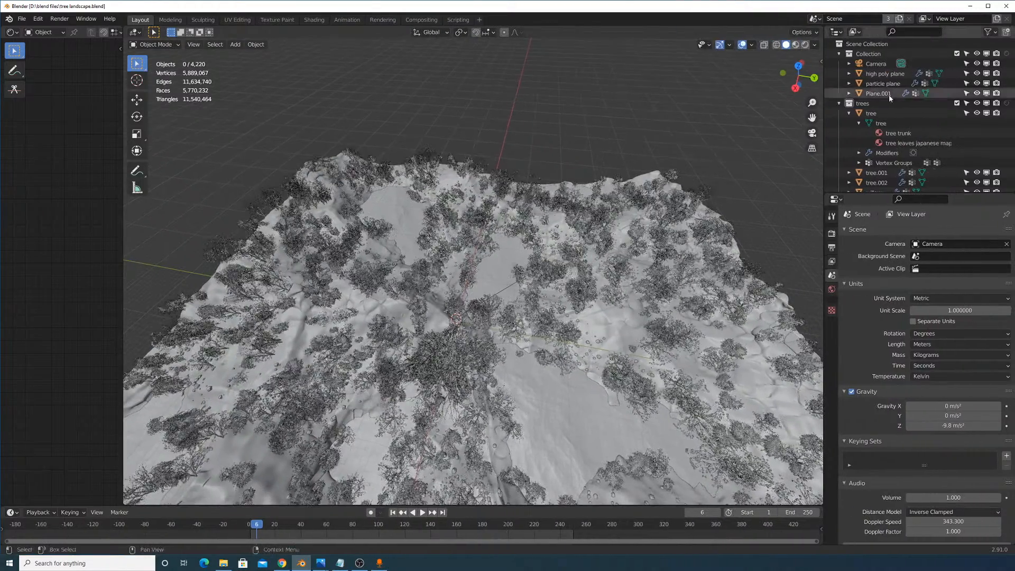
click(915, 84)
click(832, 348)
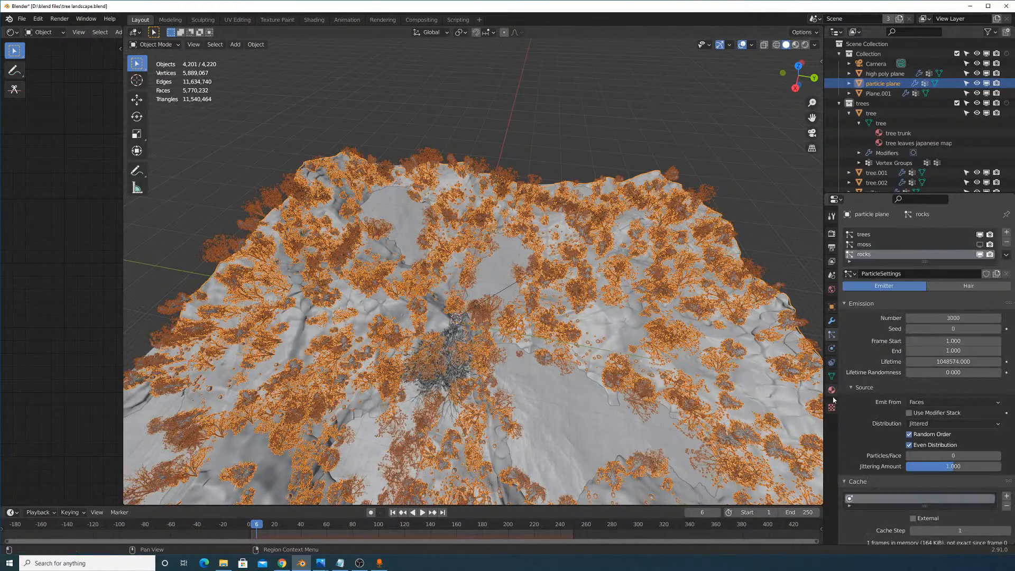
click(831, 389)
click(832, 334)
click(979, 235)
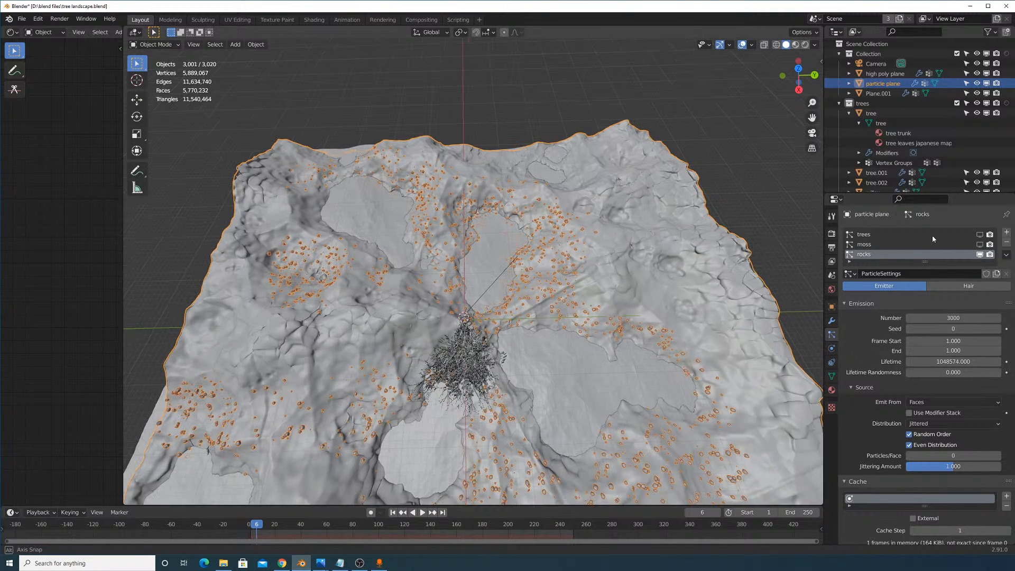
click(979, 255)
Enter Edit Mode on the Japanese maple tree at the terrain's centre and clear its mesh selection.
middle_drag(500, 261, 467, 240)
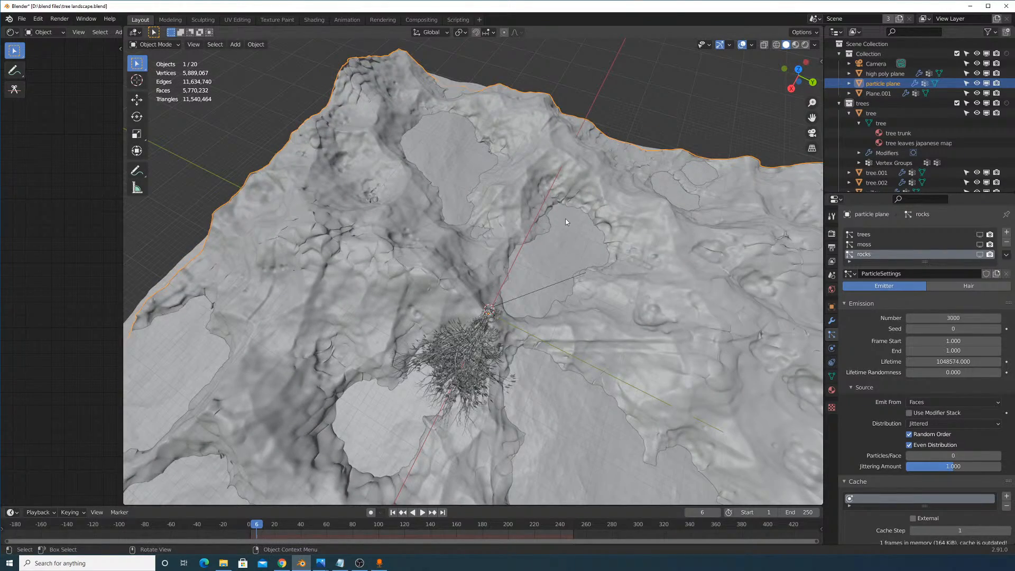
scroll(529, 278, up, 5)
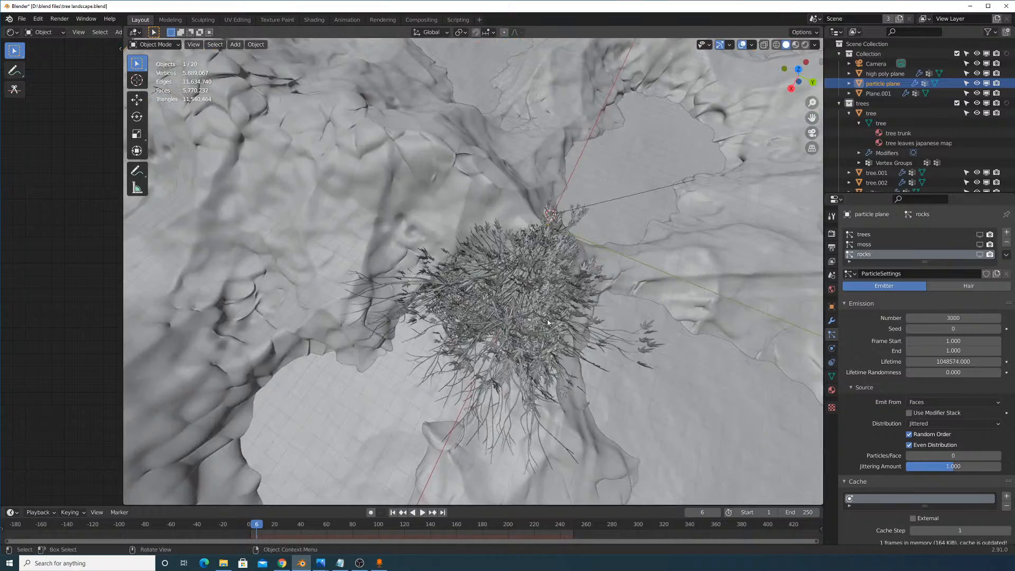
middle_drag(515, 280, 401, 297)
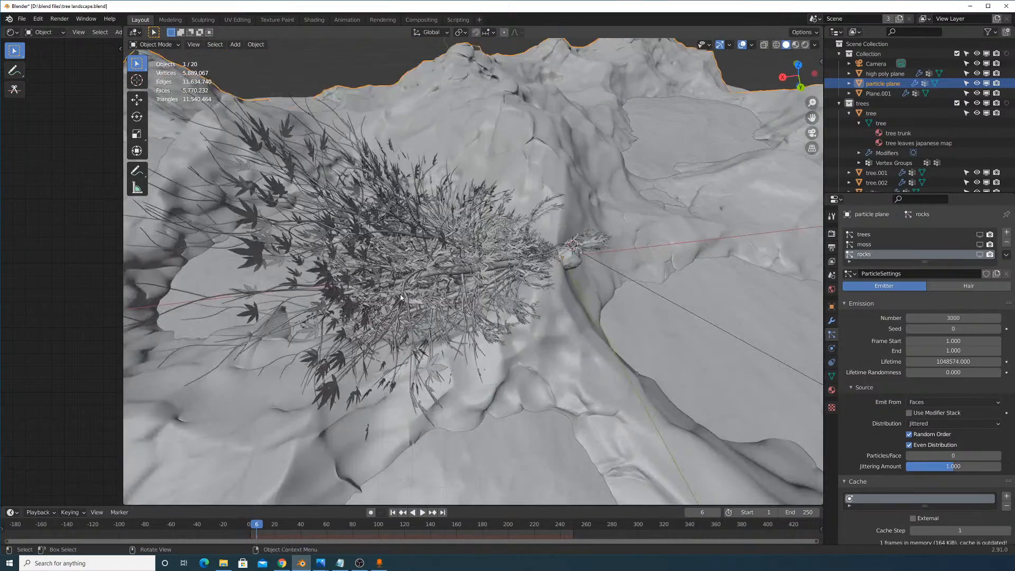
click(245, 263)
key(KP_Decimal)
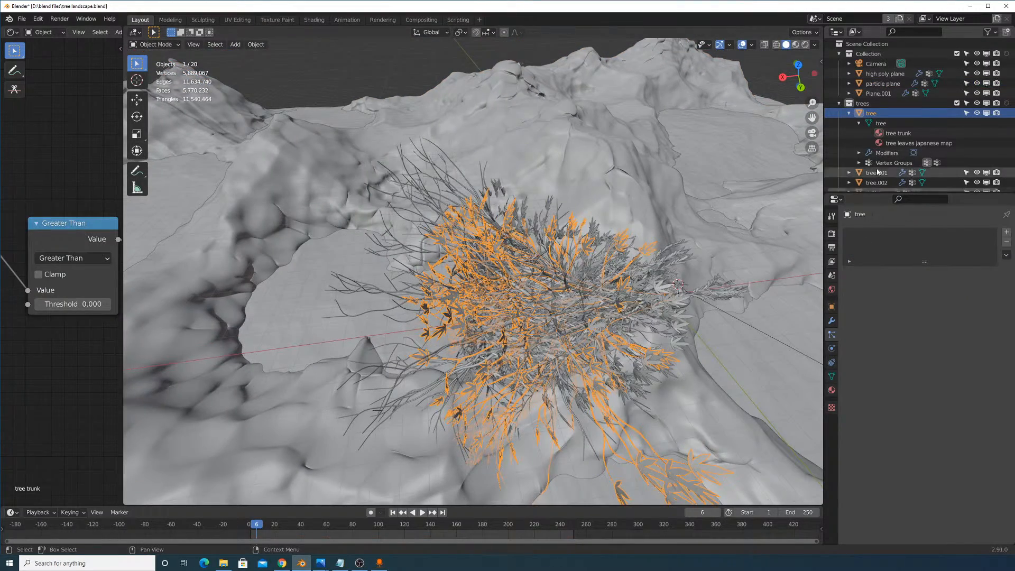
key(Tab)
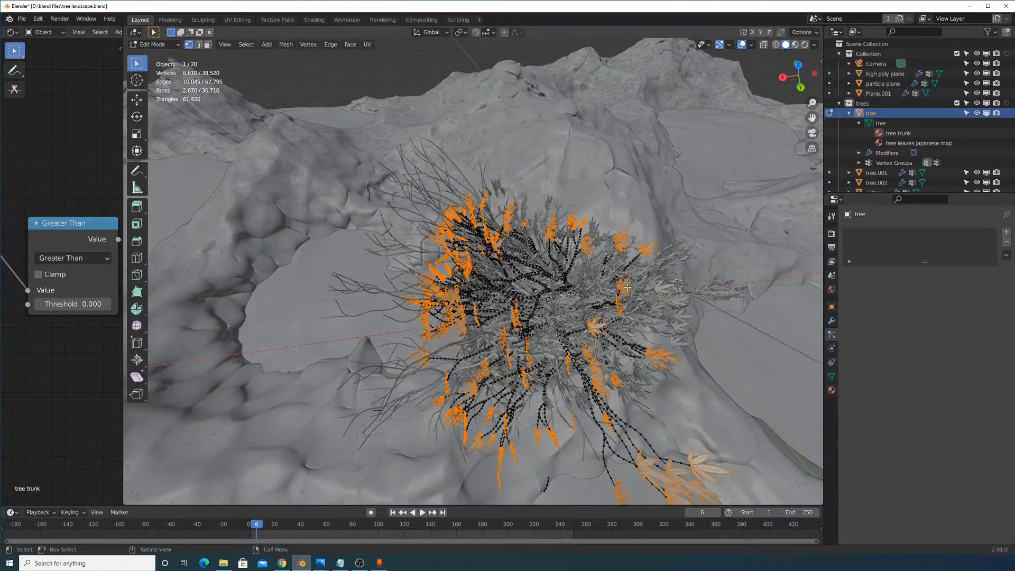
middle_drag(582, 288, 599, 219)
key(alt+a)
scroll(318, 195, down, 2)
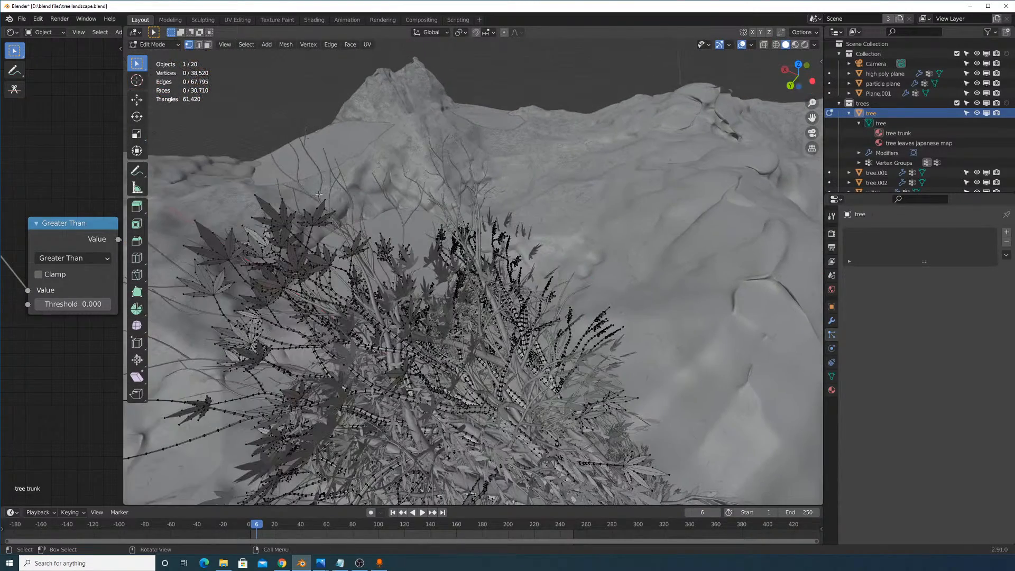
Select all the linked blades that form one complete maple leaf at the outer end of a branch.
key(l)
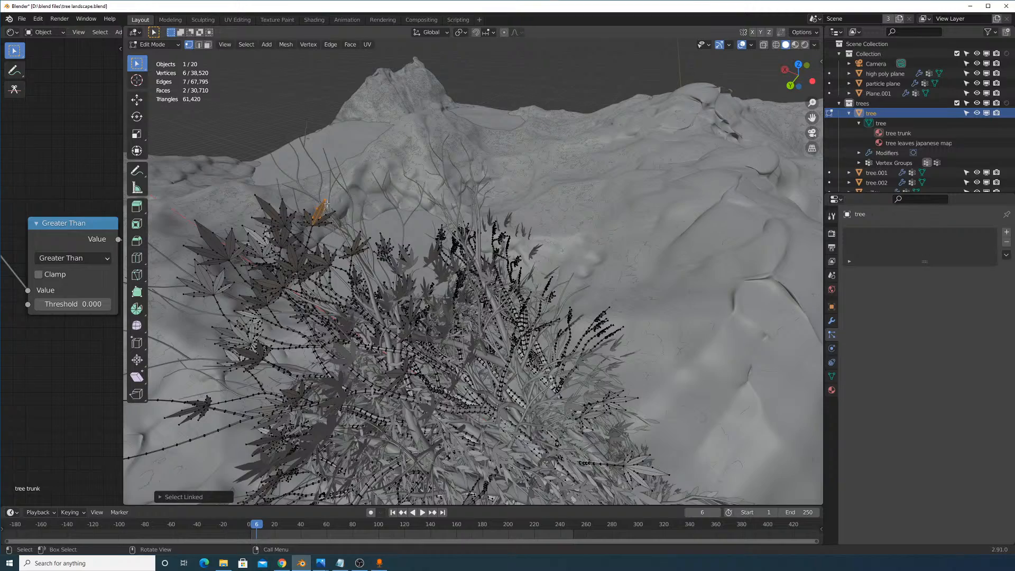
scroll(326, 203, up, 5)
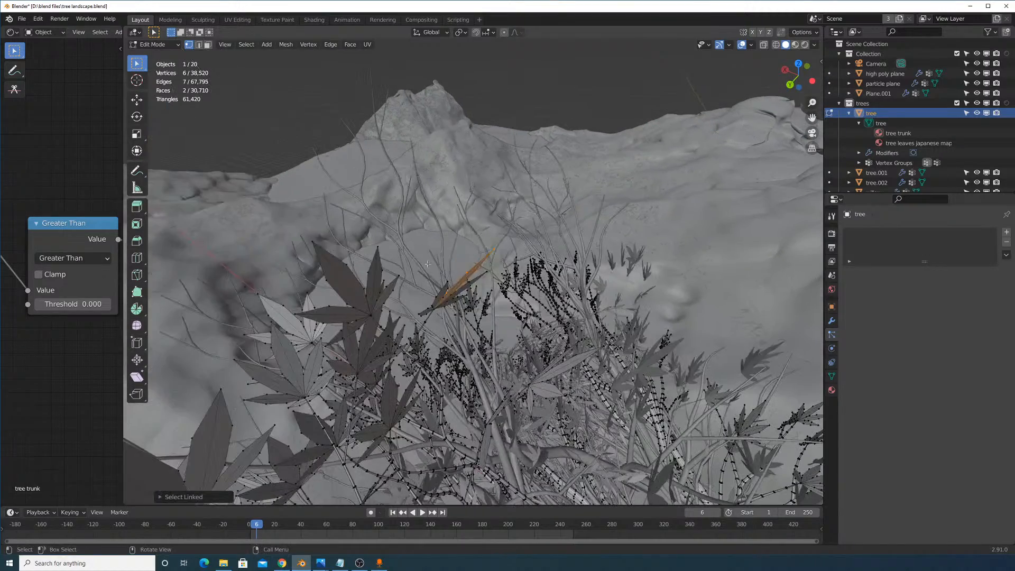
scroll(427, 263, up, 4)
key(l)
key(l)
key(l)
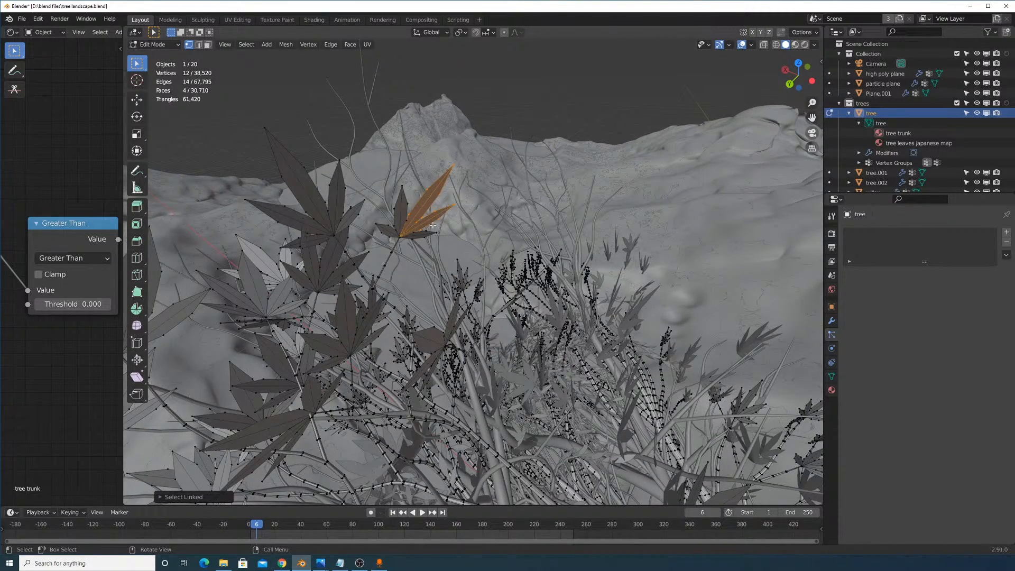
key(l)
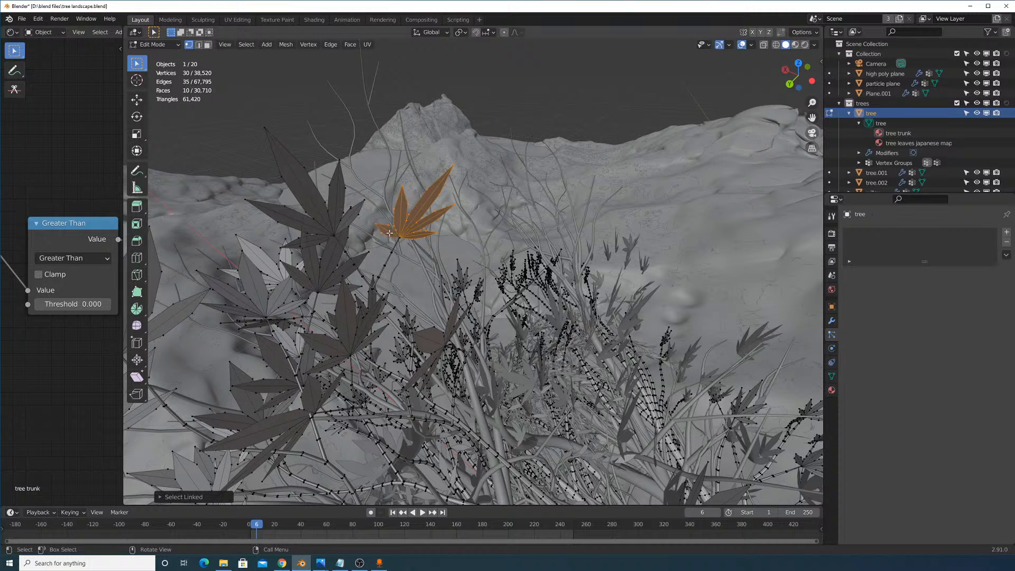
Duplicate the selected leaf and move the copy along the global Y axis, well clear of the terrain.
key(shift+d)
key(y)
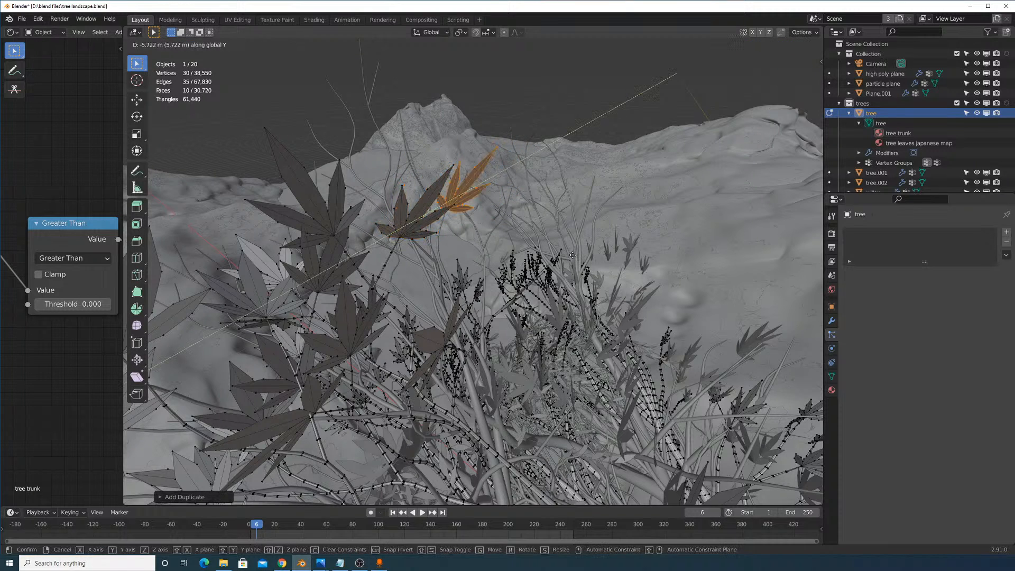
click(732, 66)
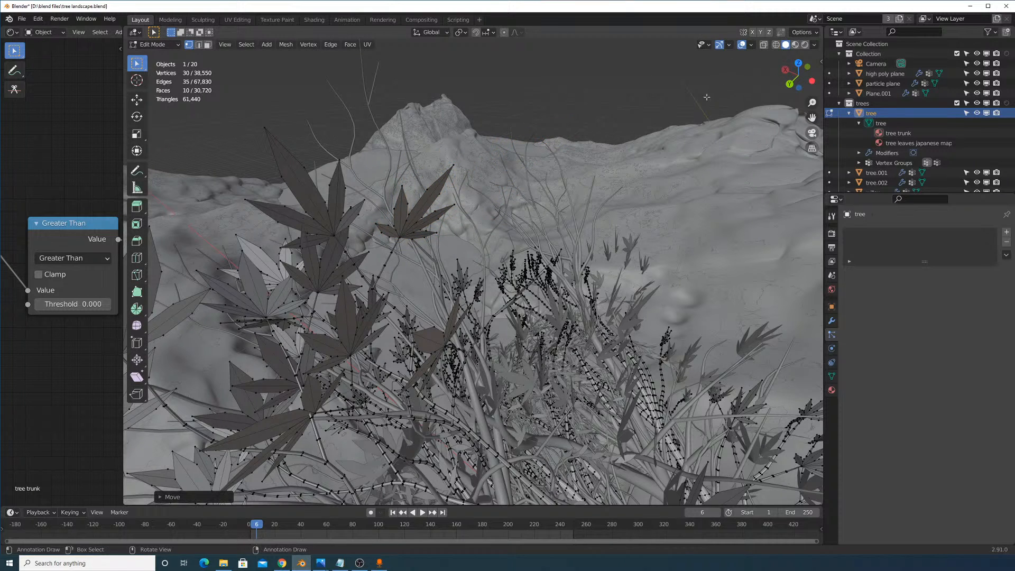
scroll(707, 96, down, 12)
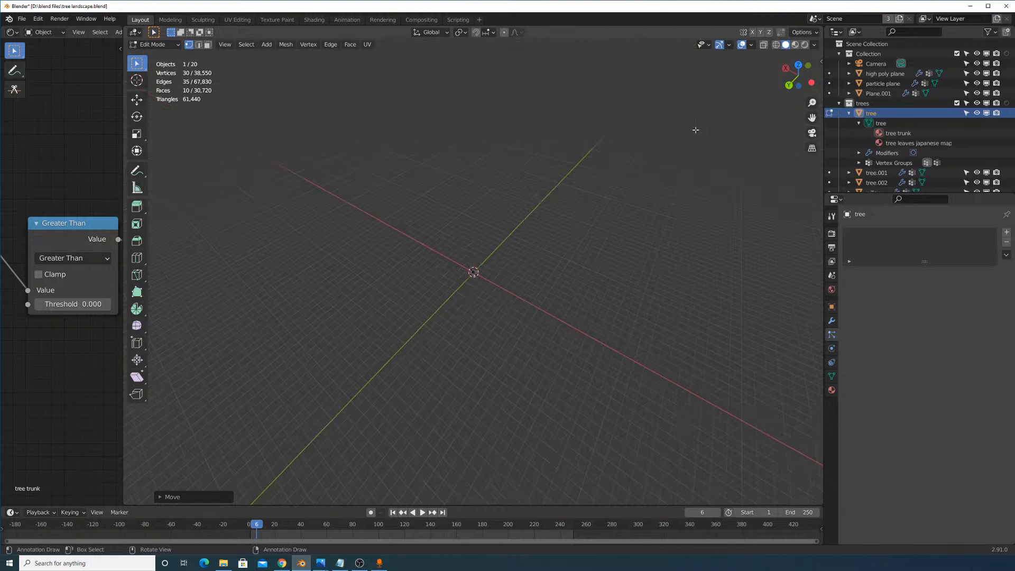
scroll(695, 129, down, 2)
key(g)
key(y)
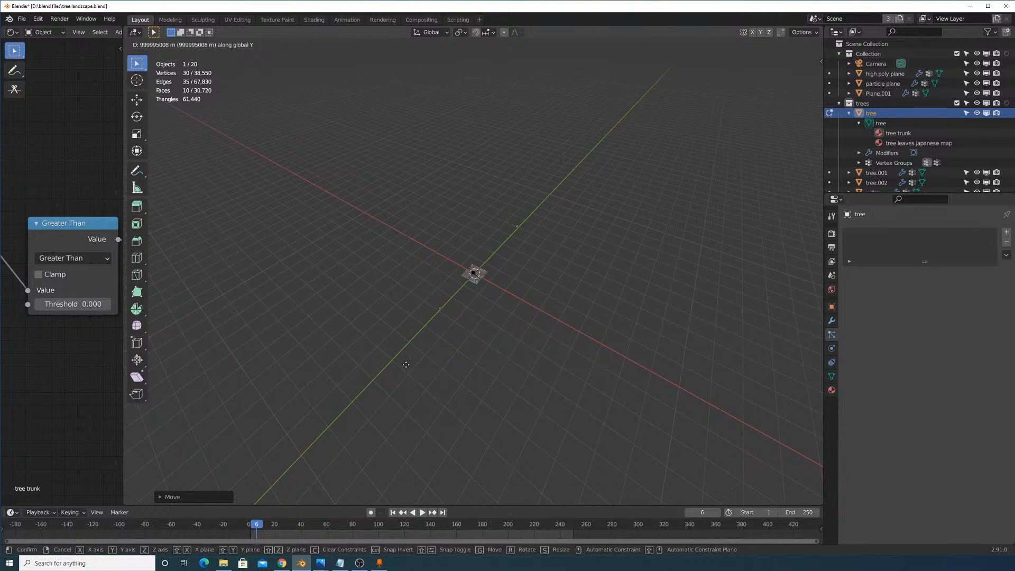
right_click(406, 365)
scroll(635, 242, up, 7)
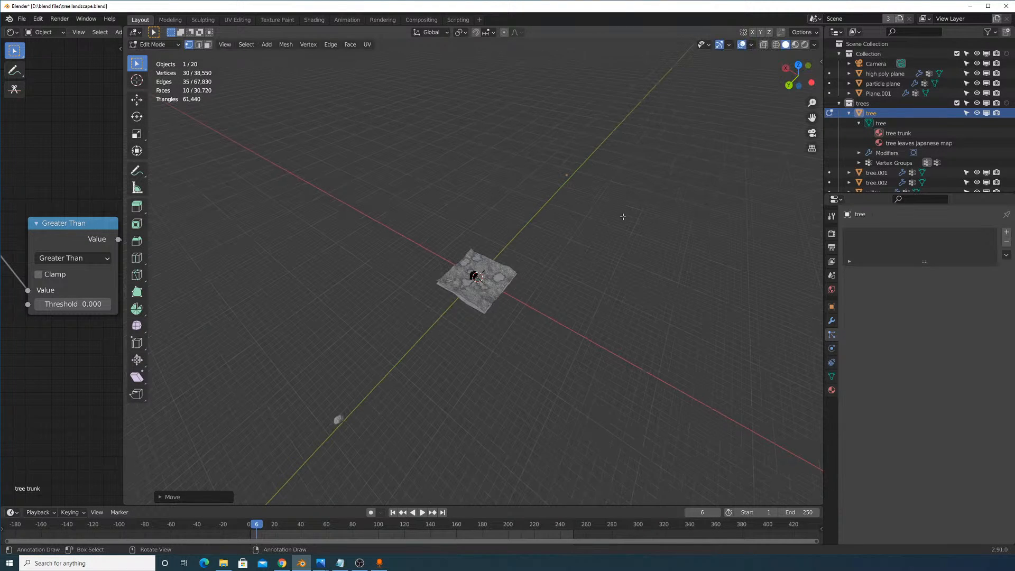
Separate the duplicated leaf from the tree into its own object and select only that object in Object Mode.
key(p)
click(637, 245)
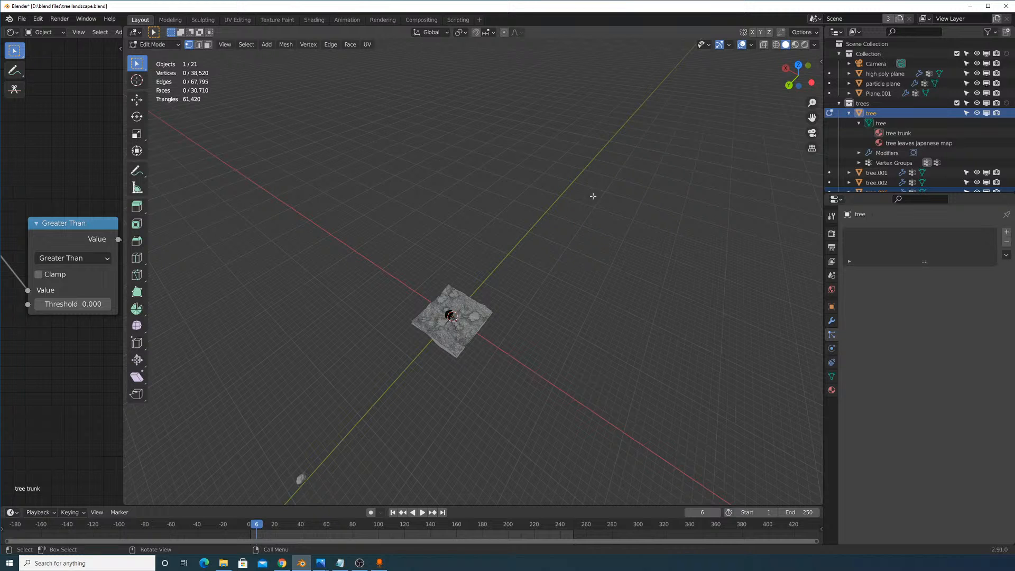
middle_drag(592, 196, 521, 298)
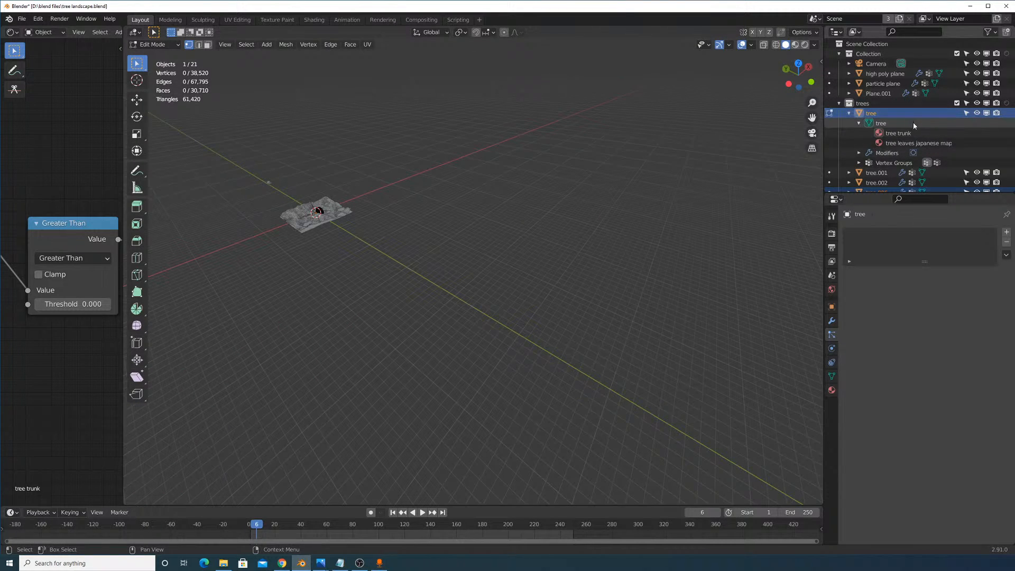
key(Tab)
key(Tab)
scroll(531, 308, up, 2)
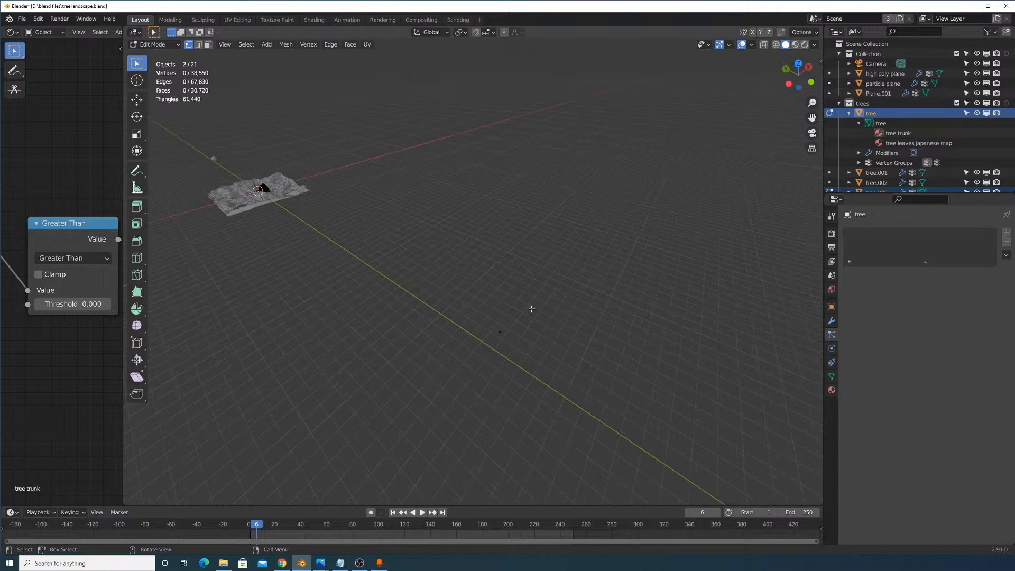
drag(469, 310, 539, 350)
middle_drag(524, 317, 532, 344)
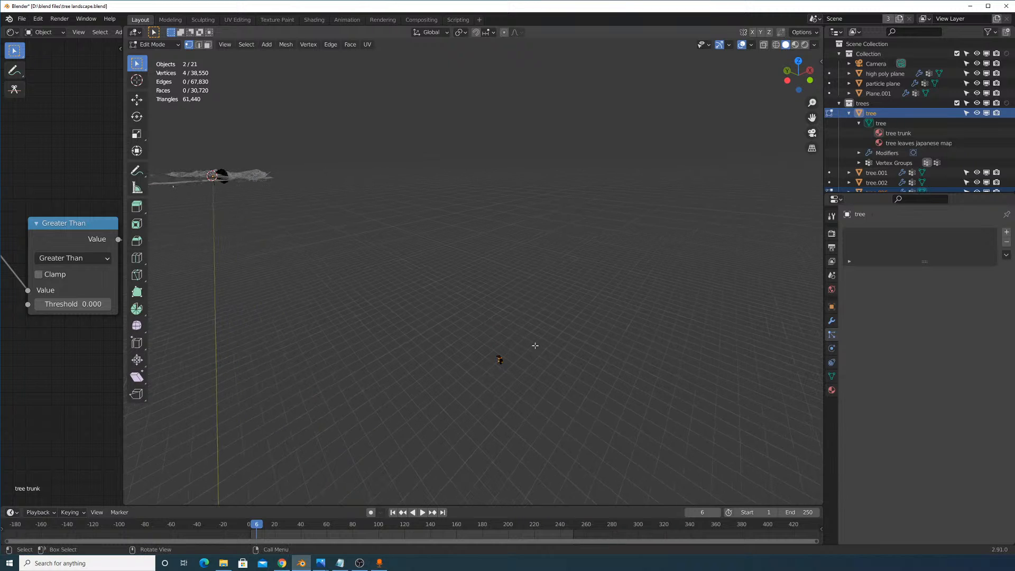
key(Tab)
click(499, 362)
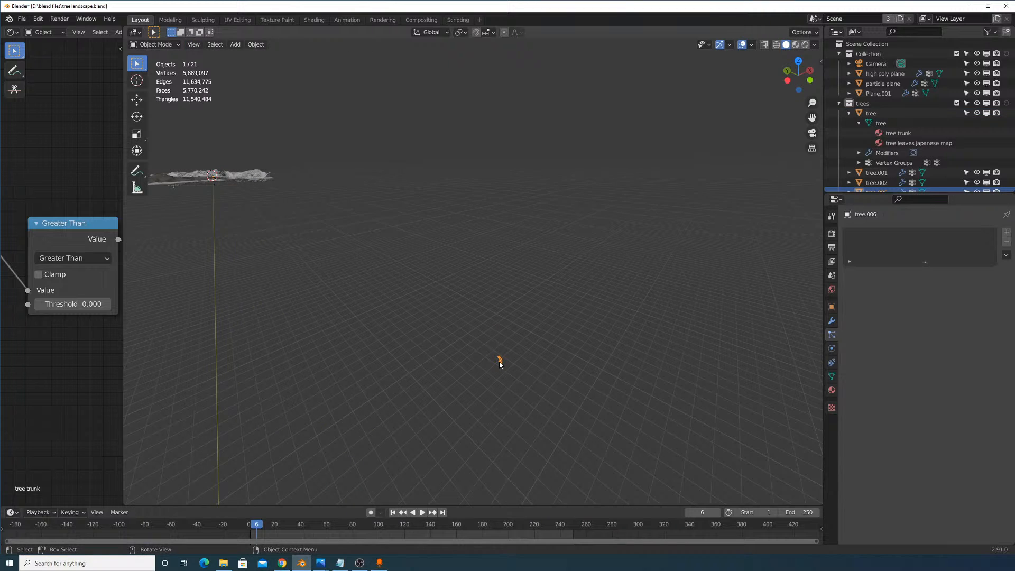
Rename the separated tree.006 object as leaf.
scroll(846, 159, down, 3)
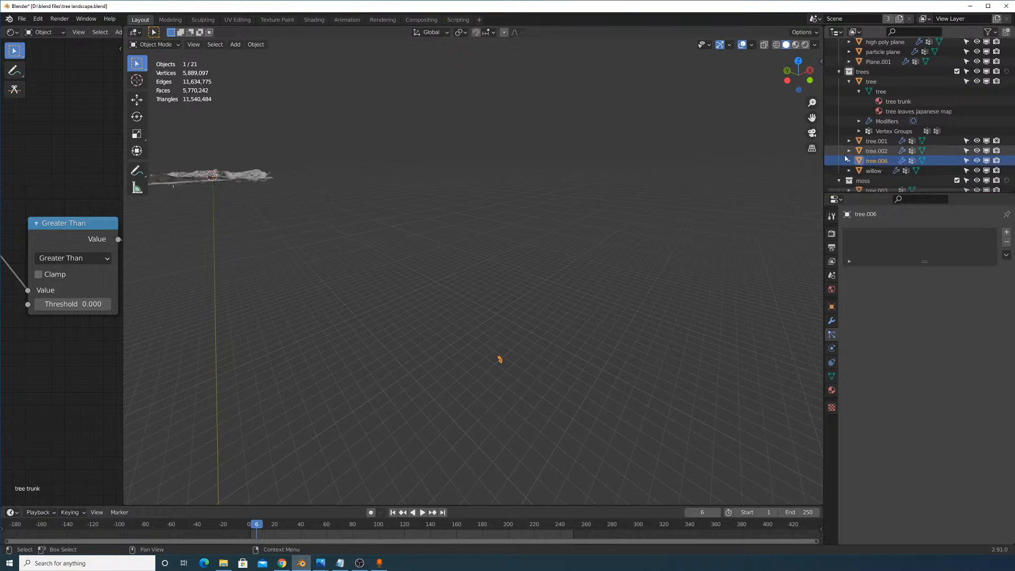
double_click(887, 163)
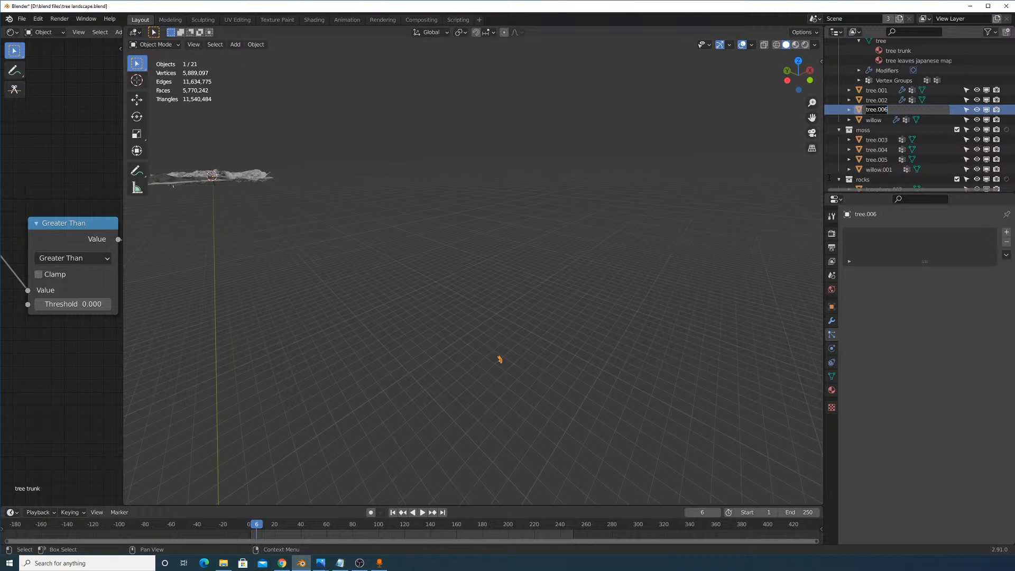
key(Return)
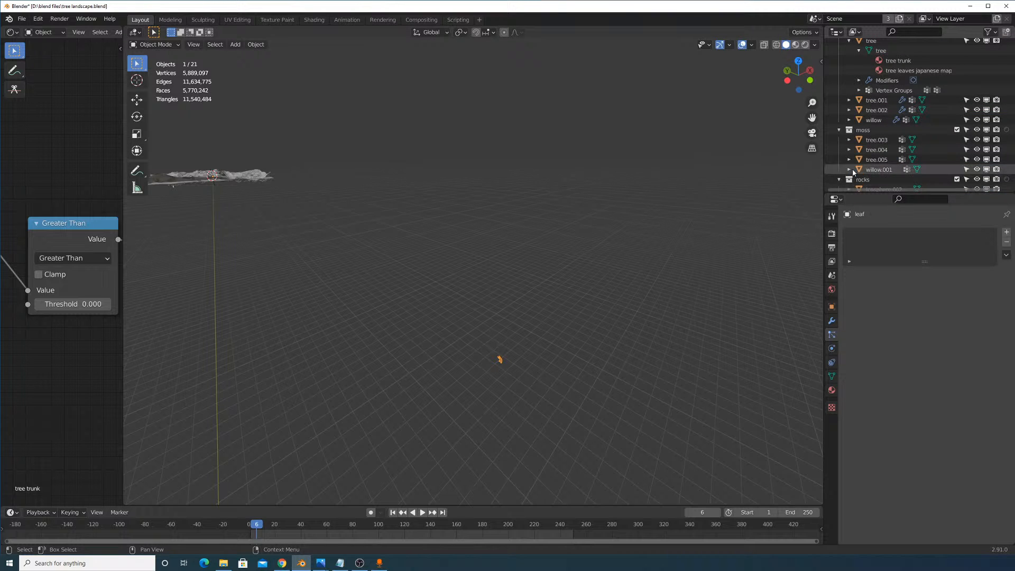
Move the leaf object into a new collection named leaf.
scroll(851, 158, down, 5)
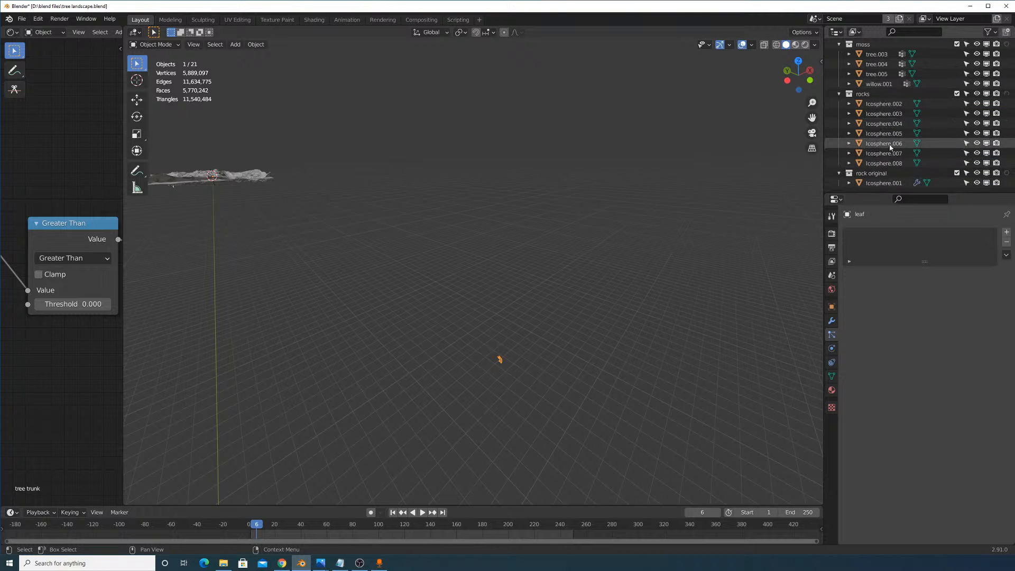
key(m)
click(553, 358)
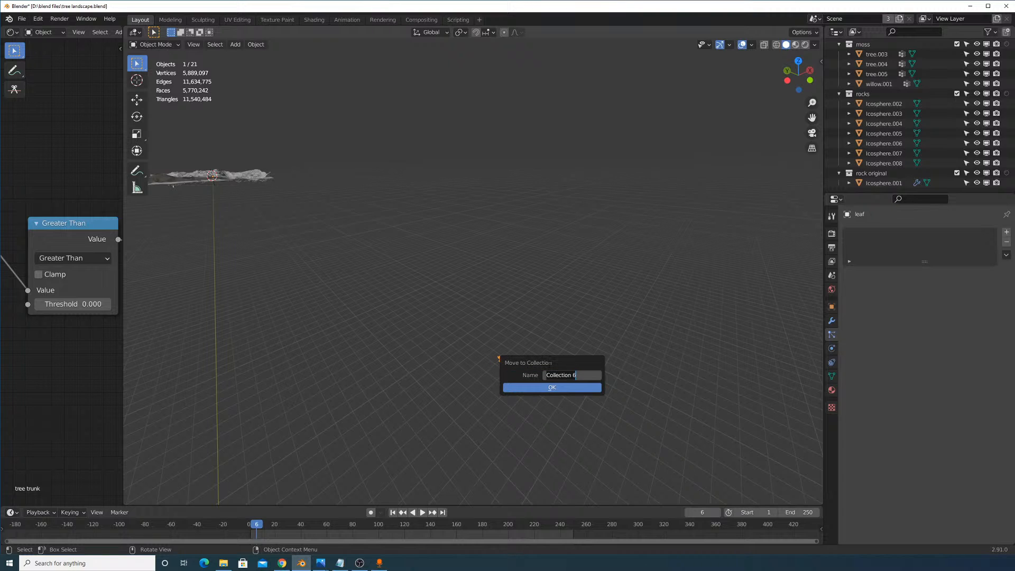
text(leaf)
key(Return)
click(551, 388)
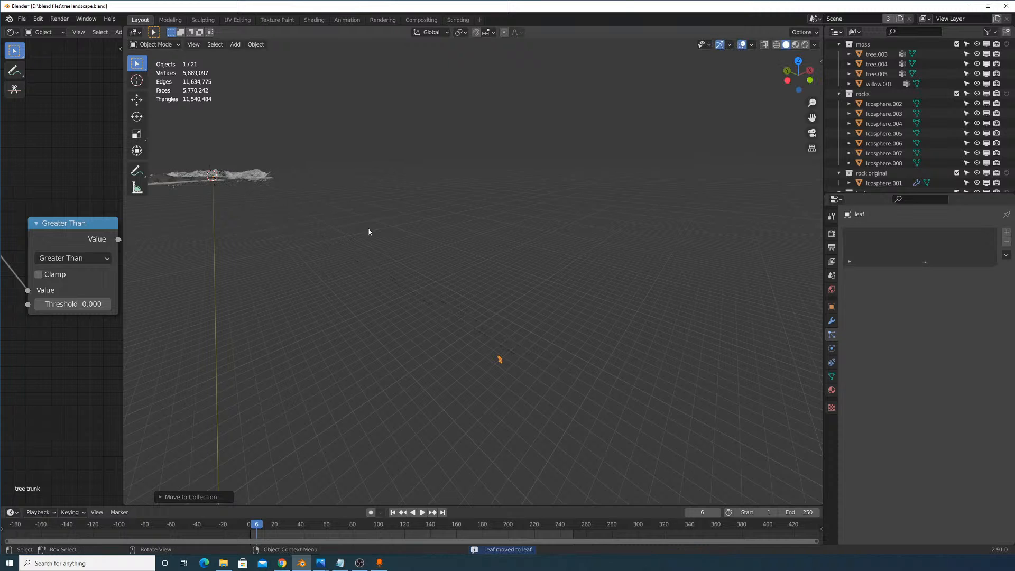
Set the leaf object's origin to its geometry and scale the leaf up to many times its size.
click(256, 44)
mouse_move(296, 76)
click(402, 79)
key(s)
click(704, 414)
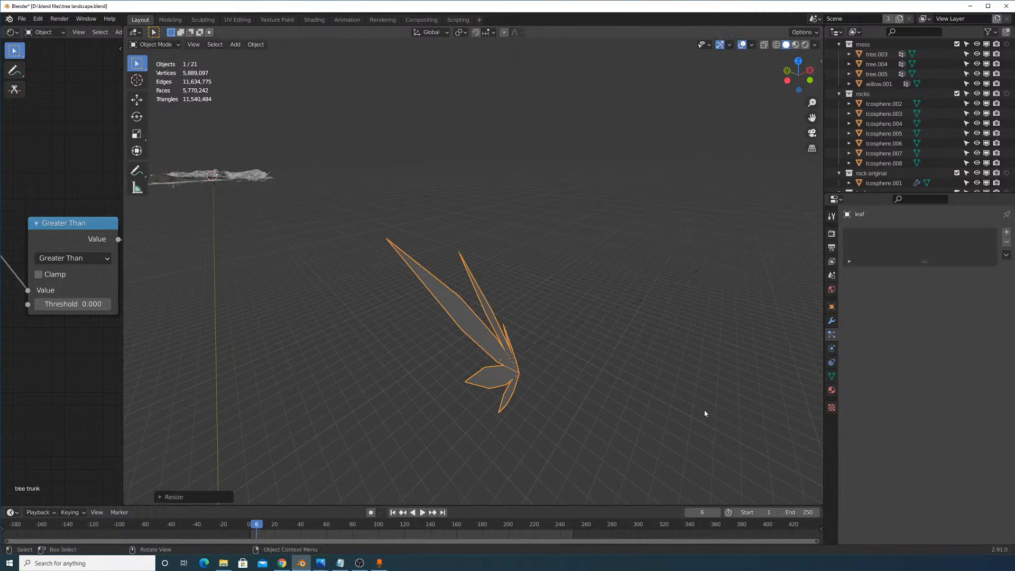
key(ctrl+z)
key(ctrl+shift+z)
key(r)
key(r)
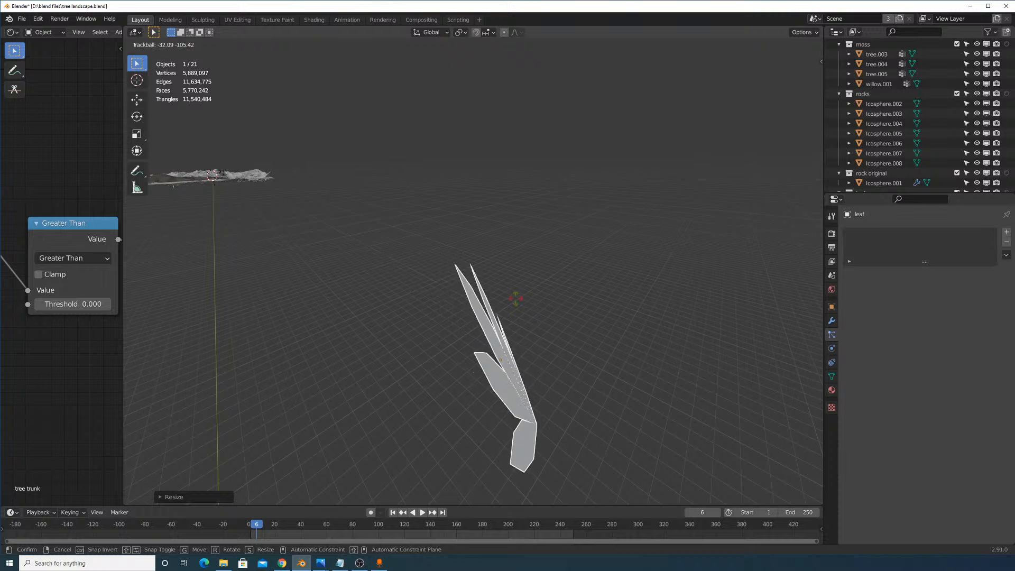
right_click(474, 296)
Undo the leaf's scaling, collection move, renaming, separation and relocation, back to the duplicated leaf within the tree mesh.
key(ctrl+z)
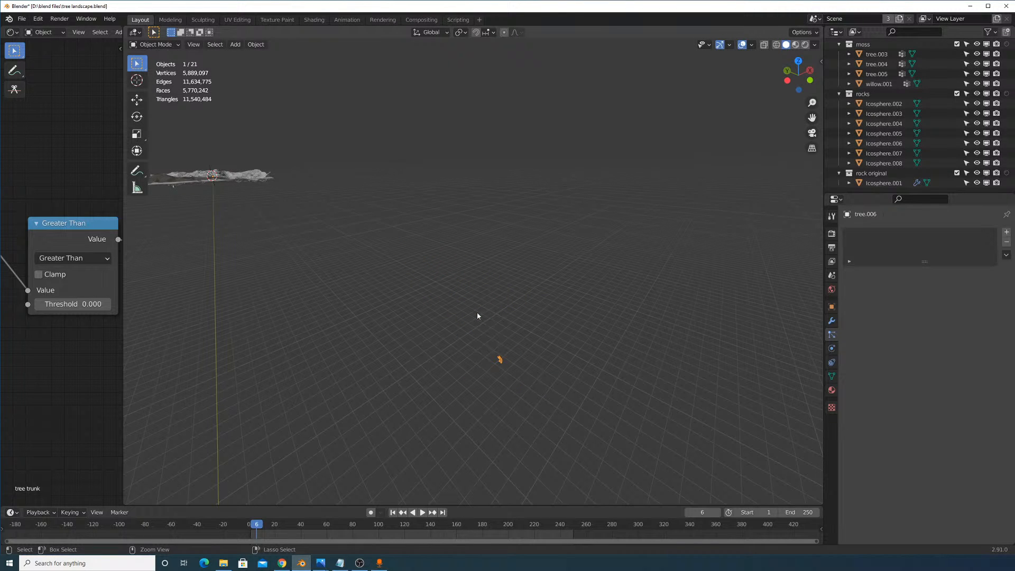
key(shift+bracketleft)
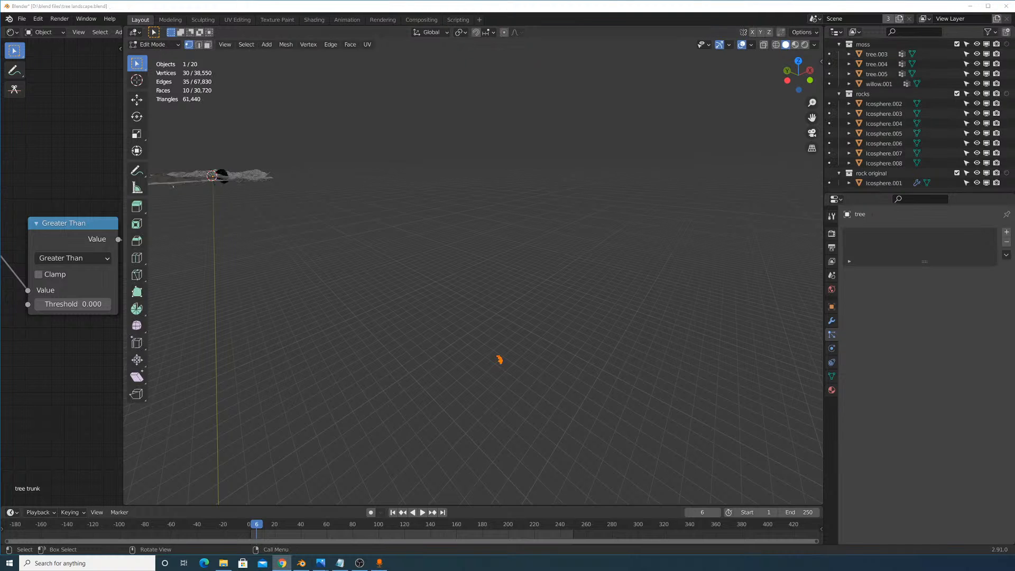
middle_drag(533, 364, 420, 350)
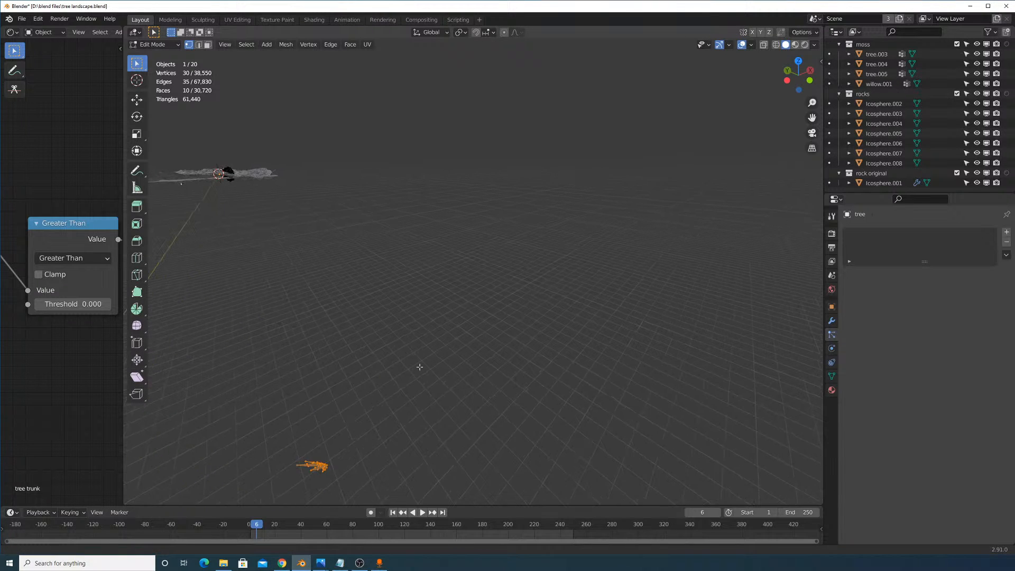
middle_drag(419, 366, 607, 238)
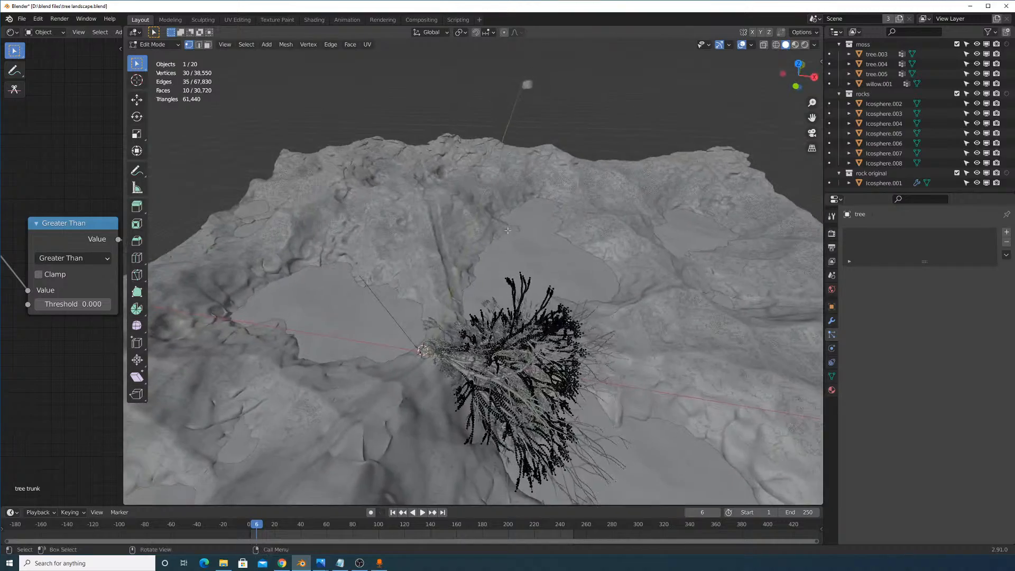
scroll(506, 271, up, 6)
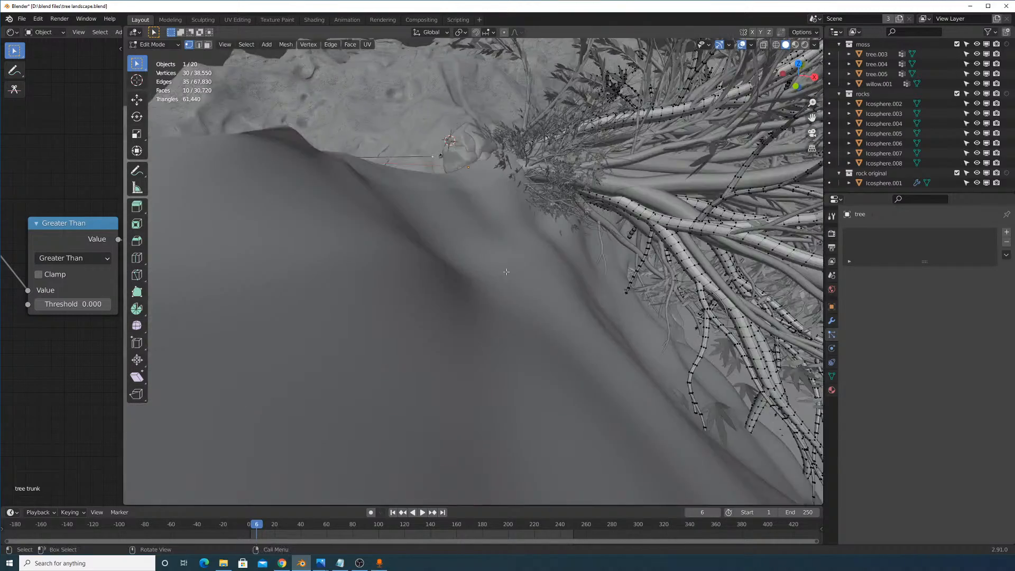
middle_drag(506, 271, 499, 412)
key(g)
key(Escape)
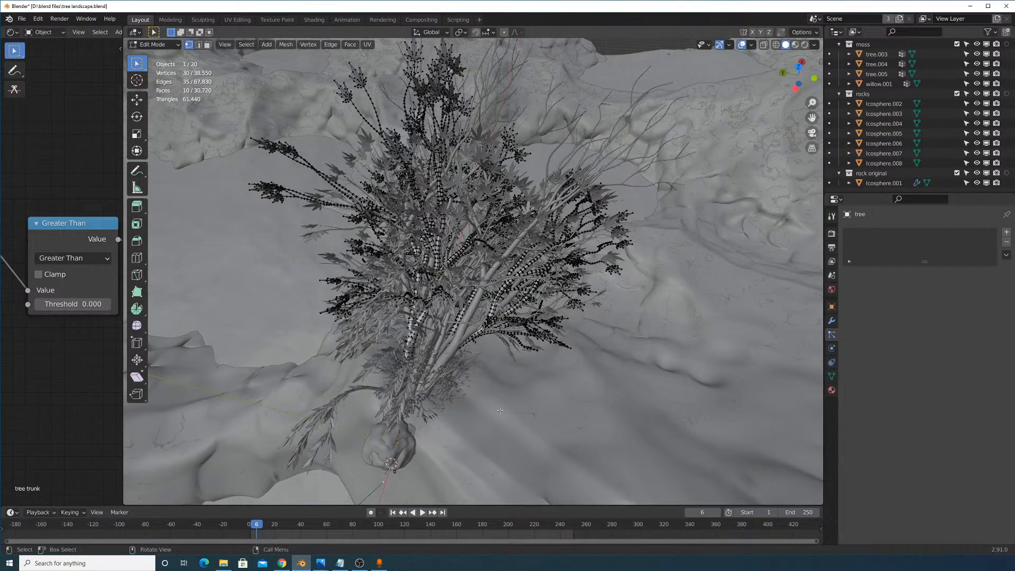
Separate the selected maple leaf at the tree's crown into its own object and select only that object in Object Mode.
middle_drag(591, 402, 597, 296)
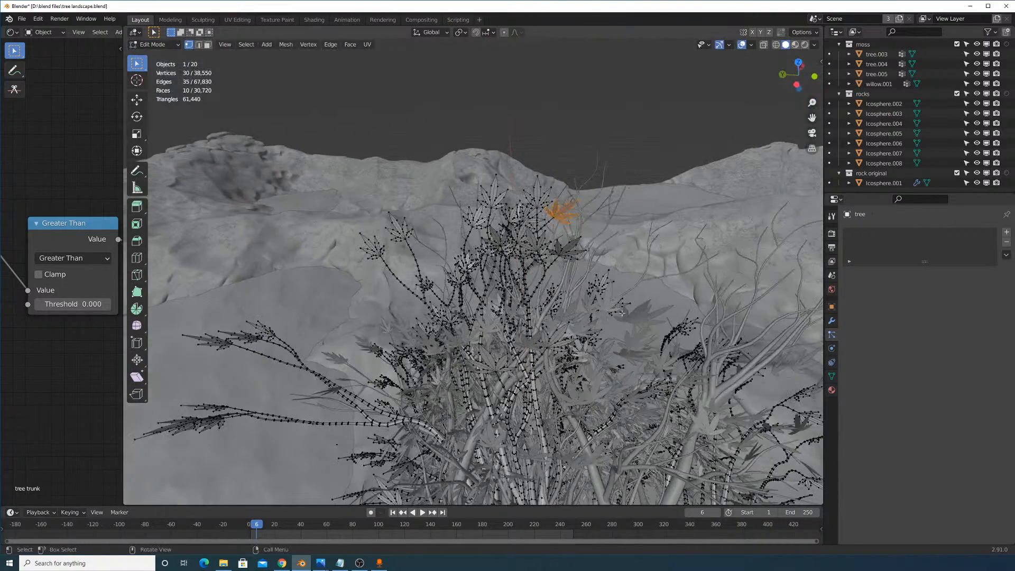
key(g)
key(Escape)
key(p)
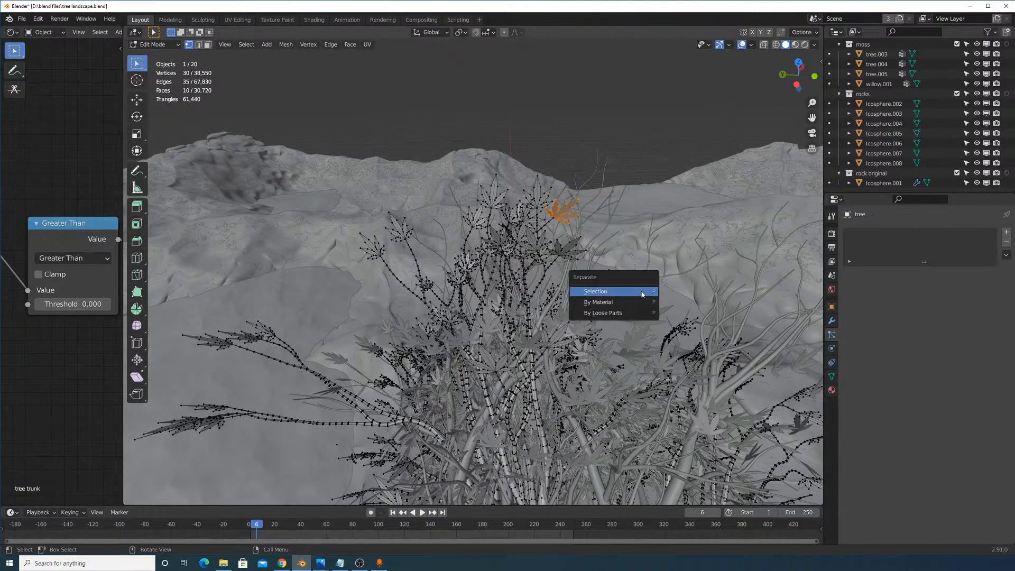
click(603, 291)
key(Tab)
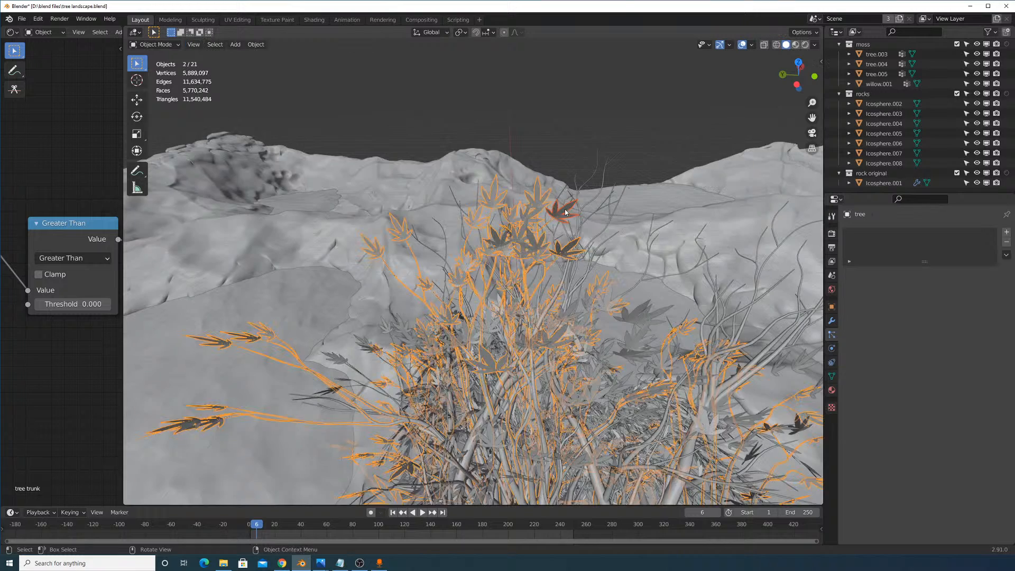
click(563, 210)
Move the separated leaf along the global Y axis away from the tree.
scroll(605, 269, down, 8)
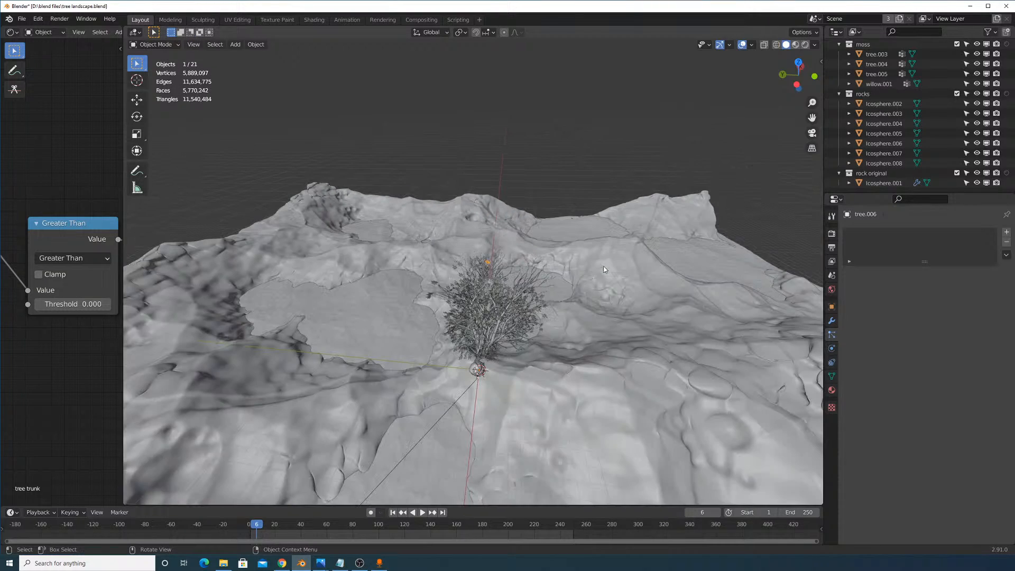
key(g)
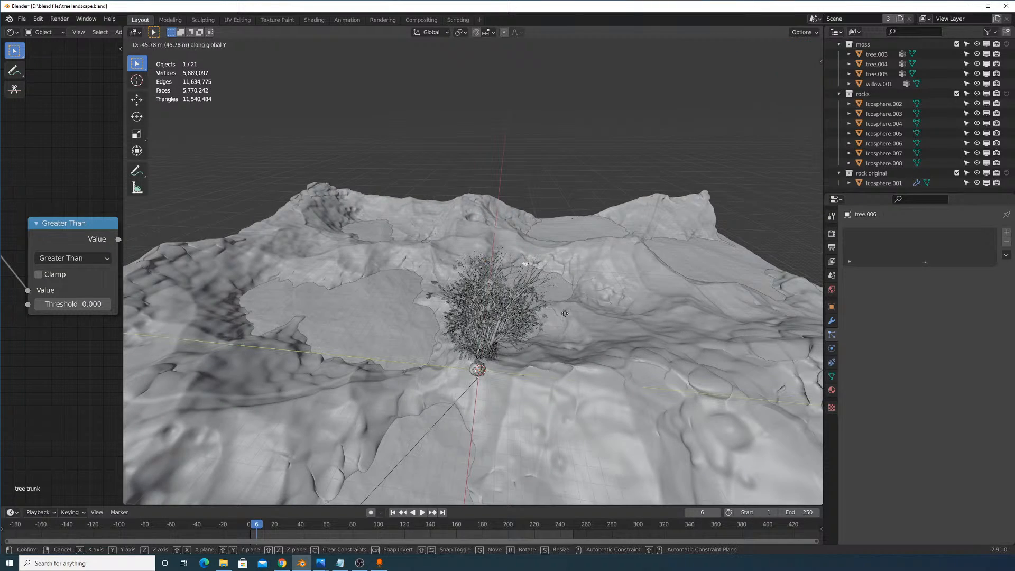
click(599, 310)
key(KP_Decimal)
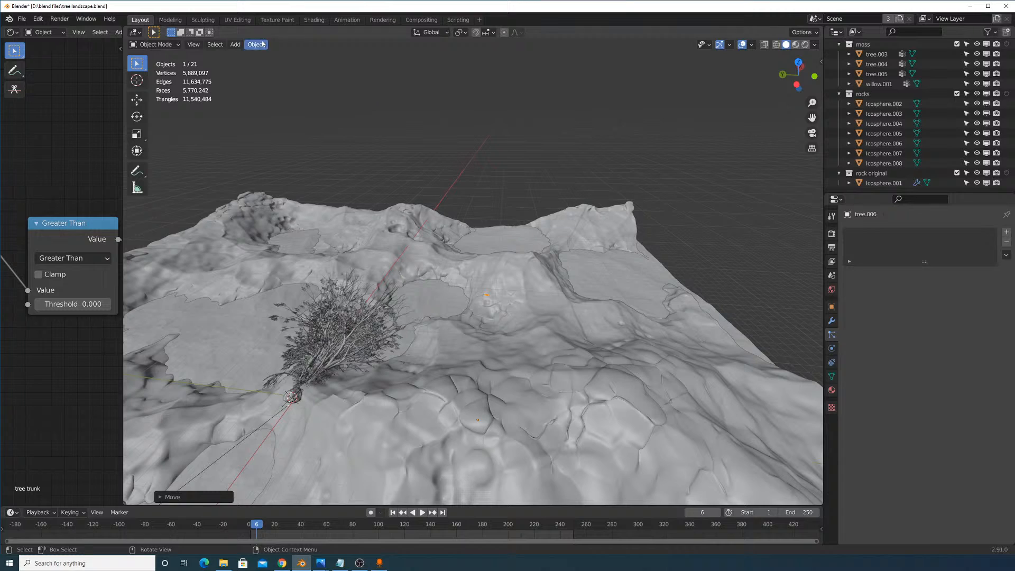
Set the separated leaf's origin to its geometry and scale the leaf up several times.
click(263, 44)
click(407, 76)
scroll(553, 370, up, 5)
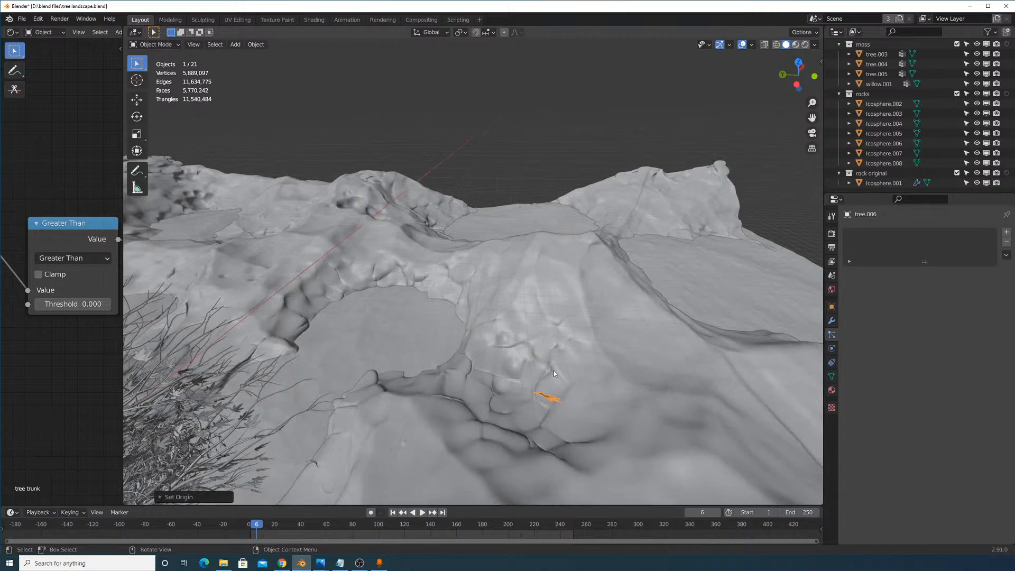
middle_drag(554, 374, 542, 293)
key(s)
click(773, 297)
Move the enlarged leaf along the global Y axis until it is clear of the terrain's edge.
scroll(543, 293, down, 5)
key(g)
key(y)
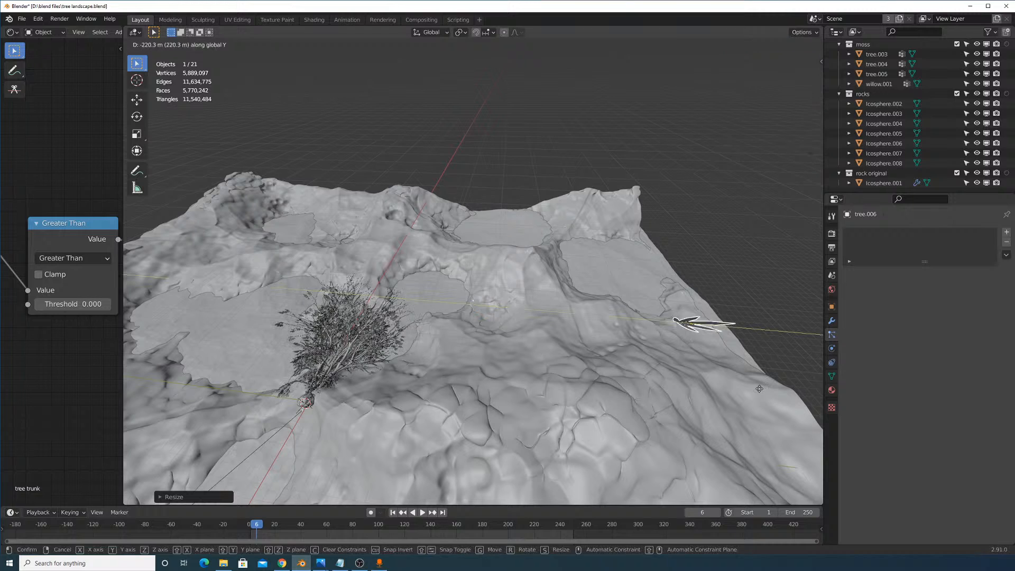
click(771, 379)
middle_drag(771, 379, 774, 383)
key(g)
key(y)
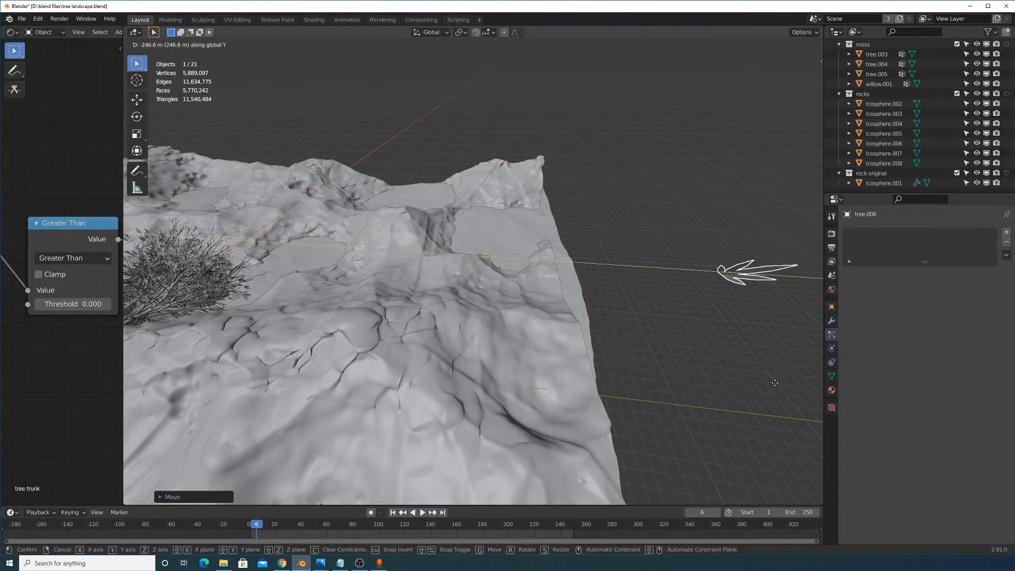
click(690, 314)
middle_drag(690, 313, 698, 388)
key(g)
key(y)
click(918, 101)
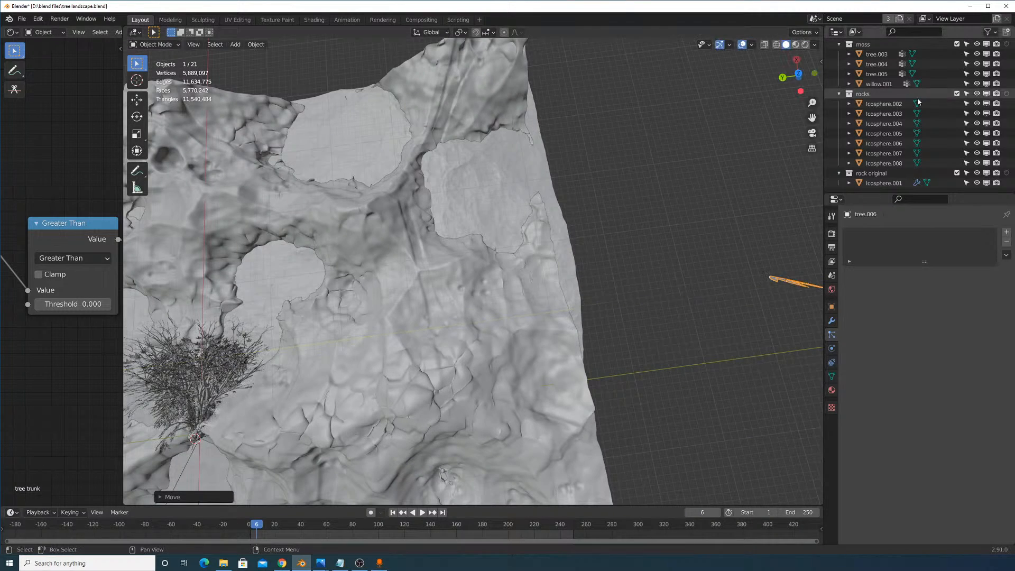
Rename the tree.006 object as leaf.
scroll(912, 133, up, 8)
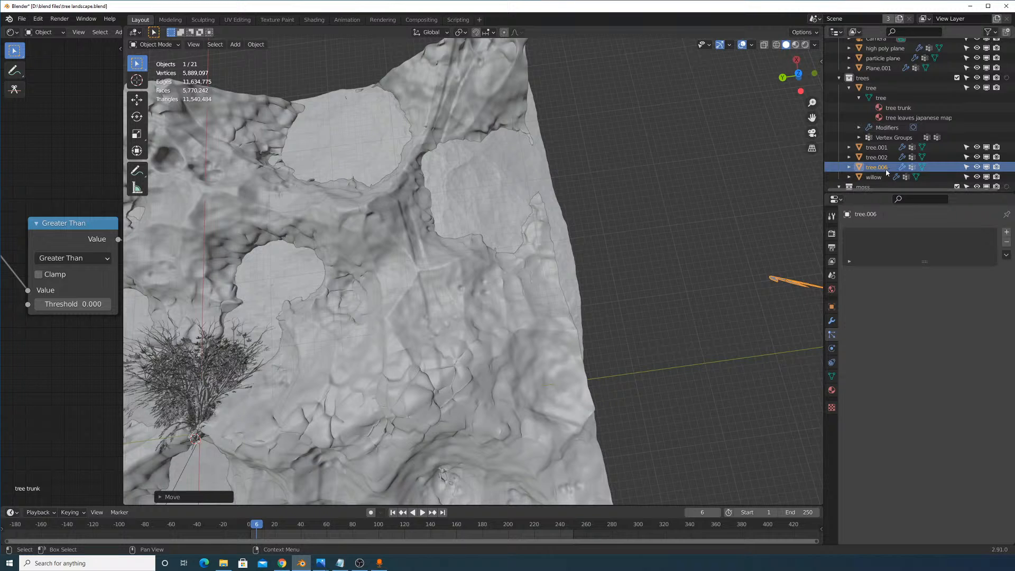
middle_drag(775, 292, 792, 338)
scroll(890, 169, down, 3)
double_click(876, 109)
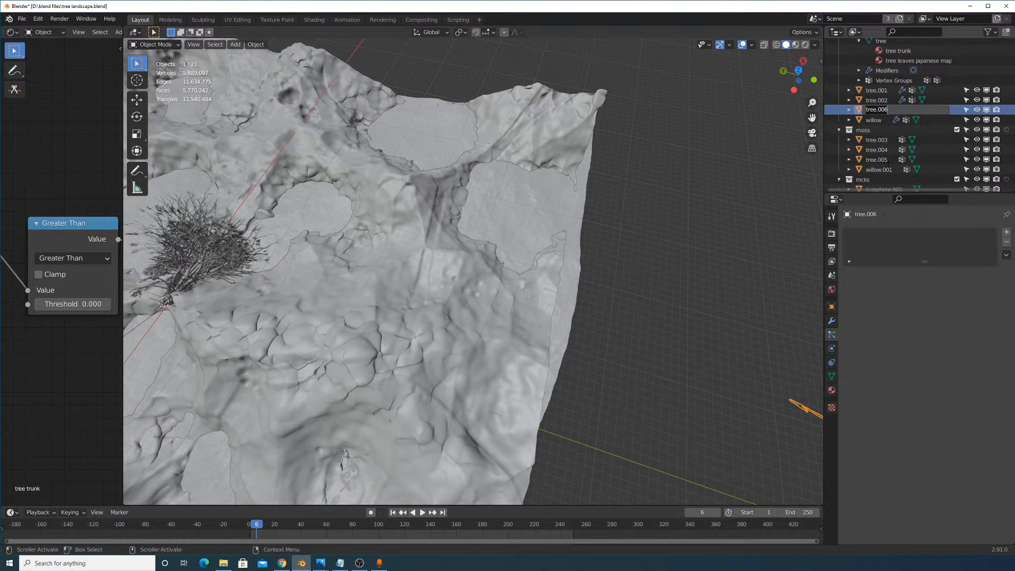
text(leaf)
key(Return)
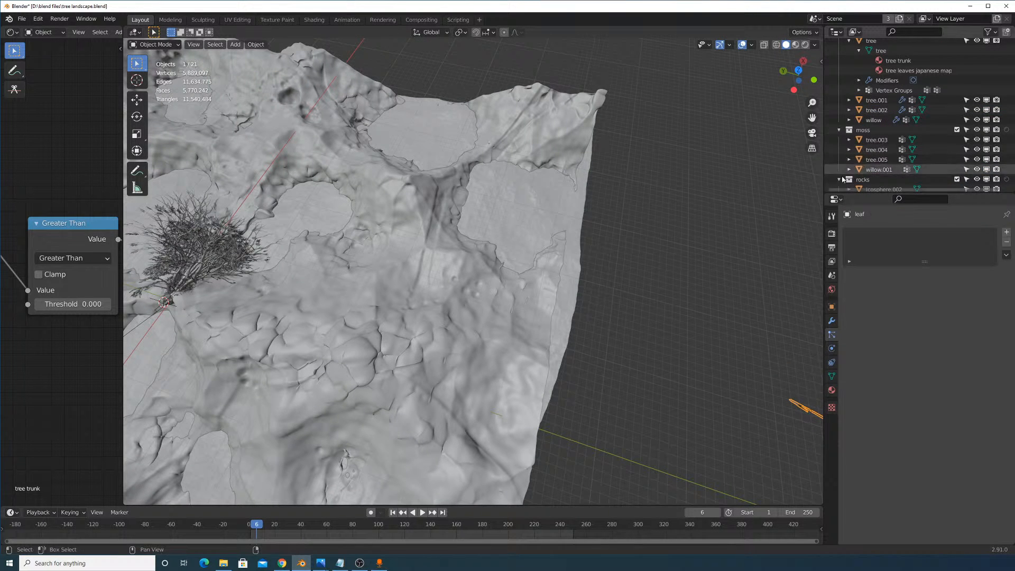
Move the leaf object into a new collection named leaf.
key(KP_Decimal)
key(m)
click(585, 297)
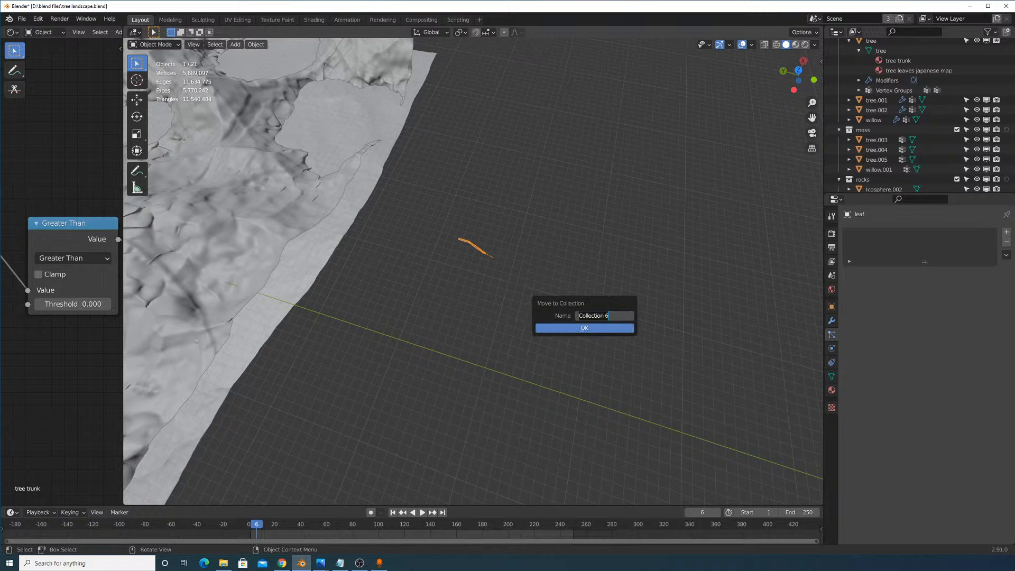
text(leaf)
key(Return)
click(585, 328)
Shift the leaf farther from the terrain and trackball-rotate it from its edge-on orientation towards lying flat.
middle_drag(502, 283, 515, 263)
key(g)
click(606, 273)
key(r)
key(r)
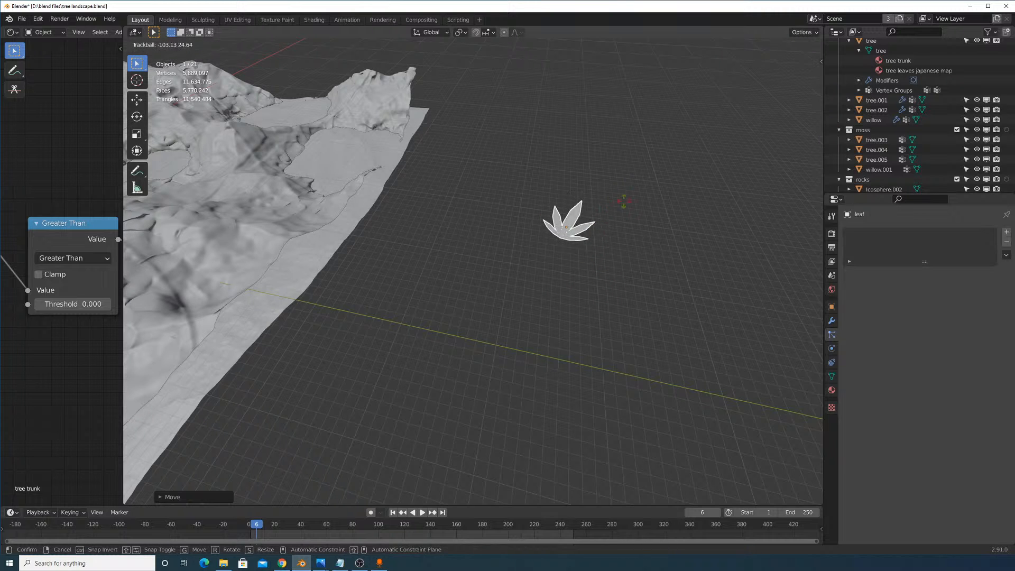
click(623, 201)
Refine the leaf's rotation in front view so that it lies nearly horizontal.
middle_drag(625, 195, 575, 293)
key(KP_1)
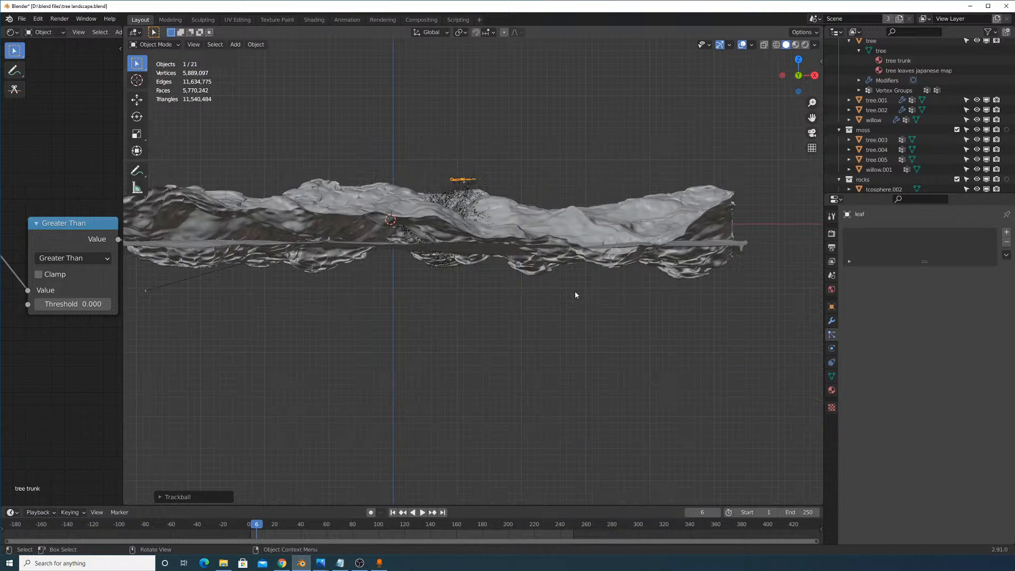
scroll(518, 160, up, 6)
key(r)
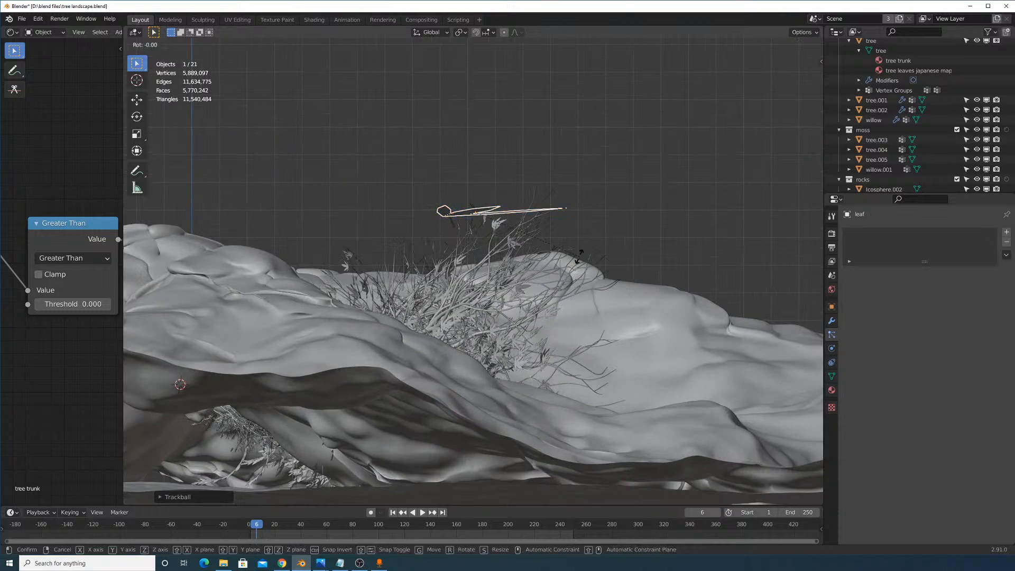
key(r)
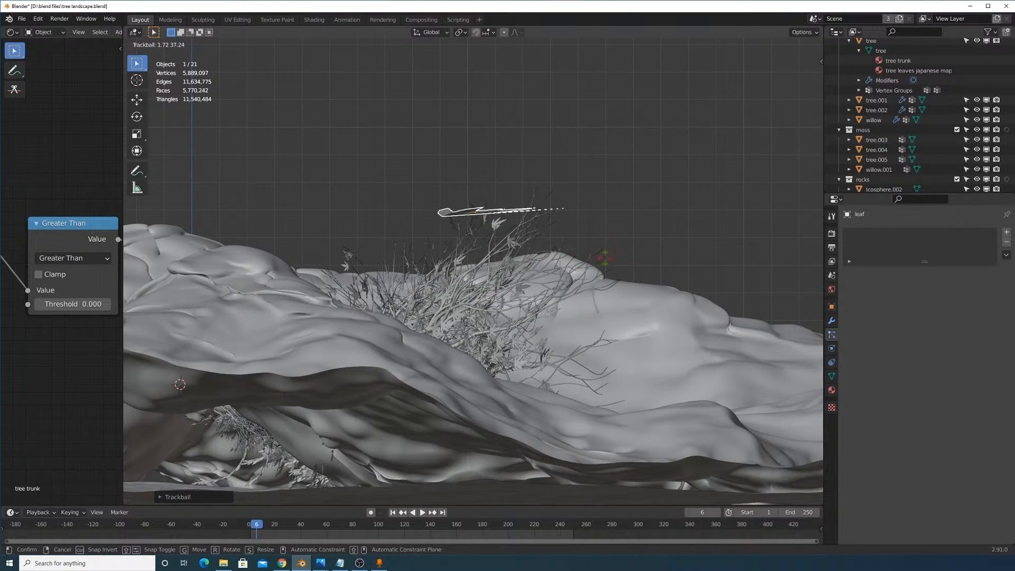
click(626, 276)
Reposition the leaf's height along the global Z axis beside the terrain.
key(g)
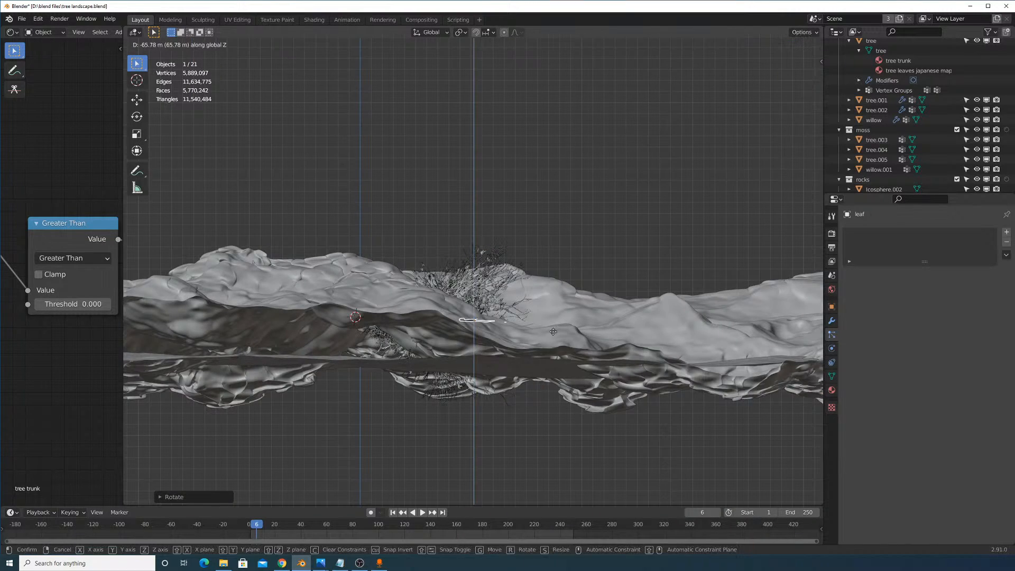
click(542, 357)
middle_drag(542, 357, 608, 391)
key(g)
click(607, 410)
key(g)
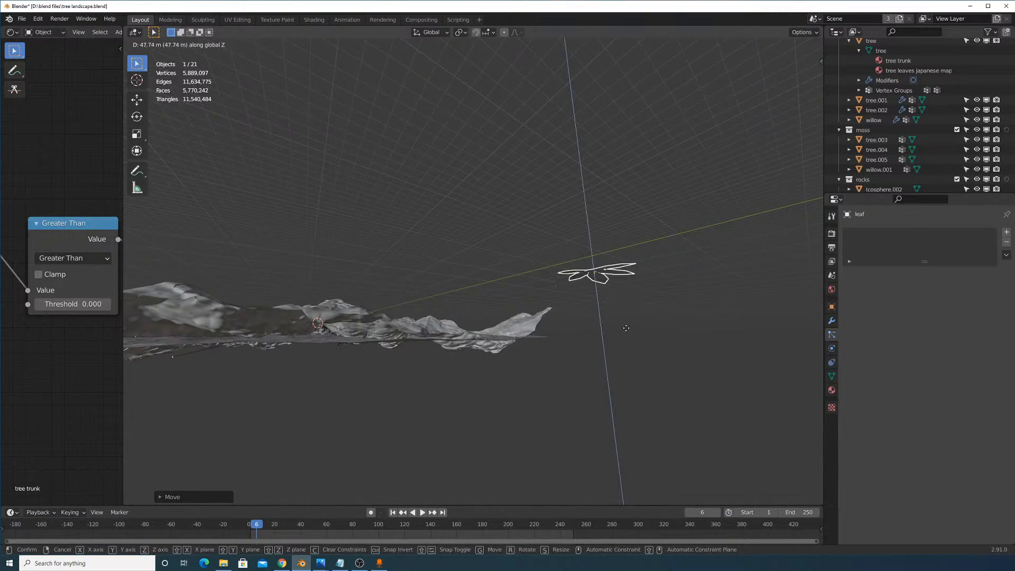
click(607, 325)
Enter Edit Mode on the willow and select only one of its leaves with all its linked geometry.
middle_drag(608, 325, 548, 299)
scroll(590, 359, up, 6)
scroll(547, 296, up, 2)
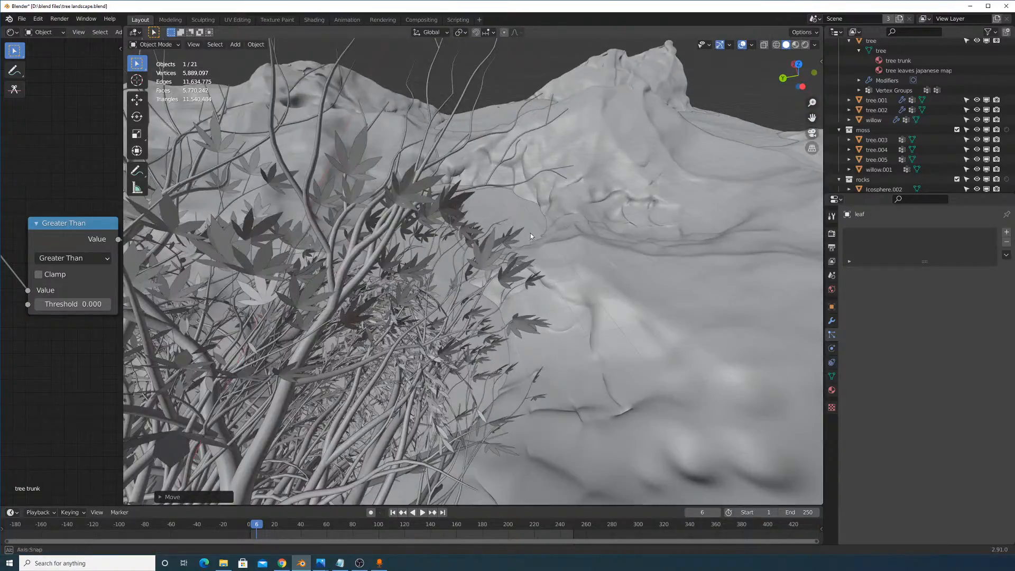
middle_drag(531, 233, 596, 290)
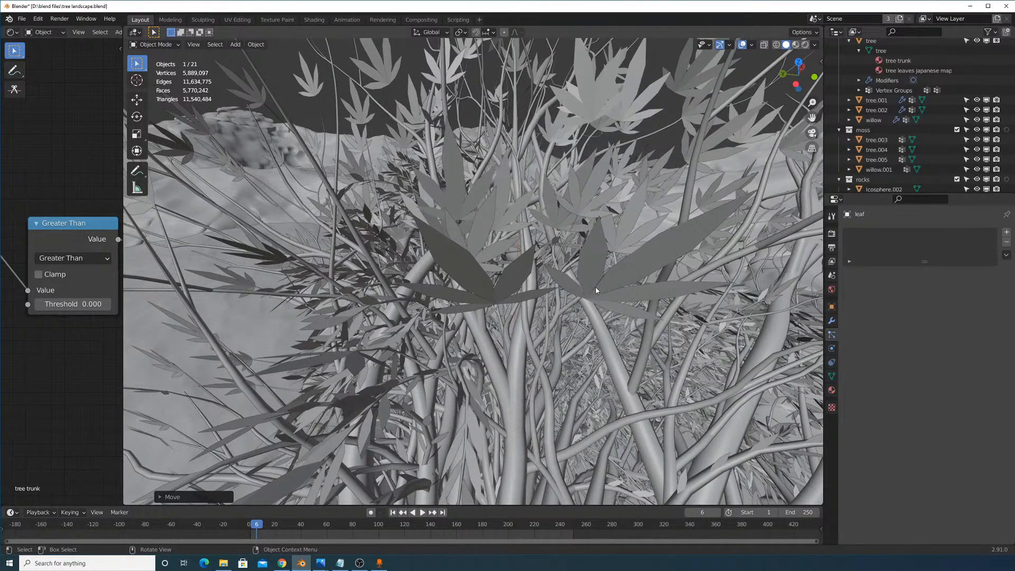
click(457, 439)
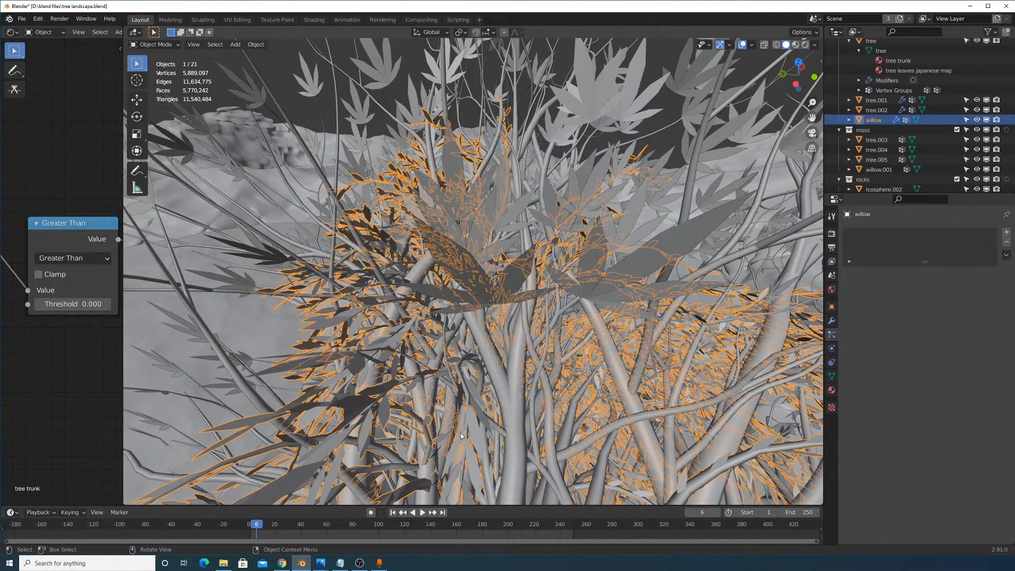
ctrl+middle_drag(478, 442, 497, 318)
key(Tab)
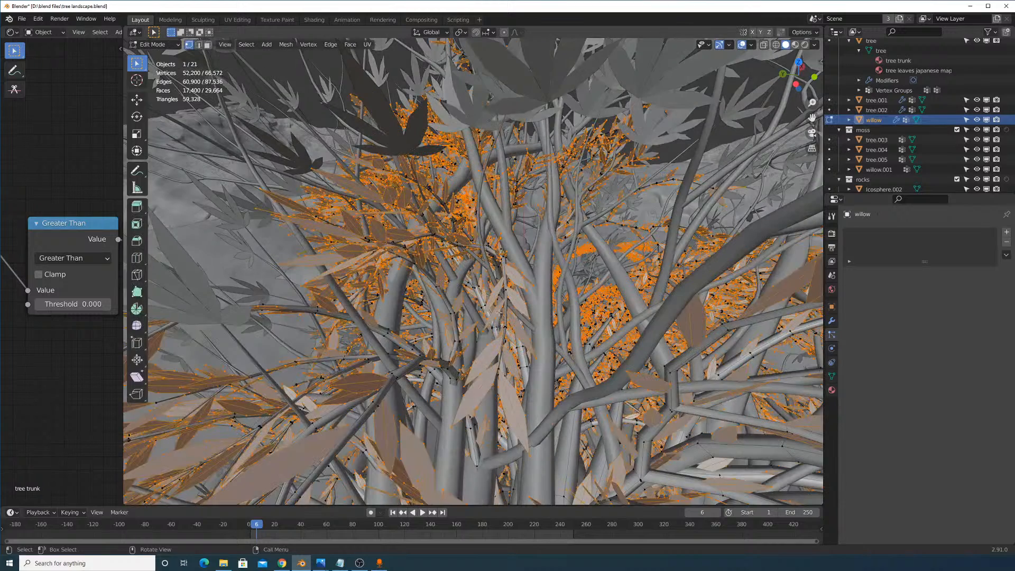
key(alt+a)
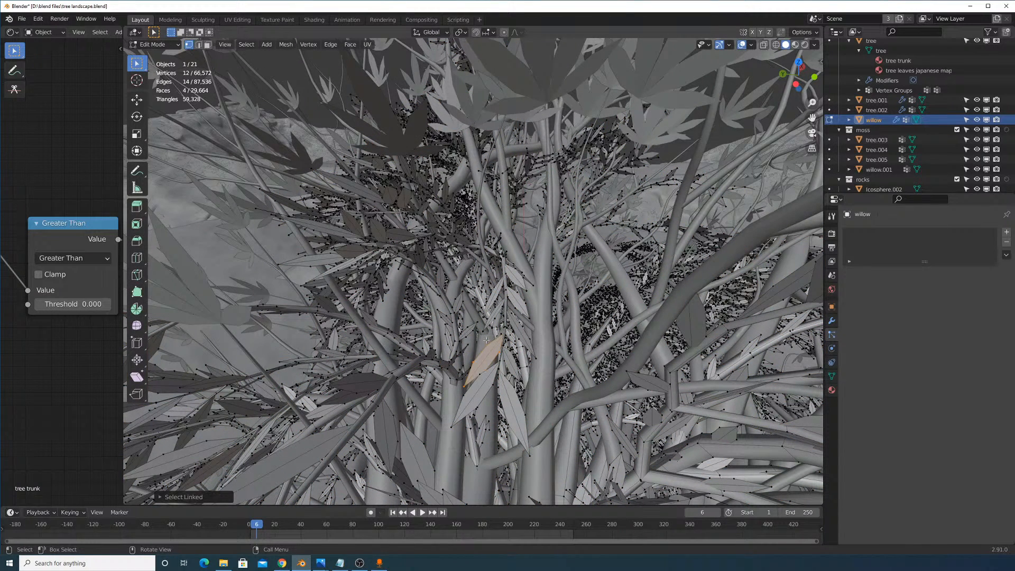
Duplicate the selected willow leaf, separate the copy into its own object and select only that object in Object Mode.
key(shift+d)
key(p)
click(511, 364)
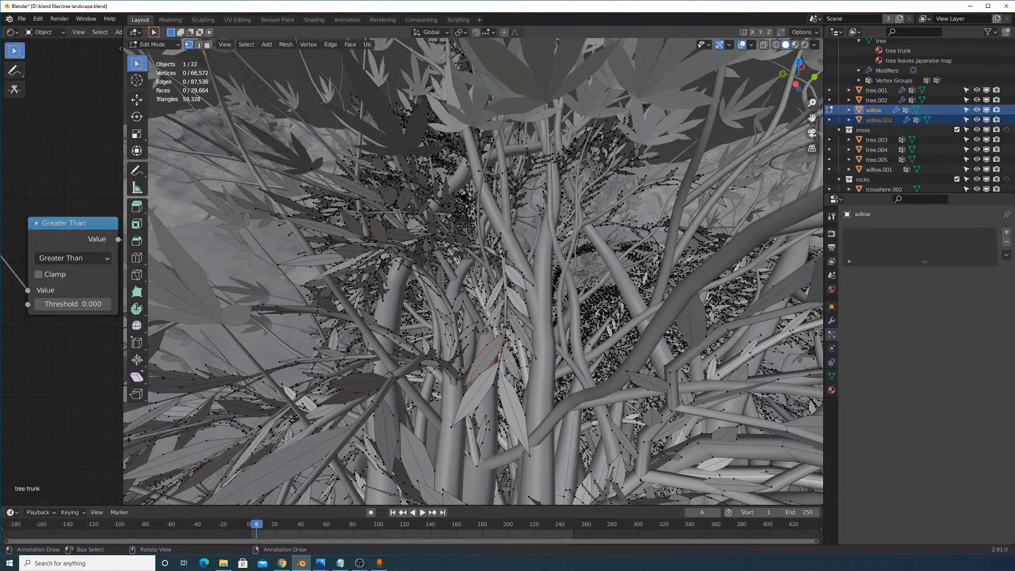
key(Tab)
click(493, 354)
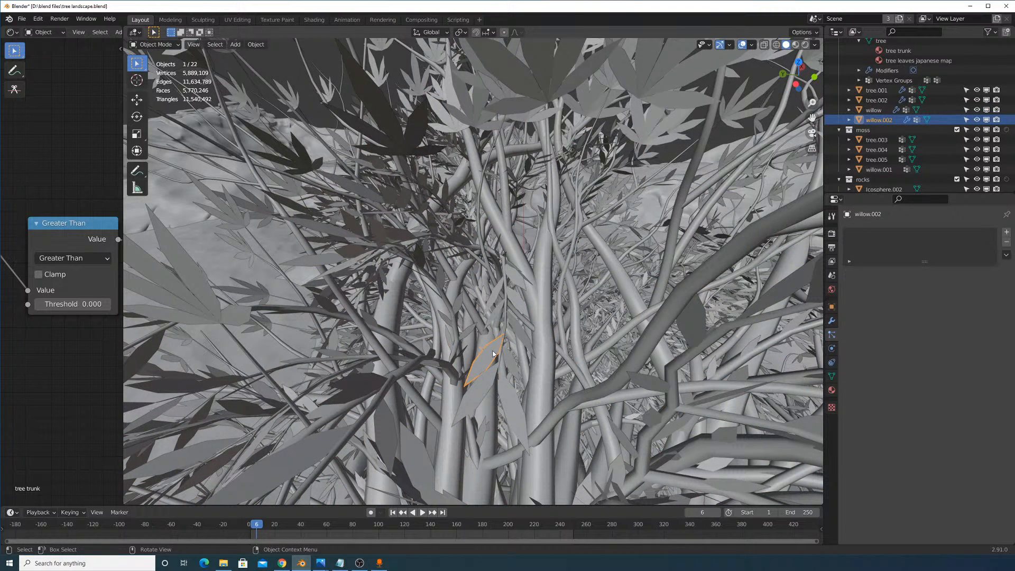
Move the separated willow leaf object into the leaf collection and rename it as willow leaf.
key(m)
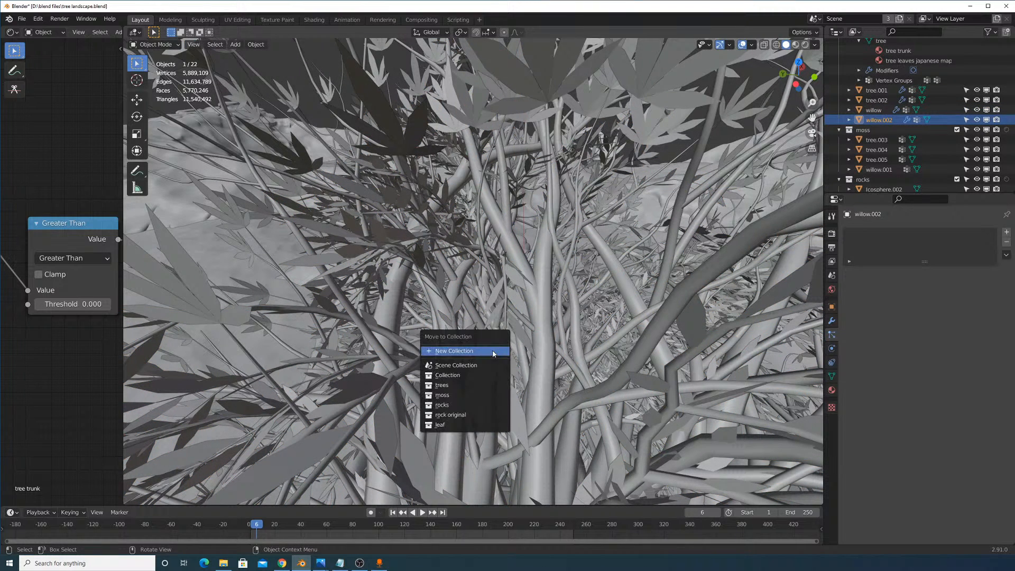
click(477, 424)
scroll(898, 132, down, 5)
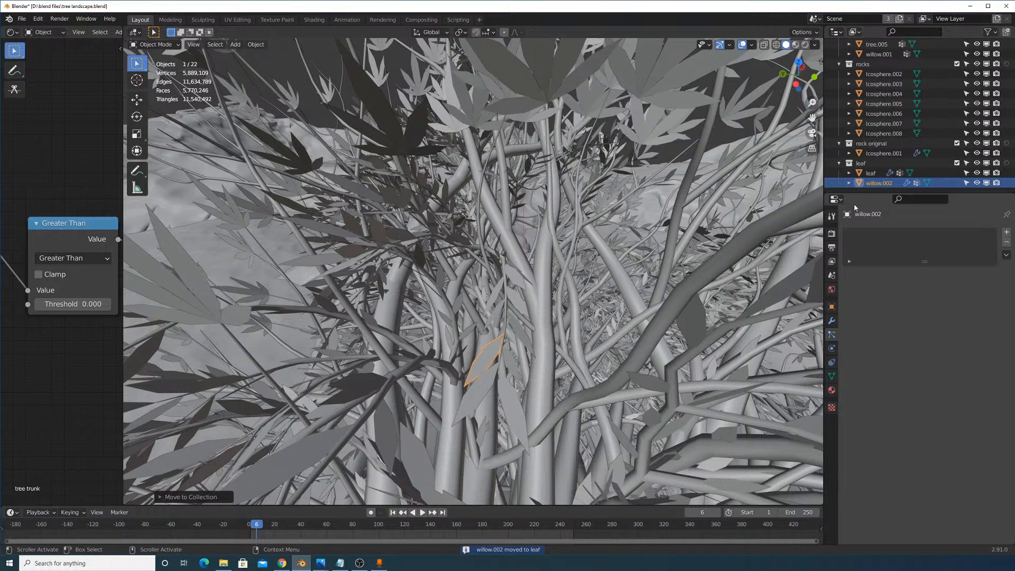
double_click(879, 182)
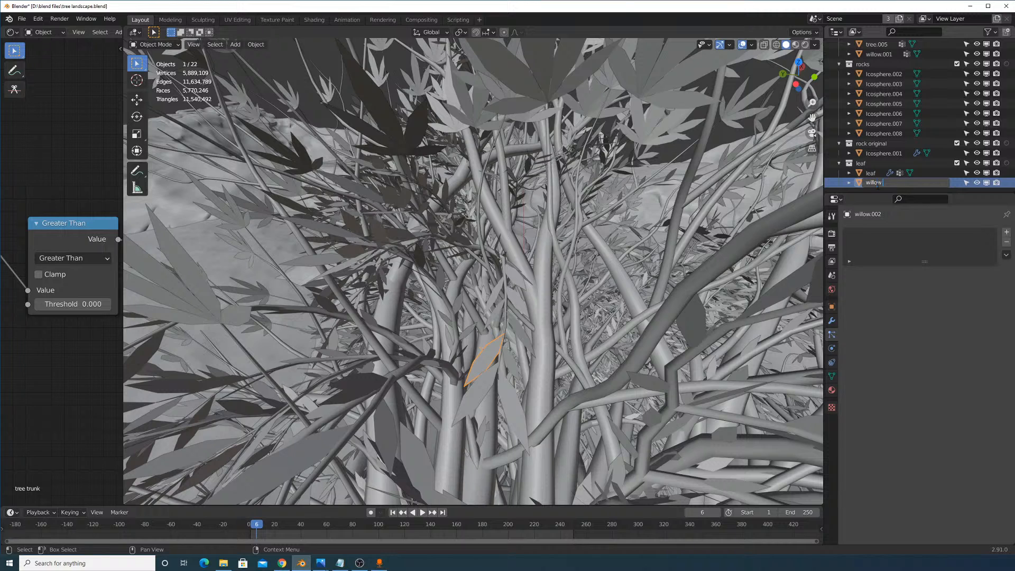
click(861, 174)
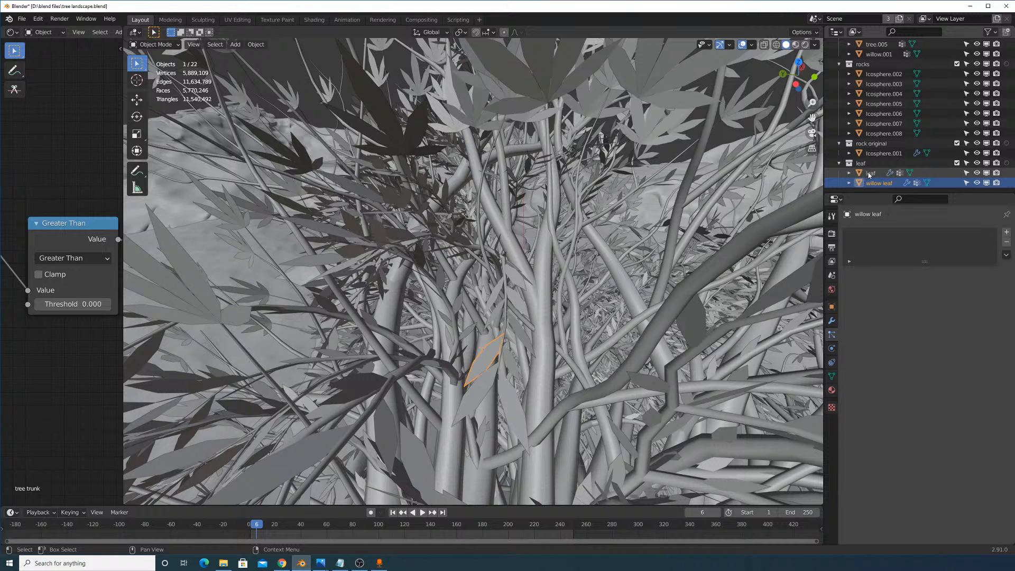
Rename the other leaf object in the leaf collection as japanese maple leaf.
double_click(868, 172)
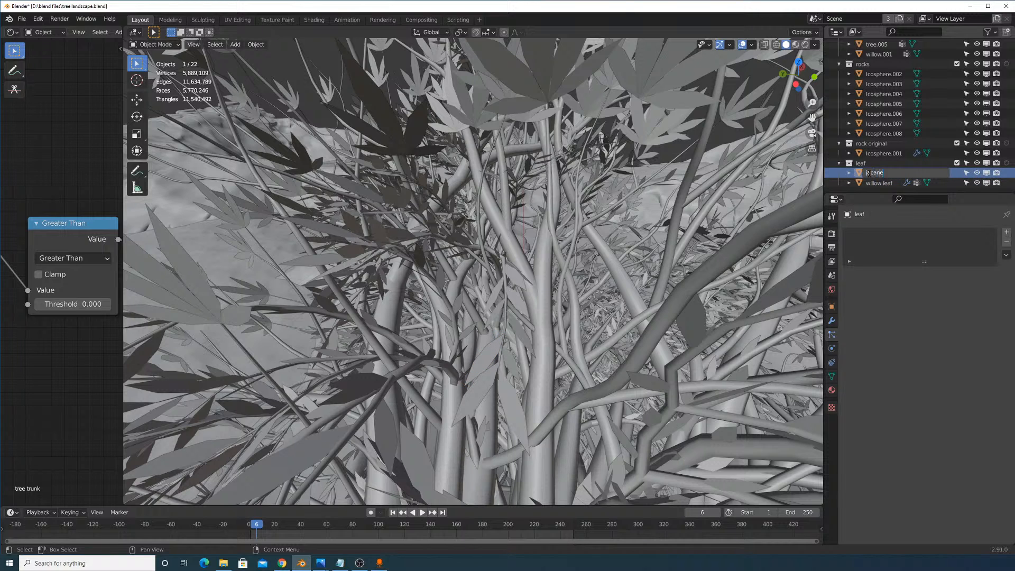
text(japanese maple leaf)
key(Return)
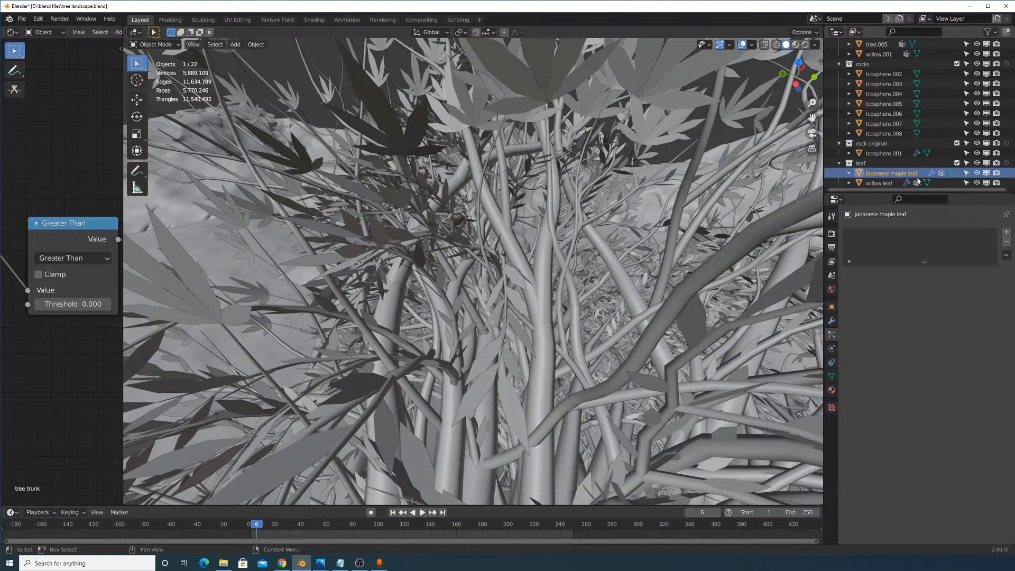
Select the willow leaf and move it out of the tree branches, clear of the foliage over the terrain.
click(878, 183)
key(s)
key(Escape)
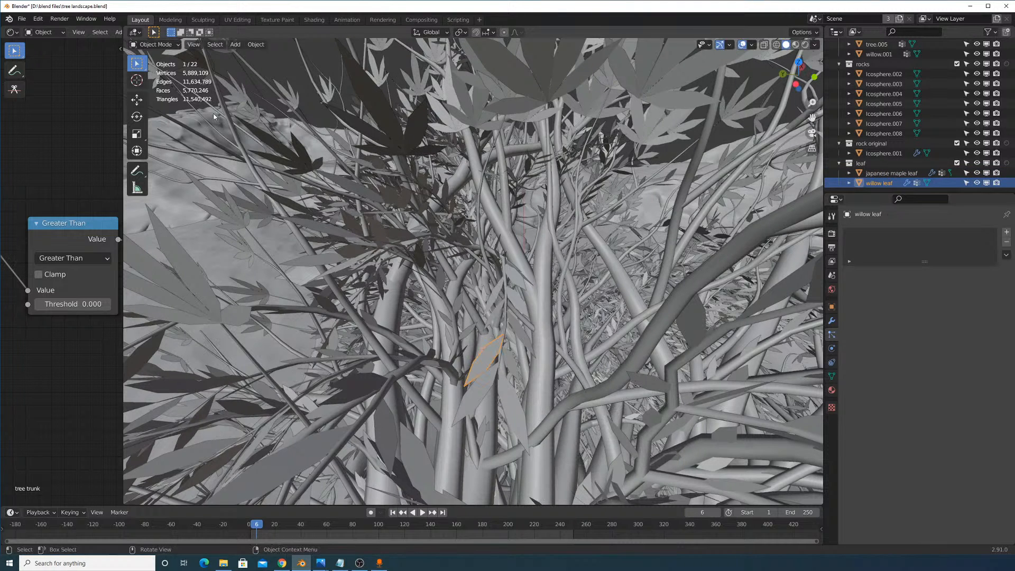
key(g)
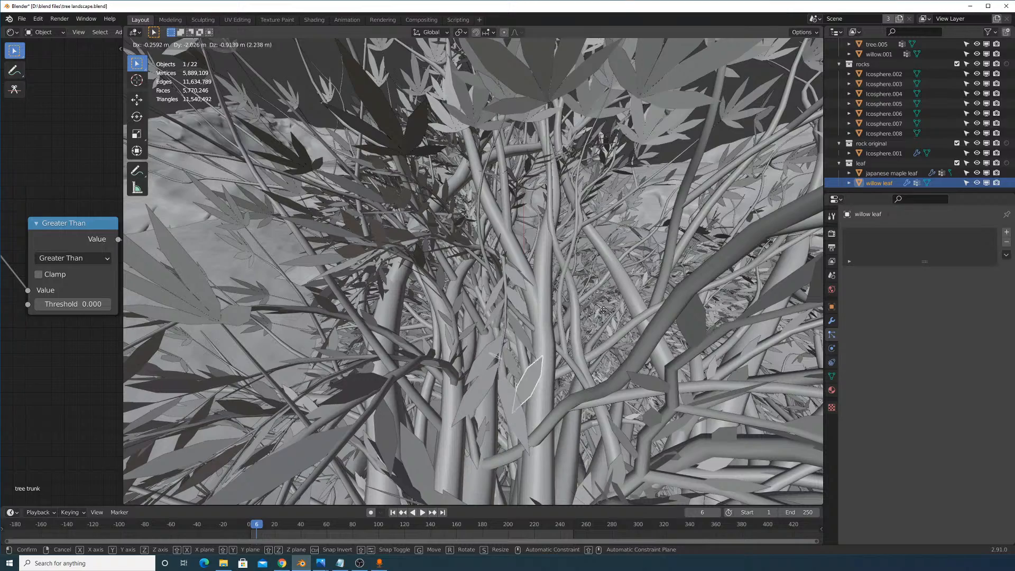
click(538, 286)
middle_drag(538, 286, 632, 315)
scroll(640, 290, down, 5)
key(g)
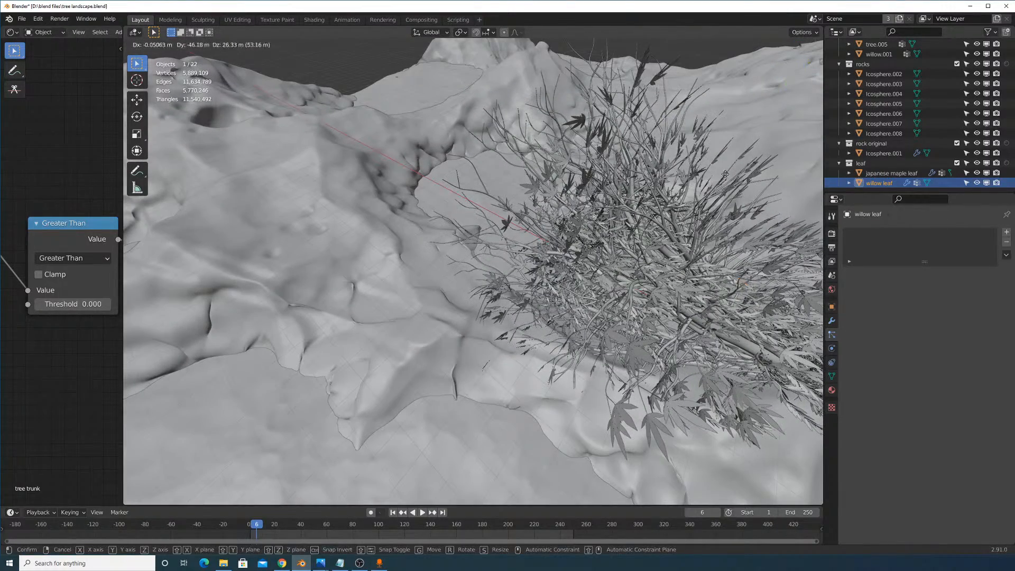
scroll(686, 257, down, 5)
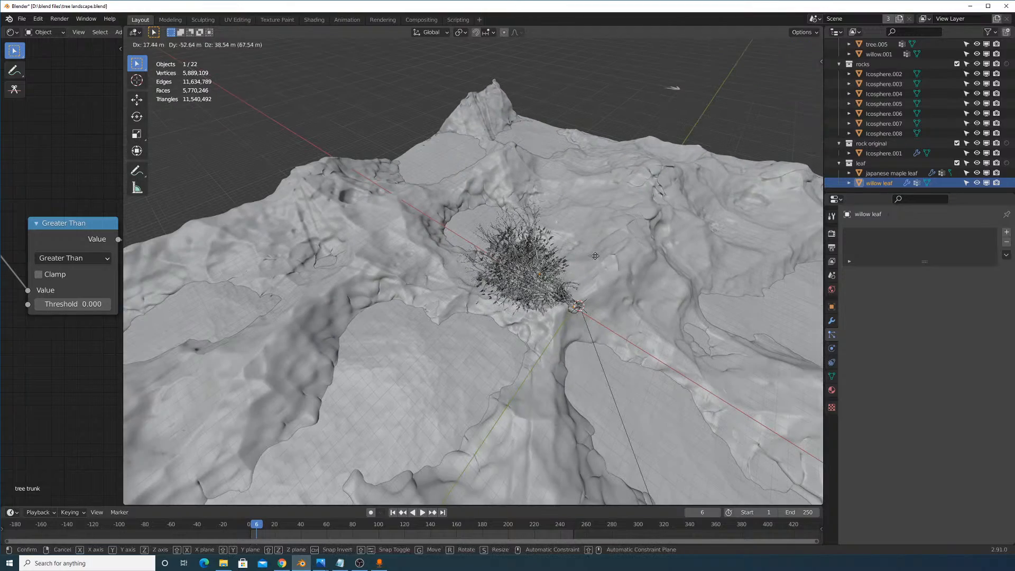
click(698, 141)
middle_drag(697, 142, 579, 255)
scroll(579, 255, up, 5)
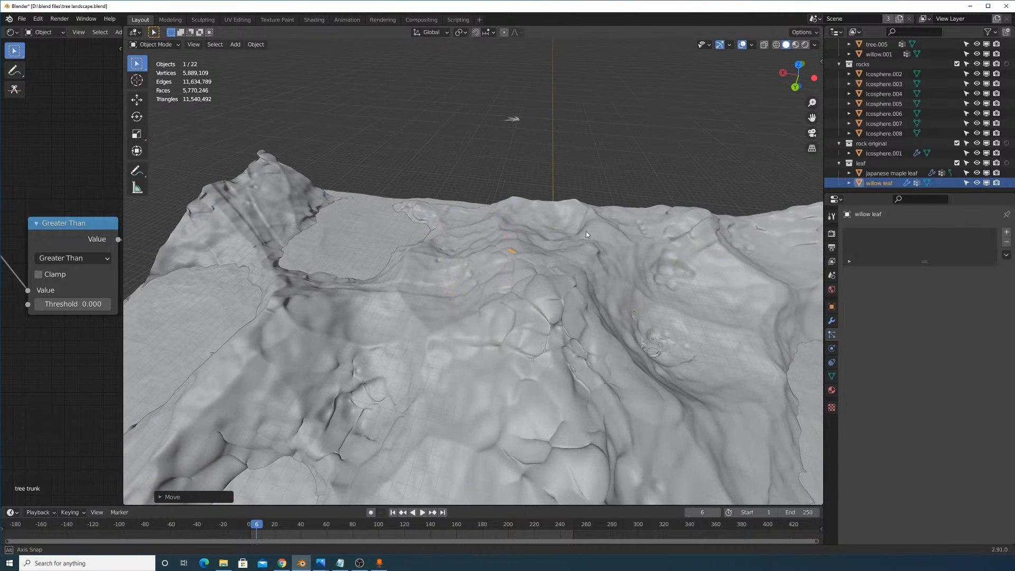
In Edit Mode, select the extra linked leaf in the willow leaf object, delete its faces and return to Object Mode.
key(ctrl+z)
key(Tab)
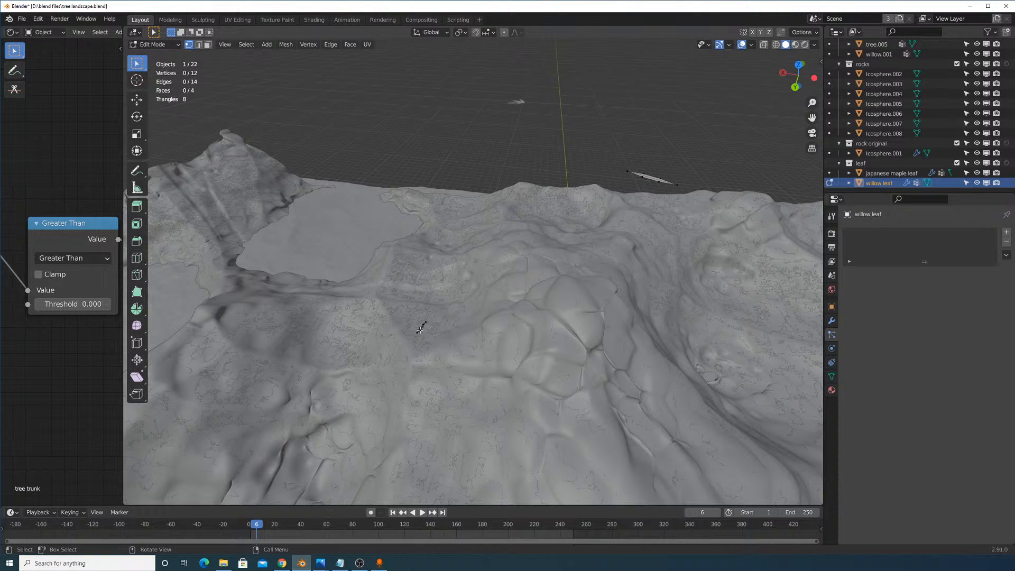
key(x)
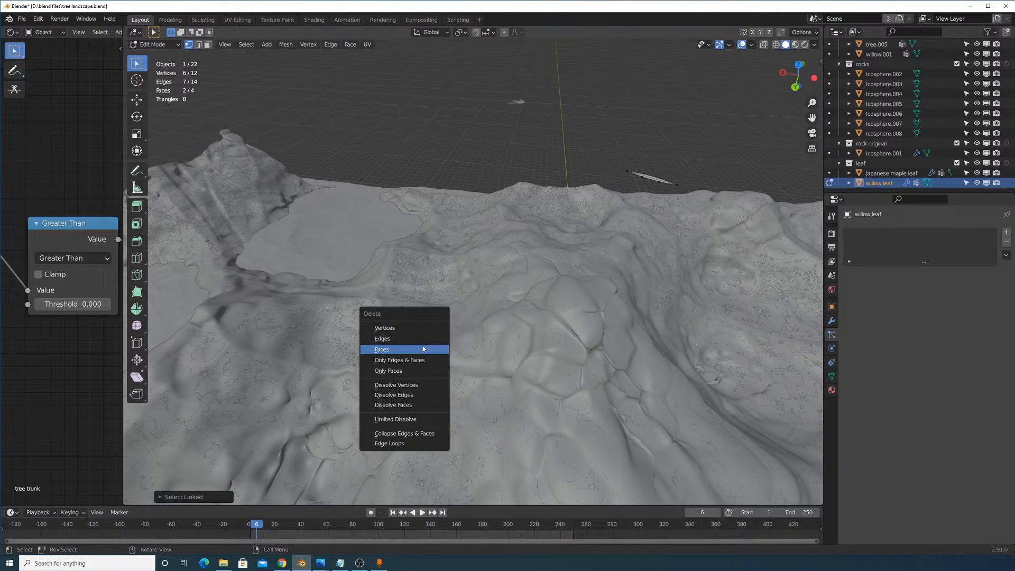
click(425, 350)
key(Tab)
middle_drag(675, 187, 679, 197)
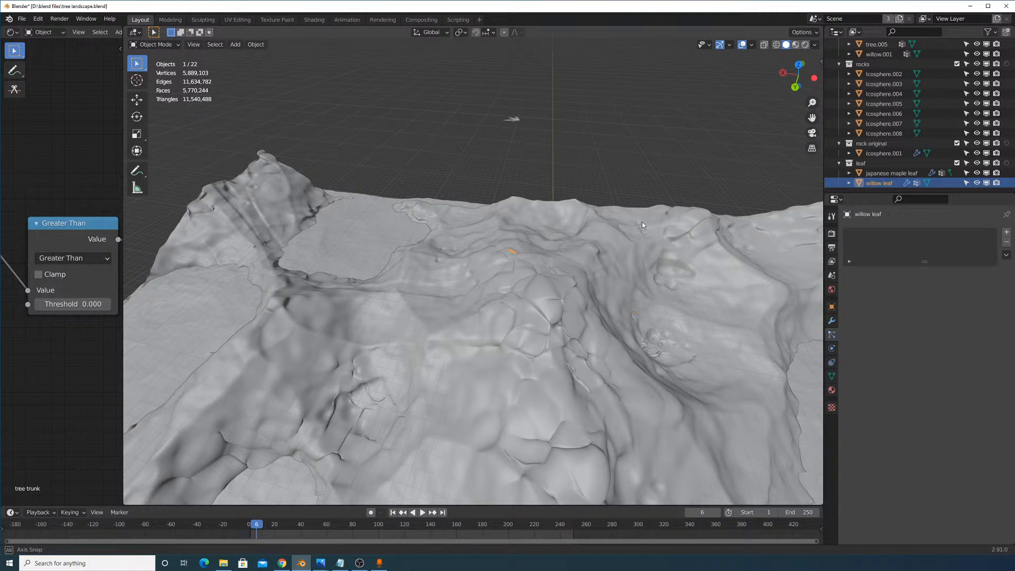
Set the willow leaf's origin to its geometry.
middle_drag(642, 225, 638, 240)
click(255, 44)
mouse_move(307, 69)
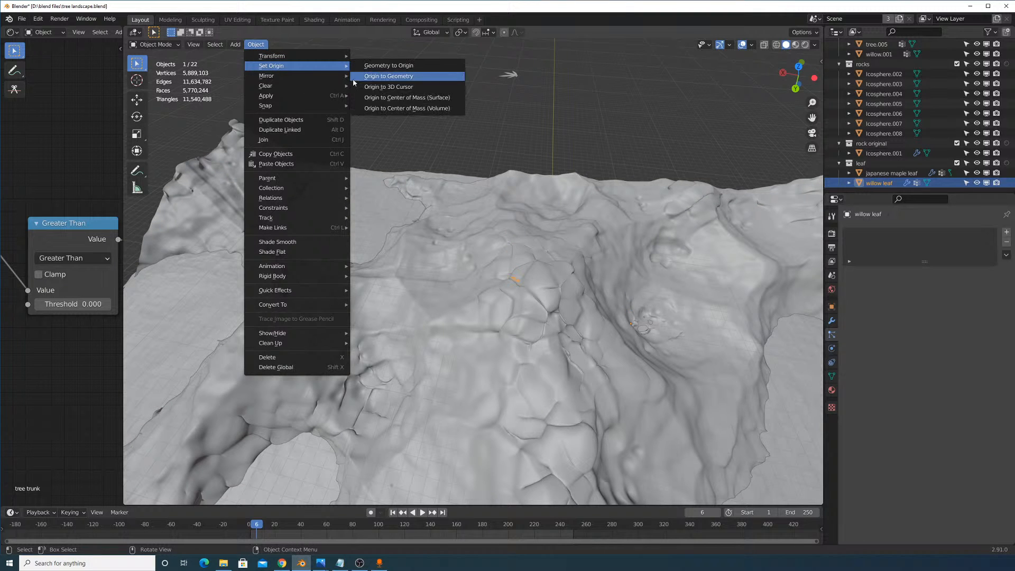
click(364, 78)
Scale the willow leaf up so that it is clearly larger against the terrain.
key(s)
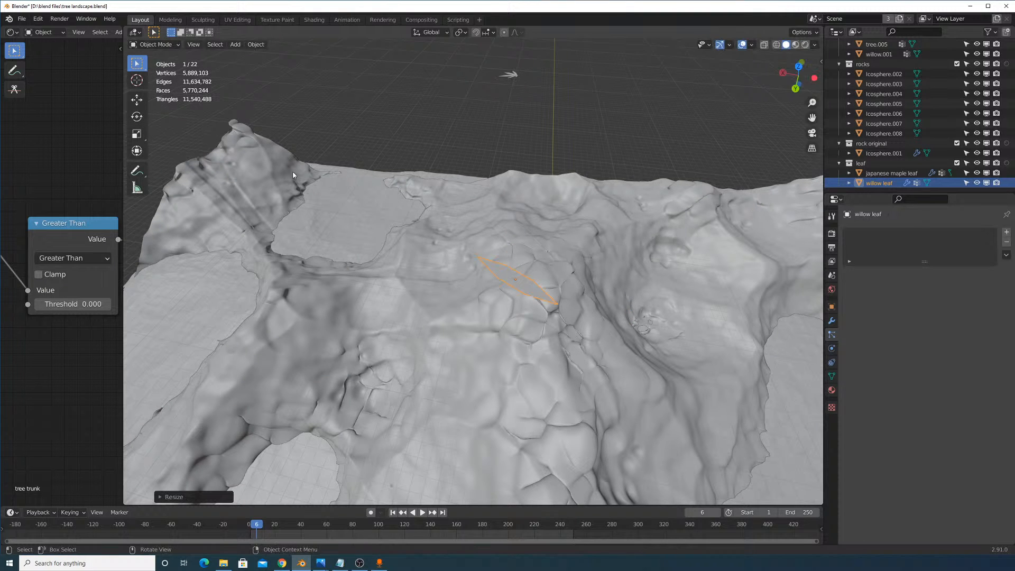
click(558, 254)
key(r)
key(Escape)
middle_drag(605, 278, 675, 290)
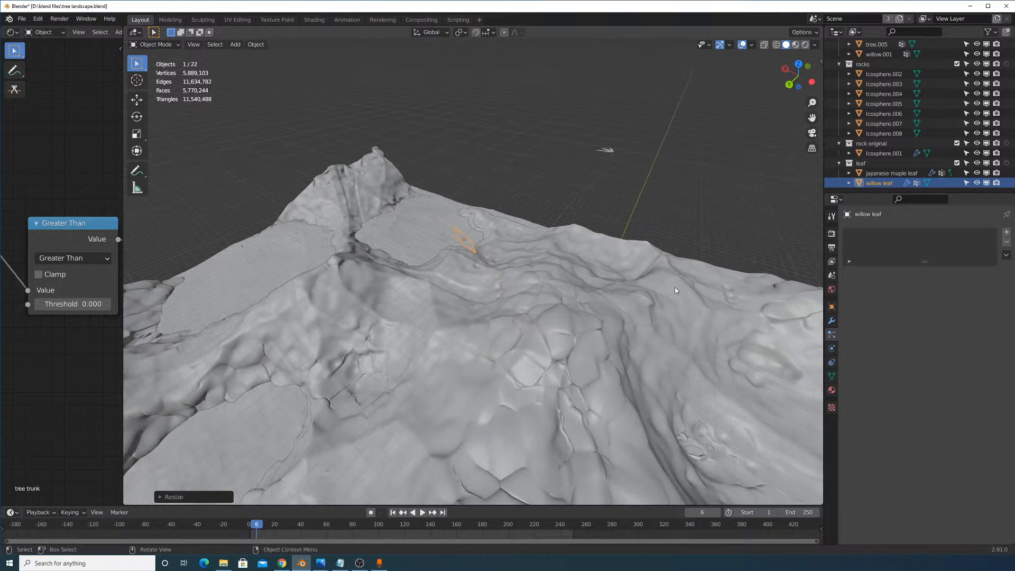
Remove the Subdivision modifier from the willow leaf.
click(831, 321)
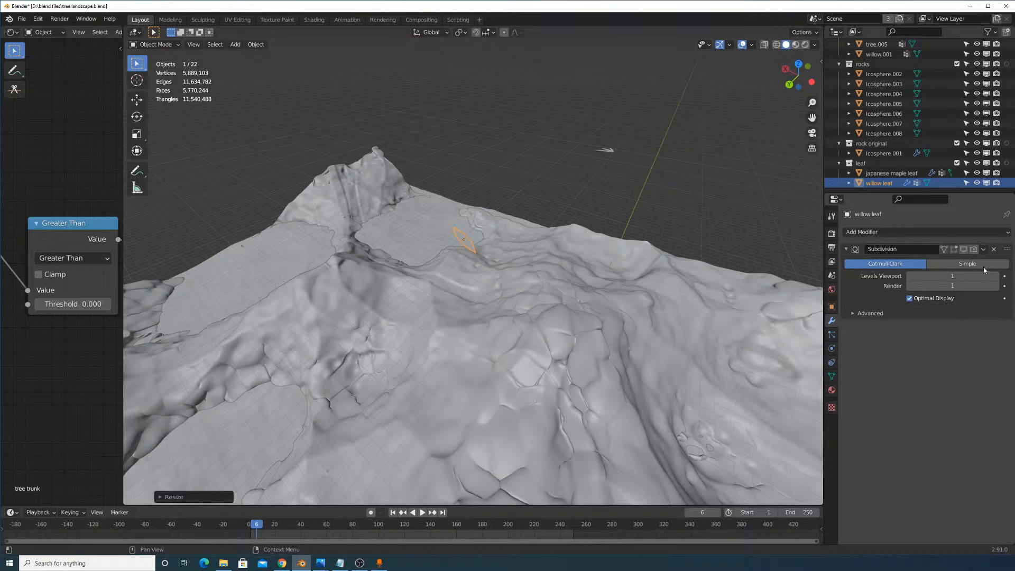
click(964, 249)
mouse_move(521, 221)
middle_down()
mouse_move(497, 239)
mouse_move(515, 240)
middle_up()
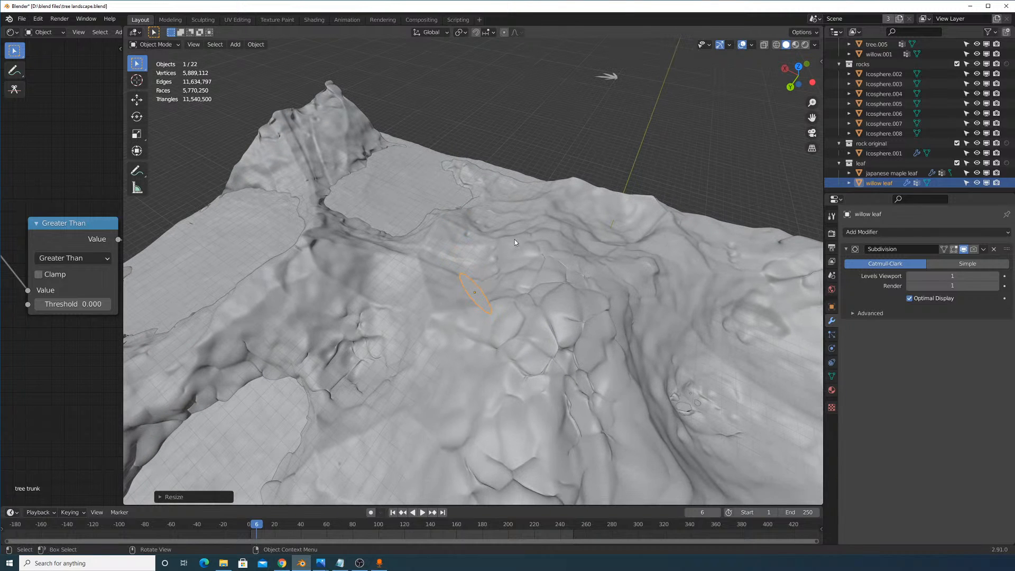
click(511, 210)
click(474, 293)
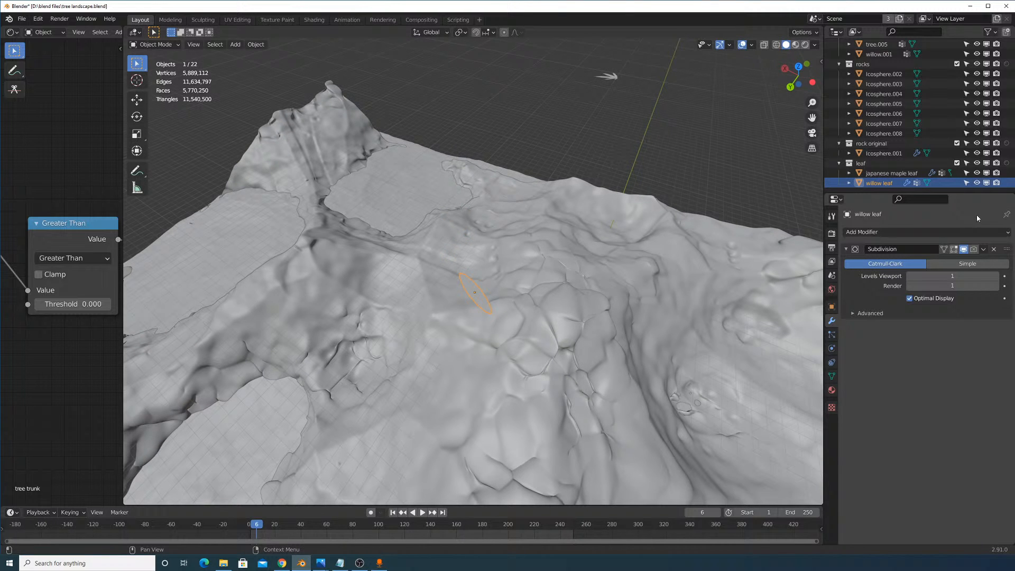
click(993, 250)
Move the willow leaf off the terrain along the global axes to the open area near the maple leaf.
key(g)
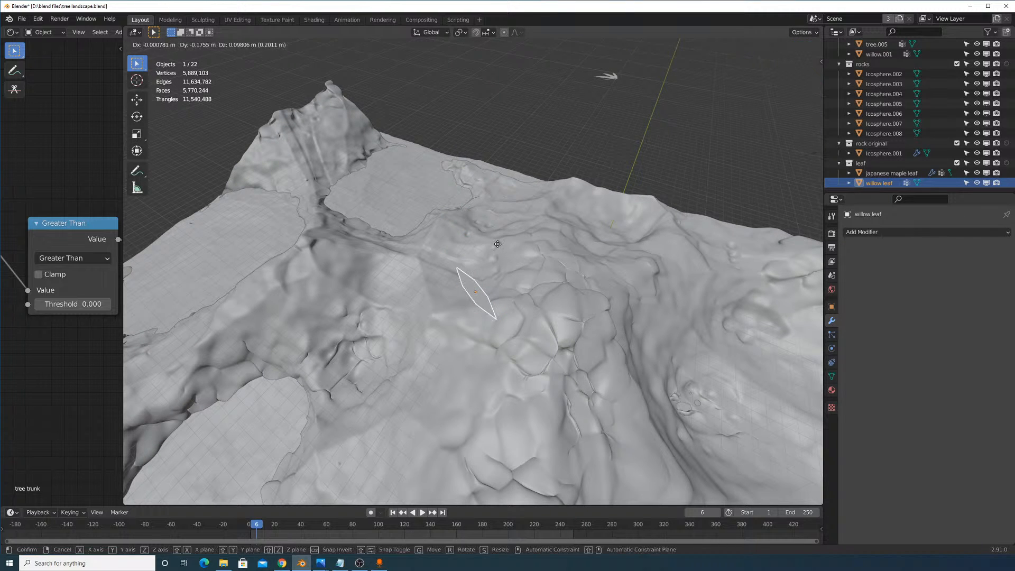
click(628, 40)
middle_drag(627, 40, 607, 282)
key(g)
key(x)
click(480, 240)
key(g)
key(y)
click(756, 288)
key(g)
key(y)
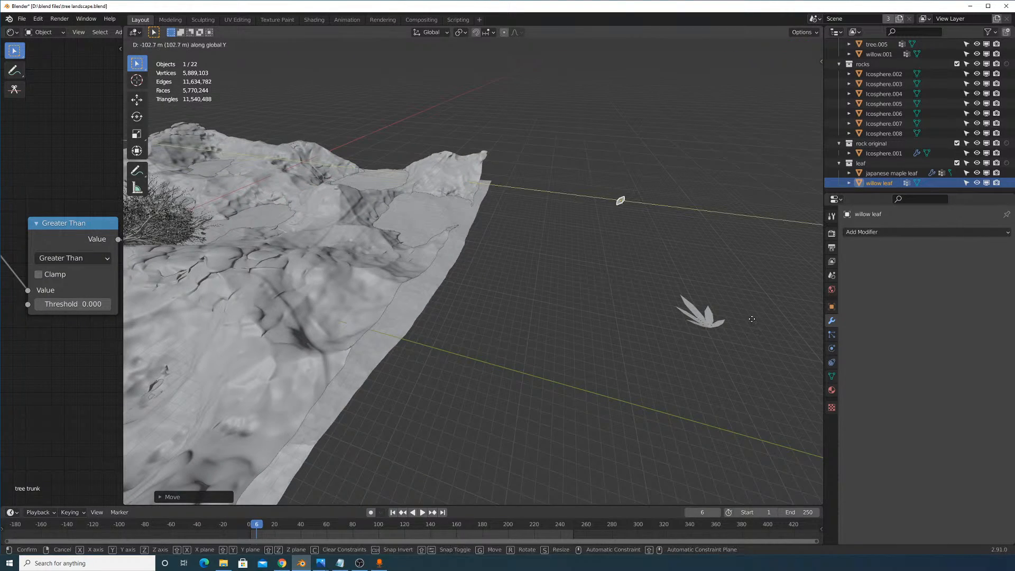
click(767, 198)
Lower the willow leaf along the global Z axis to roughly the maple leaf's level.
key(g)
key(z)
click(721, 299)
key(g)
key(x)
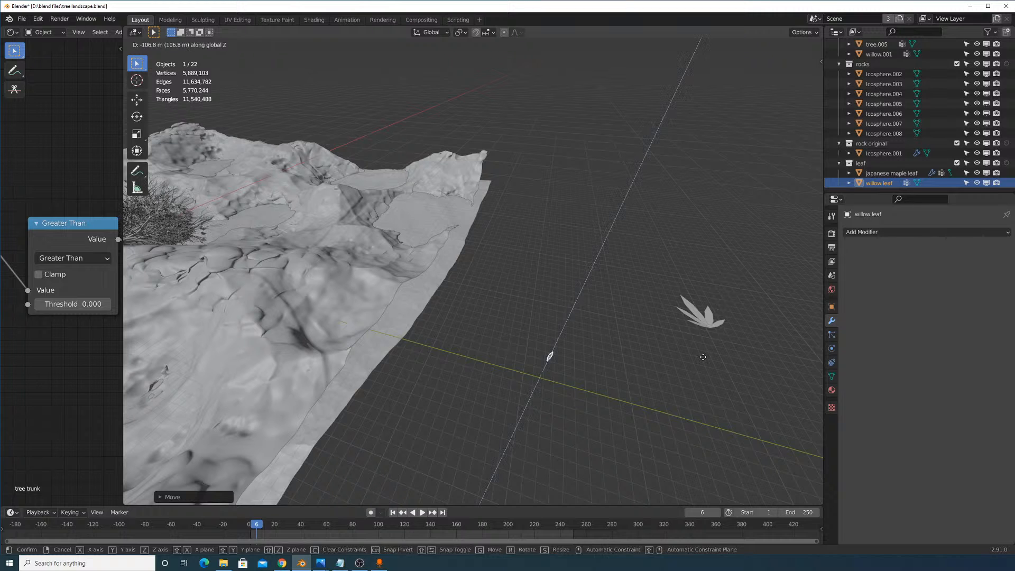
click(704, 355)
middle_drag(704, 356, 699, 312)
key(g)
key(z)
click(709, 268)
Shift the willow leaf closer to the maple leaf and enlarge it to a comparable size.
middle_drag(709, 268, 675, 310)
key(g)
key(y)
click(671, 241)
key(s)
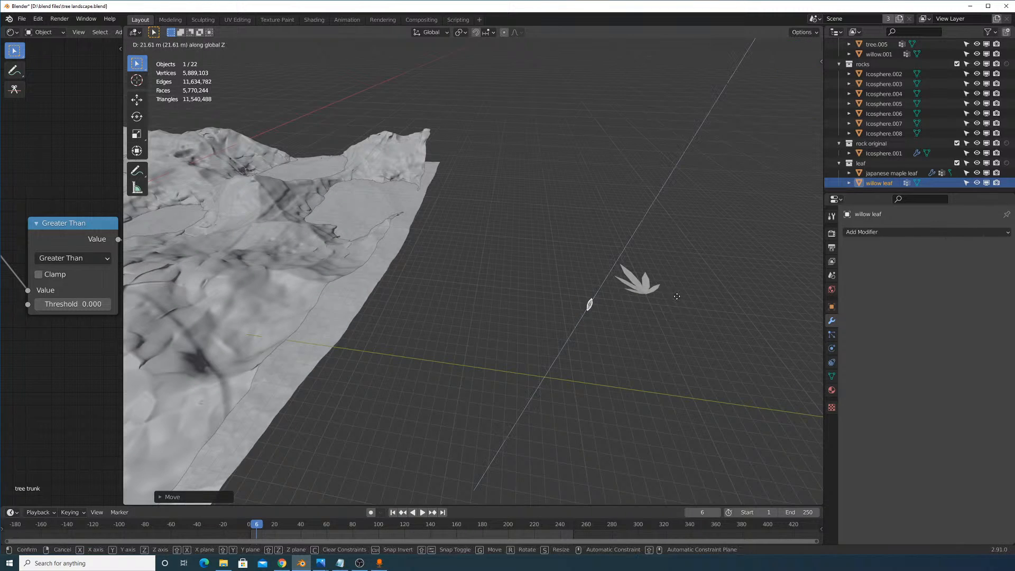
click(735, 347)
Refine the willow leaf's position so that it sits directly beside the maple leaf.
middle_drag(736, 347, 688, 379)
key(g)
key(x)
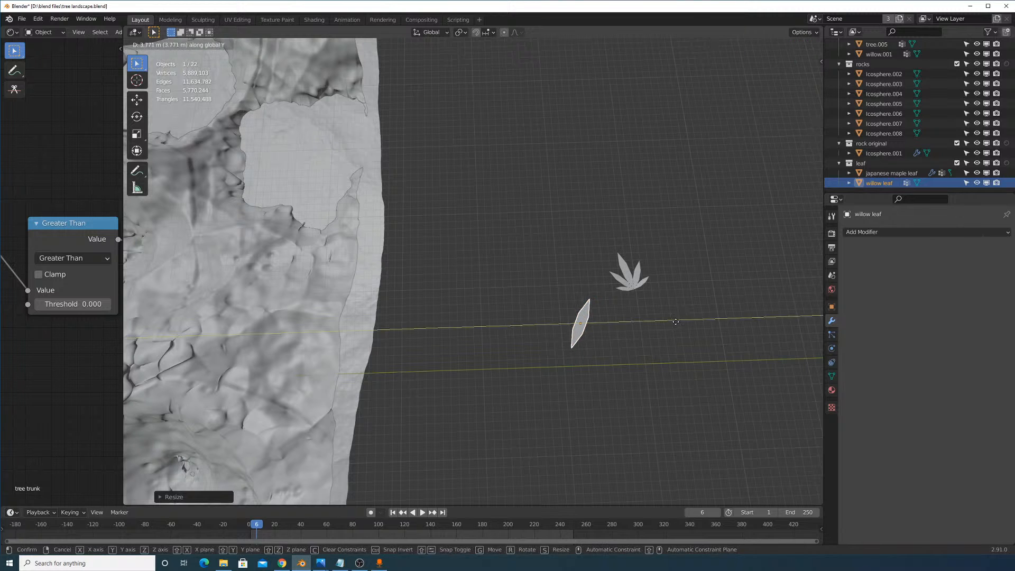
key(z)
click(687, 334)
Adjust the willow leaf's height along the global Z axis and apply its object transform.
middle_drag(688, 335, 639, 290)
key(g)
key(z)
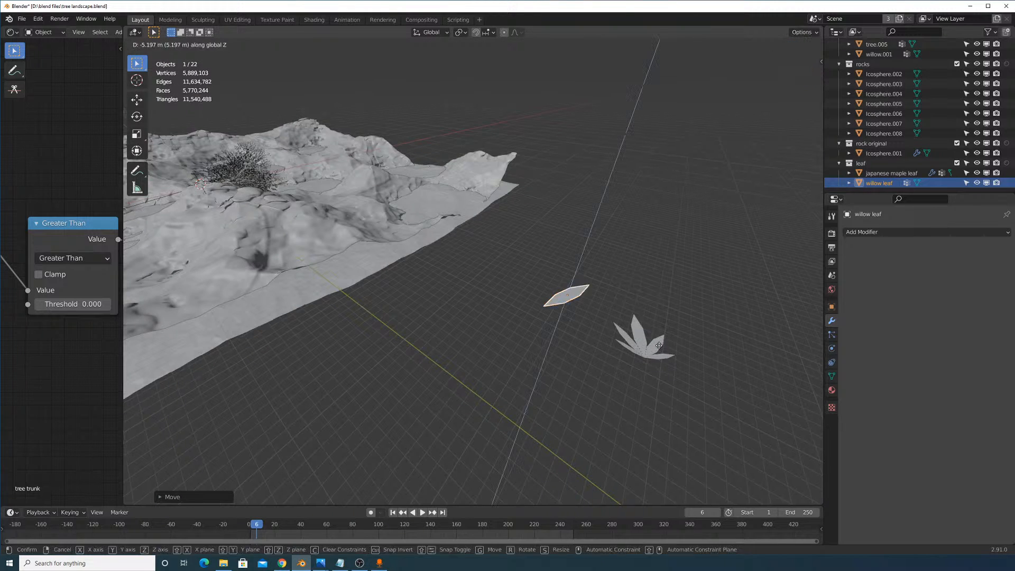
click(675, 369)
key(ctrl+a)
click(677, 373)
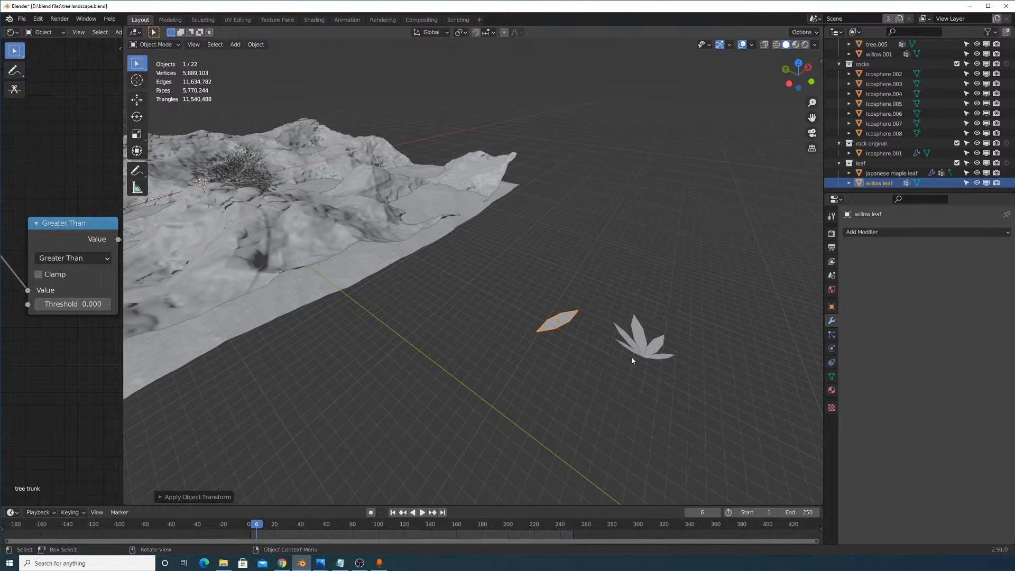
Select the maple leaf and adjust its height along the global Z axis to match the willow leaf.
click(629, 351)
middle_drag(628, 351, 558, 329)
key(g)
key(z)
click(633, 307)
Select both leaves with the maple leaf active and set their origins to geometry.
shift+click(558, 328)
middle_drag(617, 362, 657, 358)
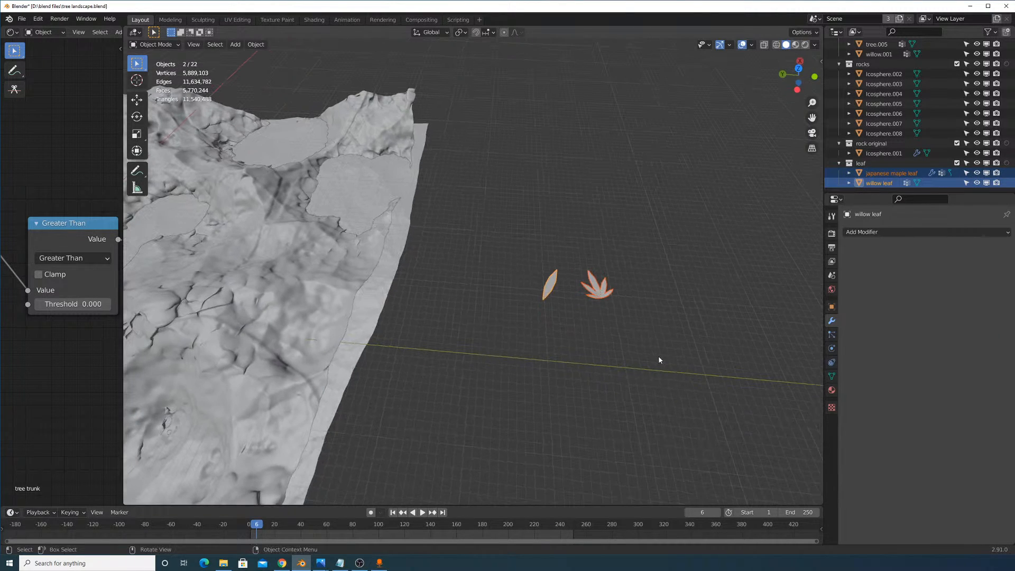
key(r)
click(492, 223)
shift+click(595, 287)
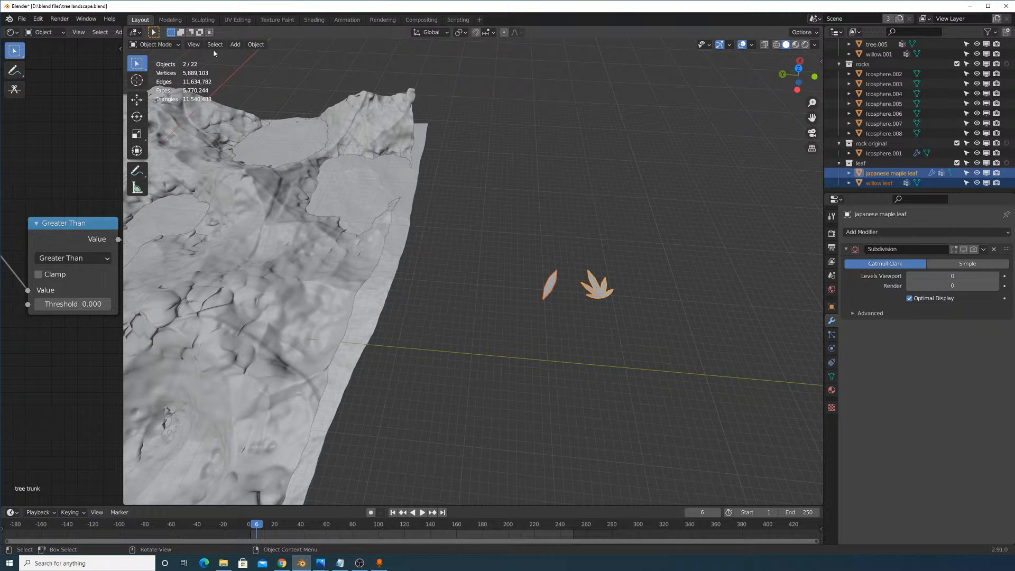
click(255, 44)
mouse_move(296, 64)
click(391, 75)
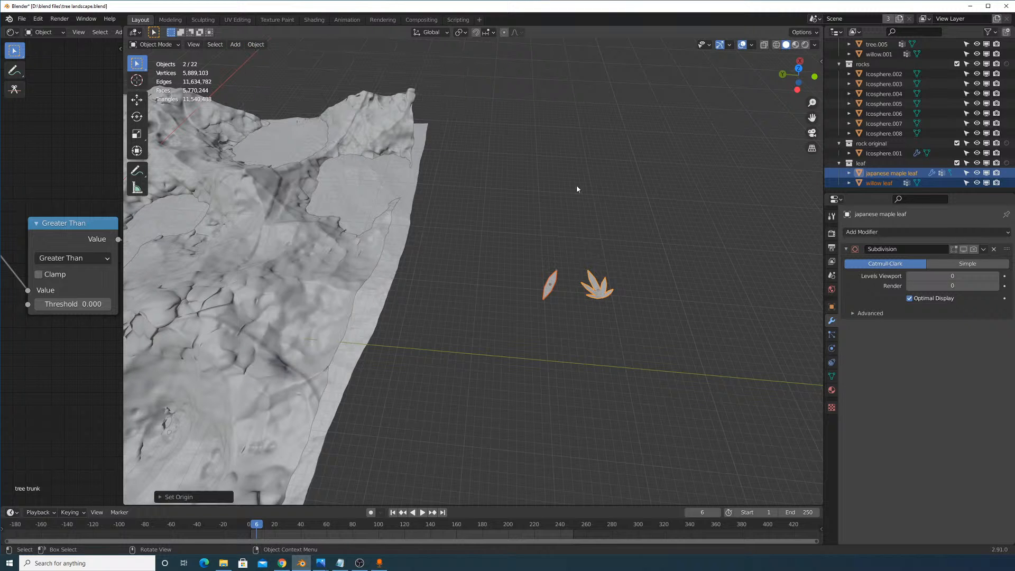
Move both leaves about 449 m along the global Y axis to a spot over the terrain beside the tree.
key(g)
right_click(508, 296)
middle_drag(507, 296, 637, 348)
key(g)
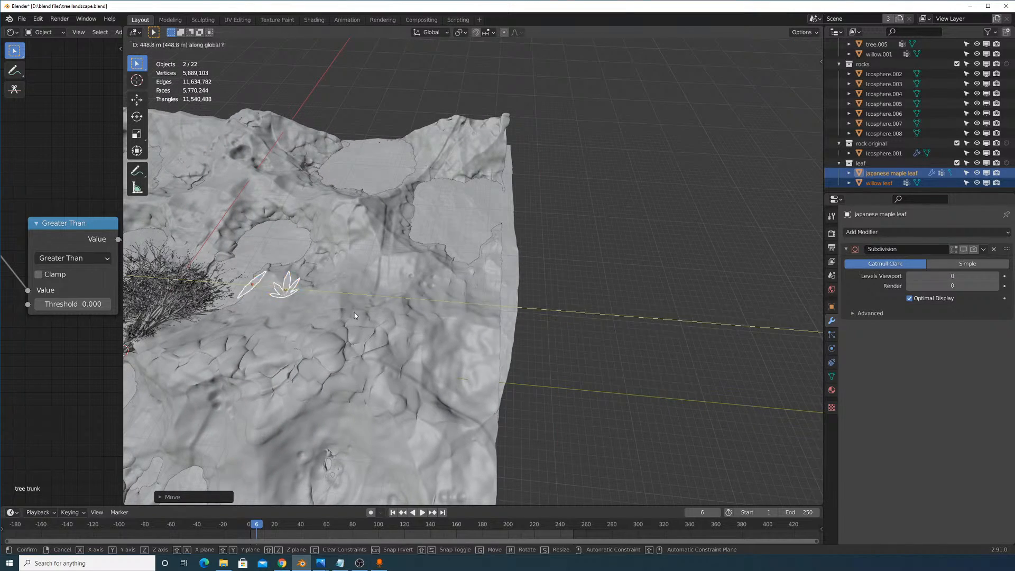
click(354, 313)
middle_drag(354, 312, 654, 254)
key(g)
key(y)
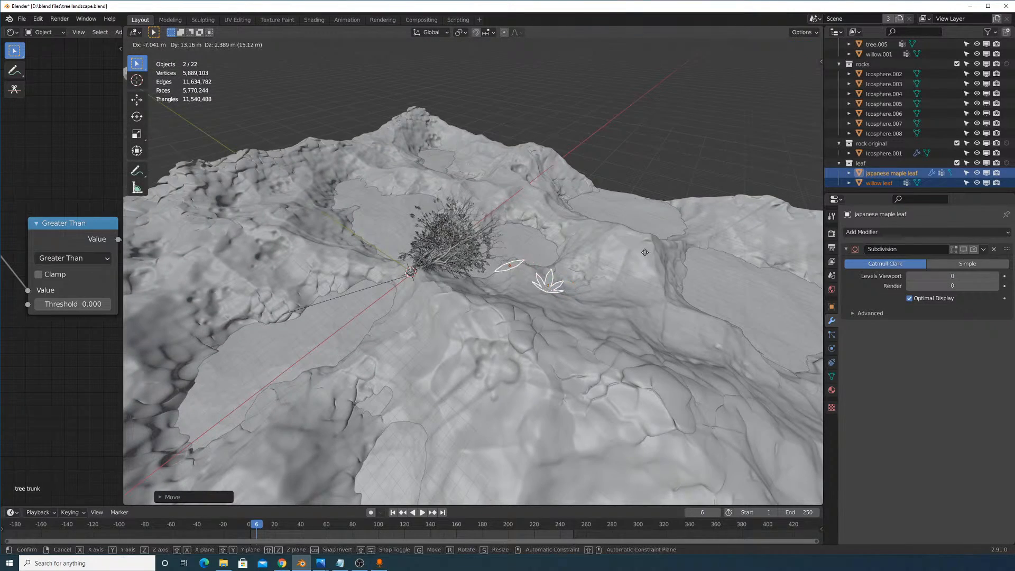
right_click(642, 250)
key(g)
key(y)
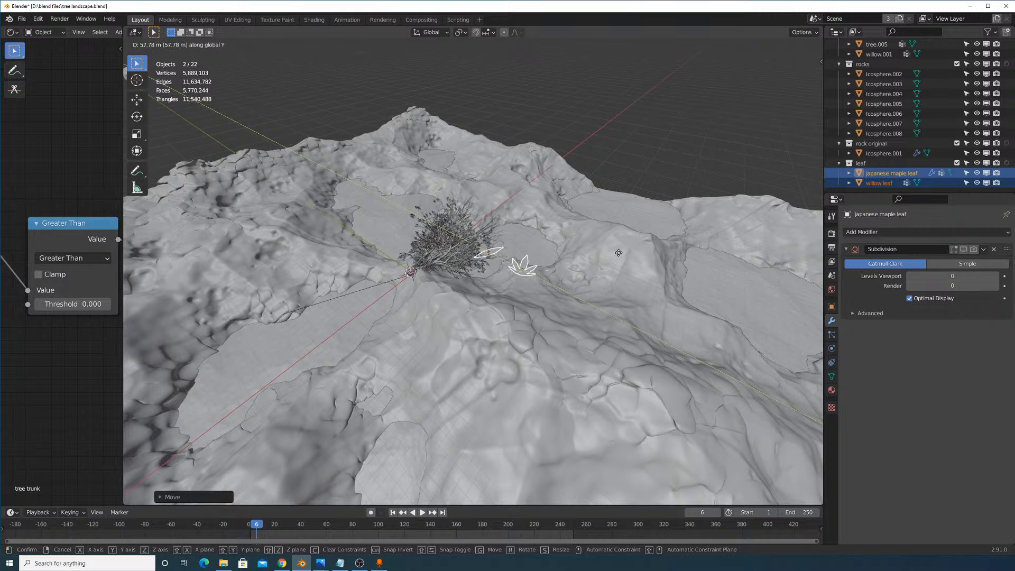
click(538, 266)
Snap the willow leaf and the maple leaf individually to the 3D cursor at the tree's base.
click(526, 266)
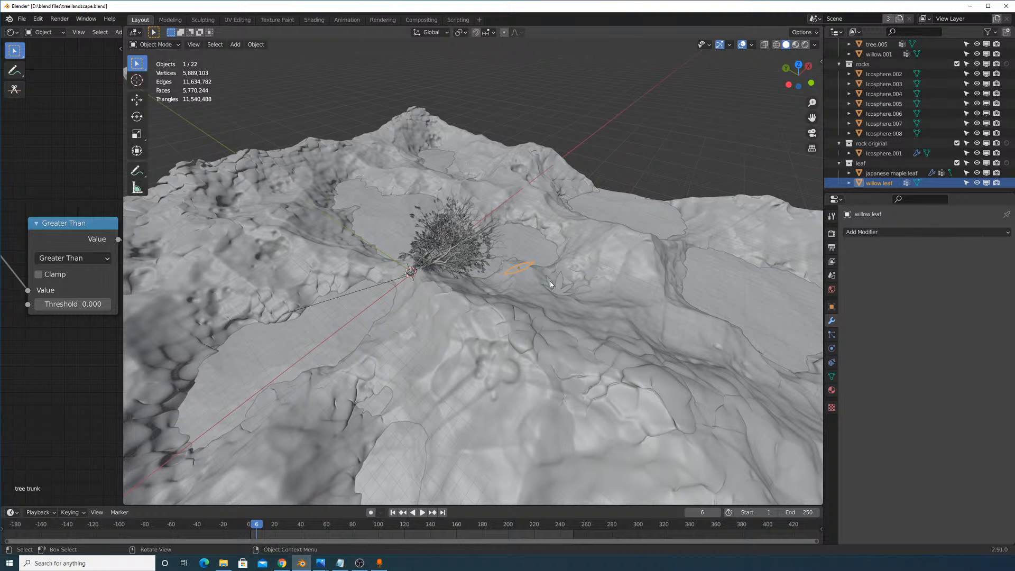
key(shift+g)
key(Escape)
key(shift+s)
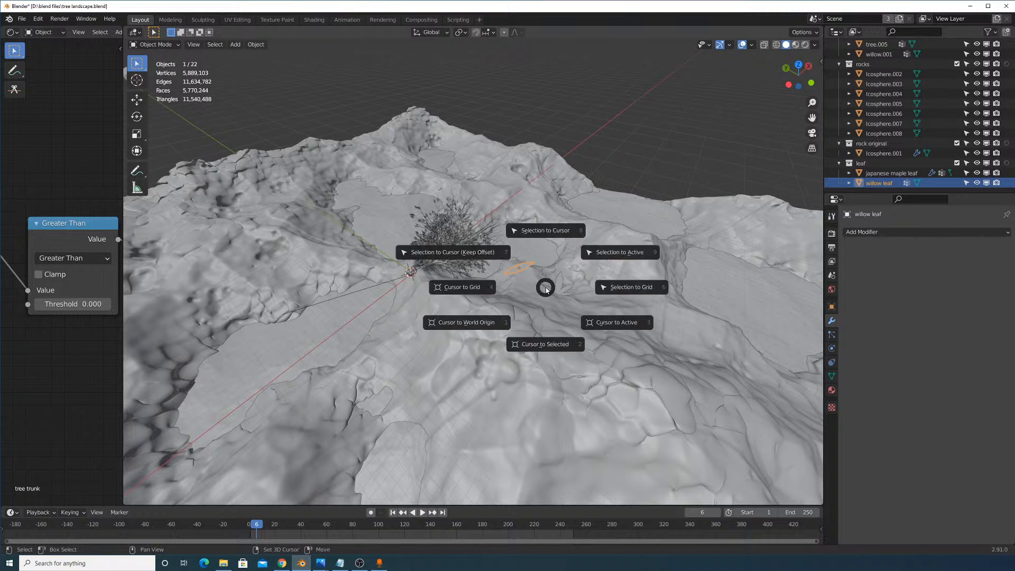
key(shift+s)
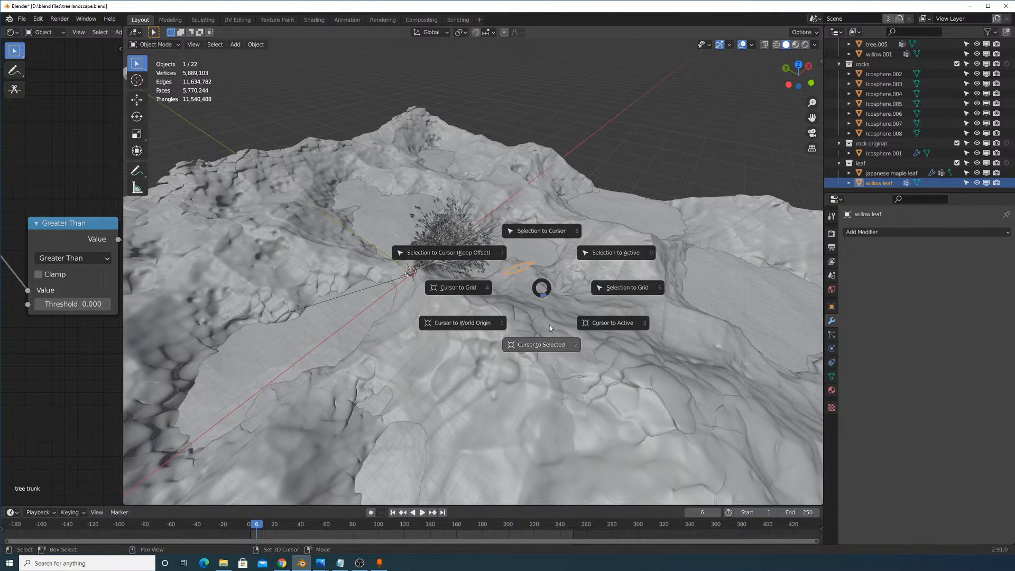
click(488, 262)
middle_drag(625, 301, 566, 292)
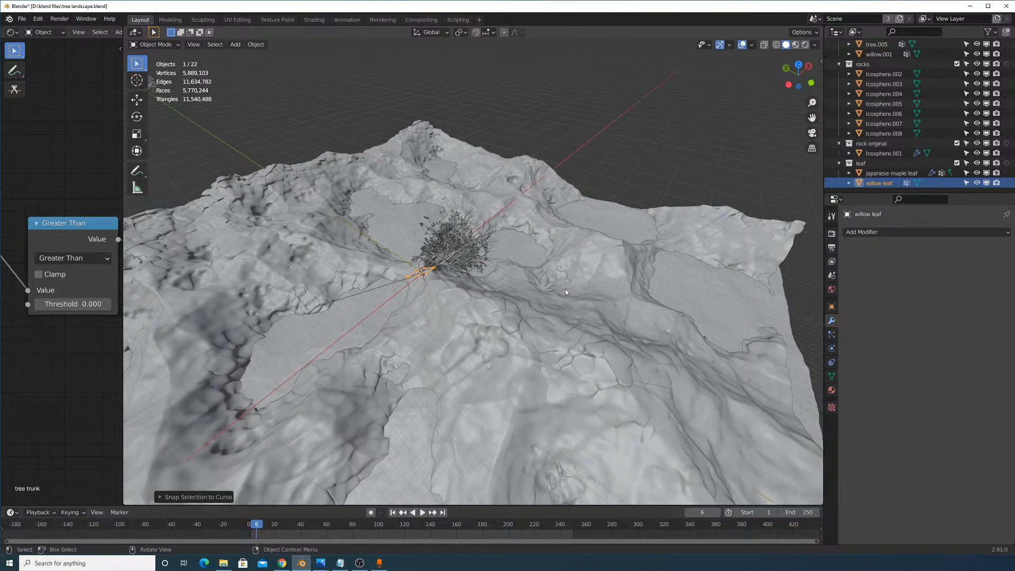
key(shift+s)
click(468, 245)
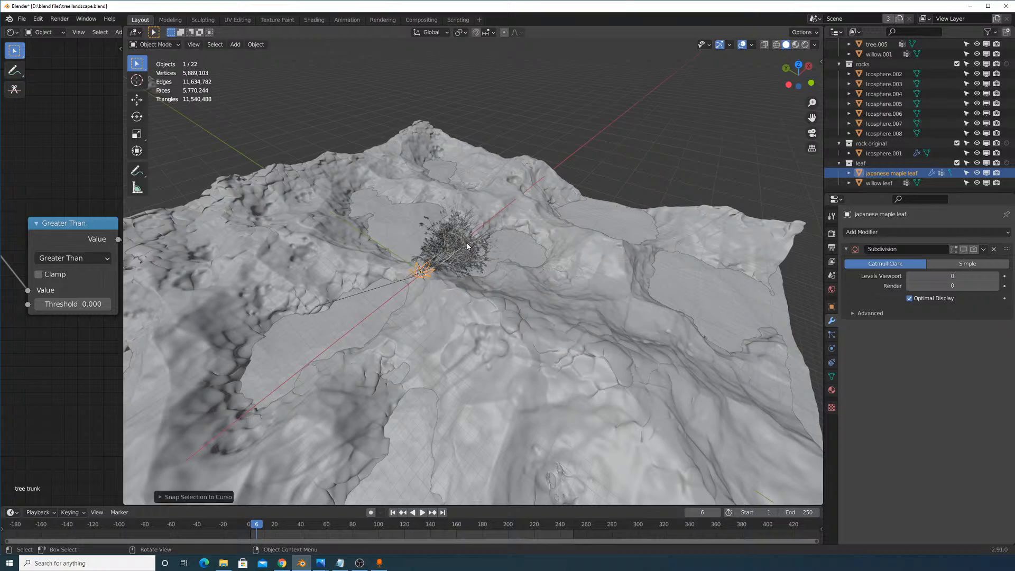
Select both the maple and willow leaves beside the tree trunk and scale them down together.
middle_drag(453, 247, 533, 247)
scroll(454, 337, up, 5)
middle_drag(455, 337, 462, 363)
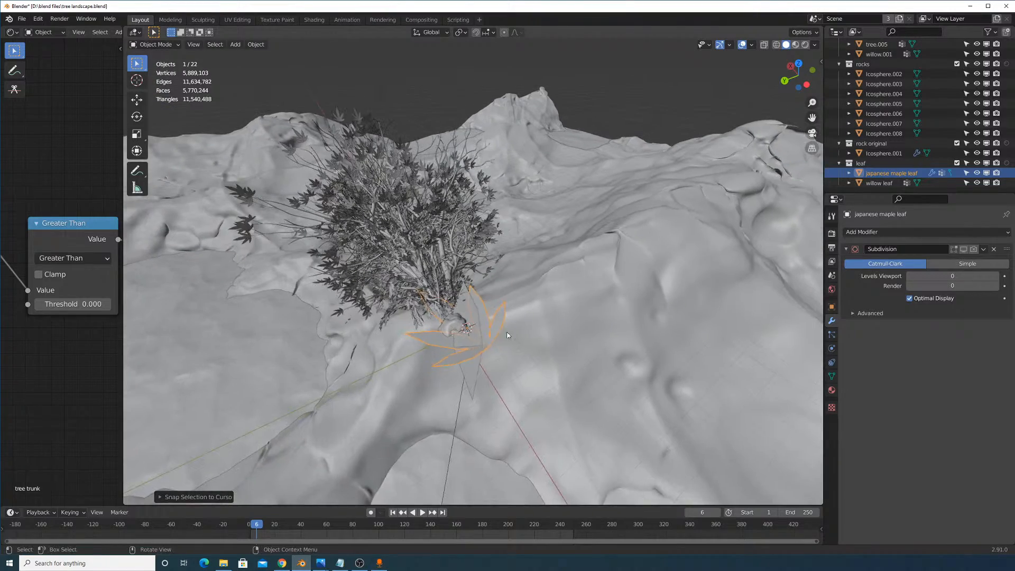
click(462, 363)
shift+click(483, 332)
key(s)
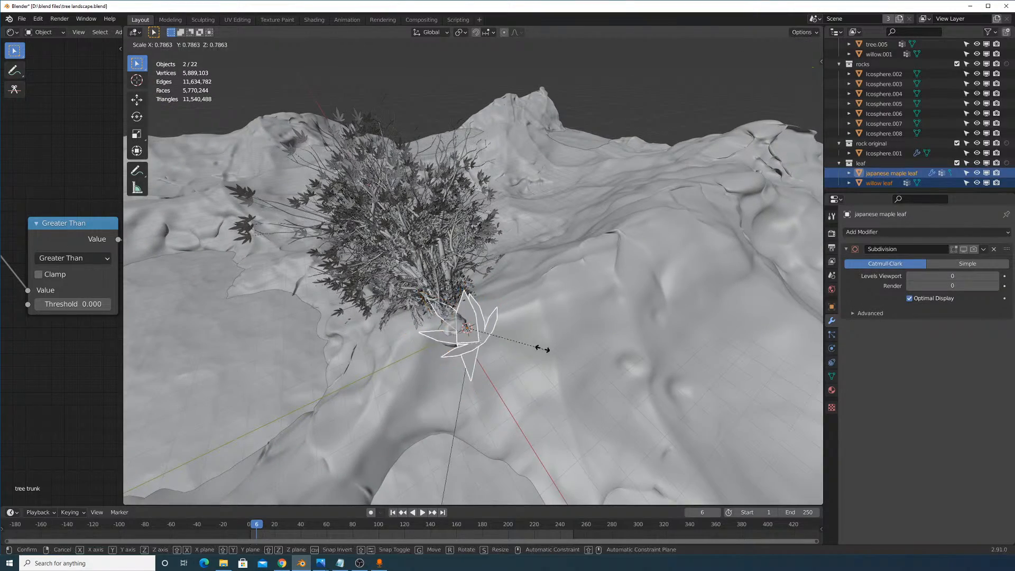
click(509, 343)
middle_drag(509, 342, 617, 286)
scroll(529, 296, up, 4)
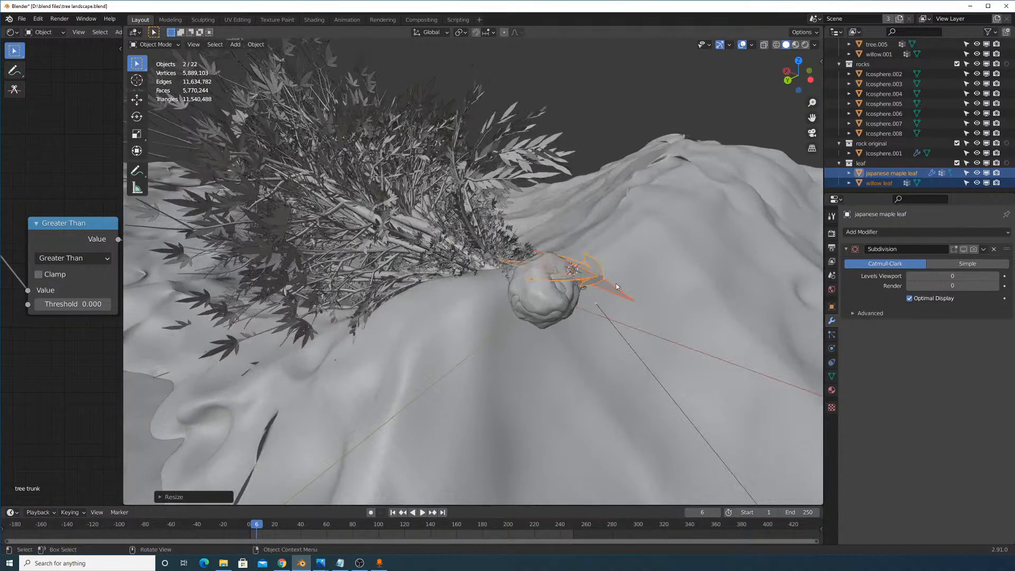
Reset the 3D cursor to the world origin and snap the willow leaf and maple leaf individually to it.
key(shift+s)
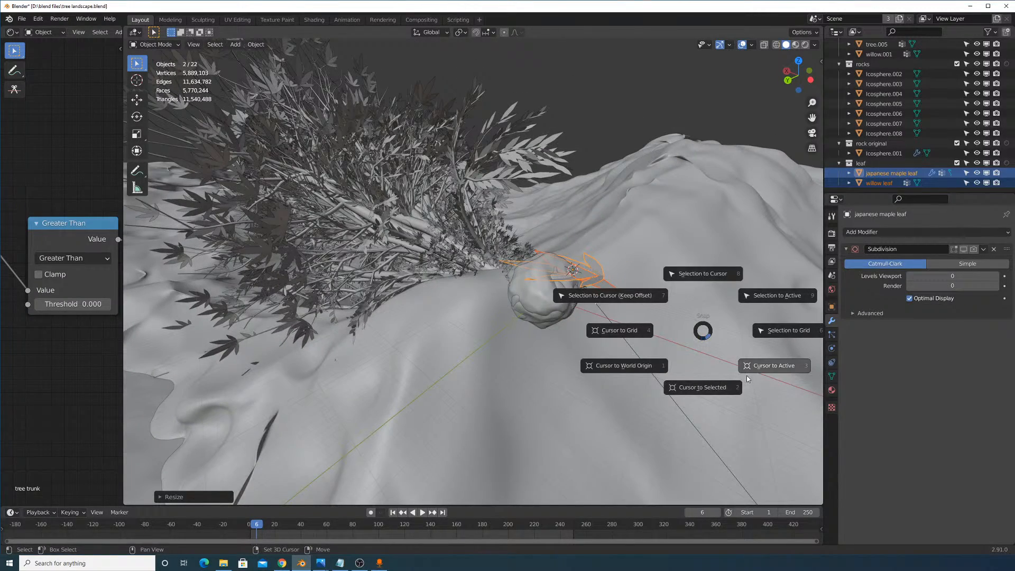
click(634, 366)
click(587, 276)
key(shift+s)
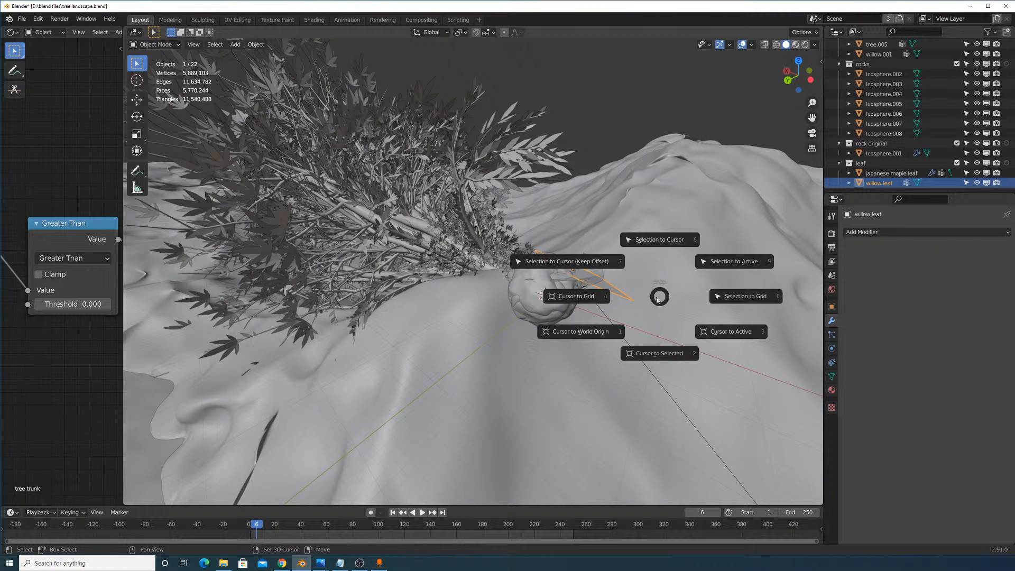
click(599, 270)
click(593, 272)
key(shift+s)
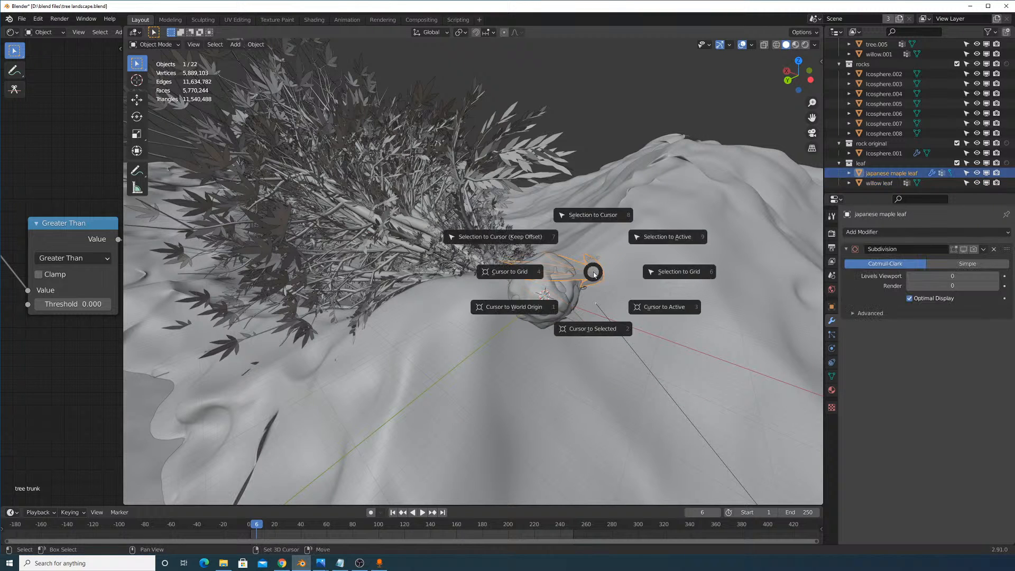
click(590, 268)
Hide the high poly plane in the viewport and select the particle plane.
scroll(581, 269, down, 10)
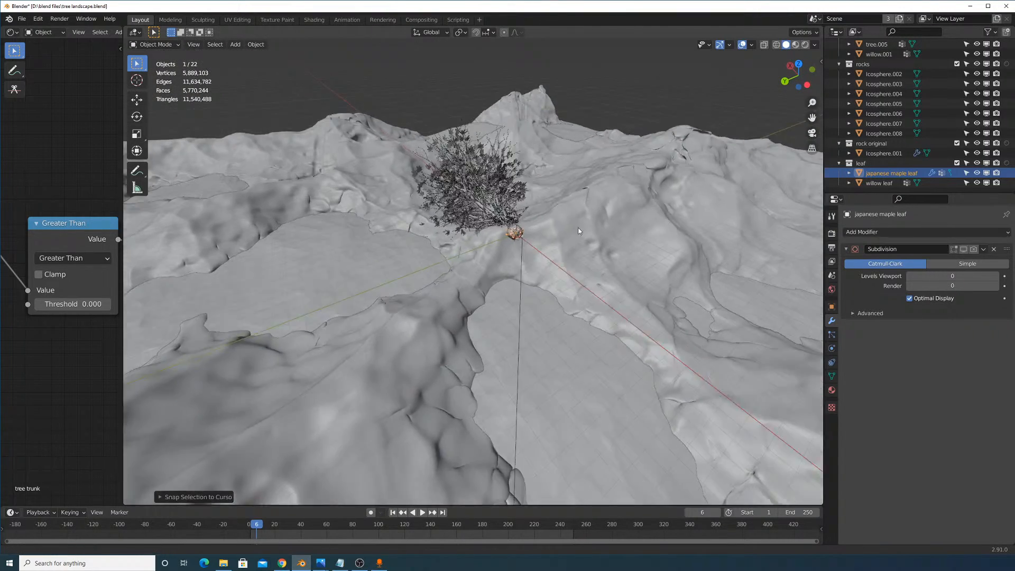
middle_drag(579, 231, 612, 203)
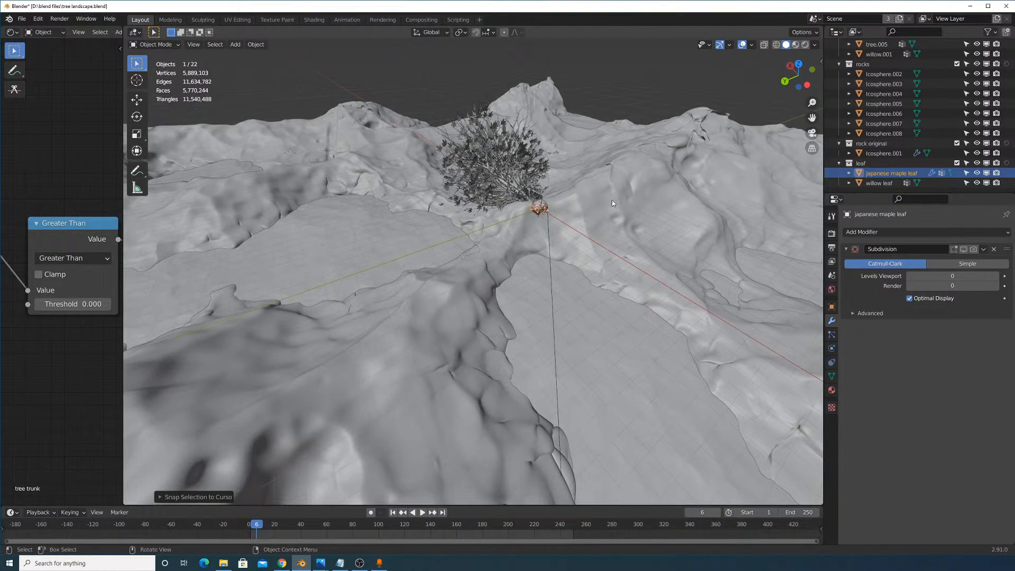
scroll(981, 76, up, 10)
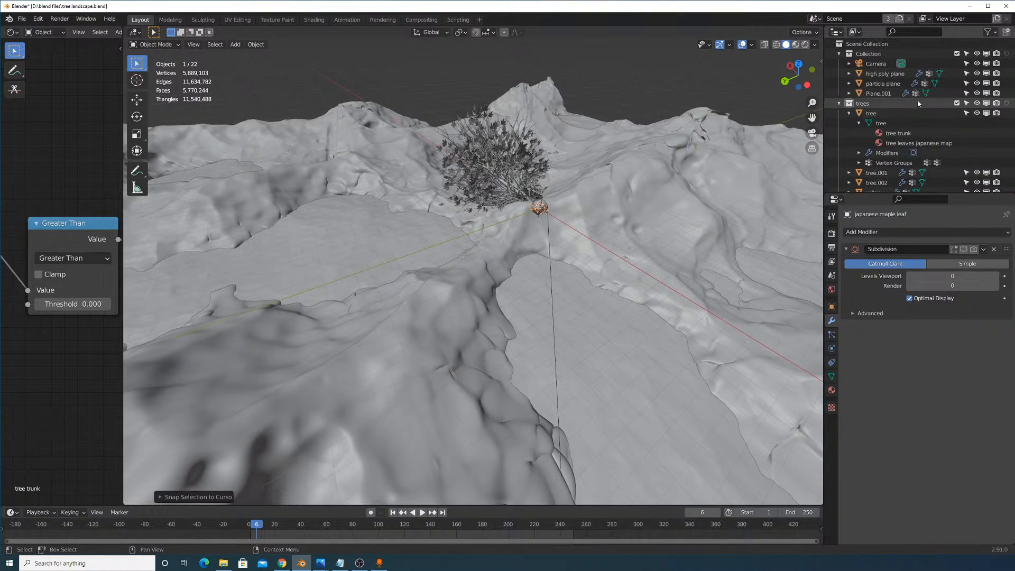
click(976, 73)
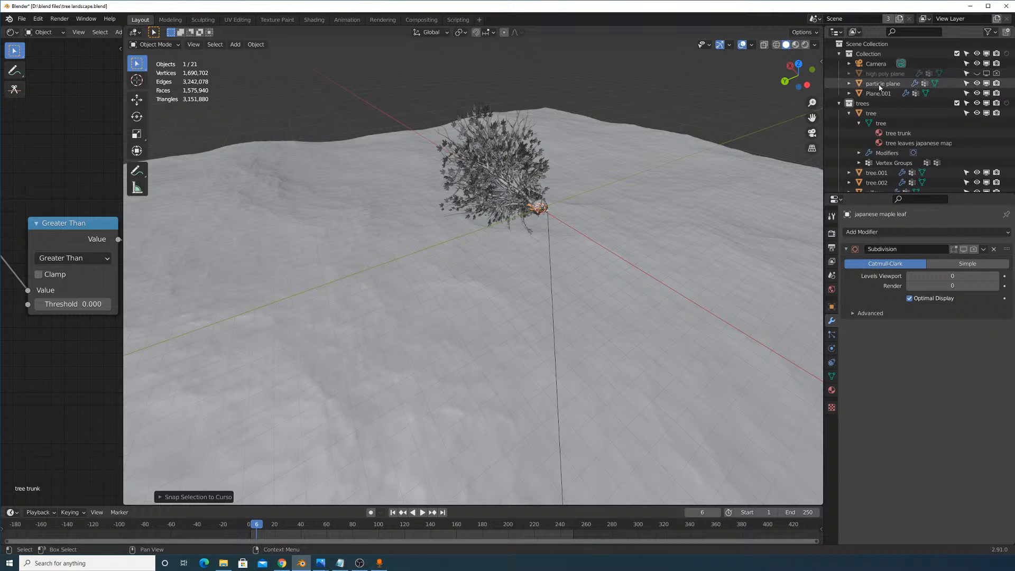
click(898, 83)
Review the particle plane's rocks particle system, including its emission, velocity, rotation, render, collection and vertex group settings.
click(831, 334)
scroll(898, 344, down, 15)
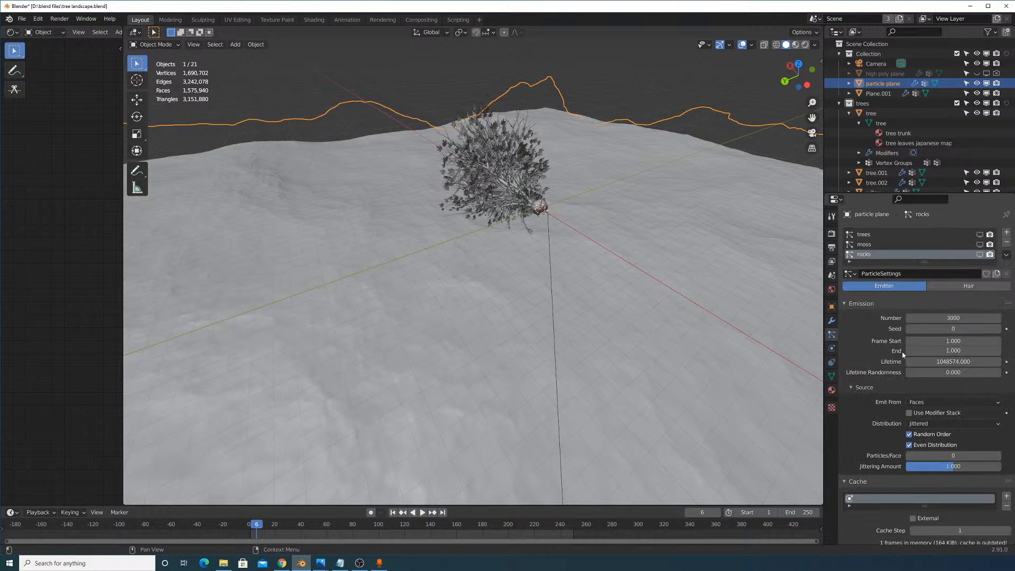
scroll(881, 334, down, 15)
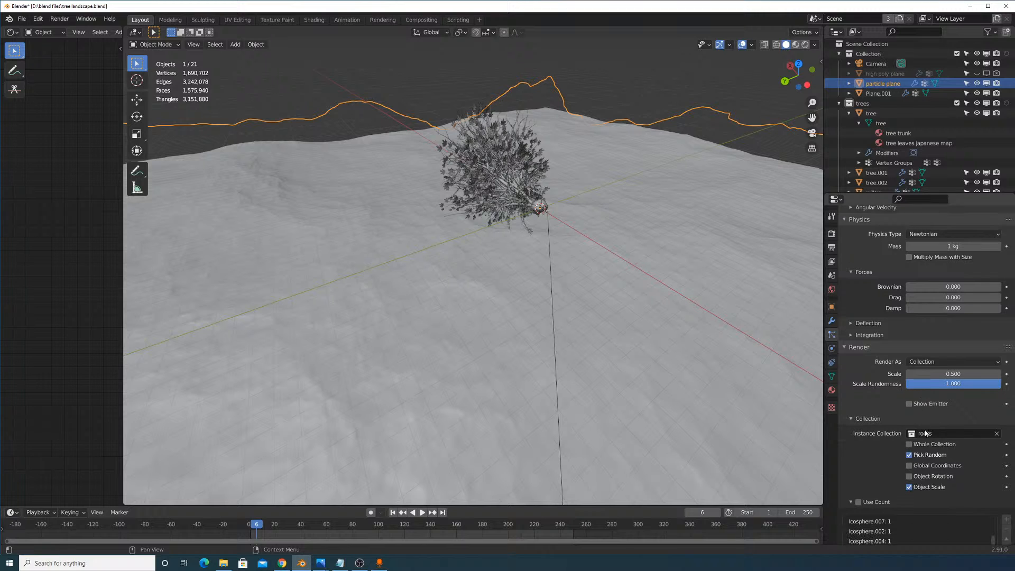
scroll(938, 379, up, 5)
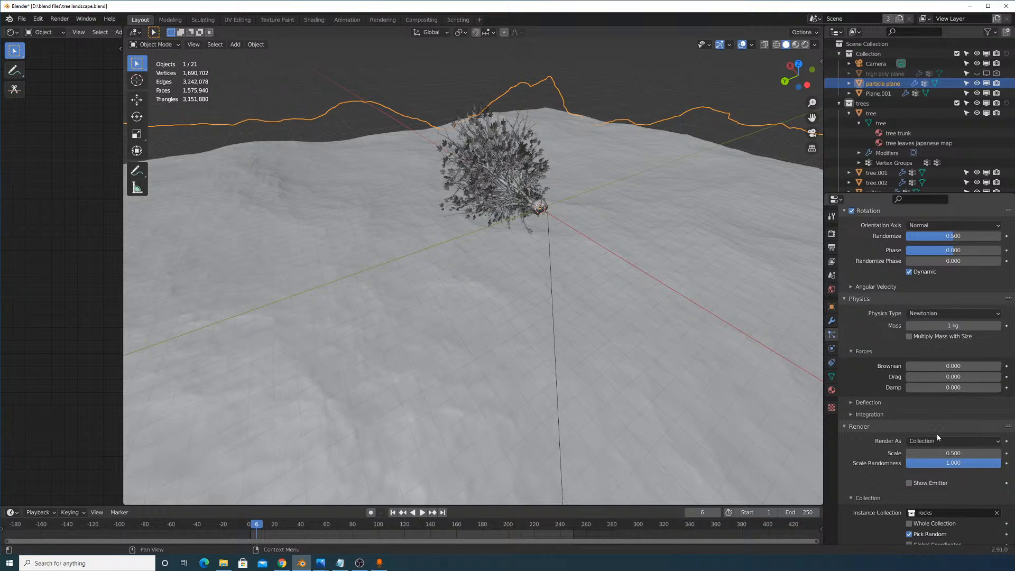
scroll(937, 436, up, 6)
scroll(931, 403, down, 7)
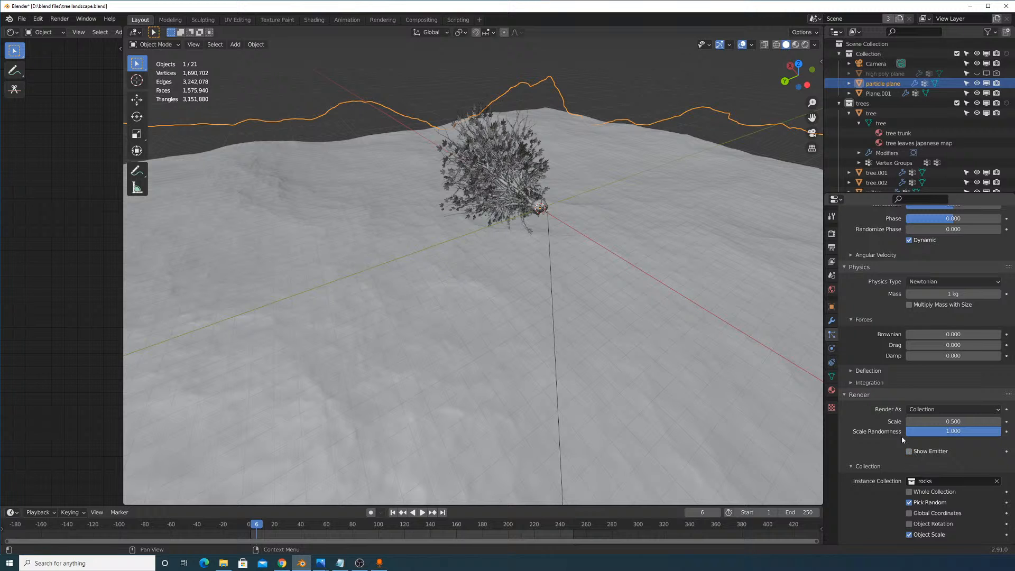
scroll(915, 441, down, 7)
scroll(925, 478, up, 18)
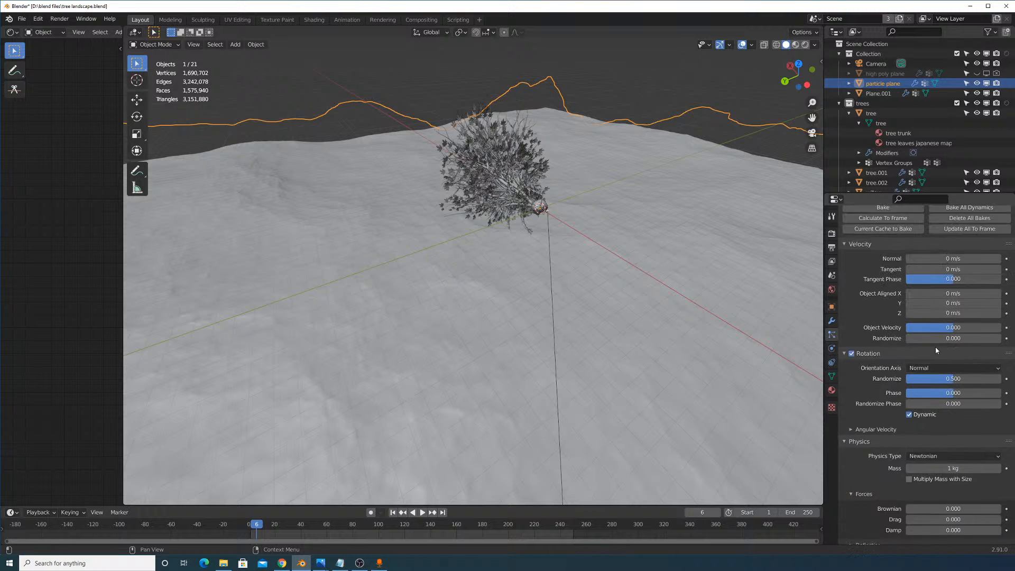
scroll(935, 333, down, 20)
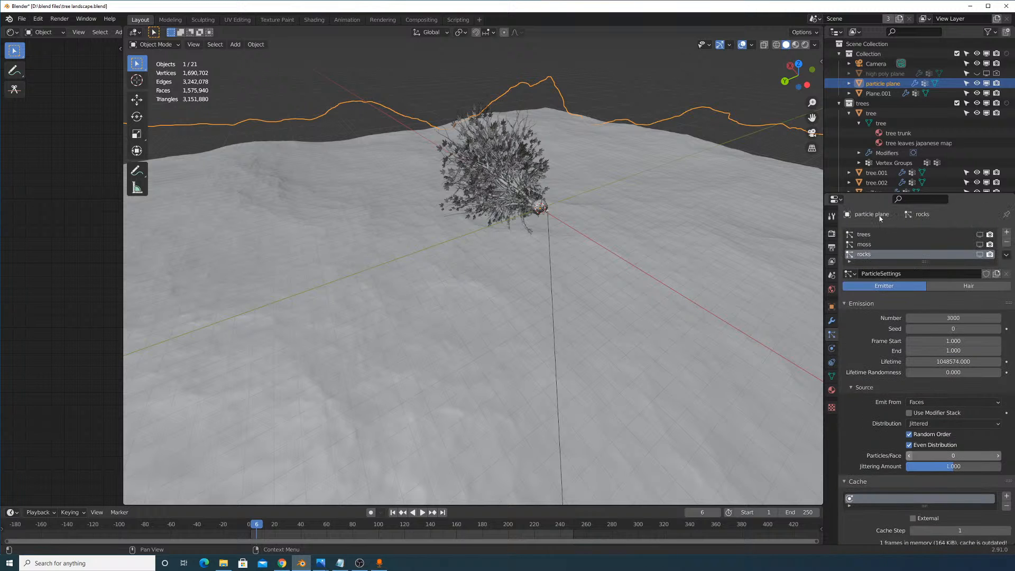
scroll(890, 520, up, 9)
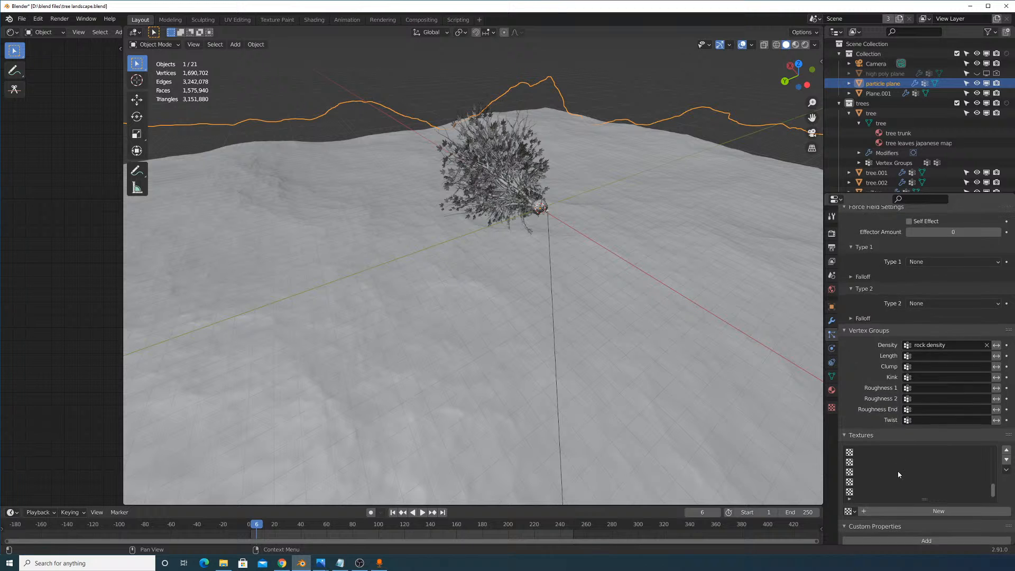
scroll(934, 276, up, 1)
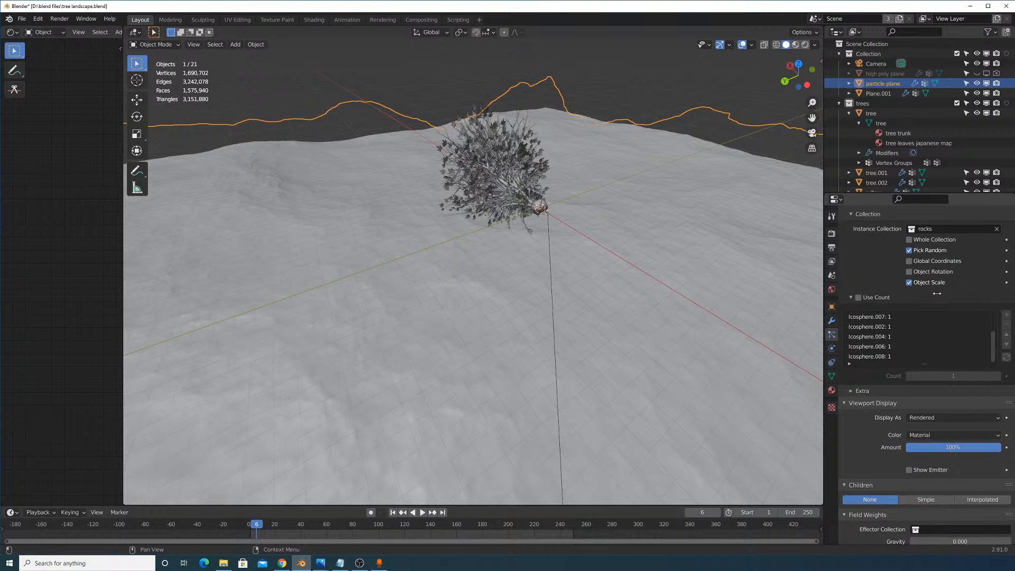
Show the emitter in the viewport for the rocks particle system and switch the particle plane to Weight Paint mode.
click(928, 471)
middle_drag(515, 232, 516, 311)
middle_drag(528, 321, 481, 362)
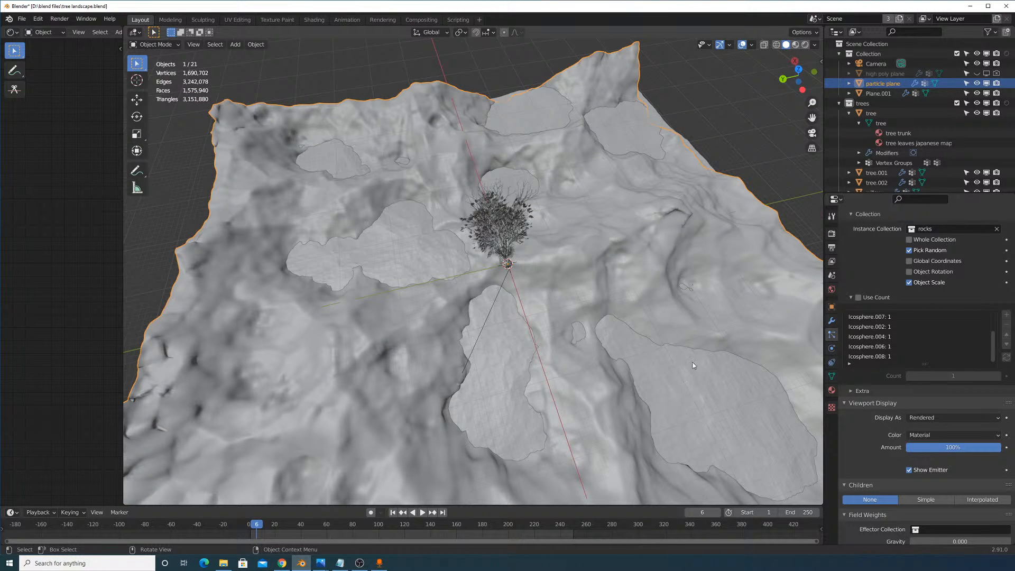
click(156, 44)
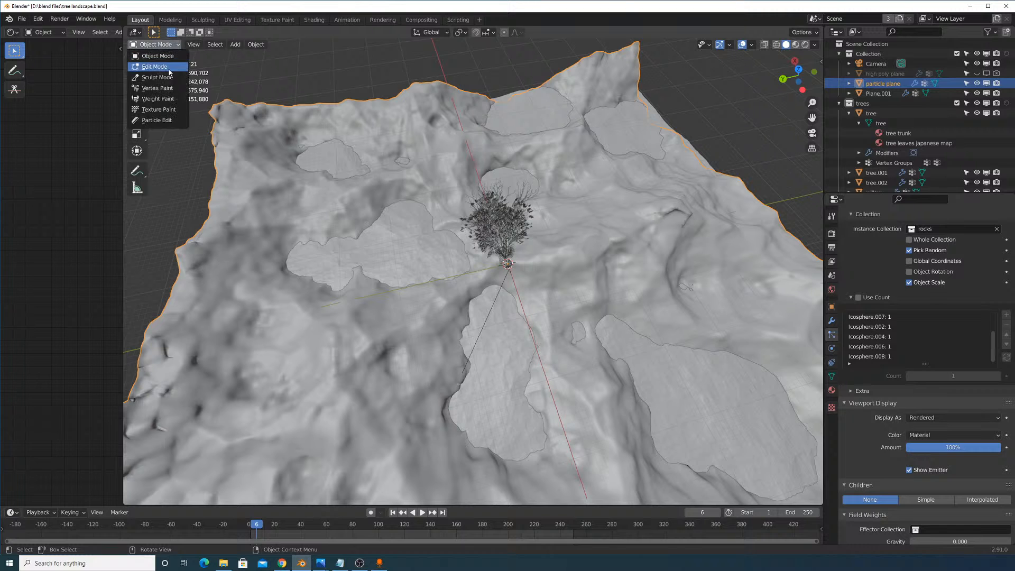
click(158, 99)
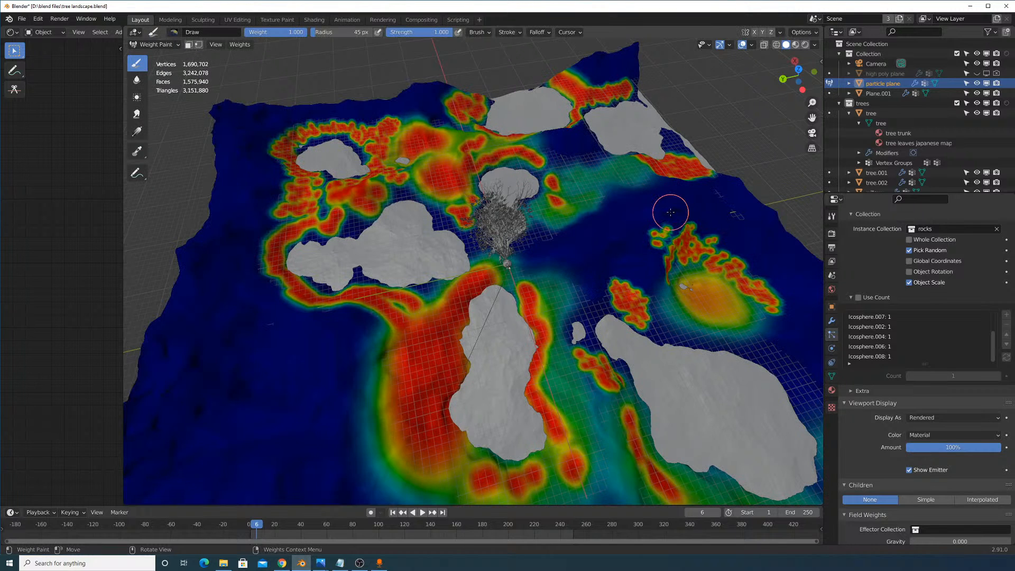
Add a vertex group named leaf density to the particle plane.
click(831, 247)
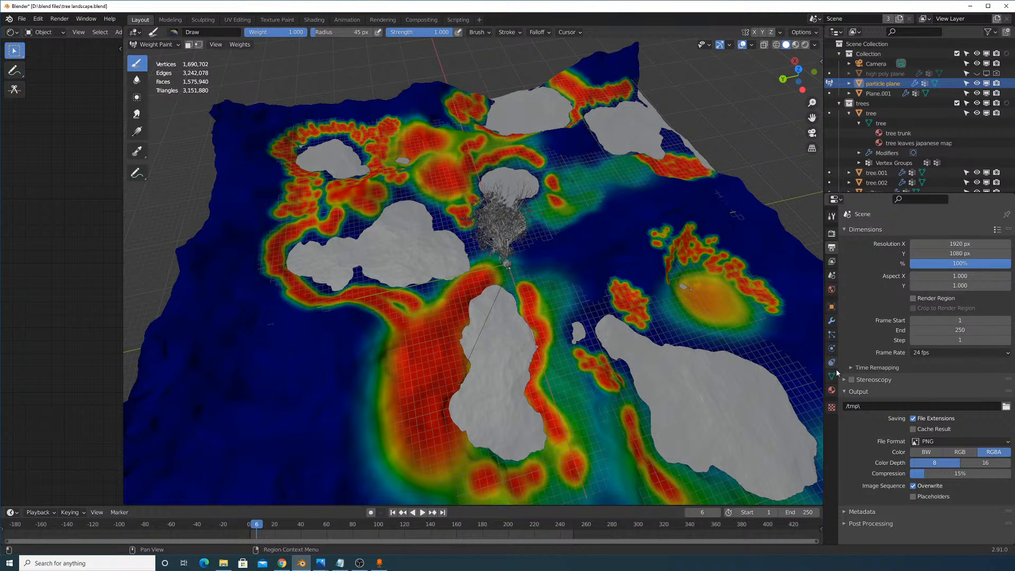
click(832, 376)
click(1006, 262)
double_click(918, 294)
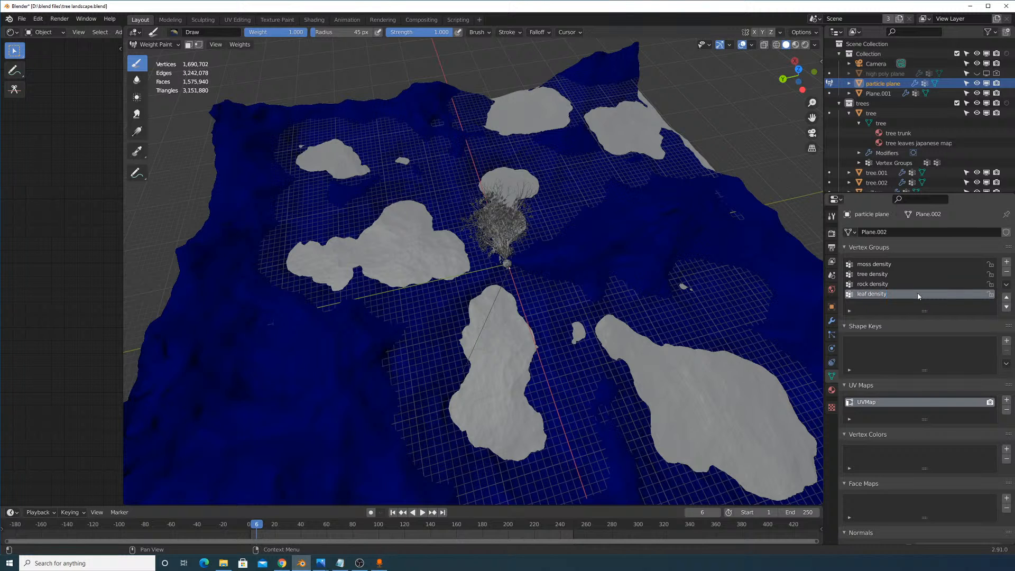
Paint a short full-weight test stroke from top view, undo it, and remove the leaf density vertex group.
key(KP_7)
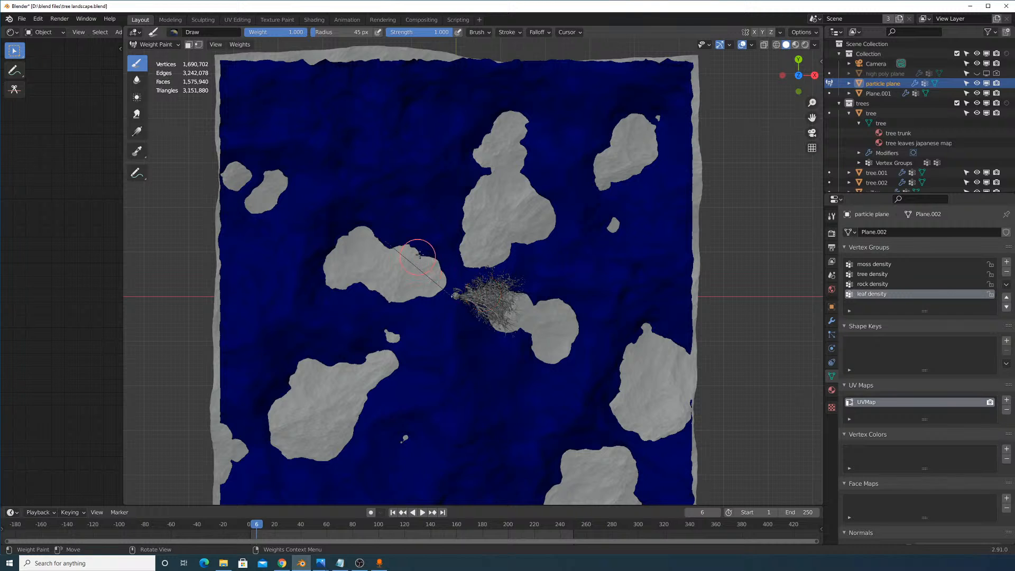
scroll(419, 254, up, 2)
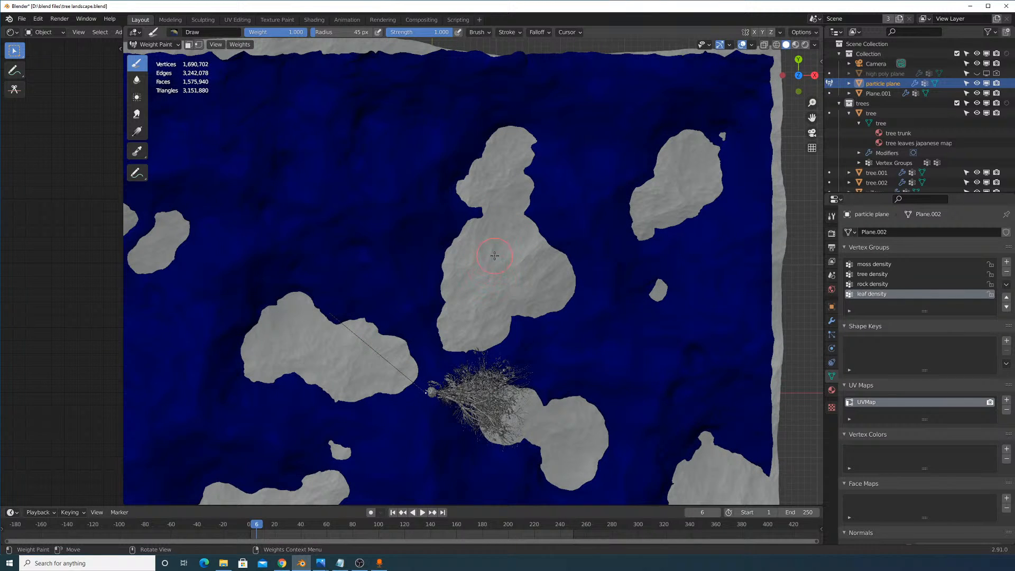
drag(391, 195, 406, 169)
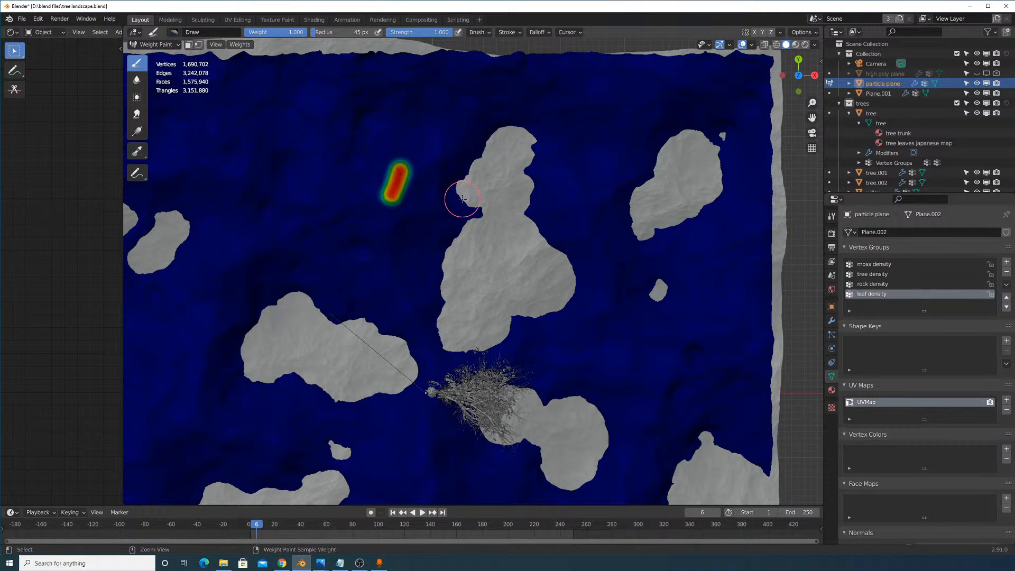
key(ctrl+z)
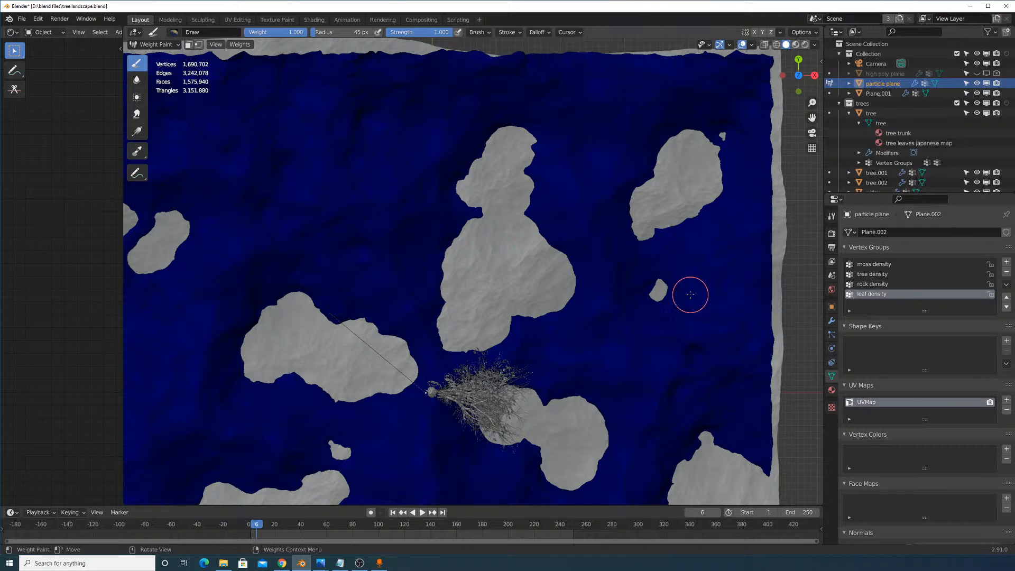
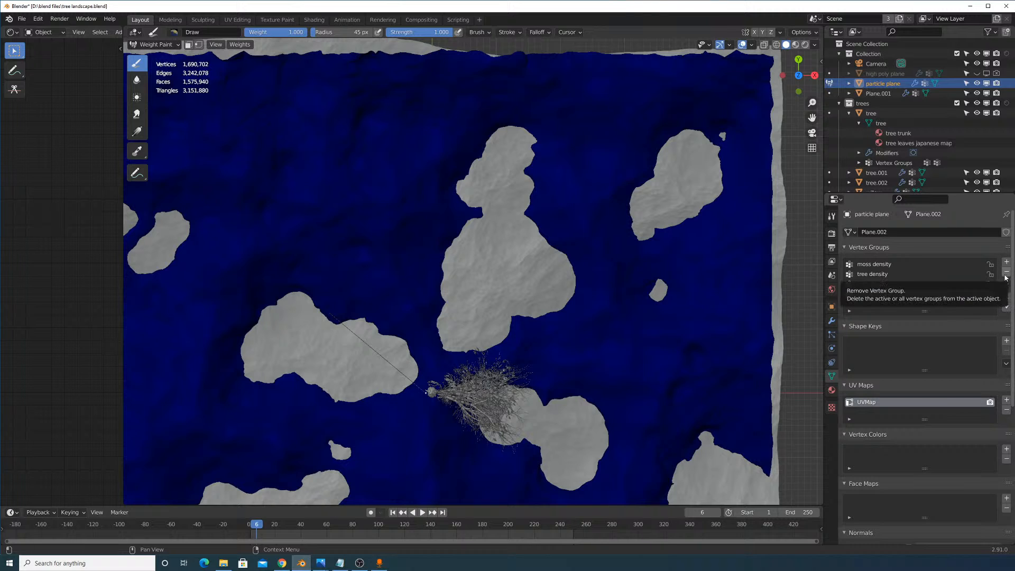
click(1008, 273)
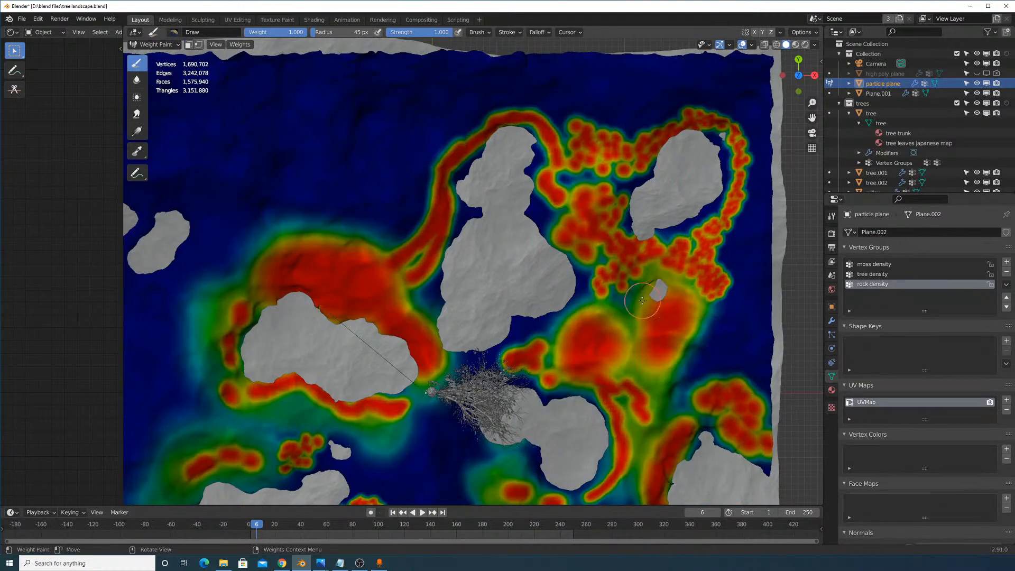
middle_drag(642, 301, 650, 250)
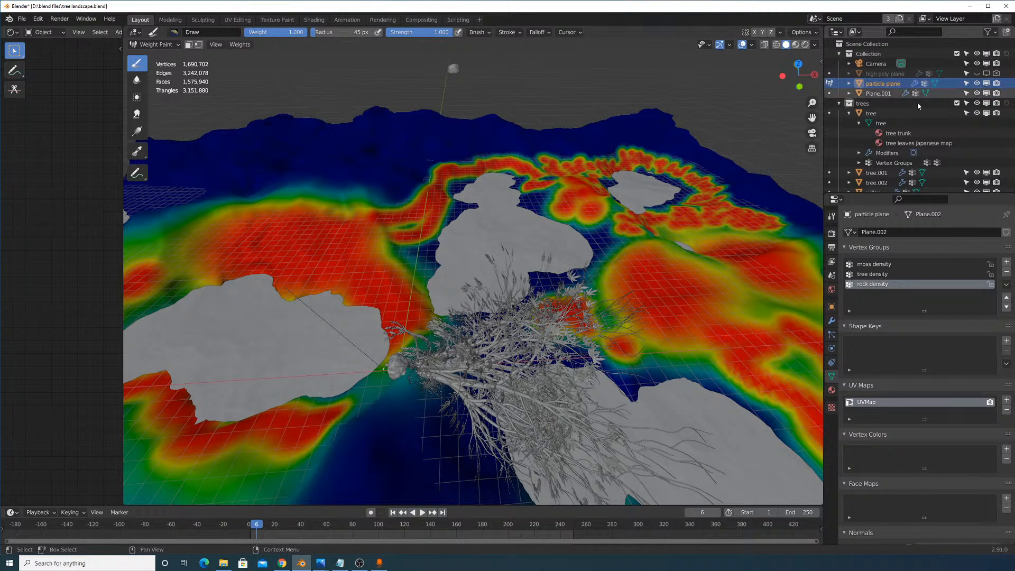
Return the particle plane to Object Mode and select the water plane.
middle_drag(640, 219, 487, 299)
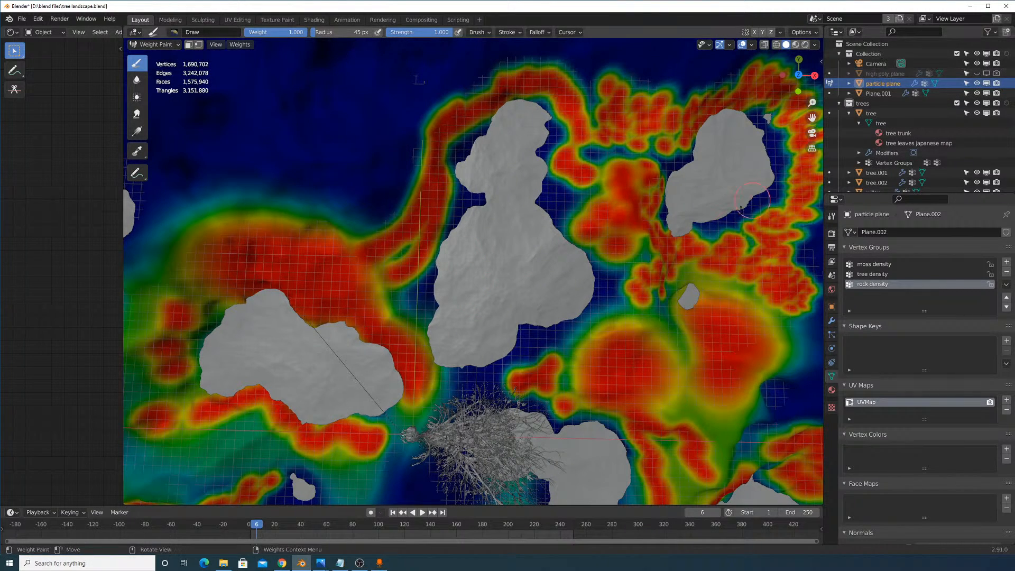
click(136, 46)
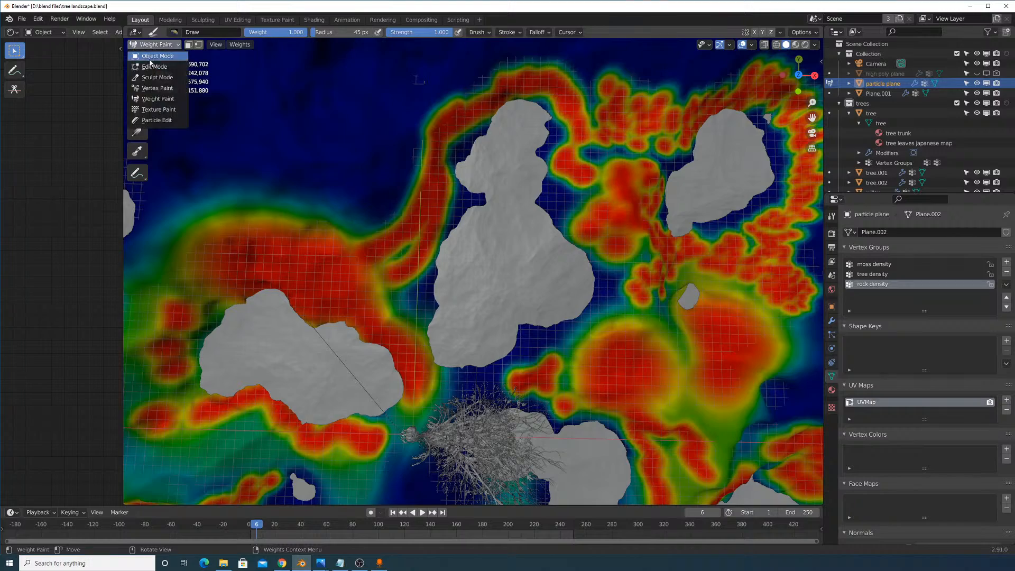
click(154, 58)
click(483, 239)
scroll(498, 242, down, 5)
middle_drag(498, 242, 681, 245)
scroll(528, 255, up, 3)
scroll(607, 284, up, 2)
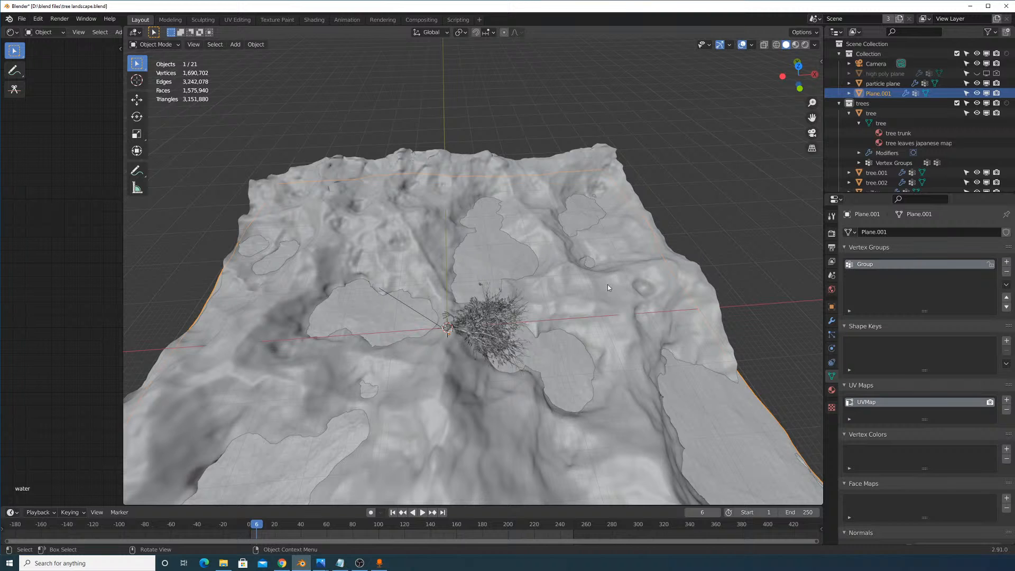
key(g)
click(675, 282)
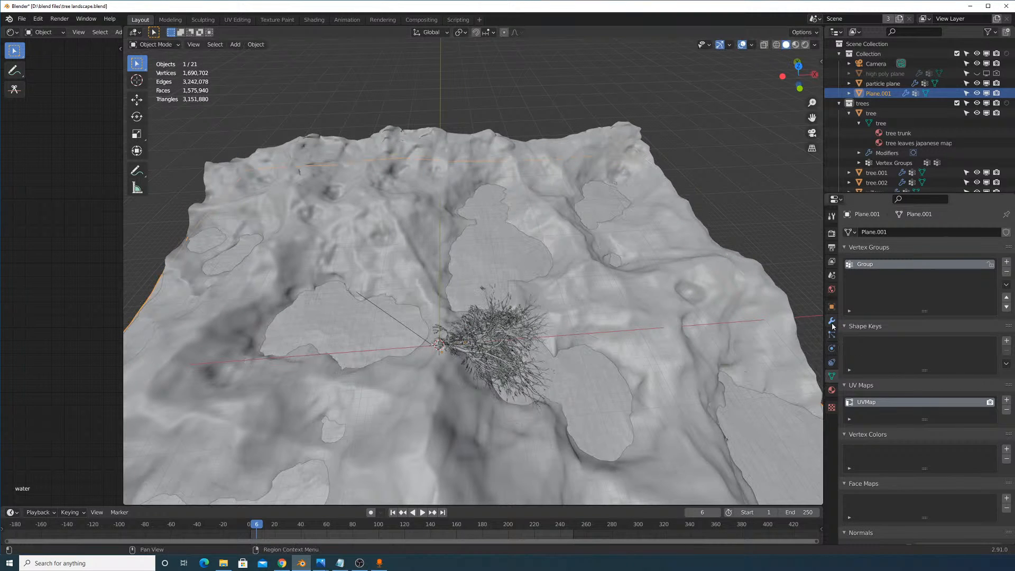
Display the water plane's Ocean modifier settings and duplicate the plane in place.
click(831, 321)
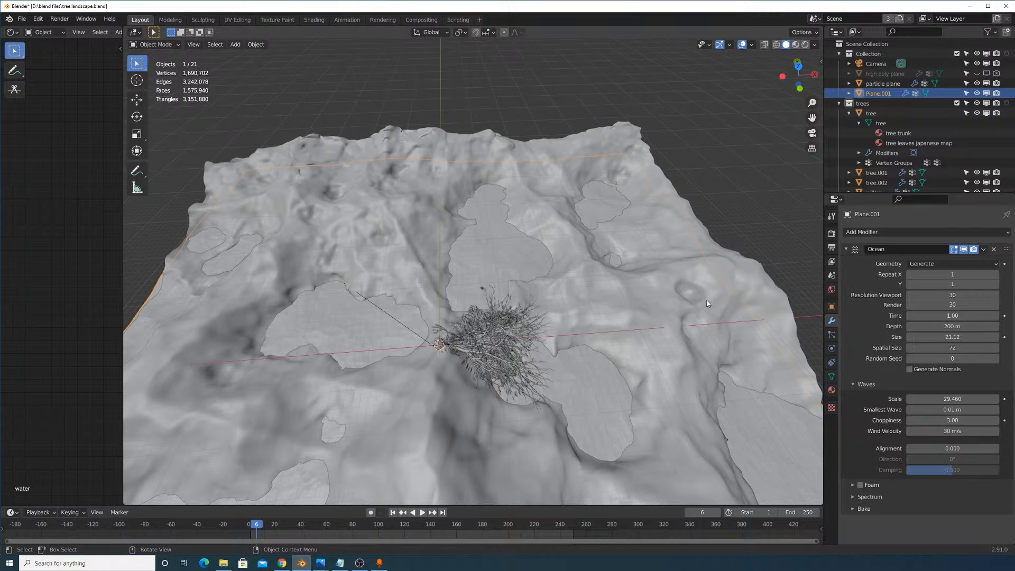
key(shift+d)
right_click(680, 274)
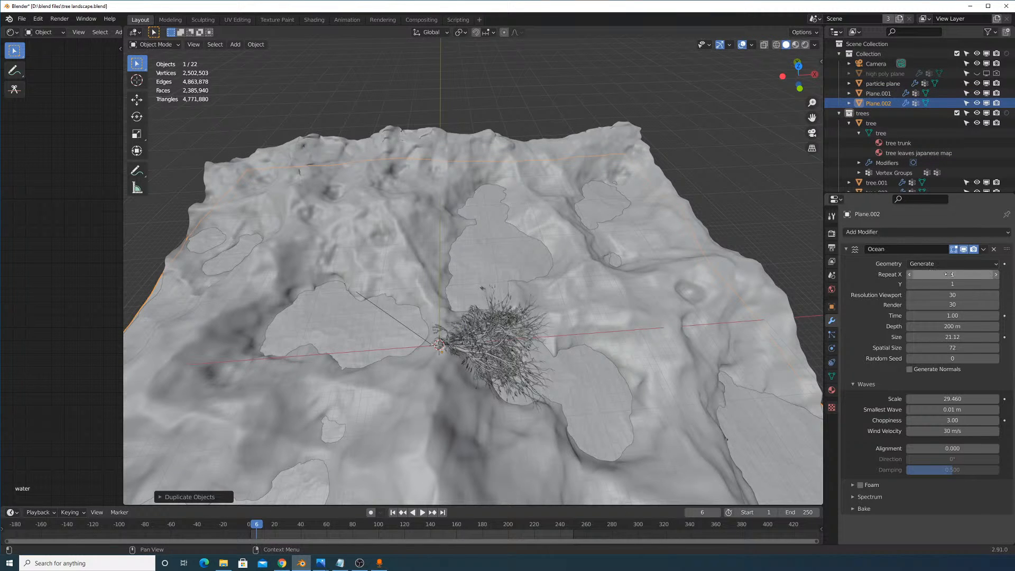
Set the duplicated water plane's Ocean modifier resolution to 15 for both viewport and render.
click(940, 297)
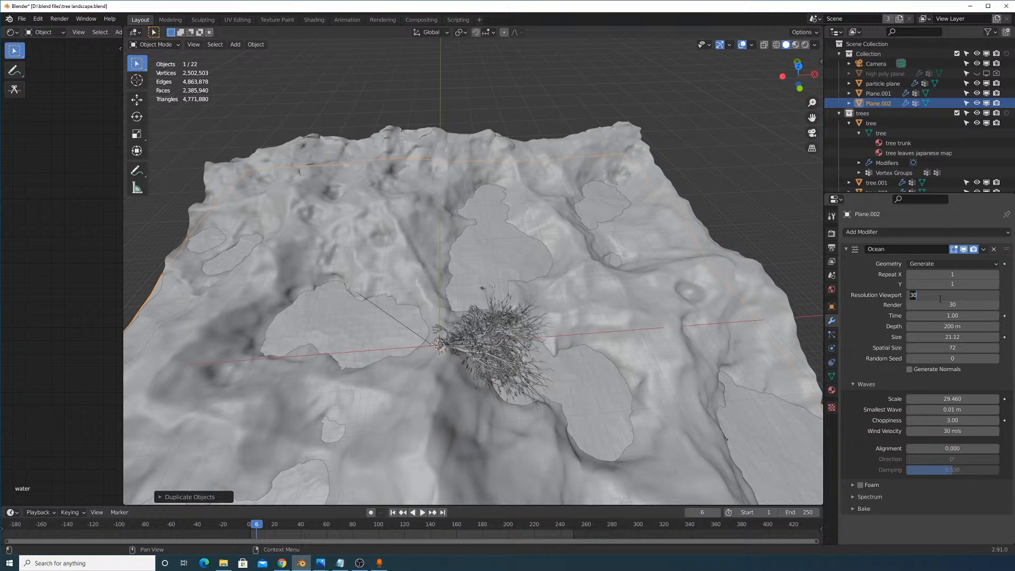
text(15)
key(Return)
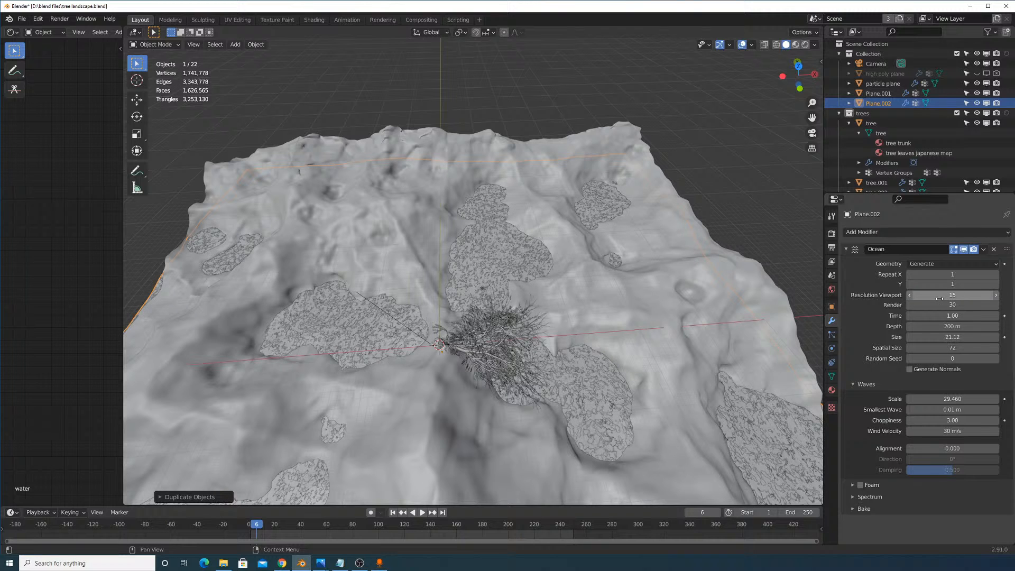
click(966, 307)
text(15)
key(Return)
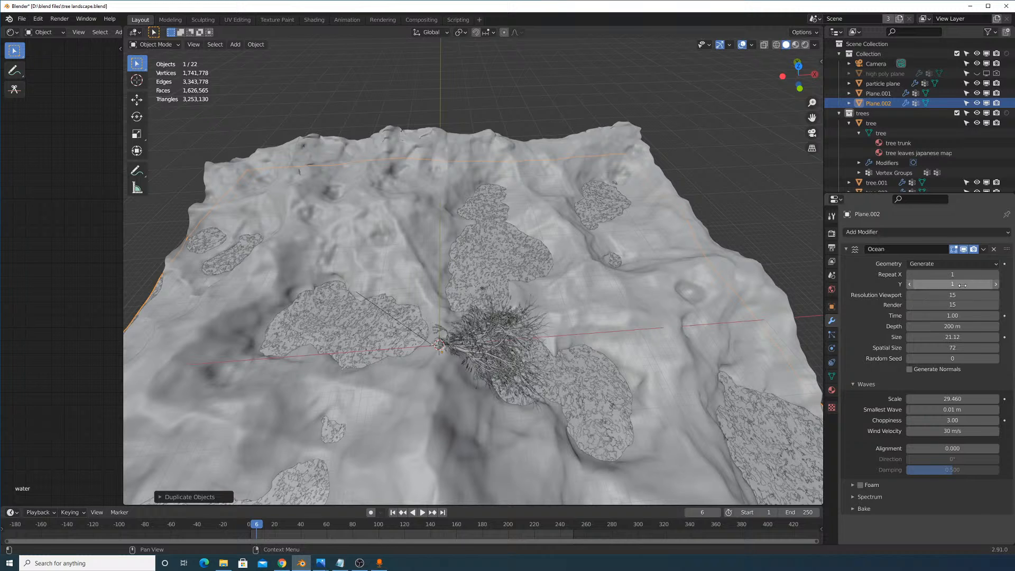
key(g)
right_click(708, 249)
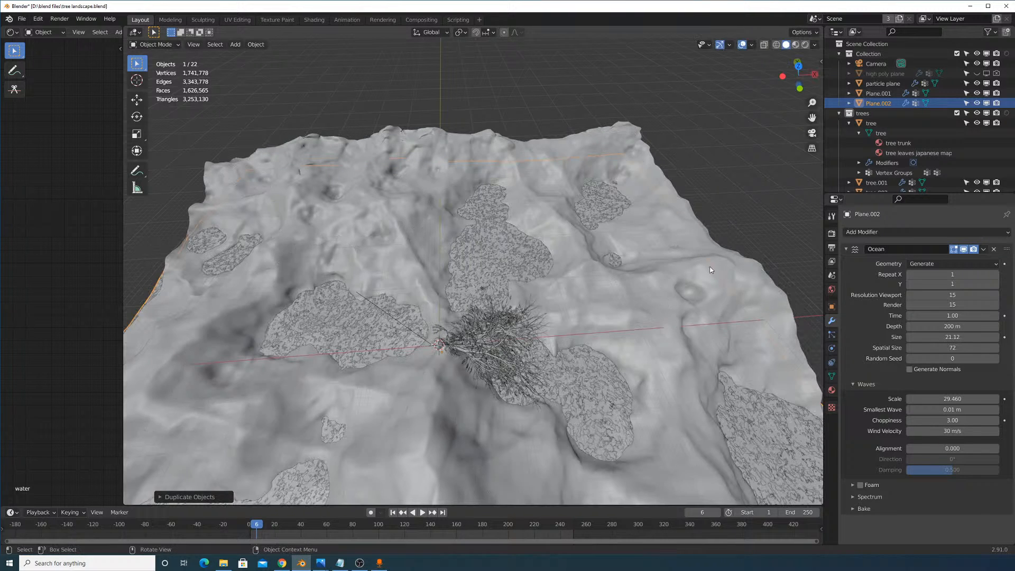
Set the duplicate's Ocean viewport and render resolution to 10 and apply the modifier.
click(951, 291)
text(1)
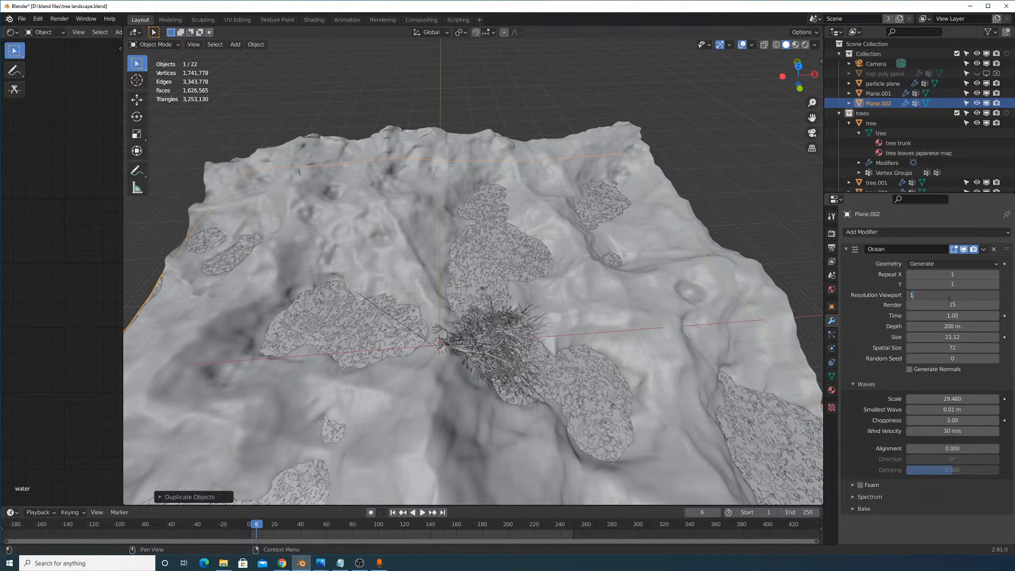
text(0)
key(Return)
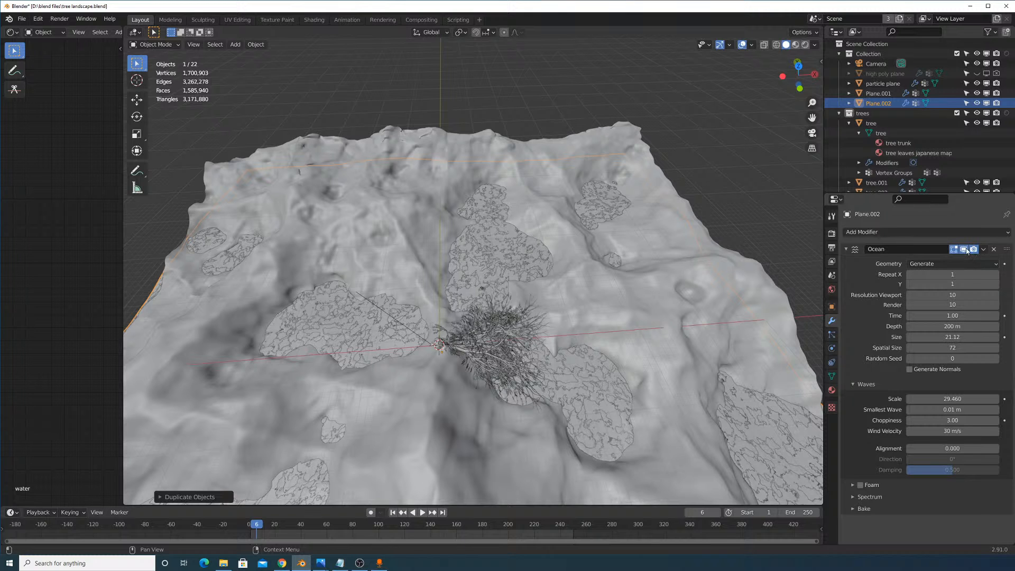
click(984, 249)
click(946, 260)
Move the duplicated water plane.
key(g)
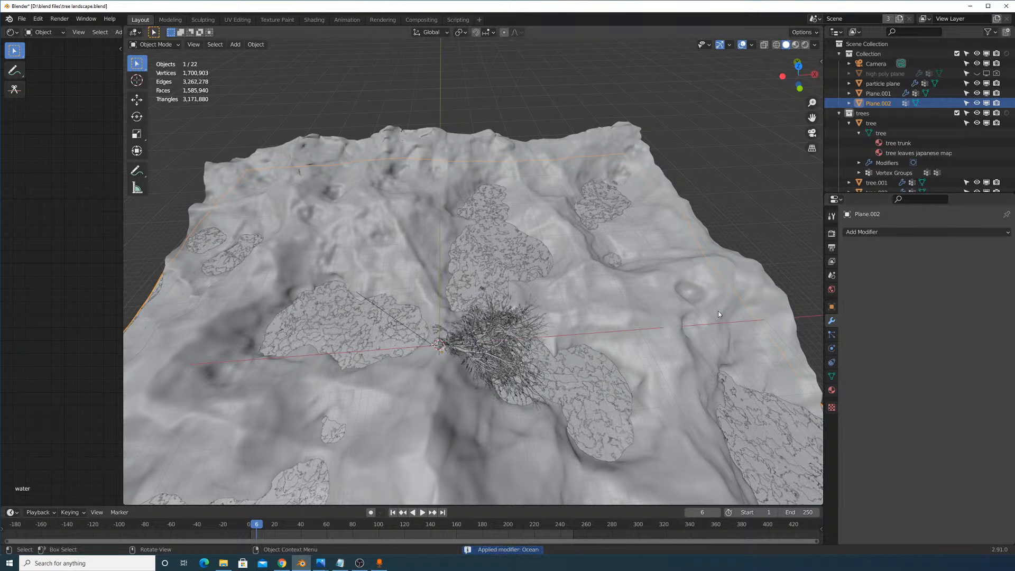
Undo applying the Ocean modifier on Plane.002 and apply the modifier again.
click(750, 303)
key(ctrl+z)
key(ctrl+z)
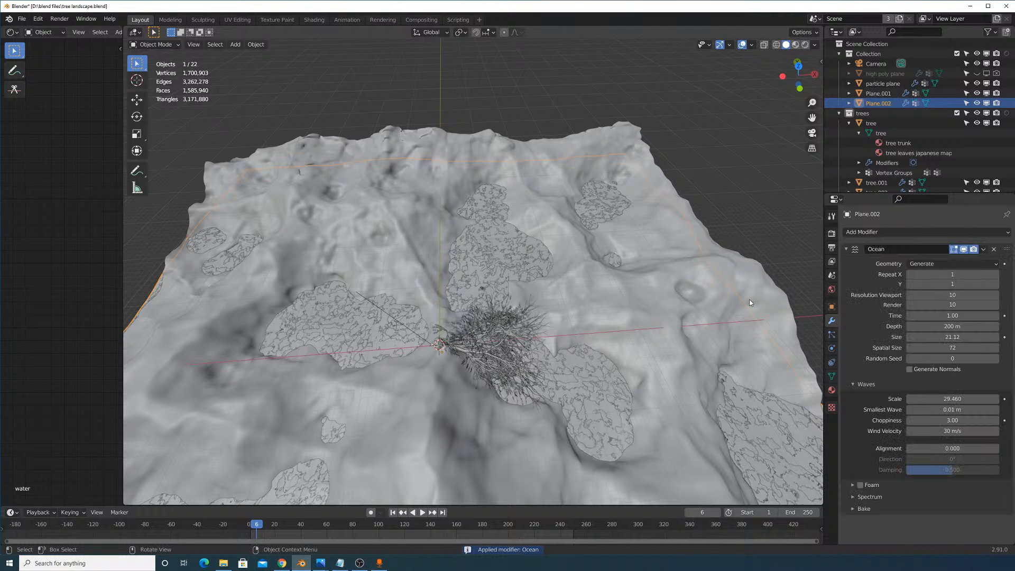
click(983, 249)
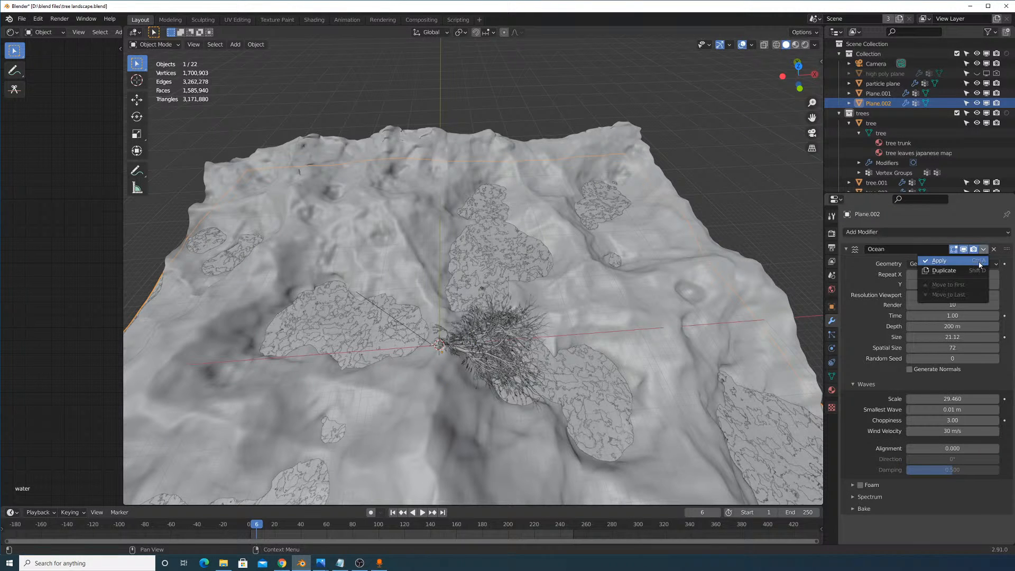
click(929, 260)
key(g)
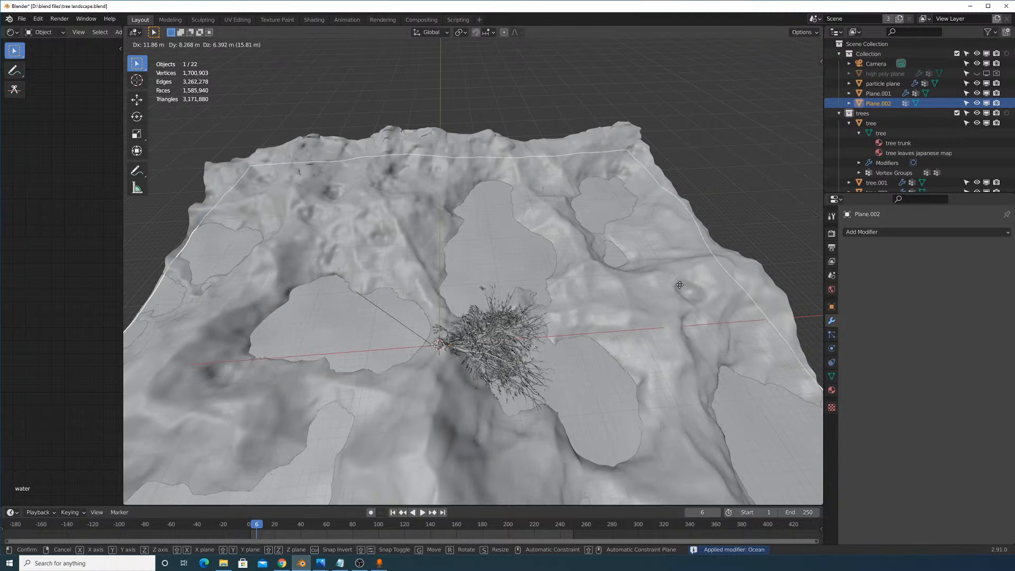
right_click(669, 273)
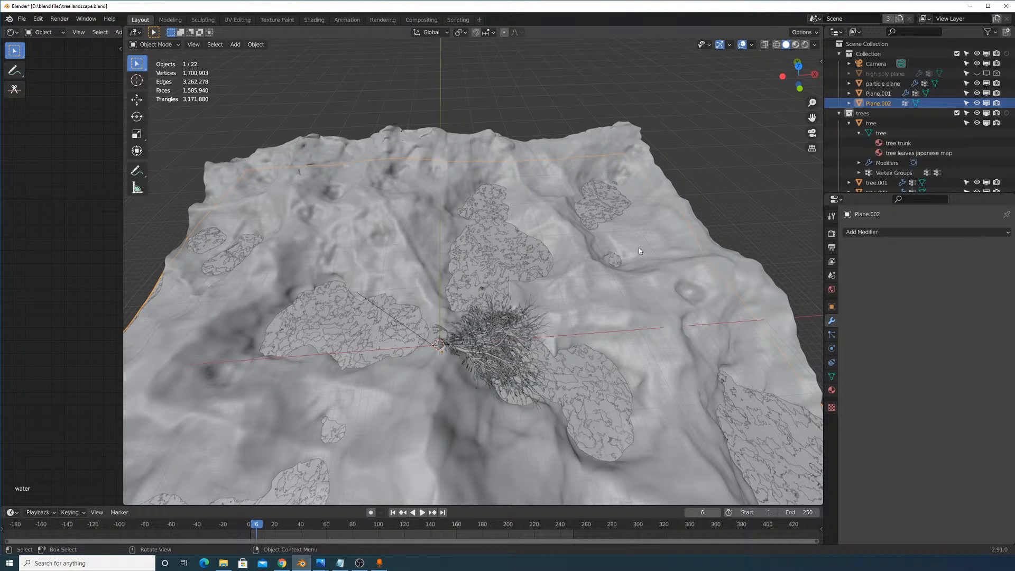
key(g)
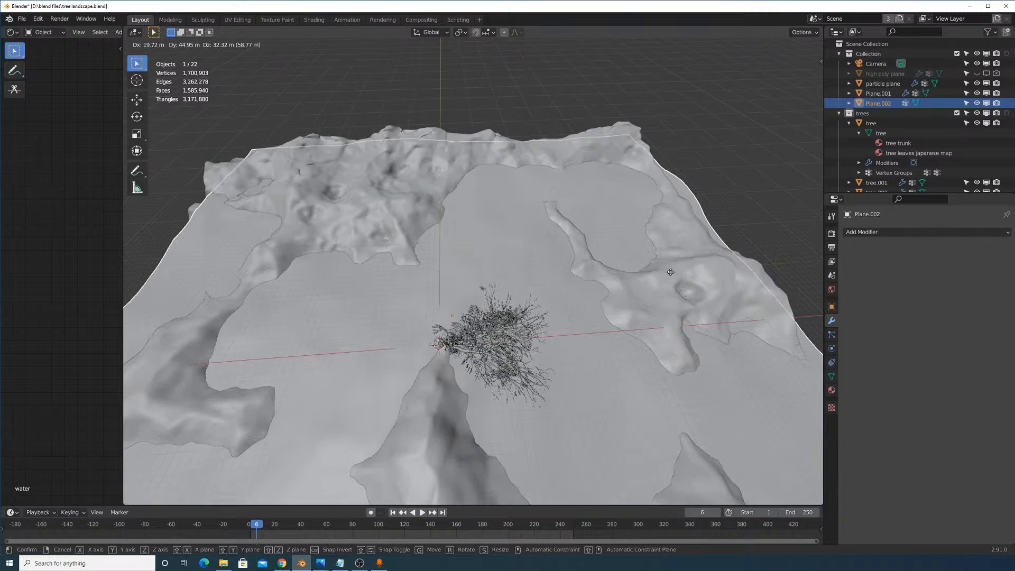
right_click(663, 298)
middle_drag(672, 276, 675, 284)
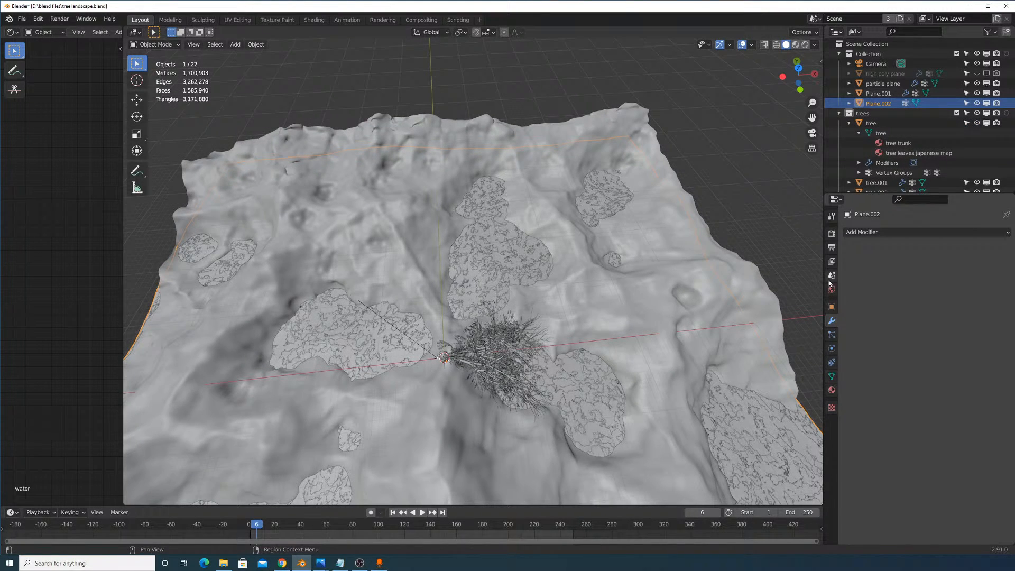
Add a particle system to Plane.002, rendered as Object, with the emitter hidden in both render and viewport.
click(833, 336)
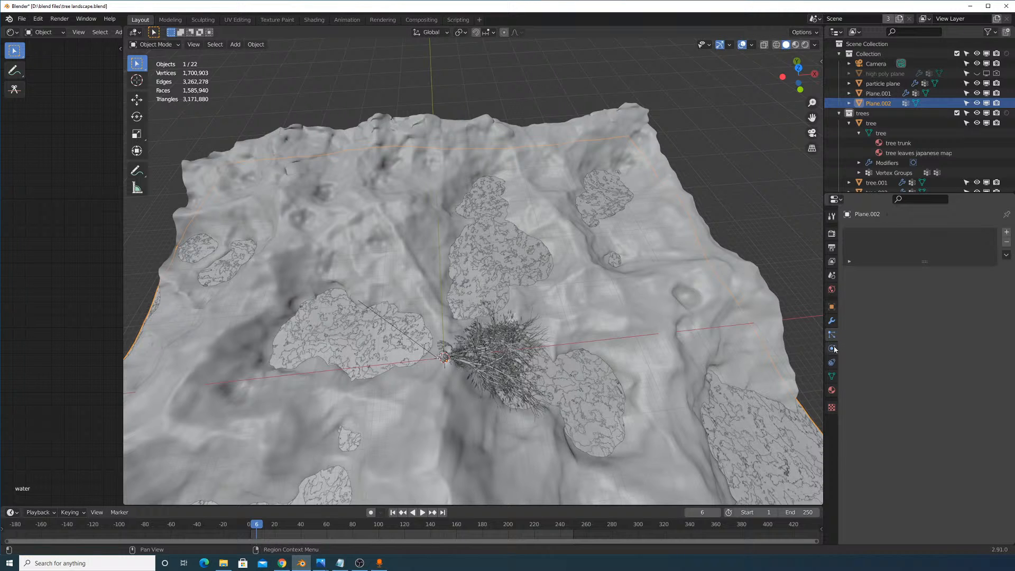
click(1006, 232)
scroll(921, 304, down, 15)
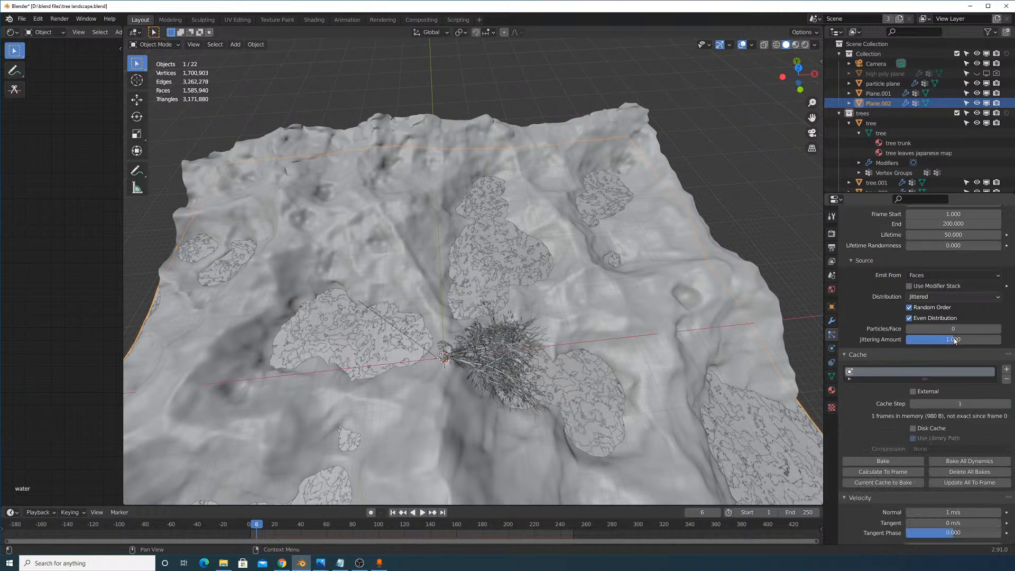
scroll(941, 389, down, 3)
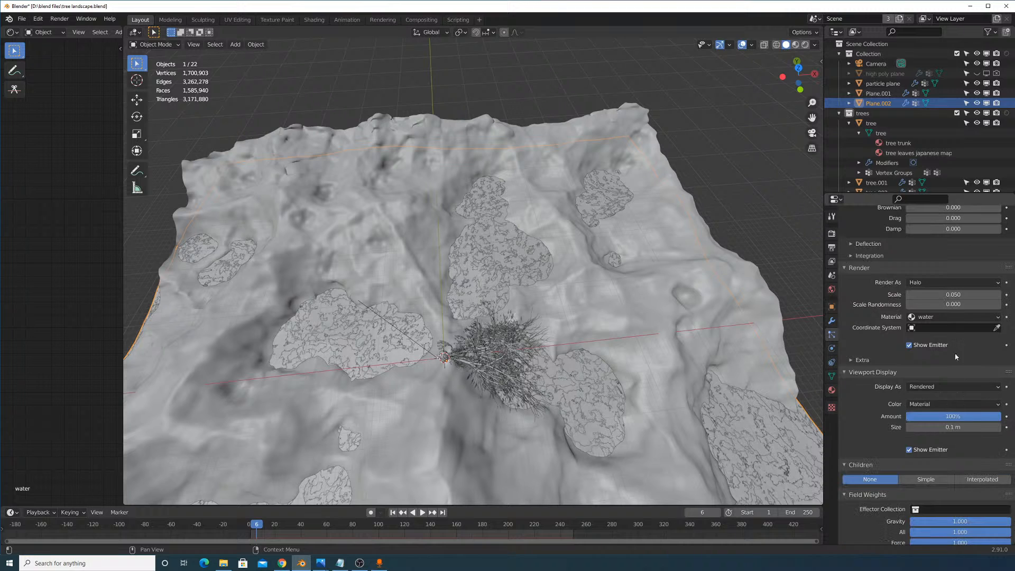
click(950, 282)
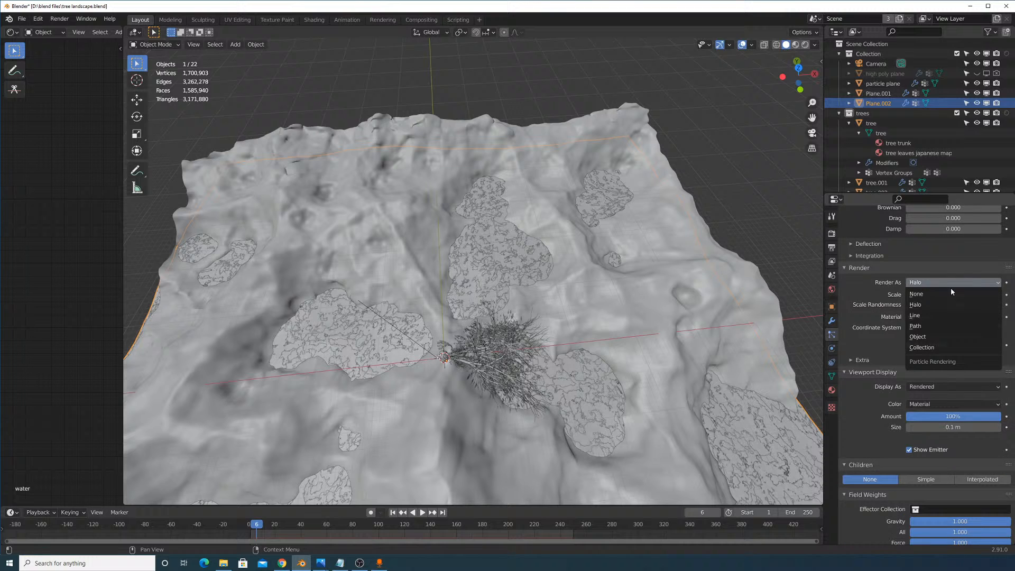
click(954, 337)
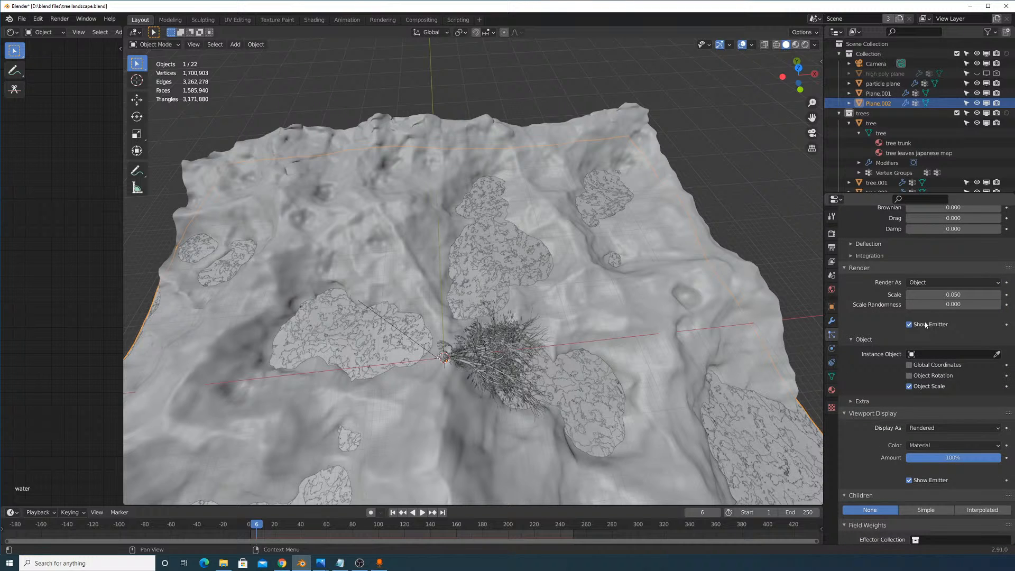
scroll(923, 326, down, 3)
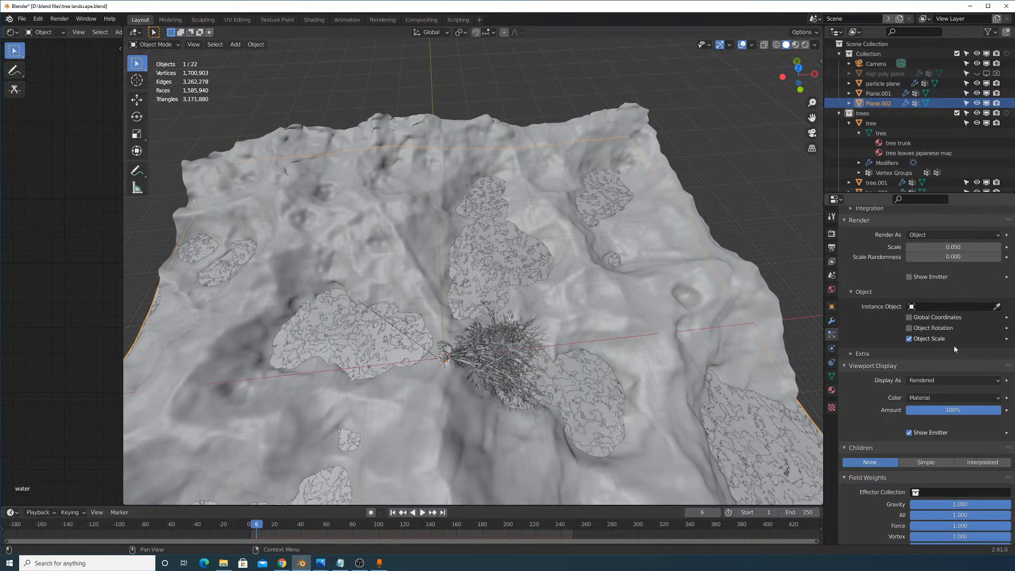
click(909, 432)
Render the particles as the leaf collection and have its objects picked randomly.
click(951, 307)
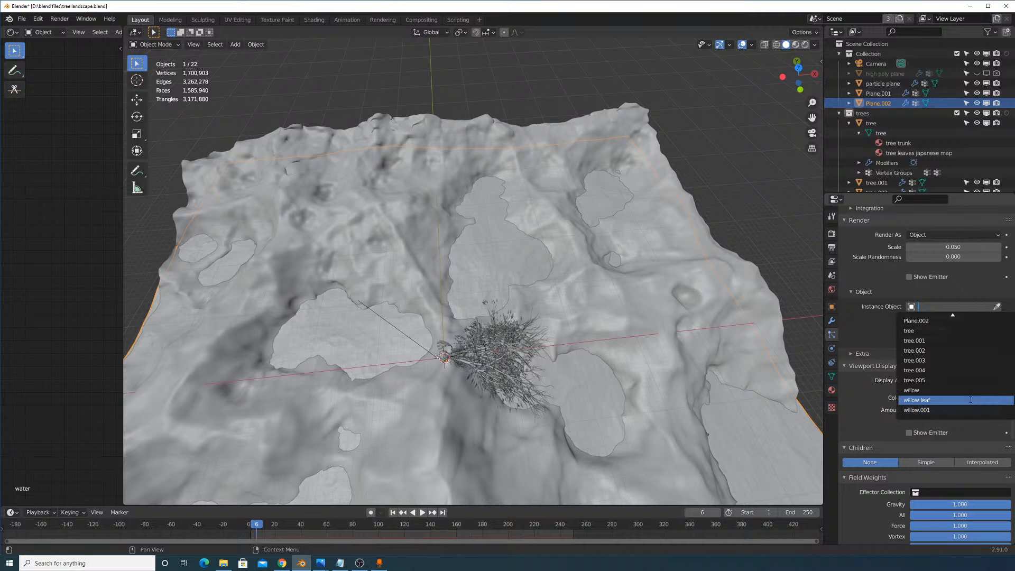
scroll(890, 158, down, 5)
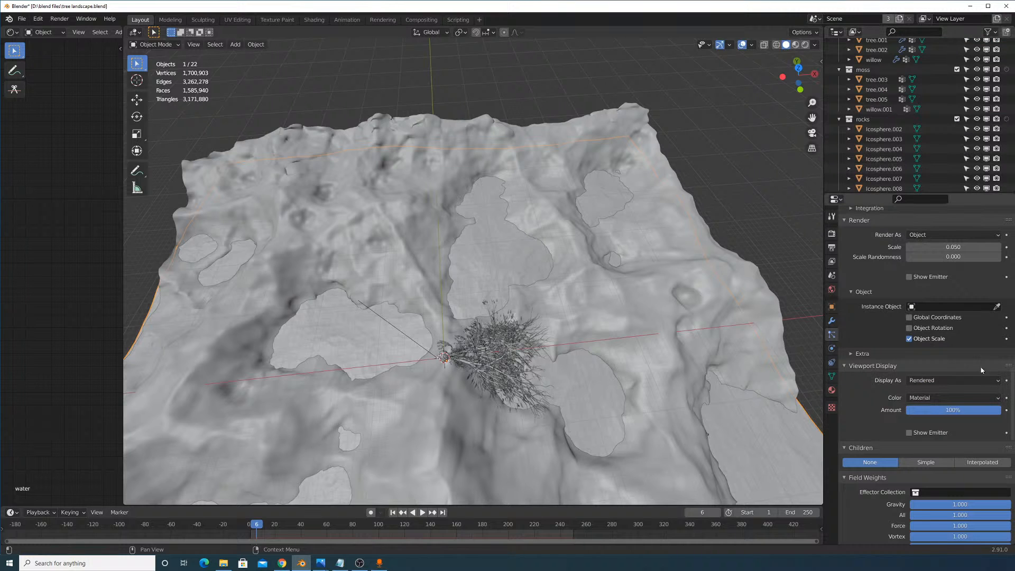
click(951, 235)
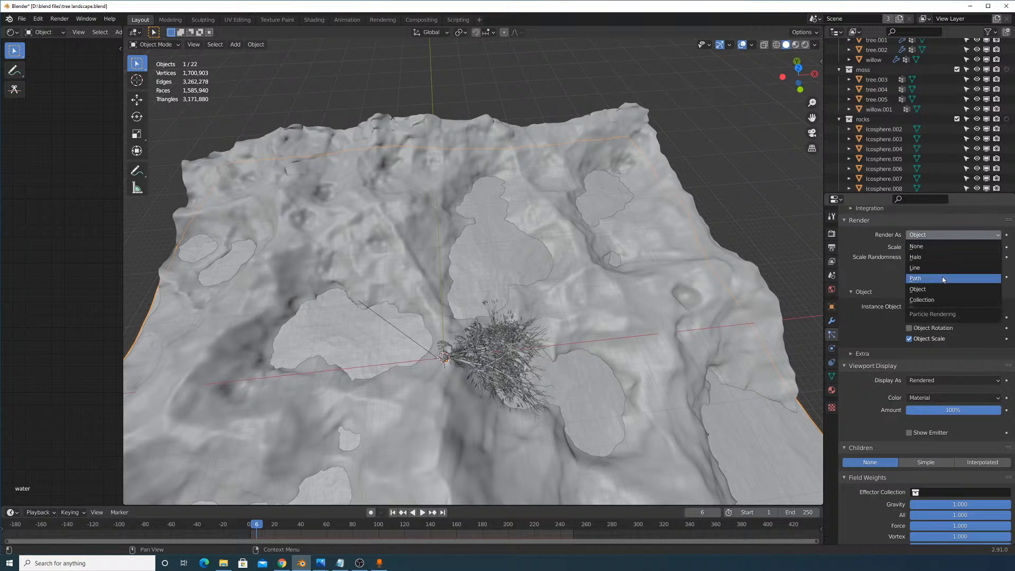
click(946, 296)
click(952, 306)
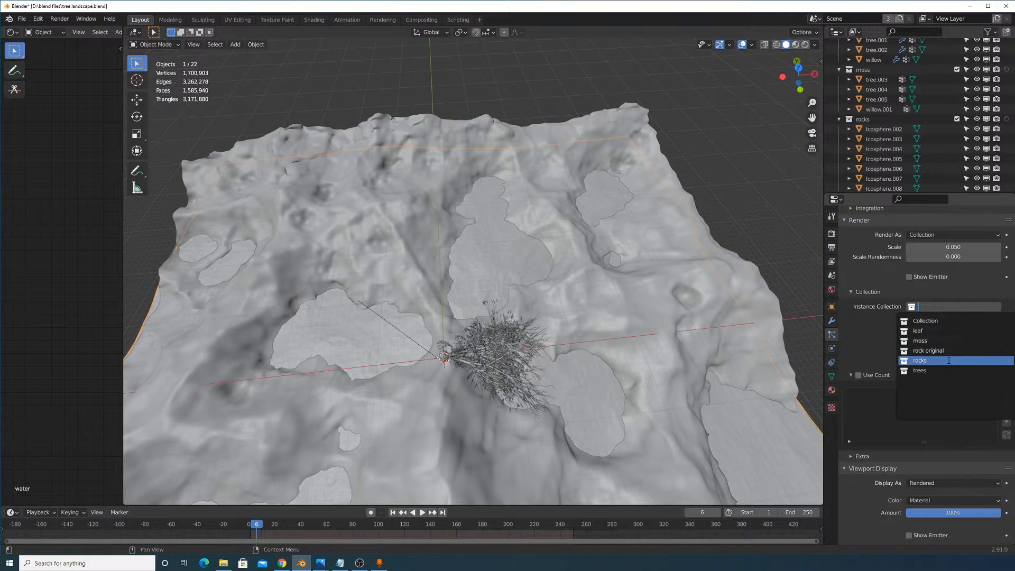
click(957, 332)
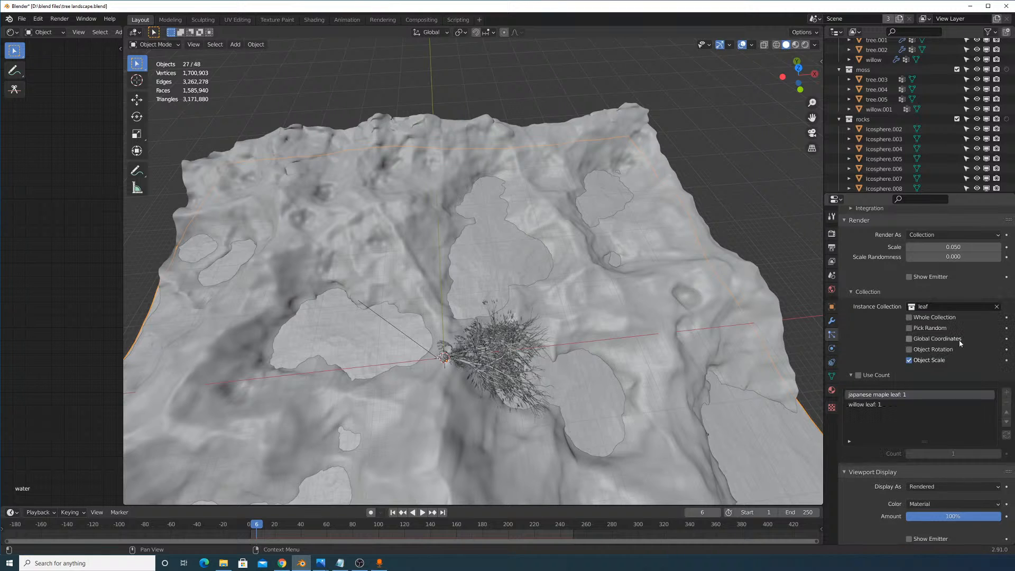
click(933, 327)
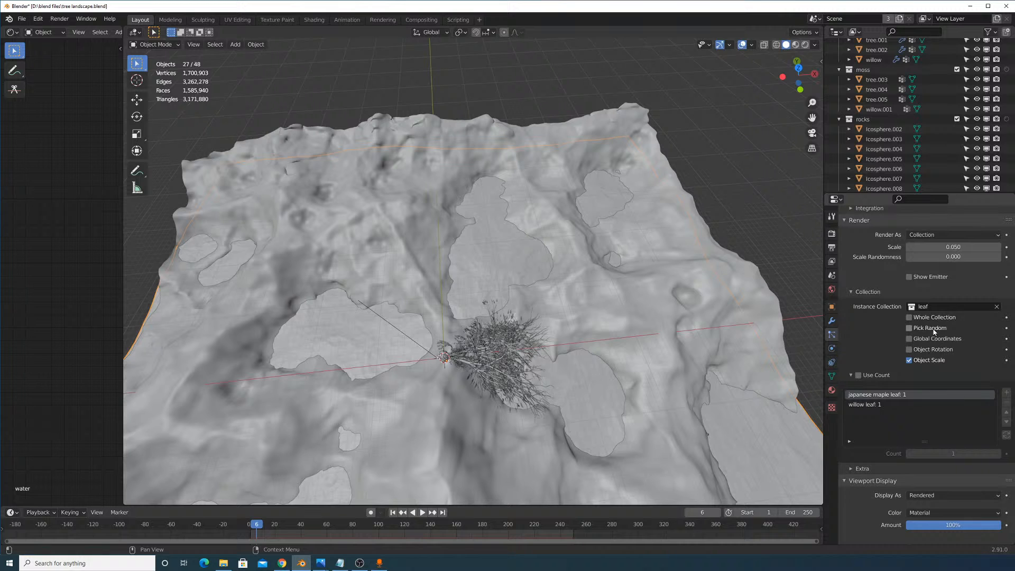
Set the particles' normal velocity to 0 m/s.
middle_drag(609, 237, 632, 285)
scroll(632, 286, up, 5)
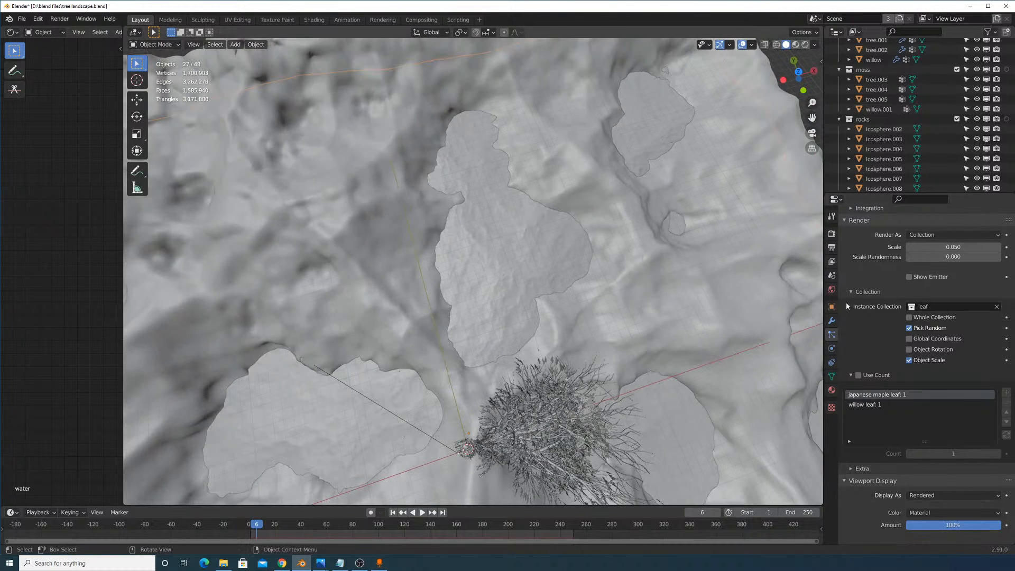
scroll(942, 325, up, 6)
scroll(967, 368, up, 7)
scroll(960, 395, up, 7)
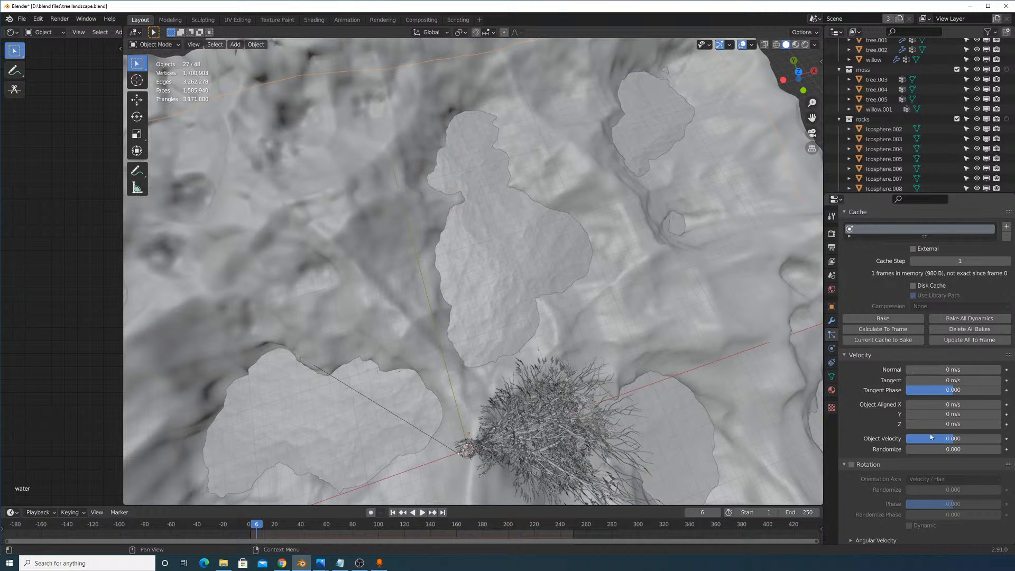
Set all of the particle system's field weights, from Gravity to Boid, to 0.
scroll(930, 433, down, 20)
scroll(883, 477, up, 10)
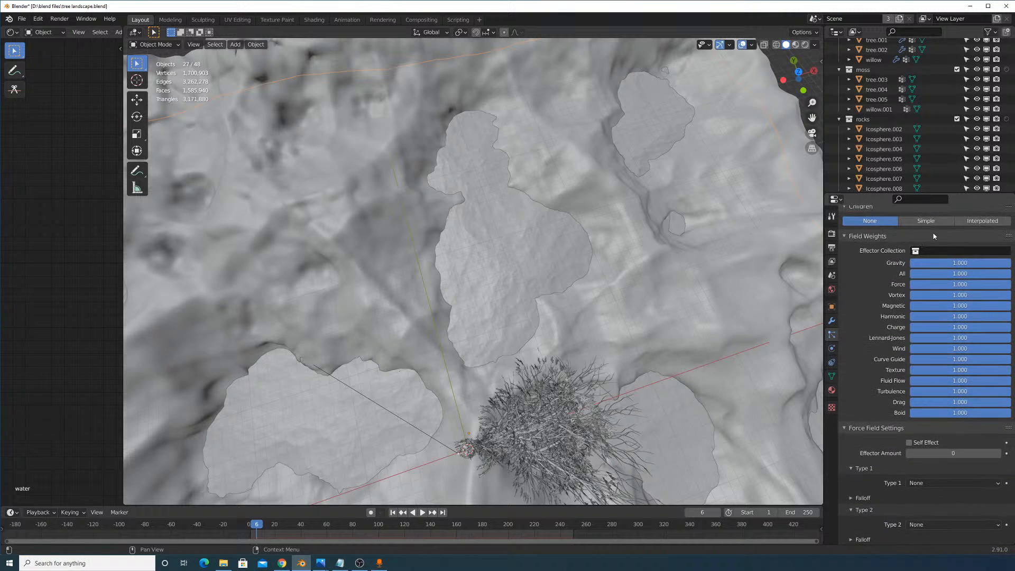
drag(960, 263, 914, 413)
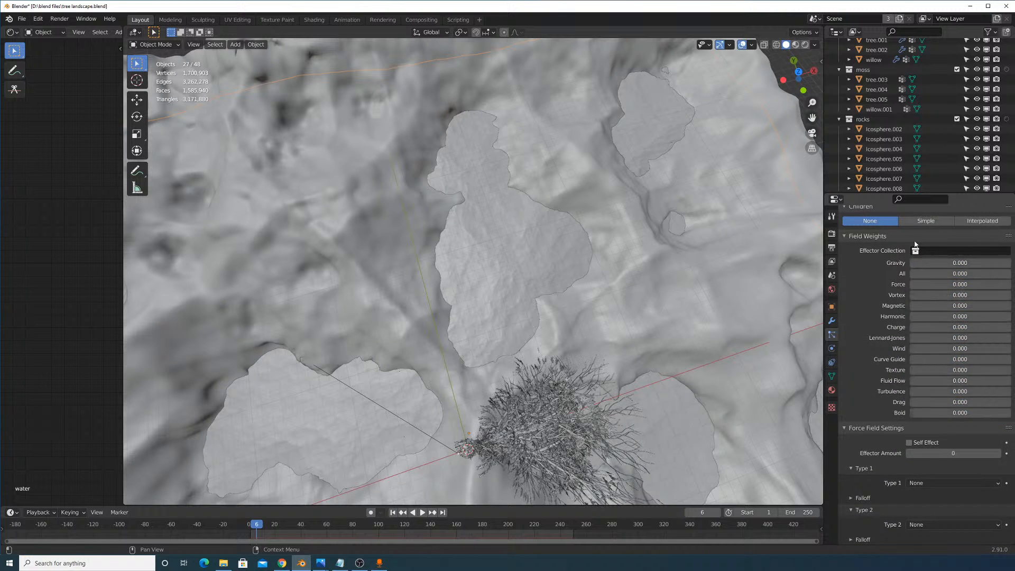
Set the particle emission's end frame to 1.
scroll(925, 370, up, 4)
scroll(908, 223, up, 10)
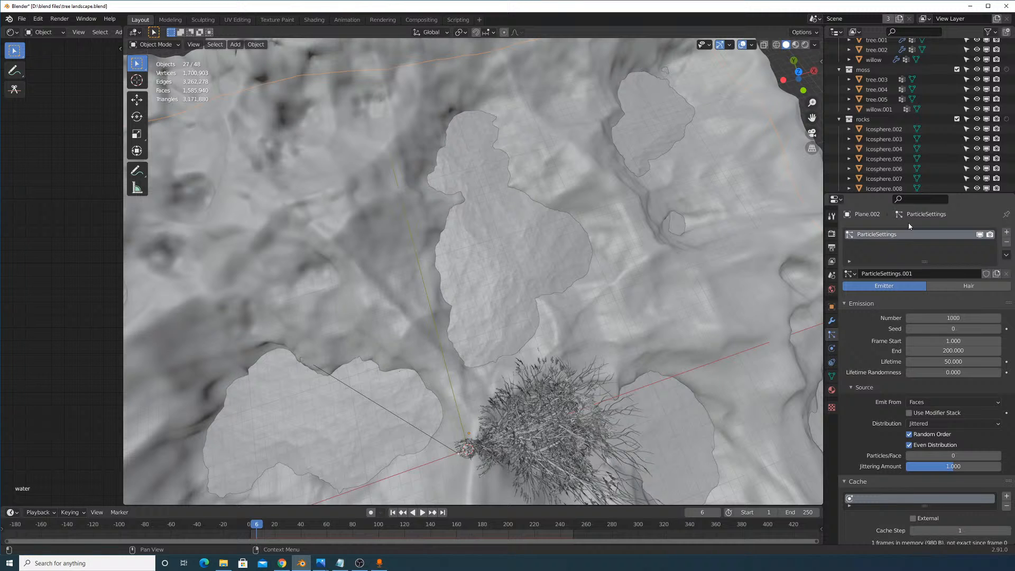
scroll(960, 327, up, 3)
scroll(960, 327, down, 15)
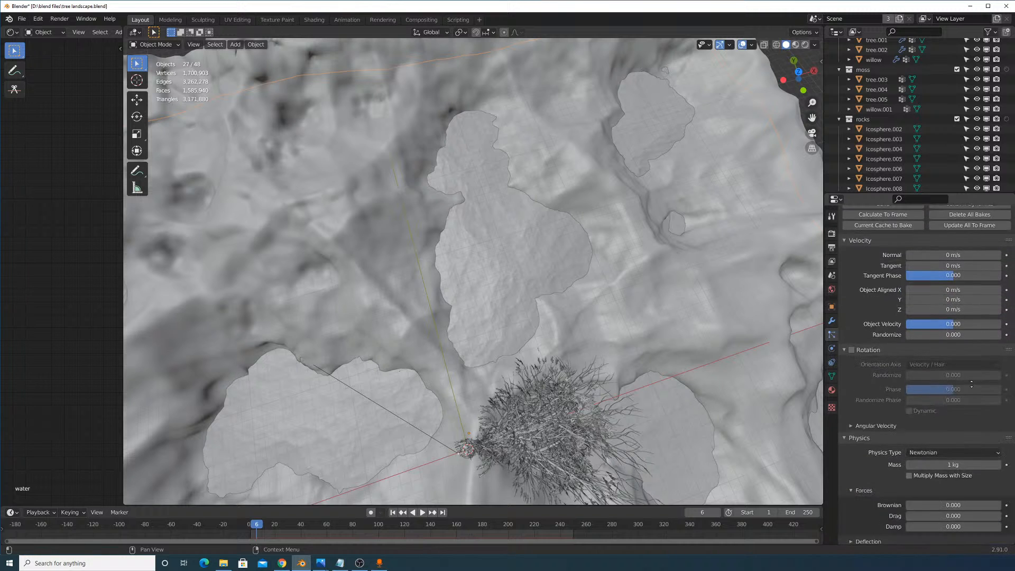
scroll(925, 396, up, 18)
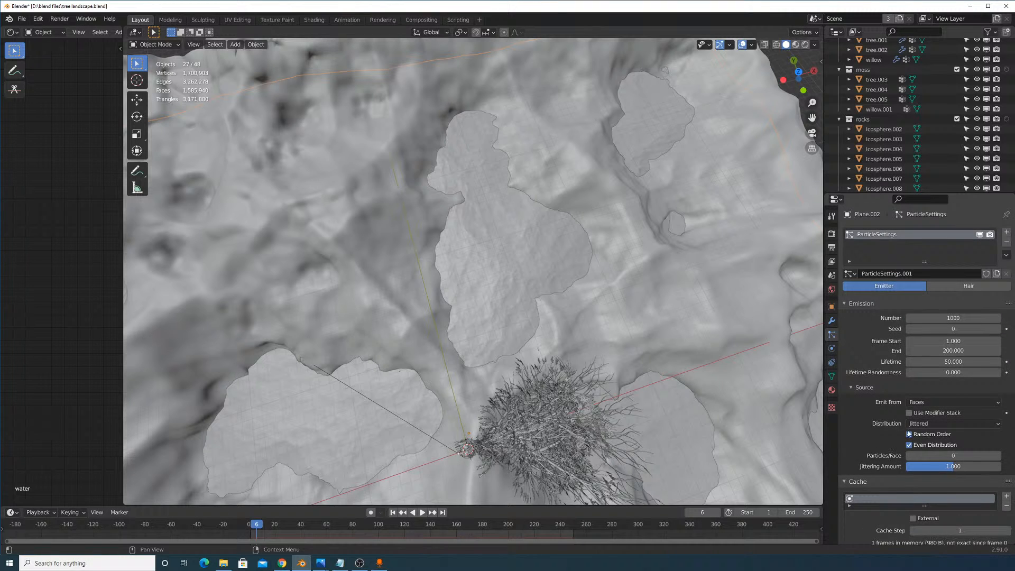
drag(947, 341, 986, 318)
text(1)
key(Return)
key(Escape)
Increase the render scale of the leaf particles to 1.28.
middle_drag(379, 302, 555, 310)
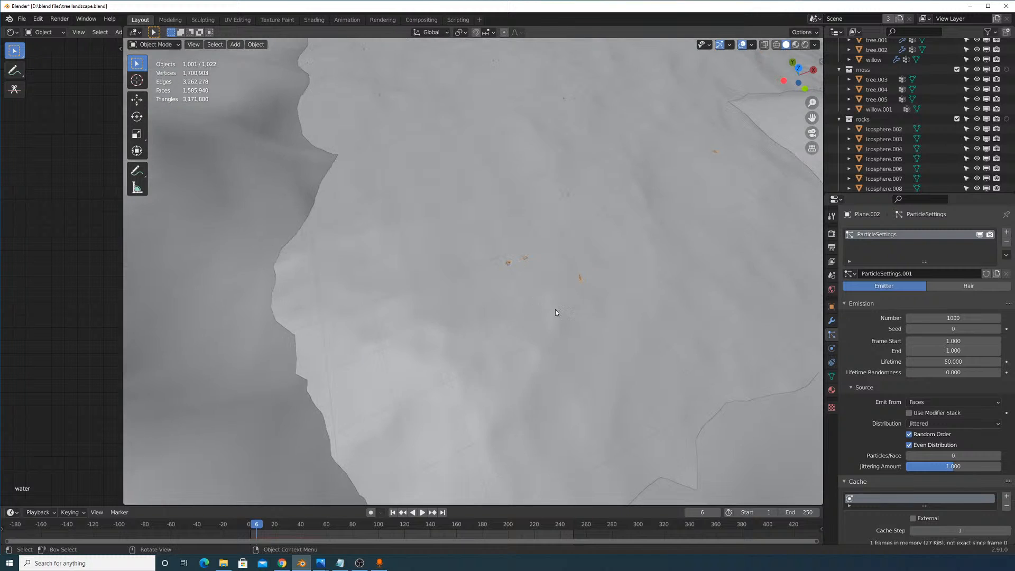
scroll(555, 311, up, 5)
scroll(912, 363, down, 15)
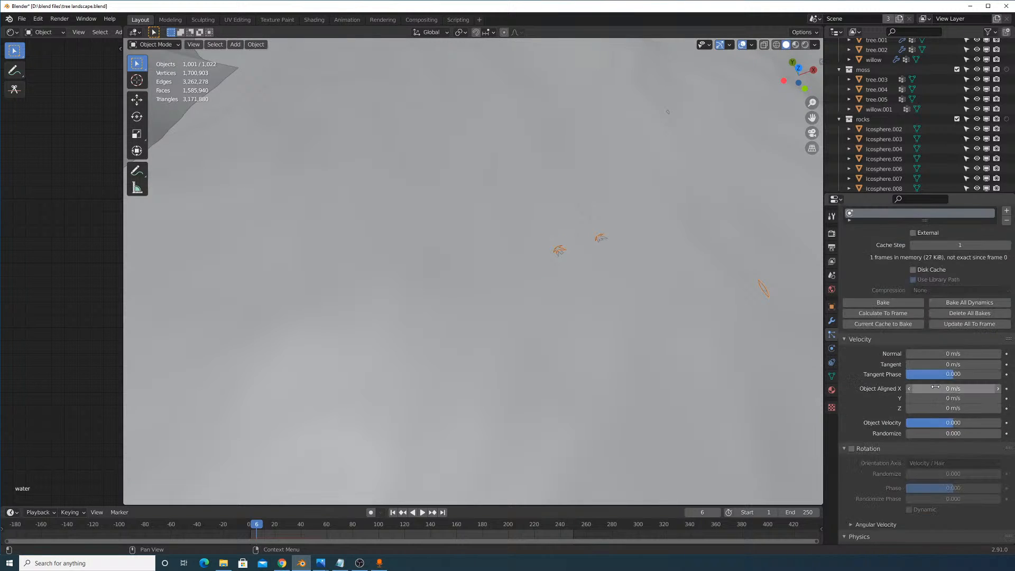
scroll(941, 427, down, 5)
drag(946, 295, 968, 294)
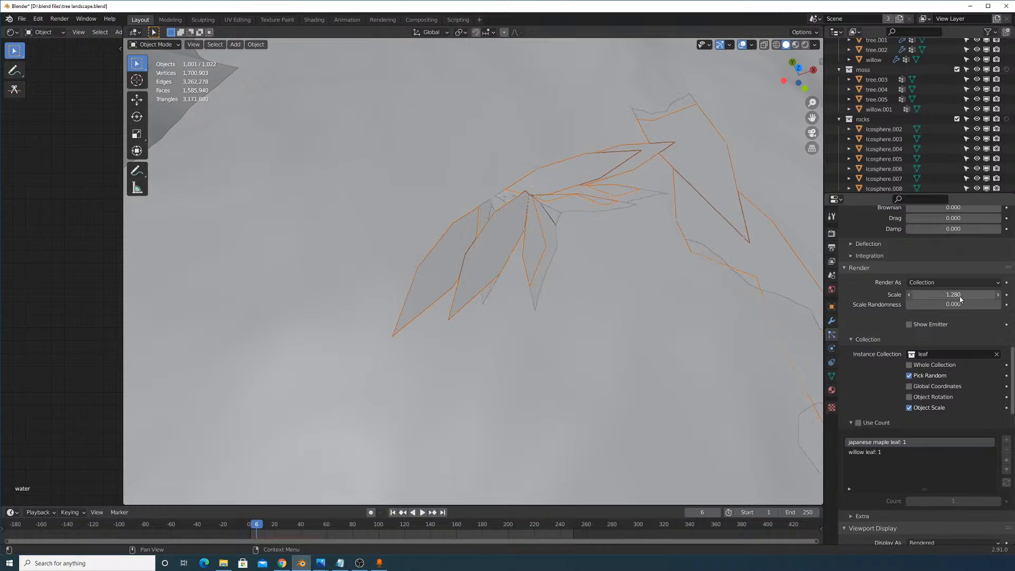
key(g)
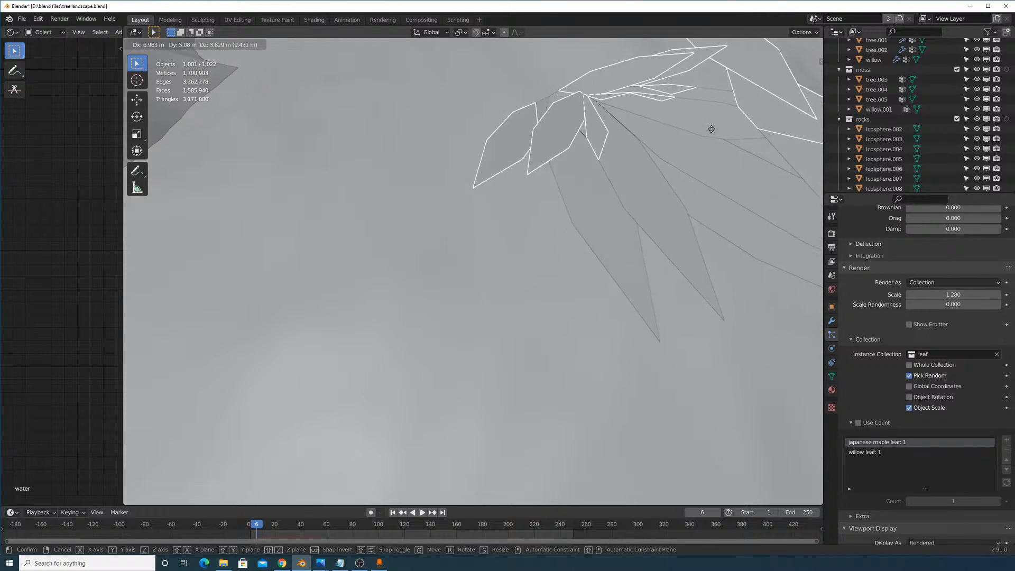
click(593, 175)
scroll(655, 227, up, 5)
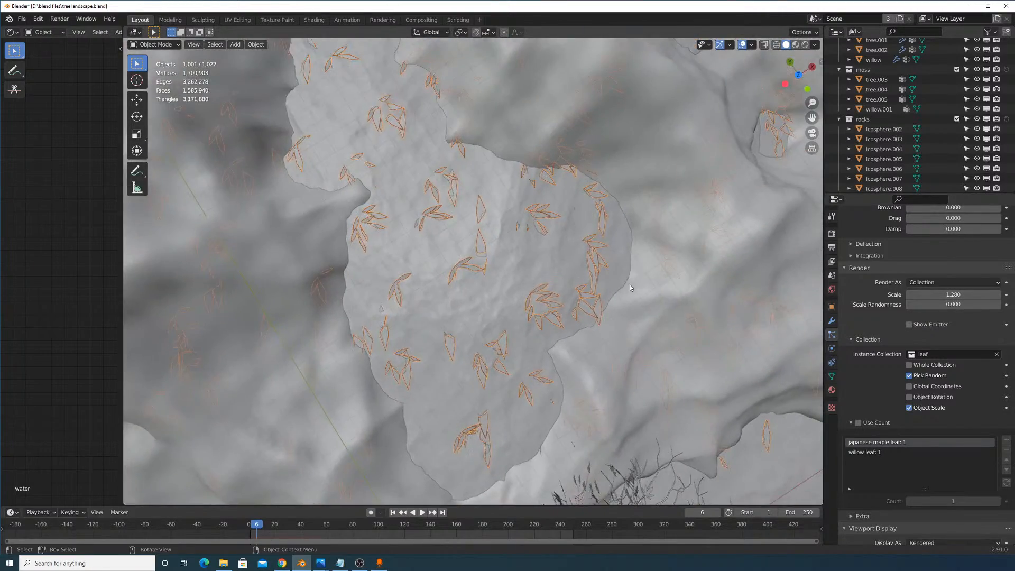
middle_drag(630, 287, 591, 204)
key(g)
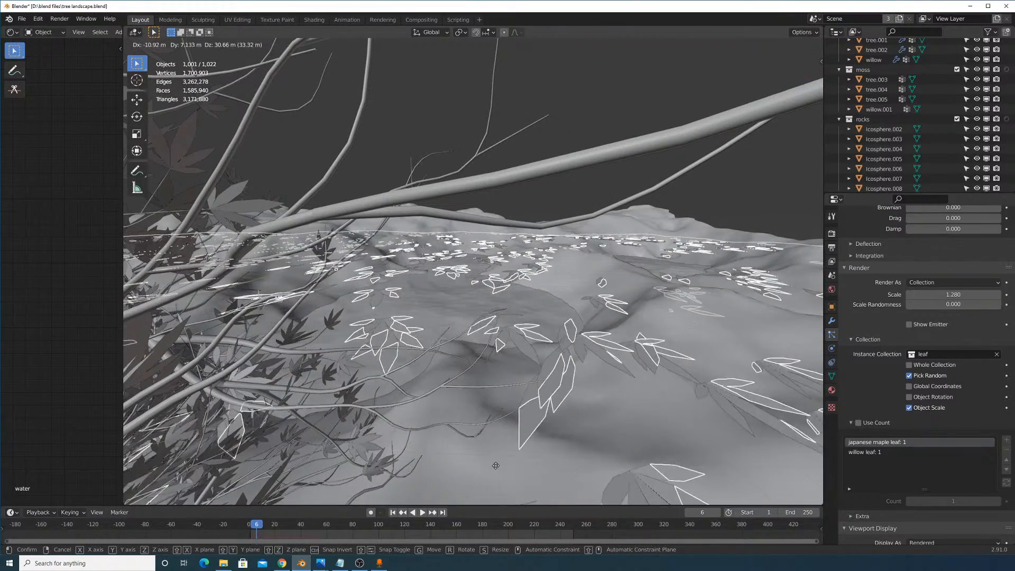
click(766, 402)
middle_drag(615, 261, 614, 335)
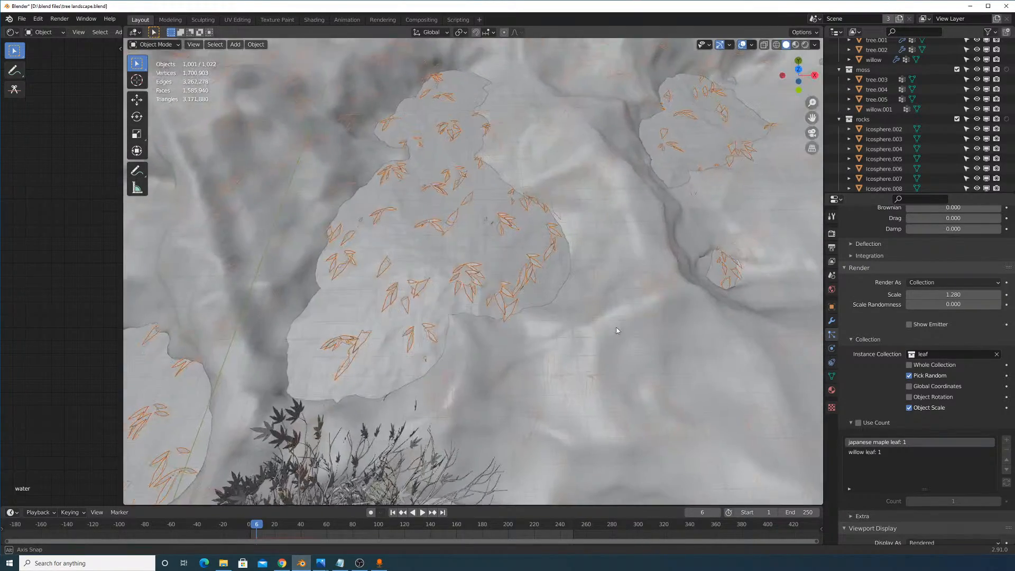
Reduce the render scale of the leaf particles to 0.58.
scroll(920, 283, up, 6)
scroll(933, 288, up, 6)
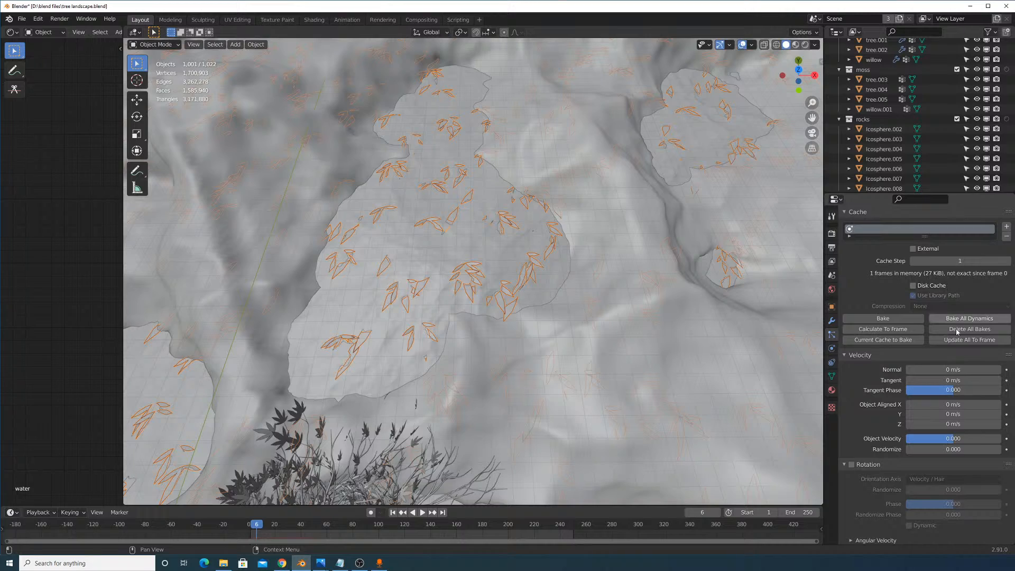
scroll(964, 370, down, 9)
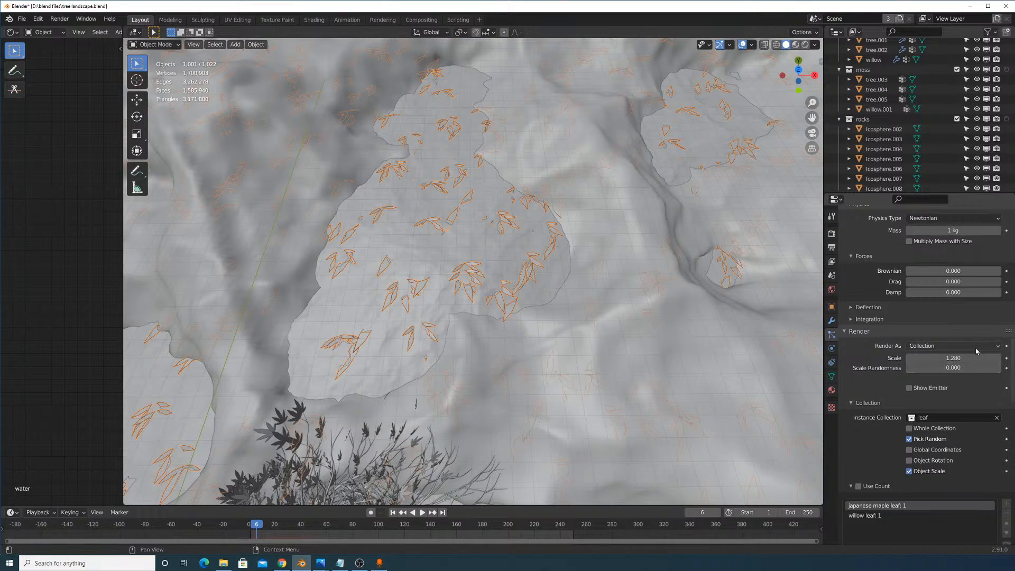
double_click(953, 358)
text(0.01)
key(Return)
mouse_move(953, 358)
mouse_down()
mouse_move(988, 357)
mouse_move(954, 358)
mouse_up()
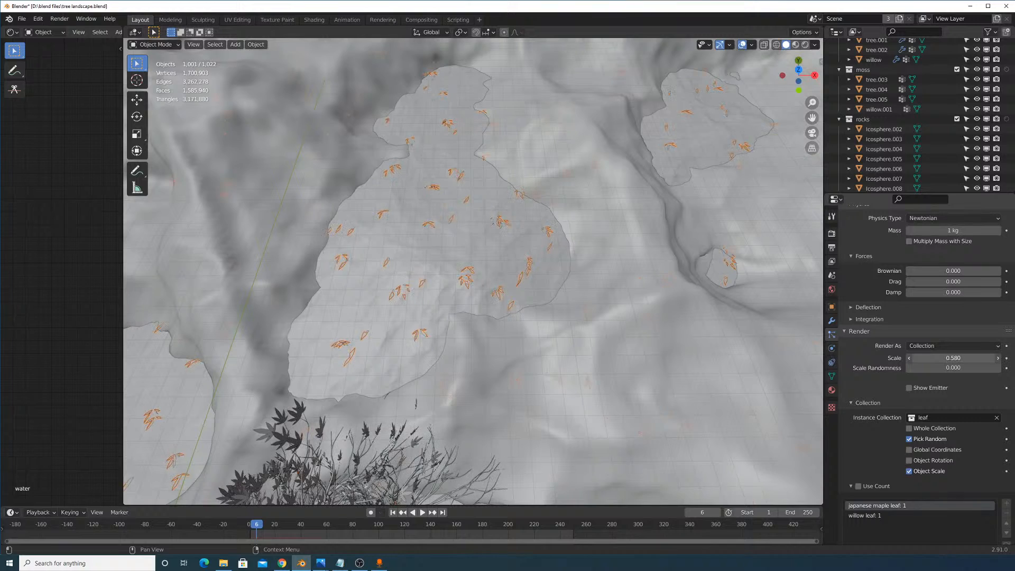
Try raising the leaf-emitting plane along the Z axis, check the leaves against the water surface, and undo the move.
key(g)
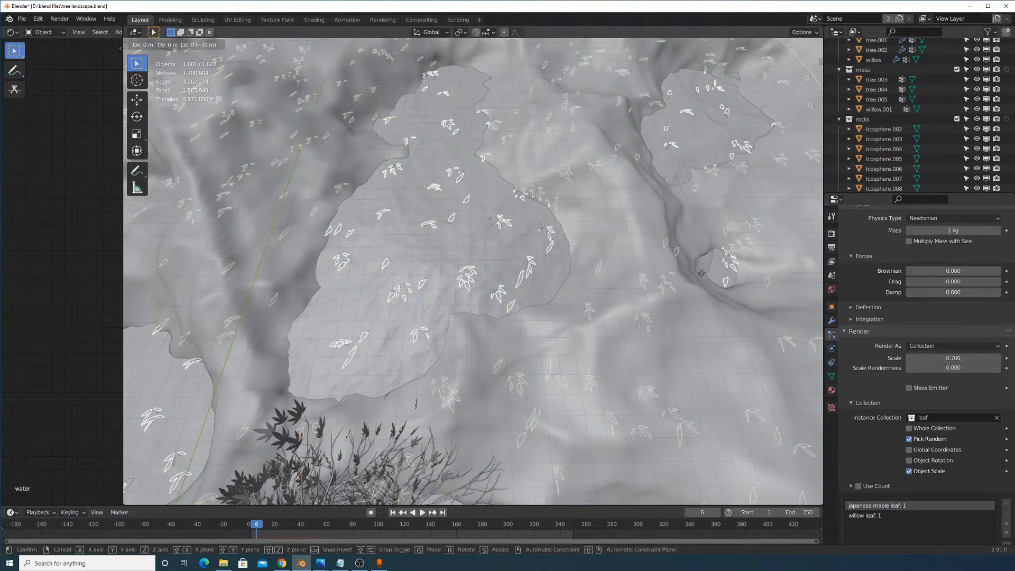
key(z)
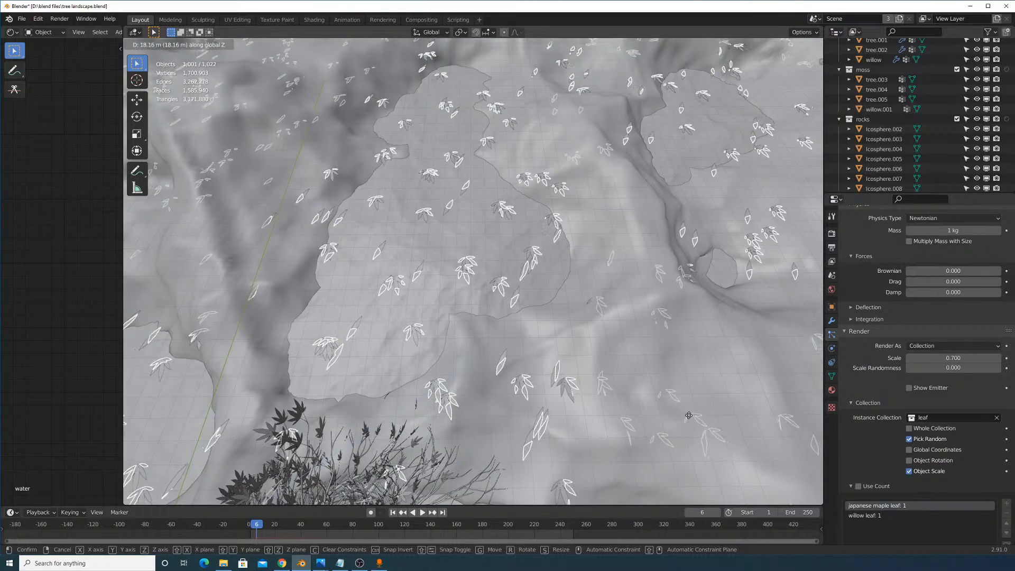
click(672, 387)
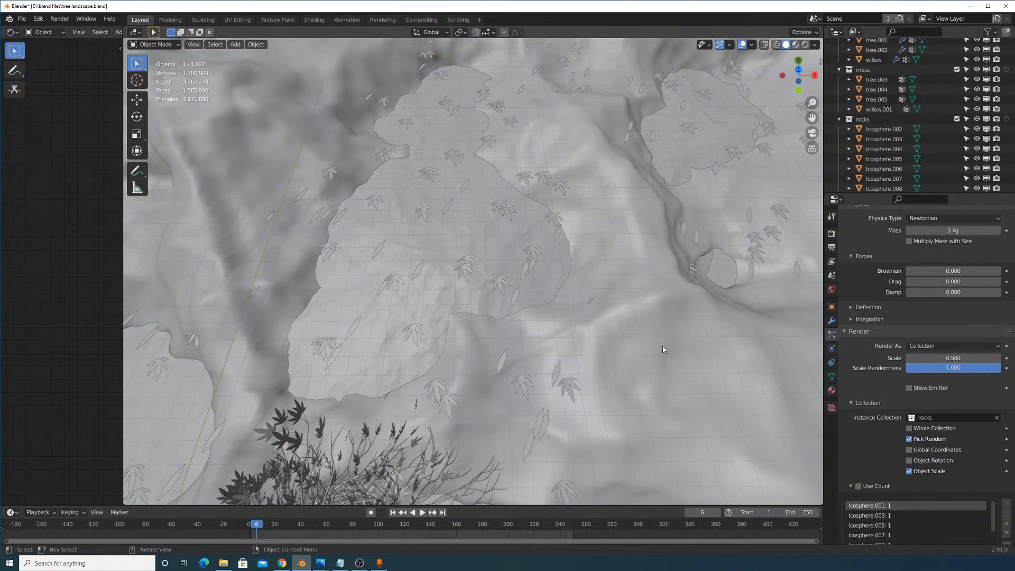
middle_drag(662, 345, 585, 290)
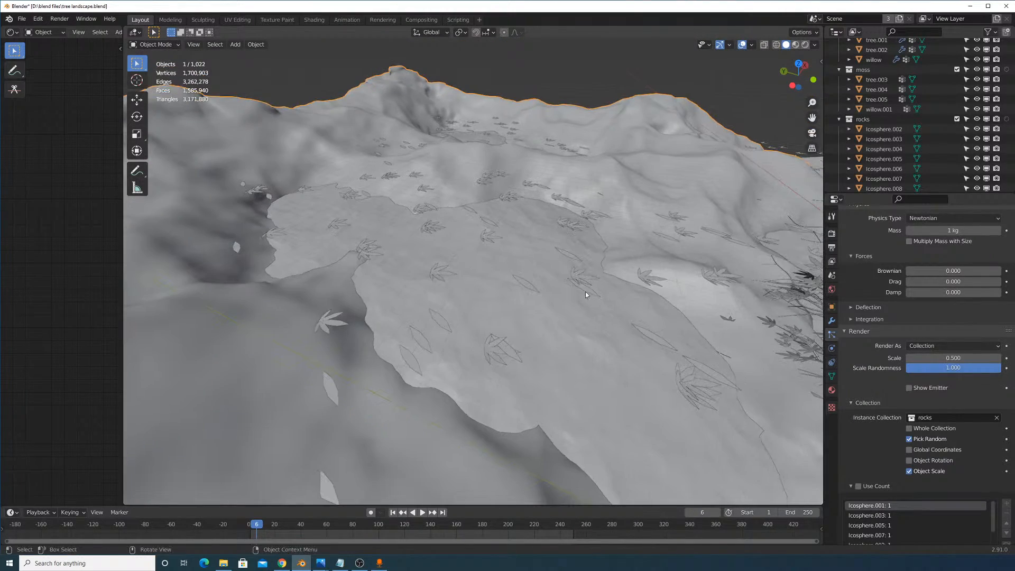
click(581, 279)
key(ctrl+z)
key(ctrl+z)
key(ctrl+z)
Try a small vertical shift of the leaf-emitting plane from a low viewing angle over the water and undo it.
middle_drag(612, 338, 591, 337)
click(665, 225)
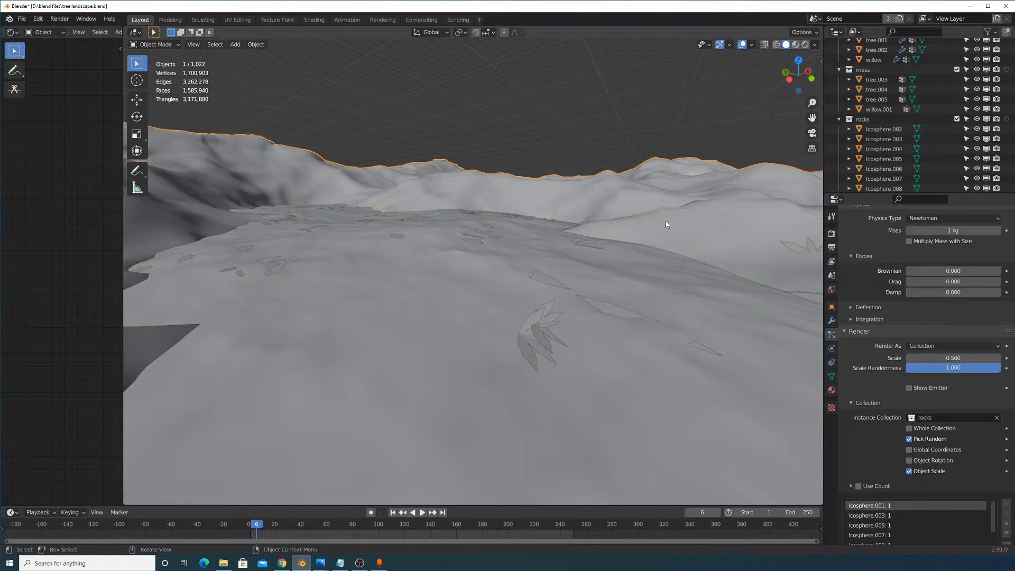
key(ctrl+z)
key(g)
key(z)
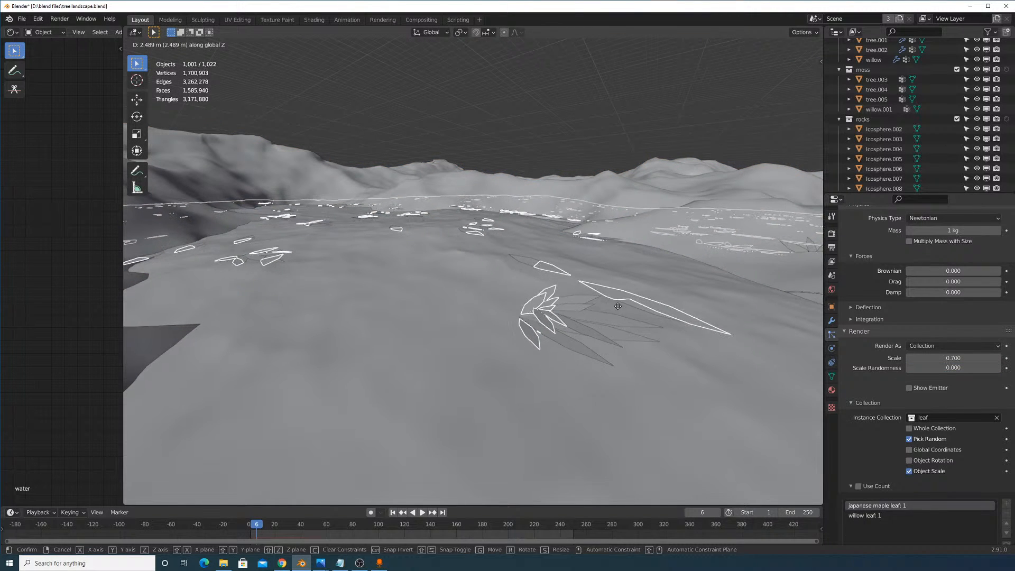
click(619, 308)
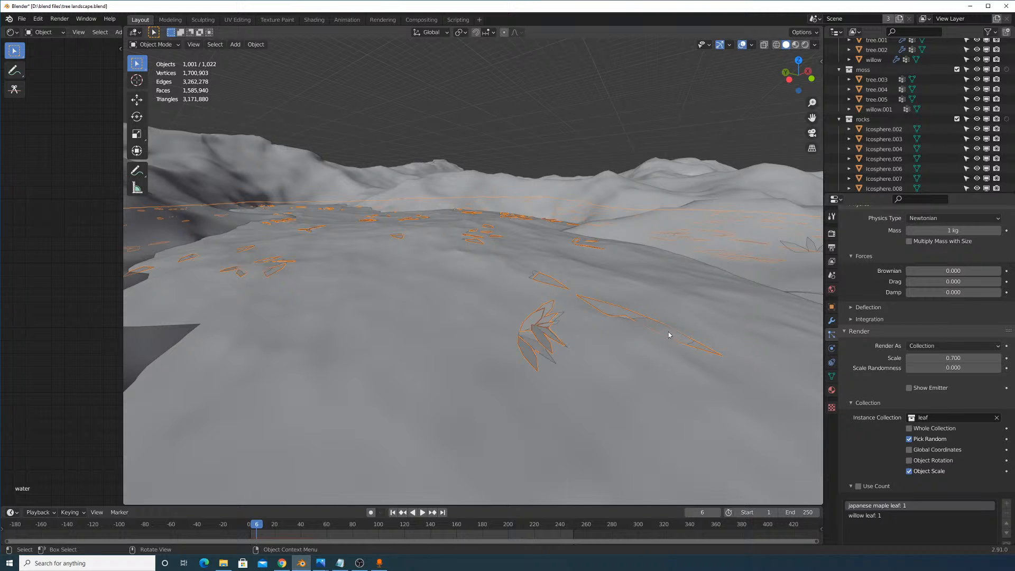
key(ctrl+z)
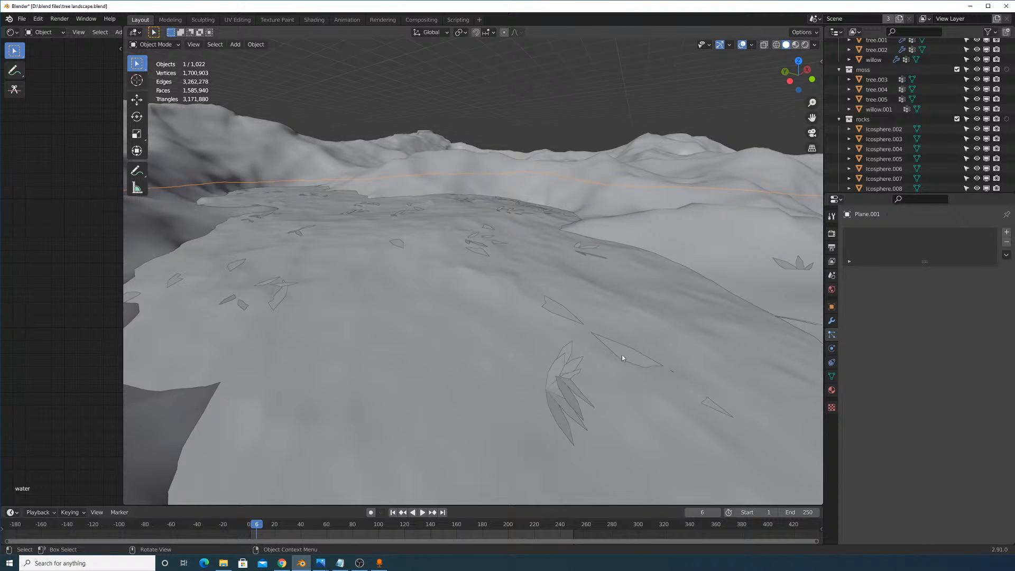
key(ctrl+z)
Set the leaf particles' distribution to Random, briefly play the timeline, and reduce the particle number to 97.
click(929, 423)
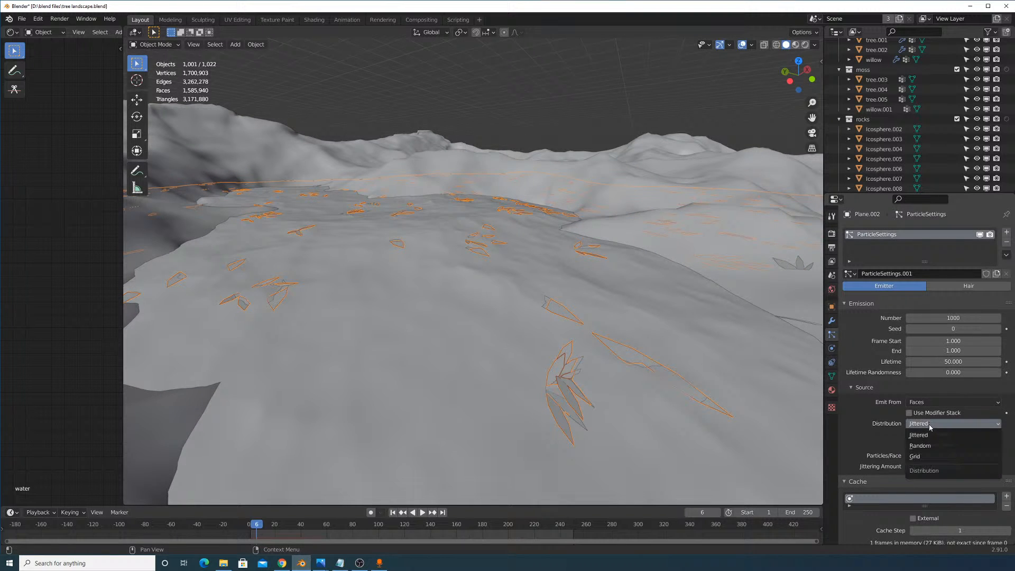
click(930, 445)
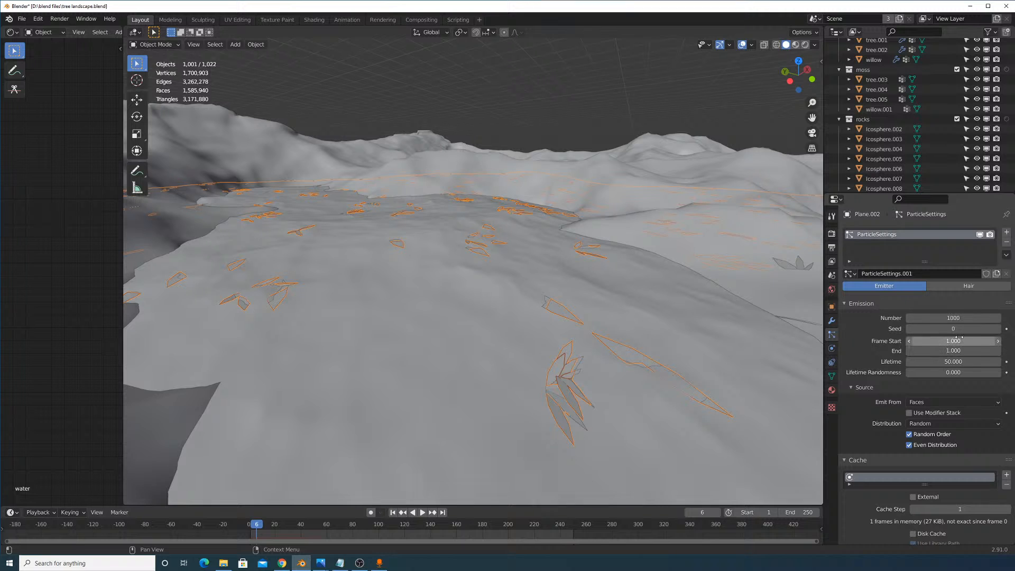
click(255, 526)
key(space)
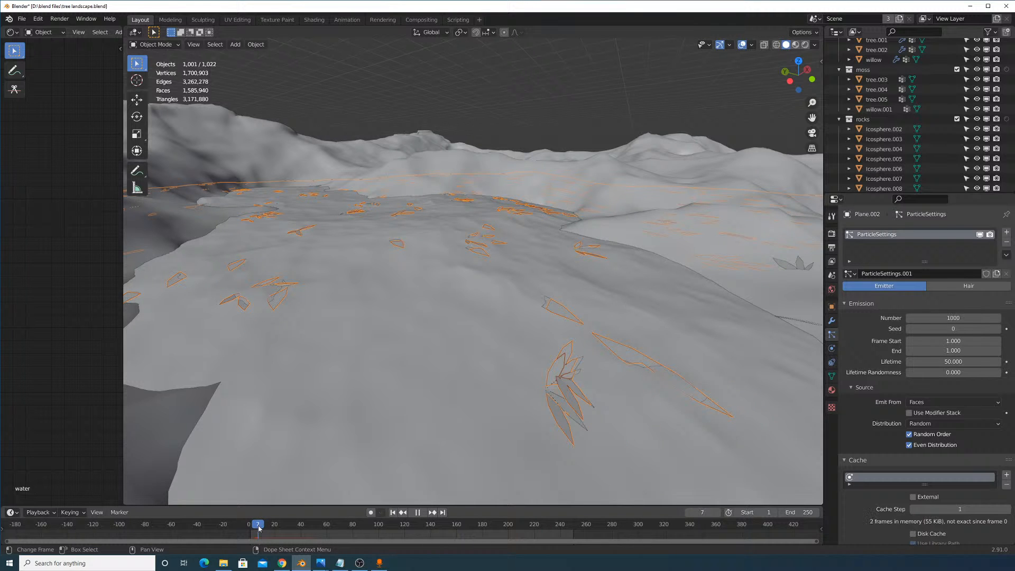
key(space)
middle_drag(492, 334, 504, 379)
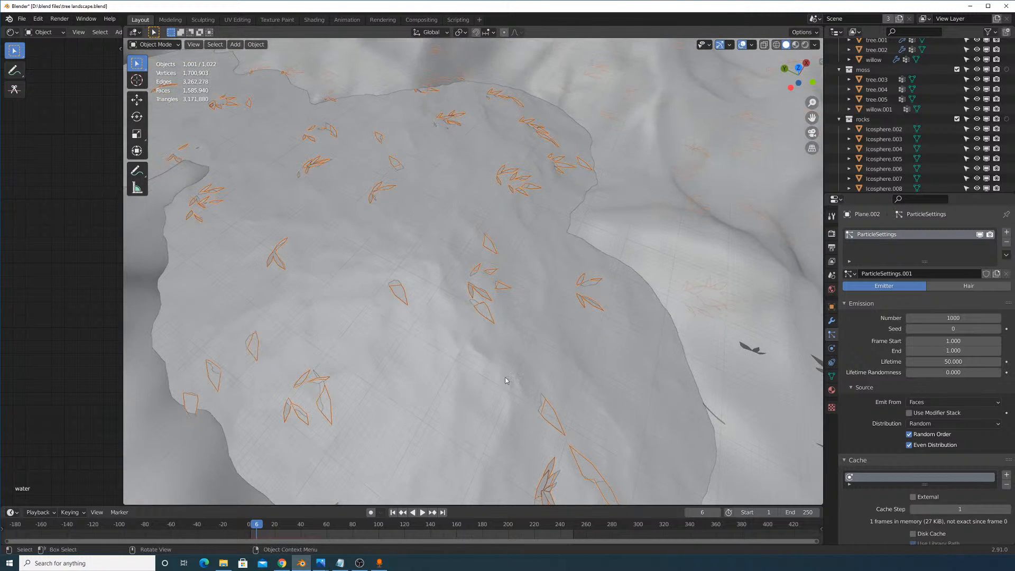
drag(924, 322, 866, 321)
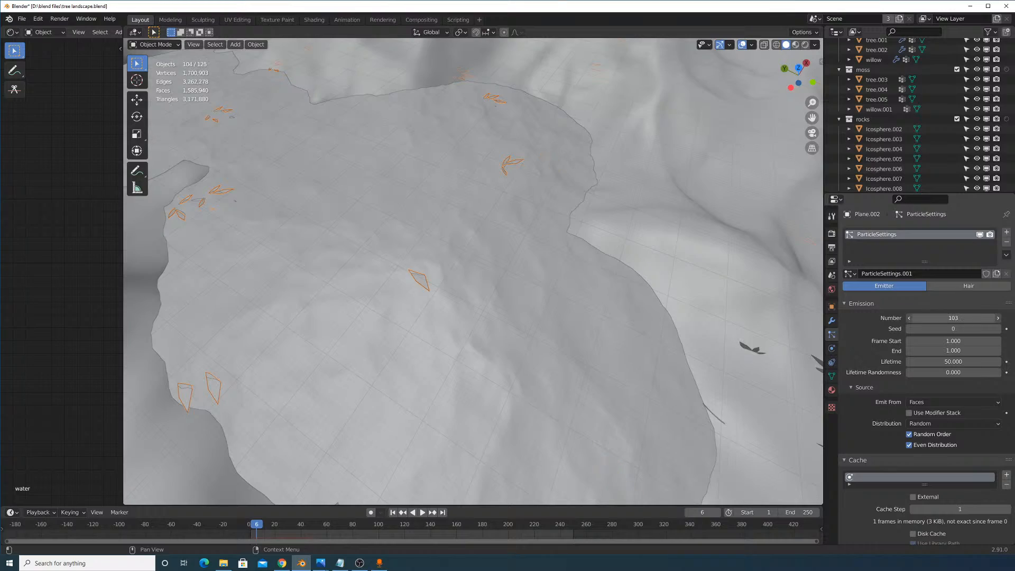
Look for the source leaf objects among the overlapping rocks at the world origin.
middle_drag(794, 226, 535, 316)
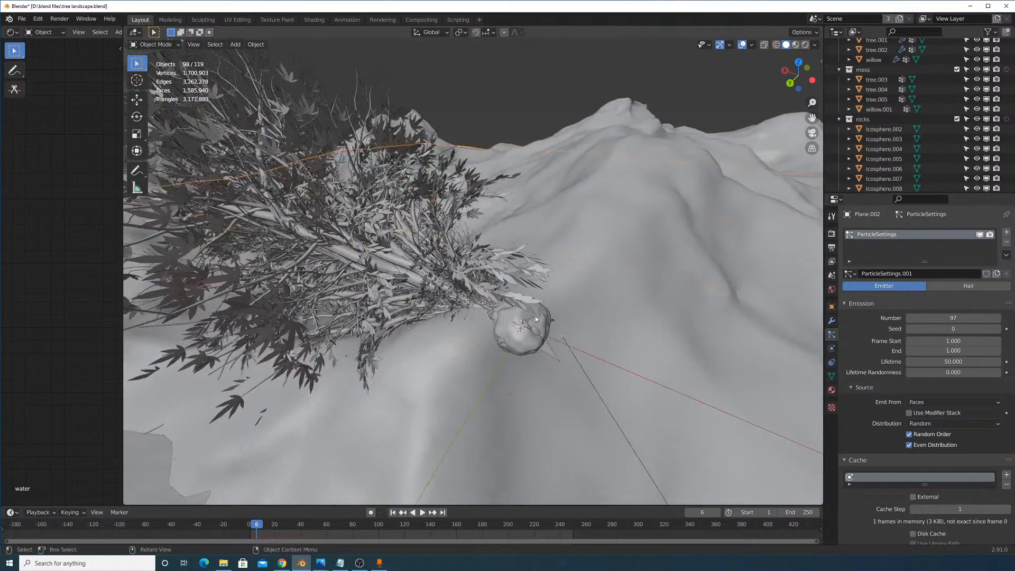
scroll(559, 334, up, 3)
scroll(559, 334, down, 5)
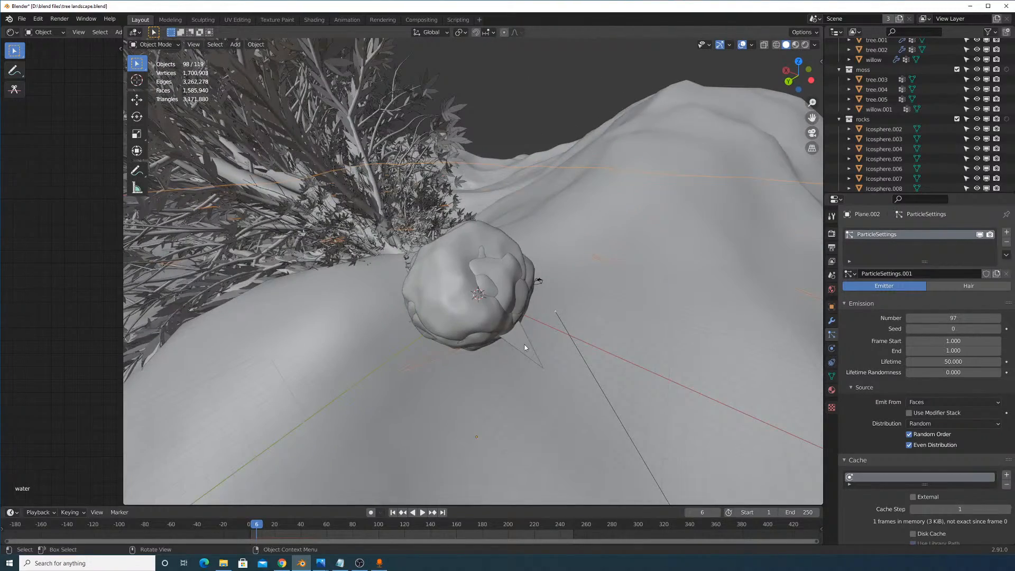
click(528, 346)
middle_drag(533, 341, 562, 261)
click(605, 231)
click(607, 211)
click(606, 210)
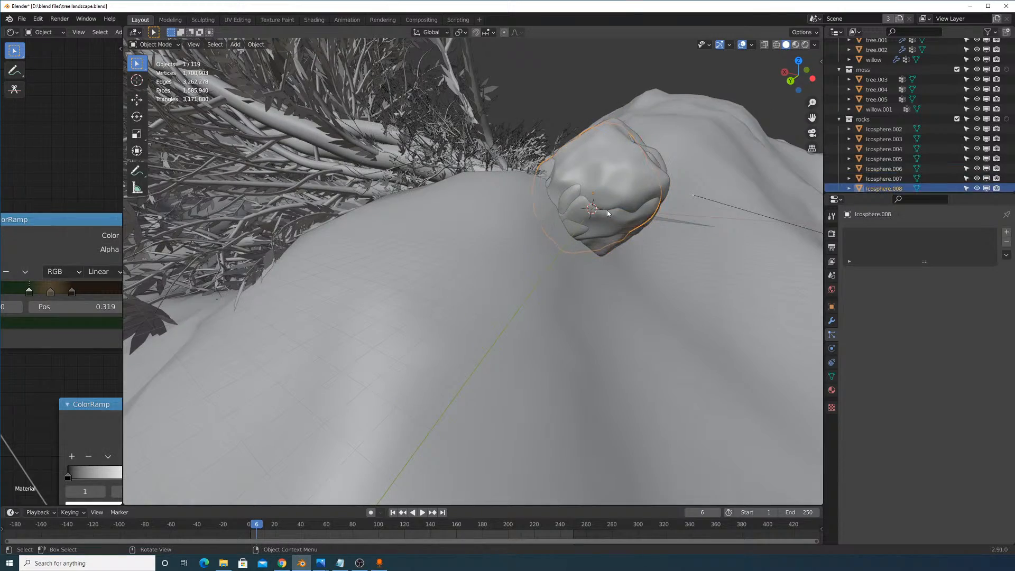
click(607, 210)
Check in wireframe display for the source leaves hidden inside the rocks, and return to solid display.
click(777, 45)
middle_drag(729, 116, 651, 200)
scroll(611, 248, up, 5)
scroll(611, 244, up, 6)
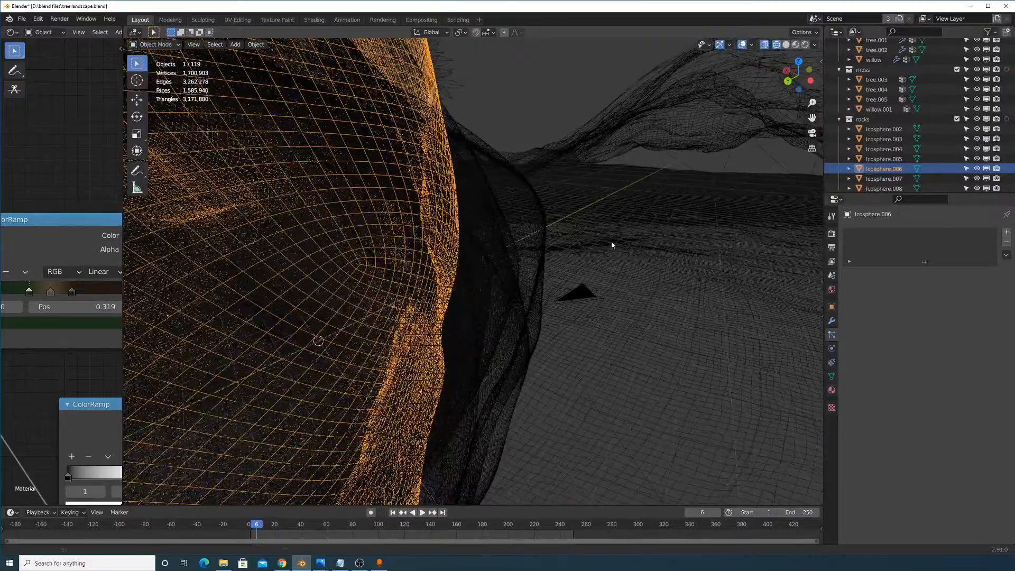
click(554, 342)
scroll(556, 328, down, 3)
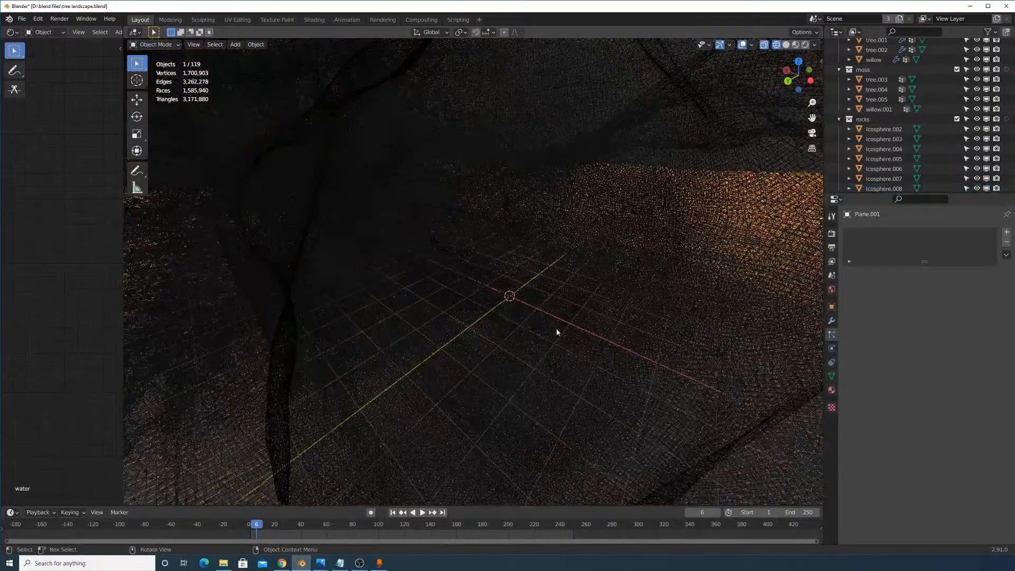
click(559, 338)
scroll(560, 334, down, 6)
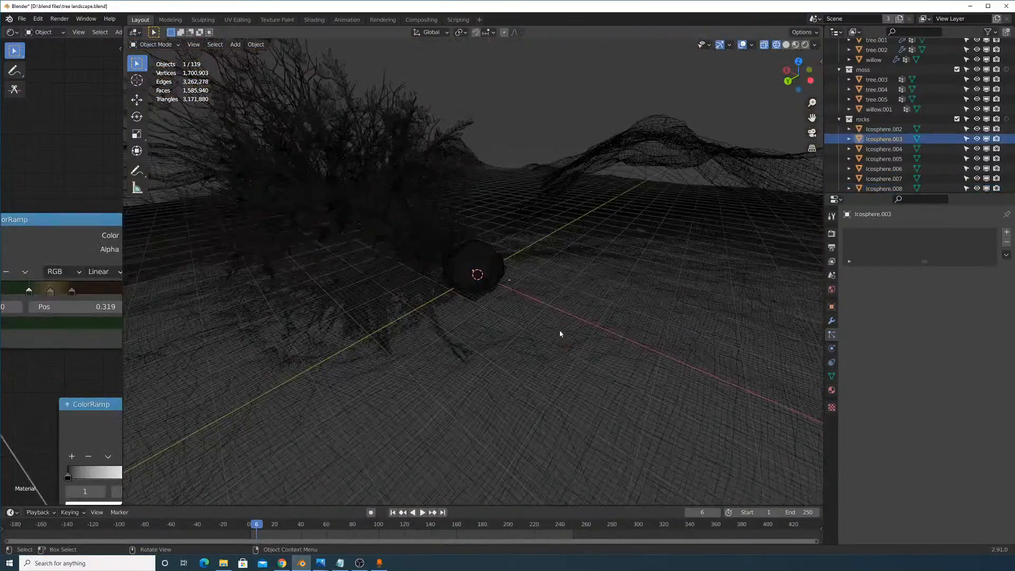
click(786, 44)
Examine the area around the rocks and the tree's base up close to find the source leaves.
scroll(572, 349, up, 10)
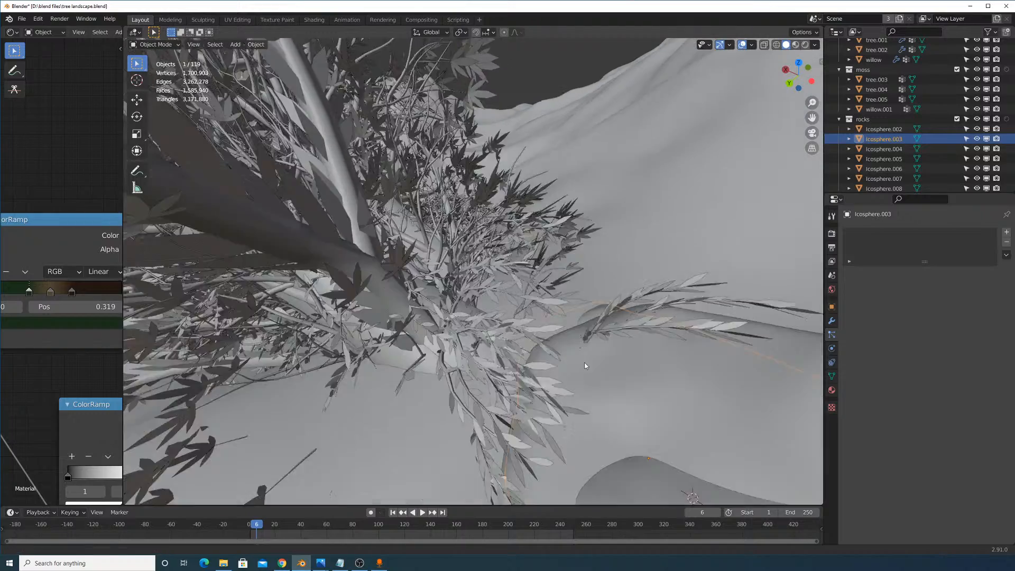
scroll(584, 363, up, 8)
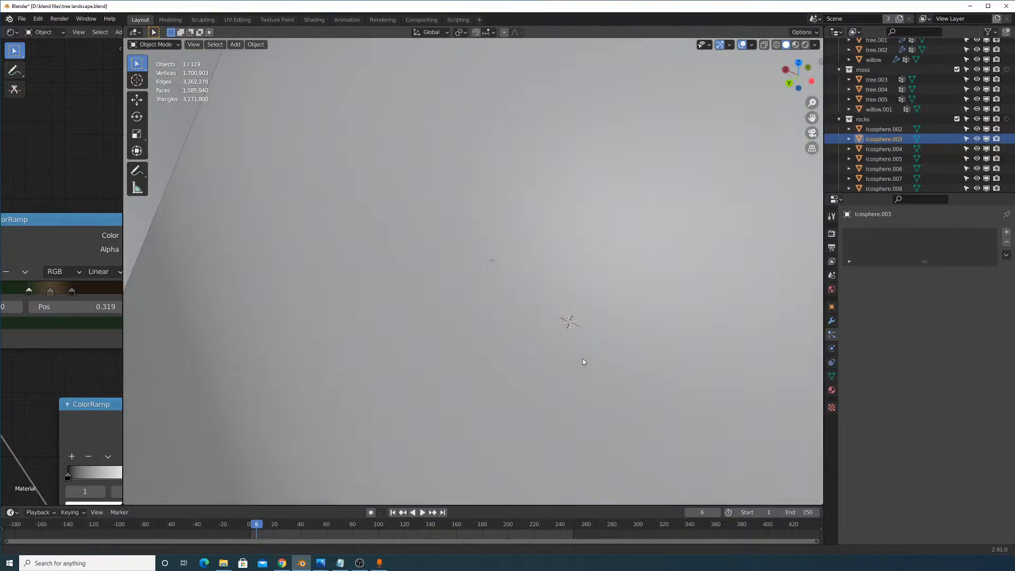
scroll(583, 362, down, 5)
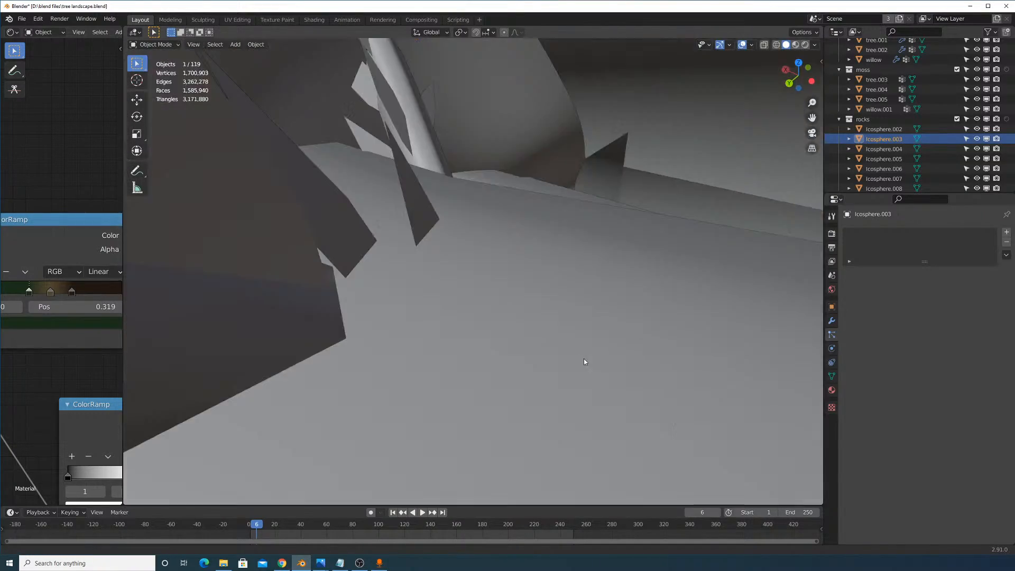
scroll(584, 361, up, 3)
scroll(587, 347, up, 5)
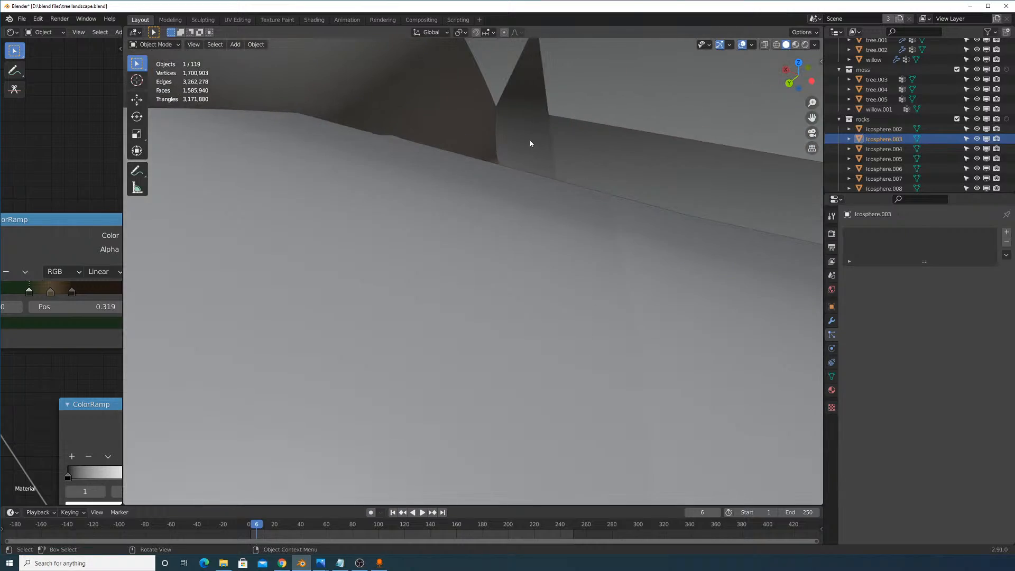
click(531, 143)
scroll(534, 169, down, 6)
scroll(505, 272, up, 5)
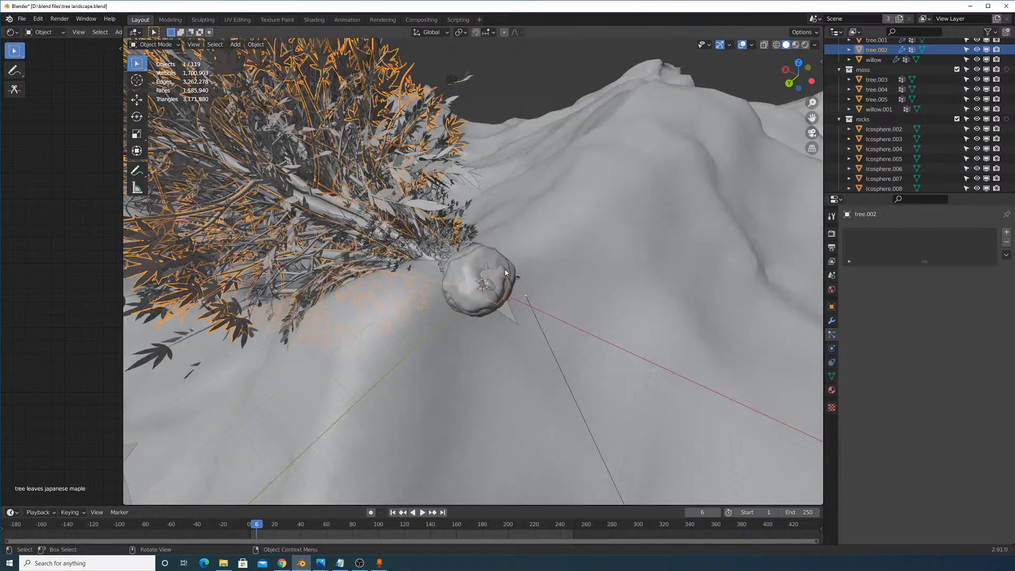
From the top view, select the japanese maple leaf around the rocks and move it about 3.1 m along X.
click(509, 306)
middle_drag(508, 307, 509, 310)
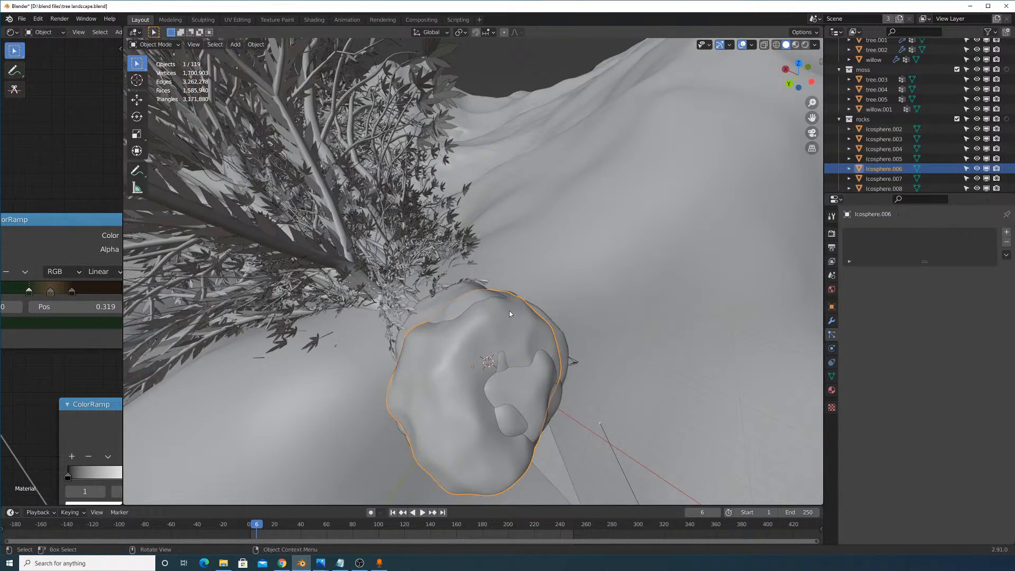
key(KP_7)
key(KP_Decimal)
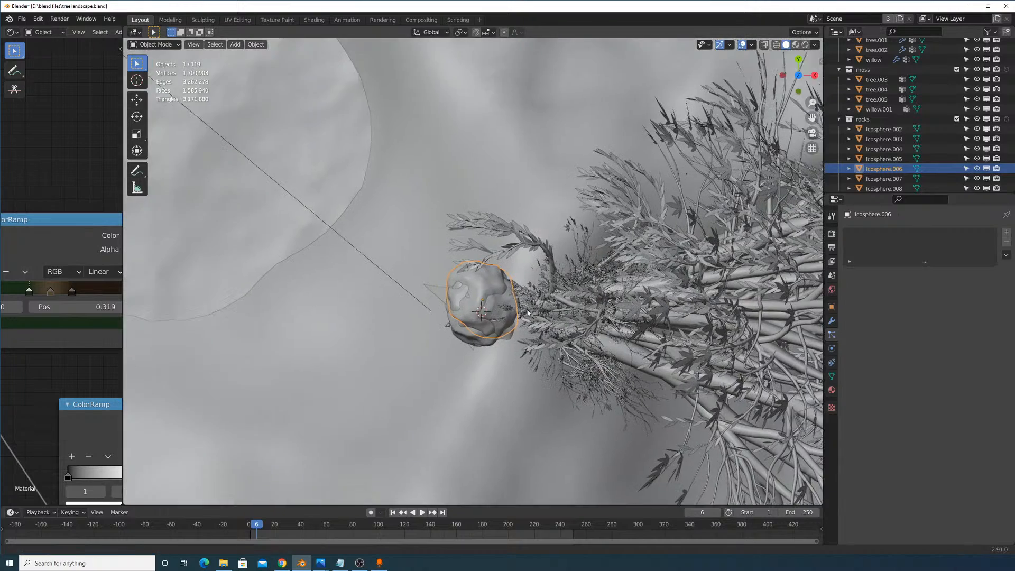
click(453, 315)
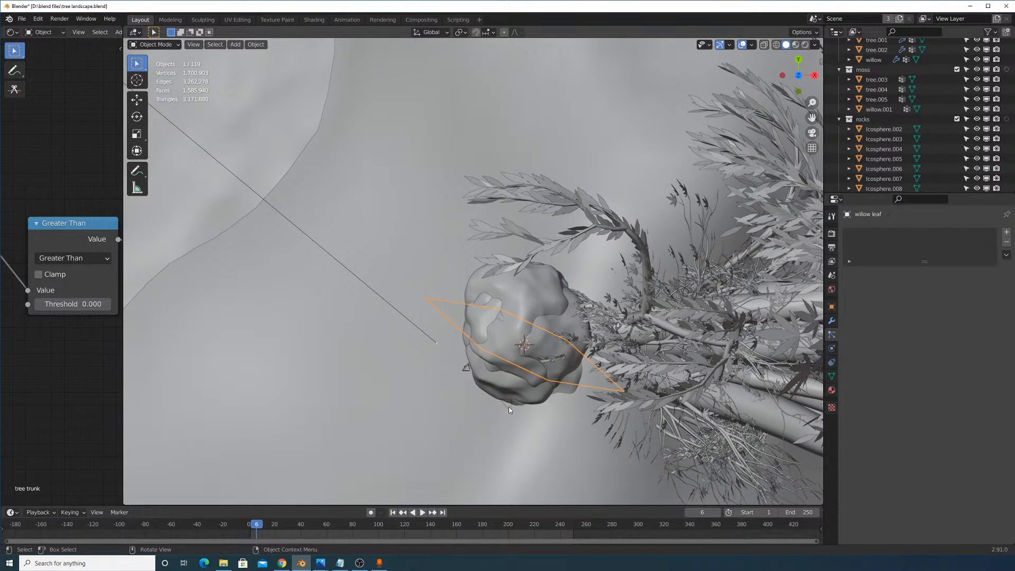
click(509, 409)
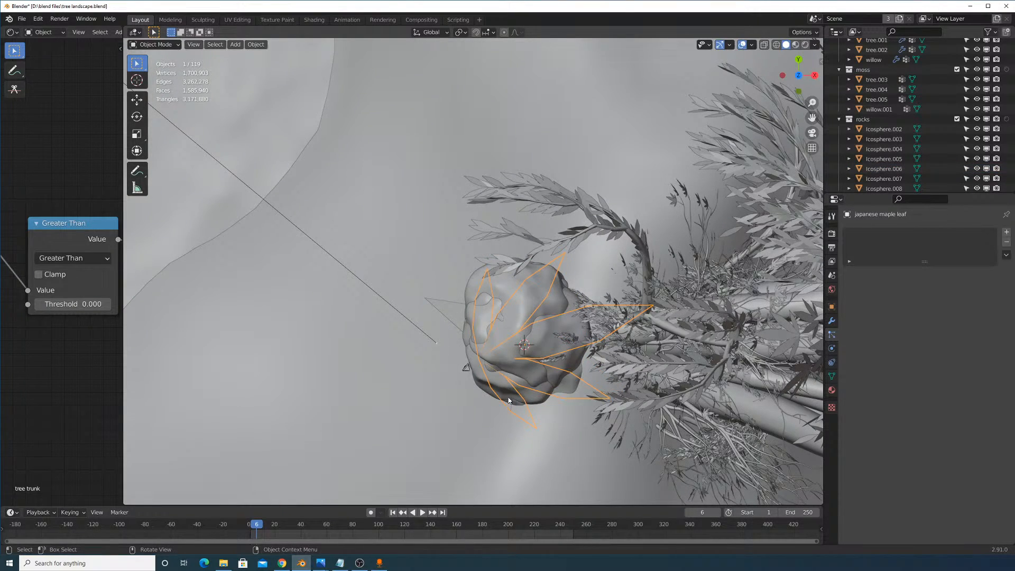
key(g)
key(Escape)
key(g)
key(x)
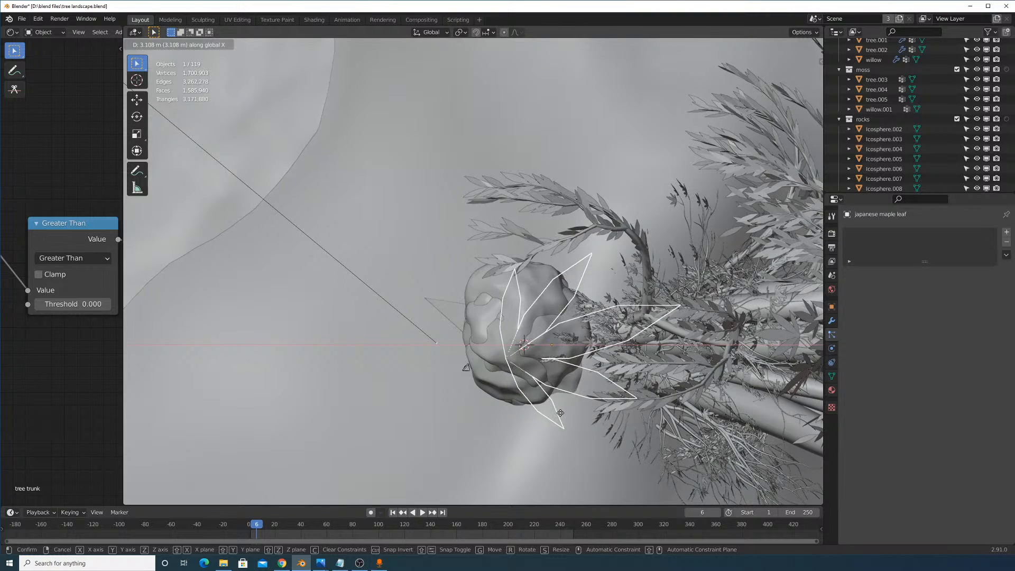
click(560, 416)
Reselect the leaf-emitting plane and try the Whole Collection and Object Rotation options for its leaf instances.
middle_drag(560, 415, 624, 277)
click(406, 309)
key(a)
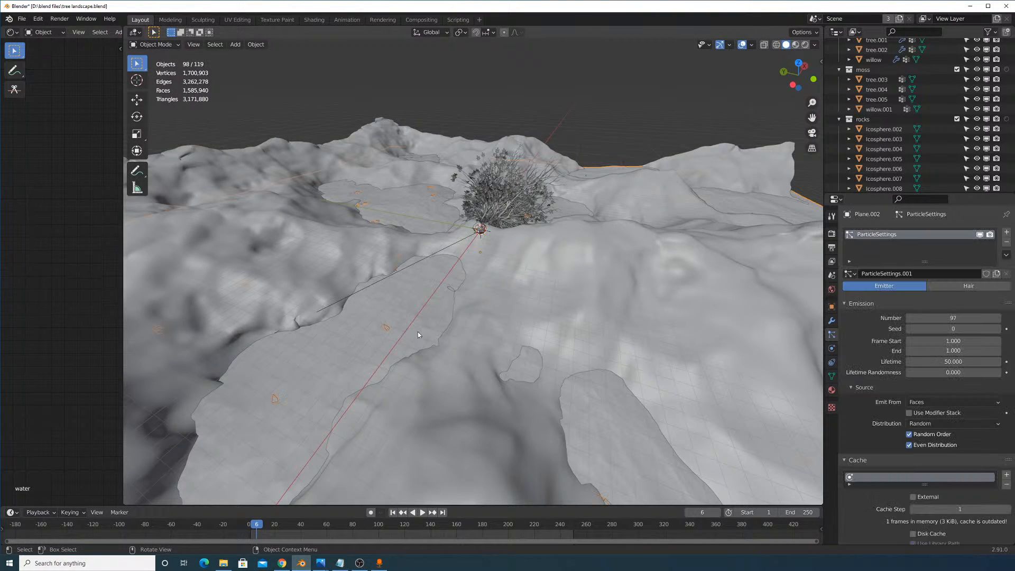
scroll(941, 379, down, 10)
scroll(956, 404, down, 10)
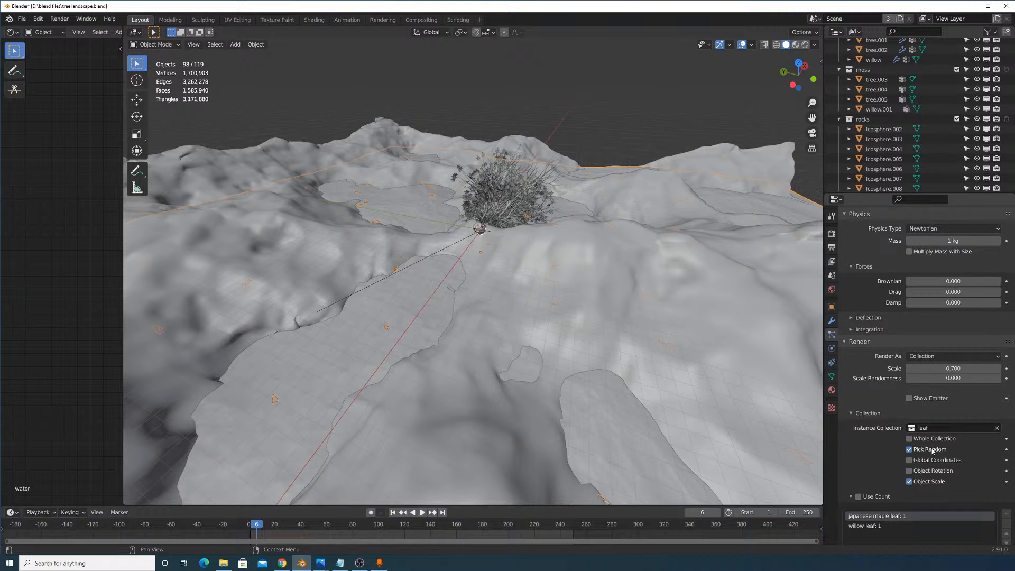
click(933, 439)
click(934, 441)
click(926, 471)
Increase the render scale of the leaf particles to 3.34.
middle_drag(475, 307, 734, 369)
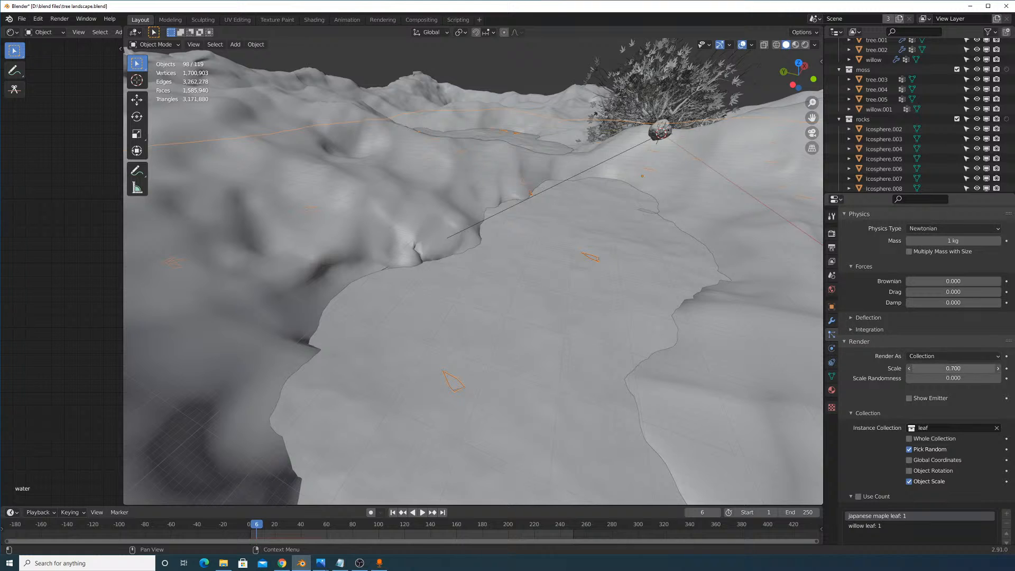
drag(953, 368, 930, 368)
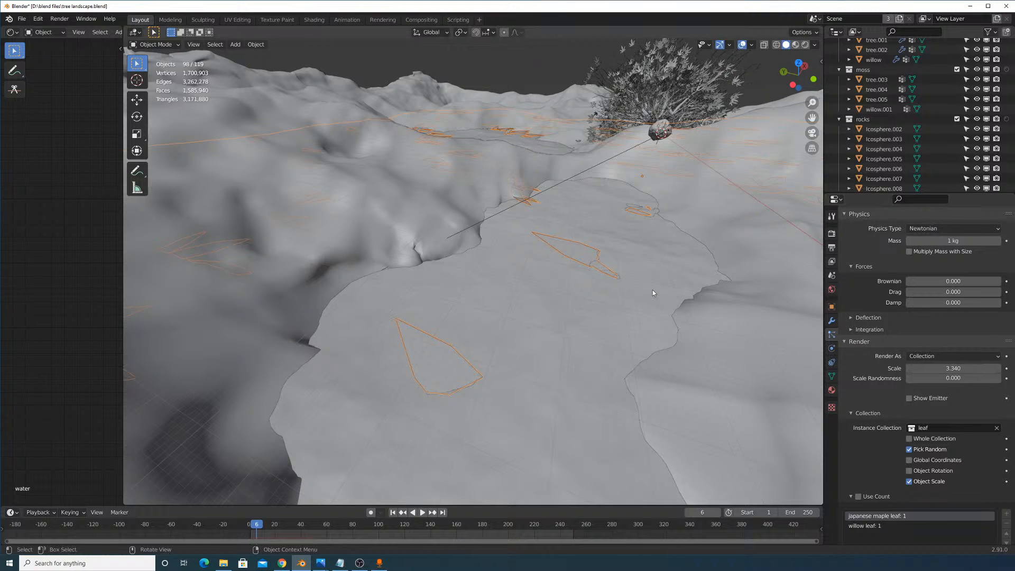
Move the leaf-emitting plane along Z to bring its leaves closer to the water surface.
key(g)
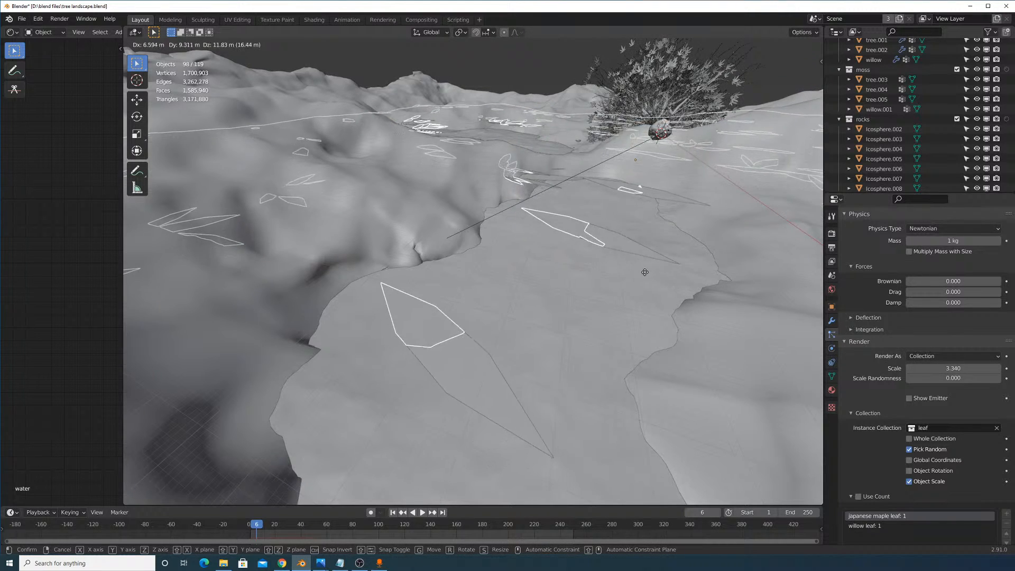
click(580, 223)
key(g)
key(z)
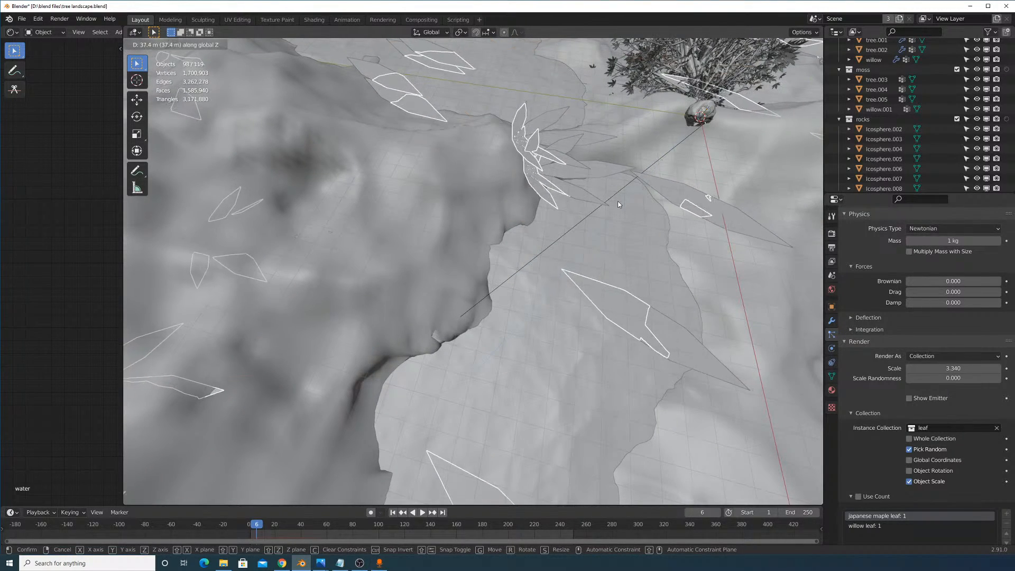
click(620, 233)
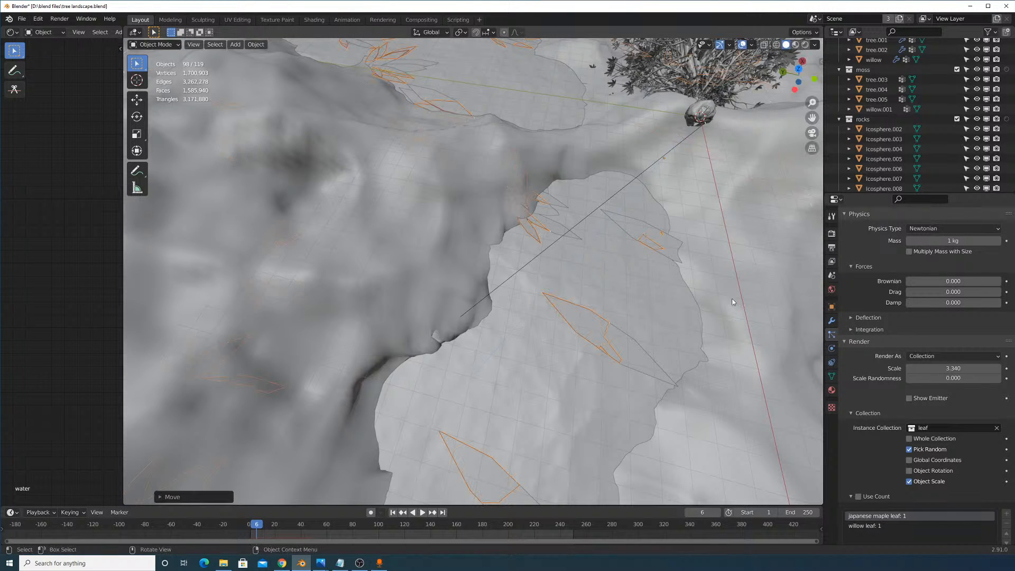
Reduce the render scale of the leaf particles to 0.66 and raise their number to 1724.
mouse_move(972, 373)
mouse_down()
mouse_move(936, 372)
mouse_move(984, 365)
mouse_up()
scroll(984, 365, up, 15)
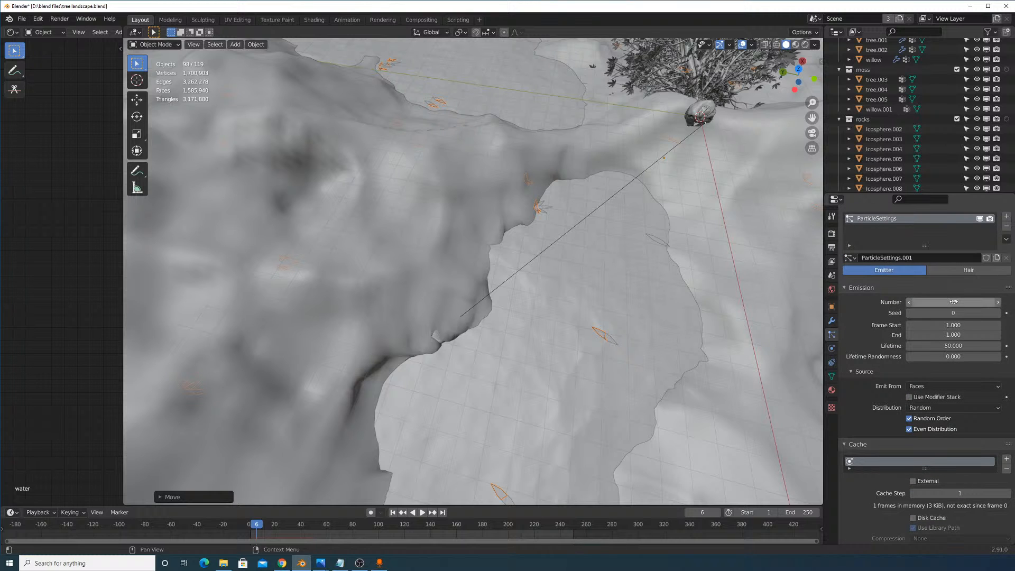
drag(953, 301, 996, 302)
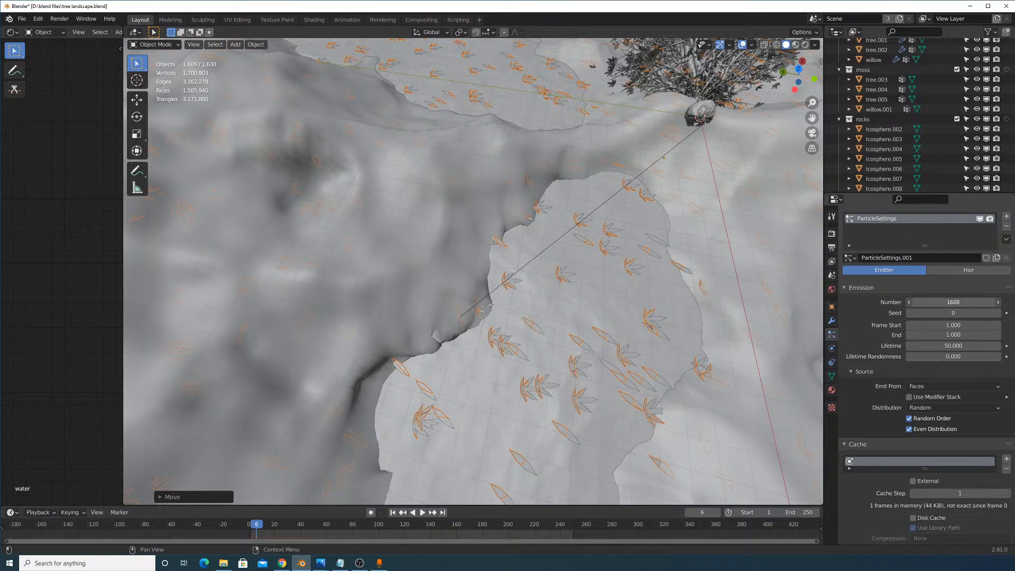
Enable particle rotation with the orientation axis set to Normal, Dynamic turned on, and Randomize and Randomize Phase at 0.
scroll(892, 346, down, 15)
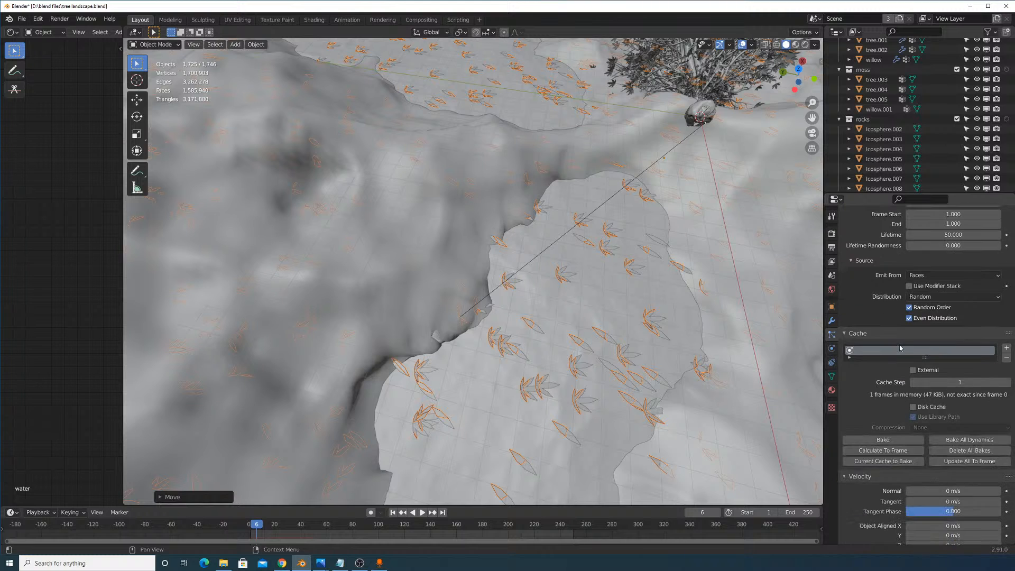
click(852, 380)
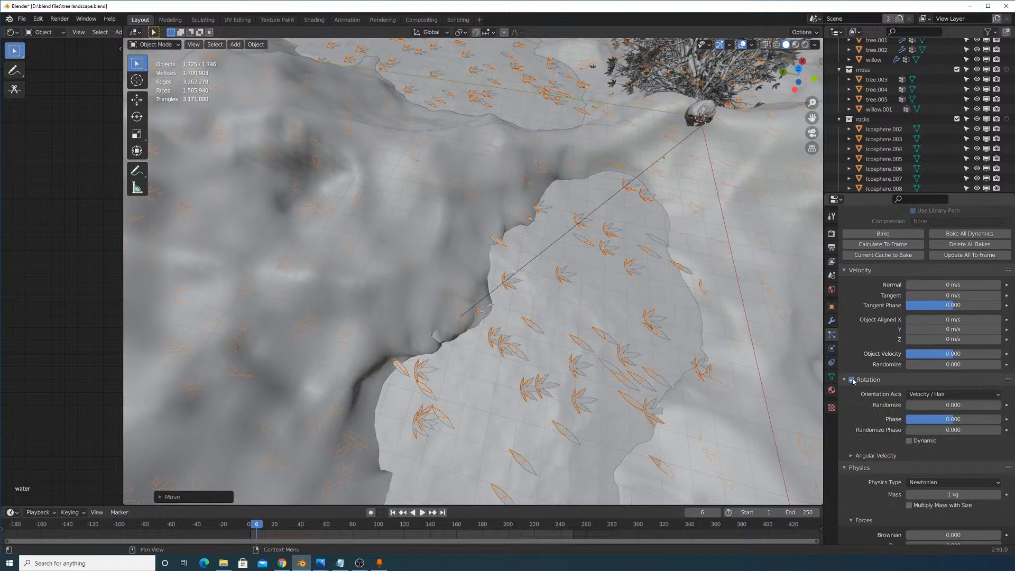
drag(945, 404, 1002, 405)
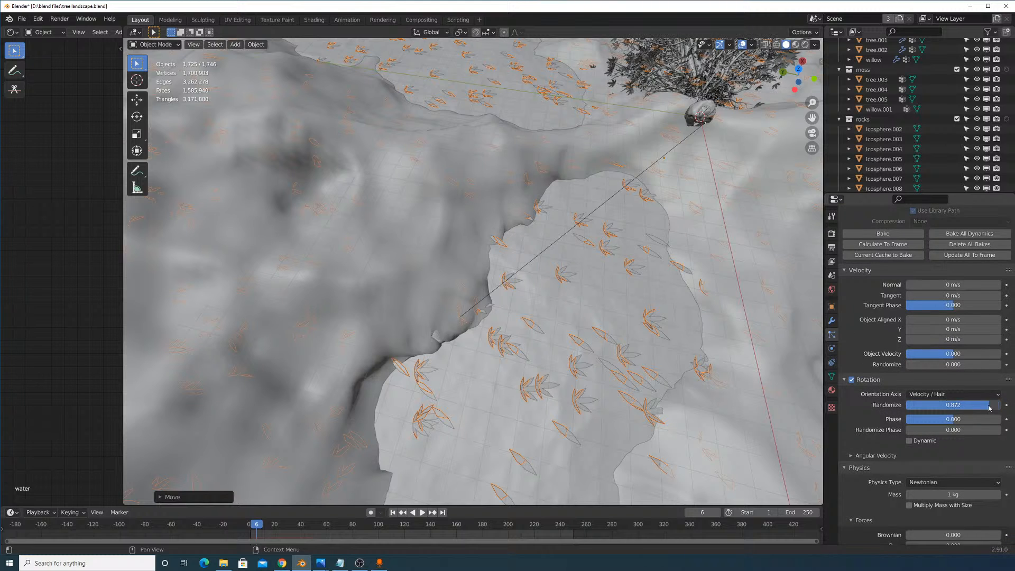
click(964, 395)
click(962, 416)
click(964, 396)
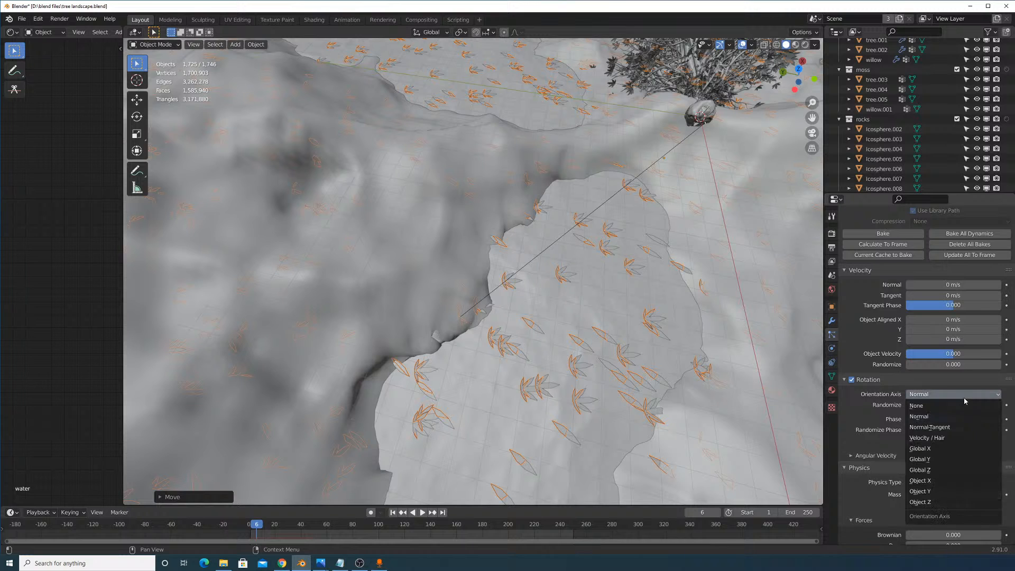
click(920, 416)
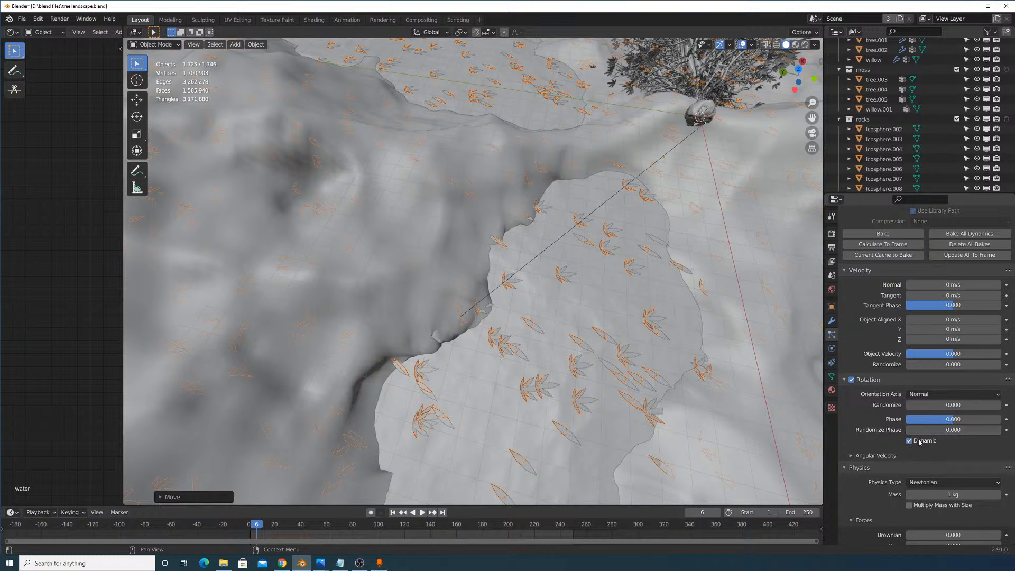
drag(979, 430, 909, 430)
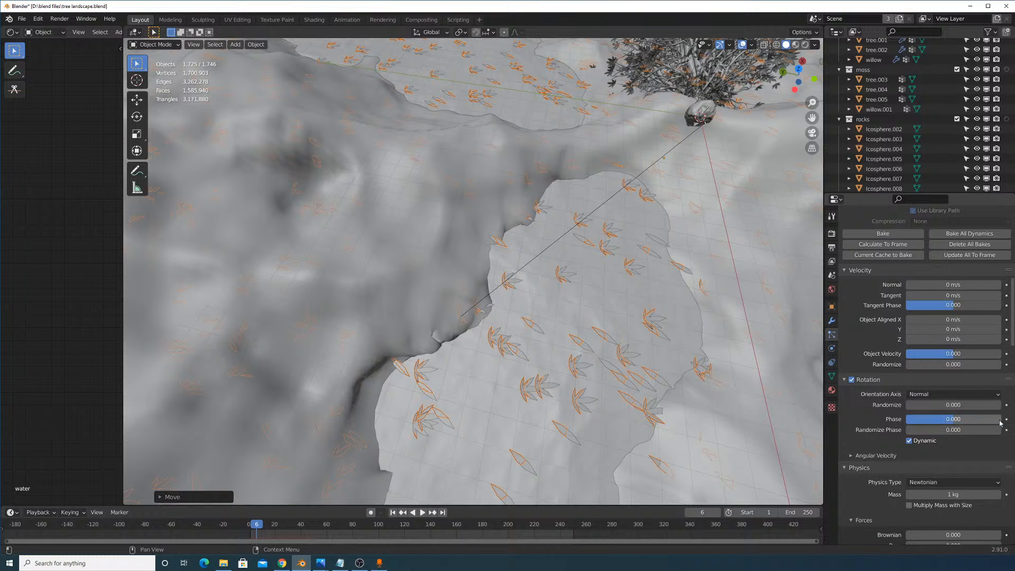
Try an angular velocity amount and a Brownian force on the leaf particles.
click(857, 456)
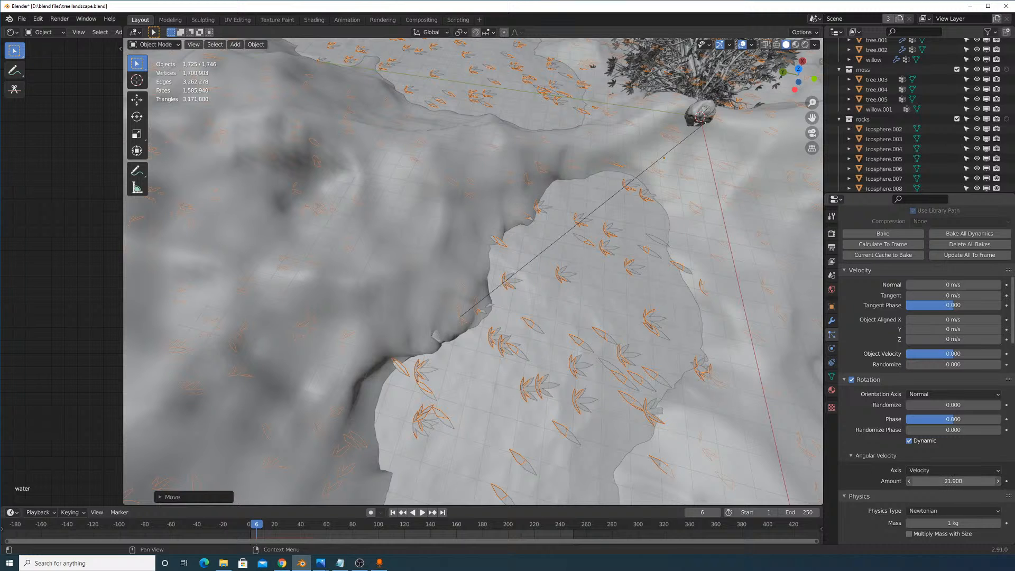
scroll(910, 465, down, 5)
scroll(910, 465, down, 2)
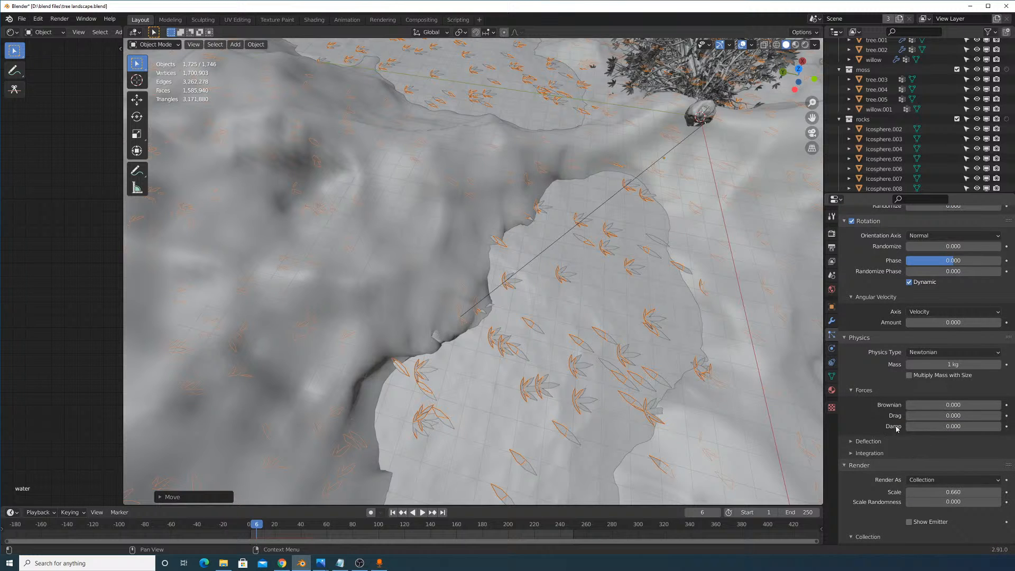
drag(936, 405, 957, 405)
scroll(926, 406, up, 12)
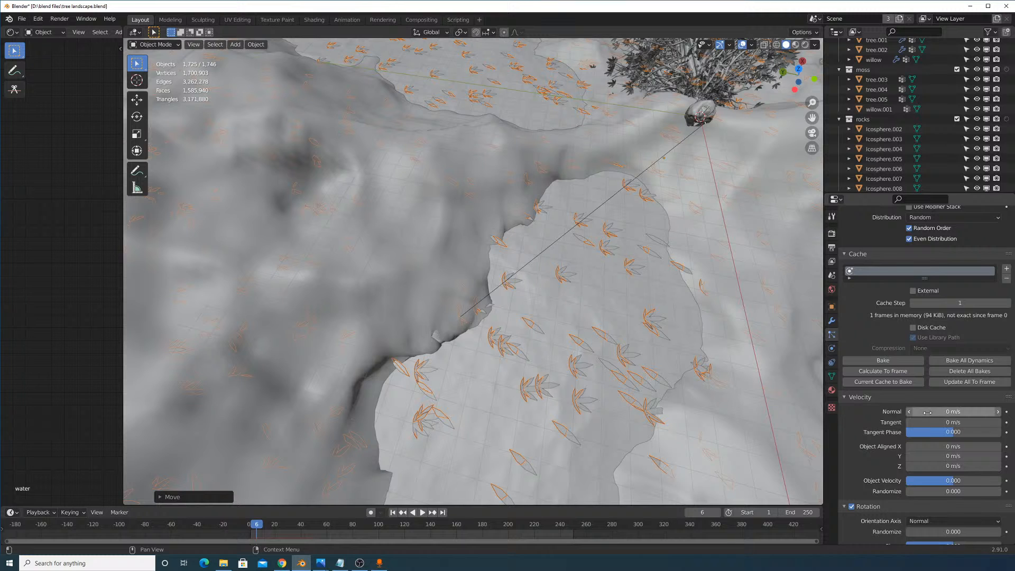
Set the leaf particles' scale randomness to 0.587 and undo the accidental selection of another object.
scroll(883, 410, down, 12)
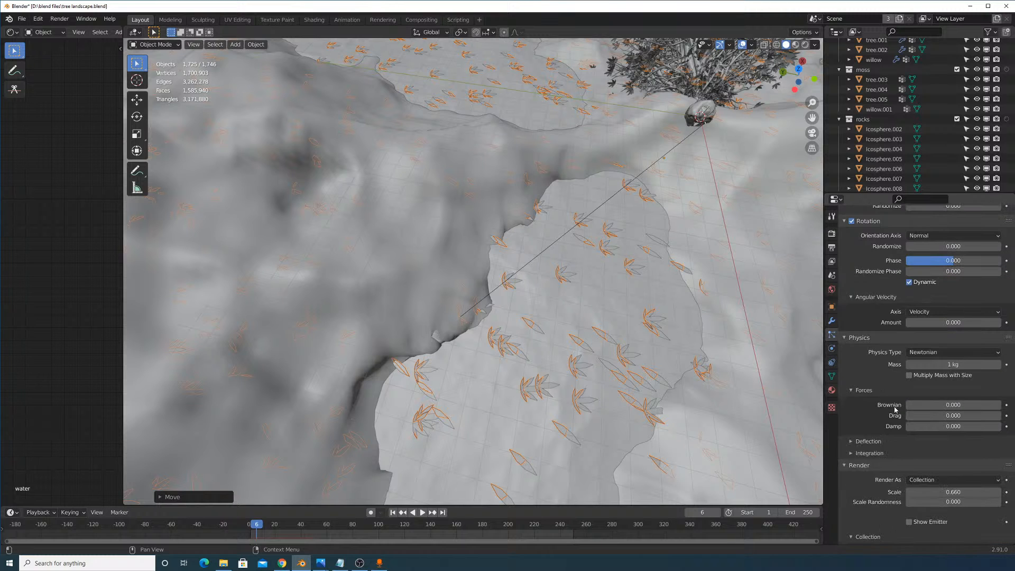
scroll(901, 435, down, 2)
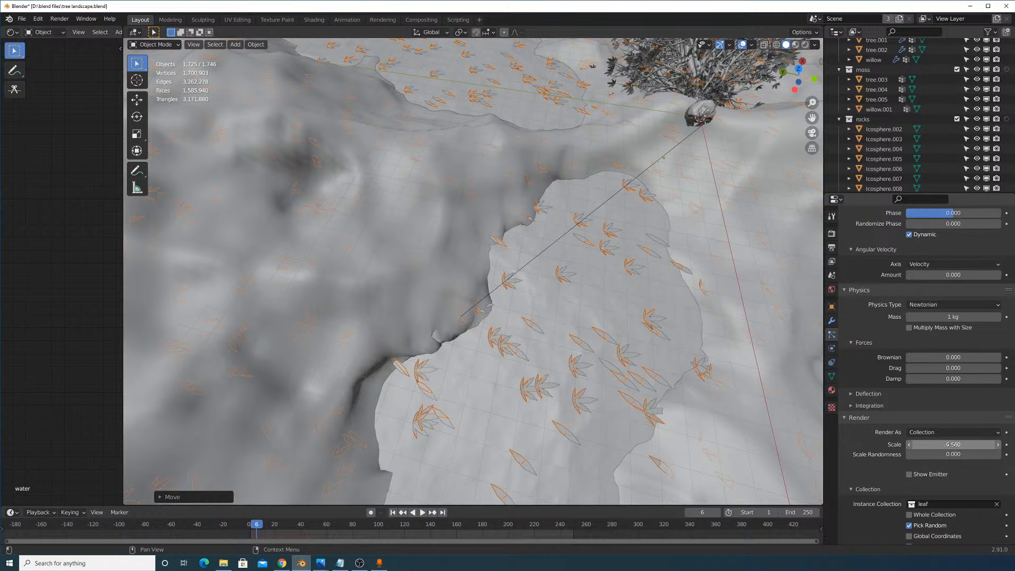
drag(946, 454, 974, 454)
middle_drag(528, 238, 617, 283)
click(616, 283)
scroll(576, 271, up, 8)
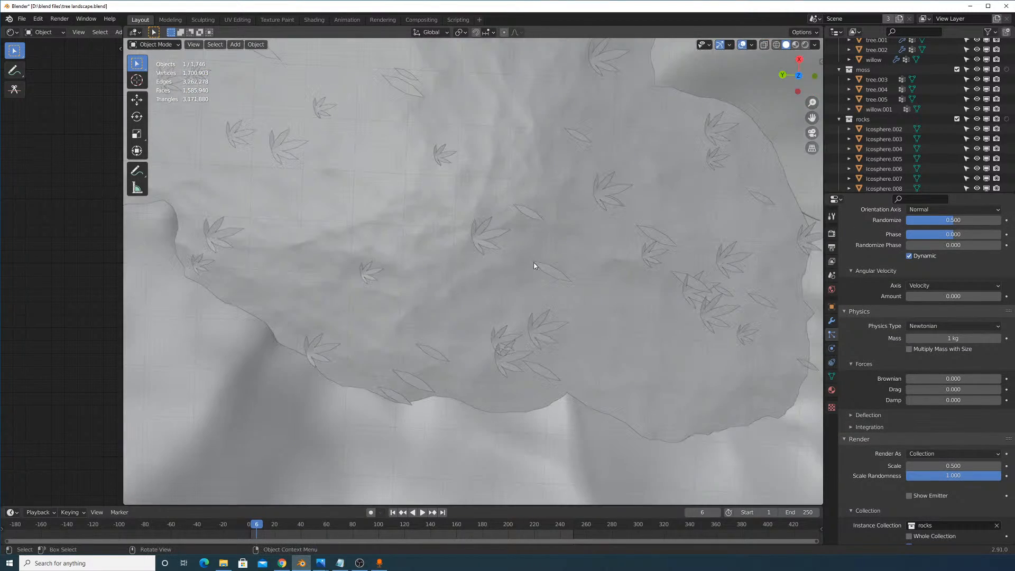
key(ctrl+z)
Lower the leaf-emitting plane slightly along Z while viewing the leaves close to the water surface.
middle_drag(553, 281, 602, 250)
scroll(601, 262, up, 6)
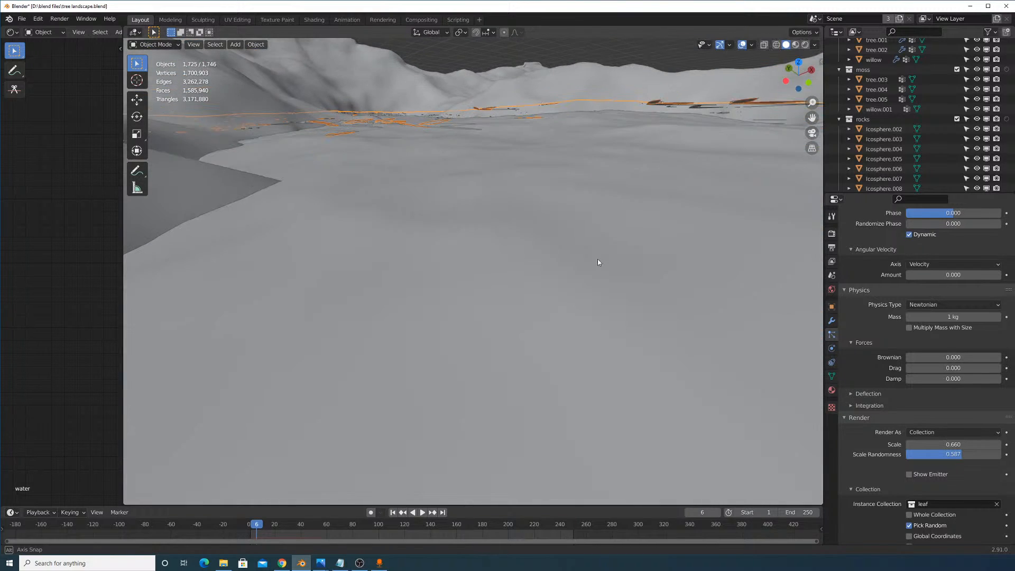
key(g)
key(z)
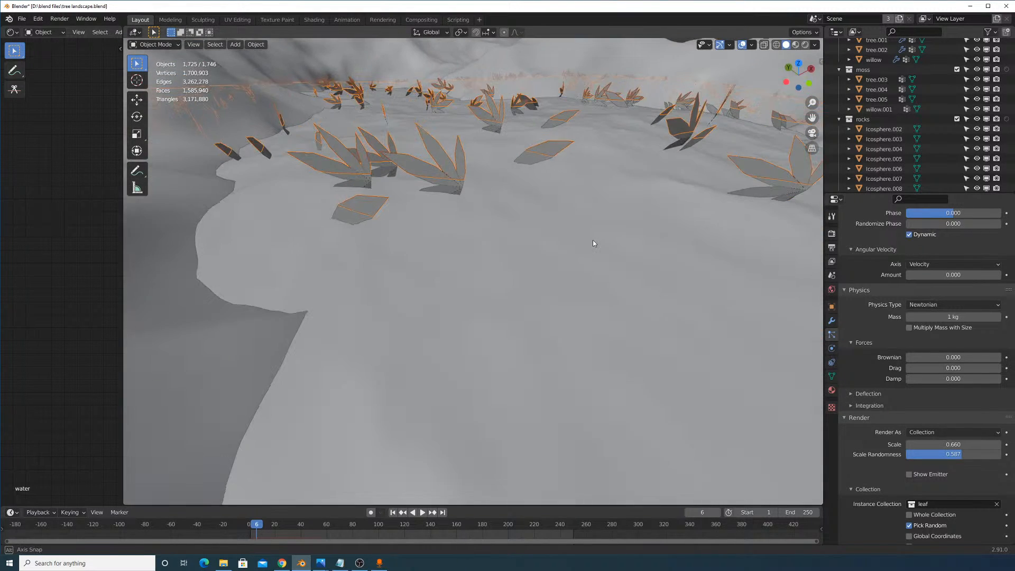
click(594, 250)
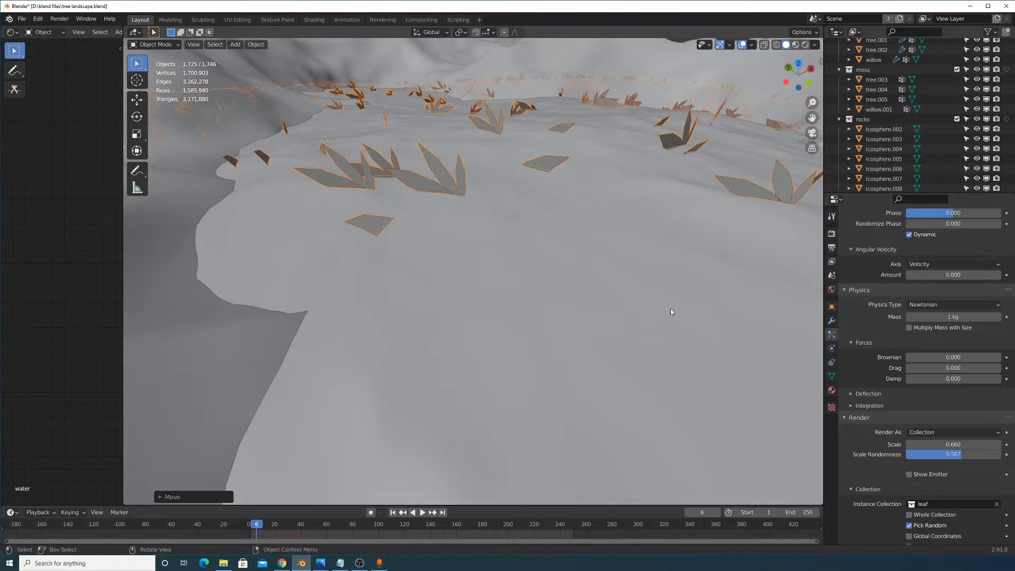
Try a rotation phase of -0.744 and step between frames 5 and 6 to compare the leaves' orientation.
scroll(934, 235, up, 15)
scroll(934, 234, up, 4)
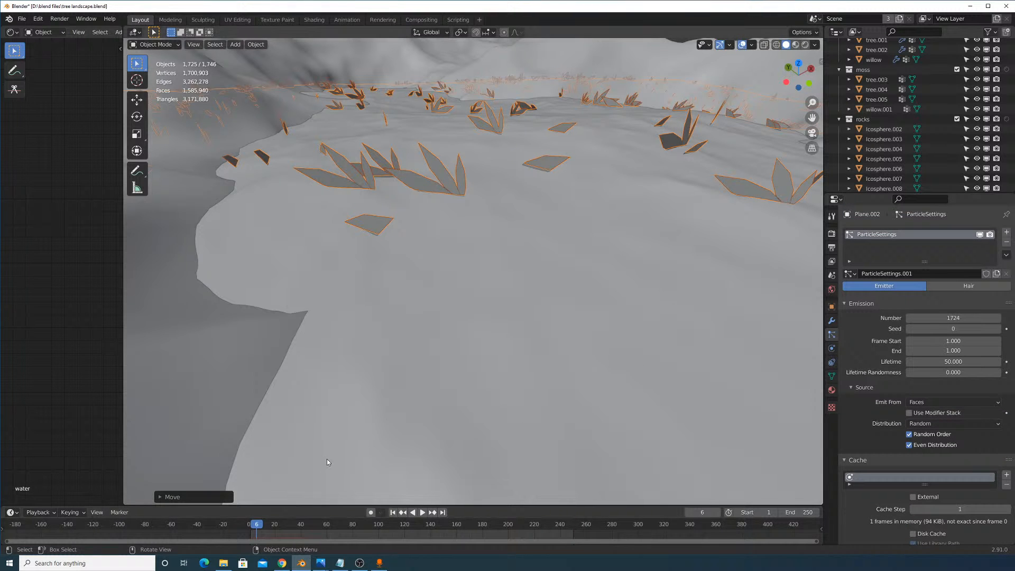
key(Left)
key(Right)
middle_drag(327, 458, 518, 265)
scroll(917, 390, down, 12)
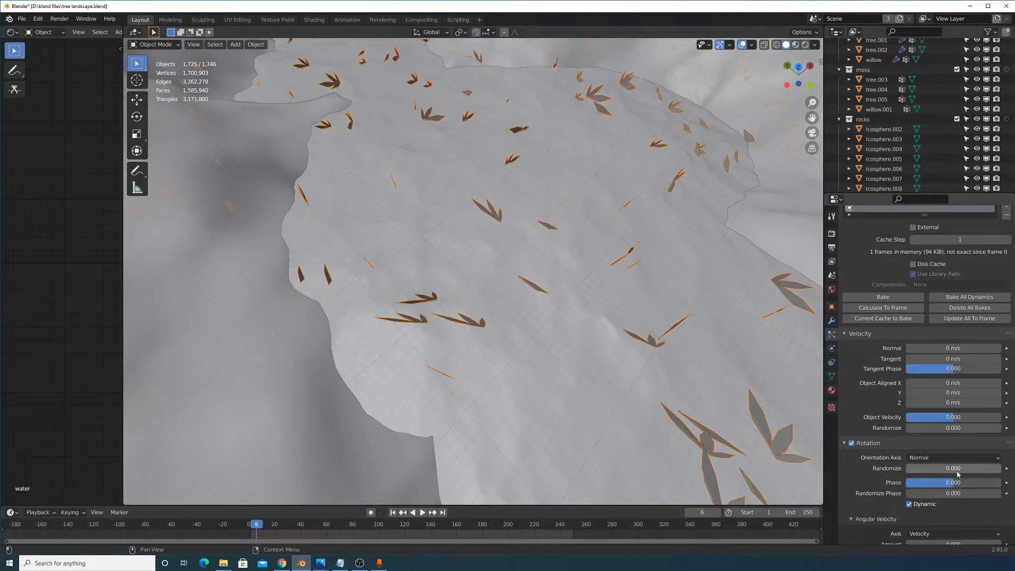
drag(953, 468, 923, 482)
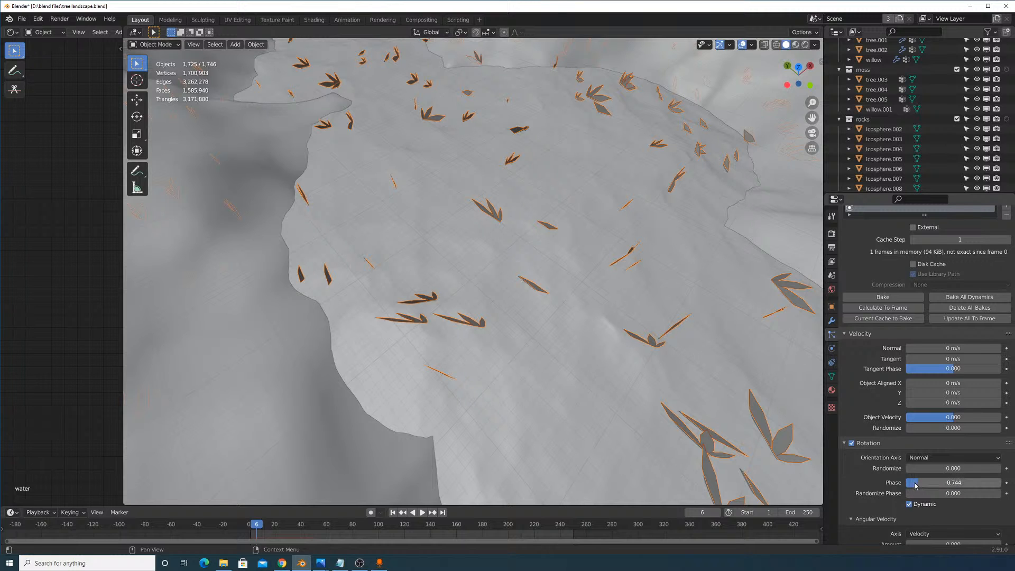
key(Left)
key(Right)
key(Left)
key(Right)
key(Left)
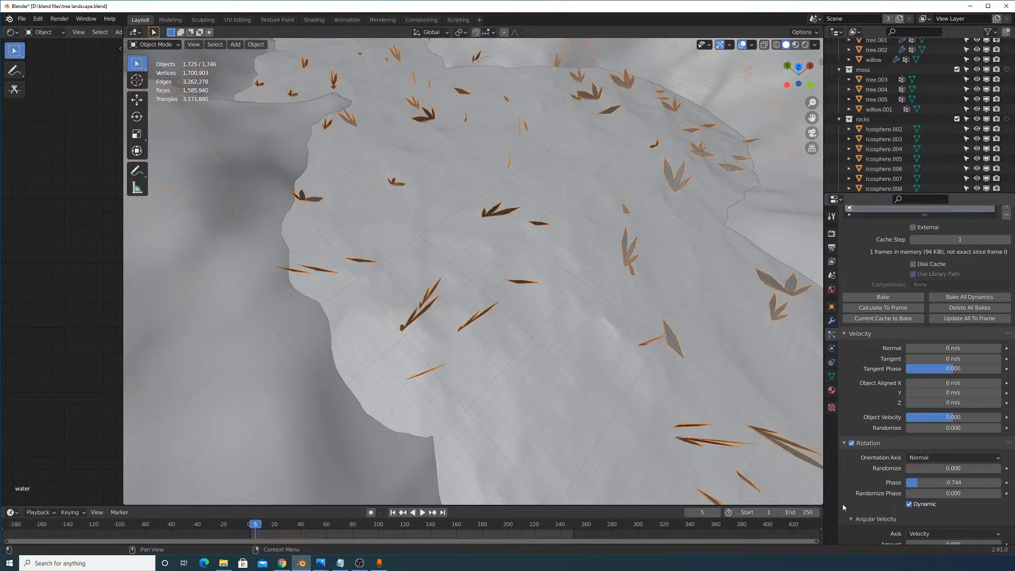
key(Right)
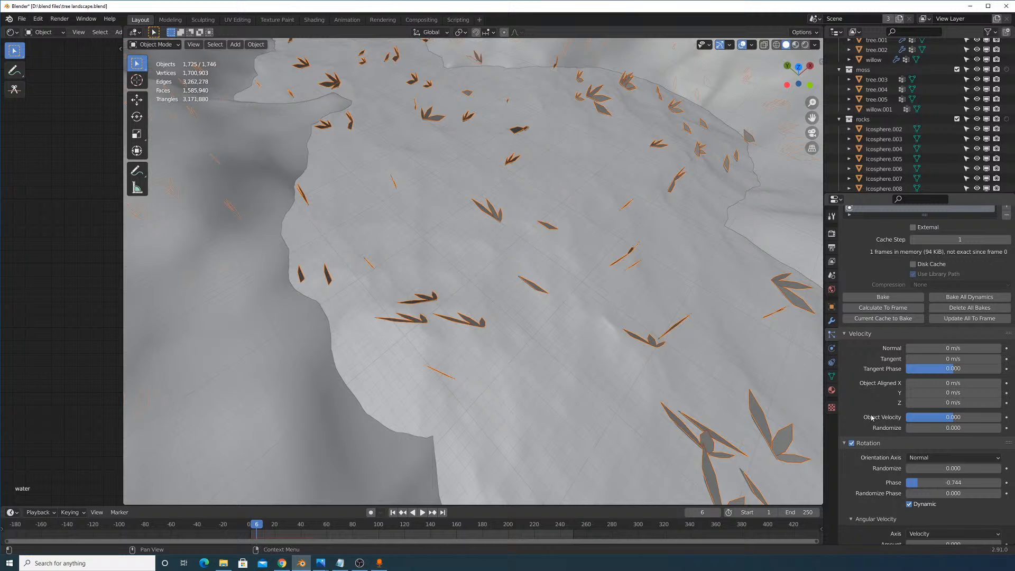
Set the rotation phase of the leaf particles to -1.
middle_drag(709, 423, 702, 395)
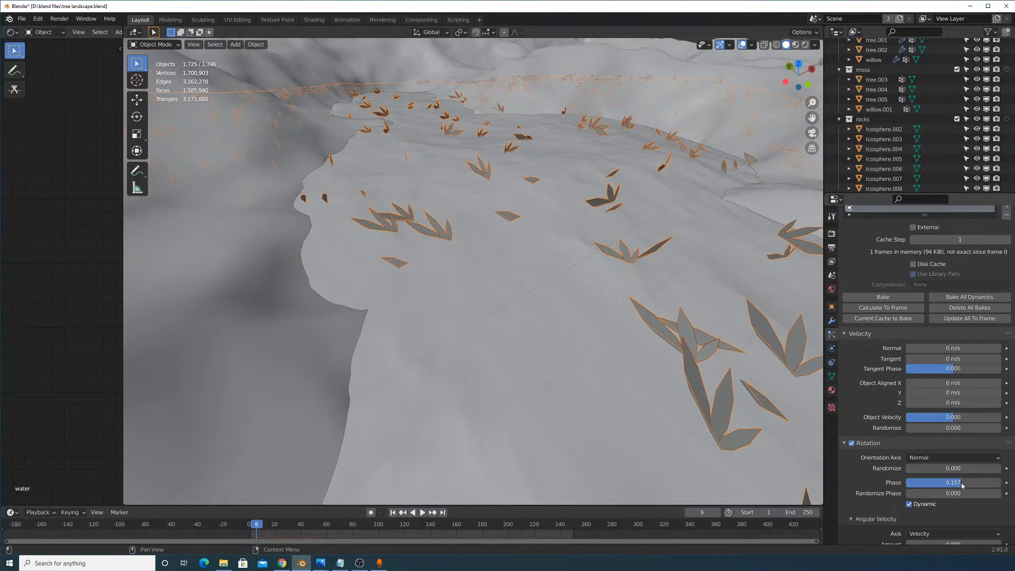
drag(952, 482, 898, 482)
middle_drag(793, 415, 664, 346)
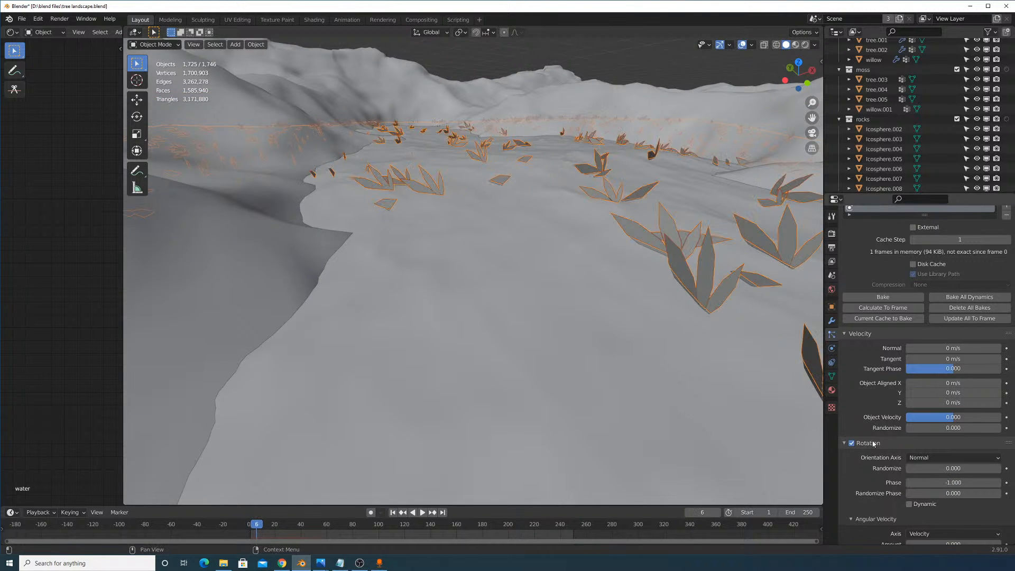
Try Global X and Object Z as the orientation axis of the leaf particles.
click(943, 457)
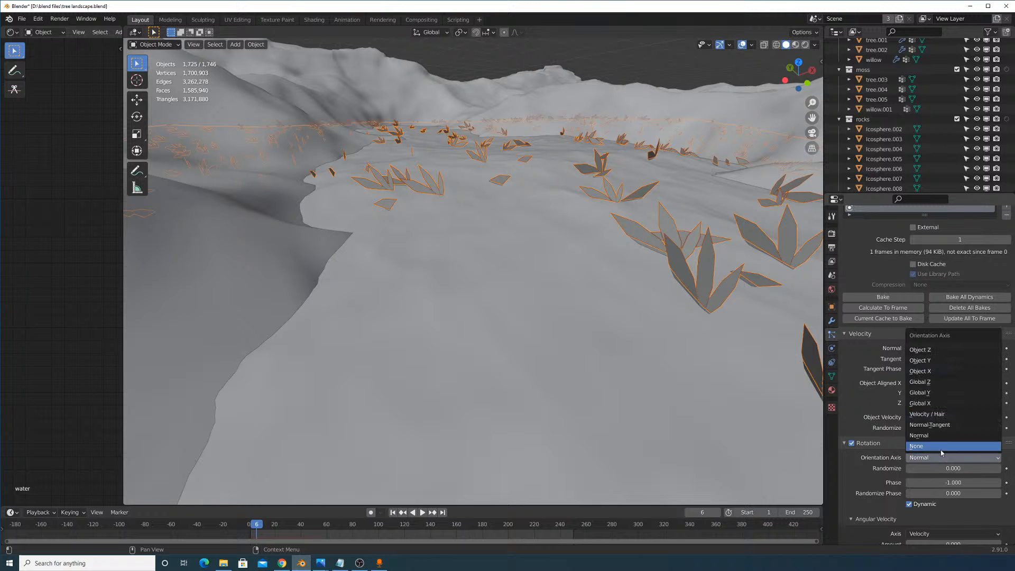
click(931, 404)
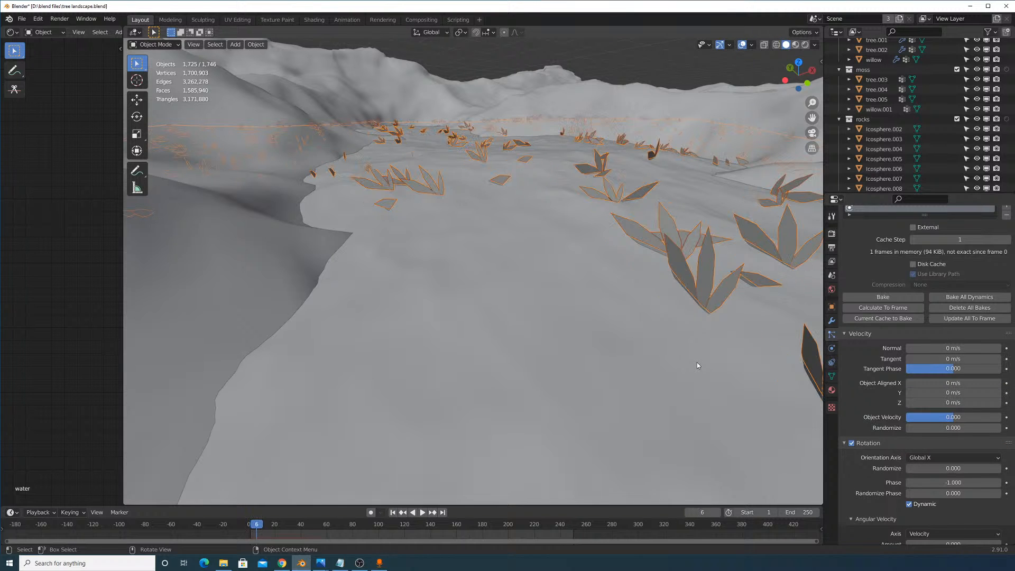
middle_drag(708, 371, 685, 384)
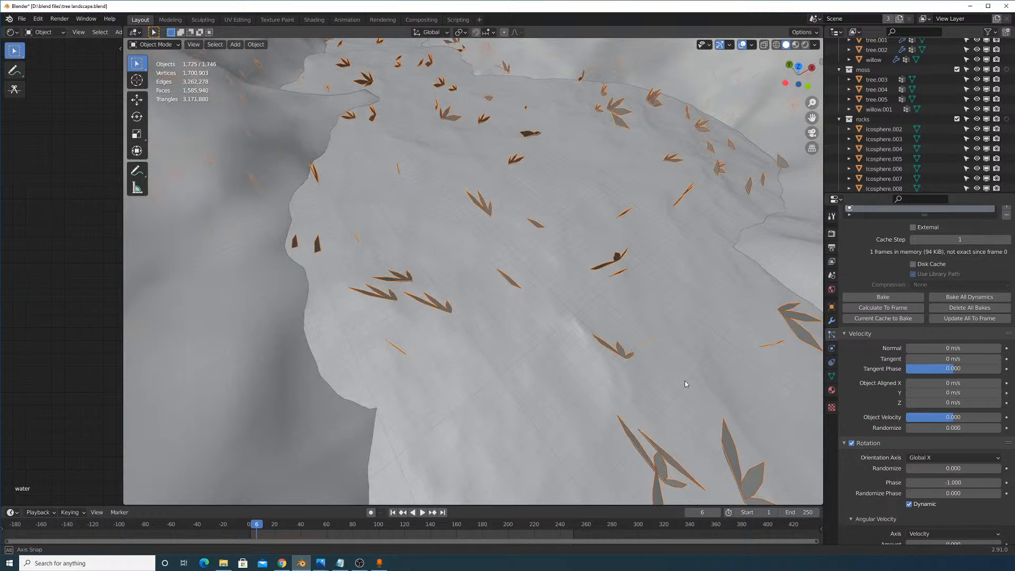
click(943, 458)
click(930, 349)
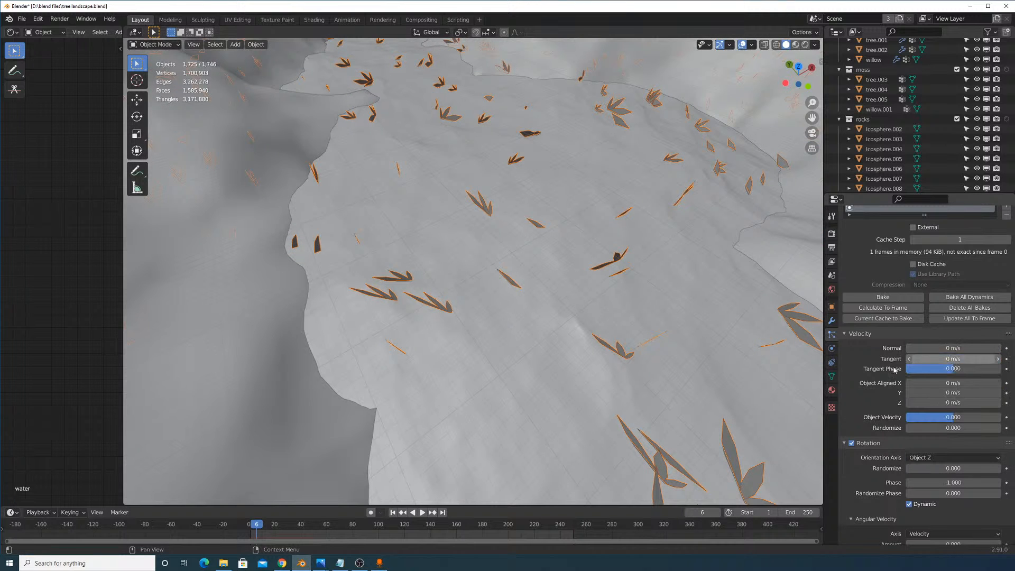
Set the leaf particles' orientation axis to Object Y, refresh them by stepping a frame, and bake the particle cache.
click(944, 458)
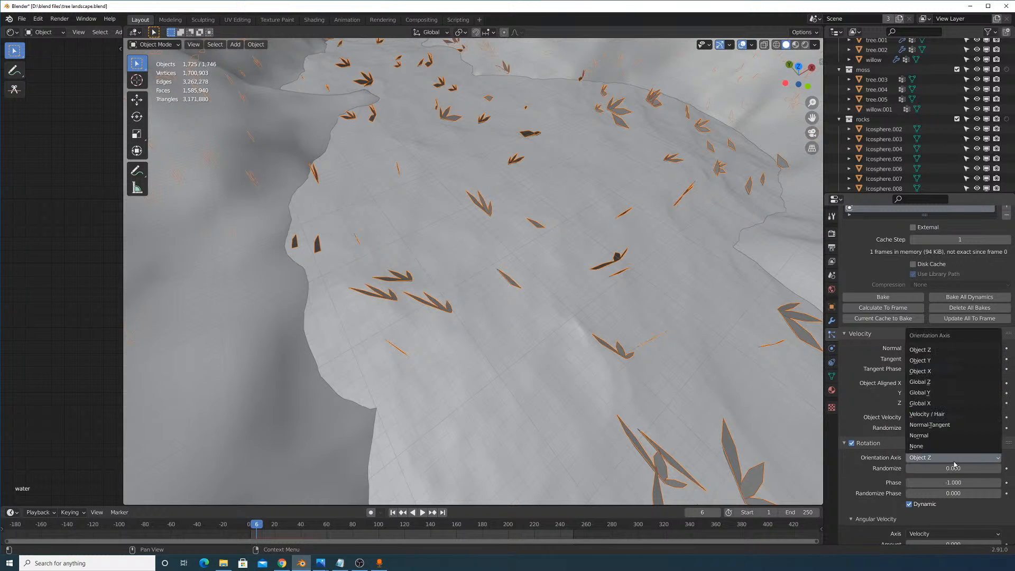
click(930, 371)
key(Left)
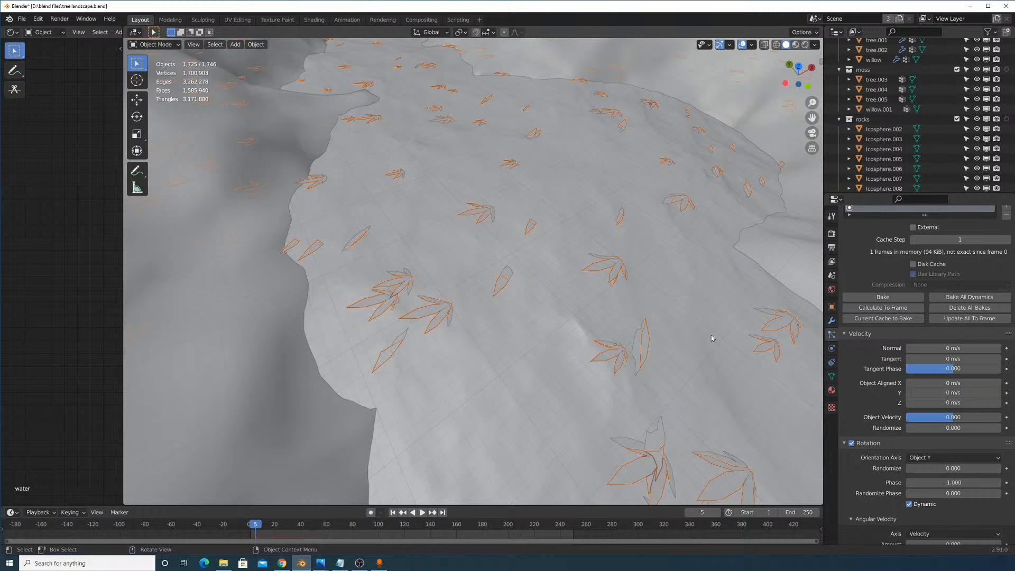
middle_drag(711, 338, 691, 340)
alt+scroll(688, 339, down, 1)
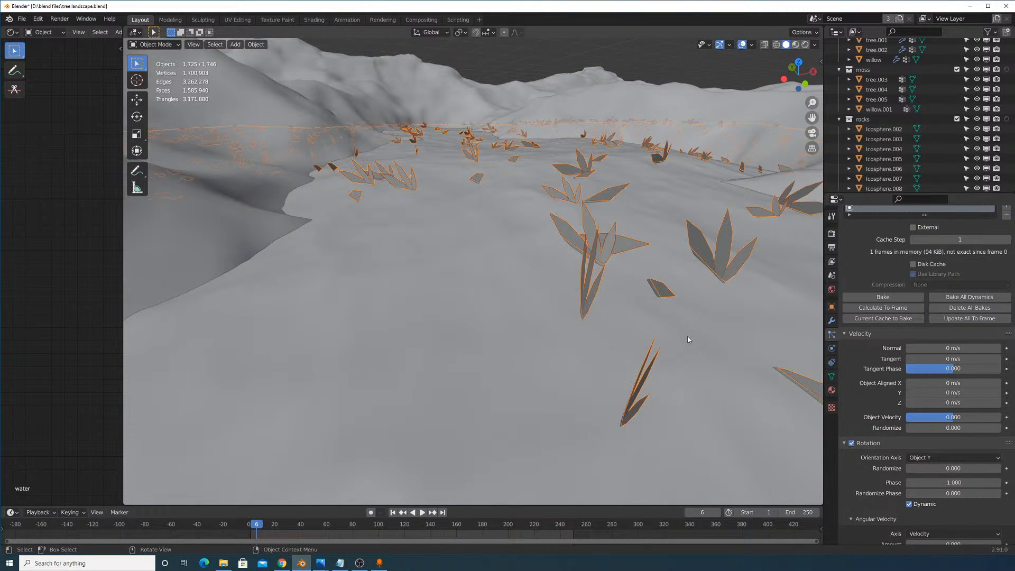
click(884, 297)
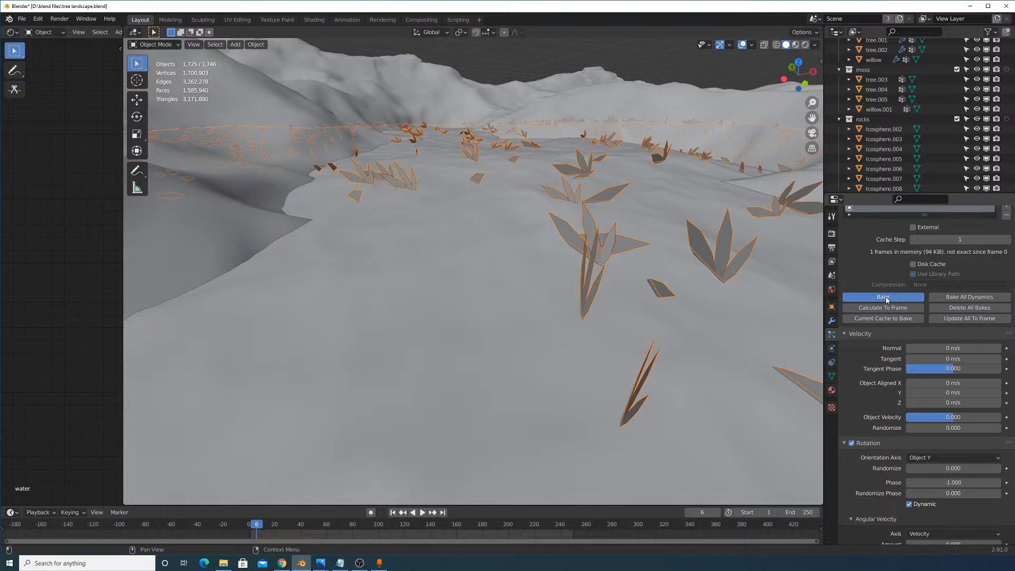
Delete the leaf particle bake, try a rotation randomness of 0.533 and bake the cache again.
middle_drag(562, 330, 590, 341)
middle_drag(656, 321, 664, 359)
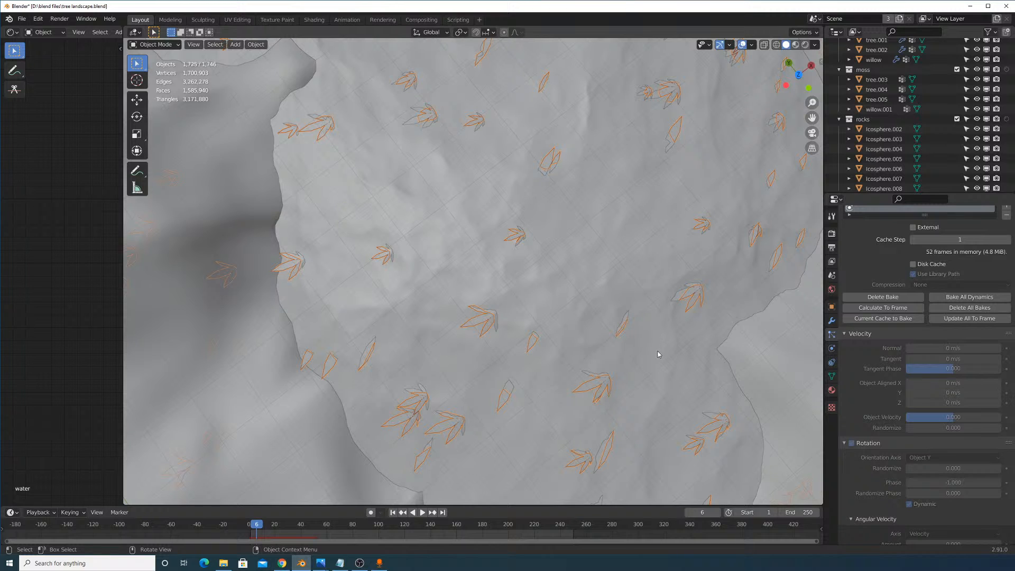
click(896, 299)
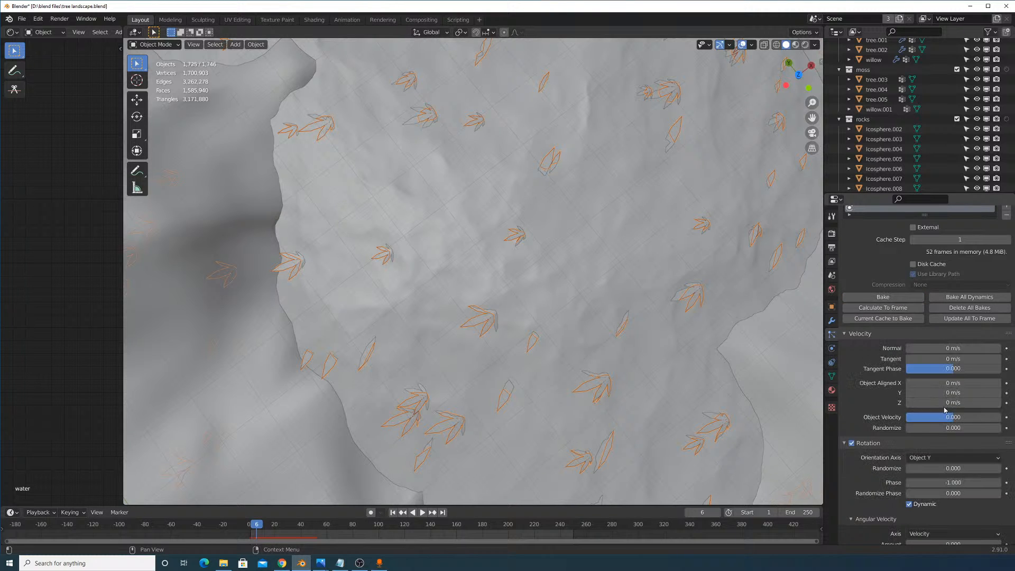
scroll(942, 407, down, 3)
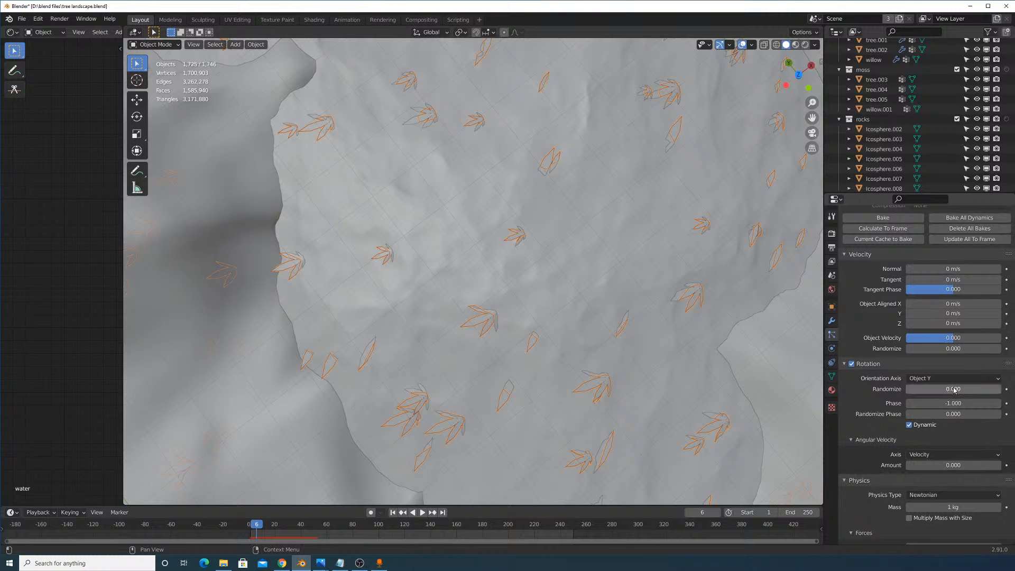
drag(942, 389, 959, 389)
scroll(925, 465, down, 4)
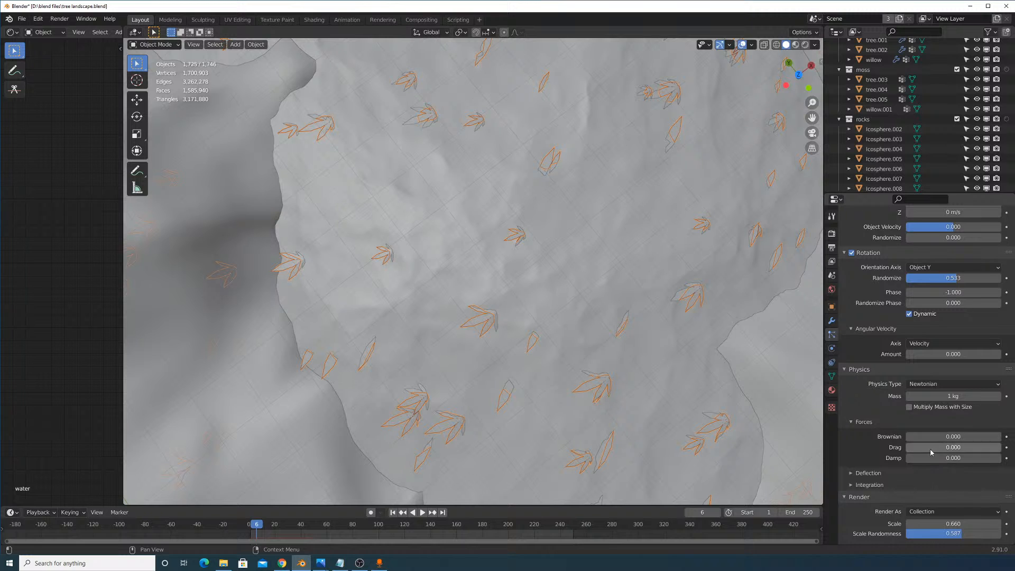
scroll(926, 455, up, 8)
click(899, 313)
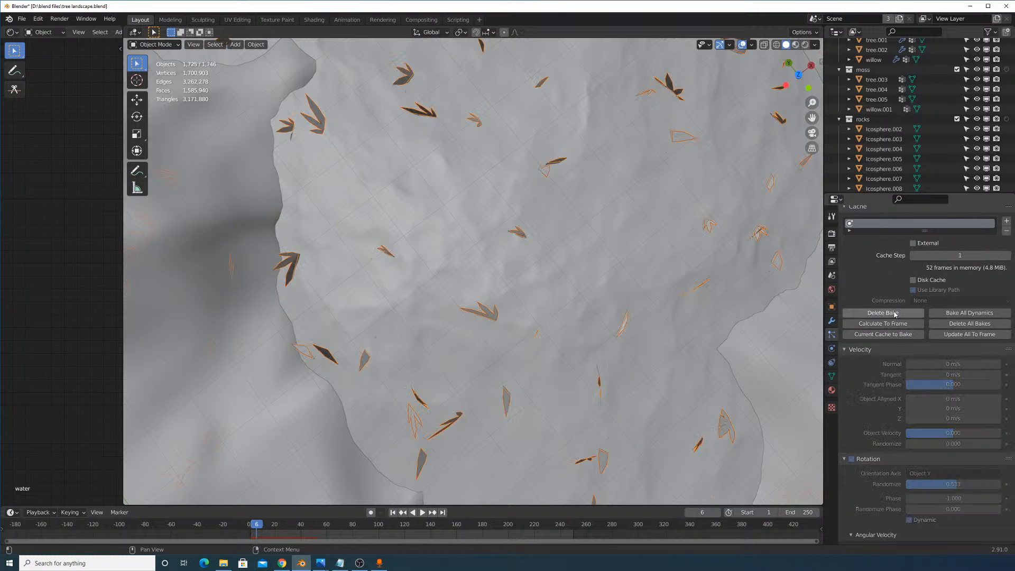
middle_drag(587, 285, 511, 264)
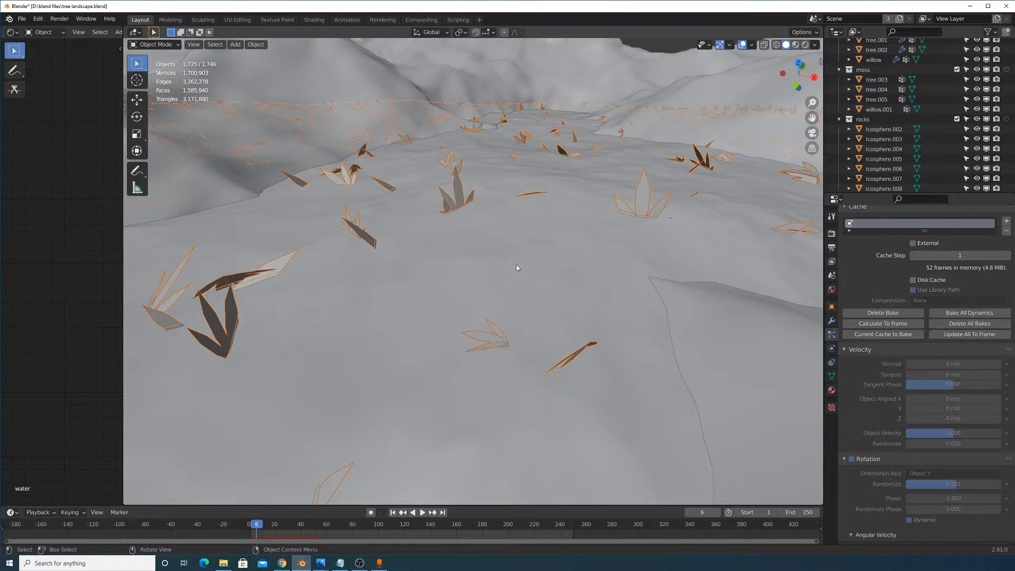
Undo the last bake, lower the leaves' rotation randomness to 0.273, rebake and inspect the leaves on the water.
key(ctrl+z)
scroll(941, 425, down, 3)
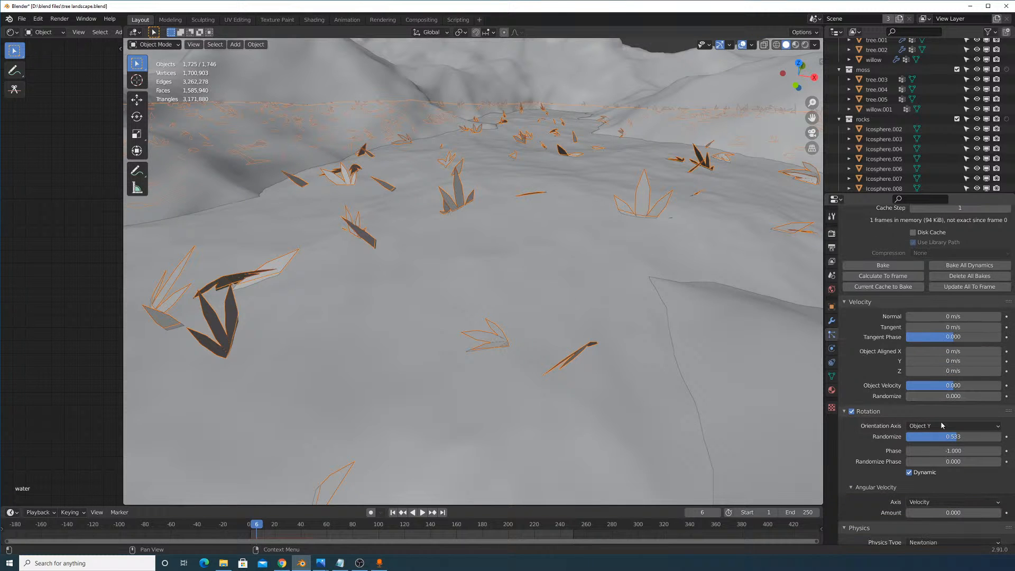
drag(946, 436, 925, 437)
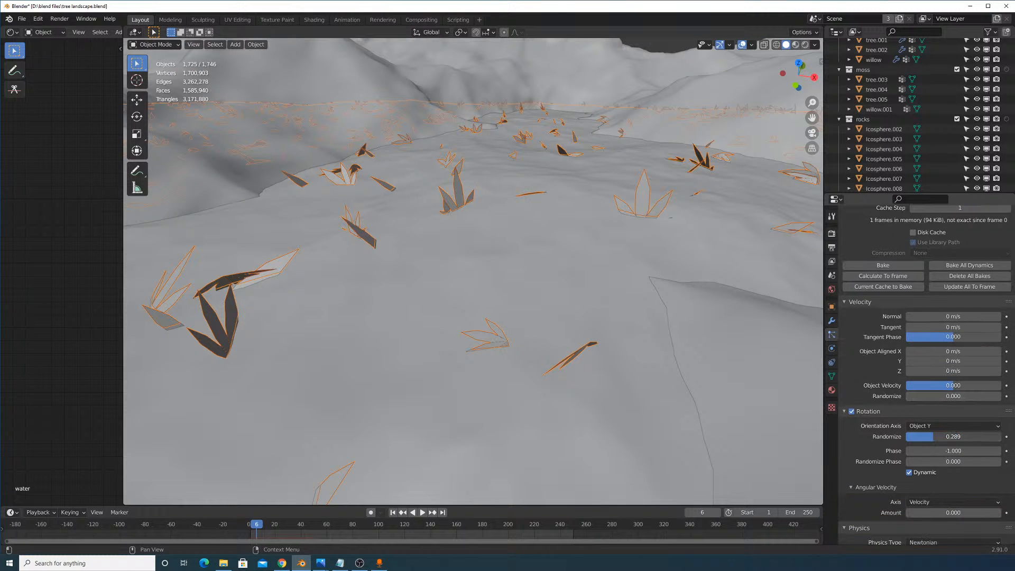
click(882, 265)
scroll(585, 231, down, 3)
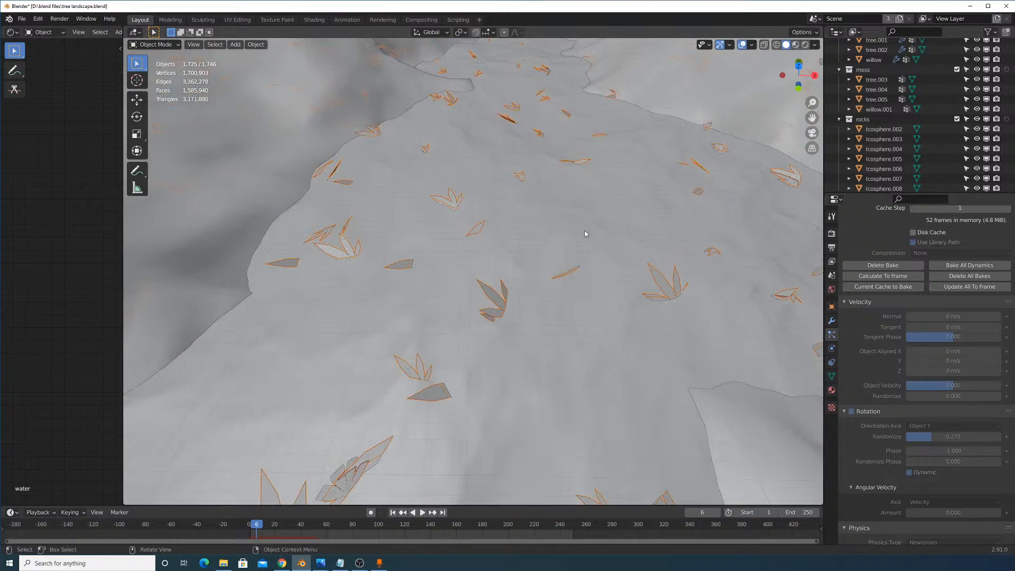
click(584, 233)
middle_drag(602, 229, 592, 254)
scroll(590, 251, up, 3)
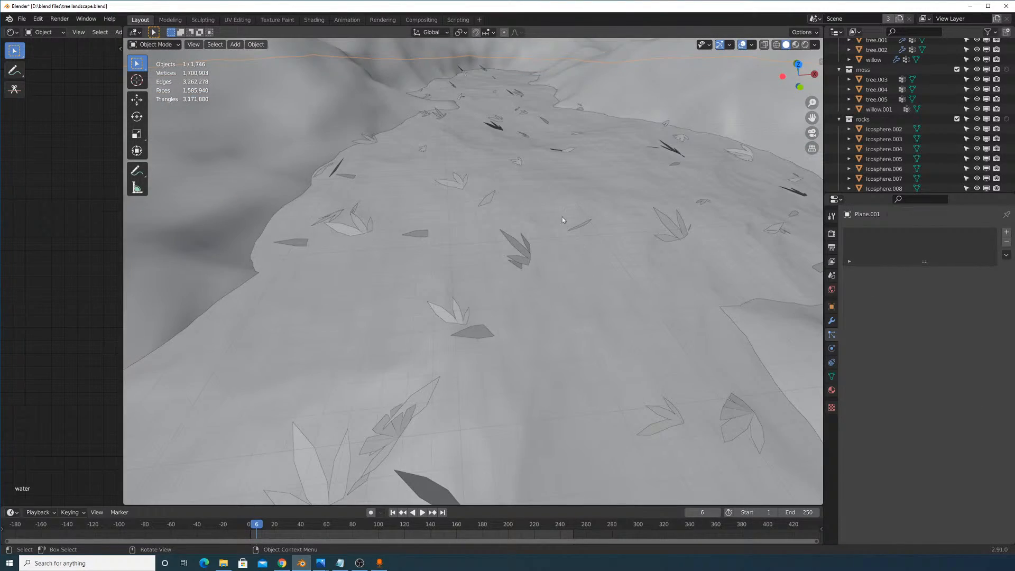
middle_drag(551, 195, 559, 259)
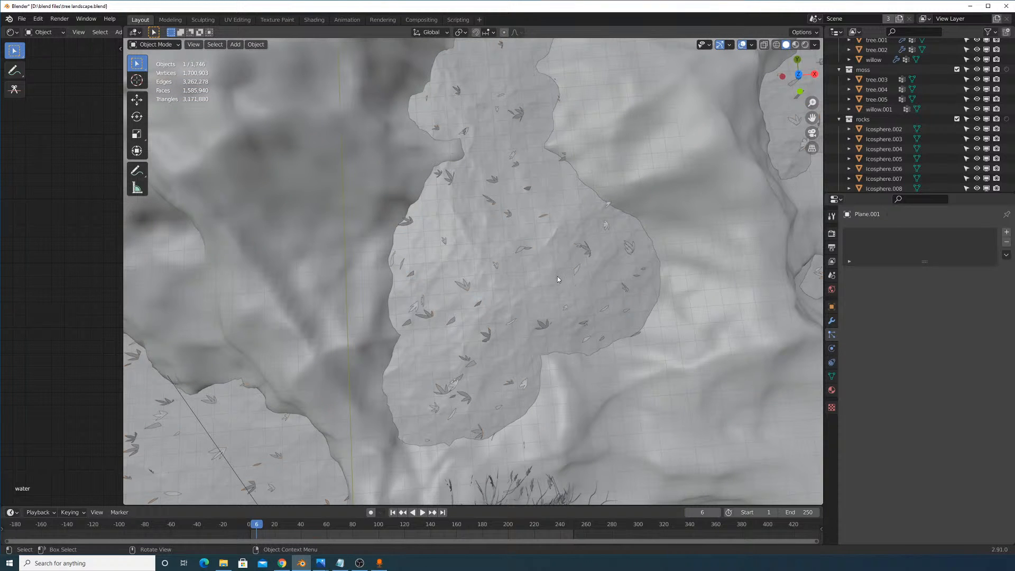
Reselect the leaf emitter plane, delete its bake, set the particle number to 2500 and rebake the cache.
key(a)
scroll(934, 393, down, 10)
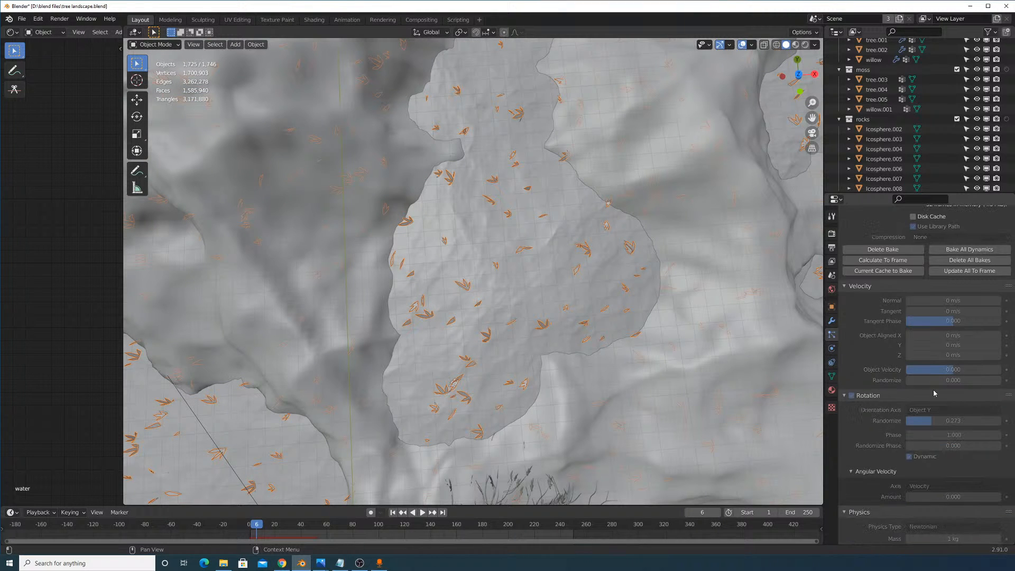
scroll(891, 397, up, 10)
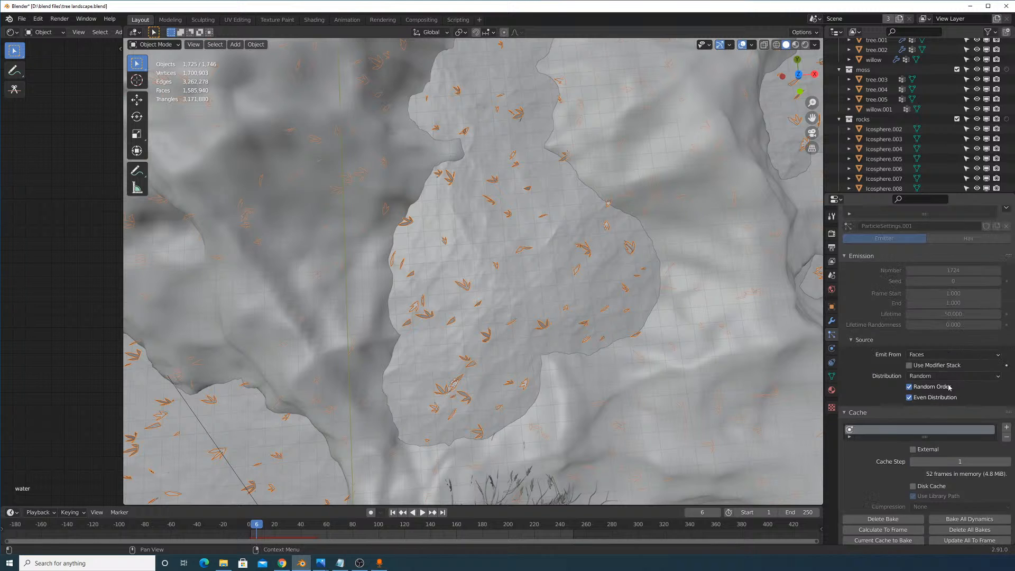
click(888, 486)
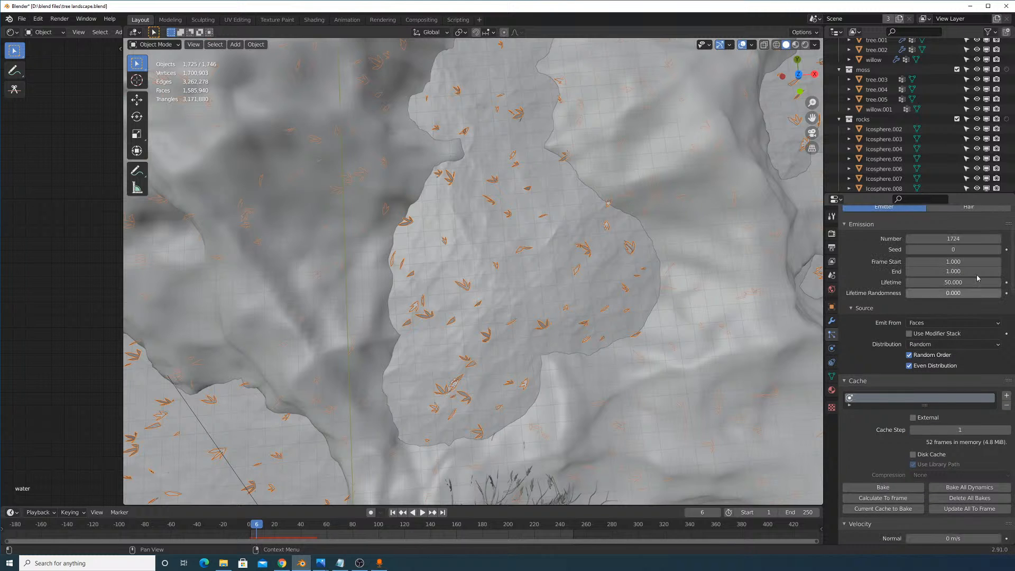
click(959, 238)
text(25)
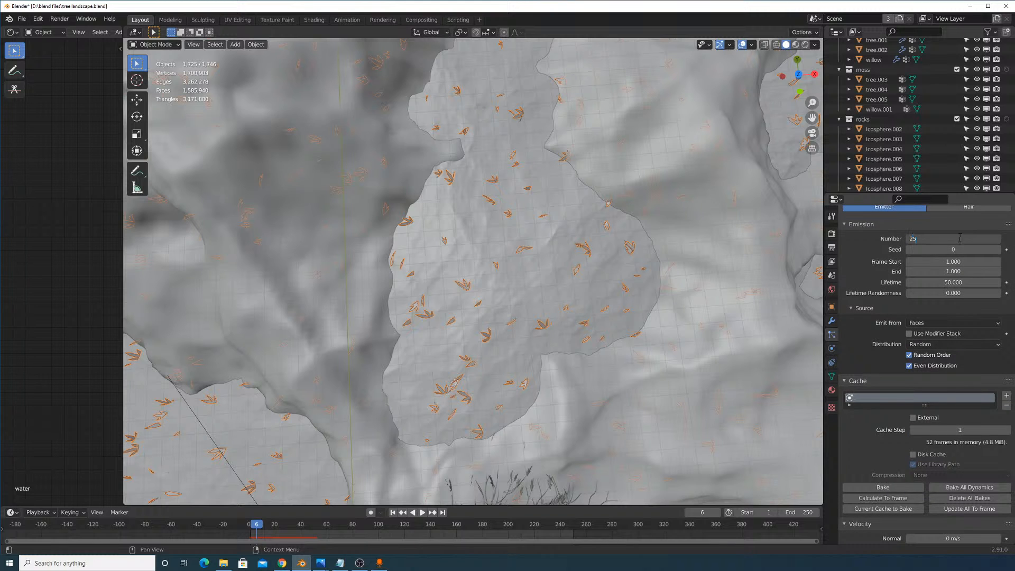
text(00)
key(Return)
click(893, 486)
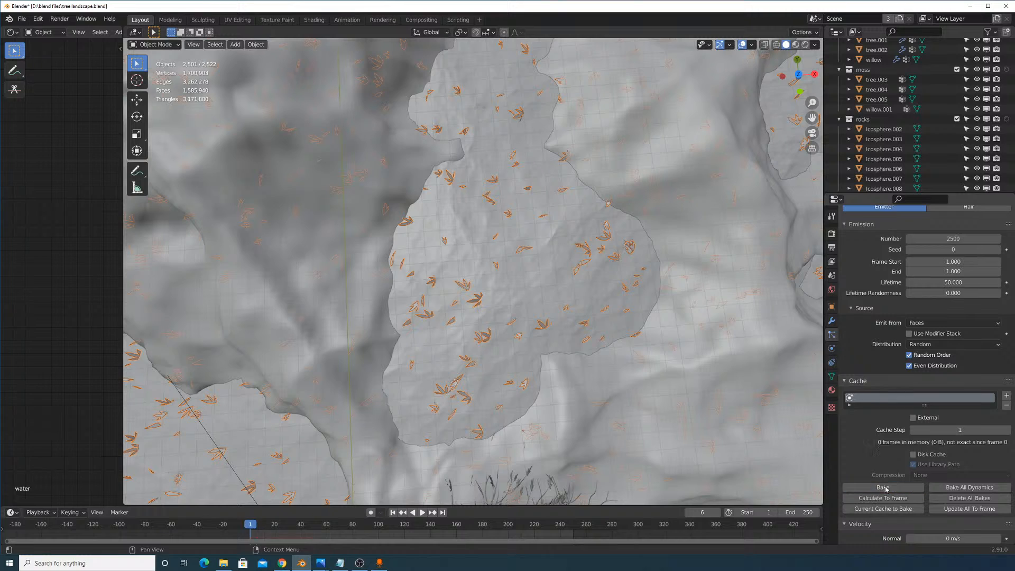
Look through the active camera in rendered shading and examine how the leaves lie on the water.
middle_drag(572, 353, 551, 278)
click(194, 46)
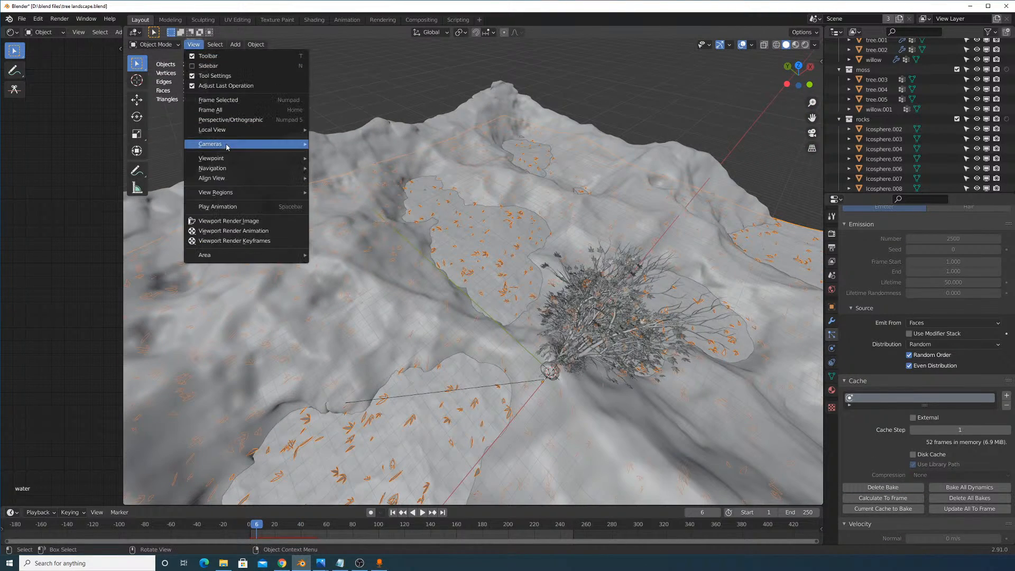
mouse_move(228, 143)
click(381, 159)
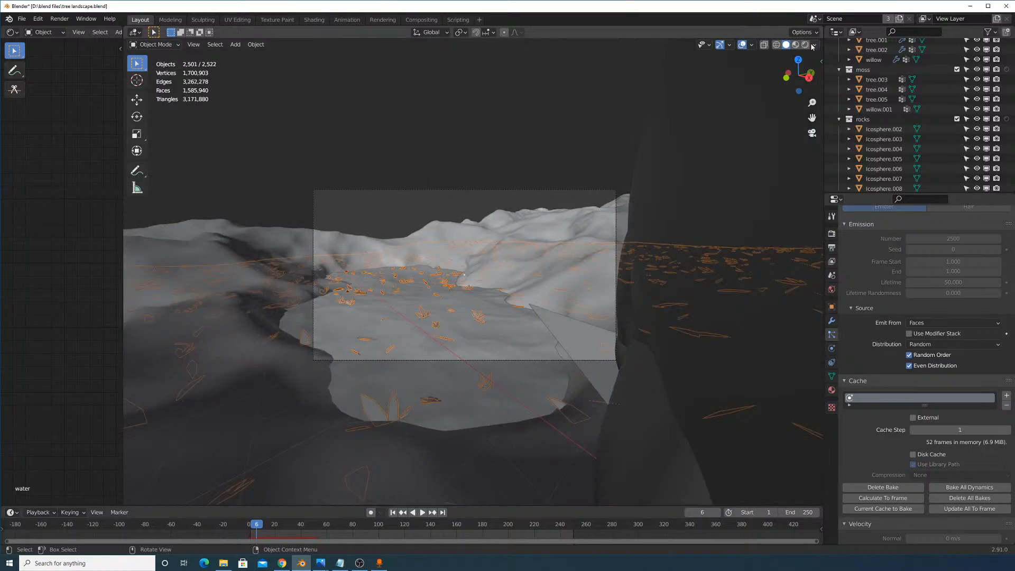
click(806, 45)
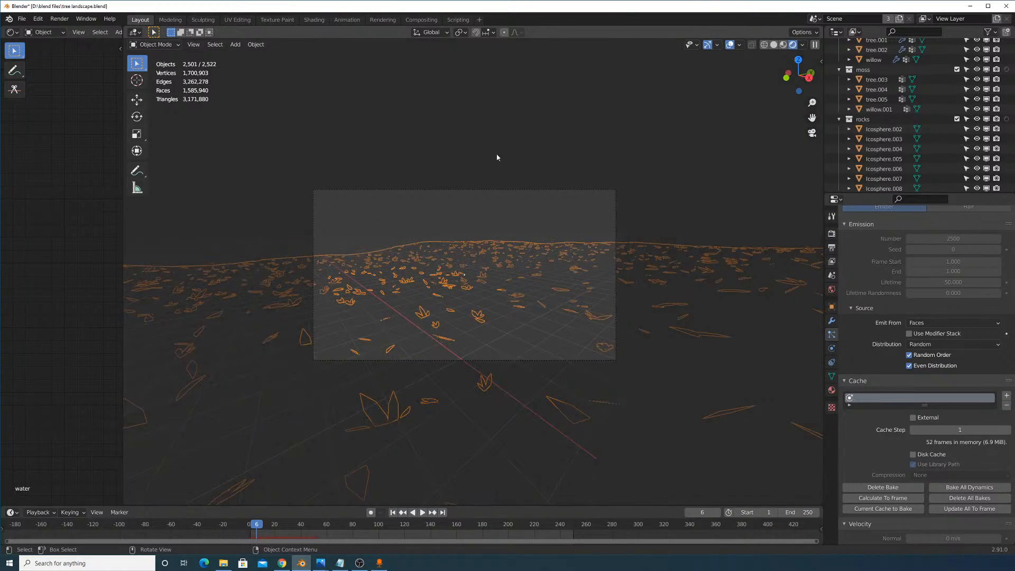
click(492, 156)
scroll(489, 202, up, 4)
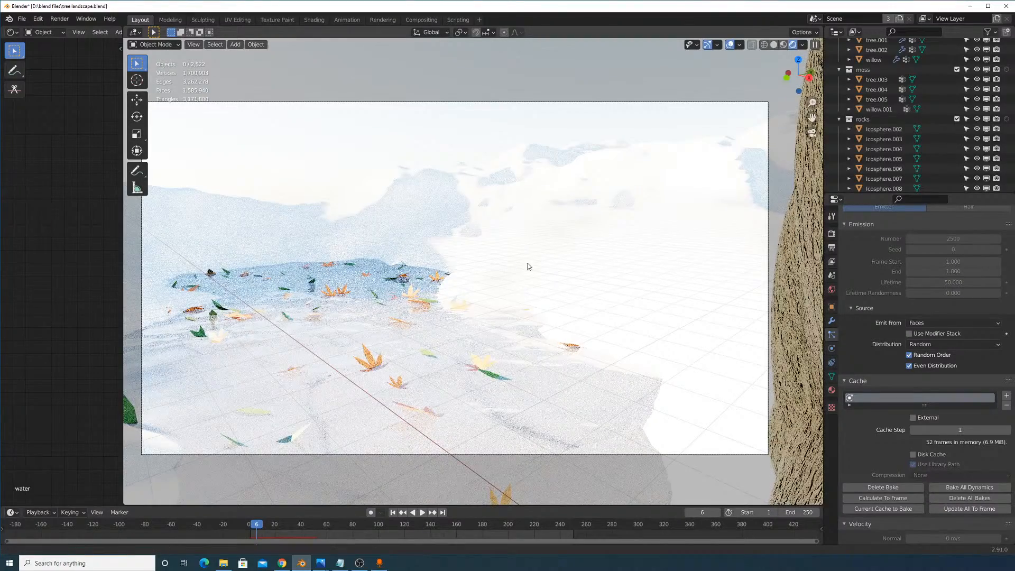
shift+middle_drag(507, 265, 529, 220)
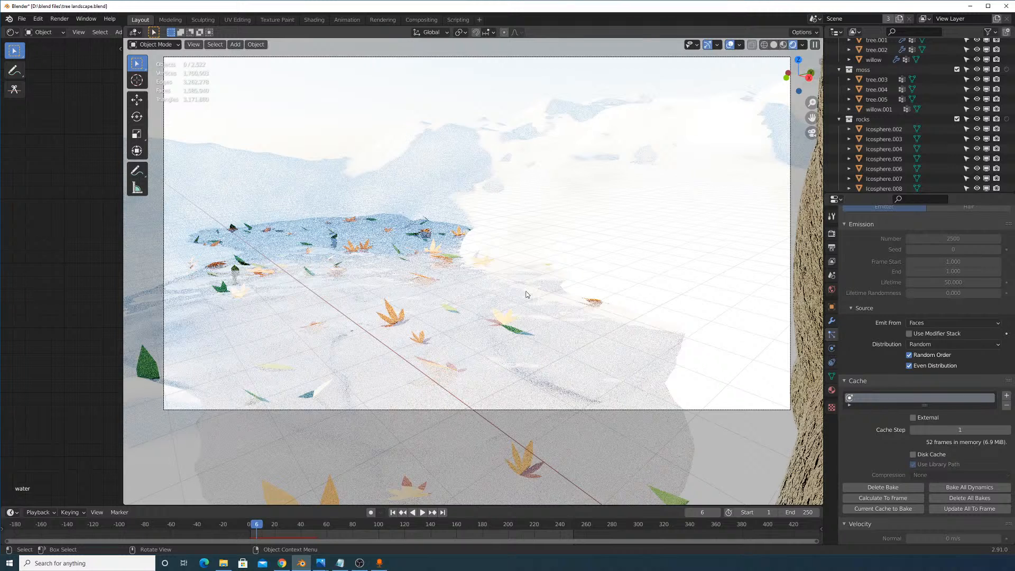
Delete the leaf particle bake, set the rotation randomness to 0.15 and bake the cache again.
scroll(929, 378, down, 10)
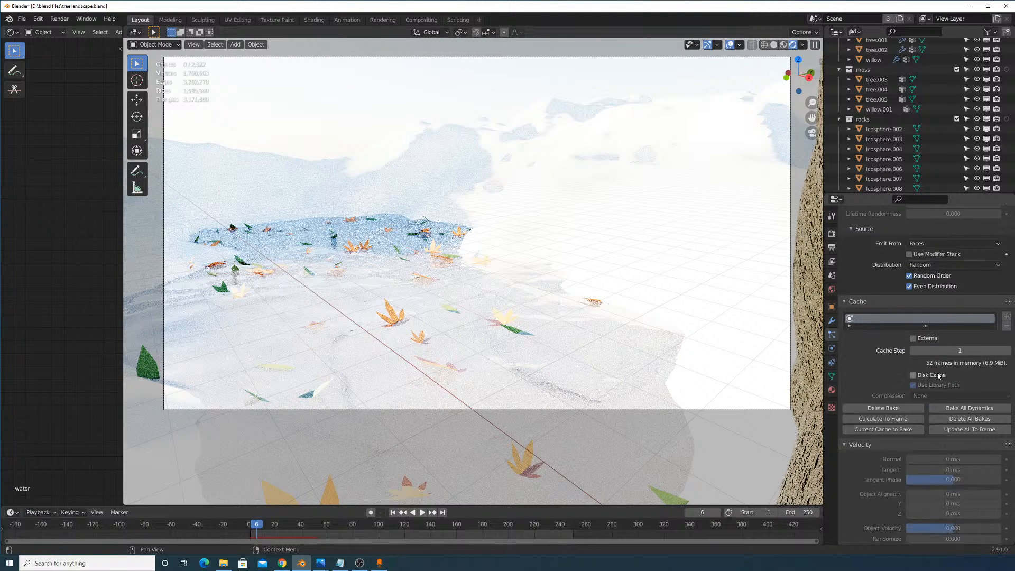
scroll(899, 396, up, 7)
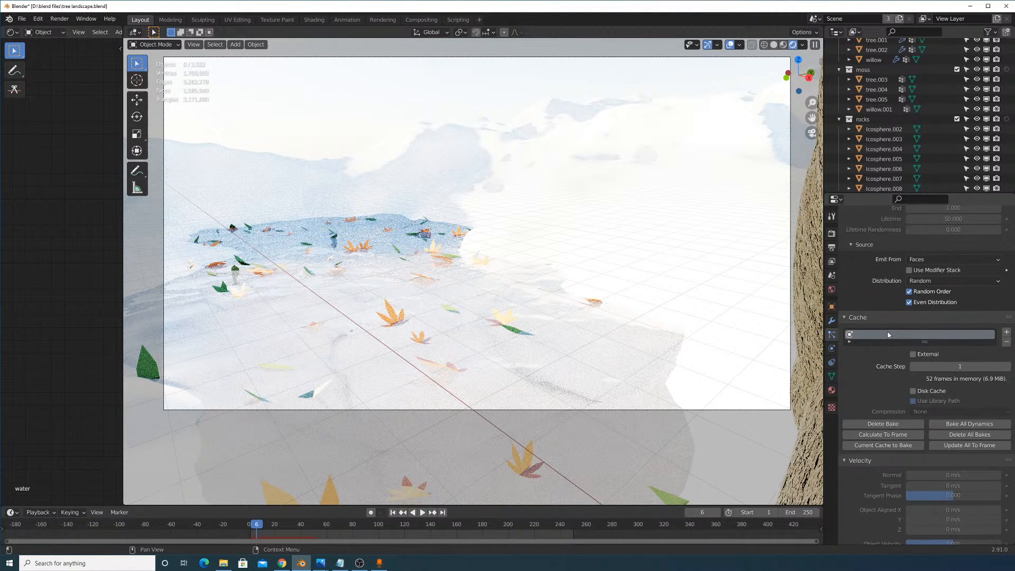
click(897, 425)
scroll(924, 417, down, 5)
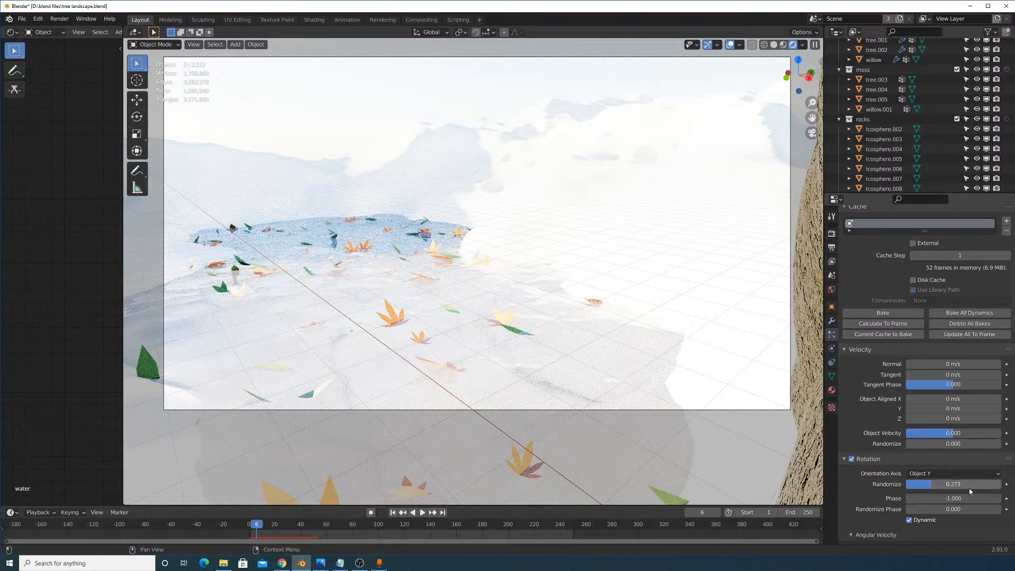
click(953, 485)
text(0.15)
key(Return)
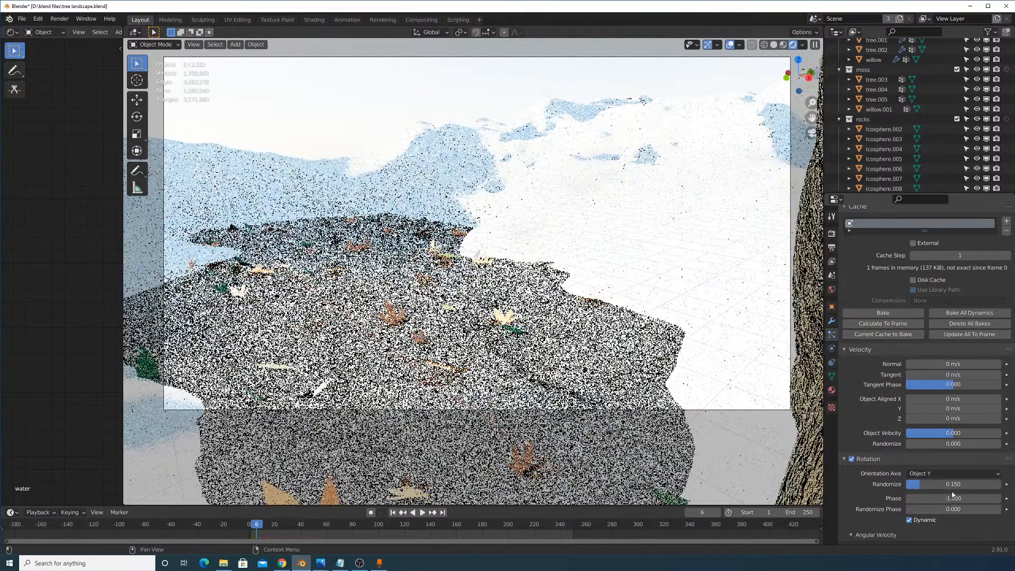
click(899, 313)
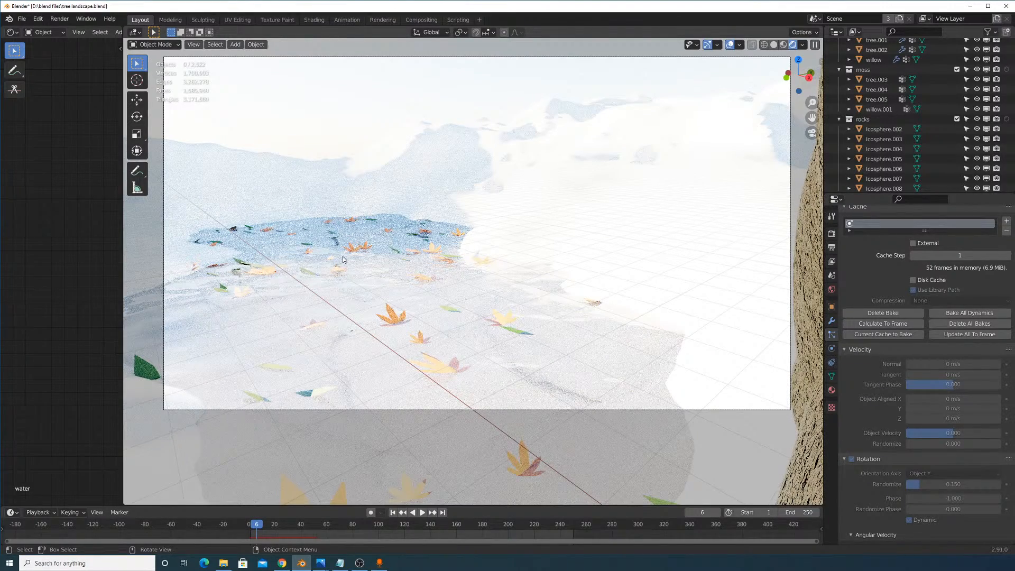
Return the viewport to solid shading, leave the camera view, select the terrain and save the file.
click(773, 45)
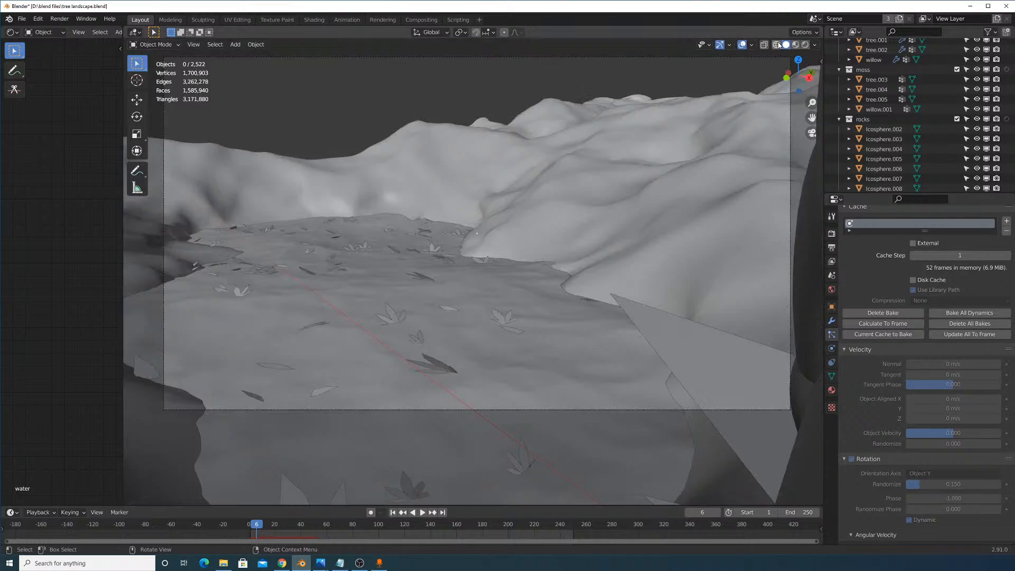
mouse_move(657, 221)
middle_down()
mouse_move(626, 214)
mouse_move(592, 264)
middle_up()
scroll(614, 227, down, 4)
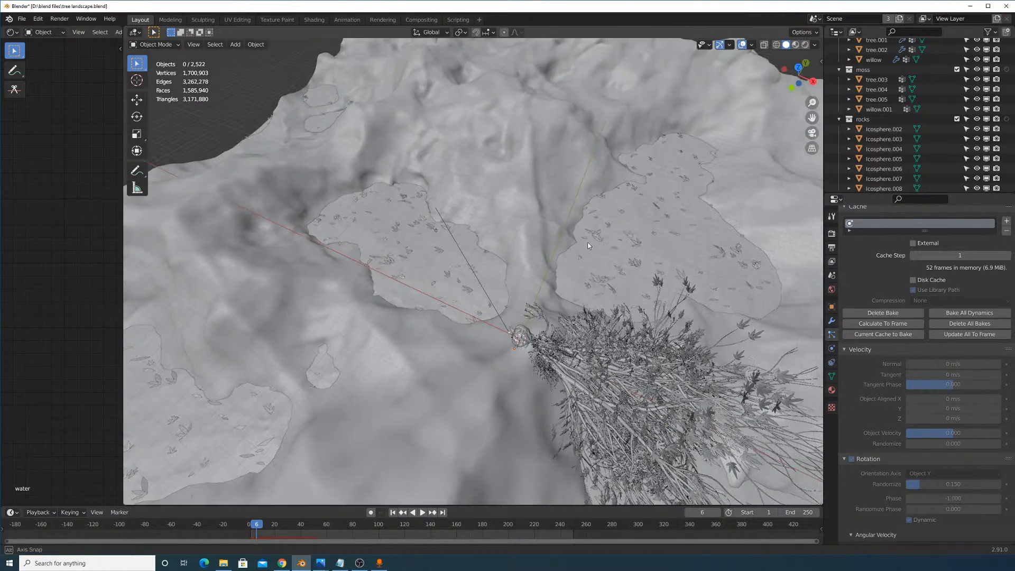
click(513, 195)
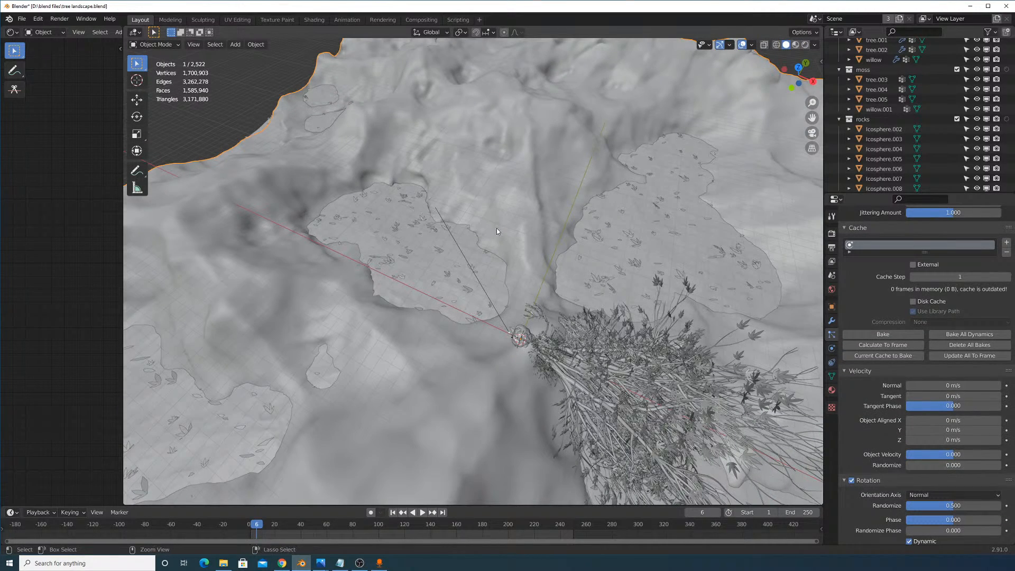
key(ctrl+s)
Check which plane in the main collection carries the leaf particles and rename Plane.002 to "leaf particle plane".
scroll(982, 83, up, 6)
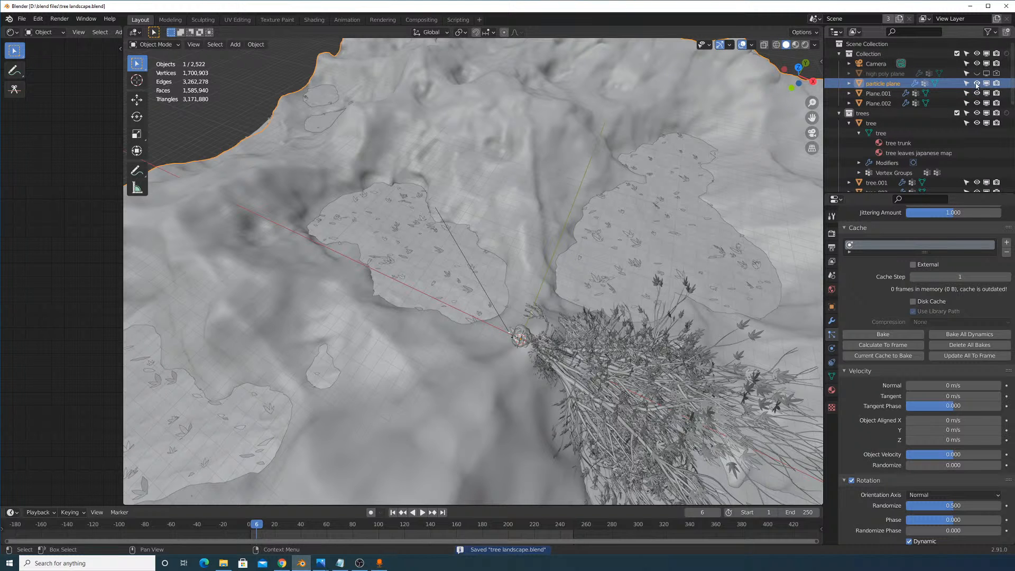
scroll(916, 423, down, 15)
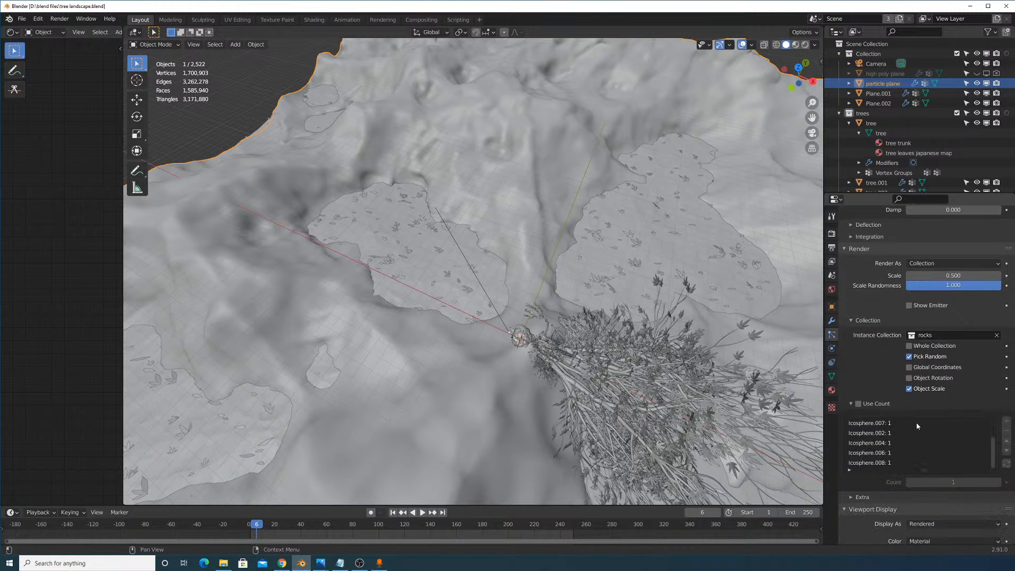
click(877, 94)
key(g)
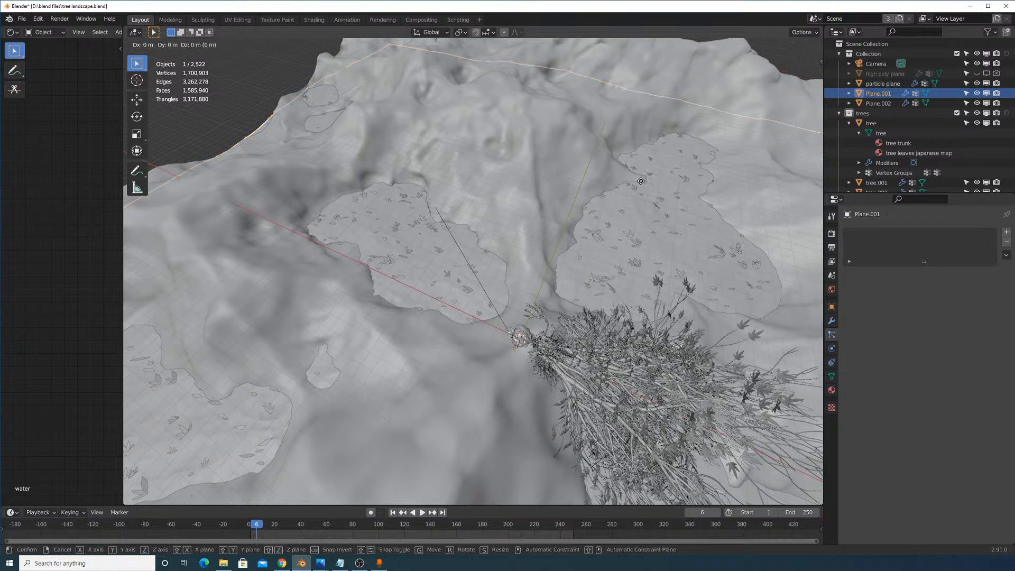
key(Escape)
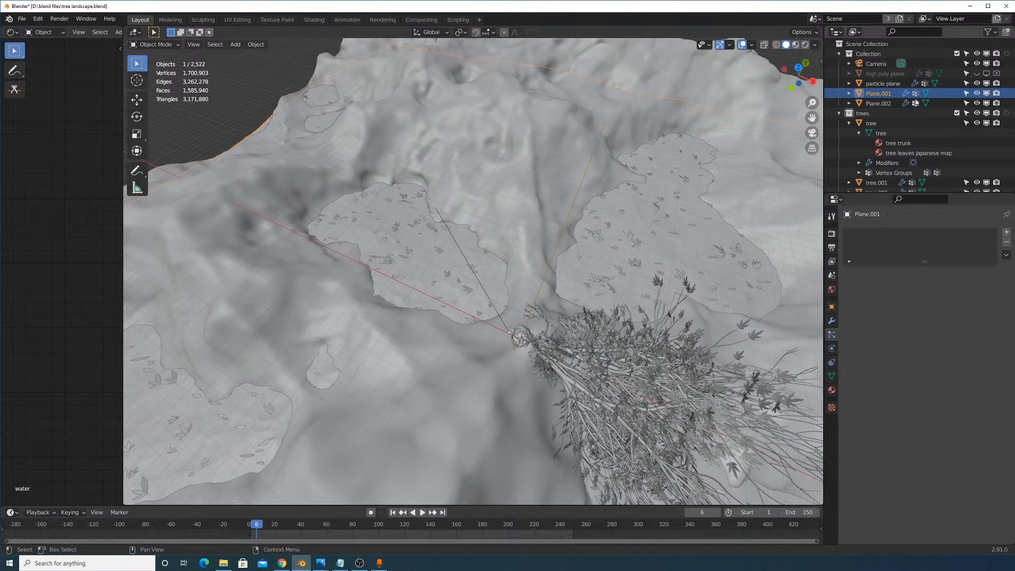
double_click(882, 103)
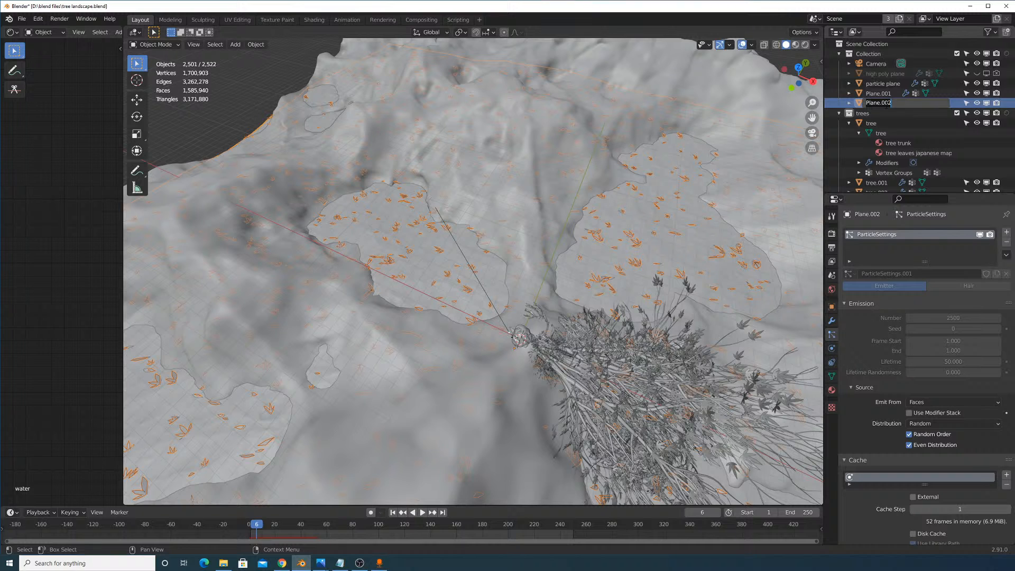
text(leaf particle plane)
key(Return)
scroll(946, 377, down, 15)
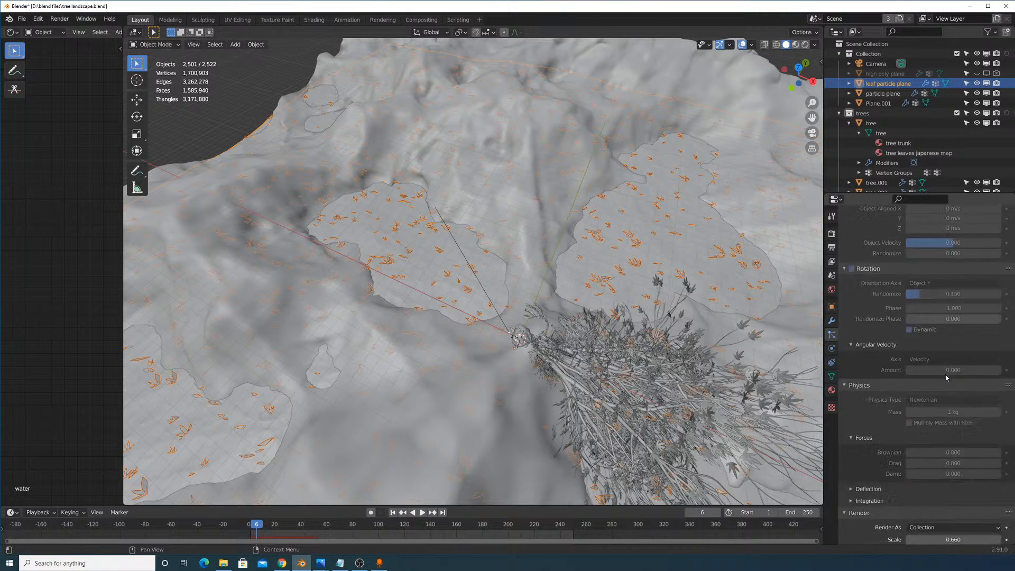
Look over the leaf particle plane's particle settings and turn the high poly plane's visibility back on in the viewport.
scroll(946, 376, down, 15)
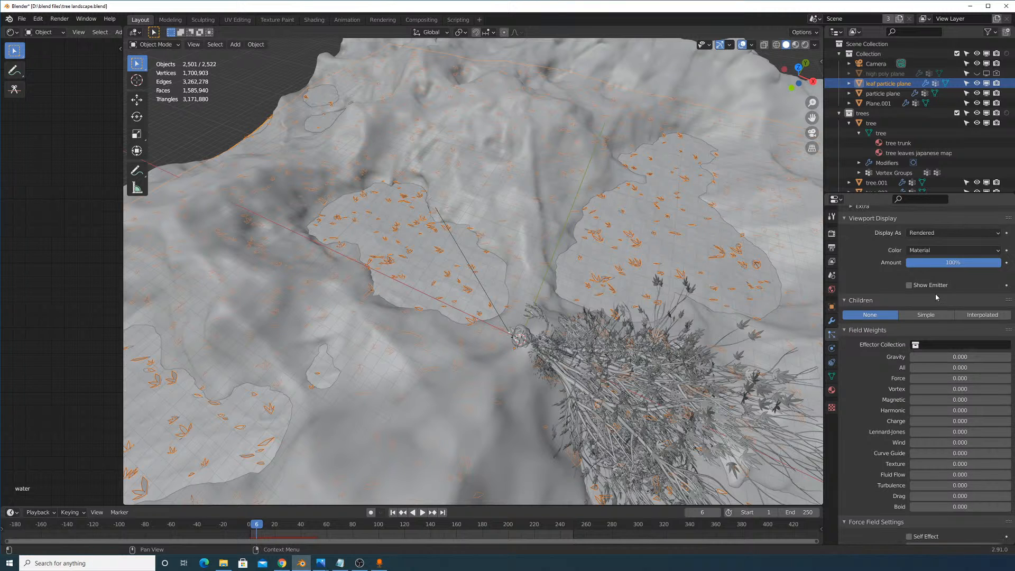
scroll(924, 287, up, 8)
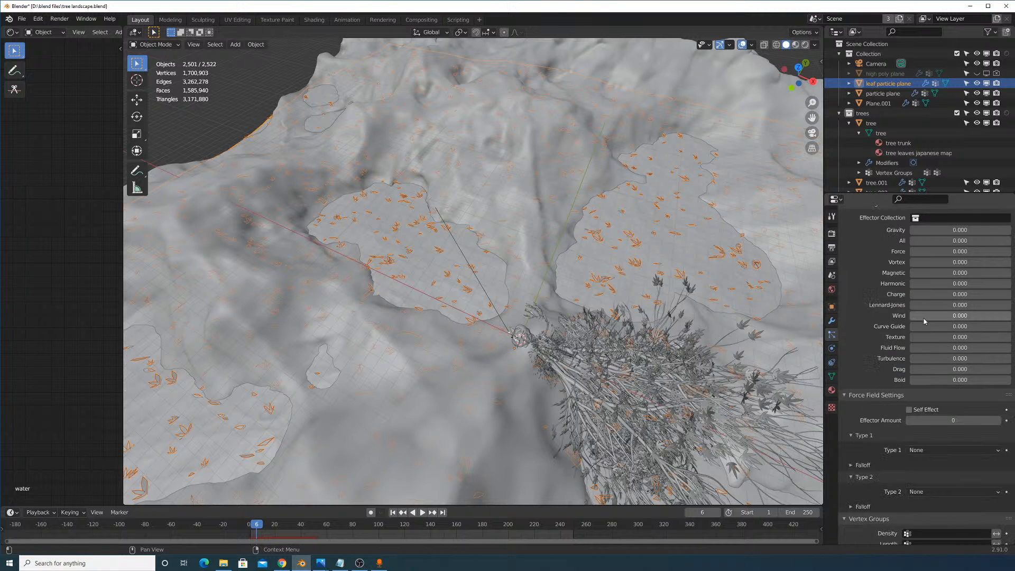
scroll(925, 343, up, 8)
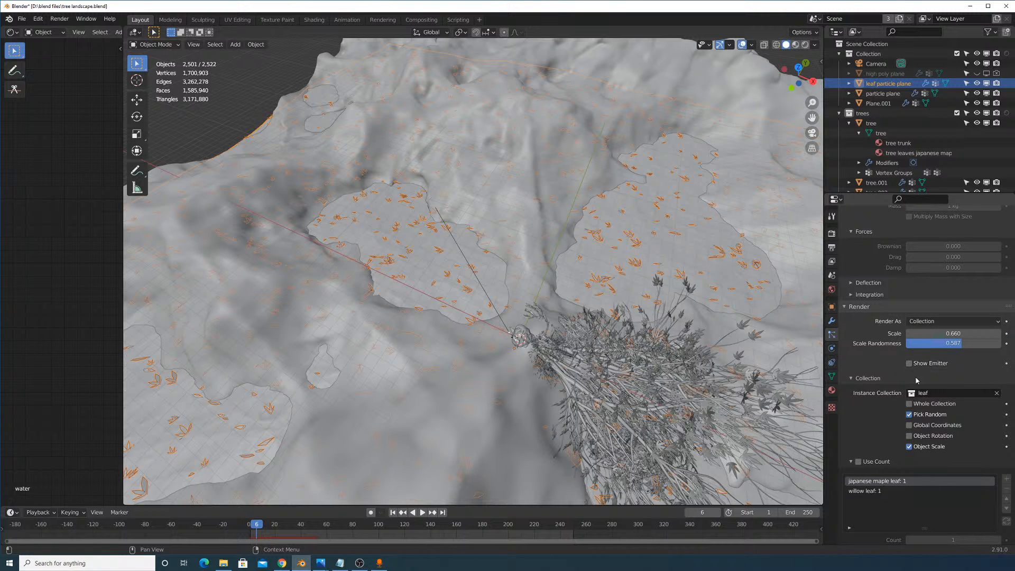
middle_drag(662, 383, 649, 240)
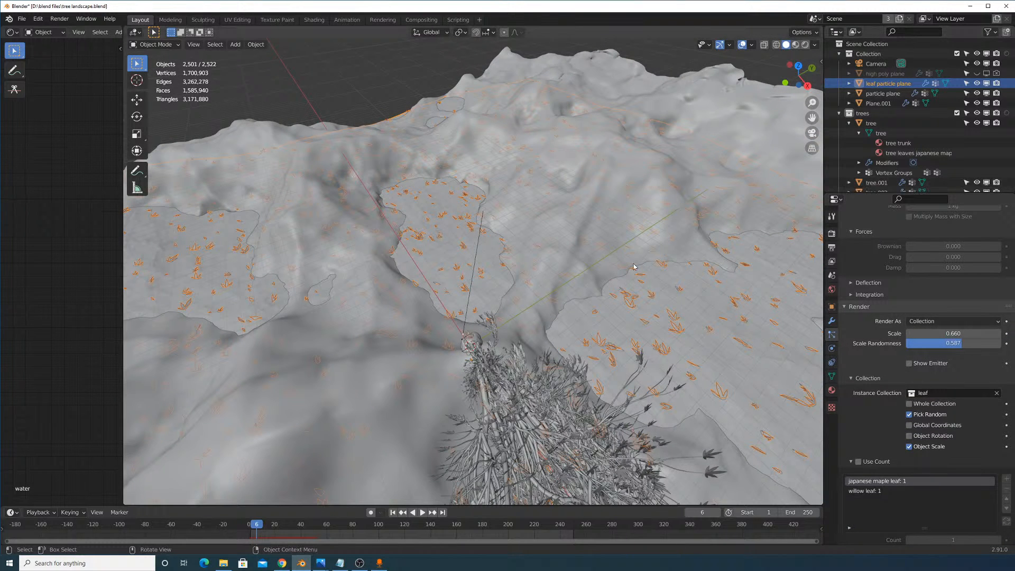
click(899, 73)
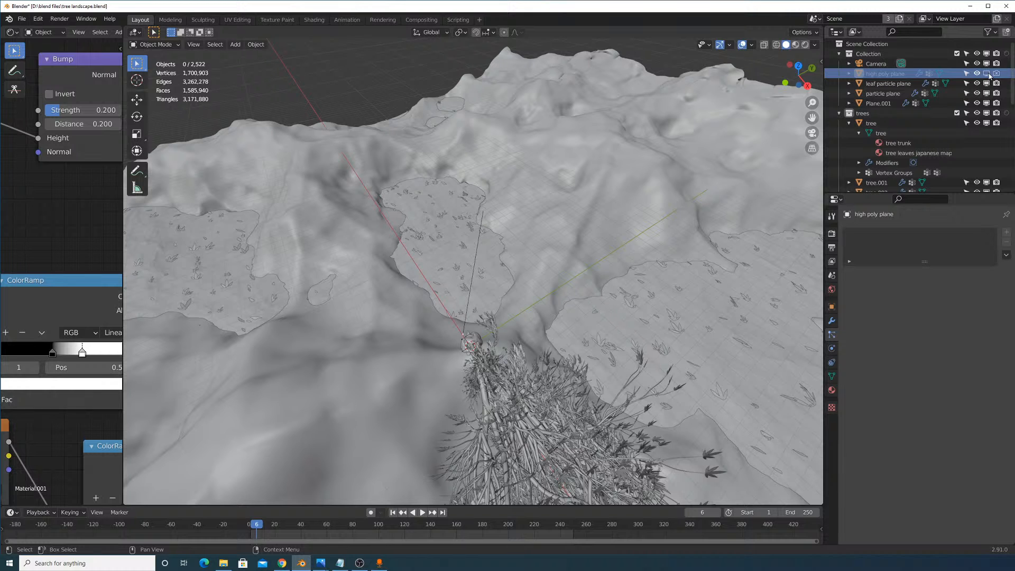
click(987, 74)
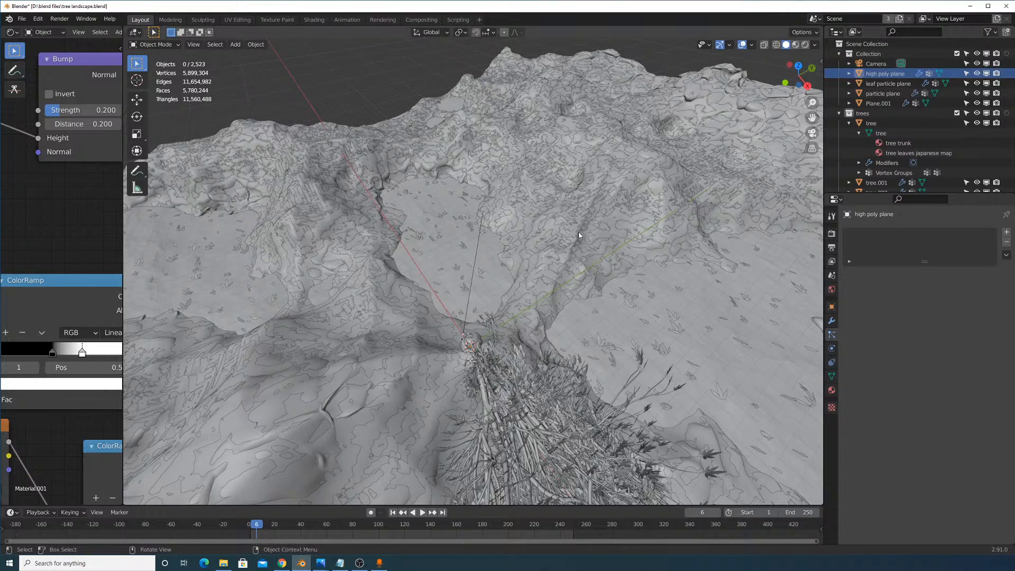
Toggle the particle plane's viewport visibility off and back on to check how it overlaps the high poly plane.
middle_drag(596, 290, 576, 284)
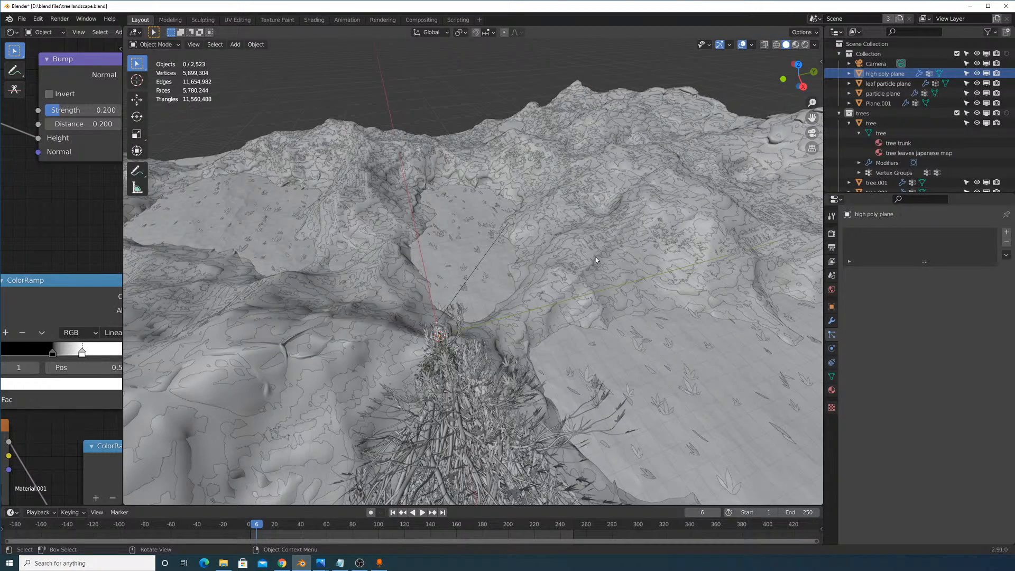
scroll(600, 324, up, 3)
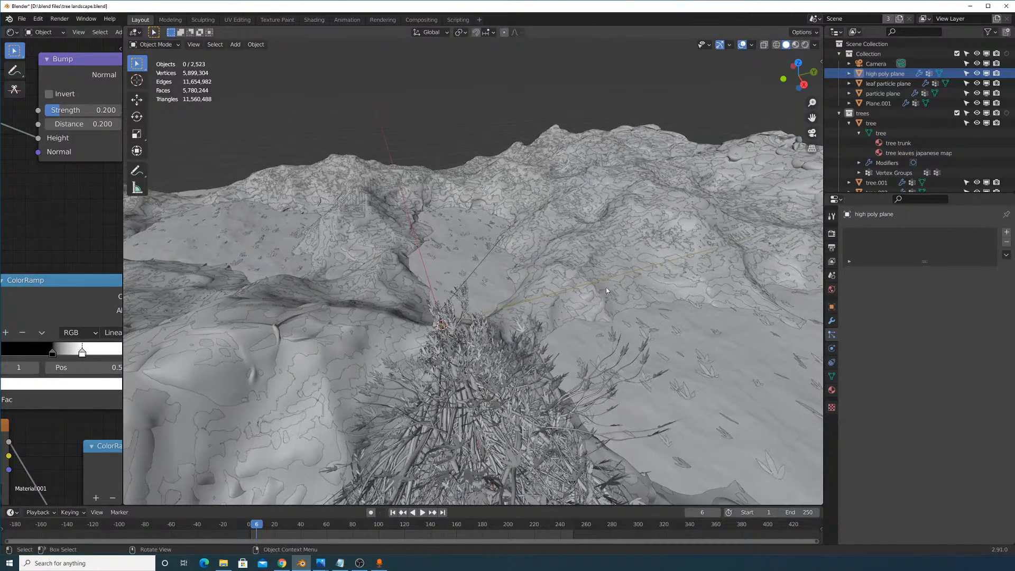
scroll(599, 295, up, 3)
middle_drag(553, 271, 555, 307)
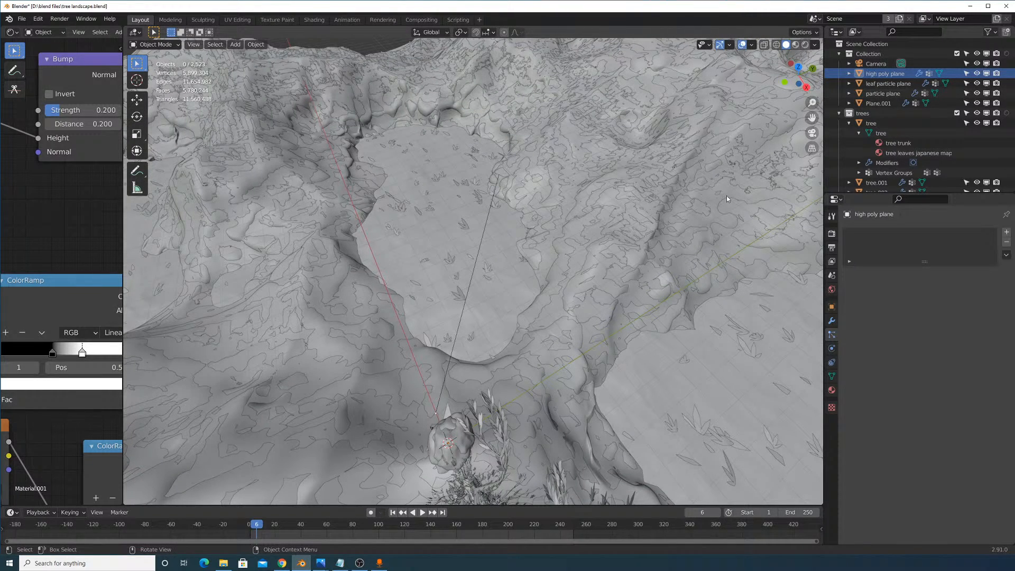
click(893, 85)
click(888, 93)
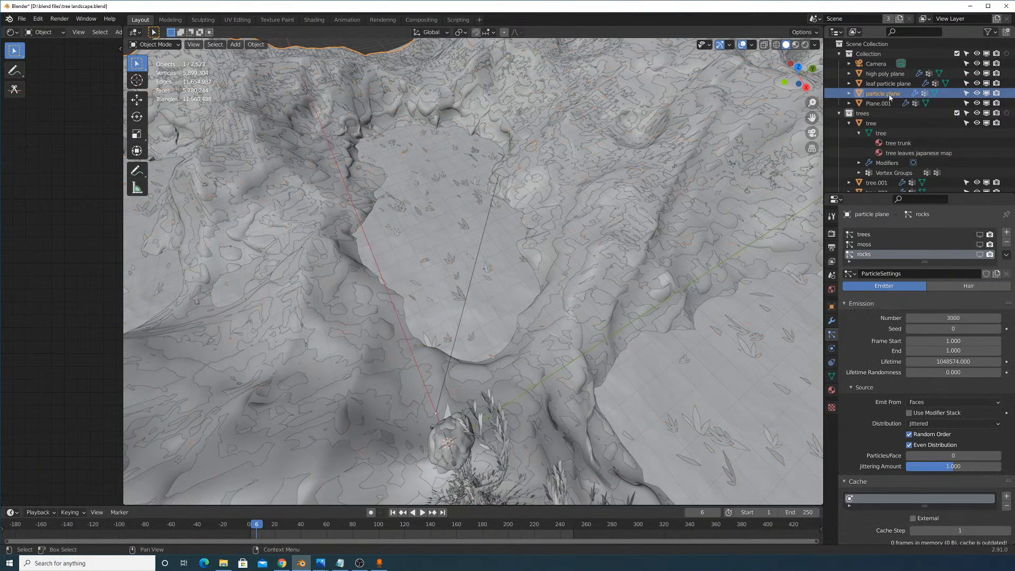
click(977, 94)
click(987, 93)
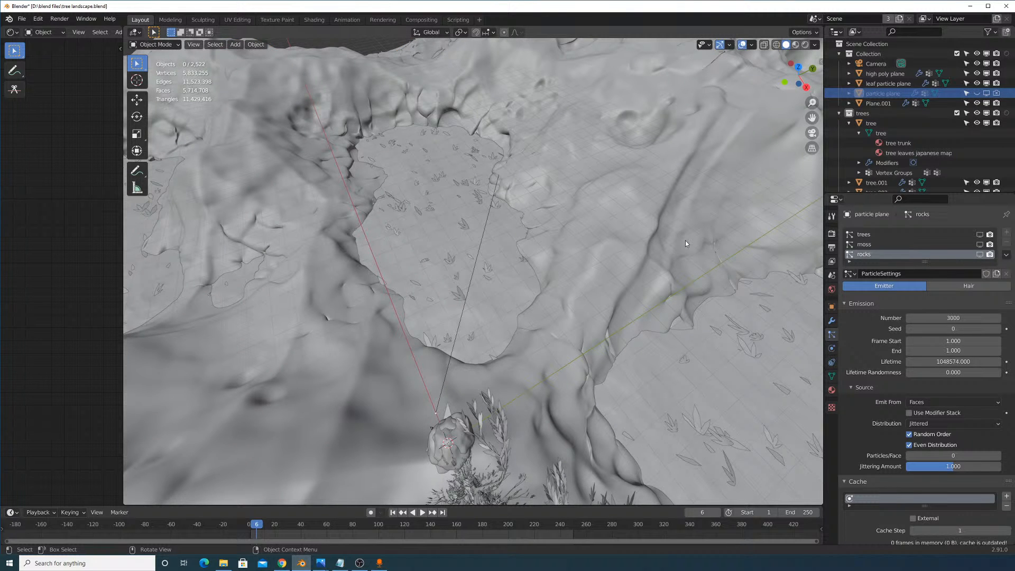
click(977, 94)
click(986, 94)
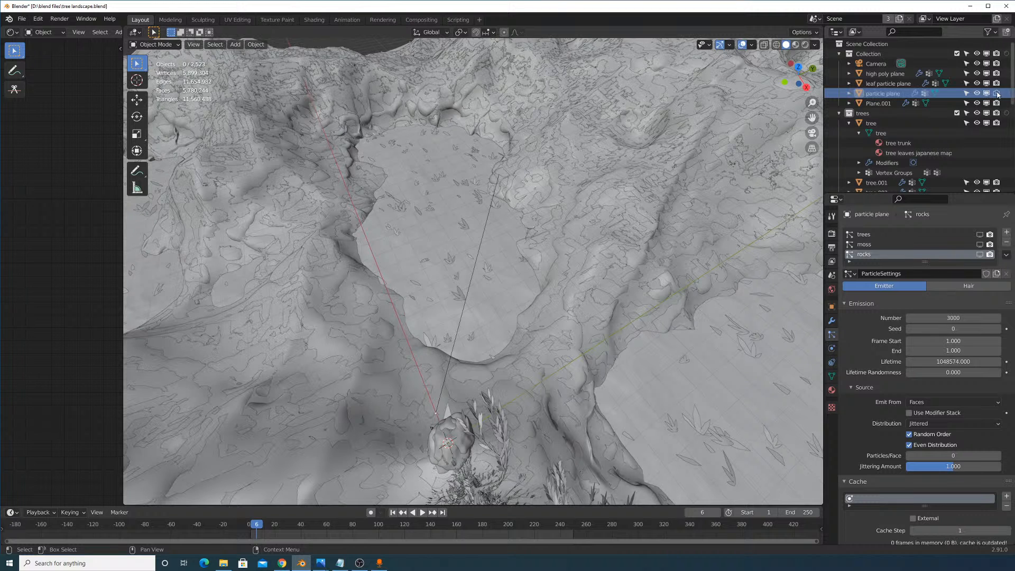
Turn off Show Emitter in the viewport display settings of the particle plane's rocks system.
scroll(912, 309, down, 15)
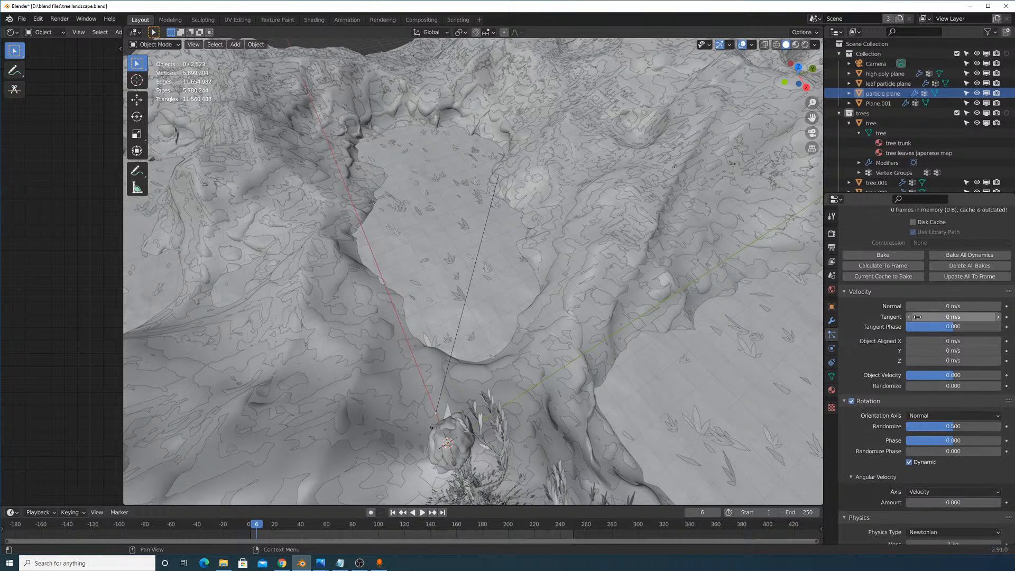
scroll(929, 351, down, 6)
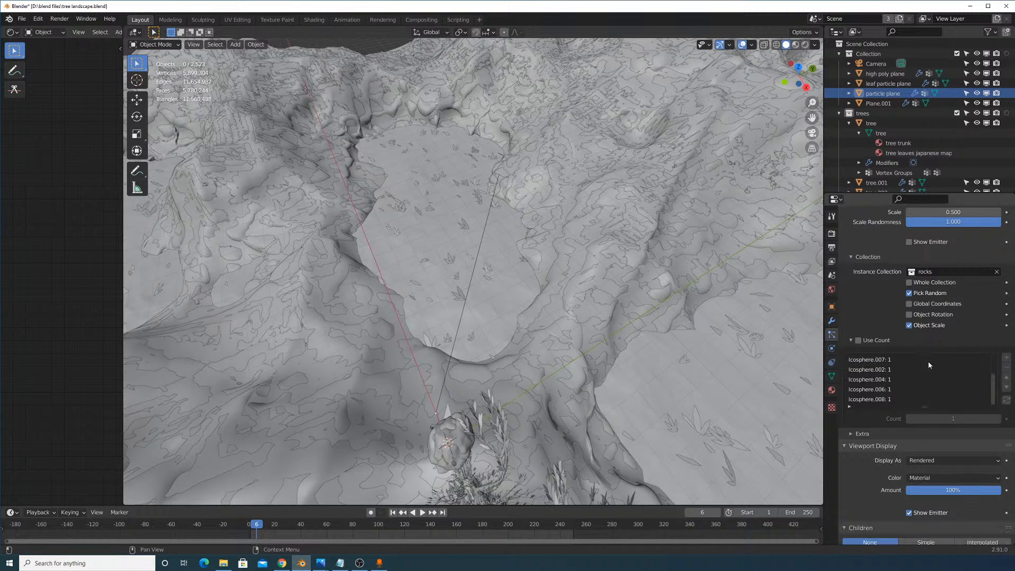
click(909, 513)
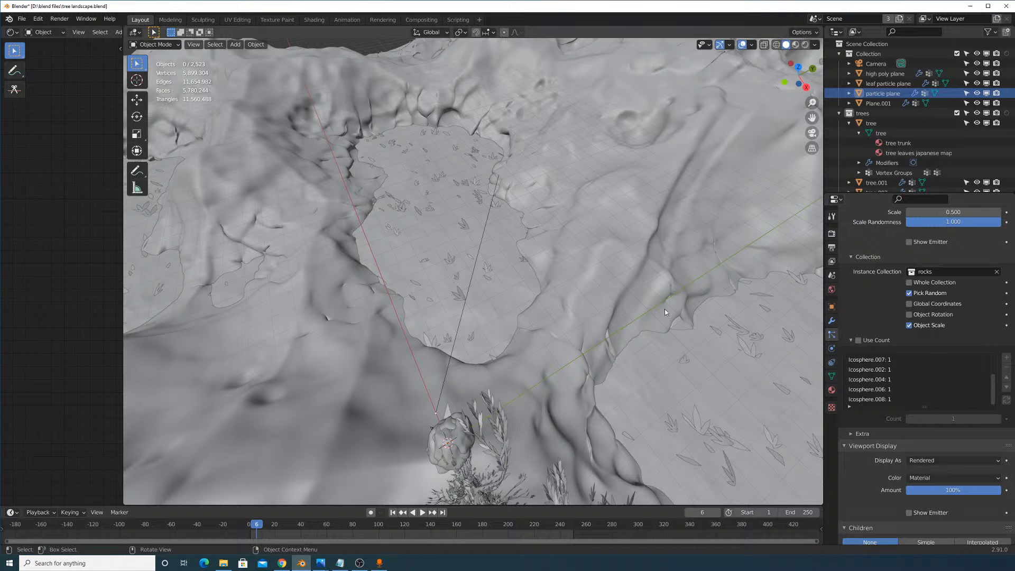
middle_drag(575, 263, 527, 239)
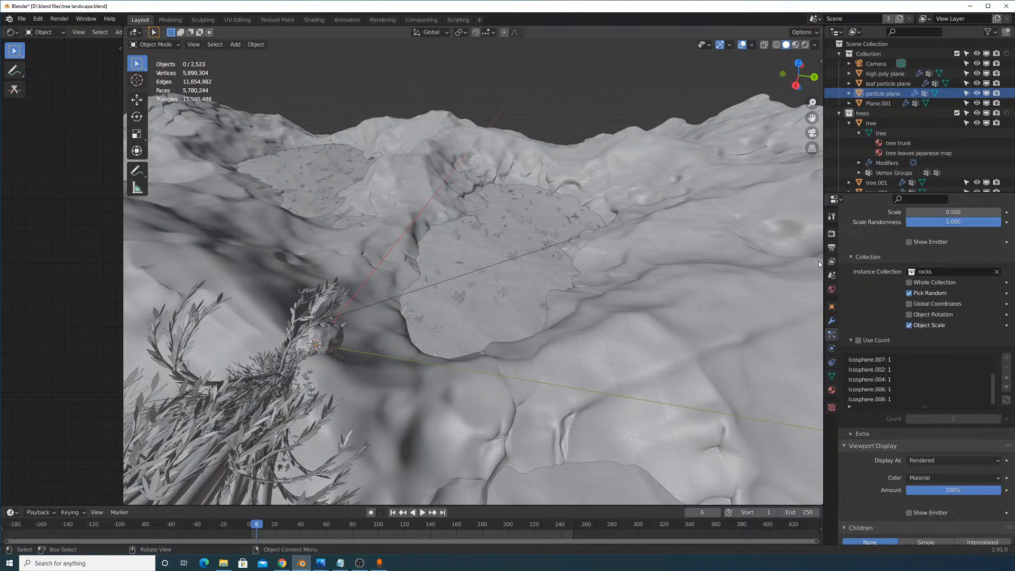
Check the high poly plane's mesh data, modifiers and particle systems, comparing them with the leaf particle plane.
click(891, 84)
click(885, 73)
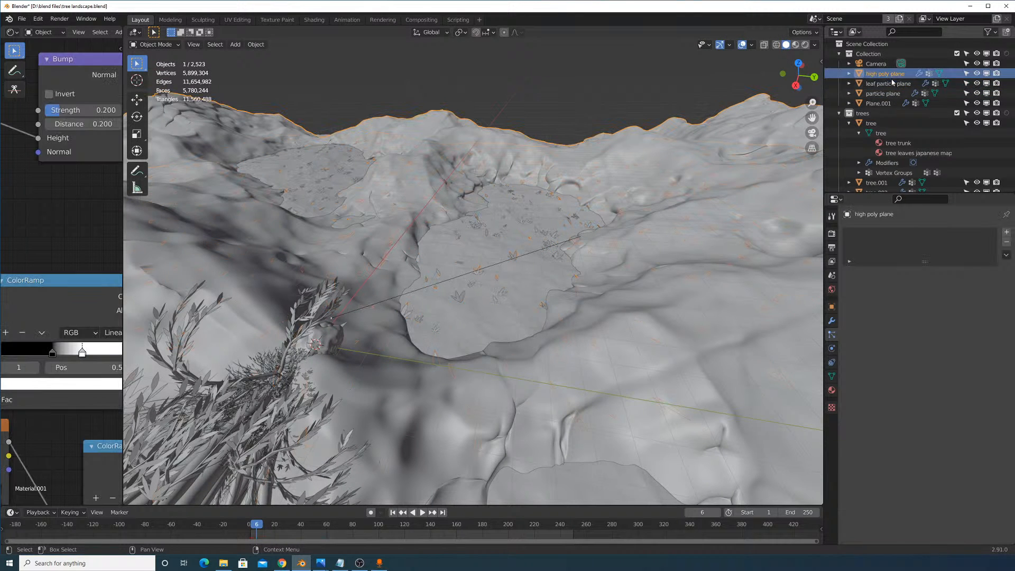
click(831, 376)
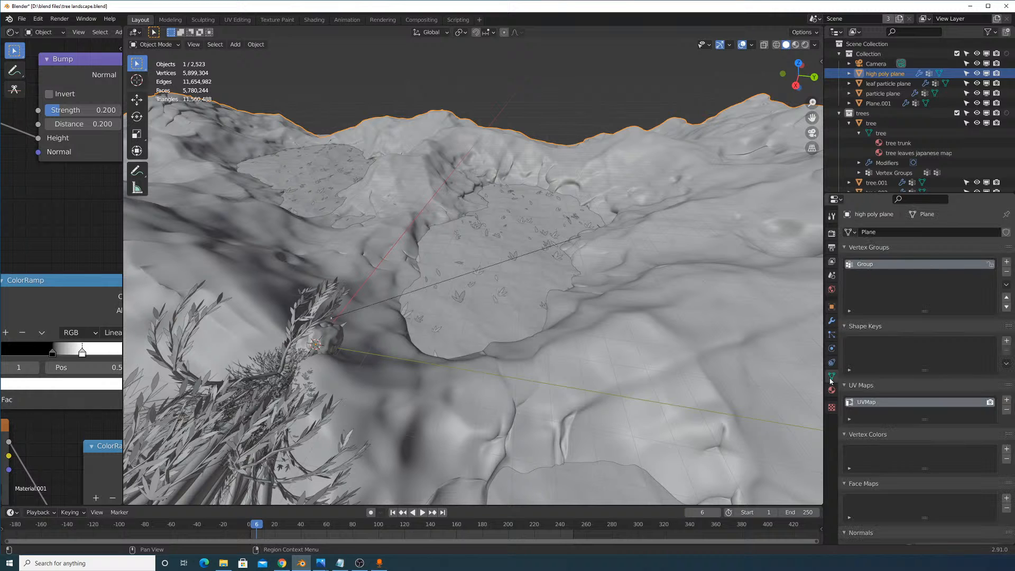
click(832, 320)
click(831, 334)
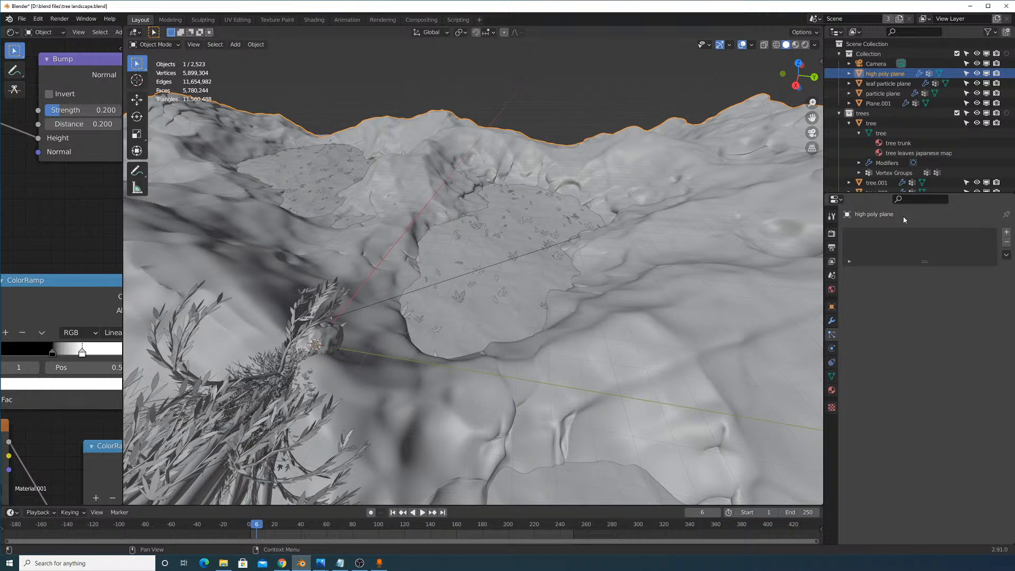
click(880, 83)
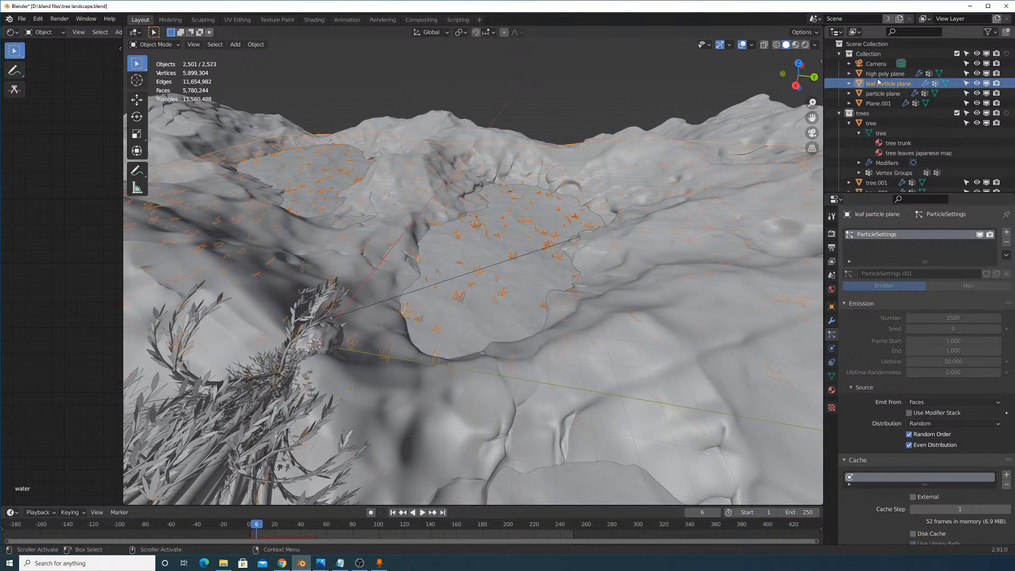
click(882, 74)
click(831, 320)
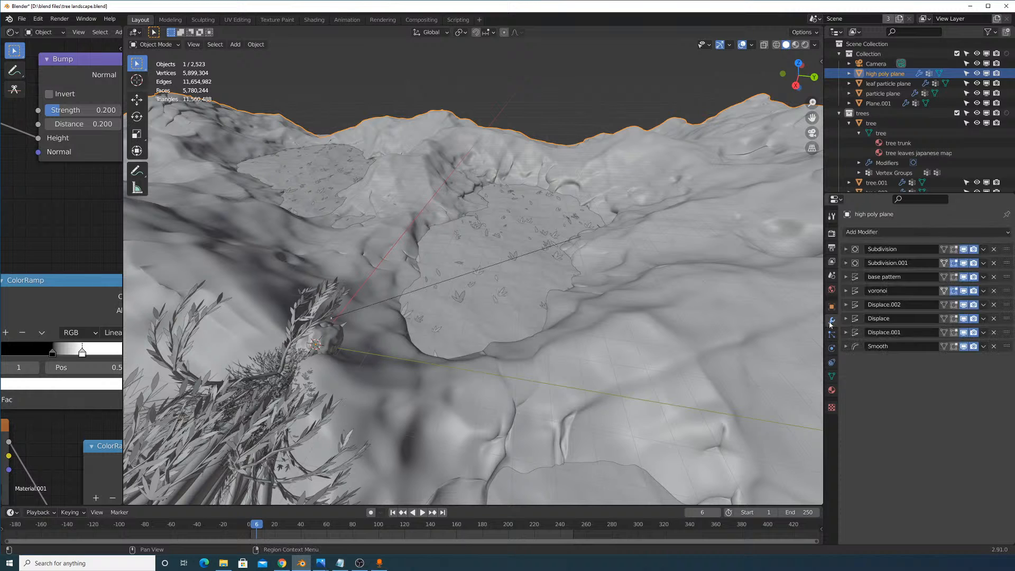
click(831, 334)
click(831, 321)
Enable the trees and rocks particle systems of the particle plane in the viewport, then deselect everything.
click(886, 93)
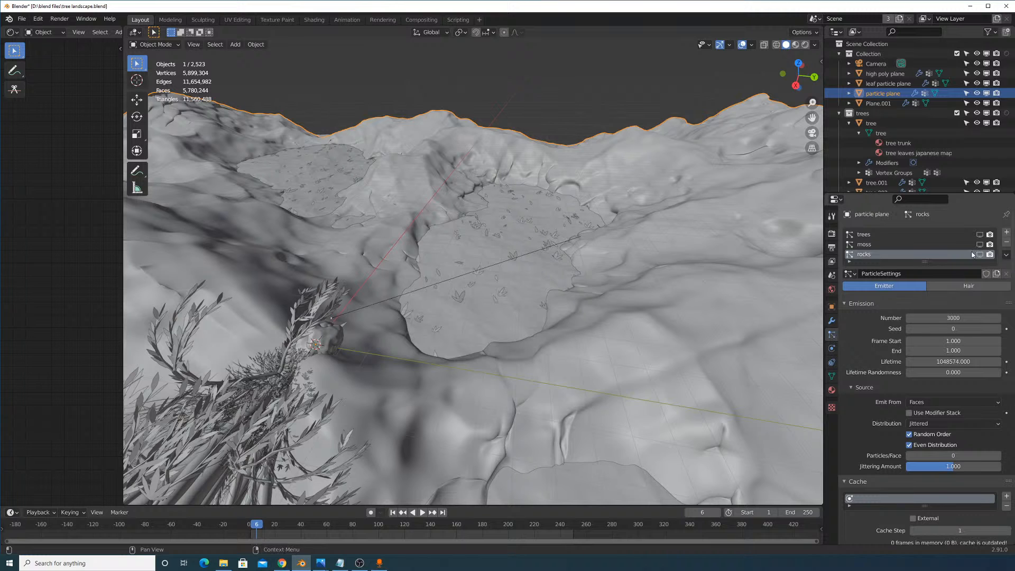
click(981, 256)
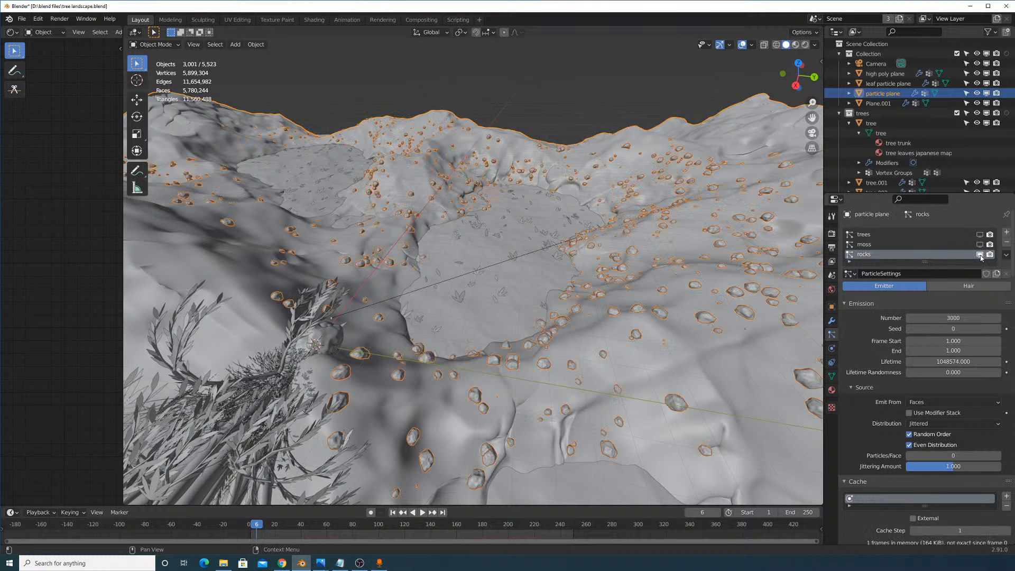
click(980, 256)
click(980, 235)
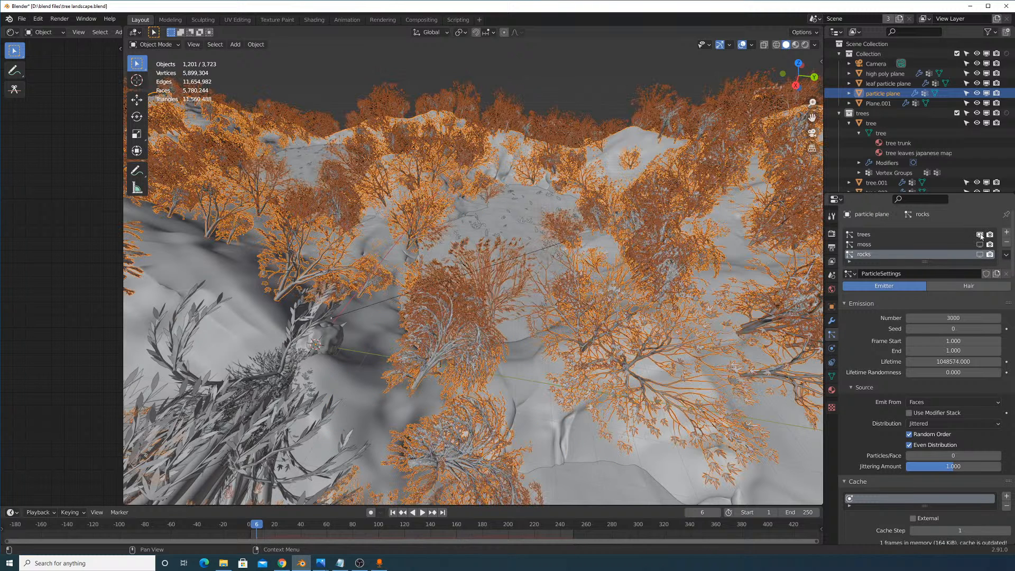
click(980, 256)
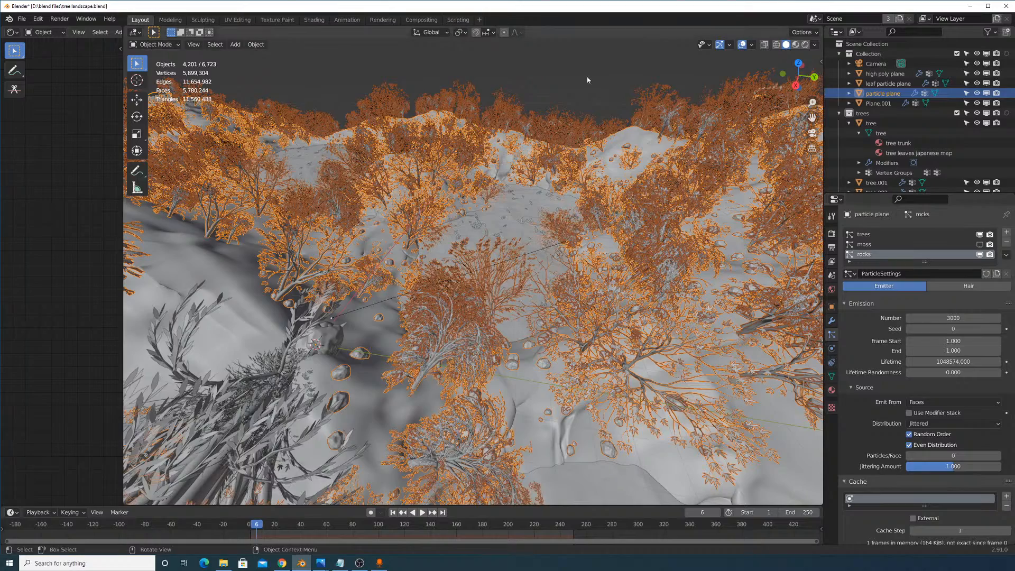
click(561, 91)
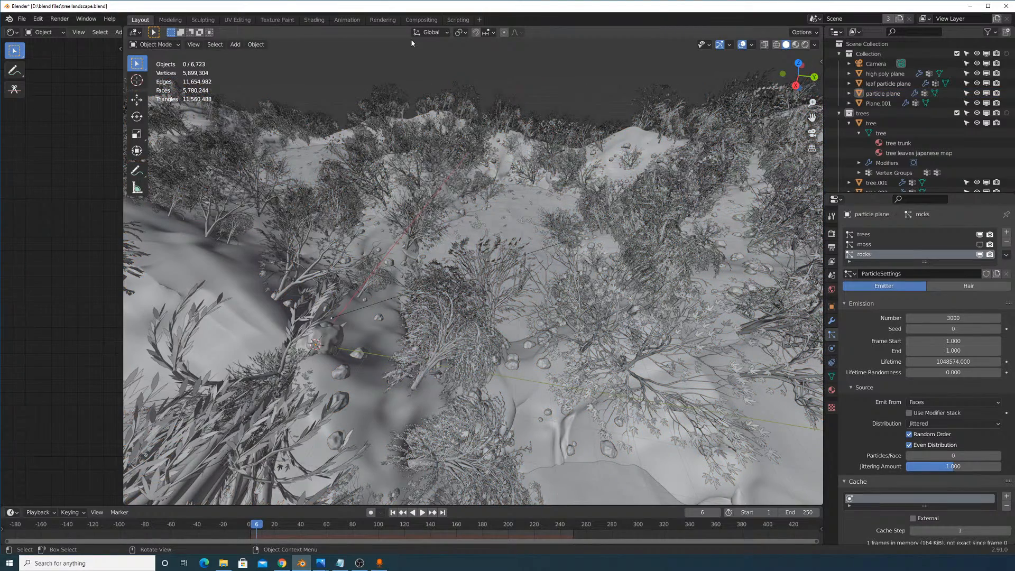
Look through the active camera and examine the trees, rocks and stray leaf in the framing.
click(194, 44)
mouse_move(248, 144)
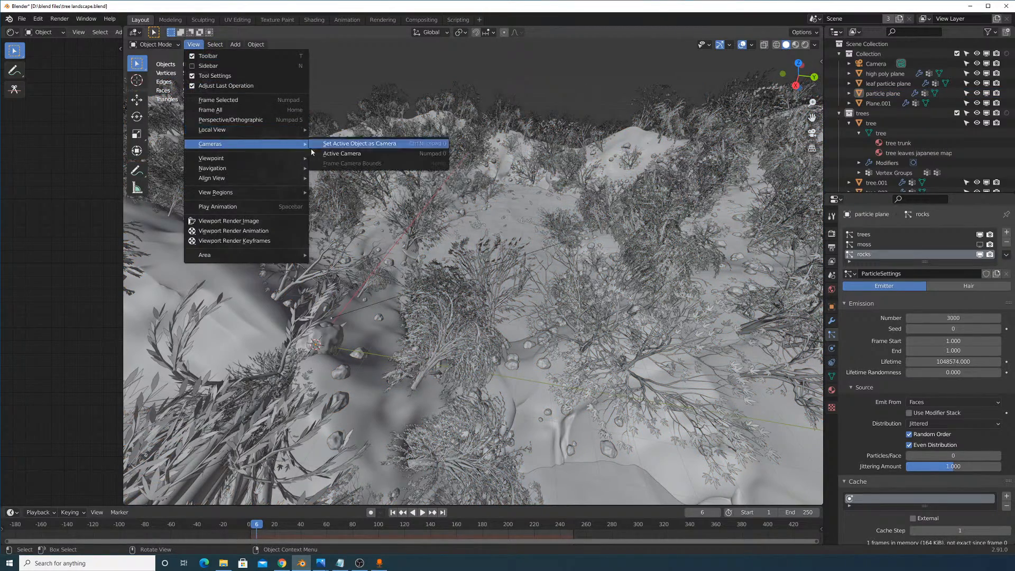
click(313, 152)
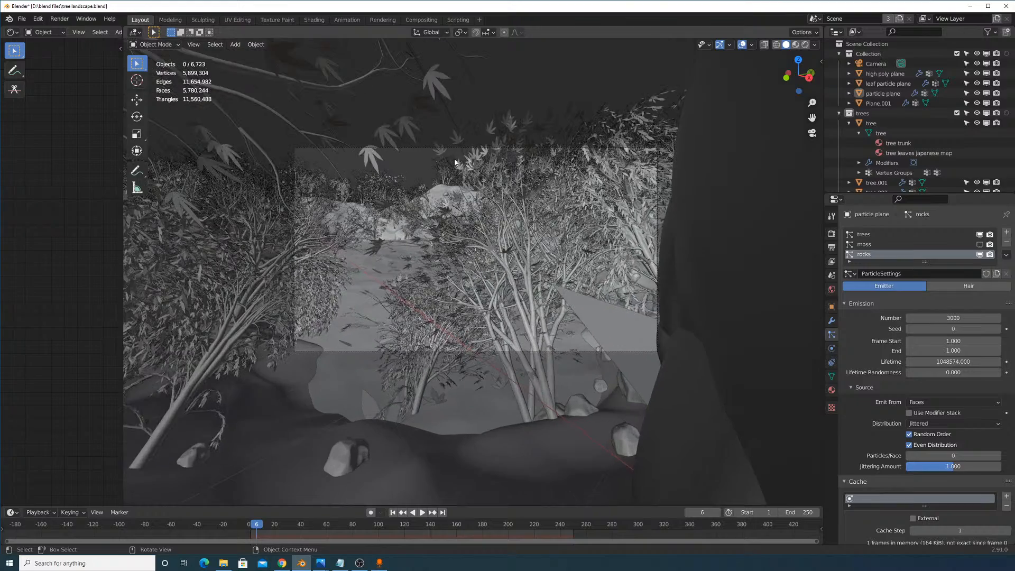
scroll(454, 162, up, 4)
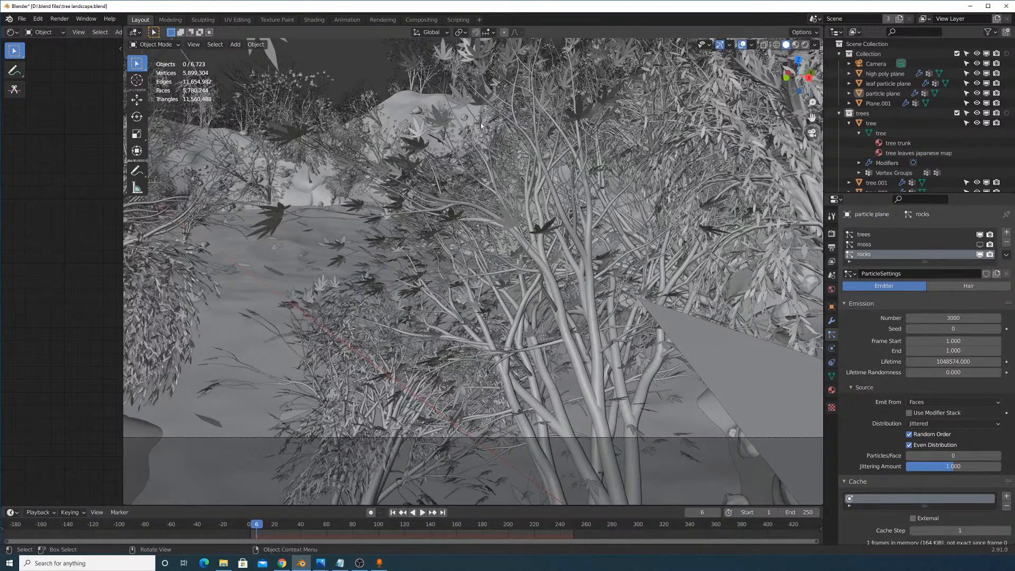
scroll(477, 124, down, 4)
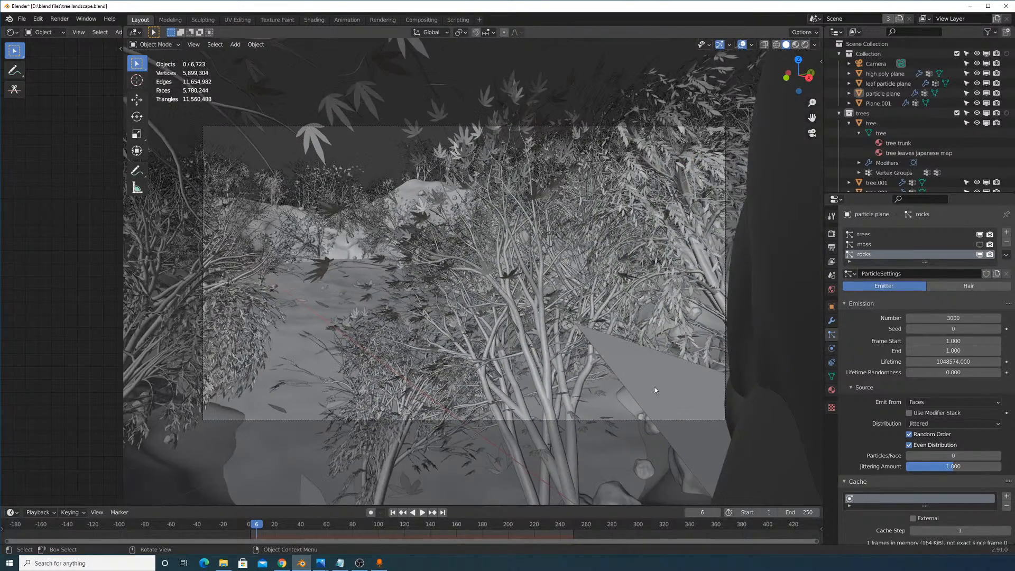
Move the large willow leaf about 4.85 m along the X axis, out of the shot, and return to the active camera view.
click(656, 386)
middle_drag(677, 329, 608, 322)
key(s)
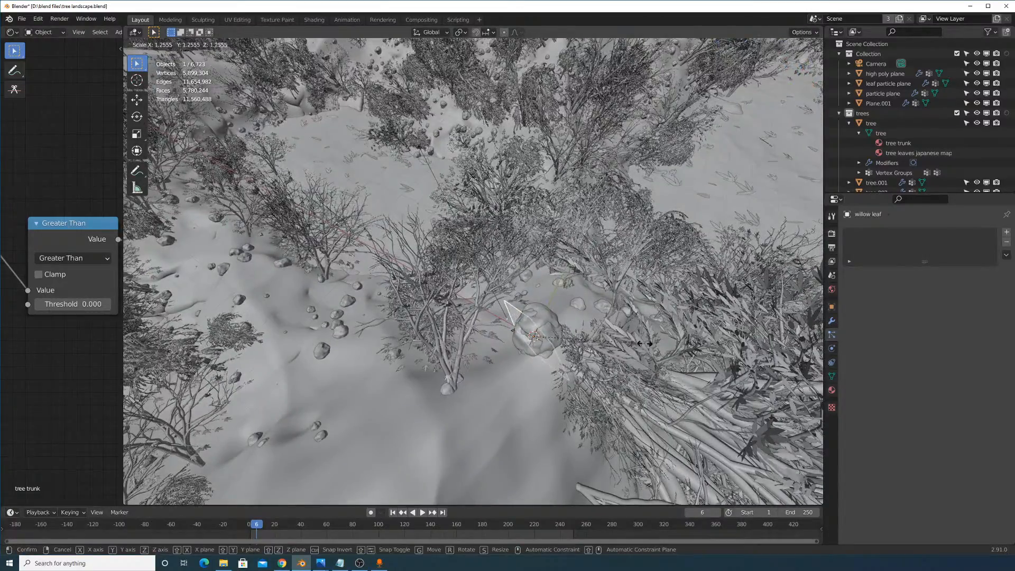
key(Escape)
key(g)
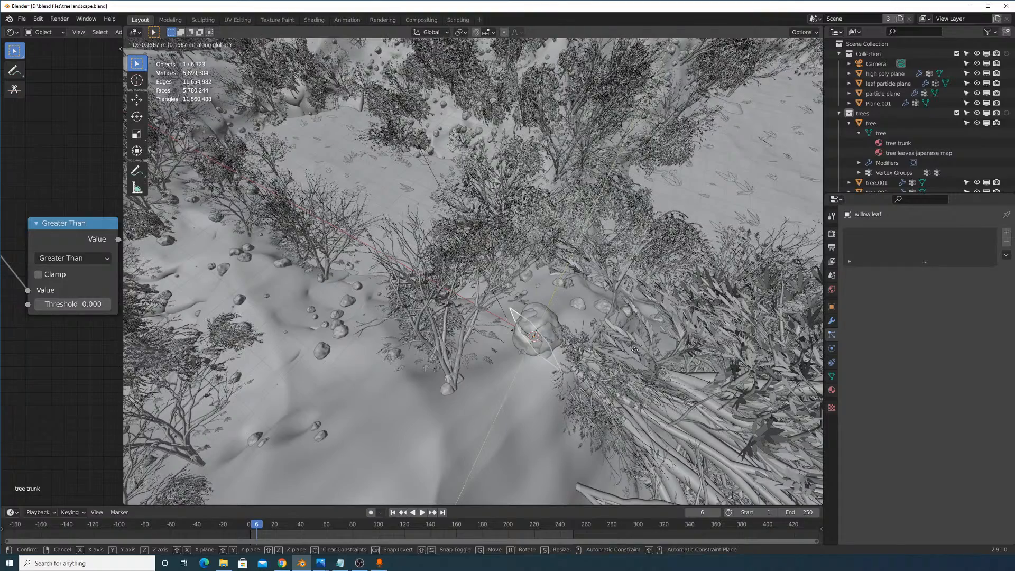
key(x)
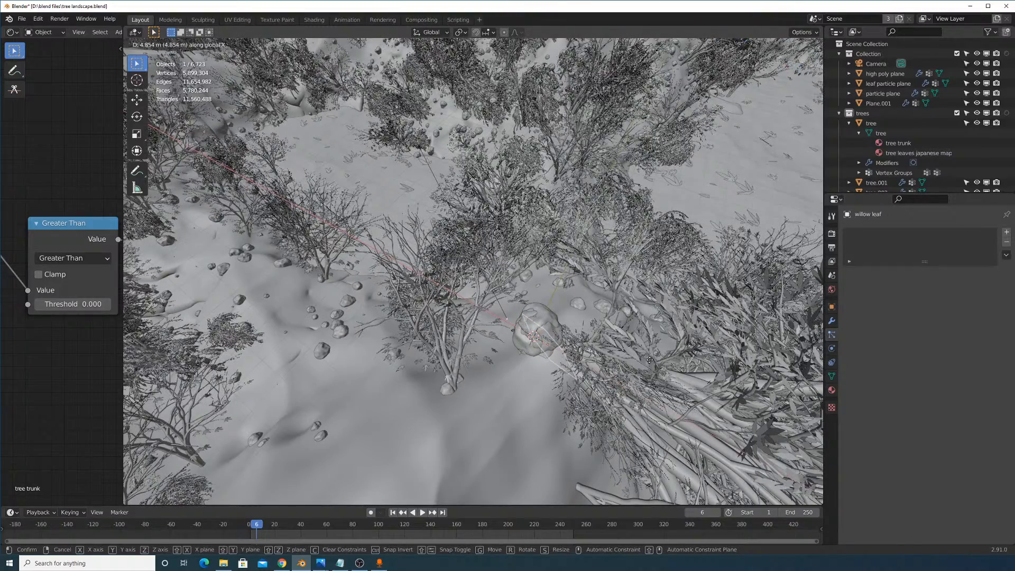
click(530, 309)
click(193, 44)
mouse_move(227, 141)
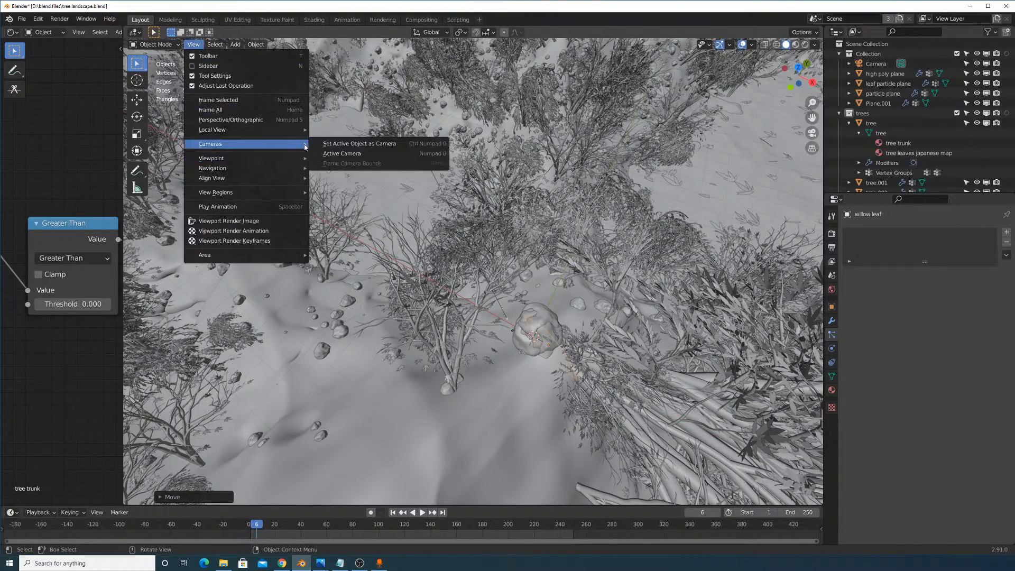
click(344, 152)
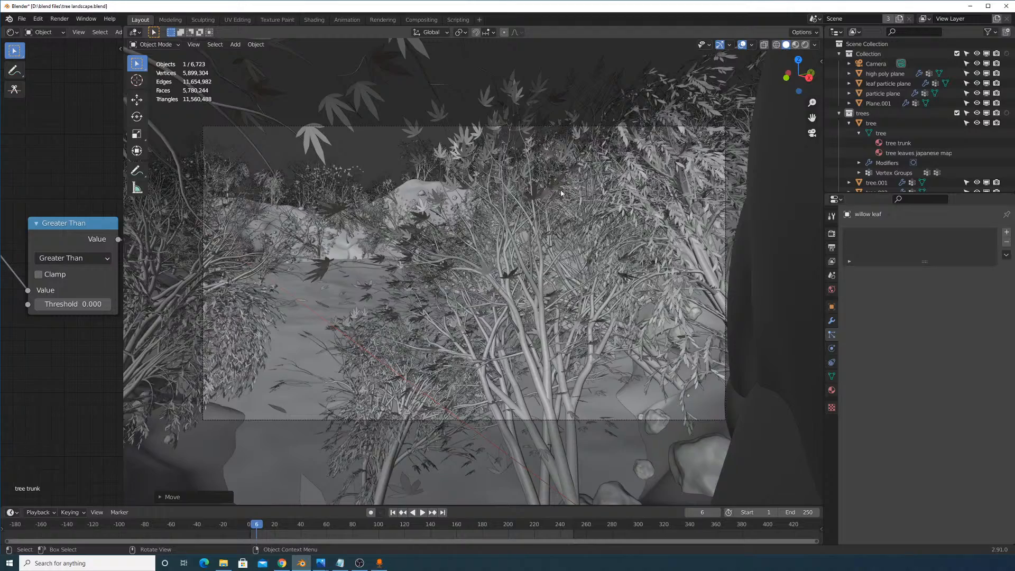
Preview the landscape in rendered viewport shading and examine the maple and willow trees, the rocks and the leaves on the water.
key(Home)
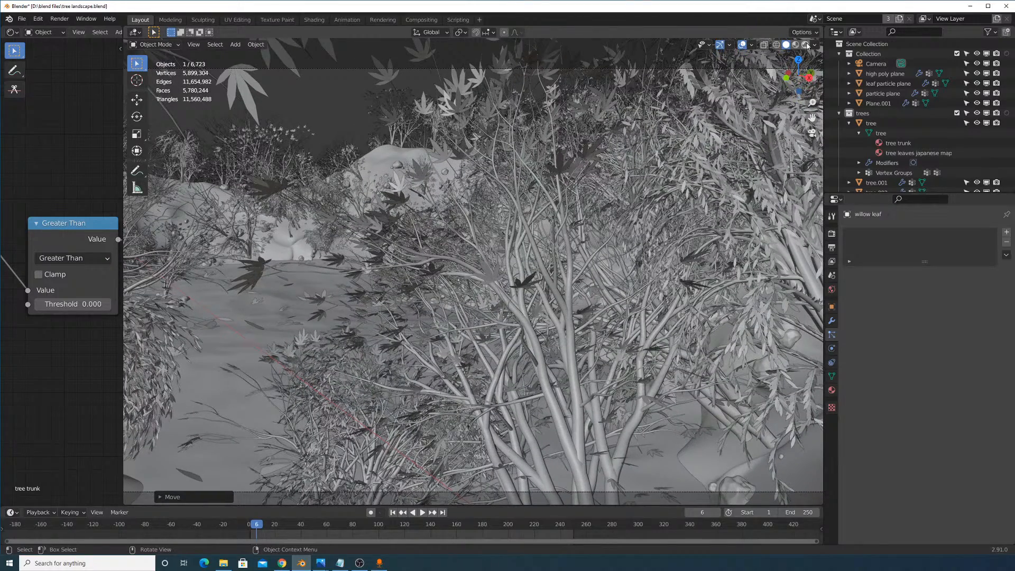
click(805, 45)
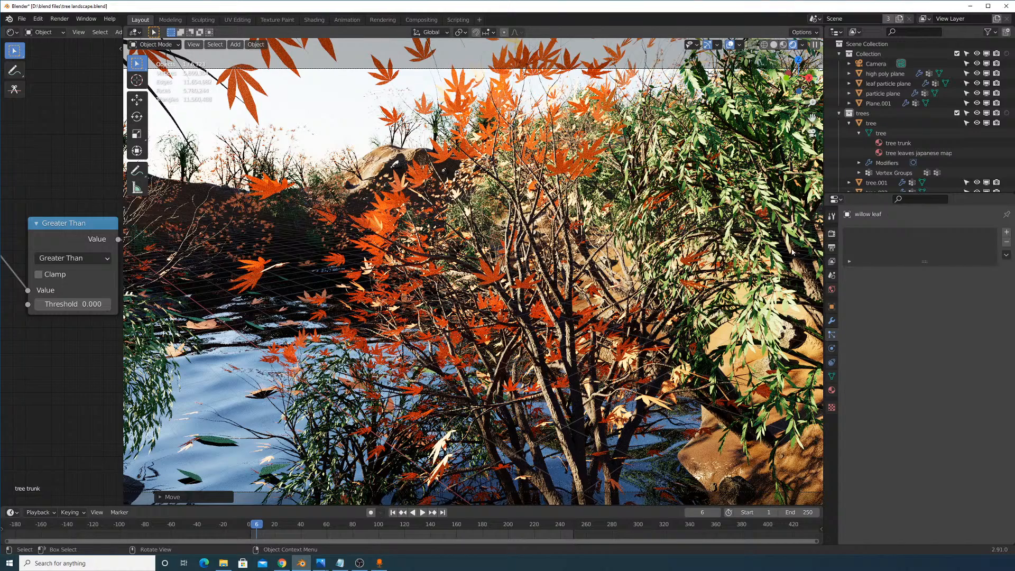
scroll(764, 272, down, 2)
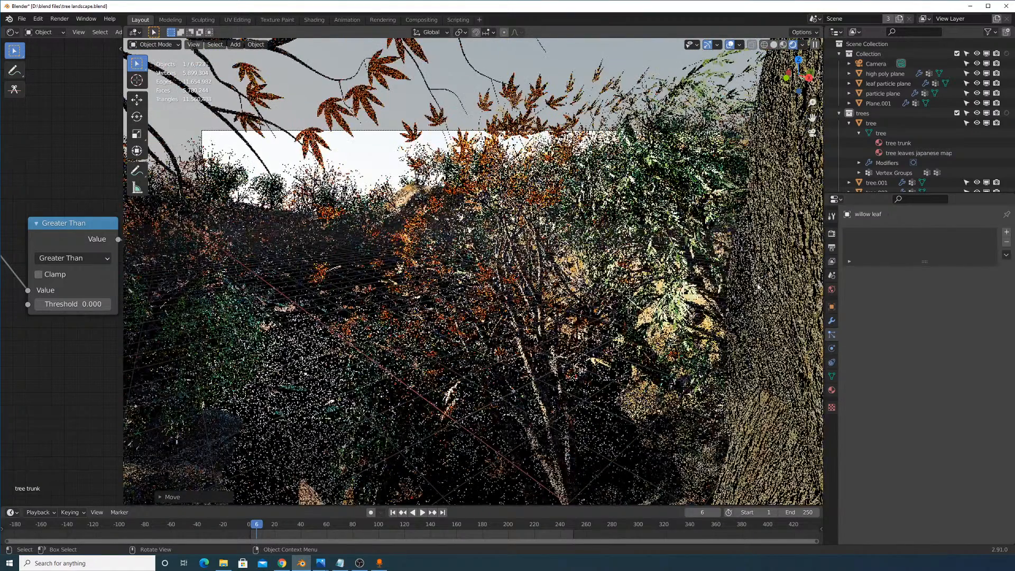
scroll(746, 283, up, 2)
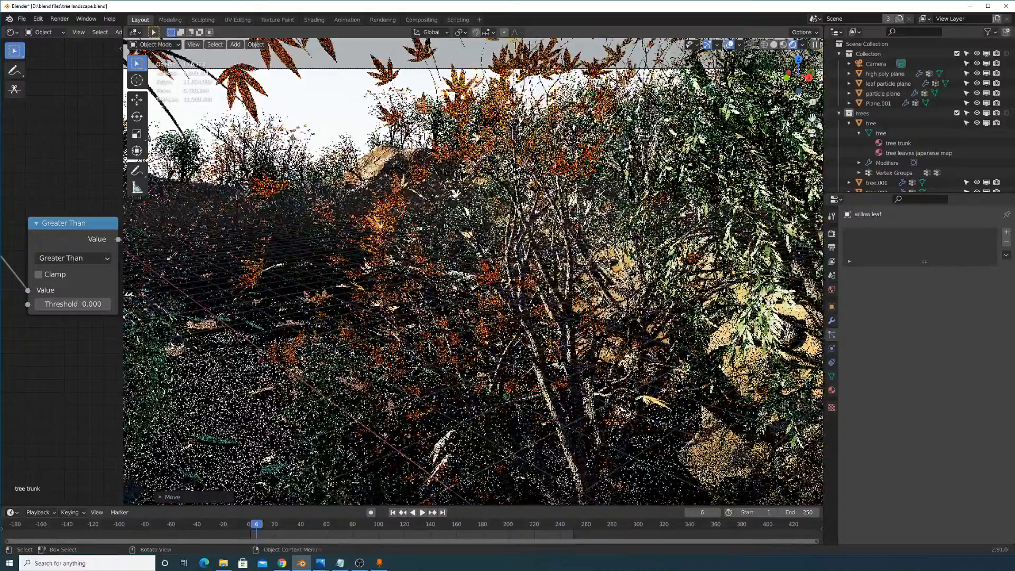
shift+middle_drag(751, 294, 707, 293)
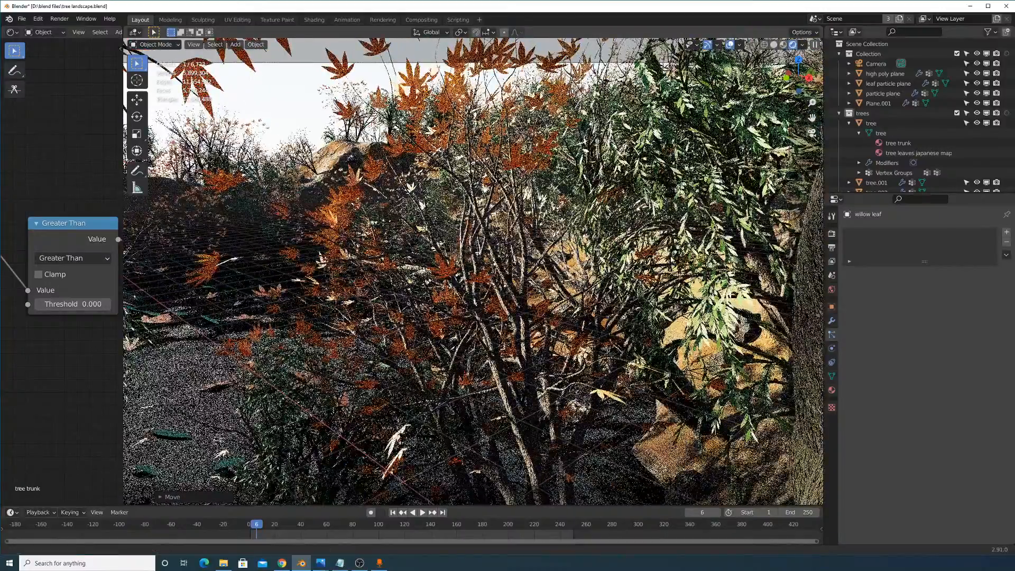
shift+middle_drag(673, 260, 682, 266)
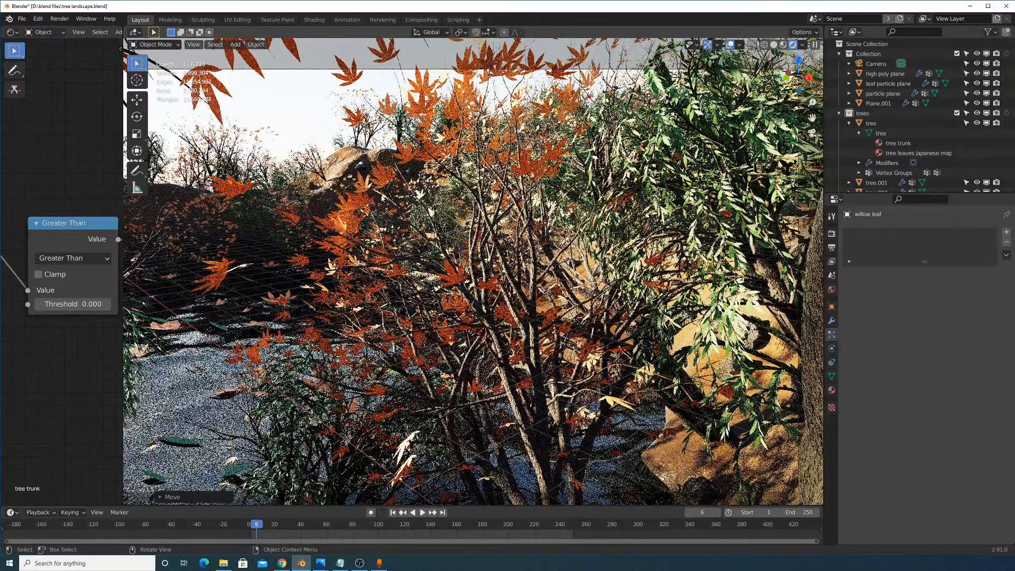
shift+middle_drag(488, 260, 501, 266)
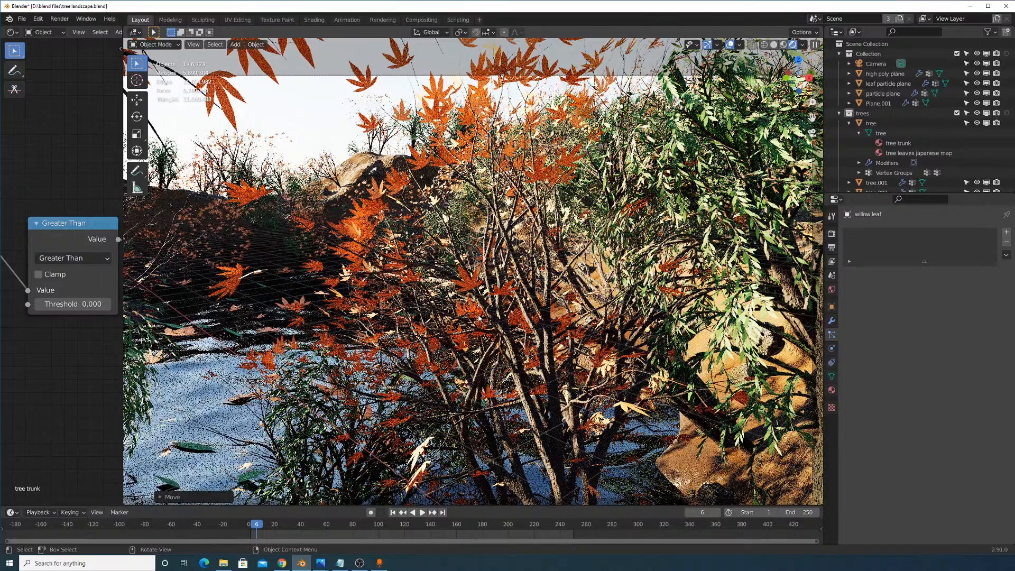
scroll(470, 341, up, 1)
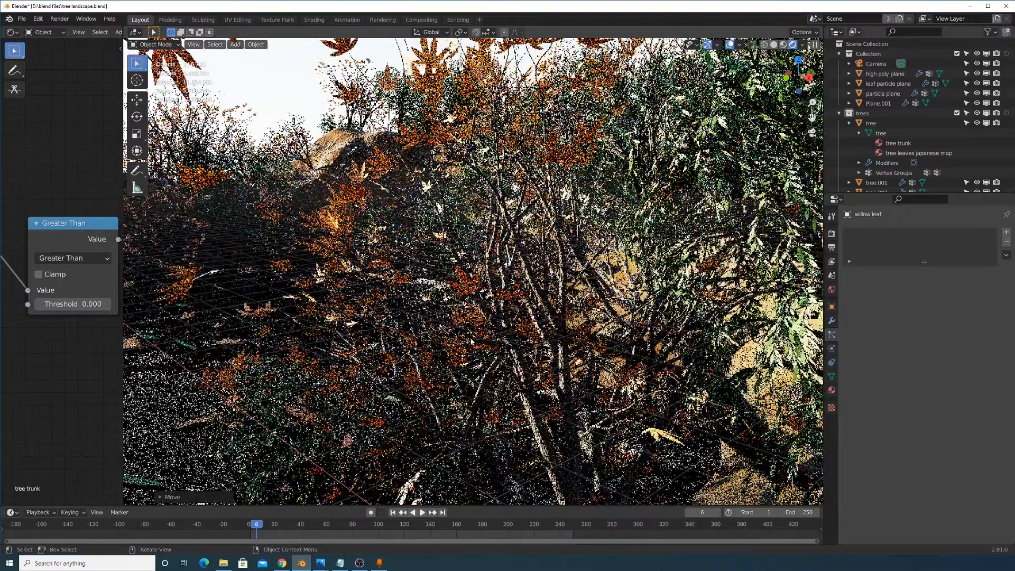
scroll(472, 341, up, 2)
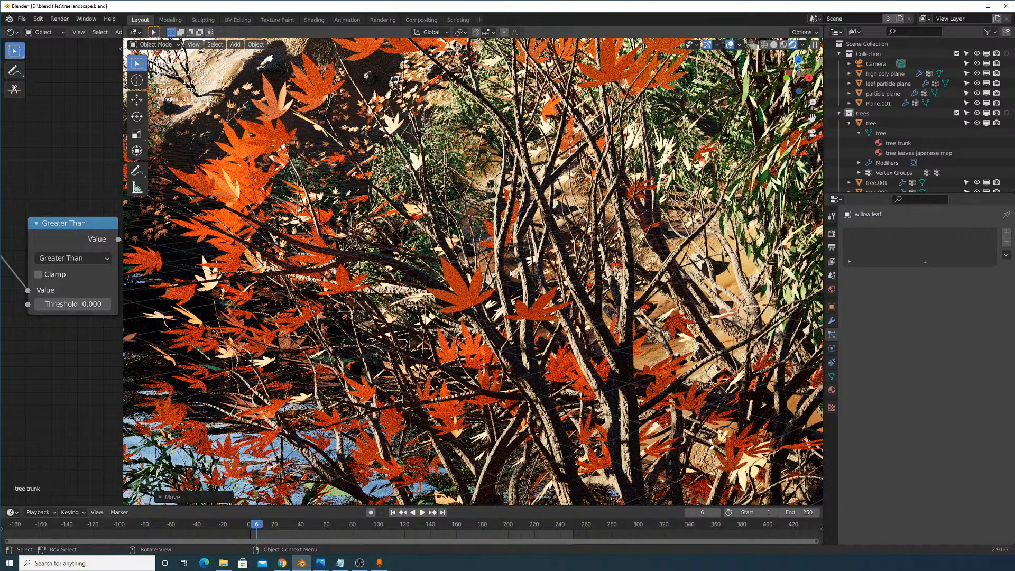
middle_drag(531, 267, 517, 276)
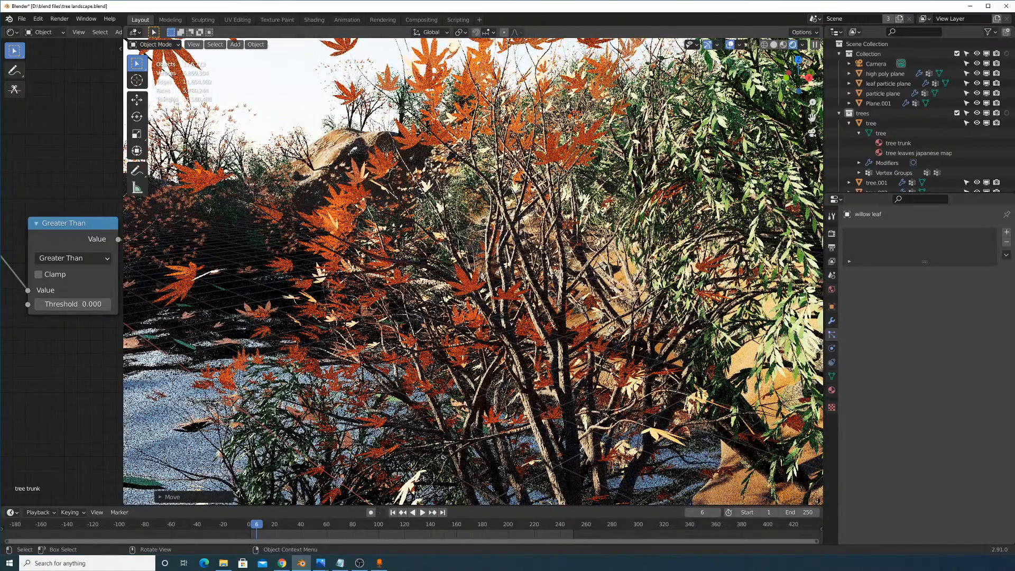
Widen the node editor and move the tree trunk material's bark ColorRamp node lower, closer to the Principled BSDF.
drag(122, 188, 431, 188)
scroll(262, 194, down, 5)
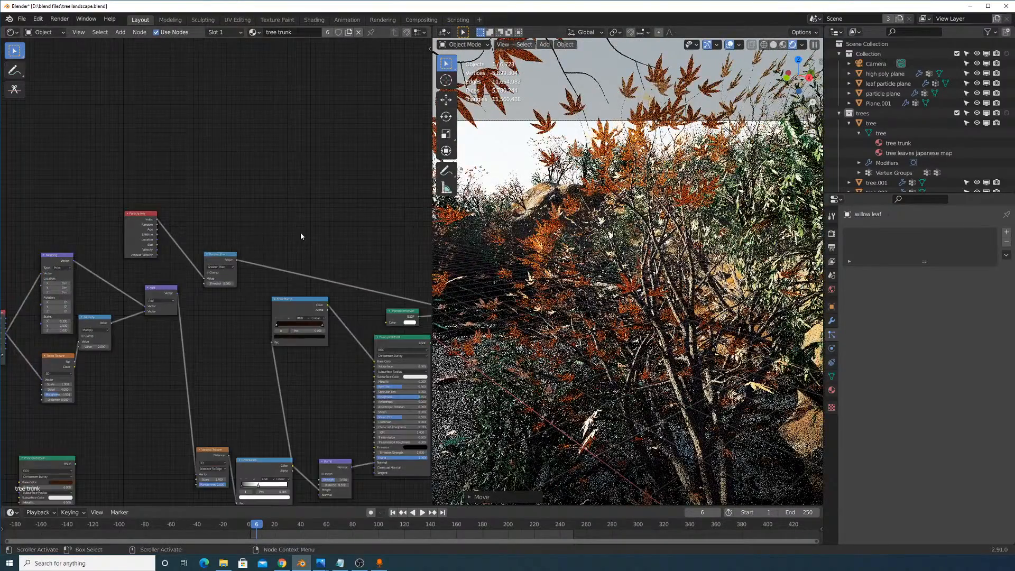
middle_drag(268, 168, 240, 110)
drag(275, 242, 295, 302)
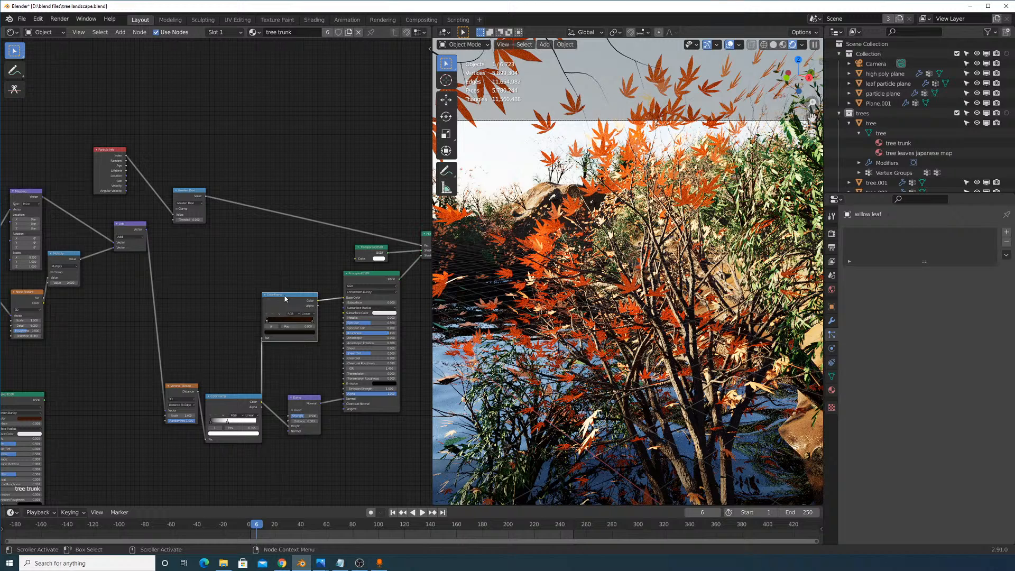
drag(287, 300, 298, 327)
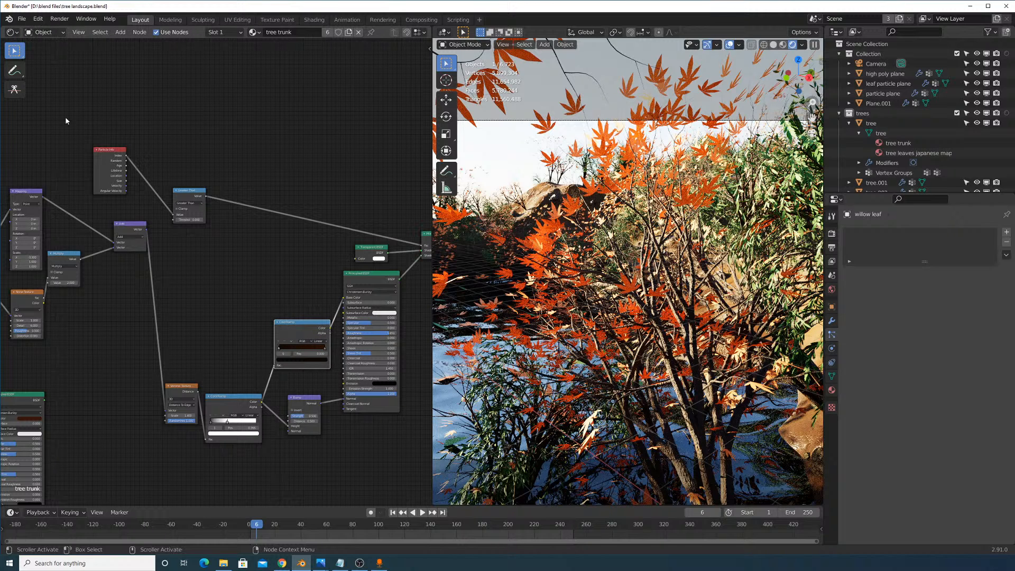
scroll(37, 54, down, 3)
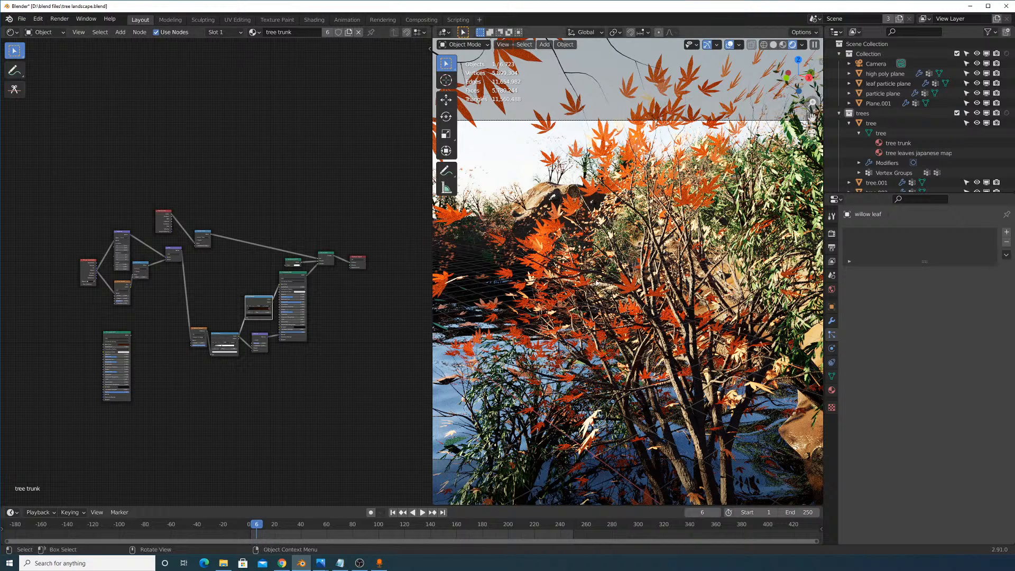
Check the material node trees of the rock icospheres and the Japanese maple leaf.
scroll(893, 136, down, 8)
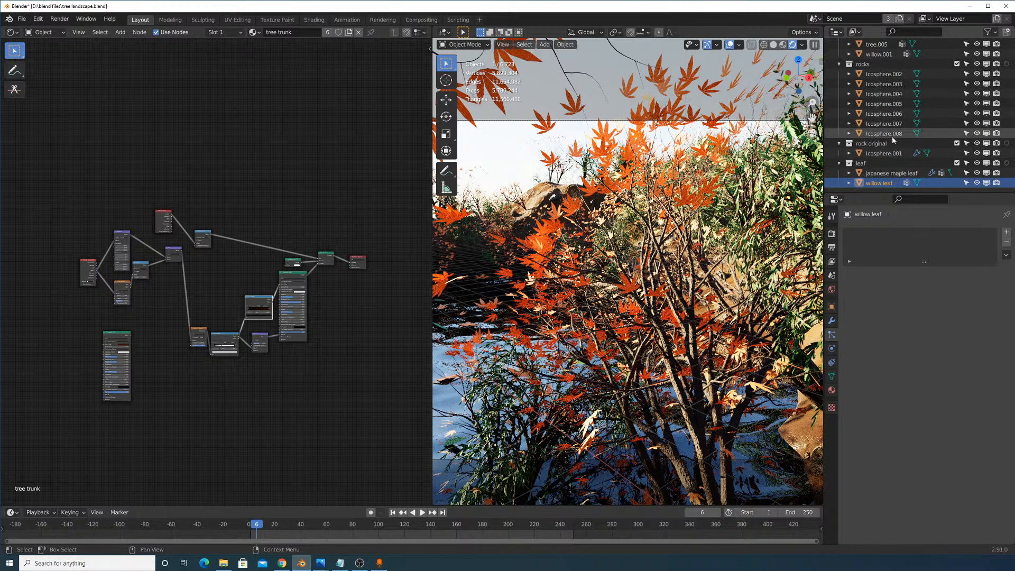
click(884, 103)
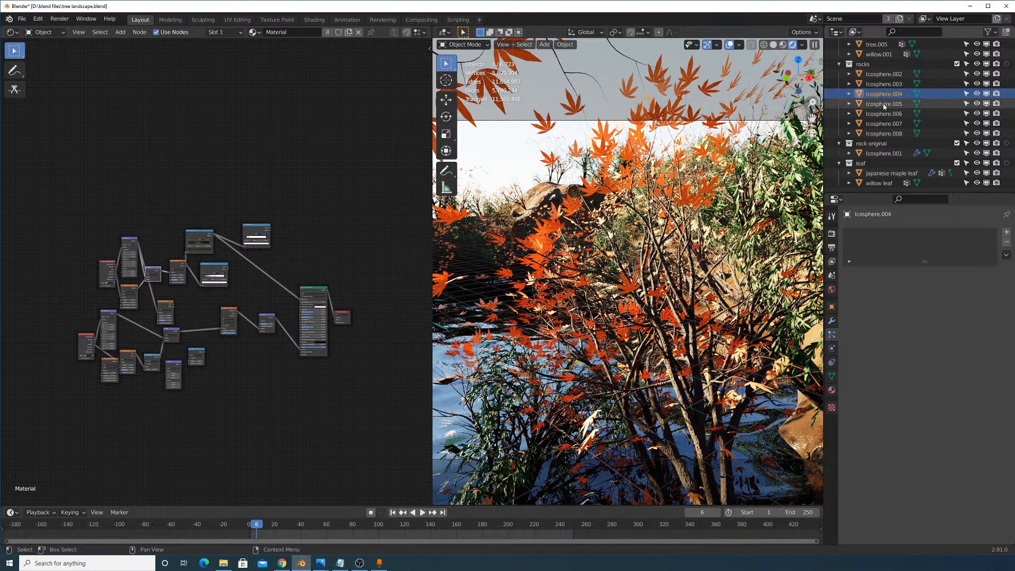
click(884, 113)
click(884, 123)
click(884, 133)
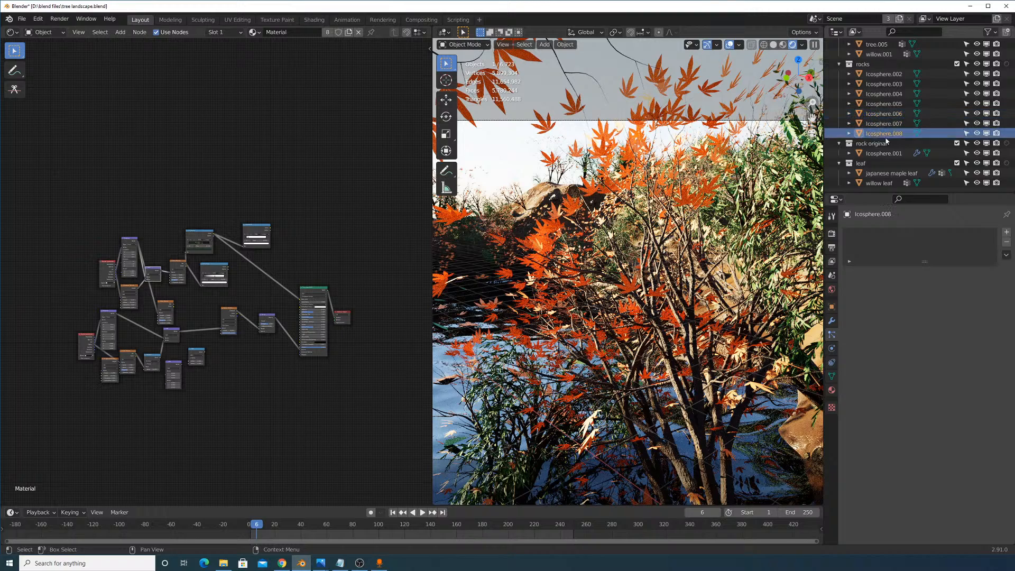
click(884, 154)
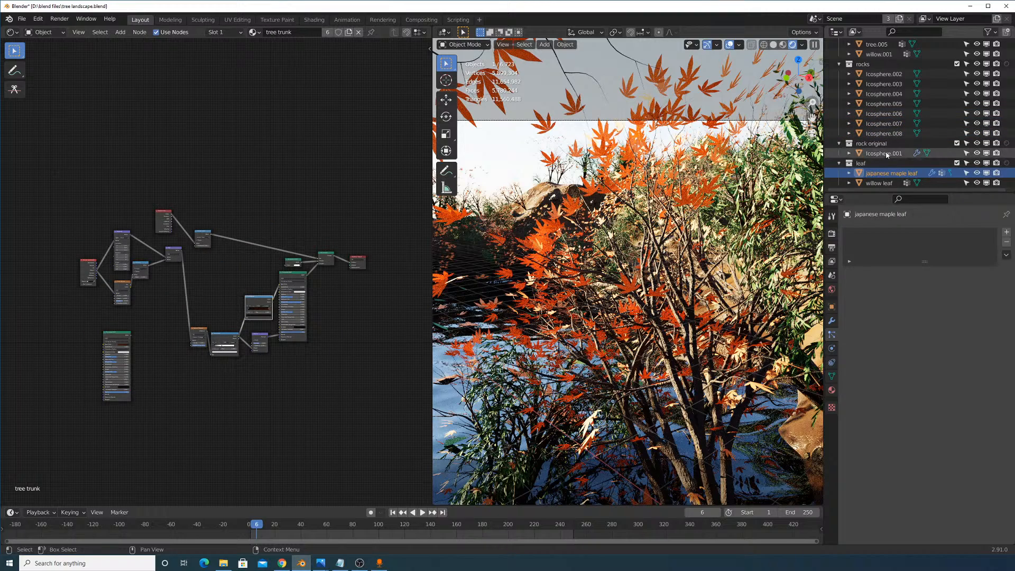
Select the high poly plane and examine its material nodes through to the material output.
scroll(887, 140, up, 6)
scroll(886, 132, up, 5)
click(881, 85)
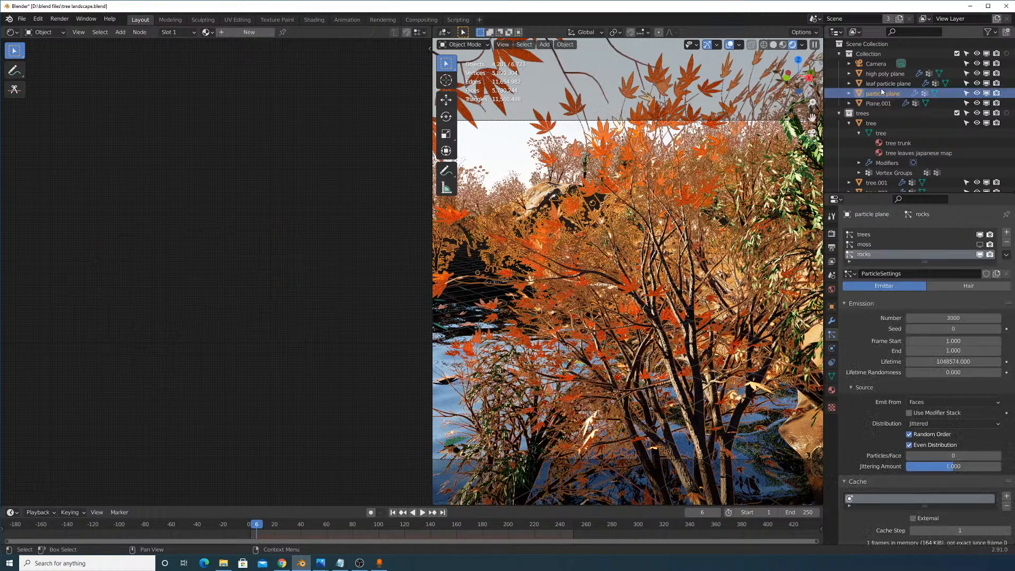
click(884, 74)
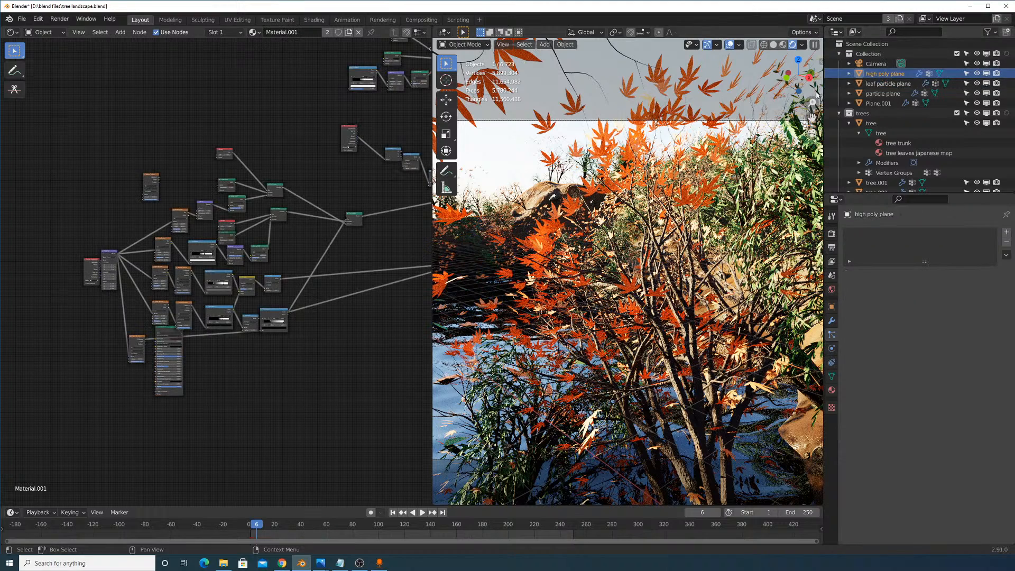
middle_drag(370, 224, 306, 224)
scroll(279, 281, up, 3)
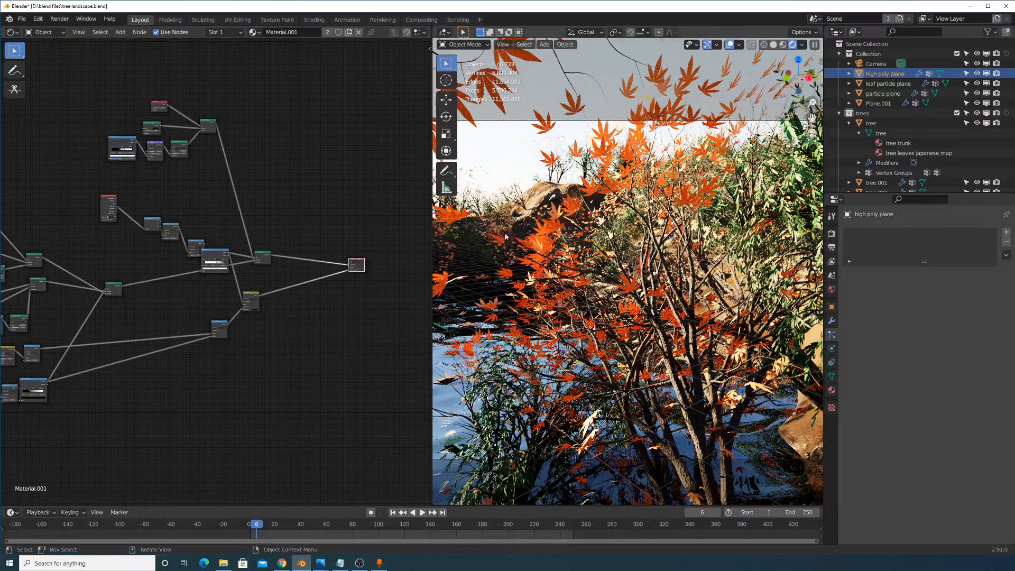
Narrow the node editor to enlarge the viewport and inspect the rendered water, trees and rocks.
scroll(472, 264, up, 2)
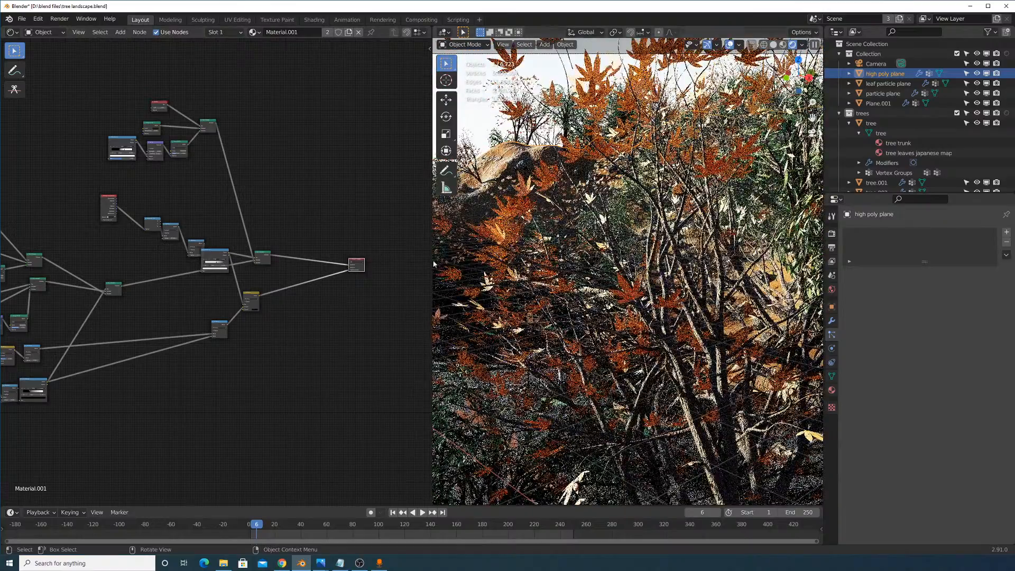
drag(432, 259, 176, 259)
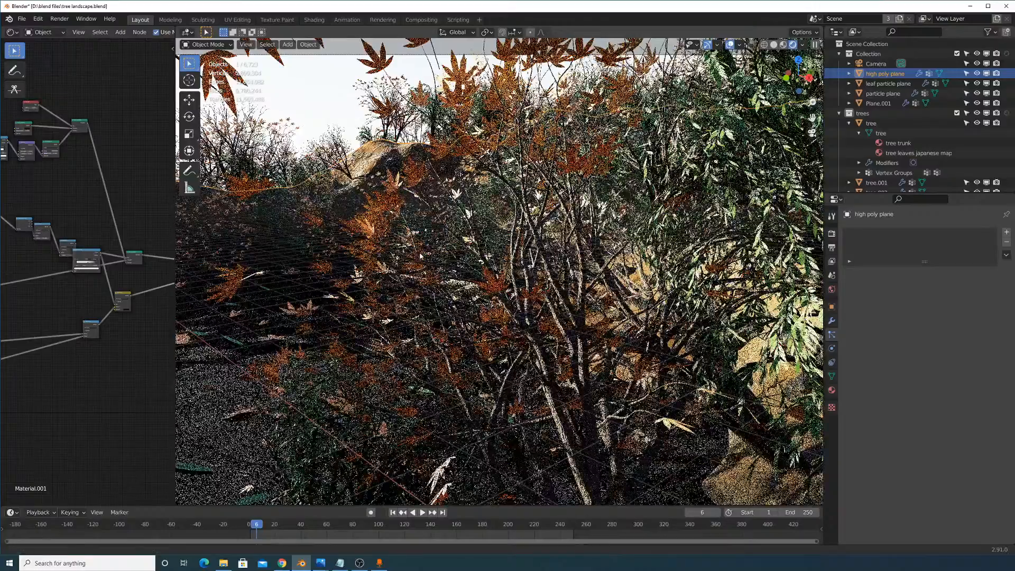
middle_drag(465, 265, 528, 264)
scroll(422, 257, up, 4)
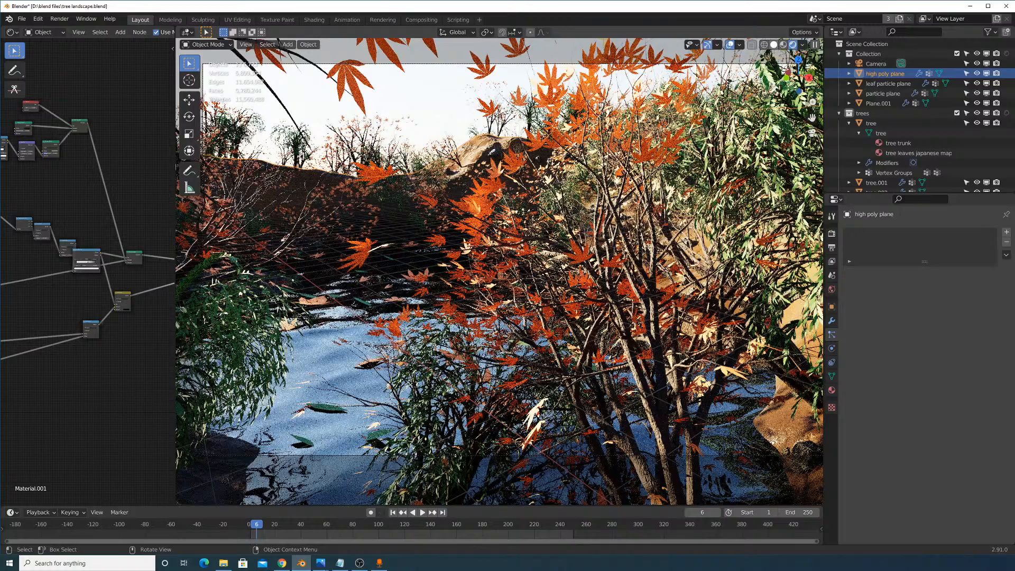
Switch the viewport to solid shading, view the whole terrain from above and save the file.
click(773, 45)
mouse_move(608, 222)
middle_down()
mouse_move(642, 262)
mouse_move(632, 282)
mouse_move(651, 283)
middle_up()
key(ctrl+s)
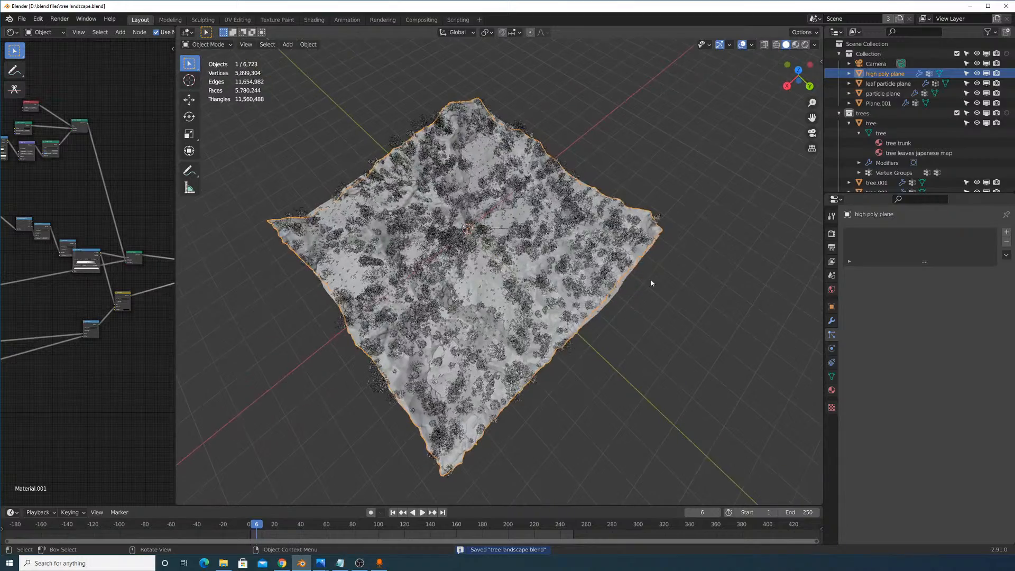
Try hiding the leaf particle plane's particle system in the viewport.
scroll(651, 283, up, 5)
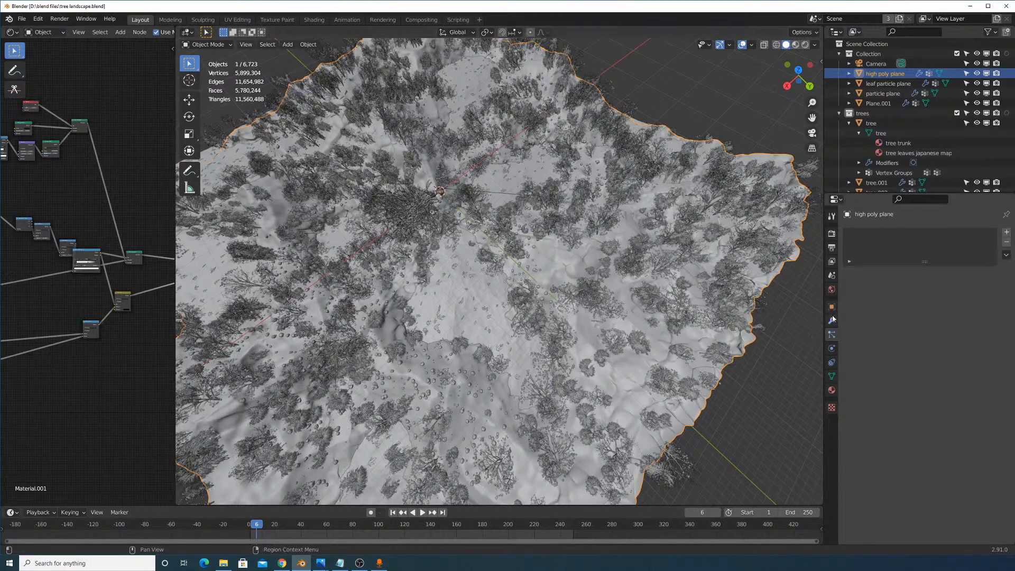
click(879, 84)
click(883, 74)
click(888, 85)
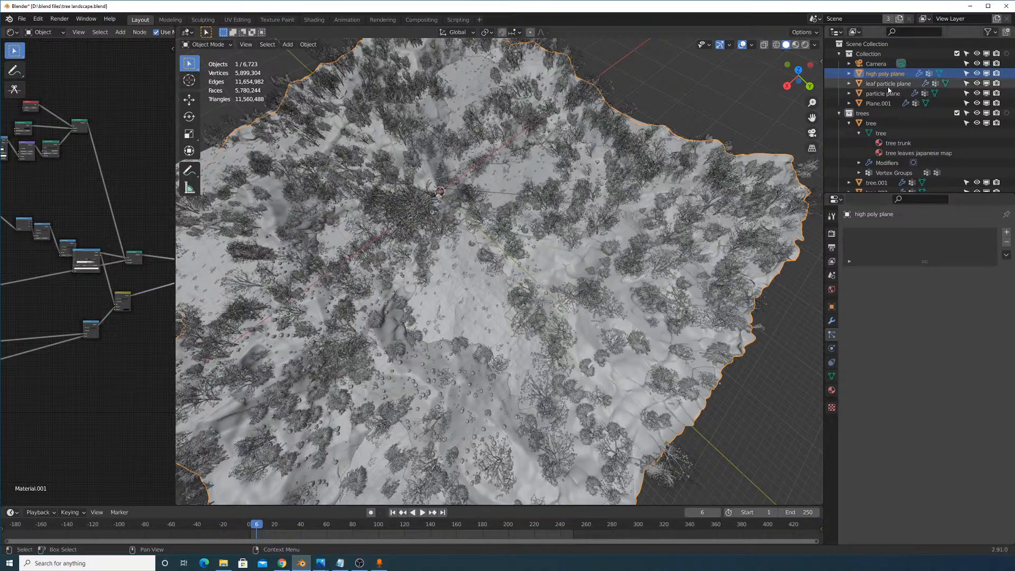
click(979, 234)
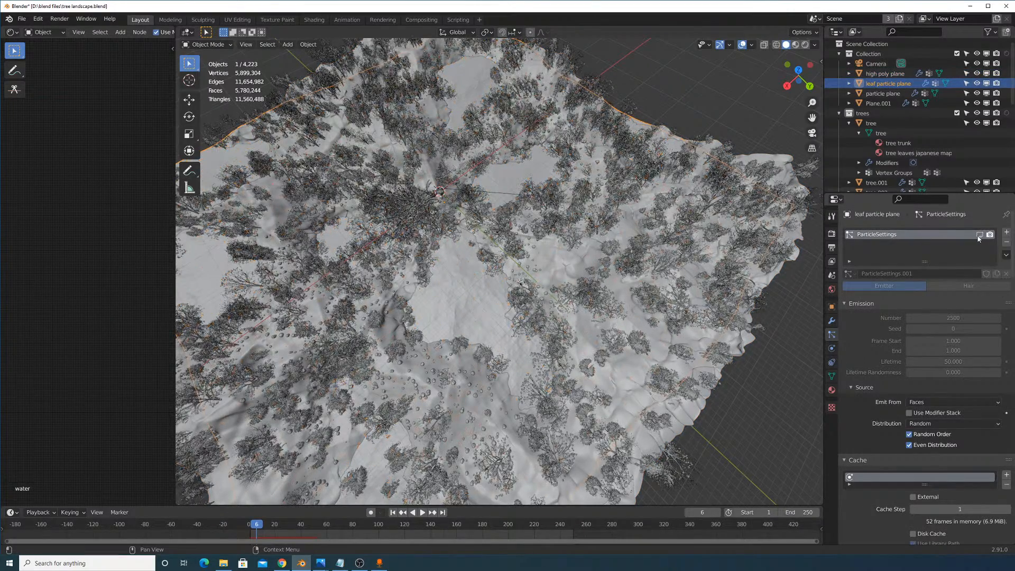
Hide the particle plane's rocks and trees particle systems in the viewport.
click(882, 93)
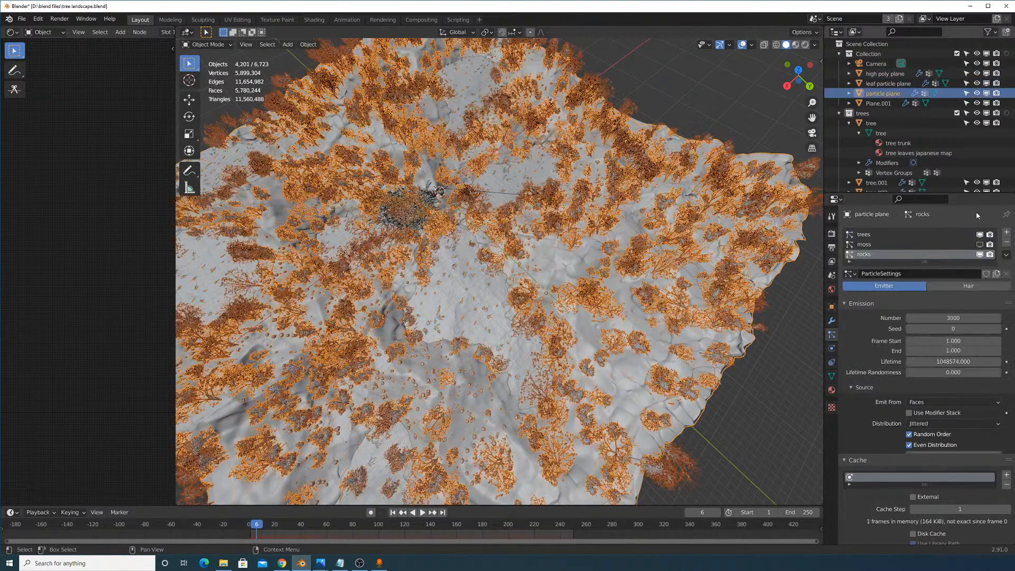
click(979, 255)
click(980, 234)
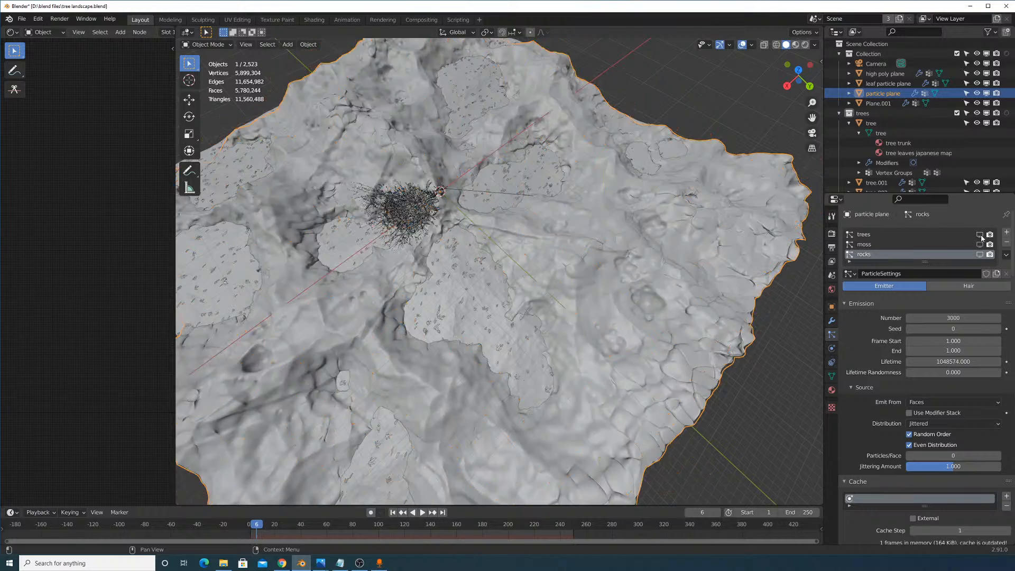
middle_drag(674, 288, 645, 215)
scroll(687, 299, down, 5)
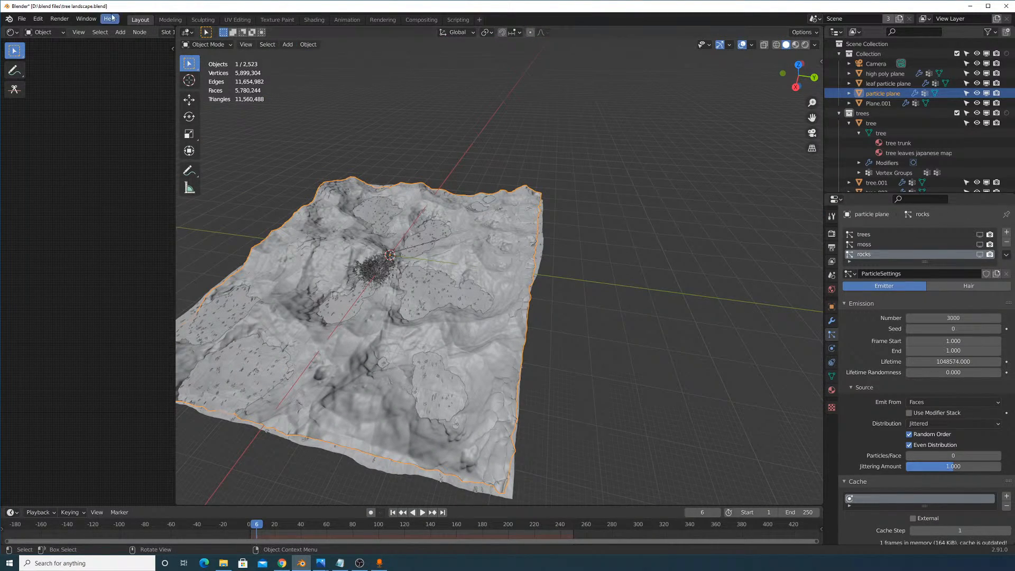
Search the add-ons preferences for "saplin" and enable the Add Curve: Sapling Tree Gen add-on.
click(42, 19)
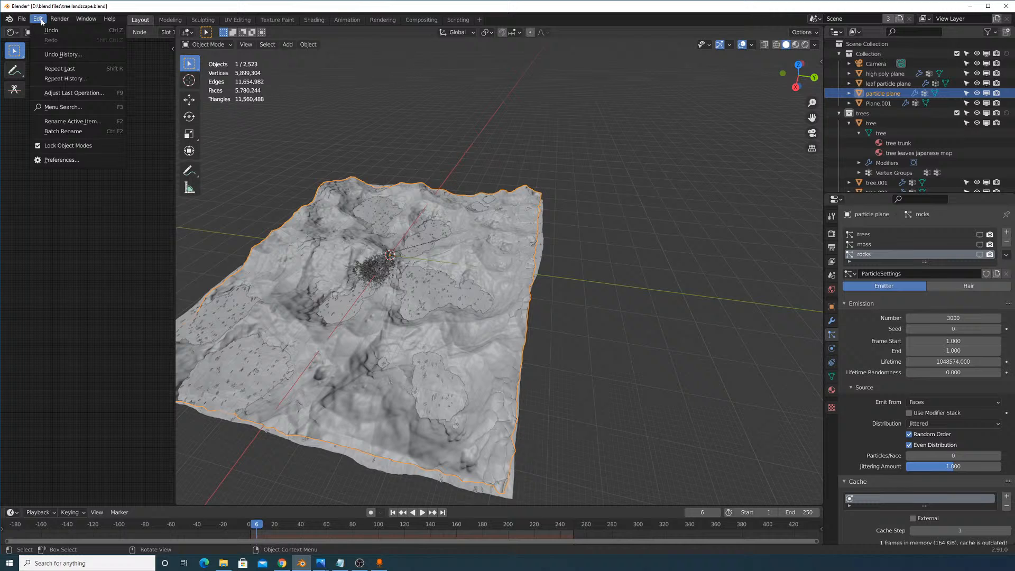
click(70, 161)
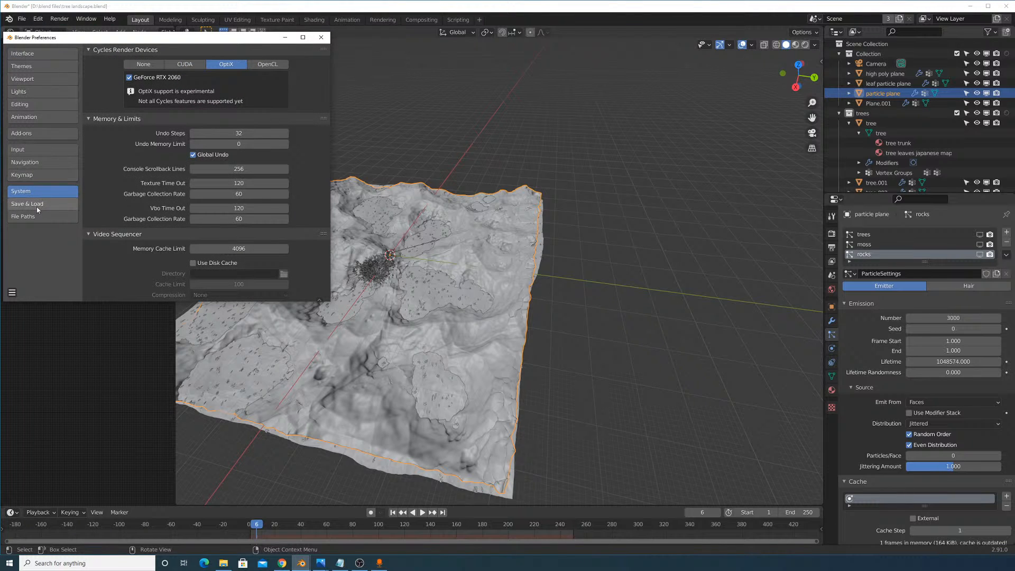
click(47, 135)
click(253, 66)
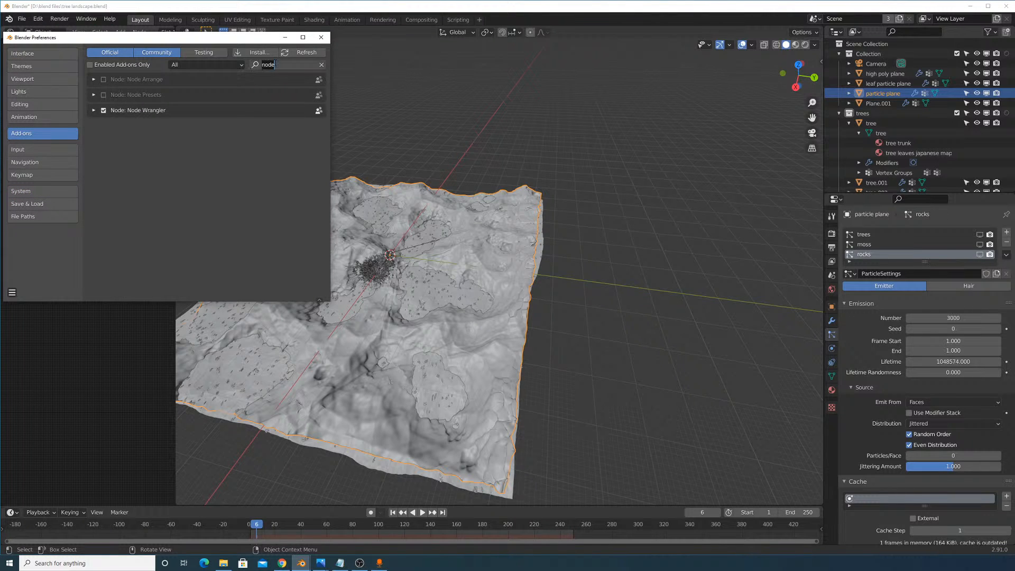
text(s)
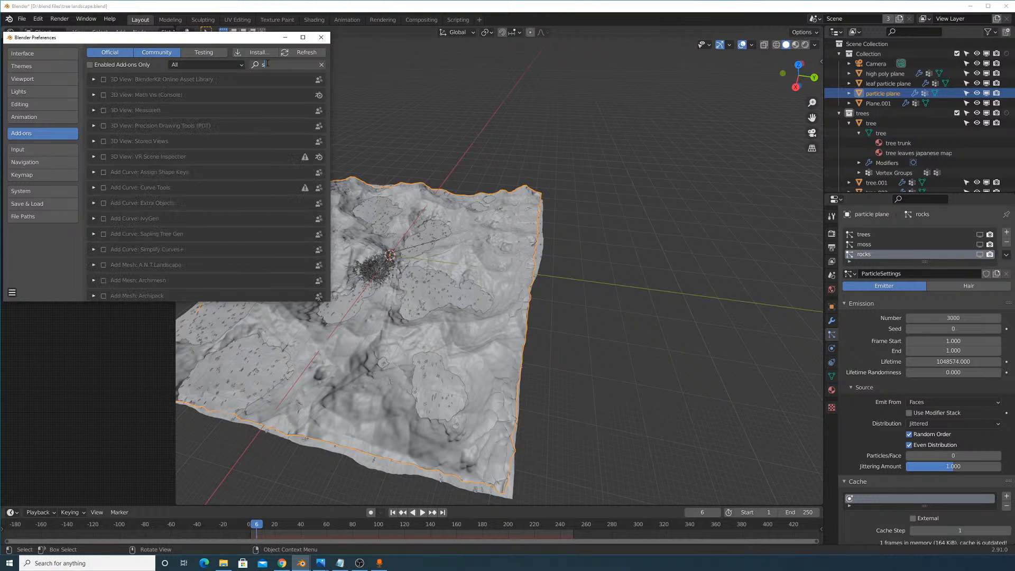
text(aplin)
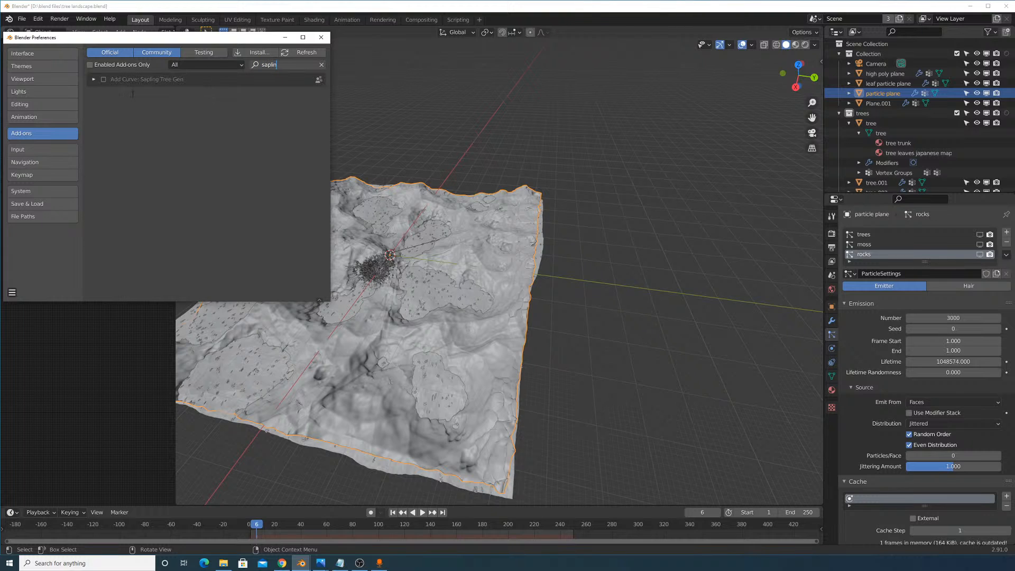
key(Return)
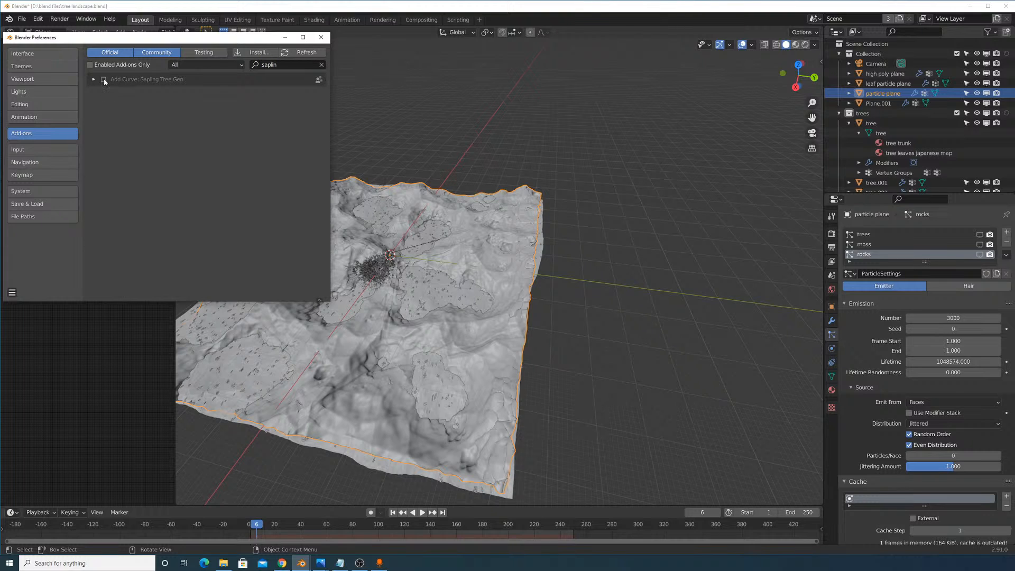
click(104, 80)
click(321, 37)
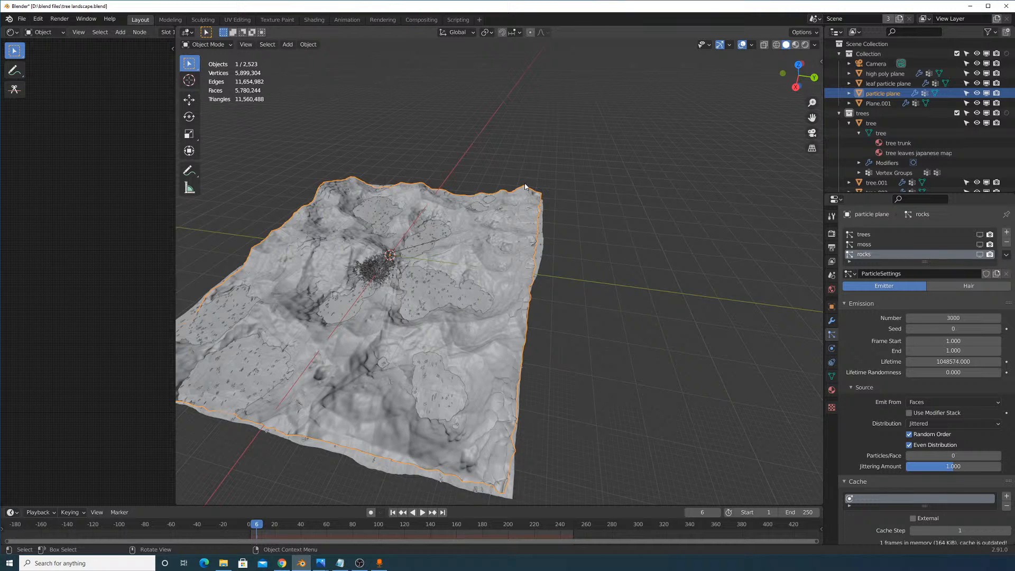
Try adding a Sapling Tree Gen curve to the landscape scene.
middle_drag(525, 186, 388, 192)
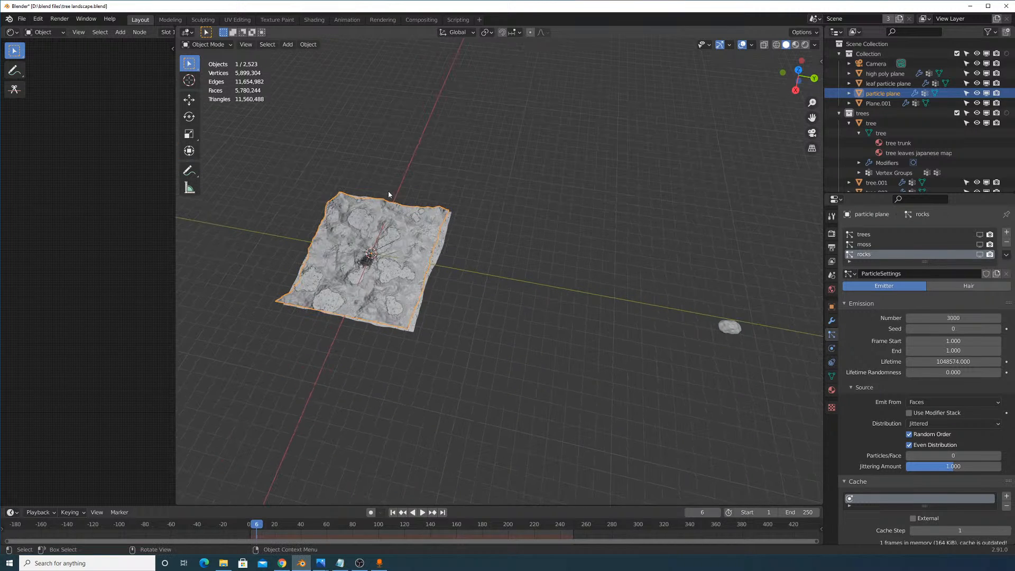
click(290, 45)
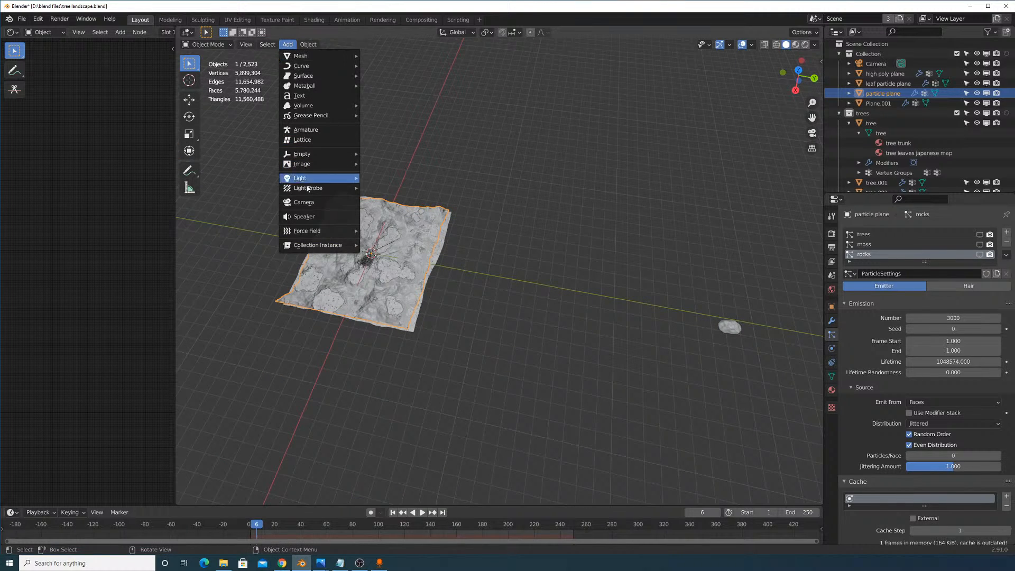
mouse_move(322, 247)
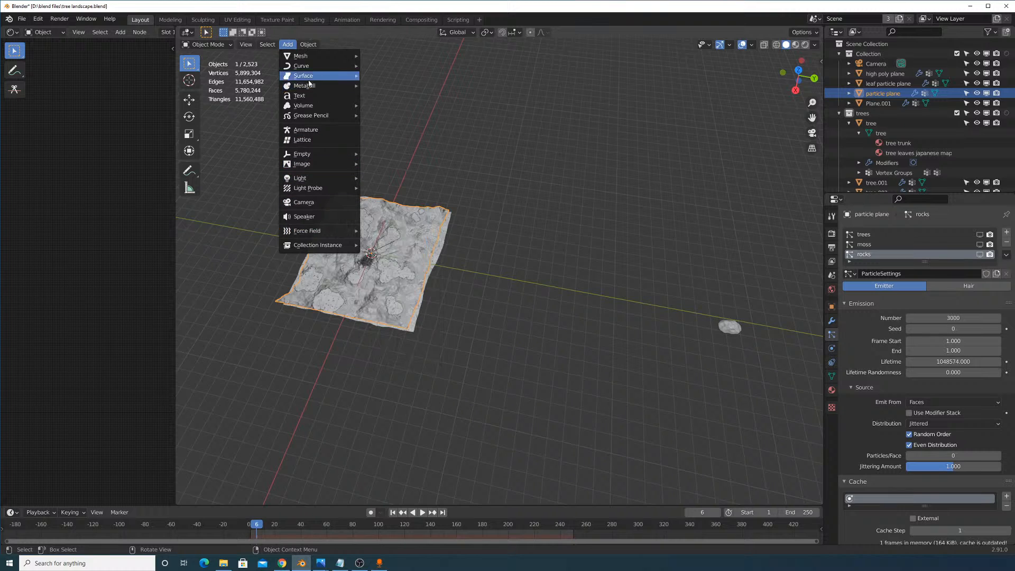
mouse_move(316, 69)
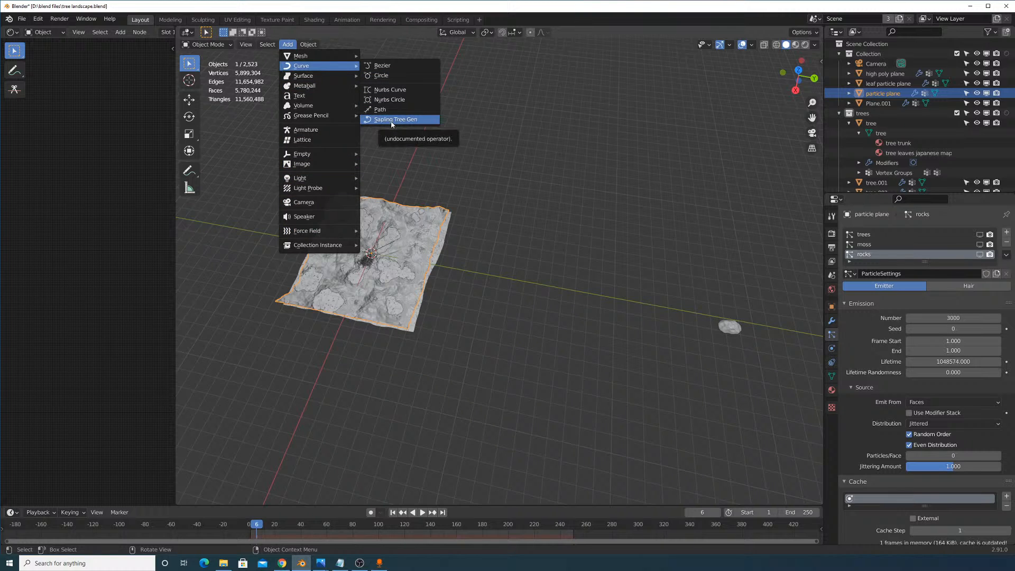
mouse_move(299, 52)
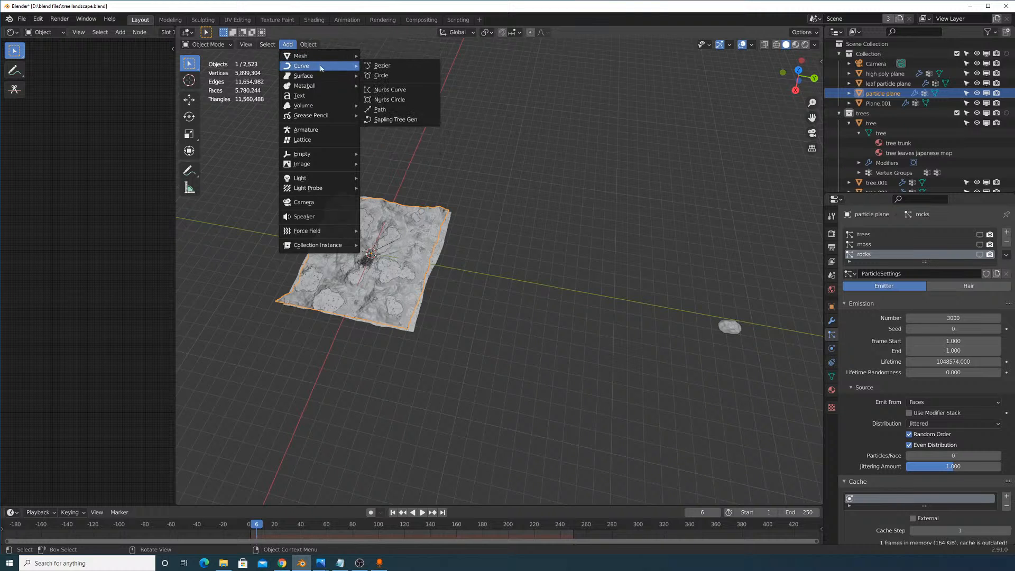
click(382, 117)
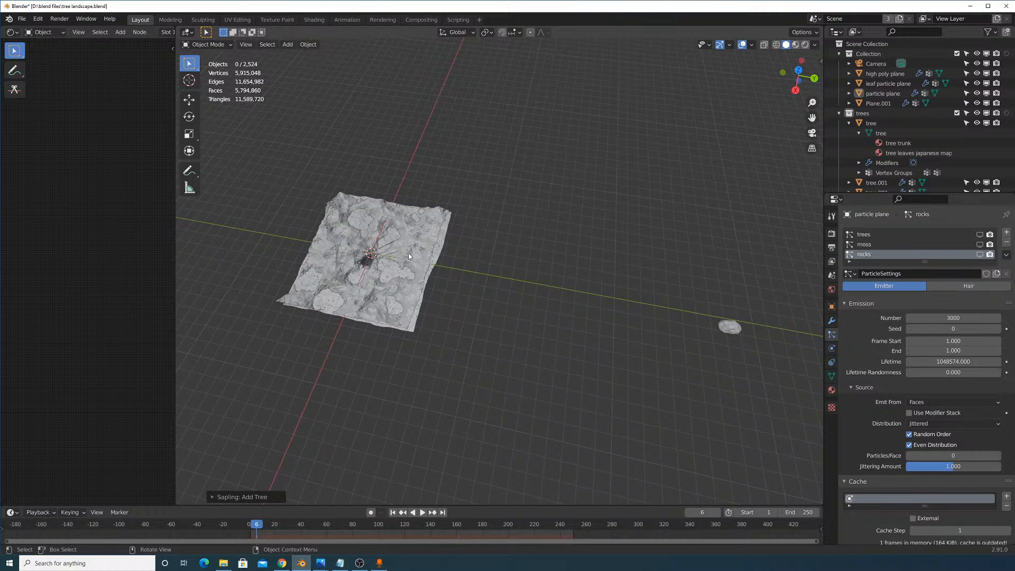
Inspect the area around the existing tree for the added sapling and undo its addition.
middle_drag(408, 256, 422, 243)
scroll(432, 232, up, 5)
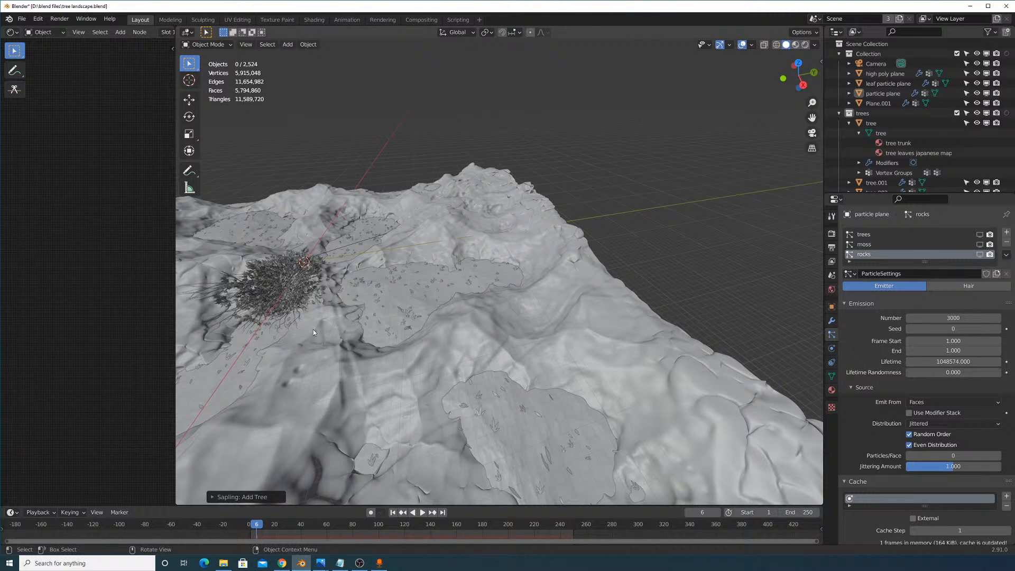
middle_drag(253, 439, 465, 317)
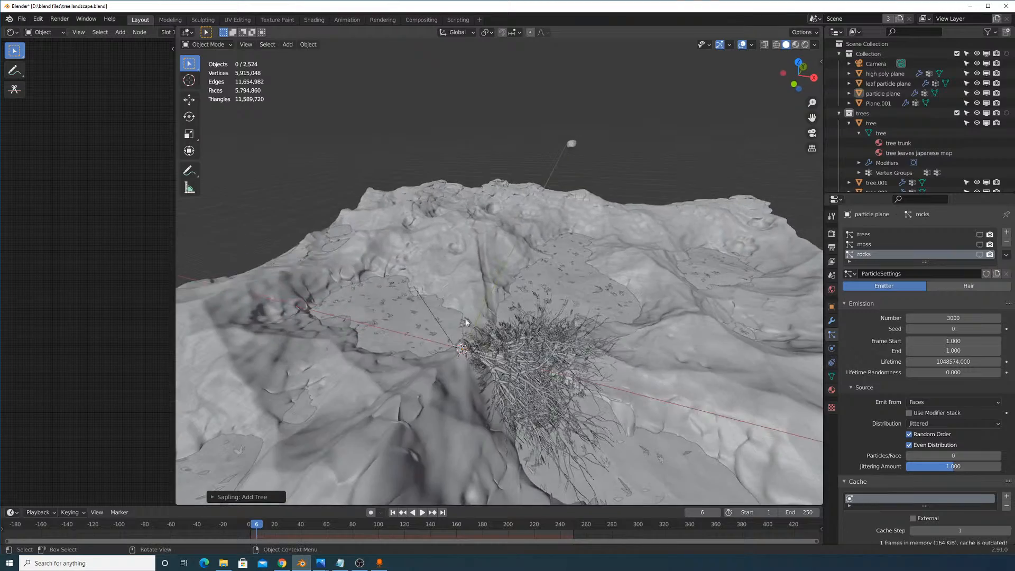
scroll(468, 314, up, 8)
scroll(468, 315, down, 8)
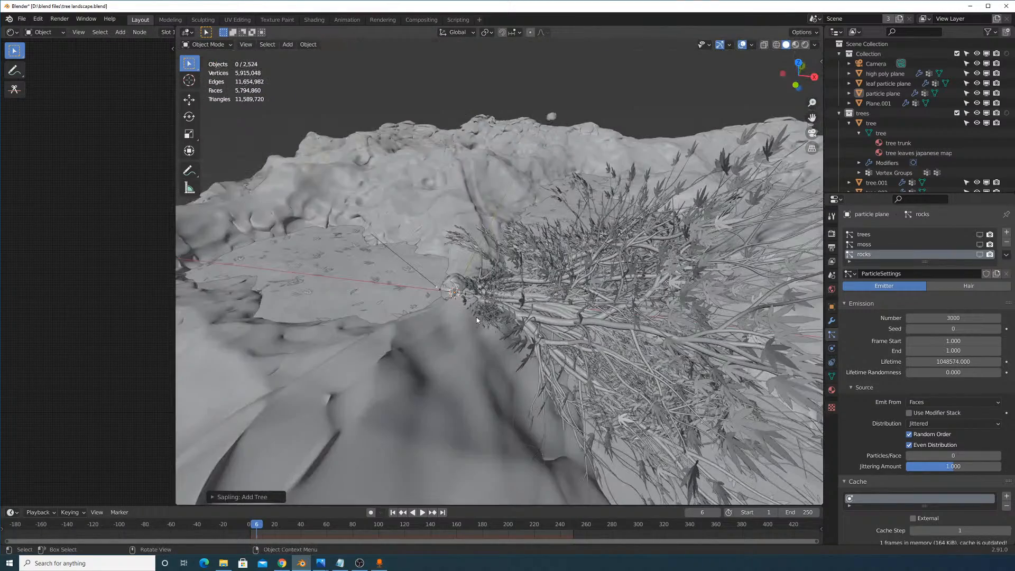
middle_drag(478, 327, 482, 336)
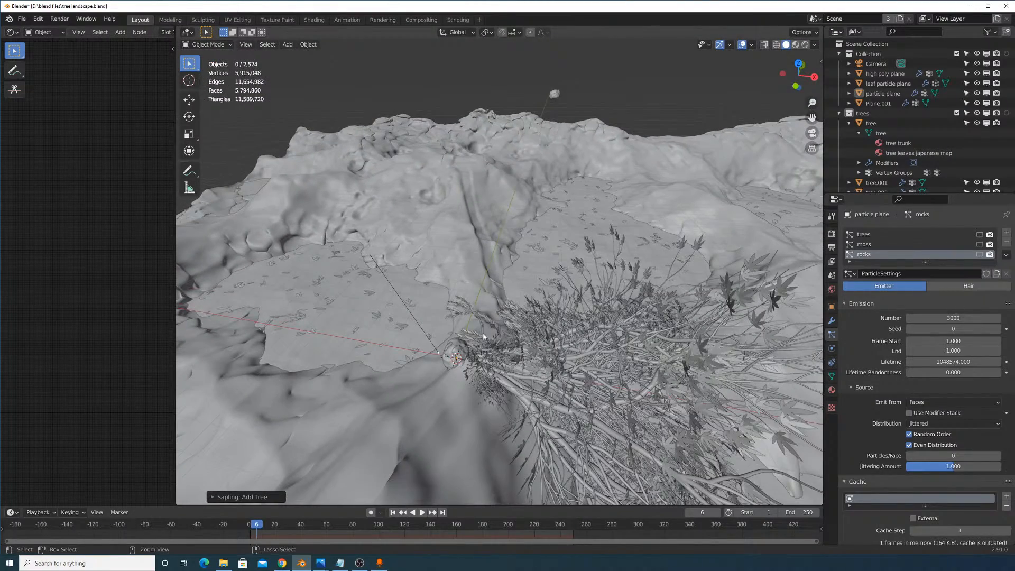
click(446, 346)
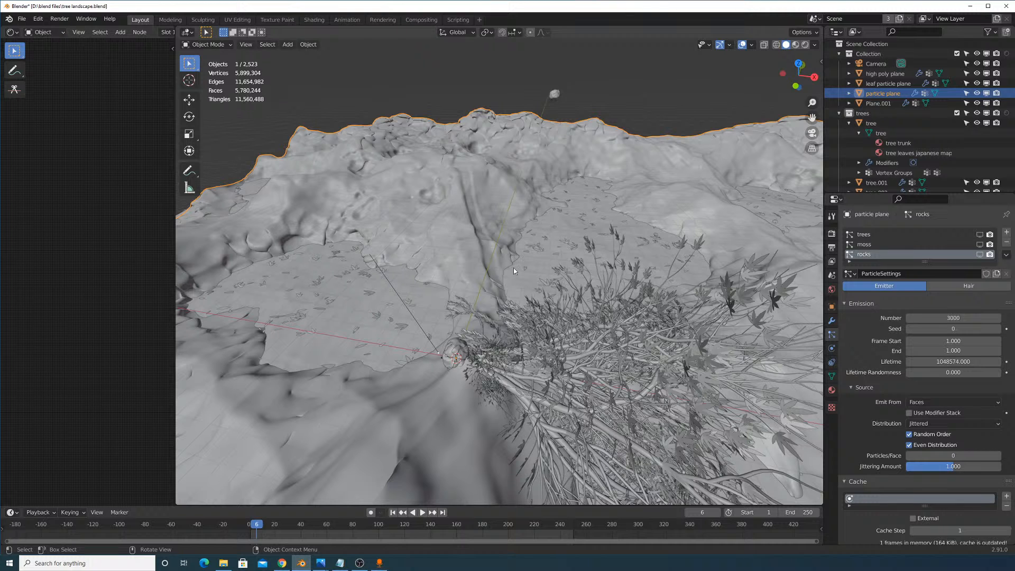
middle_drag(358, 70, 241, 102)
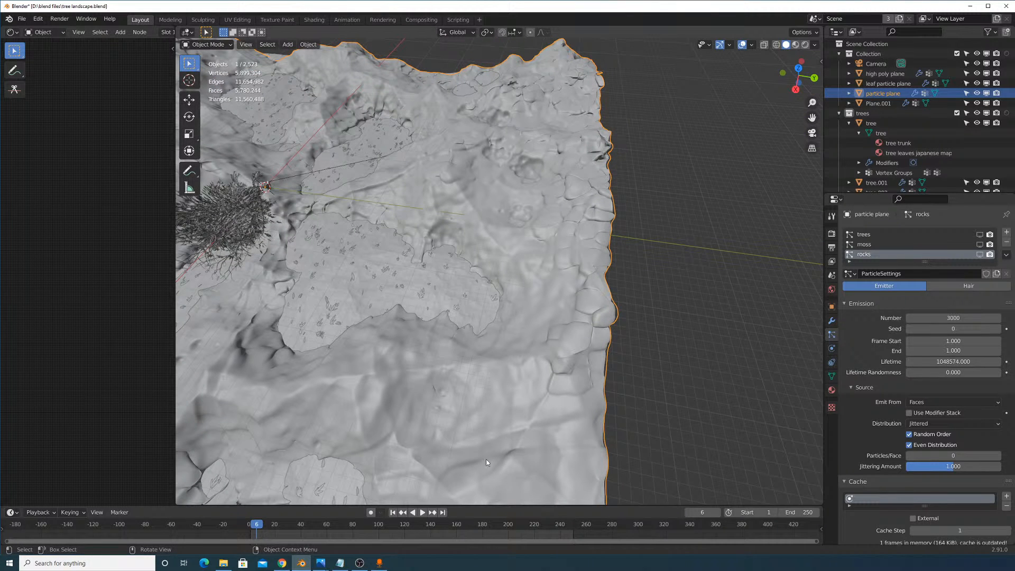
Launch a second Blender instance from the Windows search and enlarge its window to fill the screen.
click(100, 565)
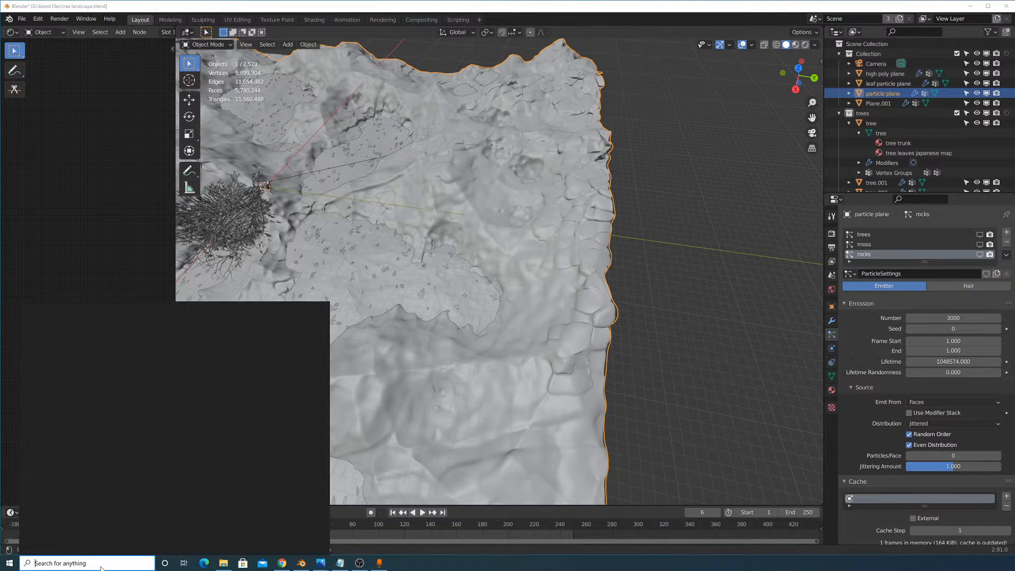
text(blend)
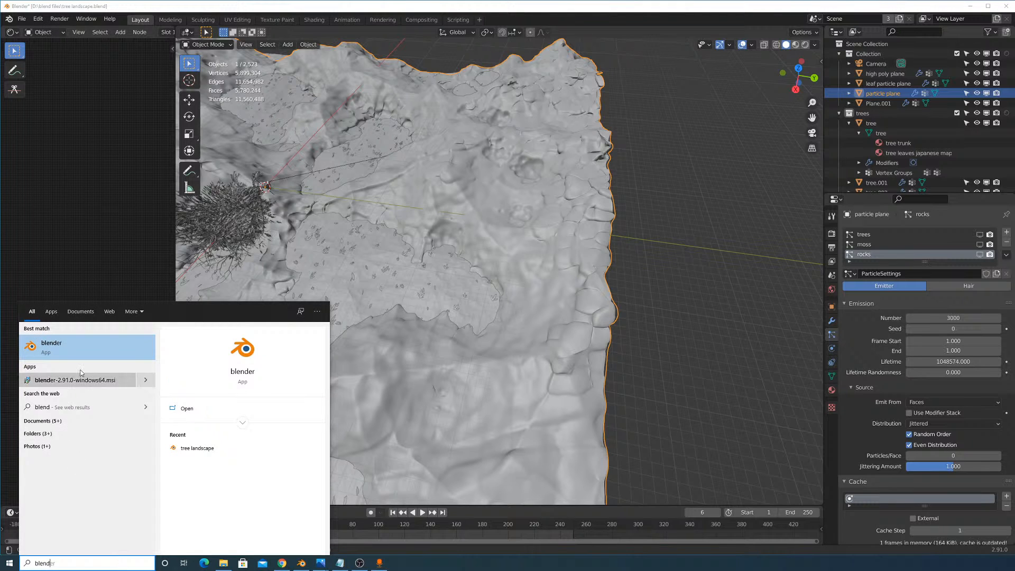
click(89, 347)
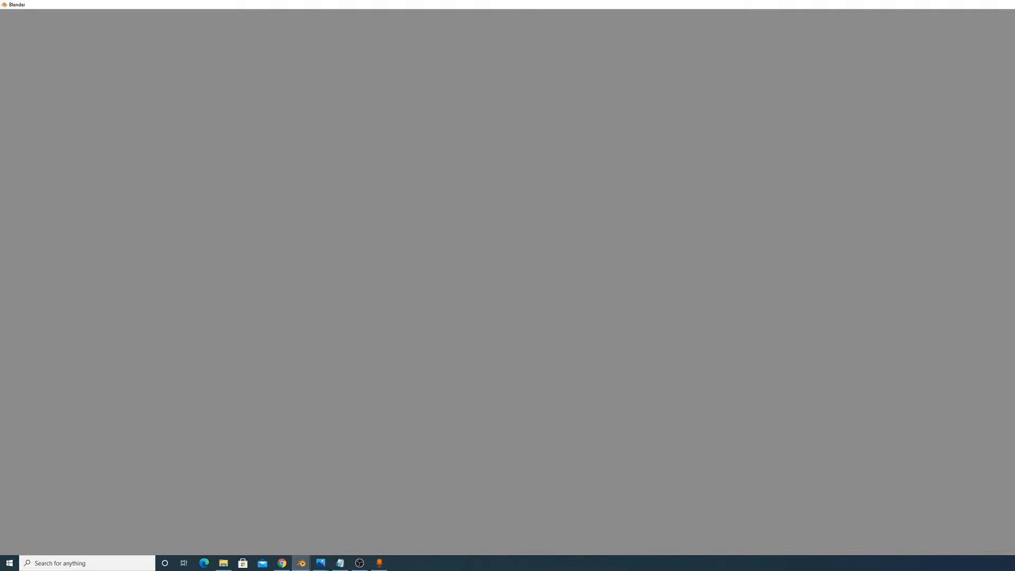
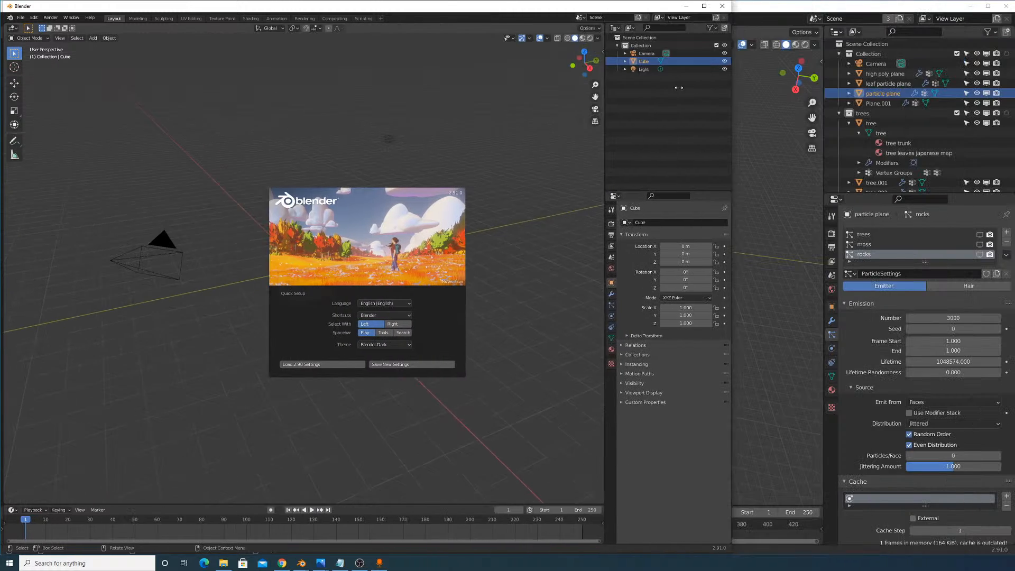
drag(1014, 132, 1013, 132)
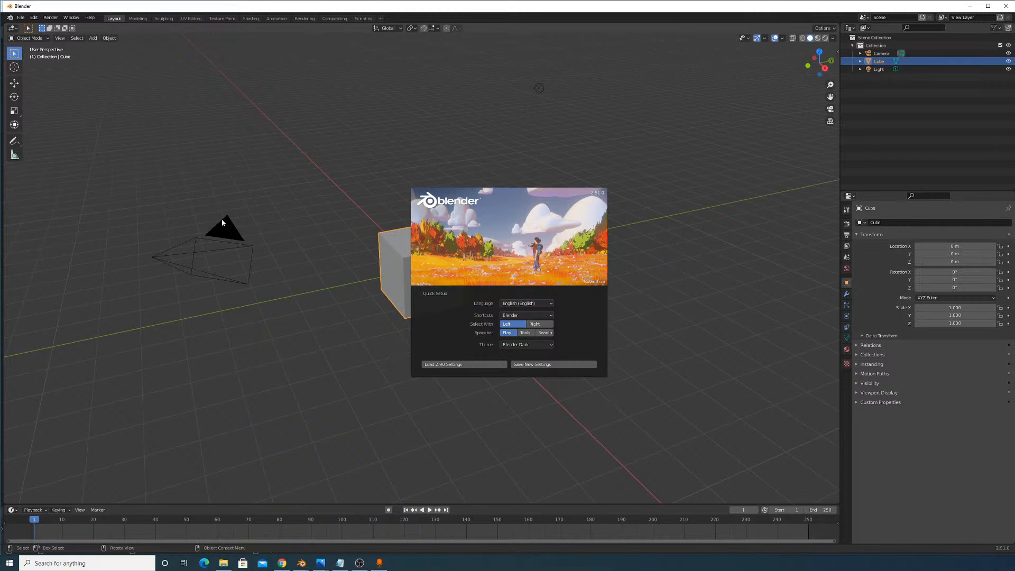
Dismiss the splash screen and delete the default cube from the new scene.
click(526, 236)
middle_drag(445, 237, 401, 267)
key(Delete)
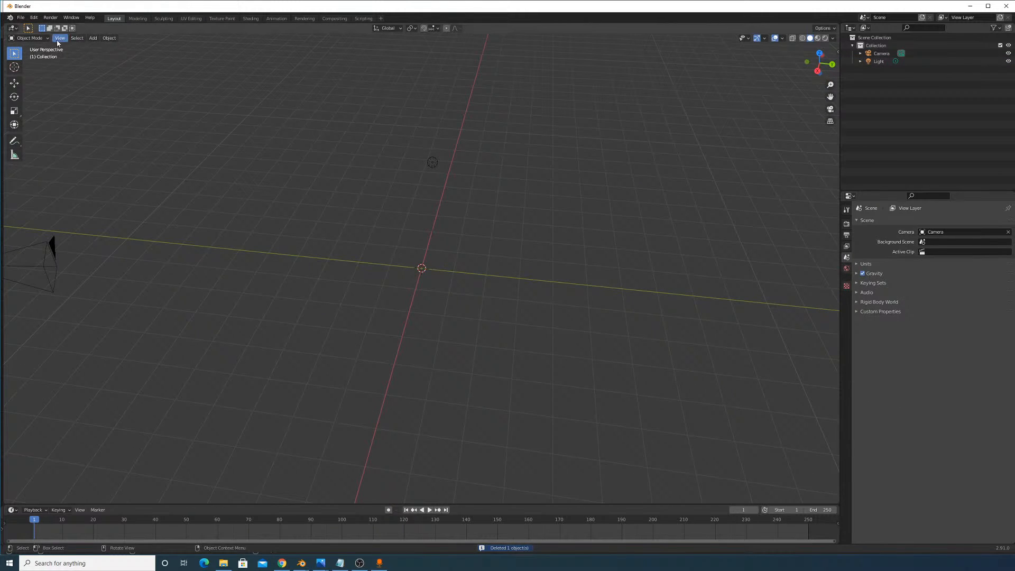
Find the add-on with the search term "sapling" in the new instance's preferences and enable Sapling Tree Gen.
click(93, 38)
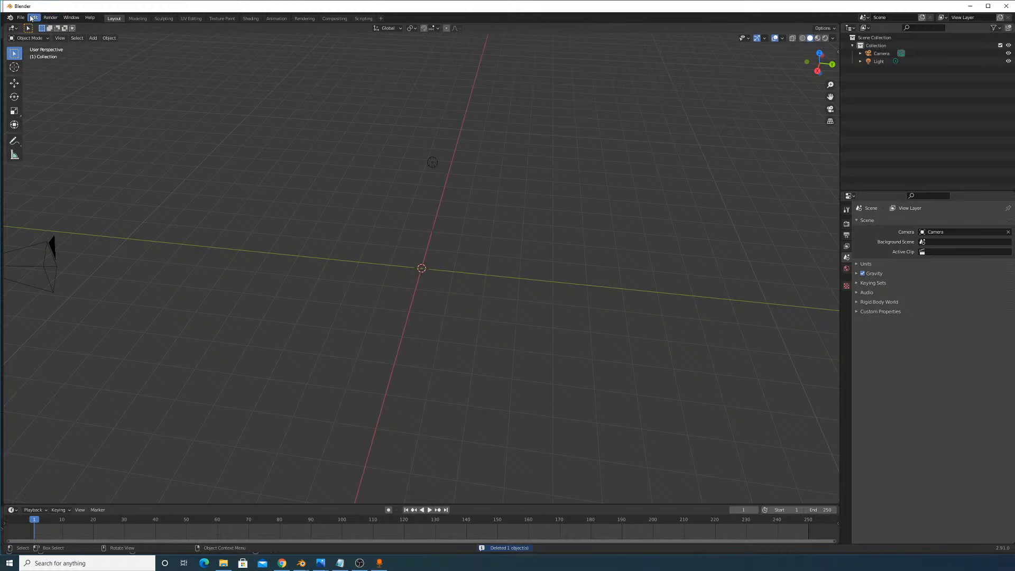
click(34, 18)
click(56, 131)
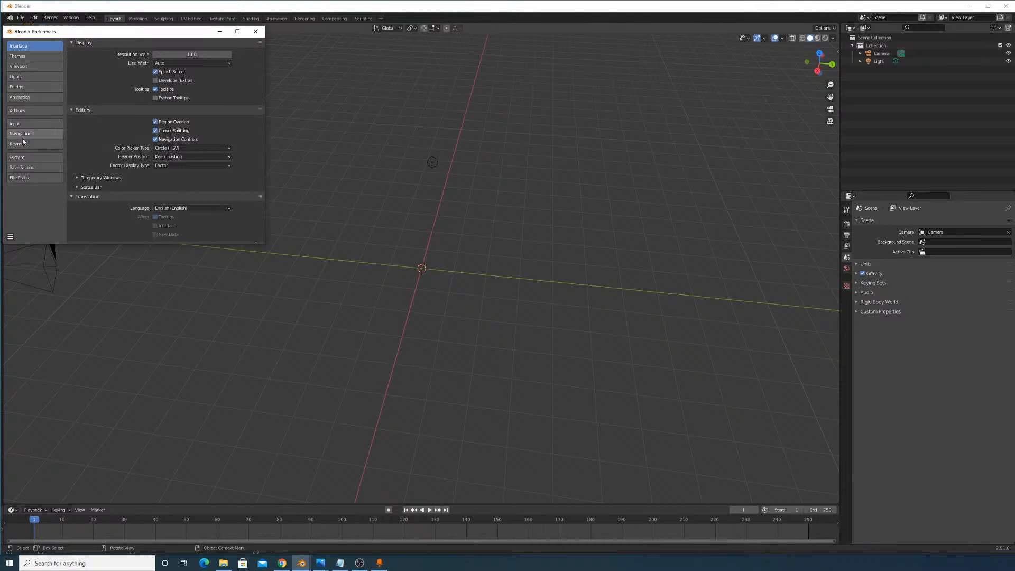
click(35, 111)
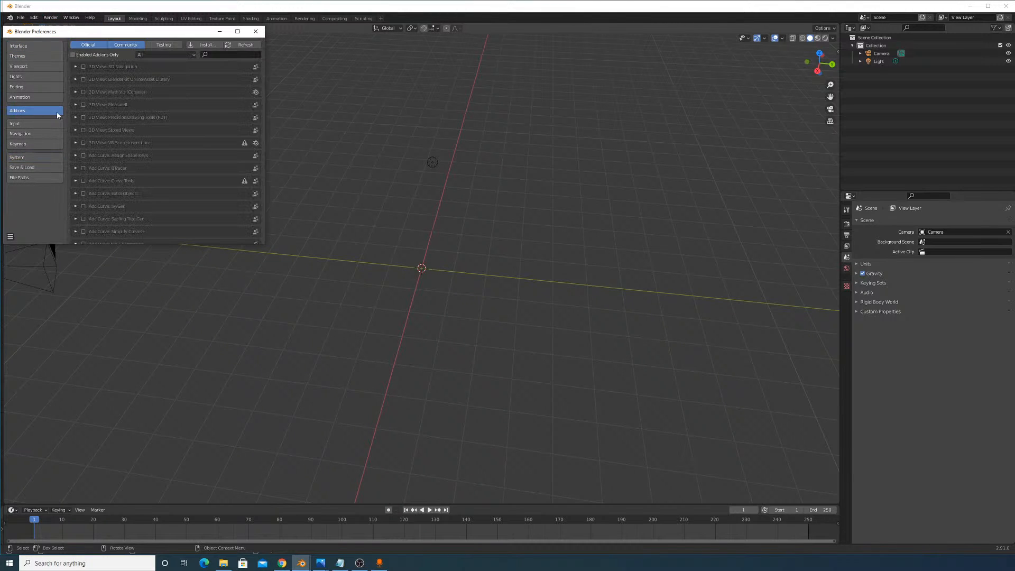
text(sapli)
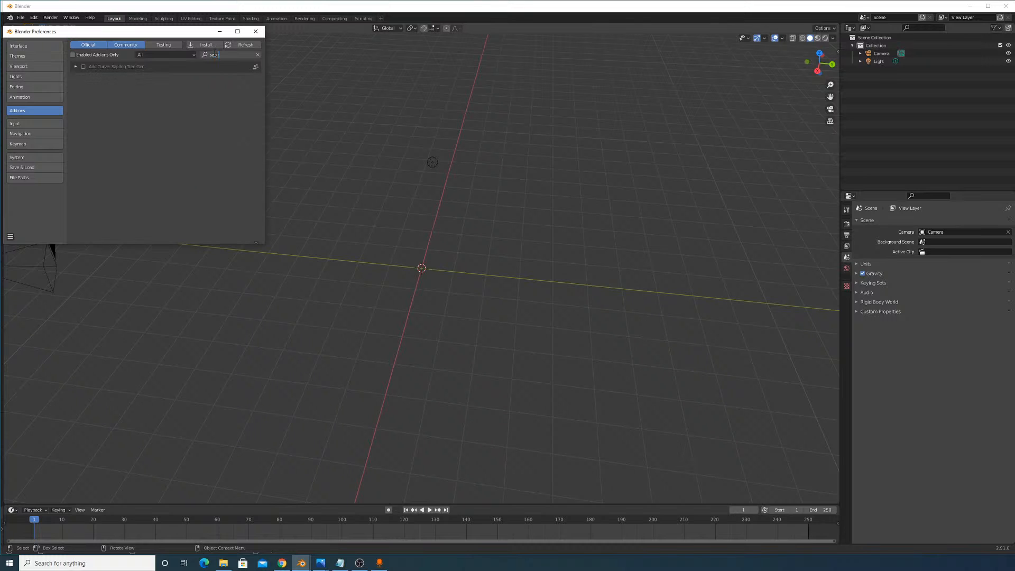
text(ng)
key(Return)
click(83, 67)
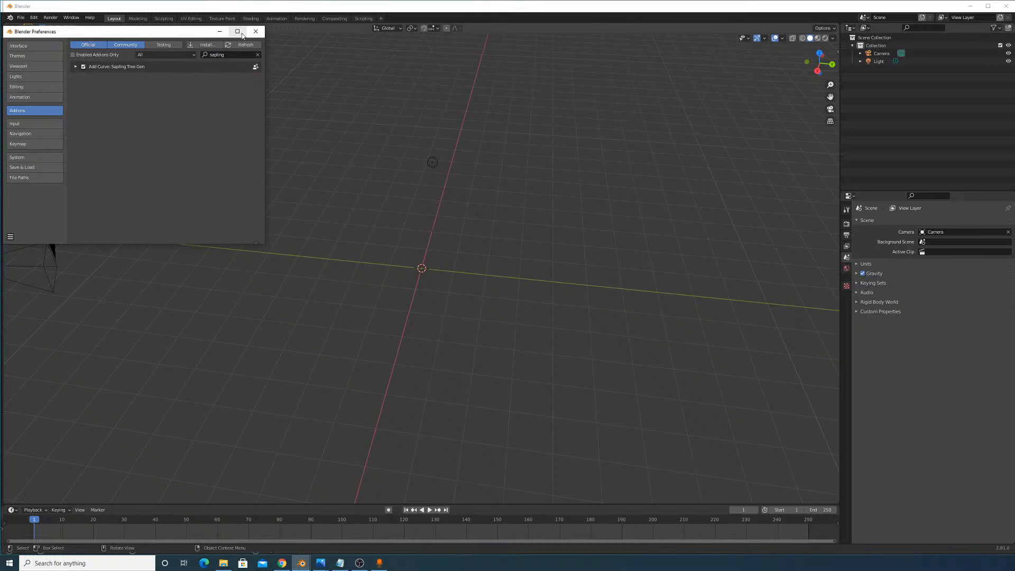
click(256, 31)
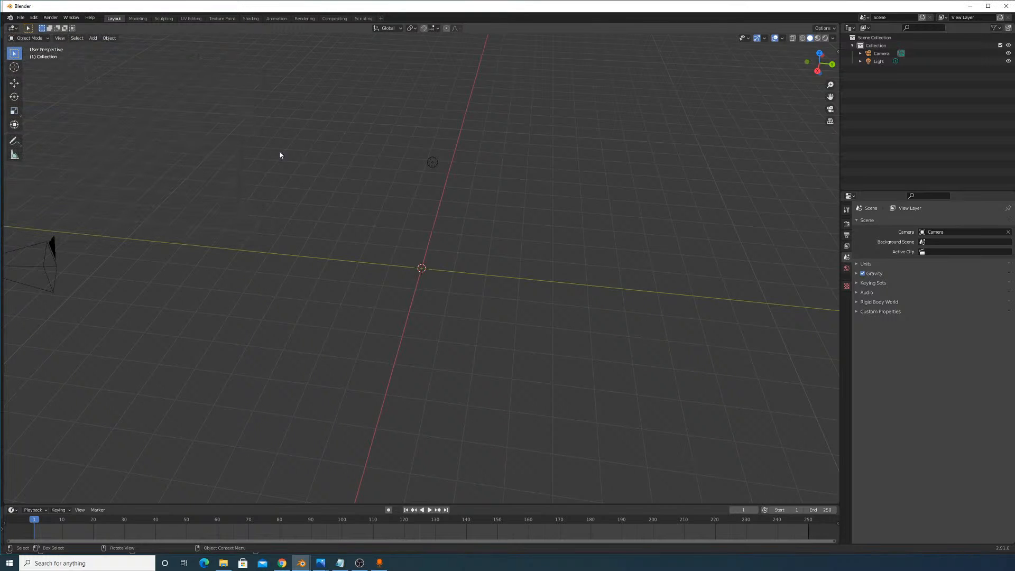
Add a Sapling Tree Gen curve at the origin of the empty scene and select the tree.
click(93, 37)
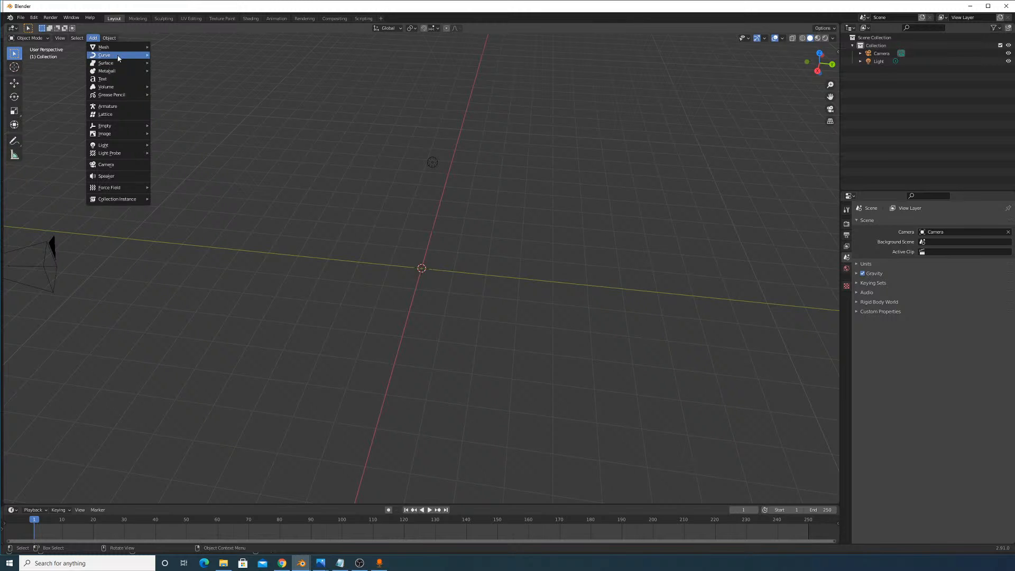
mouse_move(113, 55)
click(177, 100)
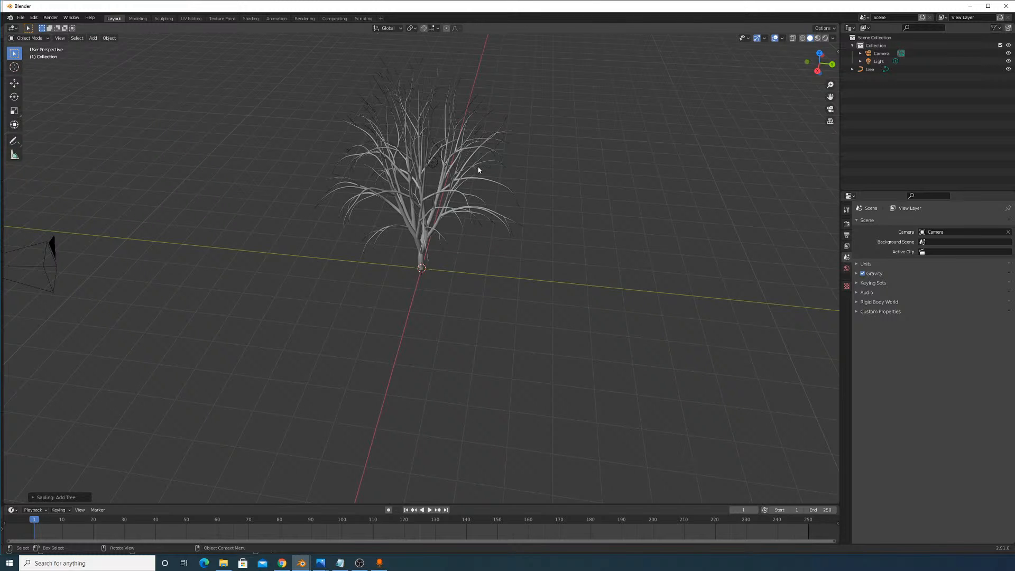
scroll(478, 170, up, 3)
middle_drag(478, 168, 485, 125)
scroll(441, 269, up, 1)
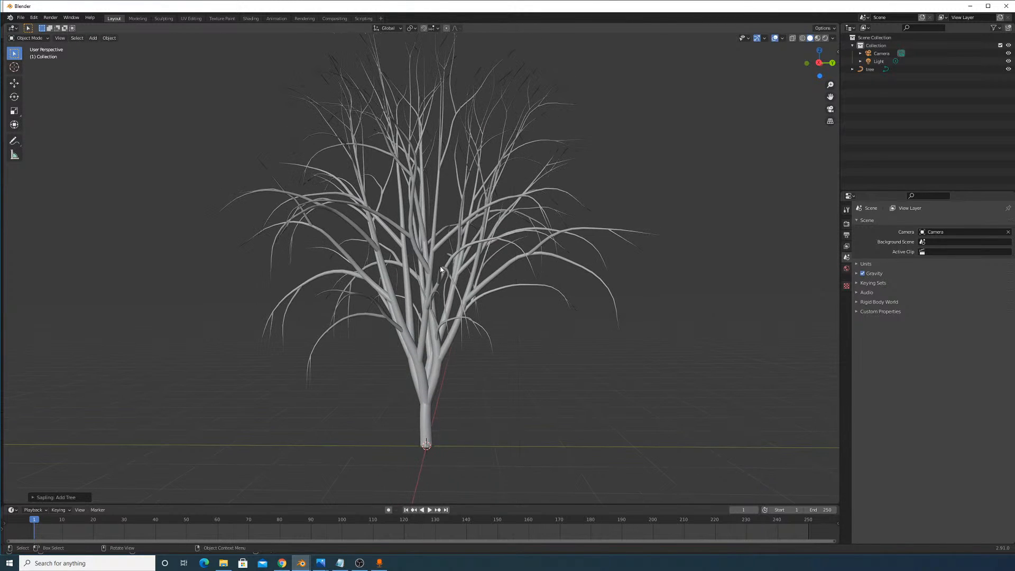
click(418, 297)
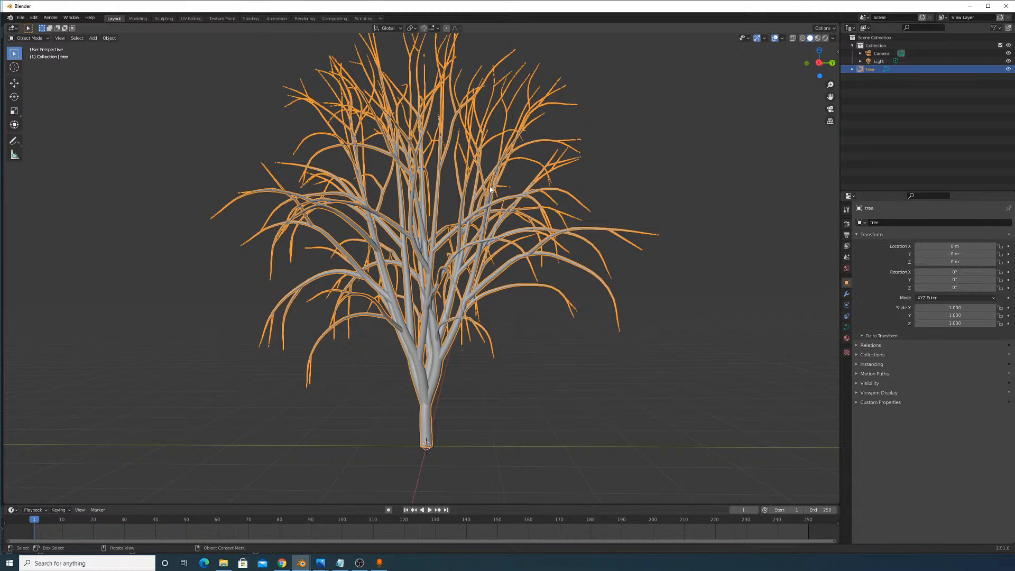
Delete the selected tree, add a new Sapling Tree Gen curve at the origin and expand its creation settings.
key(Delete)
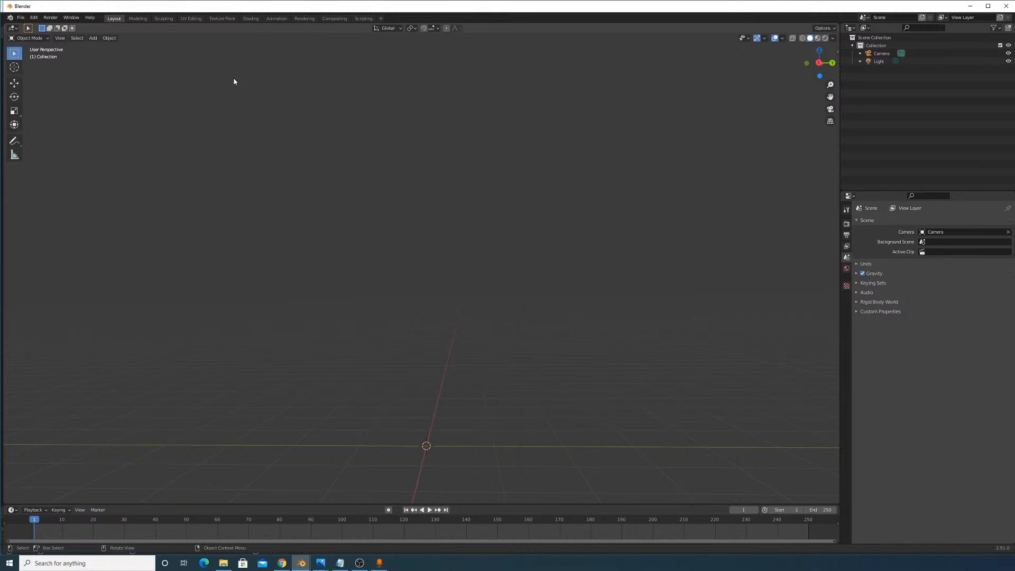
click(93, 38)
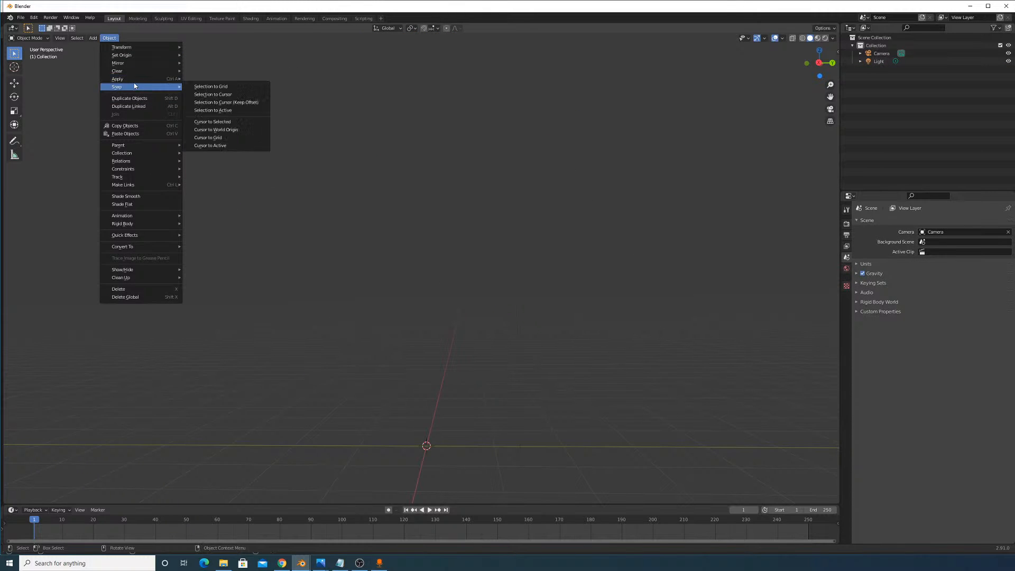
mouse_move(73, 38)
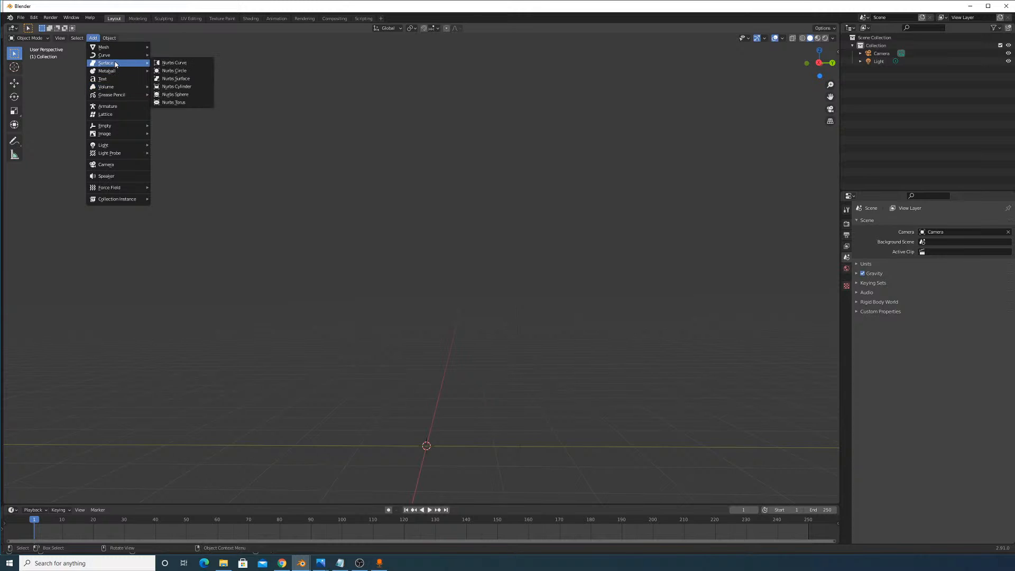
mouse_move(134, 55)
click(178, 98)
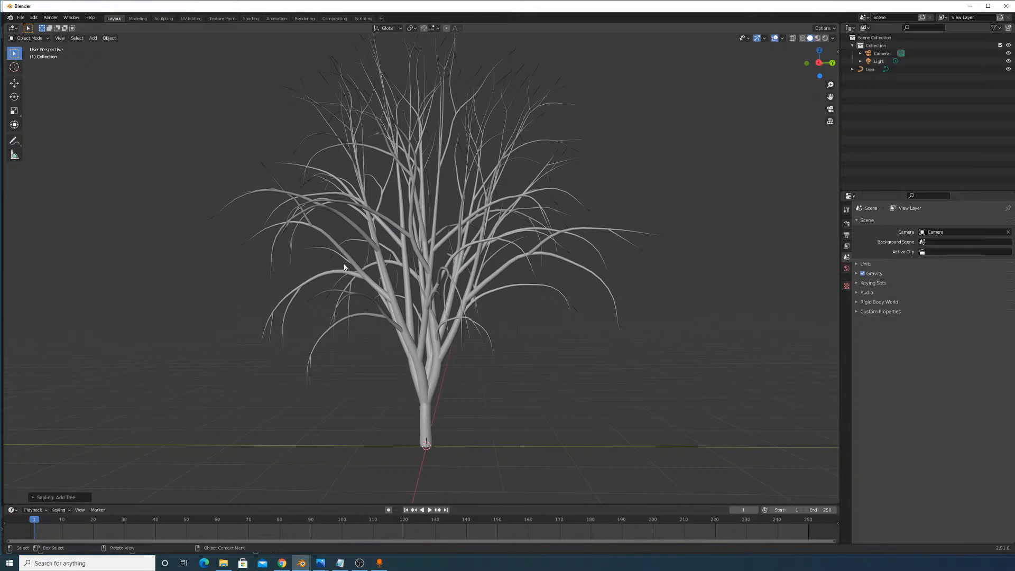
click(33, 497)
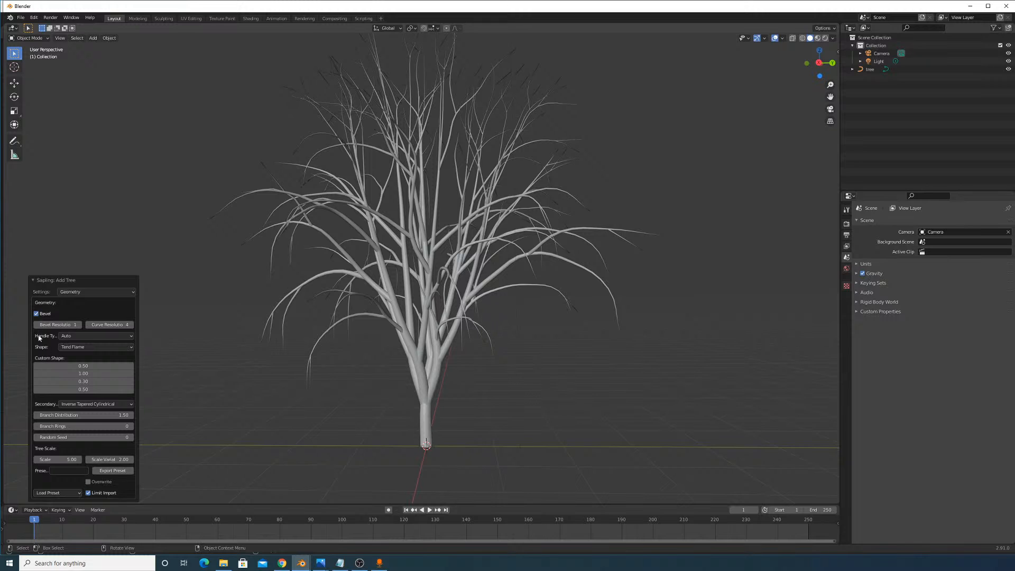
click(33, 281)
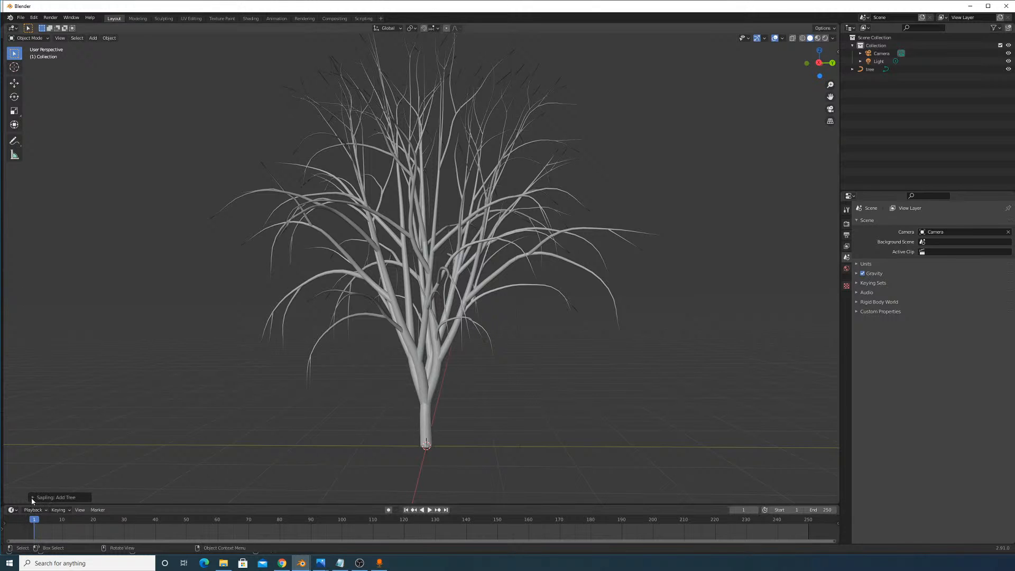
click(32, 496)
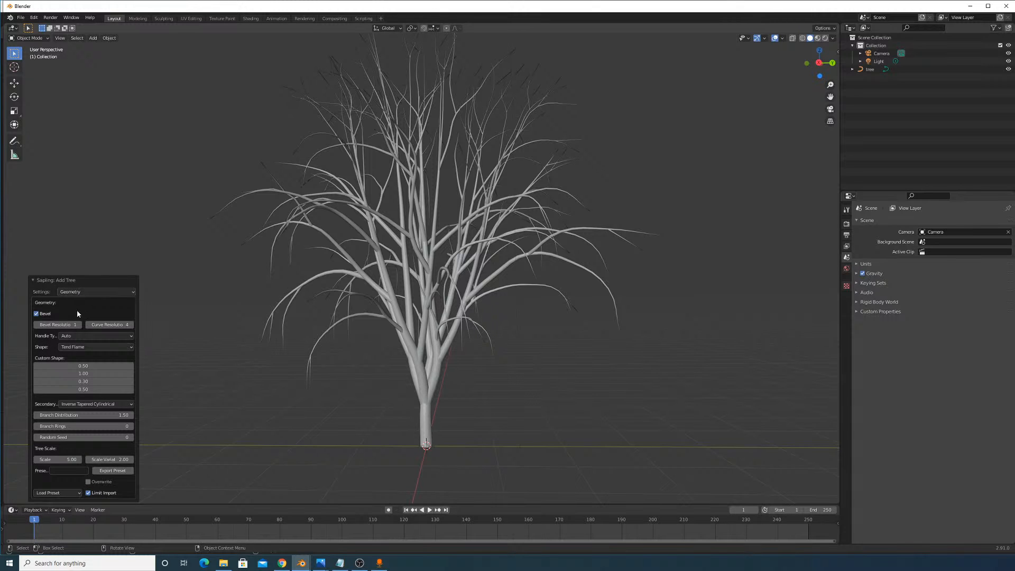
Load the white_birch preset for the Sapling tree and view the whole tree.
click(58, 494)
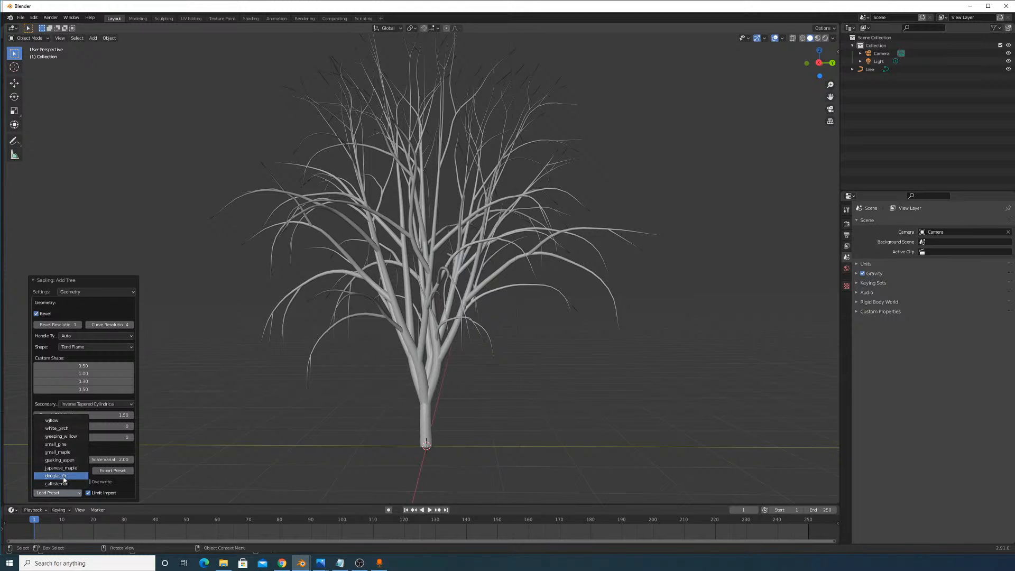
click(64, 428)
scroll(380, 294, down, 8)
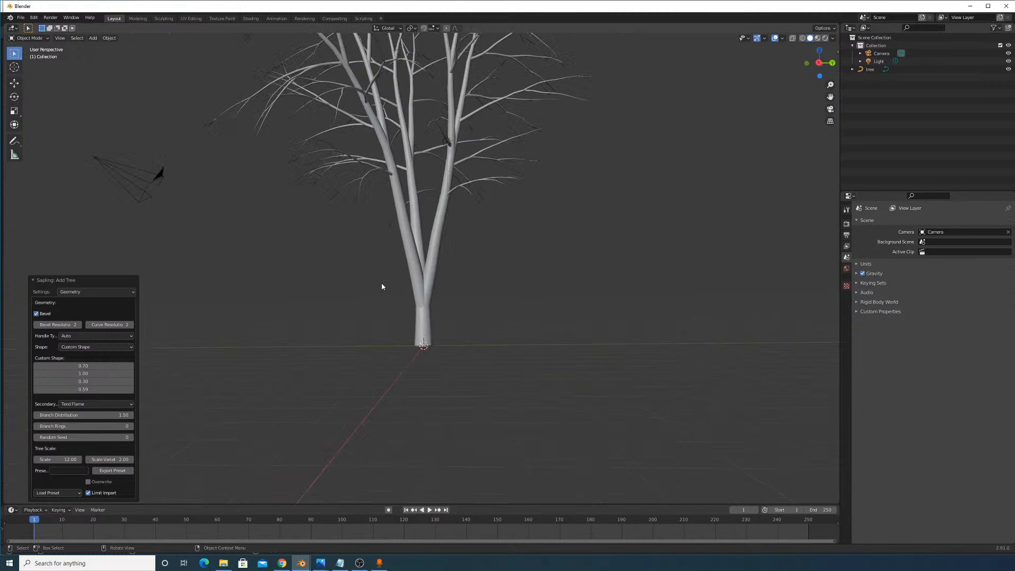
scroll(353, 306, up, 2)
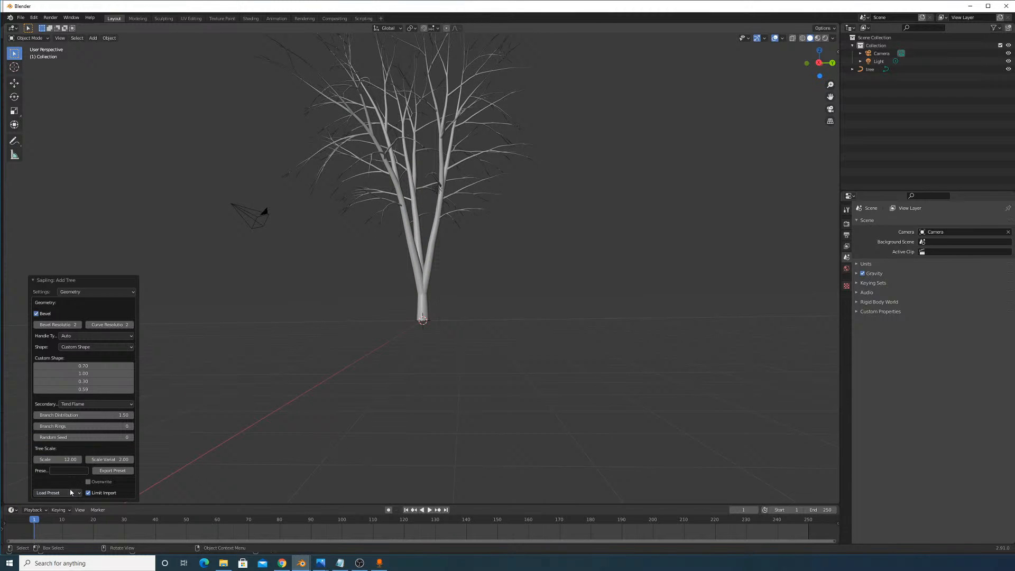
Load the douglas_fir preset for the Sapling tree and inspect its full height.
click(57, 492)
click(57, 476)
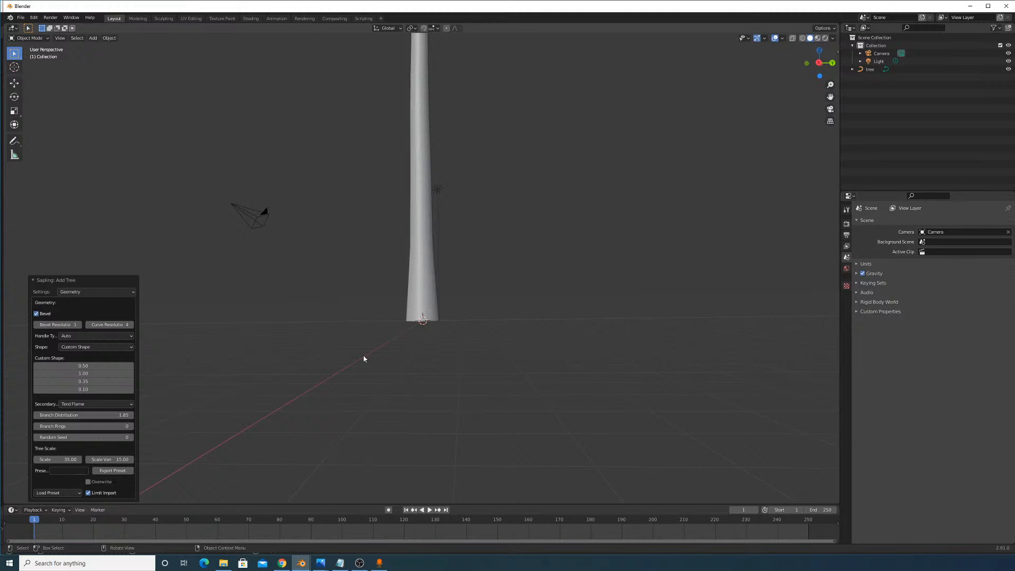
scroll(420, 290, down, 7)
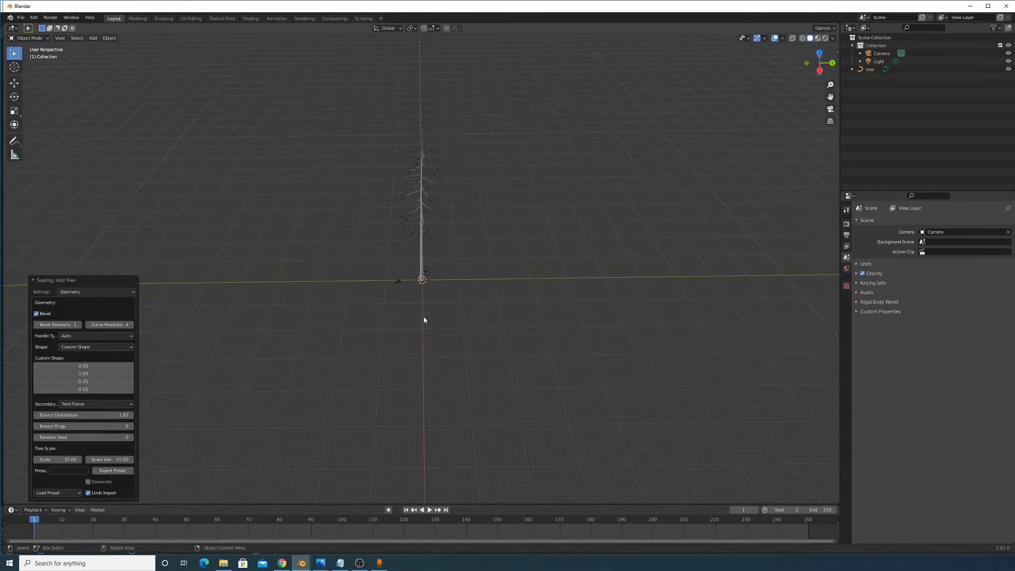
middle_drag(423, 320, 413, 297)
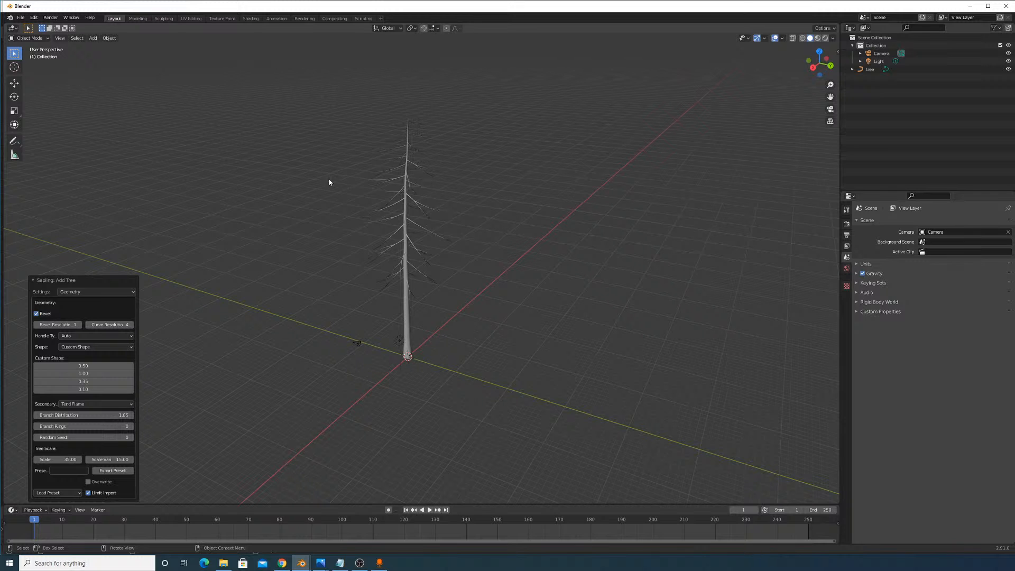
Load the small_pine preset for the Sapling tree and look at it from a lower angle.
click(72, 492)
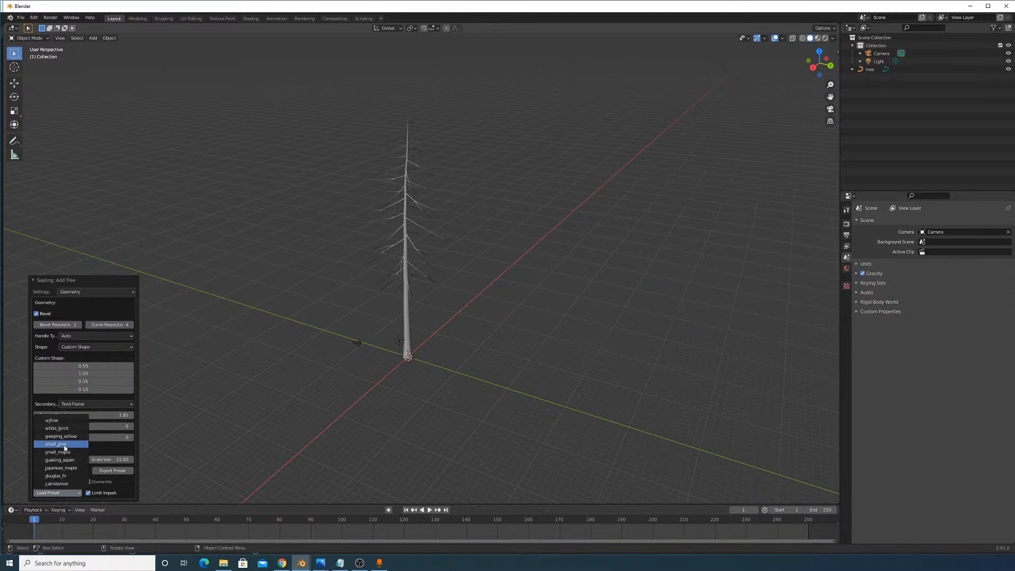
click(72, 459)
middle_drag(72, 459, 175, 414)
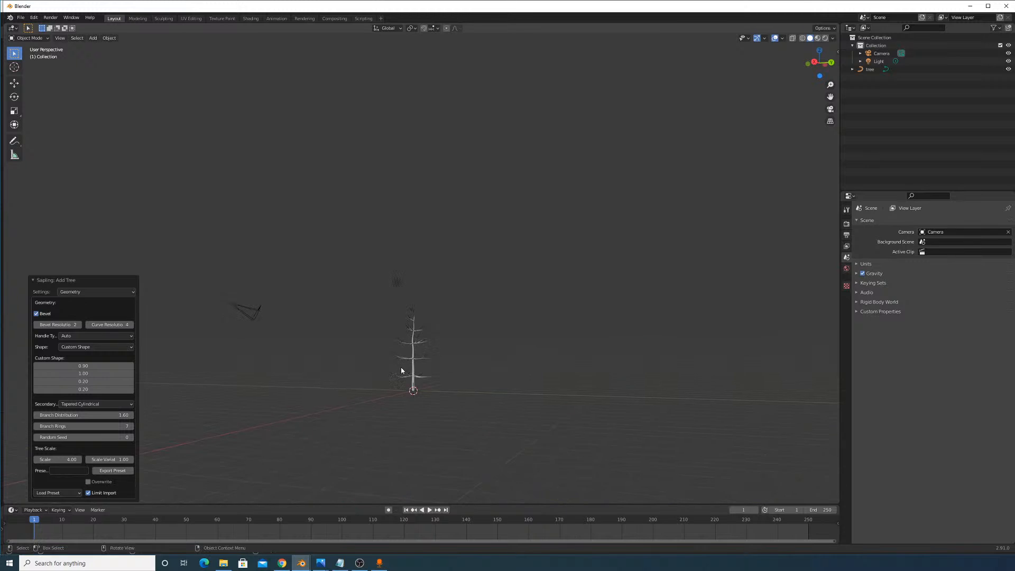
Load the weeping_willow preset for the Sapling tree.
click(68, 493)
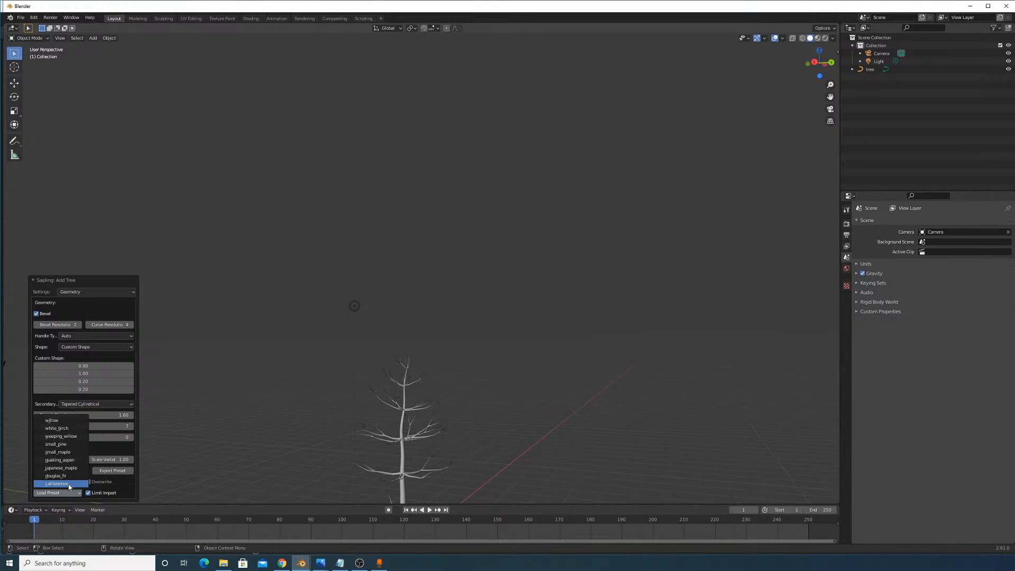
click(69, 438)
scroll(474, 300, down, 5)
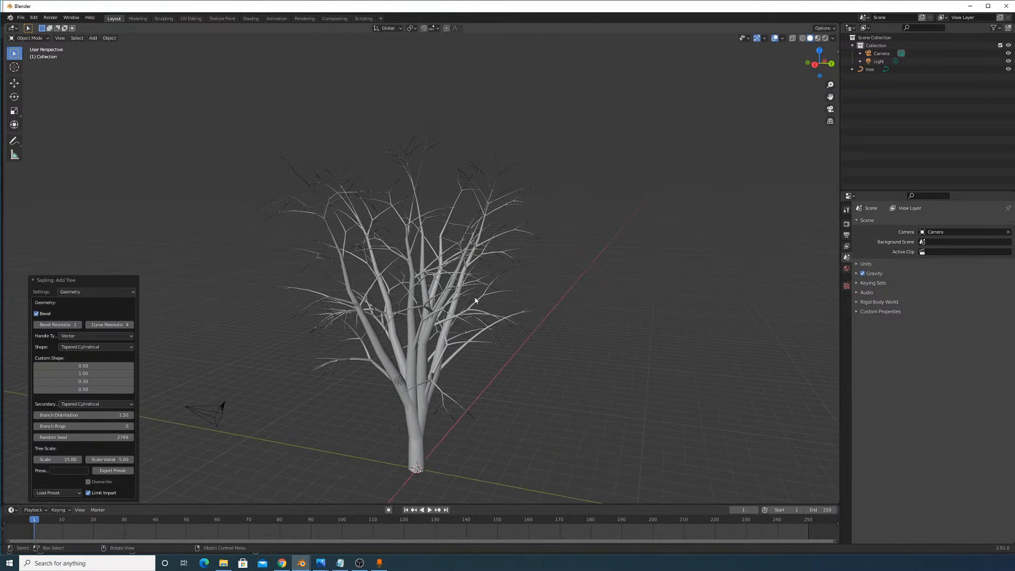
Load the small_maple preset for the Sapling tree and inspect its branches up close.
click(57, 493)
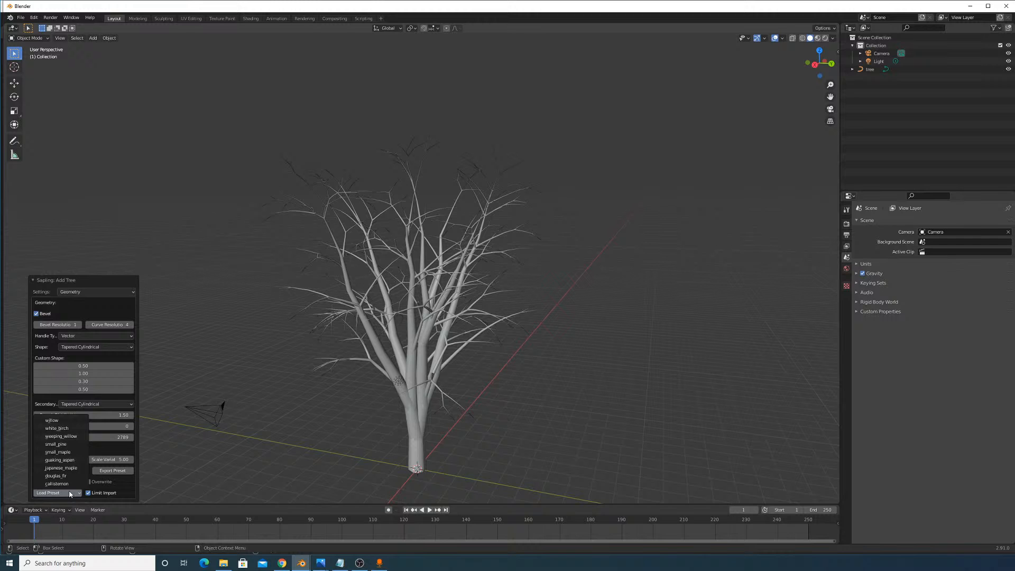
click(59, 451)
middle_drag(357, 394, 407, 306)
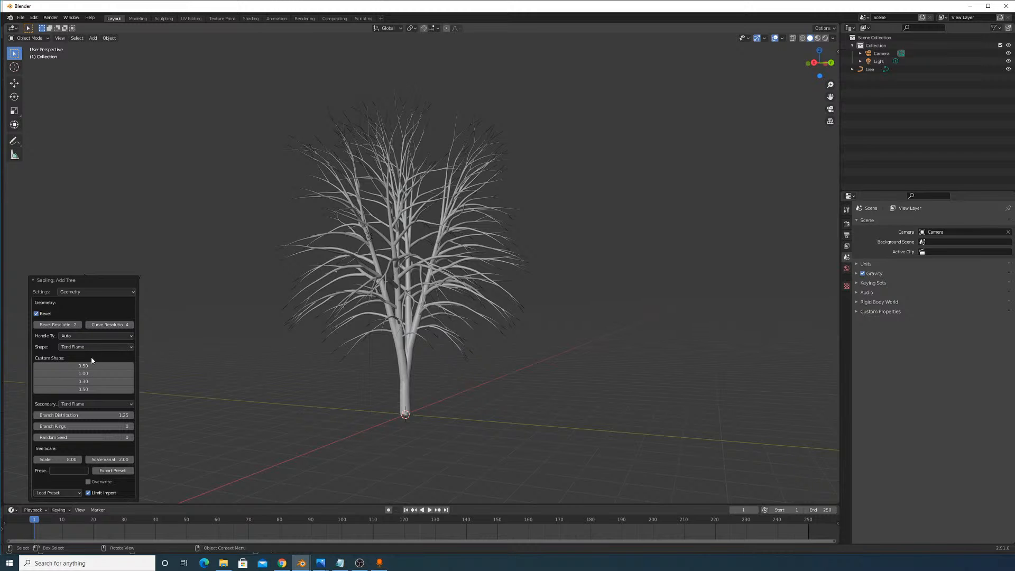
drag(77, 414, 84, 436)
scroll(346, 360, up, 5)
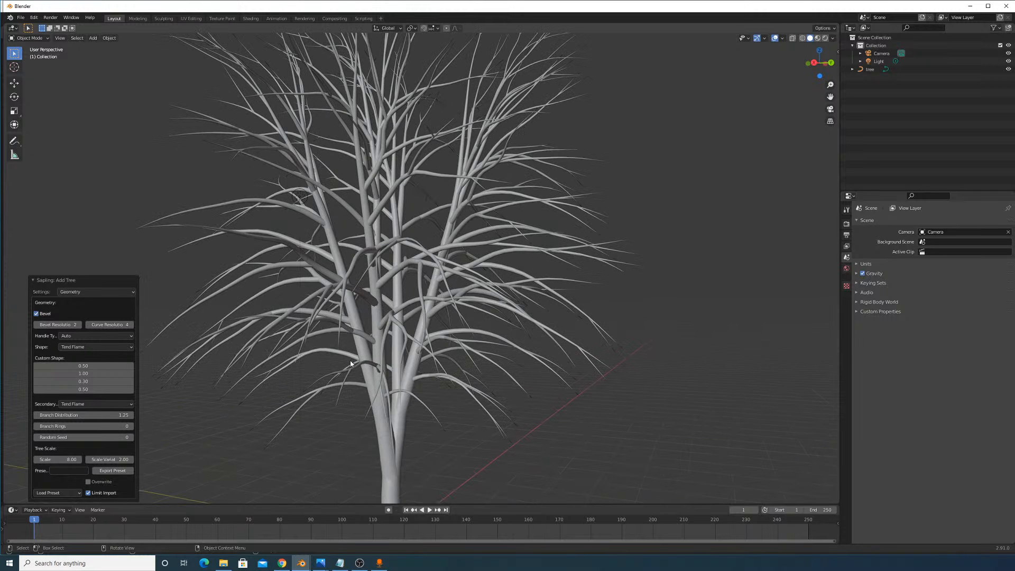
Switch the Sapling settings from Geometry to Leaves and try a larger leaf scale.
click(92, 292)
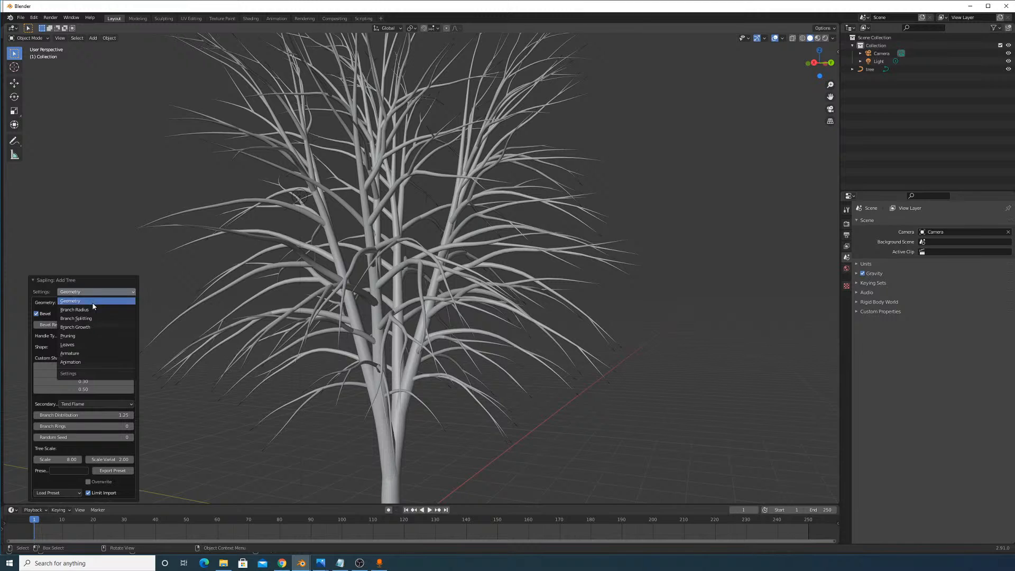
click(84, 299)
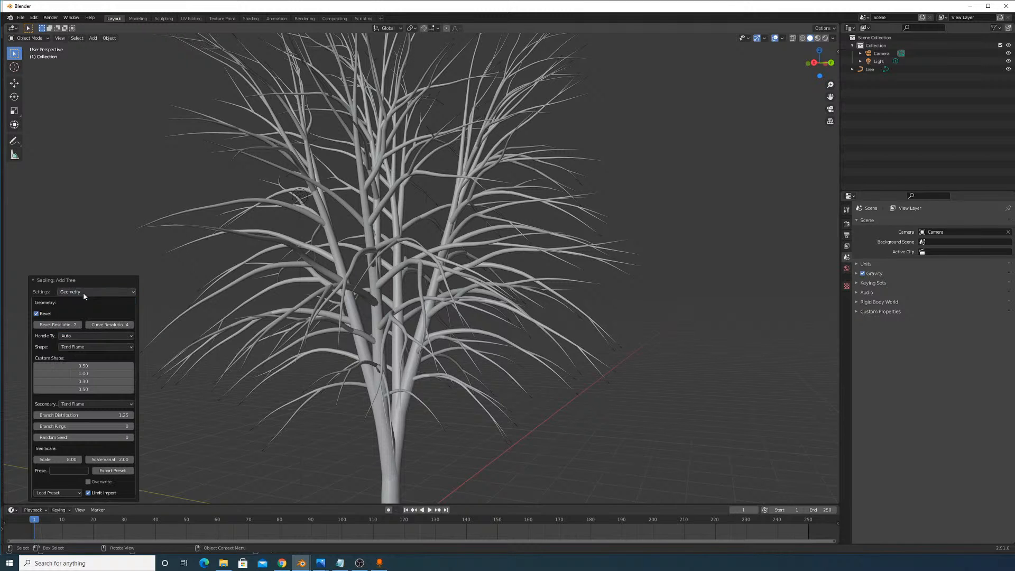
click(85, 292)
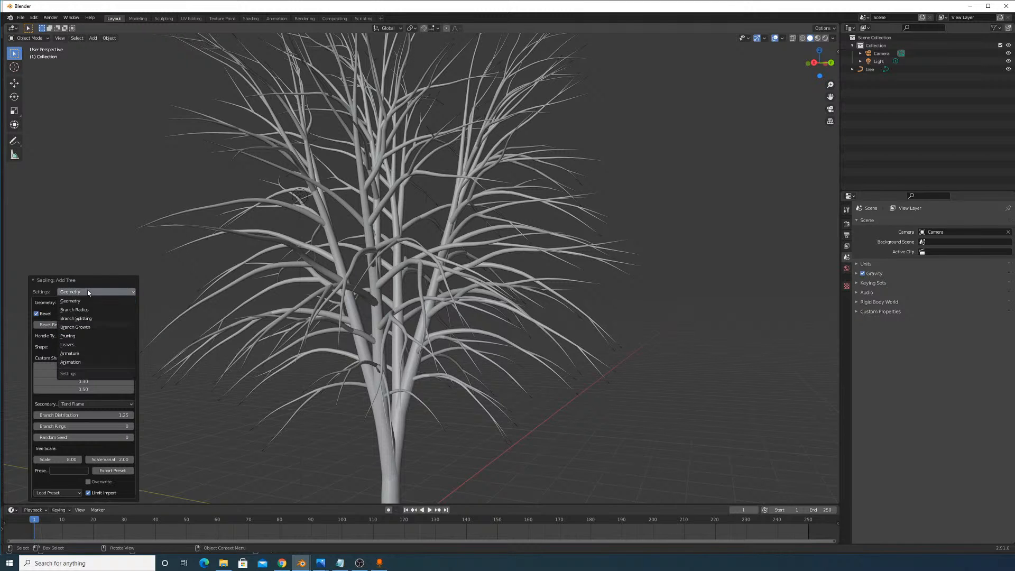
click(97, 344)
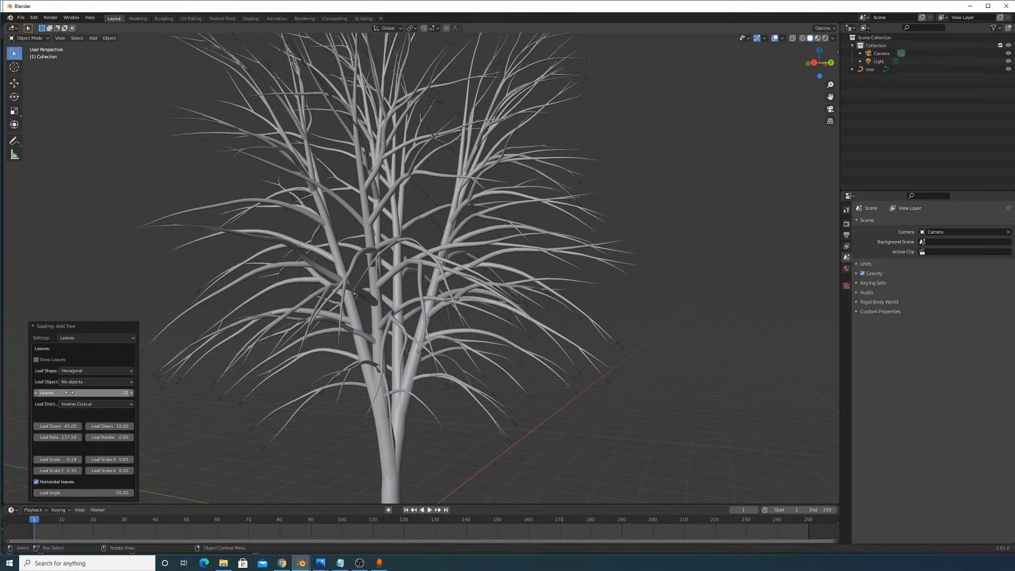
drag(60, 460, 90, 459)
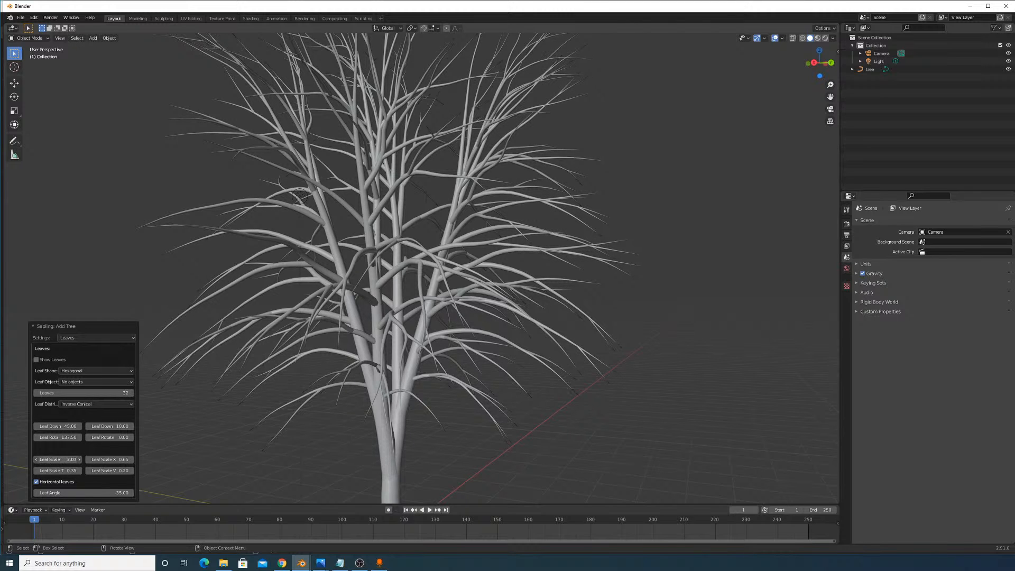
key(Escape)
middle_drag(170, 390, 286, 412)
Set the number of leaves to 500 and enable Show Leaves on the tree.
double_click(74, 393)
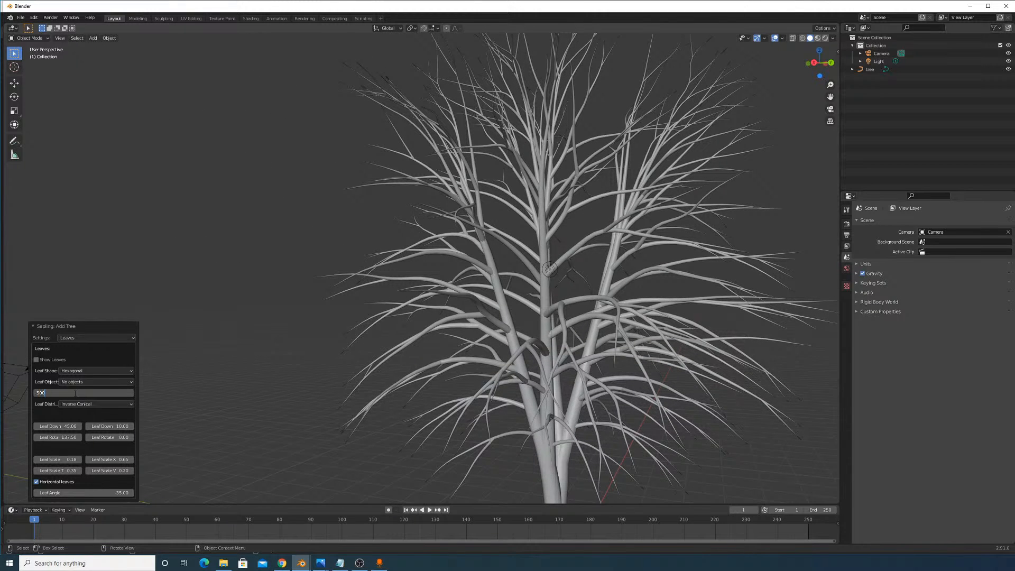
text(500)
key(Return)
drag(58, 459, 106, 460)
right_click(59, 458)
click(36, 360)
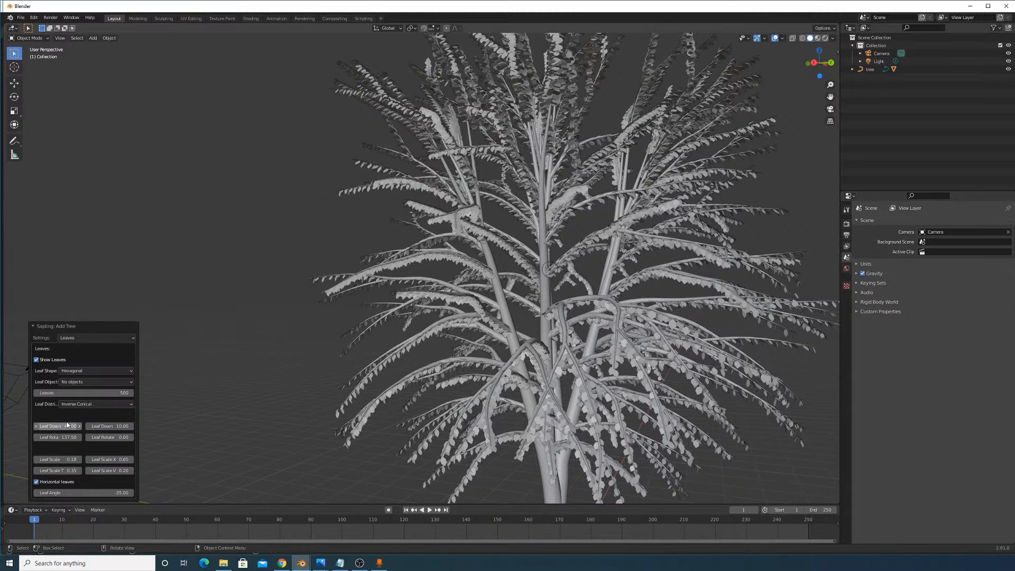
Set the number of leaves to 50 and increase the leaf scale to 0.45.
click(88, 392)
text(50)
key(Return)
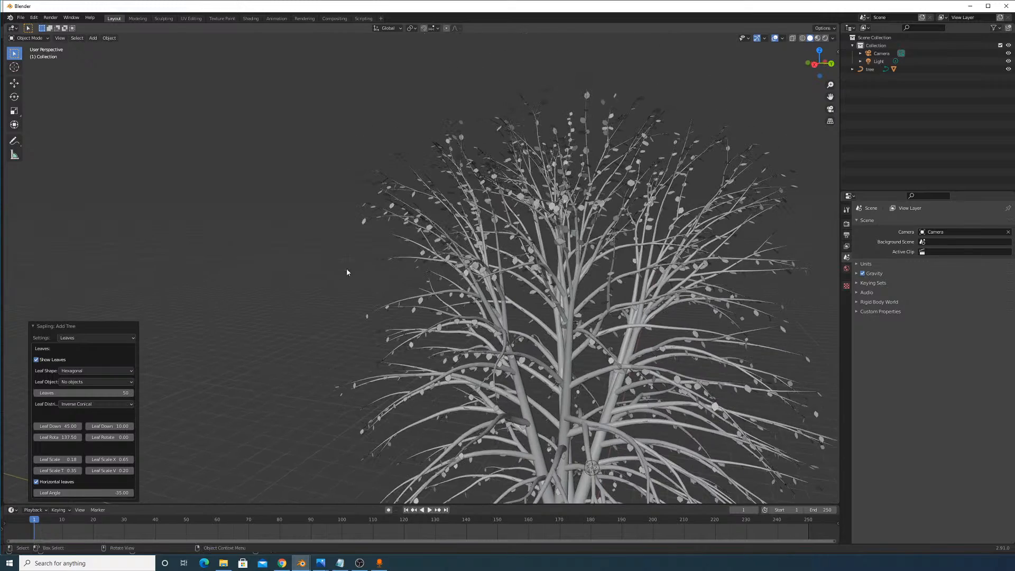
mouse_move(58, 457)
mouse_down()
mouse_move(108, 457)
mouse_move(74, 456)
mouse_up()
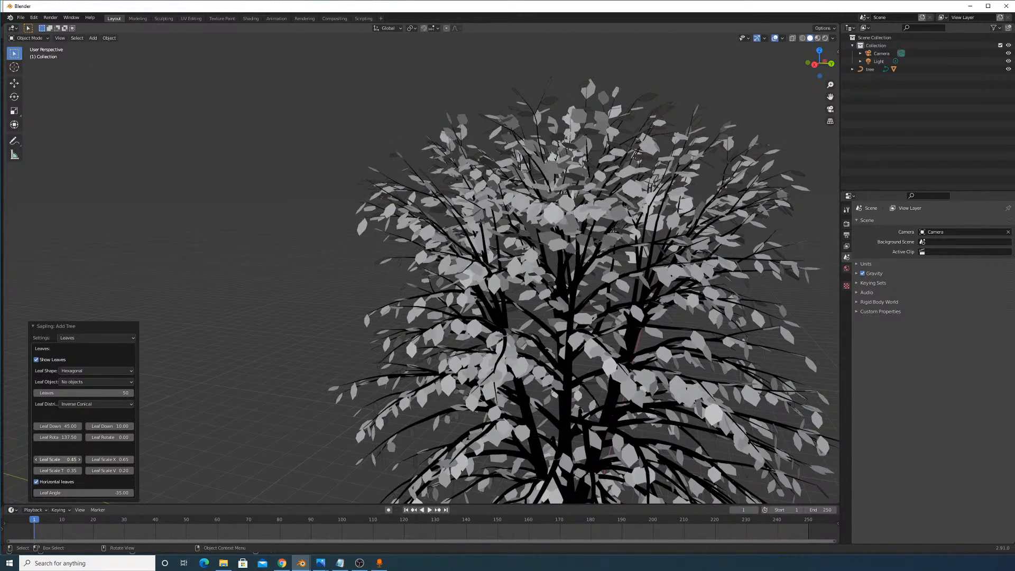
Try a leaf count of 10 on the tree and restore it to 50.
click(65, 393)
text(10)
key(Return)
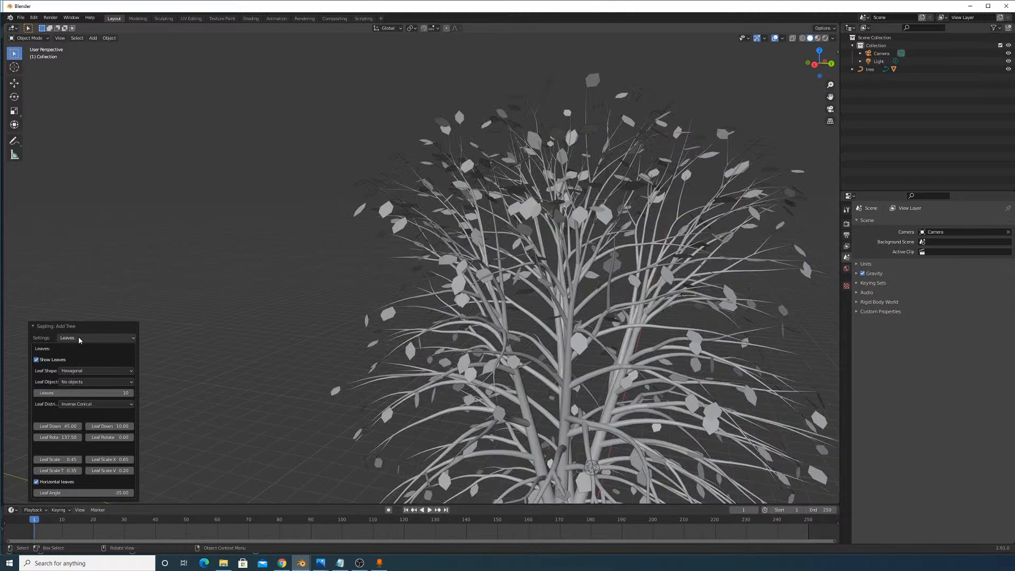
click(103, 394)
key(Return)
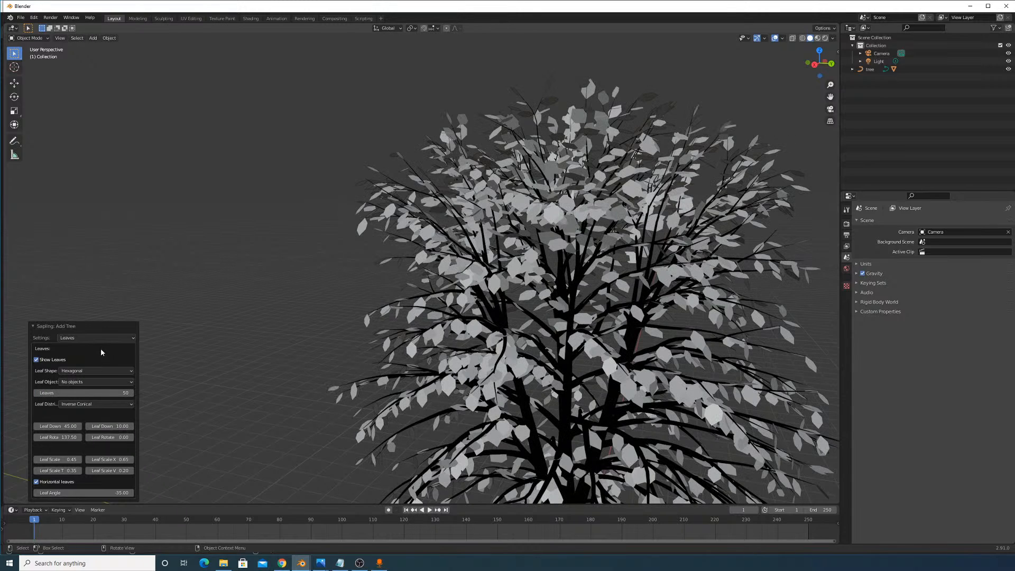
Set the number of leaves to 75 for denser foliage.
middle_drag(263, 342, 327, 328)
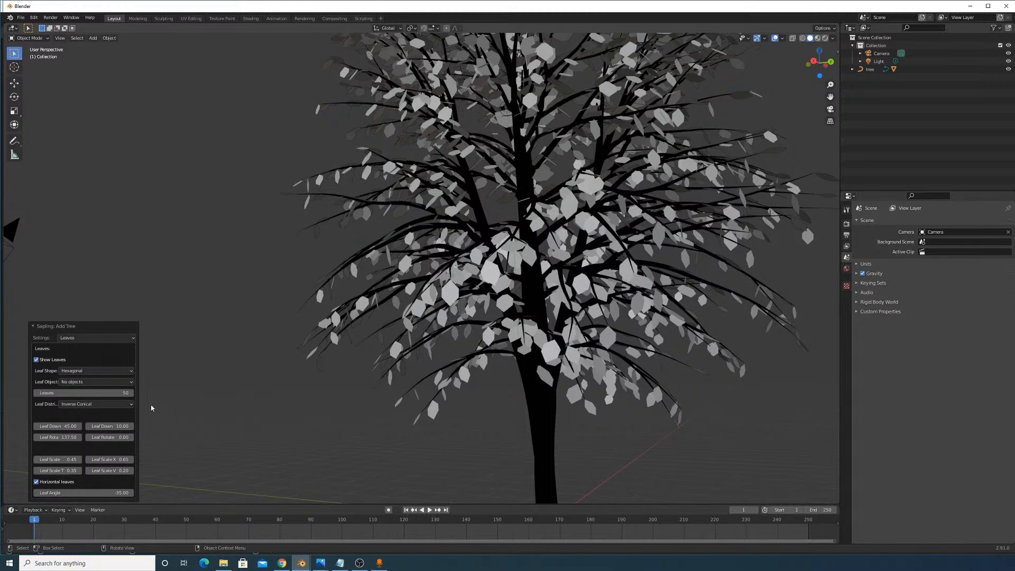
click(109, 392)
text(75)
key(Return)
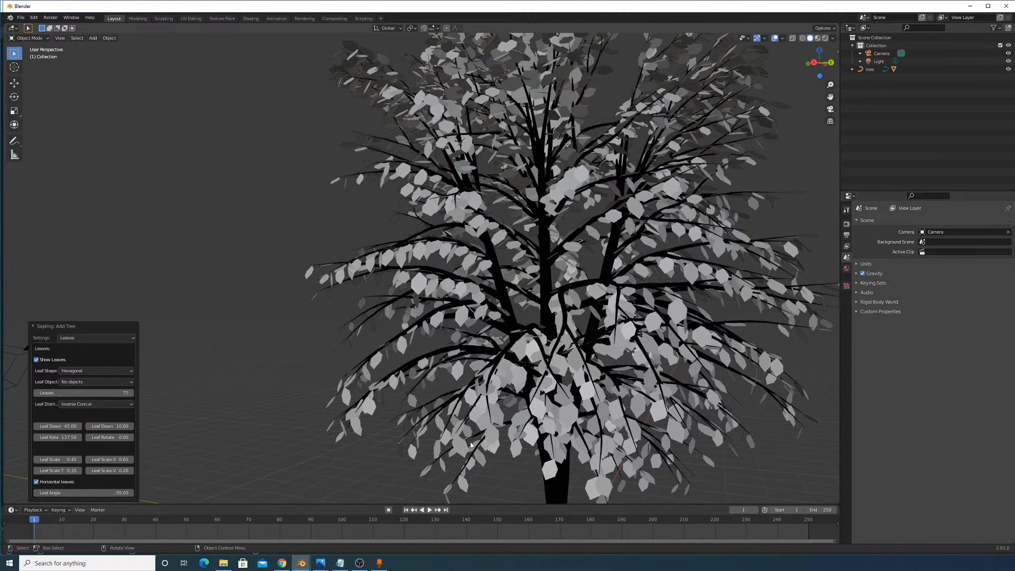
Add a new material to the tree's leaves and set its base color to dark green.
click(475, 411)
scroll(542, 353, down, 5)
scroll(567, 340, up, 6)
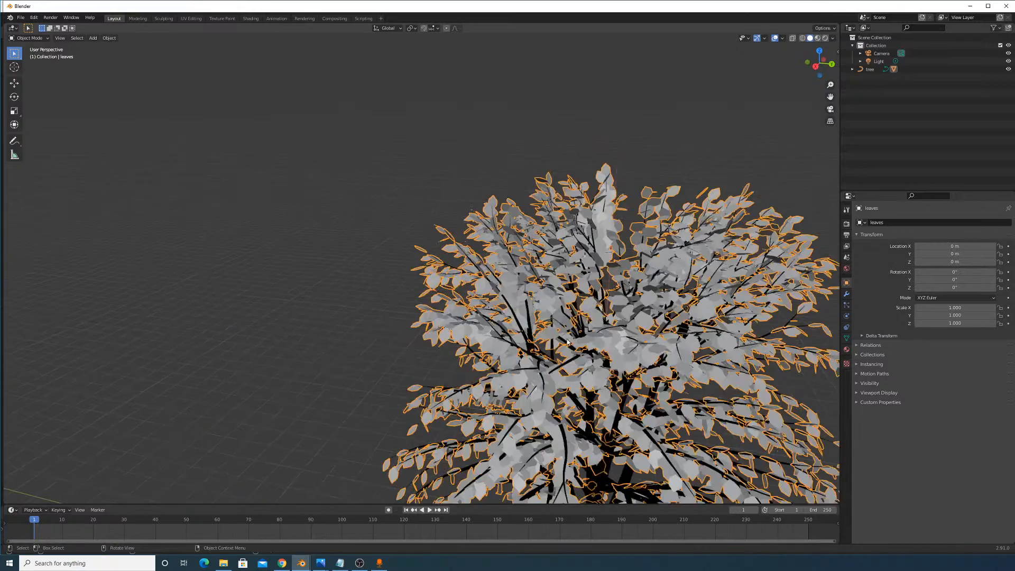
key(Tab)
key(Tab)
click(846, 349)
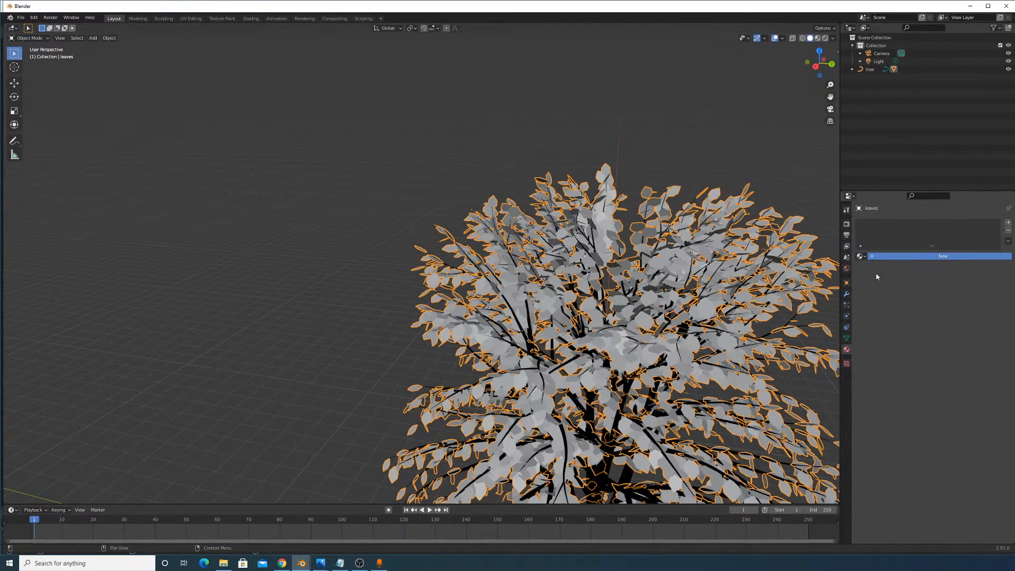
click(899, 257)
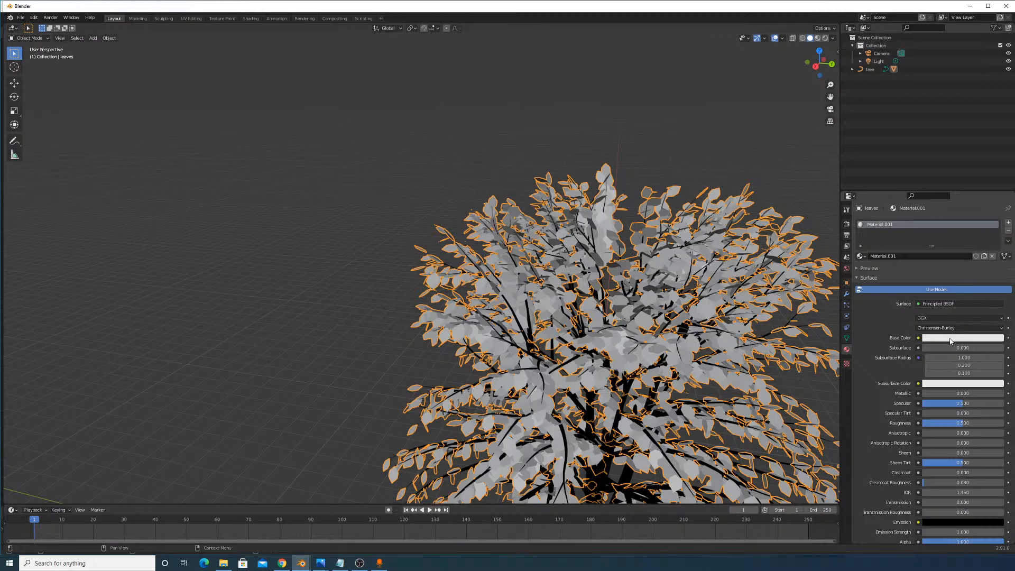
click(962, 337)
drag(952, 251, 996, 272)
Add a new material to the tree's trunk and branches and set its base color to dark brown.
middle_drag(608, 317, 631, 368)
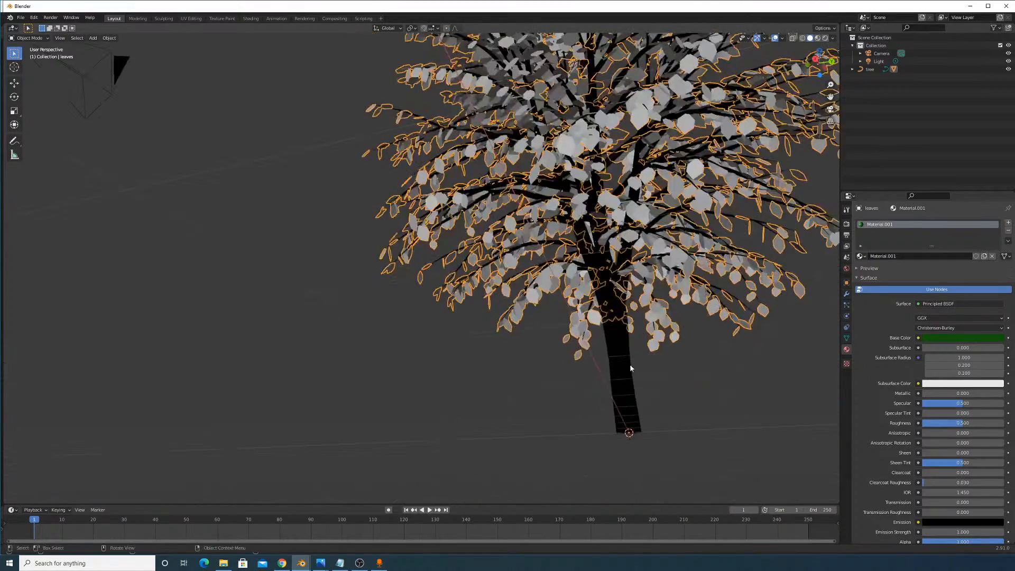
click(630, 368)
click(946, 255)
click(944, 338)
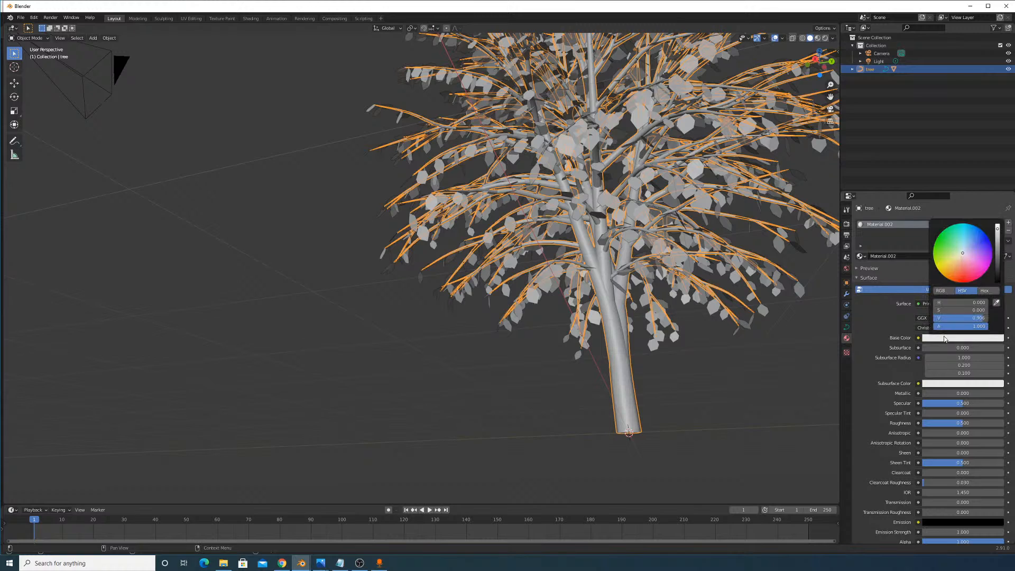
drag(958, 267, 952, 277)
click(998, 268)
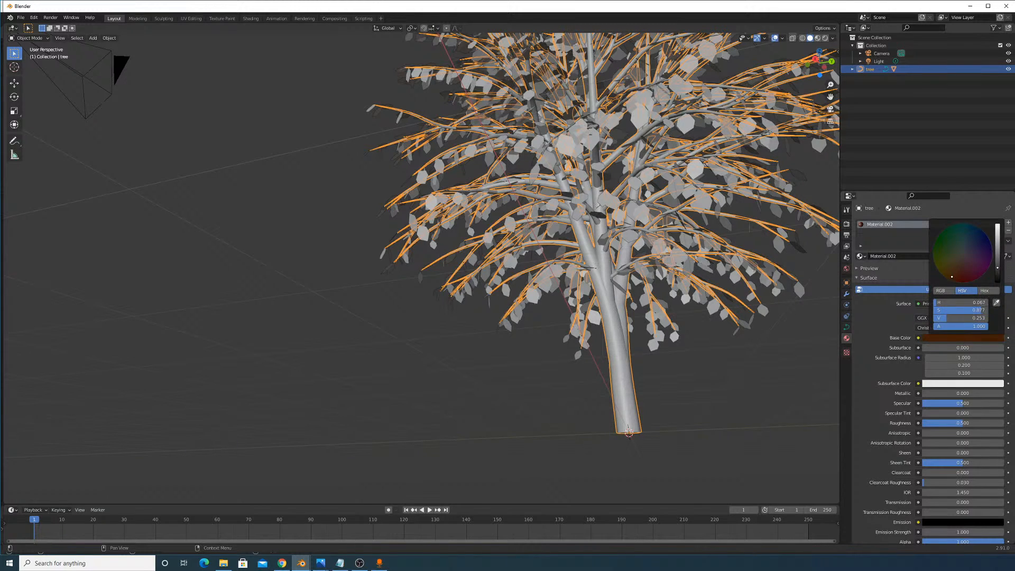
Deselect the tree, then set the render engine to Cycles with GPU Compute as the device.
middle_drag(654, 328, 504, 293)
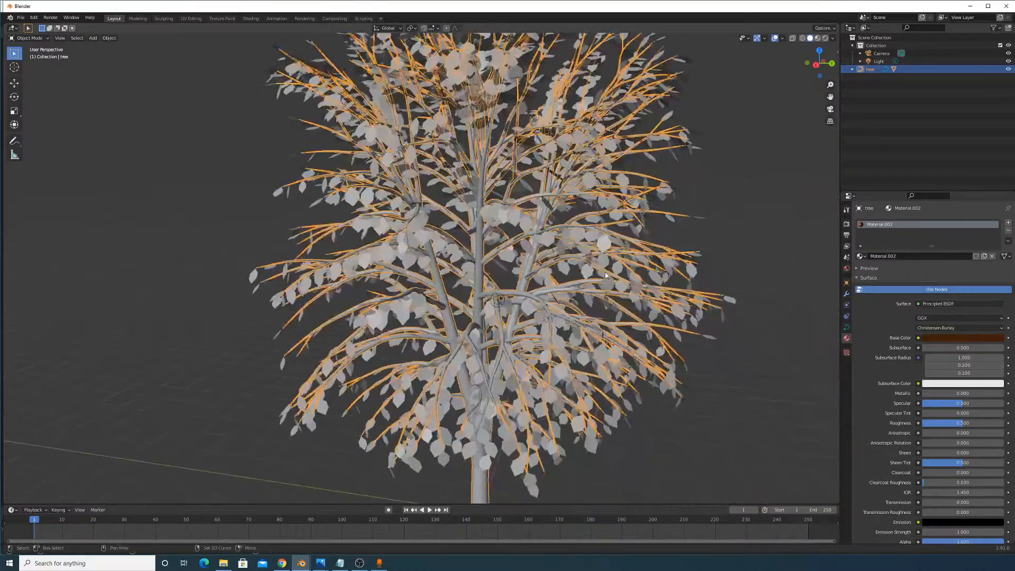
middle_drag(592, 248, 653, 243)
click(652, 242)
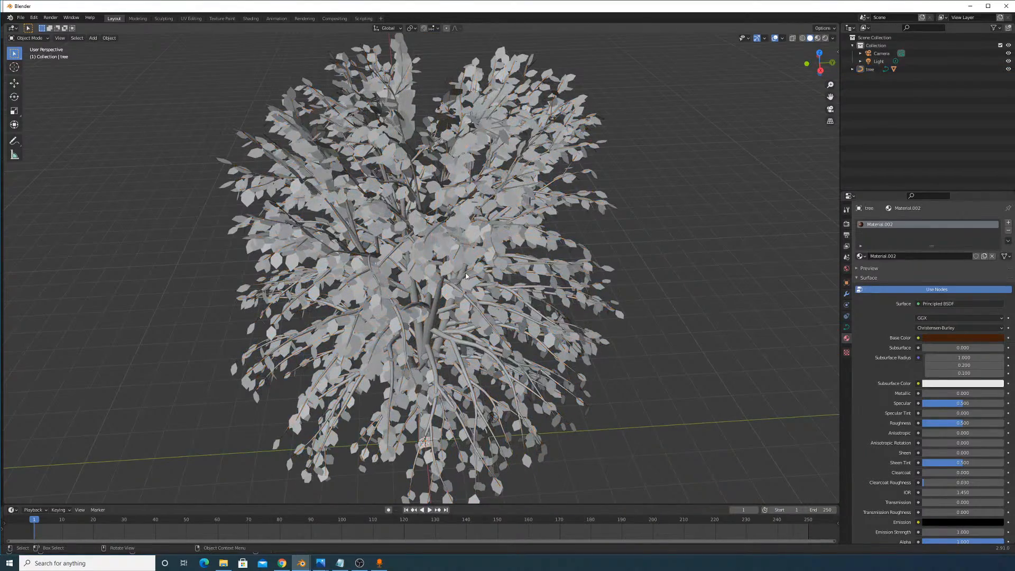
middle_drag(468, 260, 498, 291)
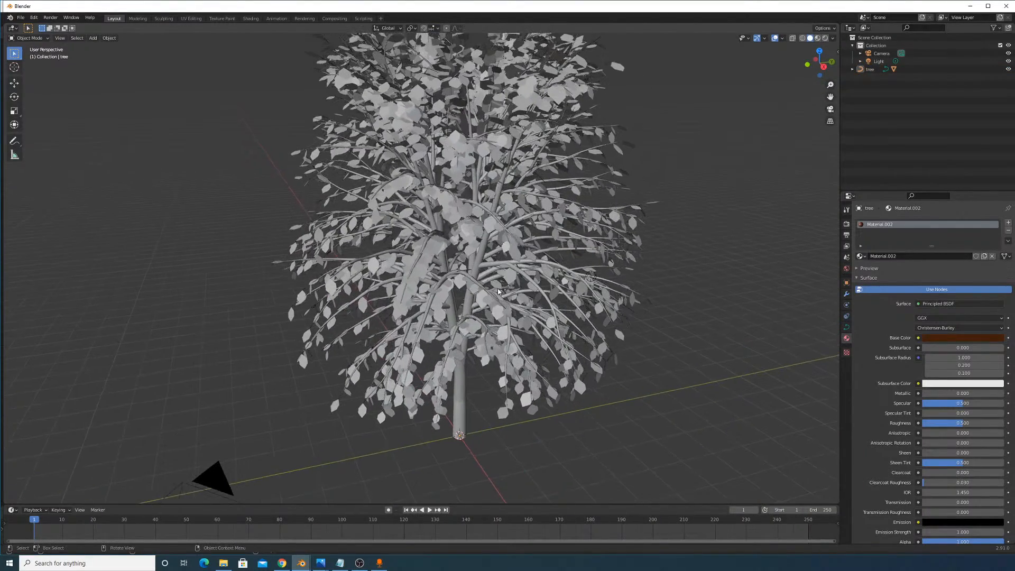
click(846, 223)
click(964, 222)
click(950, 254)
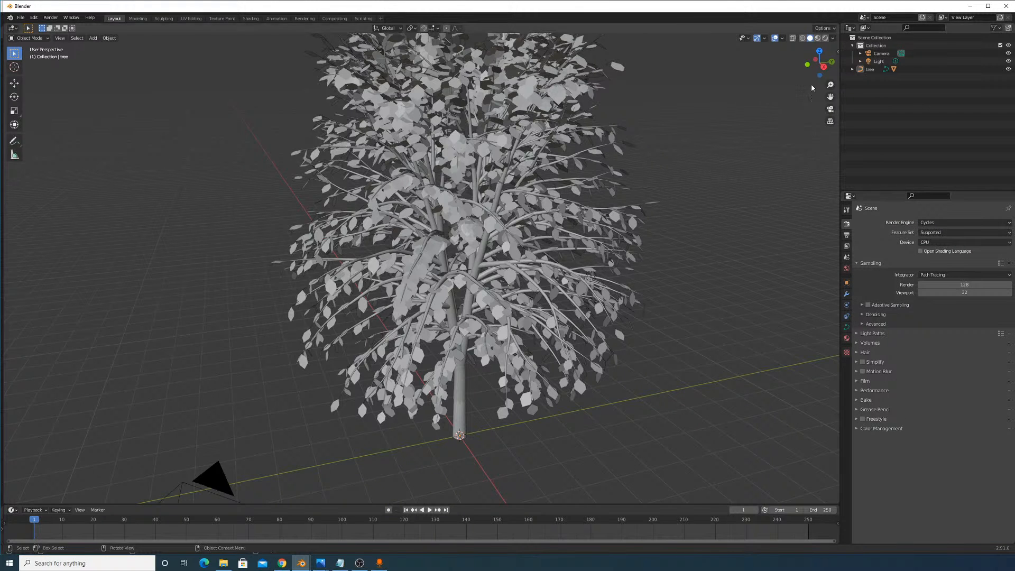
click(948, 242)
click(951, 260)
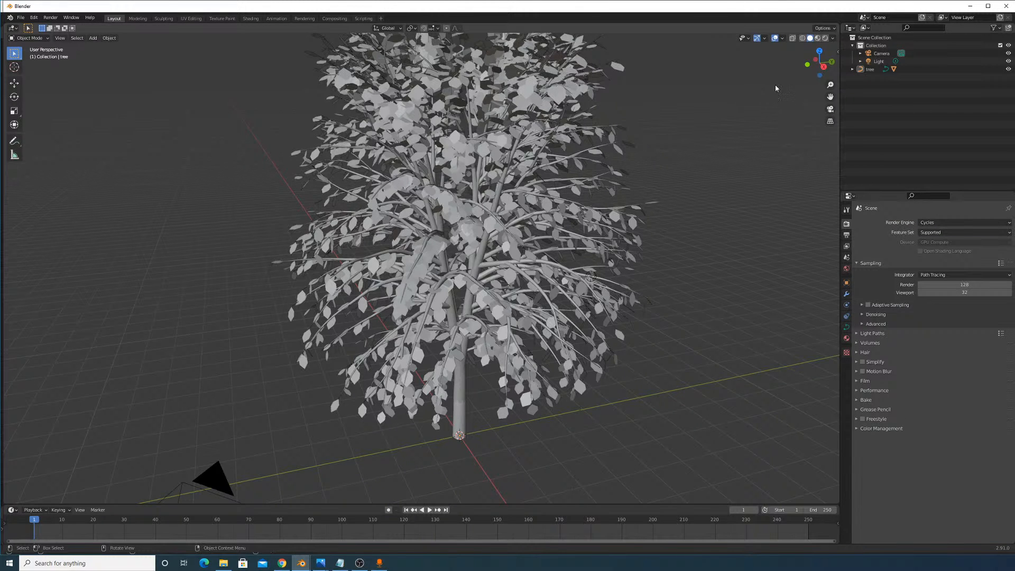
Preview the colored tree in rendered shading from several angles and return to solid shading.
click(824, 38)
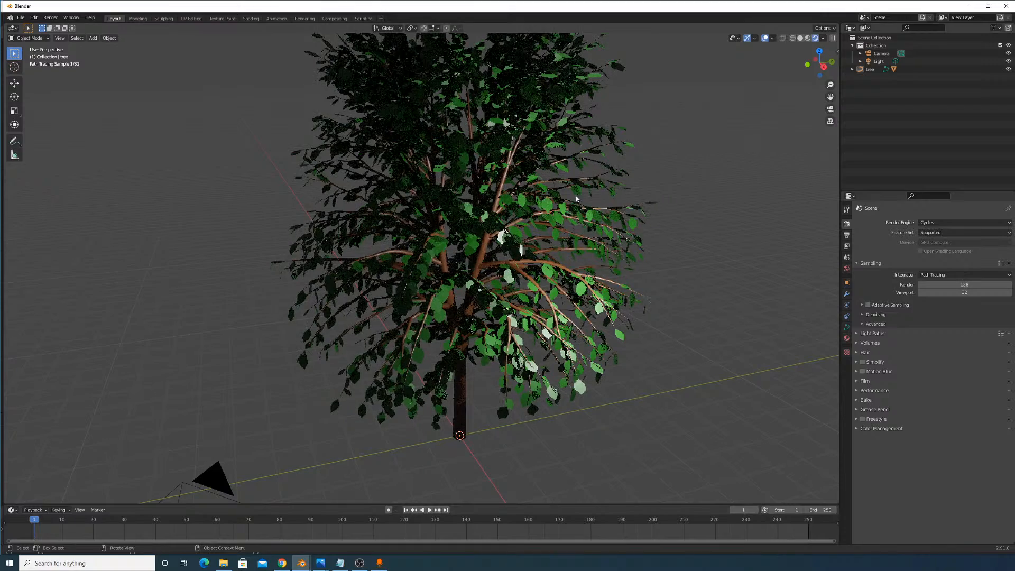
middle_drag(584, 219, 486, 237)
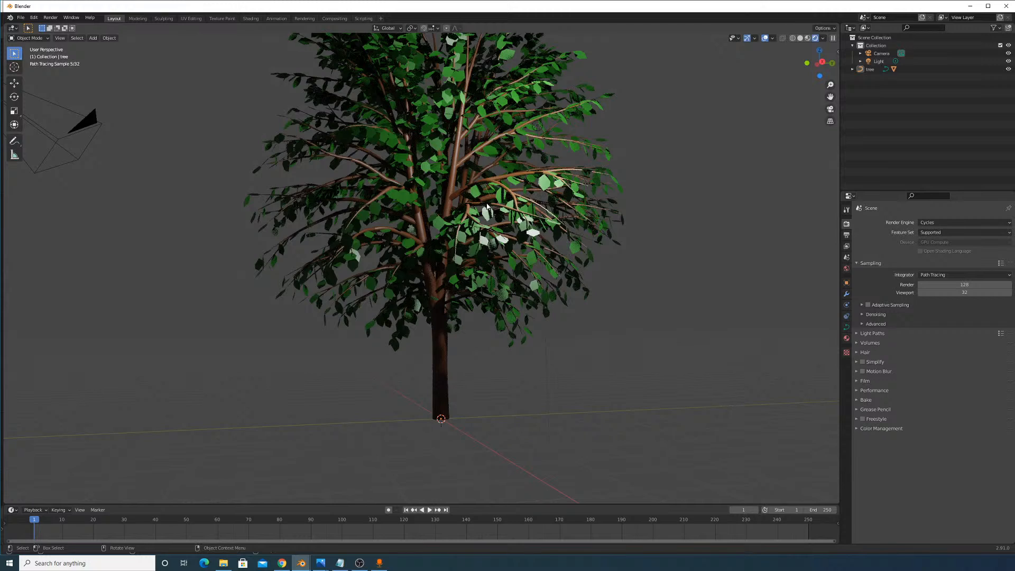
middle_drag(487, 207, 468, 285)
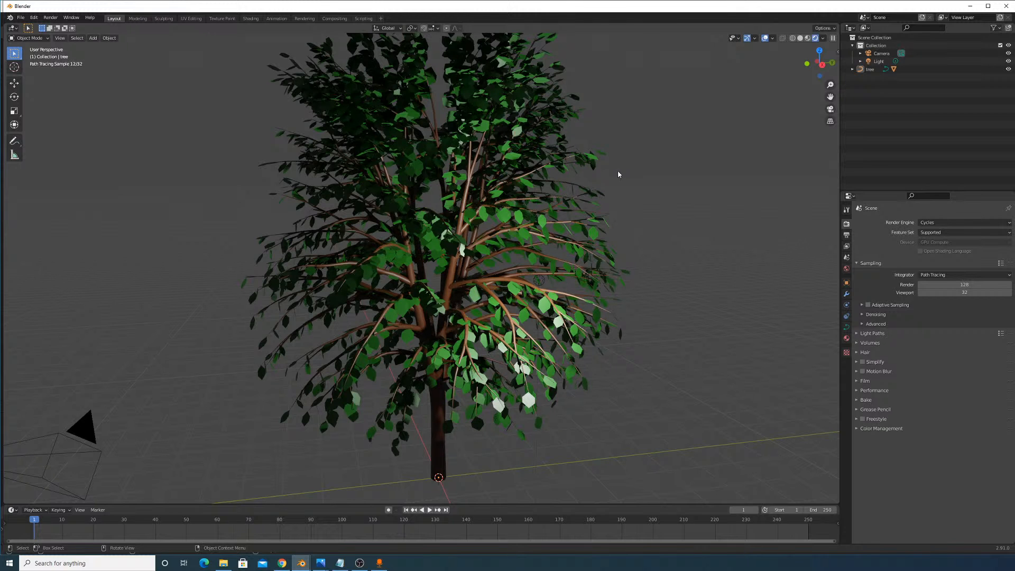
click(800, 38)
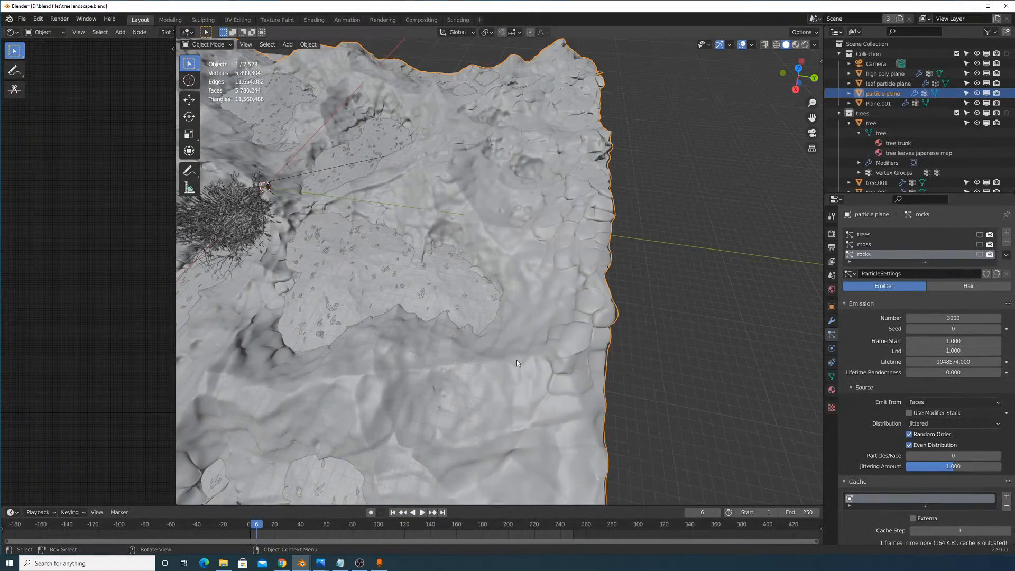
Look over the terrain in the tree landscape file and view it through the active camera.
middle_drag(505, 354, 561, 274)
middle_drag(422, 247, 584, 249)
click(245, 44)
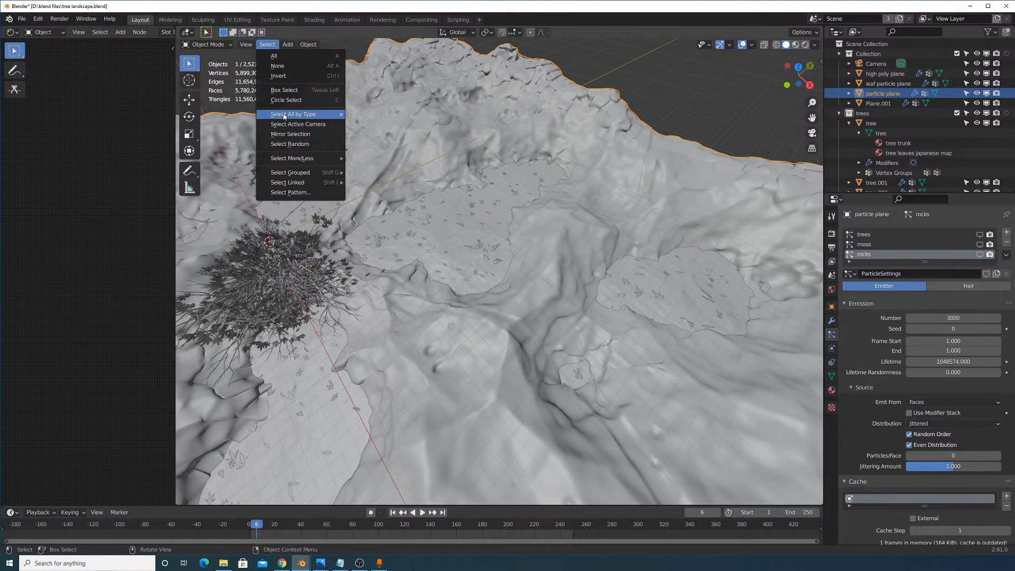
click(245, 44)
mouse_move(317, 144)
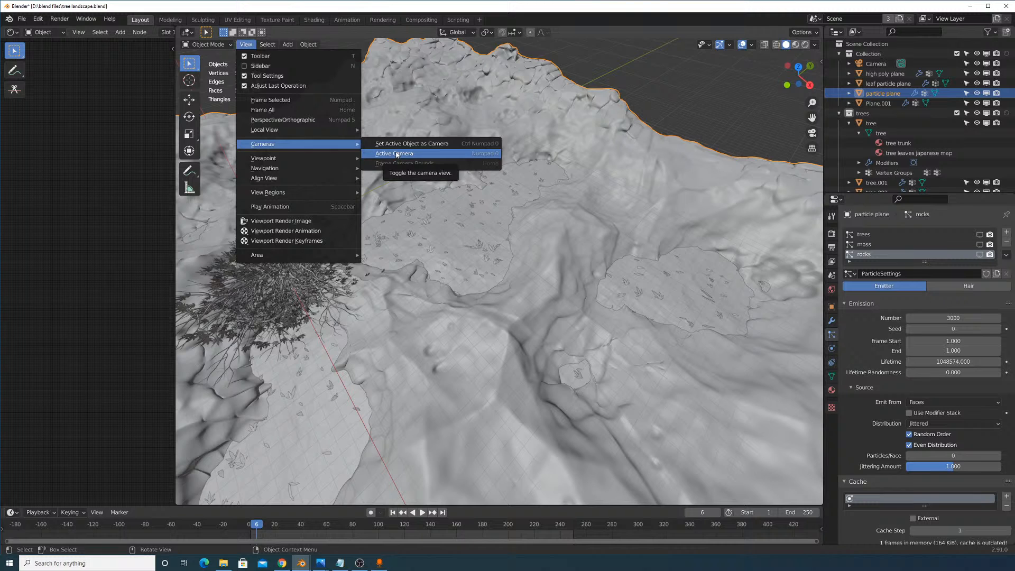
click(397, 154)
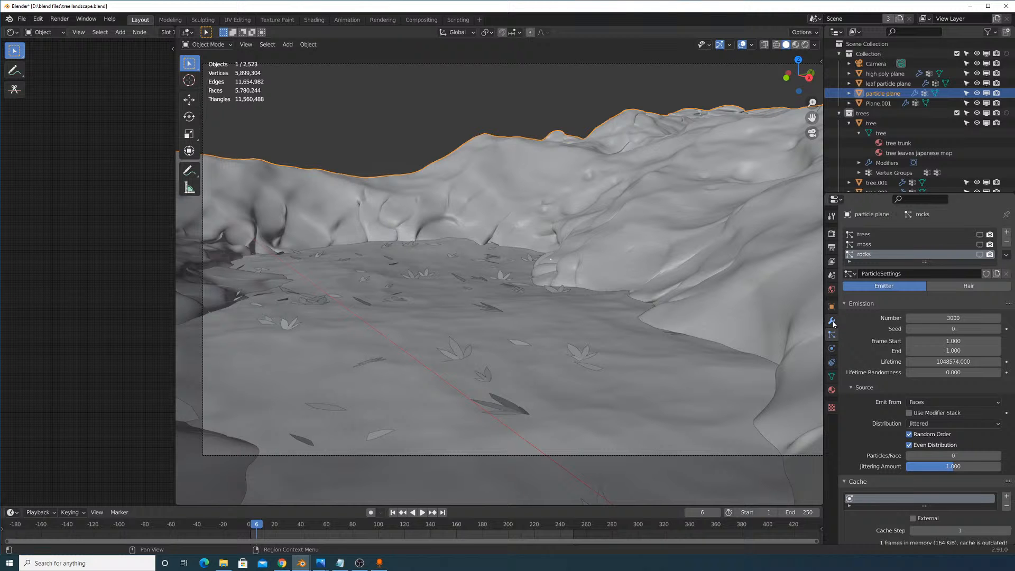
Leave the camera view and enable viewport display of the trees particle system on the particle plane.
middle_drag(594, 208, 721, 211)
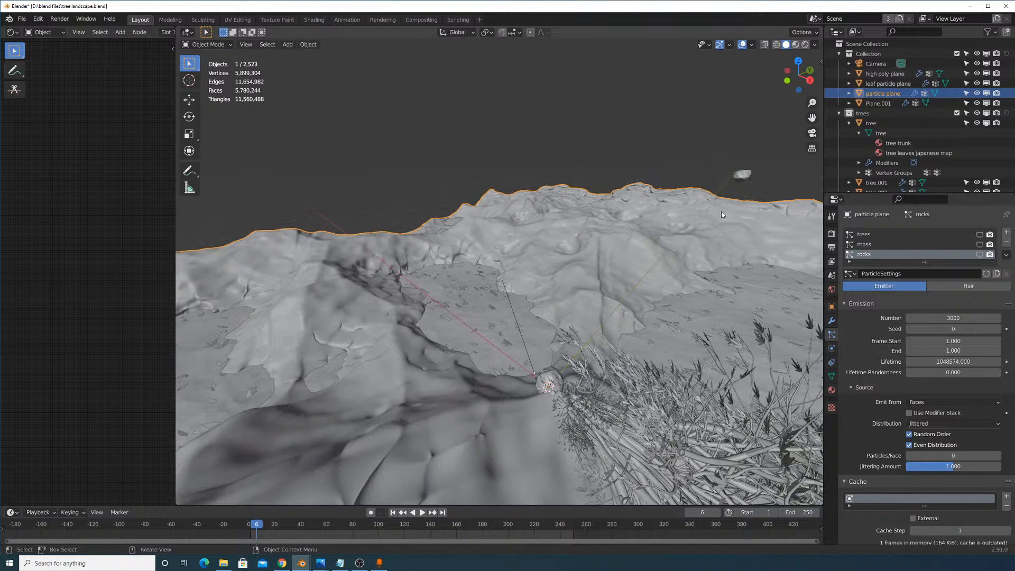
click(979, 234)
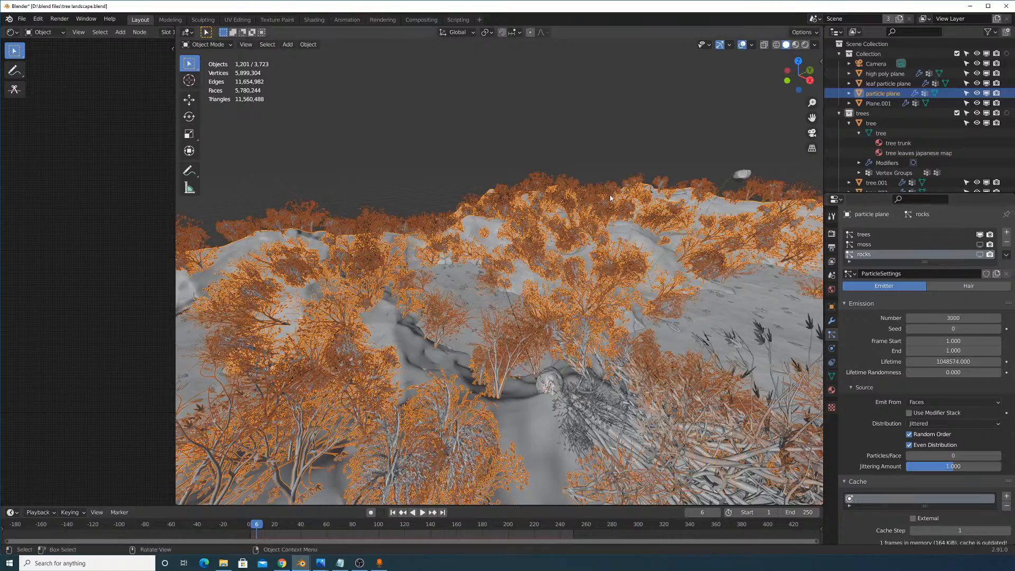
Examine the trunks, branches and leaves of the scattered trees up close across the terrain.
middle_drag(611, 198, 566, 283)
middle_drag(649, 294, 629, 287)
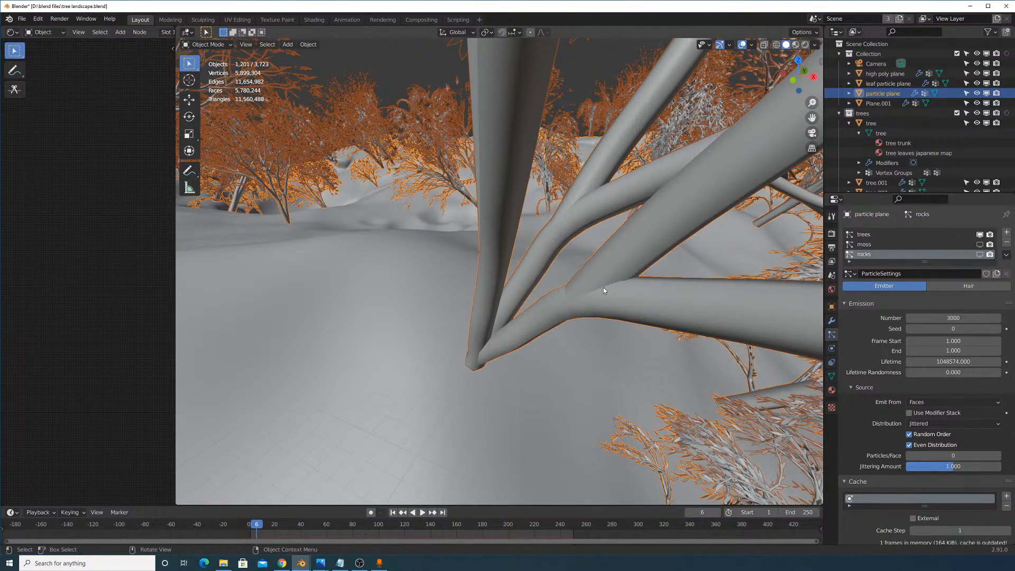
middle_drag(651, 264, 645, 251)
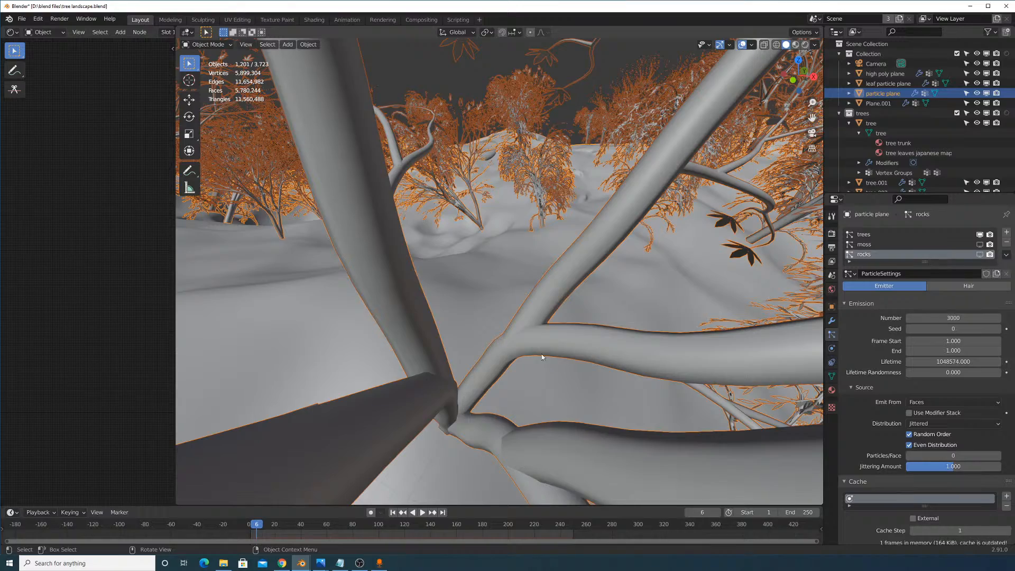
middle_drag(582, 281, 492, 224)
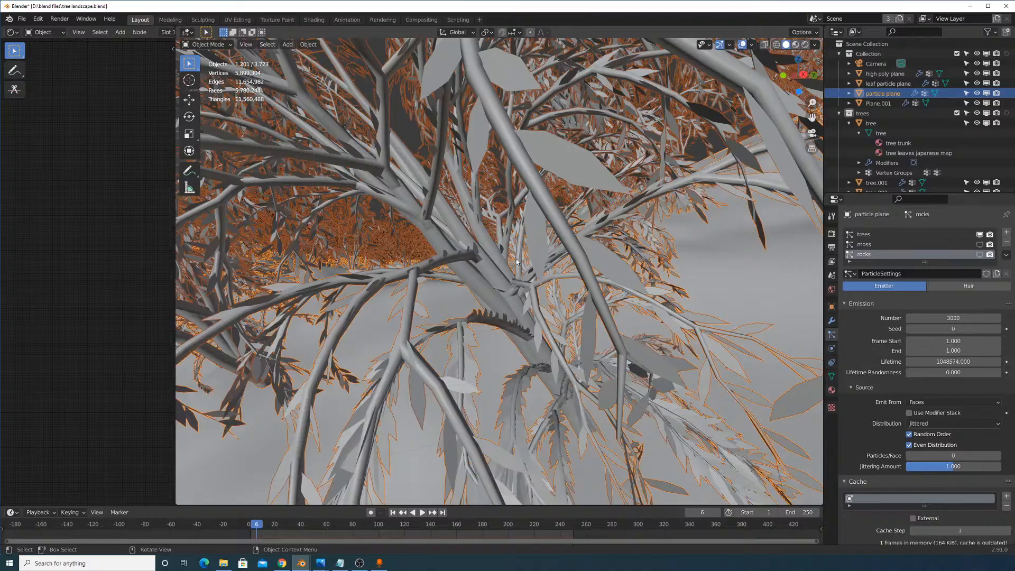
scroll(517, 261, down, 4)
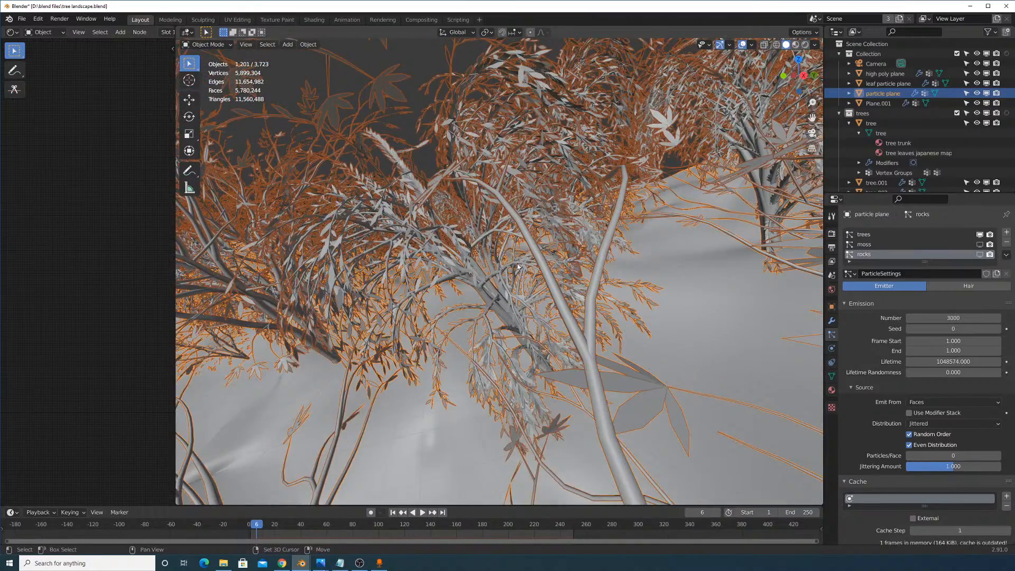
shift+scroll(518, 267, down, 8)
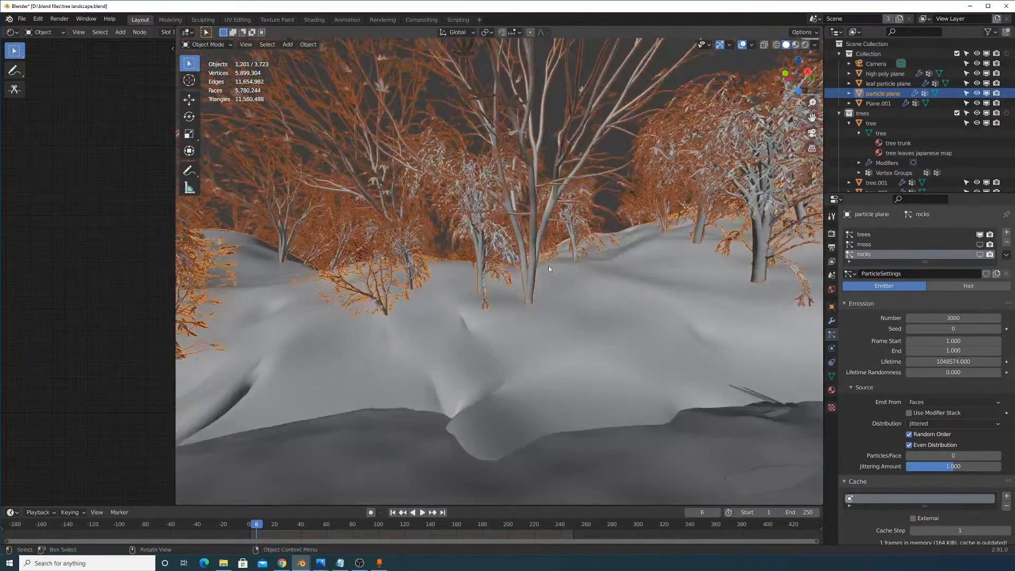
scroll(547, 266, up, 8)
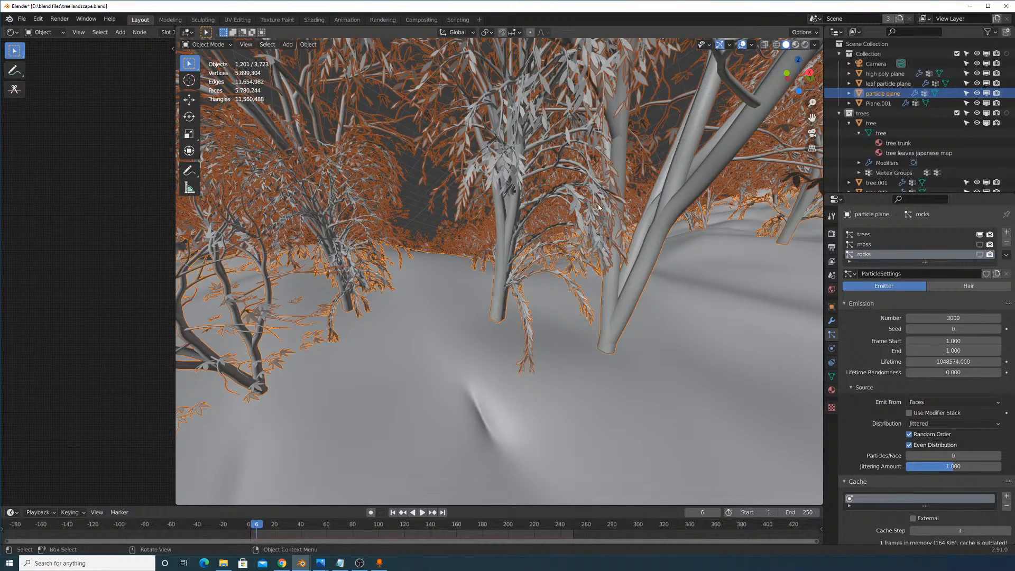
middle_drag(550, 164, 574, 238)
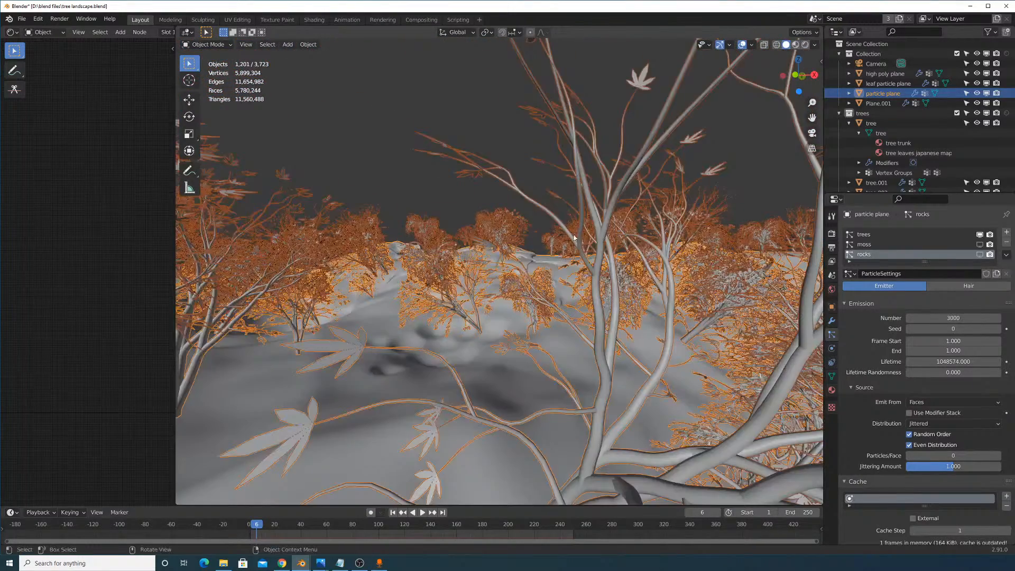
scroll(554, 259, up, 5)
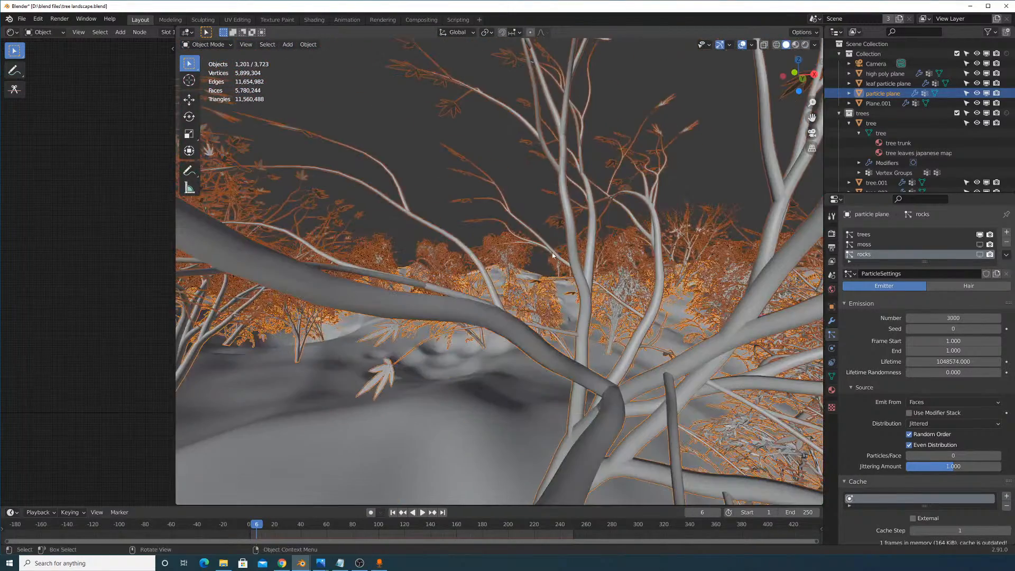
Deselect everything and examine how the bare trunks and branches meet the ground without the selection outline.
click(501, 150)
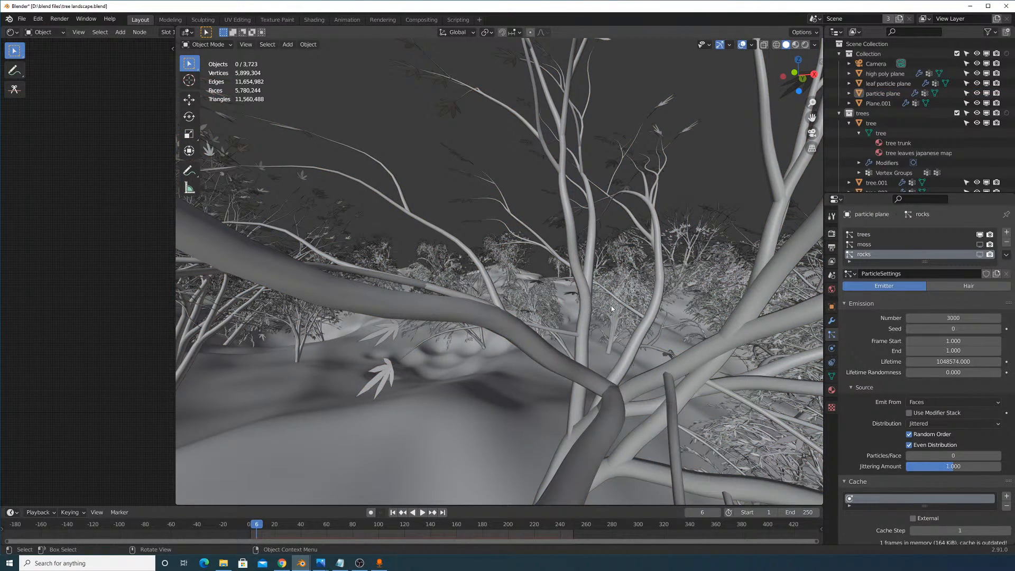
middle_drag(611, 305, 565, 327)
scroll(567, 283, up, 3)
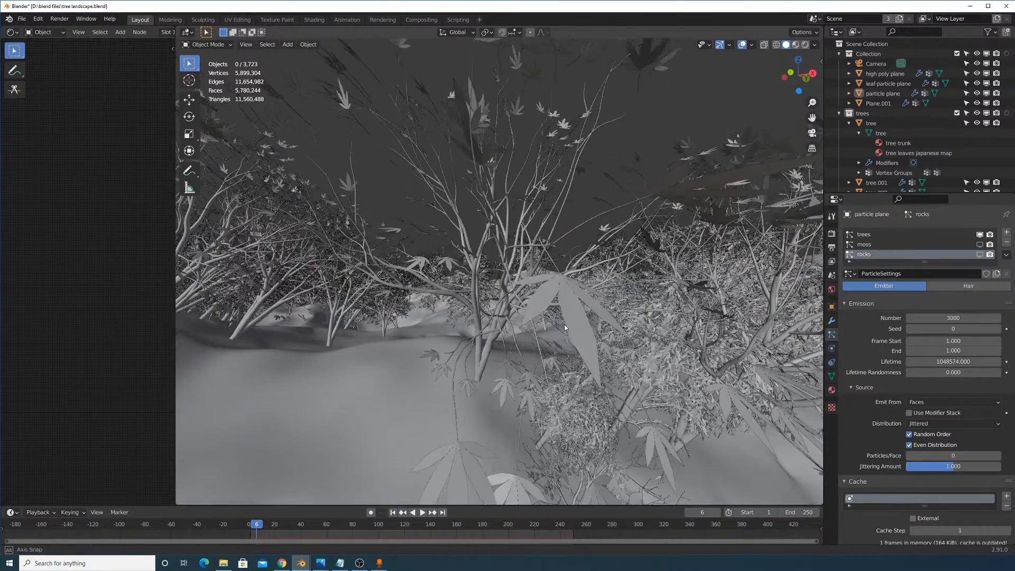
scroll(510, 311, up, 6)
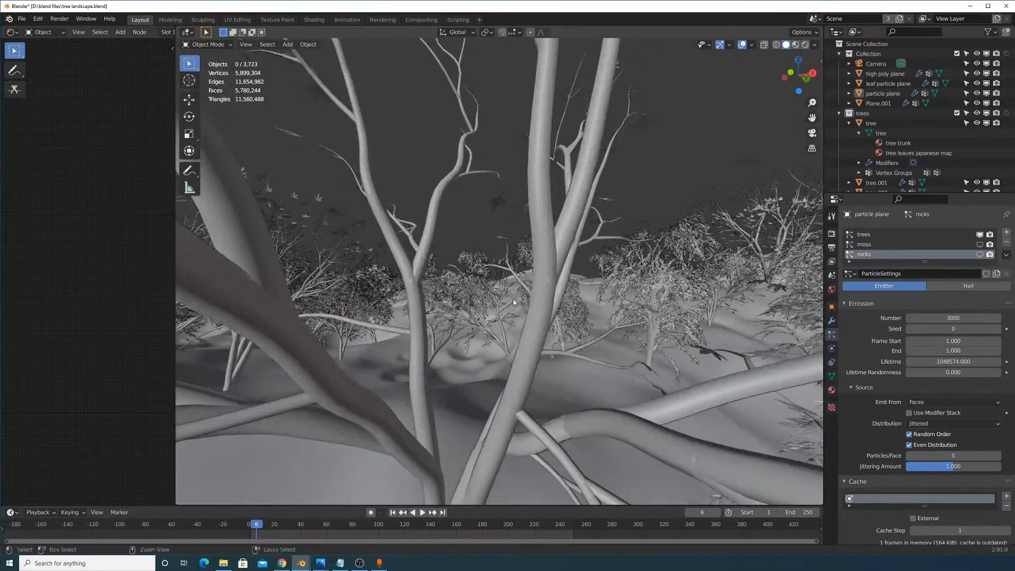
scroll(513, 302, up, 5)
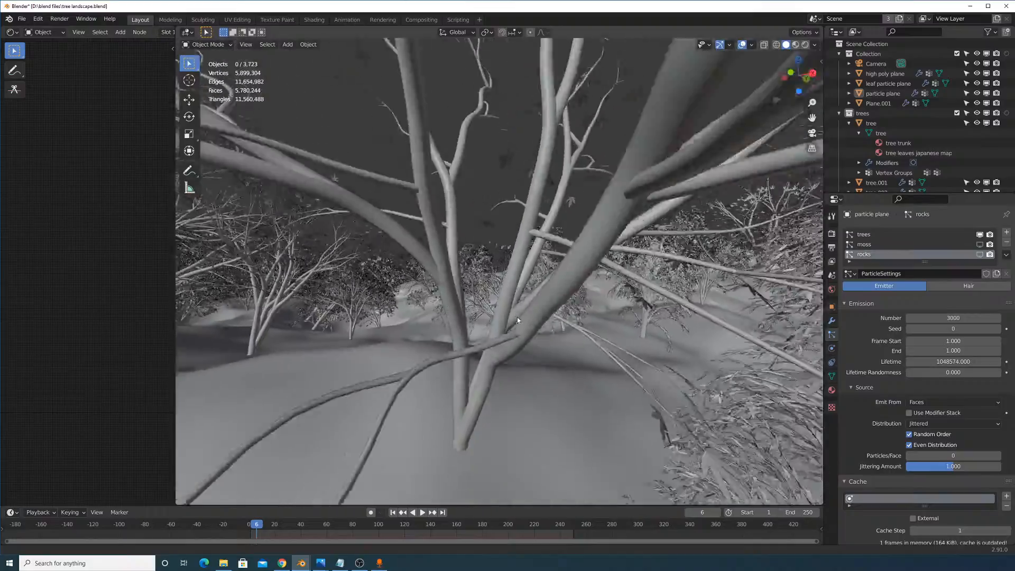
scroll(517, 316, up, 4)
Preview the whole forested landscape with its water areas in rendered shading.
middle_drag(523, 315, 556, 283)
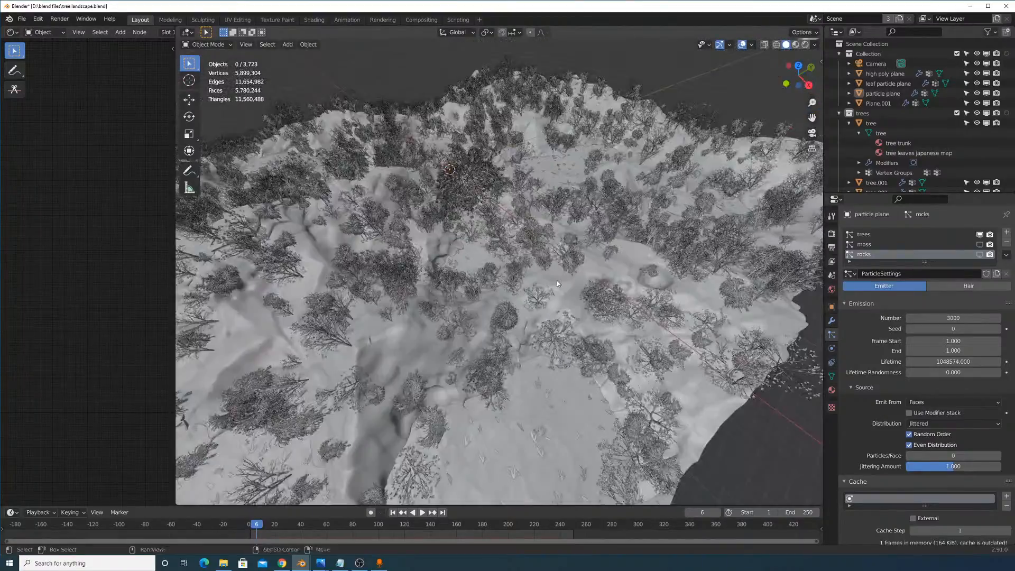
scroll(556, 283, up, 5)
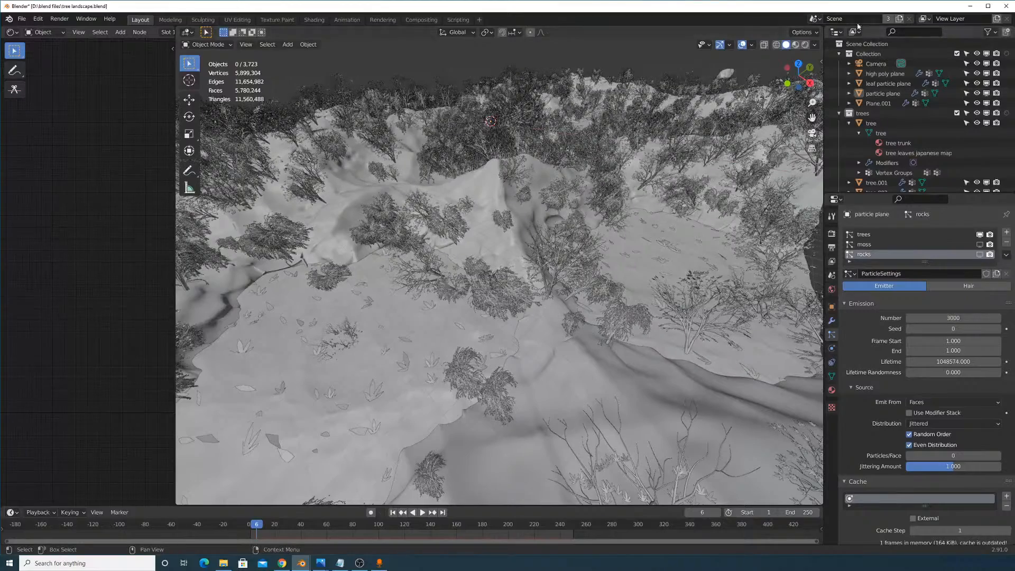
click(805, 44)
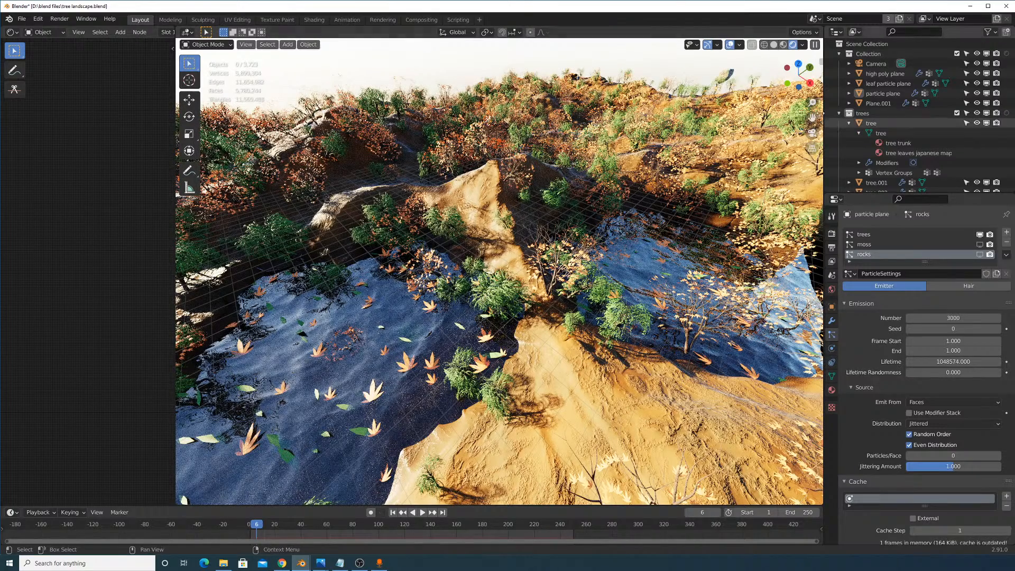
Show the scene in solid shading and set the leaf particle plane's particle render scale to 0.3.
click(773, 45)
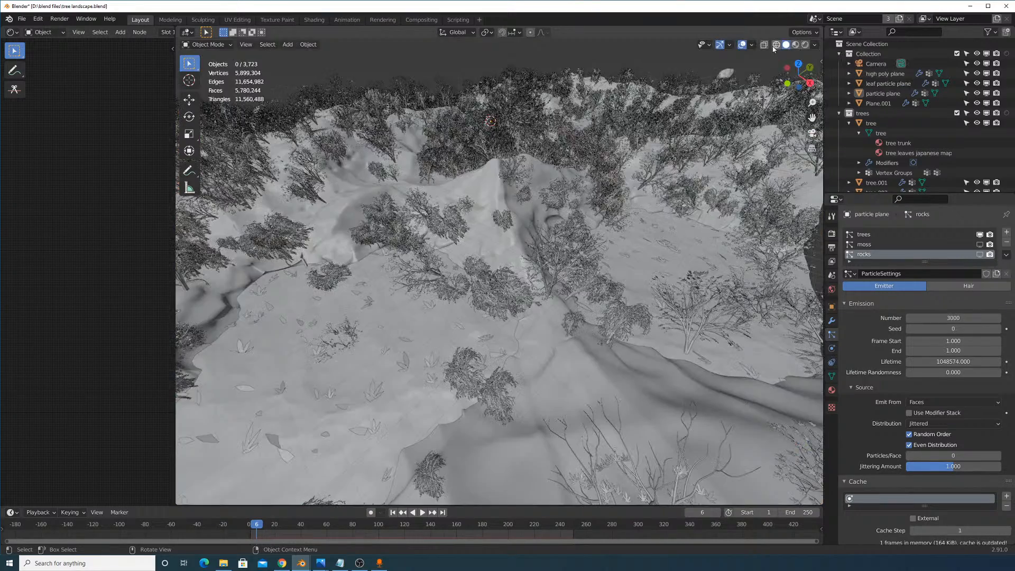
click(415, 341)
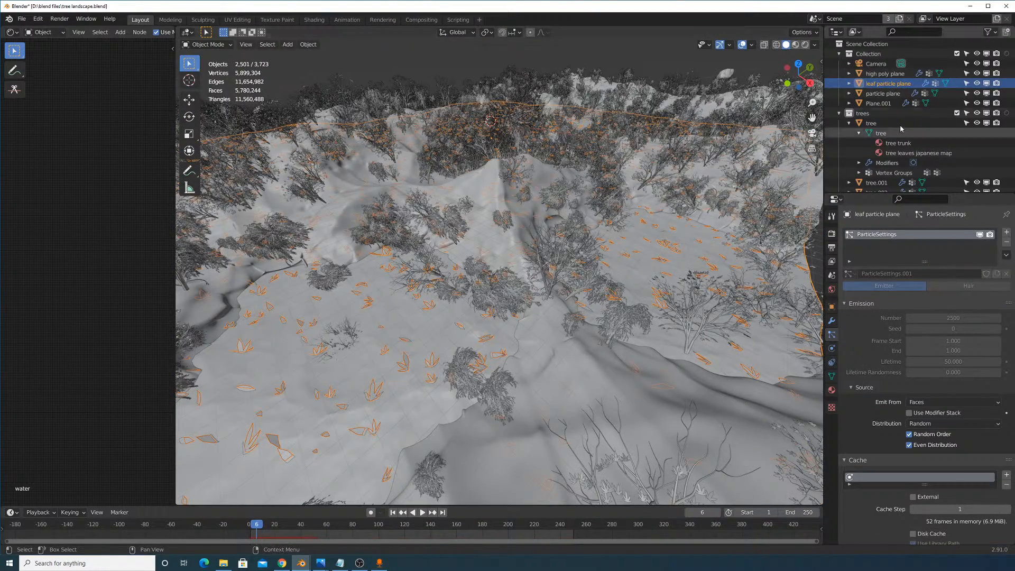
scroll(913, 269, down, 20)
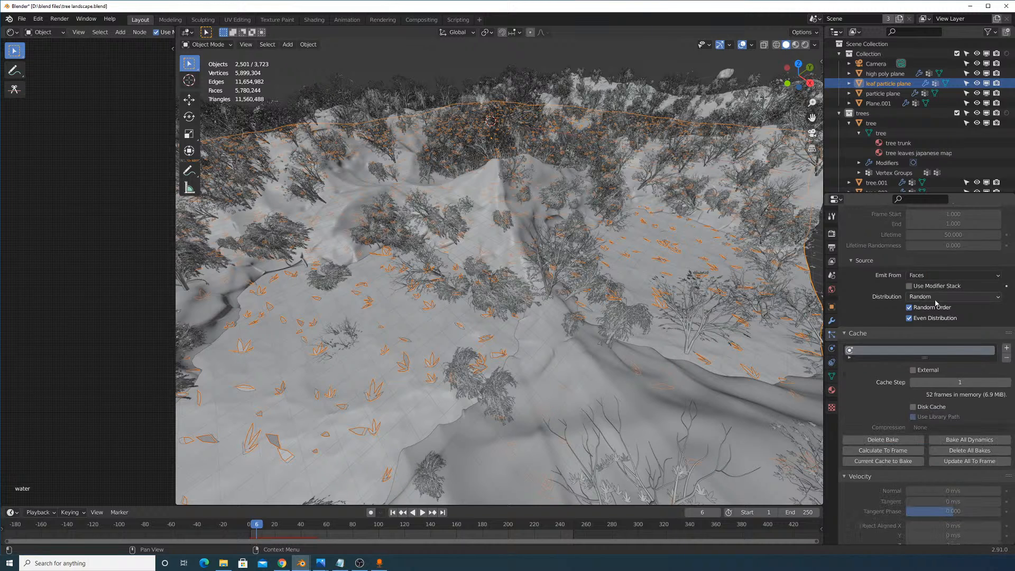
double_click(959, 332)
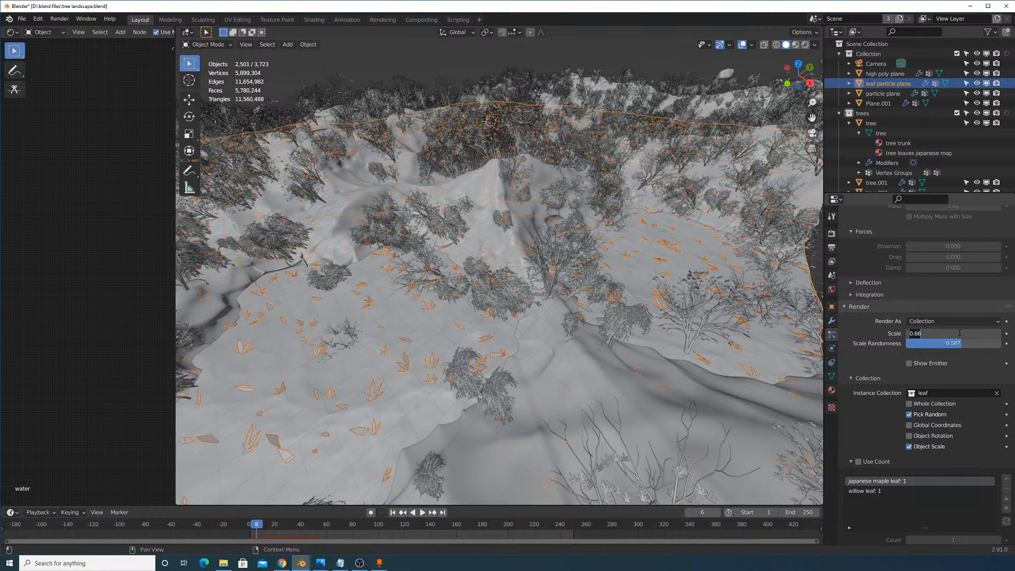
key(BackSpace)
text(.3)
key(Return)
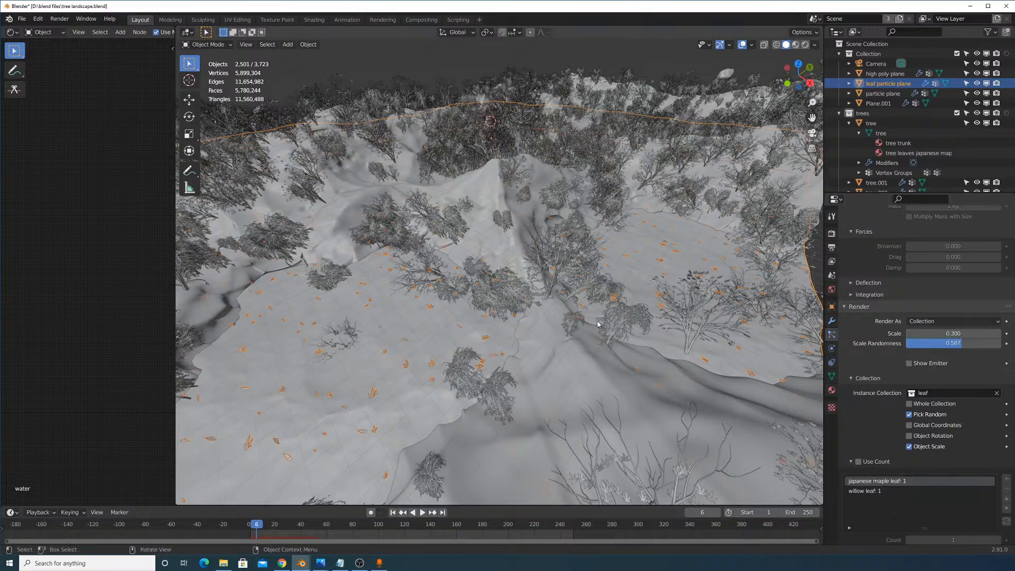
Inspect the resized leaves on the water from free angles and through the active camera.
middle_drag(597, 324, 618, 296)
scroll(933, 297, up, 10)
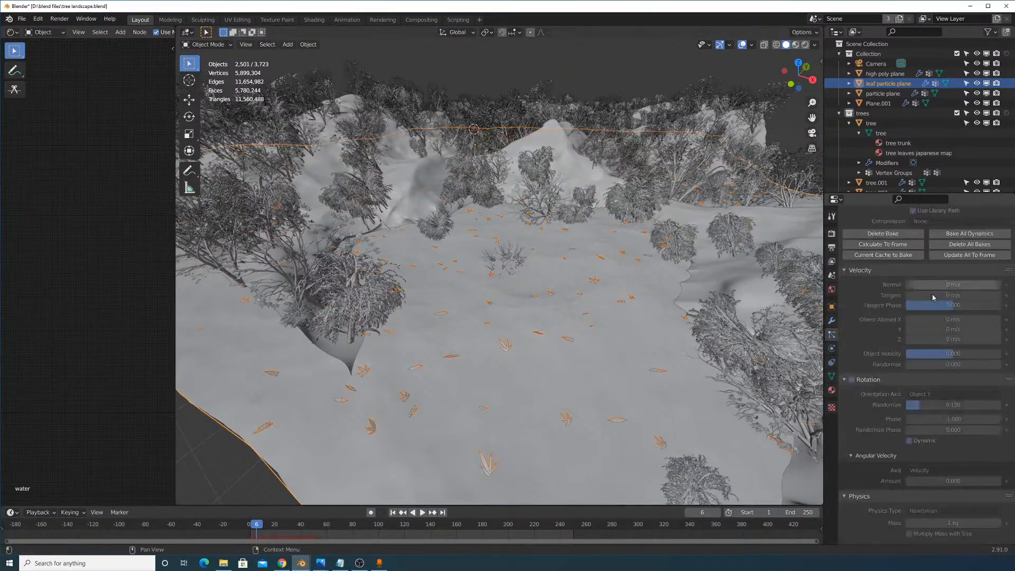
scroll(933, 297, up, 8)
middle_drag(296, 159, 274, 35)
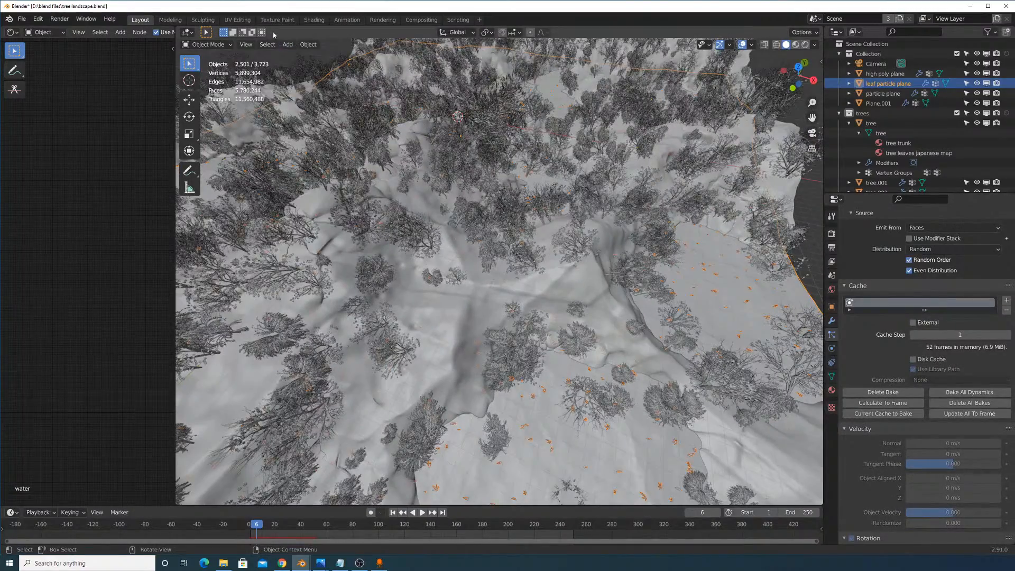
click(246, 45)
mouse_move(277, 144)
click(394, 153)
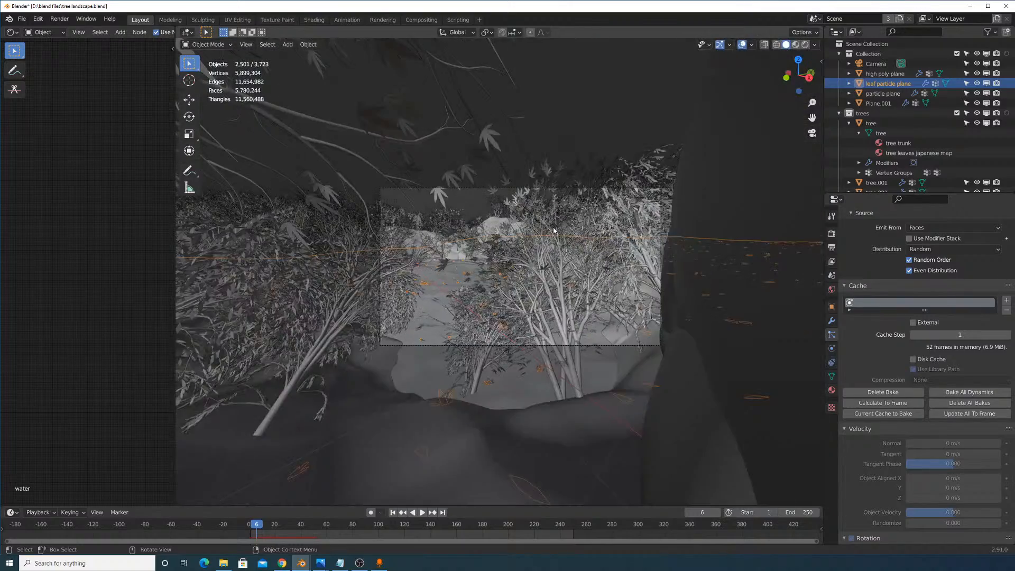
scroll(553, 230, up, 4)
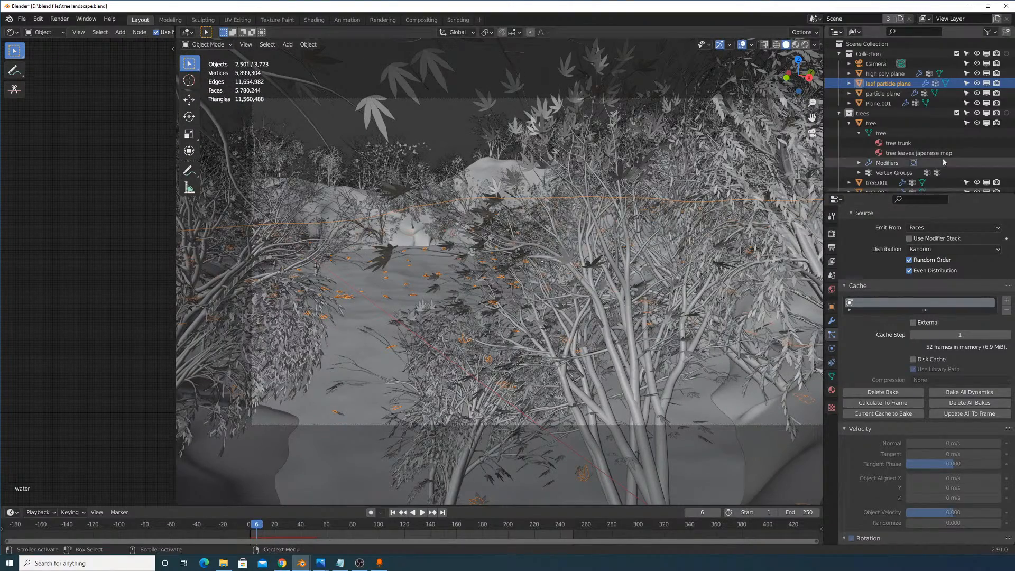
scroll(926, 236, up, 8)
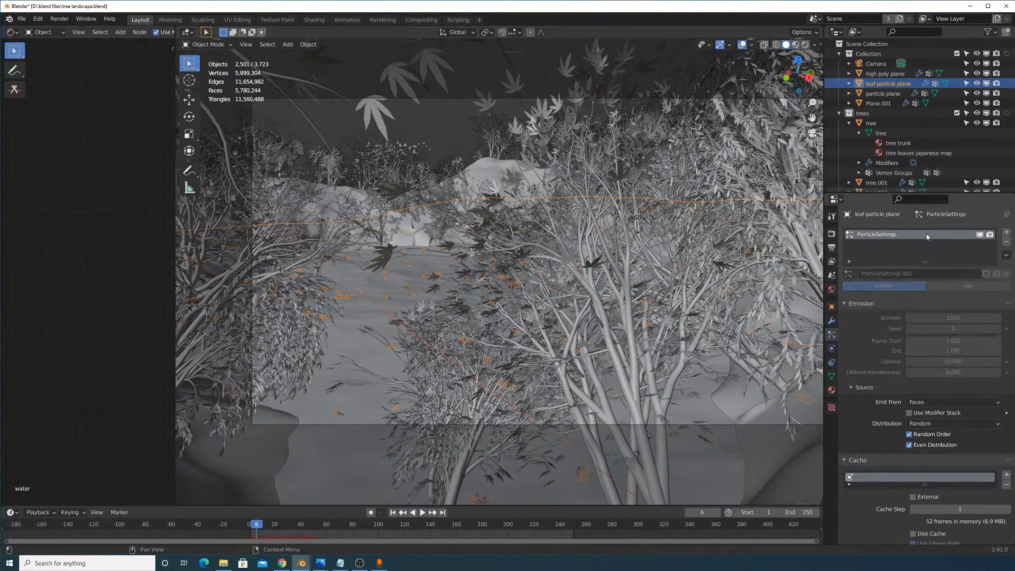
Hide the particle plane's trees particle system in the viewport and show it again.
click(892, 93)
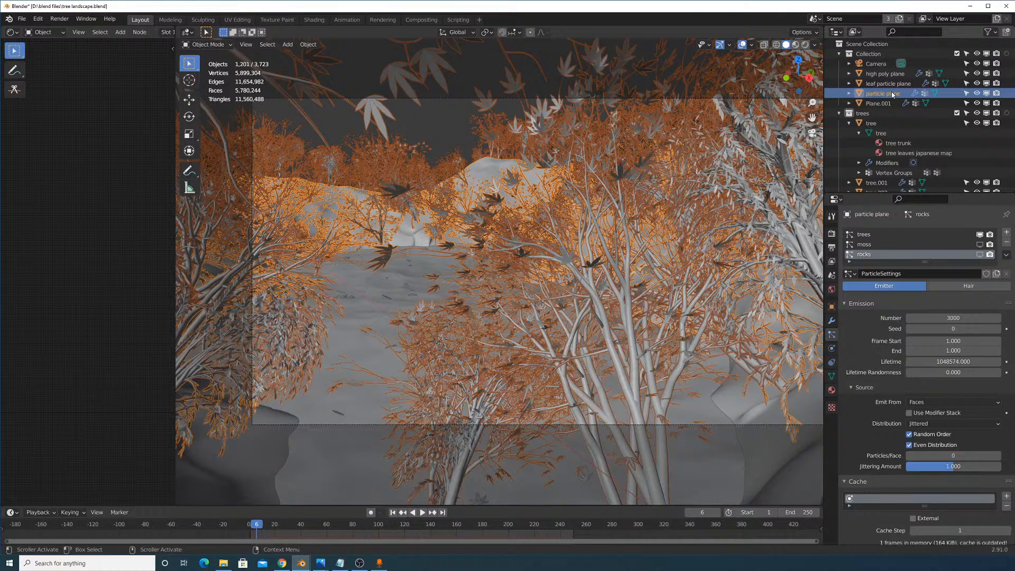
click(980, 235)
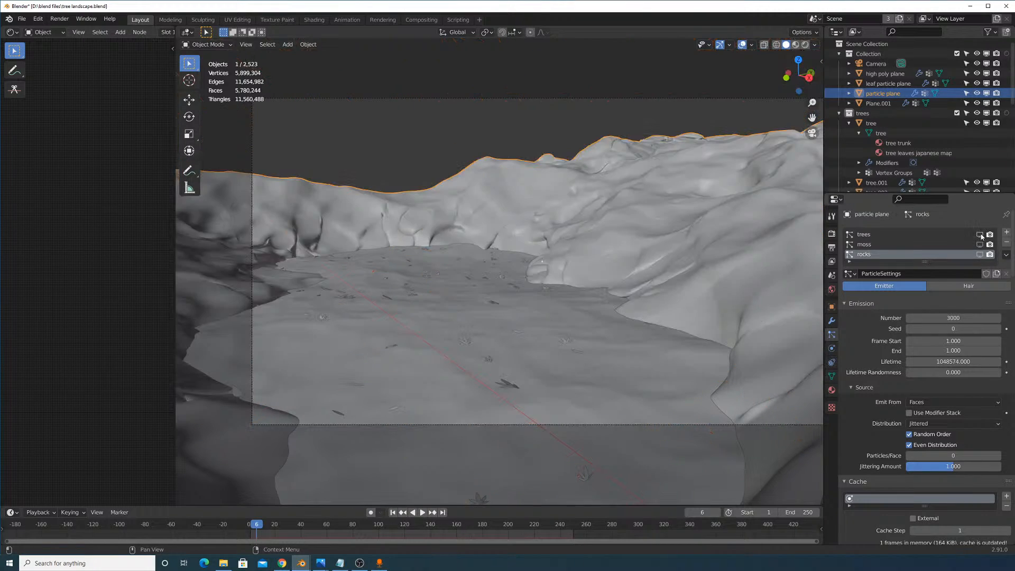
click(980, 234)
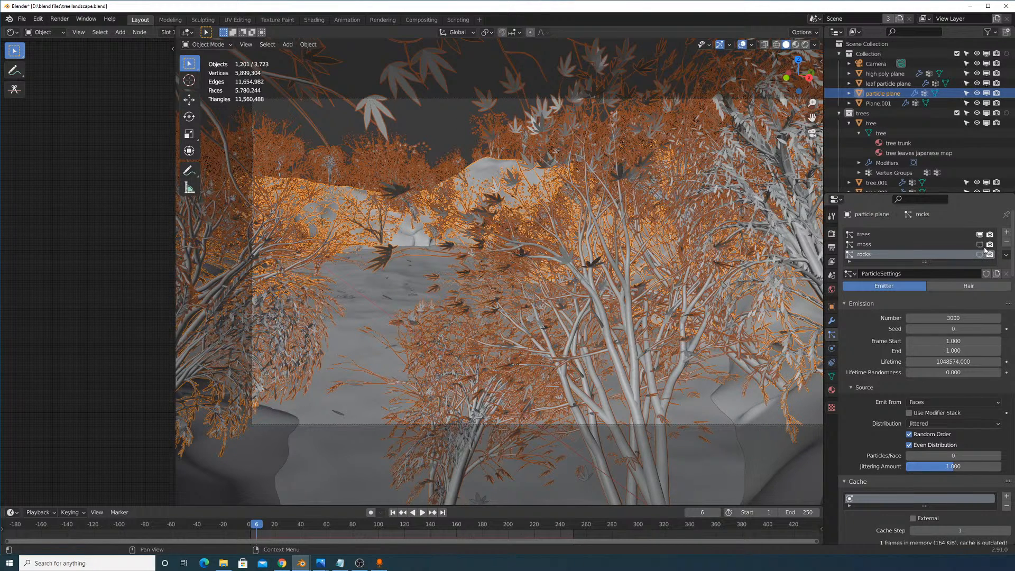
Try moving the leaf particle plane in the camera view and from outside the terrain's edge.
click(894, 83)
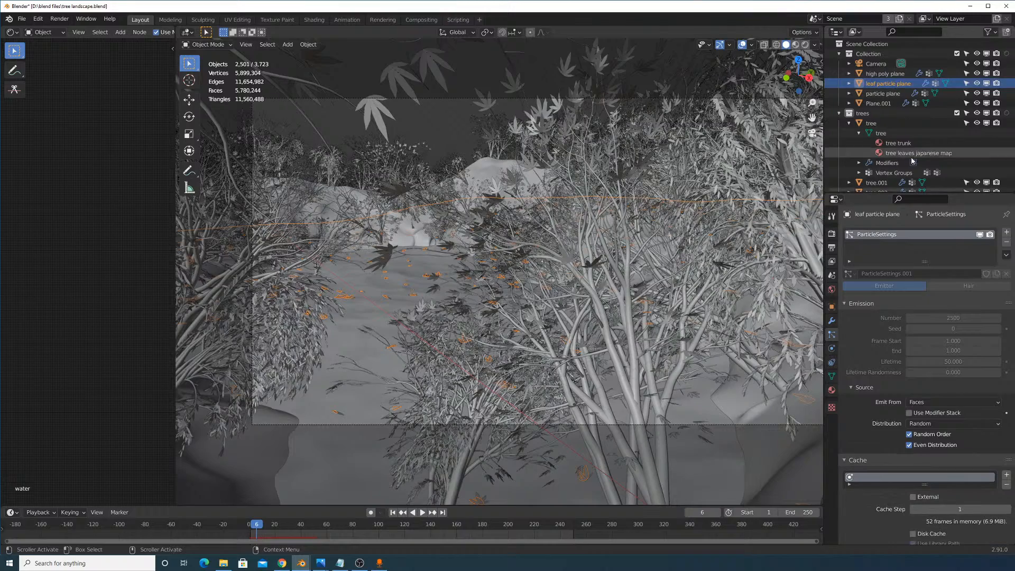
key(g)
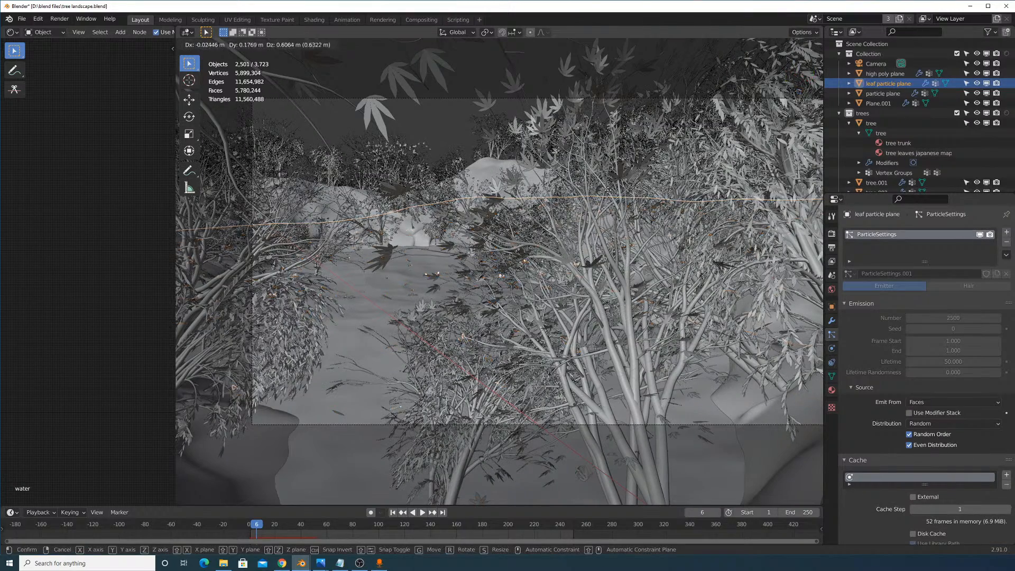
click(624, 122)
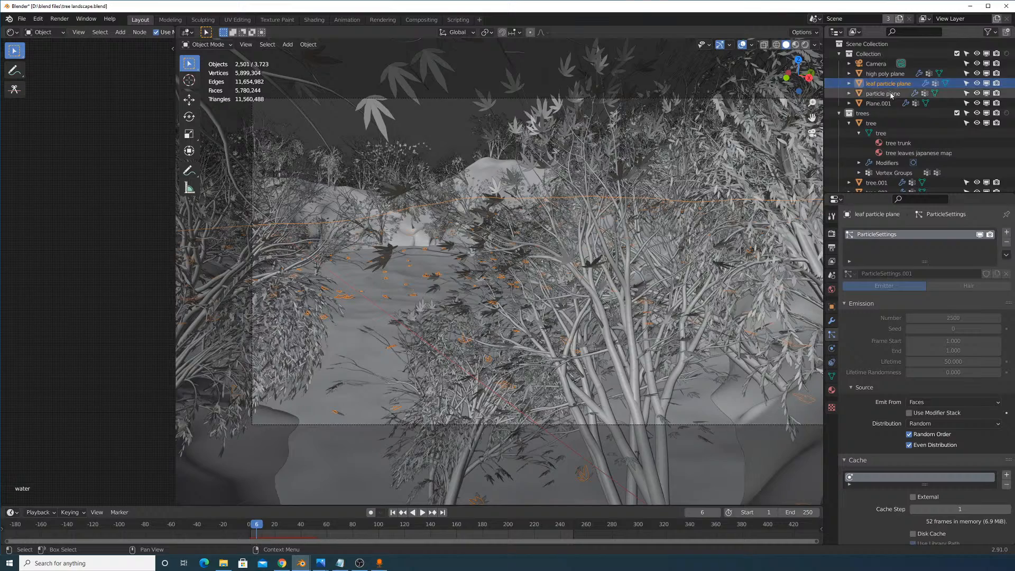
key(g)
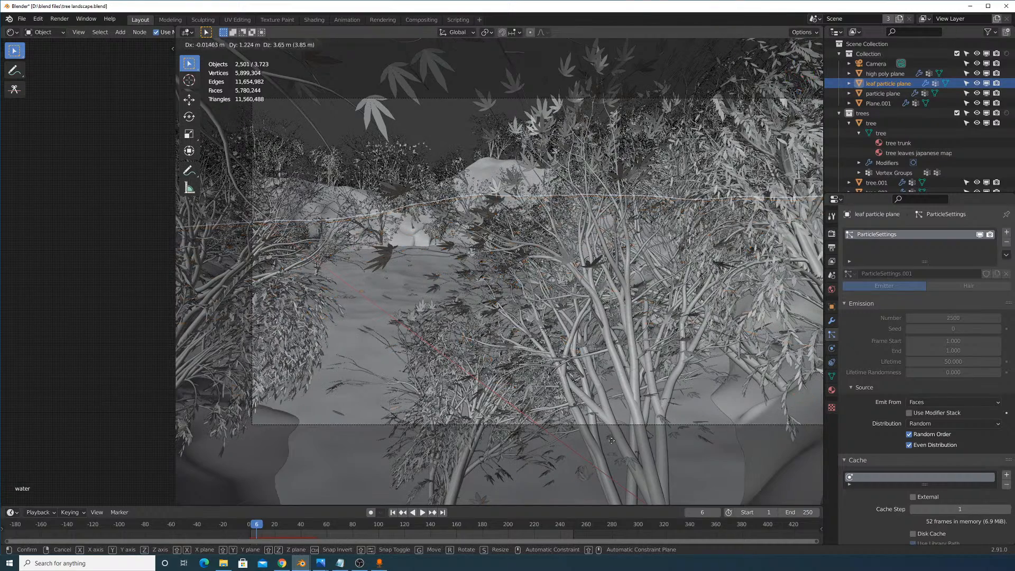
key(Escape)
middle_drag(452, 301, 538, 275)
key(g)
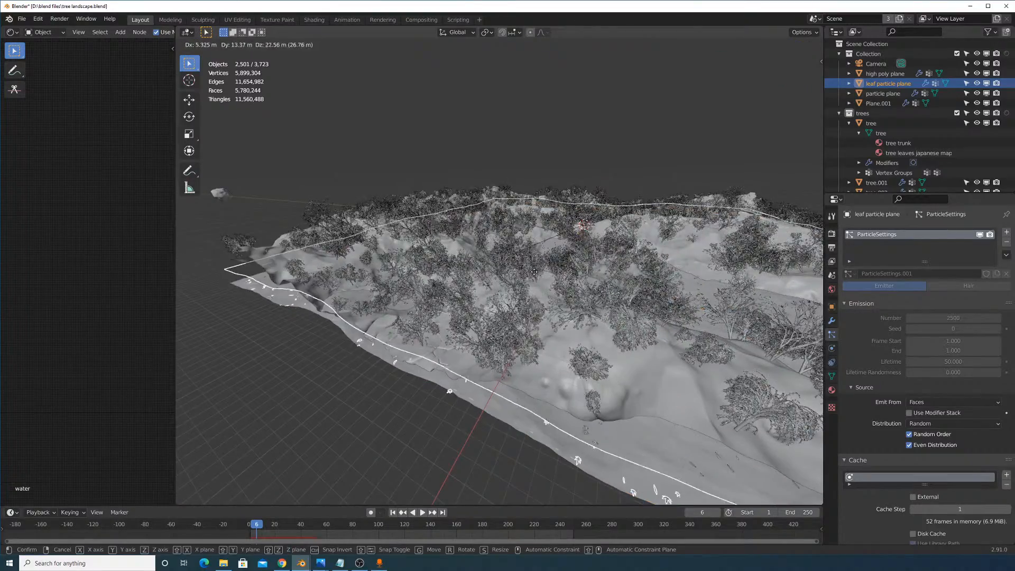
key(Escape)
middle_drag(531, 287, 565, 255)
scroll(576, 286, up, 3)
key(g)
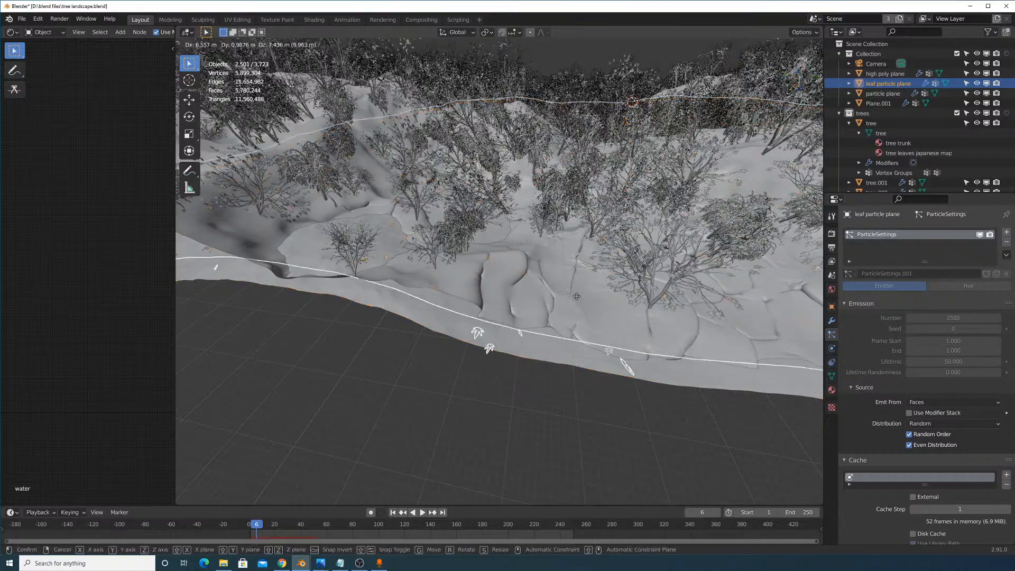
key(Escape)
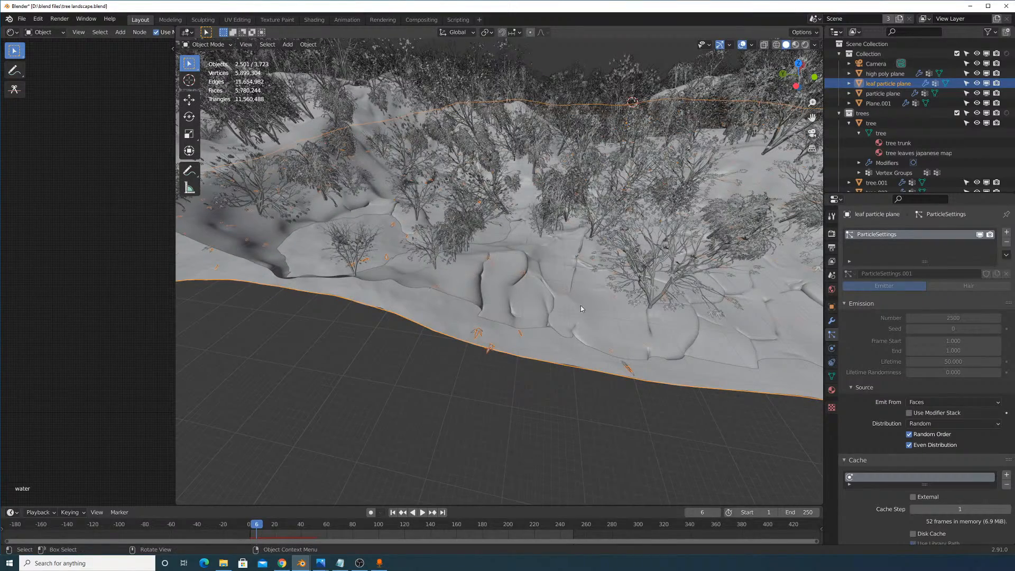
Examine the scattered trees from the terrain edge and up close, and deselect the leaf particle plane.
middle_drag(581, 306, 585, 304)
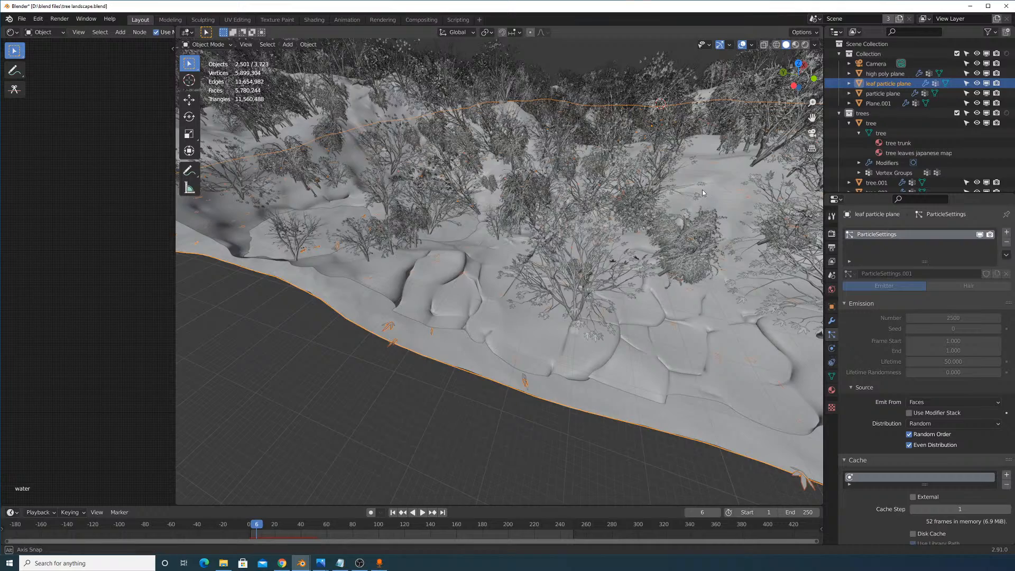
middle_drag(707, 192, 696, 211)
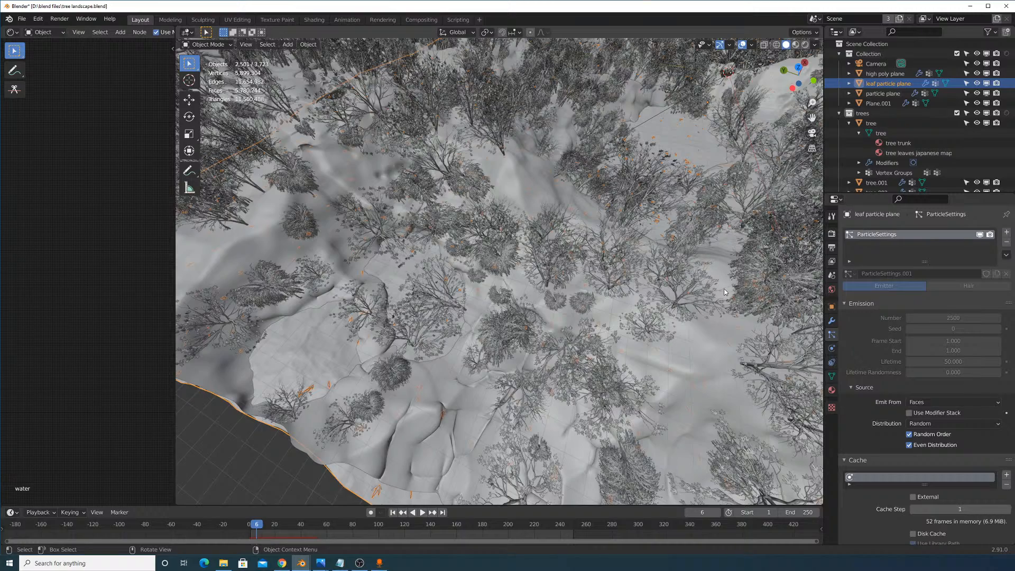
middle_drag(724, 288, 690, 286)
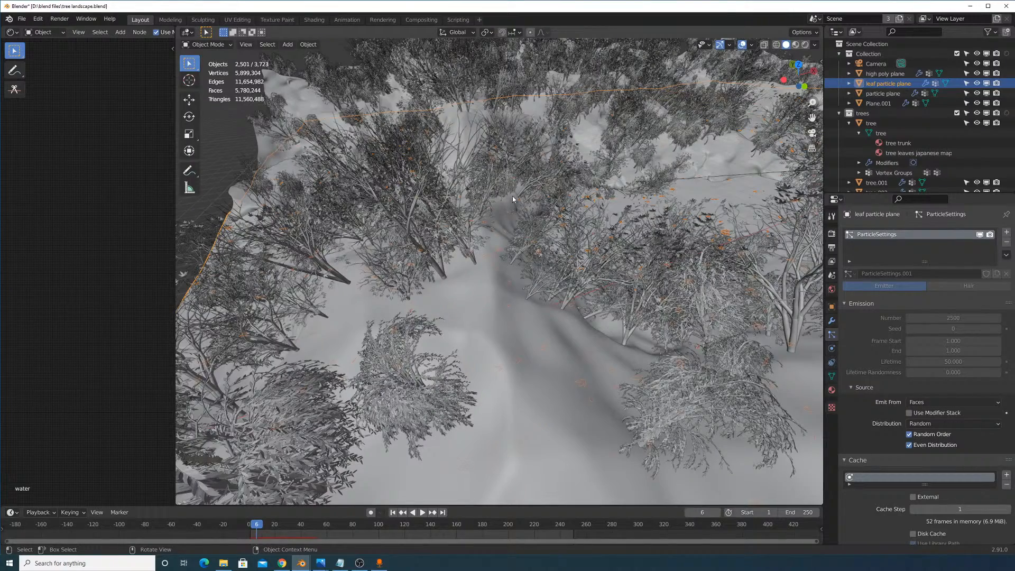
middle_drag(512, 196, 578, 225)
scroll(578, 226, up, 5)
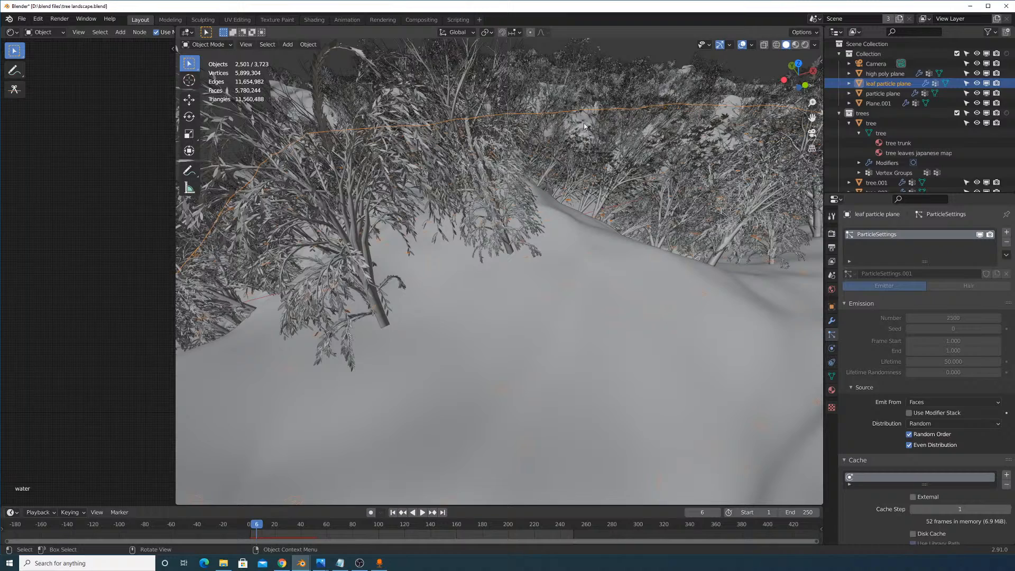
click(641, 55)
click(648, 50)
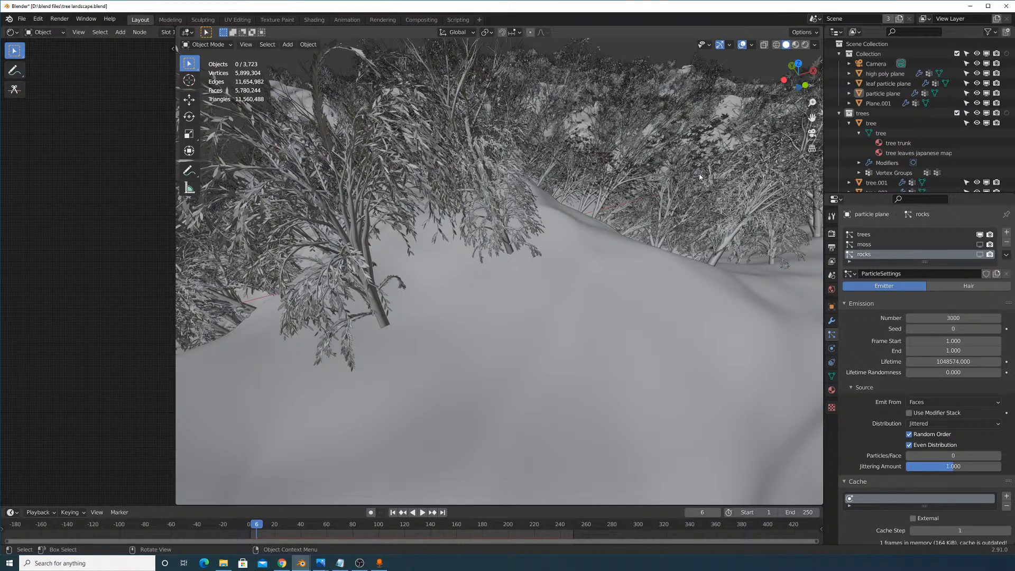
Look at the forest through the active camera.
middle_drag(699, 174, 580, 243)
click(245, 44)
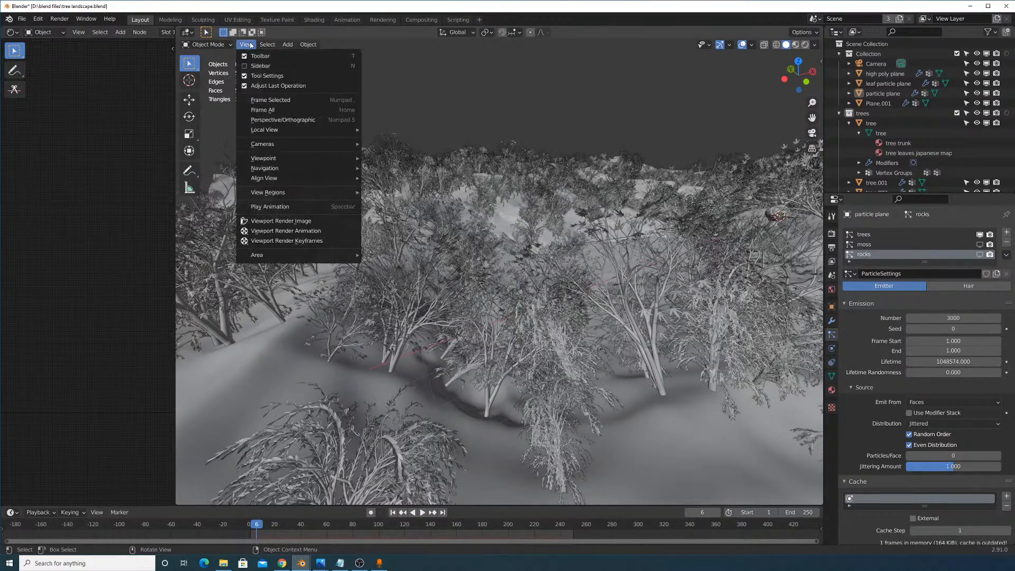
mouse_move(332, 144)
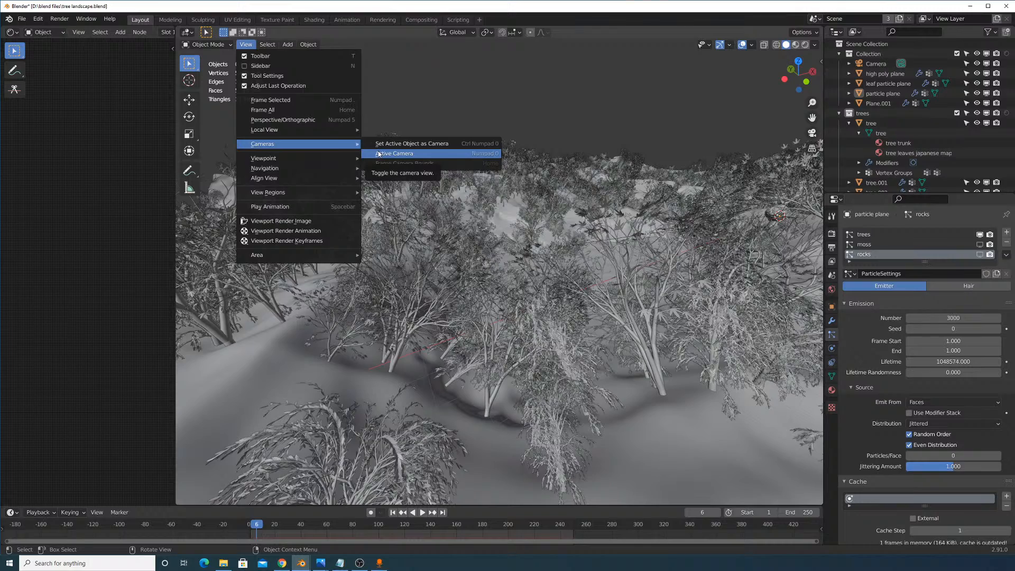
click(379, 153)
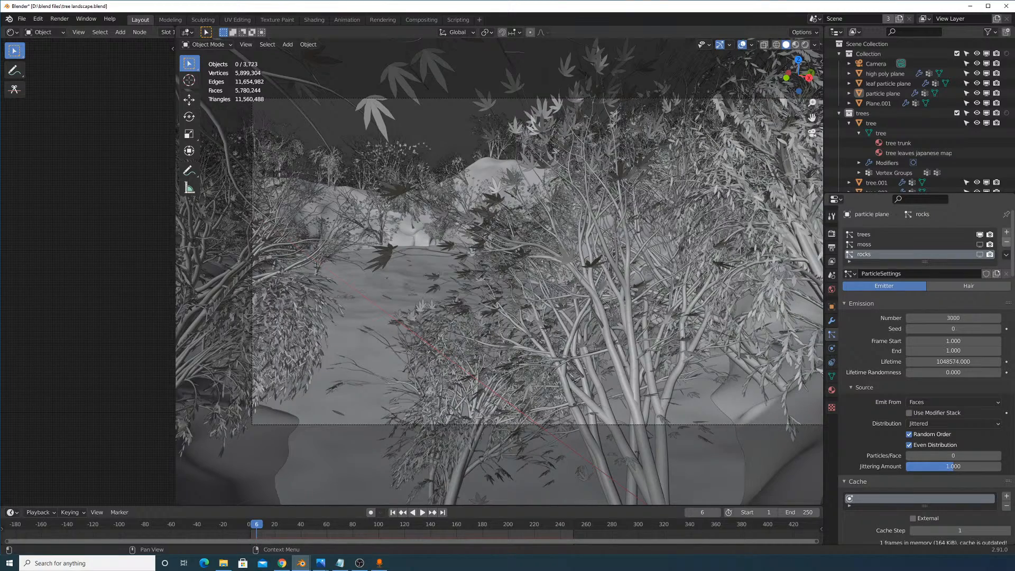
Compare the camera framing with the whole forested terrain and examine the trees around the water from above.
middle_drag(761, 207, 709, 204)
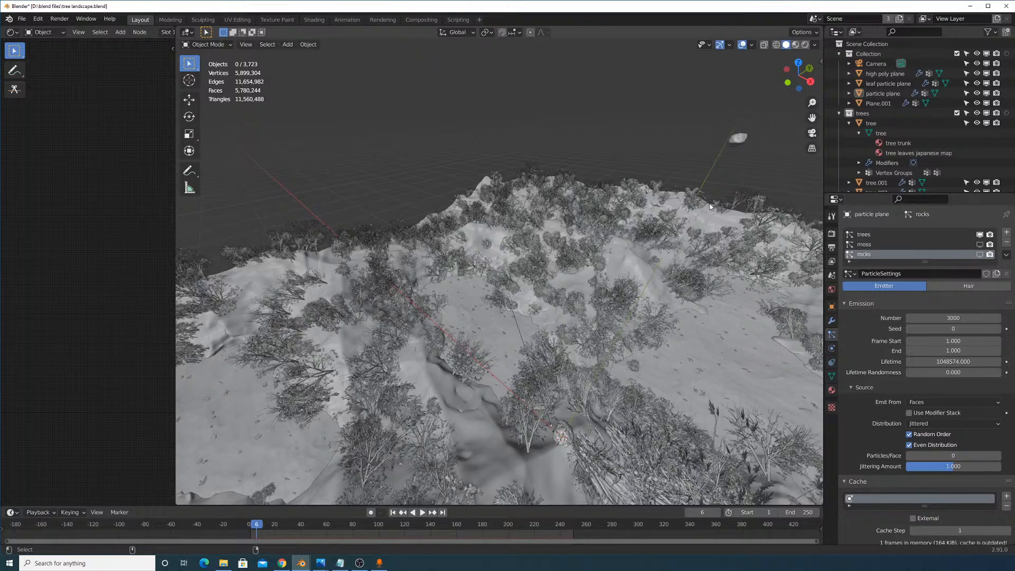
key(KP_0)
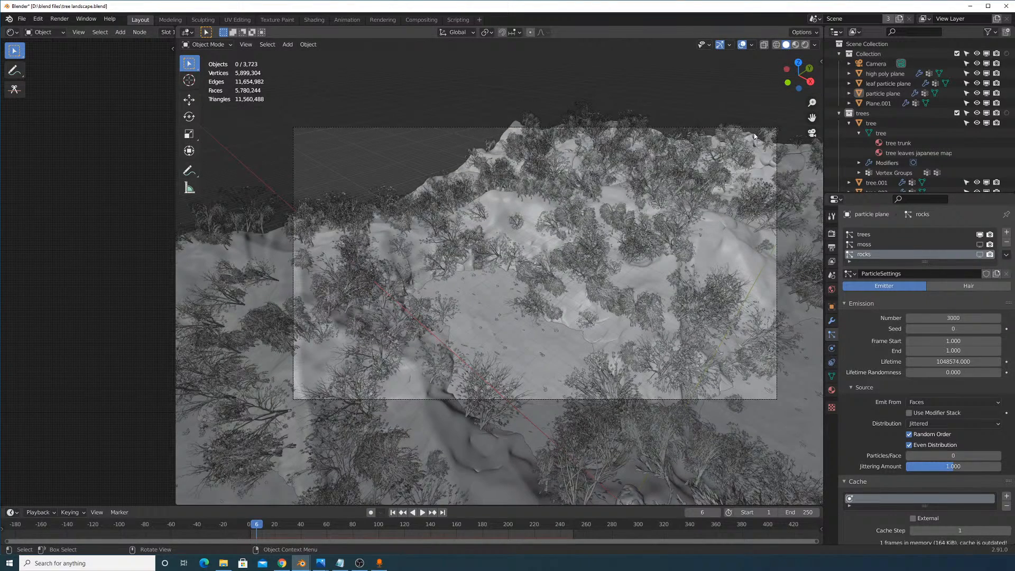
key(ctrl+z)
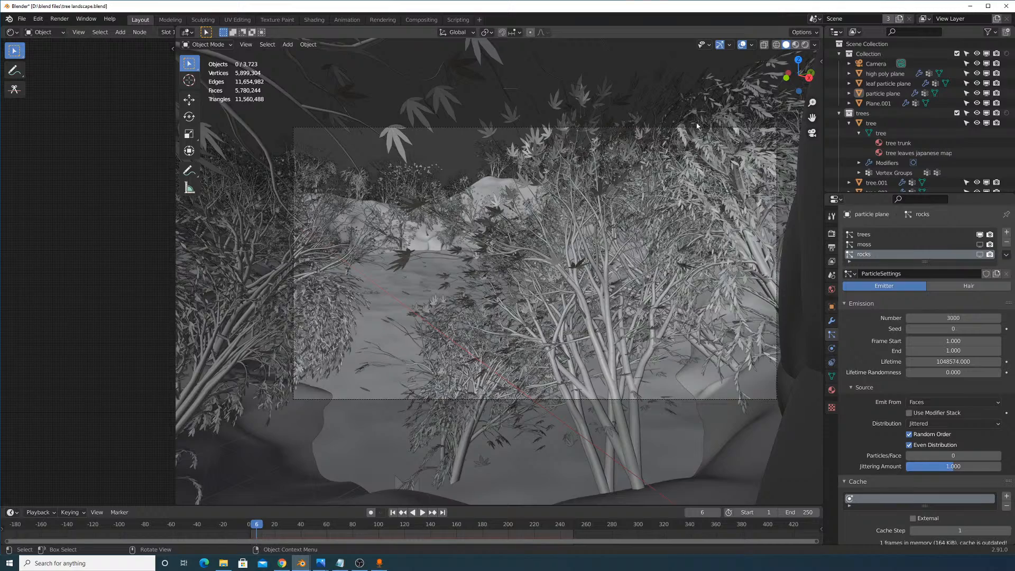
key(KP_0)
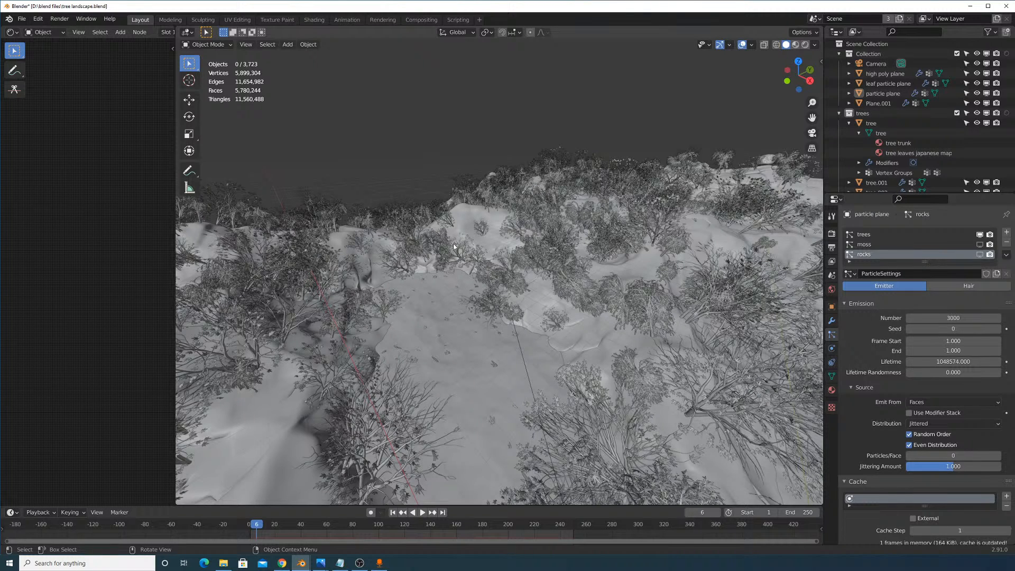
middle_drag(454, 246, 508, 272)
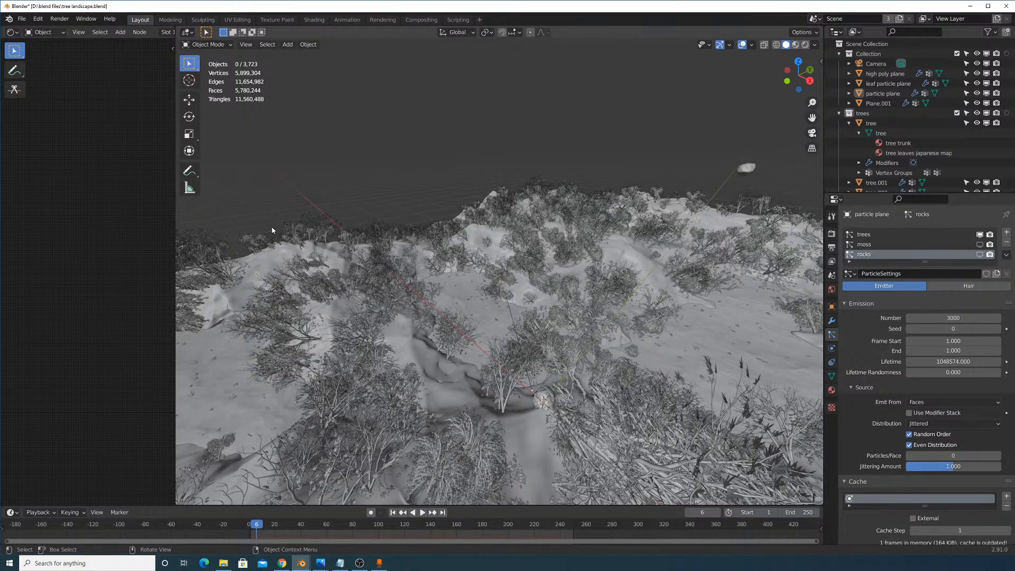
middle_drag(563, 209, 586, 206)
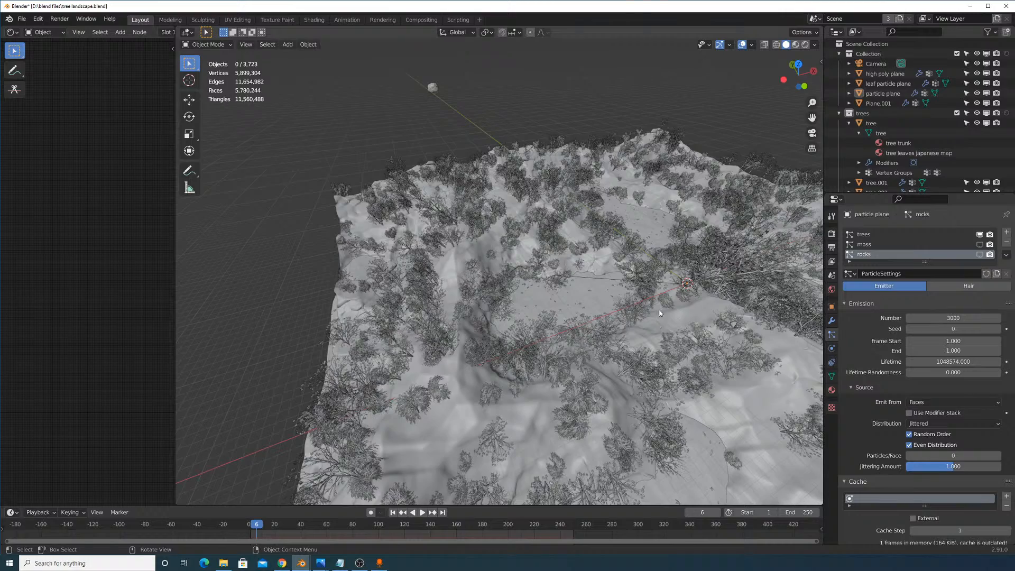
scroll(699, 323, up, 5)
middle_drag(700, 323, 648, 327)
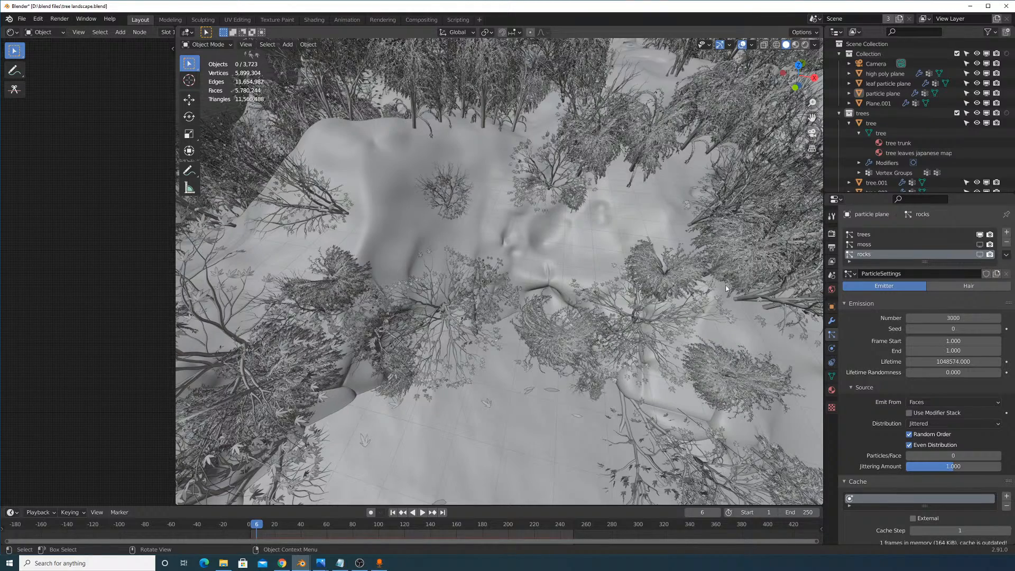
Examine the trees and terrain along the water from several low and high angles.
middle_drag(715, 290, 551, 221)
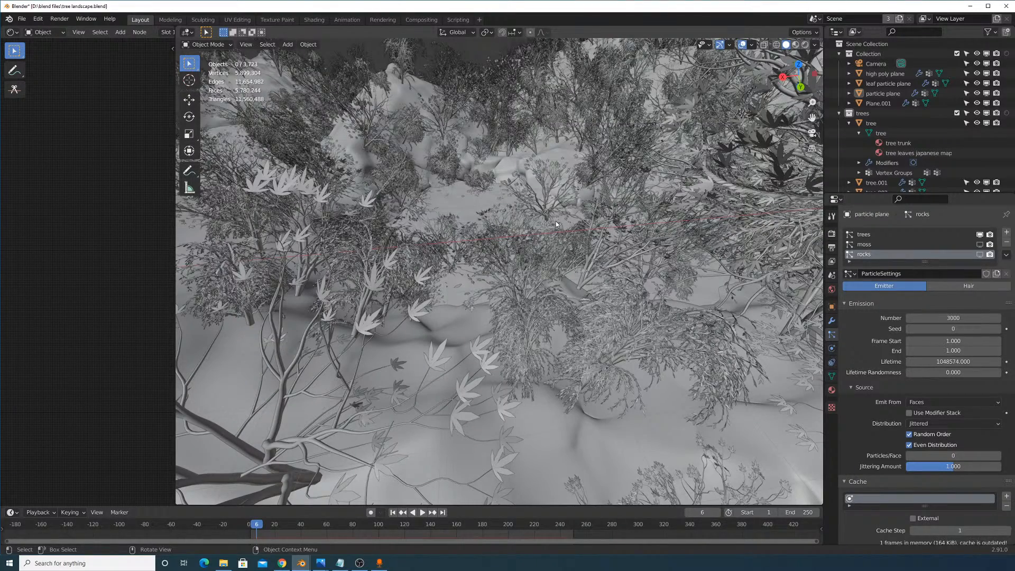
middle_drag(497, 213, 358, 198)
middle_drag(585, 227, 494, 170)
middle_drag(585, 286, 307, 172)
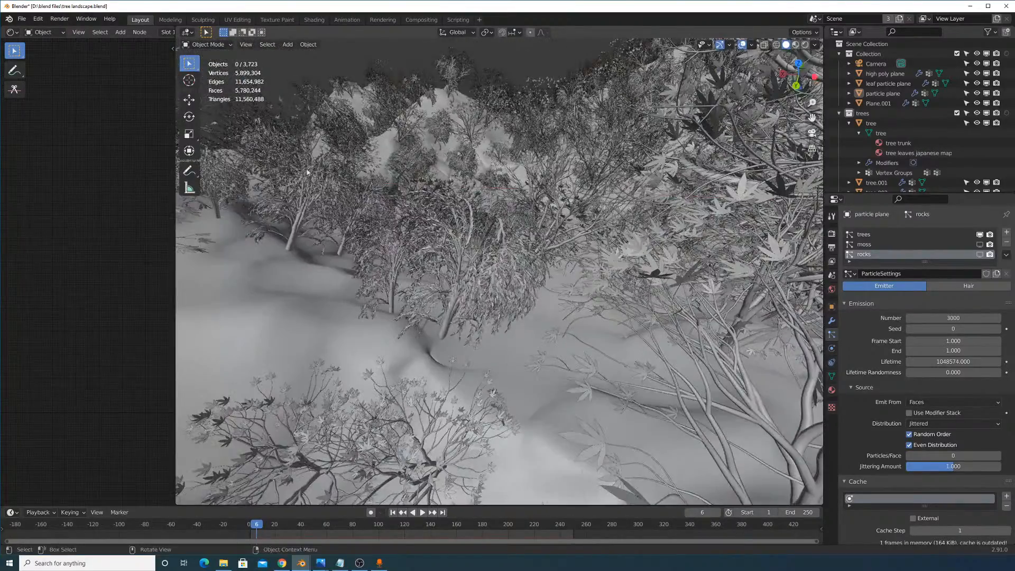
Preview the landscape through the active camera with rendered shading and return to solid shading.
click(246, 44)
mouse_move(293, 142)
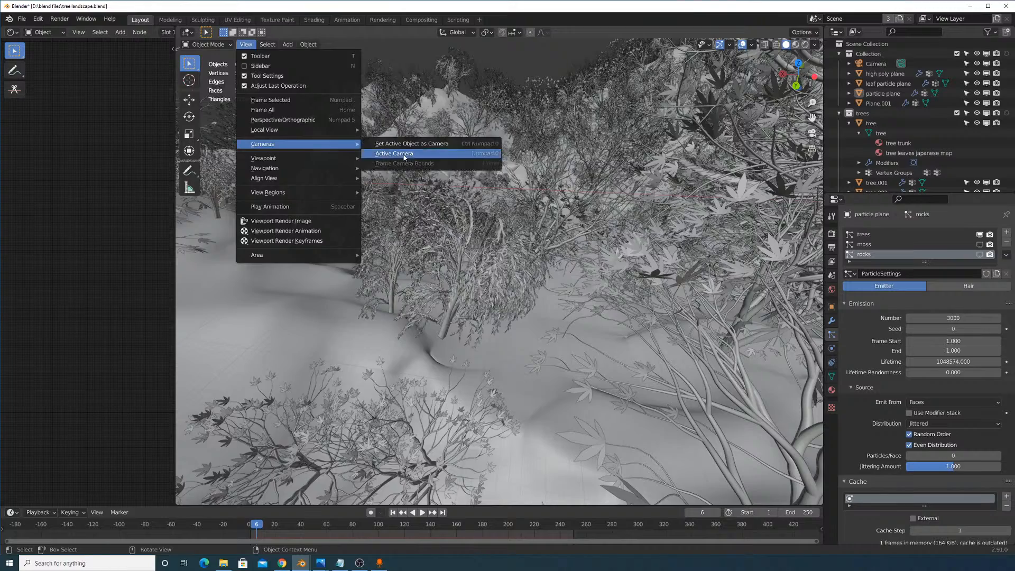
click(402, 155)
middle_drag(560, 235, 566, 259)
click(804, 44)
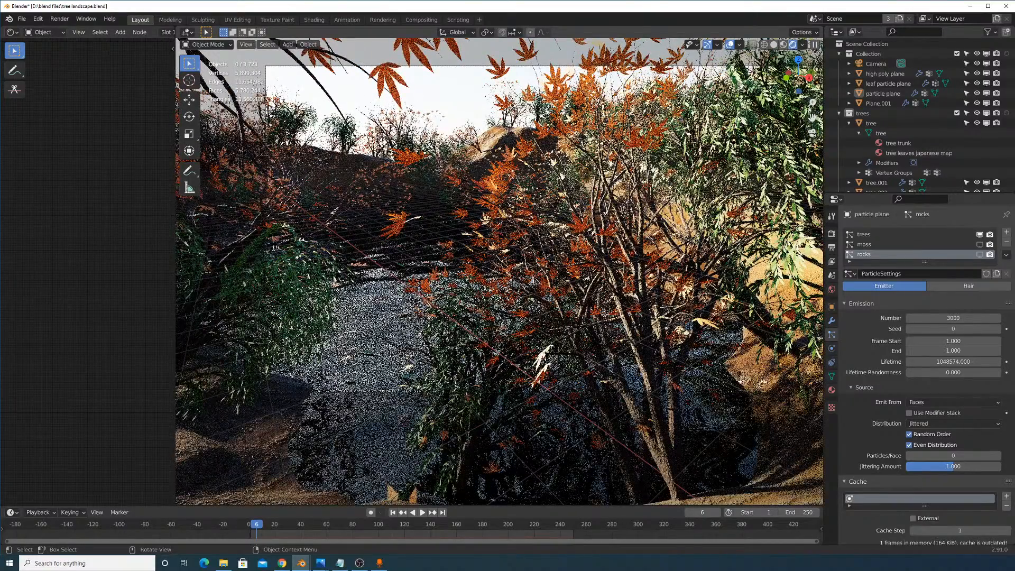
key(z)
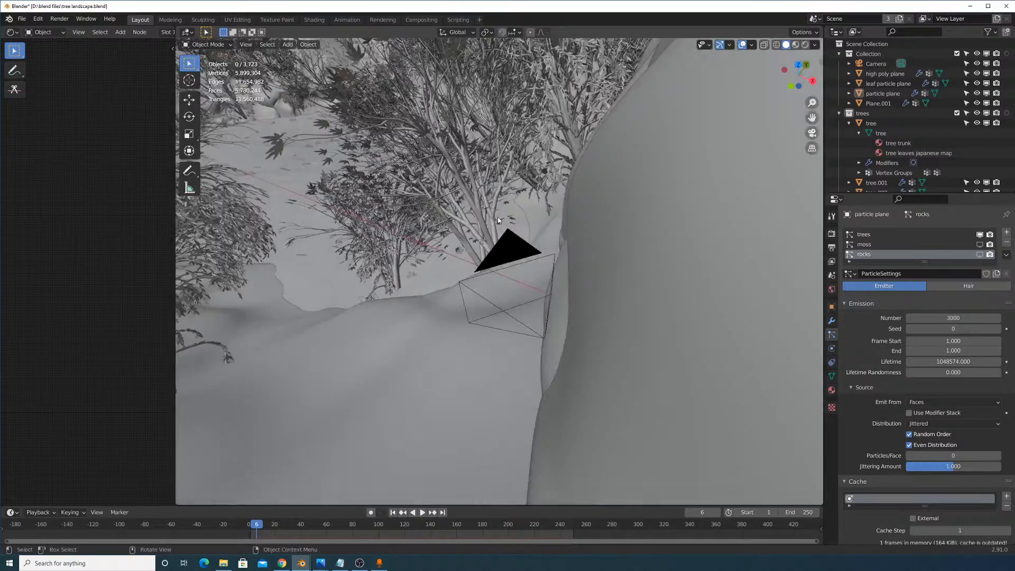
Try moving the water plane and the leaf particle plane while viewing the stream from above.
mouse_move(497, 217)
middle_down()
mouse_move(568, 253)
mouse_move(501, 235)
middle_up()
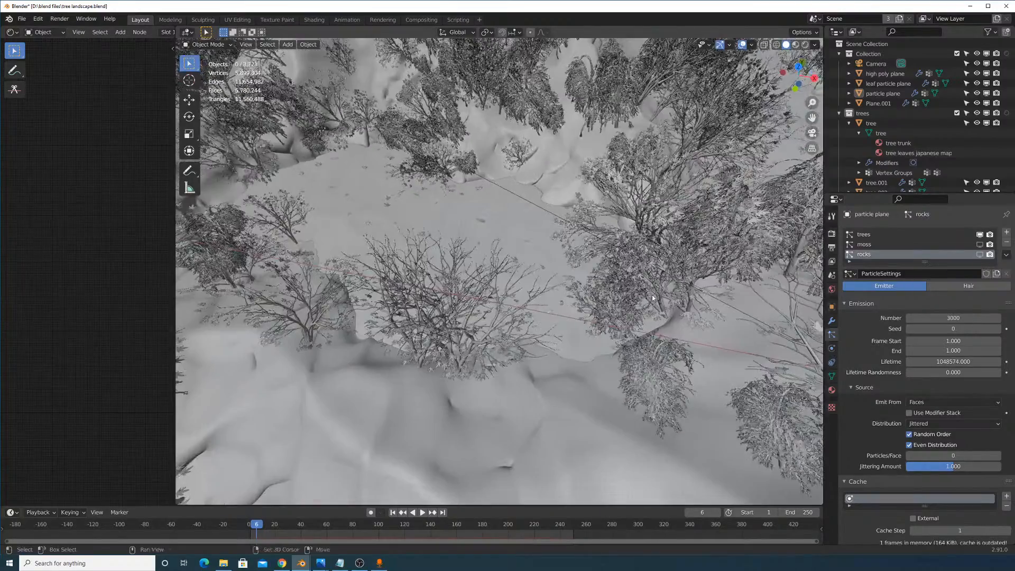
click(501, 237)
click(529, 233)
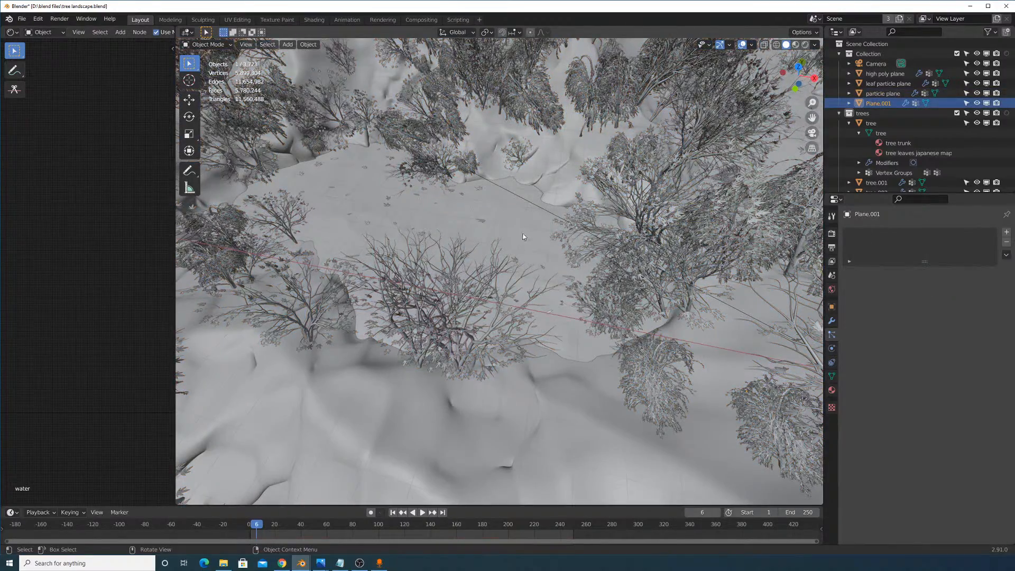
key(g)
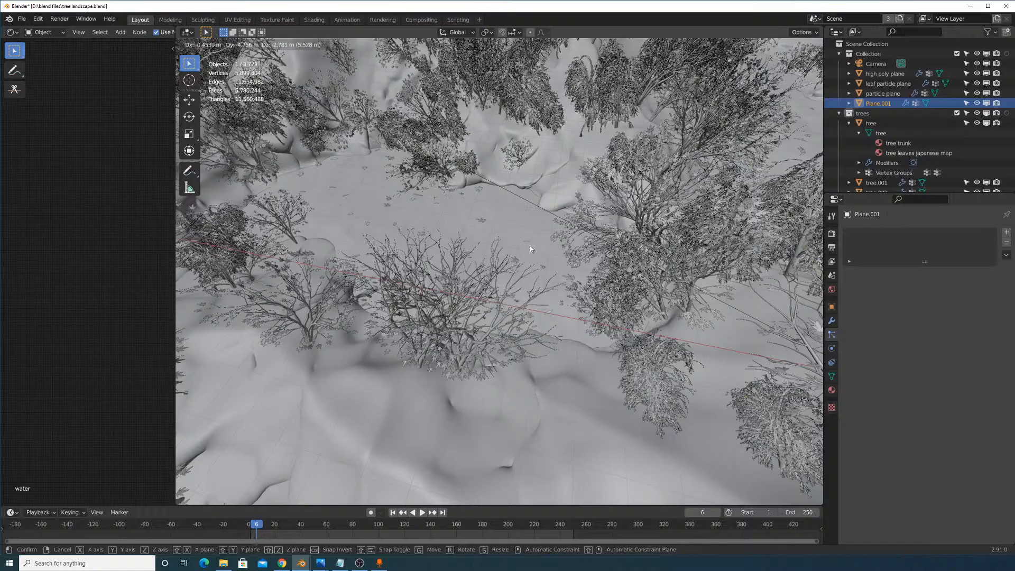
click(529, 244)
click(529, 243)
key(g)
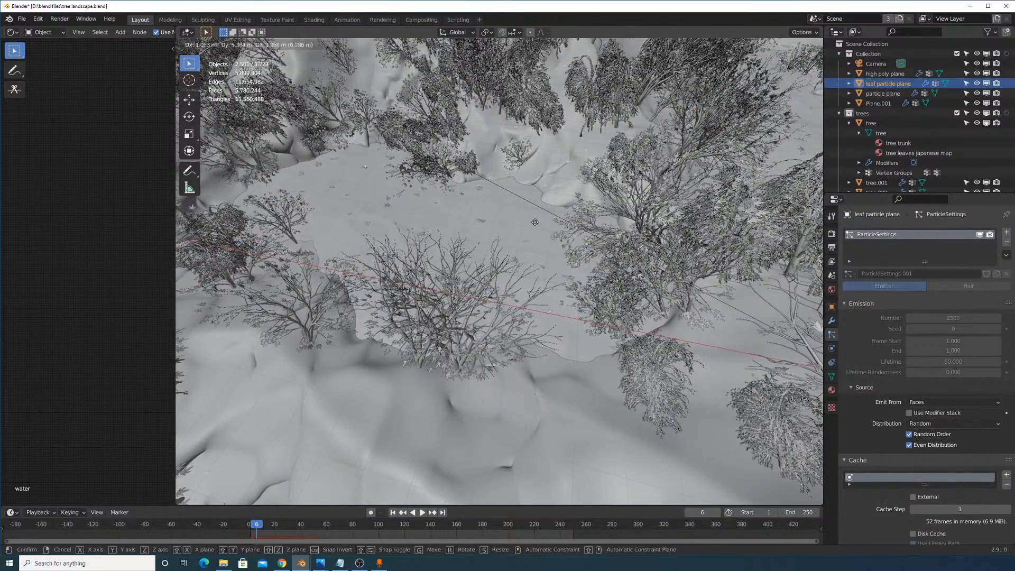
click(535, 222)
Hide the leaf particle plane in the viewport and show it again, viewing the water surface up close.
middle_drag(535, 222, 690, 149)
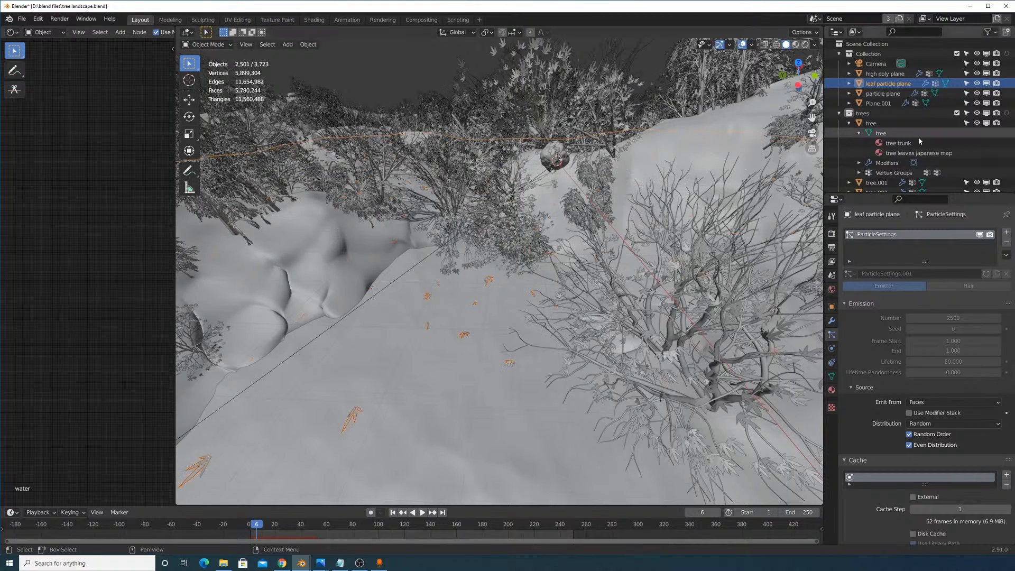
click(977, 83)
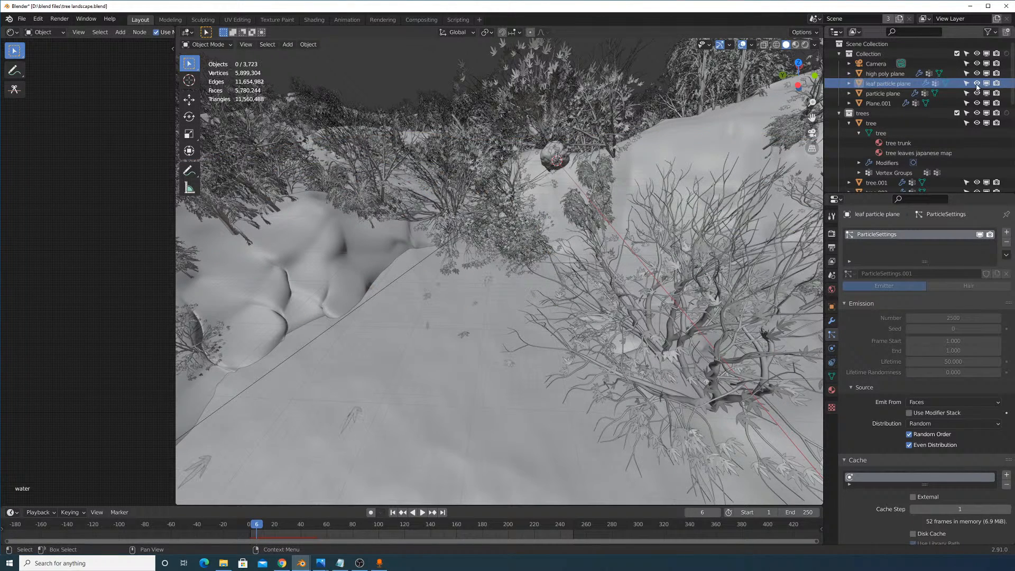
click(977, 83)
Review the leaf particle system's render, instance collection, viewport display and physics settings.
scroll(943, 368, down, 15)
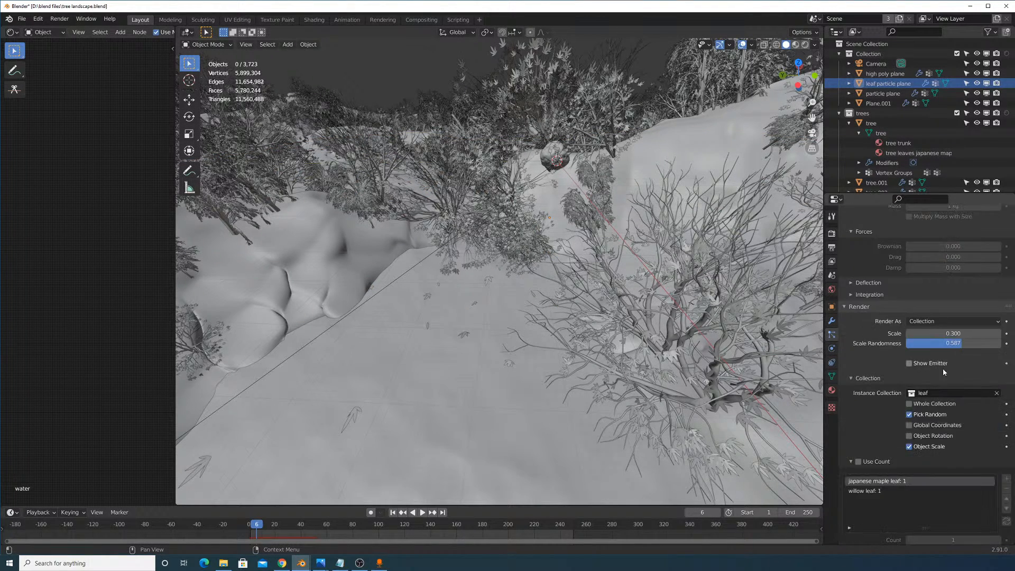
scroll(942, 368, down, 20)
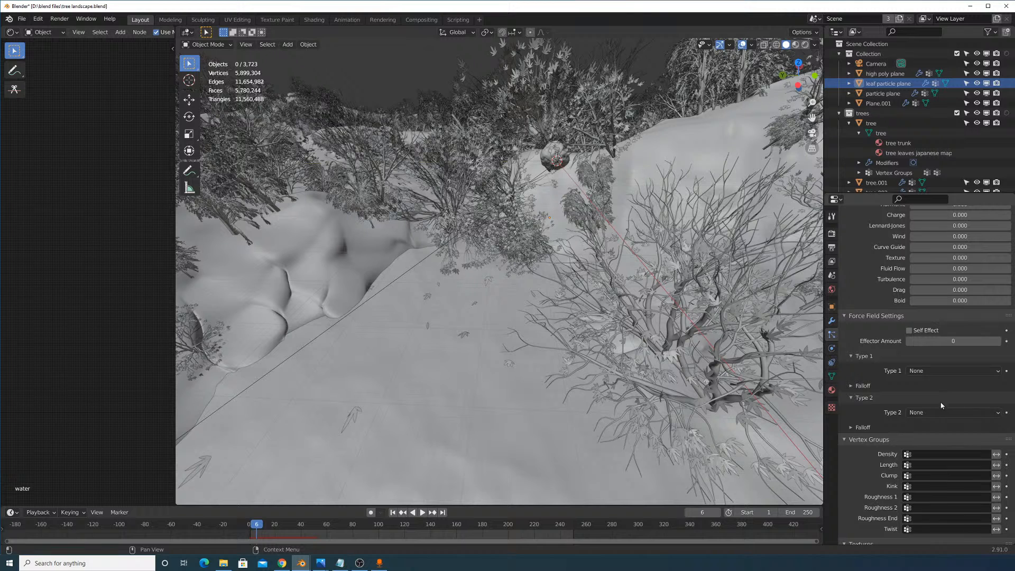
scroll(941, 405, up, 15)
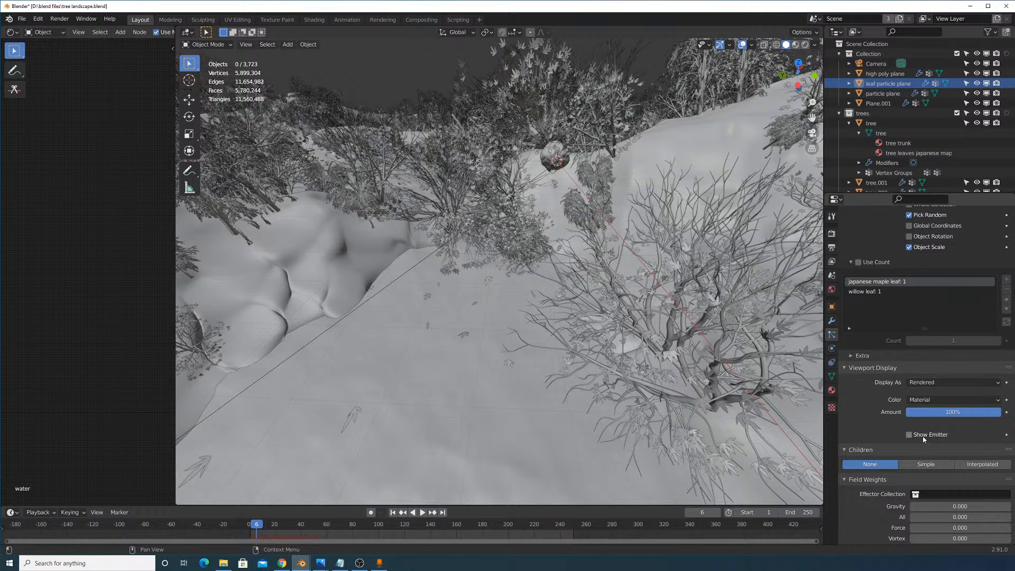
scroll(923, 402, down, 3)
scroll(924, 365, up, 3)
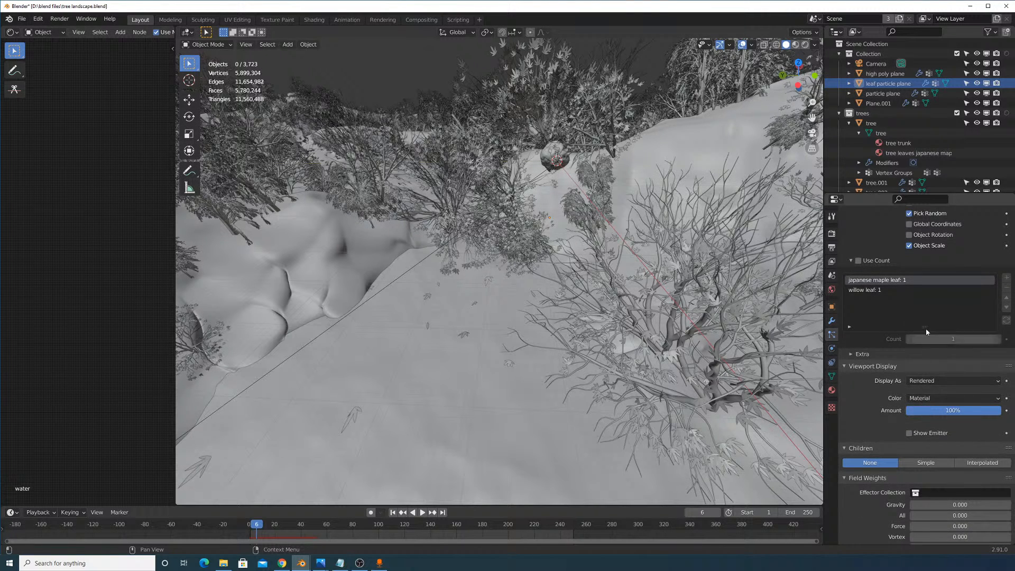
scroll(922, 333, up, 10)
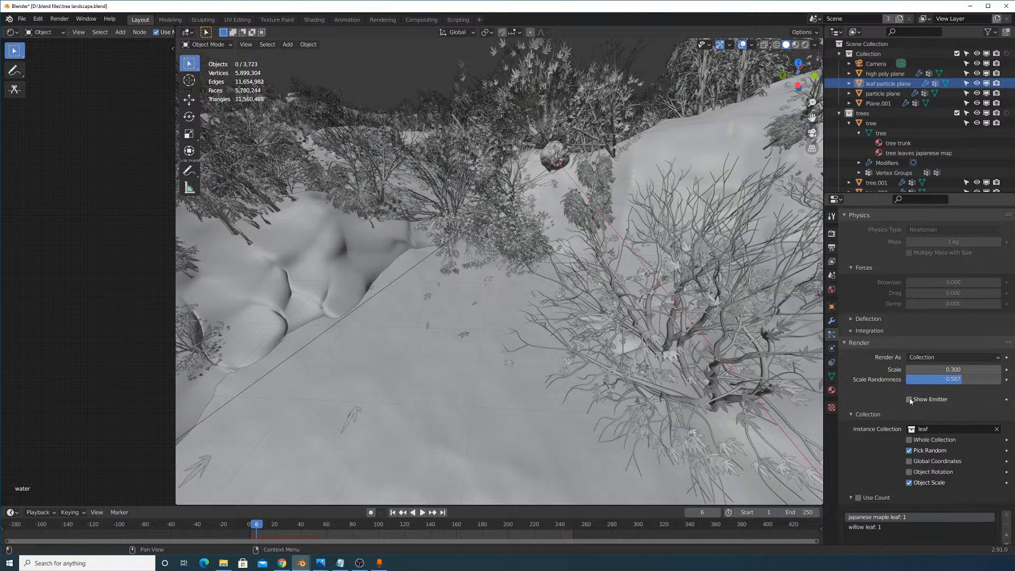
scroll(911, 321, up, 6)
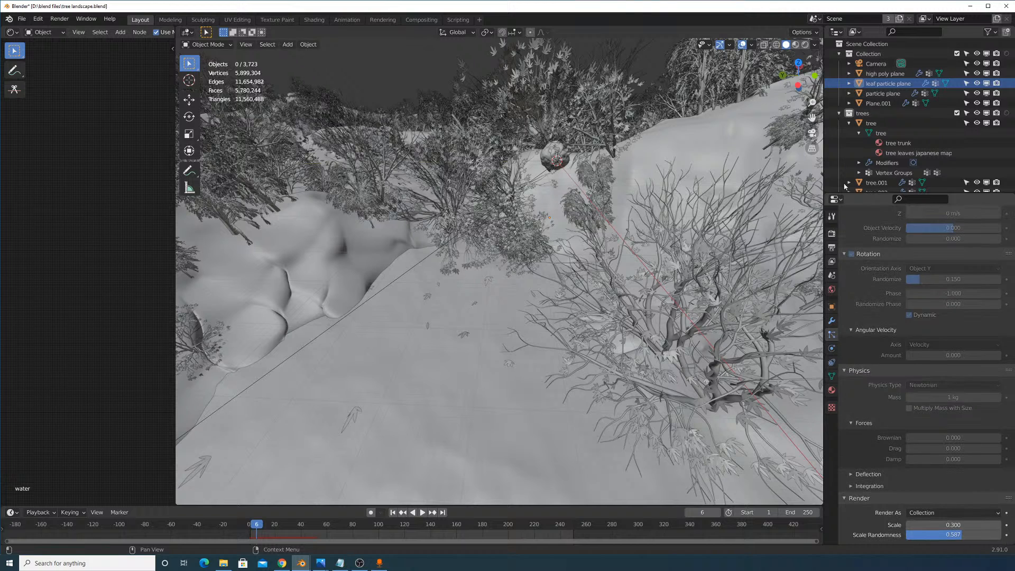
Select the particle plane and examine the rocks particle system's render and viewport display settings.
click(891, 95)
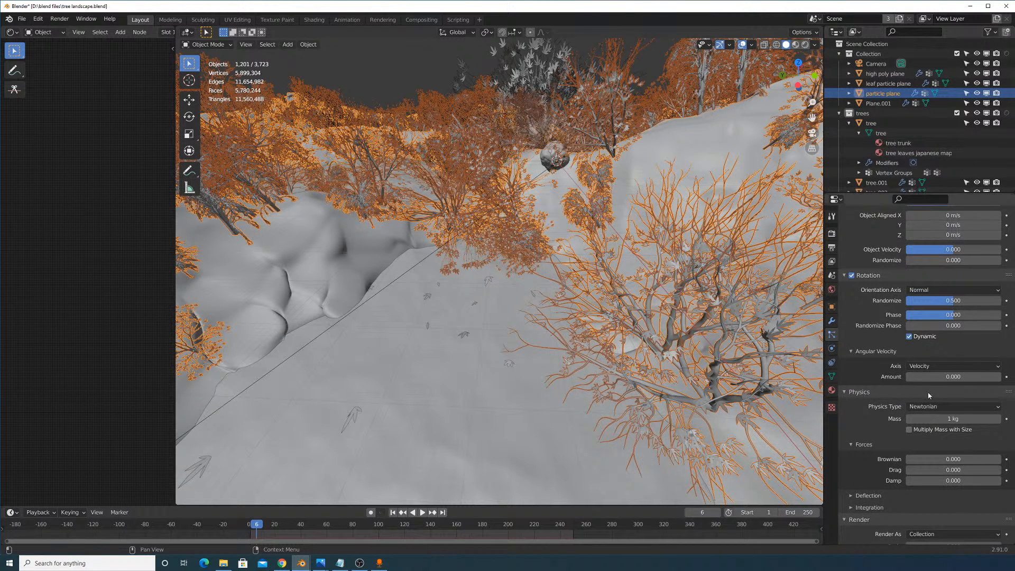
scroll(928, 394, down, 10)
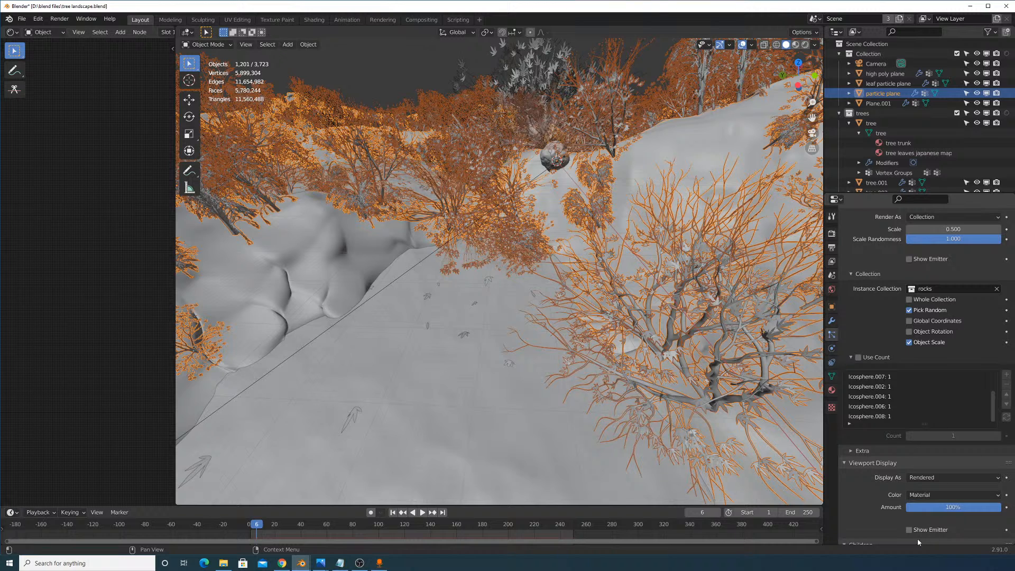
Review the particle plane's rocks particle system, including rotation, cache, render, field weight and vertex group settings, and inspect the terrain around the trees.
scroll(912, 327, up, 10)
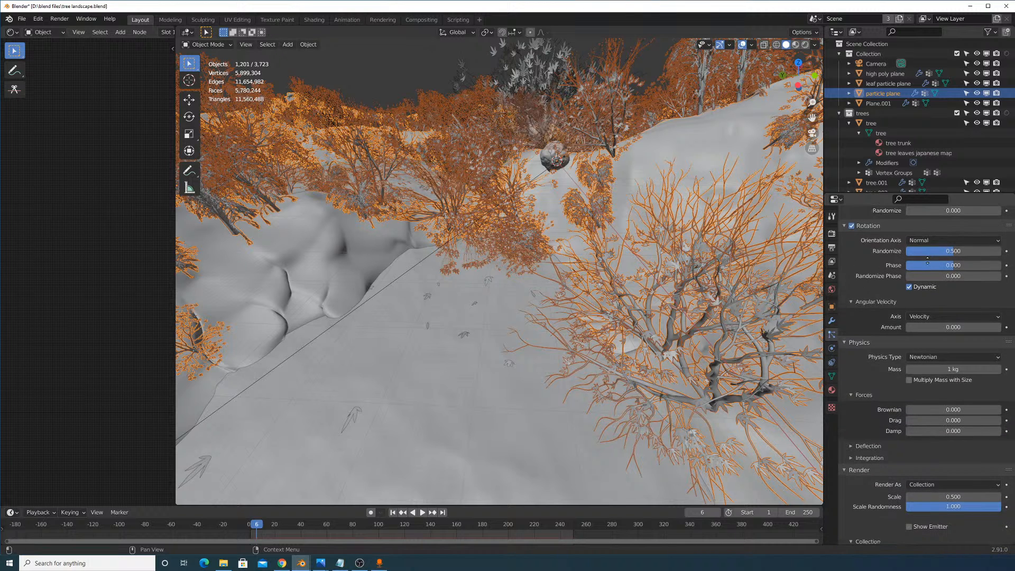
scroll(918, 299, up, 9)
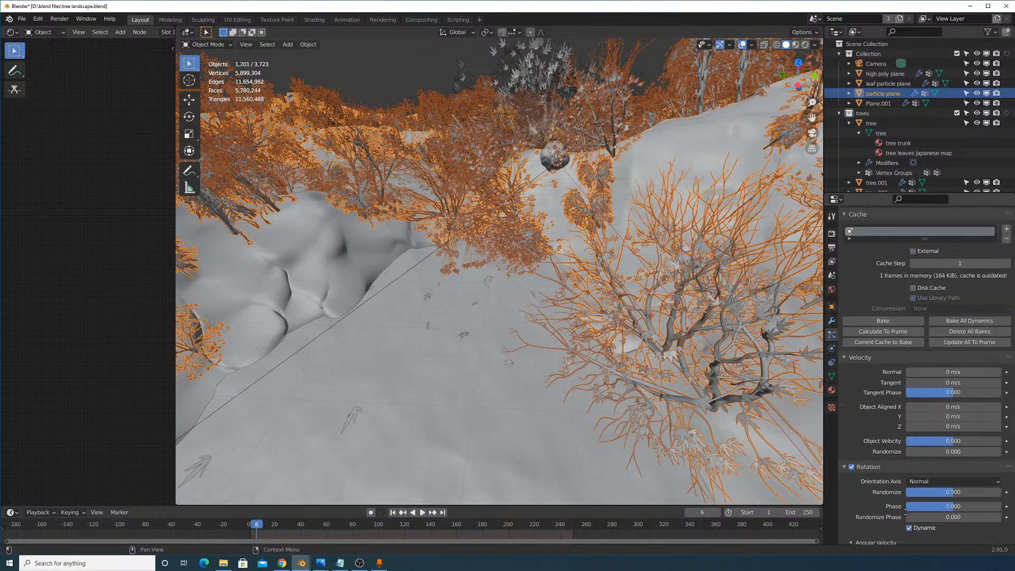
scroll(895, 252, down, 20)
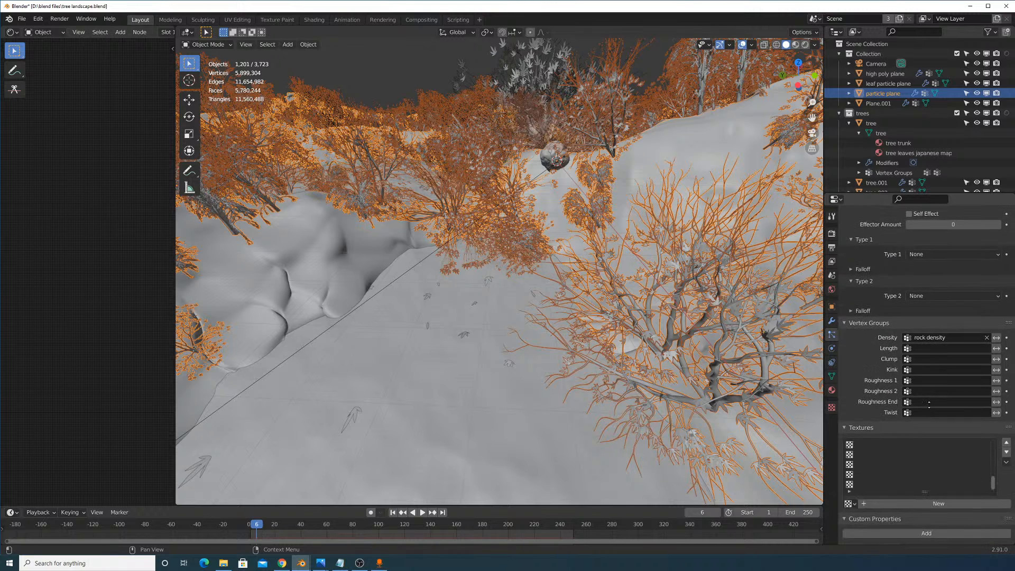
middle_drag(925, 372, 902, 506)
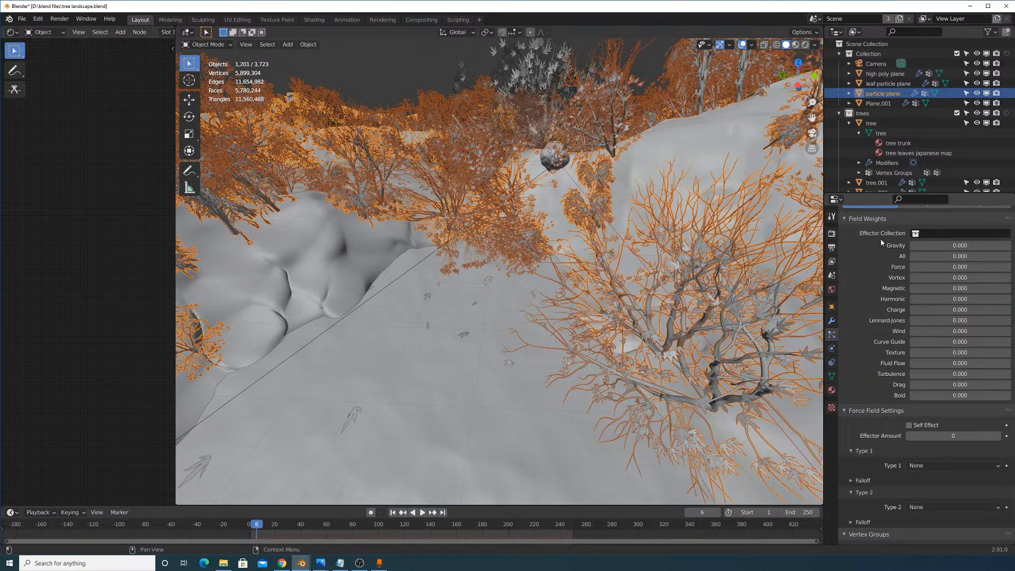
middle_drag(731, 304, 742, 320)
middle_drag(725, 359, 603, 338)
scroll(930, 324, down, 10)
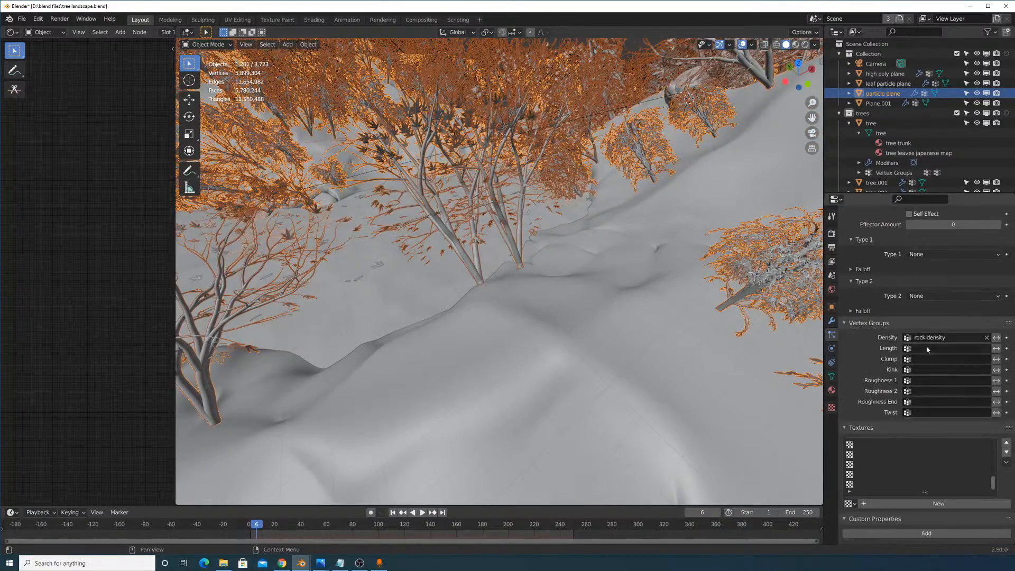
scroll(926, 352, up, 15)
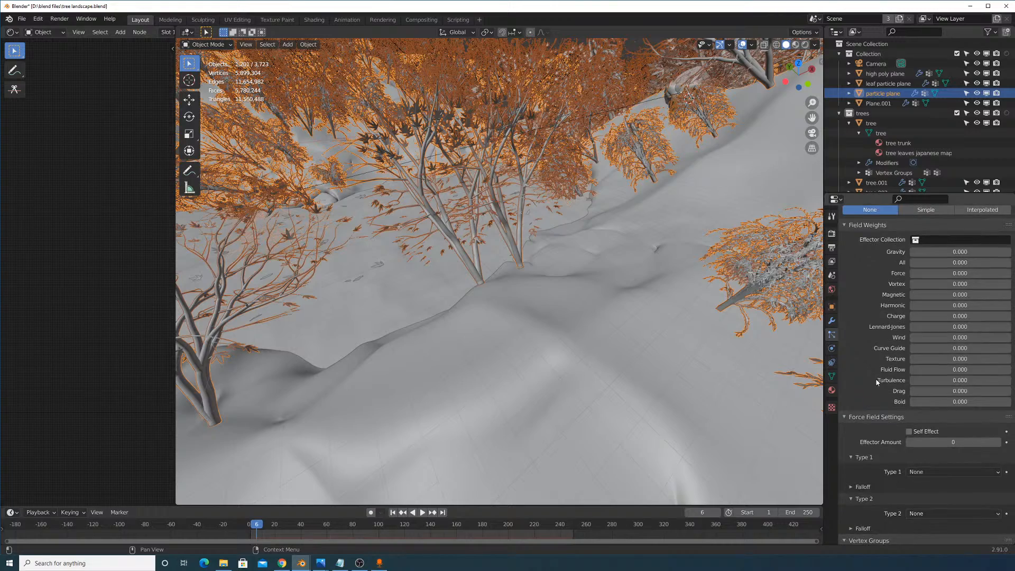
middle_drag(901, 220, 901, 287)
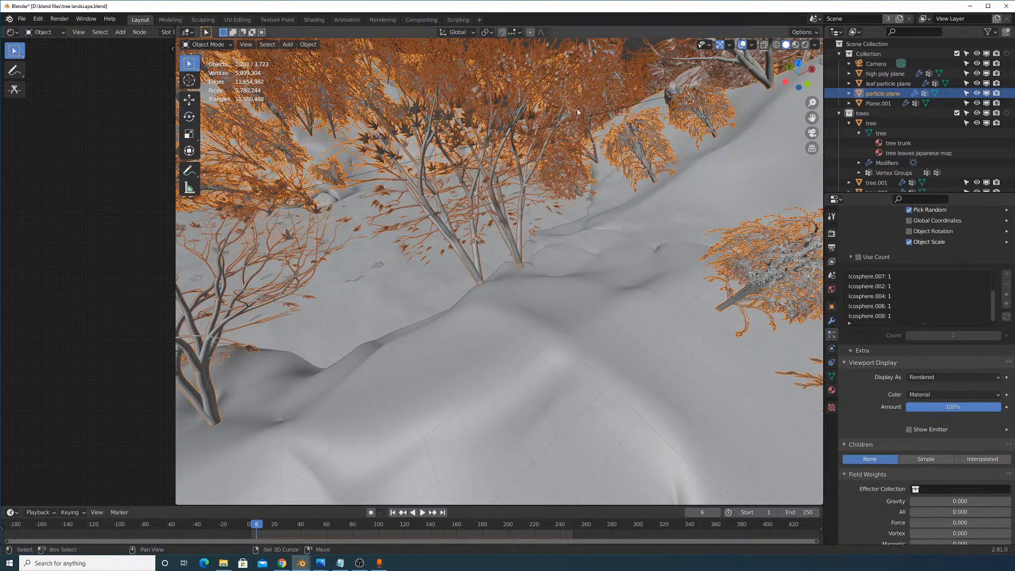
shift+middle_drag(534, 246, 597, 264)
shift+middle_drag(672, 221, 782, 199)
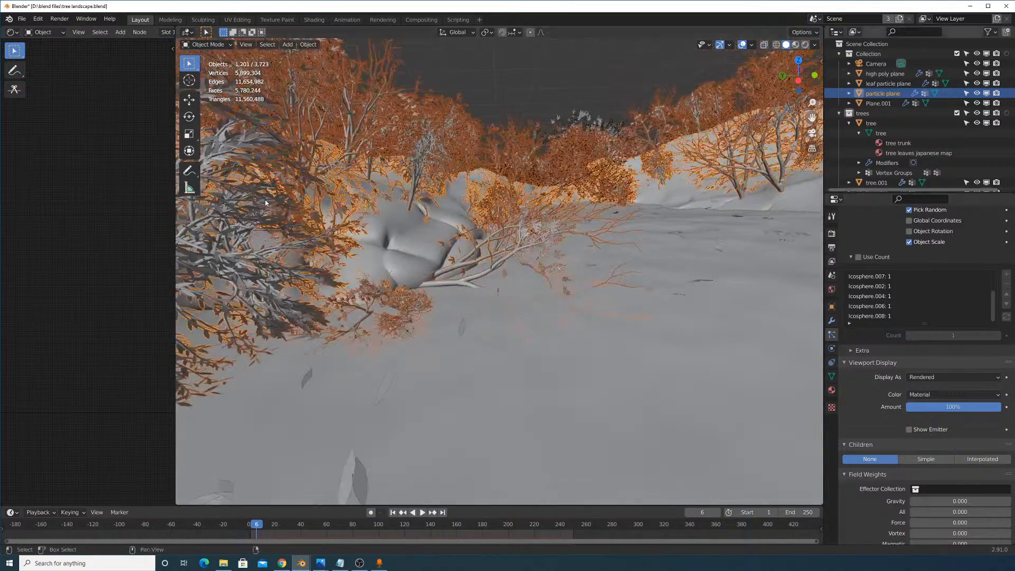
middle_drag(968, 418, 967, 402)
scroll(968, 404, up, 8)
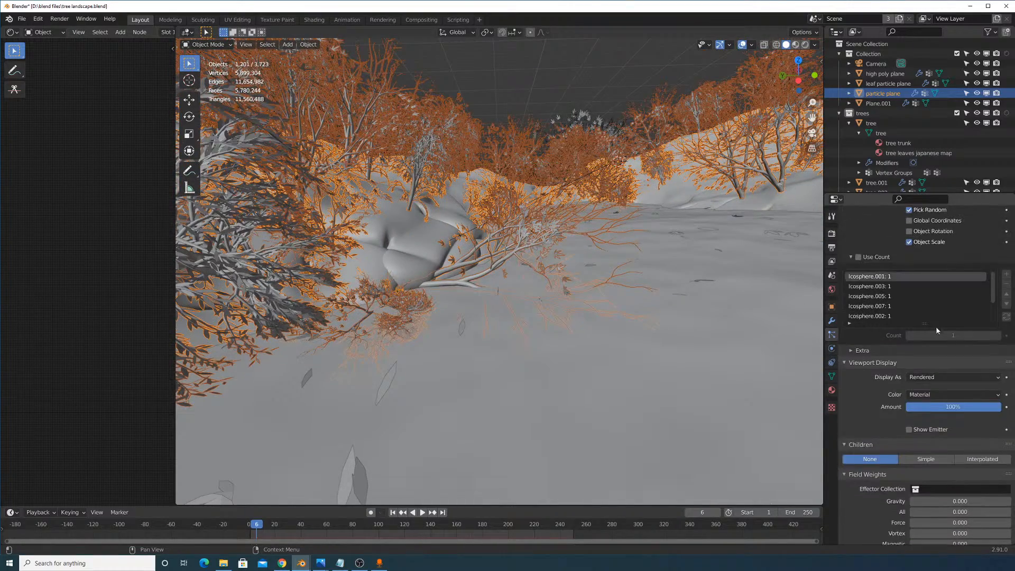
scroll(938, 259, up, 9)
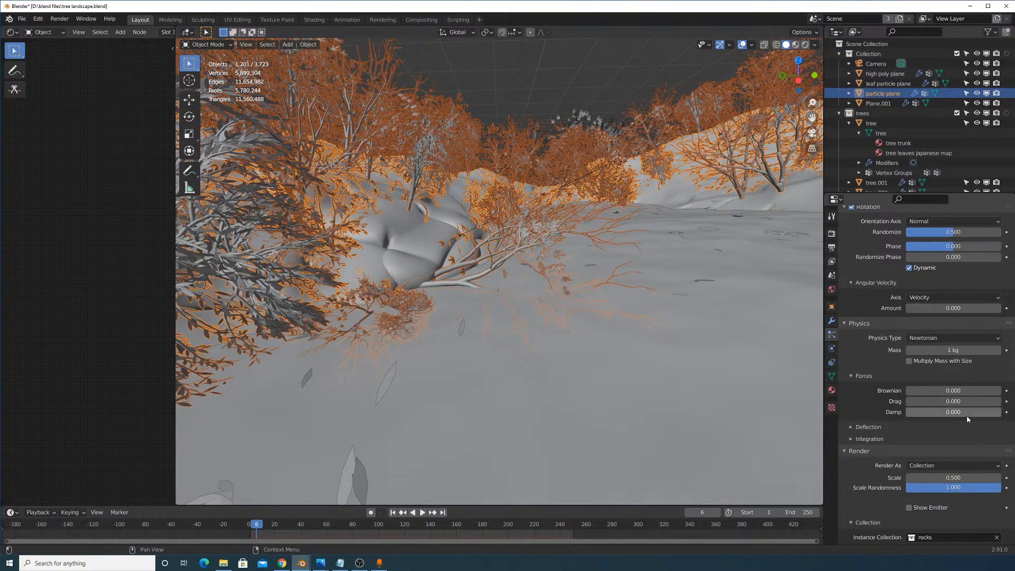
shift+middle_drag(526, 254, 613, 319)
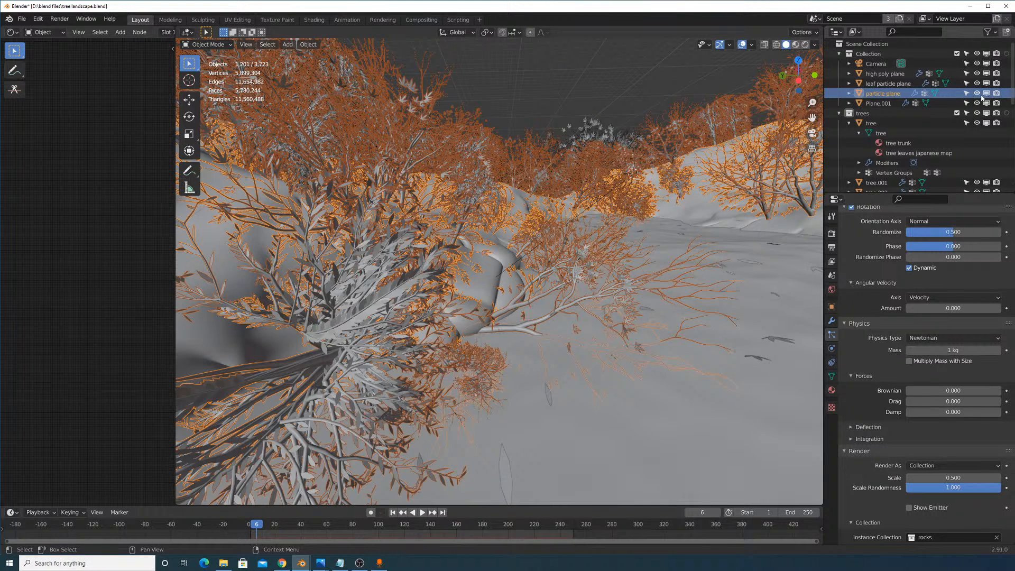
Hide the particle plane's trees particle system in the viewport while keeping it enabled for rendering.
scroll(945, 383, up, 12)
scroll(945, 382, up, 10)
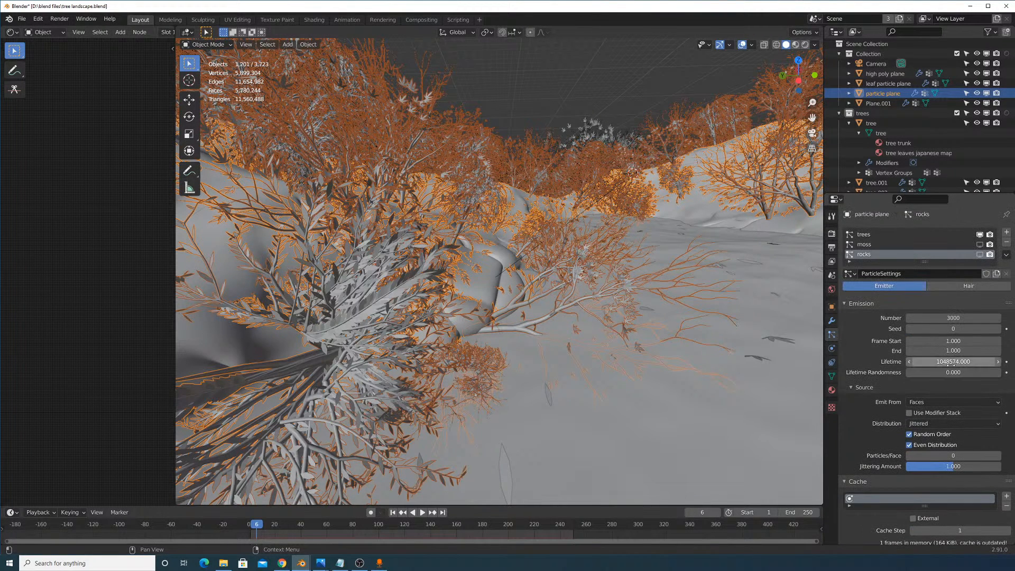
click(981, 235)
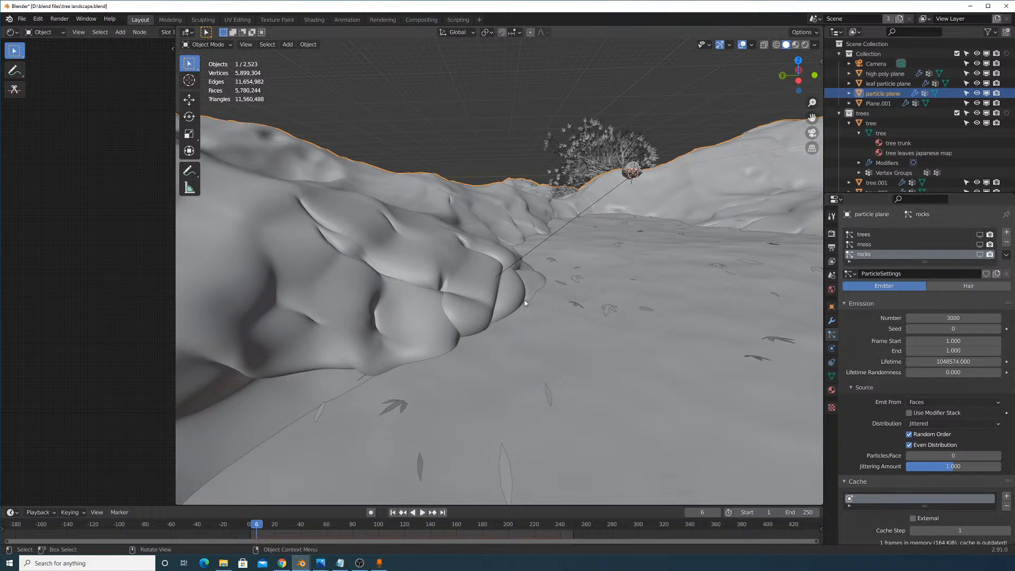
scroll(592, 251, down, 6)
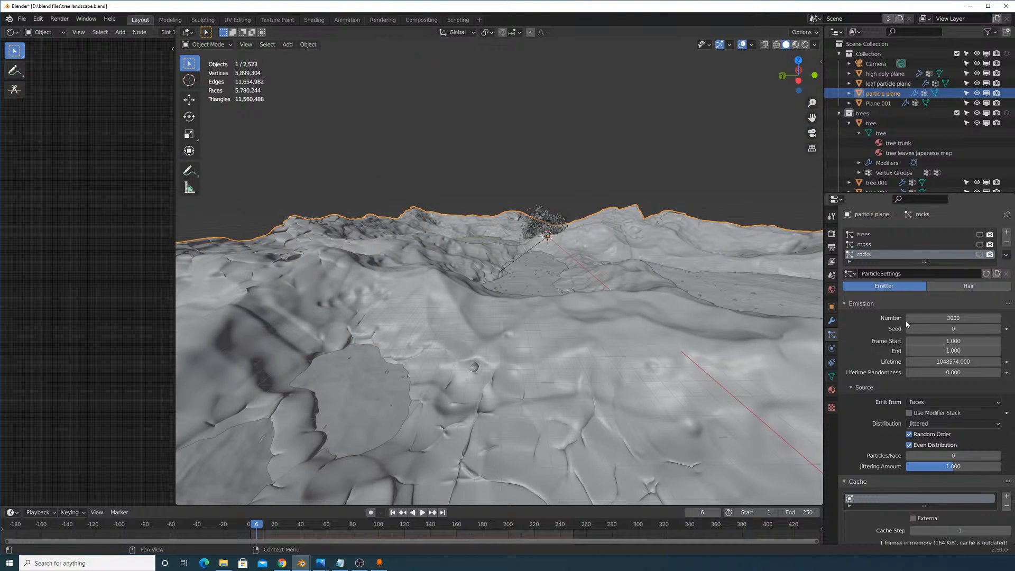
Collapse the rocks particle settings from Render and Viewport Display down through Children, Field Weights, Force Field Settings, Vertex Groups, Textures and Custom Properties.
scroll(903, 395, down, 6)
scroll(903, 395, down, 20)
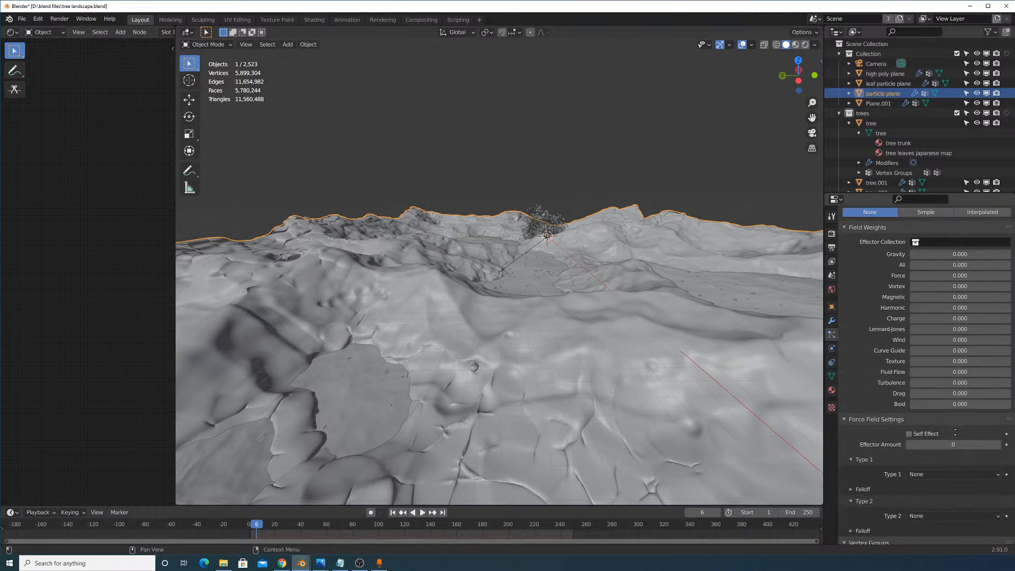
scroll(931, 317, up, 15)
scroll(930, 297, up, 1)
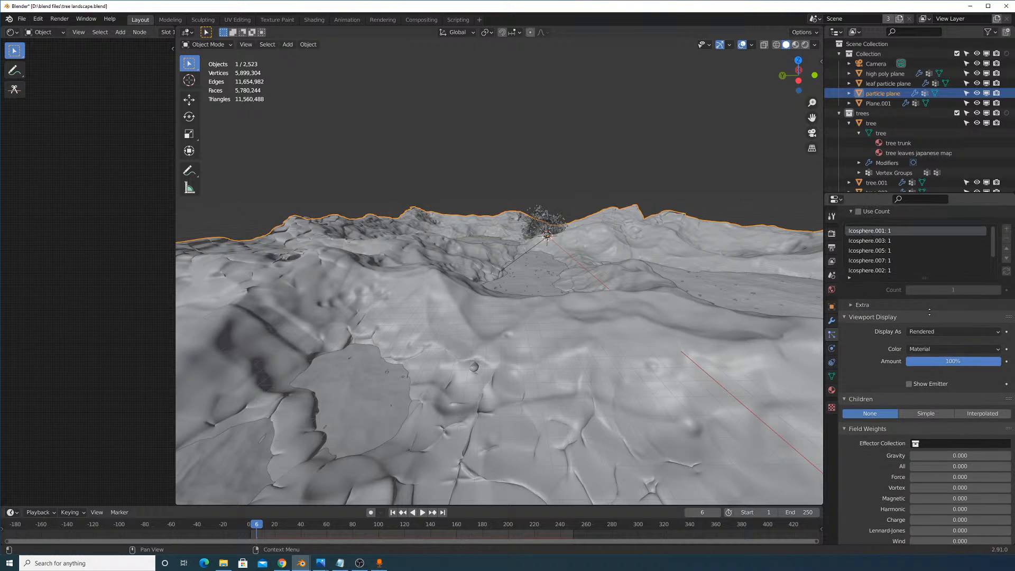
scroll(930, 351, up, 12)
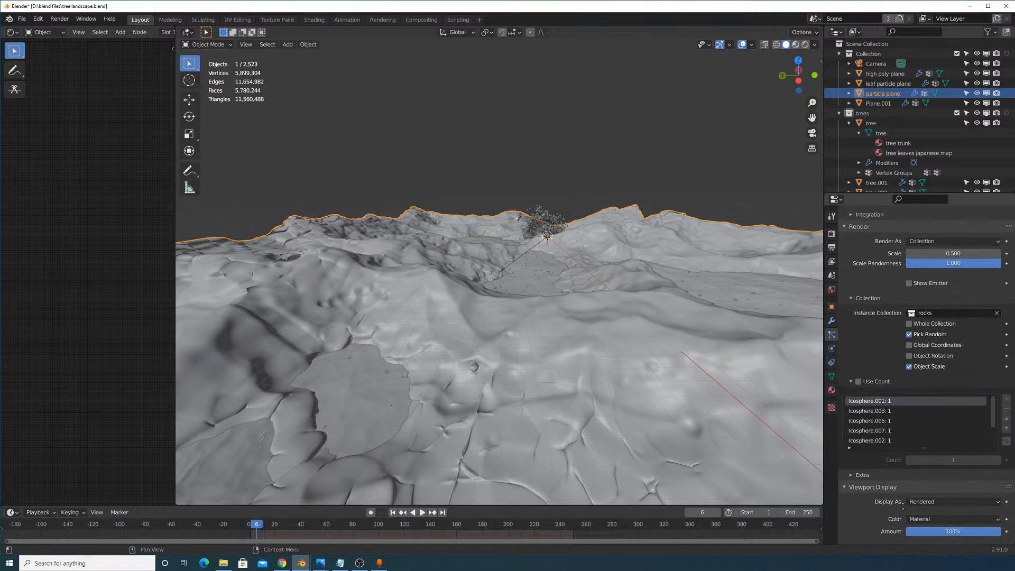
scroll(892, 246, up, 4)
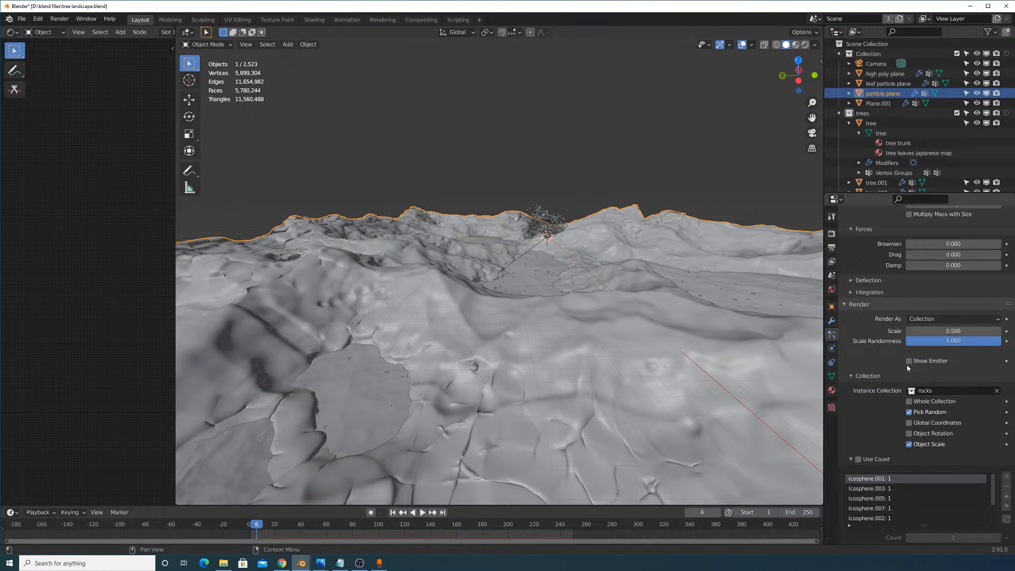
click(854, 305)
click(854, 352)
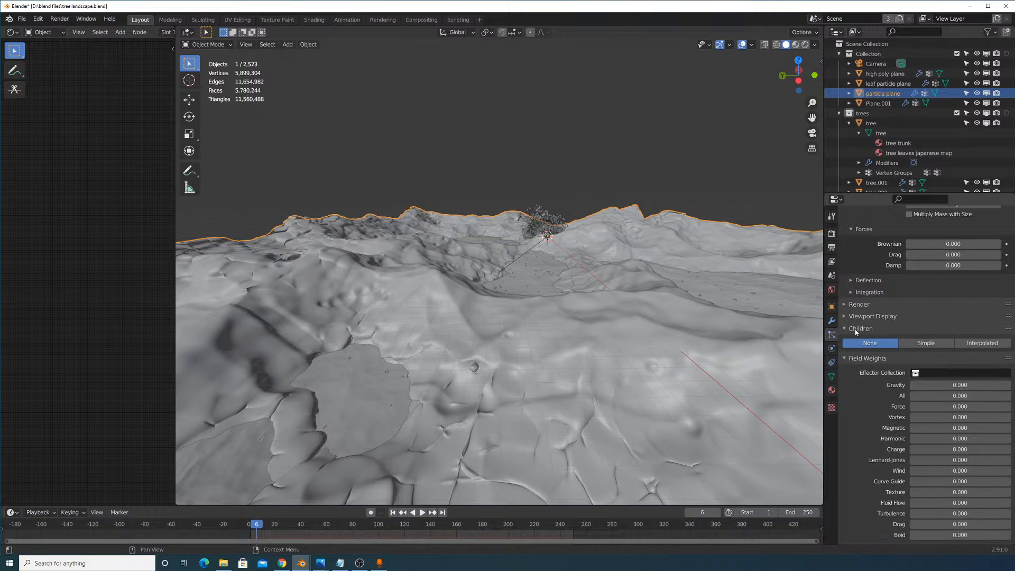
click(854, 352)
click(854, 364)
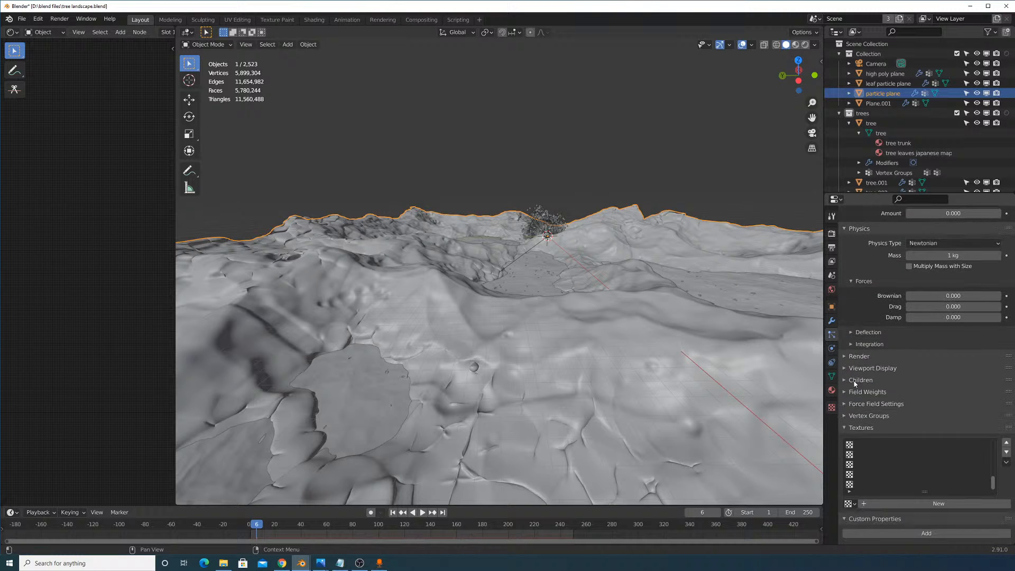
click(852, 427)
click(861, 518)
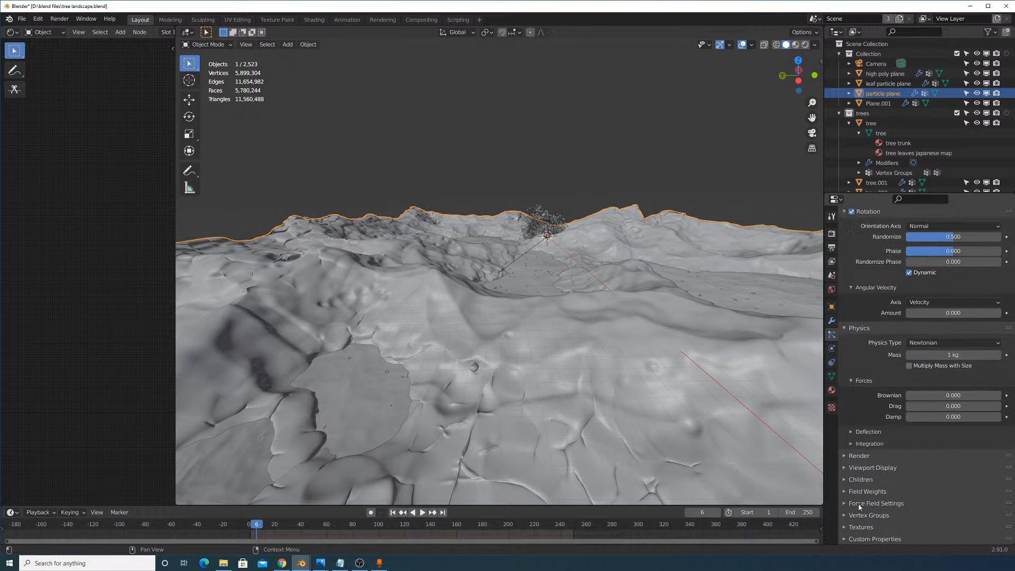
Collapse the remaining rocks particle sections: Physics, Angular Velocity, Rotation, Velocity, Cache, Source and Emission.
click(871, 376)
click(861, 404)
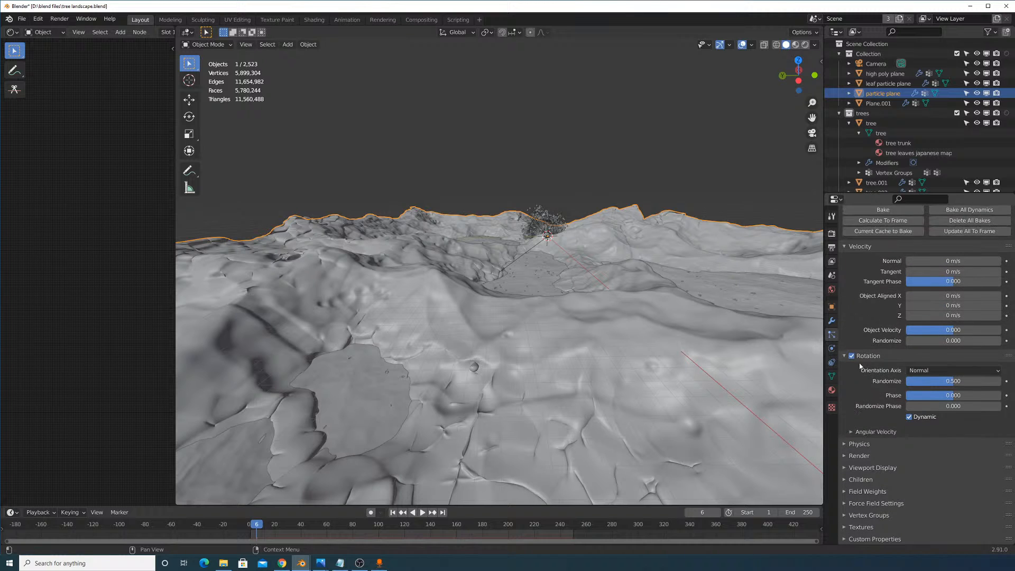
click(862, 355)
click(856, 347)
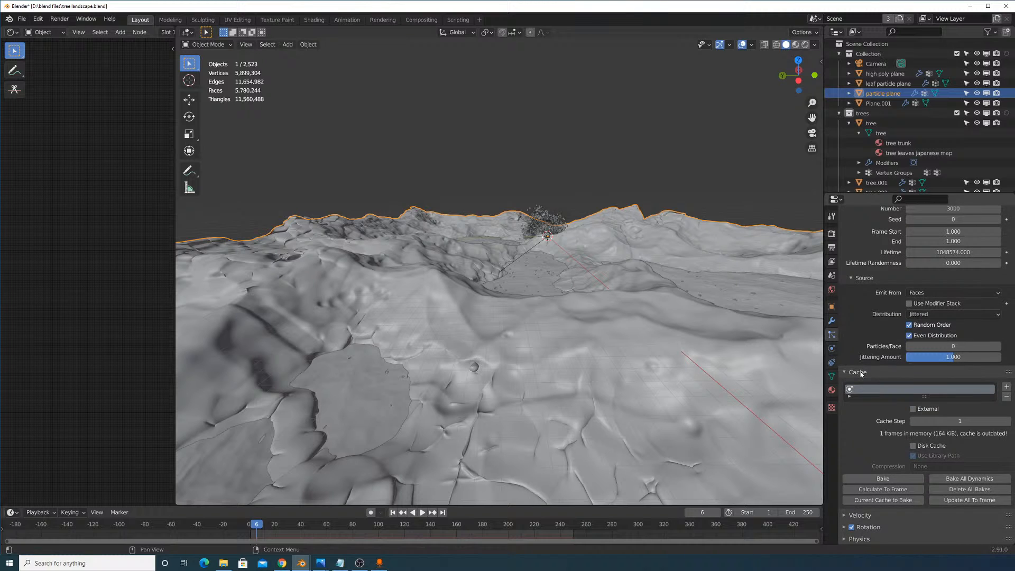
click(860, 372)
click(859, 387)
click(862, 304)
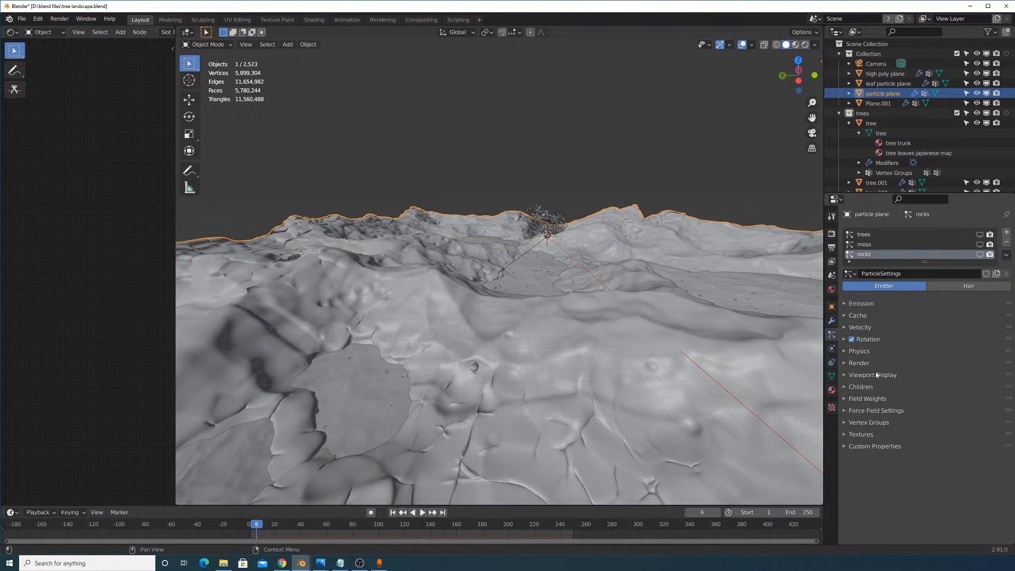
View the scene through the active camera and display it with rendered viewport shading.
click(246, 45)
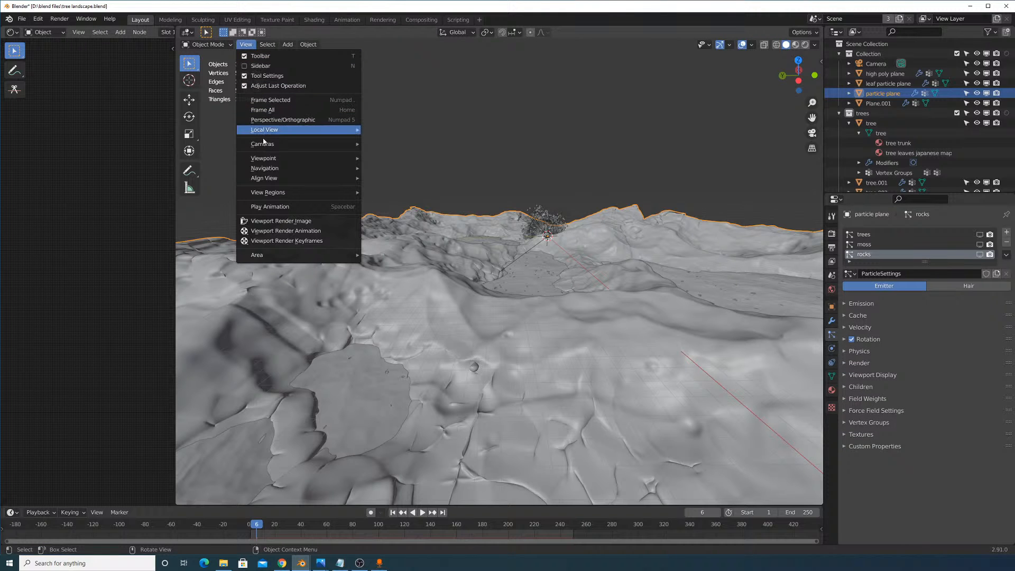
mouse_move(317, 144)
click(388, 155)
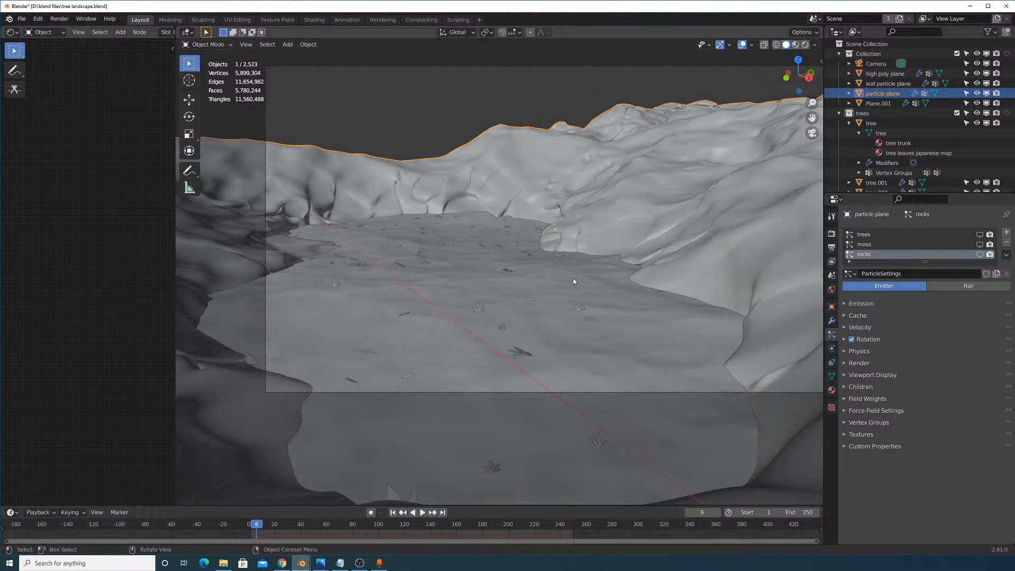
click(805, 45)
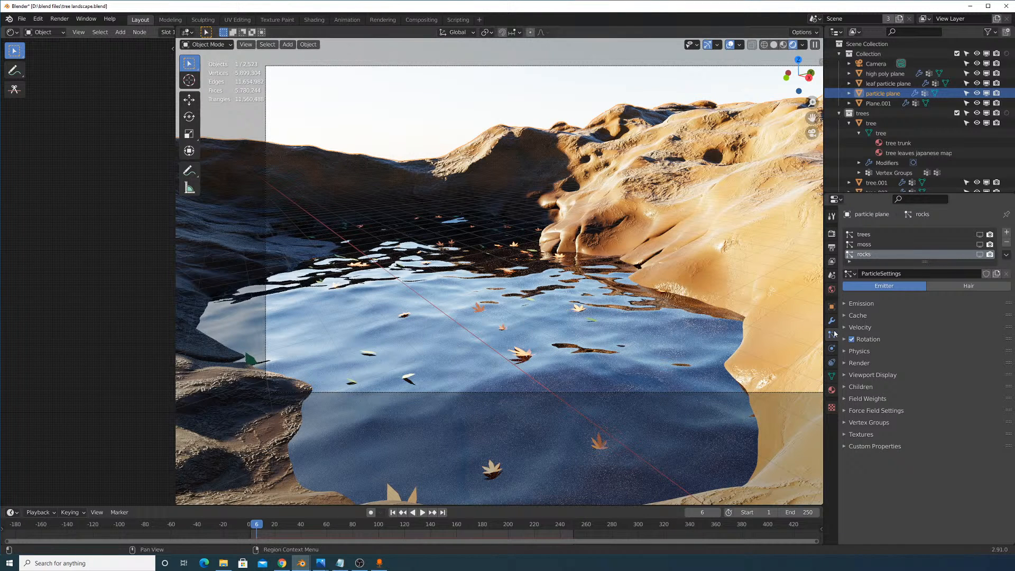
Delete the leaf particle plane's particle bake and set its emission number to 10000.
drag(872, 339, 862, 303)
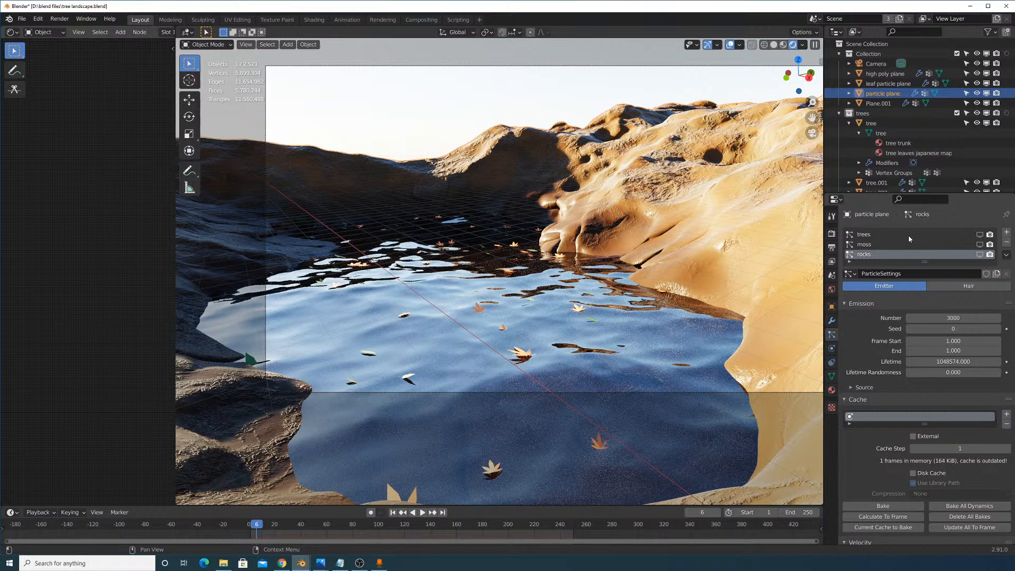
click(887, 83)
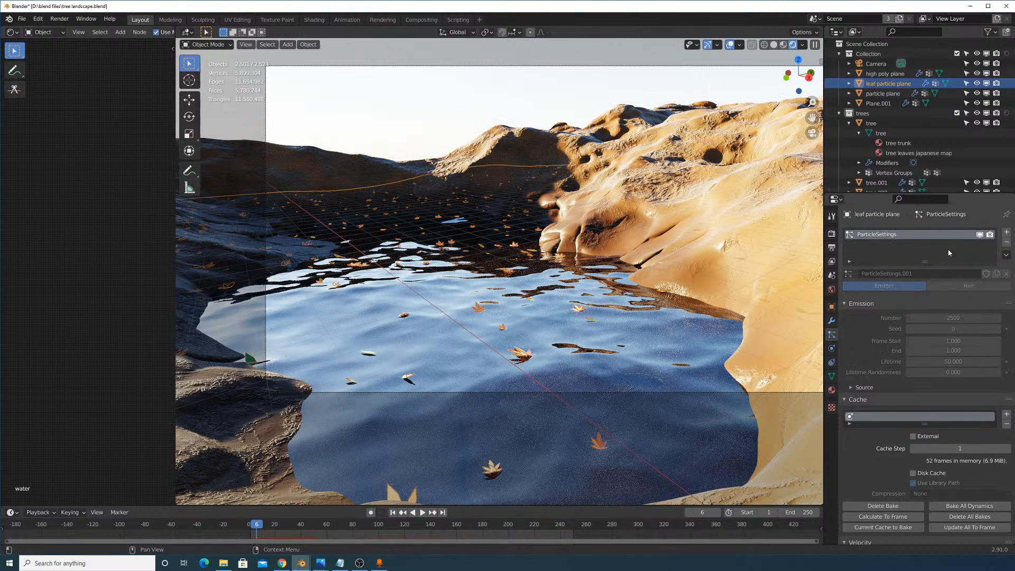
click(883, 506)
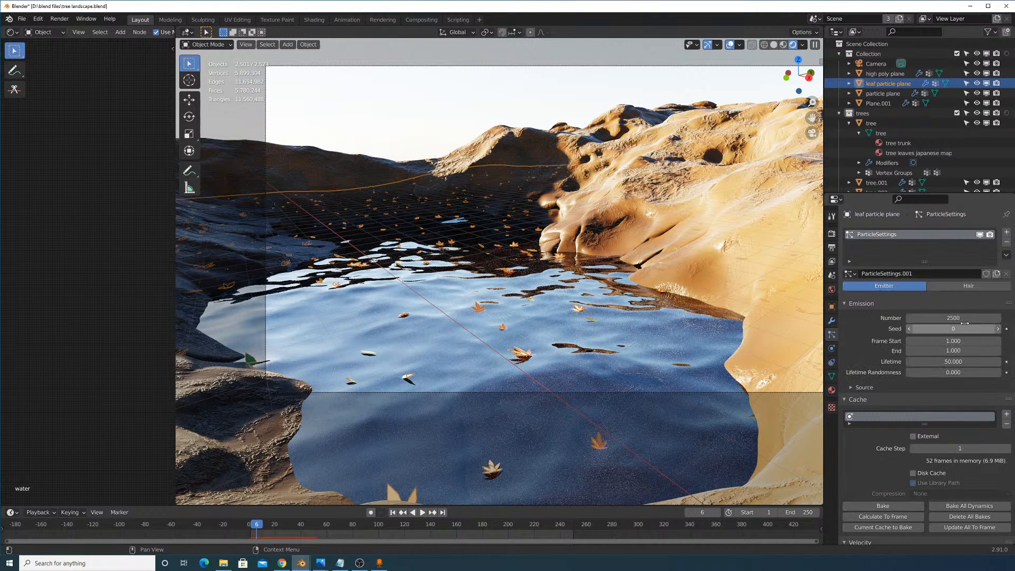
click(965, 319)
text(1000)
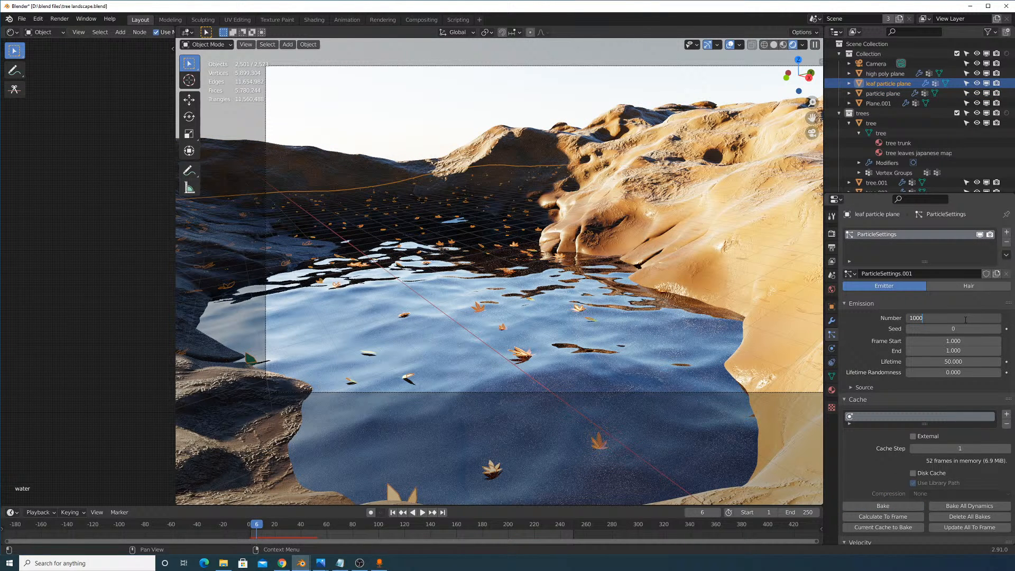
text(0)
key(Return)
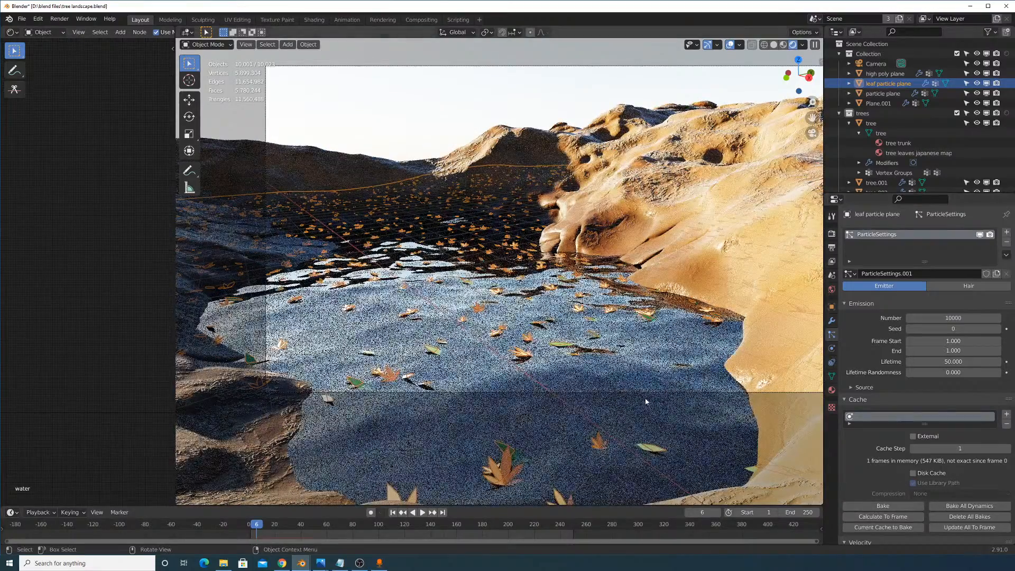
Reselect the leaf particle plane on the water and bake its particle system.
click(645, 407)
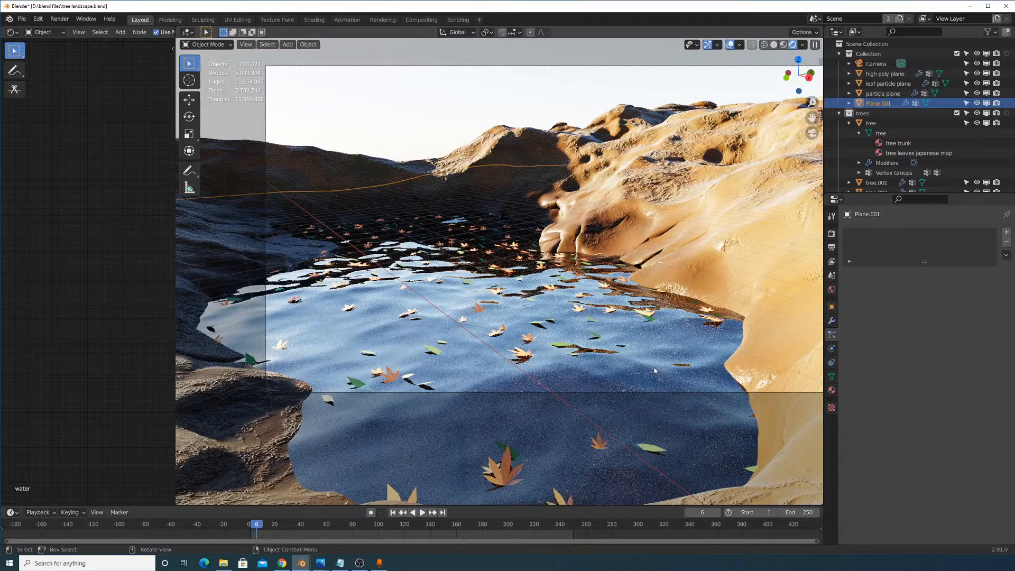
click(582, 355)
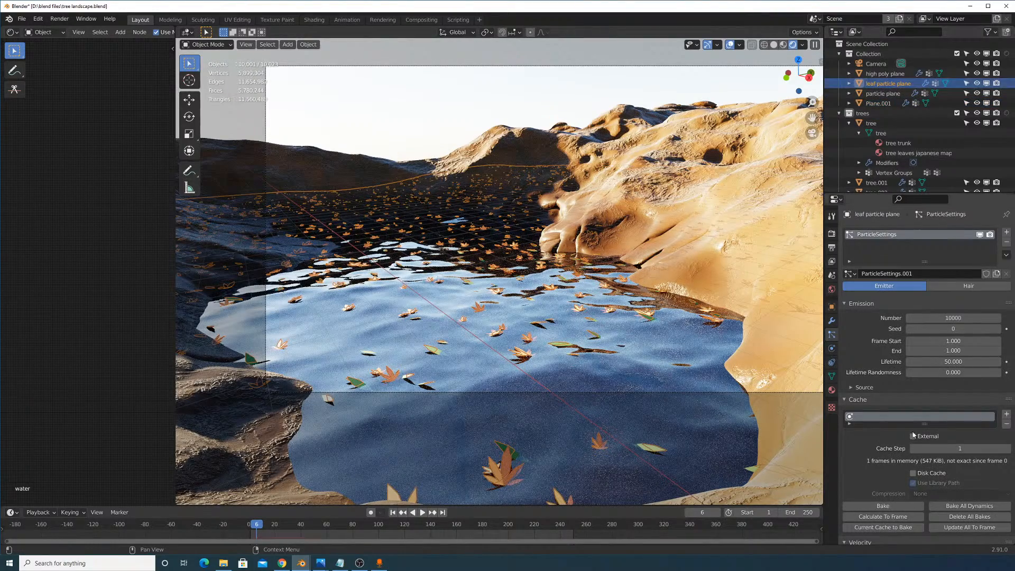
click(862, 506)
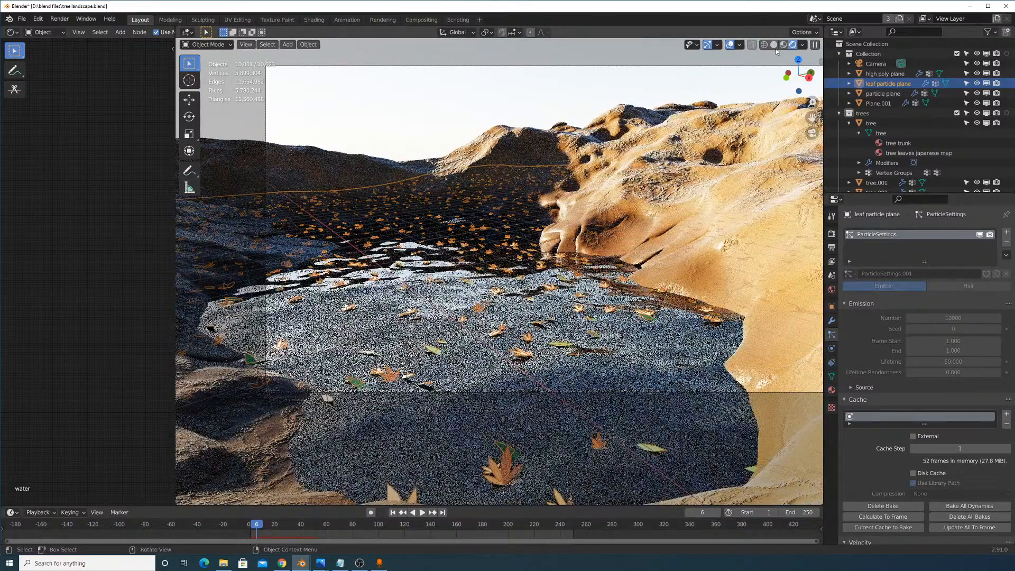
Expand the leaf particle system's Viewport Display, Children, Field Weights, Render and Physics sections.
scroll(928, 404, down, 10)
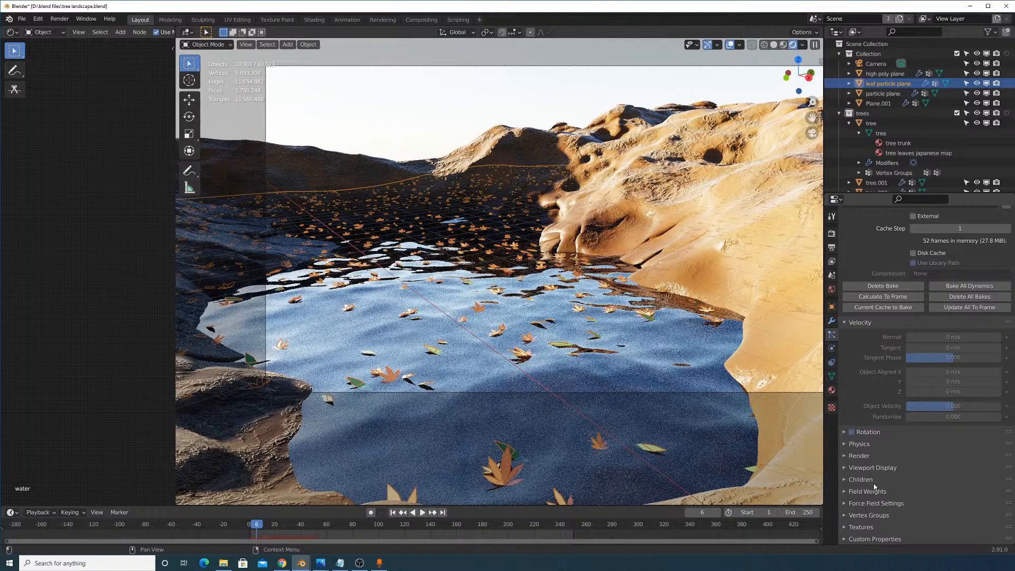
click(872, 467)
scroll(893, 470, down, 3)
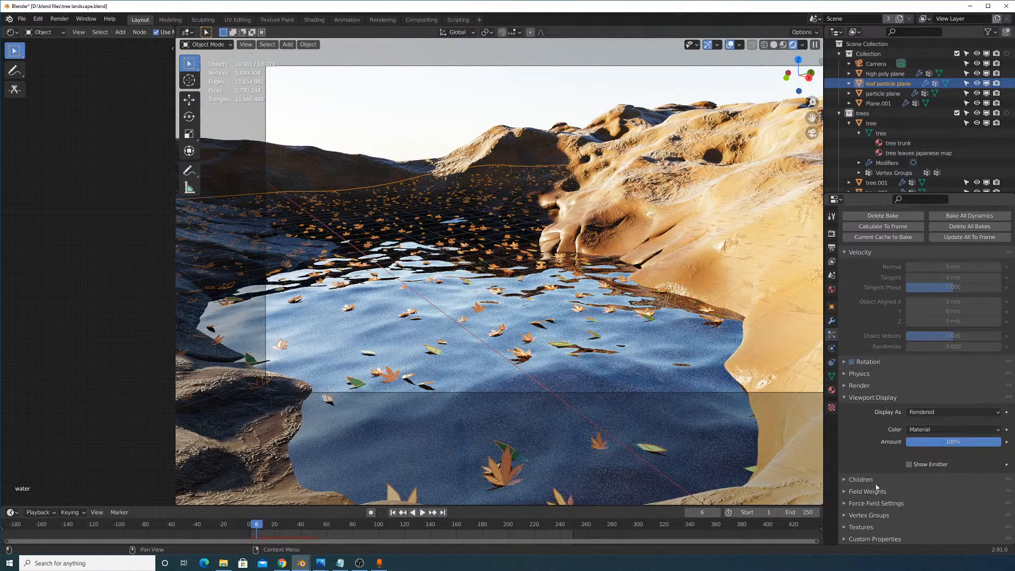
click(876, 484)
scroll(880, 486, down, 1)
click(883, 486)
scroll(893, 486, down, 8)
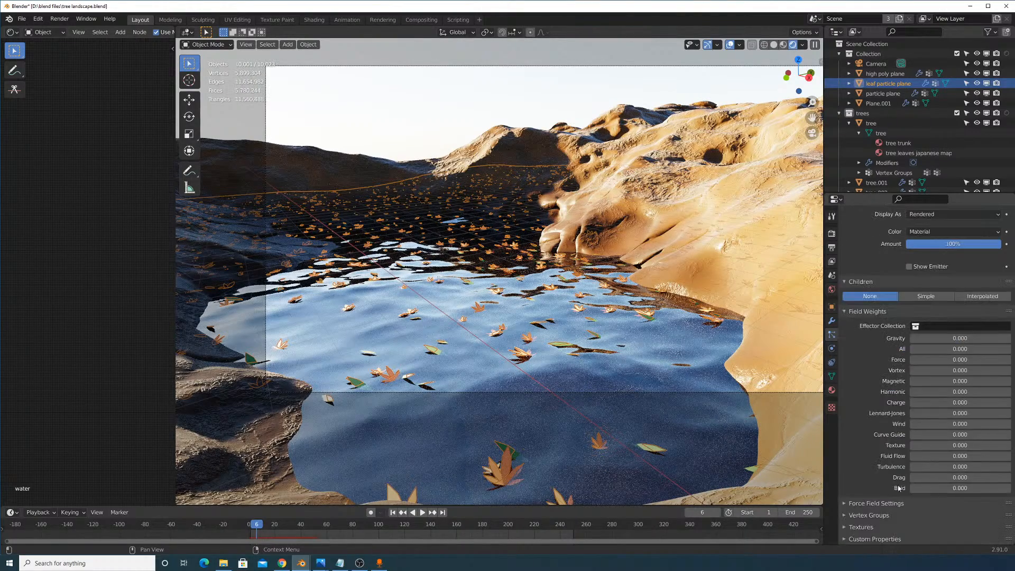
scroll(872, 345, up, 10)
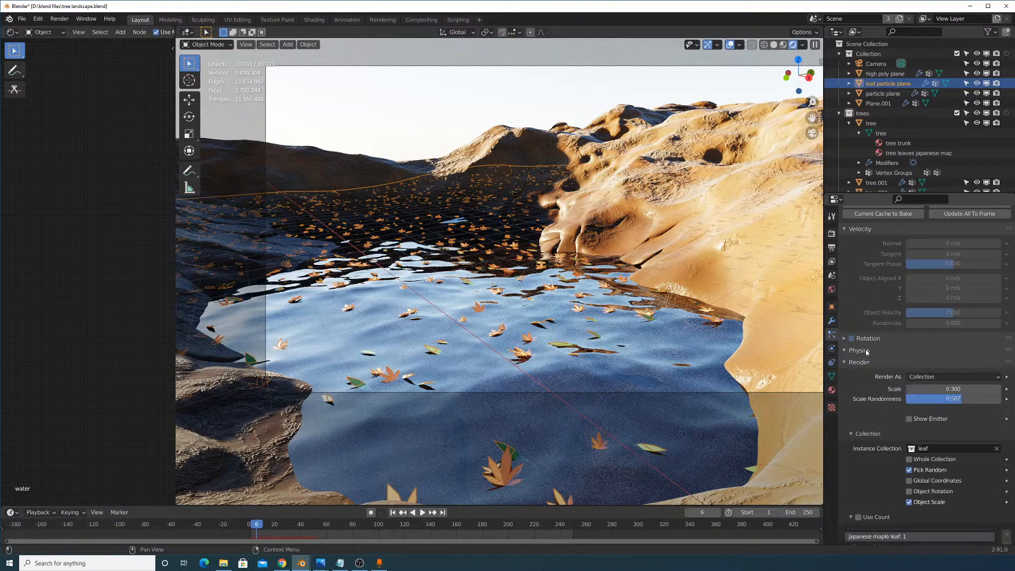
Examine the Scale and Scale Randomness values in the leaf particle system's Render settings.
scroll(929, 423, down, 5)
drag(962, 364, 968, 368)
key(ctrl+z)
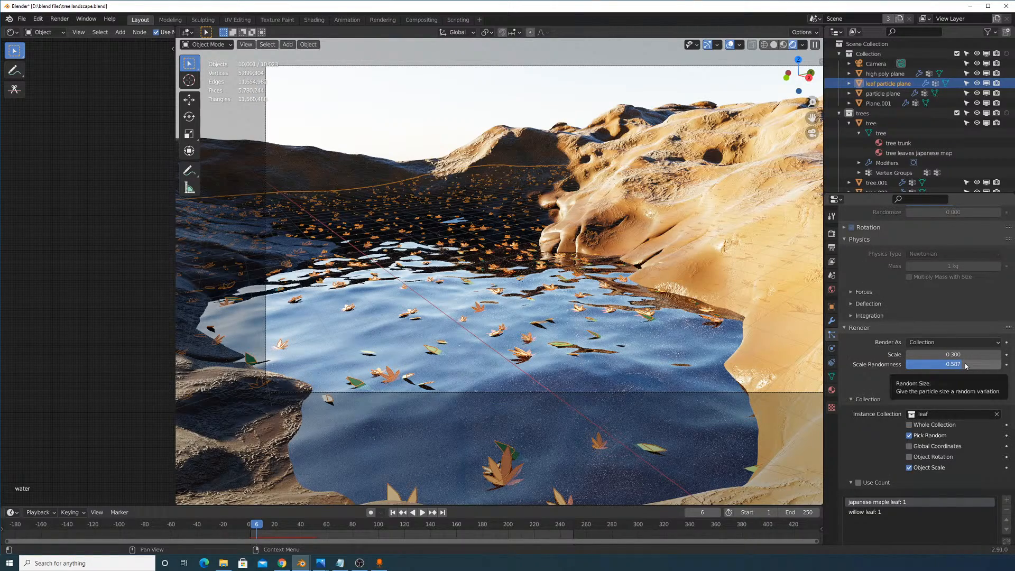
click(959, 355)
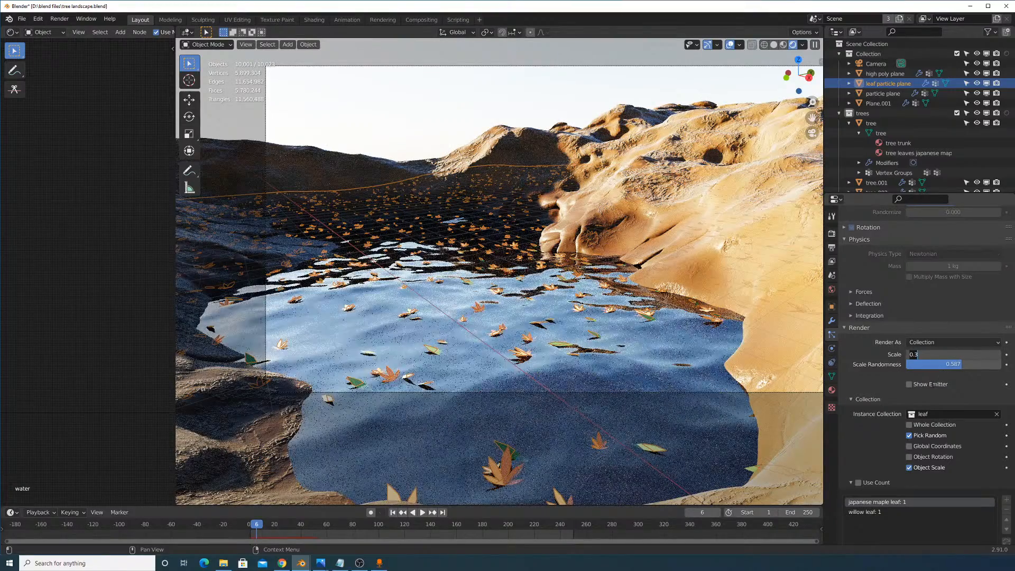
key(Return)
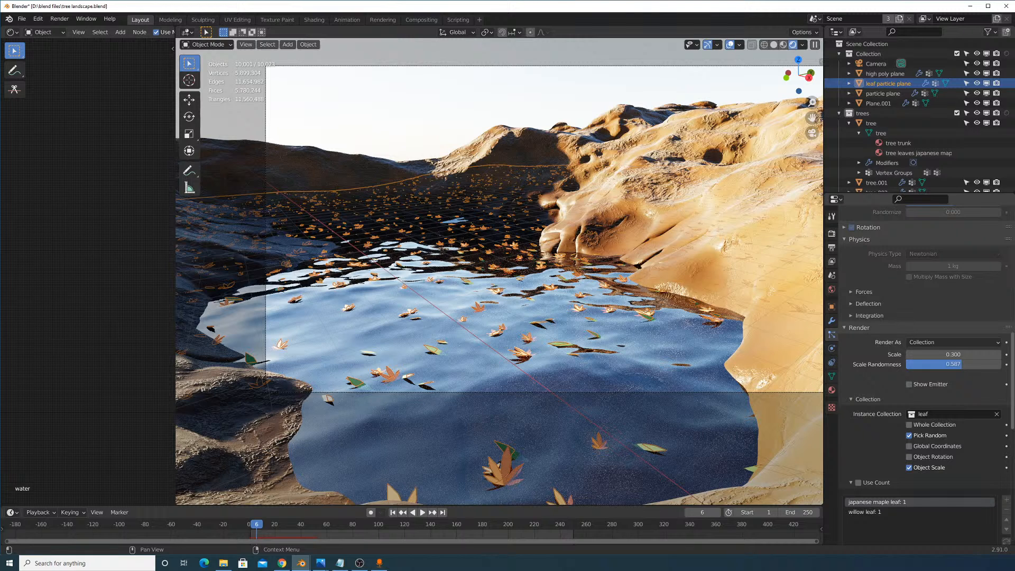
click(957, 355)
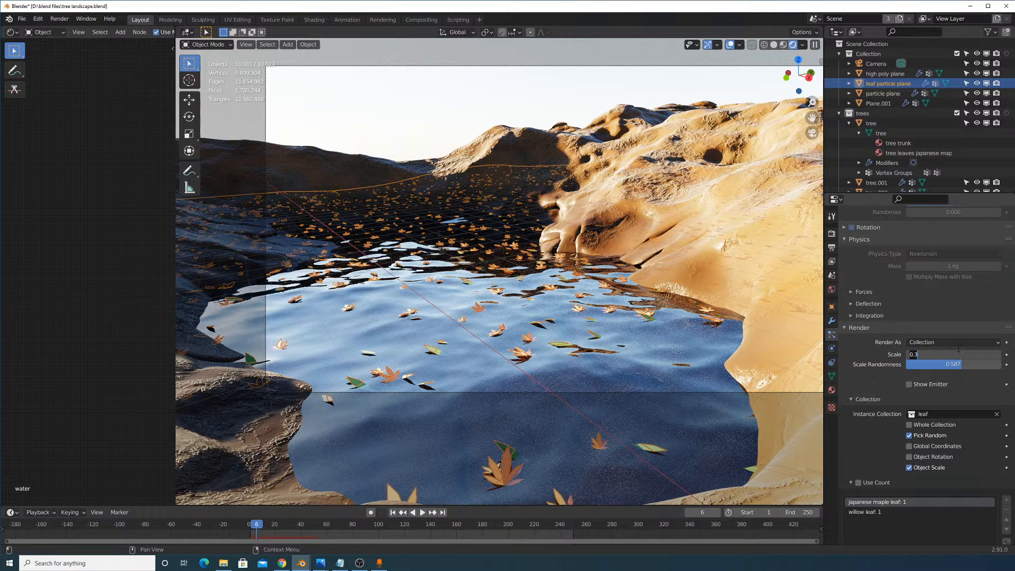
key(Return)
Show the particle plane's trees system in the rendered viewport to preview it over the water.
scroll(930, 348, up, 15)
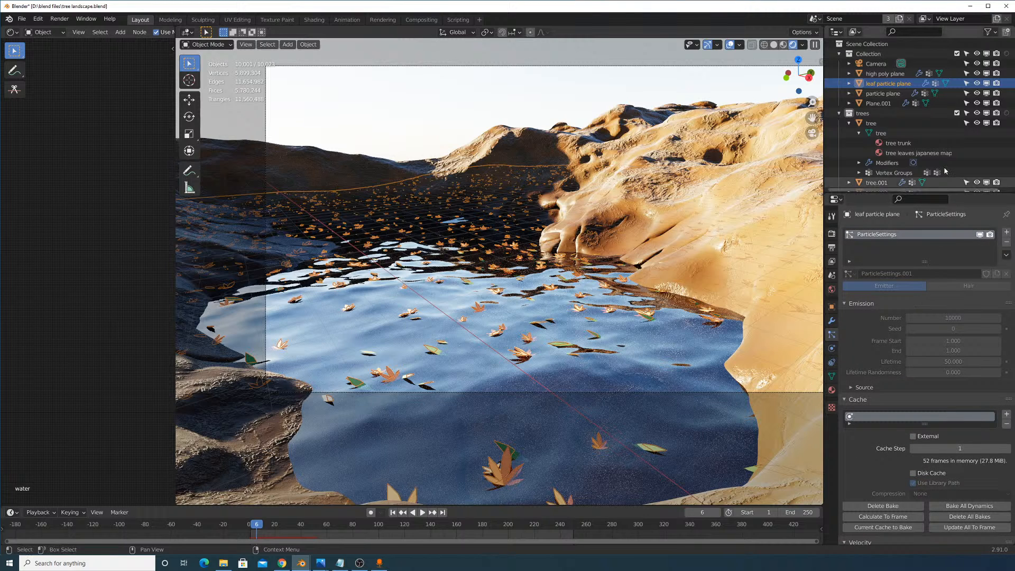
click(899, 93)
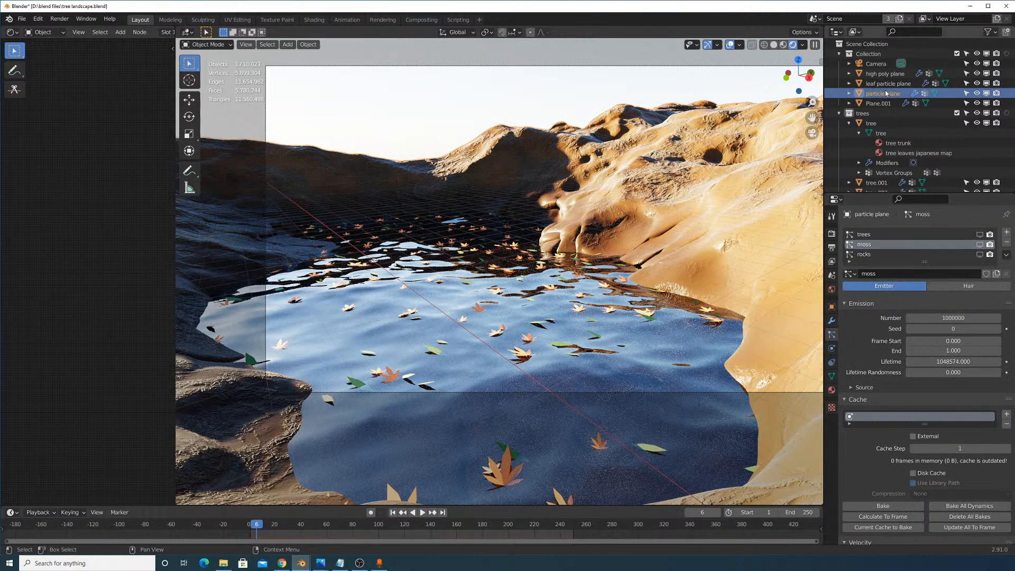
click(980, 234)
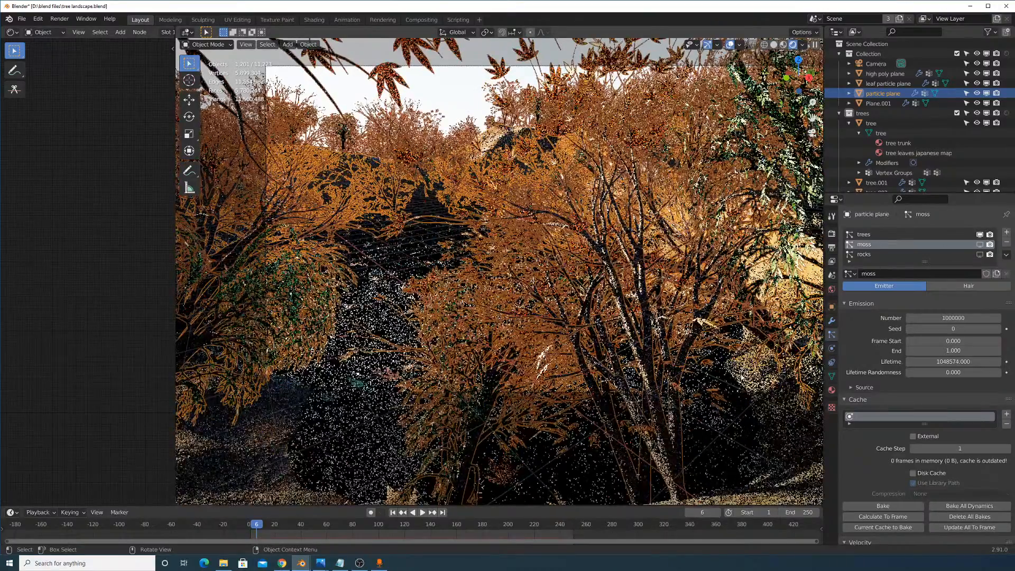
click(739, 378)
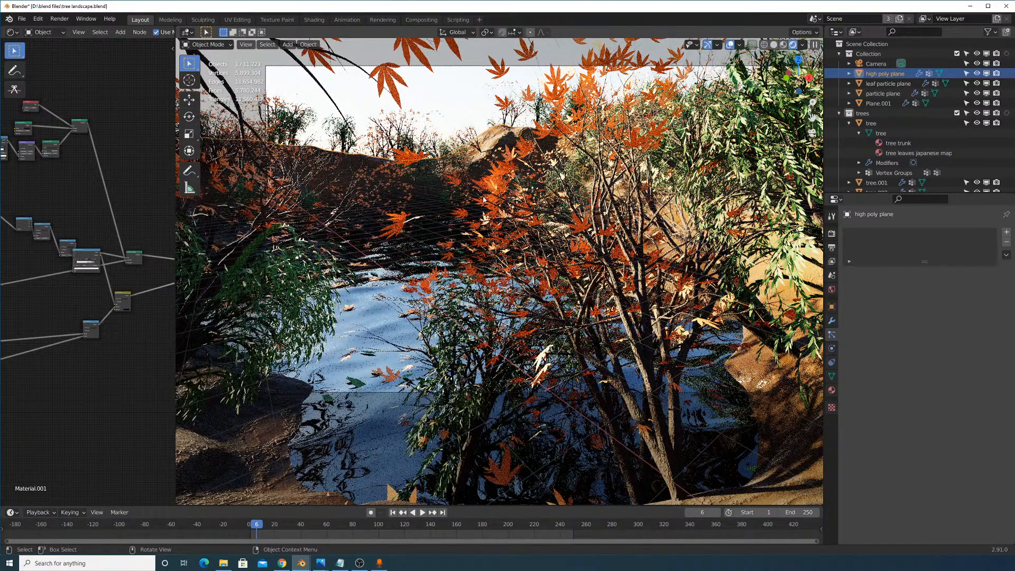
Switch the viewport to solid shading and hide the particle plane's trees and the leaf particle system in it.
click(774, 44)
click(642, 289)
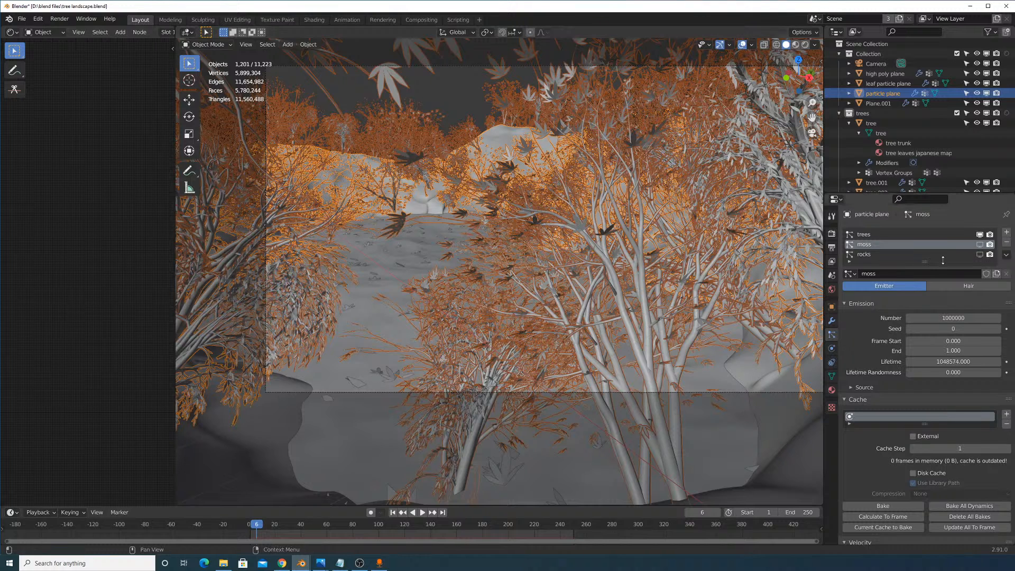
click(979, 235)
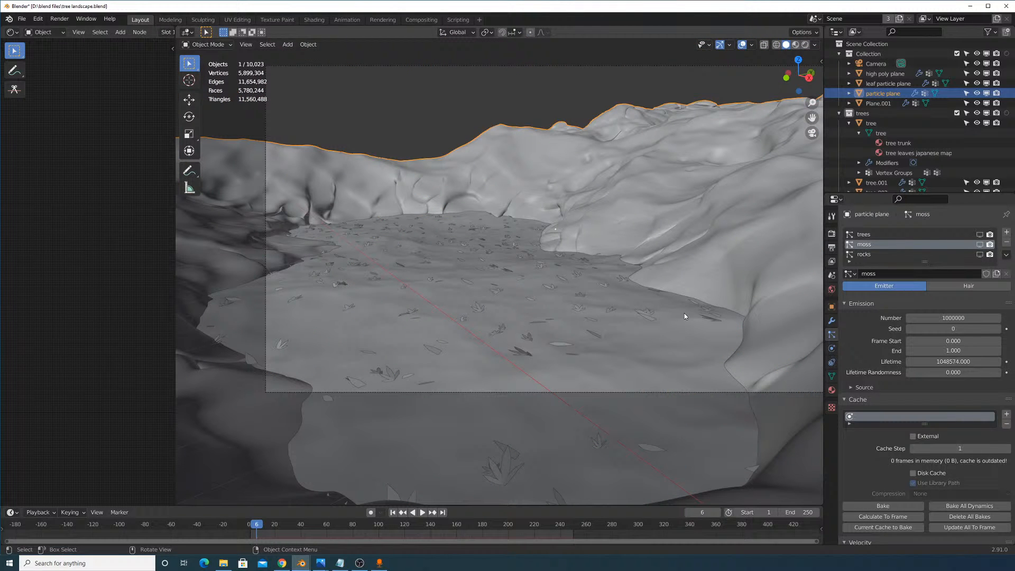
click(616, 303)
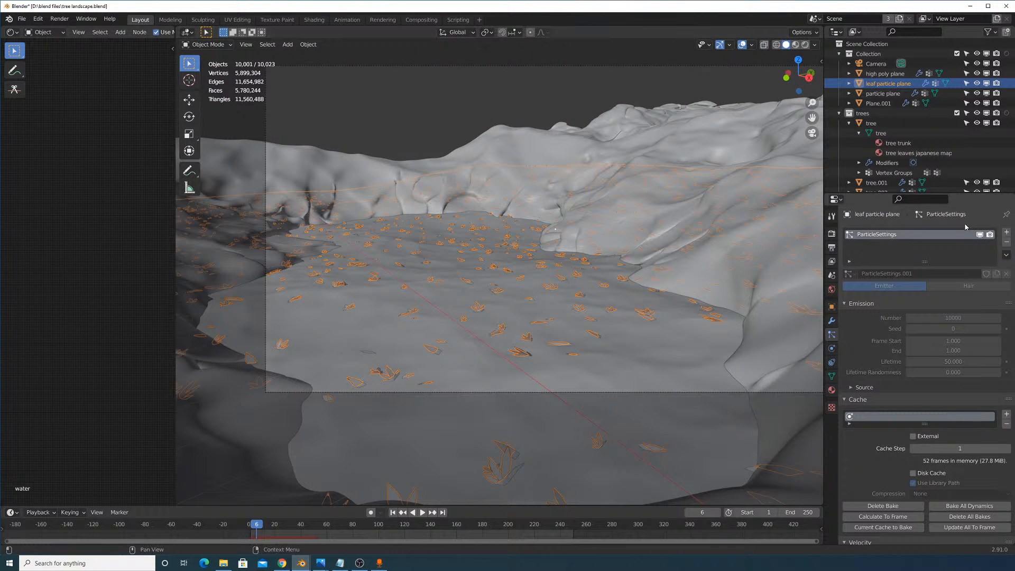
click(980, 235)
middle_drag(580, 216, 517, 193)
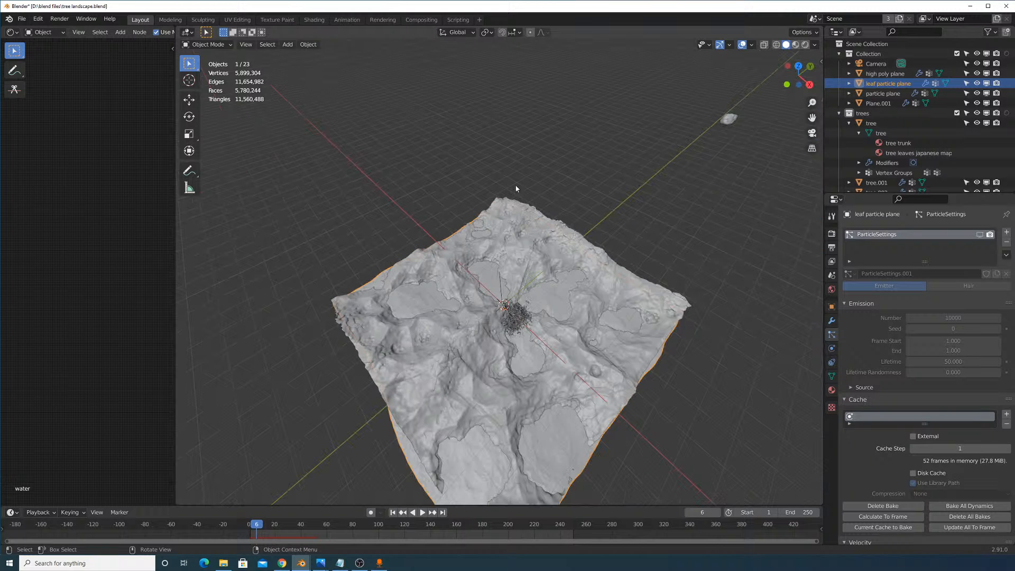
Render the current frame with Cycles and display the Viewer Node image in the render window.
click(832, 233)
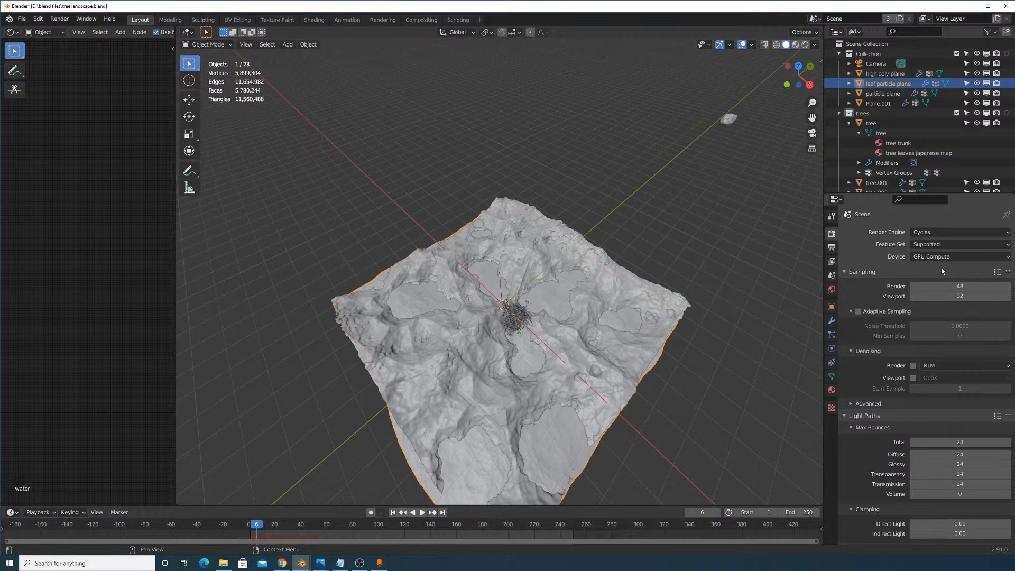
click(59, 18)
click(69, 33)
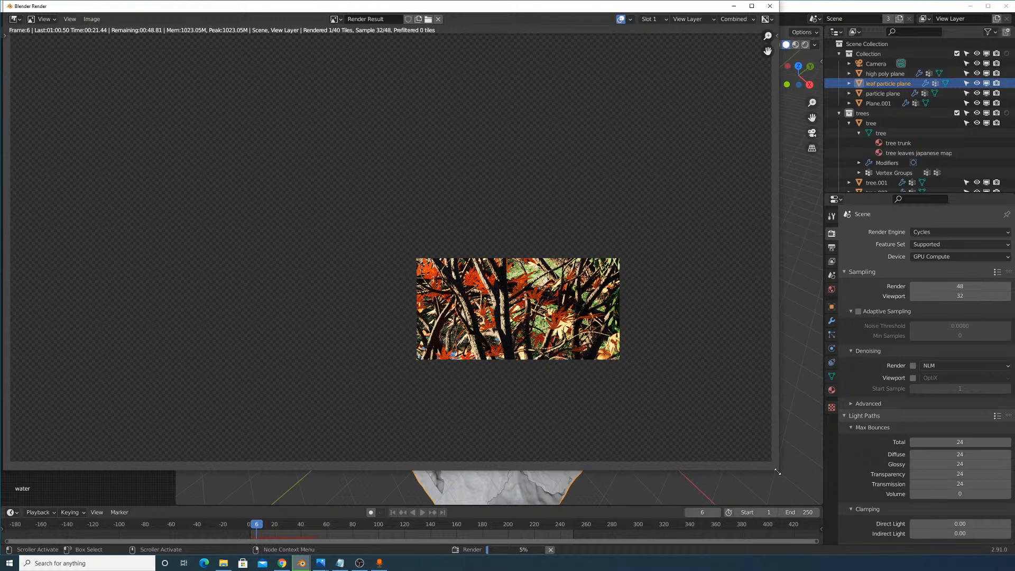
scroll(925, 359, down, 12)
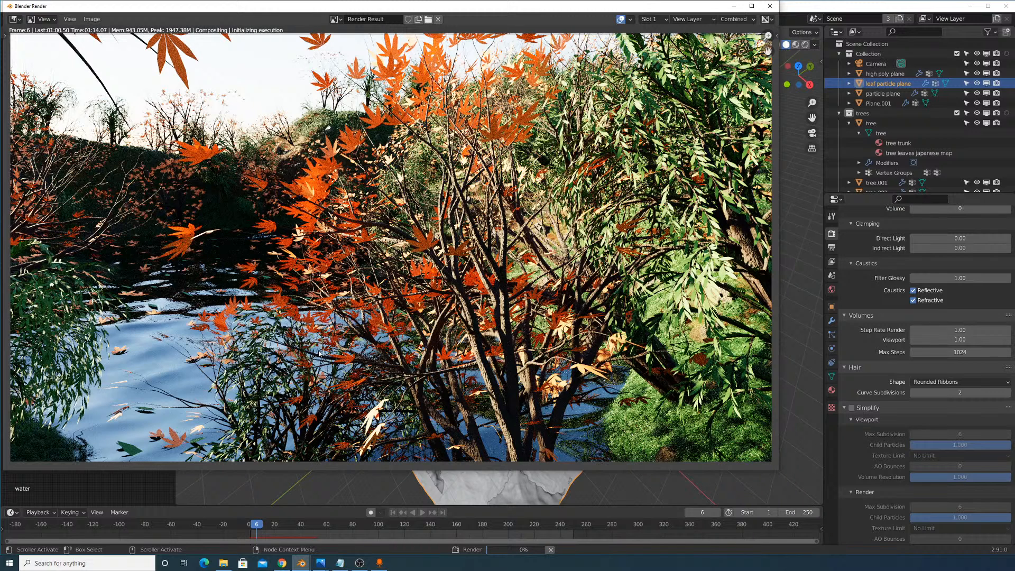
click(334, 19)
click(356, 46)
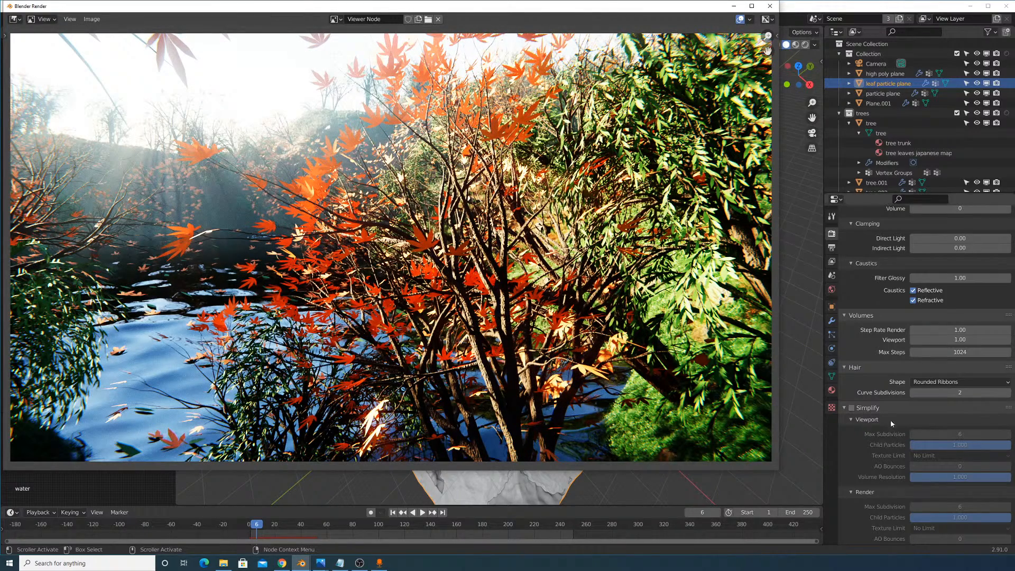
Set the colour management Look to None and check its effect on the rendered image.
scroll(899, 436, down, 15)
click(945, 481)
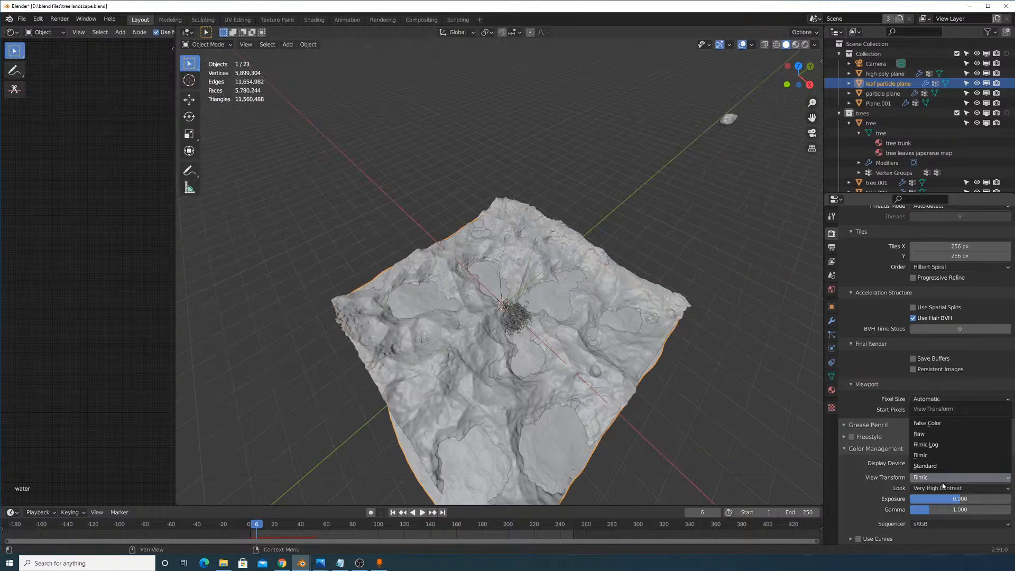
click(939, 488)
click(938, 479)
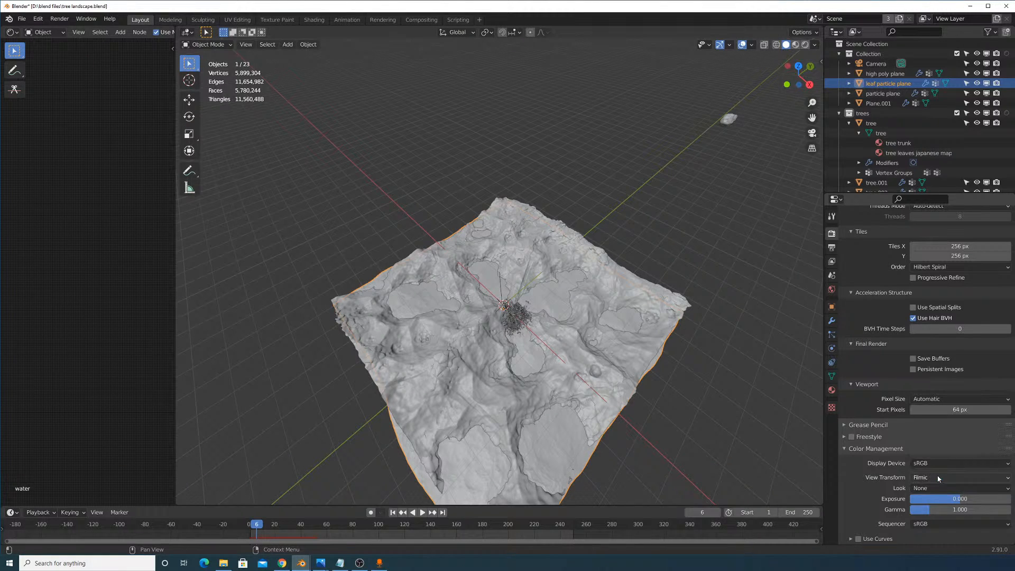
click(60, 19)
click(83, 69)
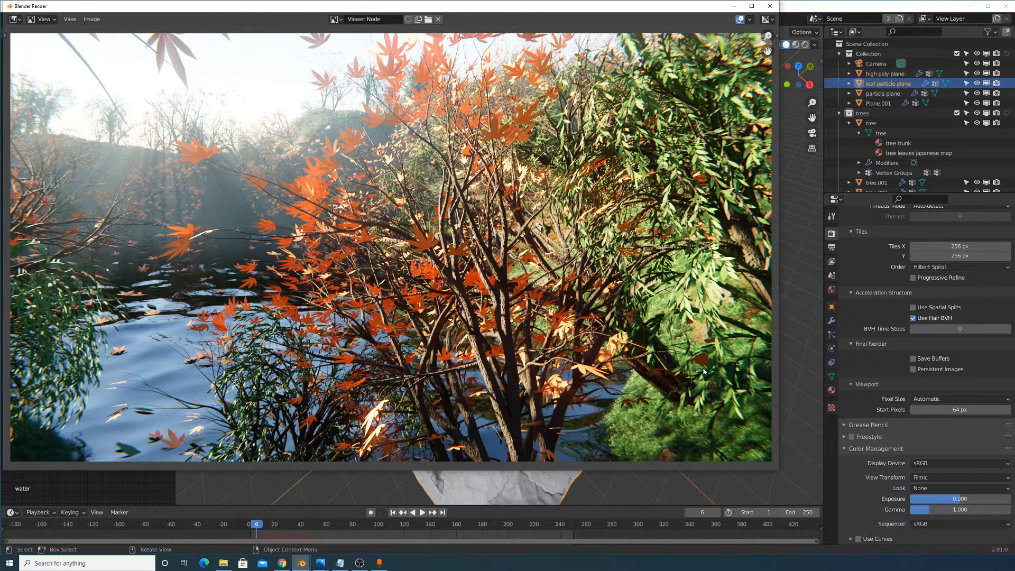
click(734, 8)
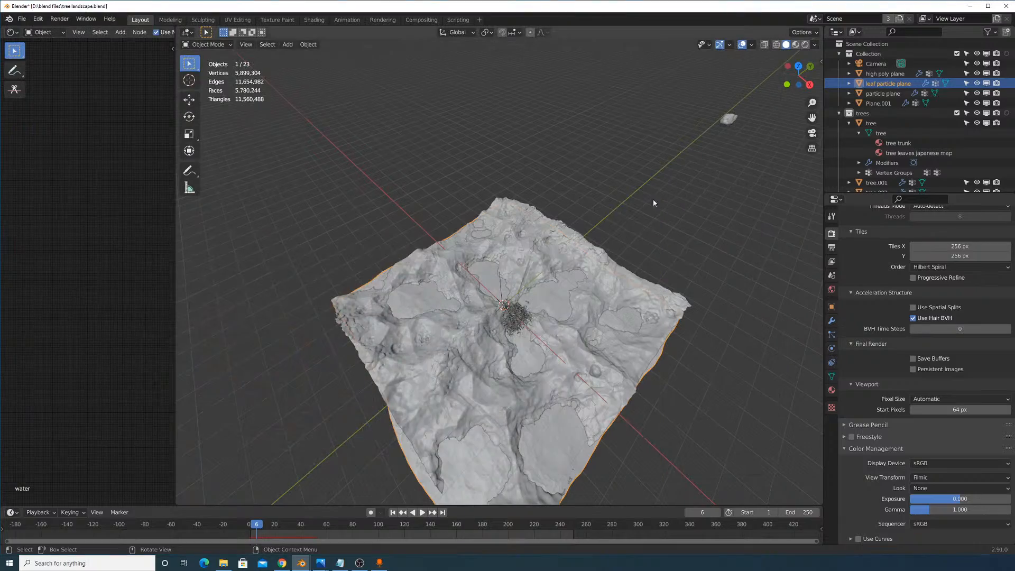
Inspect the source trees and rock up close and the particle plane's moss particle settings.
middle_drag(508, 264, 554, 297)
scroll(512, 209, up, 5)
scroll(554, 297, up, 3)
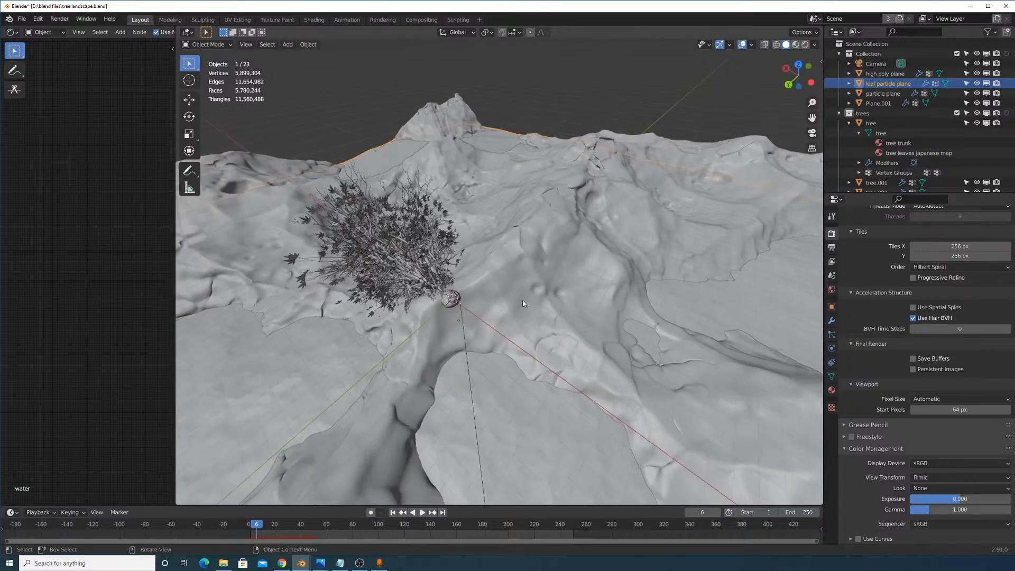
scroll(521, 297, up, 4)
middle_drag(445, 289, 536, 255)
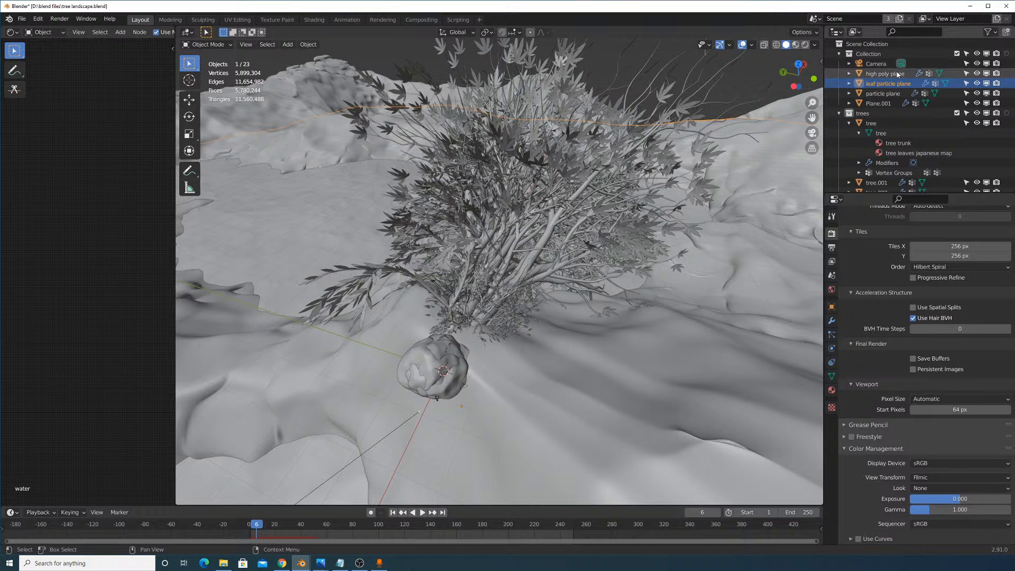
click(884, 94)
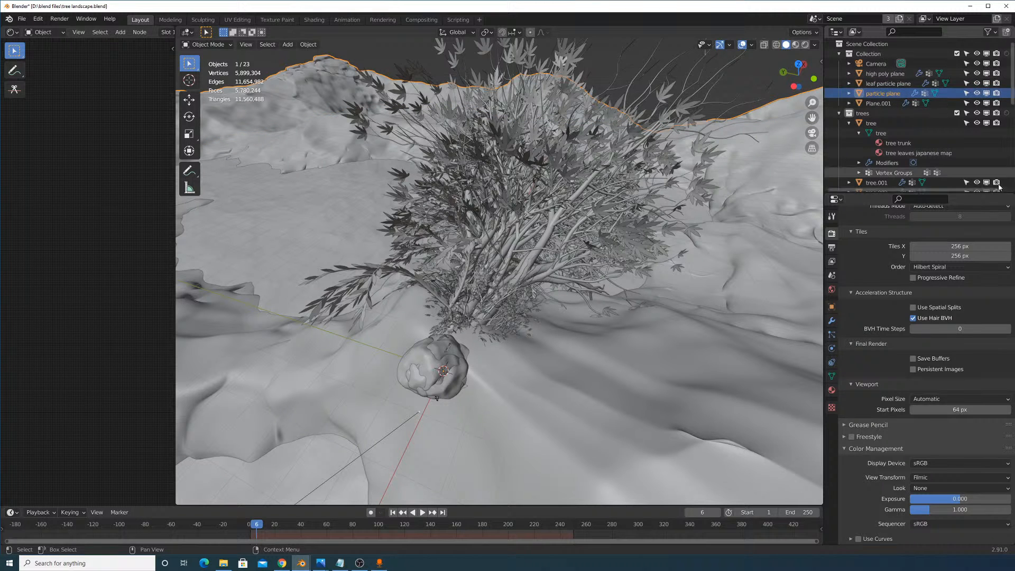
scroll(889, 303, up, 6)
ctrl+scroll(889, 303, down, 7)
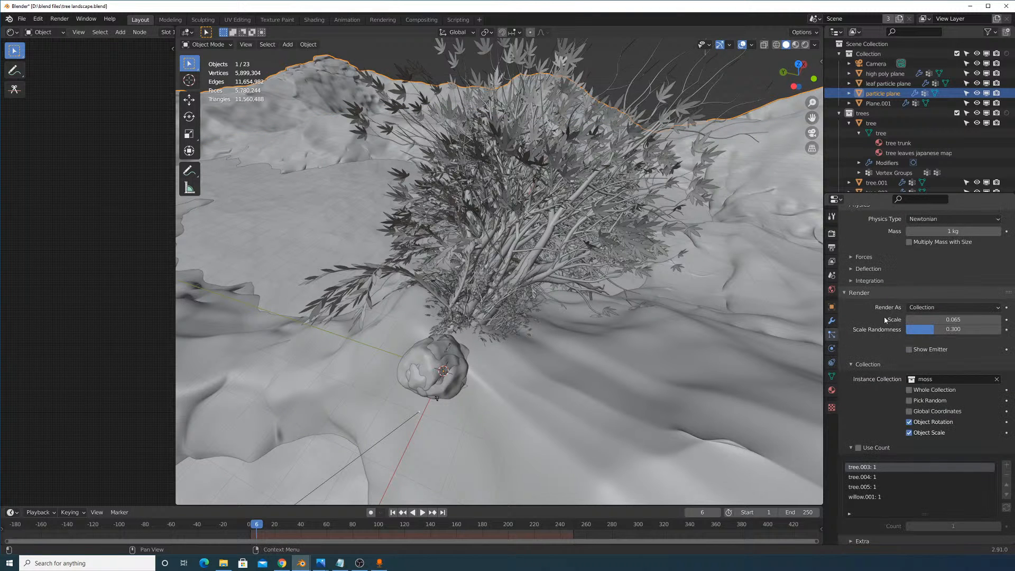
scroll(932, 265, up, 15)
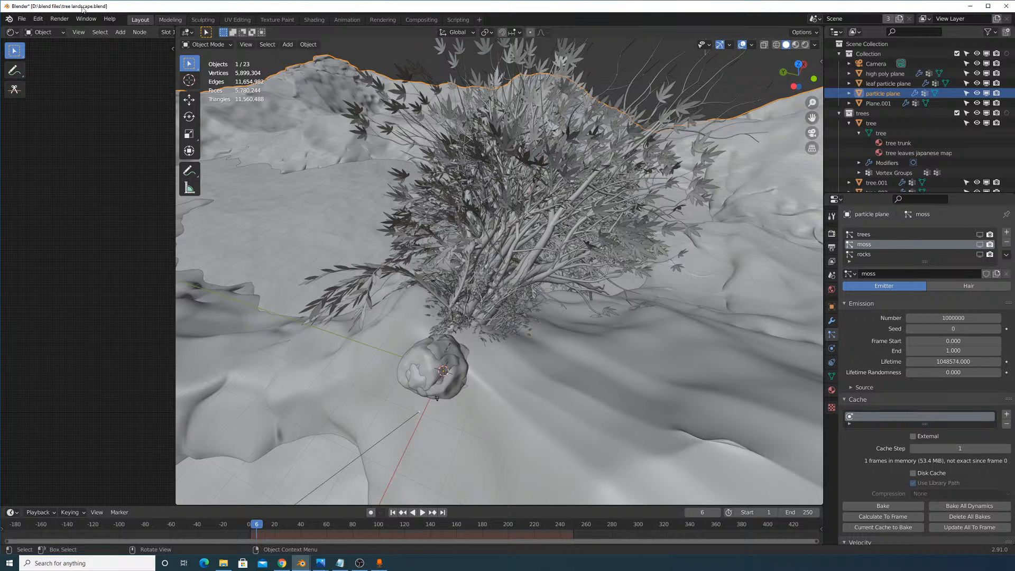
Review the rendered Viewer Node image and look at the source trees and rock from a lower angle.
click(53, 23)
click(79, 70)
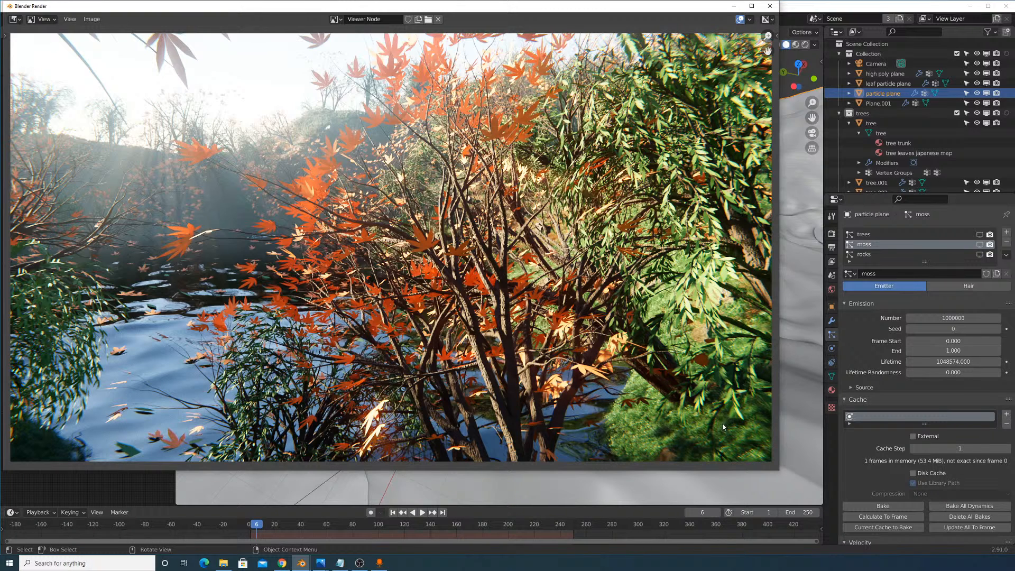
click(732, 6)
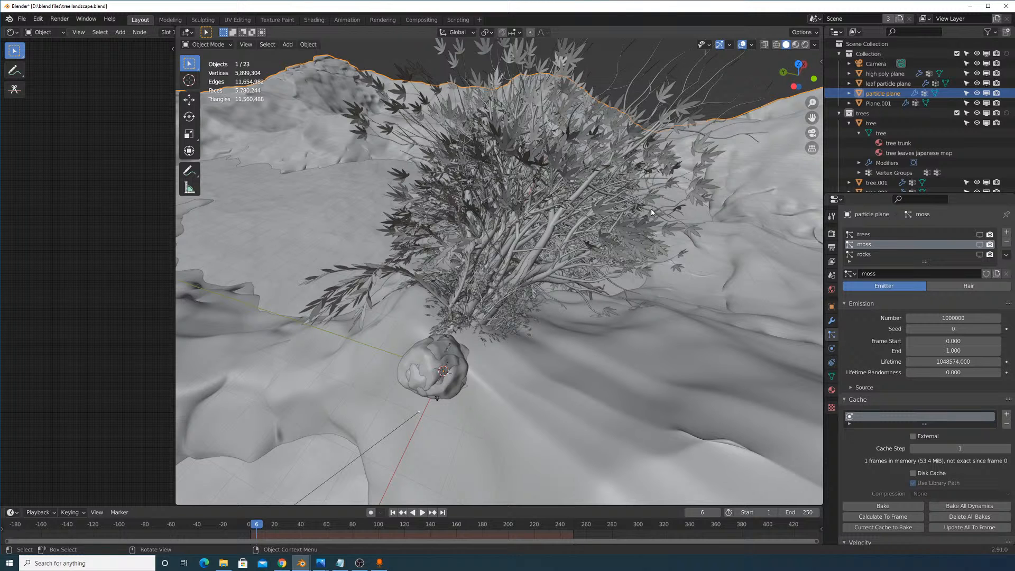
middle_drag(651, 212, 655, 176)
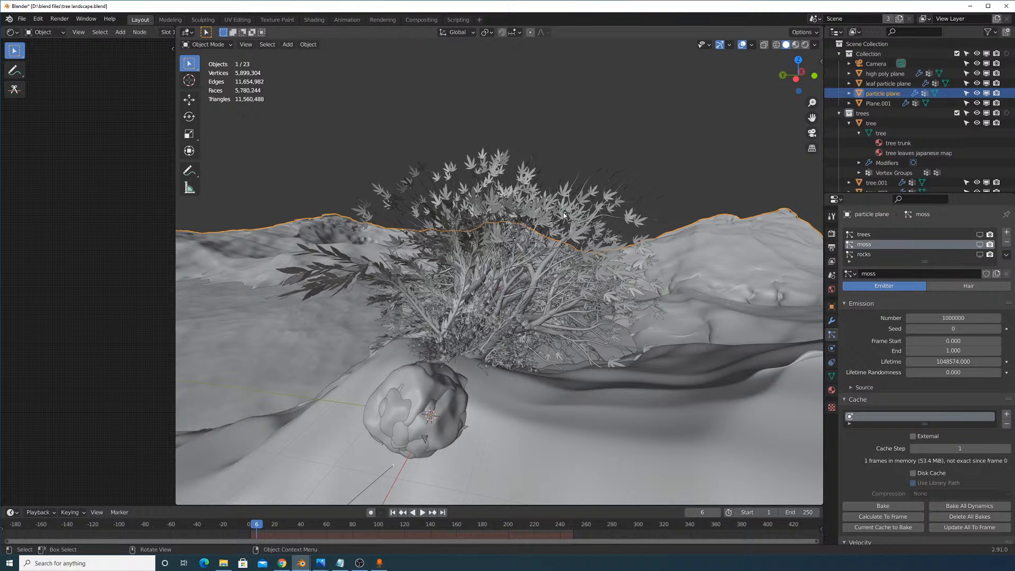
middle_drag(573, 226, 572, 210)
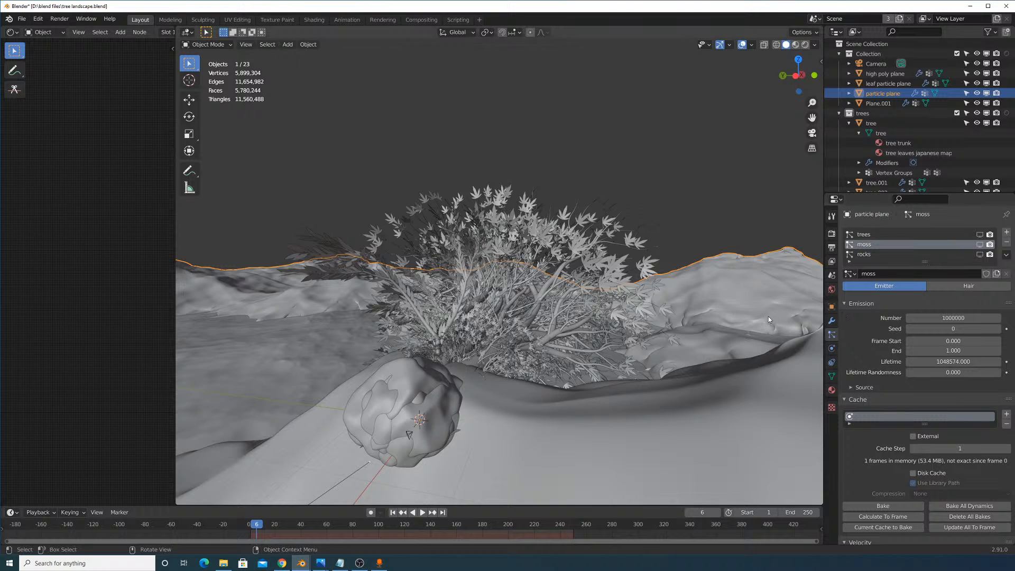
click(59, 19)
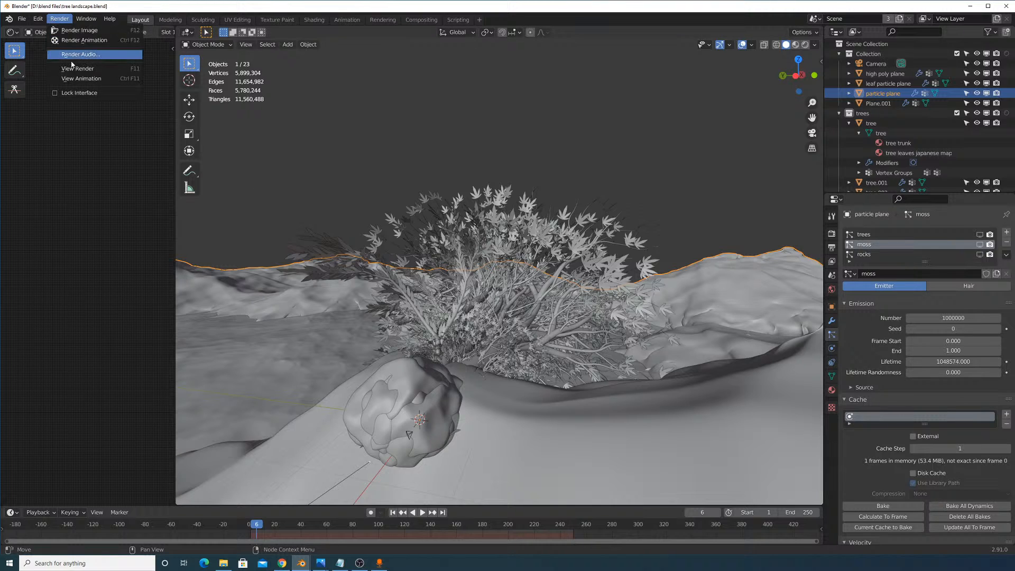
click(79, 69)
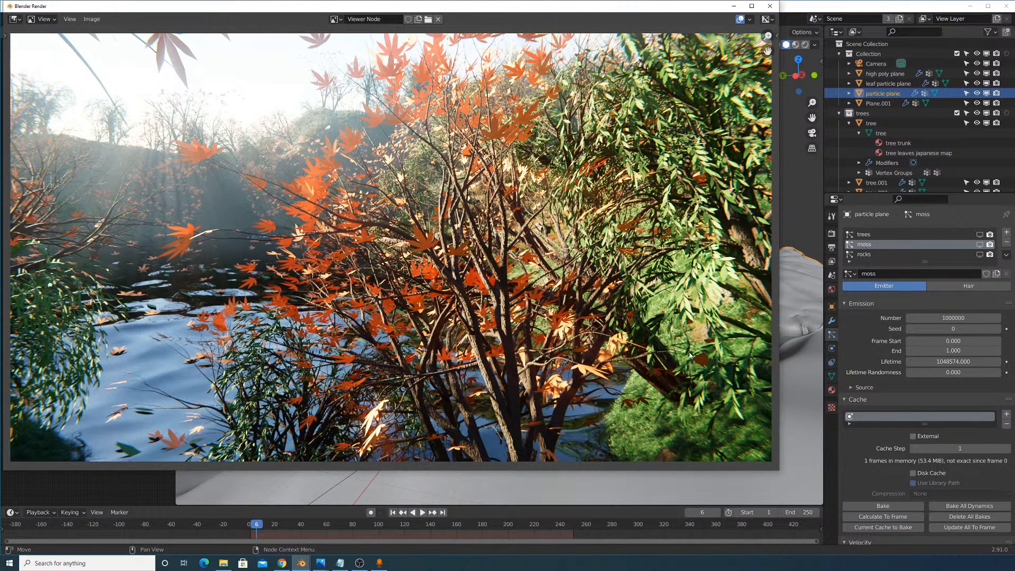
Check the rendered image once more, and look over the source trees, rock and surrounding terrain from above and from lower angles.
scroll(362, 220, down, 1)
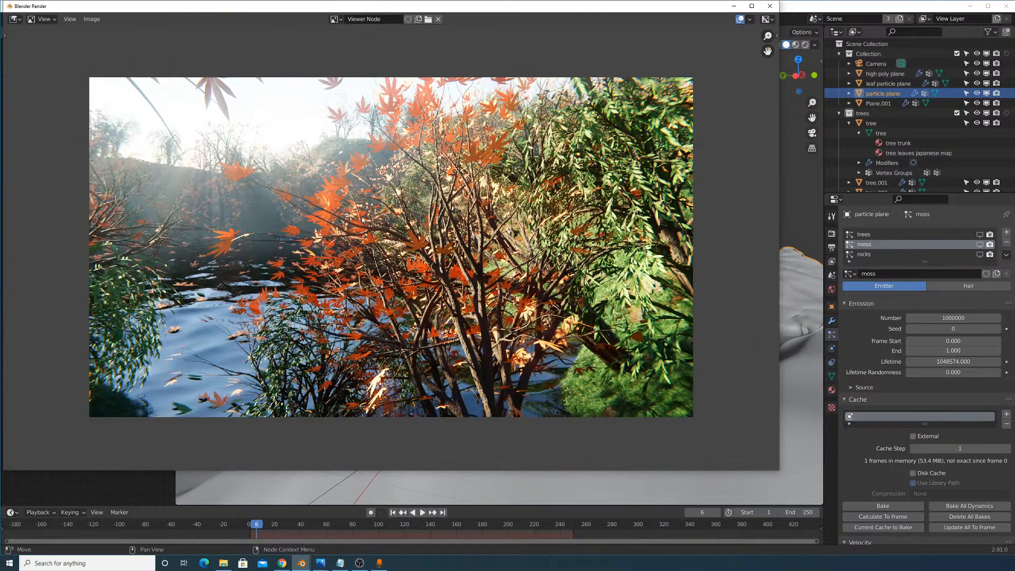
scroll(362, 220, up, 1)
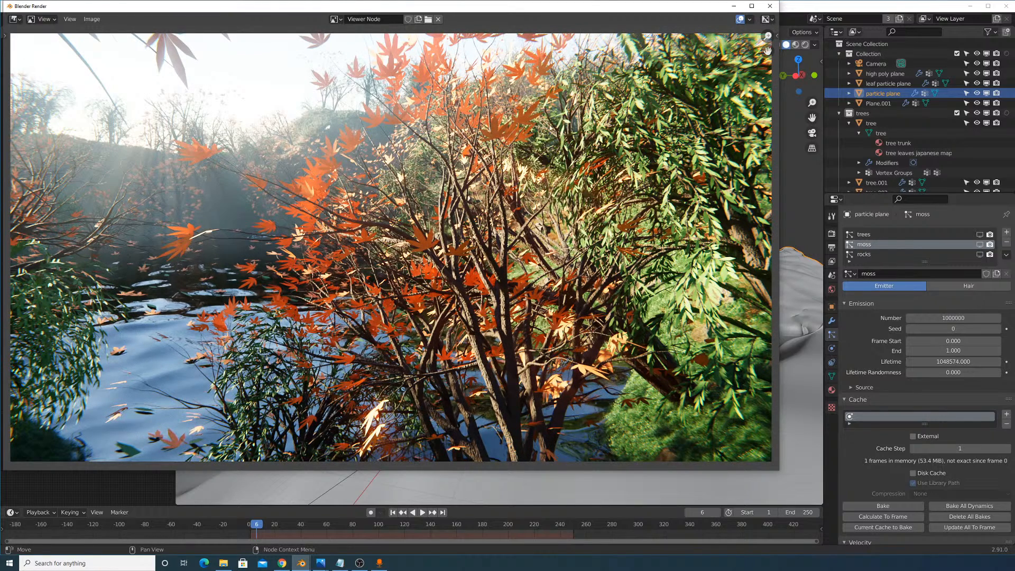
click(732, 8)
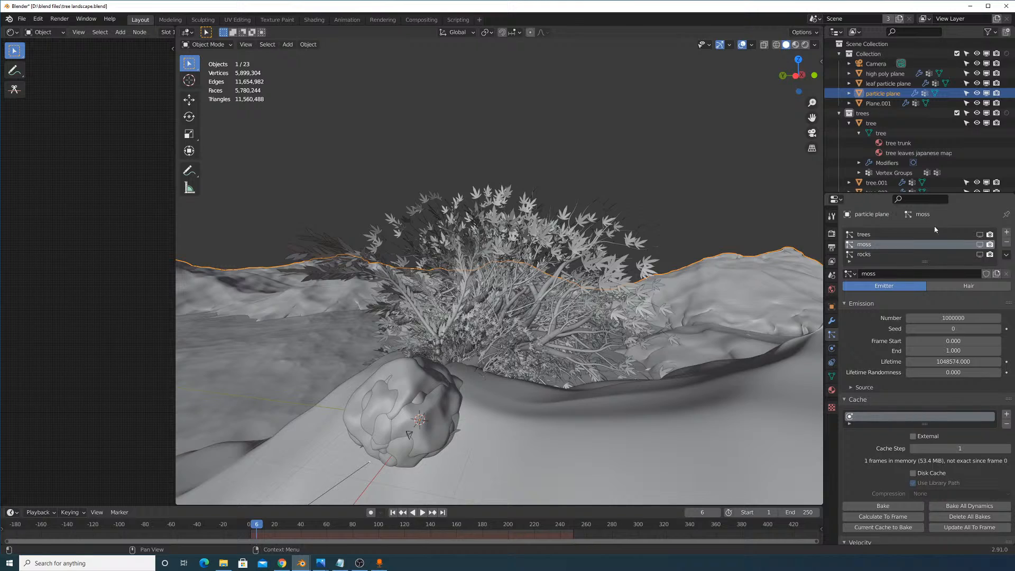
middle_drag(669, 269, 650, 266)
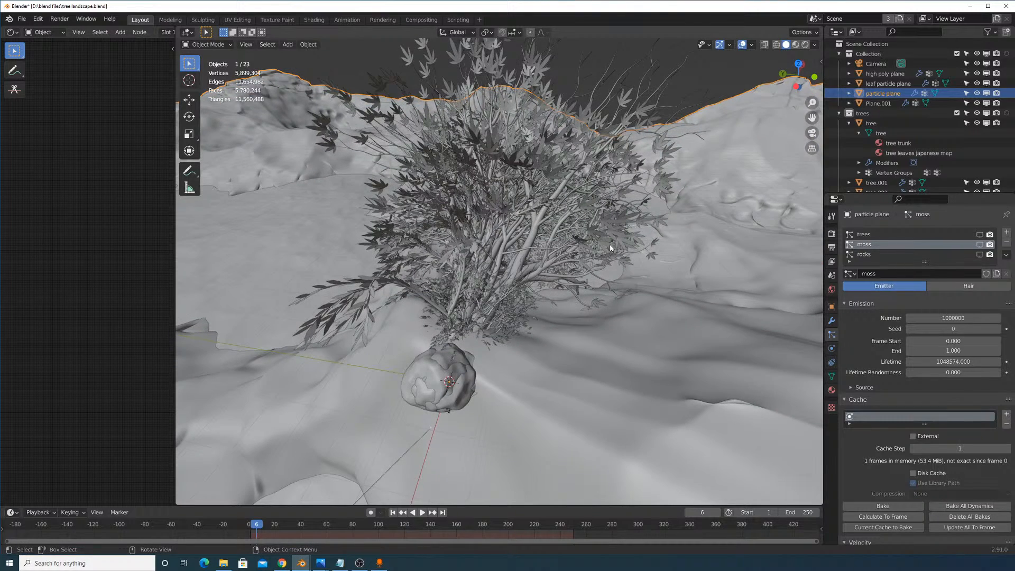
scroll(632, 293, down, 8)
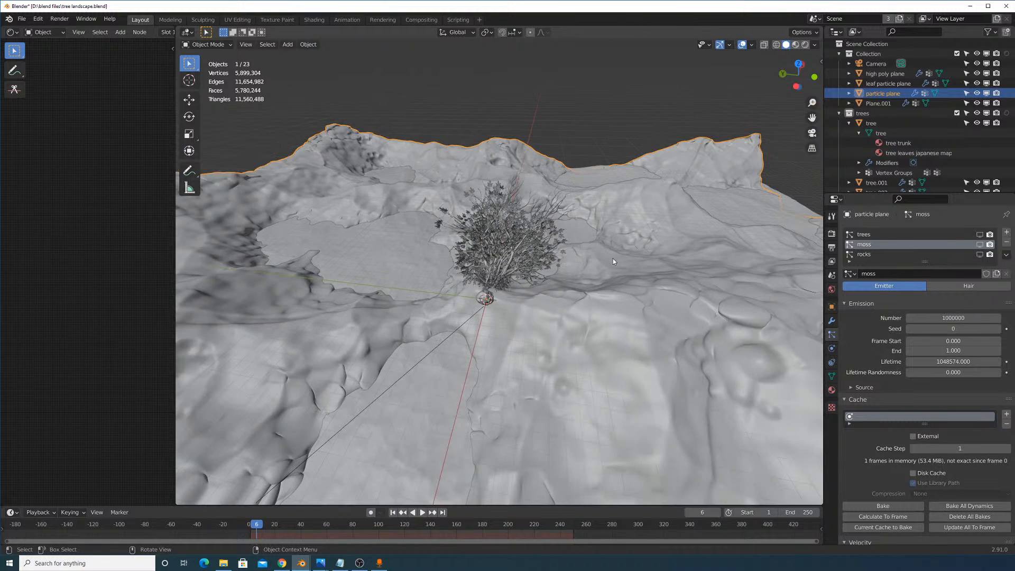
middle_drag(592, 235, 591, 294)
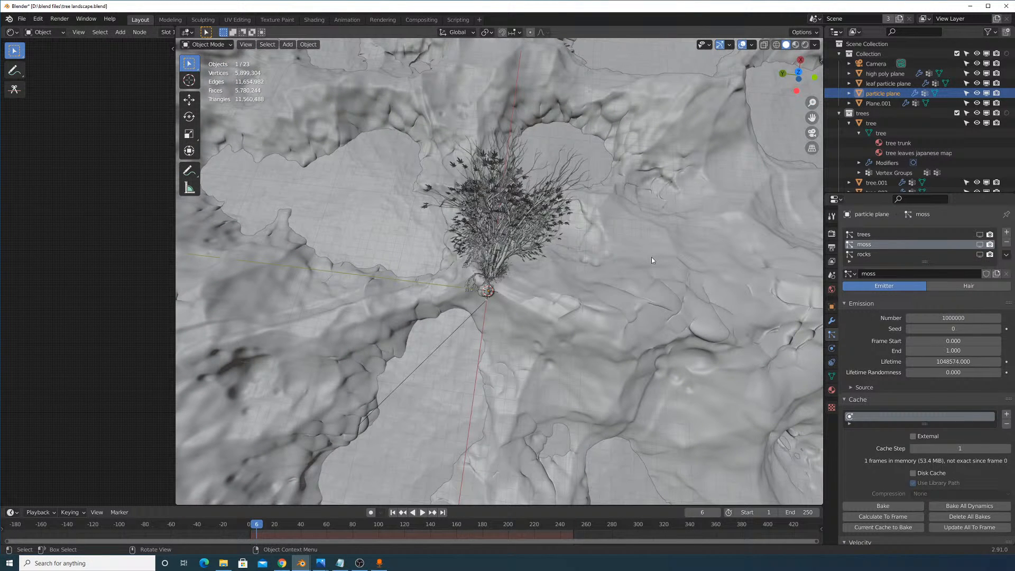
middle_drag(680, 285, 588, 280)
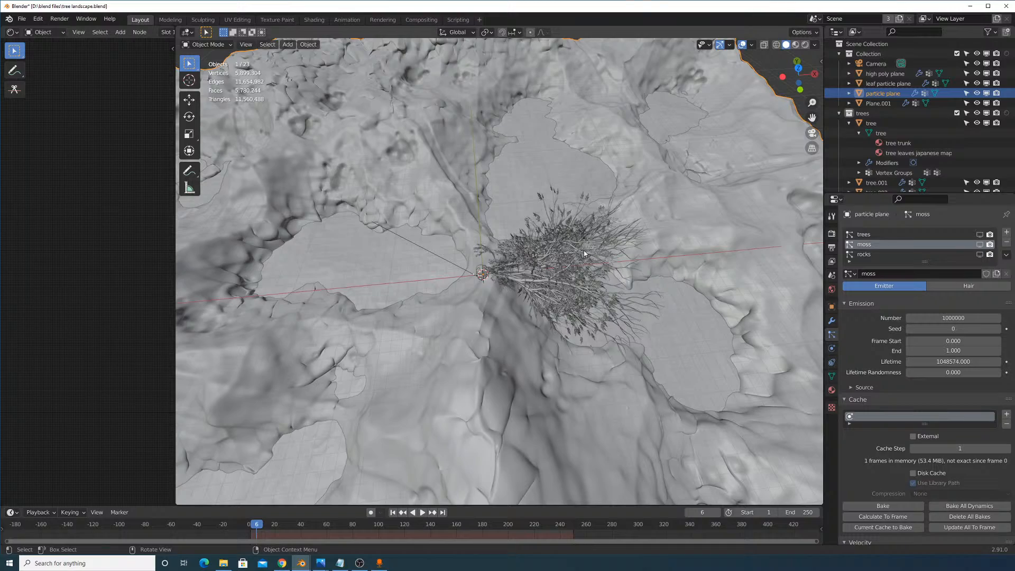
scroll(643, 247, up, 5)
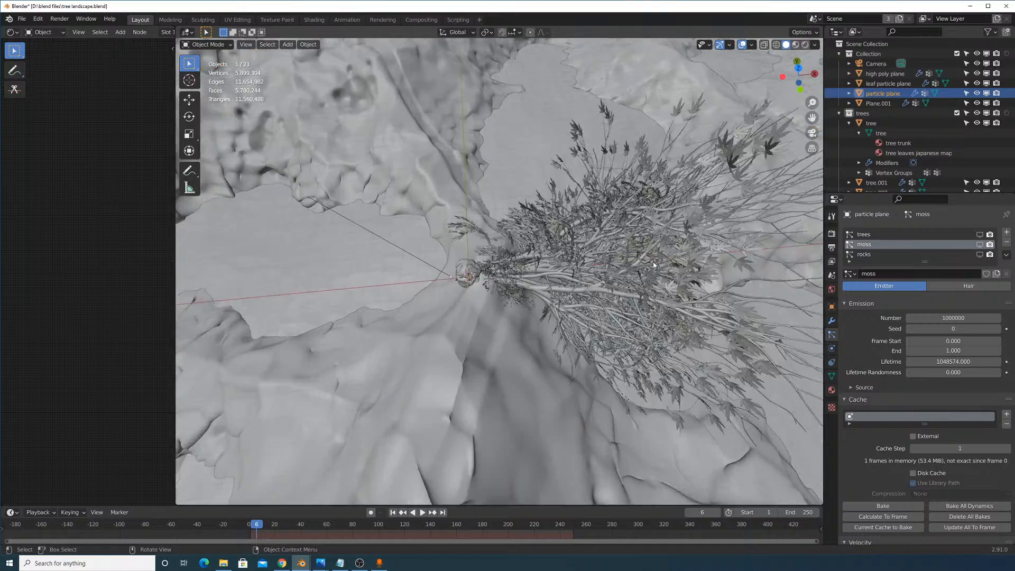
mouse_move(552, 239)
middle_down()
mouse_move(572, 213)
mouse_move(575, 249)
mouse_move(567, 242)
middle_up()
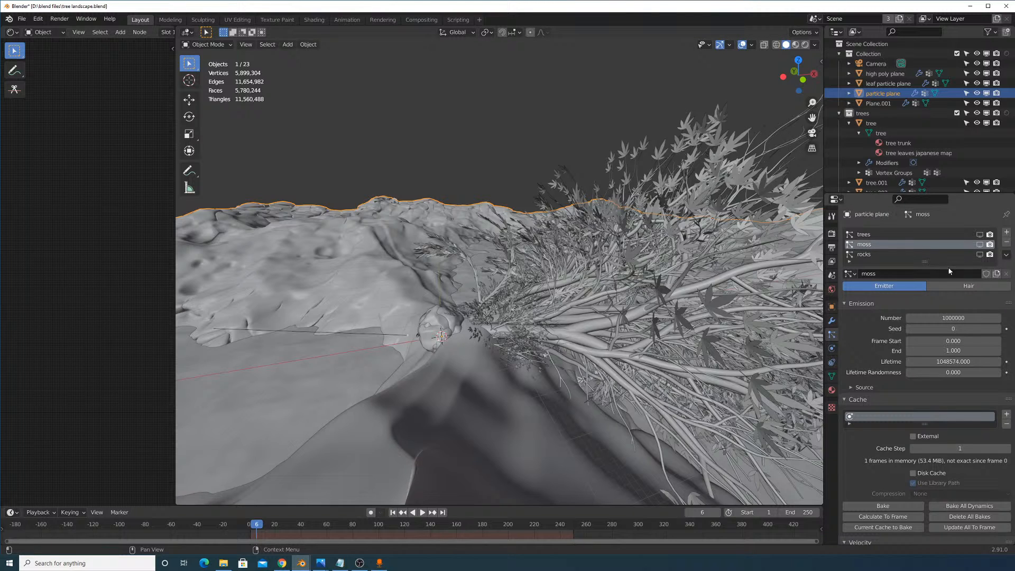
middle_drag(595, 278, 529, 296)
Switch the empty shader editor area to the Compositor, widen it across most of the workspace and save the file.
click(10, 32)
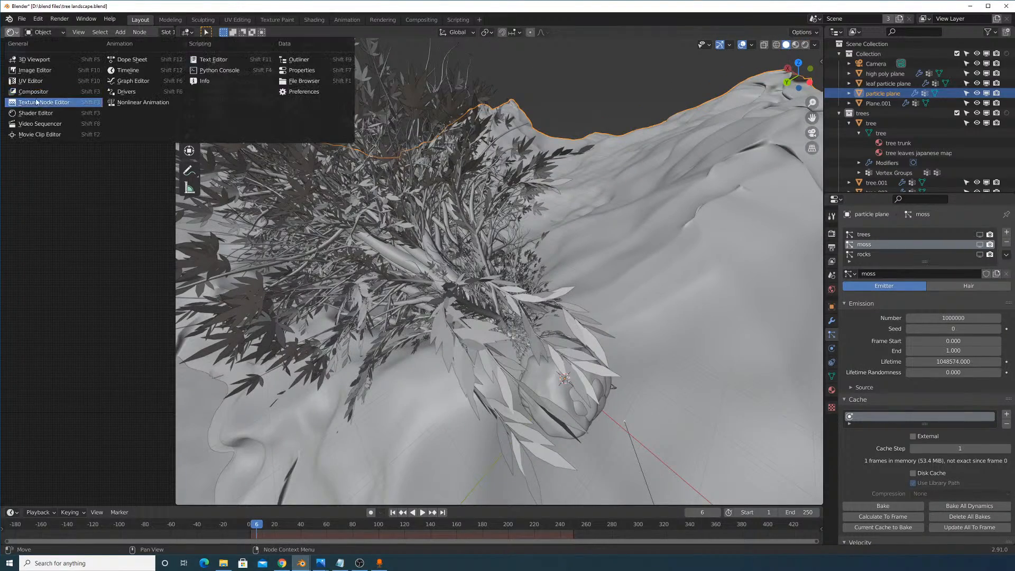
click(45, 97)
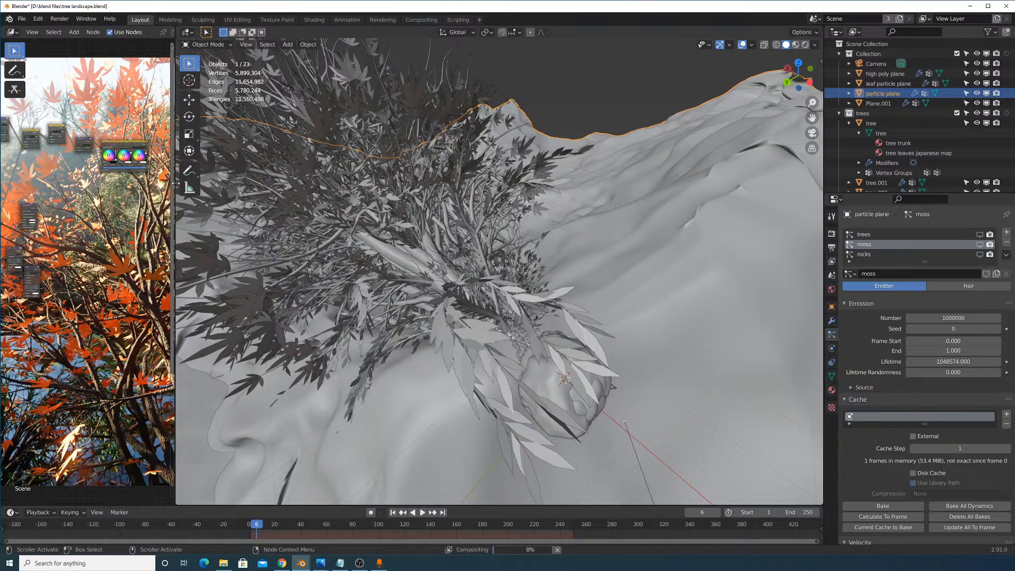
drag(175, 186, 717, 248)
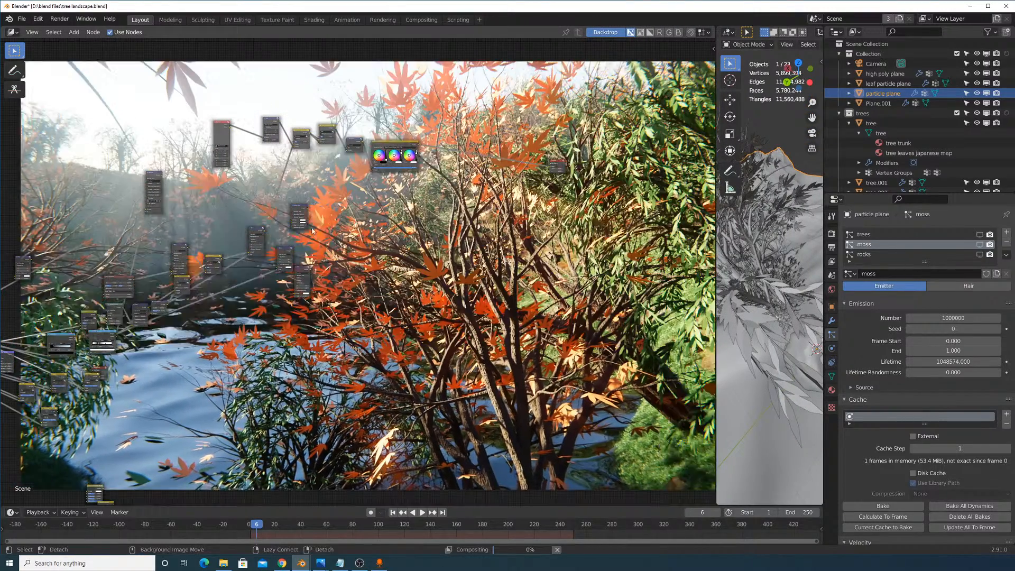
key(Home)
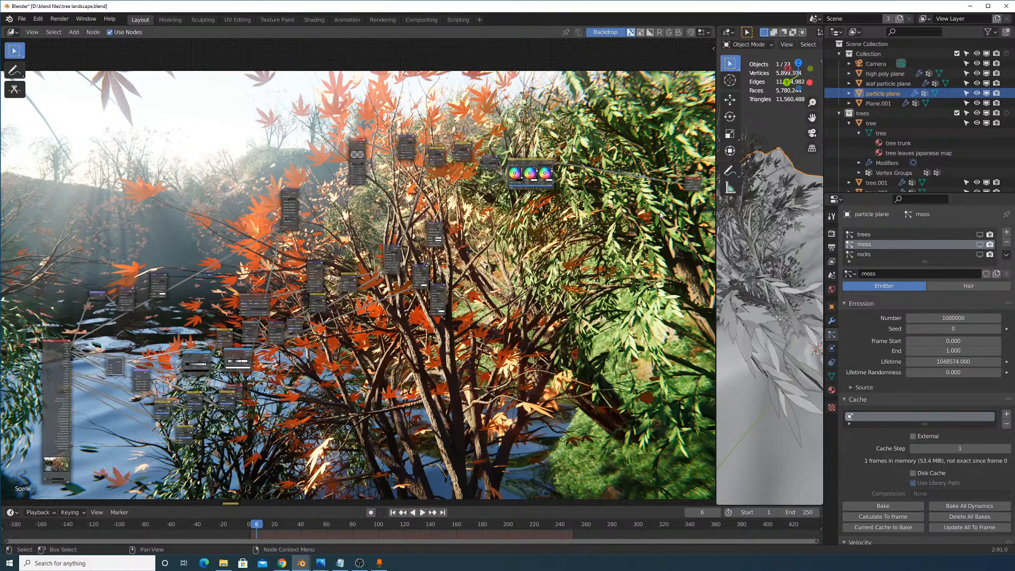
drag(716, 222, 762, 224)
key(ctrl+s)
Reposition the Color Balance node and spread the two Fast Gaussian Blur nodes near the Render Layers node apart.
scroll(370, 238, up, 3)
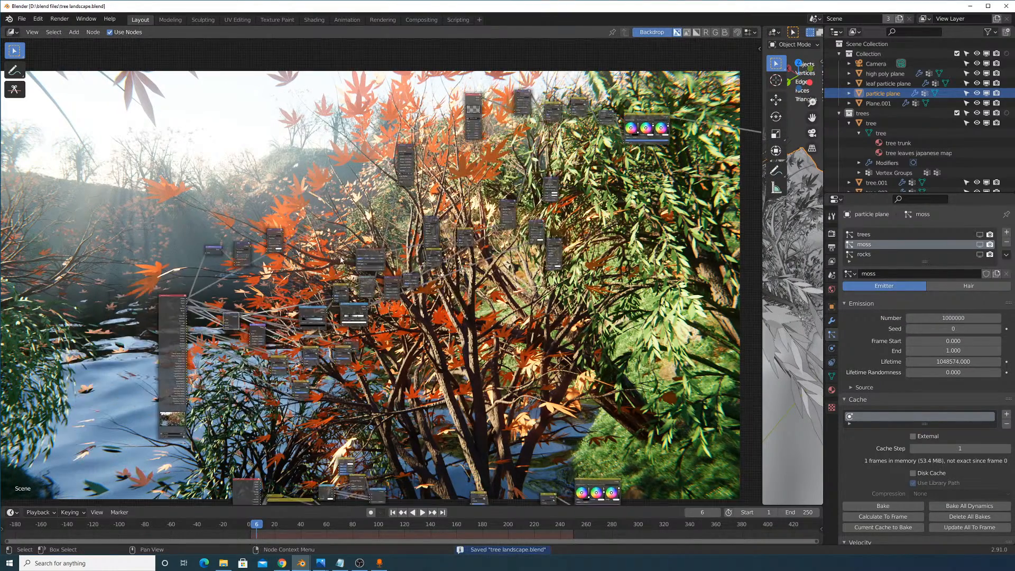
middle_drag(390, 229, 9, 475)
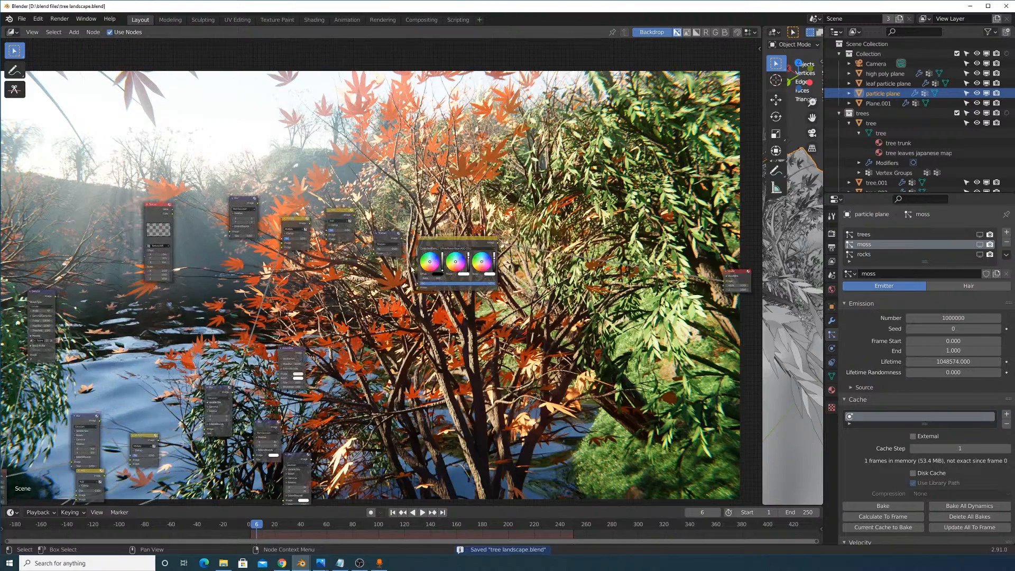
drag(462, 240, 477, 212)
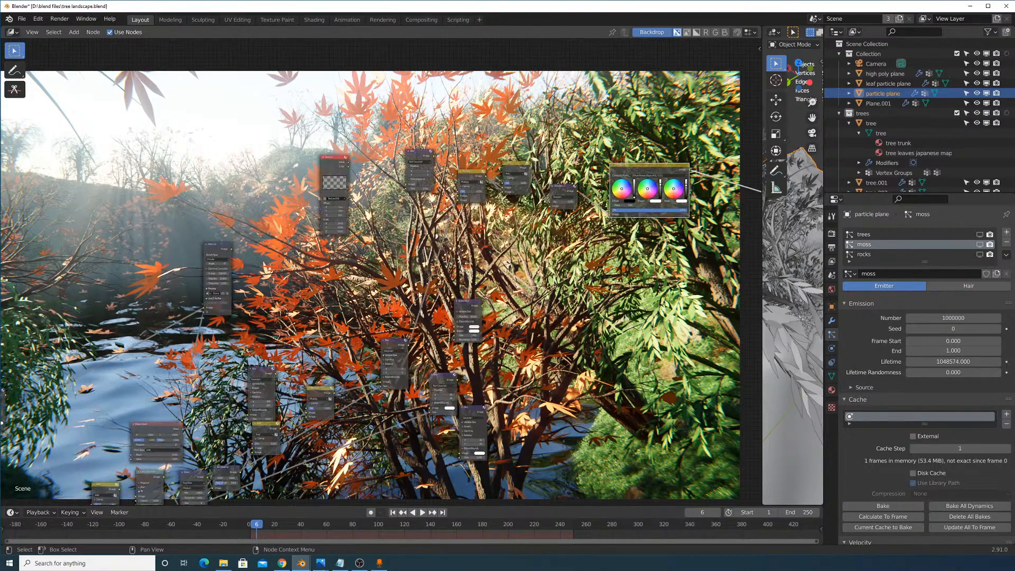
scroll(310, 212, down, 3)
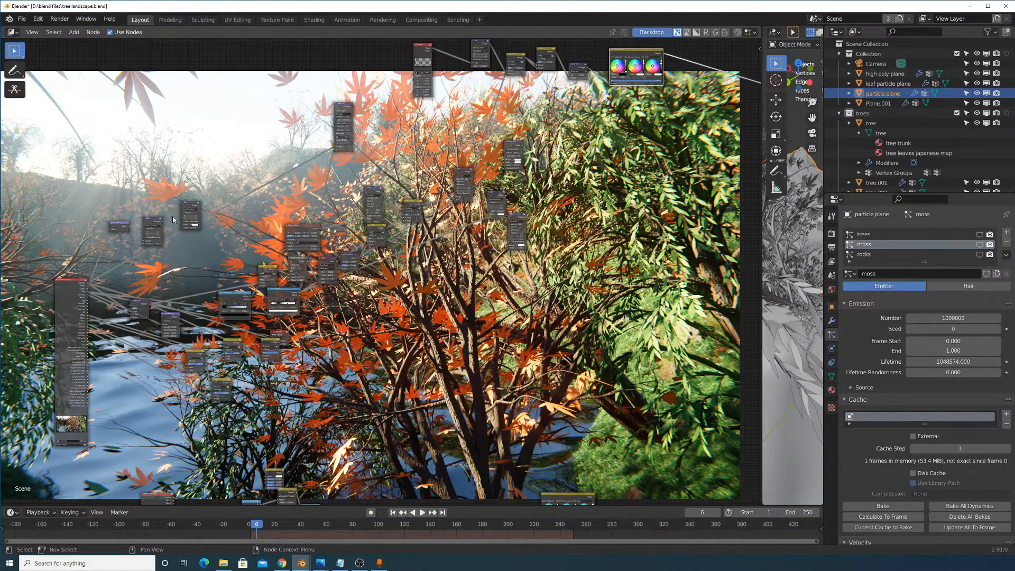
drag(154, 221, 135, 165)
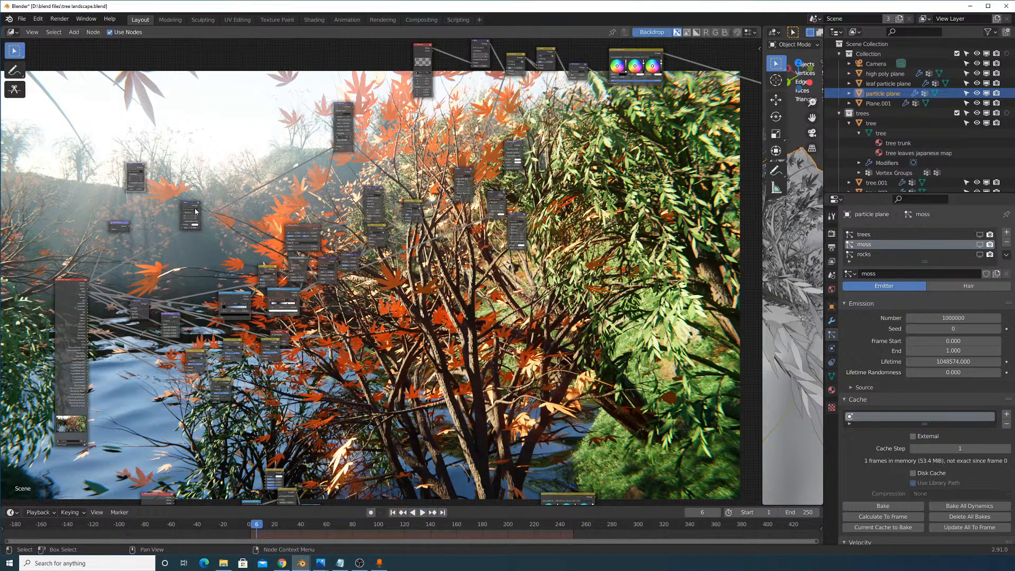
drag(197, 207, 226, 271)
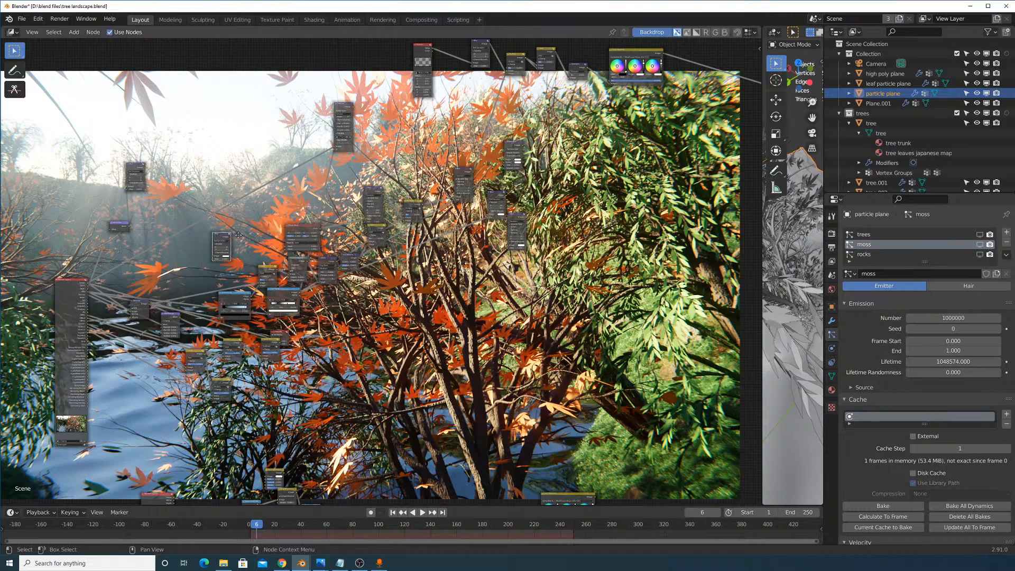
middle_drag(226, 270, 384, 280)
Reposition the Add mix node just above the two ColorRamp nodes in the compositor.
scroll(385, 280, up, 2)
drag(541, 64, 613, 185)
scroll(587, 394, up, 3)
middle_drag(621, 184, 497, 289)
scroll(423, 357, up, 2)
drag(367, 327, 360, 330)
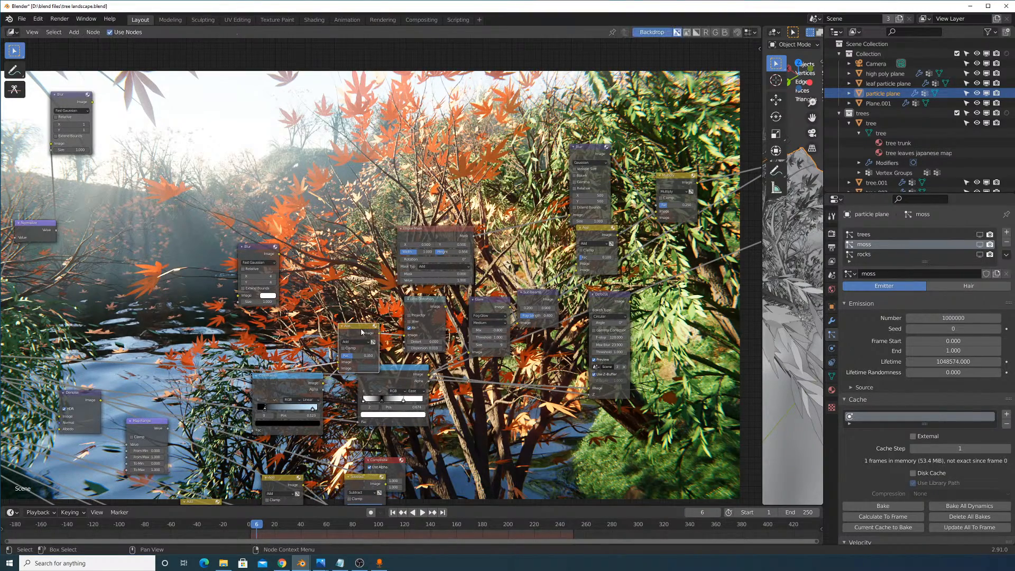
Delete the two Fast Gaussian Blur nodes and the Normalize node near Render Layers.
middle_drag(327, 290, 410, 205)
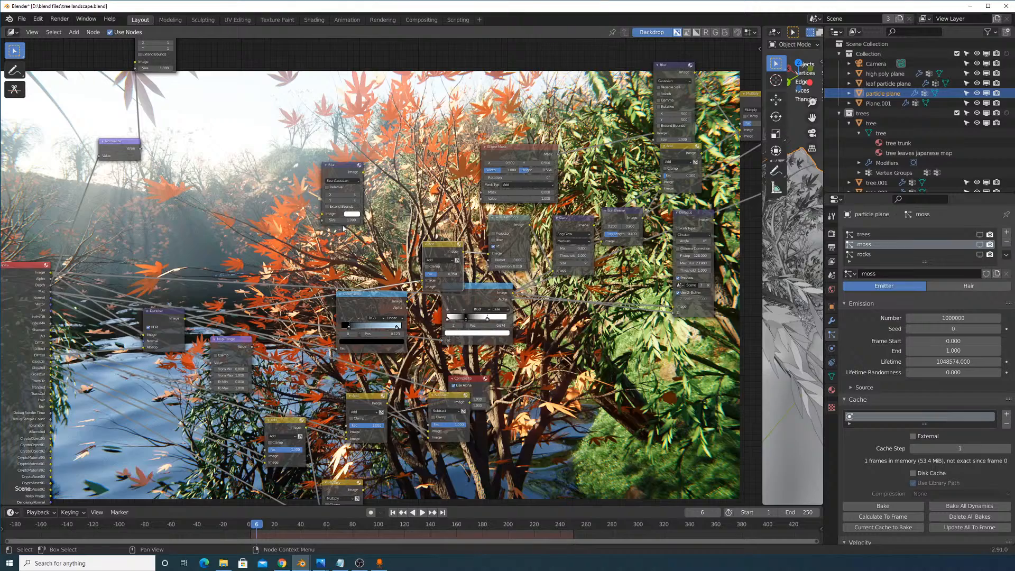
click(342, 172)
middle_drag(349, 164, 370, 227)
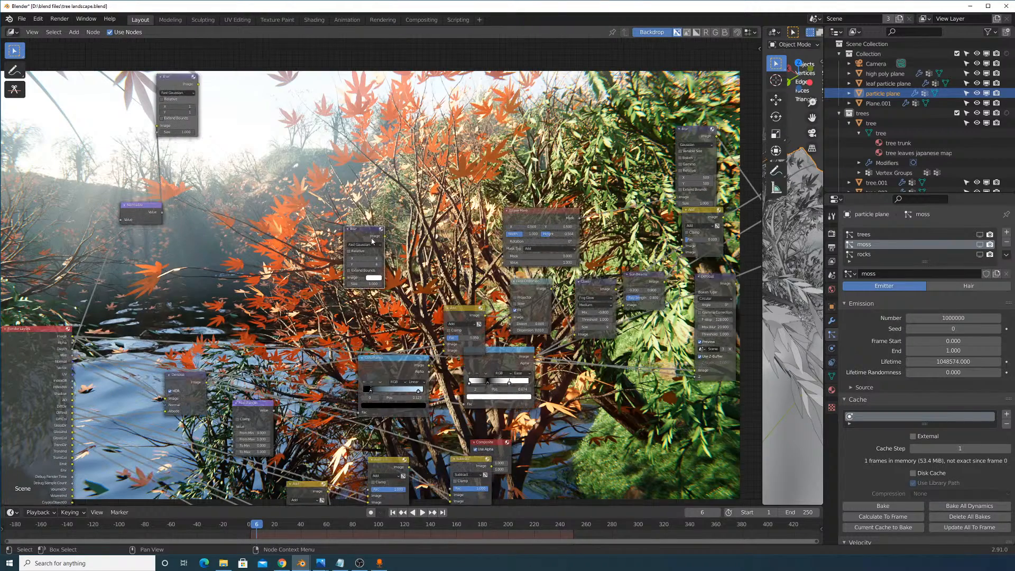
key(x)
middle_drag(158, 210, 231, 278)
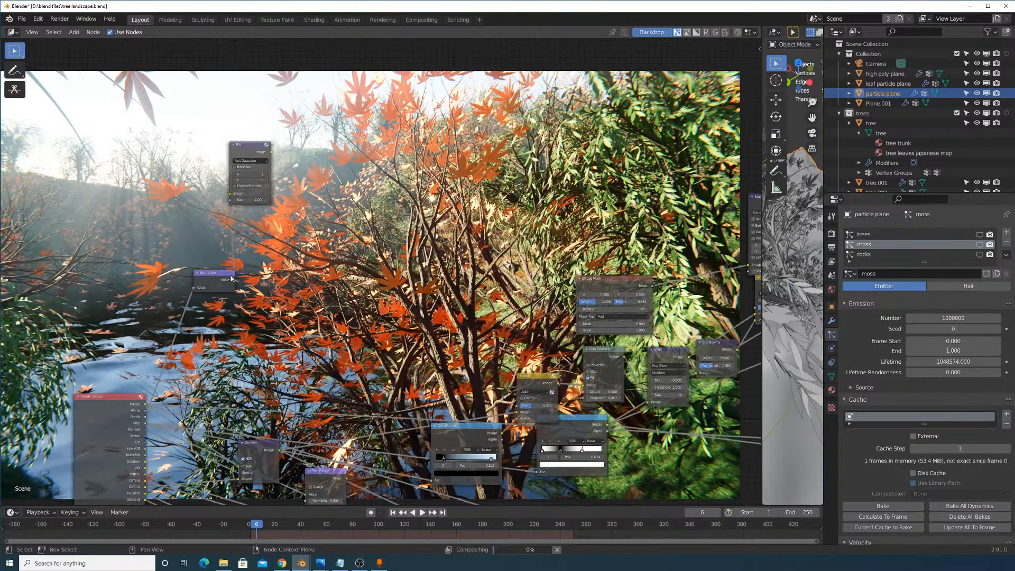
shift+click(248, 150)
key(x)
Delete the Map Range node and place the Denoise node closer to the Render Layers node.
scroll(370, 305, down, 3)
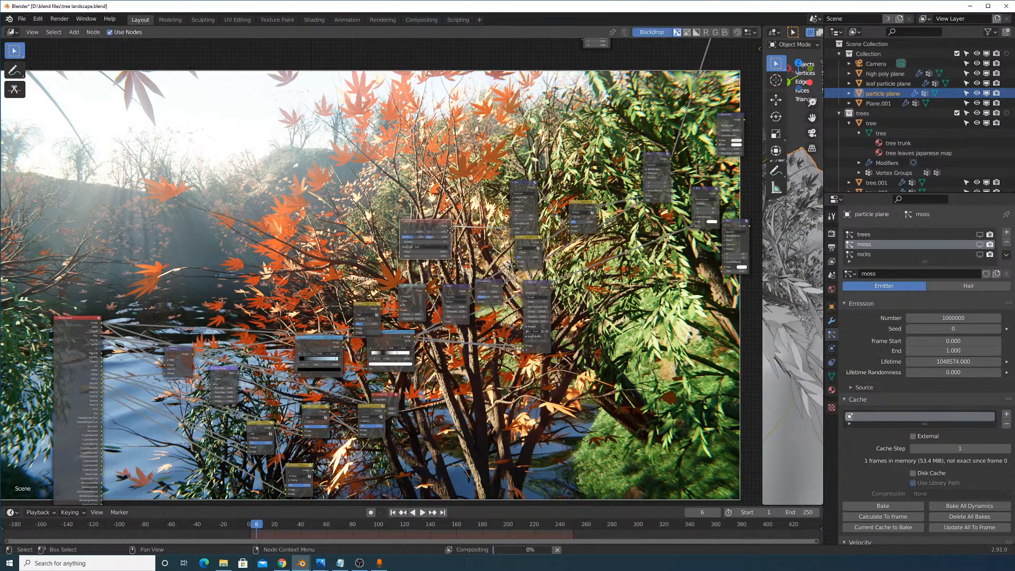
shift+scroll(404, 236, down, 5)
scroll(298, 241, up, 5)
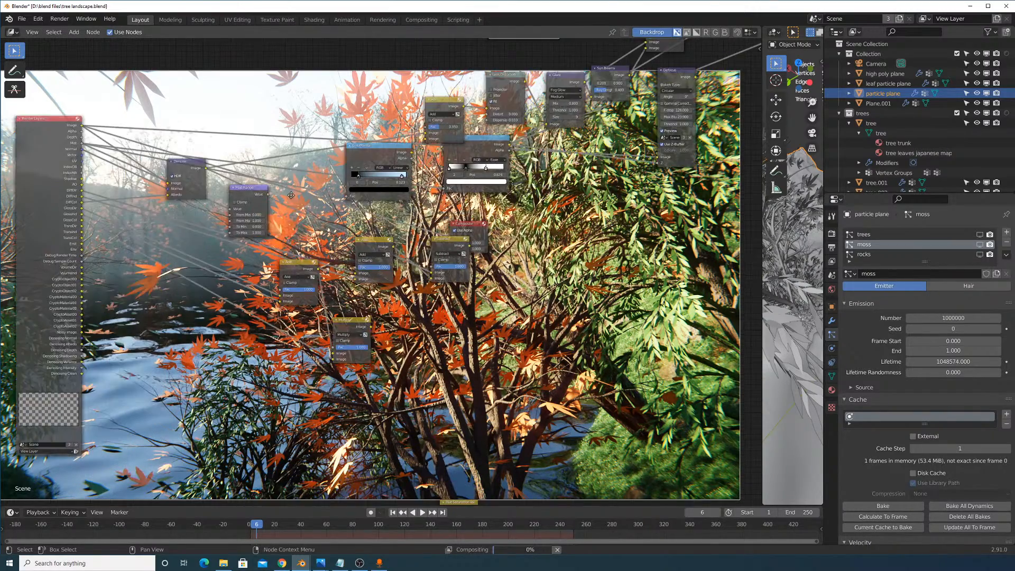
drag(299, 256, 292, 110)
key(x)
drag(228, 231, 203, 209)
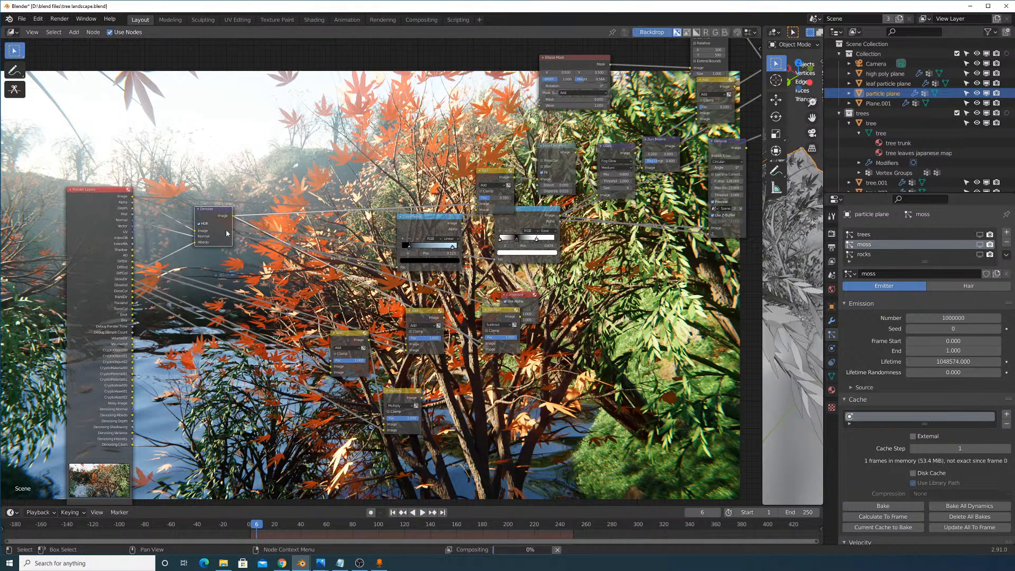
Move the black-to-blue ColorRamp node nearer to Denoise and preview the Mist pass of Render Layers in the backdrop.
middle_drag(349, 244, 263, 293)
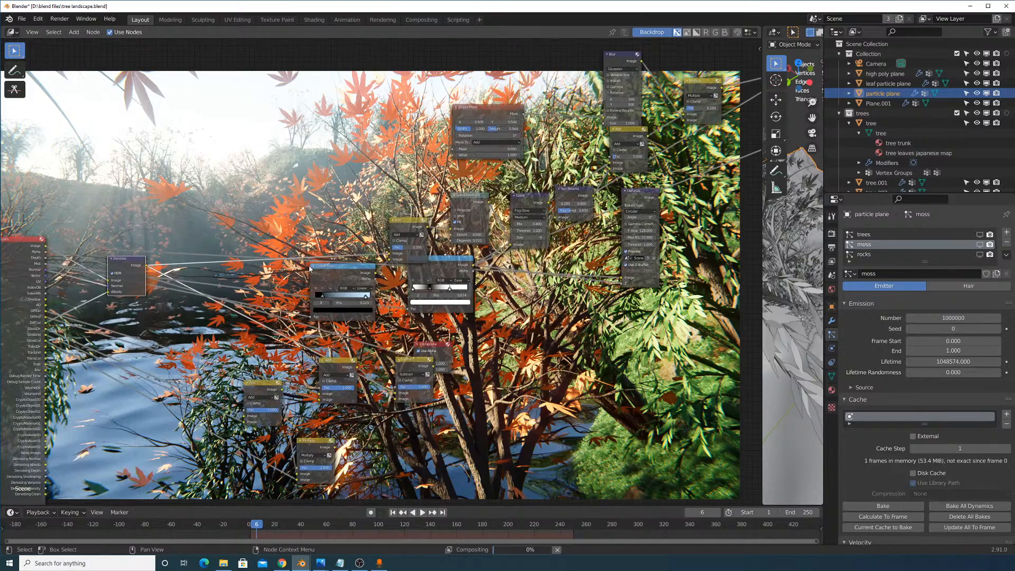
drag(350, 275, 277, 261)
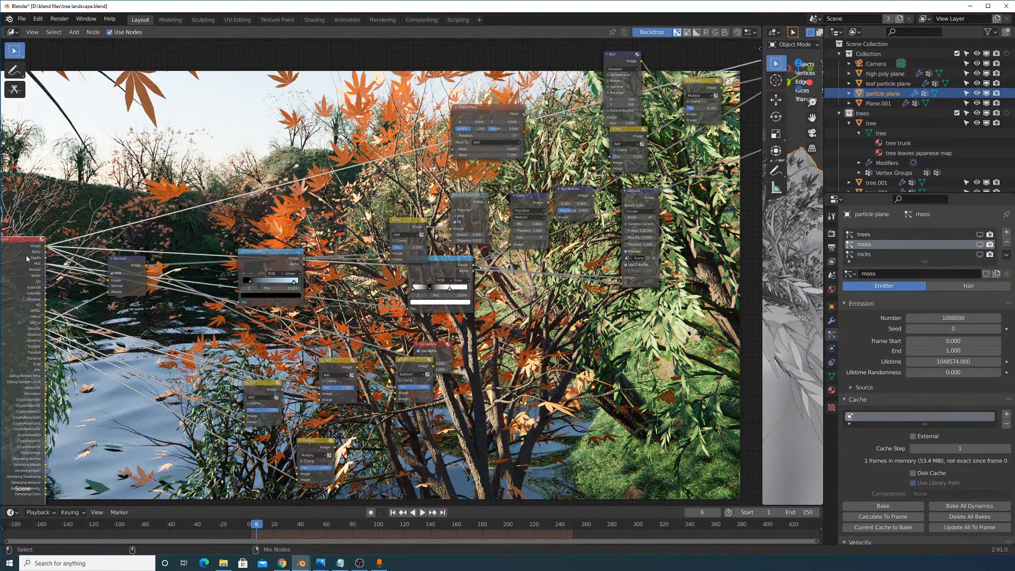
ctrl+shift+click(26, 255)
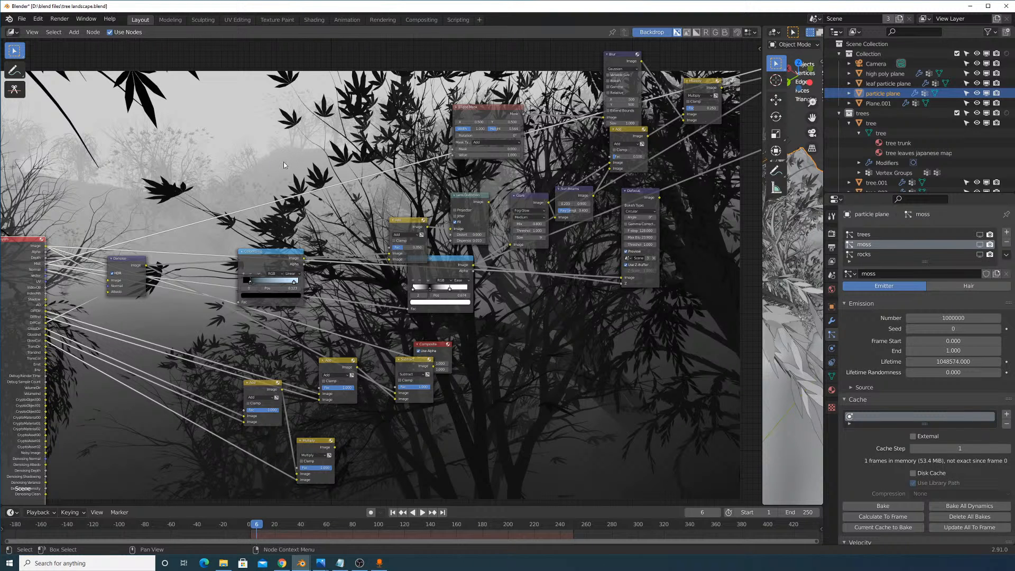
Place the black-to-blue ColorRamp node clear of its neighbouring nodes and preview its output in the backdrop.
drag(262, 264, 270, 237)
middle_drag(313, 207, 434, 253)
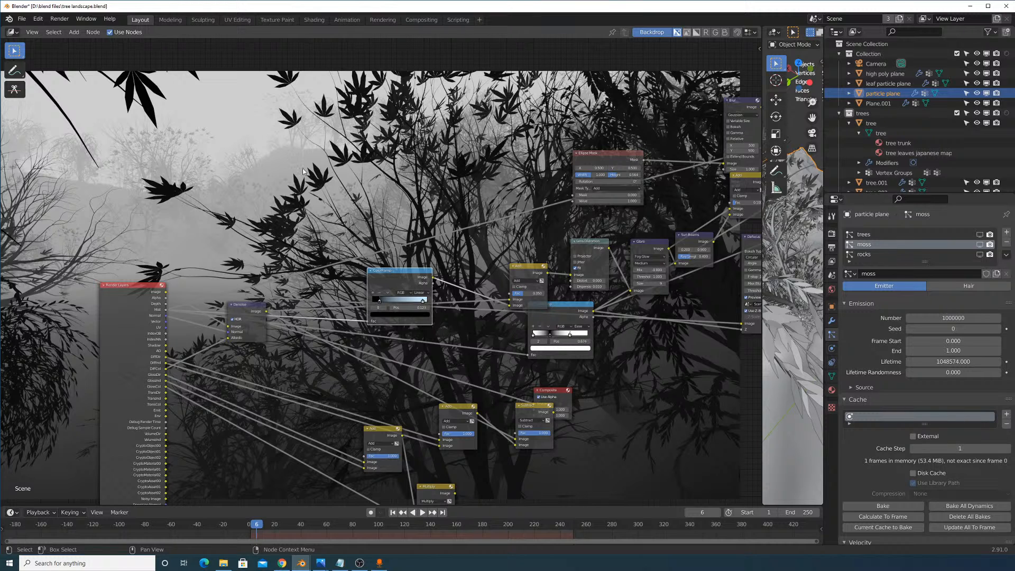
key(g)
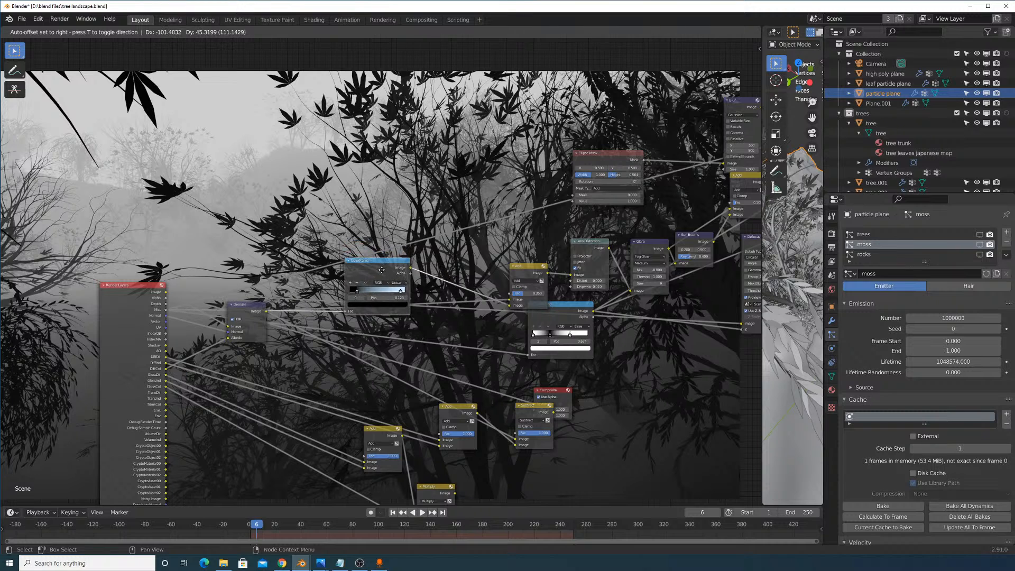
click(404, 291)
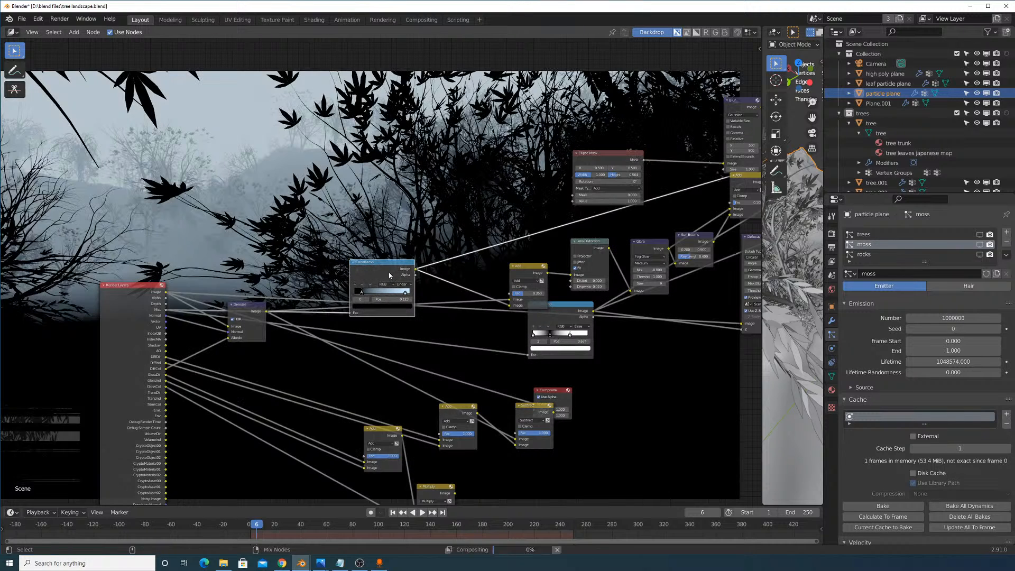
Move the Add mix node between the first ColorRamp and Lens Distortion, and mute the Denoise node.
middle_drag(469, 262, 459, 319)
scroll(555, 357, up, 2)
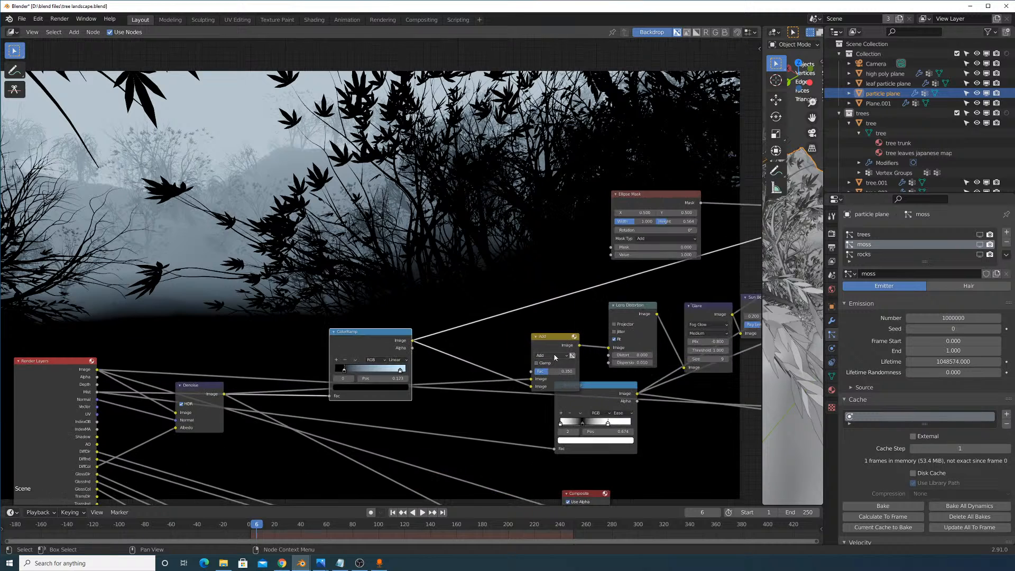
drag(562, 340, 502, 270)
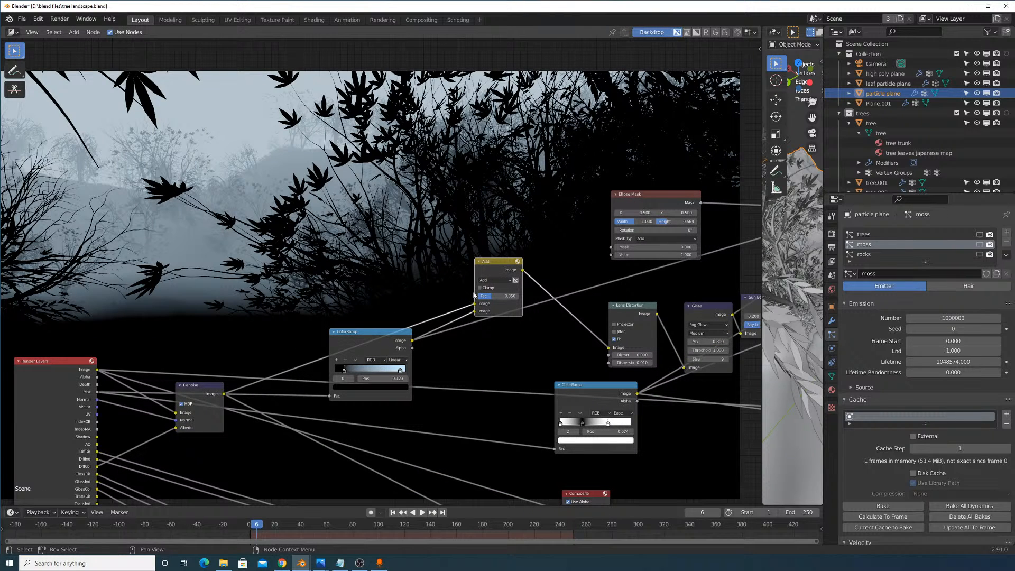
drag(501, 272, 516, 312)
click(197, 395)
key(m)
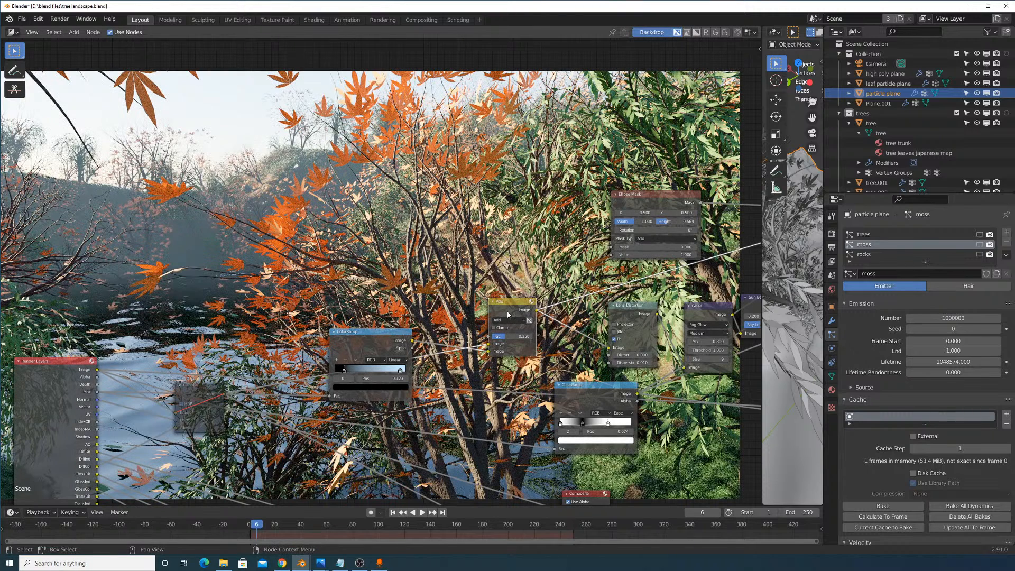
Move the Add mix node up and to the left so it sits above the first ColorRamp.
drag(508, 310, 489, 292)
drag(488, 292, 524, 295)
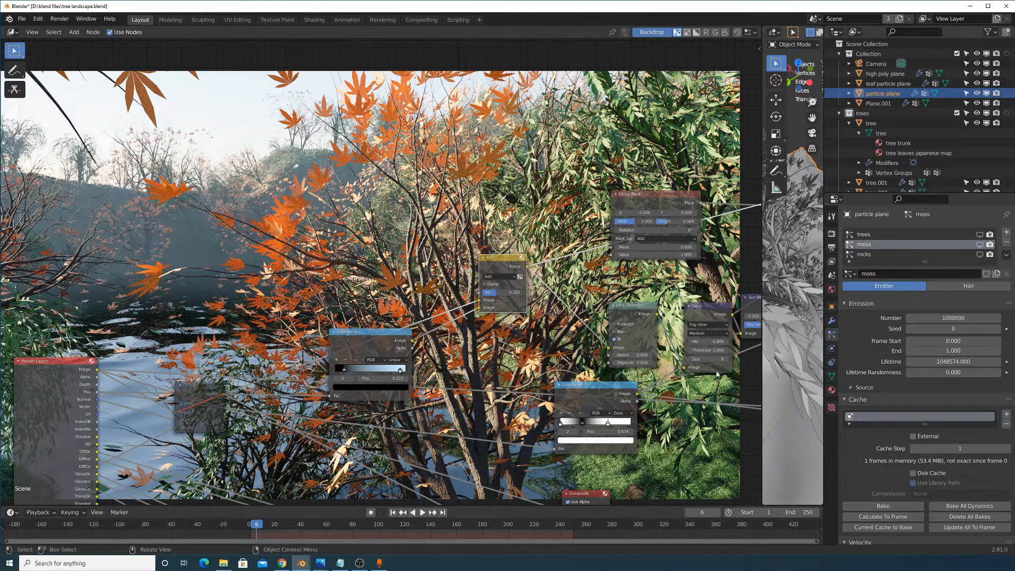
drag(498, 269, 450, 268)
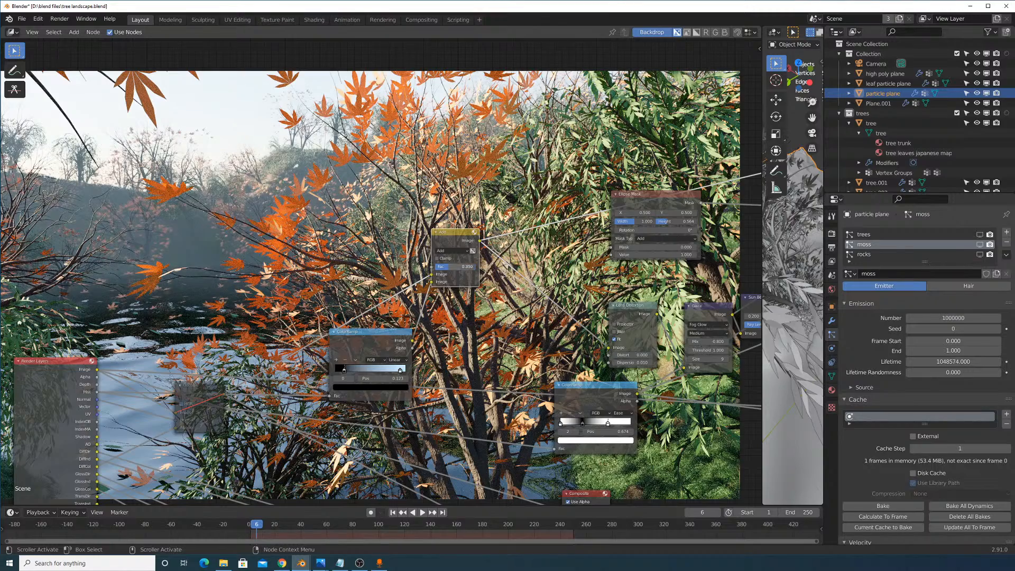
Move the Lens Distortion node up and to the left, leaving a wider gap before the Glare node.
middle_drag(611, 313, 460, 292)
mouse_move(460, 339)
mouse_down()
mouse_move(507, 339)
mouse_move(458, 340)
mouse_up()
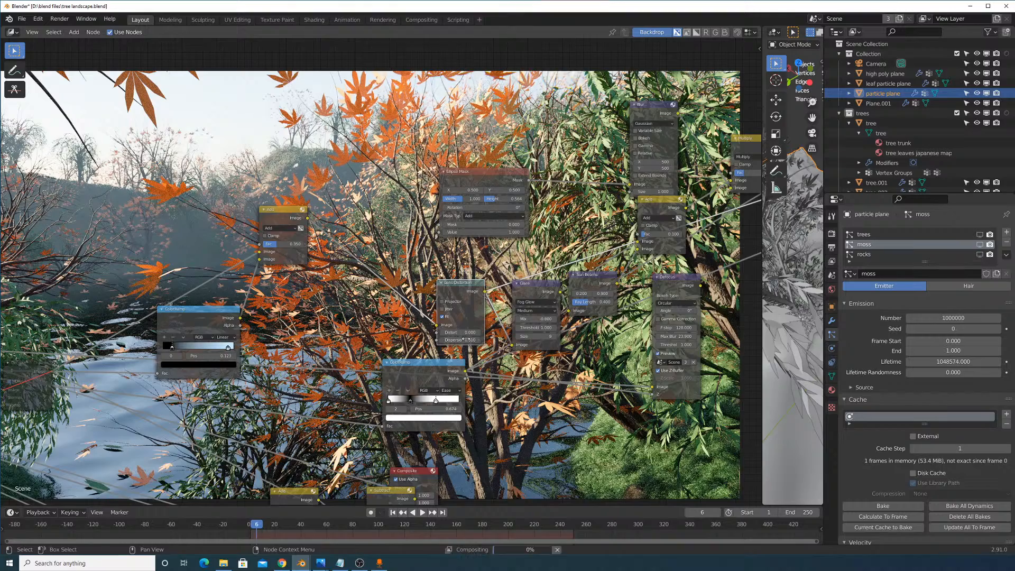
middle_drag(504, 256, 417, 290)
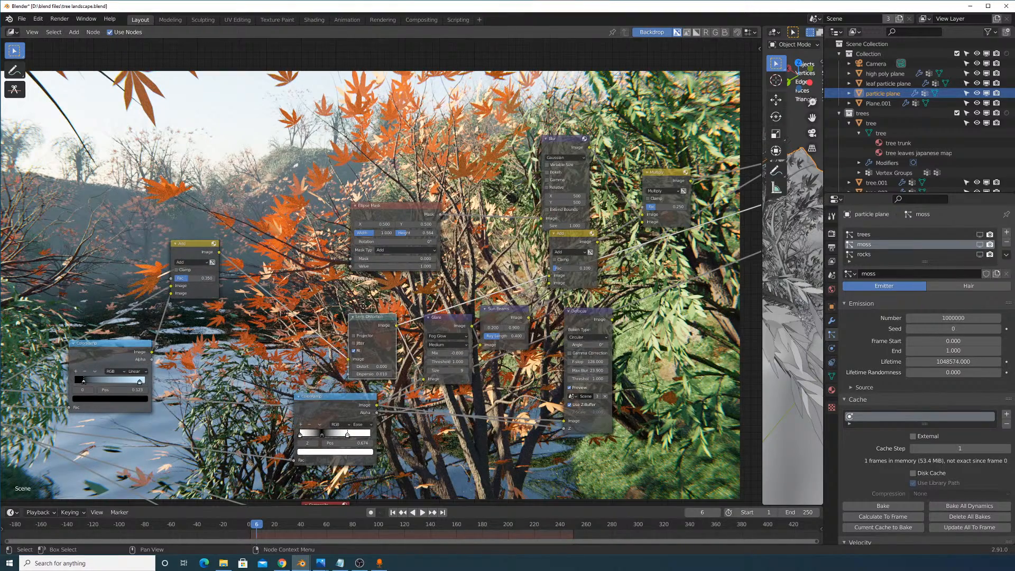
drag(370, 317, 325, 294)
Shift Sun Beams farther from Glare and preview Glare, Sun Beams and the 0.100 Add mix in the backdrop.
click(457, 324)
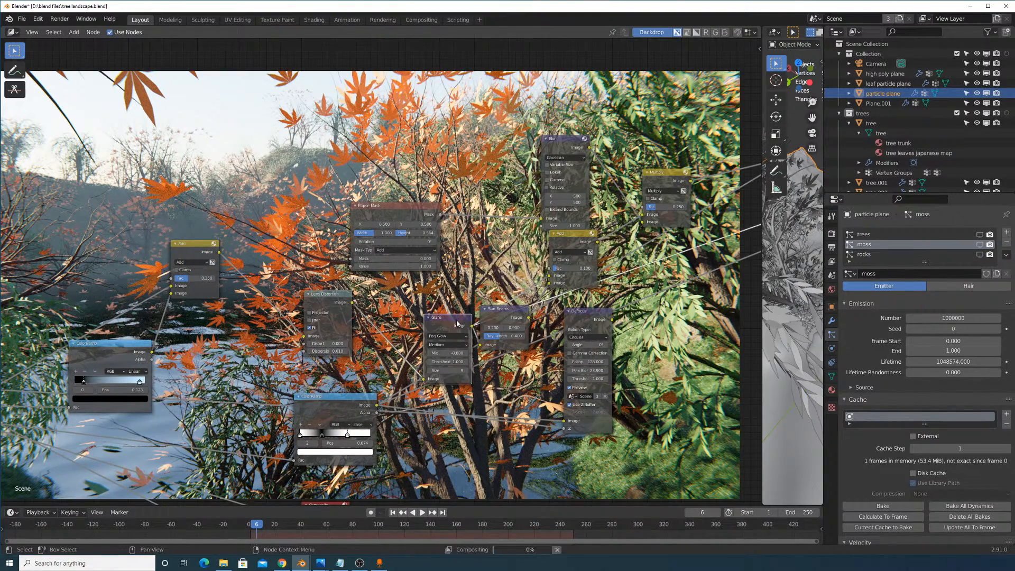
middle_drag(454, 313, 399, 333)
drag(444, 336, 465, 343)
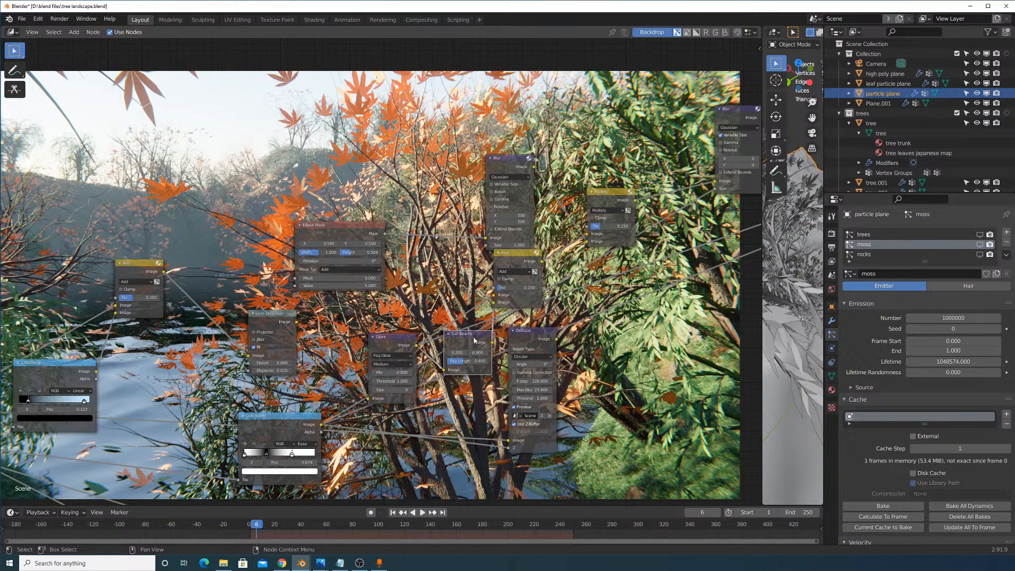
ctrl+shift+click(474, 341)
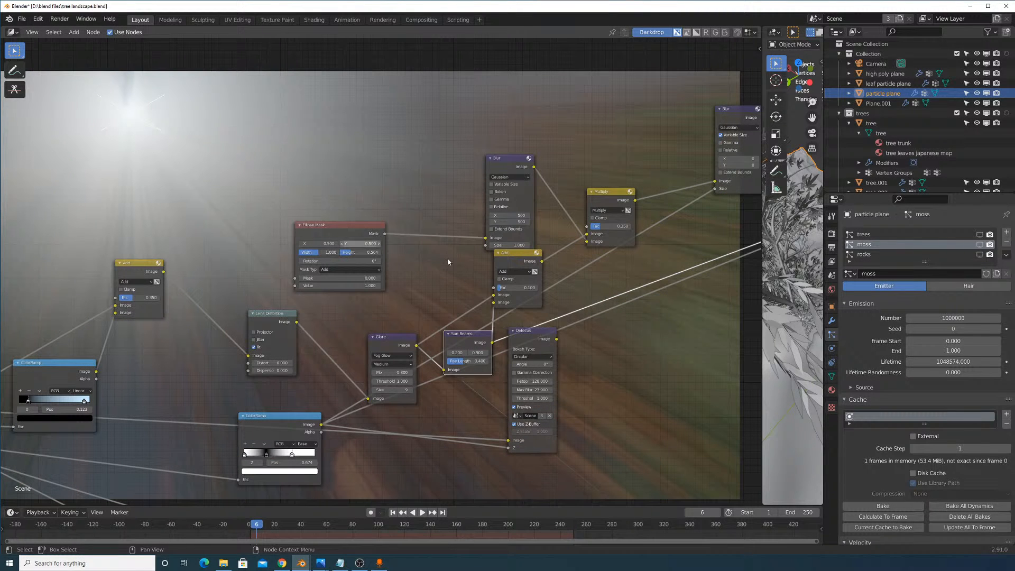
ctrl+shift+click(523, 259)
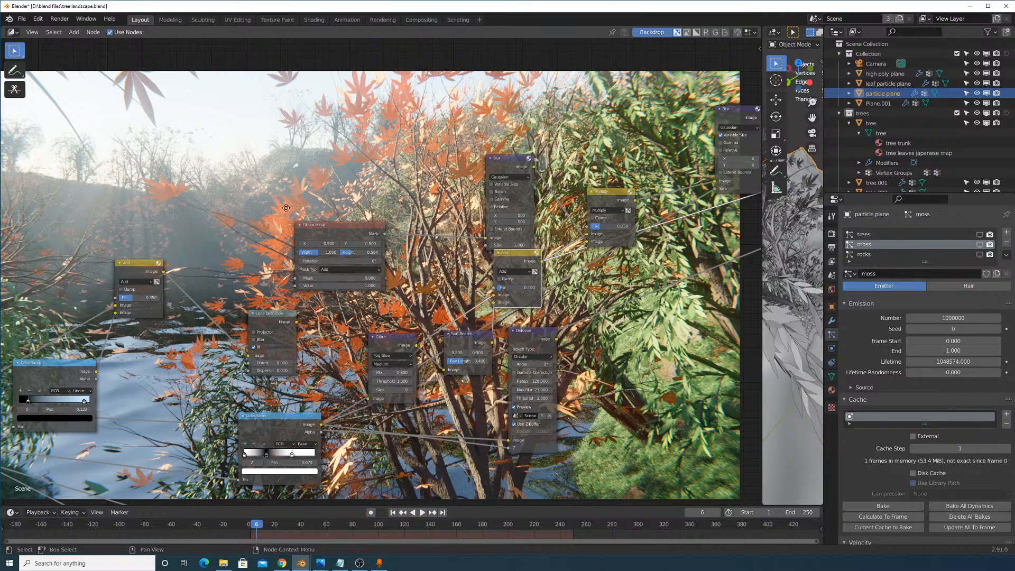
Raise the Multiply mix node slightly and move the Gaussian Blur node that feeds it closer to Ellipse Mask.
middle_drag(430, 211, 328, 247)
drag(509, 237, 510, 218)
drag(395, 195, 357, 188)
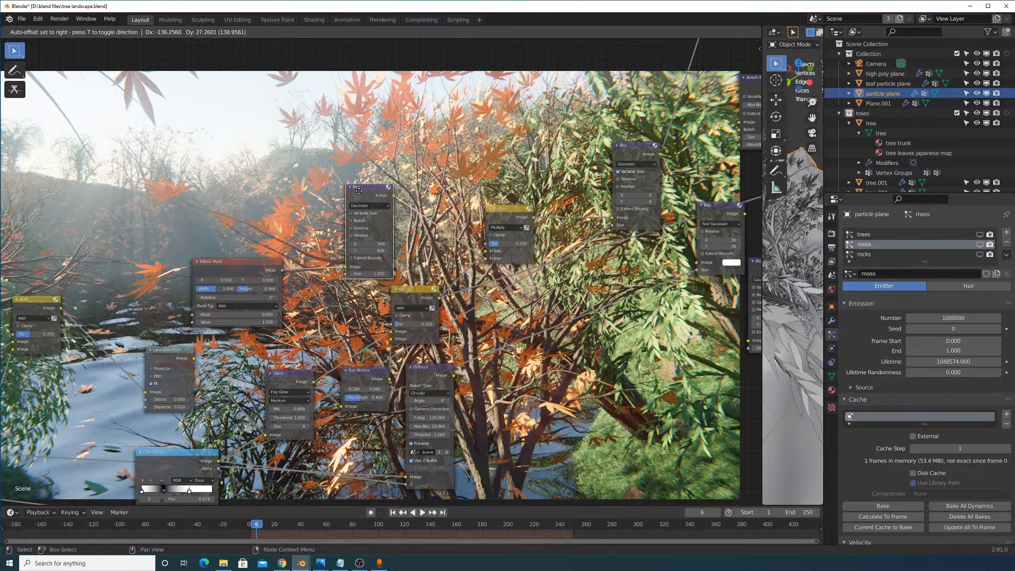
Preview the vignette chain in the backdrop: Ellipse Mask, its Gaussian Blur and the Multiply mix, and nudge Multiply higher.
ctrl+shift+click(244, 266)
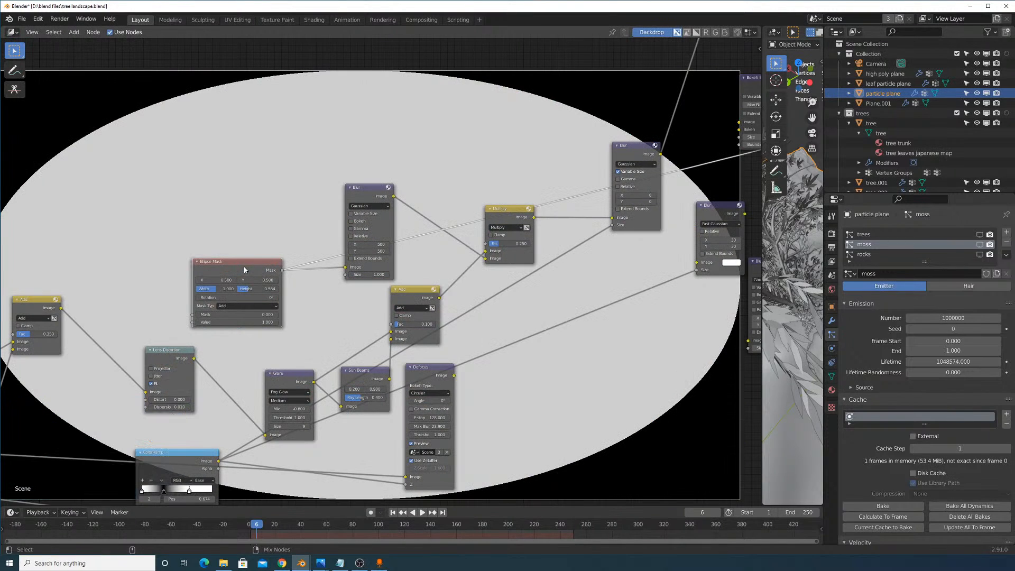
ctrl+shift+click(367, 191)
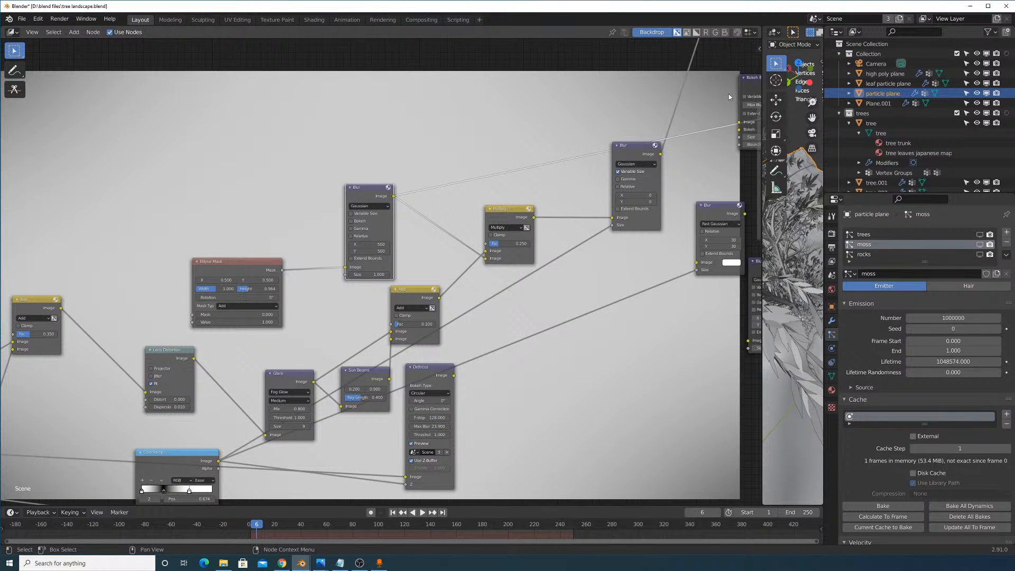
ctrl+shift+click(502, 214)
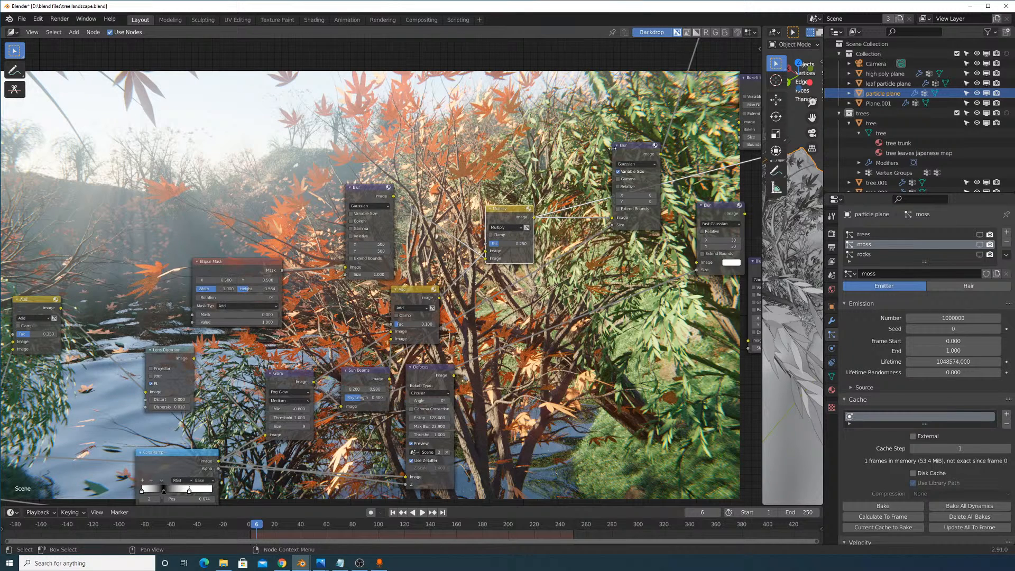
middle_drag(560, 174, 433, 210)
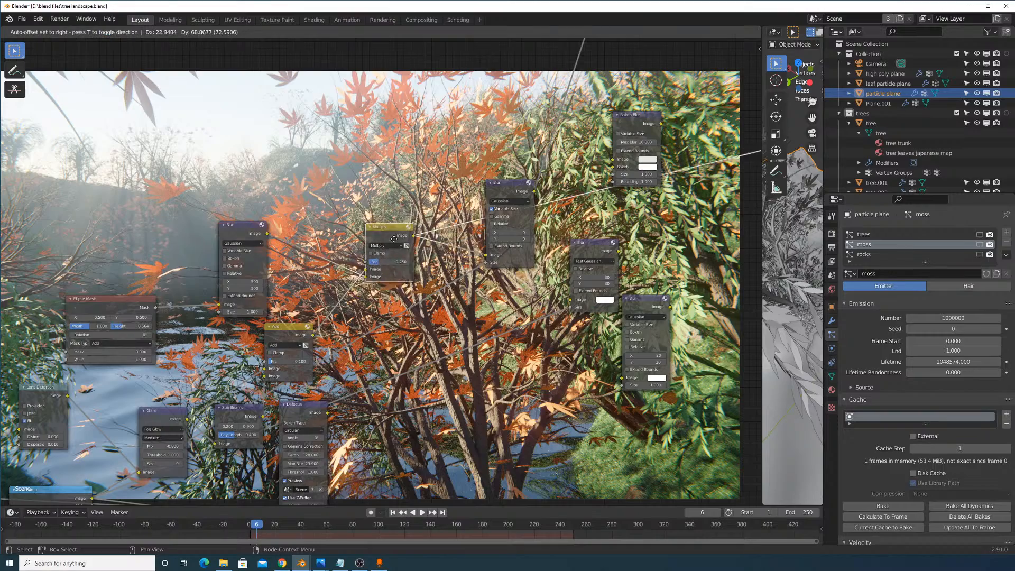
Preview the film grain chain in the backdrop: the Texture node, its Fast Gaussian Blur and the Multiply mix.
middle_drag(474, 254, 315, 499)
middle_drag(480, 208, 475, 254)
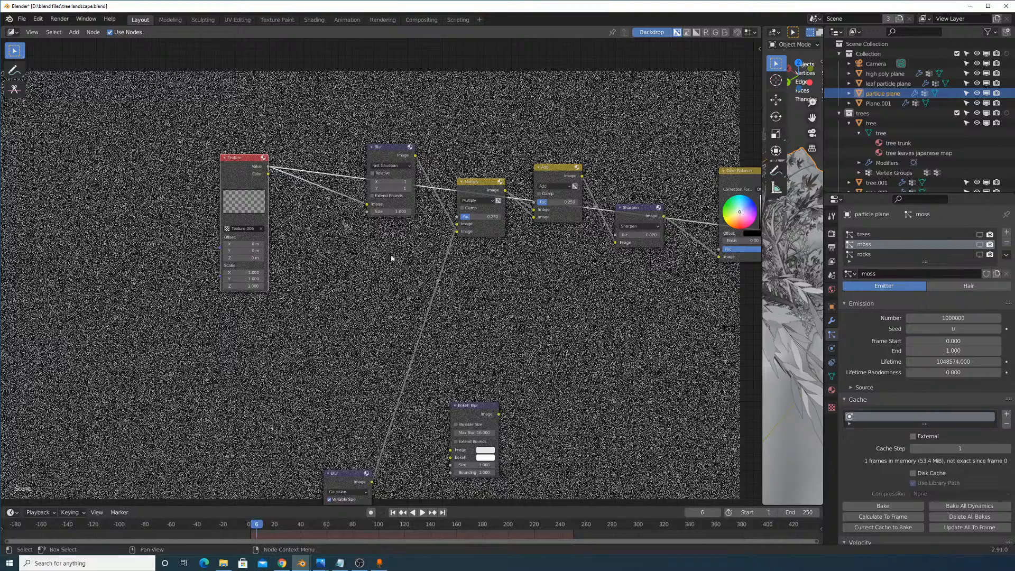
drag(374, 175, 395, 151)
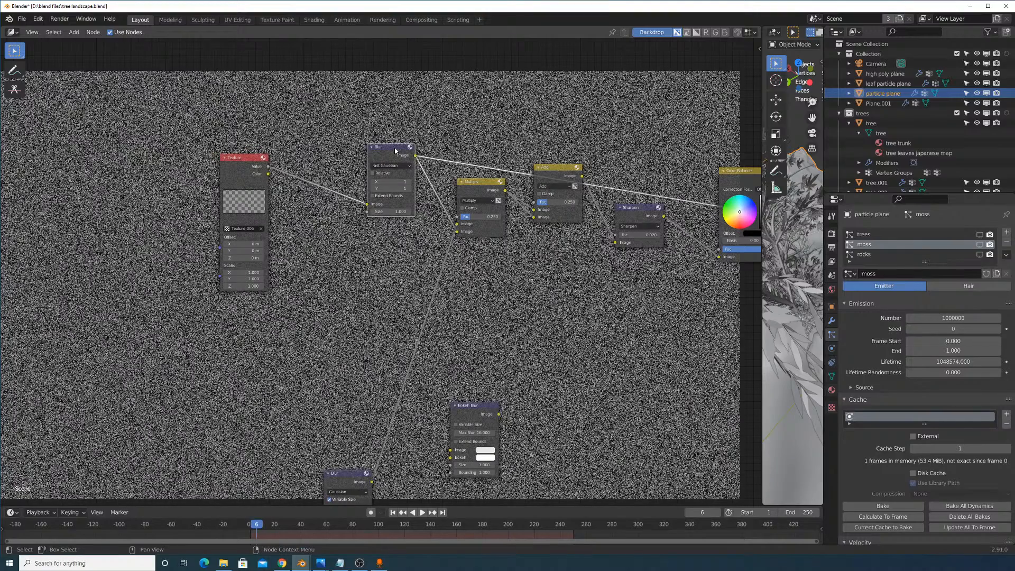
click(481, 192)
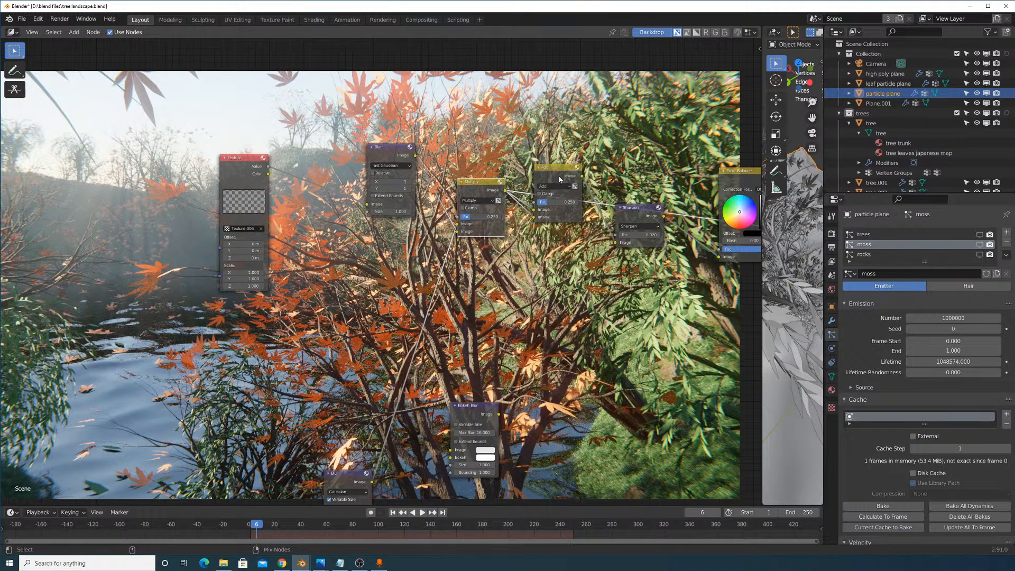
Preview the last nodes of the chain in the backdrop: the 0.250 Add mix, Sharpen and Color Balance.
drag(556, 175, 559, 180)
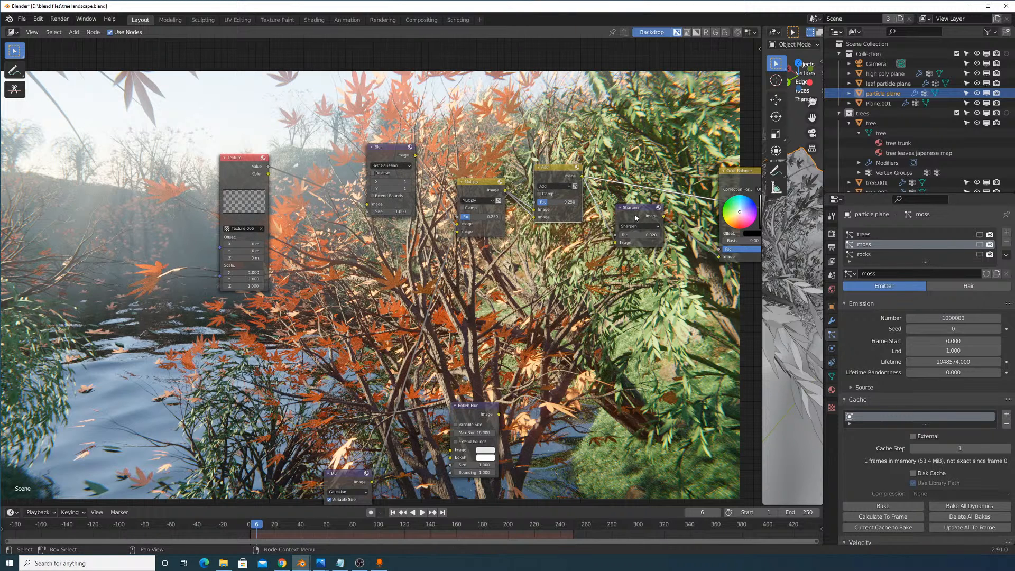
drag(633, 215, 636, 217)
middle_drag(636, 215, 561, 401)
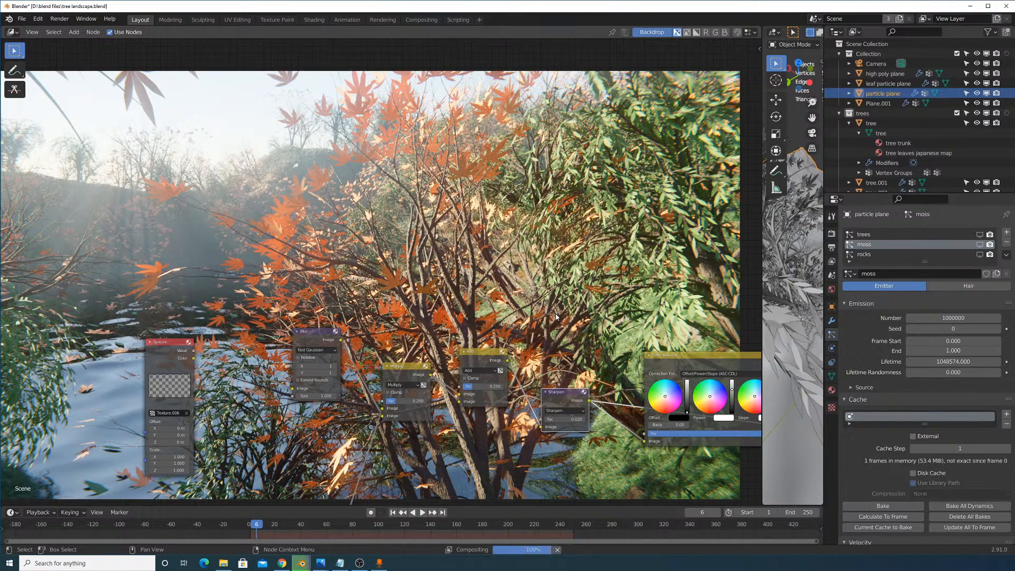
middle_drag(740, 371, 514, 276)
click(508, 274)
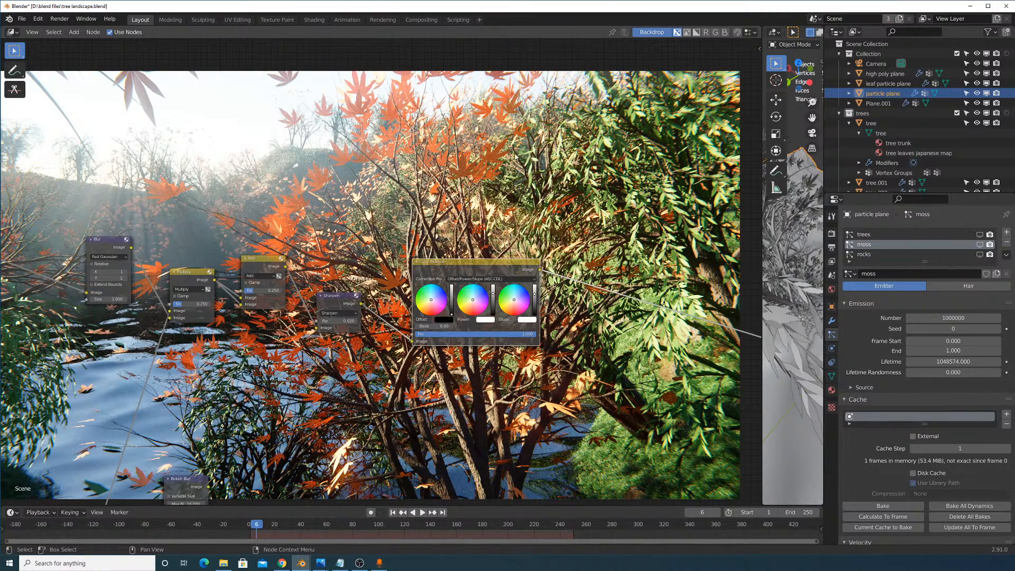
Unmute the Denoise node beside Render Layers.
middle_drag(515, 156, 494, 235)
scroll(480, 215, down, 6)
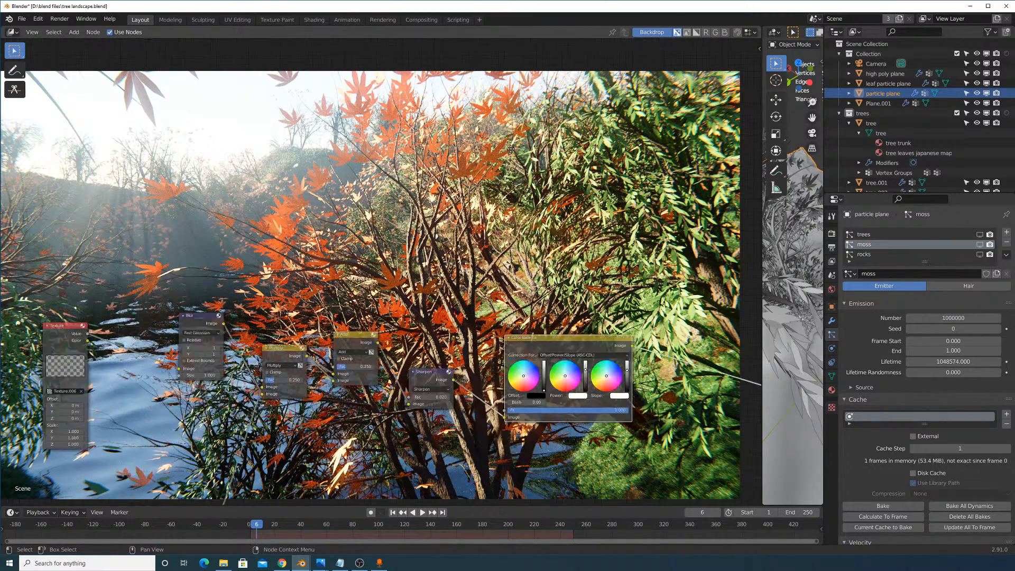
scroll(248, 313, up, 3)
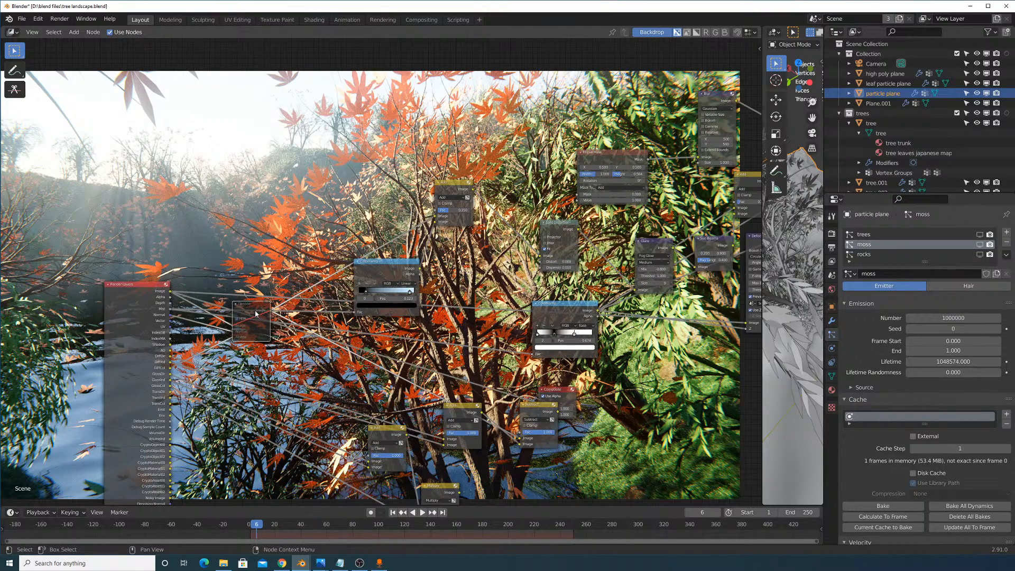
click(255, 314)
middle_drag(256, 314, 274, 356)
middle_drag(452, 339, 449, 349)
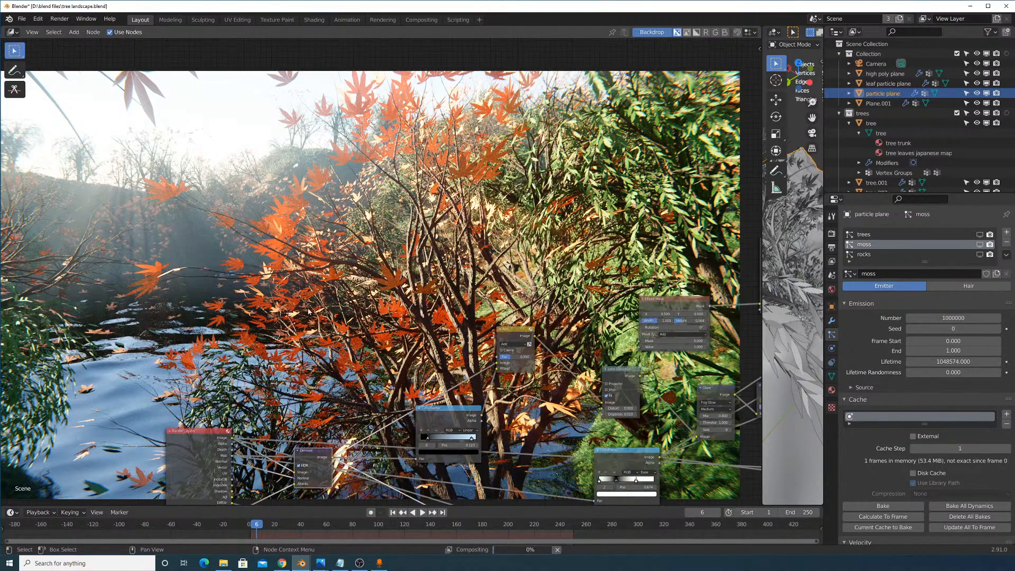
Reposition the backdrop image to examine the right side of the denoised composite and the picture as a whole.
alt+middle_drag(313, 314, 227, 213)
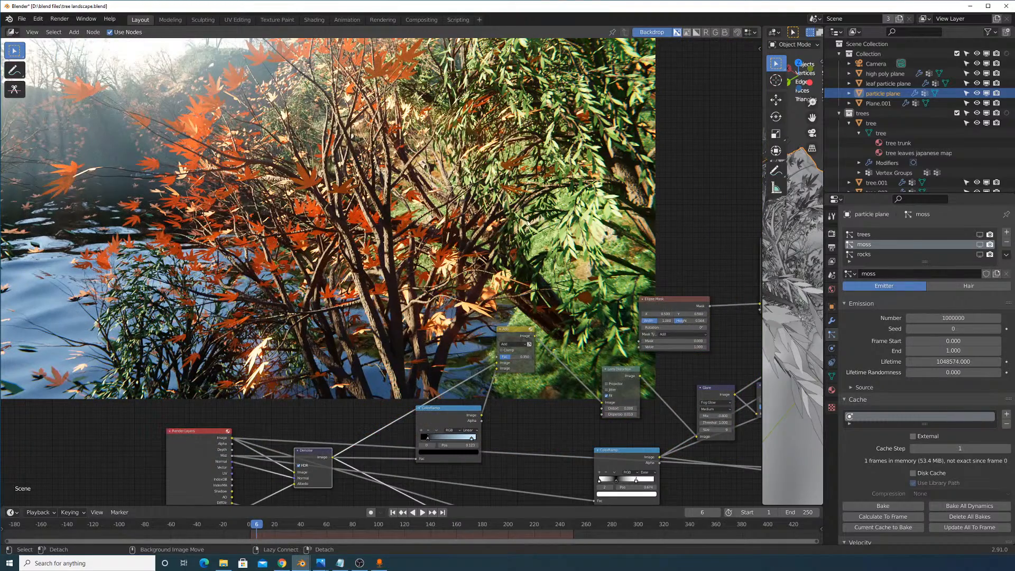
alt+middle_drag(472, 228, 426, 209)
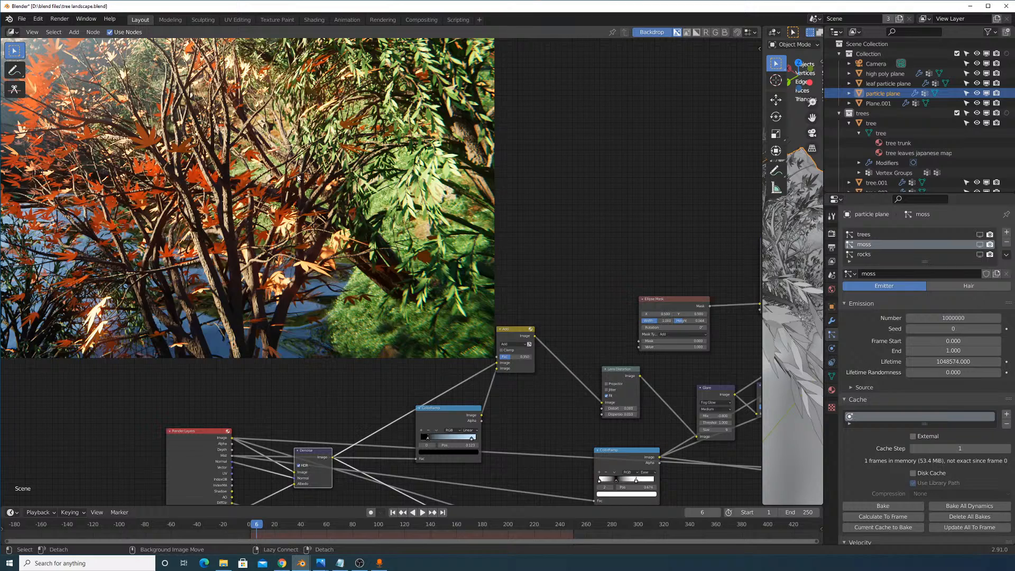
alt+middle_drag(298, 175, 619, 295)
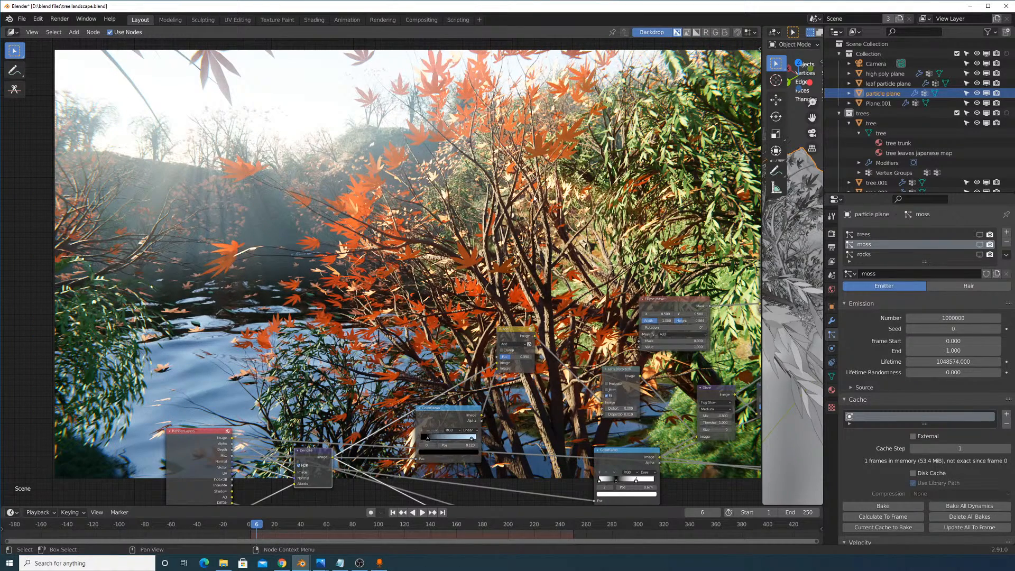
middle_drag(504, 225, 489, 243)
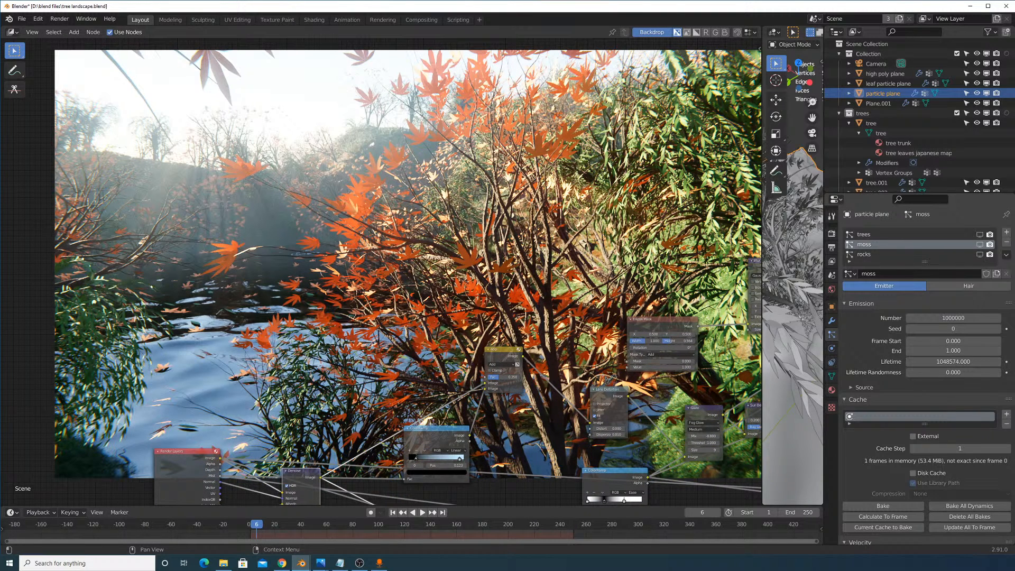
key(alt+Tab)
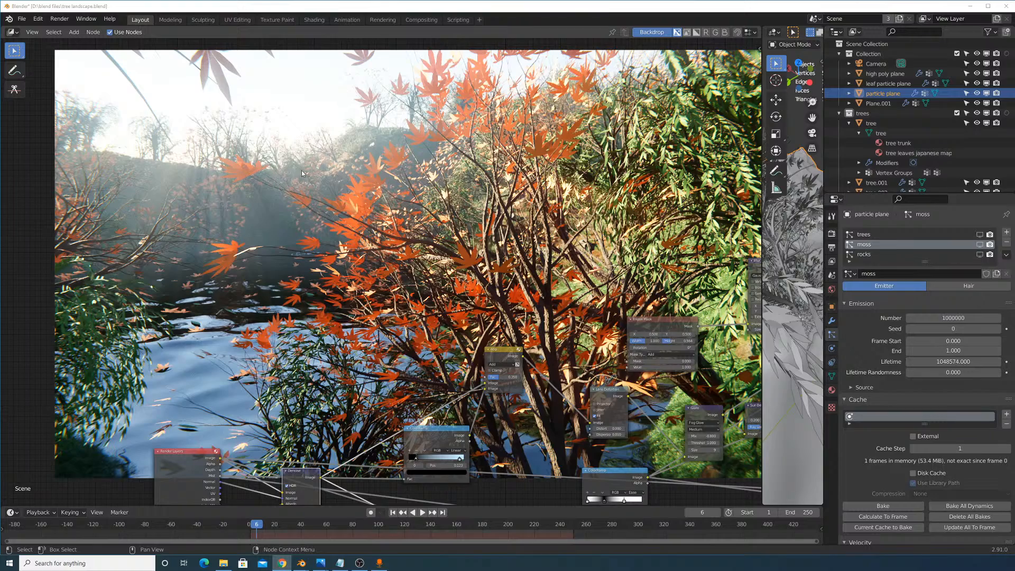
Move the Denoise node up beside the top of Render Layers, clear of the node links.
middle_drag(404, 446, 393, 325)
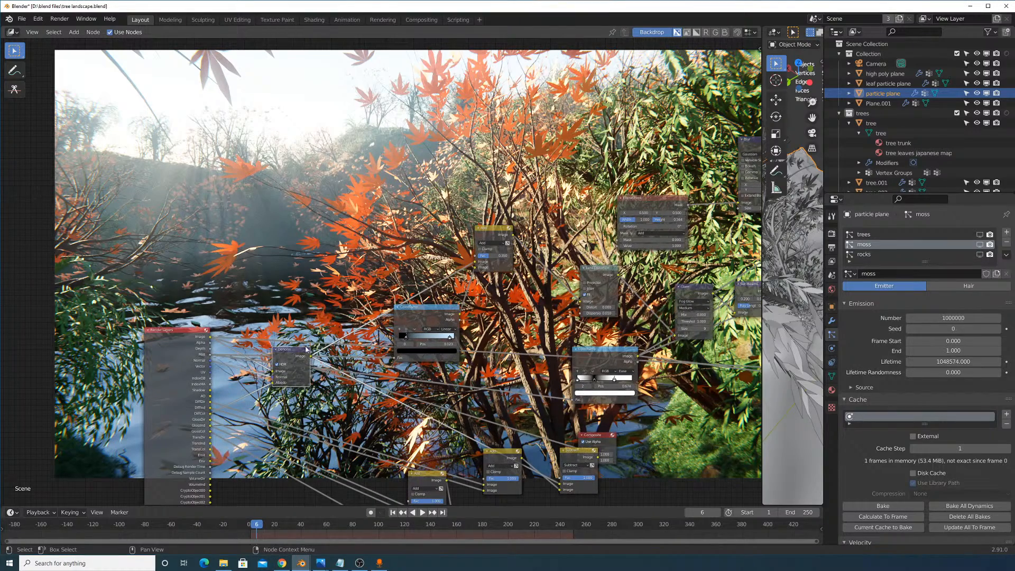
drag(285, 334, 286, 280)
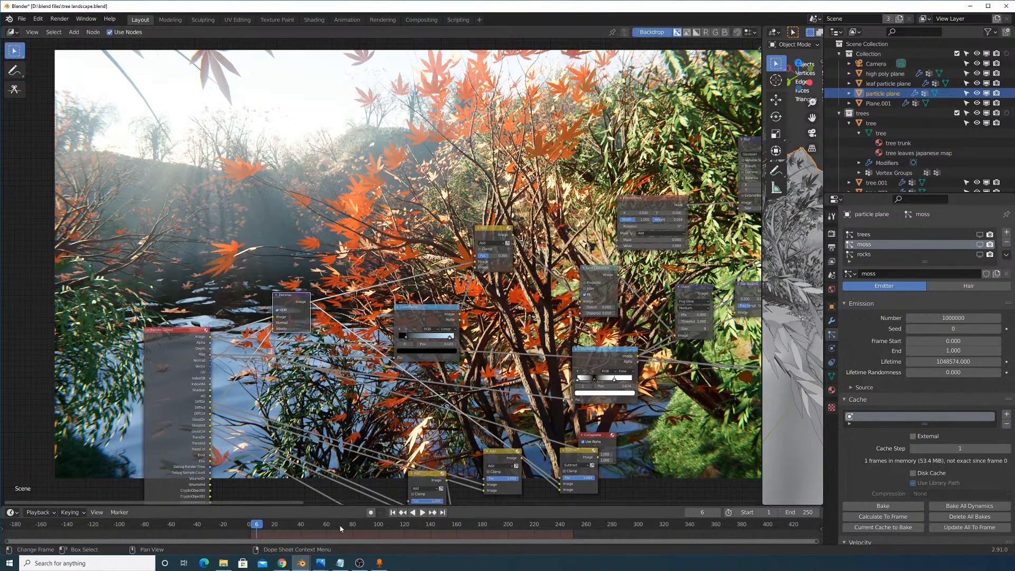
Switch to the second Blender window with the untitled tree scene and close it without saving.
mouse_move(302, 563)
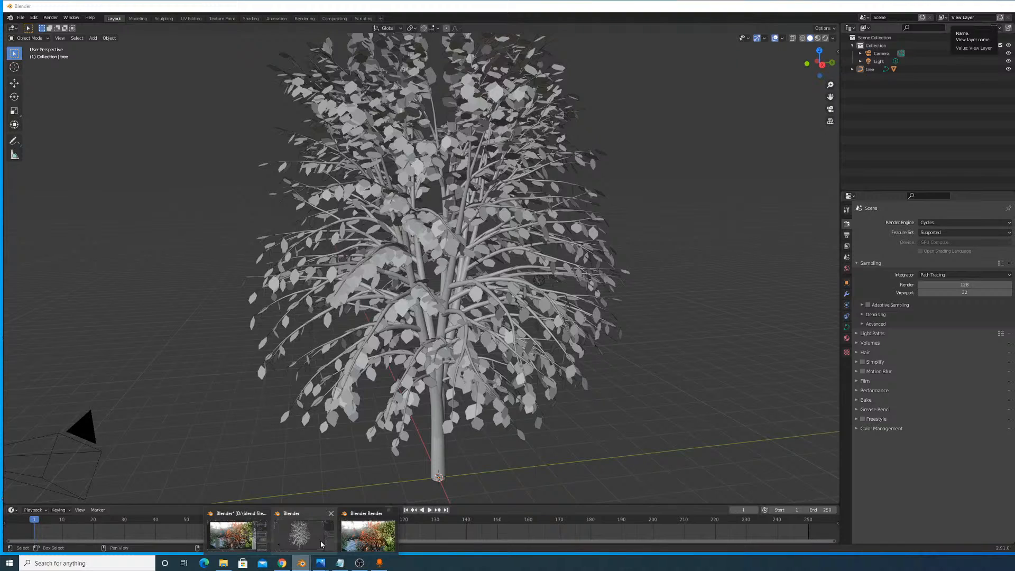
click(321, 544)
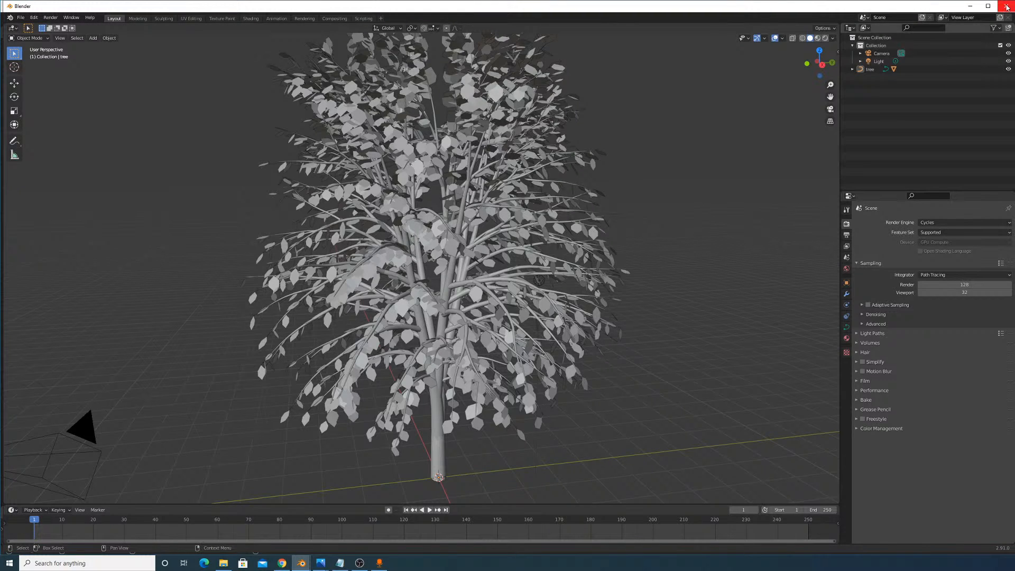
click(1007, 6)
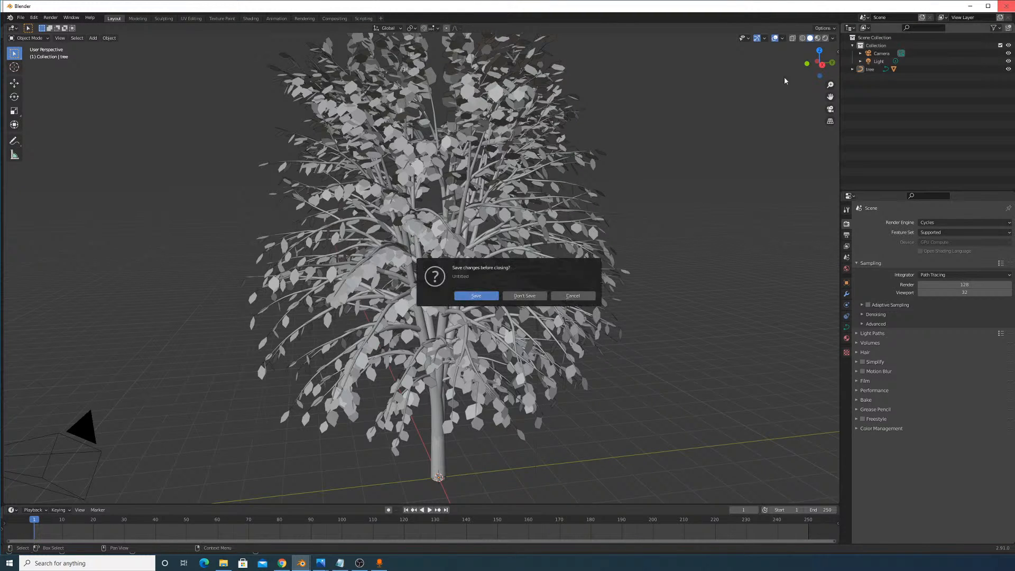
click(542, 297)
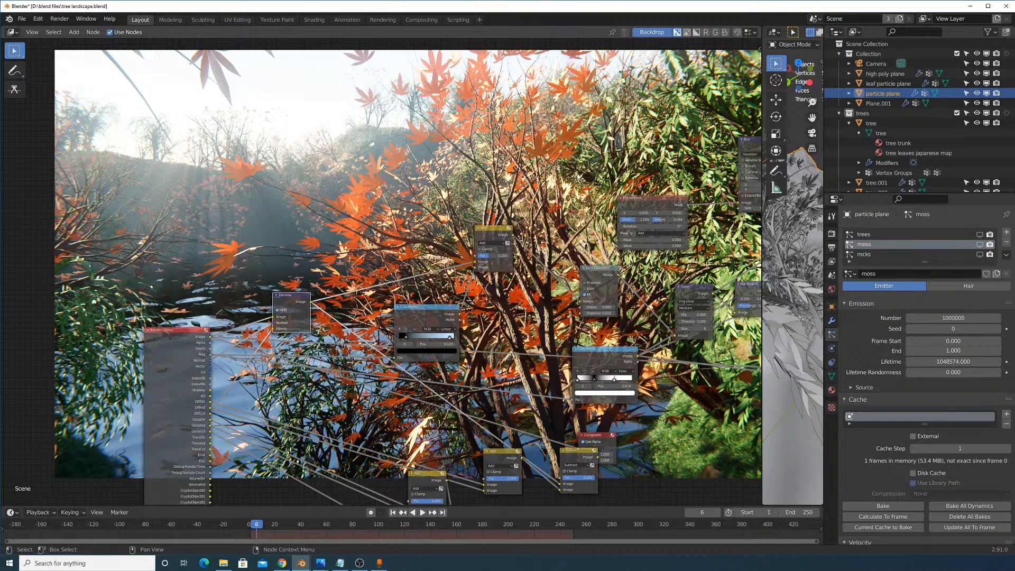
Set the Cycles render samples of the lake landscape scene to 256.
click(833, 236)
click(950, 285)
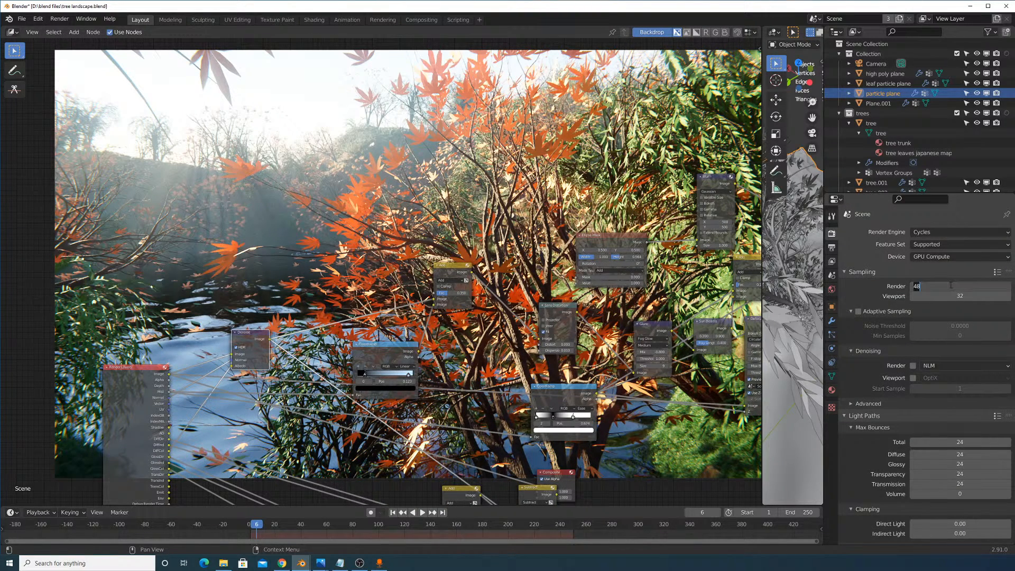
text(256)
key(Return)
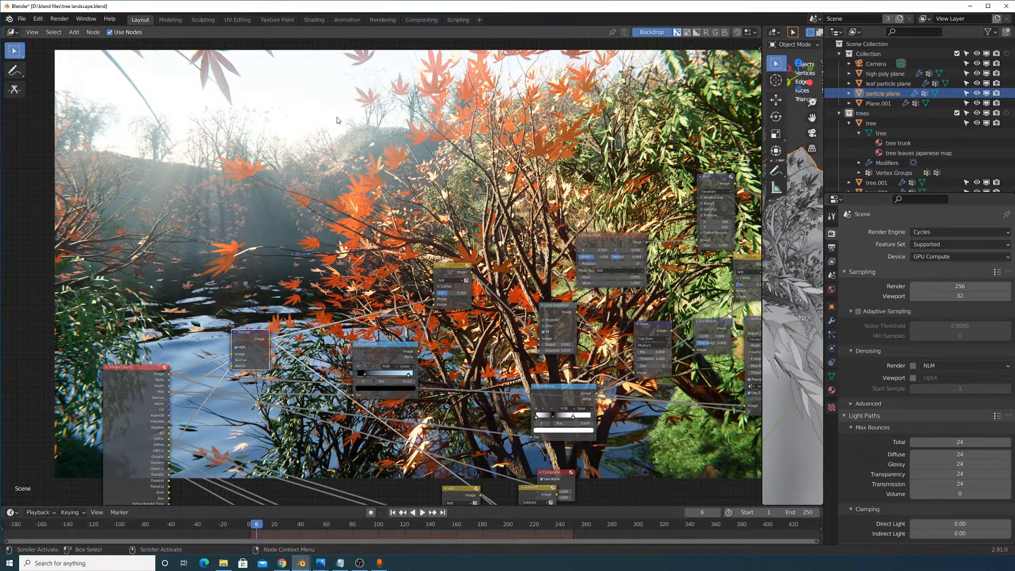
Examine the compositing node tree, from the lower Render Layers branch with its Add nodes to the Color Balance node and main chain.
scroll(465, 328, down, 6)
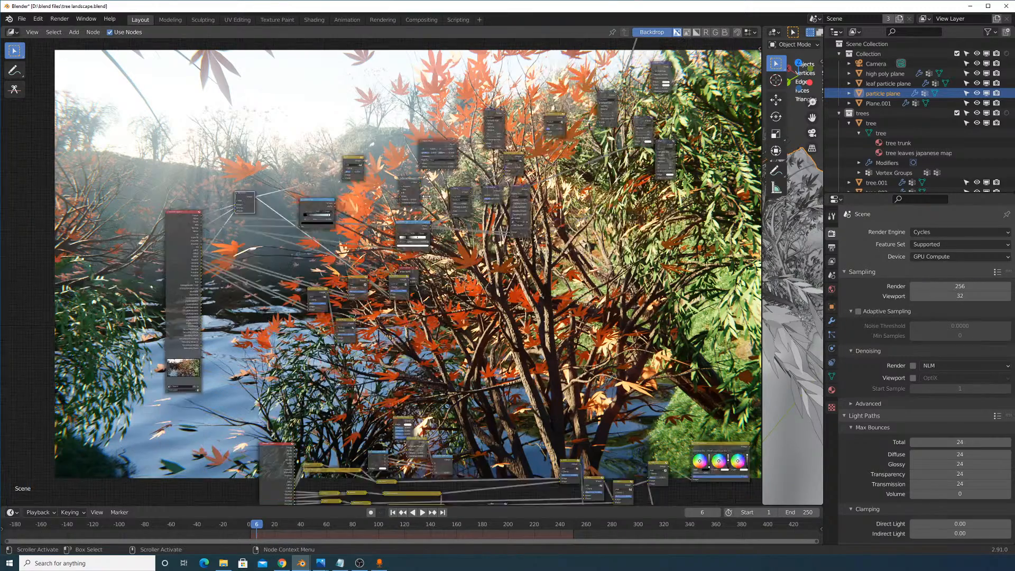
middle_drag(465, 327, 421, 305)
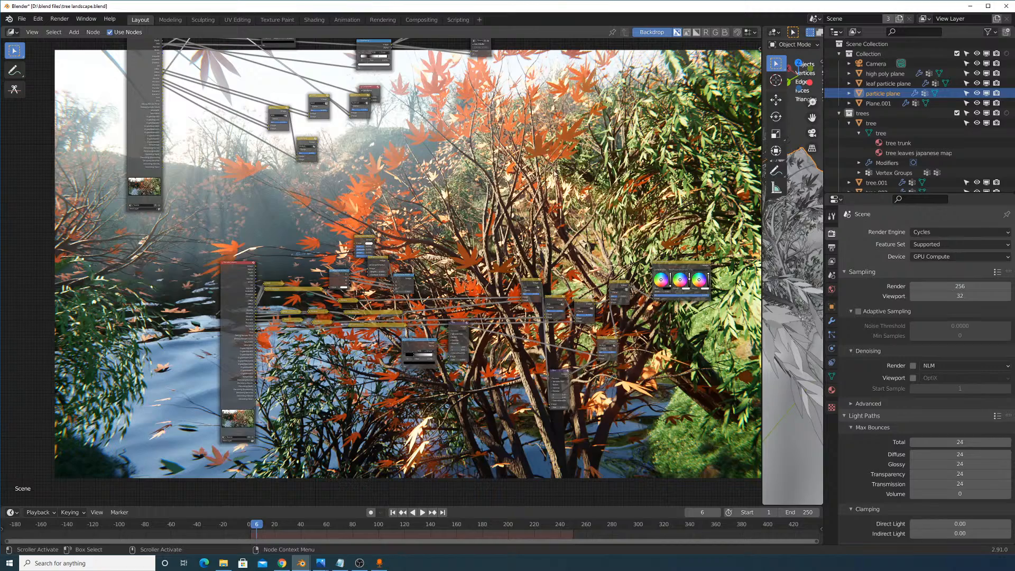
scroll(291, 267, up, 3)
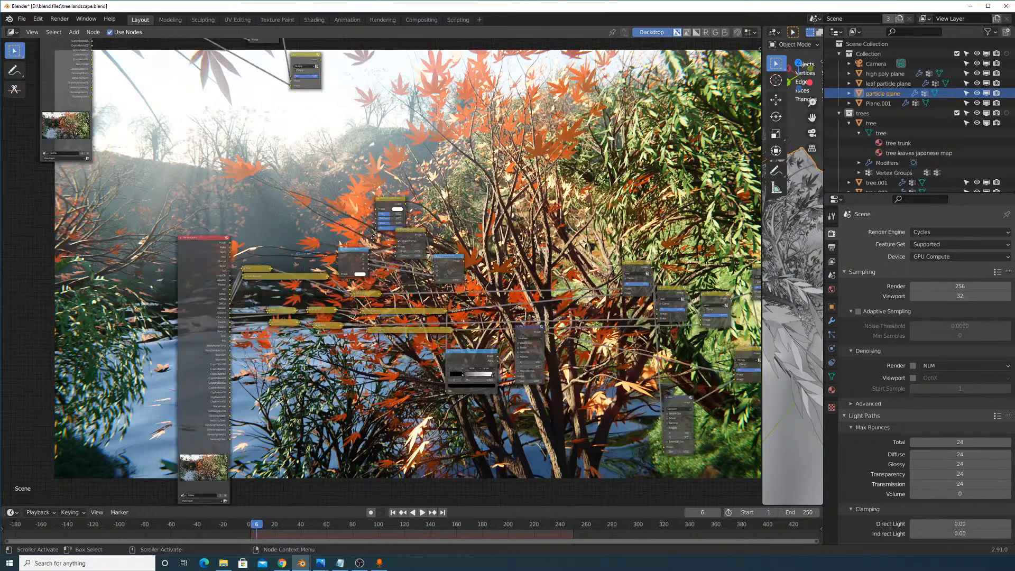
scroll(304, 255, up, 6)
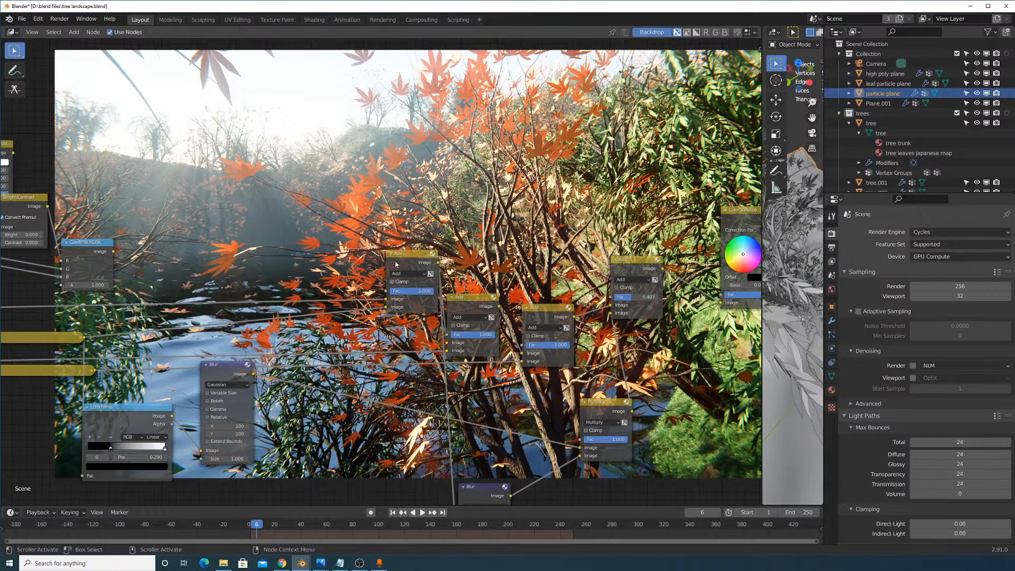
middle_drag(608, 141, 407, 349)
scroll(443, 326, down, 1)
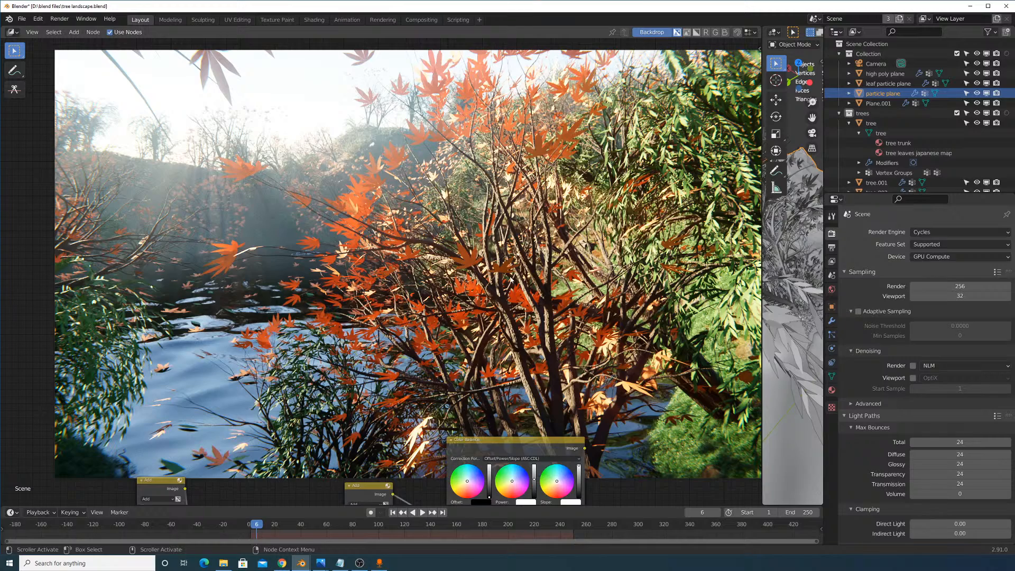
key(Home)
middle_drag(421, 228, 522, 342)
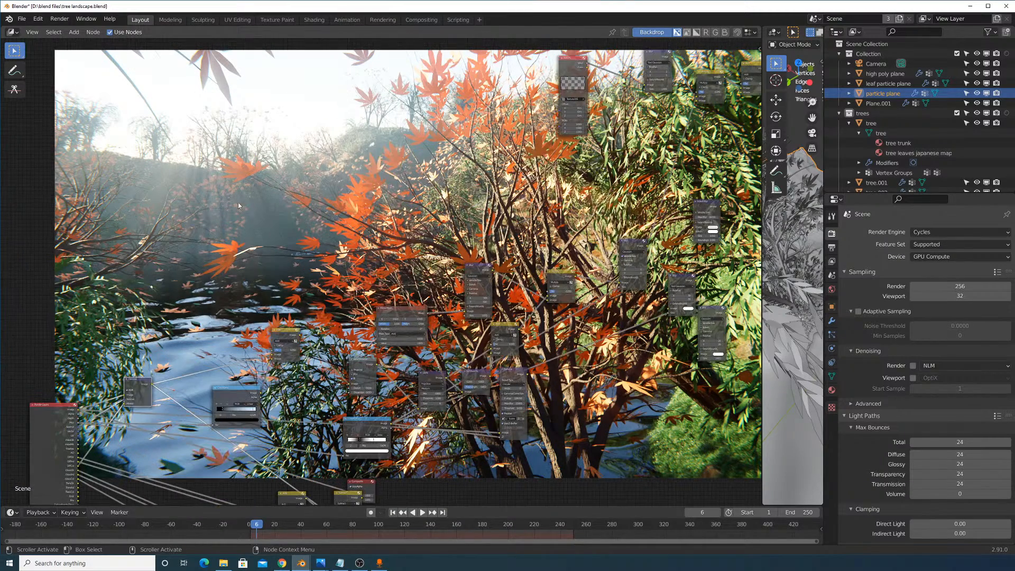
Render the still image of frame 6 at 256 samples and bring up the render view.
click(59, 18)
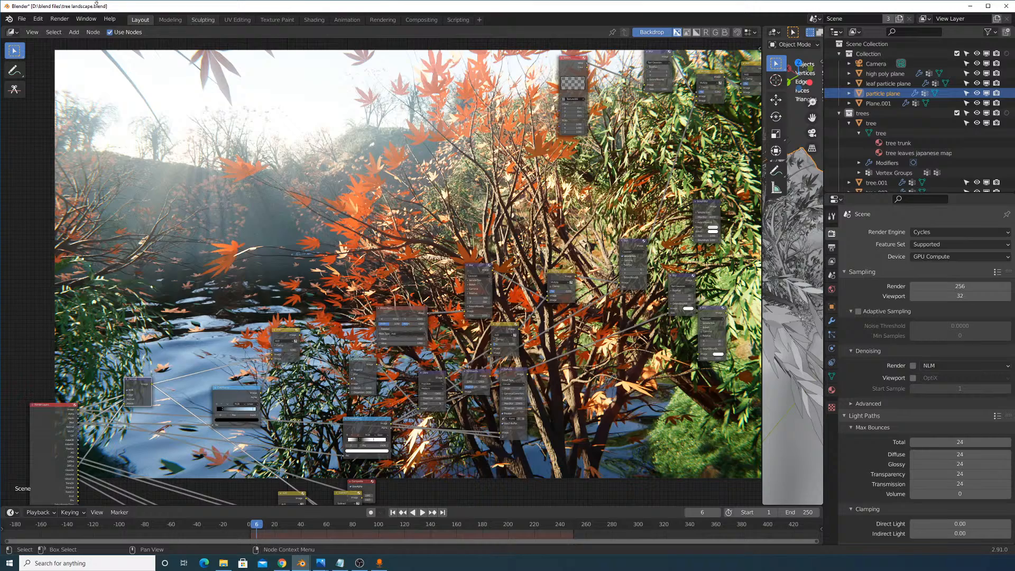
click(62, 19)
click(69, 31)
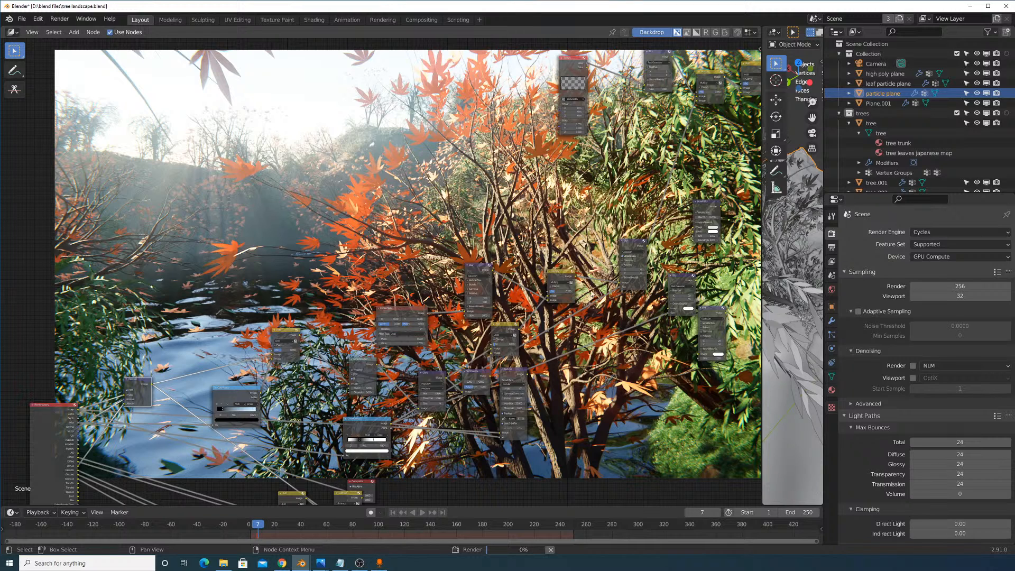
click(60, 19)
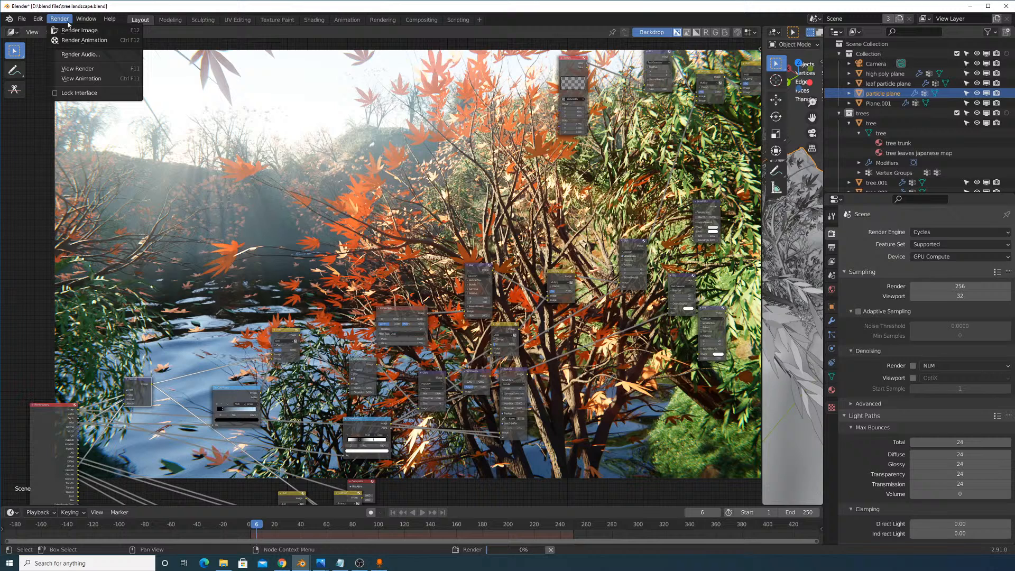
click(83, 70)
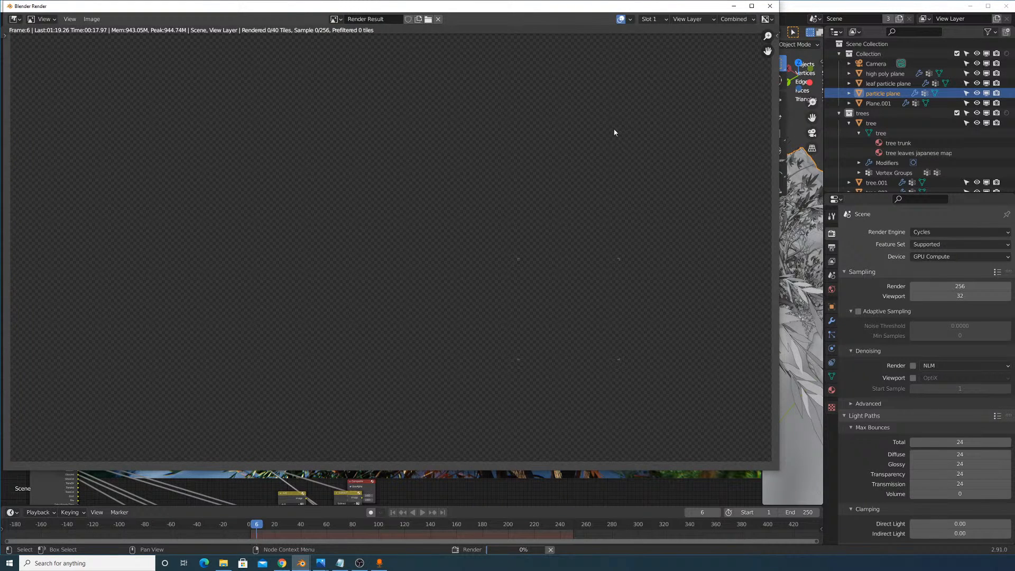
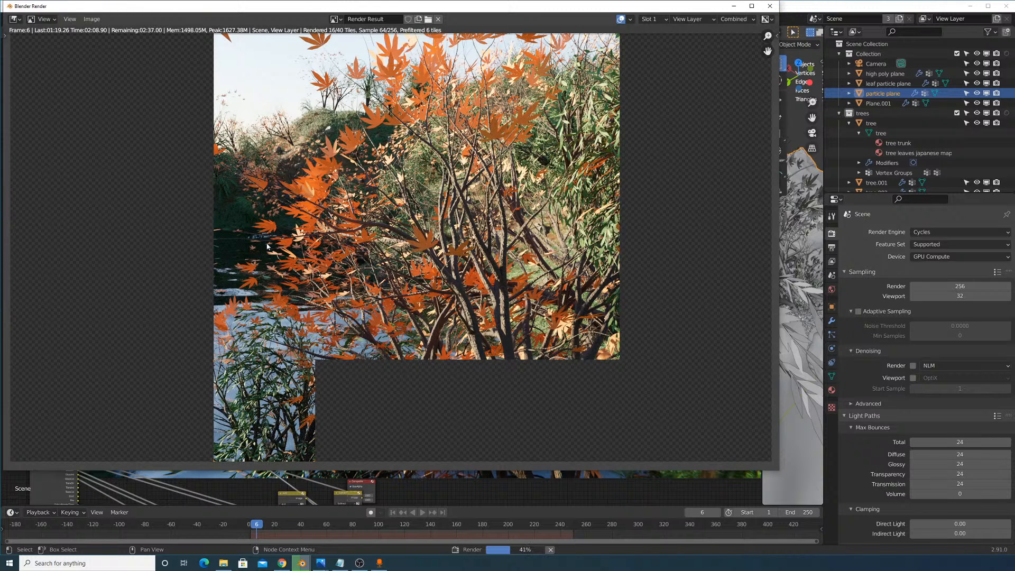
Inspect the render up close as it progresses, and display the Viewer Node composite in the render window before minimizing it.
scroll(366, 338, up, 2)
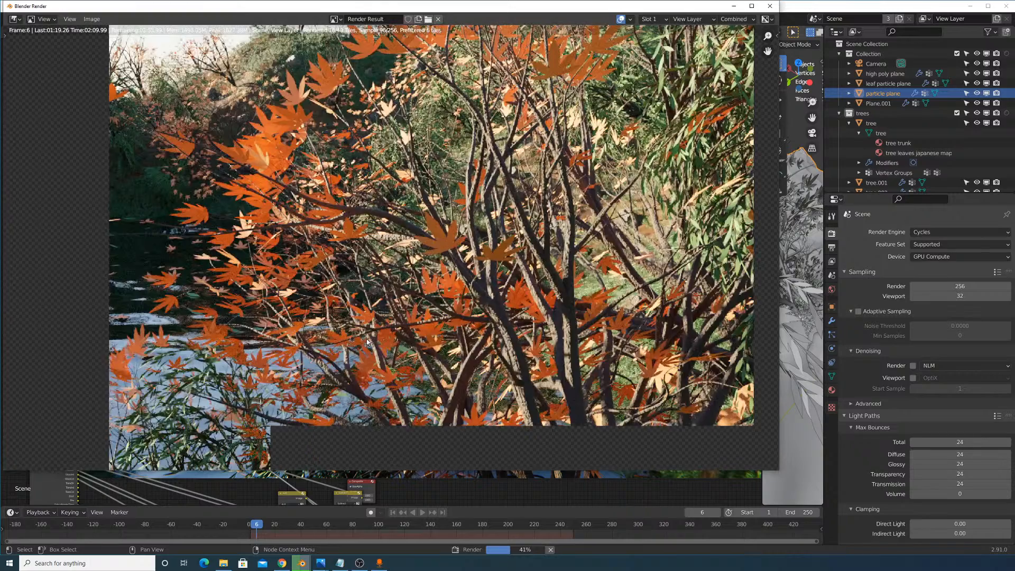
scroll(366, 338, down, 1)
scroll(366, 339, down, 1)
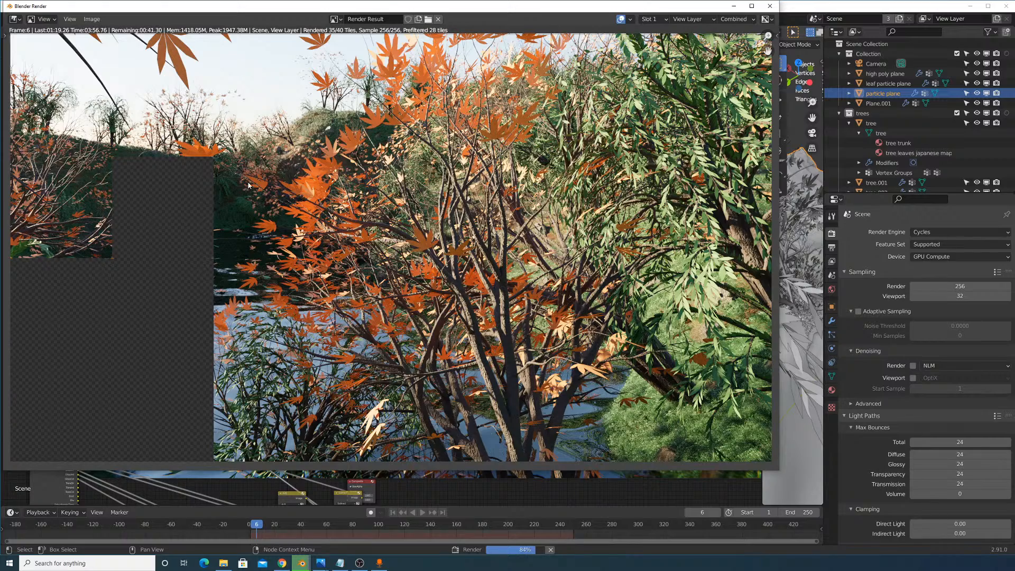
scroll(246, 186, down, 1)
scroll(249, 183, up, 3)
scroll(249, 183, down, 1)
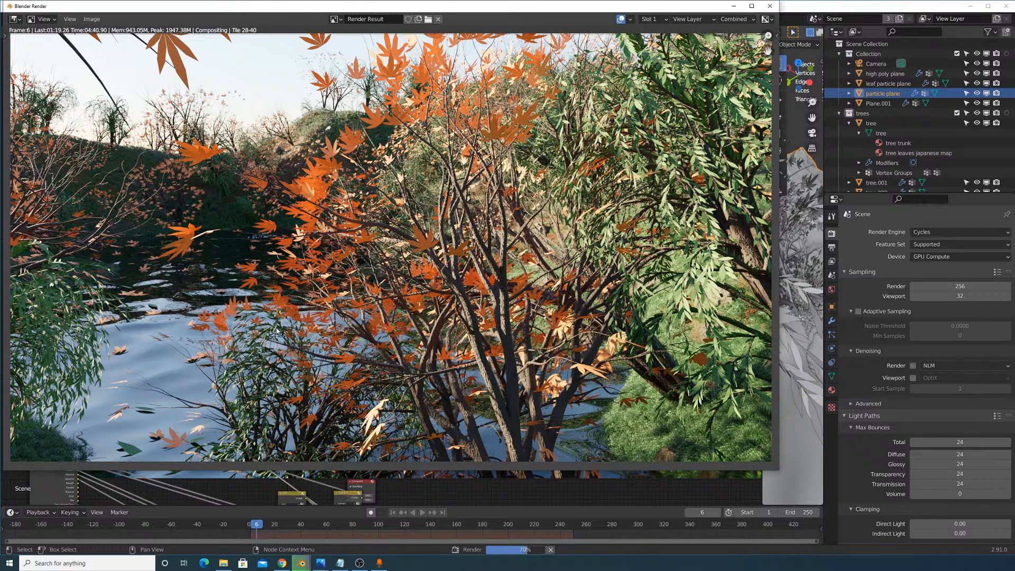
click(334, 19)
click(372, 37)
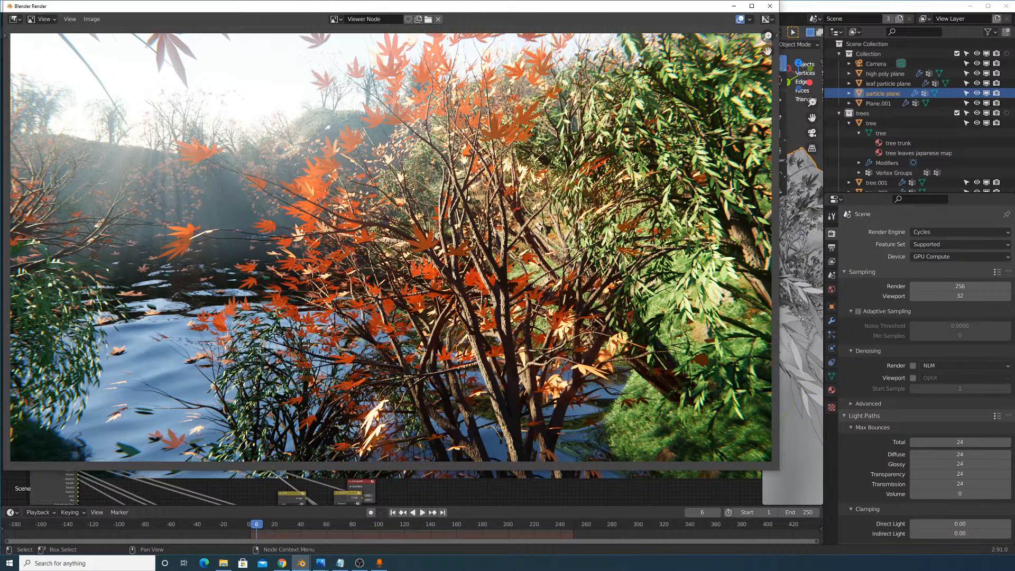
scroll(908, 445, down, 20)
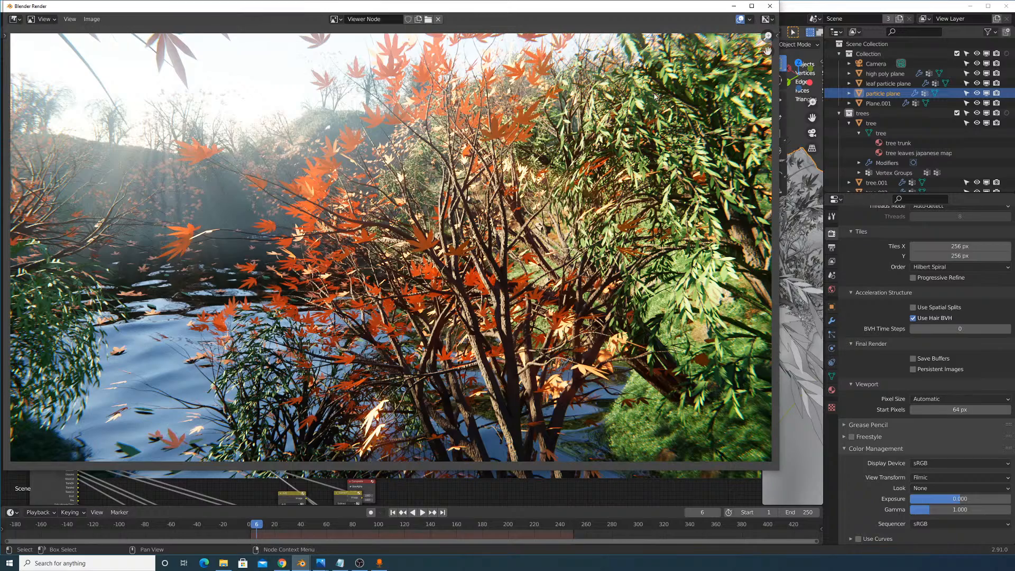
click(733, 8)
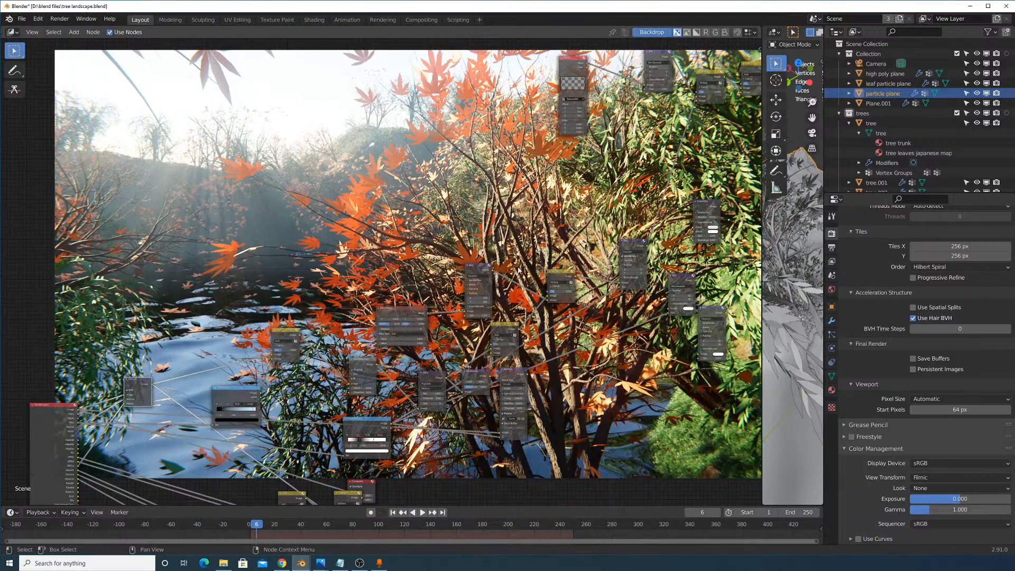
Try darkening the composite by lowering the Slope brightness of the Color Balance node.
scroll(463, 169, down, 5)
scroll(595, 214, up, 10)
scroll(595, 214, right, 8)
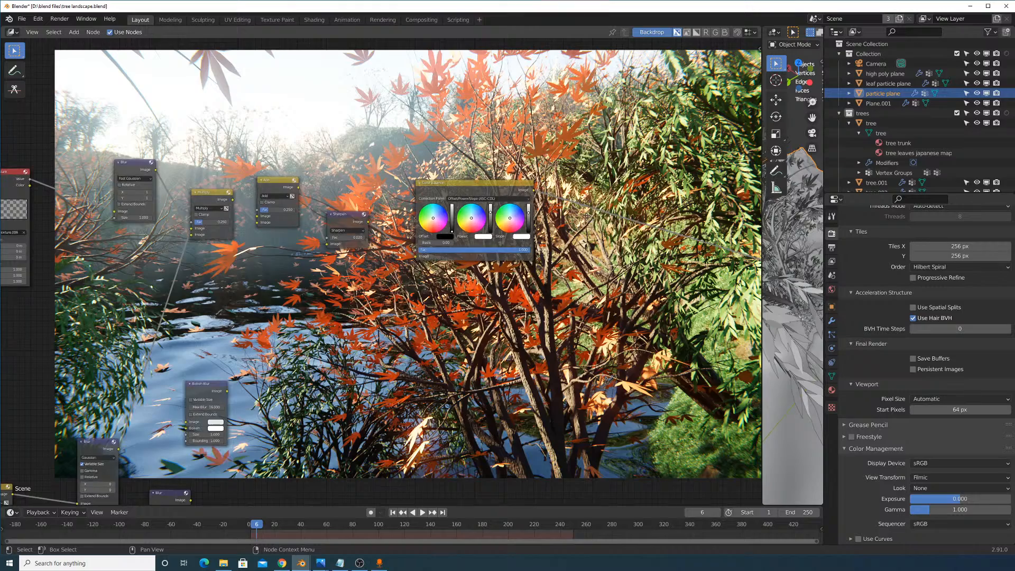
shift+scroll(592, 222, up, 4)
scroll(596, 353, up, 3)
click(596, 353)
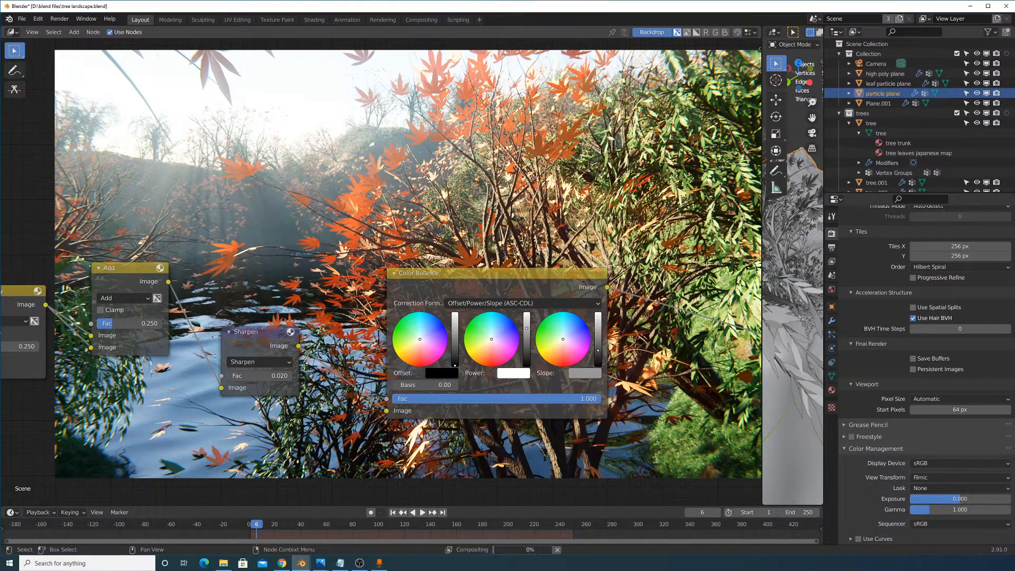
scroll(606, 215, down, 8)
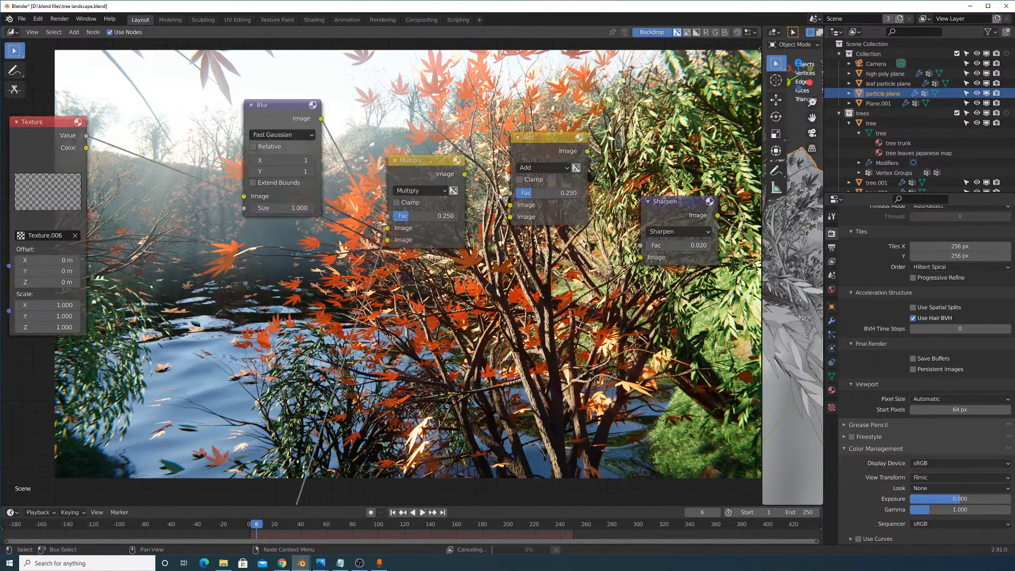
middle_drag(201, 431, 314, 381)
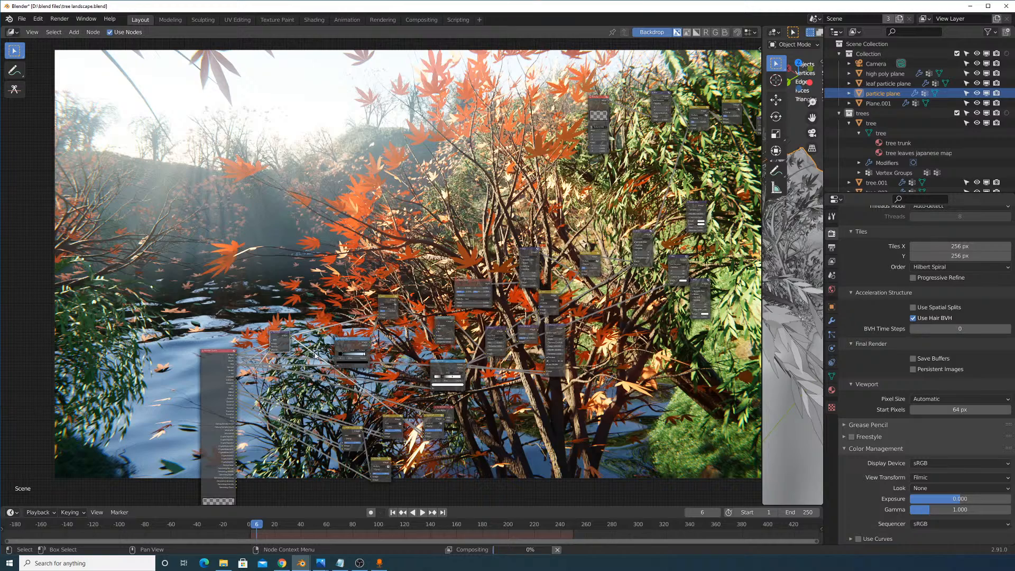
scroll(471, 233, up, 8)
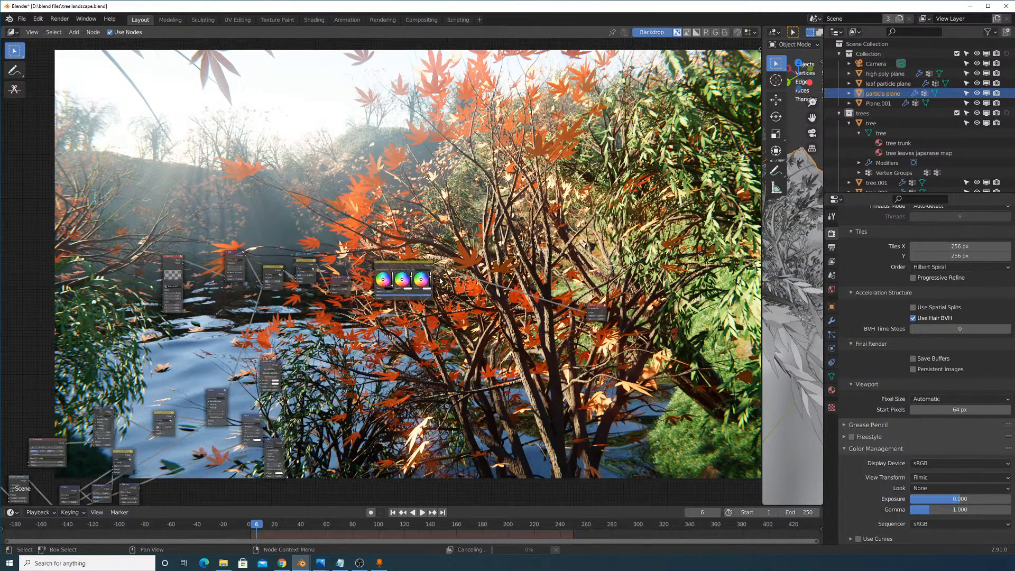
click(553, 309)
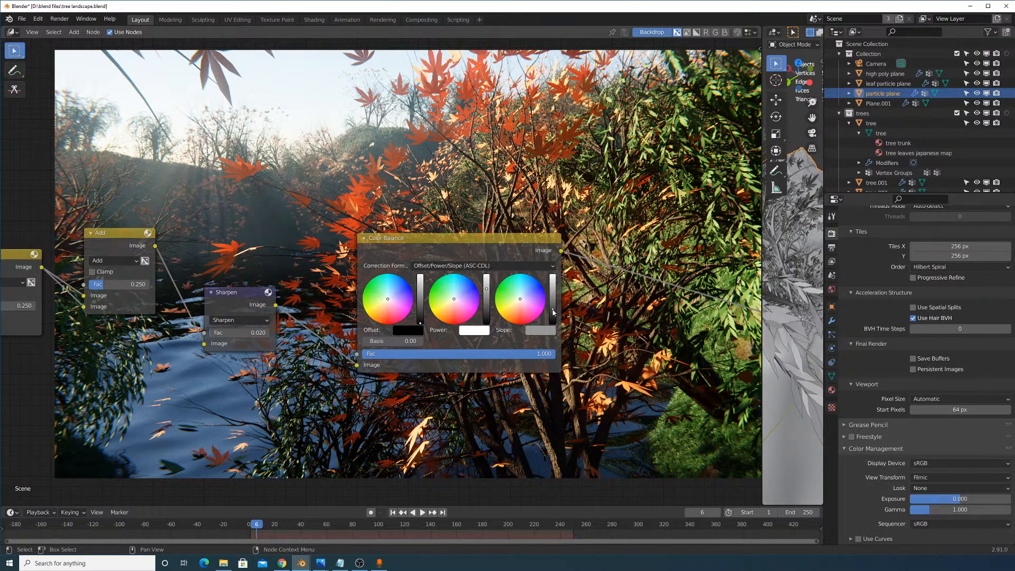
Raise the Color Balance node's Slope to about 1.35 and set its Power to 1.35 for red, green and blue.
drag(552, 312, 552, 290)
middle_drag(557, 220, 511, 358)
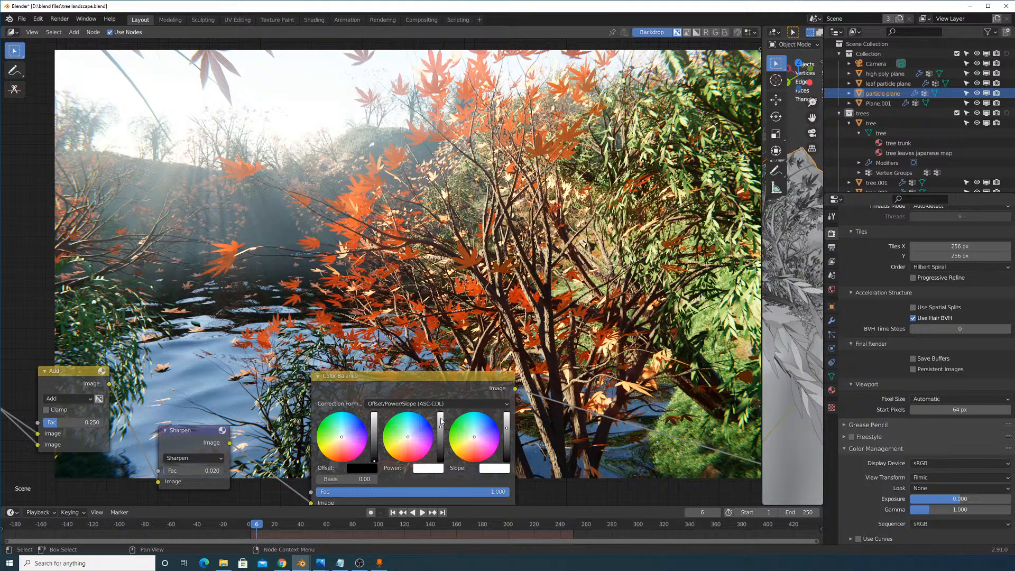
click(441, 417)
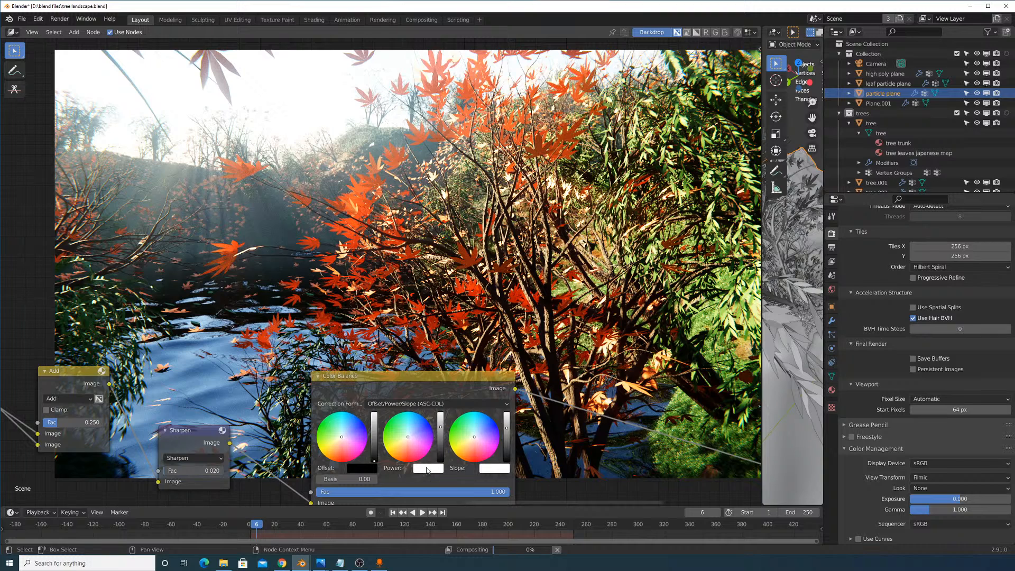
click(427, 468)
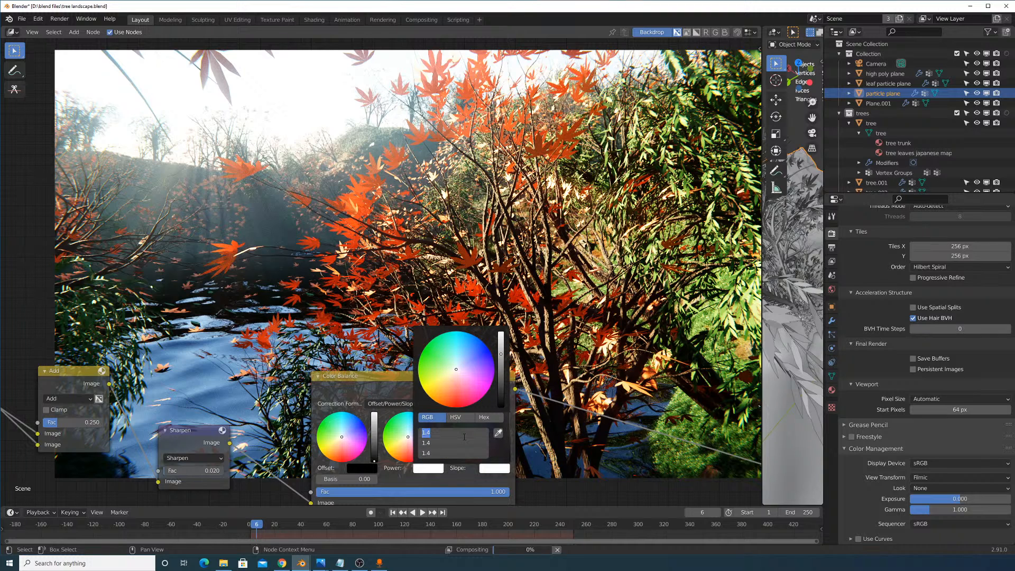
text(1.34)
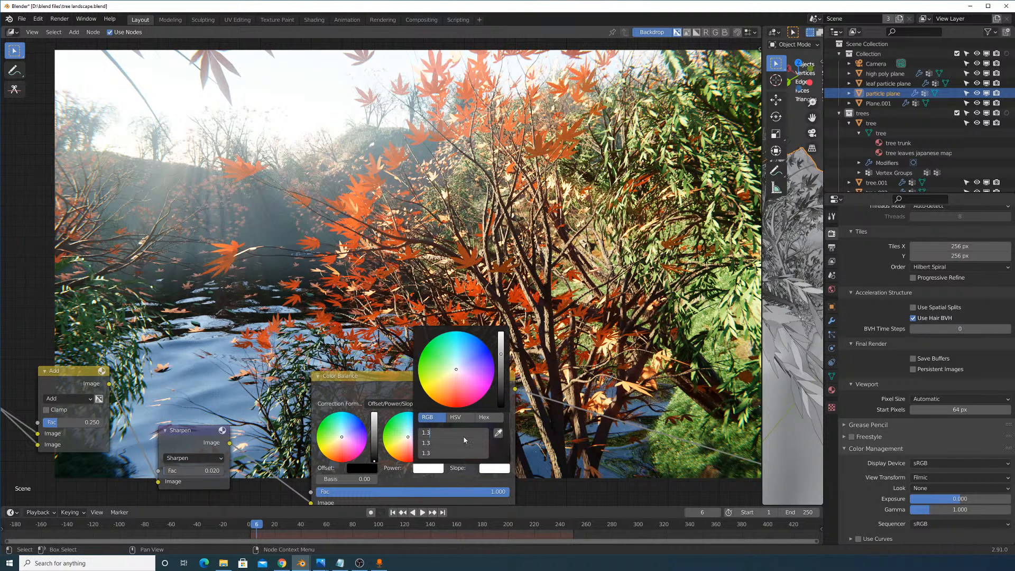
key(Return)
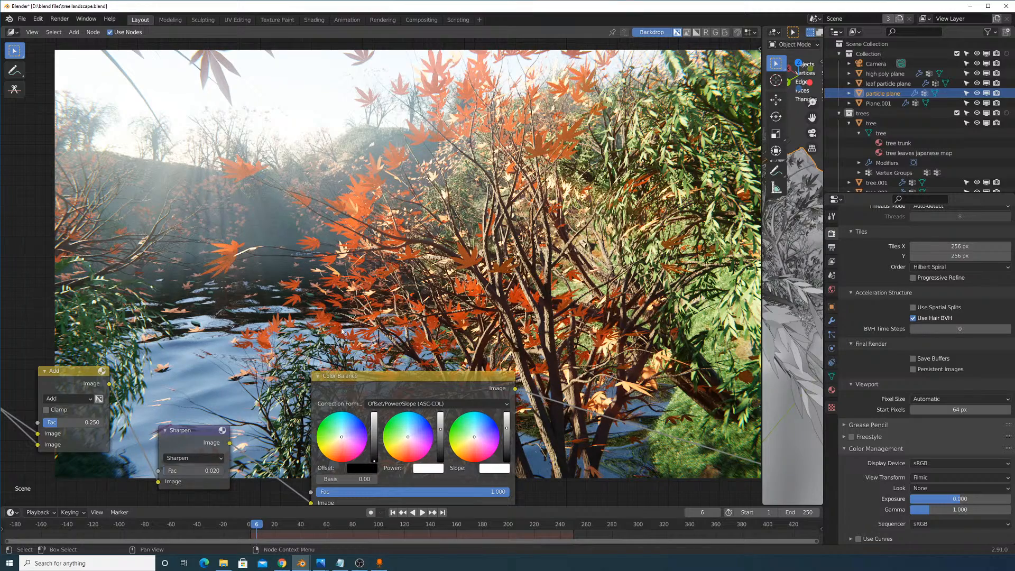
middle_drag(341, 332, 270, 319)
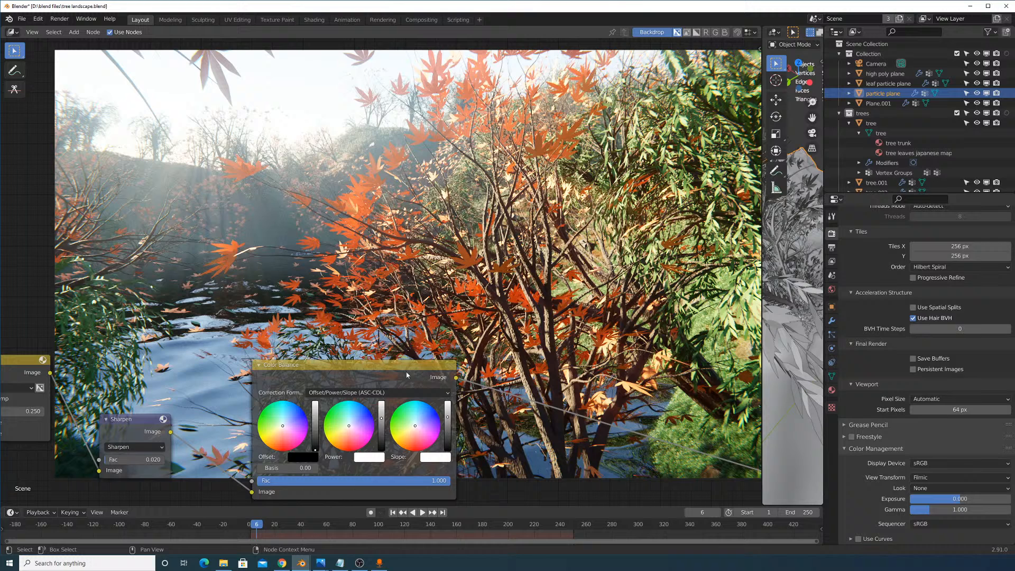
click(383, 456)
drag(393, 442, 392, 421)
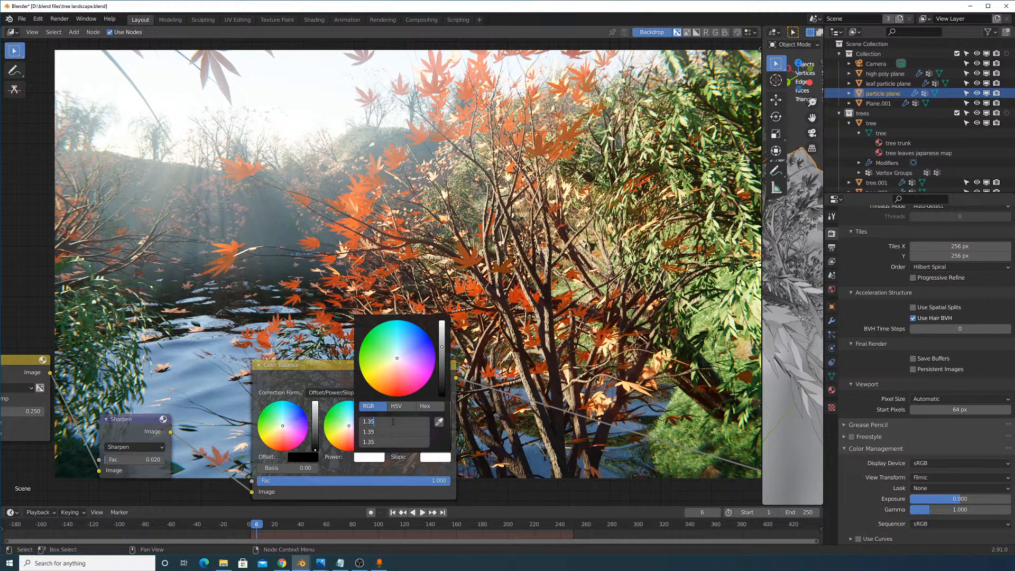
text(1.35)
key(Return)
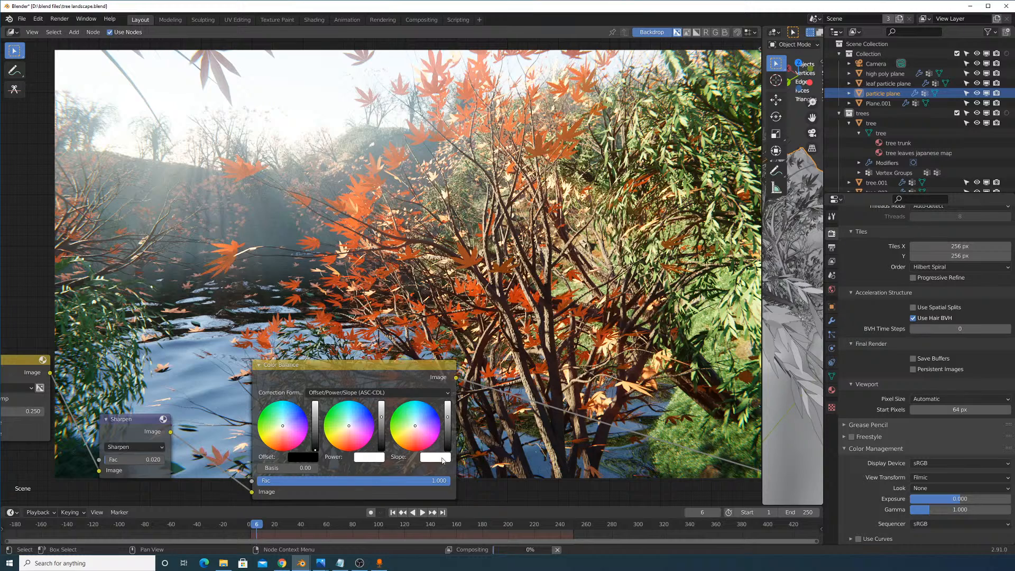
click(442, 460)
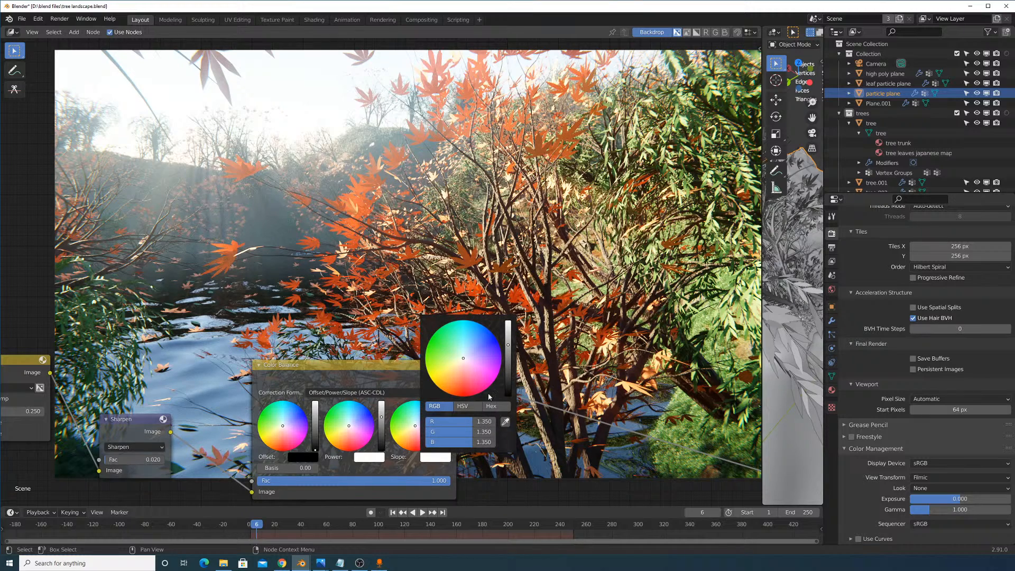
Set the Dispersion of the Lens Distortion node to 0.
middle_drag(428, 248, 532, 198)
middle_drag(293, 248, 501, 226)
scroll(391, 254, down, 3)
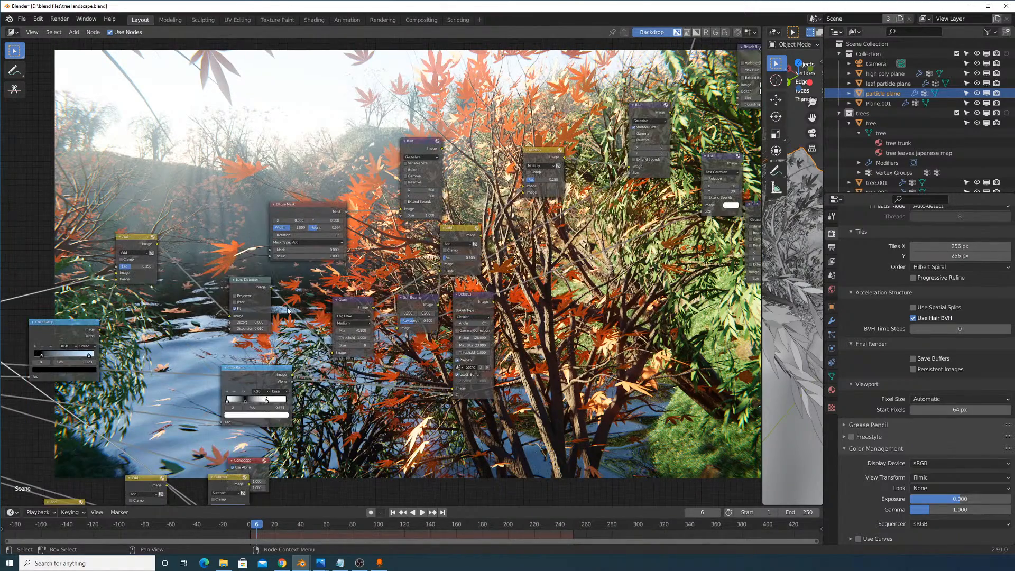
scroll(239, 338, up, 2)
middle_drag(164, 357, 330, 356)
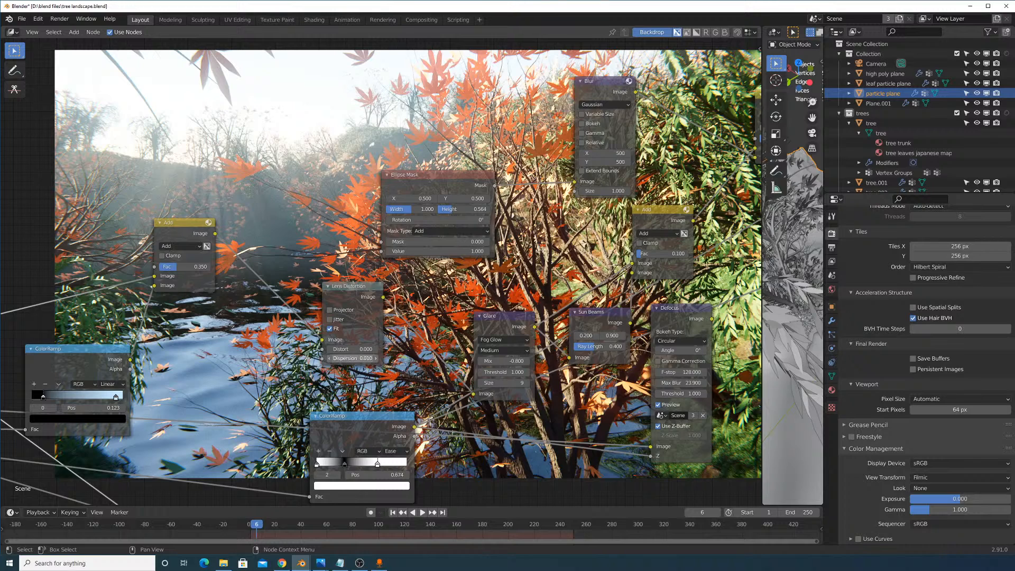
click(329, 358)
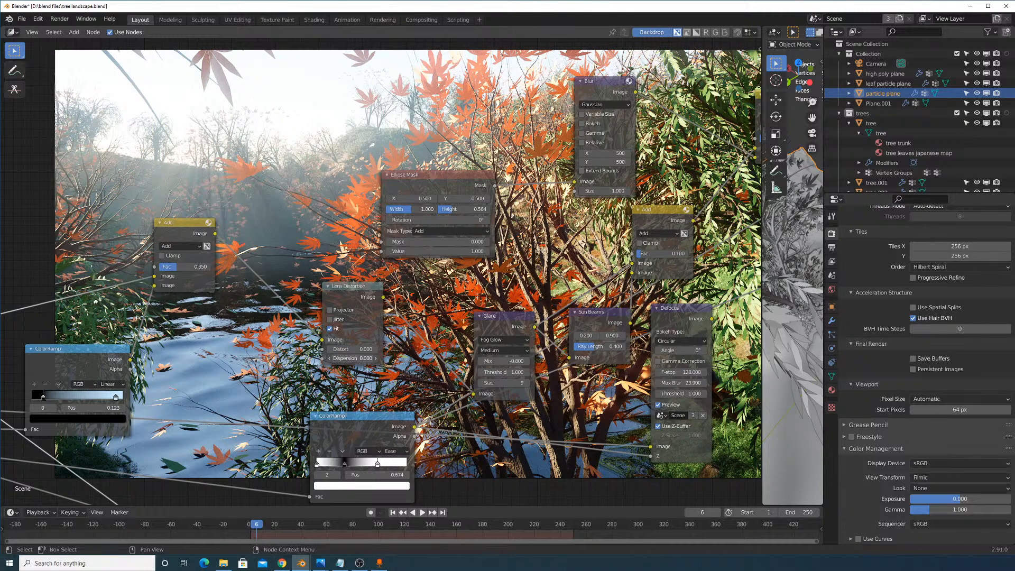
Try a Dispersion of 0.02 on the Lens Distortion node and inspect the effect across the backdrop image.
middle_drag(325, 223, 372, 473)
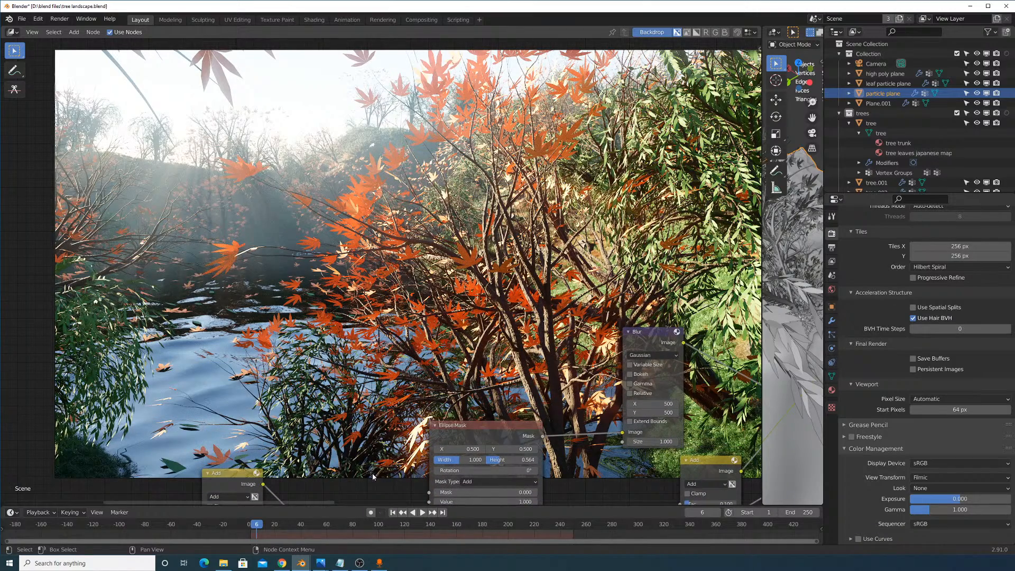
key(alt+v)
key(v)
middle_drag(372, 474, 346, 376)
middle_drag(384, 242, 375, 216)
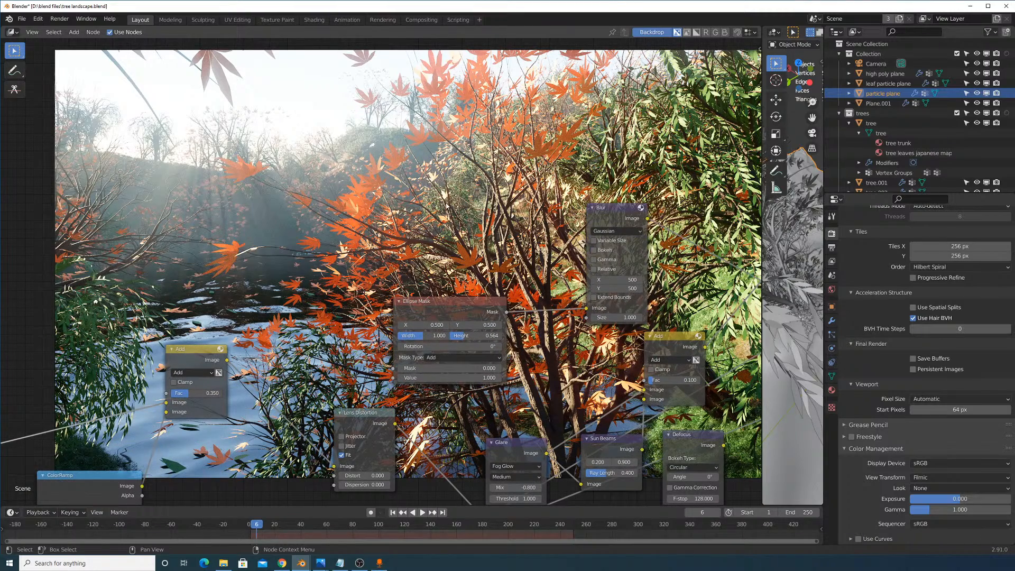
alt+middle_drag(438, 176, 416, 183)
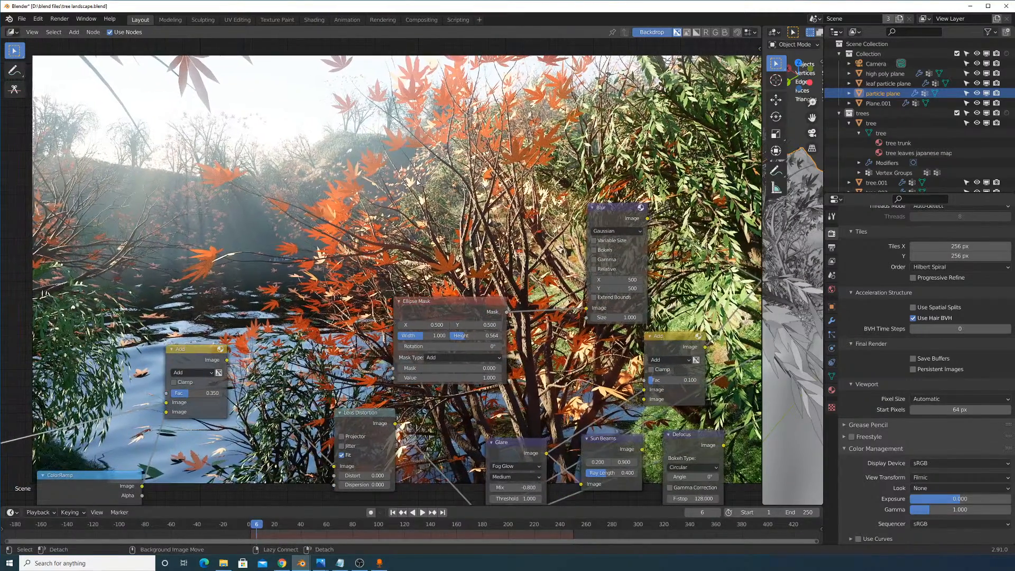
click(365, 484)
text(0.0)
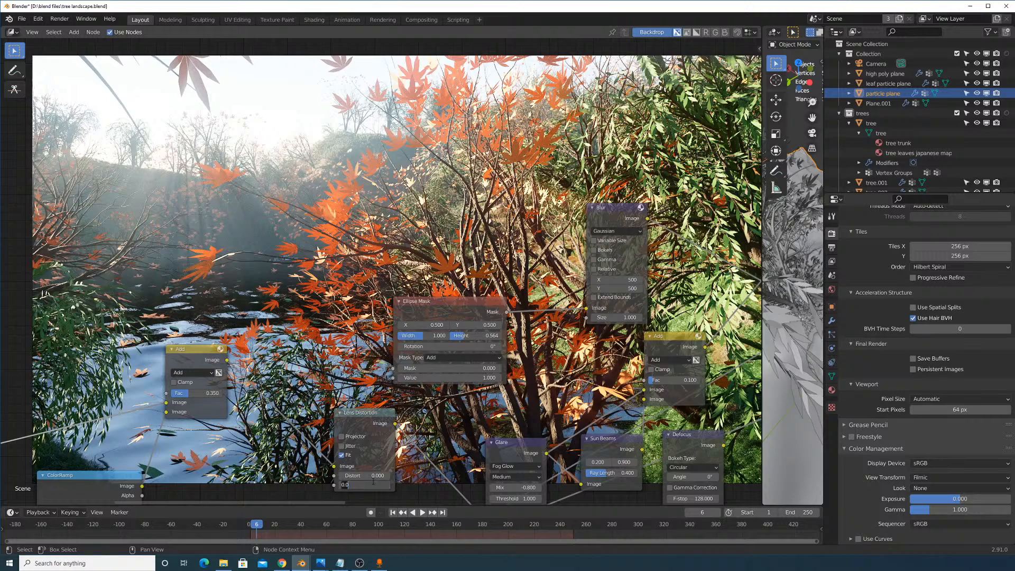
text(20)
key(Return)
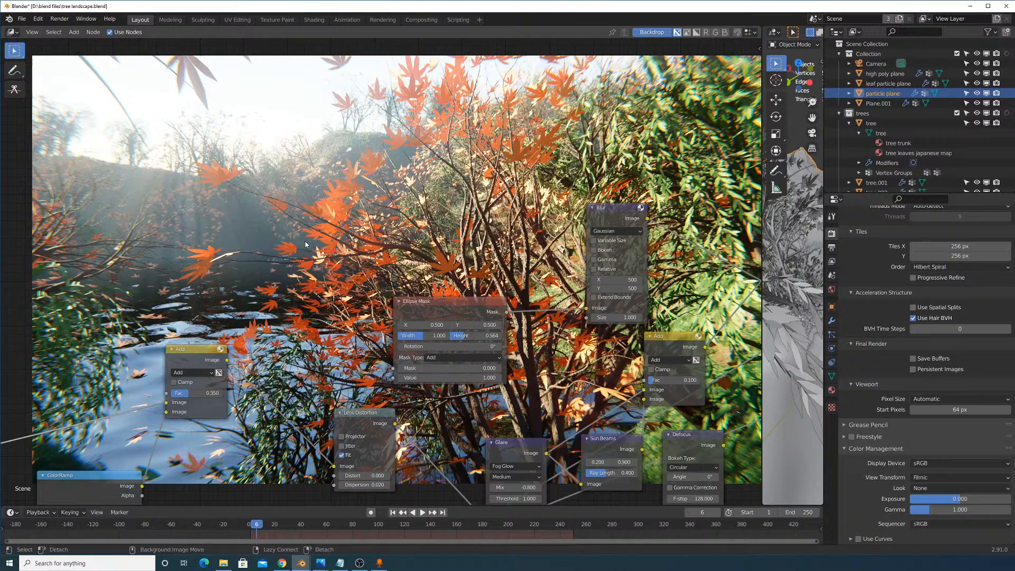
alt+middle_drag(305, 244, 318, 245)
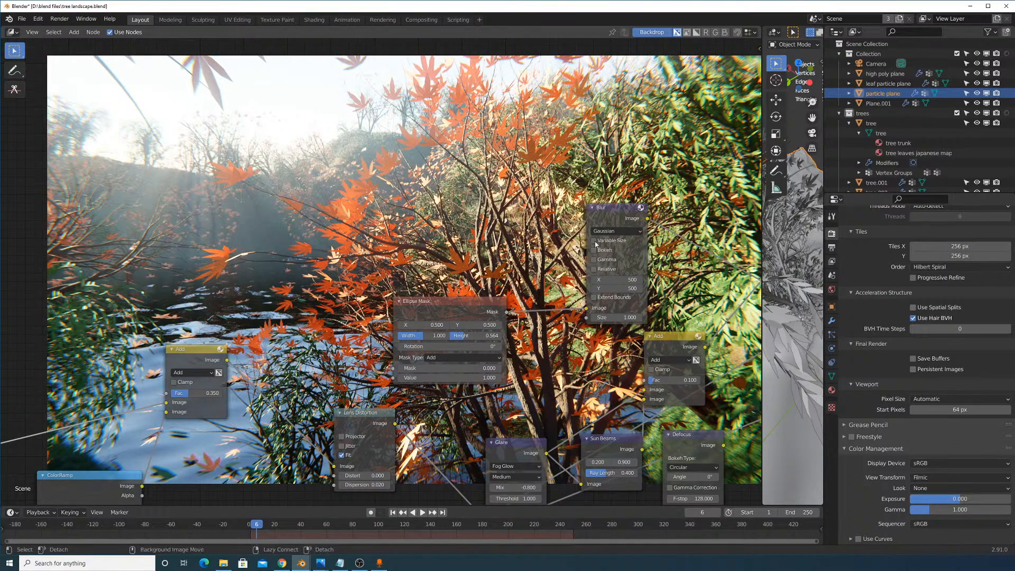
alt+middle_drag(561, 241, 520, 241)
key(alt+Home)
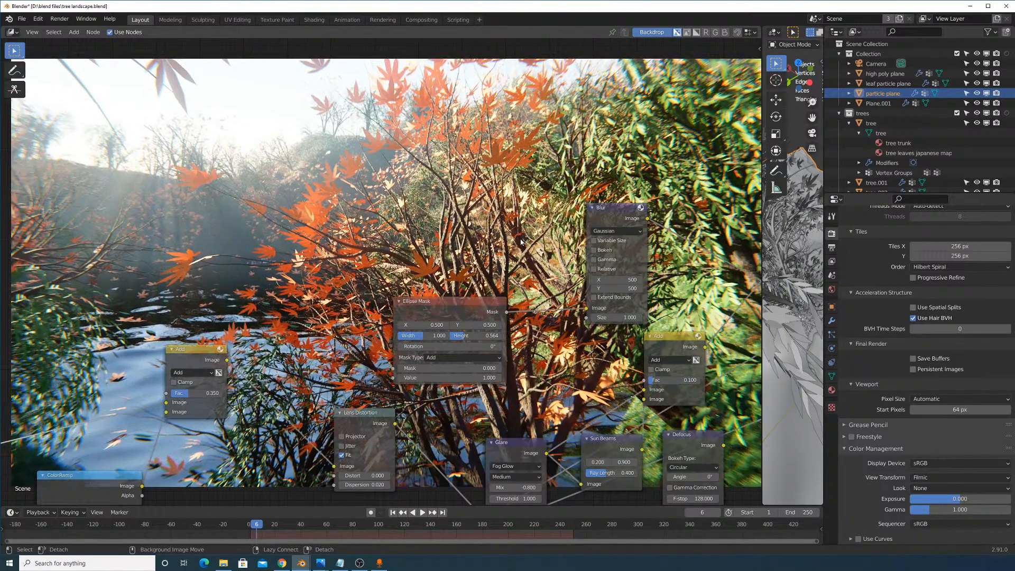
Reposition the Lens Distortion node and set its Dispersion to 0.01.
drag(367, 412, 330, 343)
middle_drag(332, 324, 359, 293)
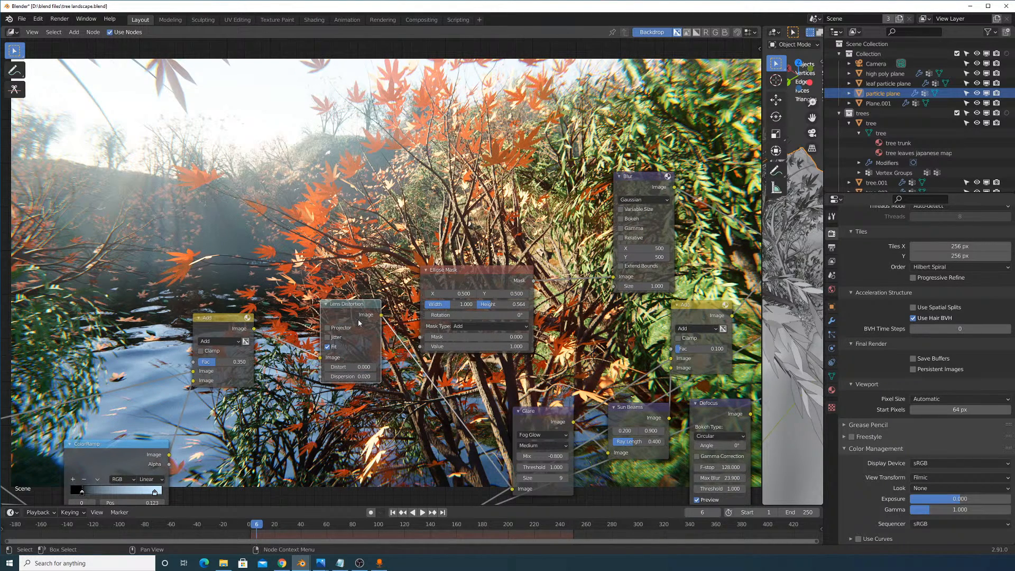
click(358, 376)
text(0.01)
key(Return)
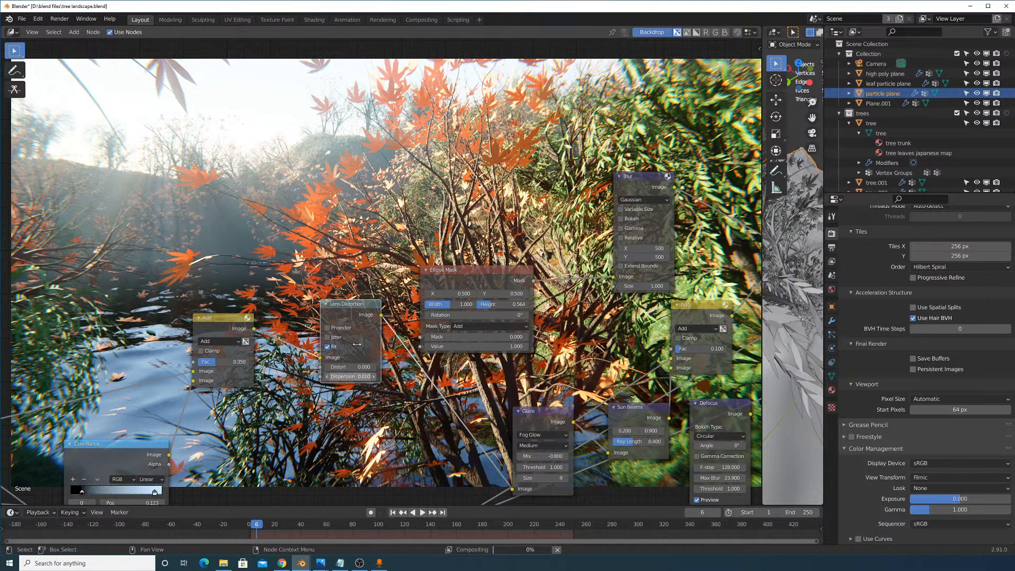
Rearrange the Lens Distortion node and the Add node before it so that they sit side by side.
drag(357, 344, 374, 425)
middle_drag(238, 343, 258, 257)
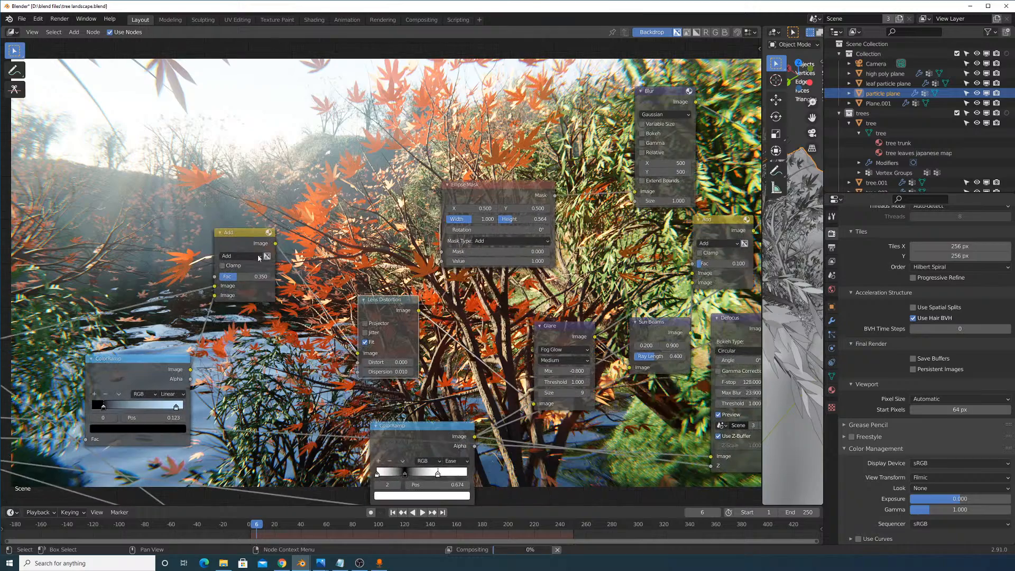
drag(249, 245, 269, 315)
drag(398, 307, 408, 311)
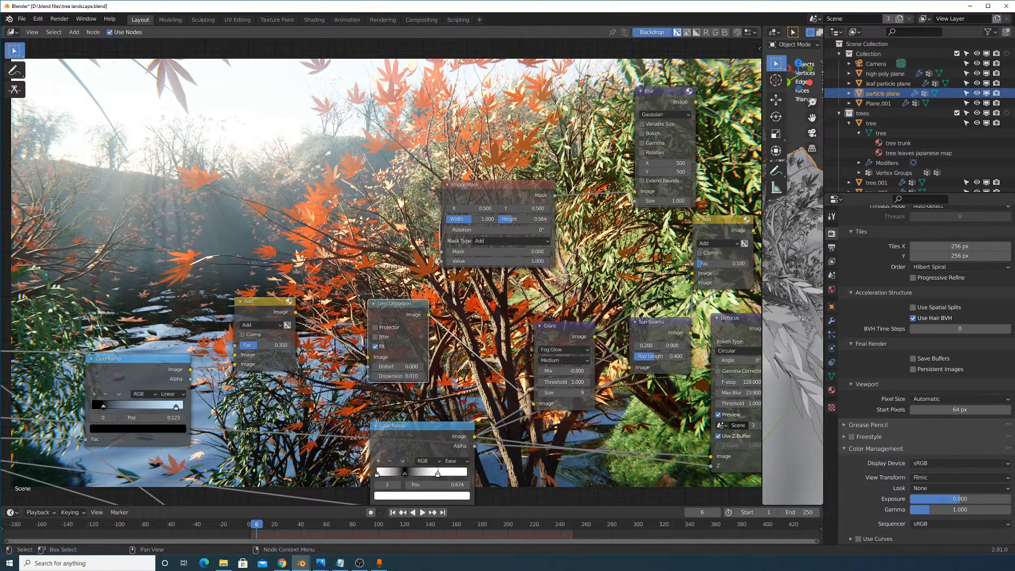
middle_drag(406, 307, 412, 328)
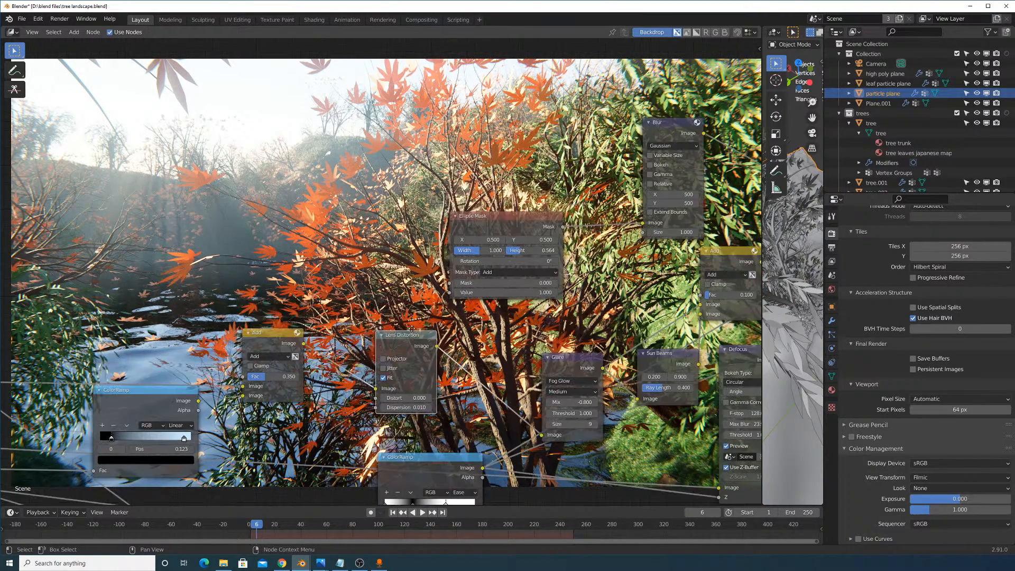
drag(408, 345, 423, 345)
Add a Mix node and place it in the free space above the Add and Lens Distortion nodes.
click(74, 31)
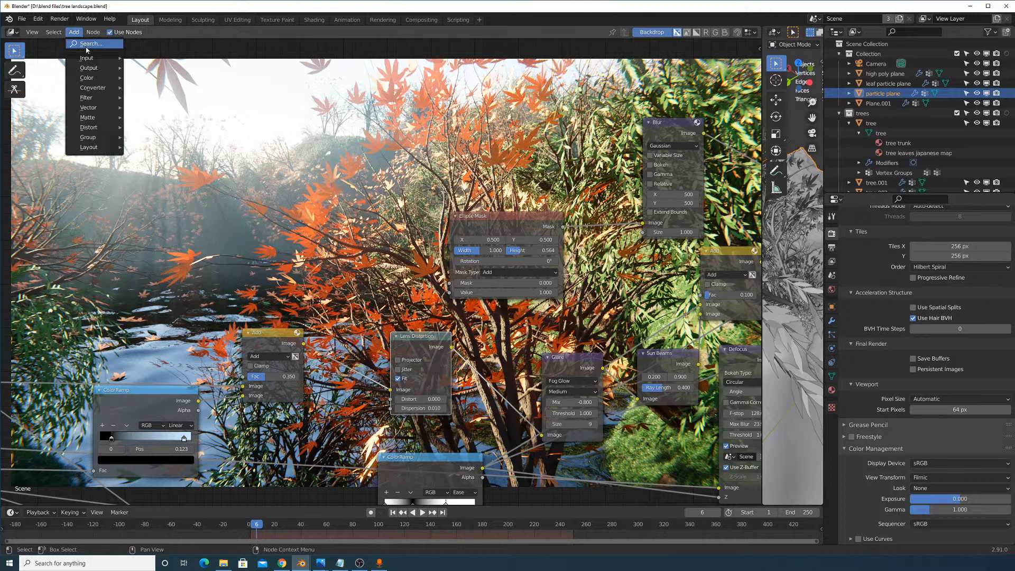
click(85, 47)
text(mix)
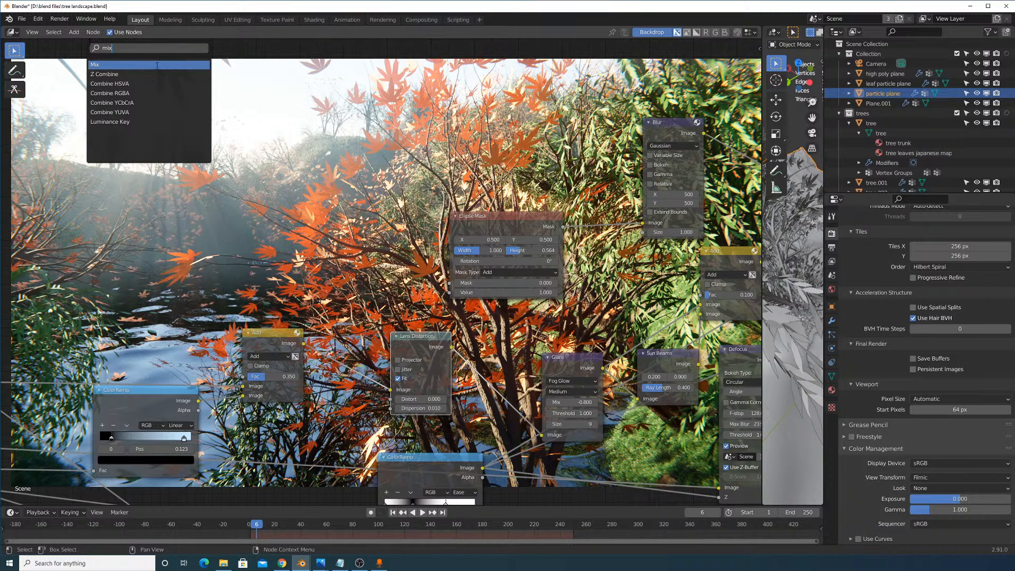
click(157, 65)
click(338, 201)
Add a second Ellipse Mask node above the Mix node and preview its mask in the backdrop.
click(74, 32)
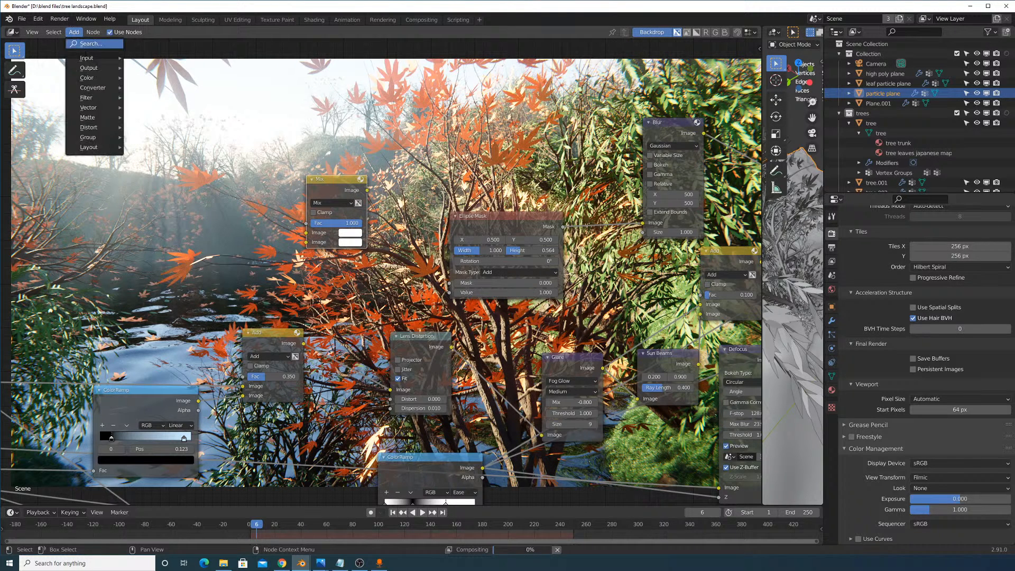
click(84, 44)
text(ellipse)
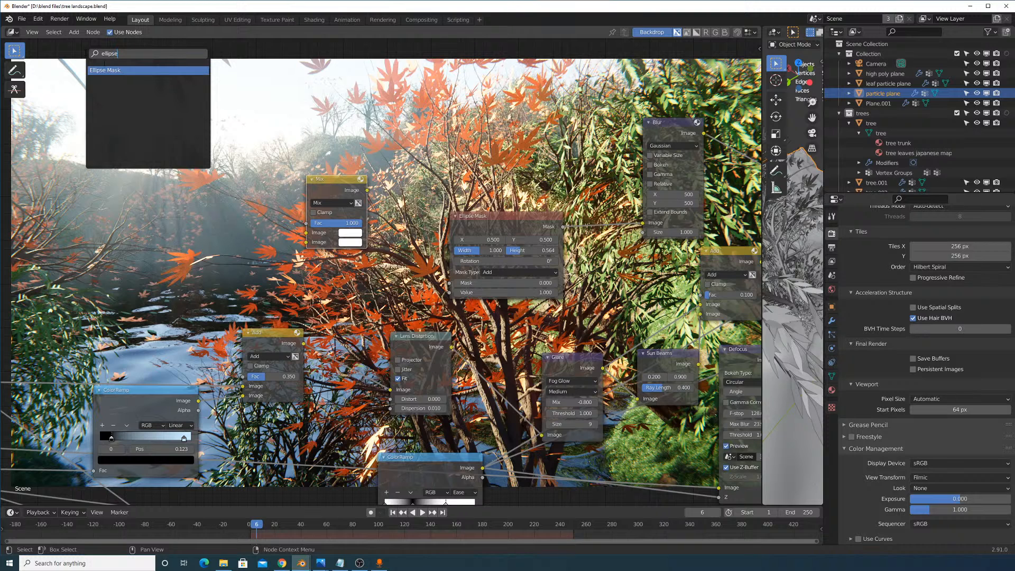
click(105, 70)
click(119, 150)
drag(177, 117, 246, 166)
ctrl+shift+click(159, 117)
middle_drag(262, 135, 333, 159)
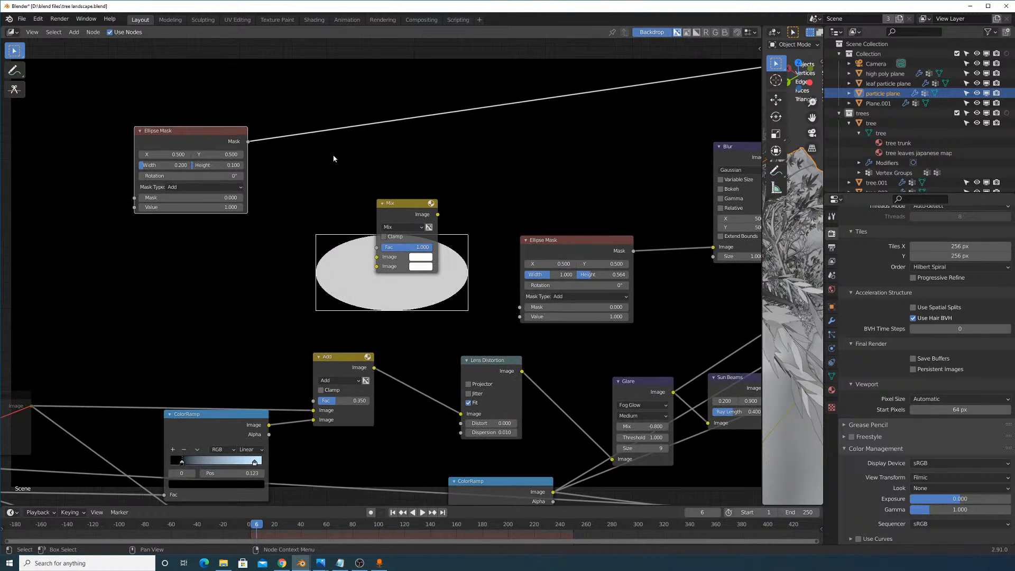
Enlarge the new Ellipse Mask to a Width of about 1.086 and a Height of about 0.629.
drag(217, 164, 230, 165)
mouse_move(158, 166)
mouse_down()
mouse_move(179, 166)
mouse_move(166, 169)
mouse_up()
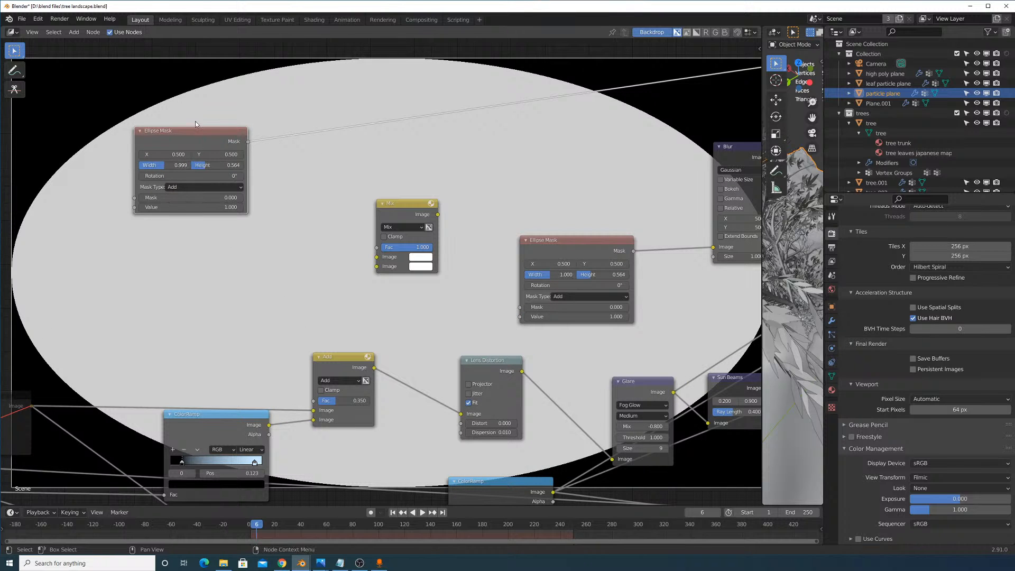
drag(229, 164, 236, 164)
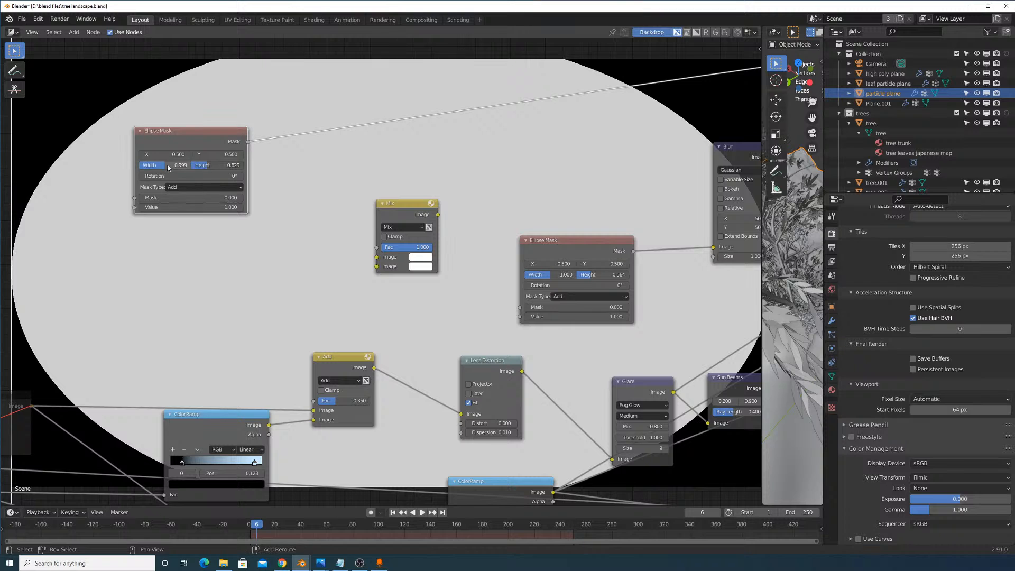
drag(168, 167, 175, 170)
Add a Blur node on the link coming out of the new Ellipse Mask node.
click(73, 32)
click(91, 44)
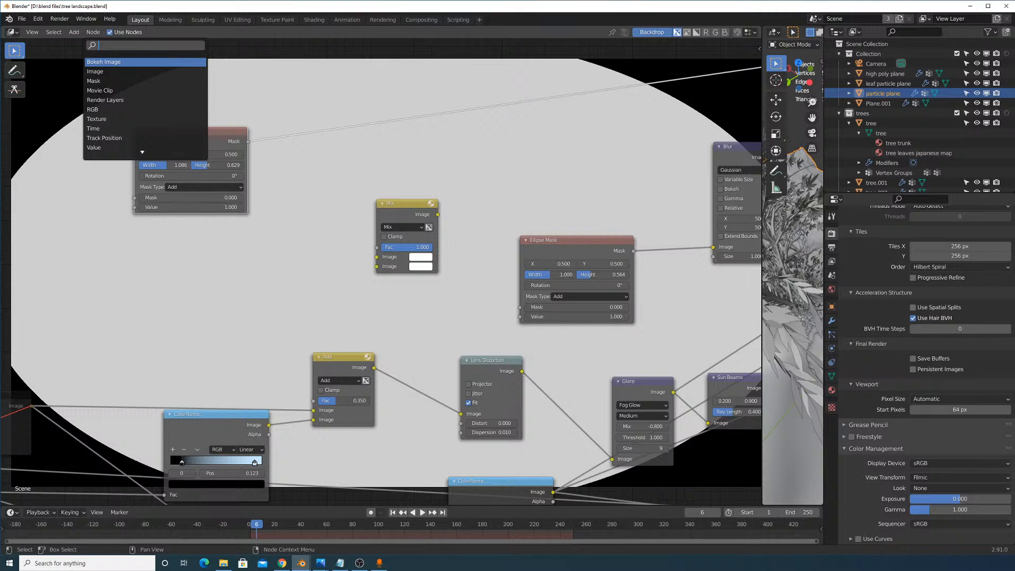
text(gl)
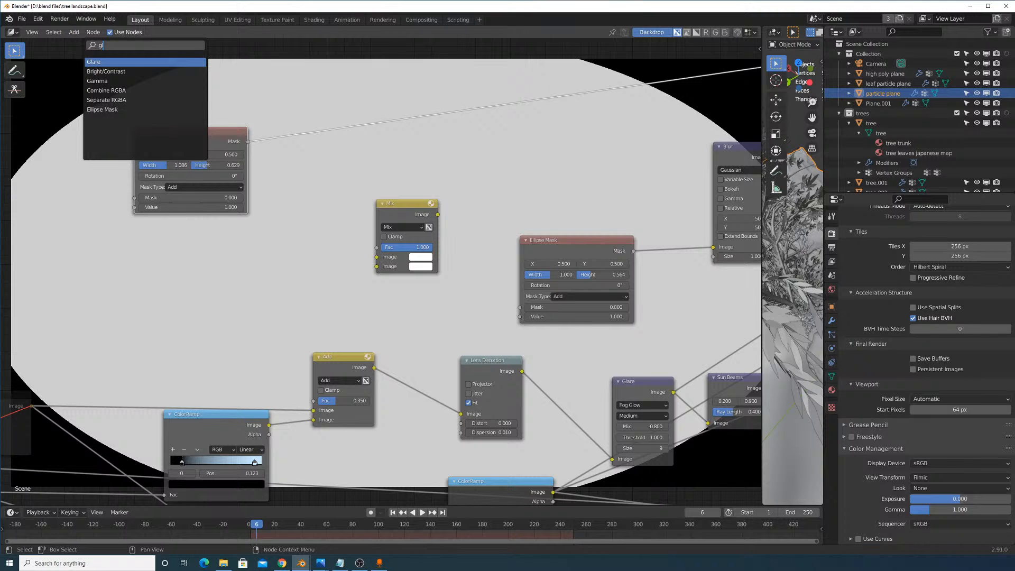
key(BackSpace)
key(BackSpace)
text(blur)
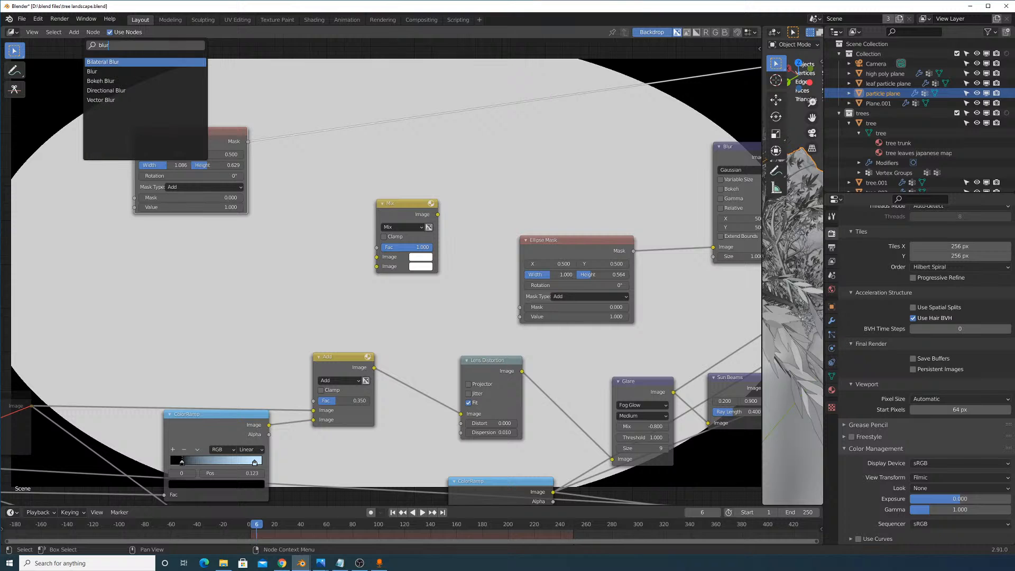
key(Return)
click(400, 114)
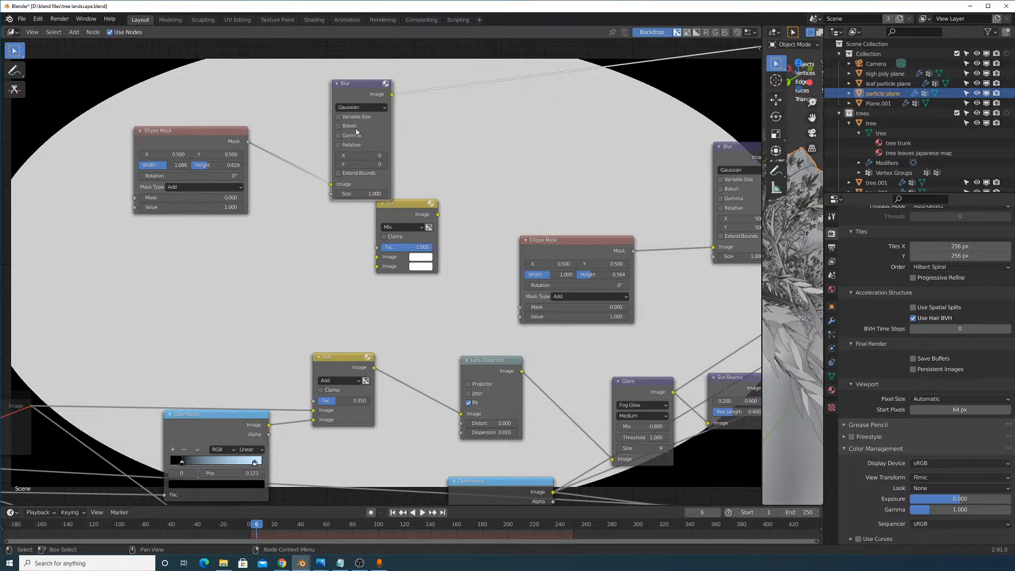
Switch the new Blur node to Fast Gaussian and set its X and Y sizes to 50.
click(360, 108)
click(367, 155)
click(366, 108)
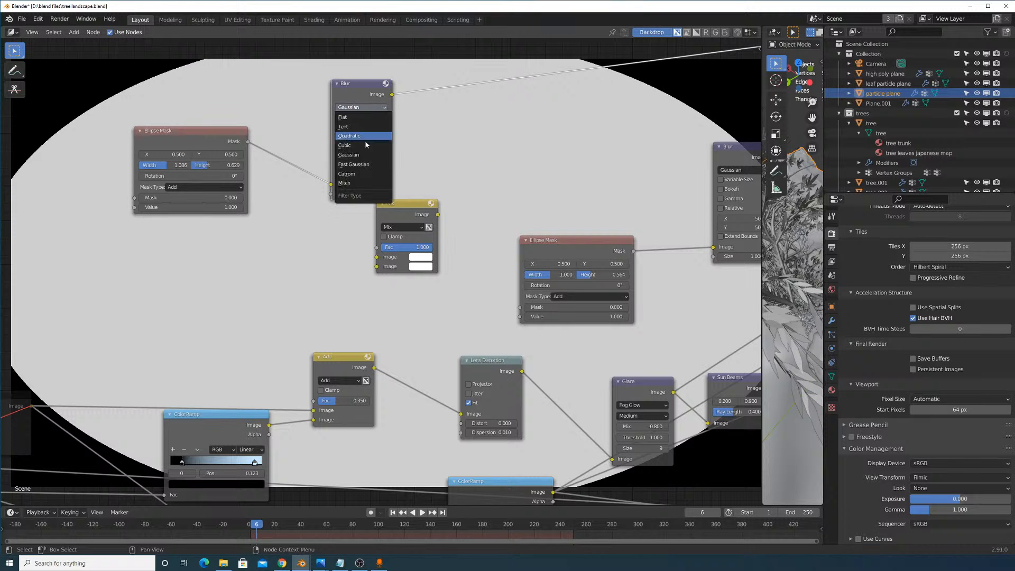
click(364, 164)
drag(365, 125, 365, 130)
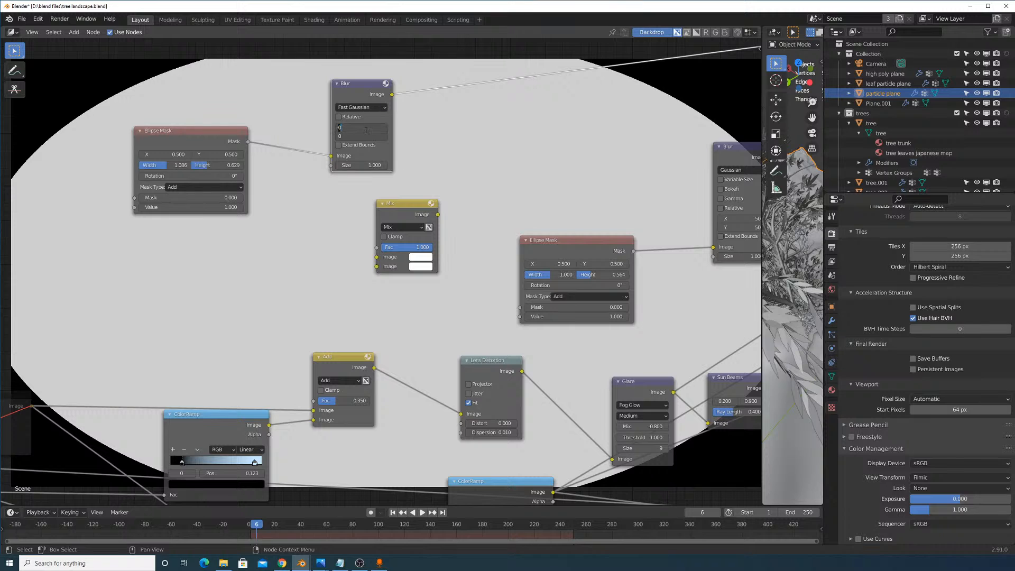
text(50)
key(Return)
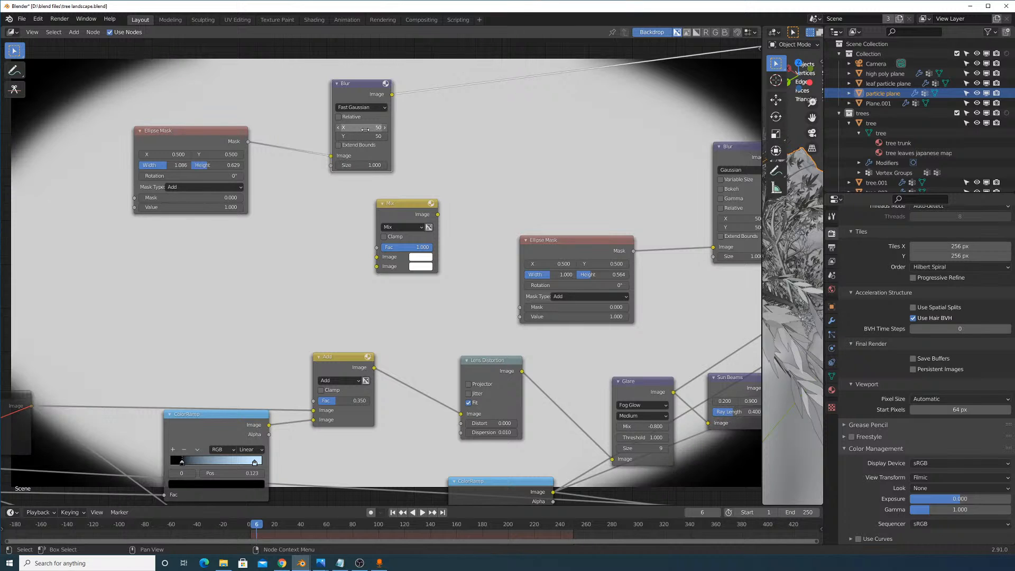
Set the new Blur node's X and Y sizes to 100 and shift the node slightly away from the Ellipse Mask.
drag(365, 127, 366, 132)
text(100)
key(Return)
middle_drag(345, 124, 360, 170)
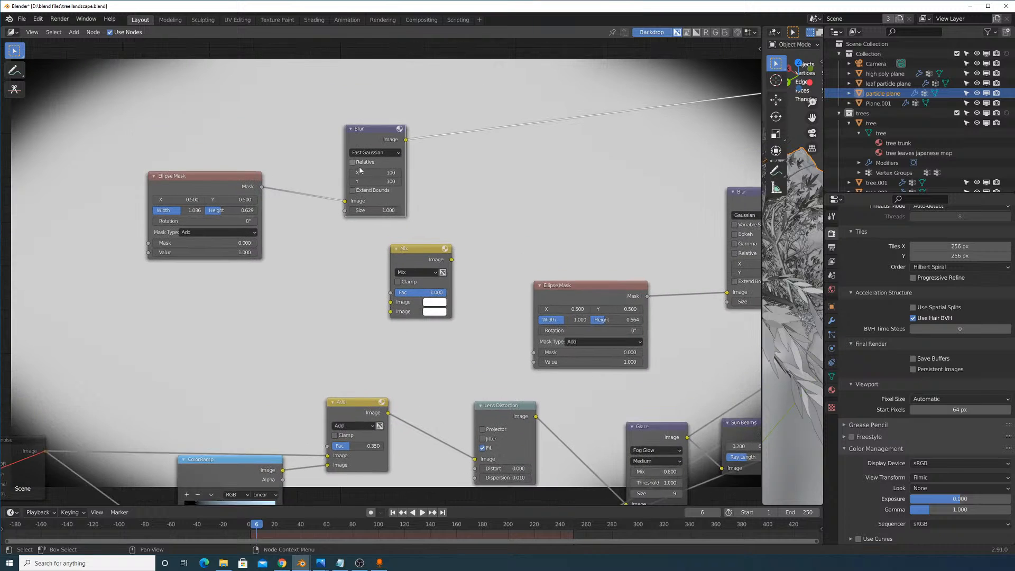
drag(379, 138, 392, 146)
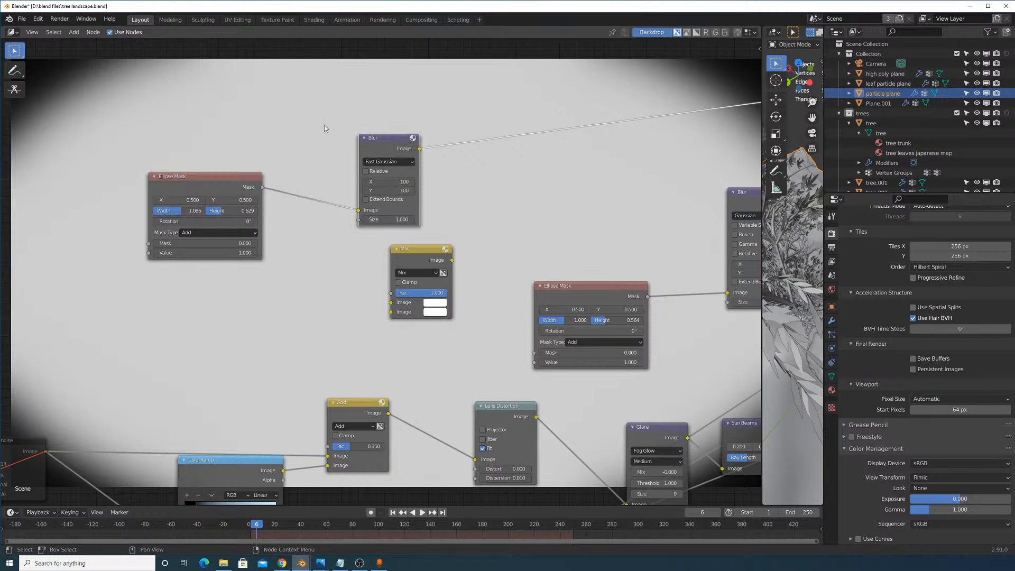
Add an Invert node on the output link of the new Blur node.
click(74, 32)
click(95, 44)
text(in)
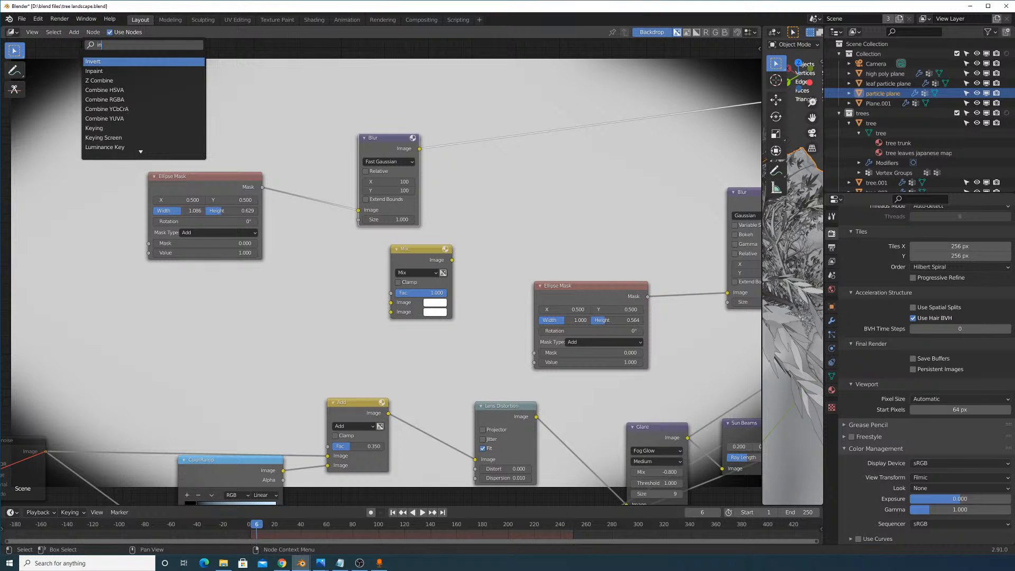
text(ver)
key(Return)
click(533, 154)
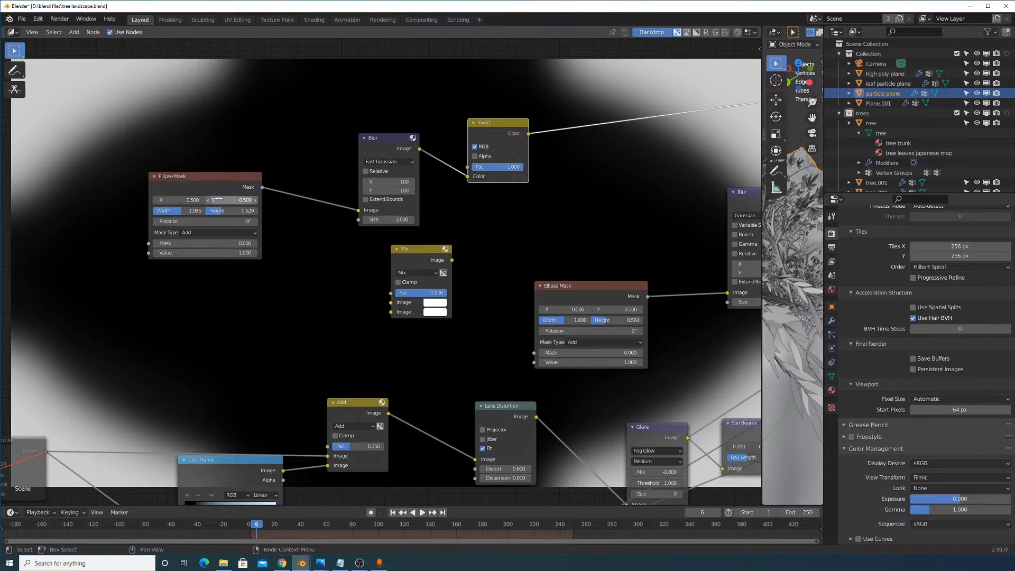
Resize the new Ellipse Mask to a Width of about 0.939 and a Height of about 0.854, previewing both the raw and blurred mask.
ctrl+shift+click(228, 180)
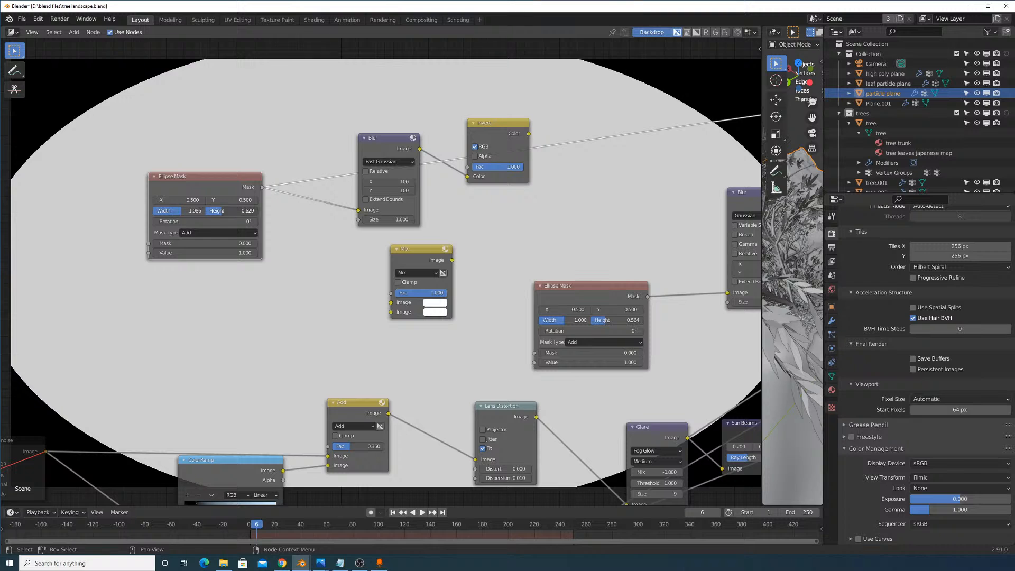
drag(192, 210, 247, 211)
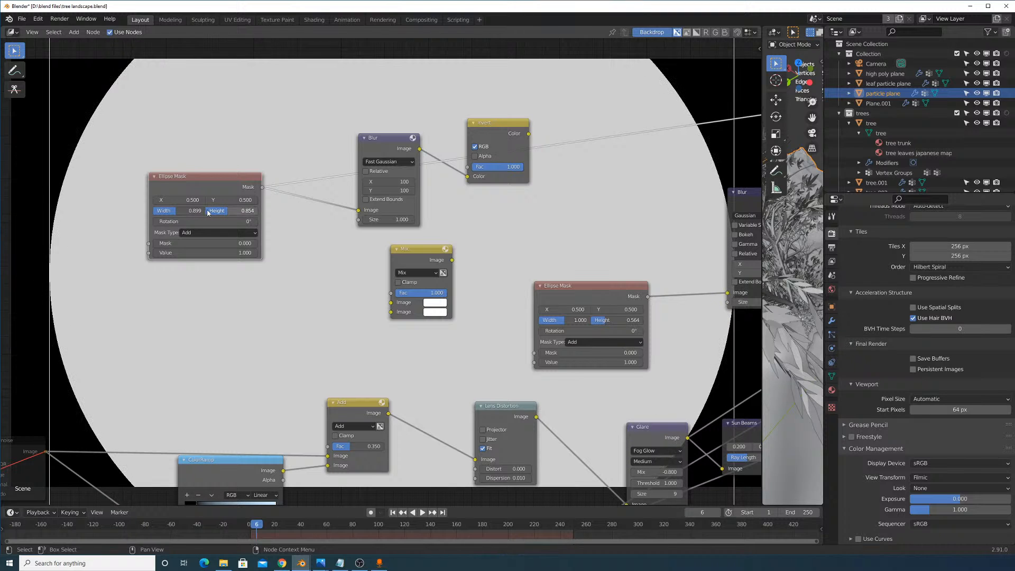
drag(185, 210, 197, 210)
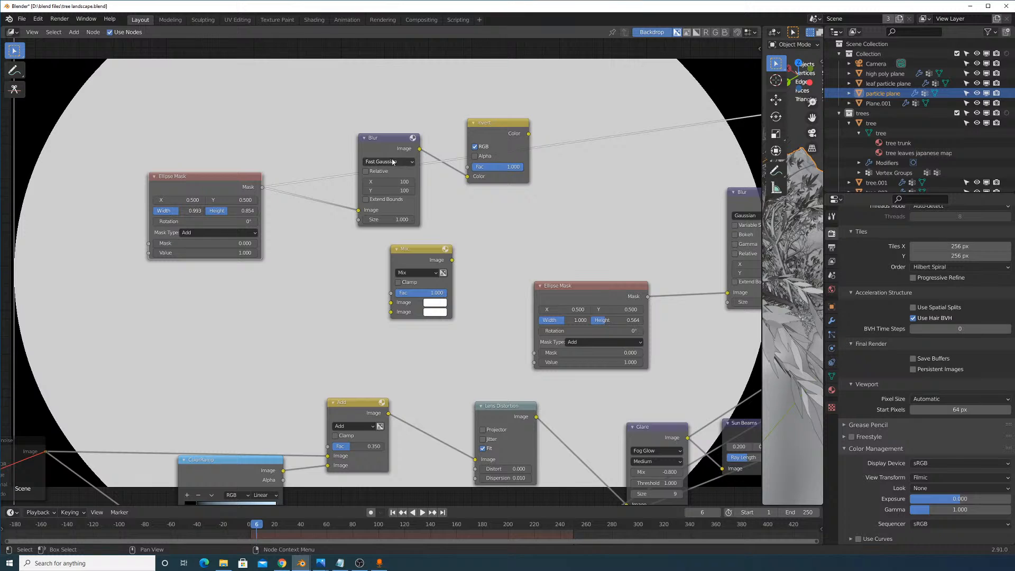
drag(396, 141, 399, 146)
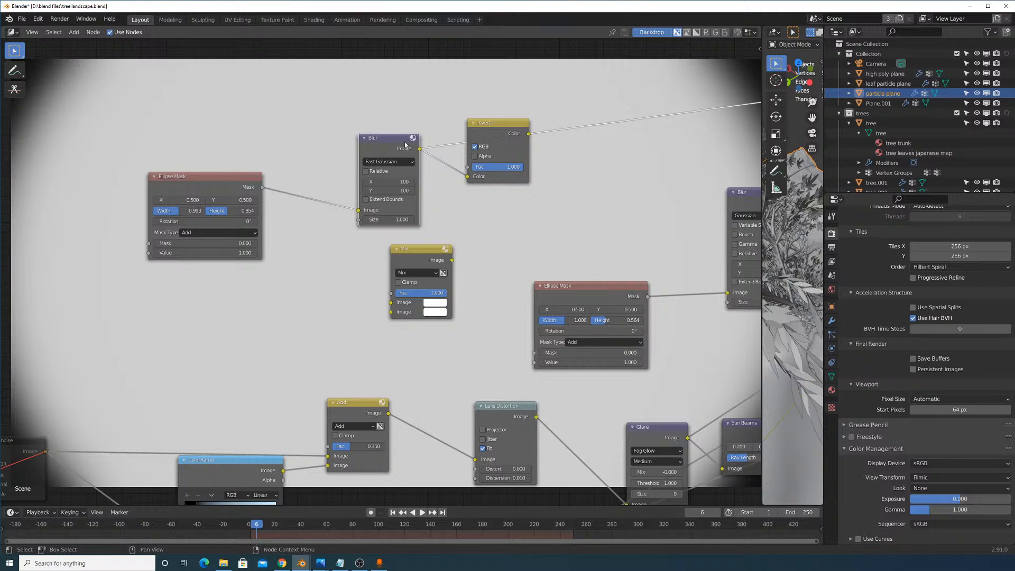
drag(192, 210, 182, 211)
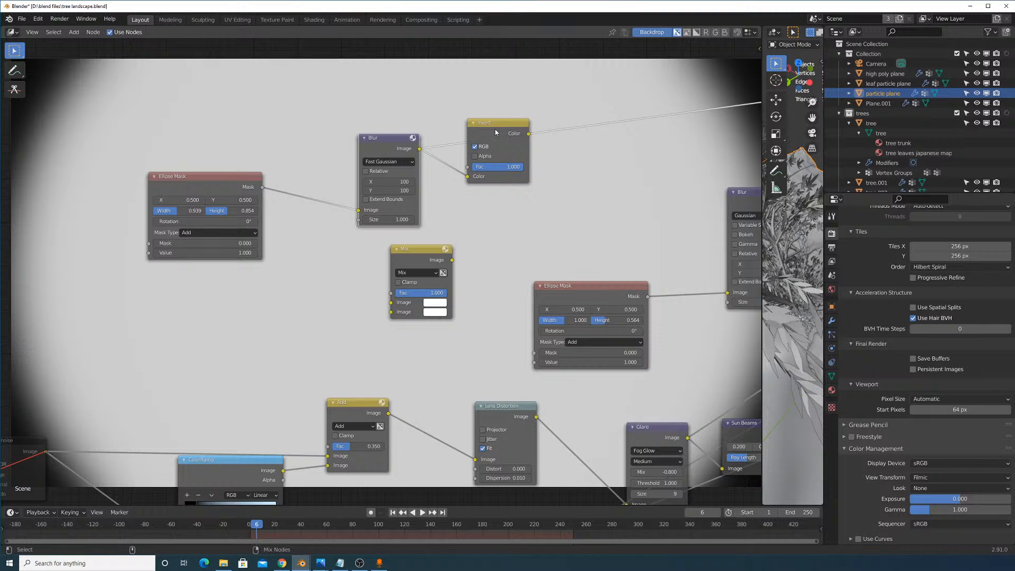
Connect the Fast Gaussian Blur output to the Mix node's Fac and the Lens Distortion image to its second Image input.
drag(393, 151, 461, 269)
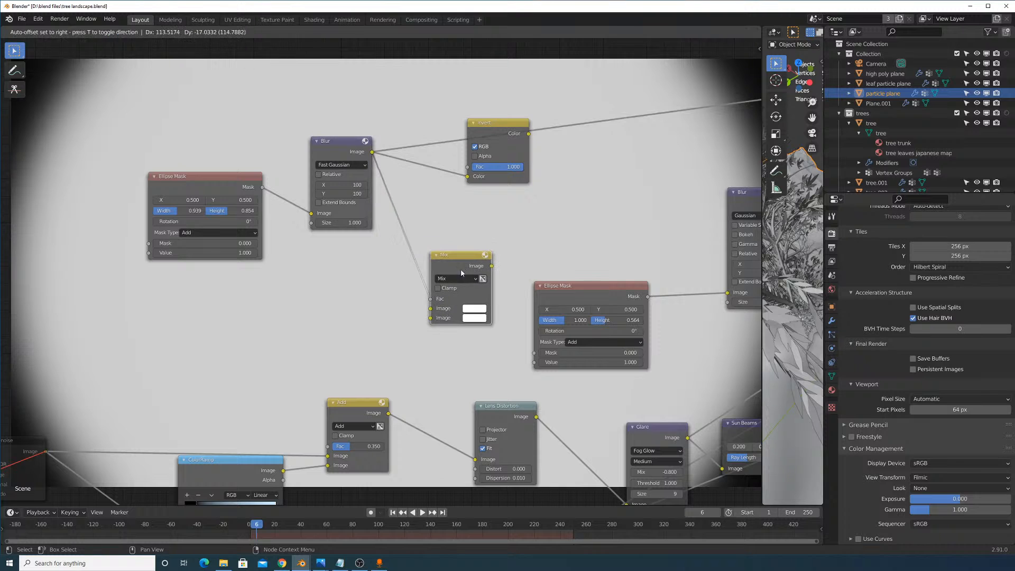
middle_drag(416, 387, 433, 299)
drag(512, 350, 447, 231)
drag(479, 316, 455, 298)
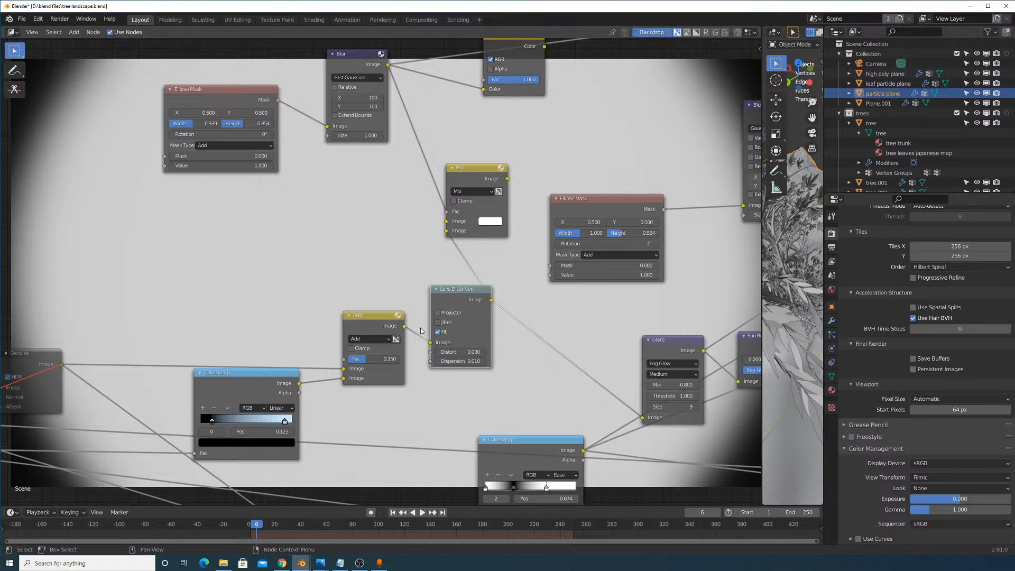
Connect the Add node to the Mix node's first Image input and the Mix output to Glare, and preview the Mix.
drag(387, 320, 446, 221)
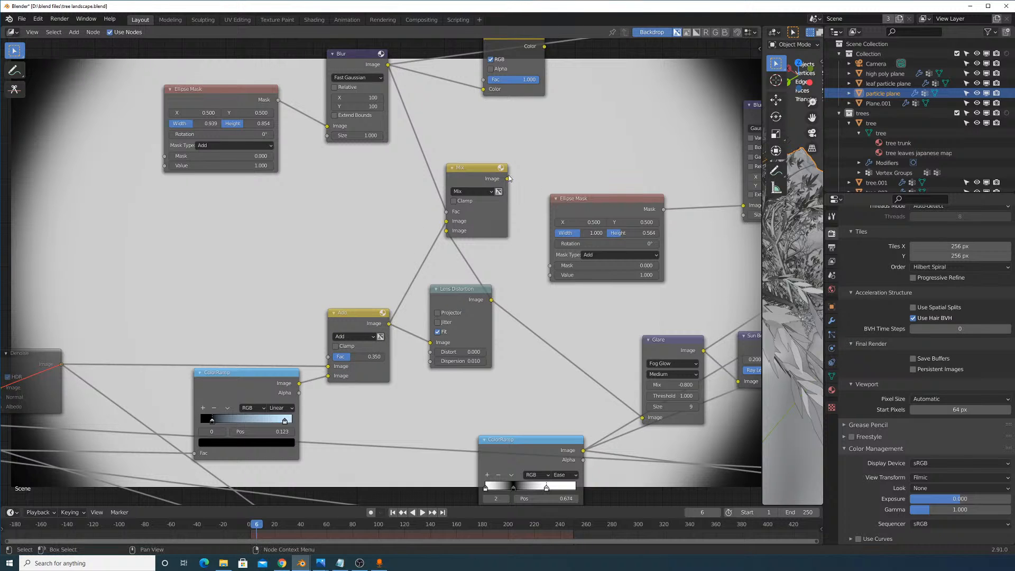
drag(507, 179, 642, 418)
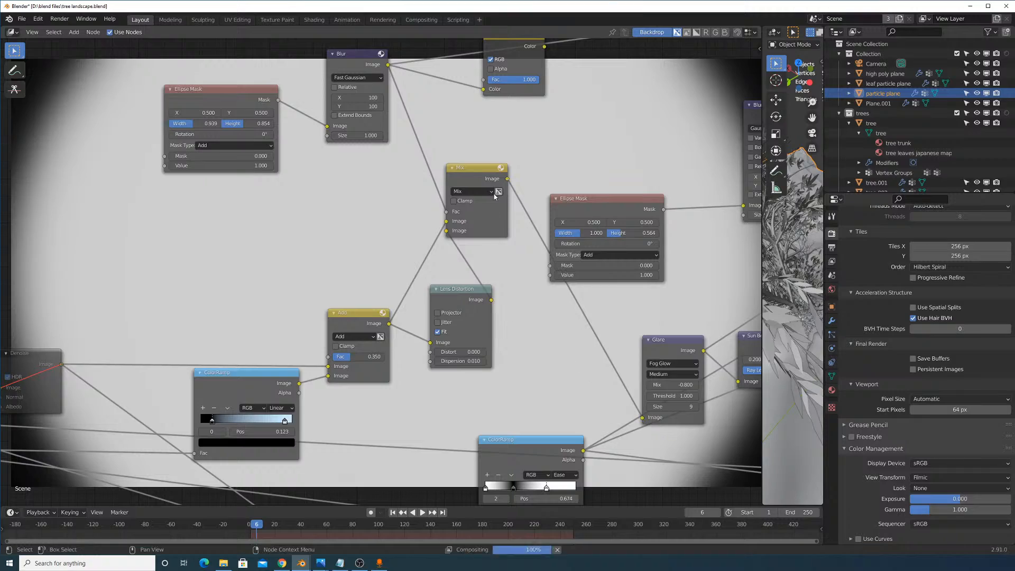
ctrl+shift+click(494, 182)
middle_drag(494, 182, 459, 245)
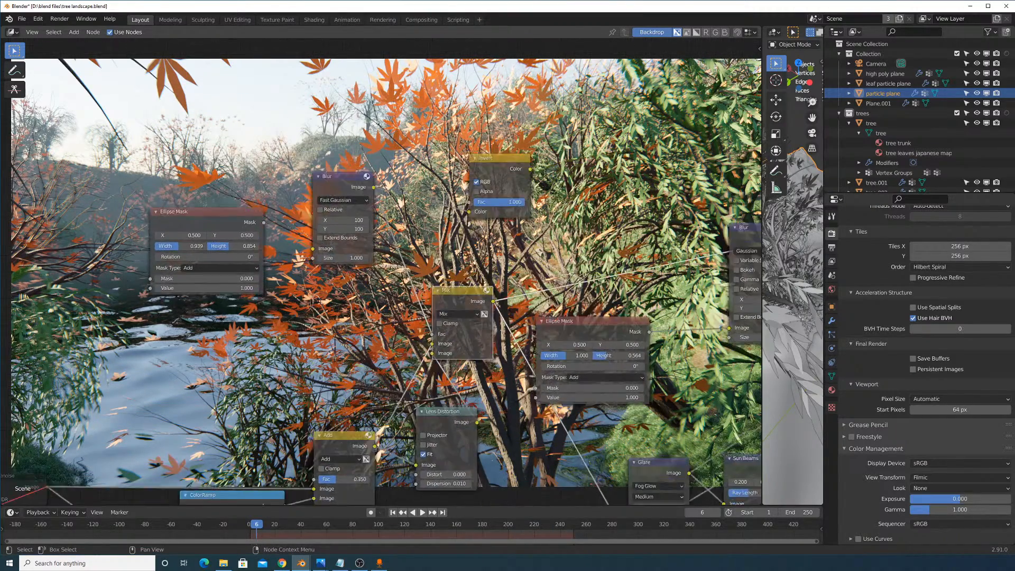
Test a Dispersion of 0.730 and restore 0.010, and connect the Invert node's Color output to the Mix node's Fac.
drag(449, 466, 476, 465)
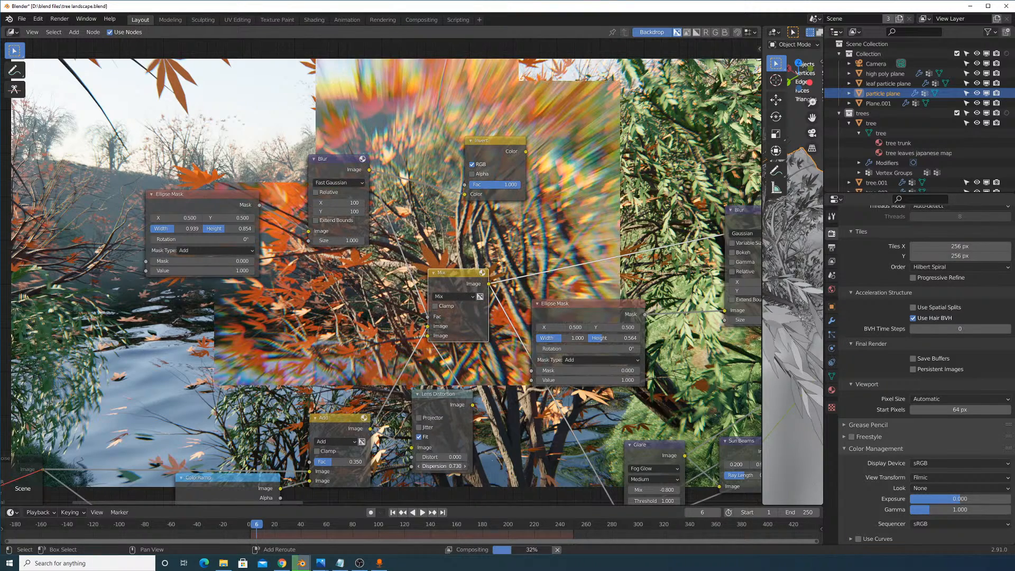
drag(442, 465, 405, 466)
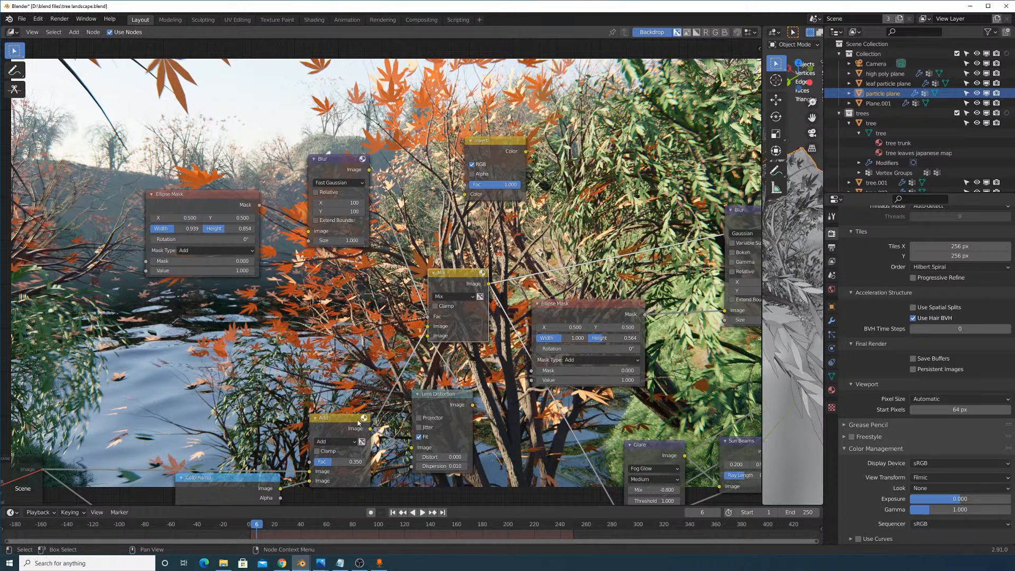
drag(358, 423, 355, 379)
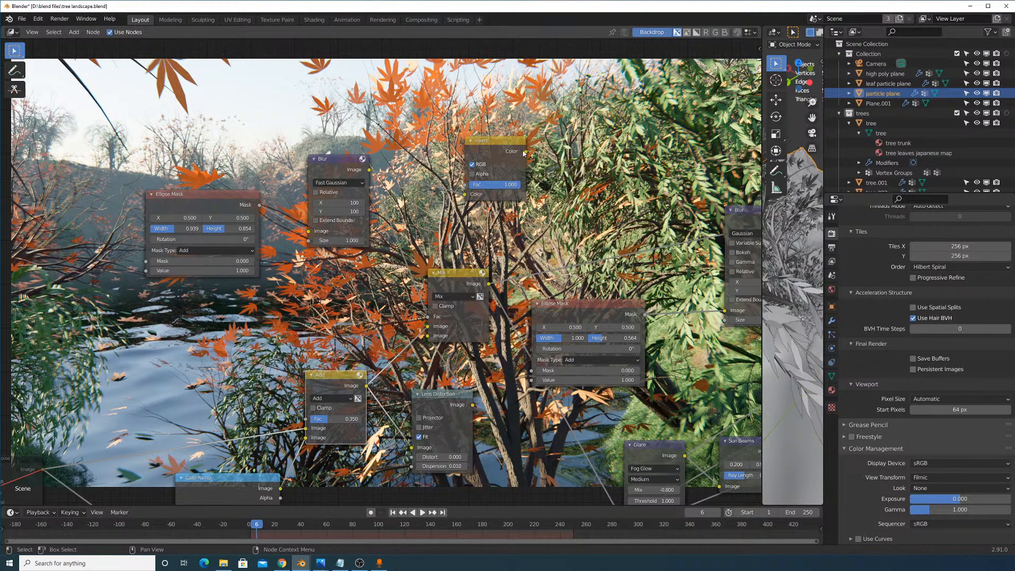
drag(525, 152, 434, 319)
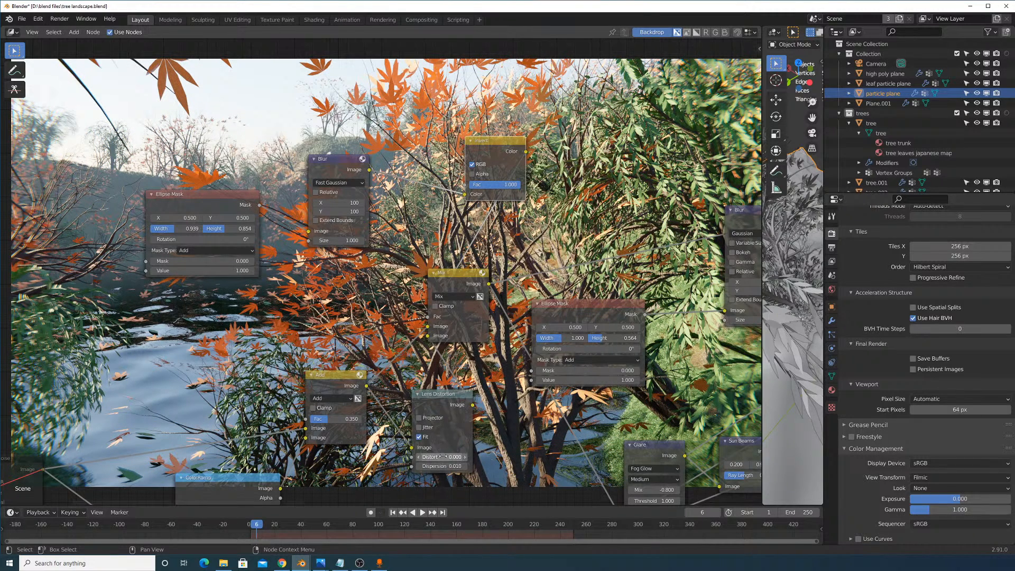
Try Lens Distortion Dispersion values of 1.000 and 0.310, and enter 0.020.
drag(442, 465, 476, 466)
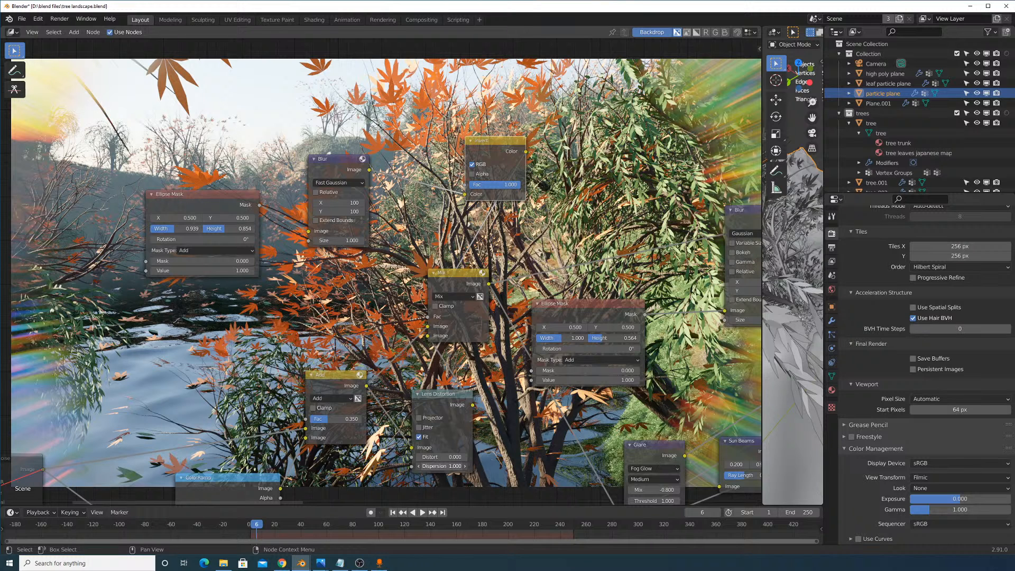
key(ctrl+z)
mouse_move(442, 465)
mouse_down()
mouse_move(521, 466)
mouse_move(442, 465)
mouse_up()
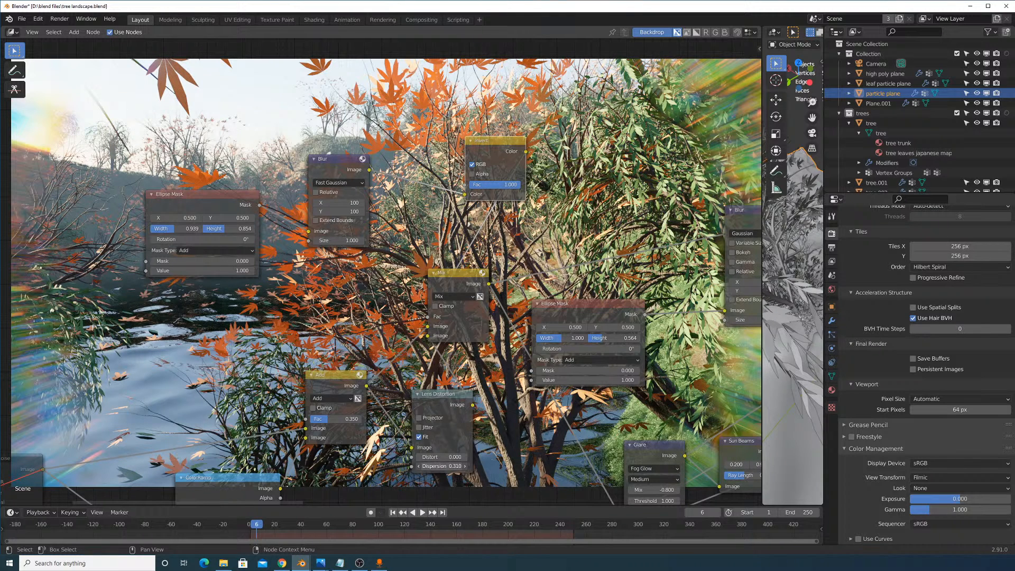
drag(442, 465, 416, 466)
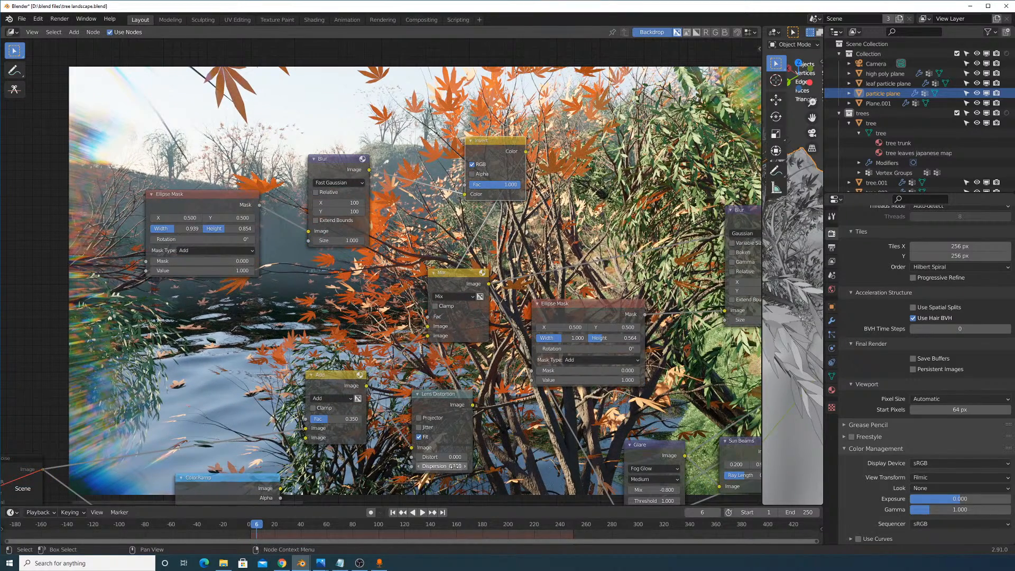
click(455, 467)
text(0.02)
key(Return)
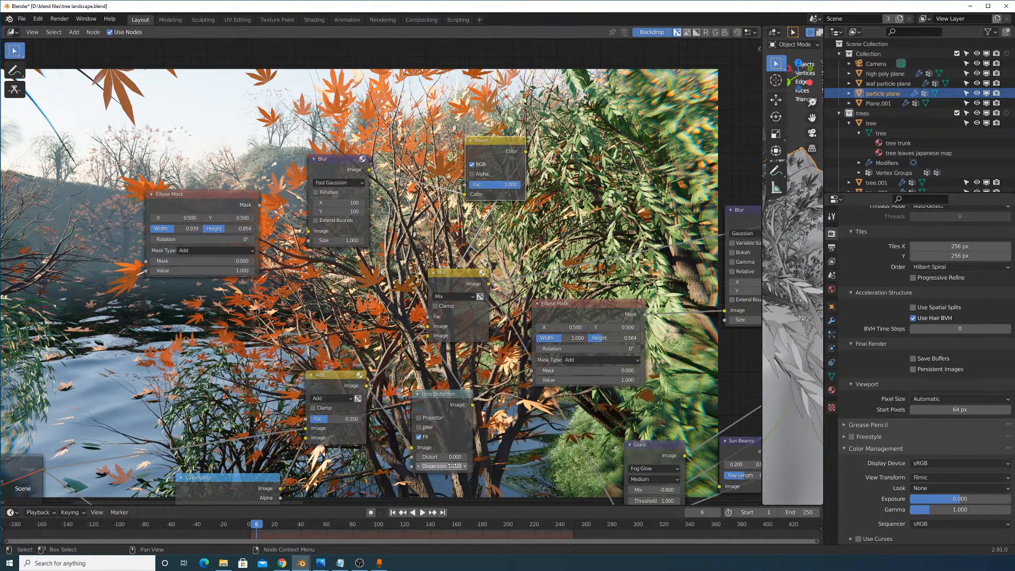
Compare the Lens Distortion and Mix previews, and set the Lens Distortion's Dispersion to 0.010.
click(447, 401)
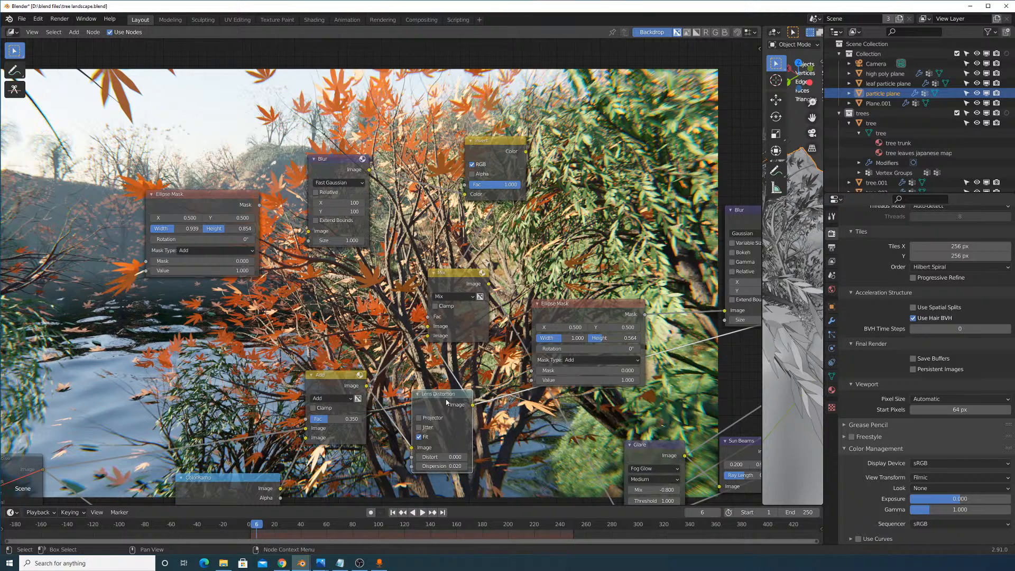
click(462, 274)
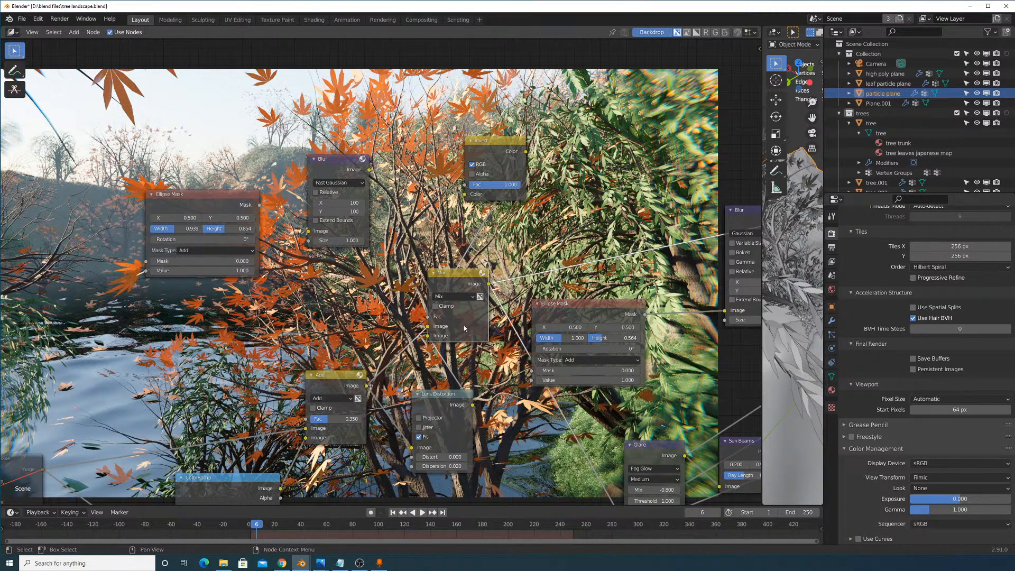
click(444, 466)
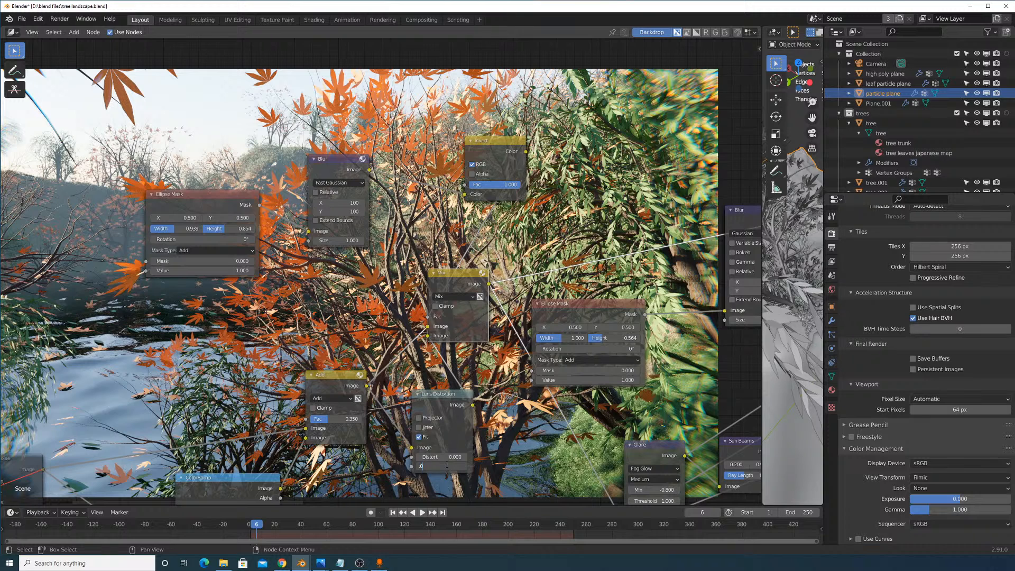
text(.01)
key(Return)
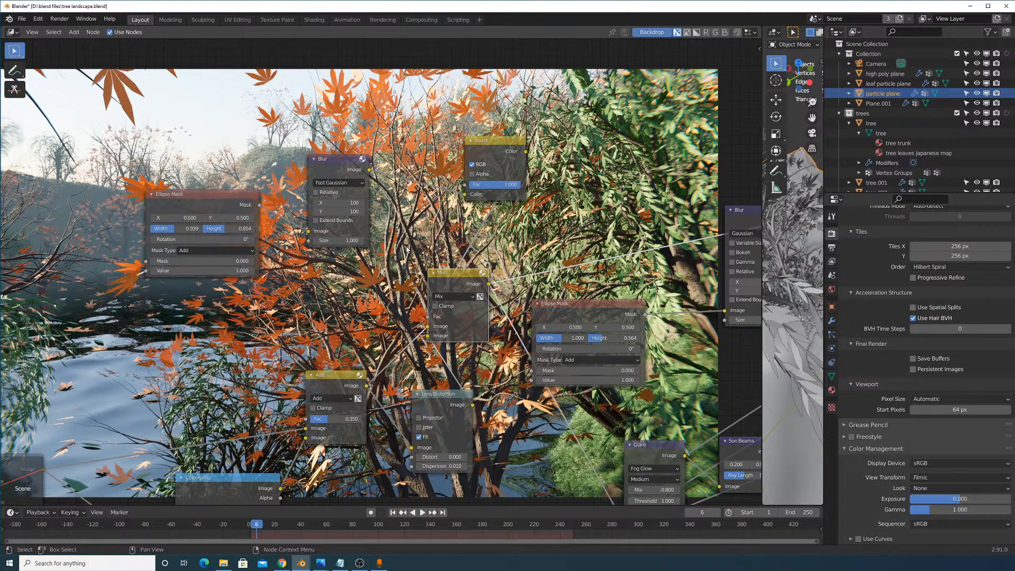
Preview the Ellipse Mask and its blur, set the Fast Gaussian Blur's X and Y sizes to 200, and return to the Mix preview.
ctrl+shift+click(225, 199)
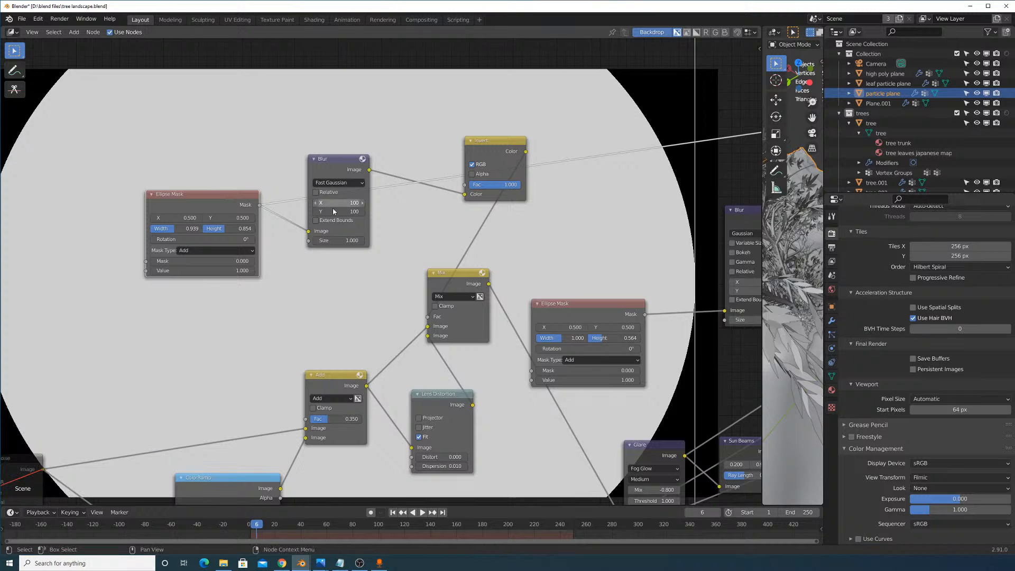
ctrl+shift+click(346, 169)
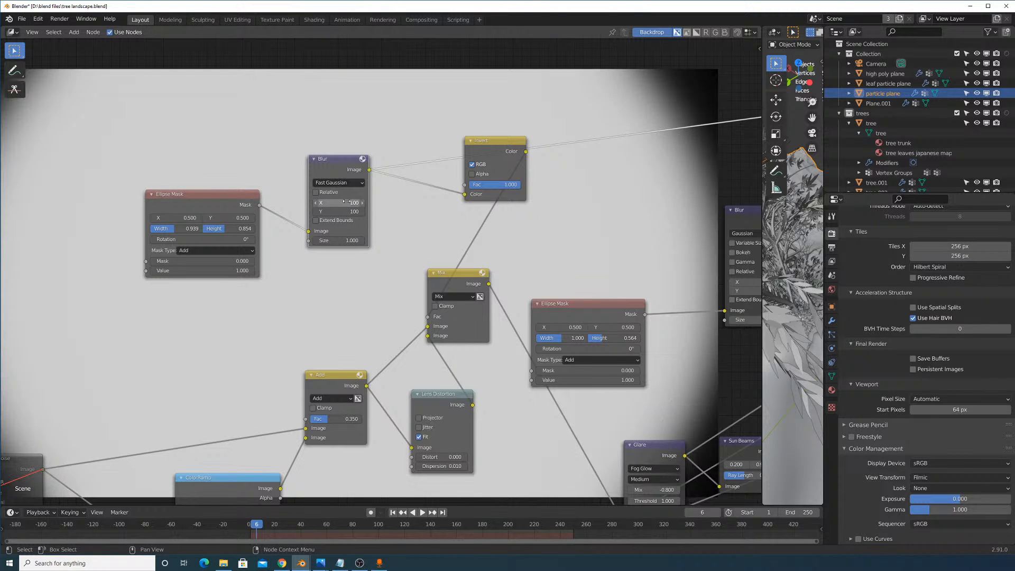
click(347, 202)
key(Return)
ctrl+shift+click(479, 284)
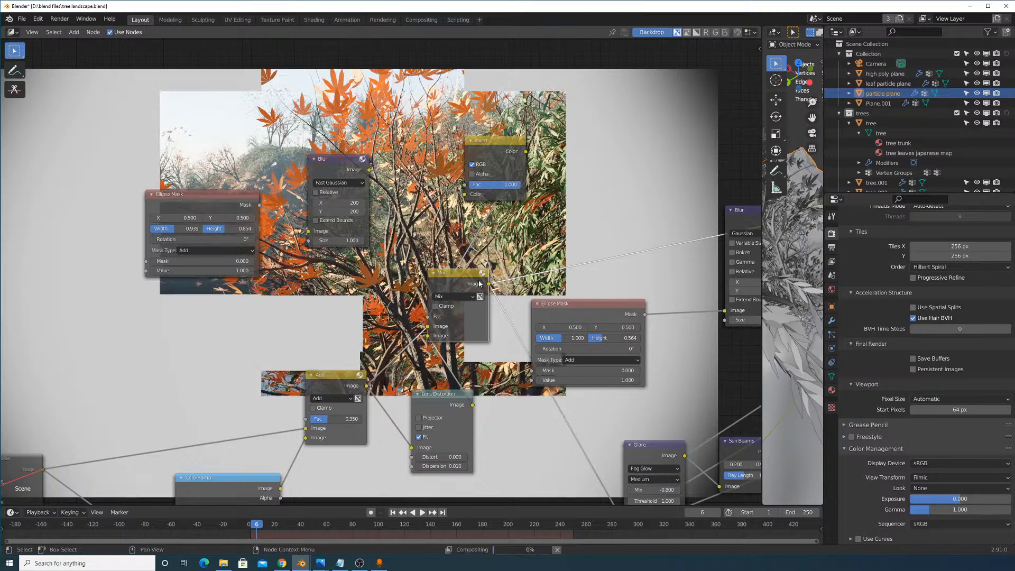
Try the Lens Distortion node's Projector option together with a Dispersion change.
middle_drag(495, 256, 482, 186)
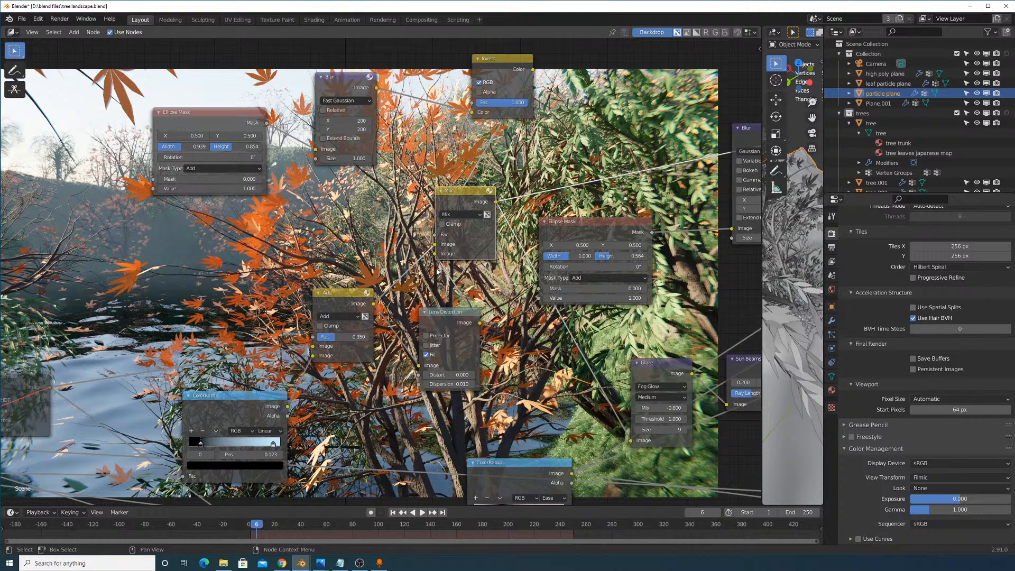
click(435, 336)
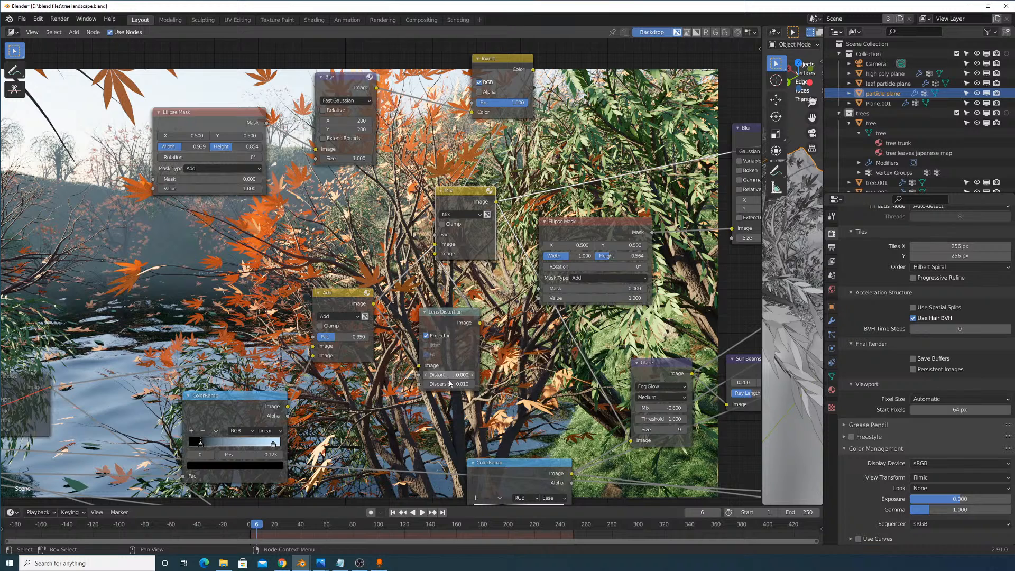
drag(450, 384, 507, 384)
key(Escape)
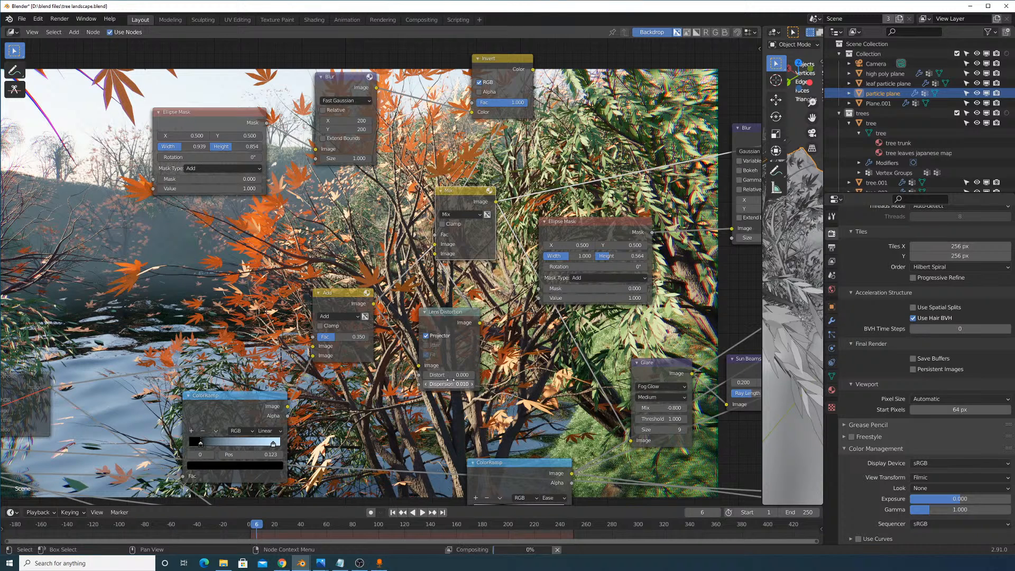
click(438, 337)
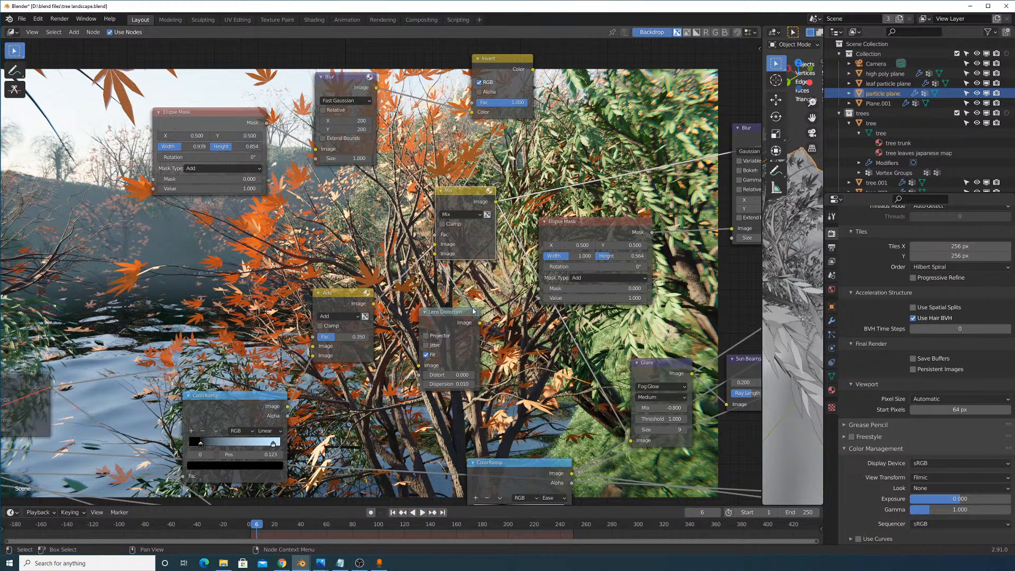
Try a Dispersion of 0.002 on the Lens Distortion node and settle on 0.005.
click(461, 384)
text(.002)
key(Return)
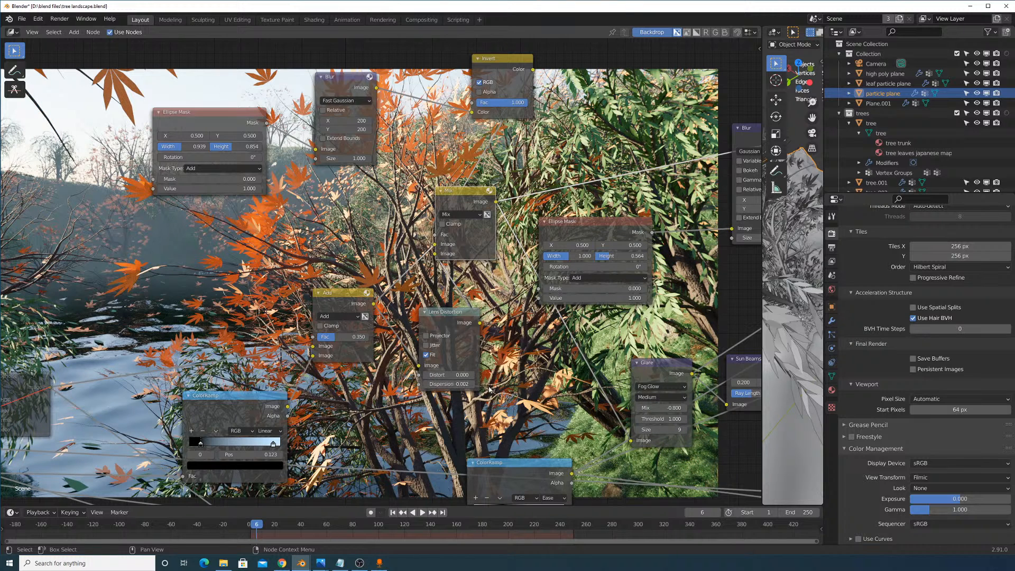
click(463, 384)
text(.005)
key(Return)
Look over the compositor node tree, examining how the mask, blur, glare and color nodes are laid out and linked.
middle_drag(489, 334, 492, 436)
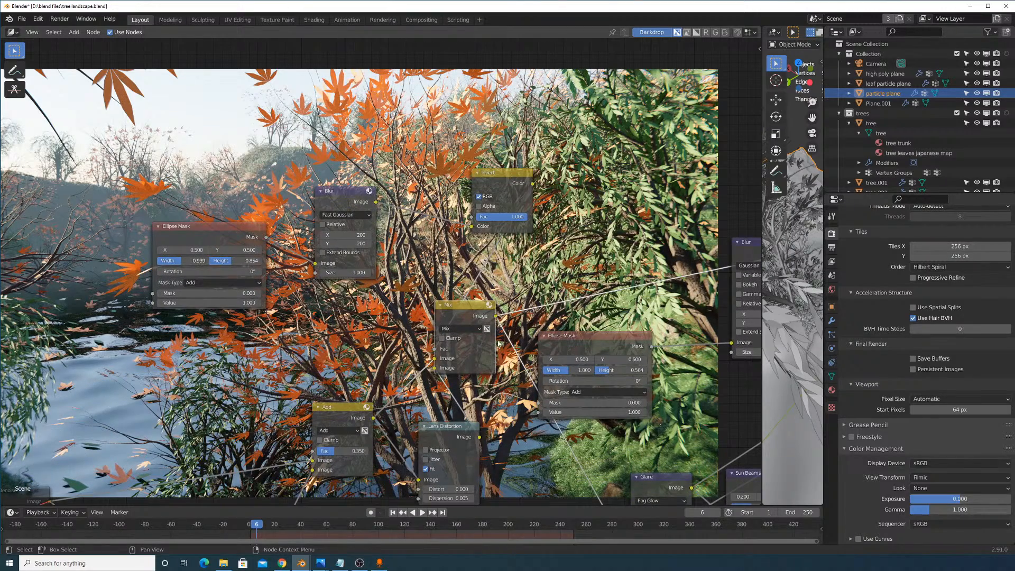
scroll(482, 365, down, 3)
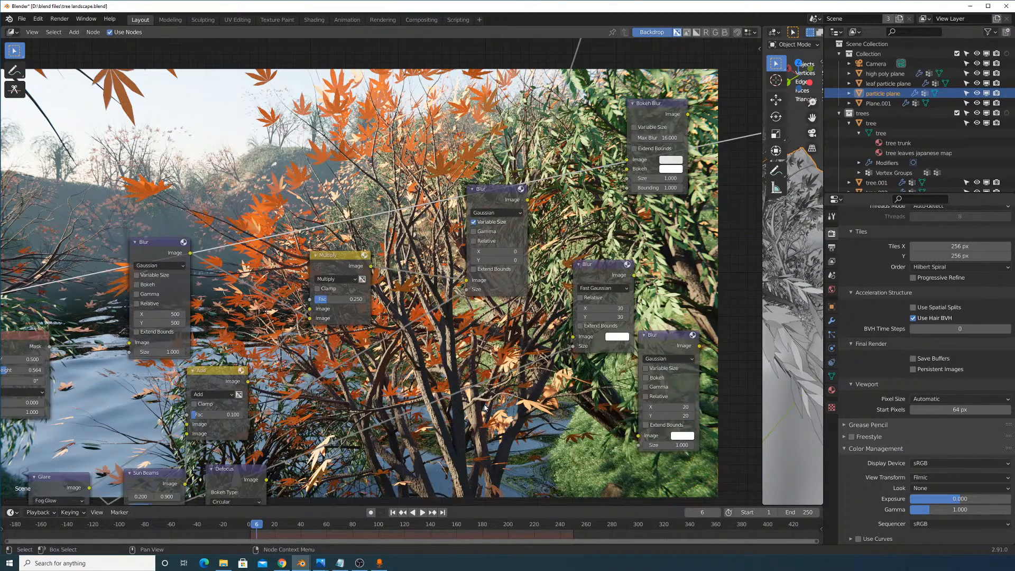
scroll(430, 342, down, 2)
scroll(429, 341, up, 4)
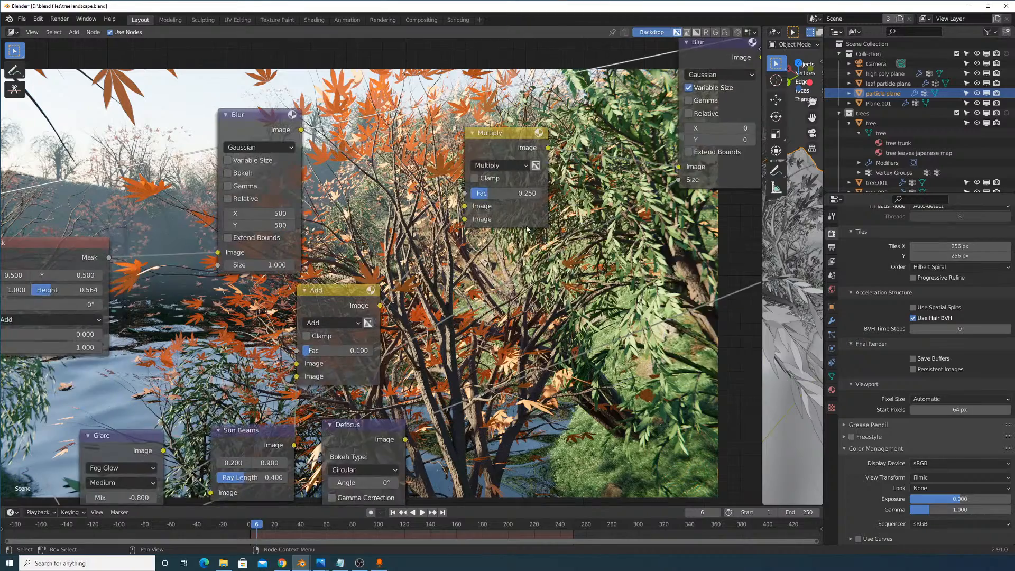
middle_drag(531, 254, 490, 336)
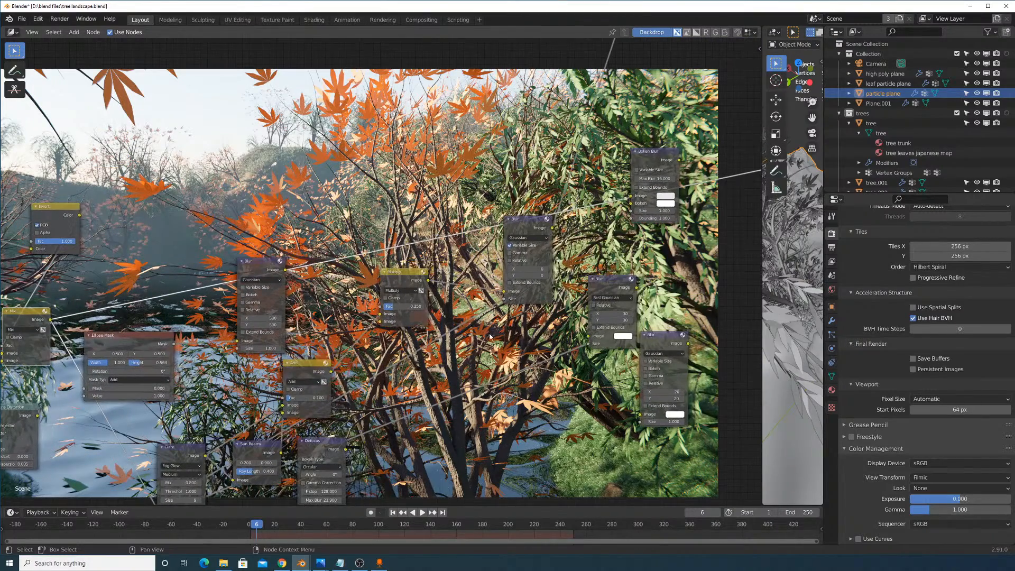
scroll(490, 313, down, 4)
scroll(327, 253, up, 4)
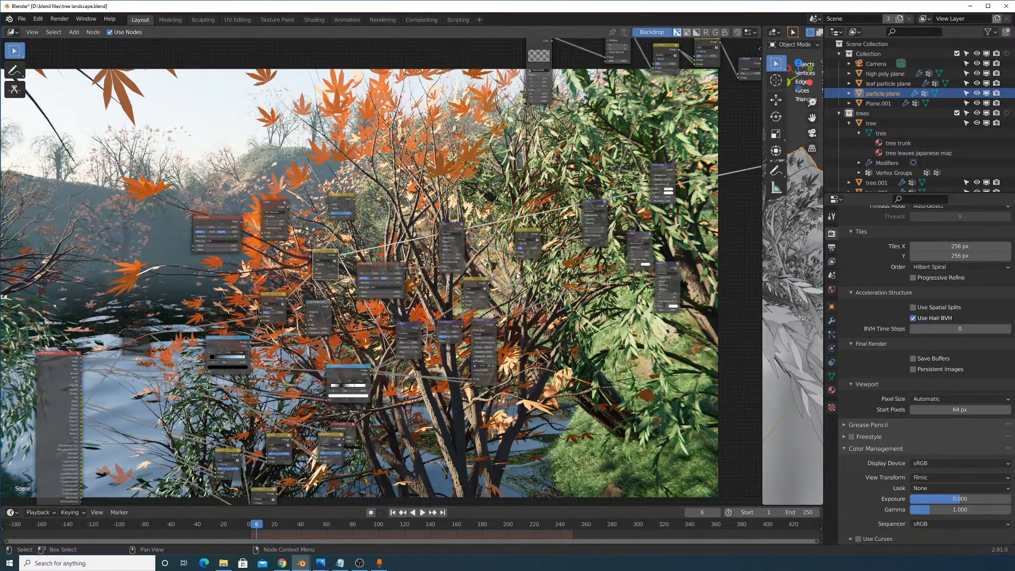
scroll(316, 250, down, 5)
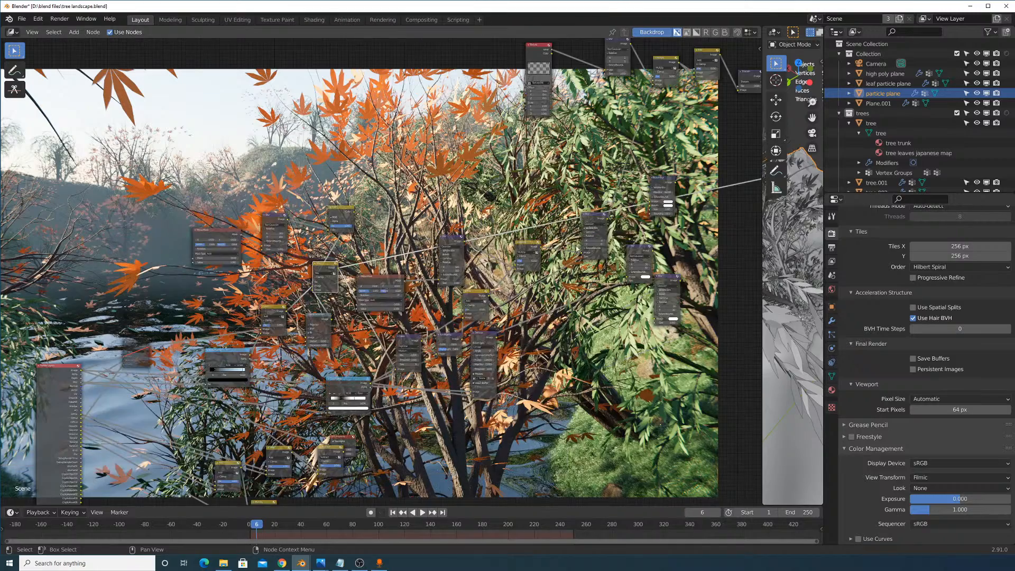
scroll(499, 220, up, 2)
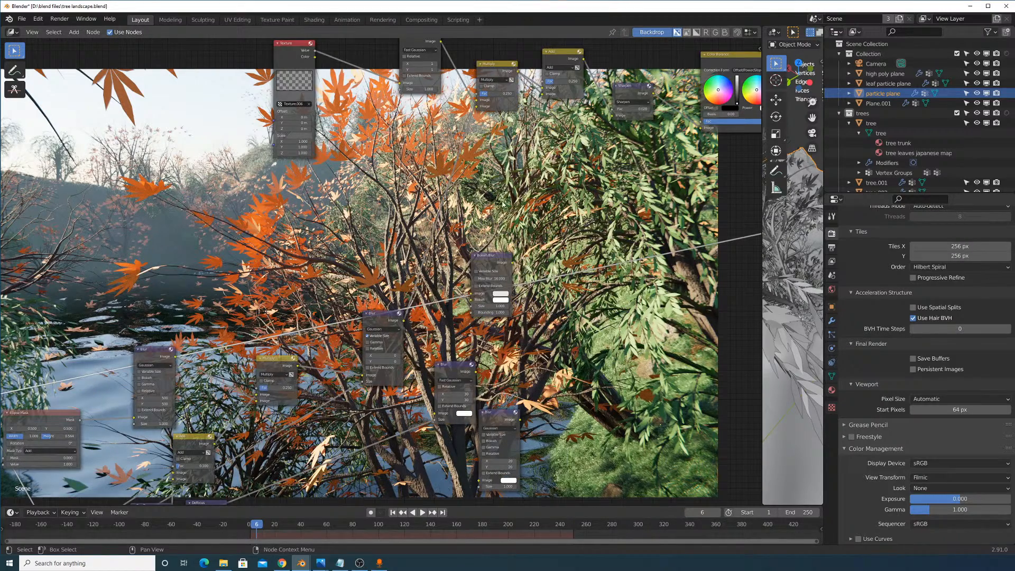
scroll(503, 204, down, 3)
scroll(364, 271, up, 3)
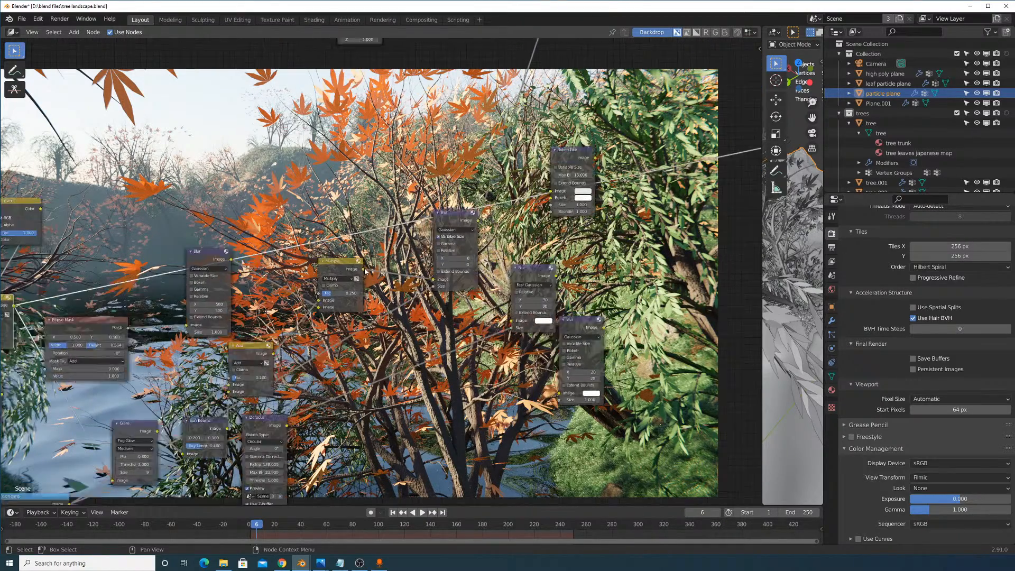
scroll(365, 271, down, 3)
scroll(415, 281, up, 3)
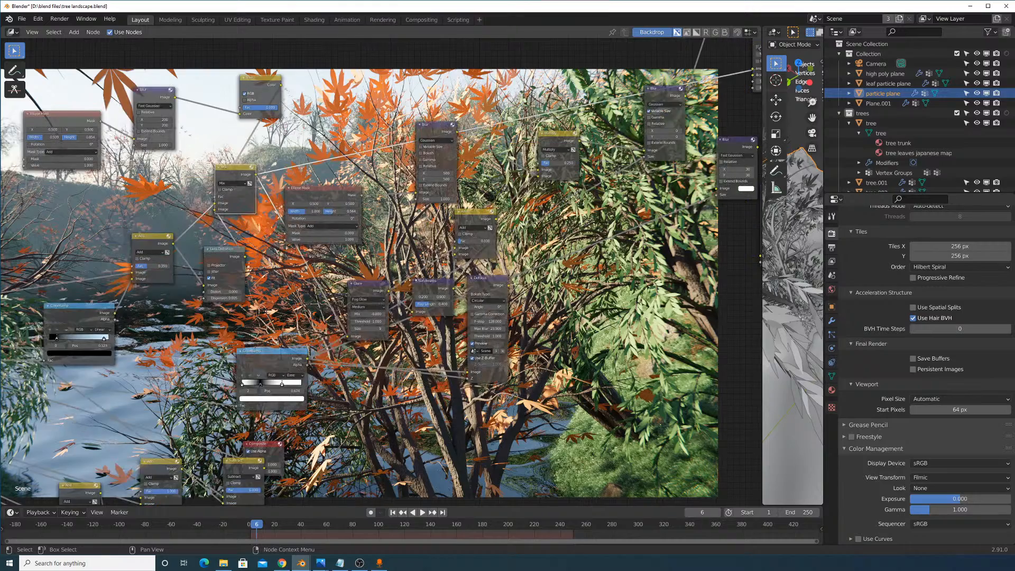
middle_drag(415, 281, 628, 143)
middle_drag(482, 146, 227, 402)
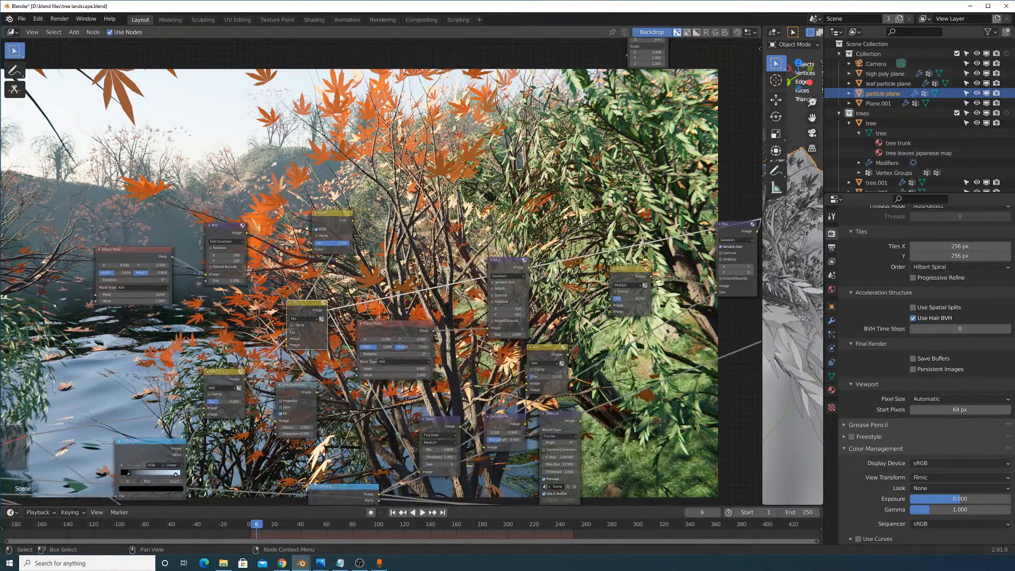
Look over the compositor node tree and move the Mix node over toward the wide second Ellipse Mask.
middle_drag(502, 281, 380, 324)
middle_drag(459, 268, 320, 373)
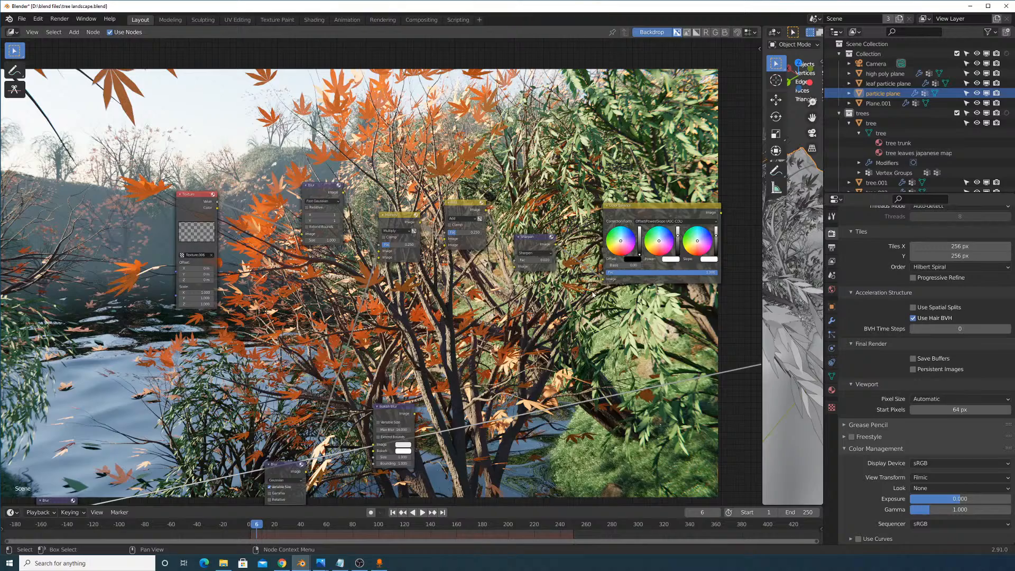
scroll(592, 295, down, 7)
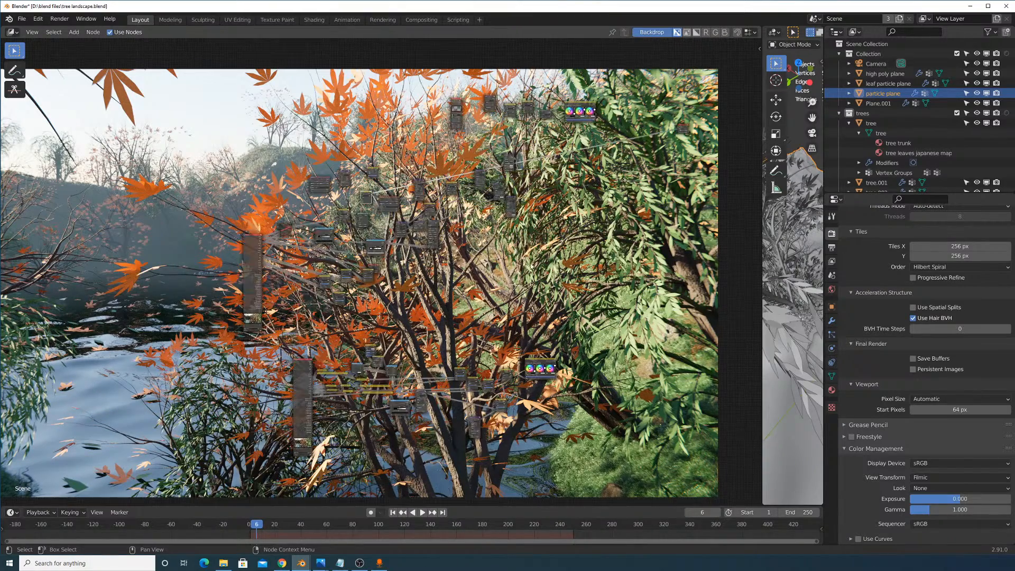
scroll(429, 244, up, 8)
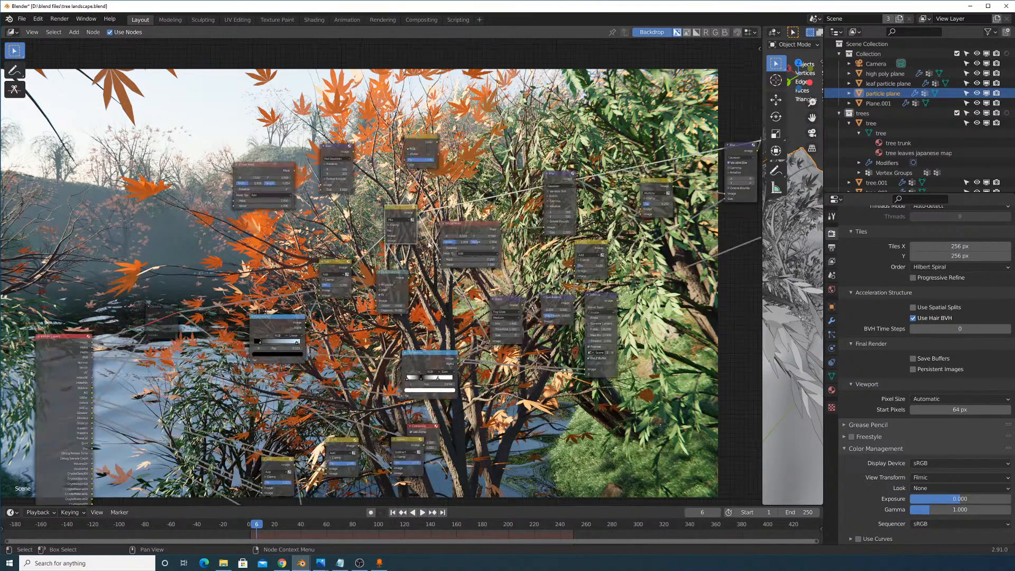
scroll(429, 245, up, 3)
drag(409, 186, 461, 180)
scroll(436, 252, up, 2)
scroll(436, 253, up, 2)
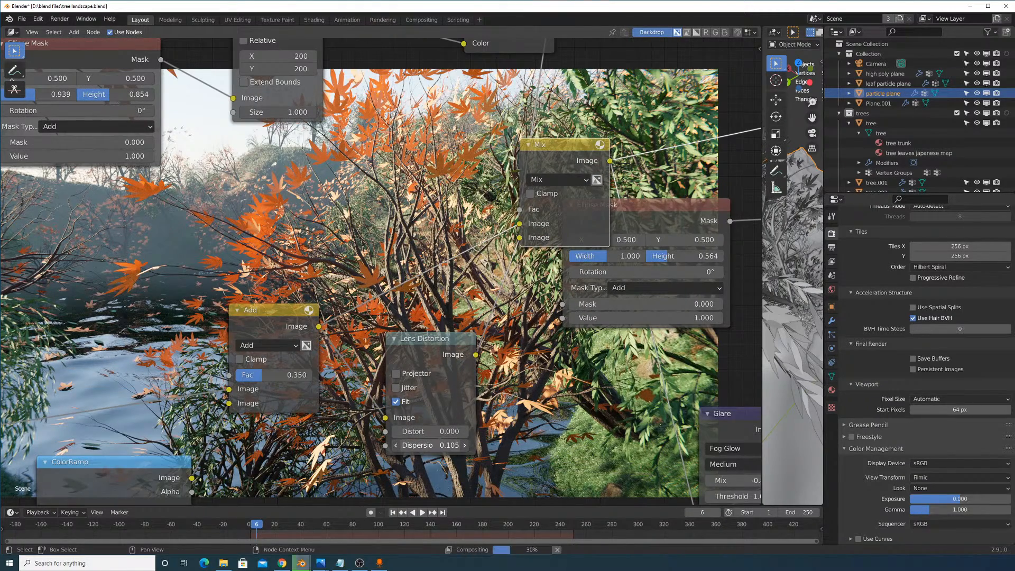
Try a strong Dispersion of 0.405 on the Lens Distortion node, and reduce it to 0.02.
click(396, 445)
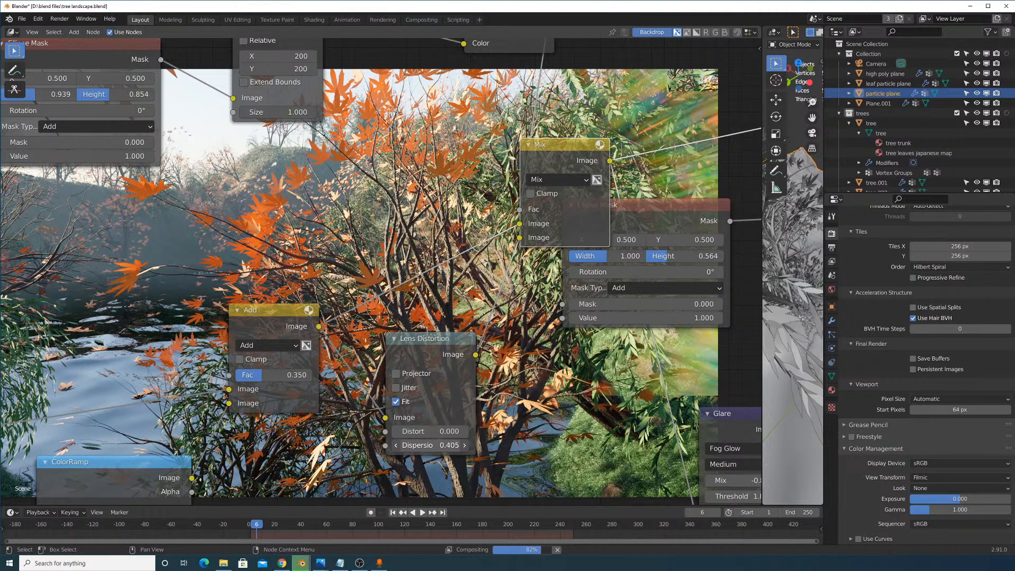
click(432, 445)
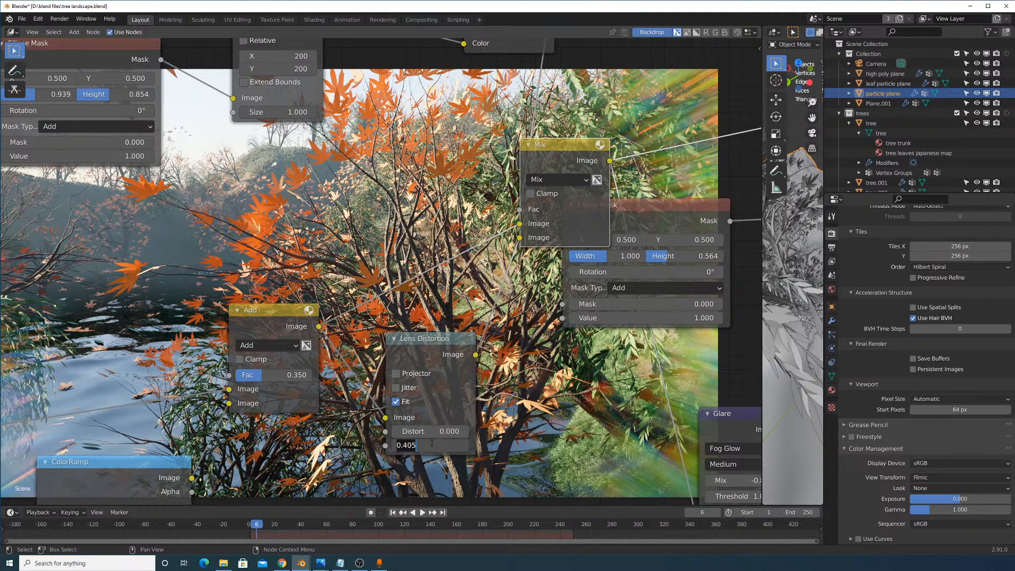
text(0.02)
key(Return)
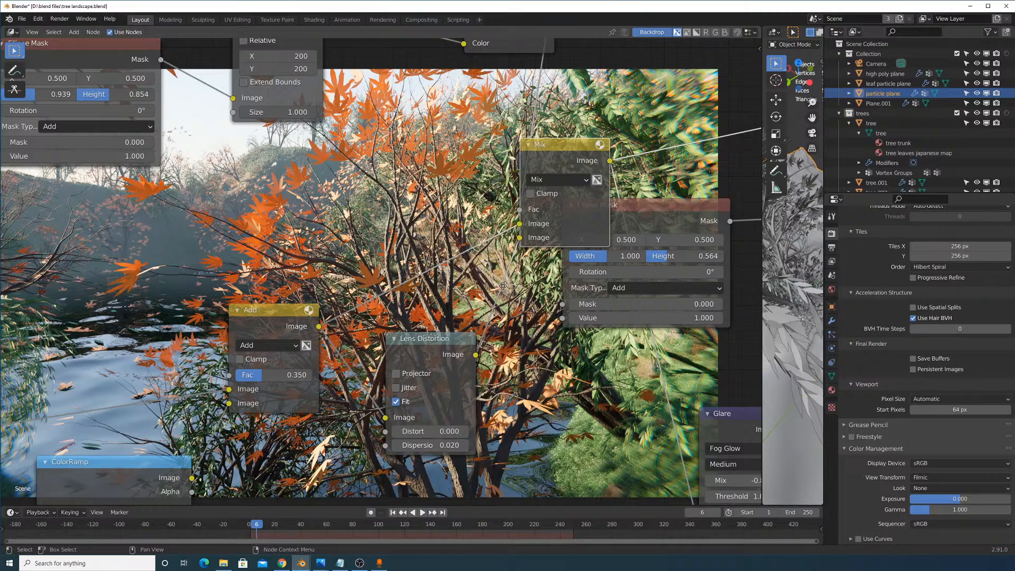
Spread out the mask nodes by moving the Mix node away from Lens Distortion and the Invert node closer to the Fast Gaussian Blur.
middle_drag(503, 286, 506, 331)
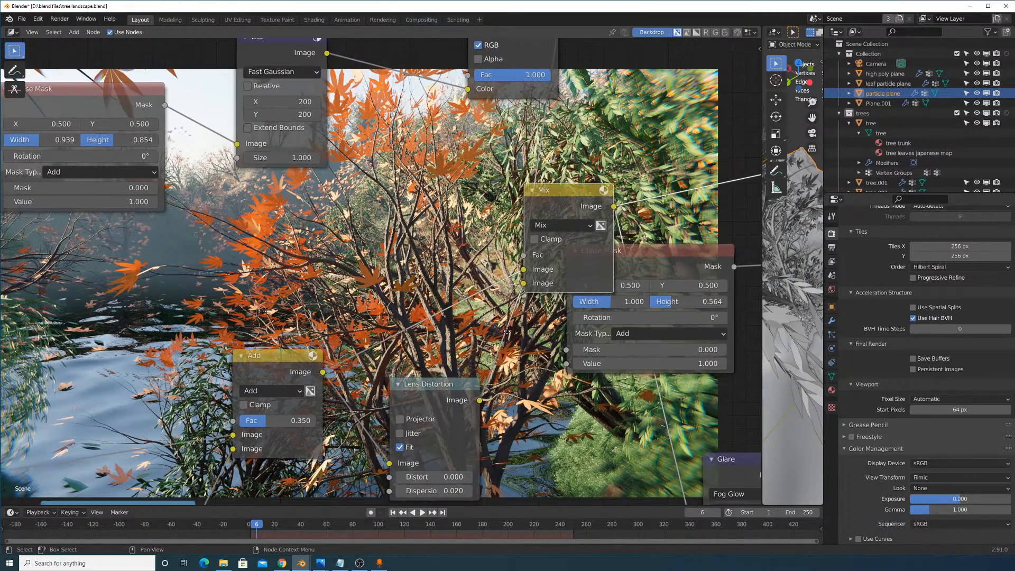
middle_drag(478, 197, 525, 163)
drag(552, 235, 608, 209)
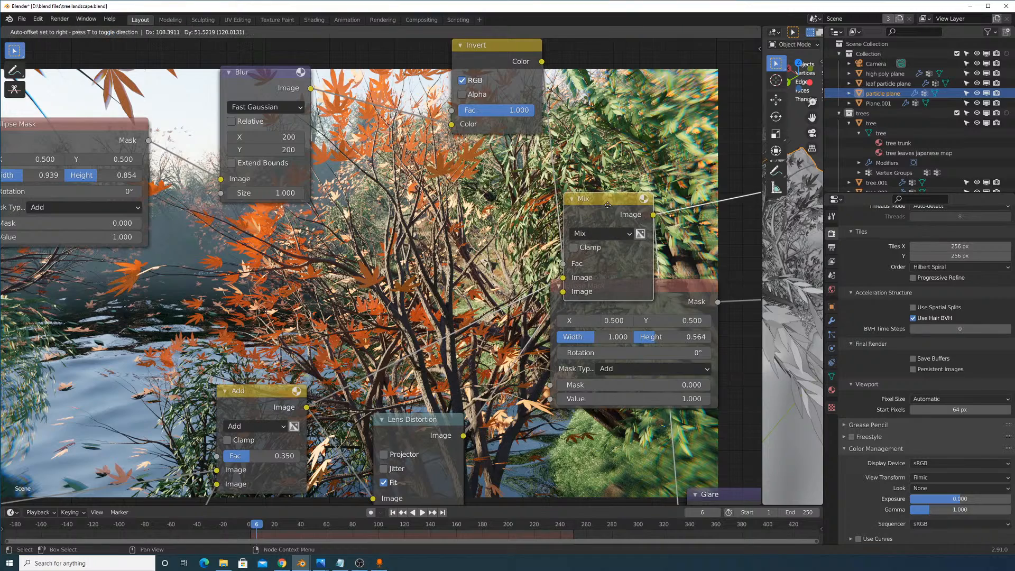
drag(509, 54, 396, 54)
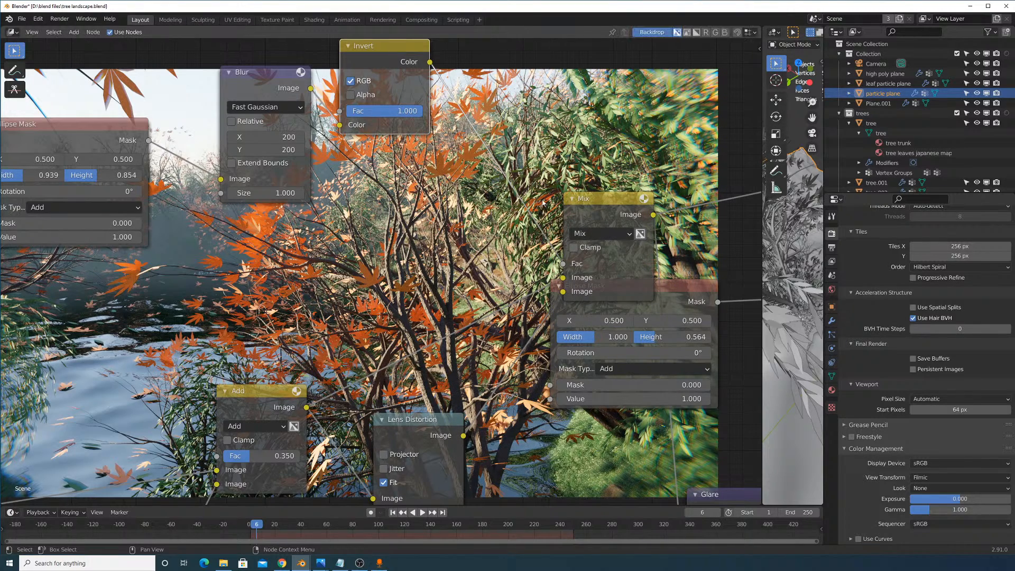
Try a subtler Dispersion of 0.005 on the Lens Distortion node.
middle_drag(526, 409, 532, 345)
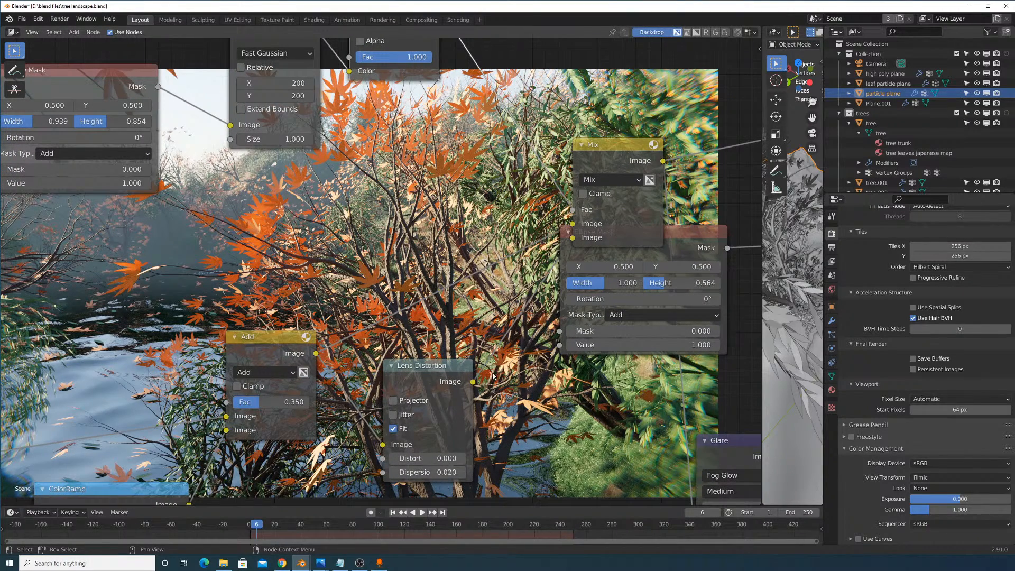
drag(426, 472, 407, 472)
double_click(446, 471)
text(0.02)
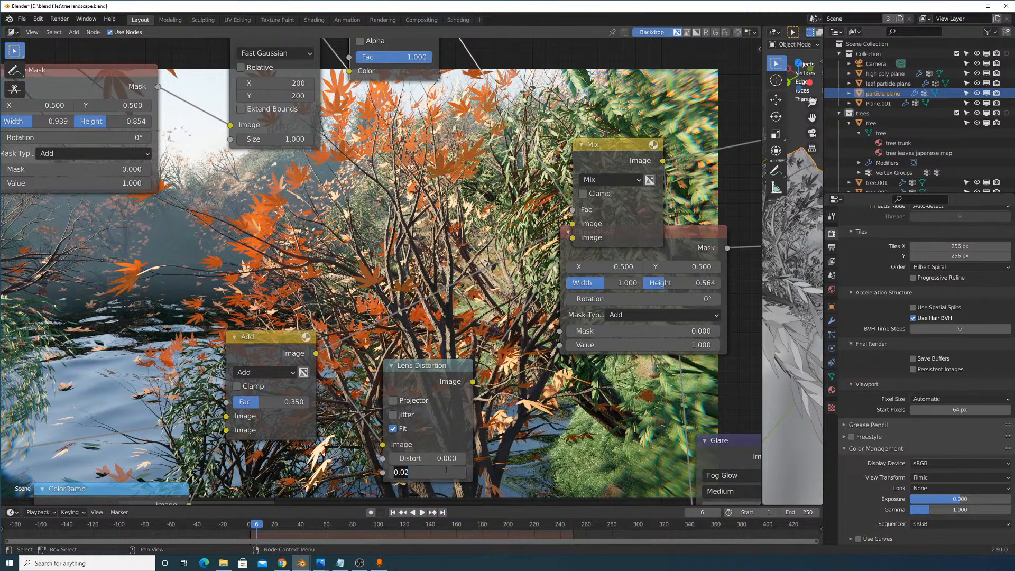
key(Return)
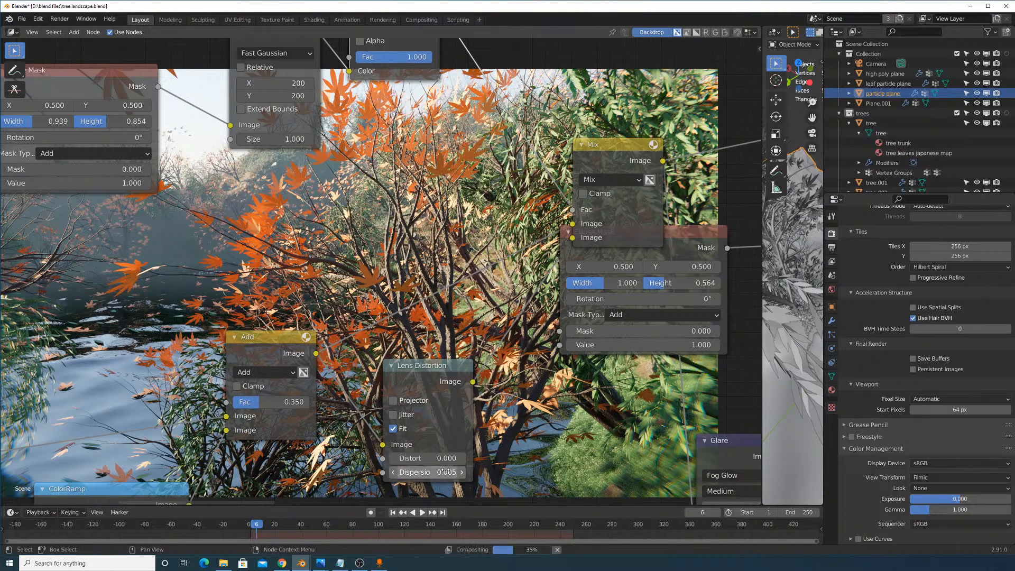
Preview the Mix node's output on the backdrop and set the Lens Distortion node's Dispersion to 0.
middle_drag(445, 288, 529, 240)
key(v)
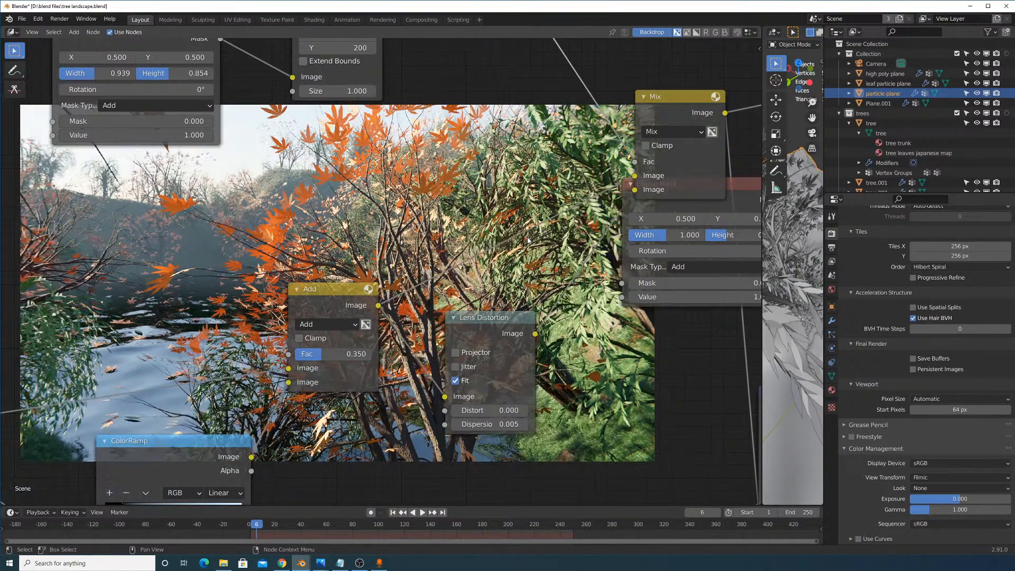
key(alt+v)
key(alt+v)
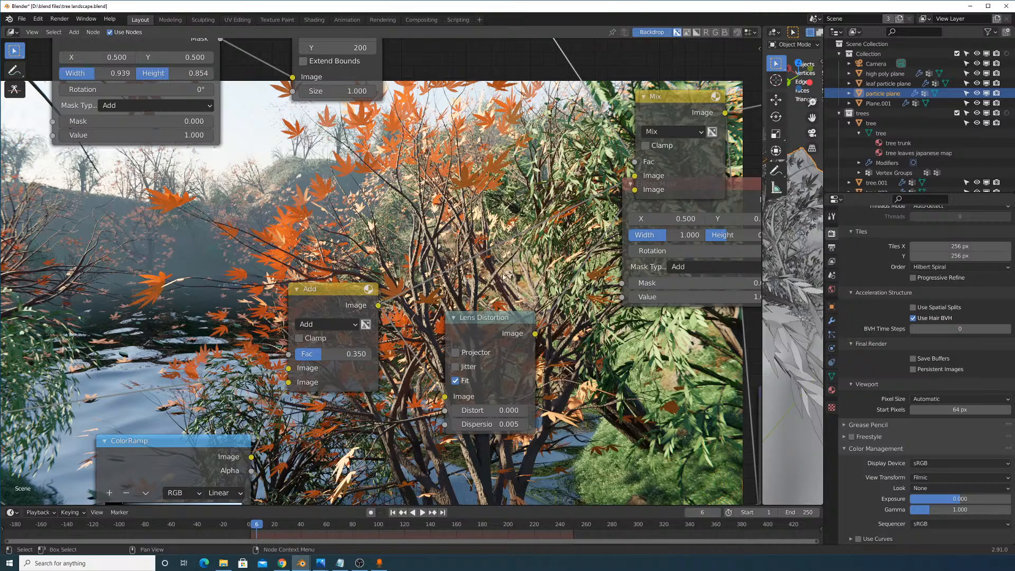
alt+middle_drag(391, 248, 196, 395)
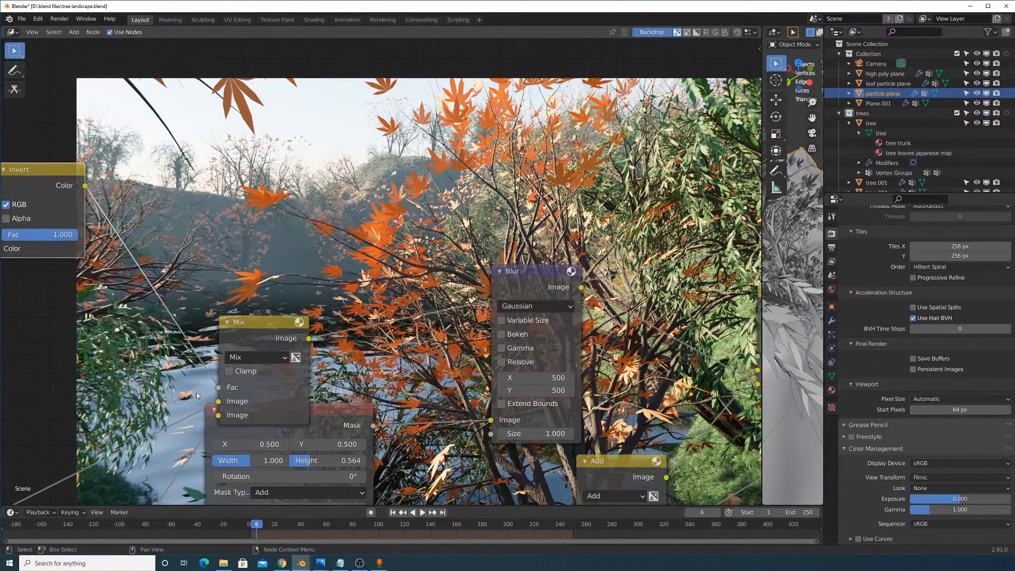
click(256, 337)
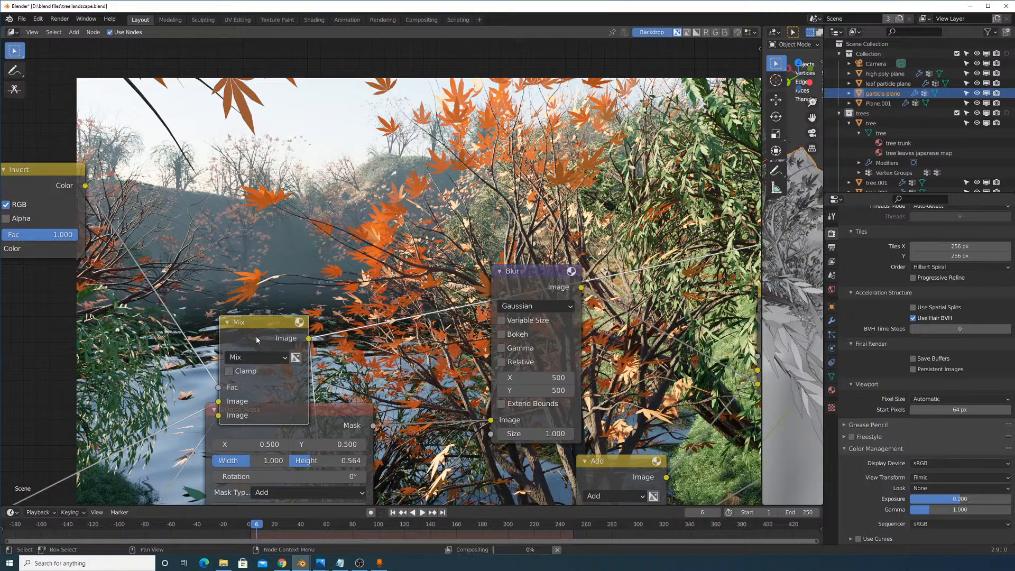
middle_drag(187, 359, 307, 144)
drag(197, 436, 182, 436)
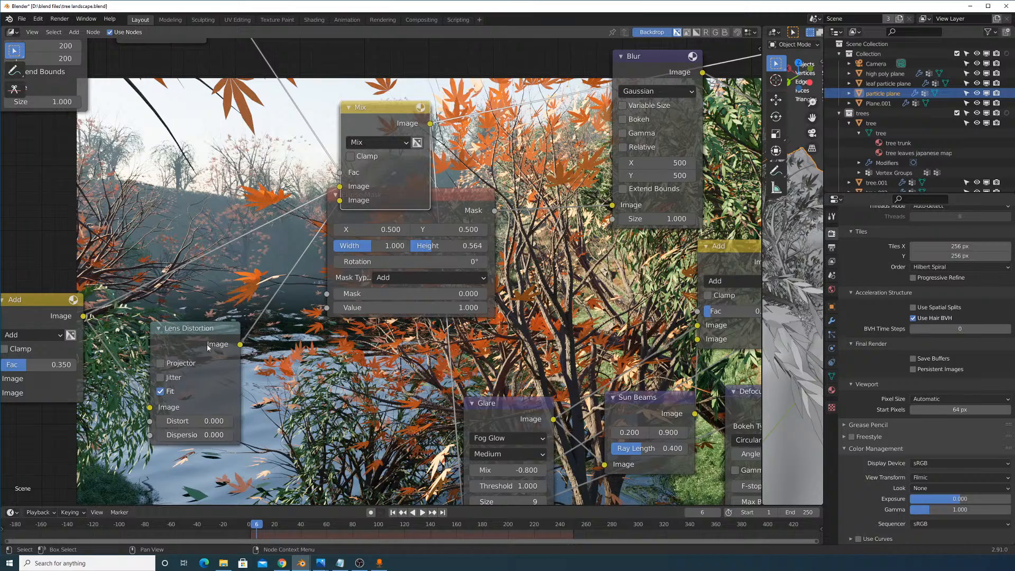
Move the Mix node closer to the Invert and Lens Distortion nodes.
scroll(217, 366, down, 4)
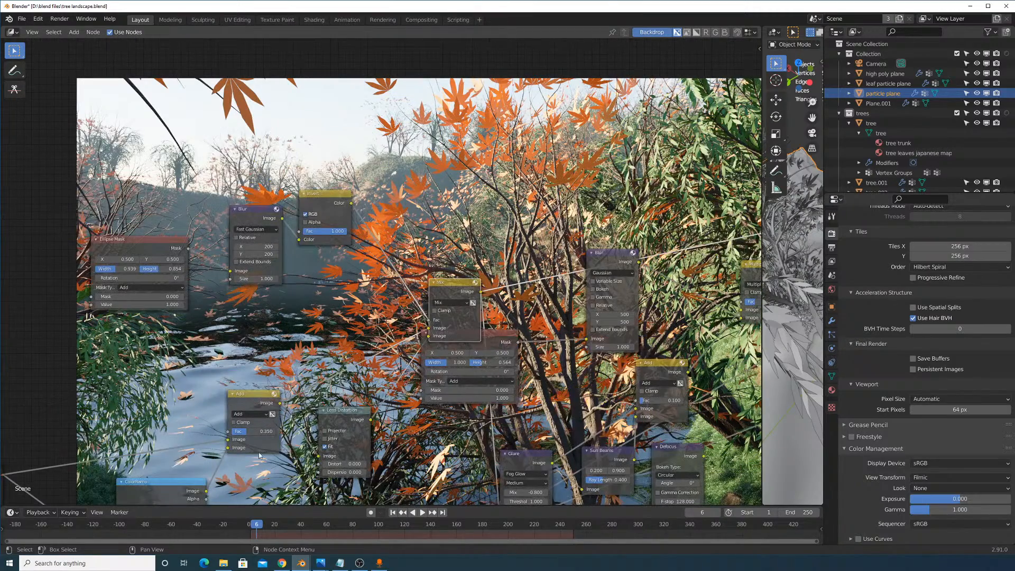
middle_drag(375, 373, 370, 349)
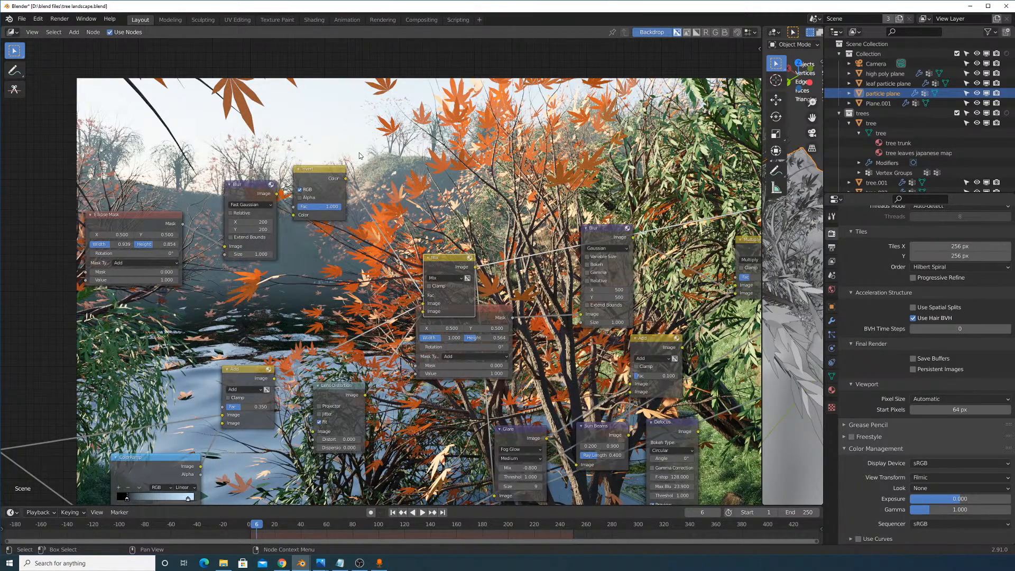
click(333, 177)
drag(438, 235, 422, 281)
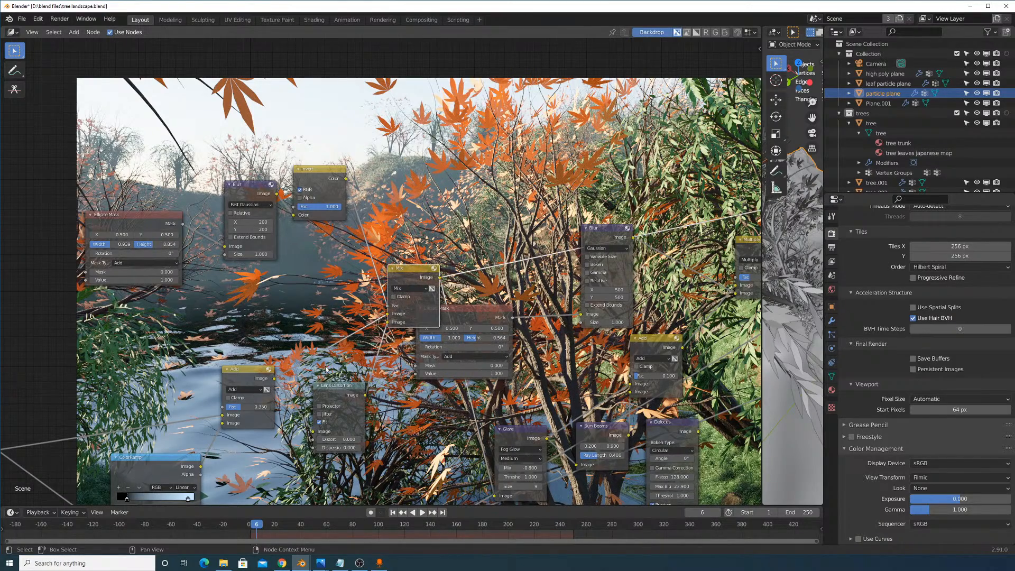
Enable Projector on the Lens Distortion node and try a Dispersion of 1.
scroll(326, 368, up, 2)
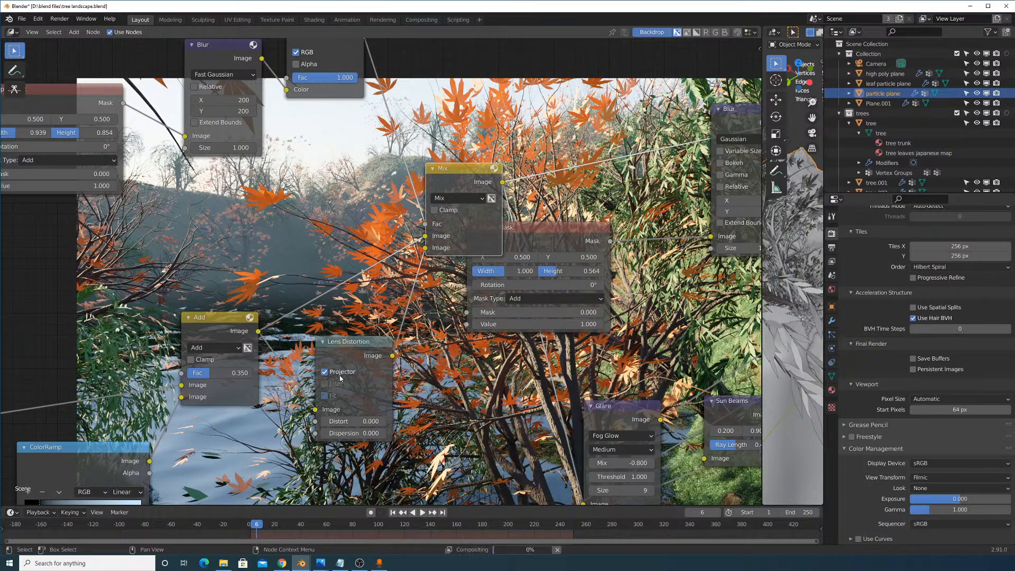
click(341, 372)
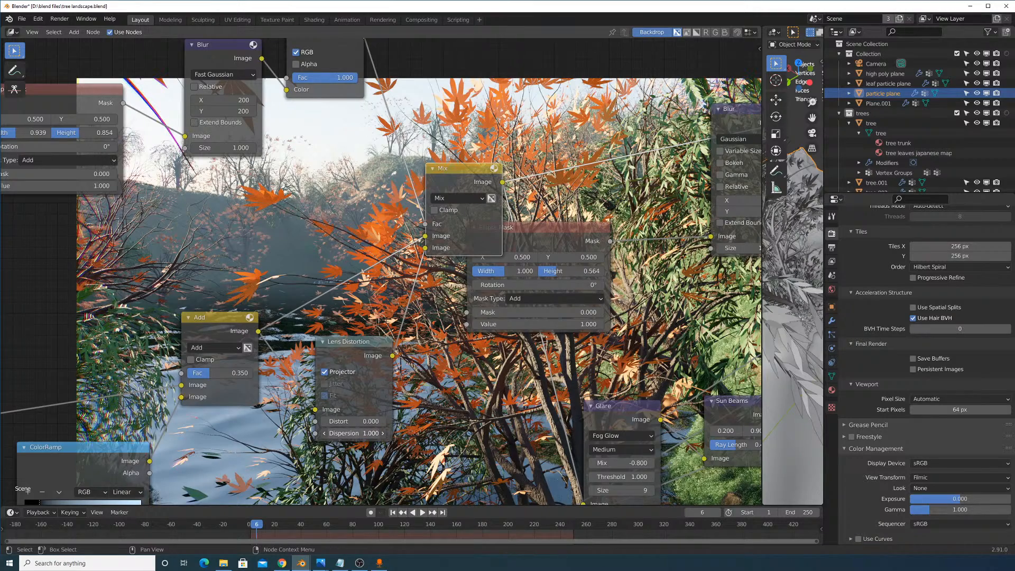
middle_drag(489, 321, 459, 366)
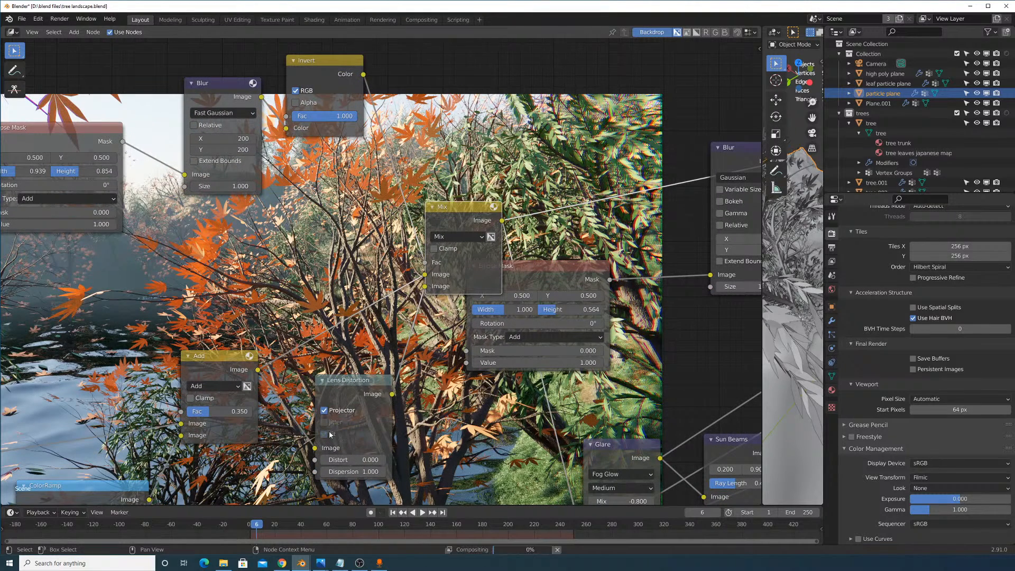
click(337, 411)
click(324, 411)
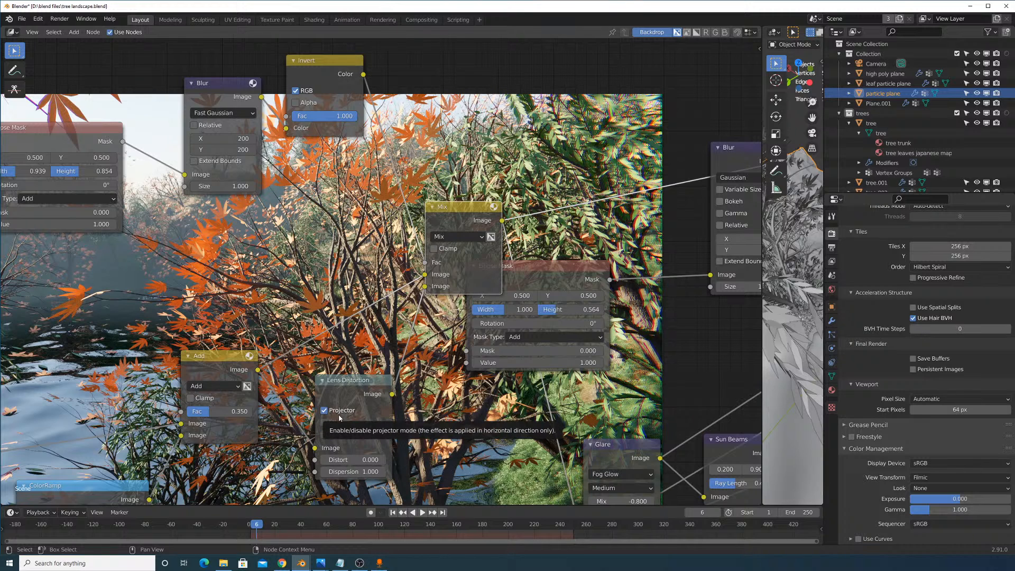
Try a Dispersion of 0.02 with Projector enabled, and raise it to 0.4.
click(363, 471)
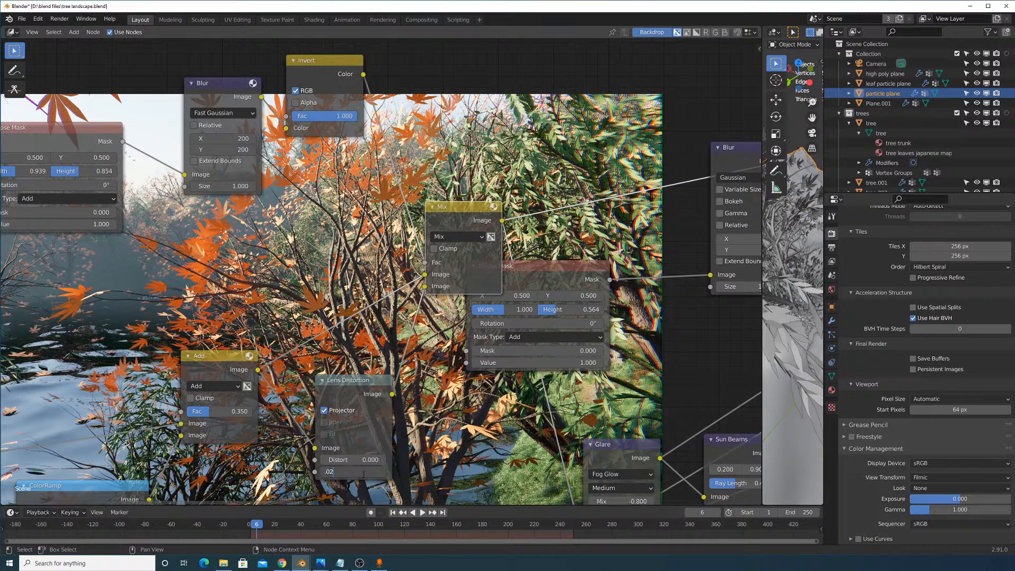
key(Return)
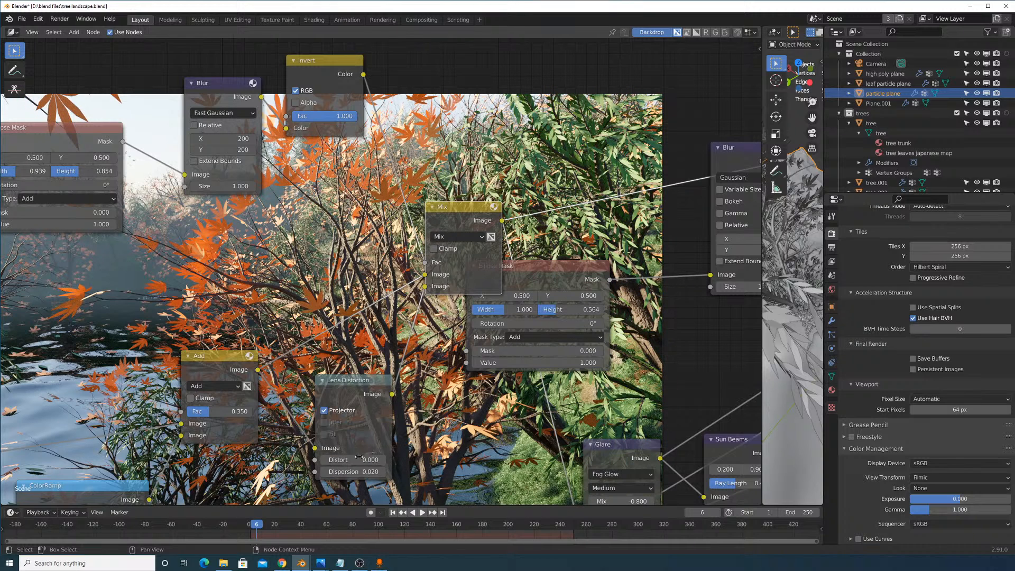
click(357, 470)
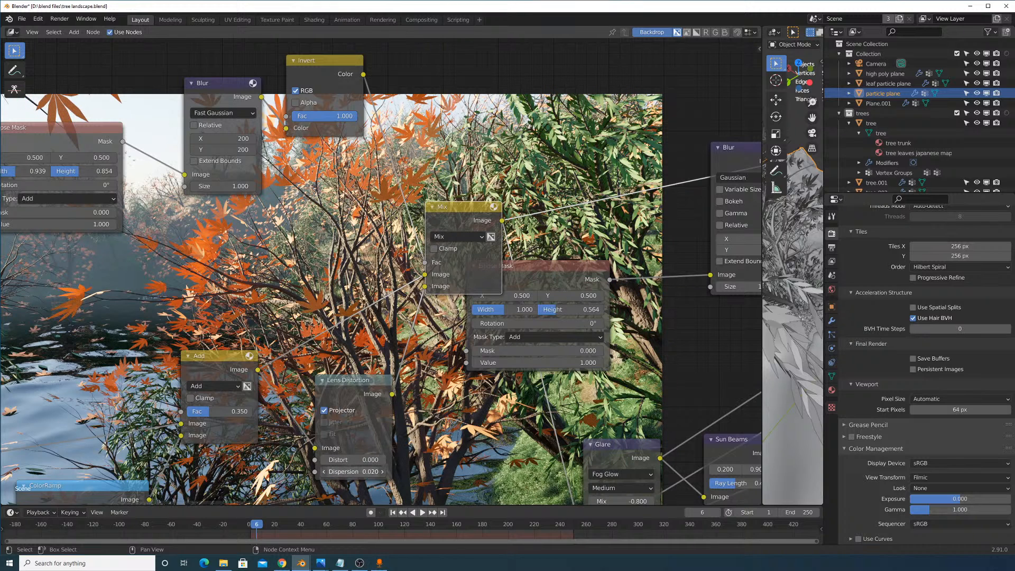
key(Return)
click(356, 468)
text(.4)
key(Return)
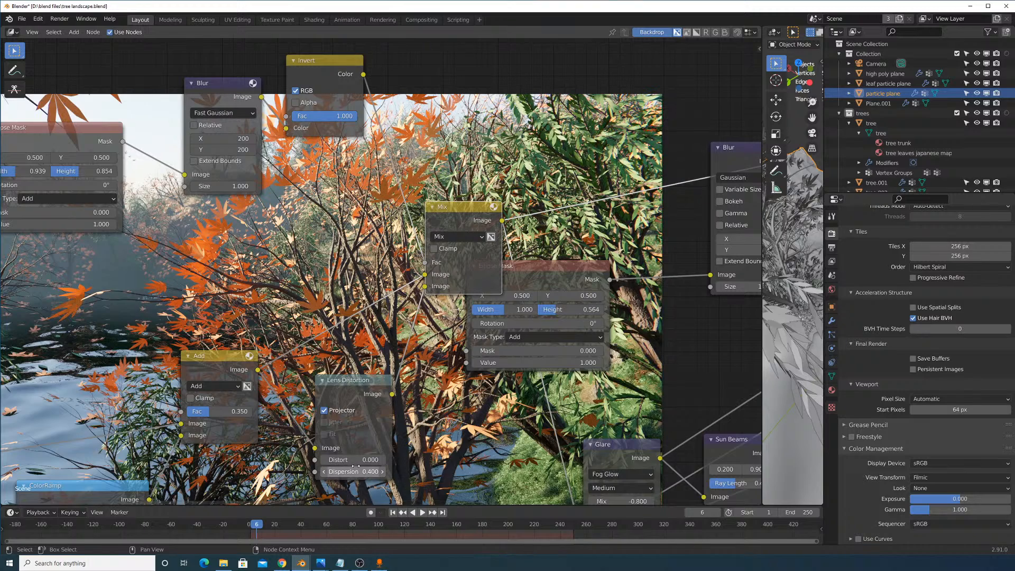
Move the Mix node down level with the Lens Distortion node, overlapping the second Ellipse Mask.
middle_drag(376, 311, 362, 365)
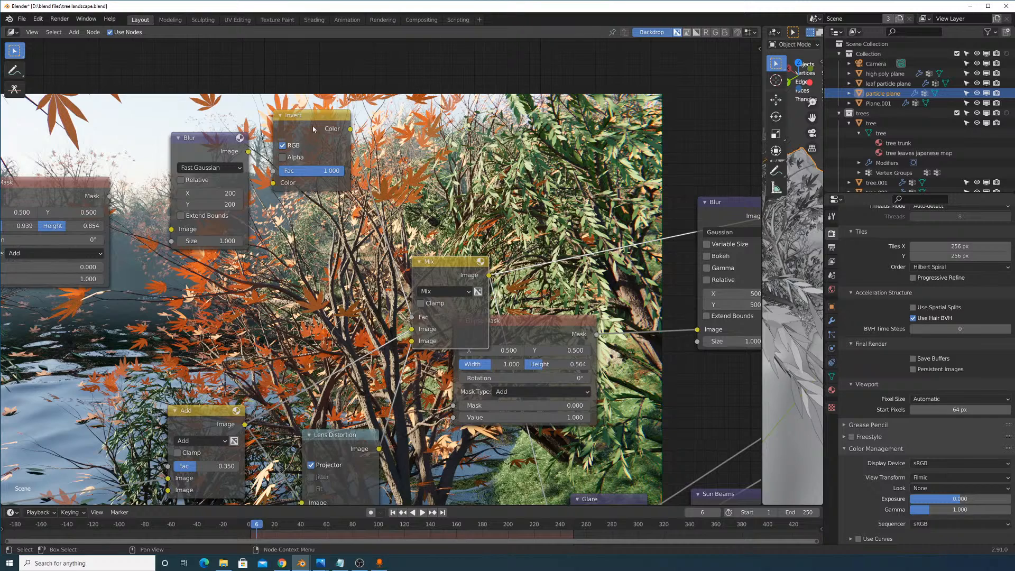
scroll(428, 337, down, 2)
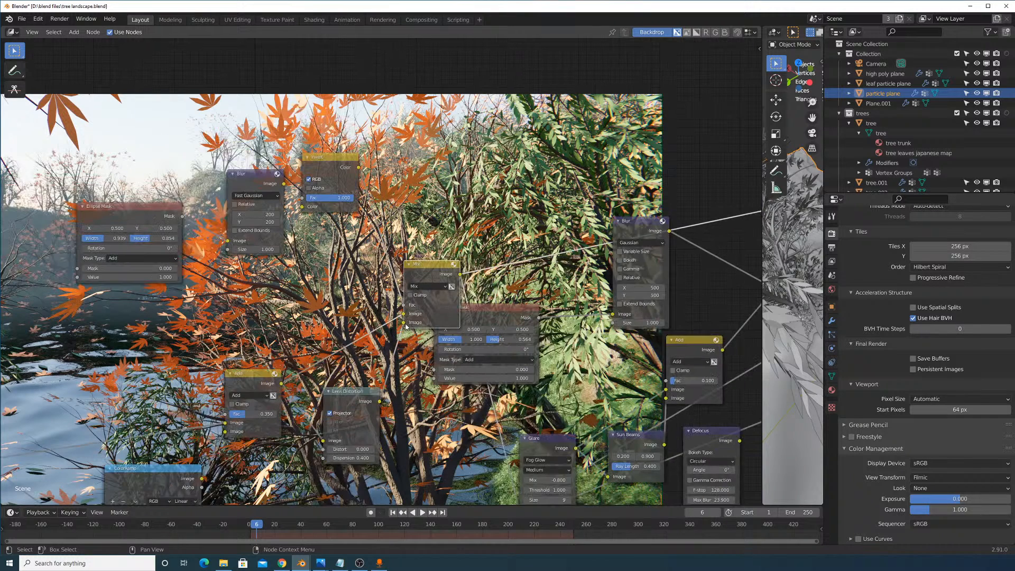
drag(418, 280, 427, 344)
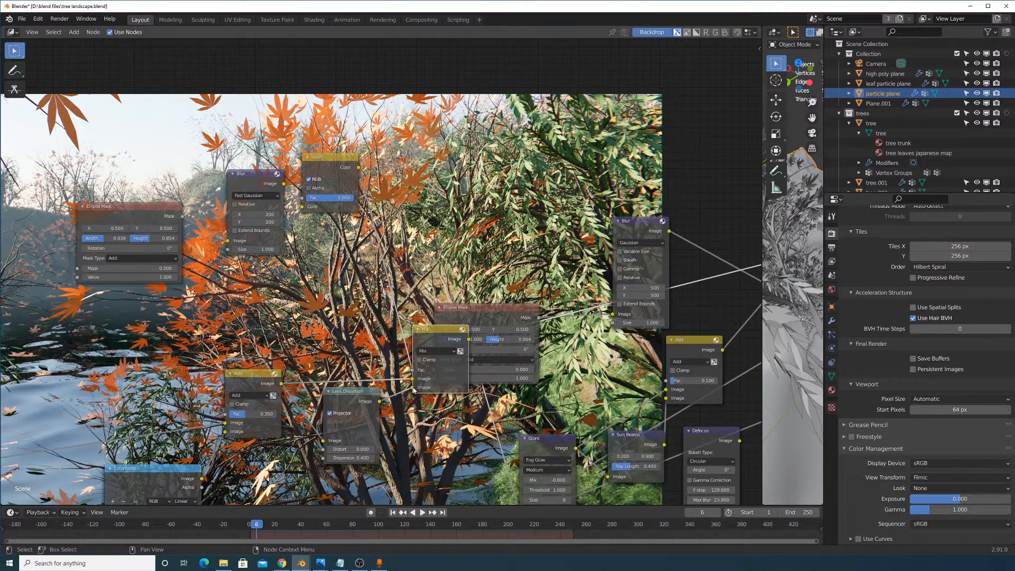
scroll(413, 389, down, 1)
middle_drag(414, 389, 424, 335)
Disconnect and relink Lens Distortion to the Mix node's second Image input, and move both nodes up slightly.
drag(362, 337, 520, 438)
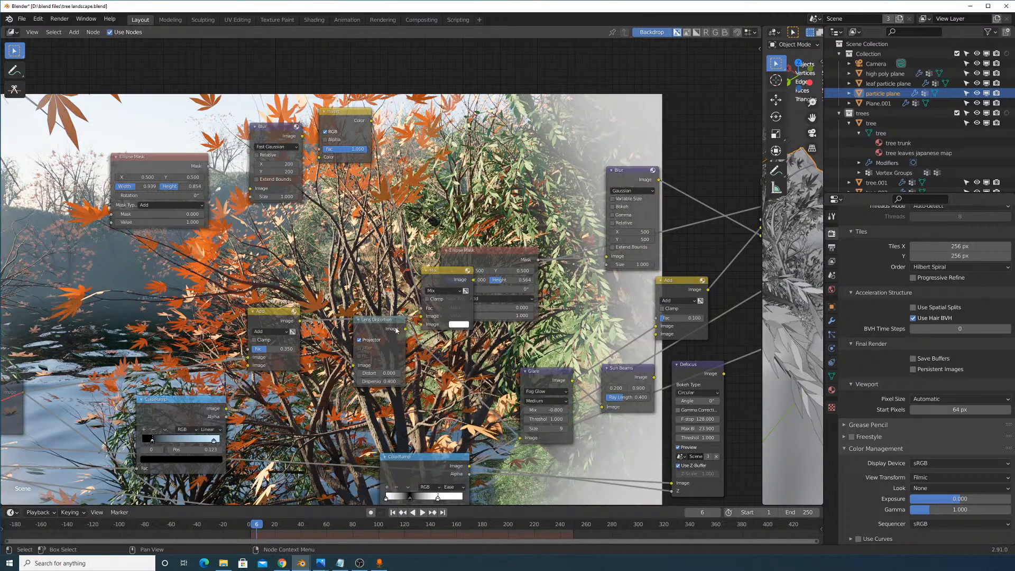
middle_drag(424, 349, 417, 309)
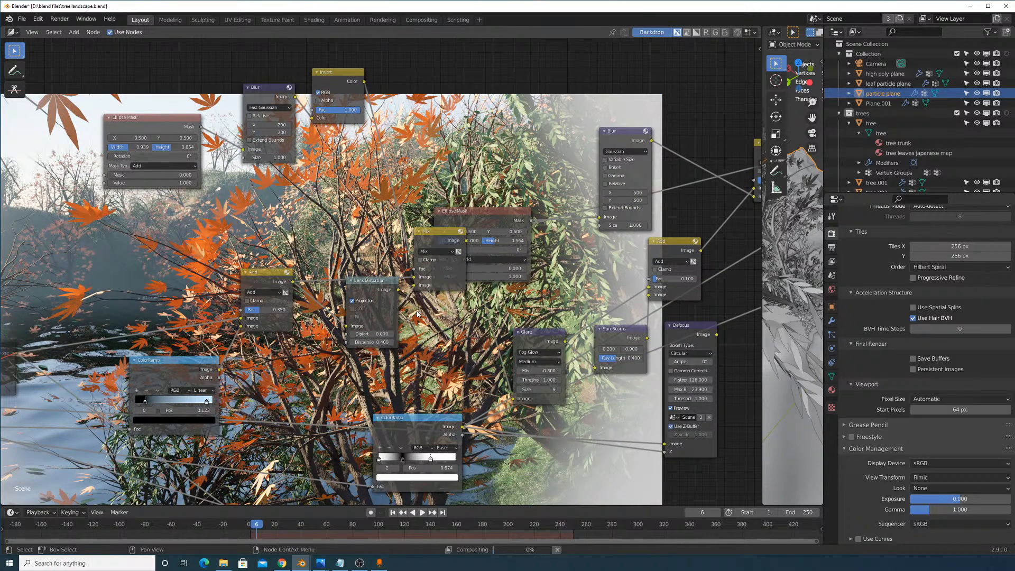
drag(442, 244, 434, 189)
drag(365, 287, 363, 276)
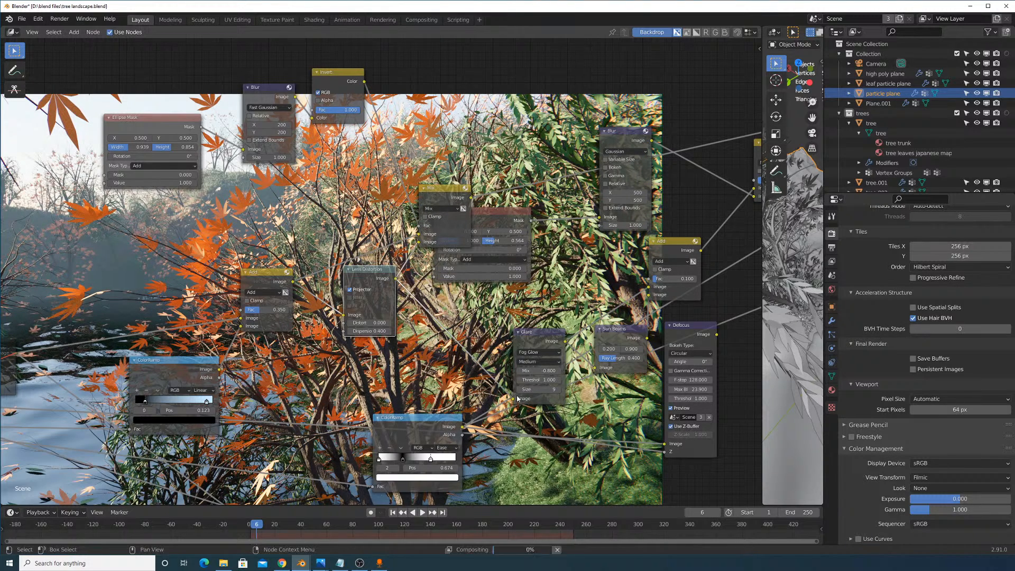
Try a Dispersion of 0.02 on the Lens Distortion node.
middle_drag(570, 331, 542, 325)
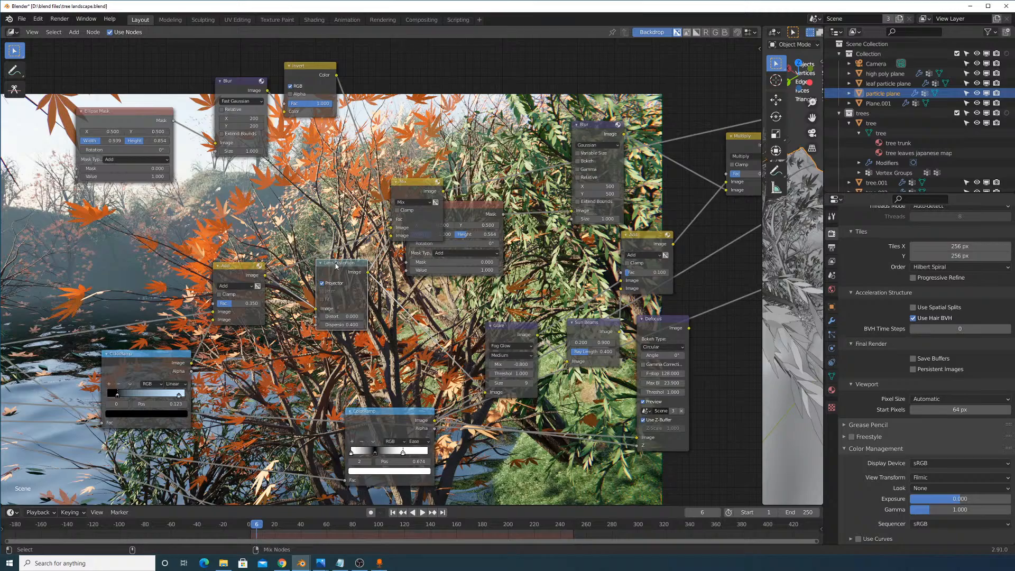
middle_drag(358, 267, 428, 362)
scroll(428, 363, up, 2)
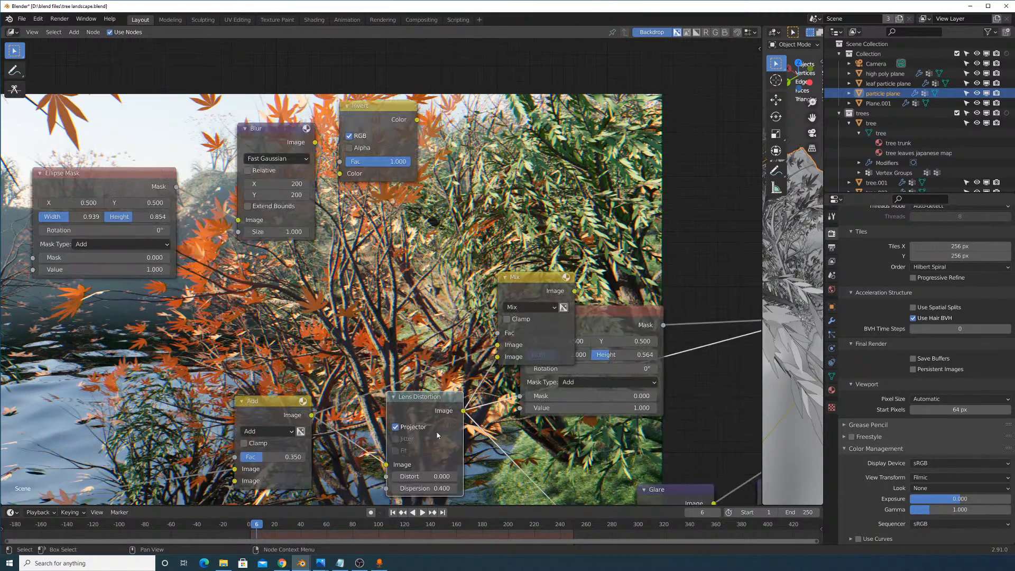
key(BackSpace)
click(431, 488)
text(0.0)
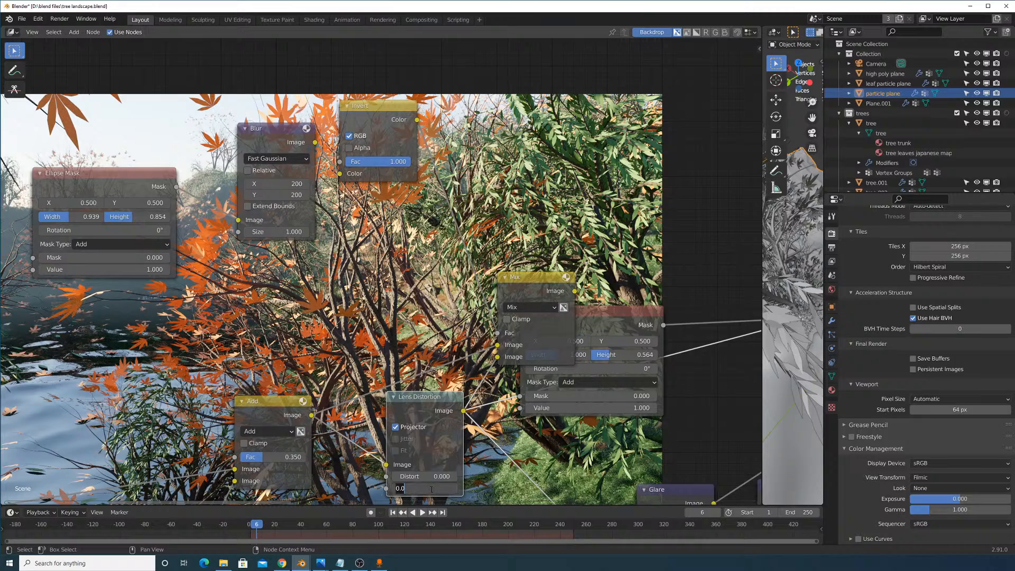
text(2)
key(Return)
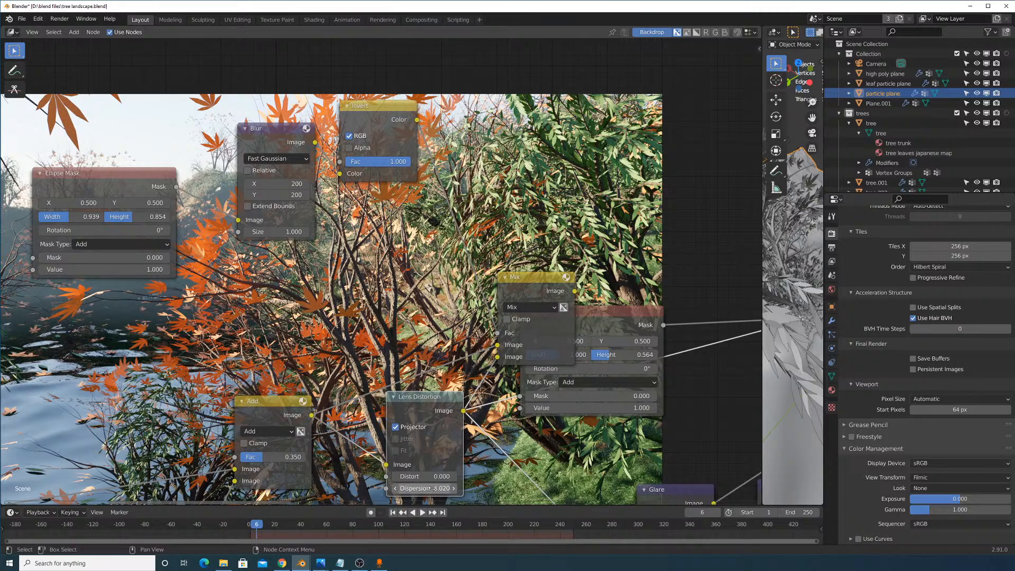
Enlarge the backdrop around the image's right edge and set the Lens Distortion node's Dispersion to 0.2.
key(alt+v)
key(alt+v)
alt+middle_drag(474, 255, 269, 282)
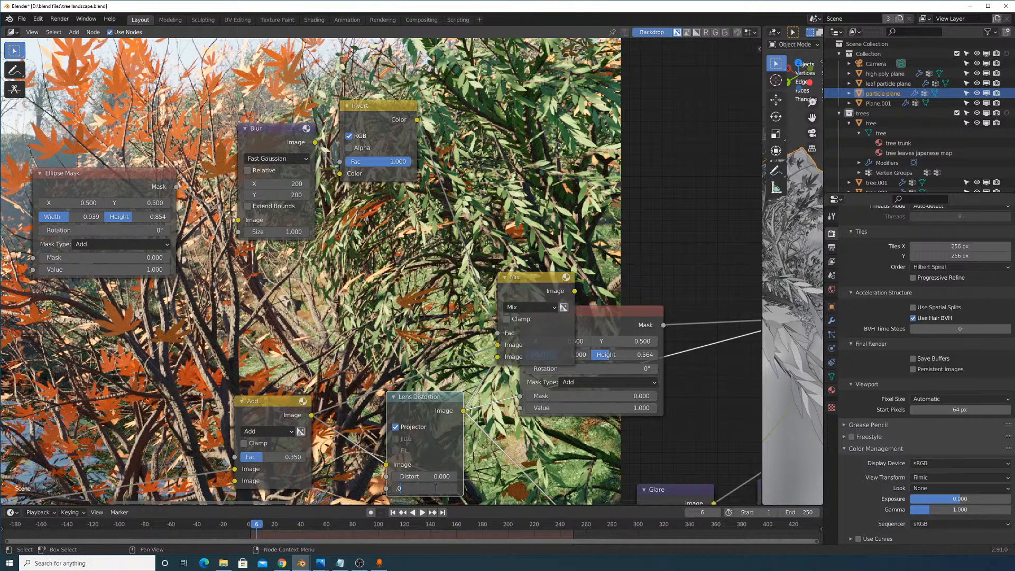
mouse_move(436, 487)
mouse_down()
mouse_move(451, 487)
mouse_move(436, 488)
mouse_up()
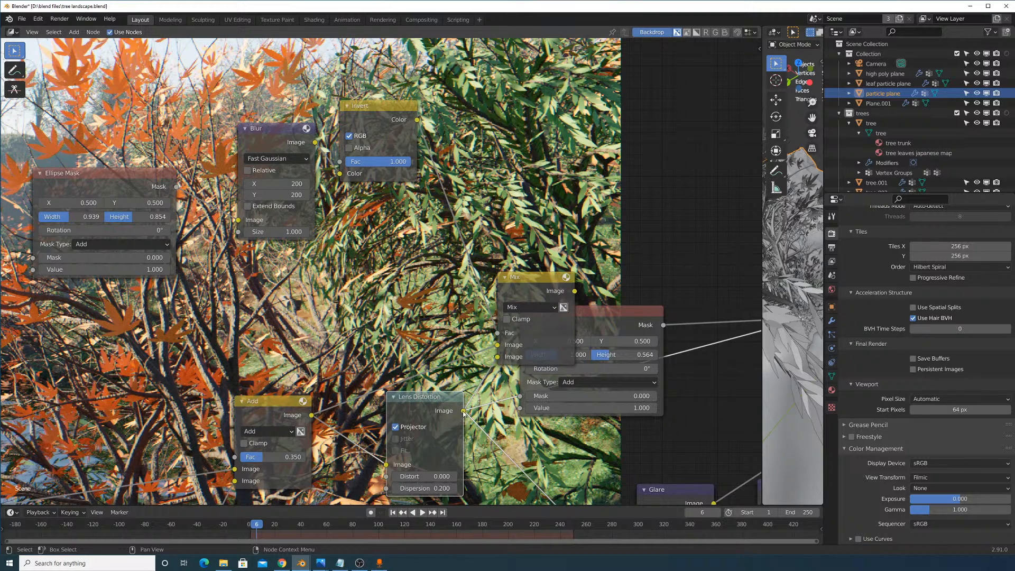
Move the Mix node up so it sits clear above the second Ellipse Mask node.
drag(529, 291, 527, 224)
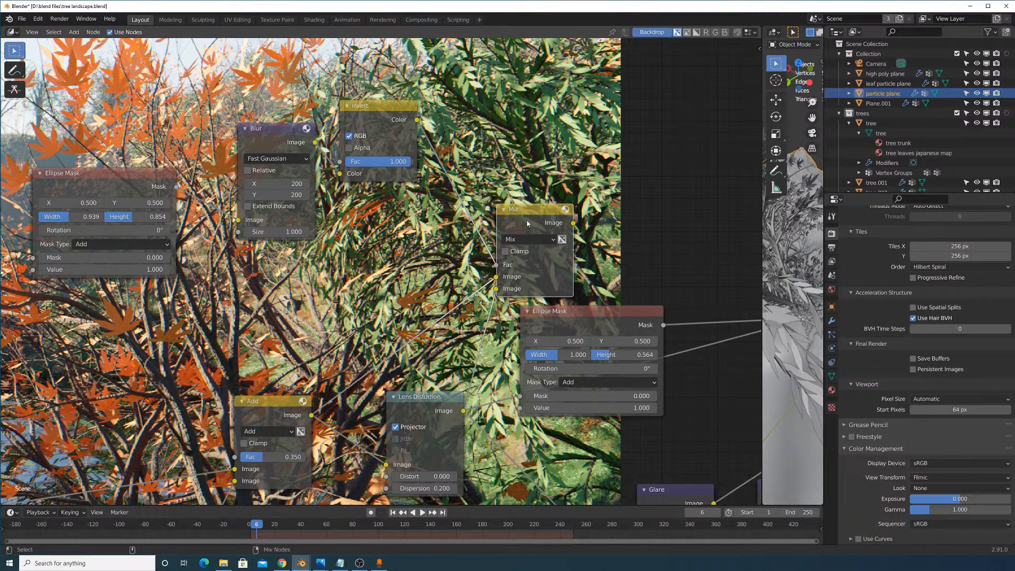
middle_drag(524, 277, 500, 329)
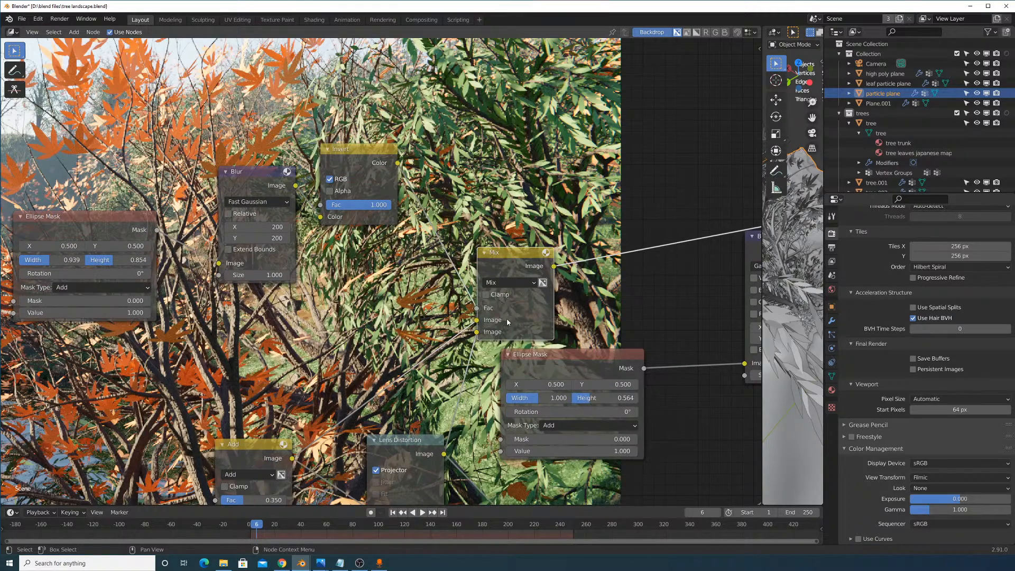
key(v)
key(v)
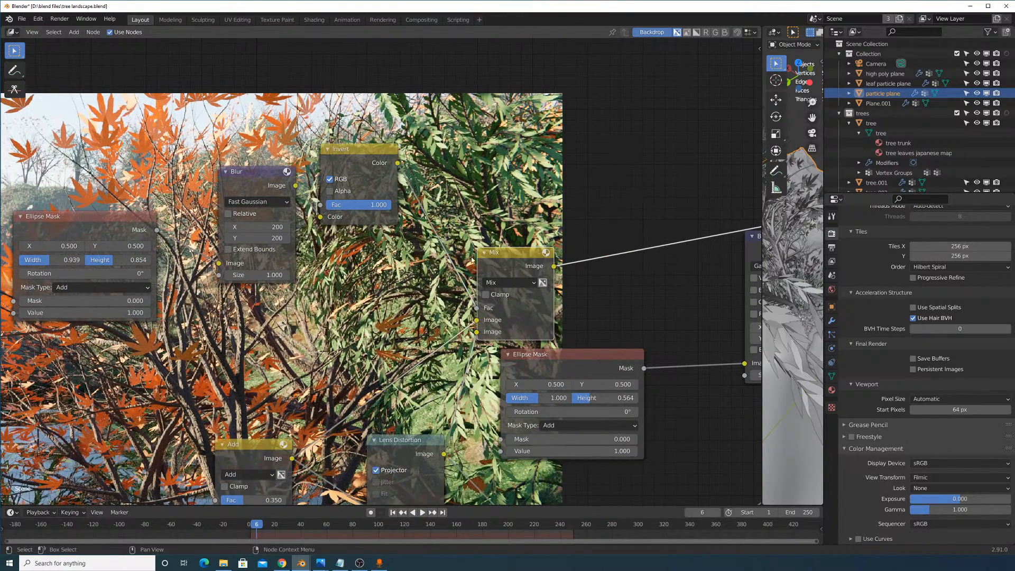
Preview the inverted mask, reduce its Fast Gaussian Blur to 50 in X and Y, and return the preview to the Mix node.
ctrl+shift+click(395, 207)
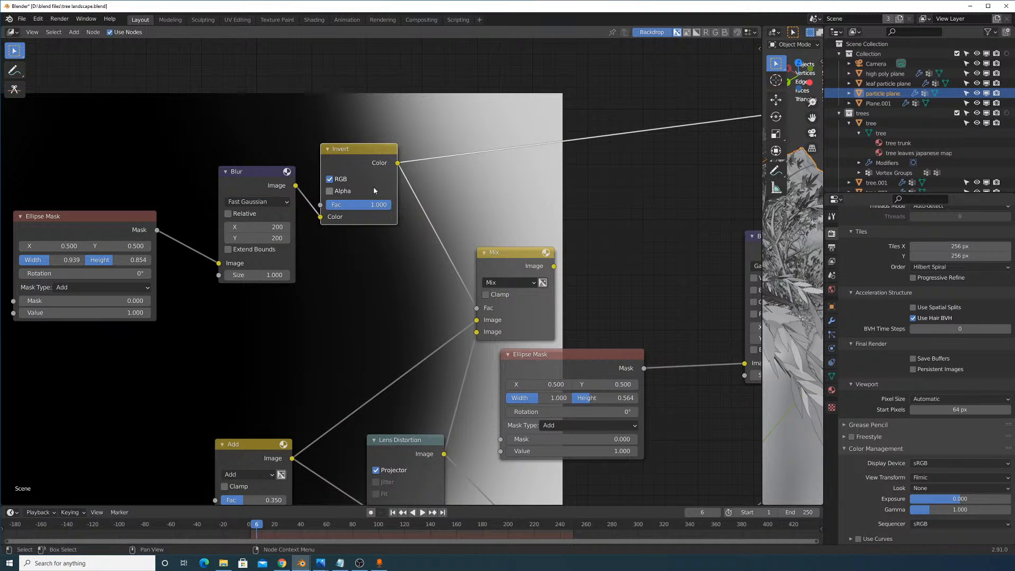
drag(268, 237, 269, 226)
text(50)
key(Return)
ctrl+shift+click(516, 254)
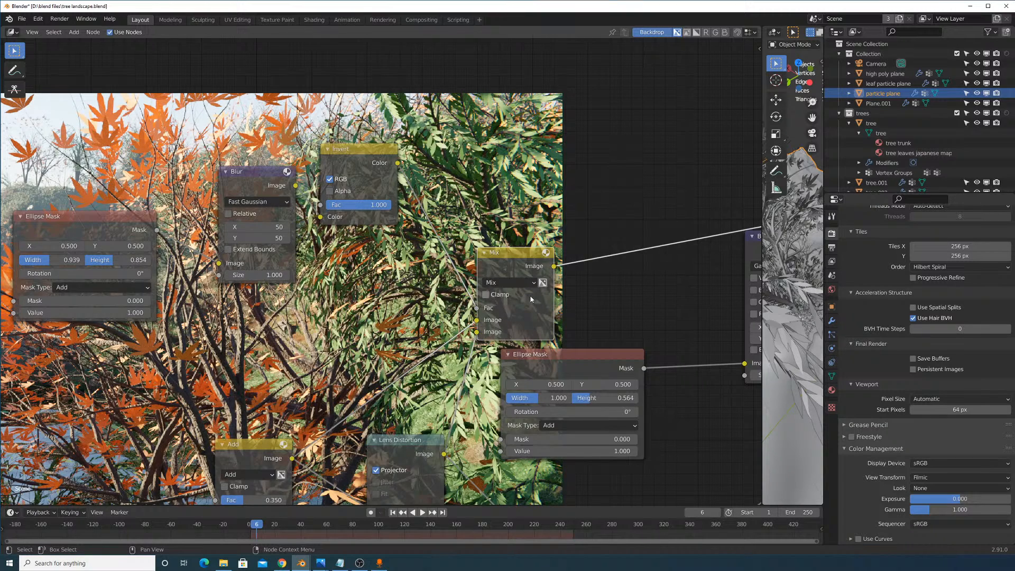
Examine the dispersion along the image edges by enlarging and shrinking the backdrop.
scroll(524, 230, down, 1)
mouse_move(419, 450)
mouse_down()
mouse_move(476, 449)
mouse_move(424, 453)
mouse_up()
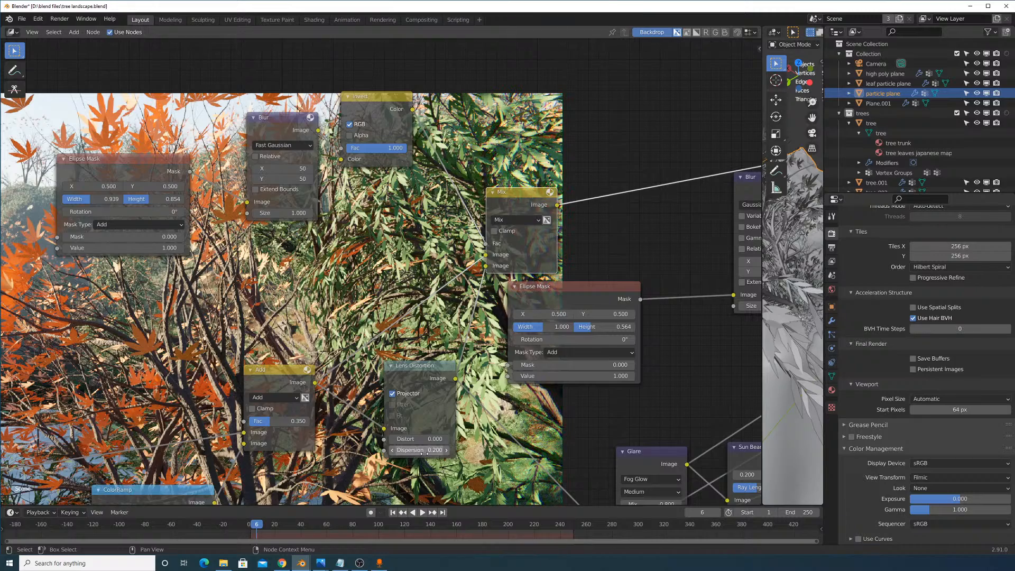
key(alt+v)
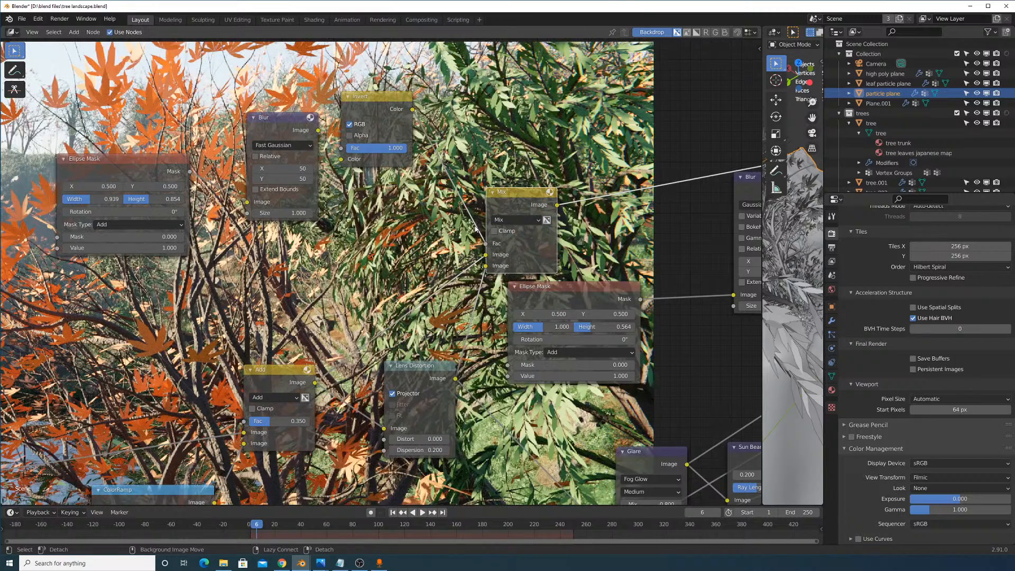
key(v)
key(v)
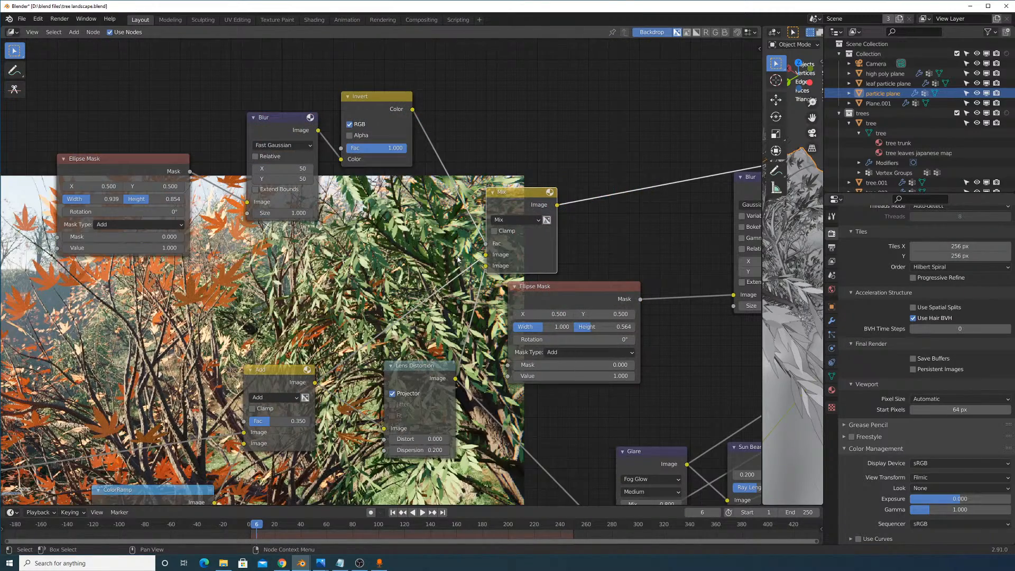
key(v)
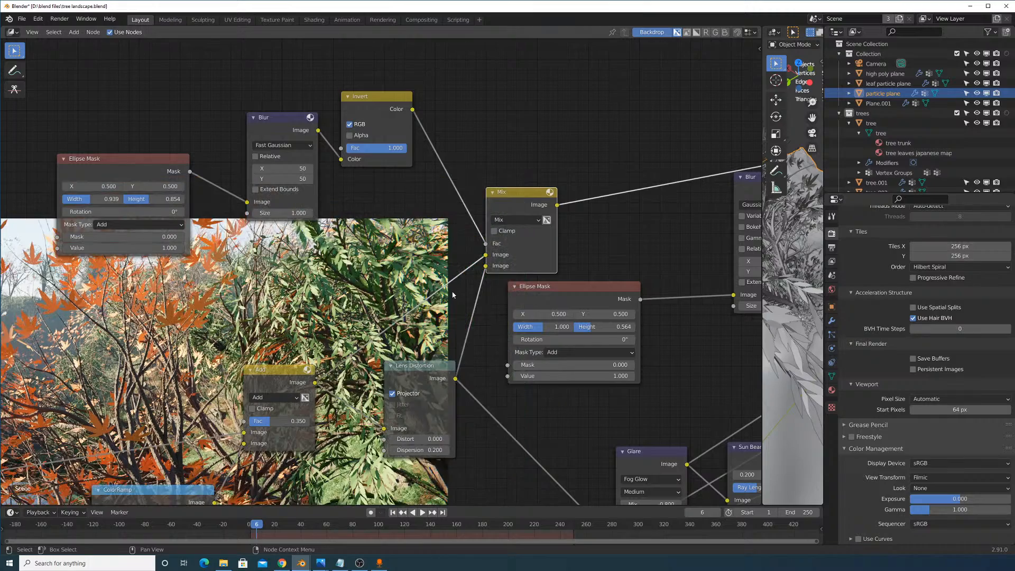
key(alt+v)
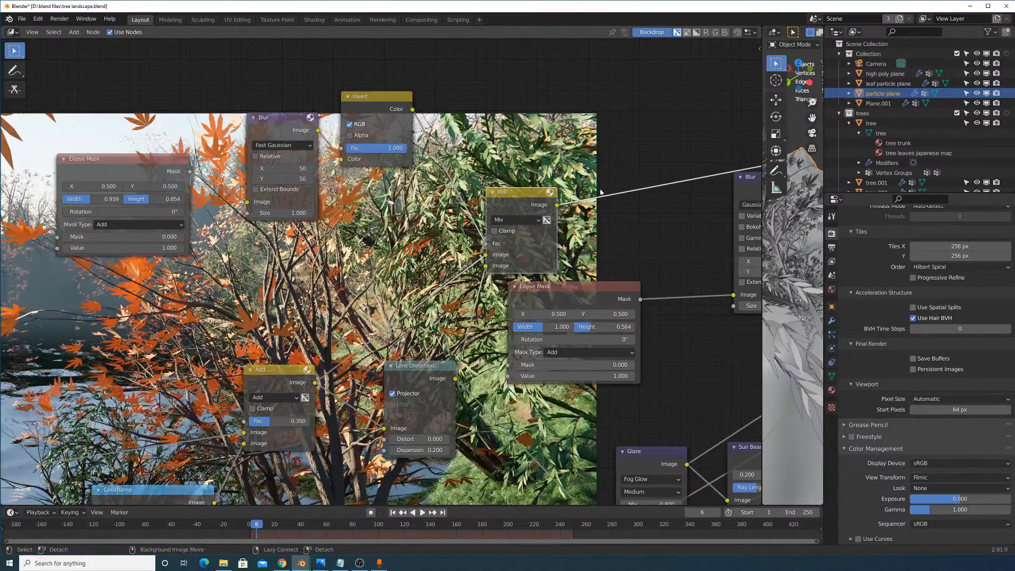
key(alt+v)
key(alt+v)
key(alt+v)
key(v)
key(v)
key(v)
key(v)
key(alt+v)
key(v)
key(alt+v)
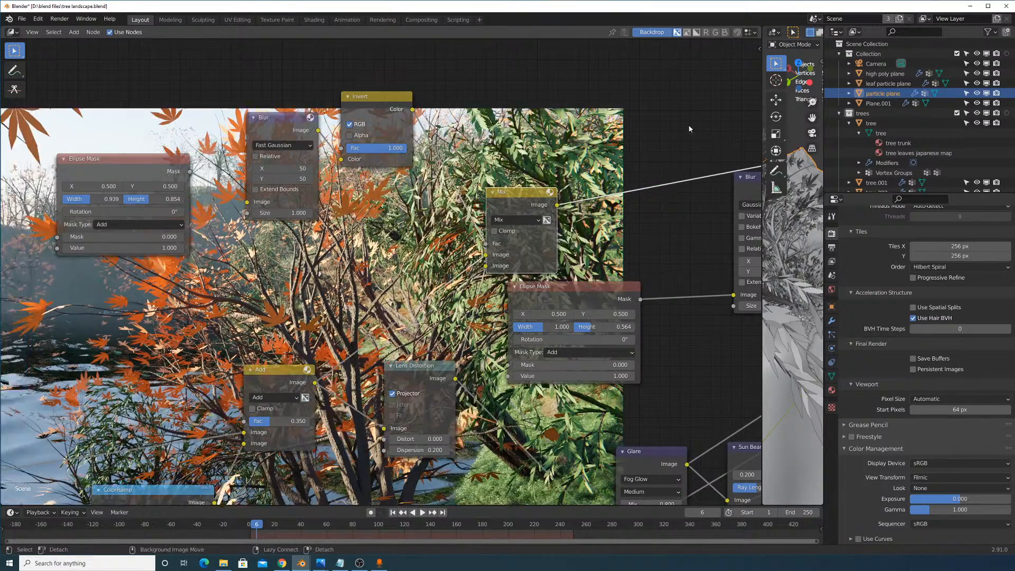
Compare the image with and without the edge dispersion by repeatedly muting and unmuting the Mix node.
click(437, 381)
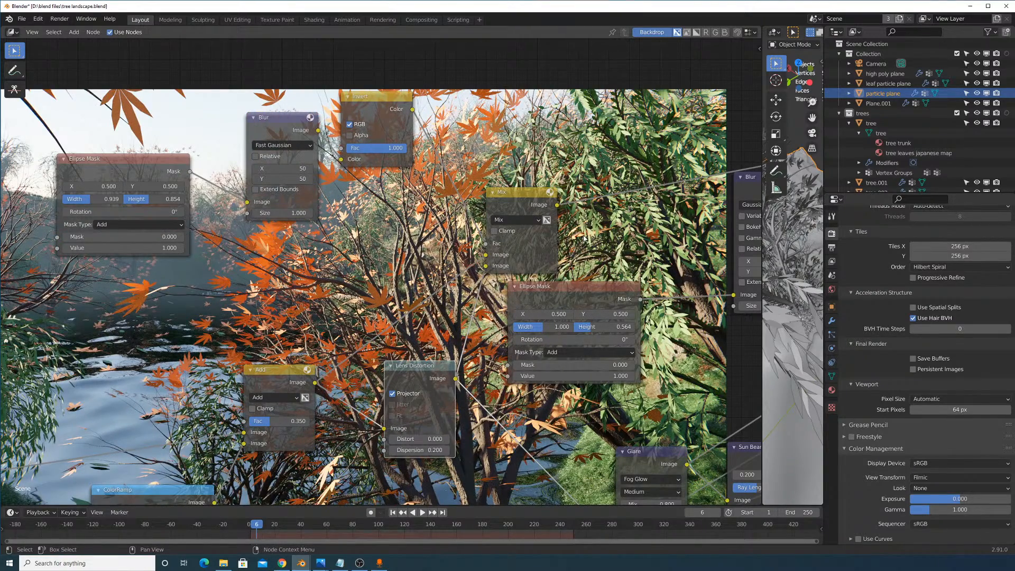
click(537, 207)
key(m)
key(m)
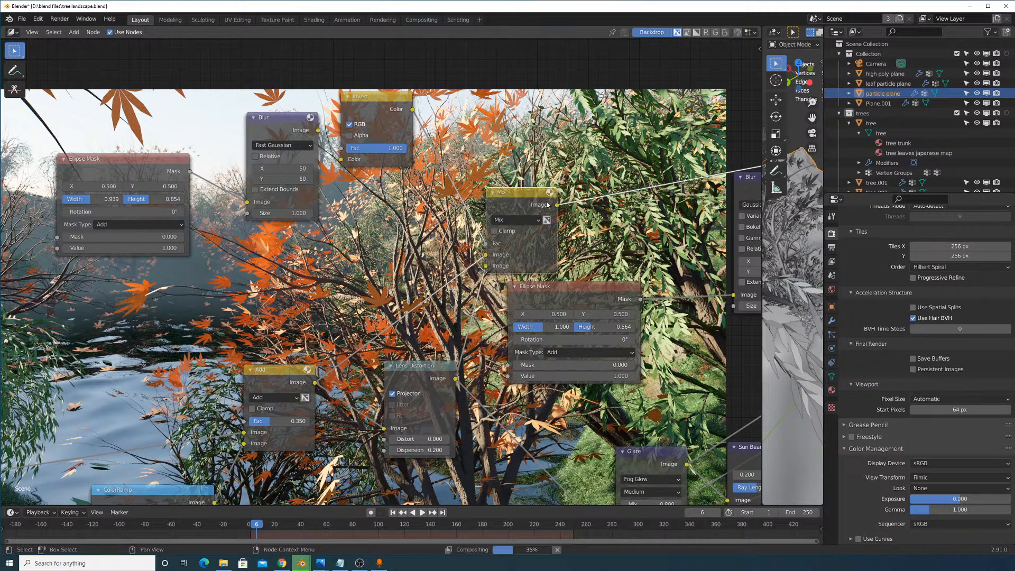
key(m)
key(m)
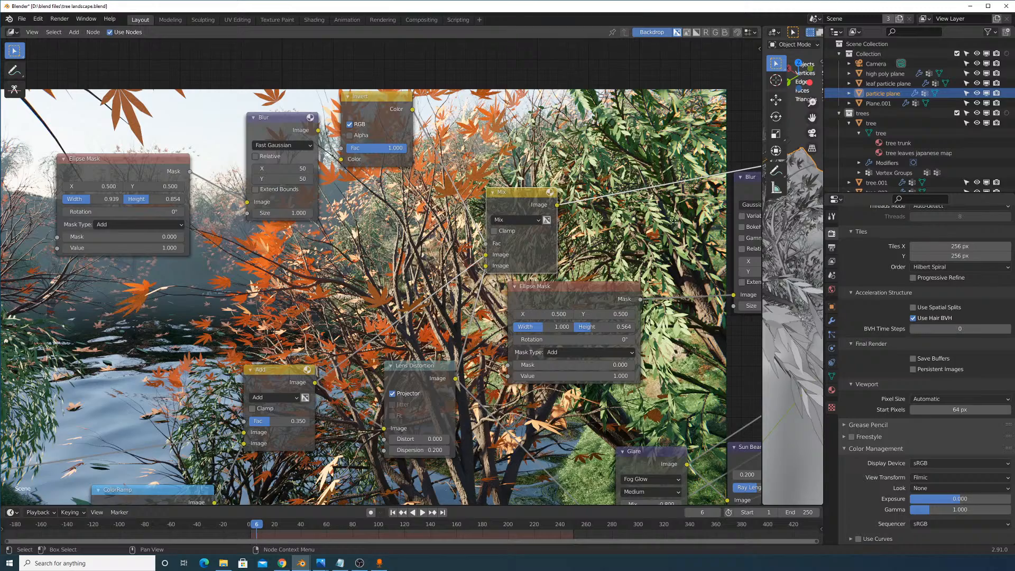
Look through the node tree from the Mix node past the blur, glare and defocus nodes to Color Balance.
middle_drag(672, 219, 656, 165)
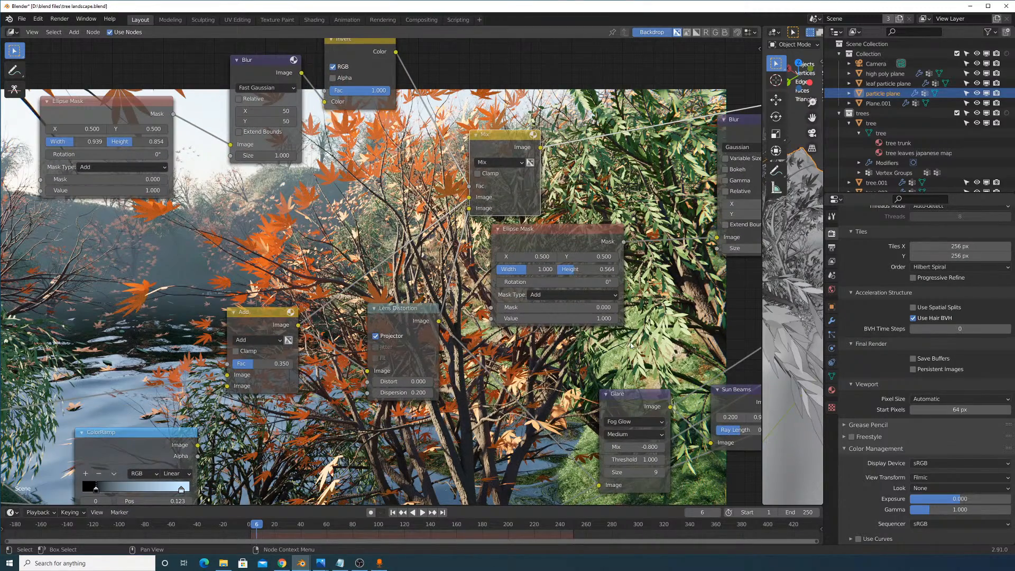
middle_drag(630, 345, 513, 326)
click(760, 49)
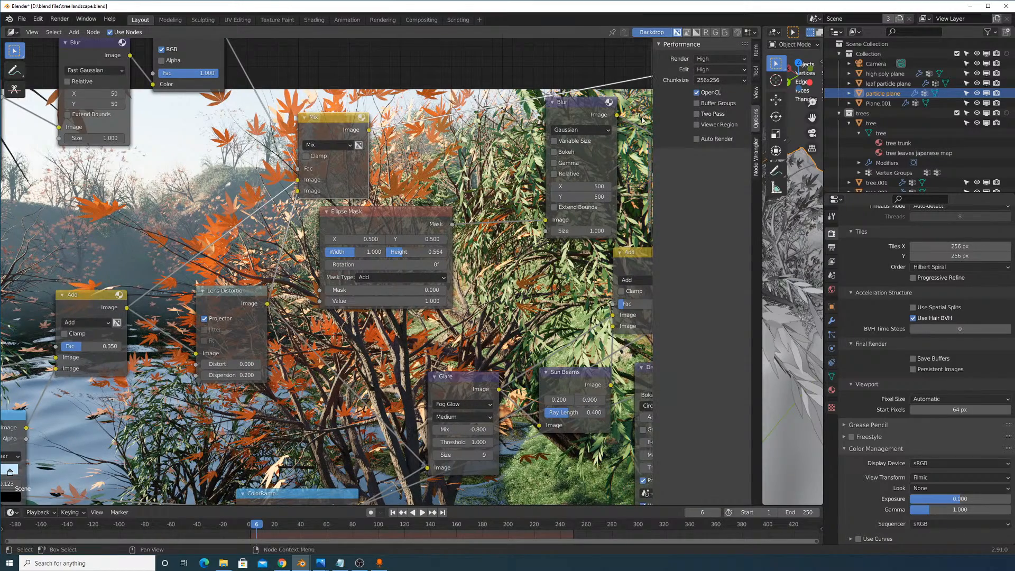
key(n)
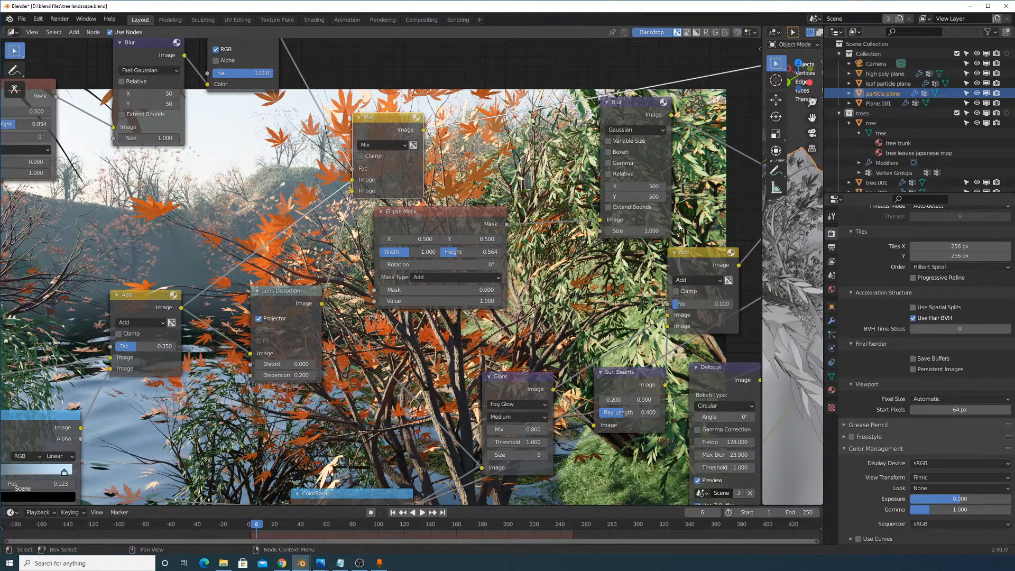
middle_drag(678, 219, 374, 193)
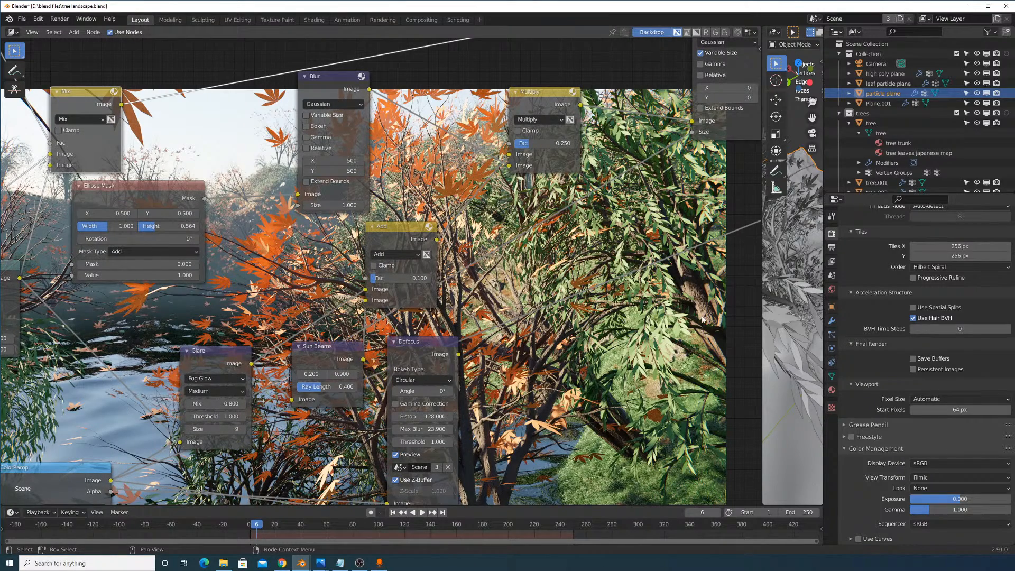
middle_drag(702, 317, 490, 252)
middle_drag(479, 293, 527, 173)
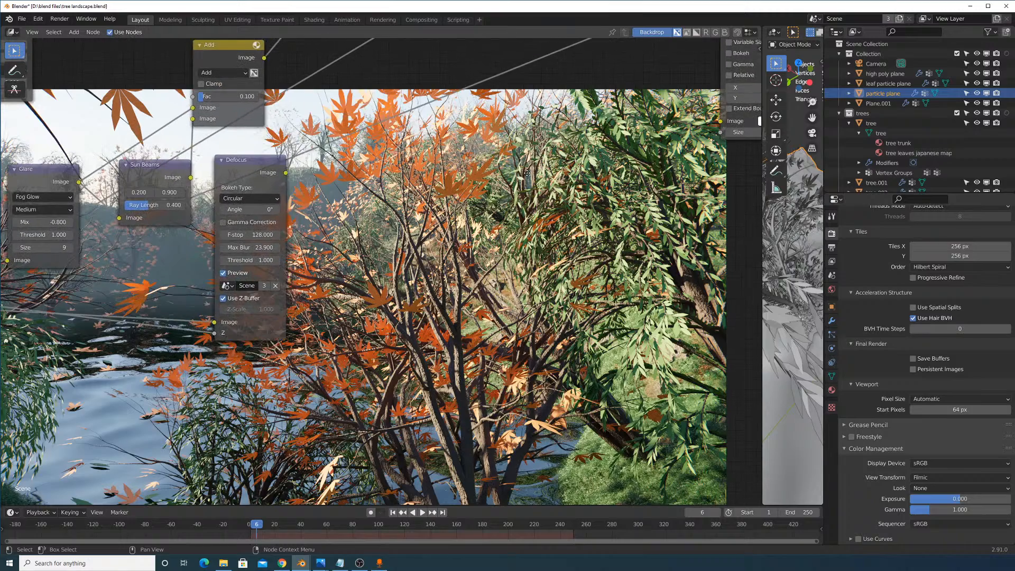
alt+middle_drag(472, 258, 608, 180)
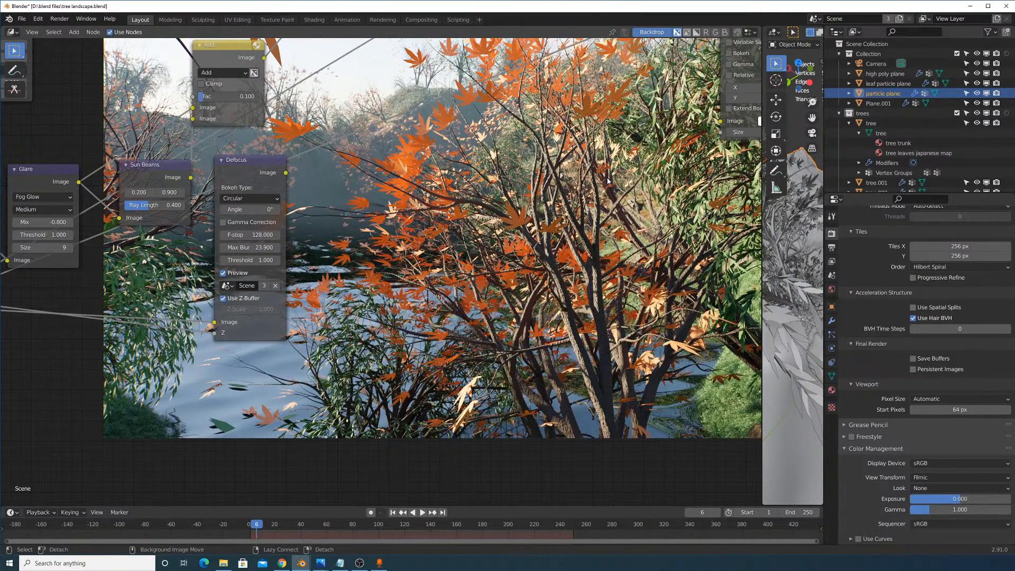
key(alt+v)
key(alt+v)
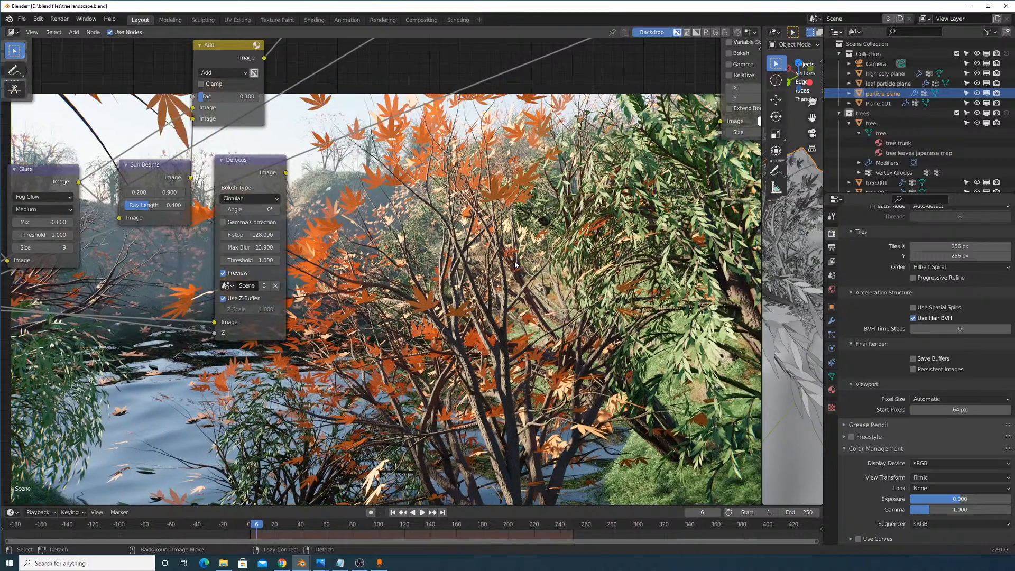
alt+middle_drag(551, 276, 579, 225)
middle_drag(564, 142, 437, 323)
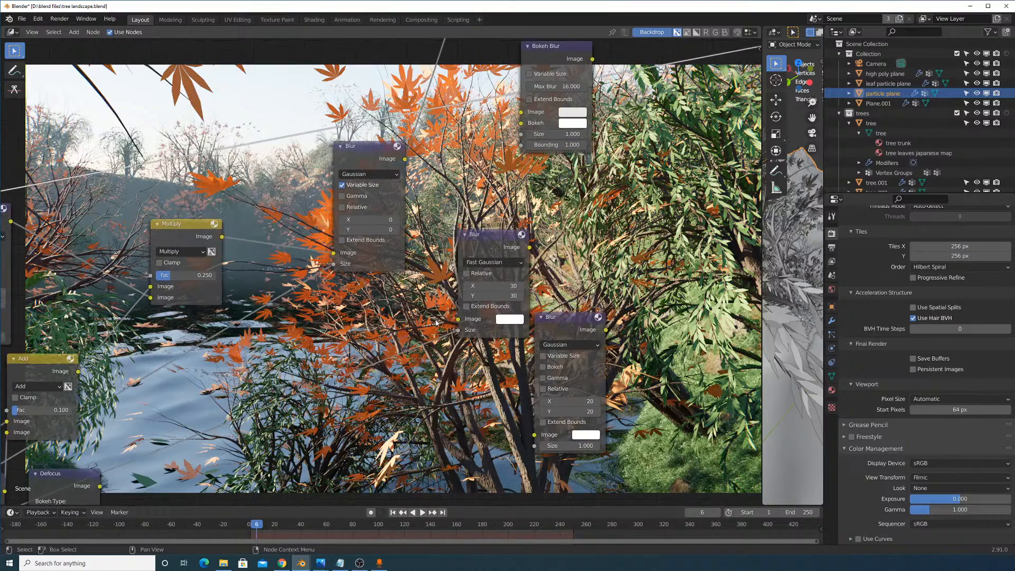
middle_drag(576, 229, 553, 307)
middle_drag(60, 424, 344, 331)
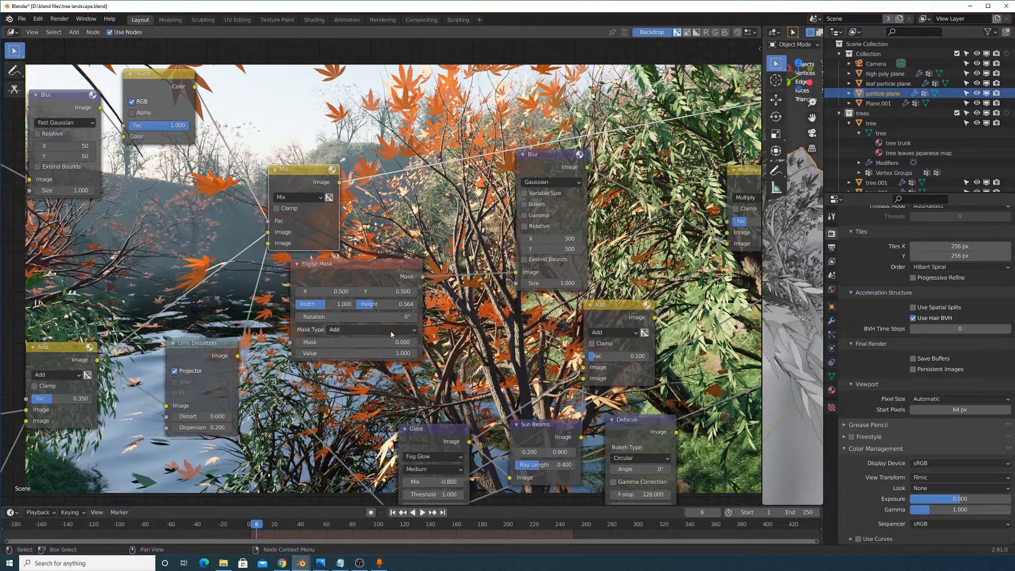
middle_drag(465, 265, 134, 412)
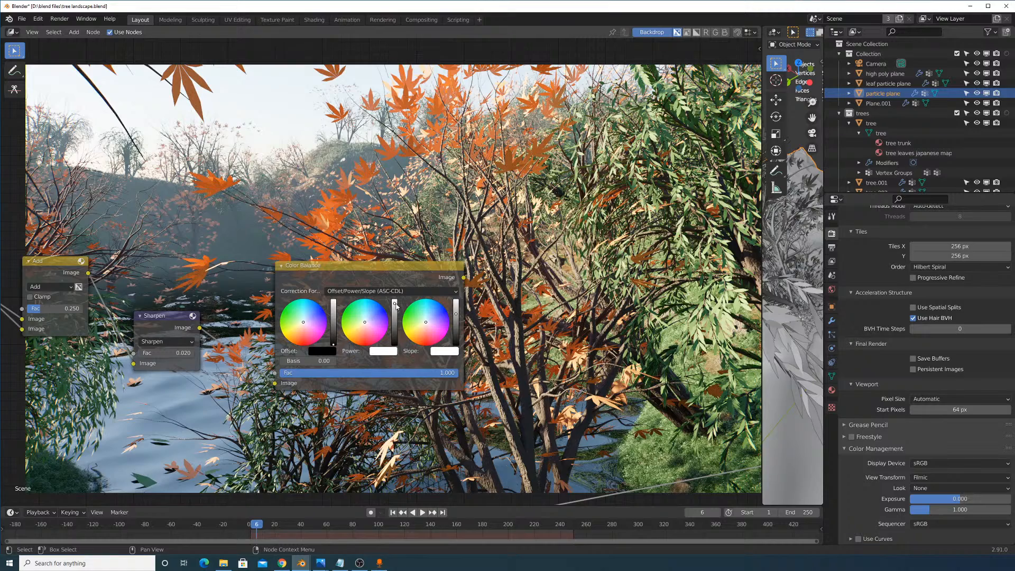
Preview the Color Balance node's output in the backdrop and inspect the right side of the composited image.
drag(396, 306, 394, 314)
scroll(394, 348, down, 2)
middle_drag(394, 349, 402, 296)
scroll(406, 323, down, 3)
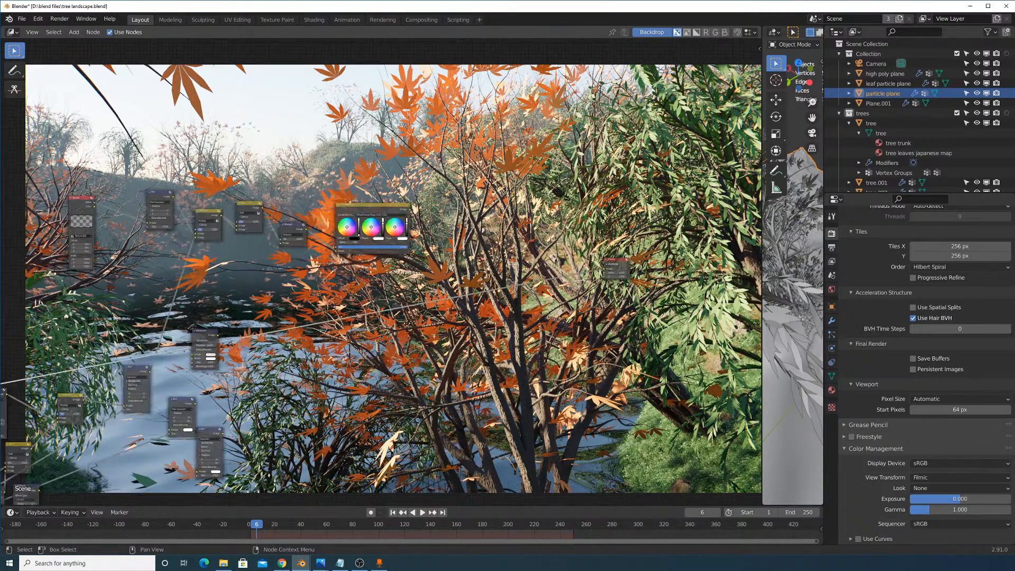
middle_drag(395, 226, 384, 307)
ctrl+shift+click(387, 292)
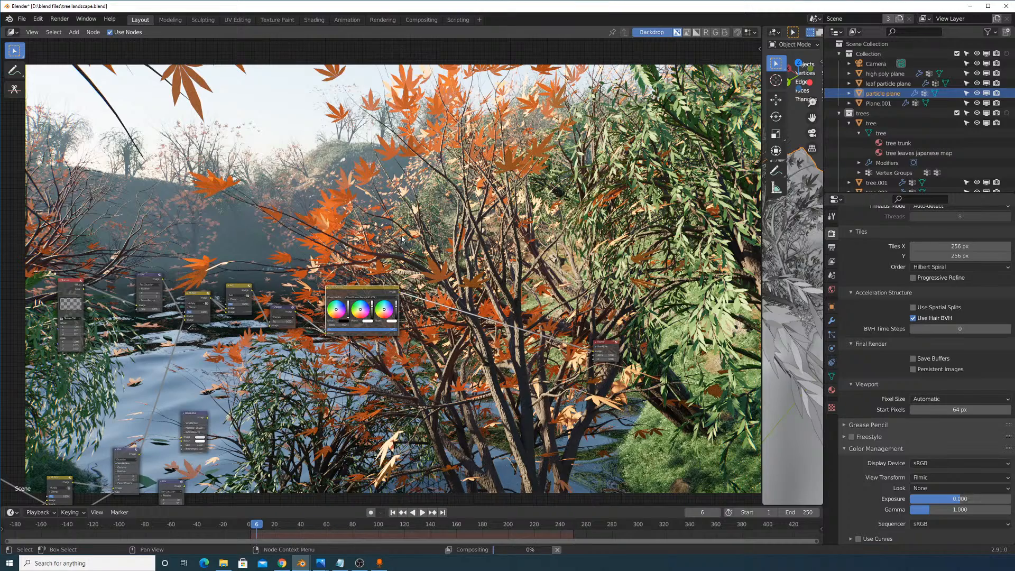
middle_drag(394, 244, 435, 309)
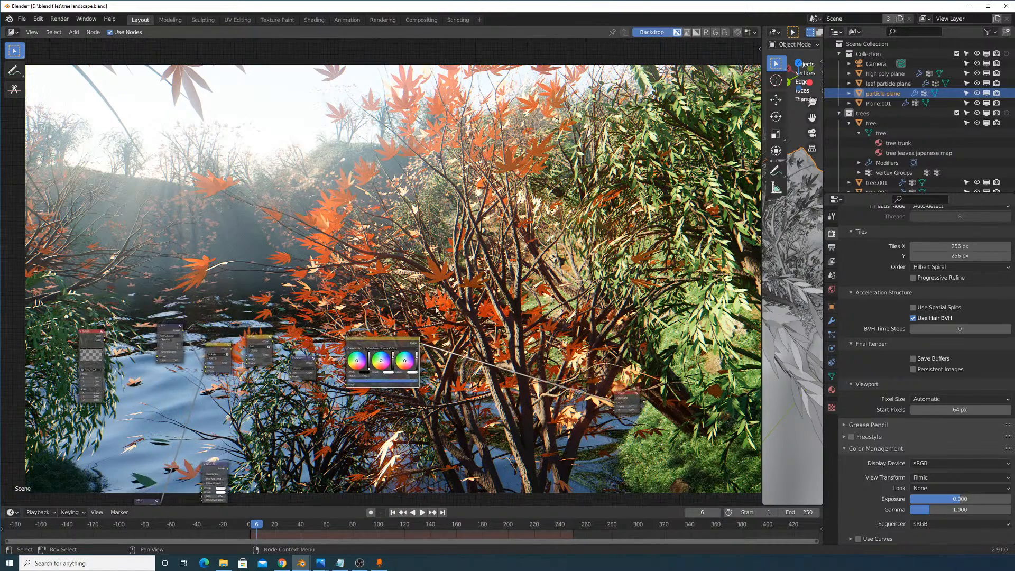
scroll(446, 313, up, 2)
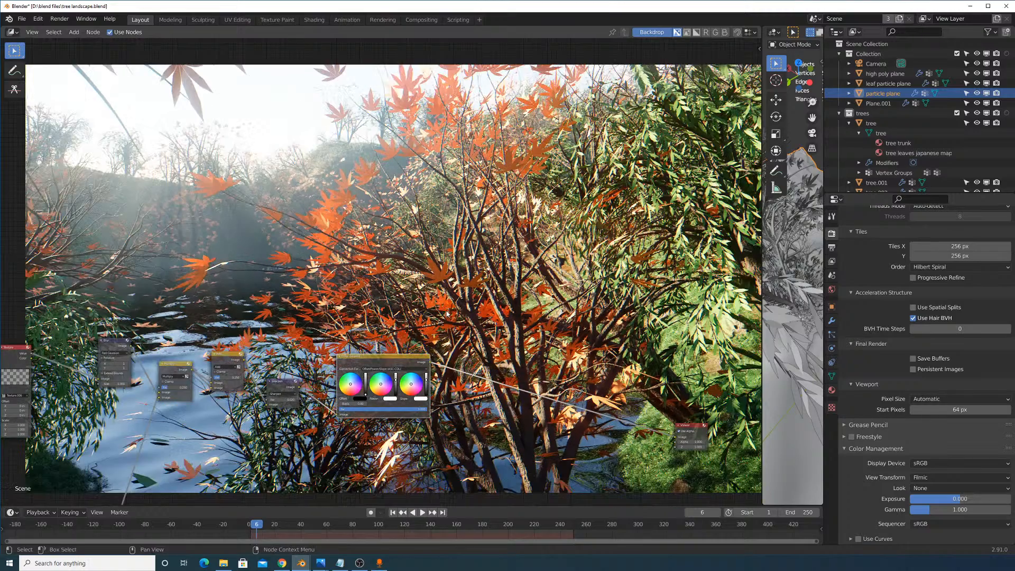
alt+middle_drag(447, 313, 393, 330)
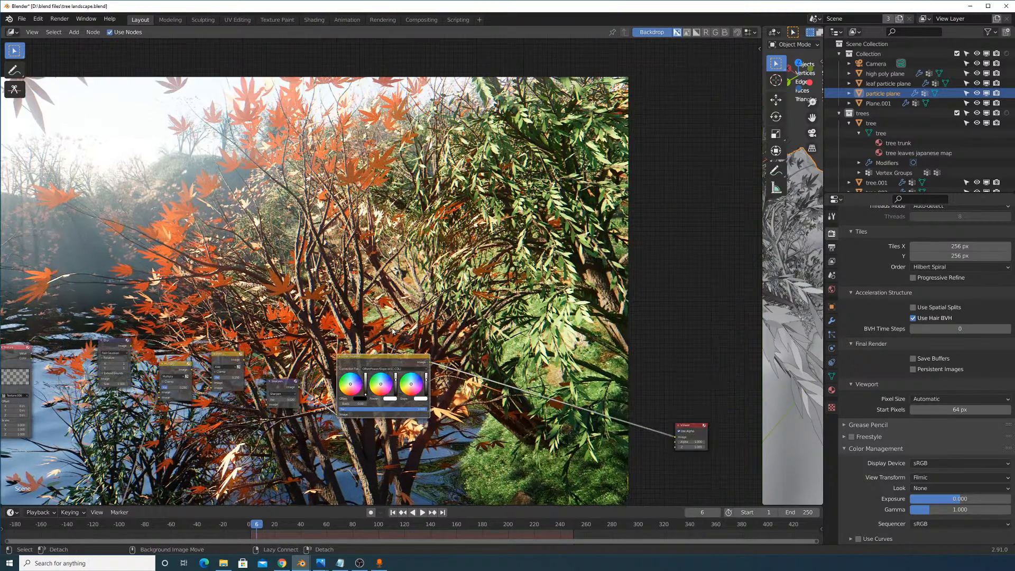
Examine the composited image in the backdrop while looking over the mask, blur, glare and defocus nodes.
key(alt+v)
key(alt+v)
middle_drag(460, 332, 727, 169)
middle_drag(193, 460, 514, 251)
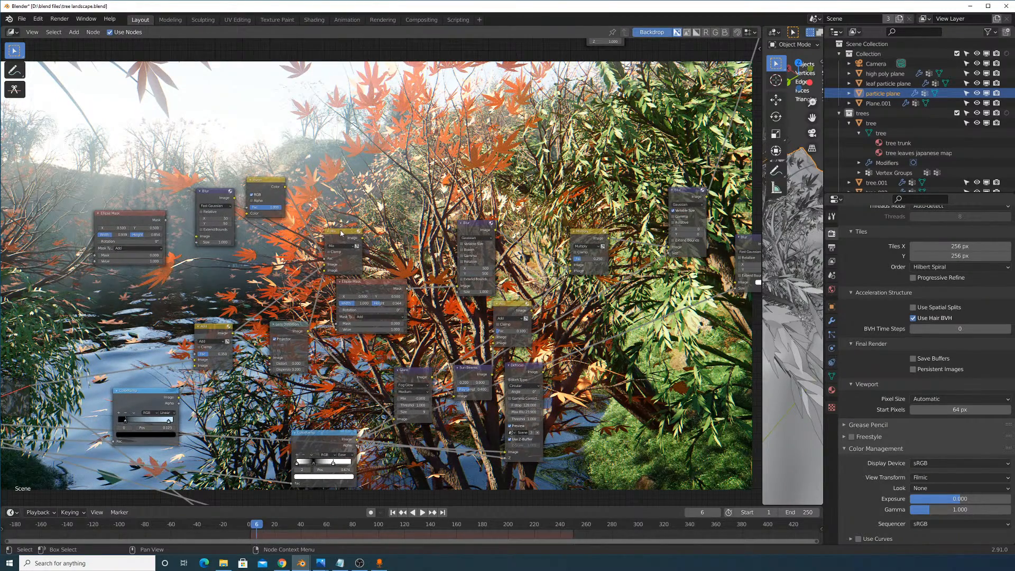
drag(349, 231, 350, 225)
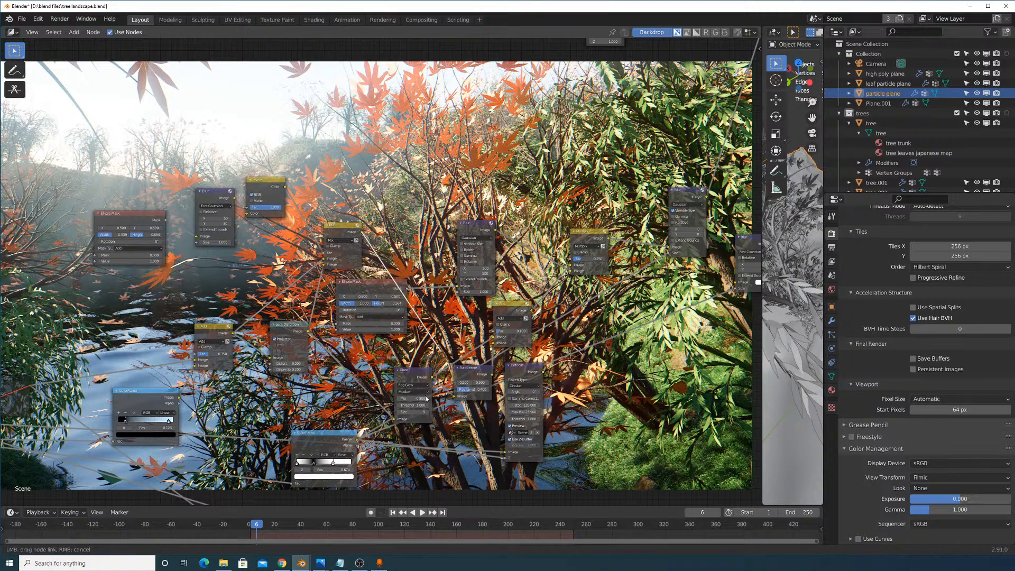
middle_drag(487, 244, 414, 374)
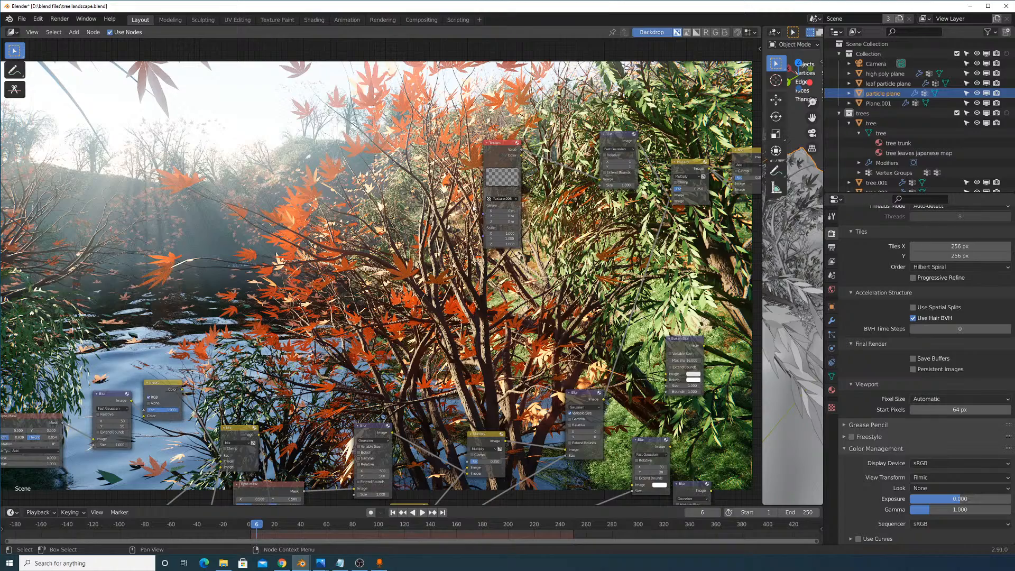
alt+middle_drag(521, 269, 554, 260)
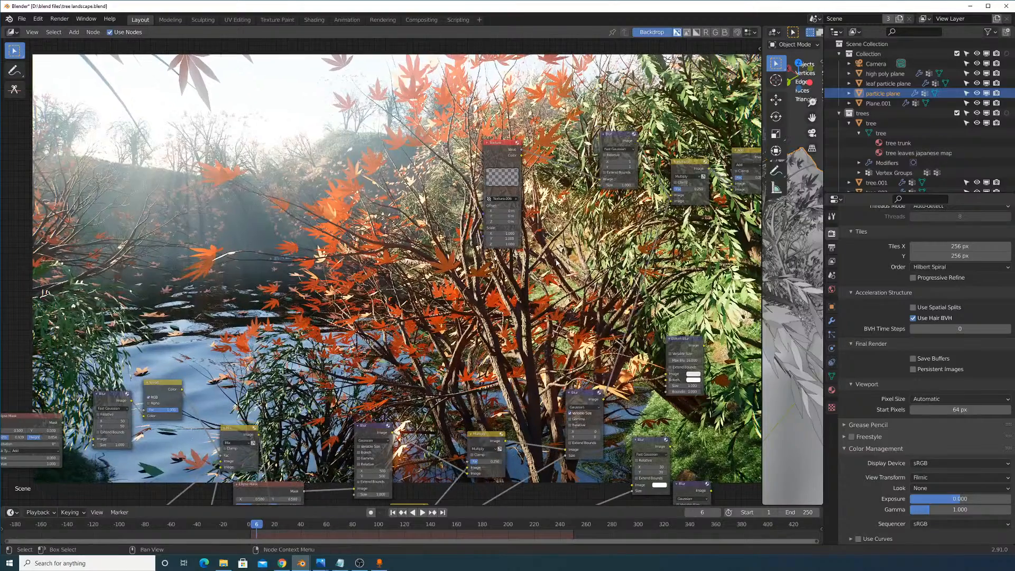
mouse_move(664, 260)
alt+middle_down()
mouse_move(610, 264)
mouse_move(652, 263)
alt+middle_up()
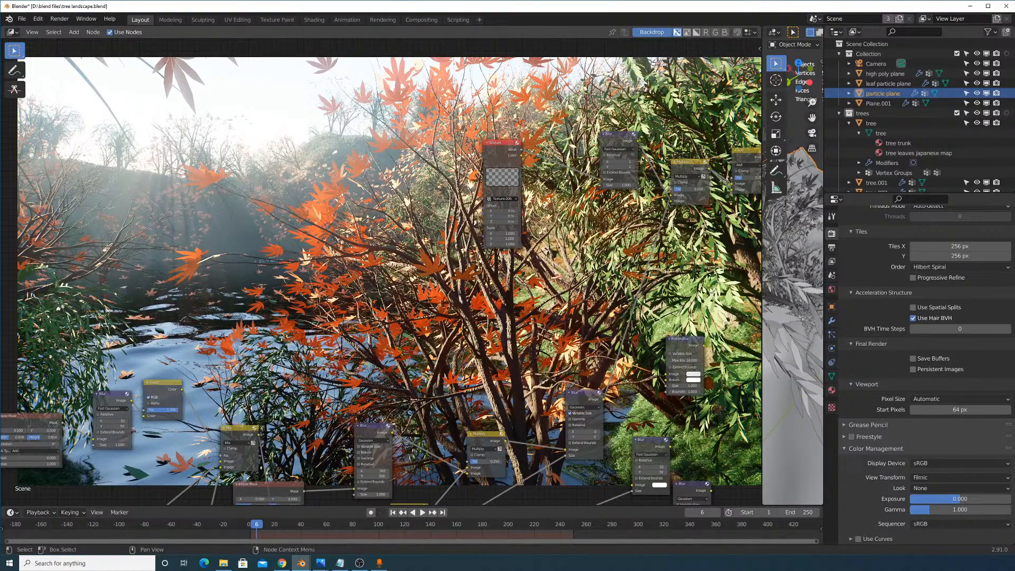
Try stronger sharpening with factors of 0.087 and 0.293 on the Sharpen node, and restore the factor to 0.020.
middle_drag(713, 285, 293, 307)
scroll(444, 212, up, 3)
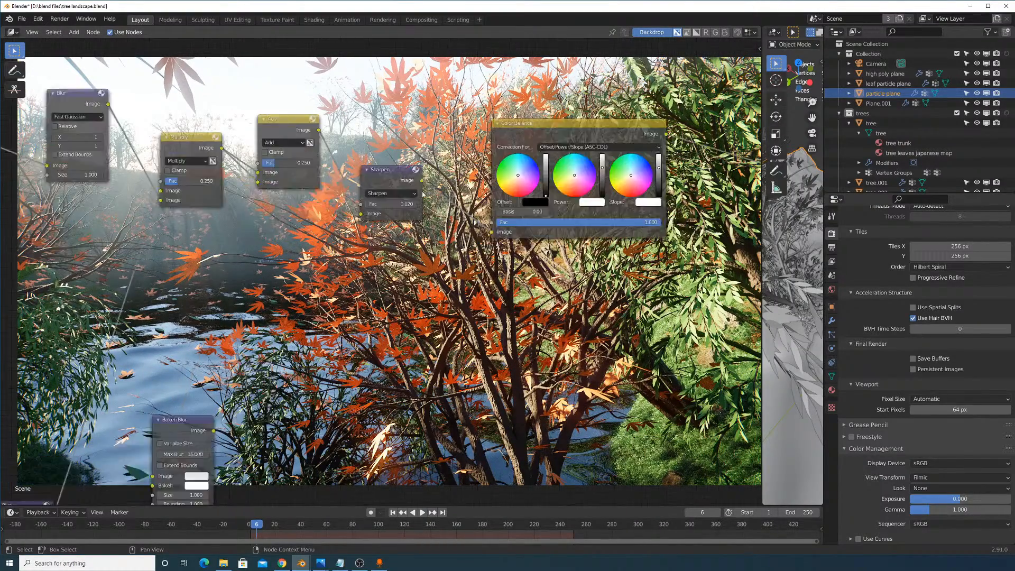
middle_drag(431, 229, 457, 473)
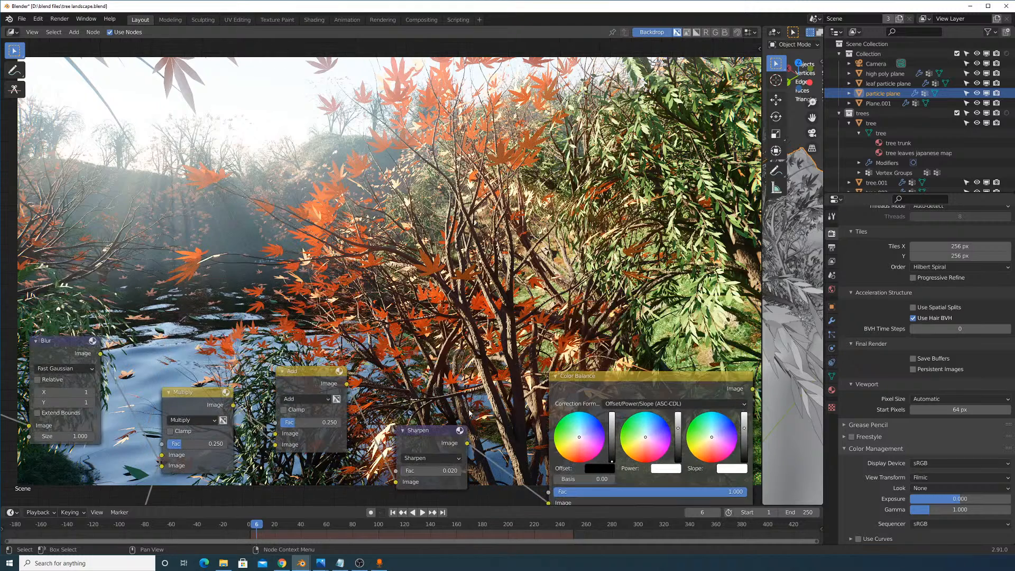
drag(457, 473, 433, 473)
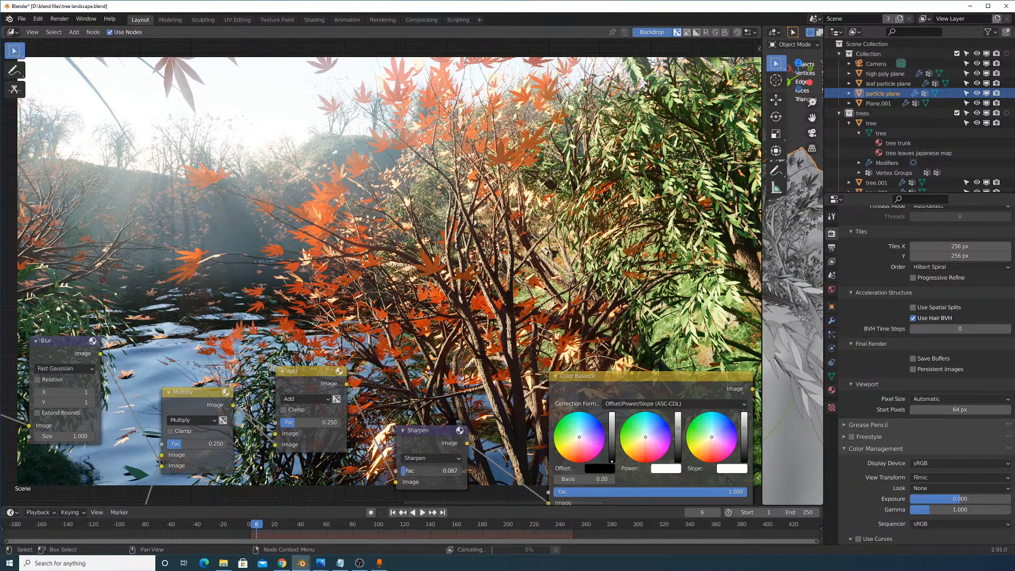
drag(433, 471, 465, 470)
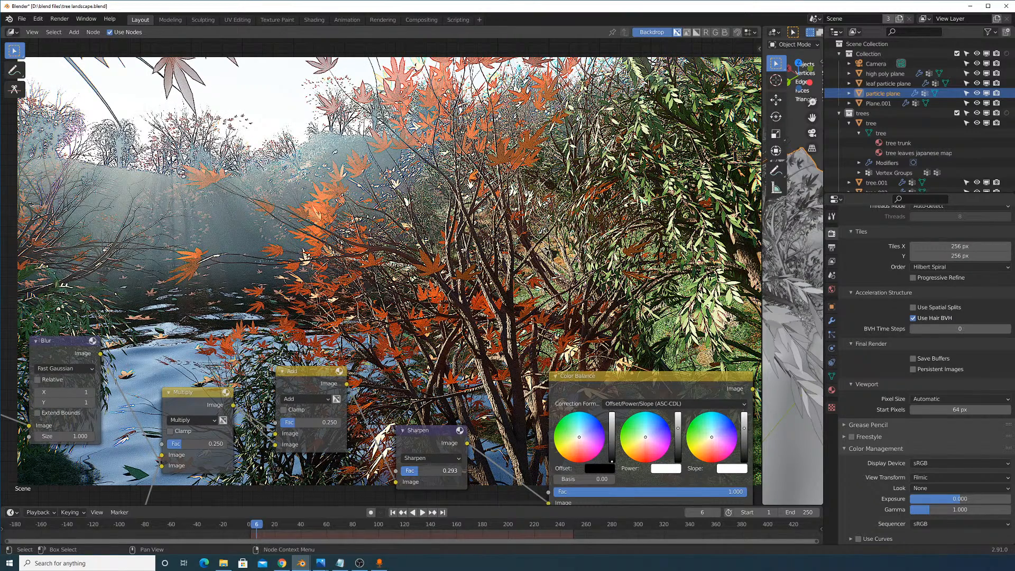
drag(433, 470, 418, 471)
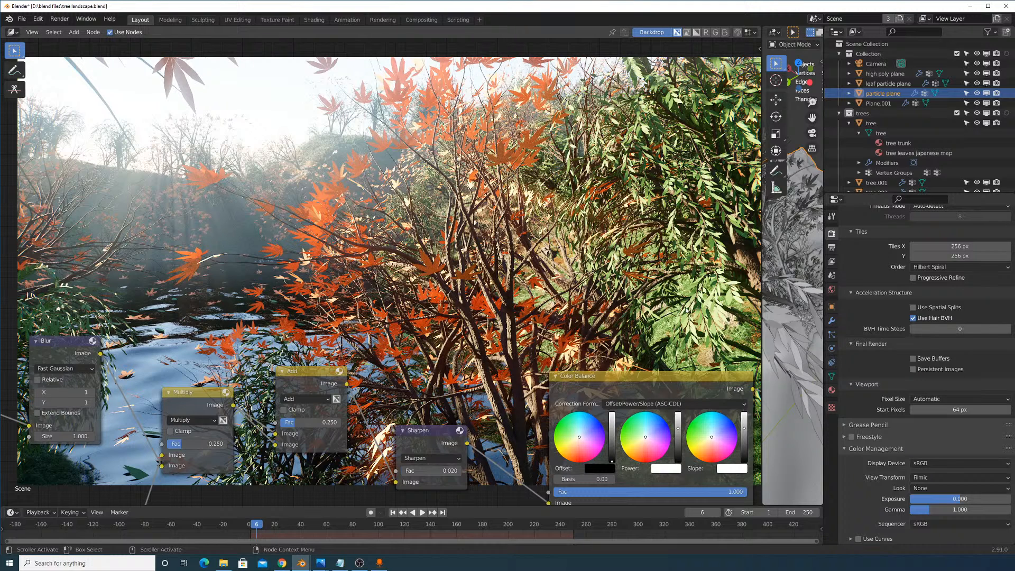
Move the distant Viewer node close to the Color Balance node.
middle_drag(718, 366, 508, 262)
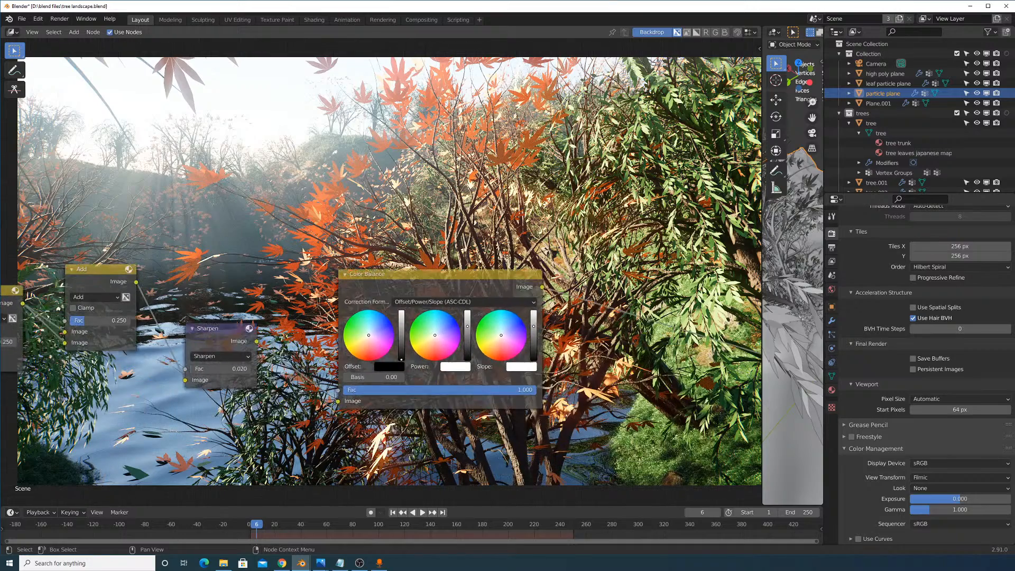
scroll(530, 267, down, 1)
scroll(530, 267, down, 4)
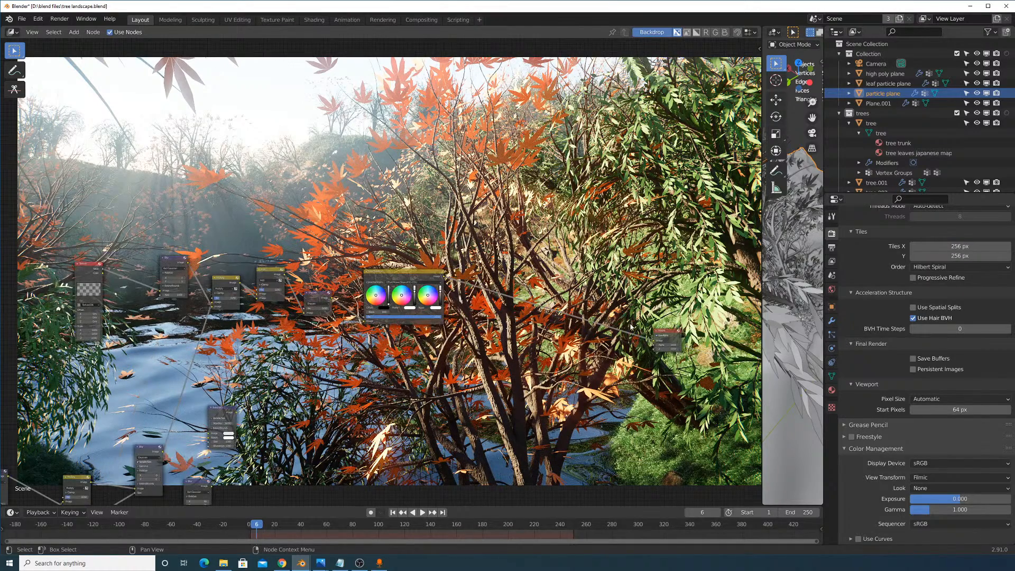
drag(674, 336, 492, 260)
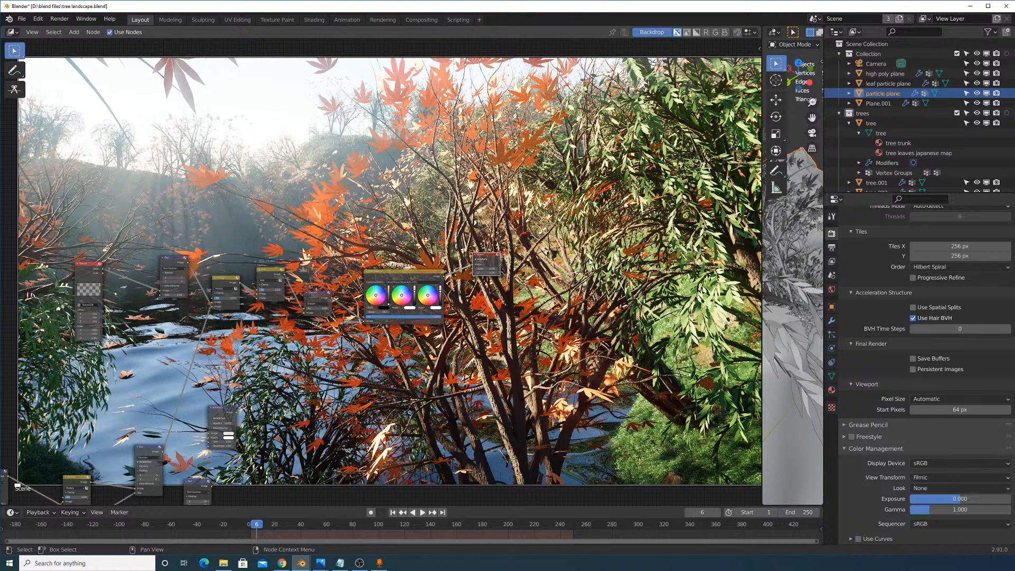
Place the Color Balance node directly beside Sharpen and the Viewer node directly beside Color Balance.
scroll(539, 257, up, 2)
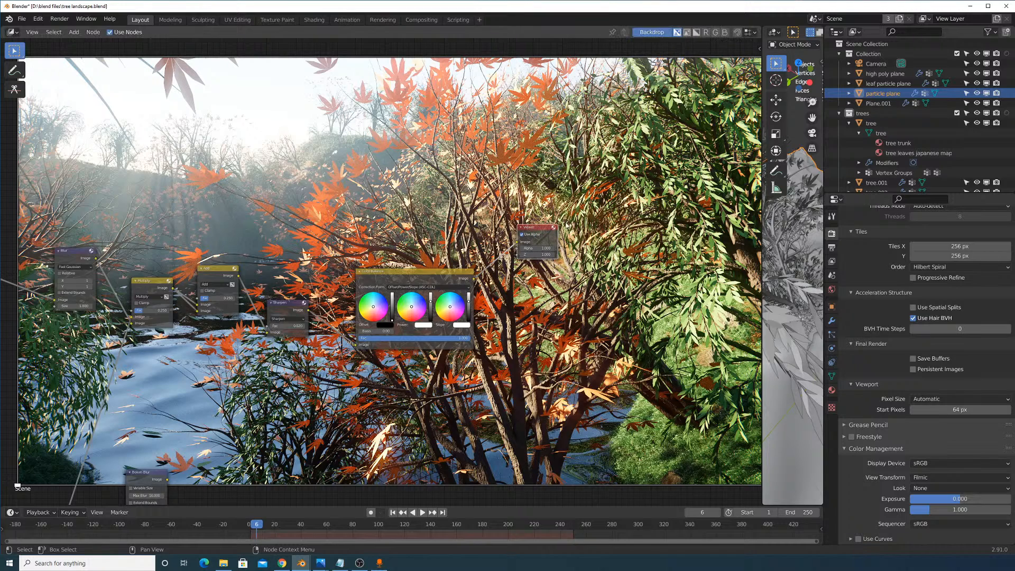
scroll(531, 246, up, 3)
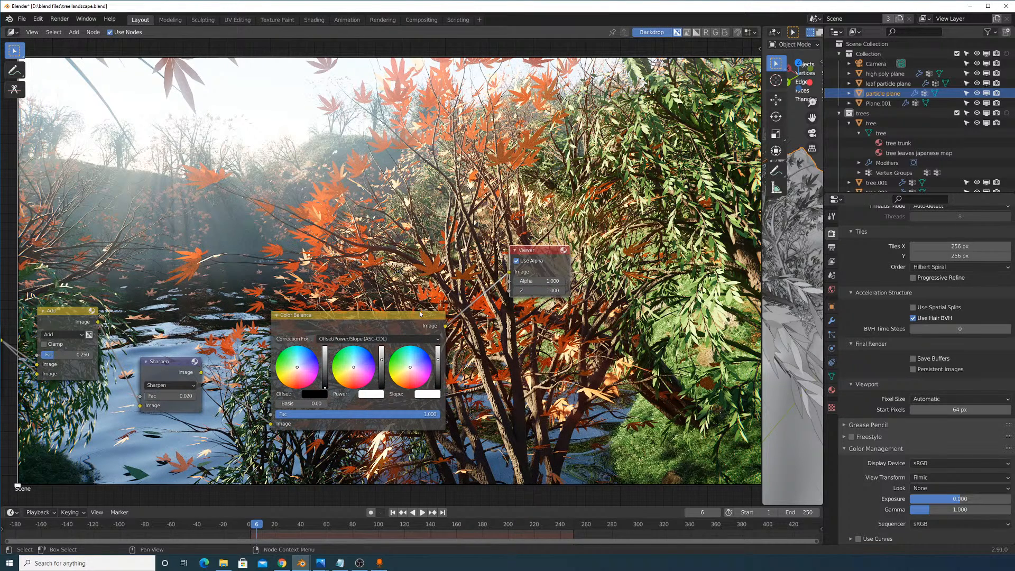
drag(391, 322, 391, 276)
click(278, 270)
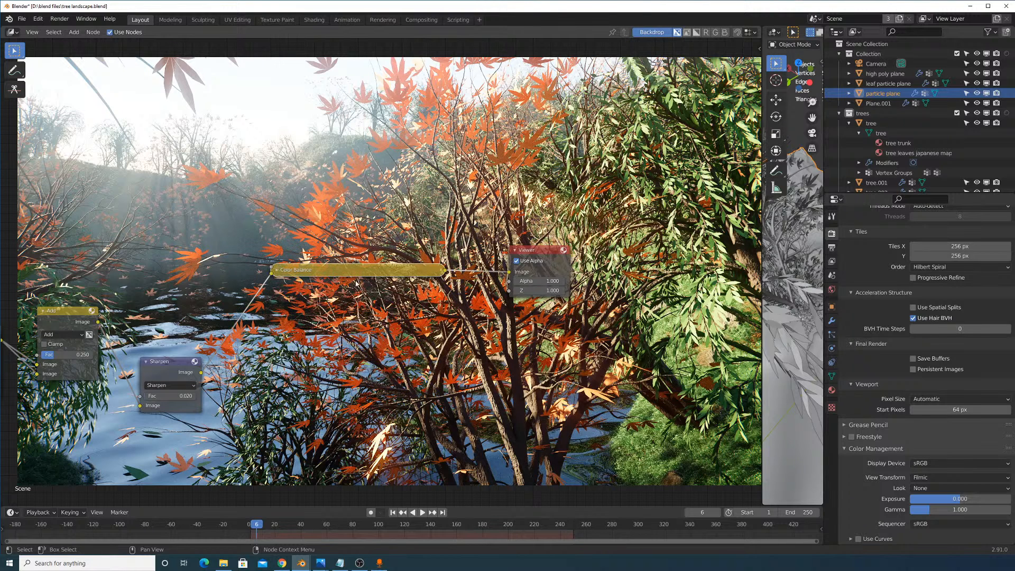
key(g)
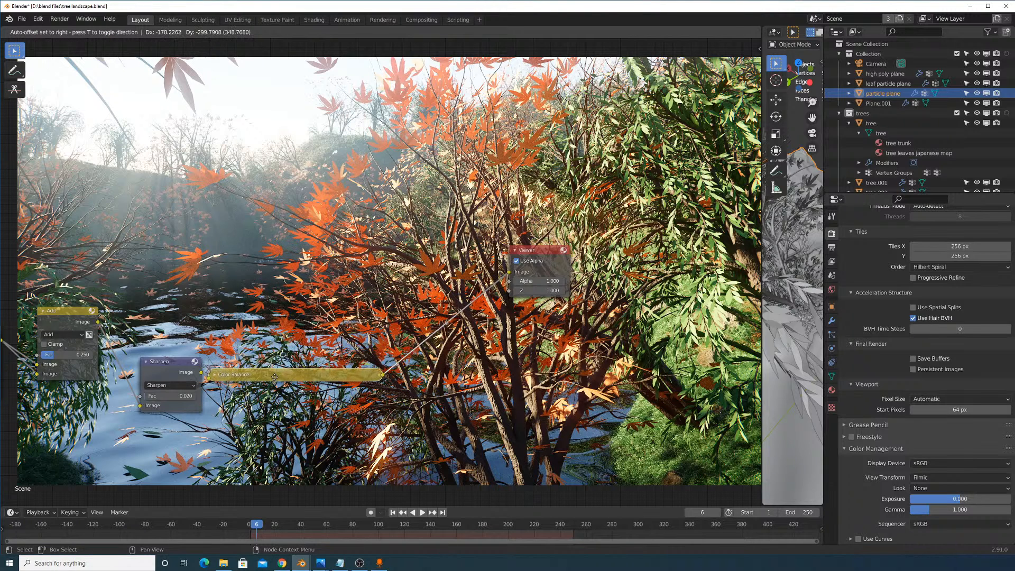
click(278, 372)
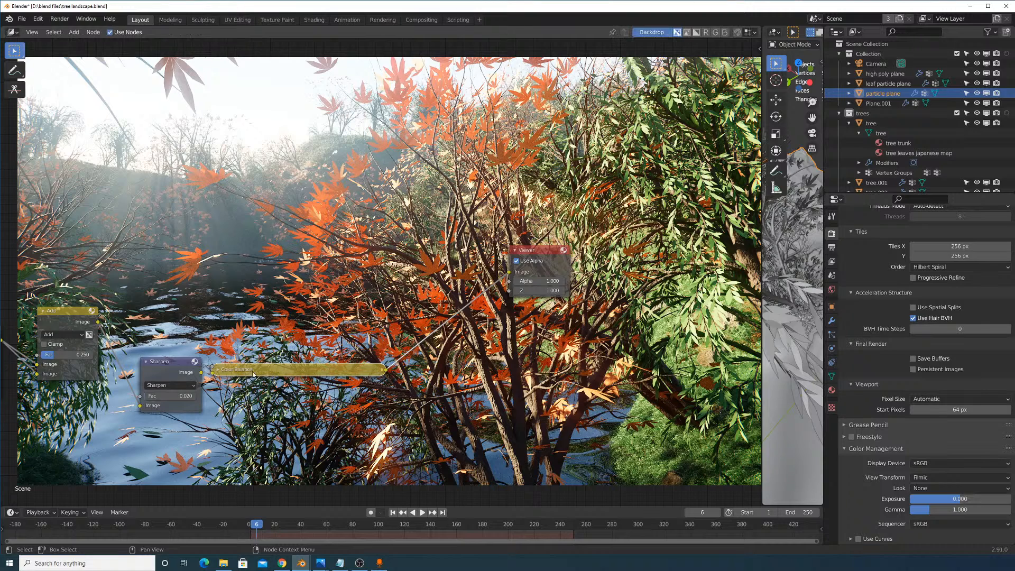
click(218, 370)
drag(241, 374, 236, 365)
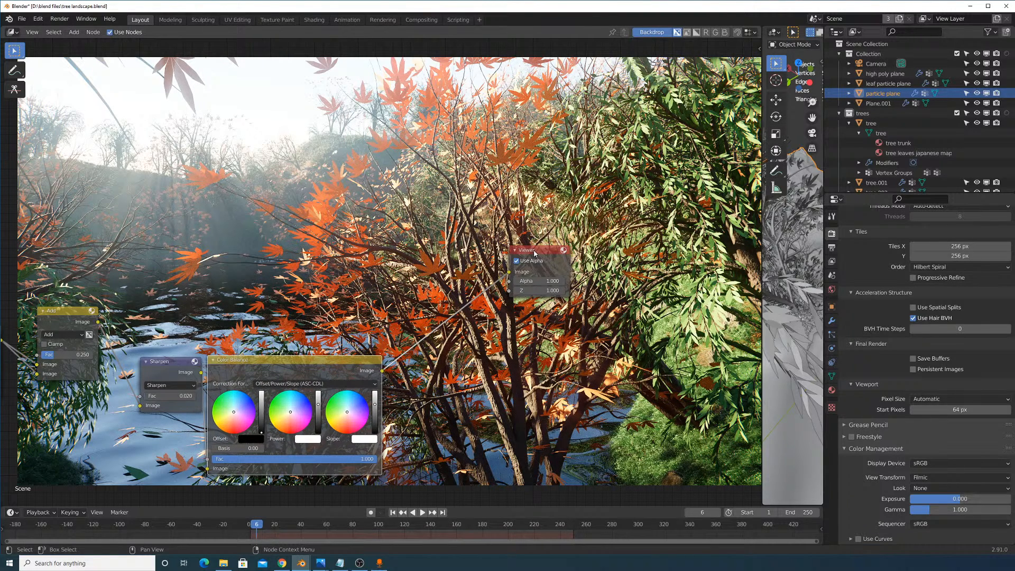
drag(533, 252, 412, 362)
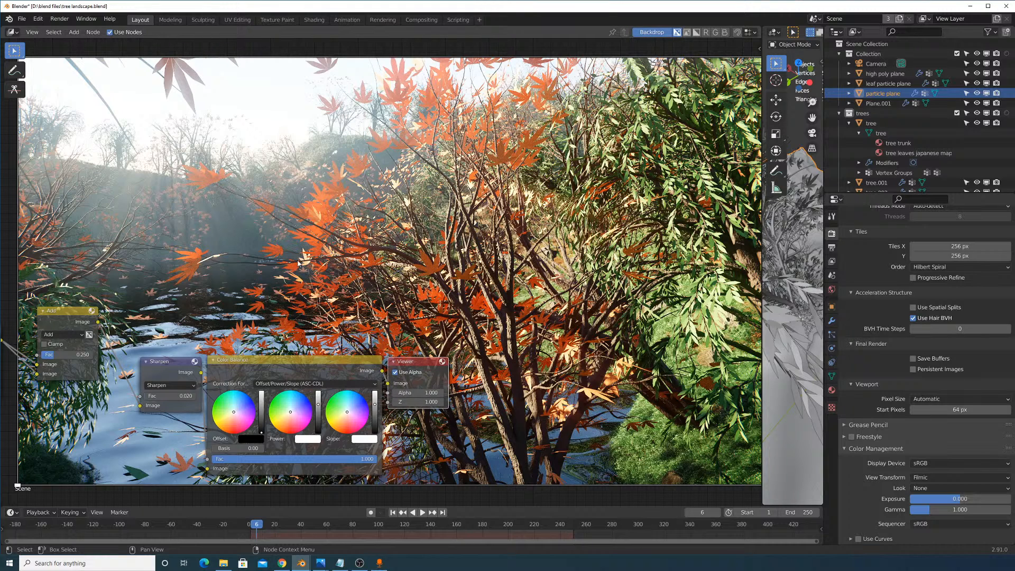
Line up the Add, Multiply and Fast Gaussian Blur nodes in a compact row ahead of the Sharpen node.
ctrl+scroll(299, 263, left, 5)
drag(282, 319, 313, 365)
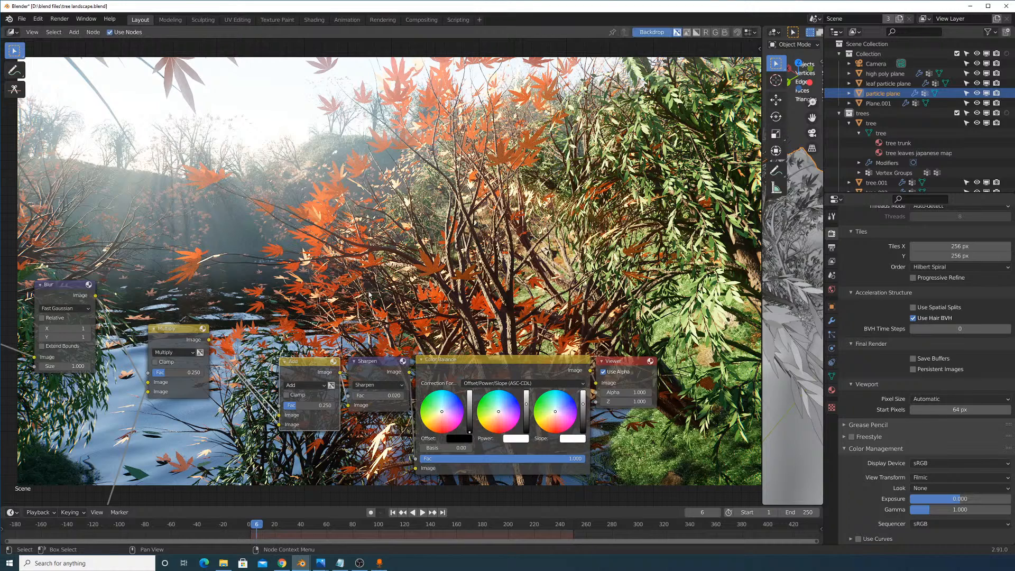
middle_drag(344, 255, 489, 268)
drag(326, 346, 389, 380)
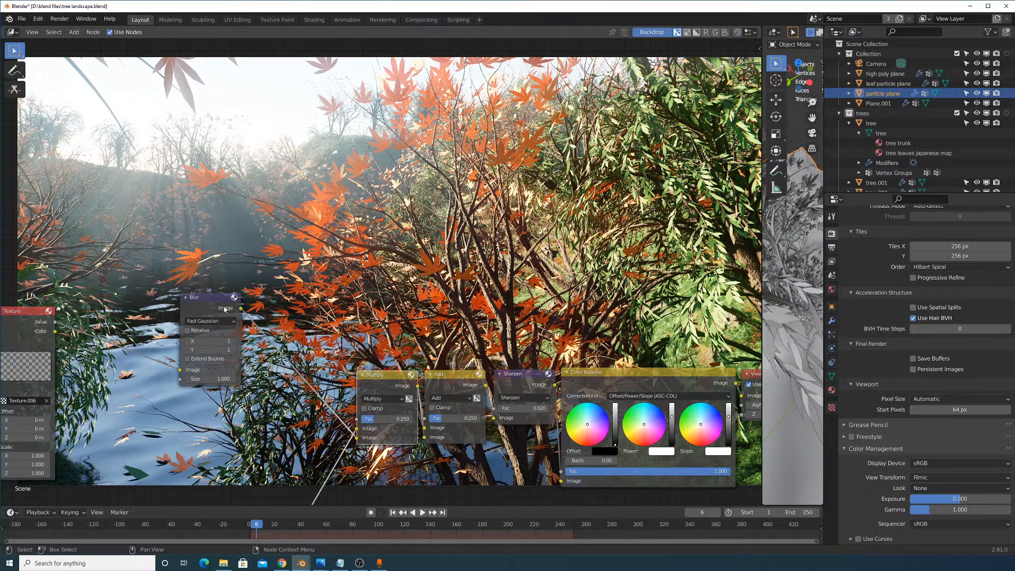
drag(224, 309, 307, 379)
Group the two Gaussian Blur nodes, the Multiply node between them and the Add node compactly beneath the row.
scroll(348, 364, down, 4)
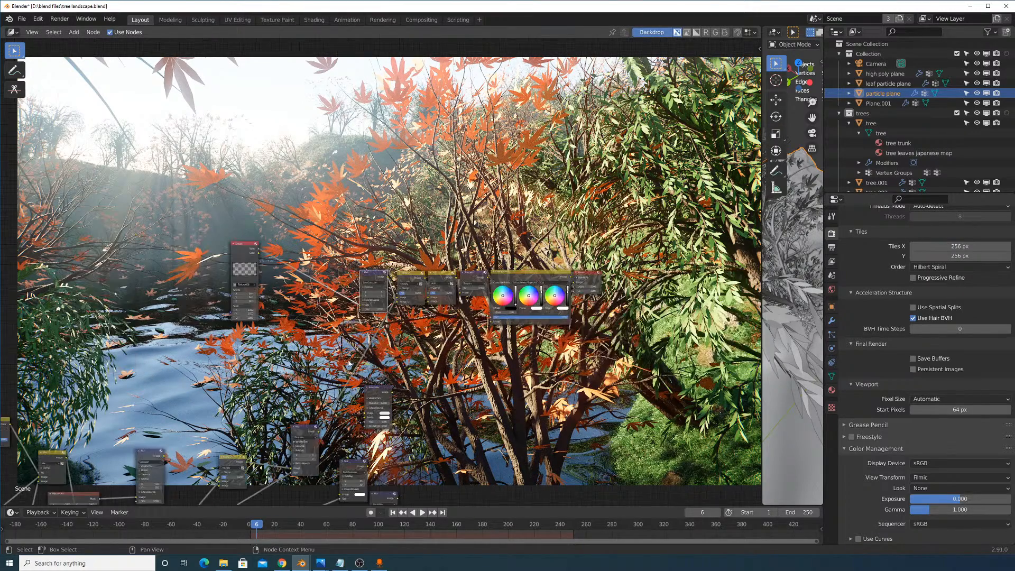
drag(309, 434, 372, 322)
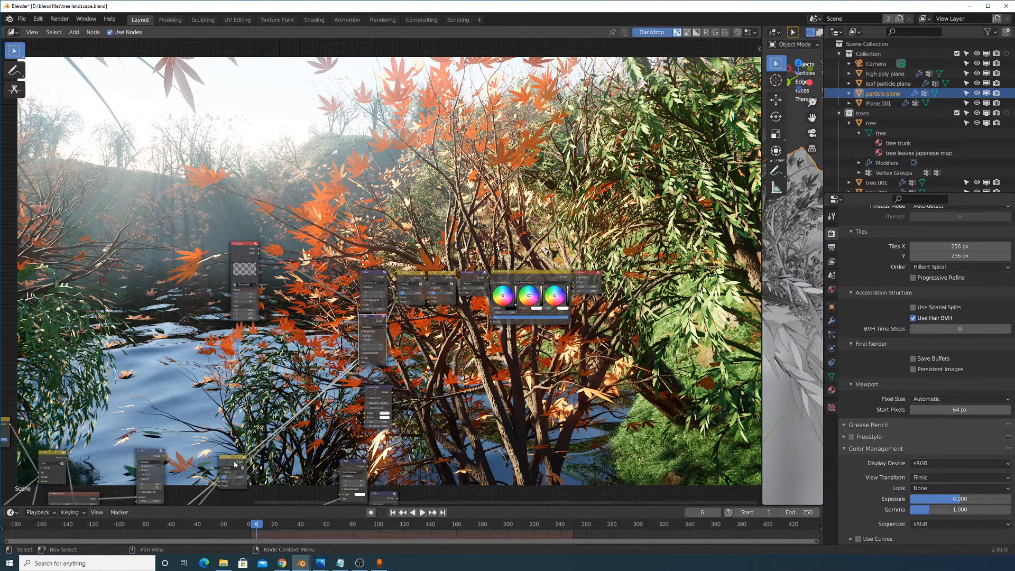
drag(235, 470, 342, 326)
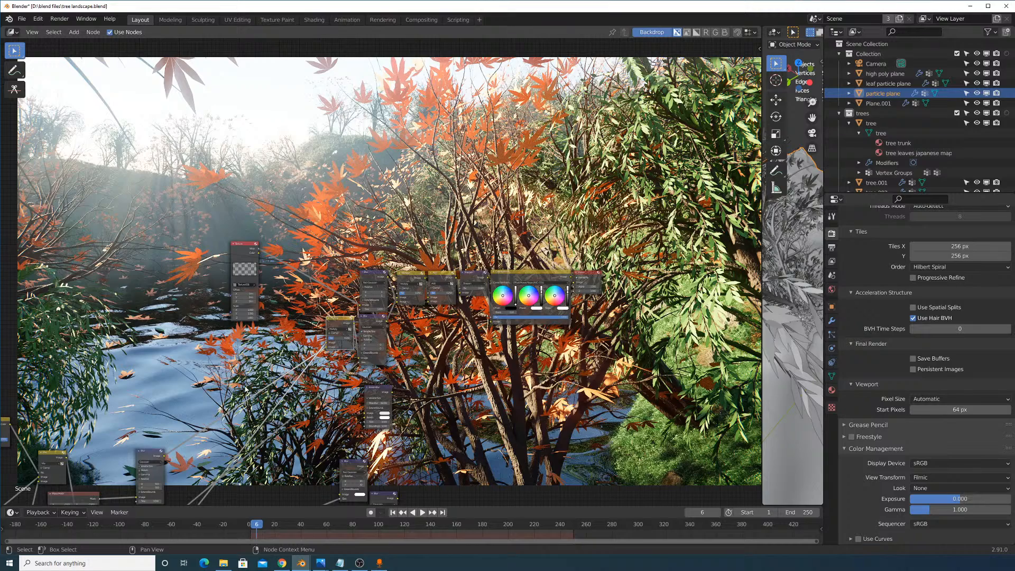
middle_drag(288, 411, 367, 311)
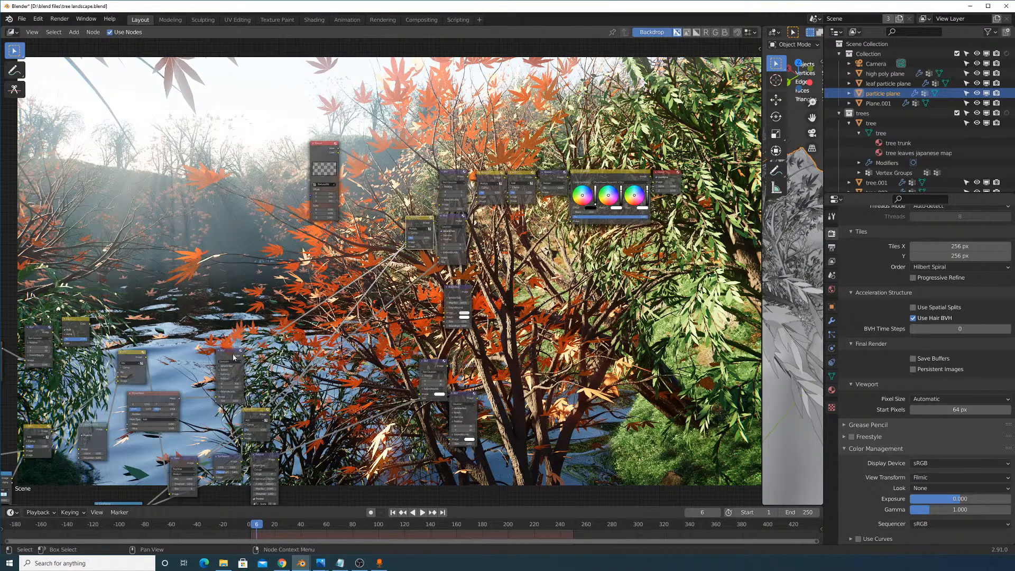
drag(232, 359, 386, 215)
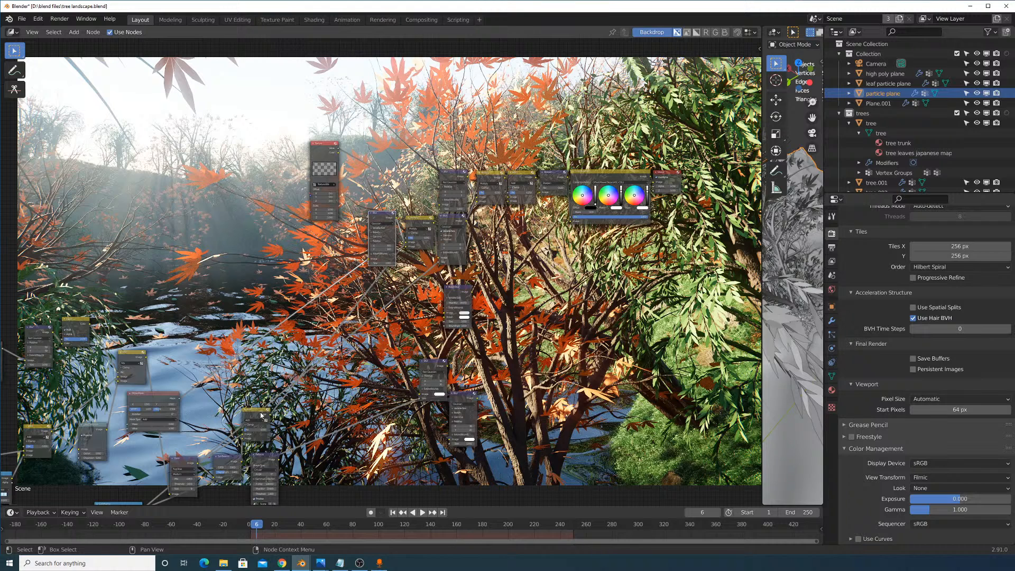
drag(260, 416, 384, 281)
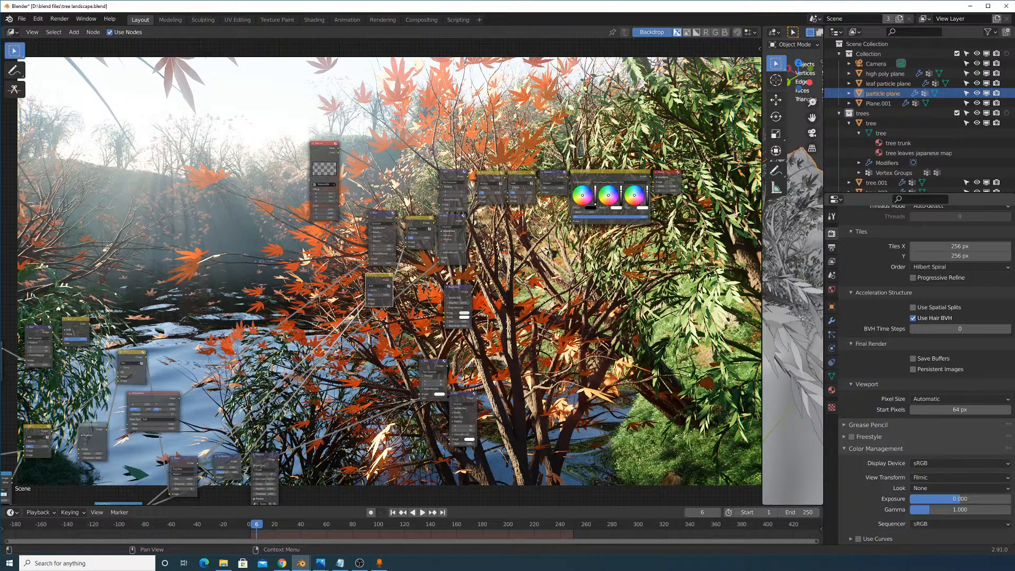
Place the Glare and Mix nodes in sequence ahead of the Add node, and the Ellipse Mask ahead of the Gaussian Blur.
scroll(337, 299, up, 3)
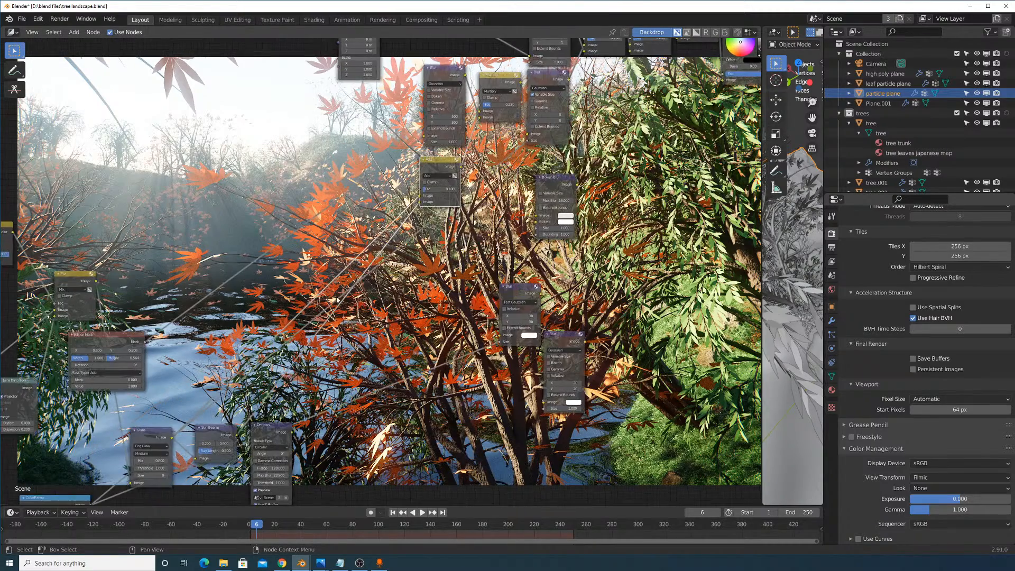
middle_drag(456, 201, 388, 300)
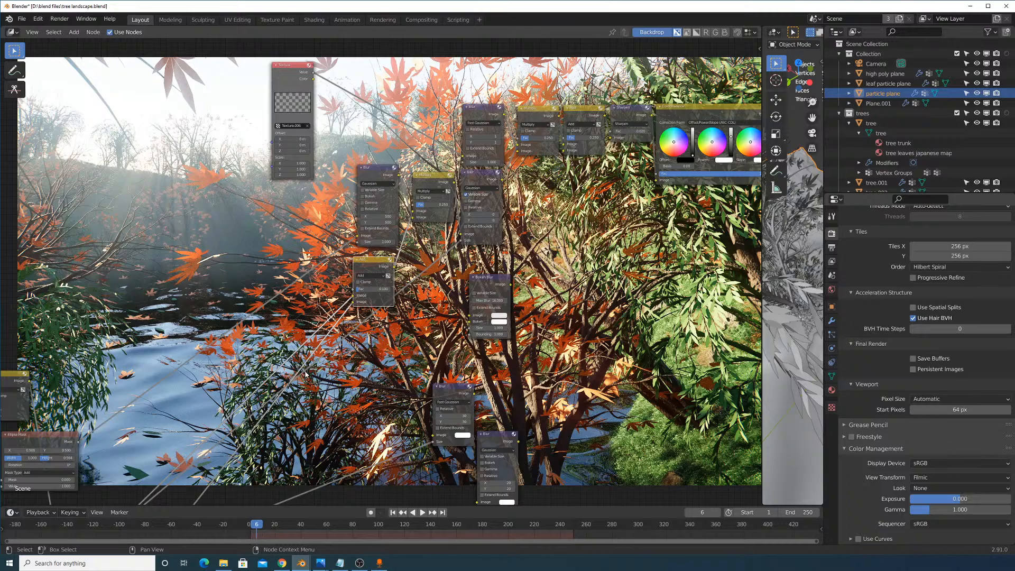
middle_drag(305, 374, 329, 319)
drag(118, 476, 355, 209)
middle_drag(355, 209, 427, 241)
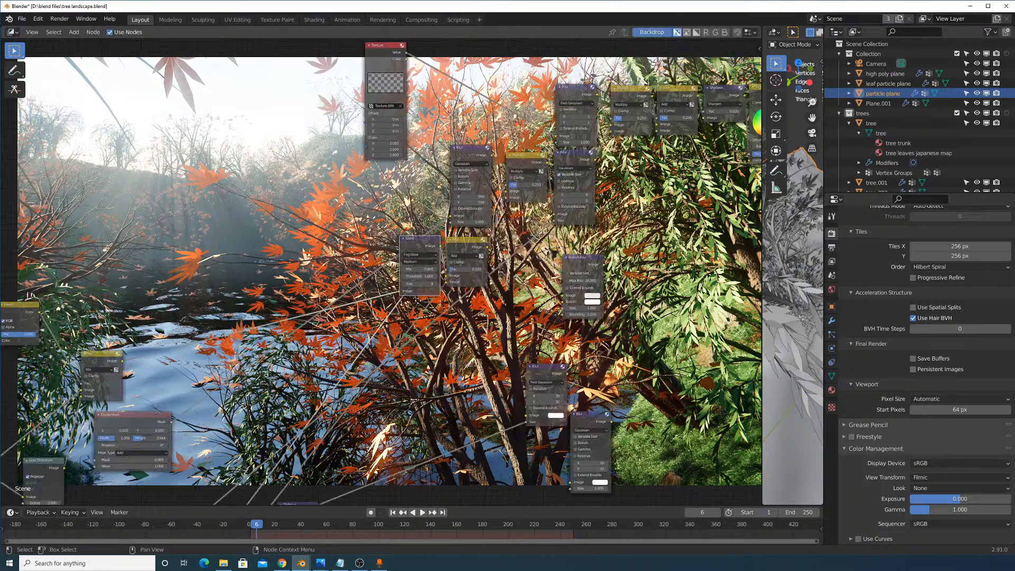
middle_drag(144, 376, 186, 397)
drag(135, 384, 402, 269)
drag(186, 440, 454, 197)
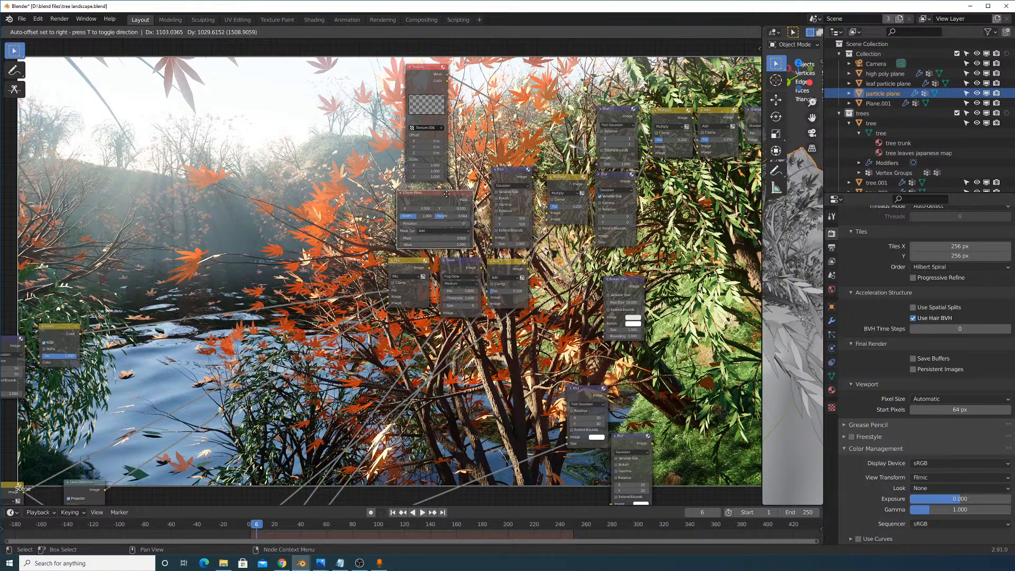
Gather the Invert, Lens Distortion, Add, Blur and remaining Ellipse Mask nodes of the dispersion setup compactly beside the Mix node.
middle_drag(197, 318, 303, 289)
drag(177, 300, 475, 234)
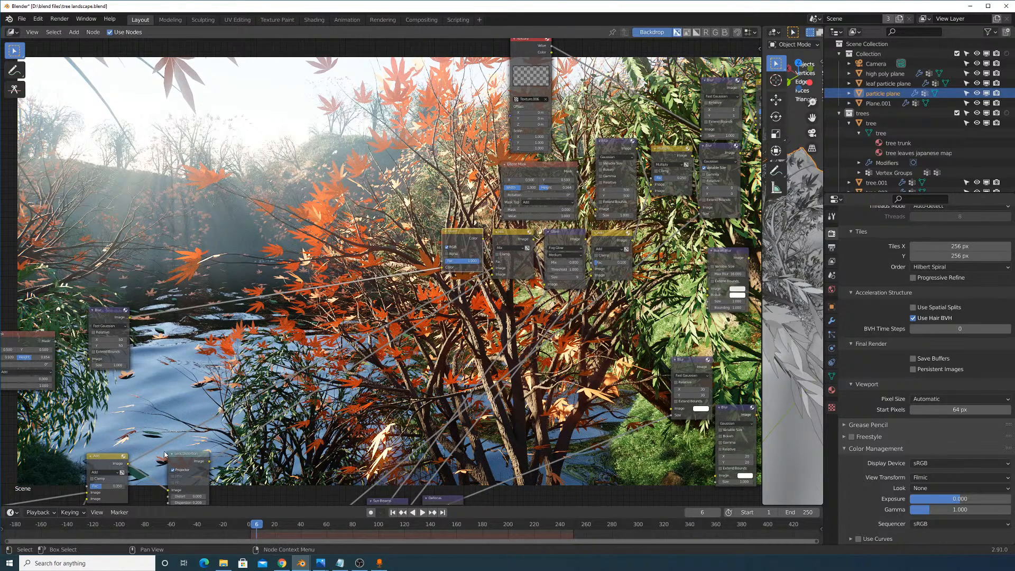
drag(165, 455, 463, 289)
drag(105, 457, 423, 284)
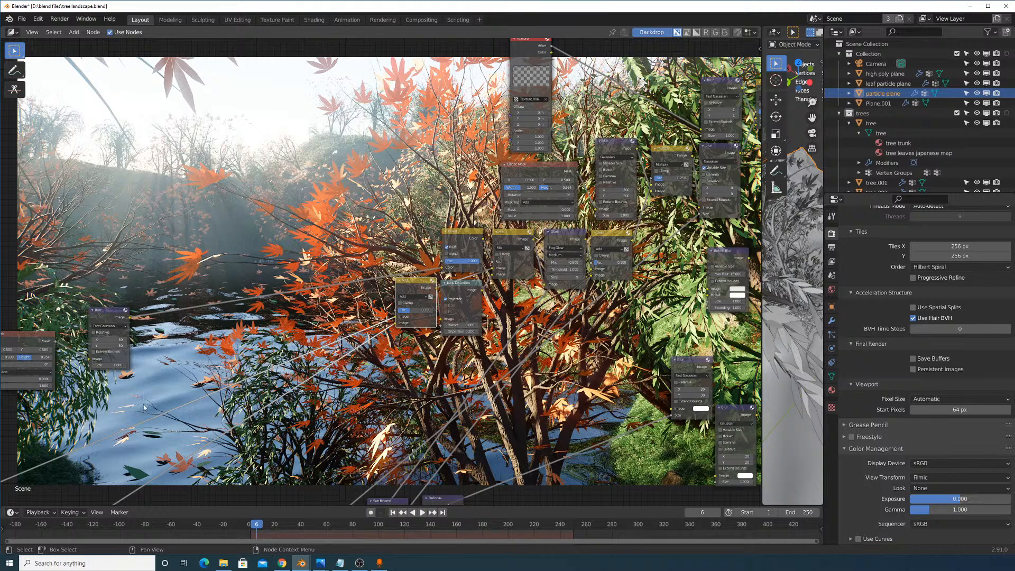
drag(113, 315, 420, 226)
middle_drag(420, 225, 640, 205)
drag(267, 317, 588, 207)
key(Home)
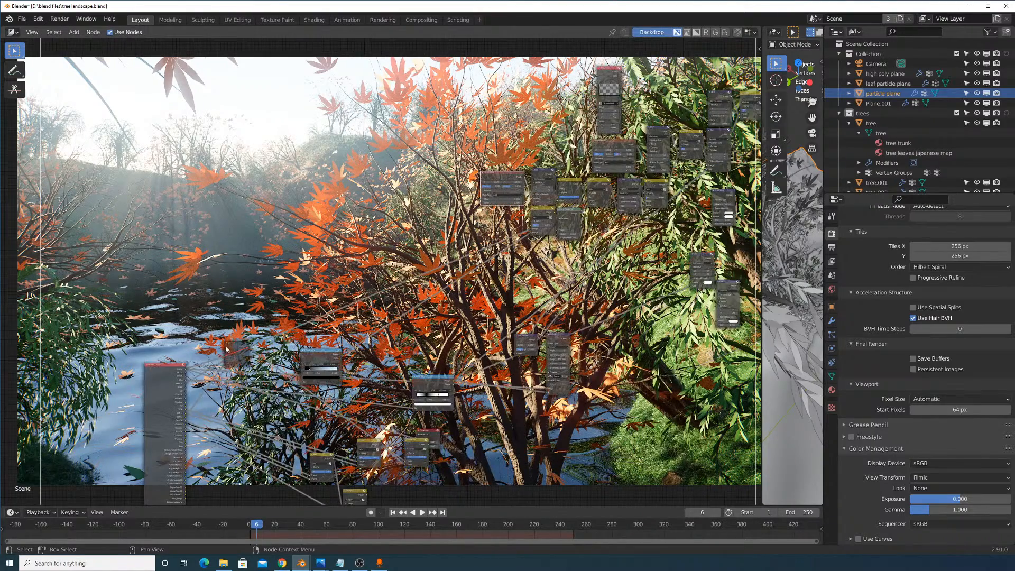
Move the Render Layers node, the dark Color Ramp and the small node beside it up close to the compact node cluster.
drag(161, 378, 156, 333)
drag(240, 345, 512, 213)
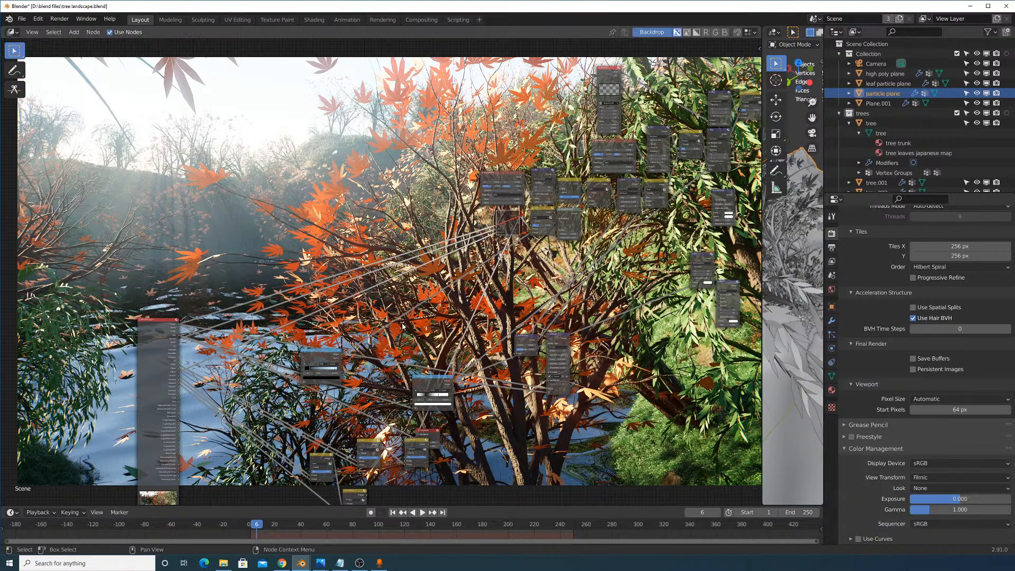
drag(327, 358, 467, 221)
middle_drag(524, 231, 511, 268)
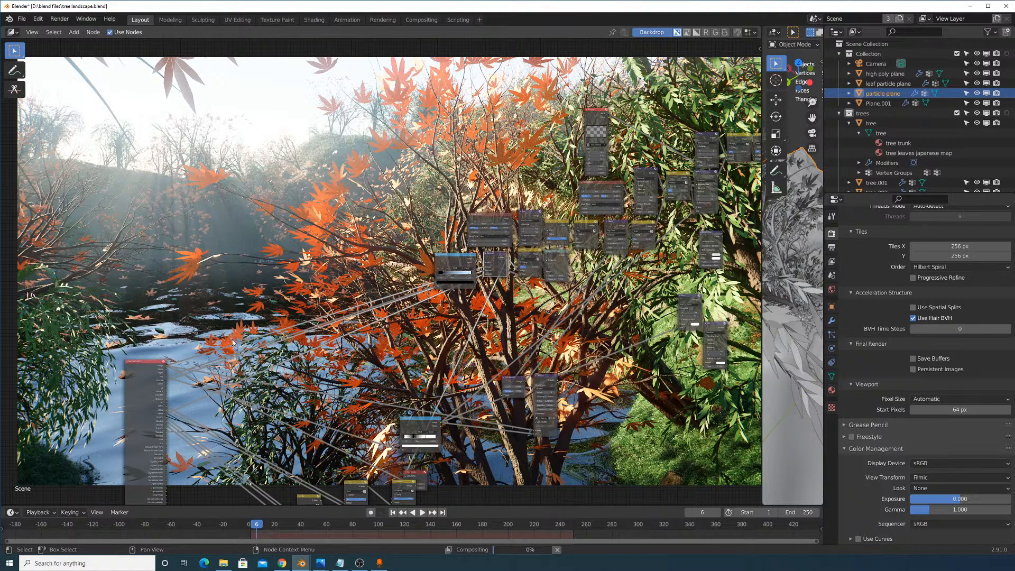
drag(146, 381, 278, 235)
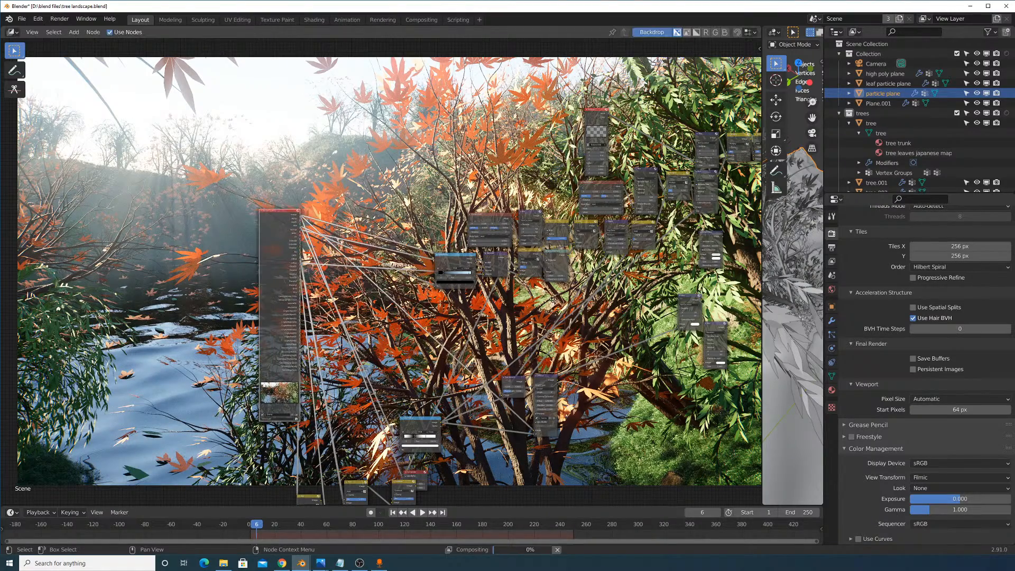
Set the three mask nodes aside as a separate group and move the tall node away from the main node cluster.
middle_drag(729, 327, 497, 299)
drag(456, 278, 711, 353)
drag(474, 301, 671, 311)
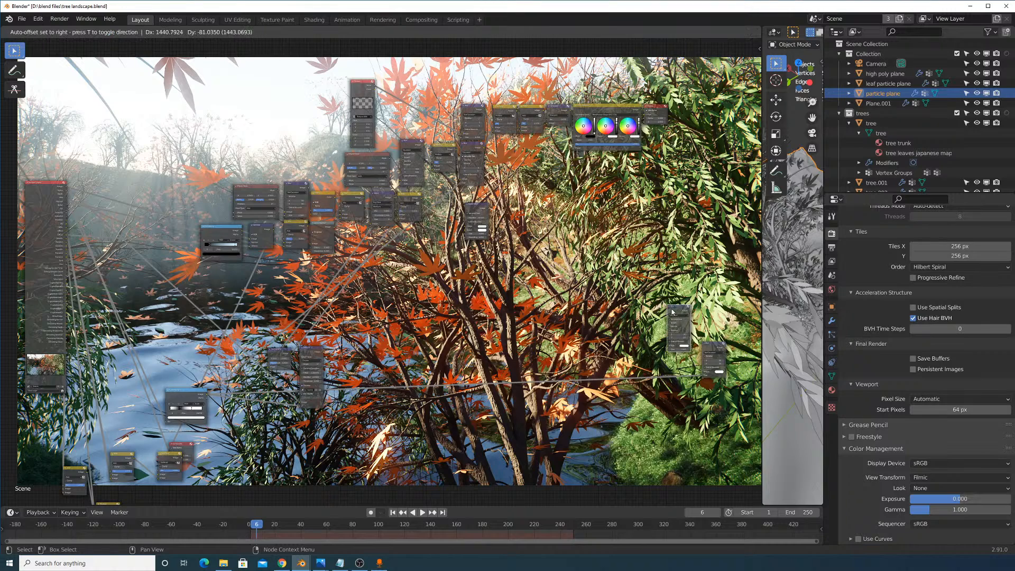
drag(477, 207, 719, 304)
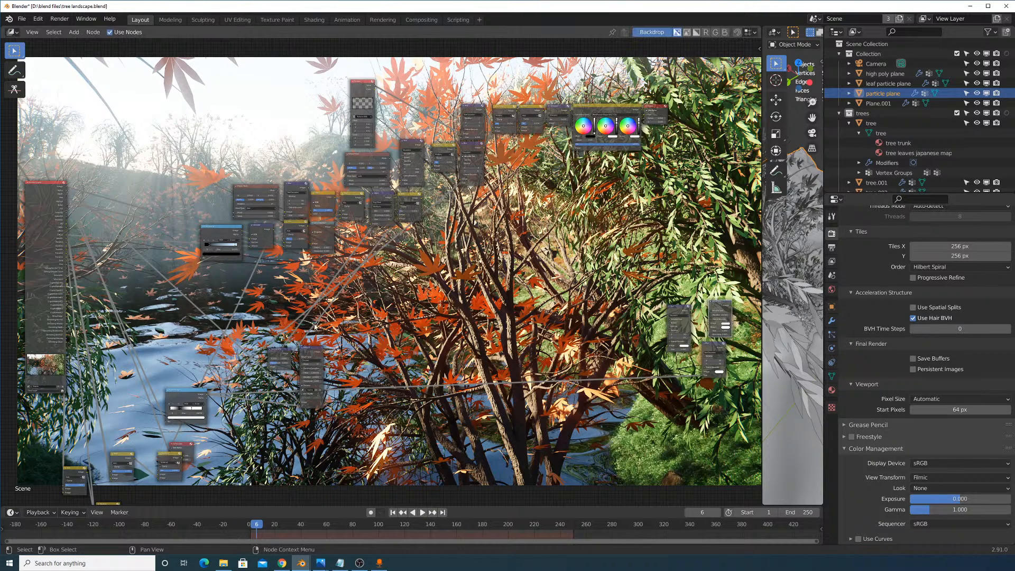
drag(305, 353, 570, 444)
Tuck the small node, the light Color Ramp and two yellow-headed mix nodes compactly beneath the main node rows.
drag(274, 356, 409, 218)
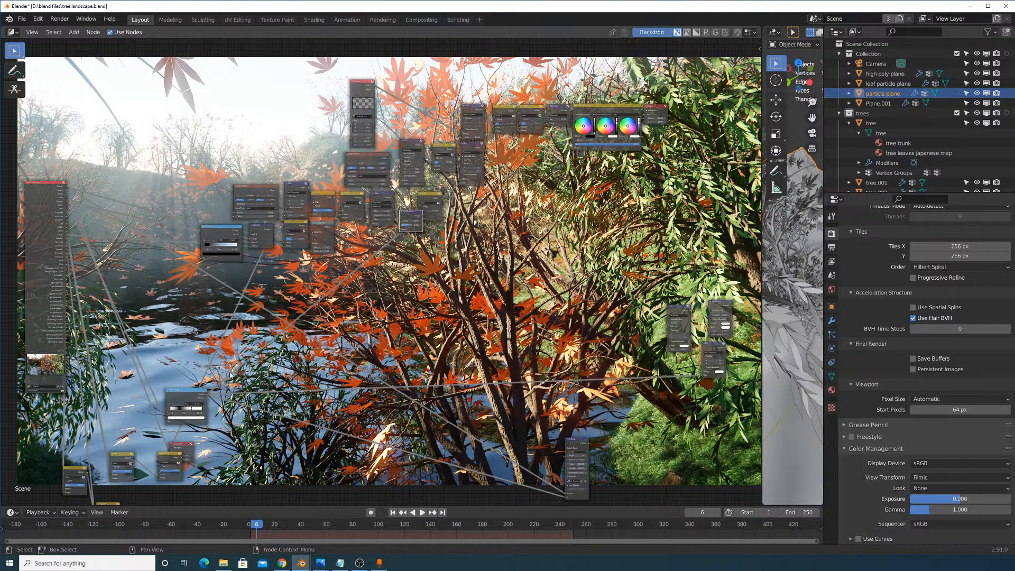
drag(193, 395, 369, 232)
middle_drag(193, 452, 270, 404)
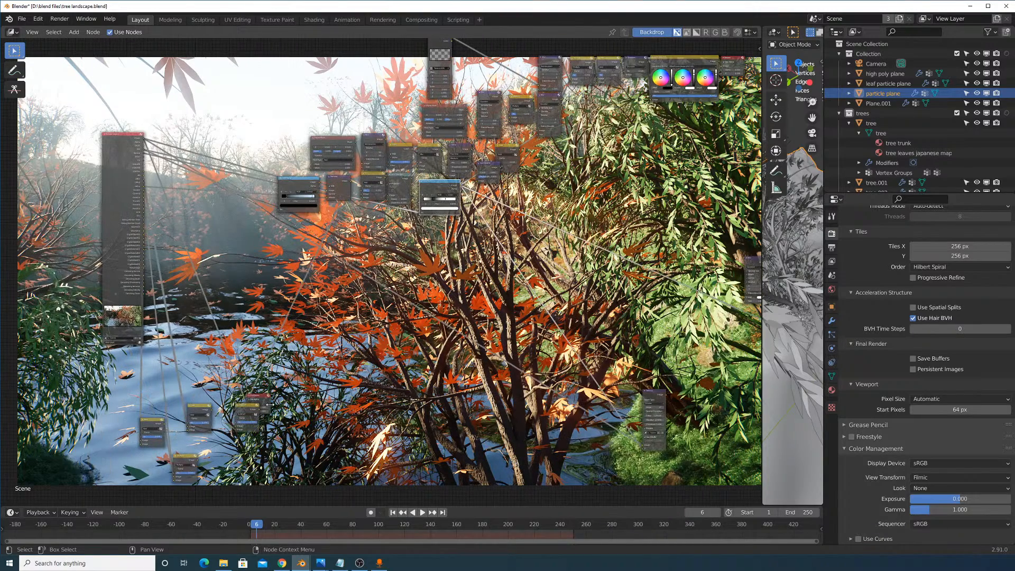
drag(250, 410, 376, 212)
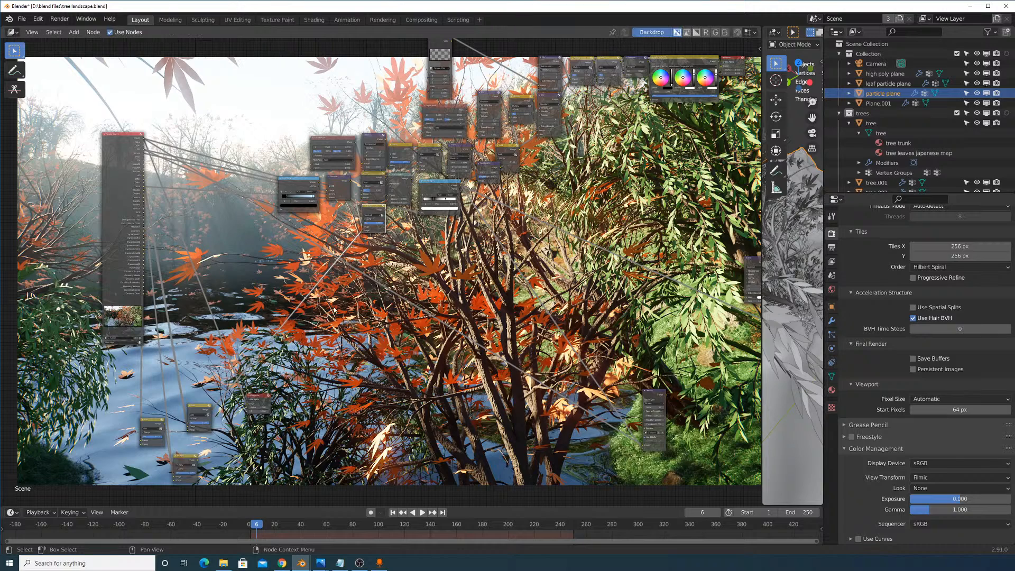
drag(202, 409, 316, 218)
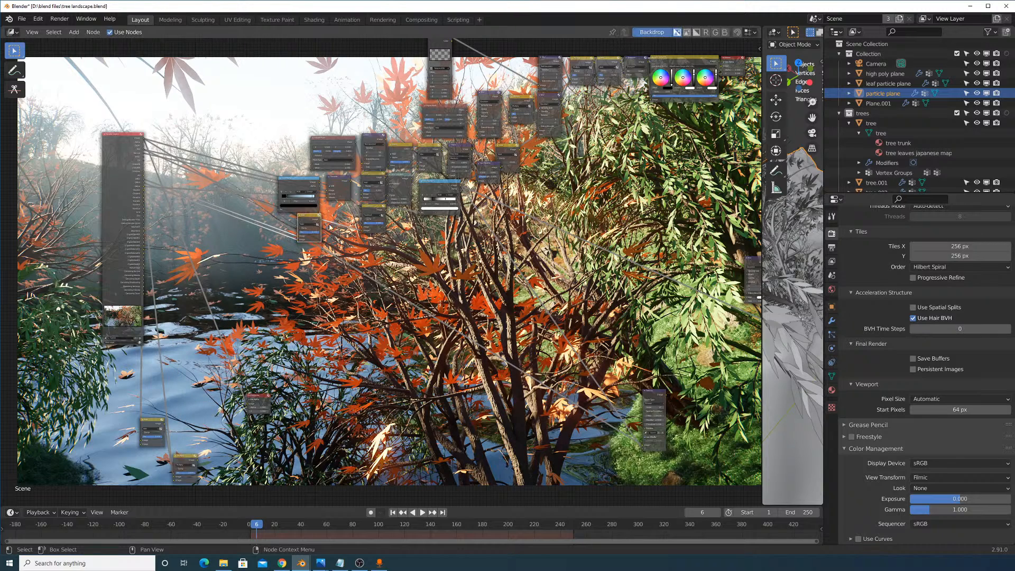
middle_drag(404, 218, 278, 303)
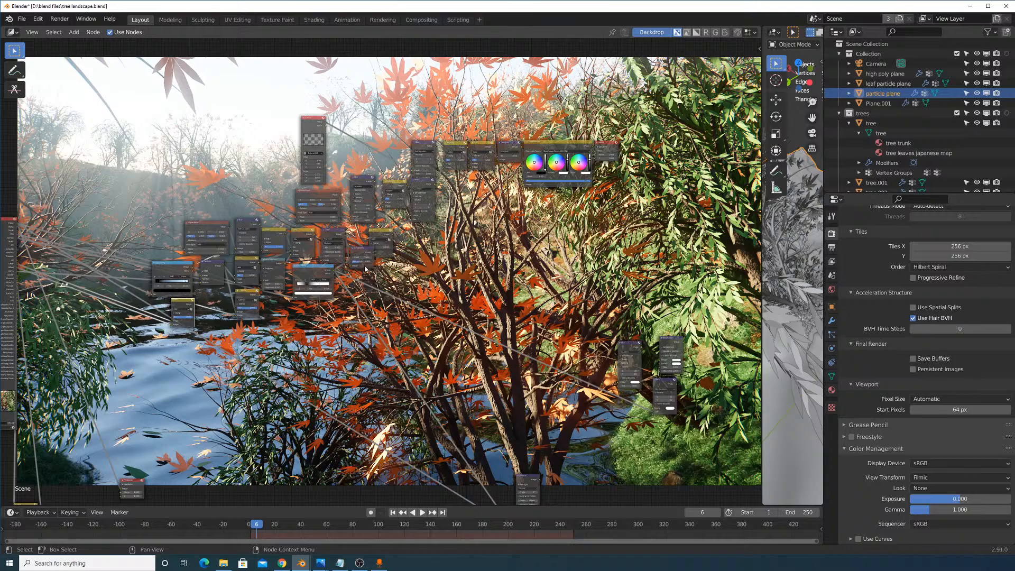
Move the Composite node to the end of the compositing chain, just beyond the Viewer and Color Balance nodes.
middle_drag(221, 358, 413, 259)
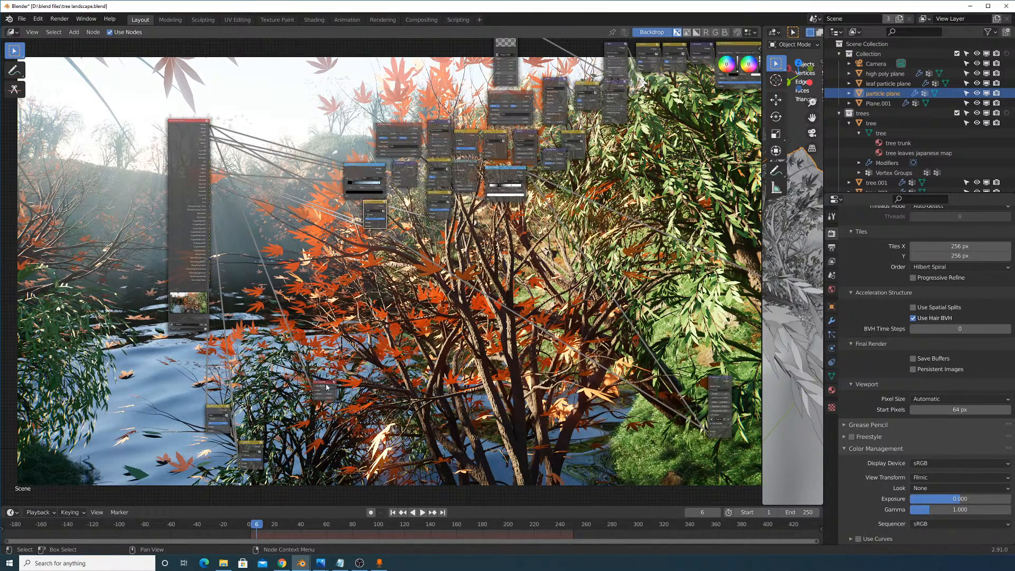
drag(326, 388, 626, 283)
middle_drag(626, 282, 361, 382)
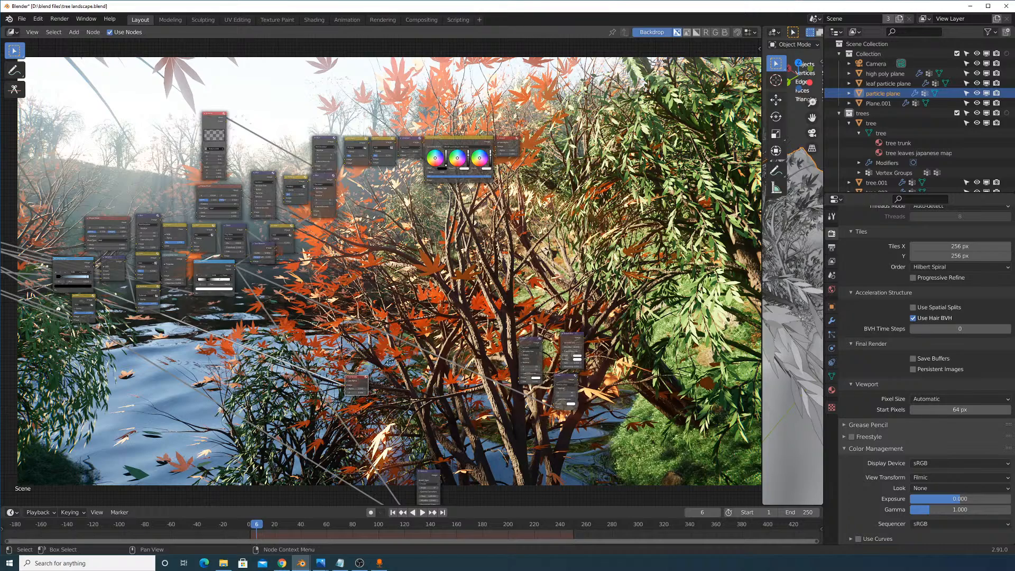
drag(390, 362, 592, 197)
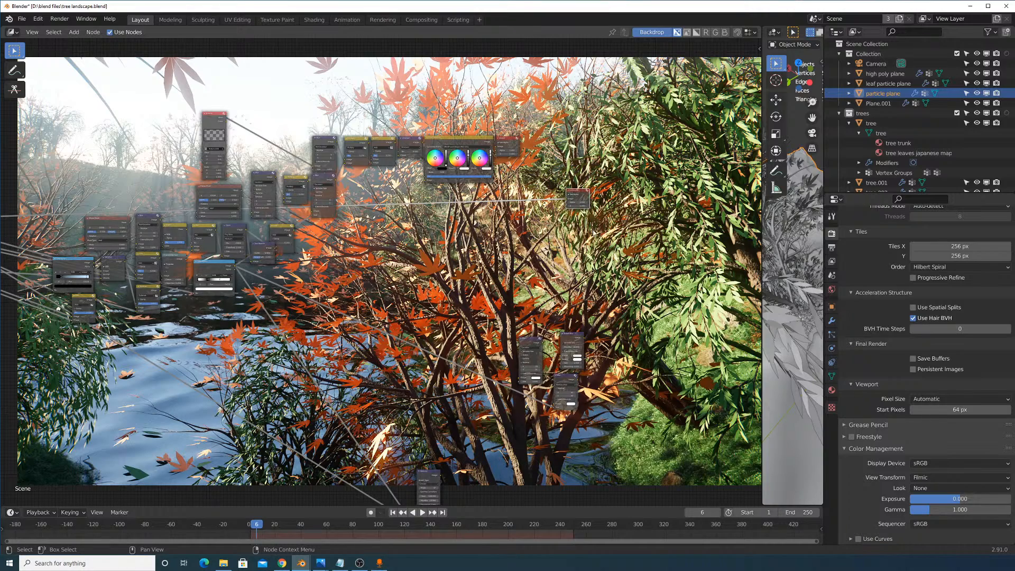
scroll(379, 273, up, 3)
middle_drag(379, 273, 247, 439)
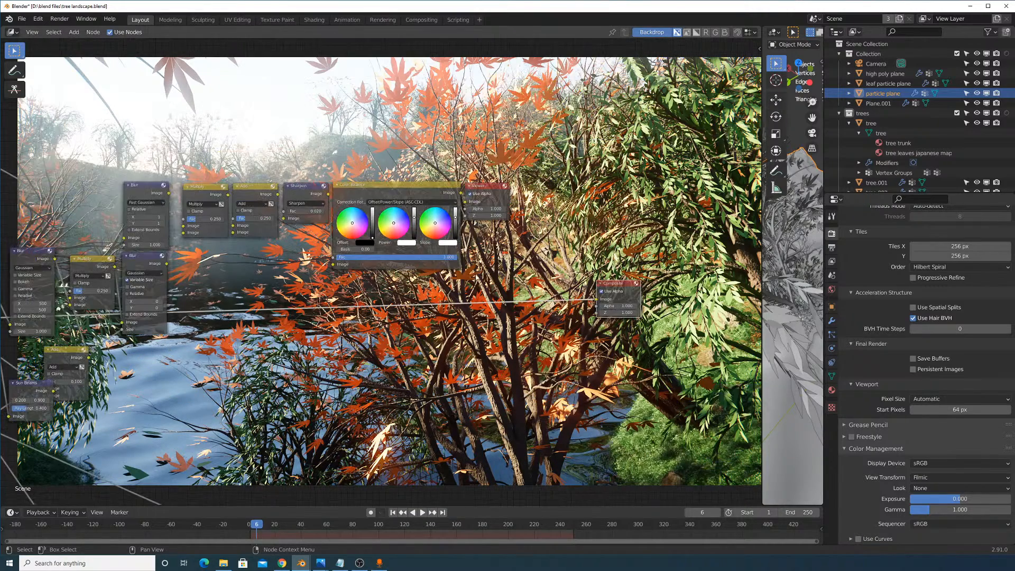
Move the Viewer node clear of the chain and connect the Color Balance image output to the Composite node's image input.
drag(491, 200, 501, 161)
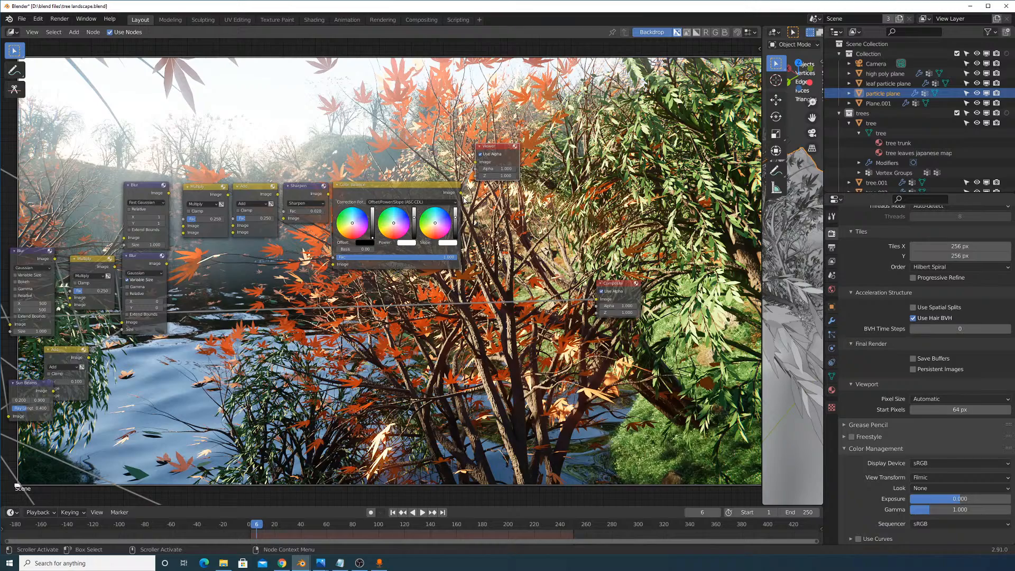
middle_drag(414, 129, 408, 334)
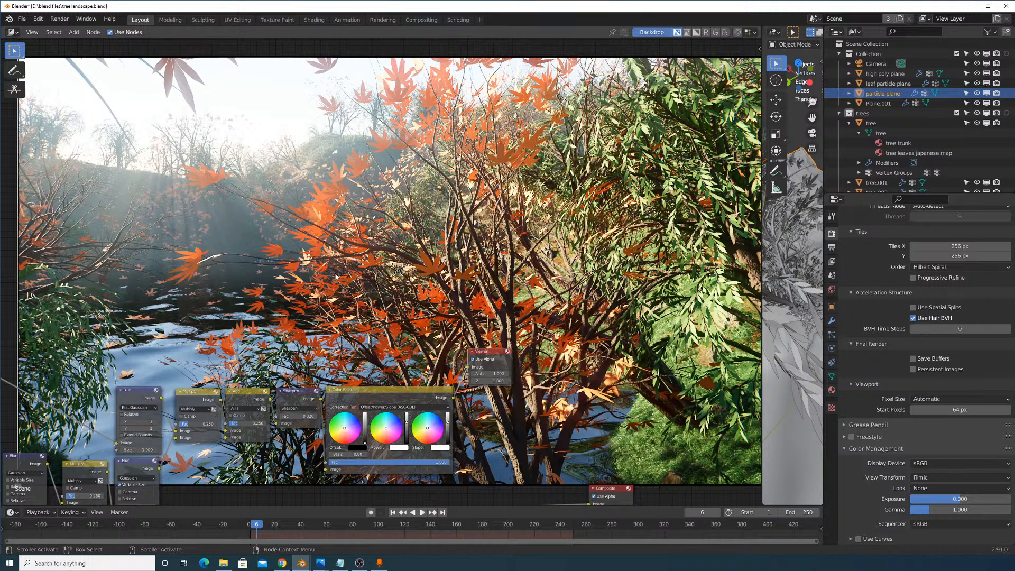
middle_drag(501, 353, 469, 285)
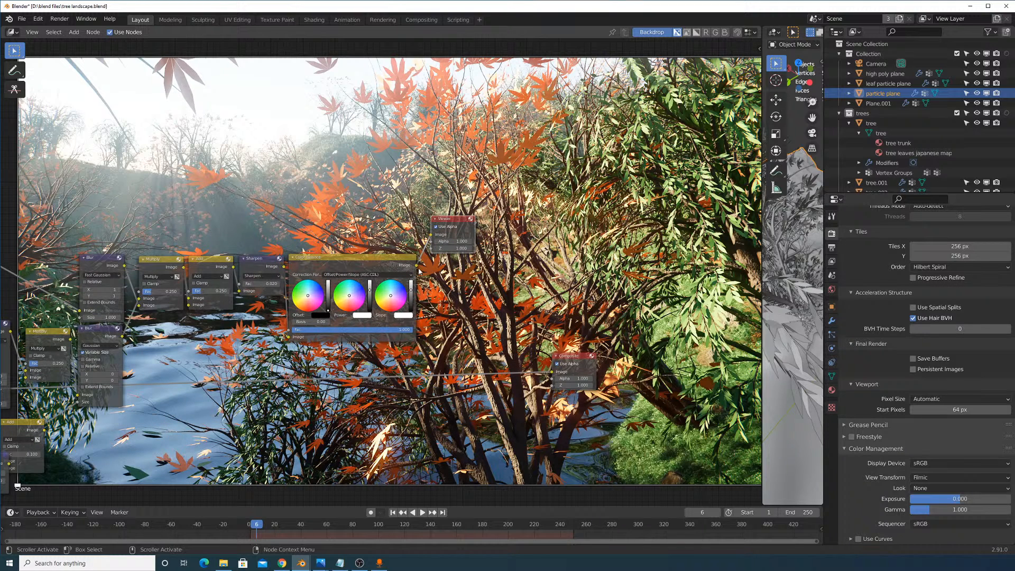
drag(416, 266, 555, 376)
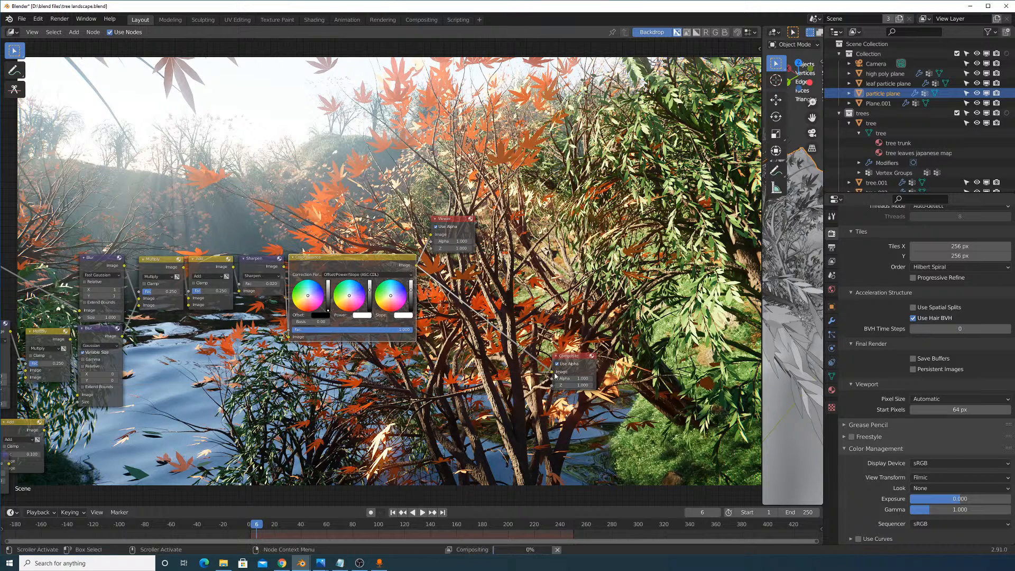
middle_drag(347, 201, 435, 295)
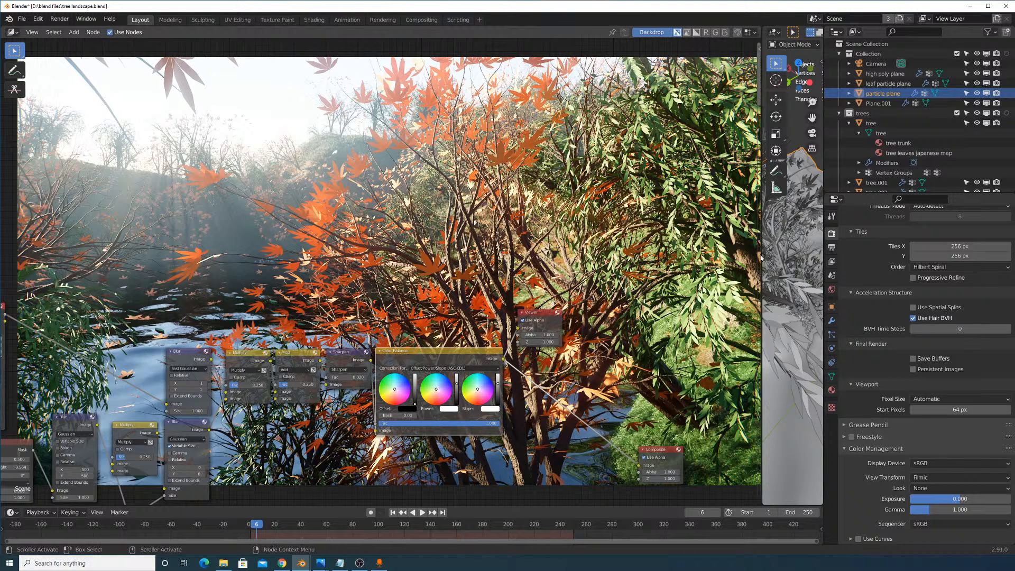
Enlarge the 3D viewport over the compositor and add a mesh plane at the centre of the terrain.
drag(761, 256, 350, 257)
scroll(596, 249, down, 5)
middle_drag(595, 249, 592, 286)
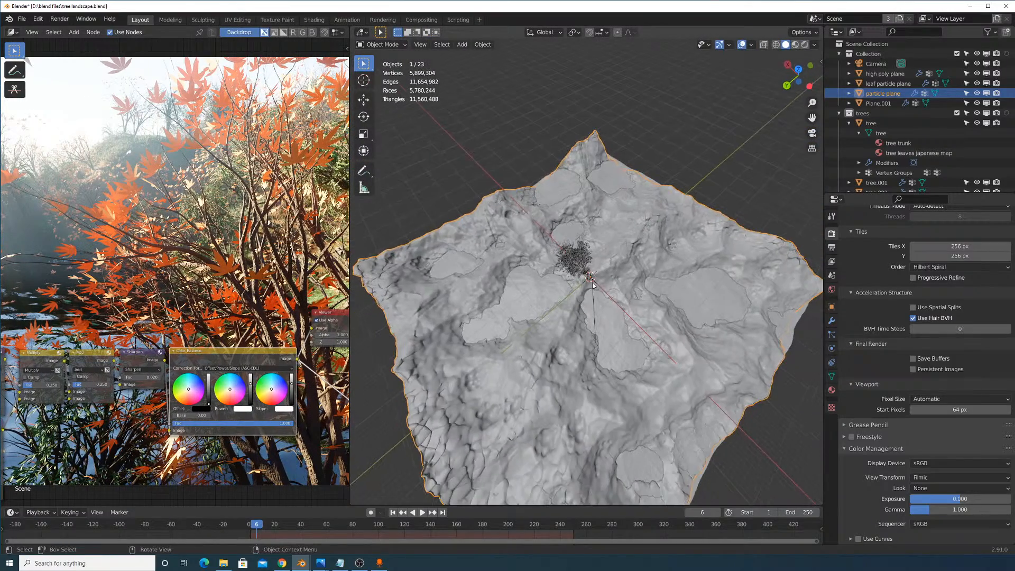
middle_drag(703, 309, 629, 286)
scroll(633, 279, up, 4)
key(shift+a)
mouse_move(649, 277)
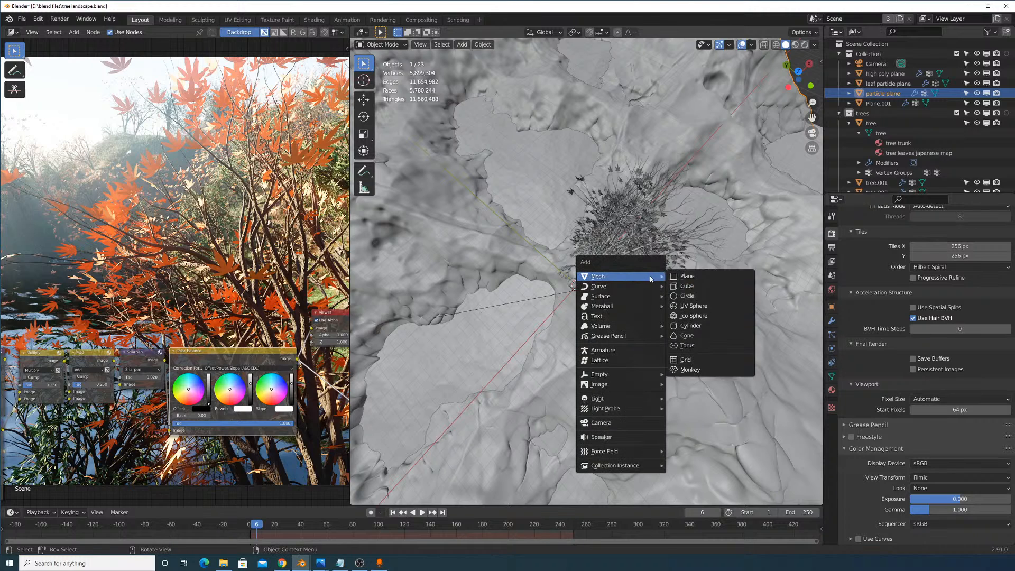
click(686, 276)
Raise the new plane about 315 m along the Z axis above the terrain and scale it up uniformly.
scroll(665, 261, down, 8)
middle_drag(665, 261, 667, 302)
key(g)
key(z)
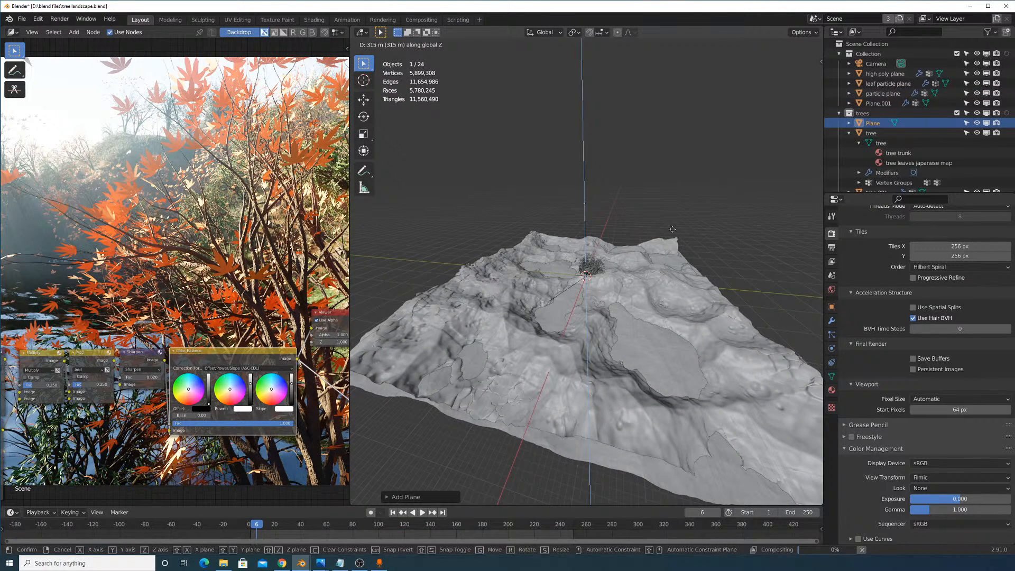
click(616, 207)
key(s)
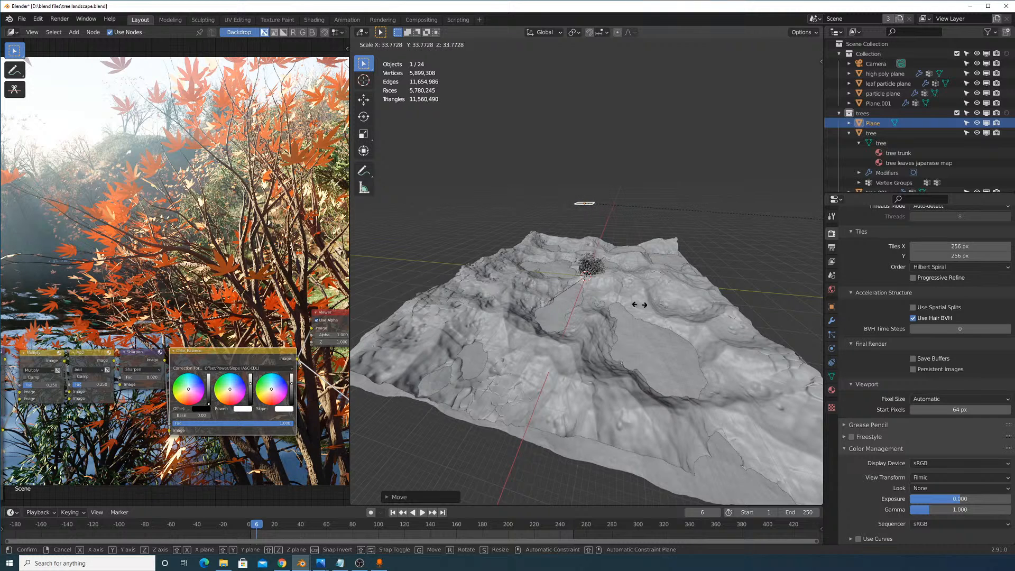
click(692, 306)
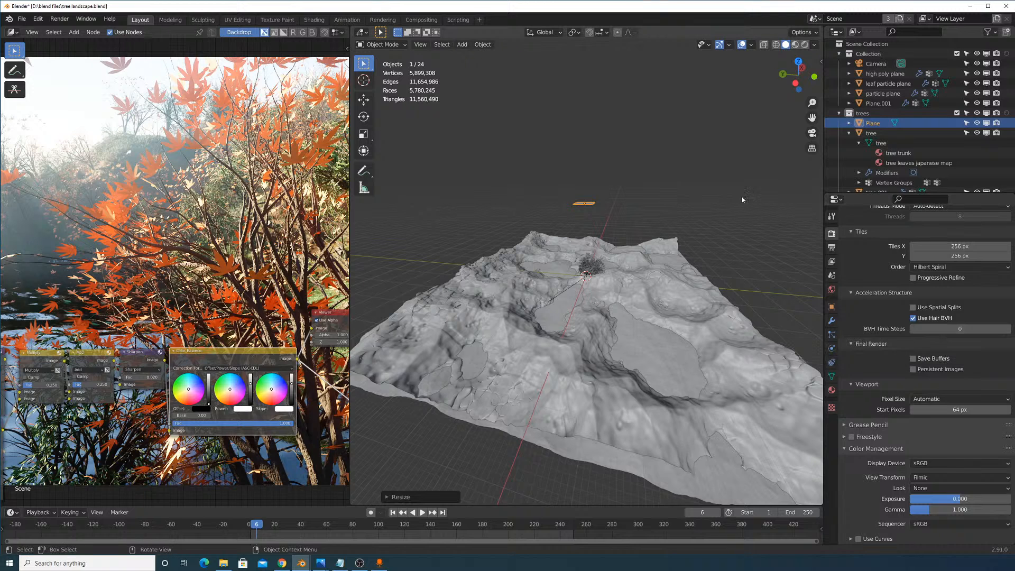
Examine the plane's size and position over the terrain from several angles, along with the sampling and light path render settings.
middle_drag(658, 163, 664, 222)
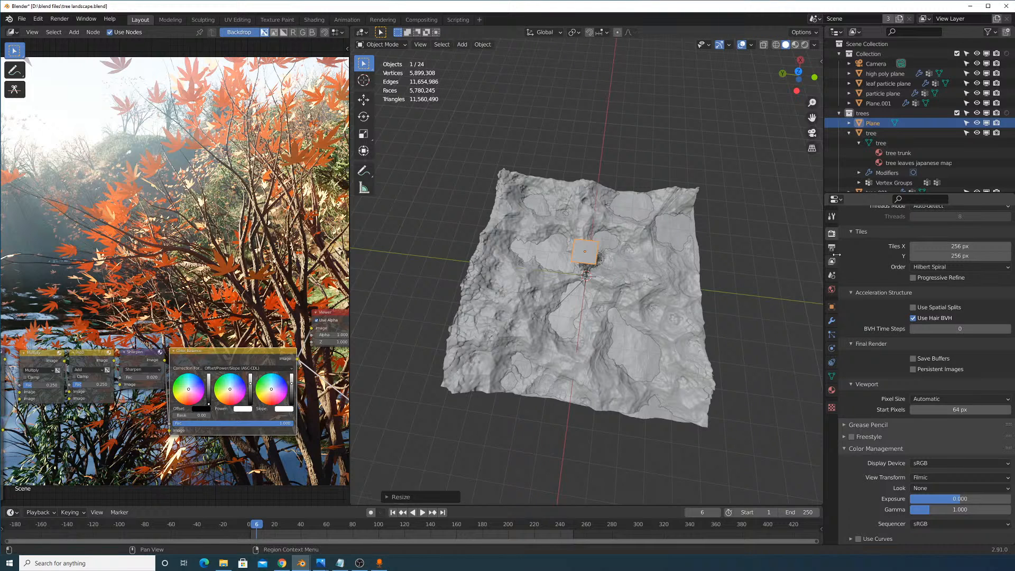
scroll(871, 259, up, 5)
scroll(872, 262, up, 15)
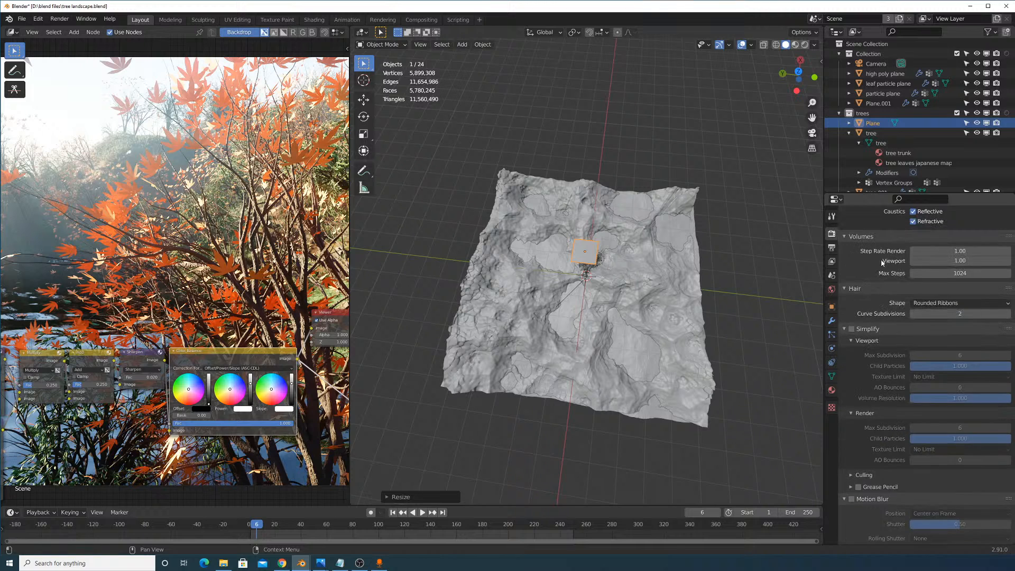
scroll(888, 264, up, 8)
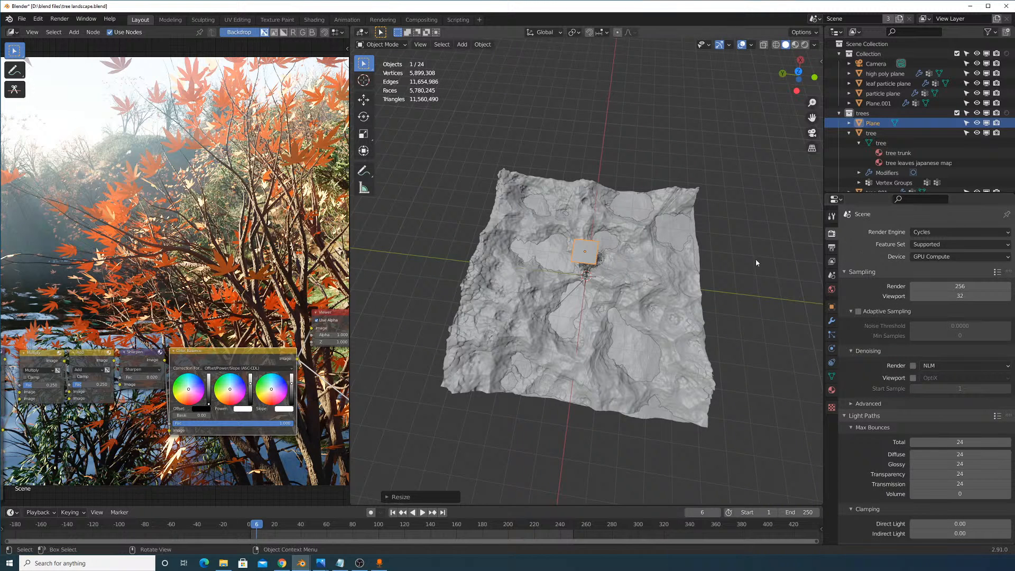
middle_drag(636, 255, 650, 272)
scroll(659, 261, up, 5)
scroll(657, 265, down, 6)
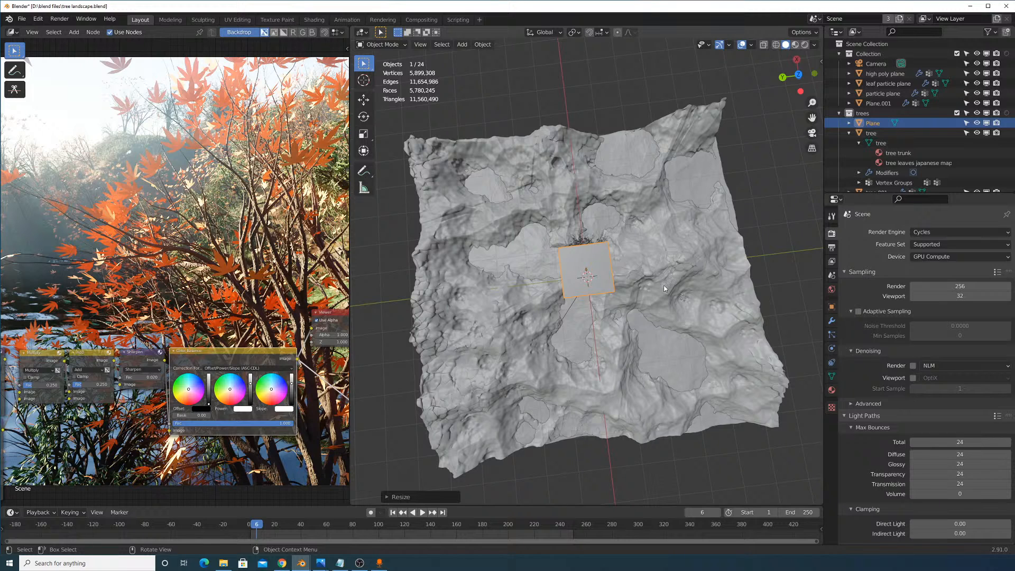
middle_drag(650, 271, 525, 269)
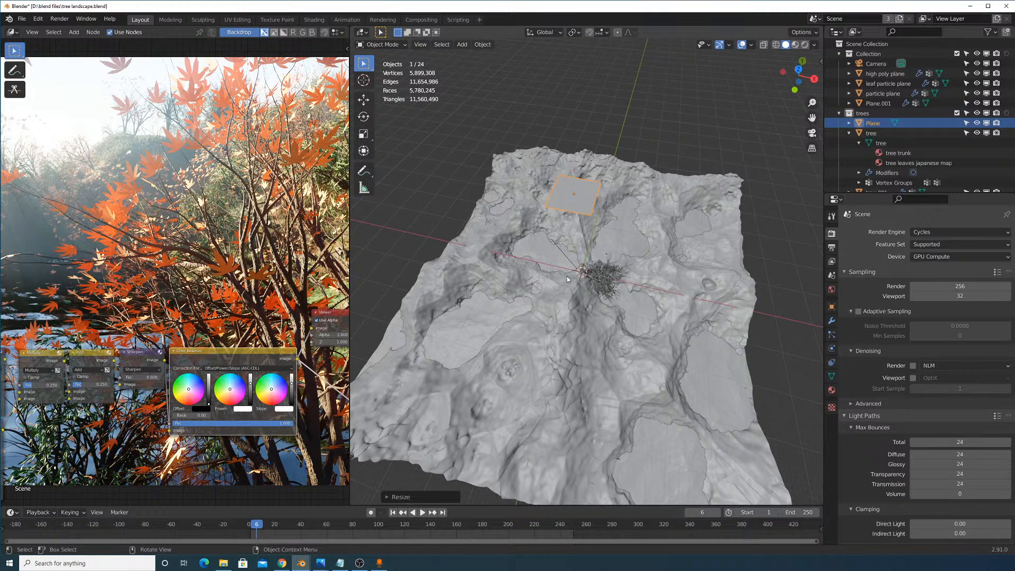
In top view, enlarge the plane uniformly and stretch it along the Y axis into a long strip over the terrain.
key(KP_7)
scroll(567, 276, up, 9)
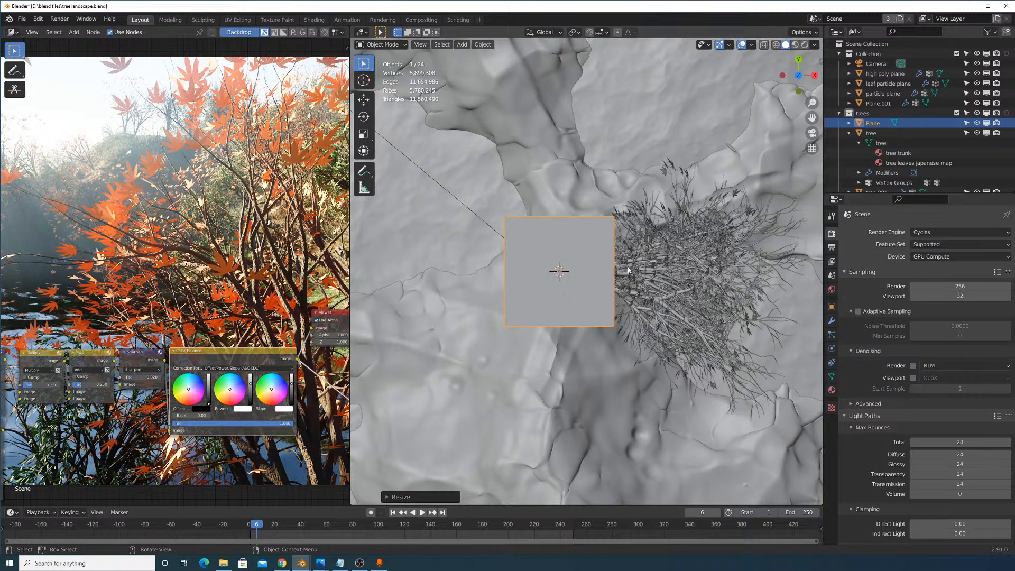
key(s)
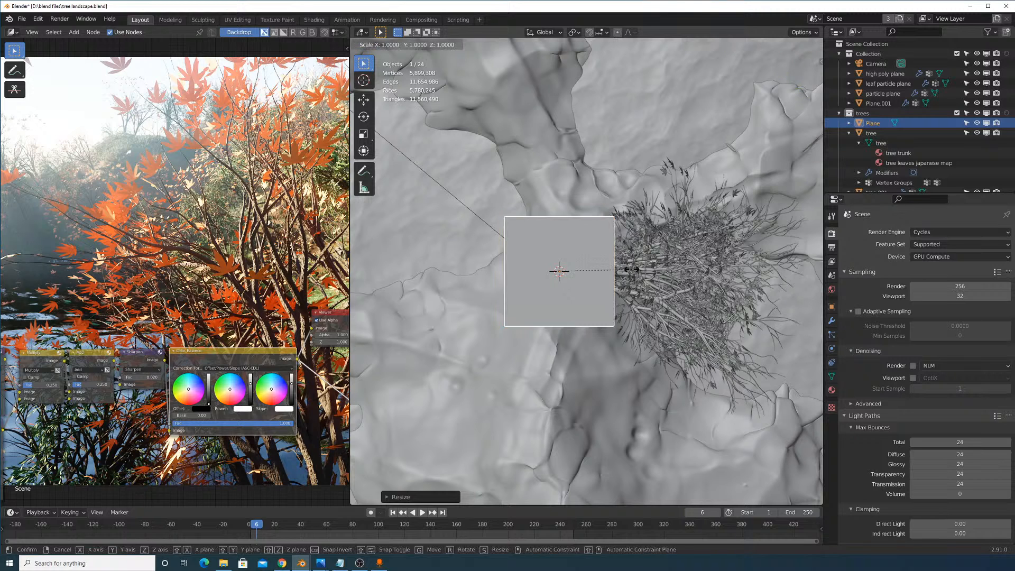
click(789, 296)
scroll(687, 299, down, 6)
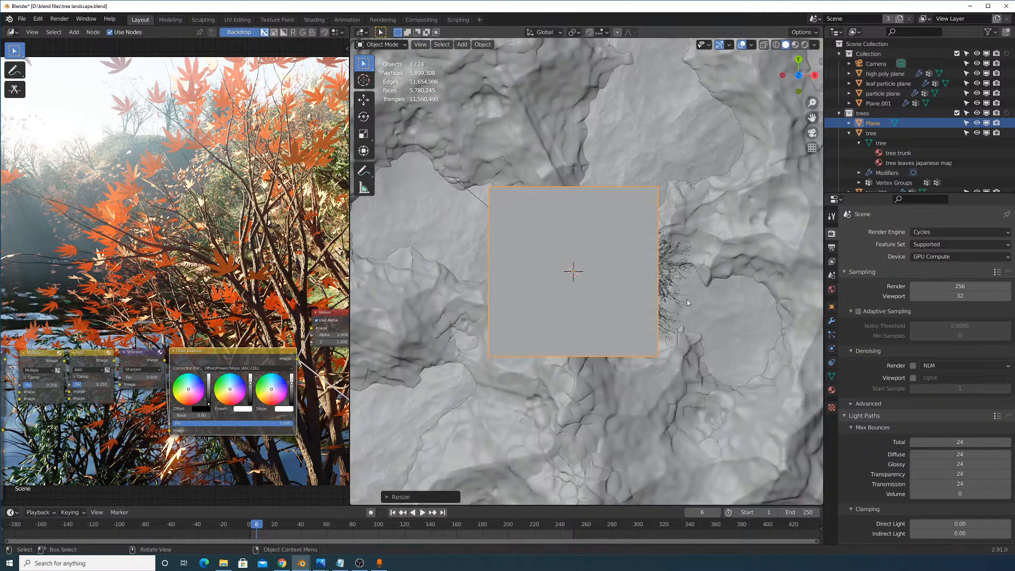
key(s)
key(y)
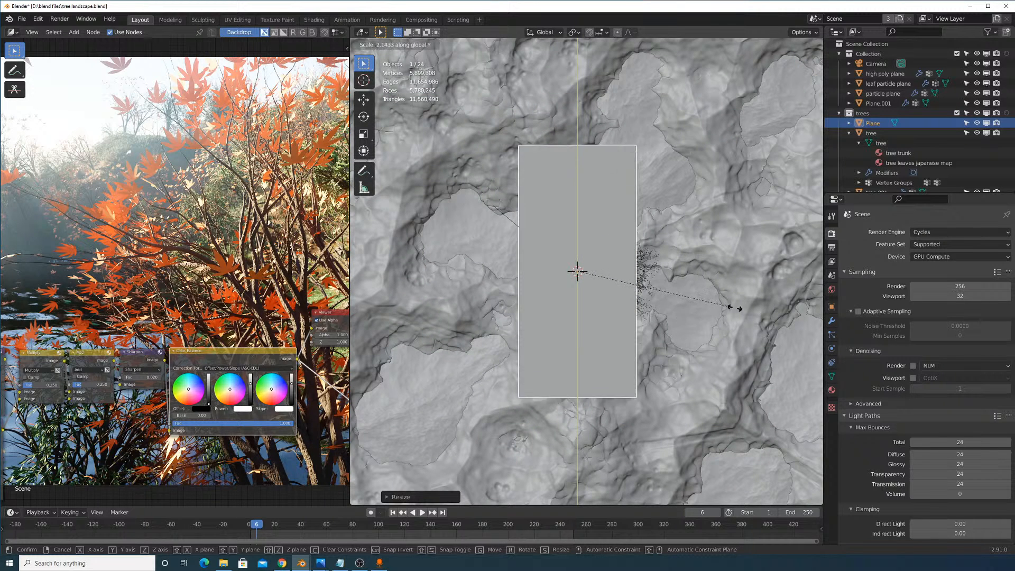
click(814, 339)
scroll(725, 317, down, 5)
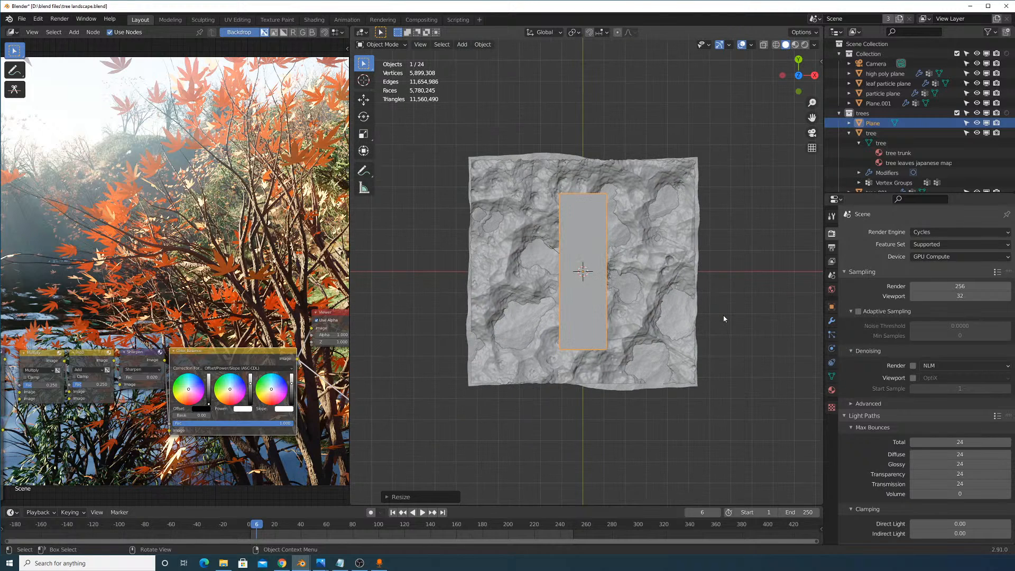
key(r)
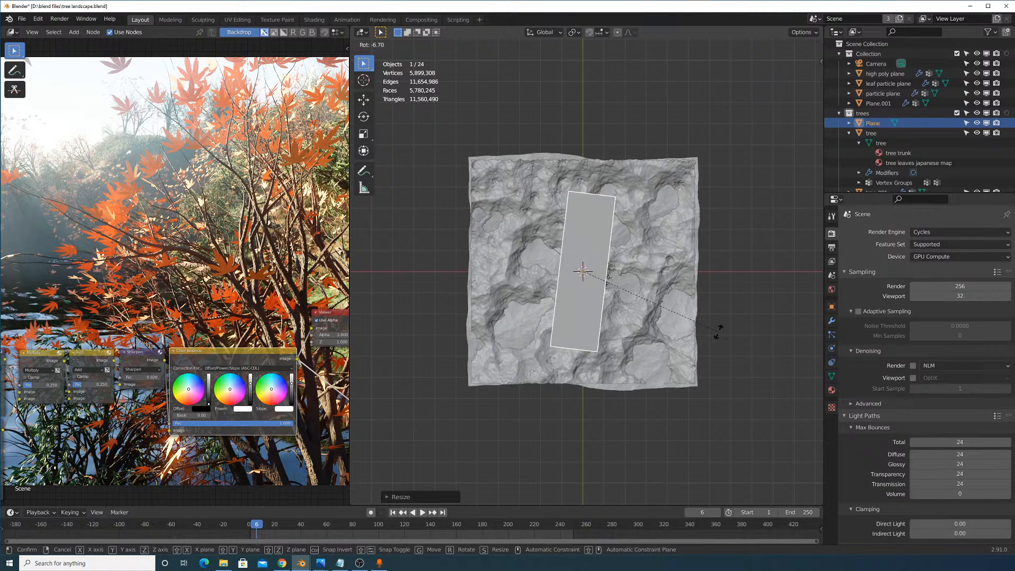
right_click(711, 320)
middle_drag(713, 341, 653, 298)
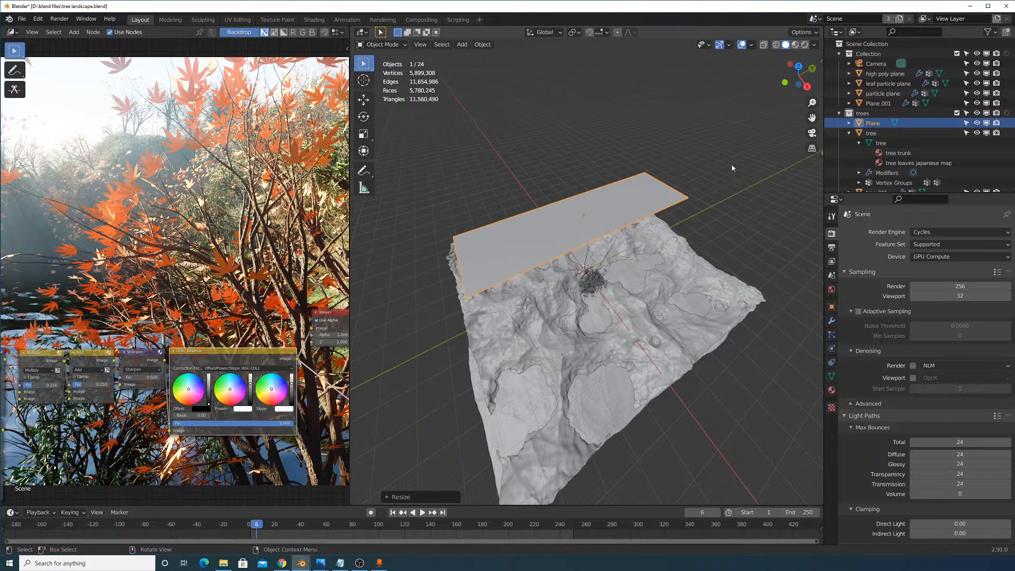
key(r)
key(z)
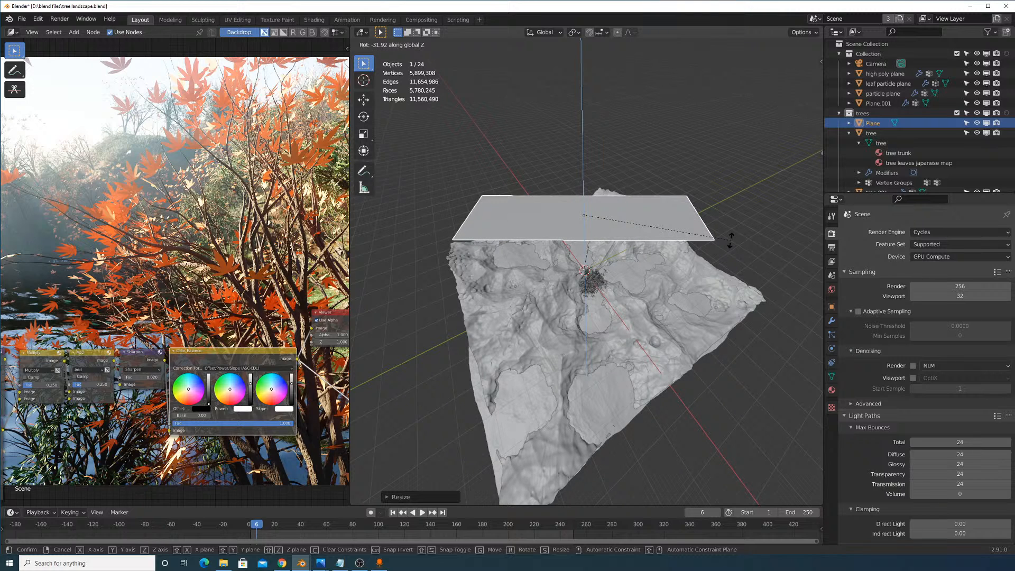
click(733, 251)
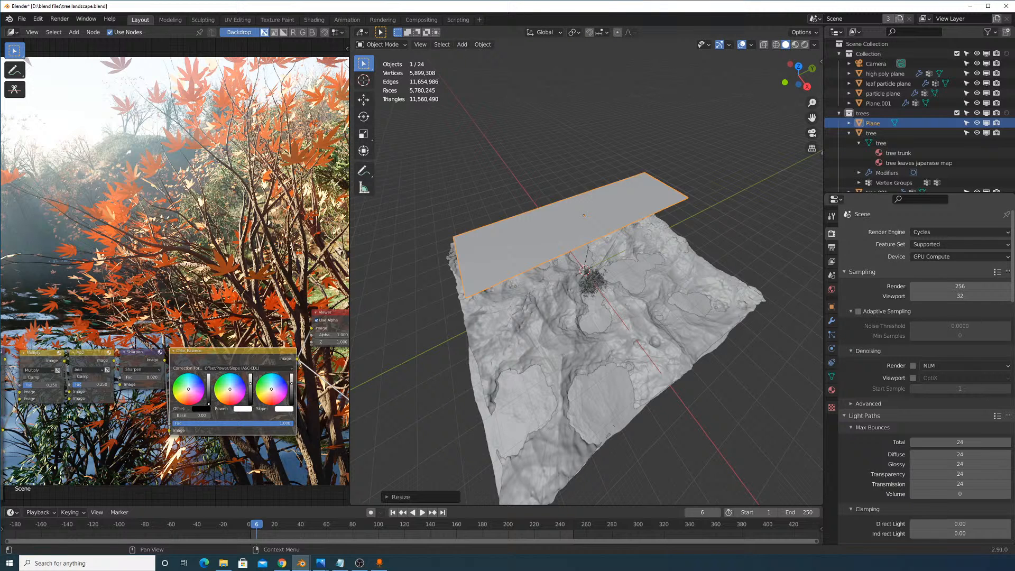
Widen the 3D viewport further over the compositor and frame the whole strip above the terrain.
middle_drag(711, 286, 692, 229)
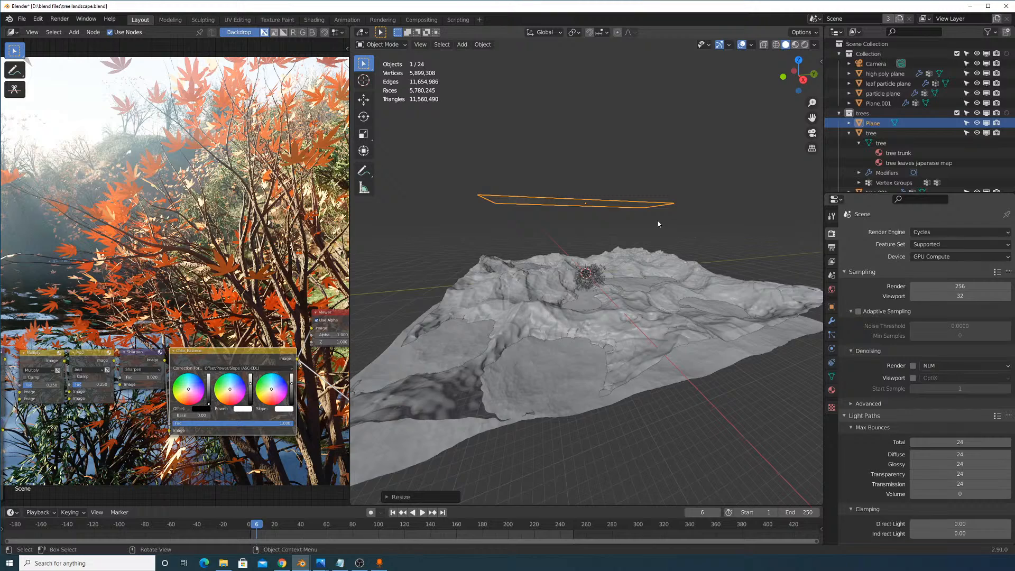
scroll(658, 220, up, 5)
middle_drag(657, 201, 652, 153)
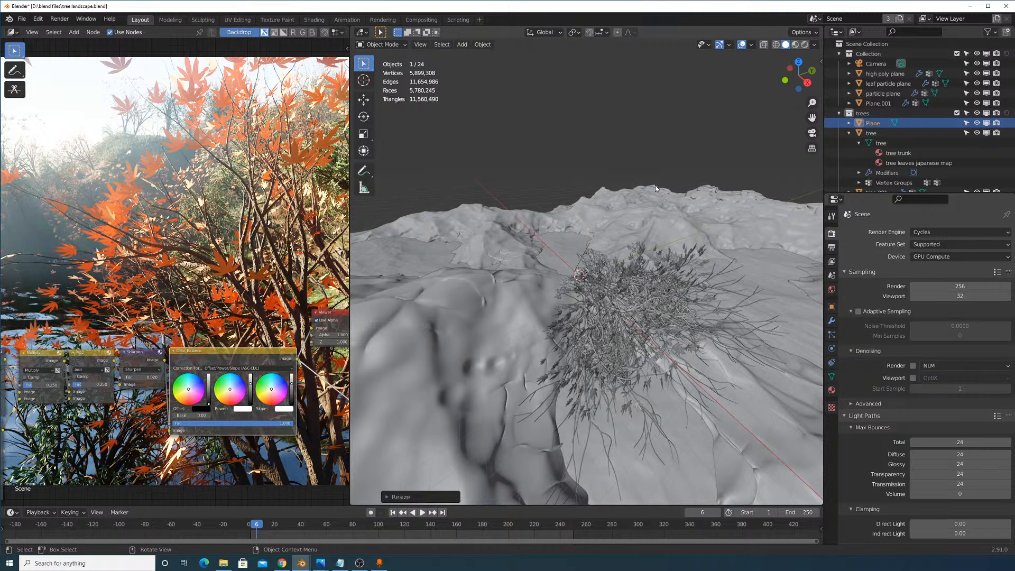
middle_drag(650, 139, 649, 223)
shift+middle_drag(638, 182, 593, 249)
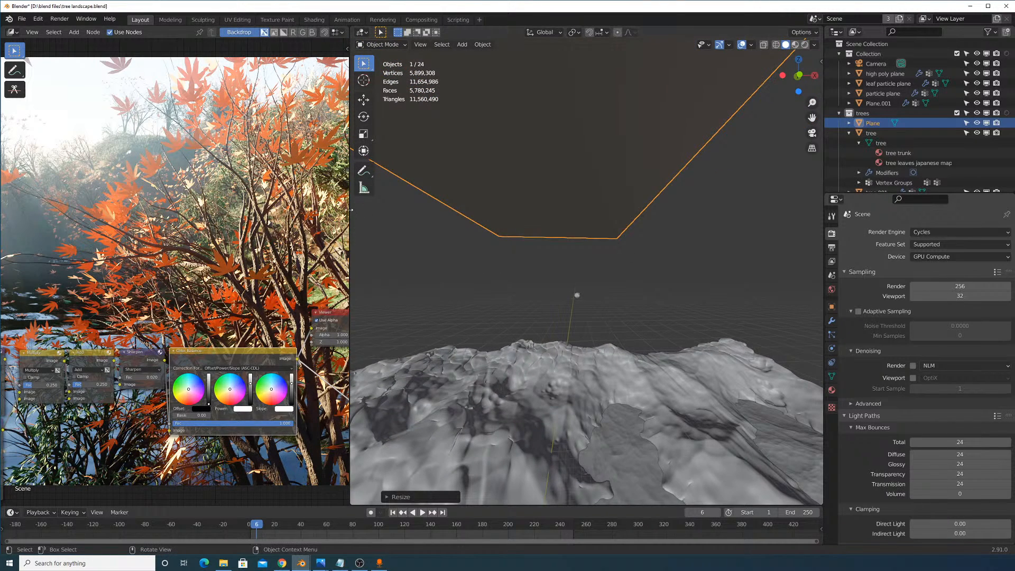
drag(350, 212, 131, 211)
middle_drag(454, 202, 560, 227)
key(r)
key(x)
key(x)
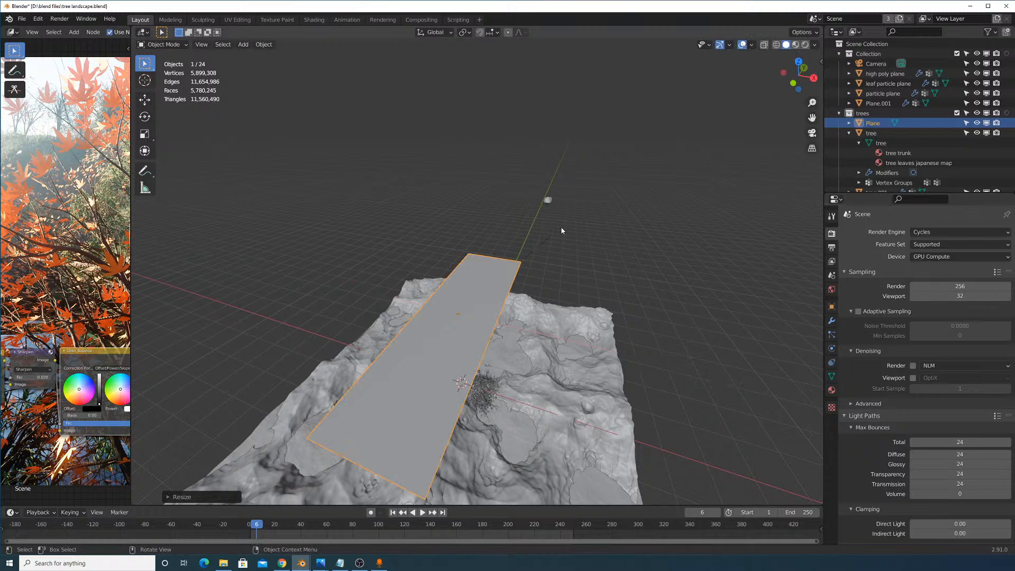
key(x)
key(Escape)
Rotate the plane 90° about the Y axis so it stands upright, and stretch it along the Z axis.
text(r)
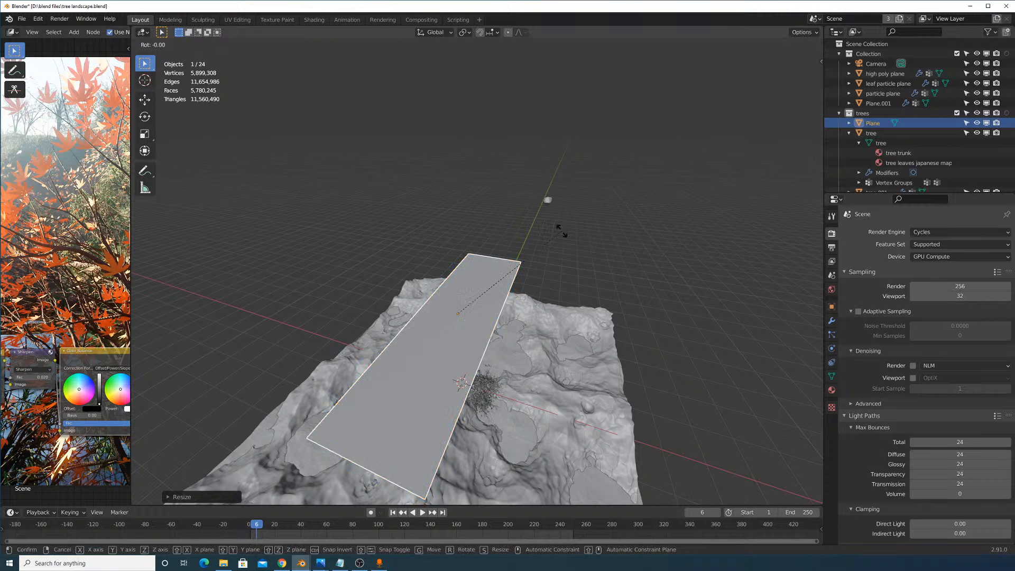
text(y90)
key(Return)
middle_drag(564, 234, 521, 290)
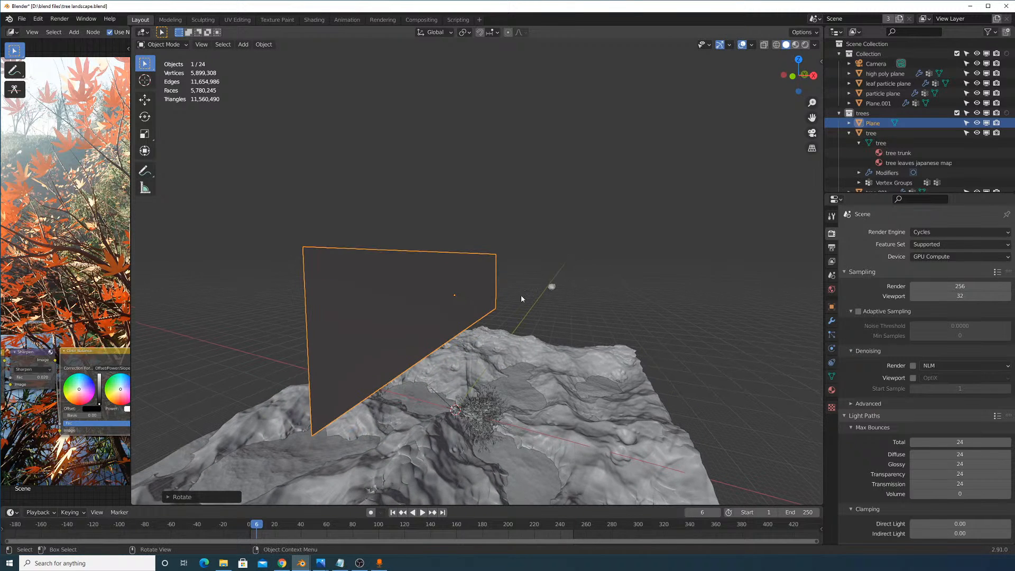
key(s)
key(z)
click(537, 281)
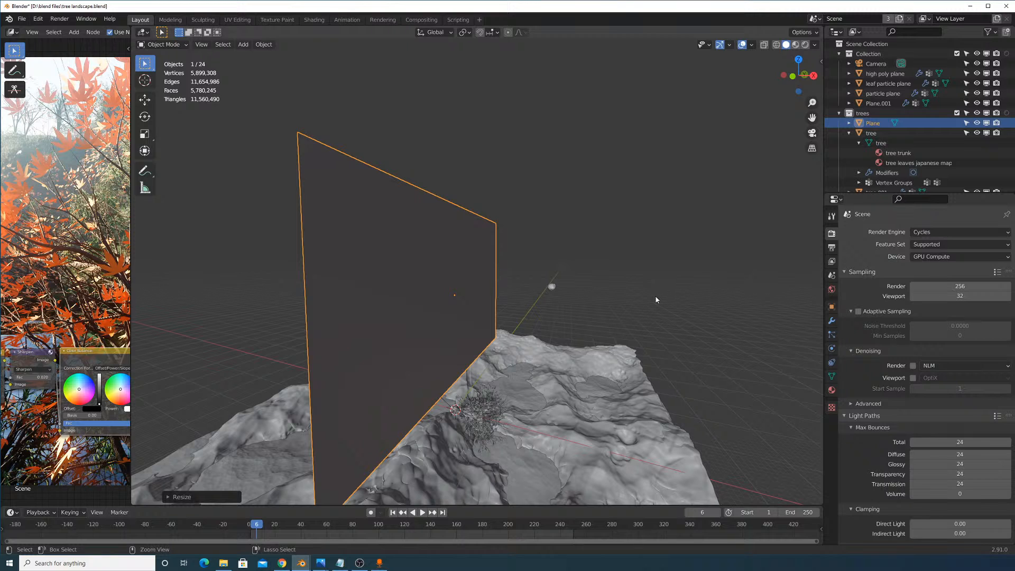
Apply the upright plane's object transform and move it down along the Z axis into the terrain.
key(ctrl+a)
click(657, 294)
middle_drag(664, 307, 613, 304)
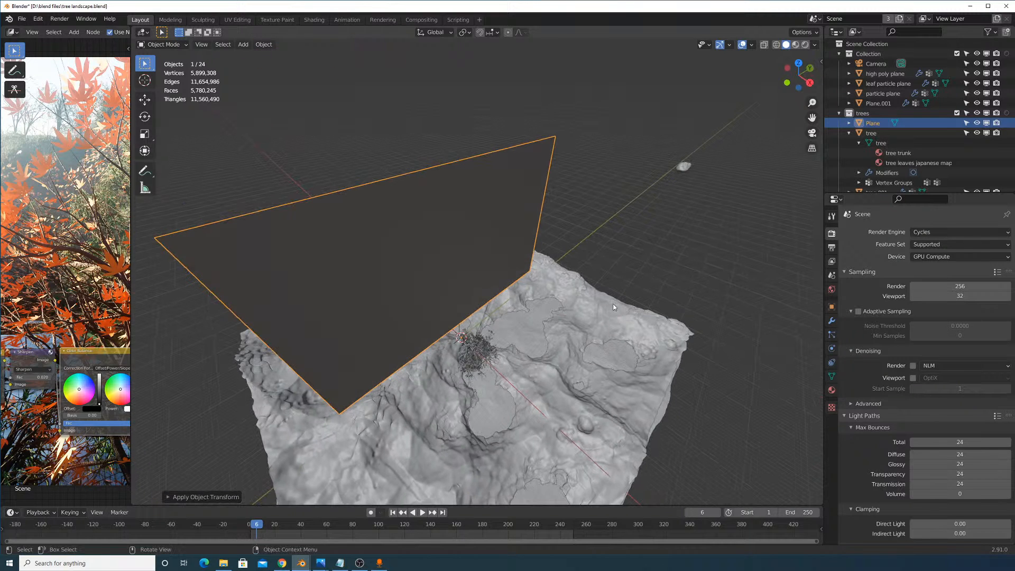
key(g)
key(y)
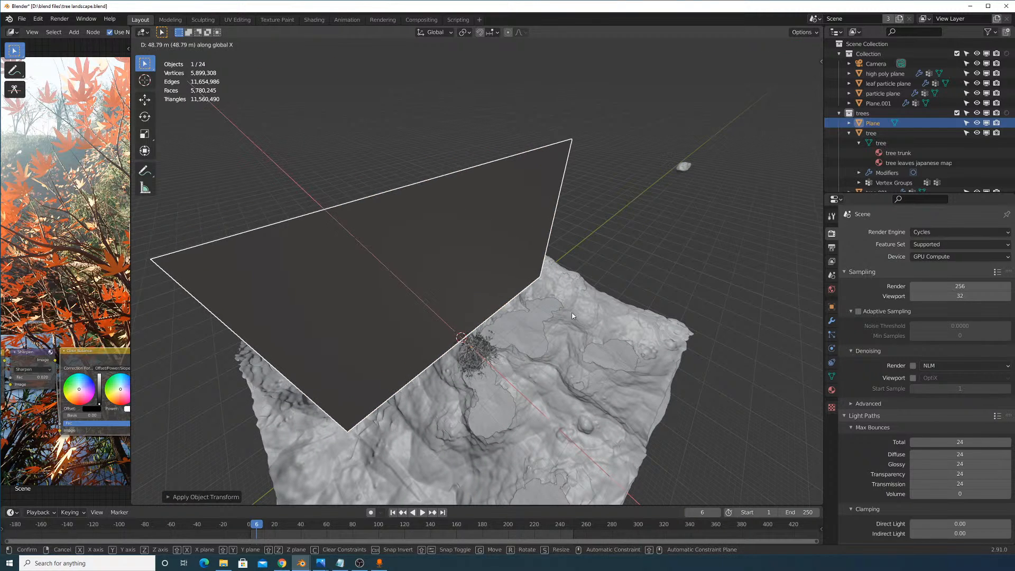
key(z)
click(570, 328)
middle_drag(570, 328, 602, 306)
Reduce the plane's height by scaling it along the Z axis, and adjust its position along Z.
key(s)
key(z)
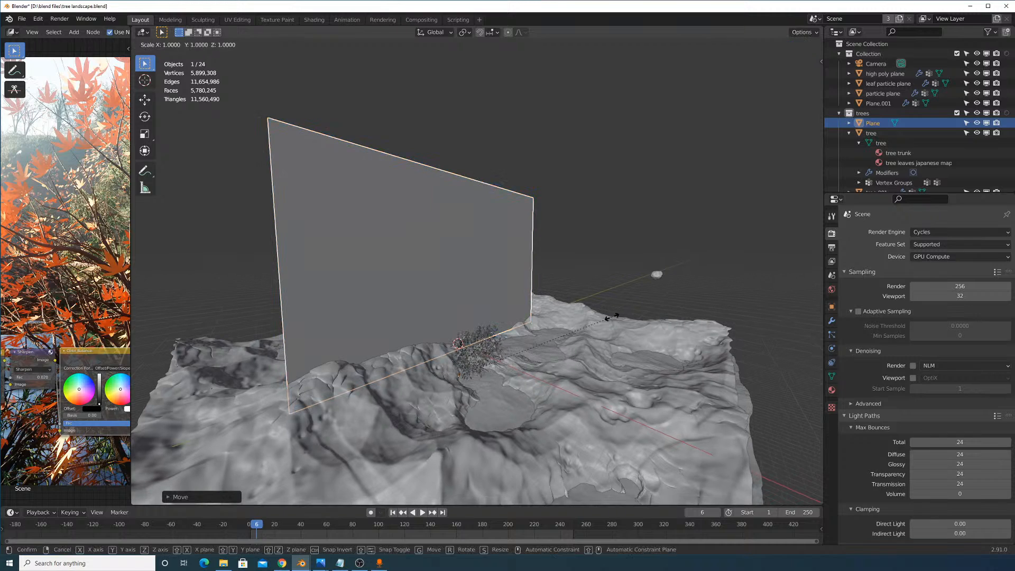
click(558, 345)
key(g)
key(z)
click(559, 317)
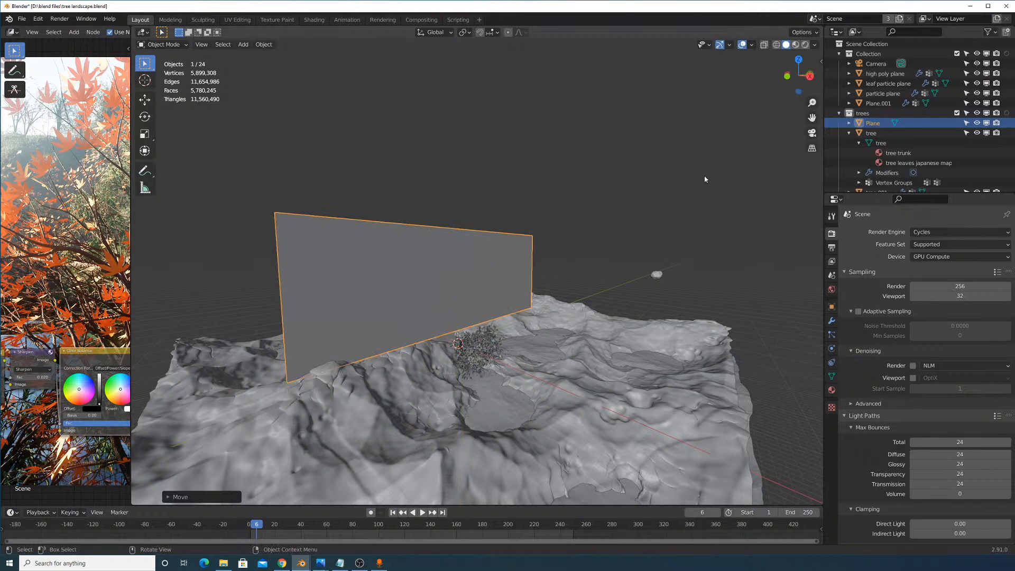
Switch the 3D viewport to rendered shading with the plane and terrain in view.
drag(799, 75, 796, 79)
middle_drag(623, 299, 445, 222)
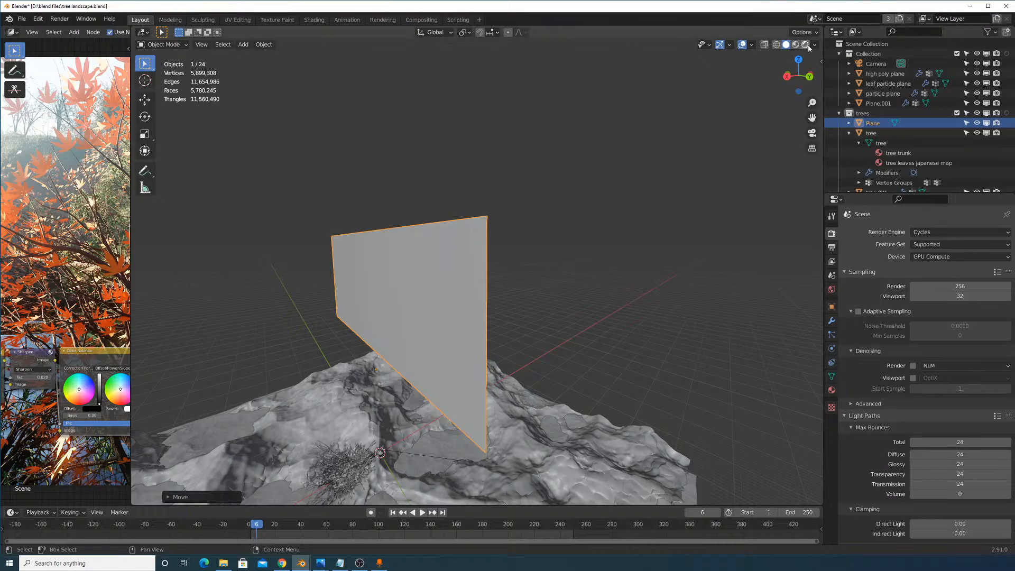
key(z)
middle_drag(610, 279, 644, 260)
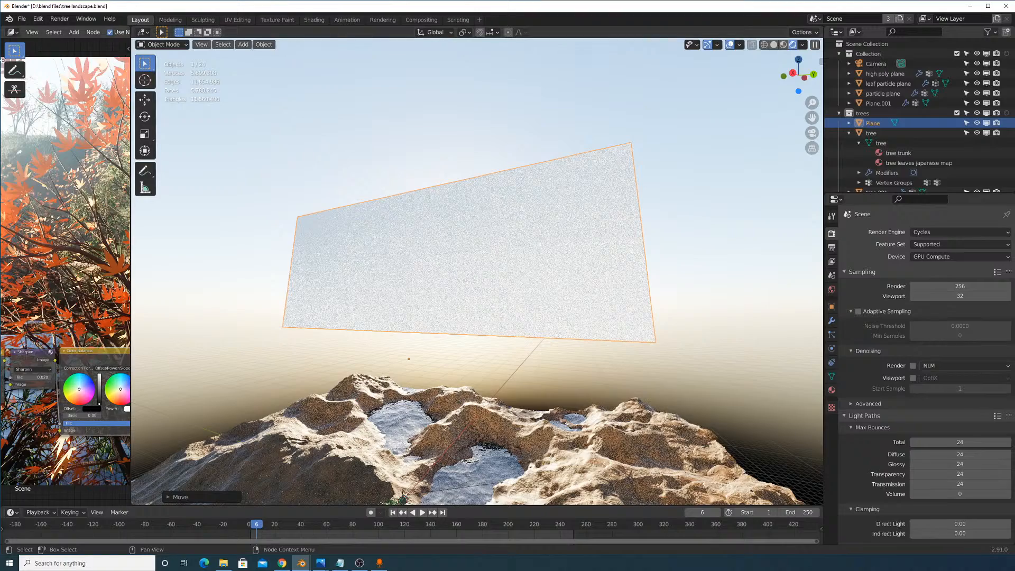
Change the compositor area to a Shader Editor and widen it.
click(12, 32)
click(45, 119)
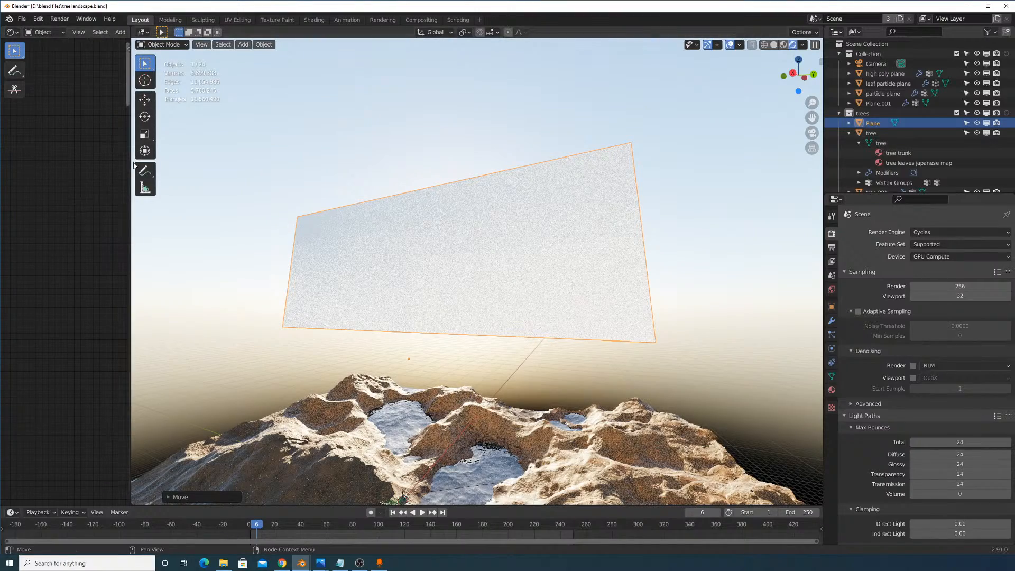
drag(132, 179, 318, 179)
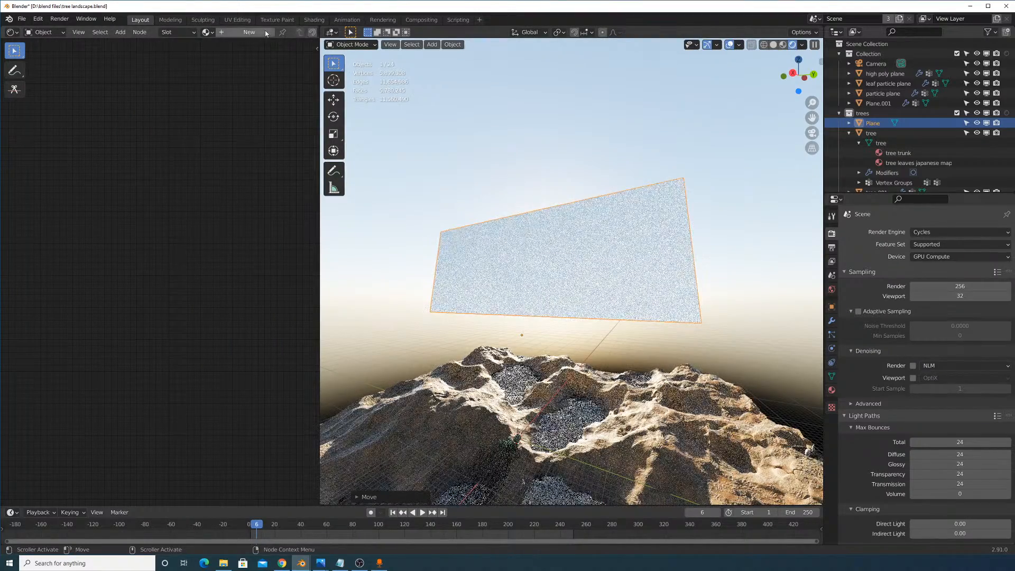
Create a new material for the plane, frame its nodes and move the Material Output farther from the Principled BSDF.
click(286, 31)
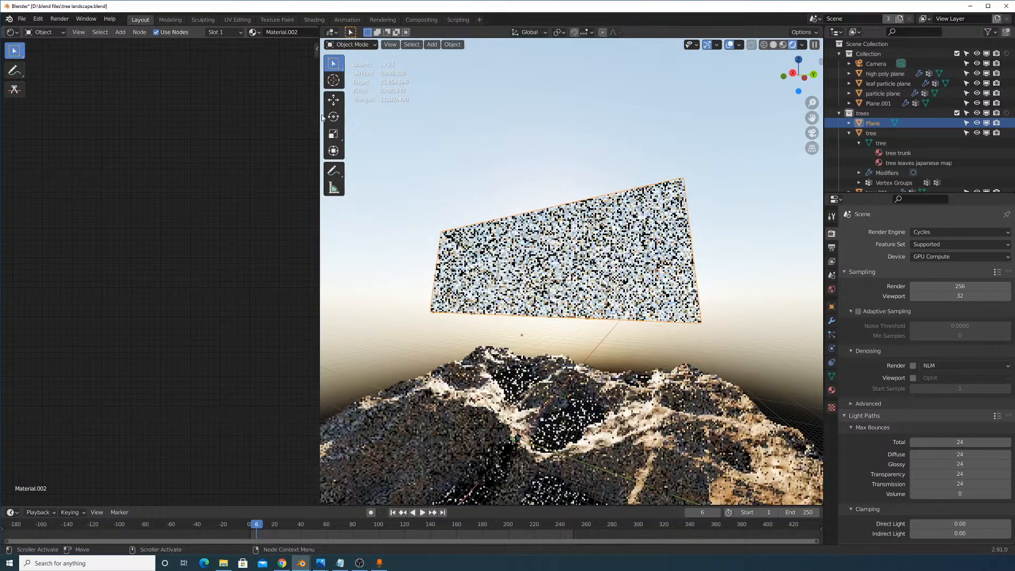
drag(319, 119, 453, 120)
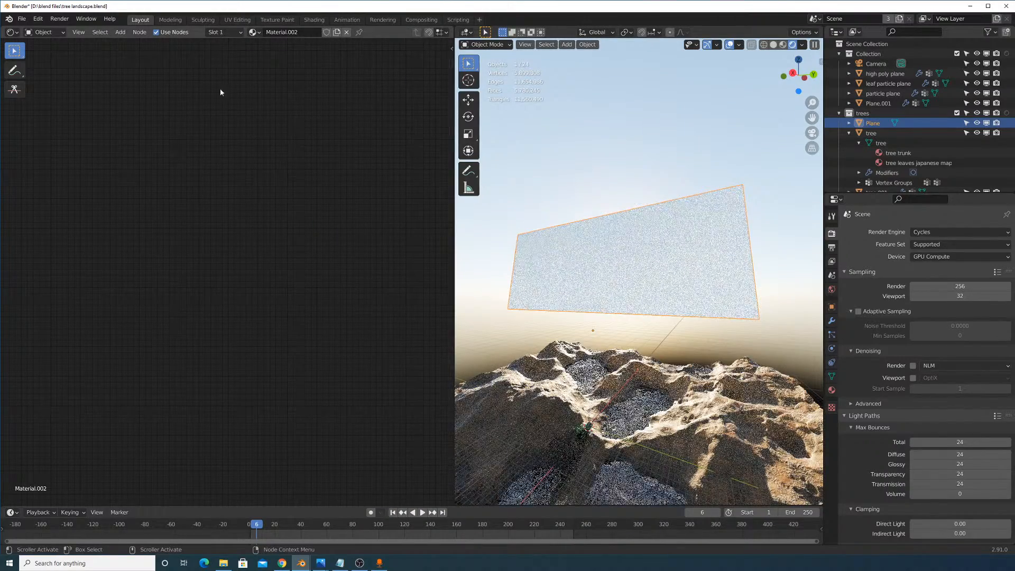
click(121, 32)
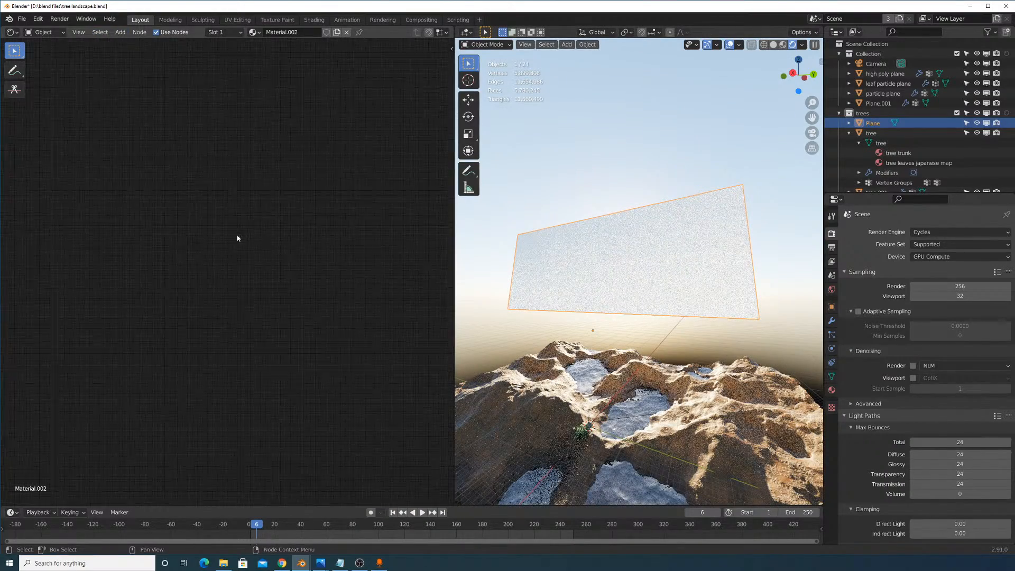
click(831, 390)
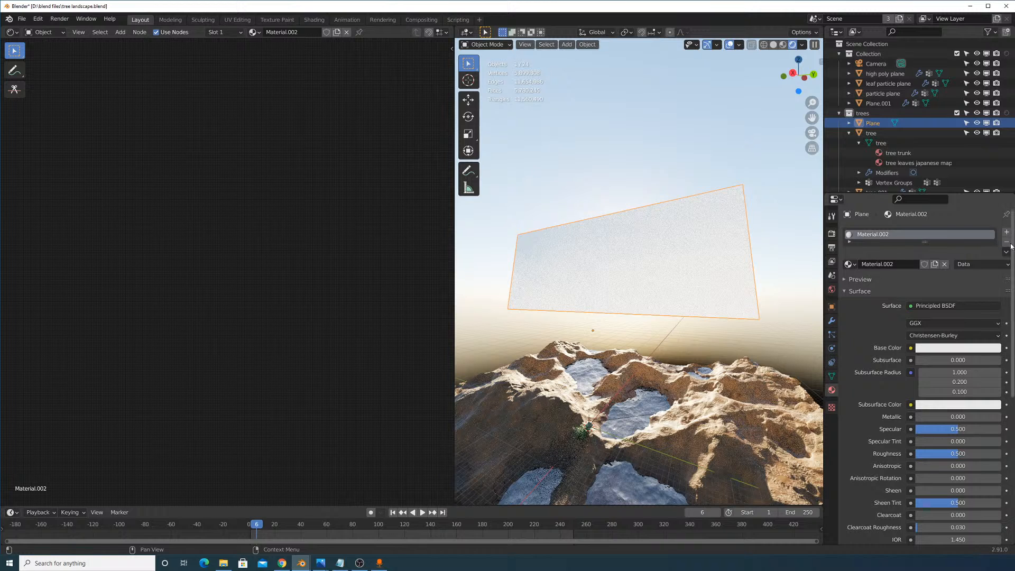
click(78, 32)
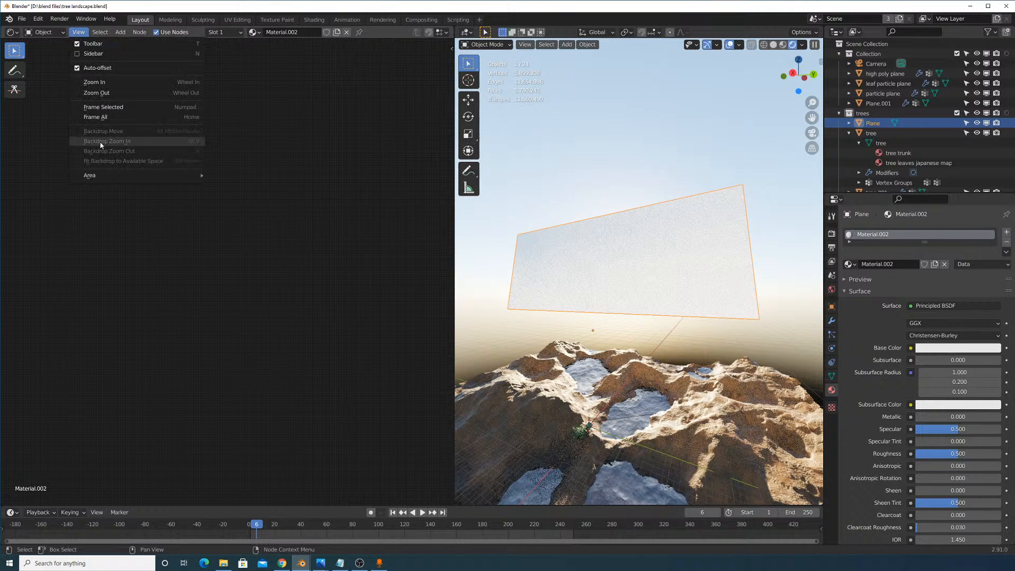
click(96, 116)
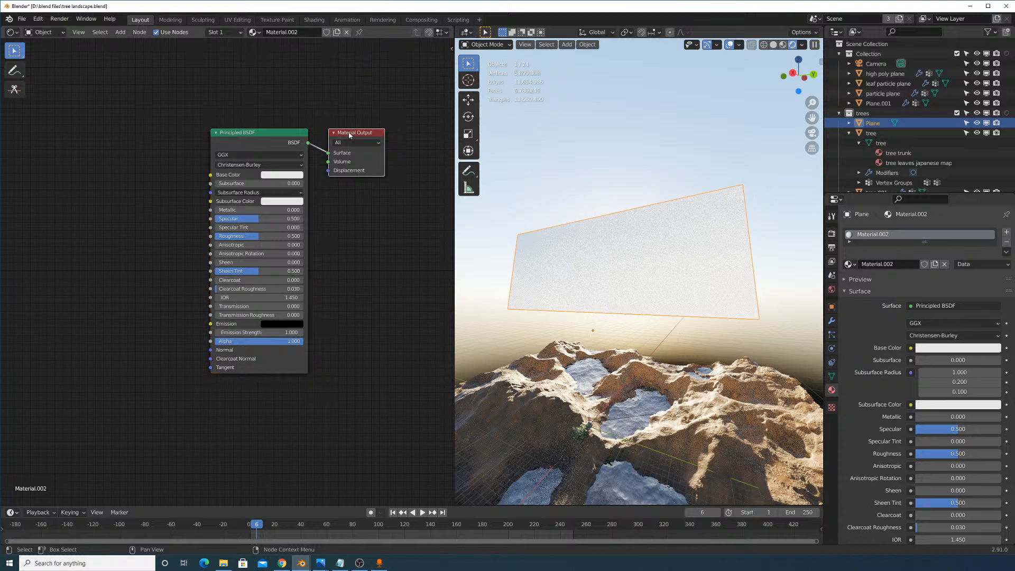
drag(367, 149, 405, 127)
middle_drag(309, 416, 136, 47)
click(125, 35)
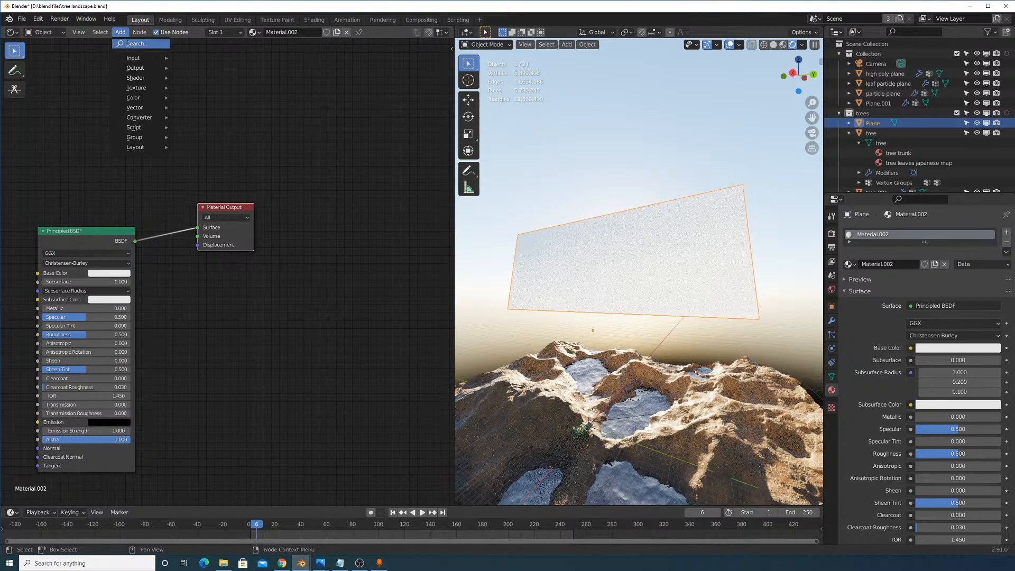
text(mix)
click(174, 57)
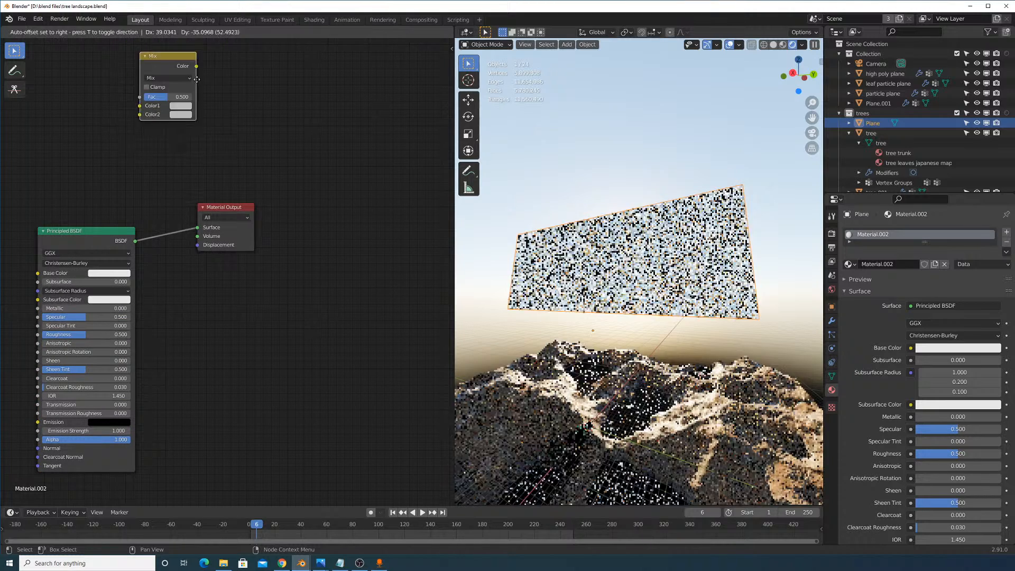
Insert a Mix Shader node between the Principled BSDF and the Material Output.
click(121, 32)
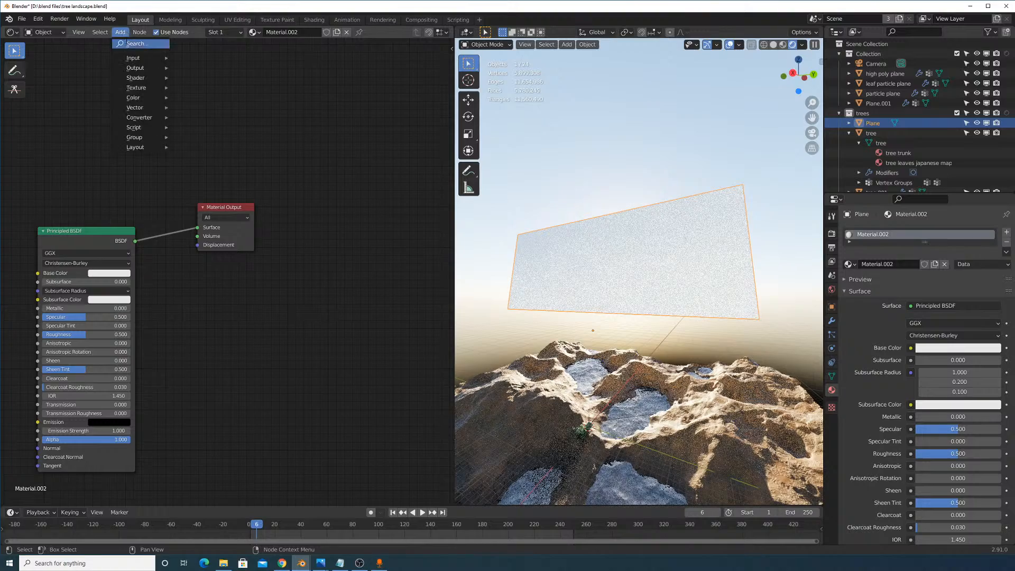
text(mix)
click(151, 57)
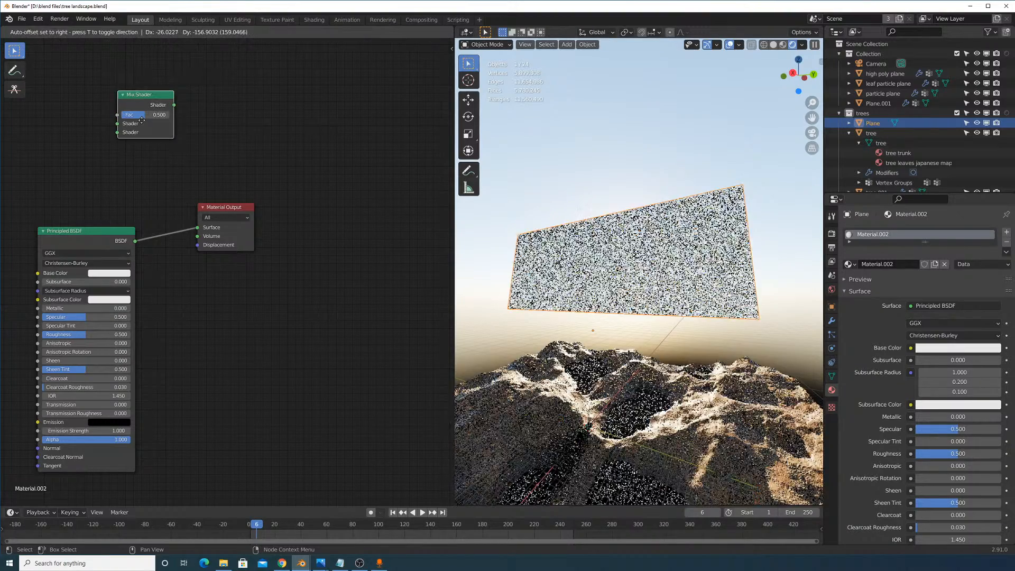
click(176, 216)
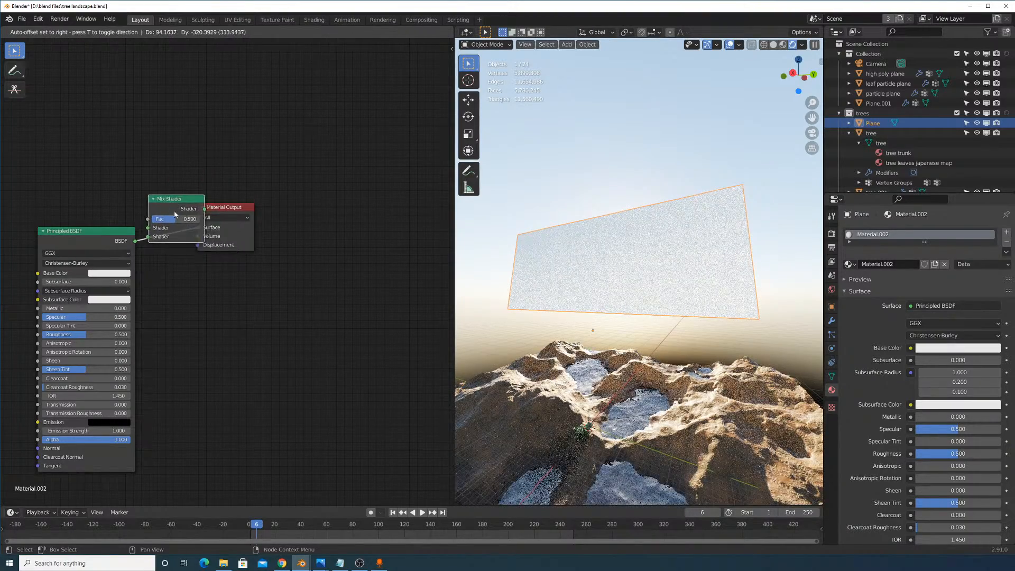
middle_drag(176, 228, 189, 273)
drag(190, 273, 188, 281)
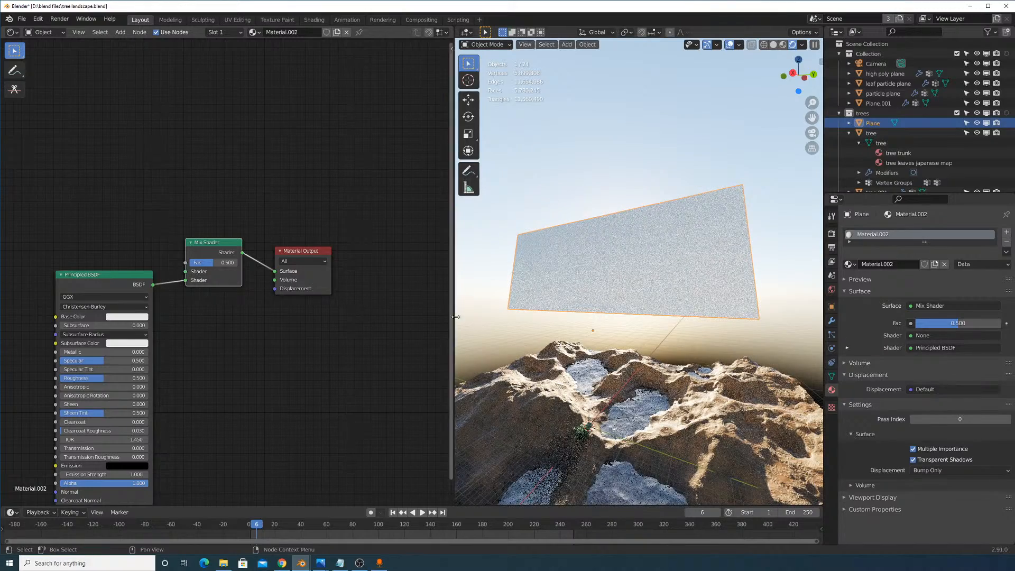
Add a Transparent BSDF node below the Mix Shader and connect it to the second shader input.
middle_drag(578, 232, 592, 264)
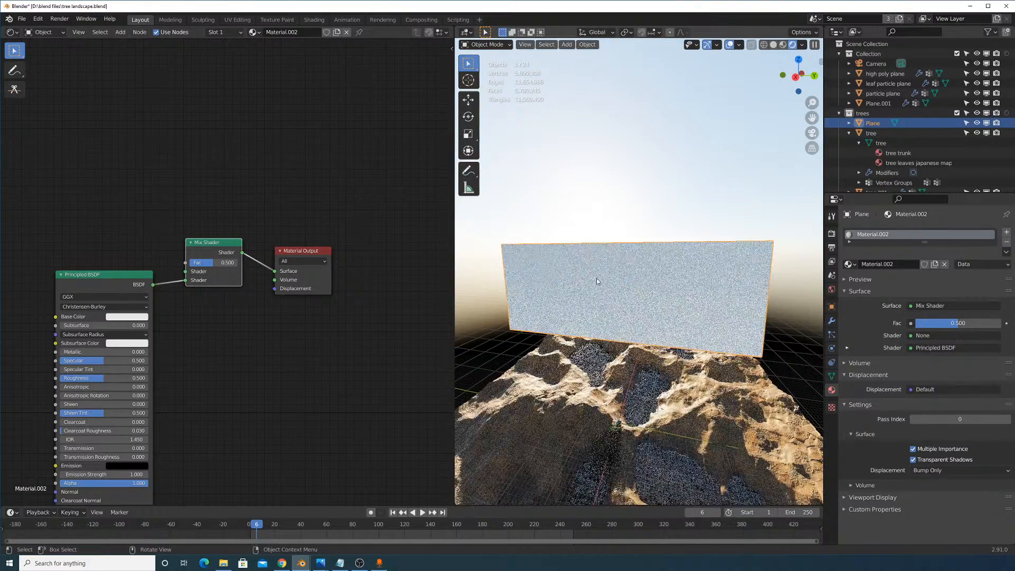
scroll(270, 215, up, 3)
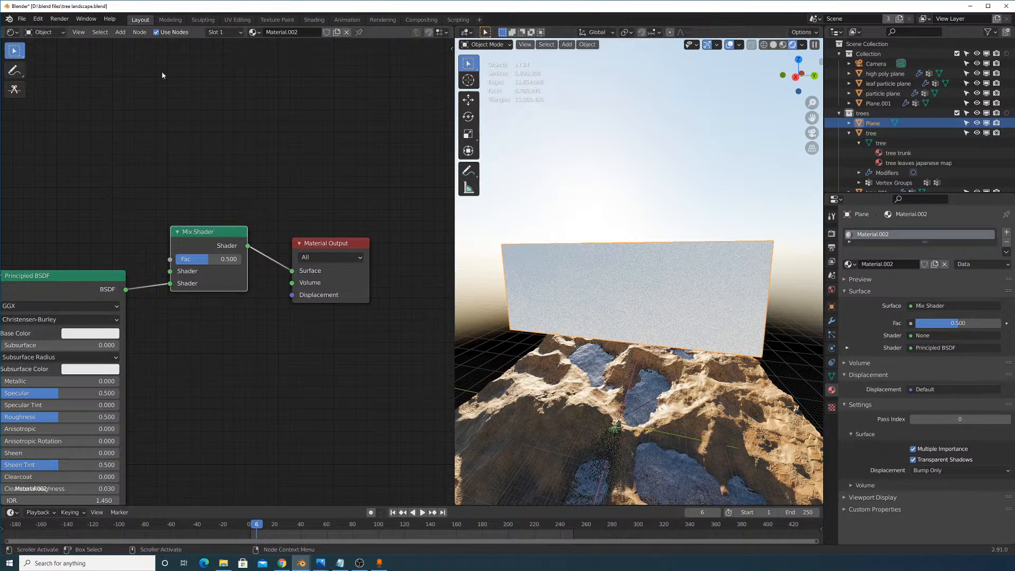
key(shift+a)
text(trans)
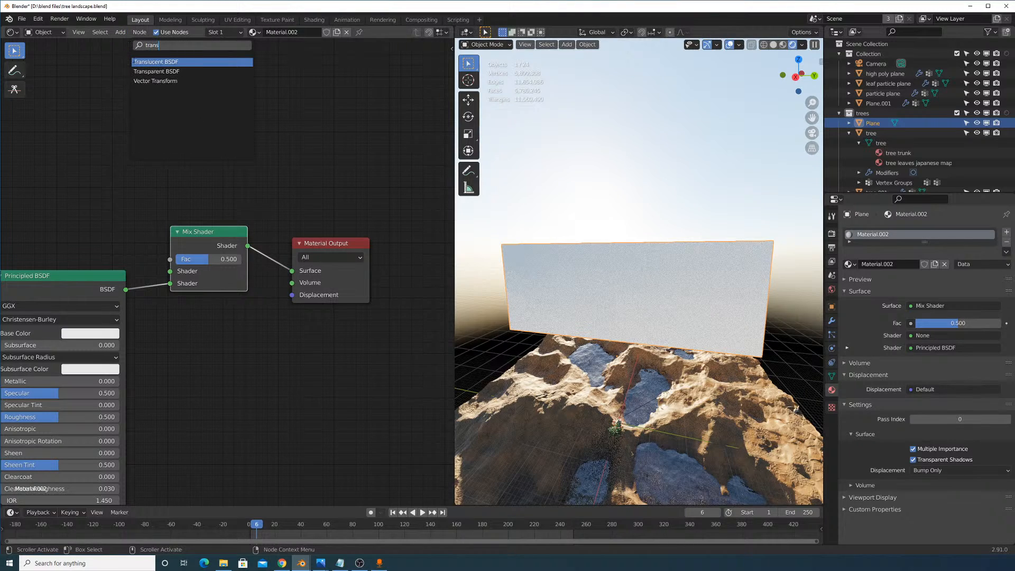
key(Down)
key(Return)
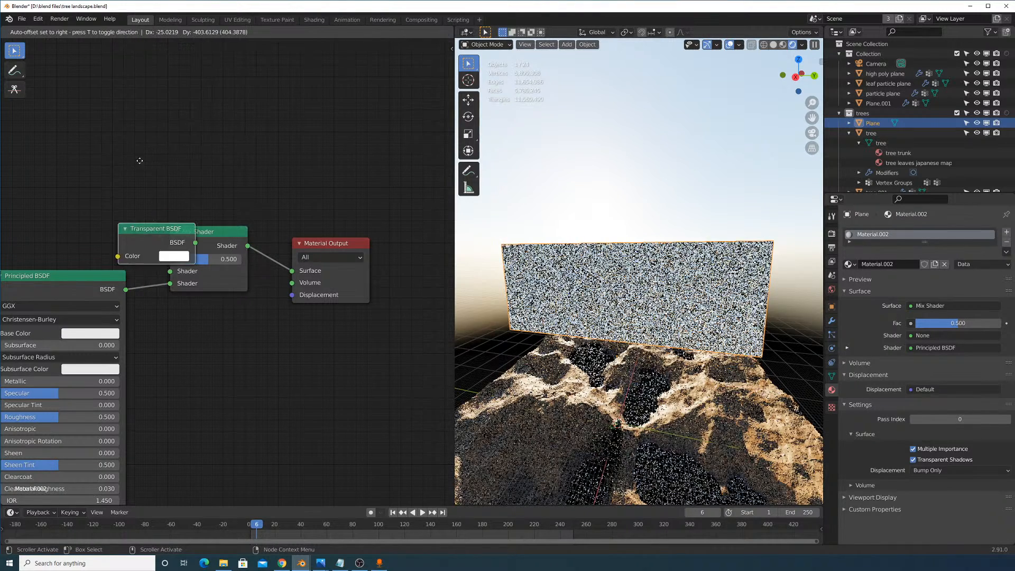
click(165, 352)
drag(182, 360, 171, 284)
Add a Noise Texture node and place it above the Principled BSDF.
key(shift+a)
click(143, 47)
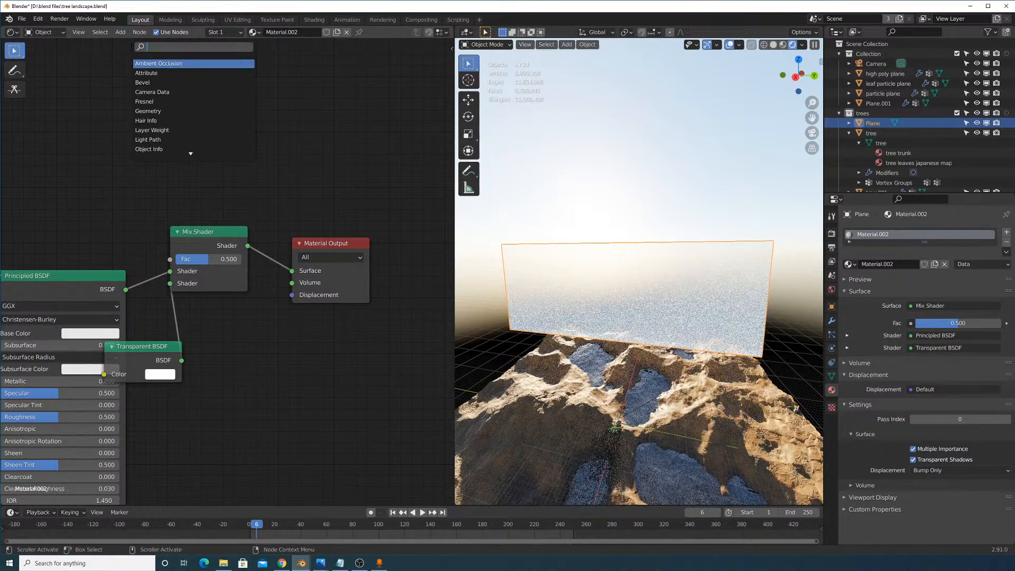
text(noise)
click(156, 63)
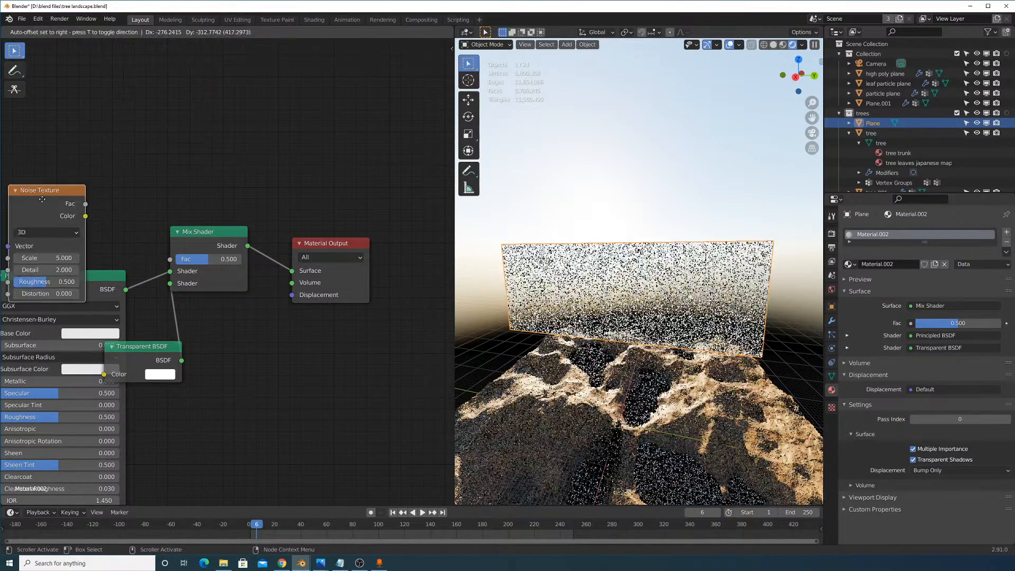
click(32, 212)
Add a Texture Coordinate node and connect its Object output to the Noise Texture's Vector input.
key(shift+a)
click(143, 46)
text(texture)
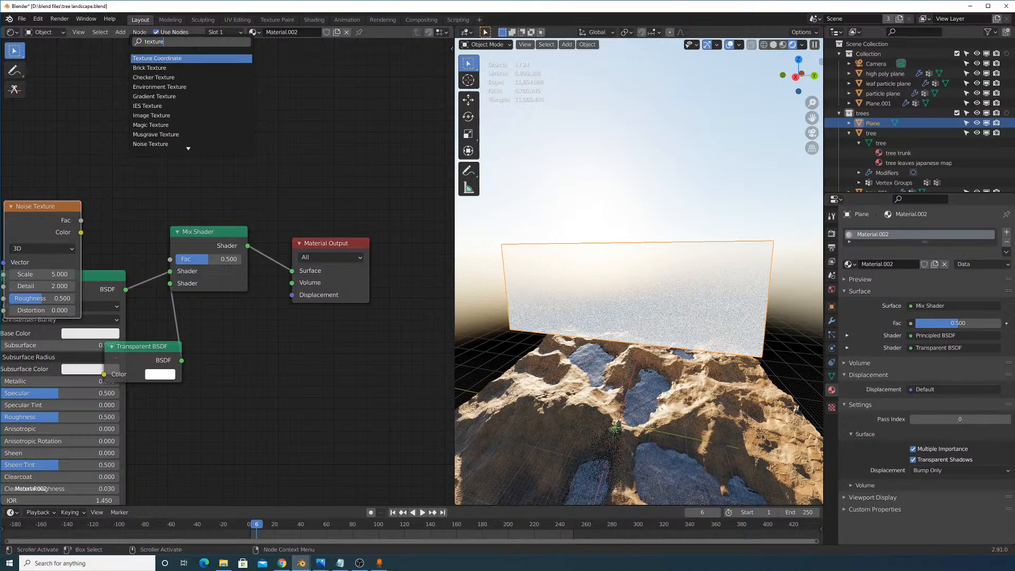
click(157, 58)
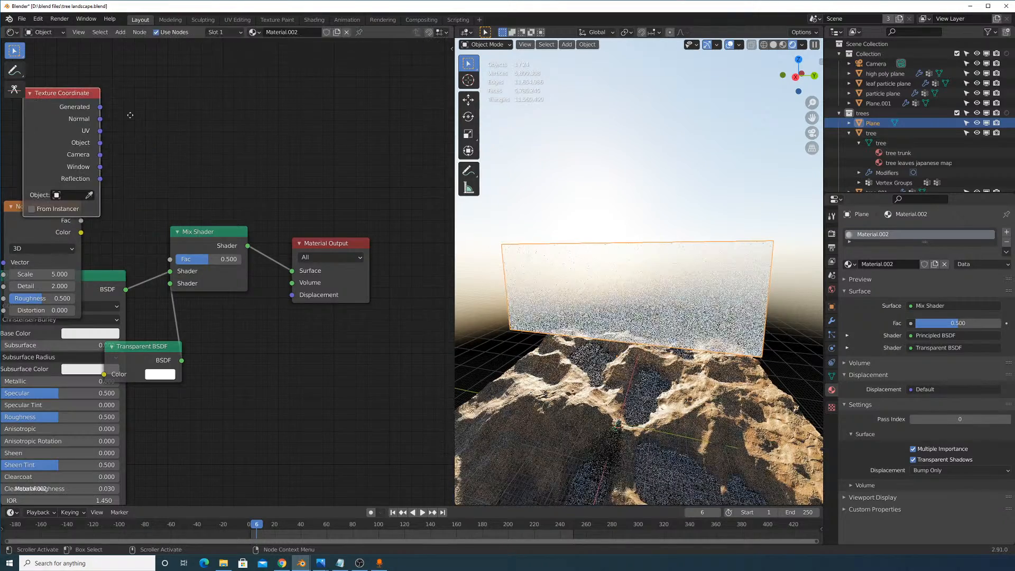
click(178, 227)
drag(173, 215, 204, 325)
Connect the Noise Texture's Fac output to the Mix Shader's factor and preview the noise on the plane.
drag(233, 267, 370, 320)
middle_drag(607, 253, 674, 258)
ctrl+shift+click(246, 227)
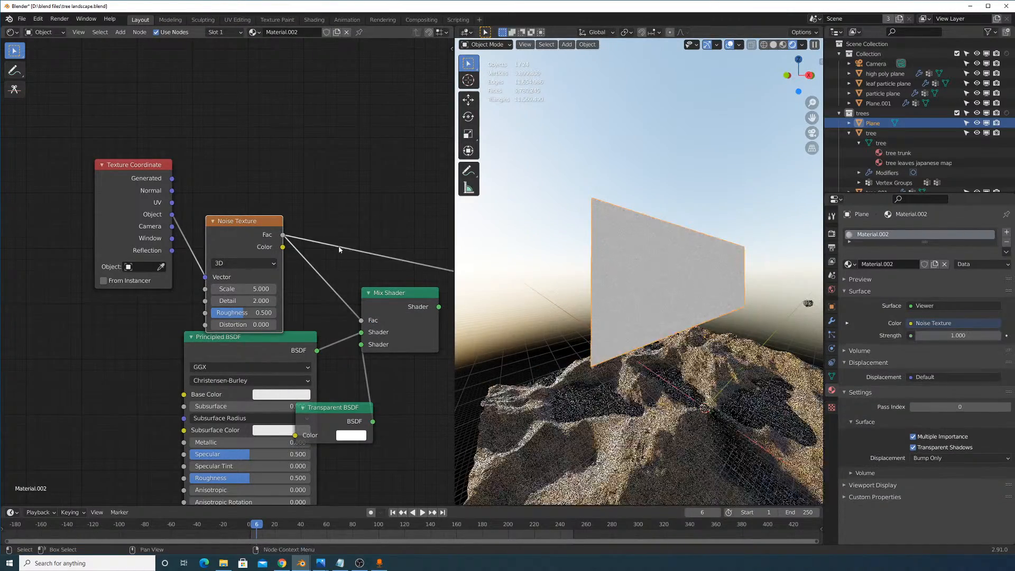
Insert a ColorRamp node after the Noise Texture's Fac output and set the noise scale to 14.7.
click(121, 32)
click(117, 42)
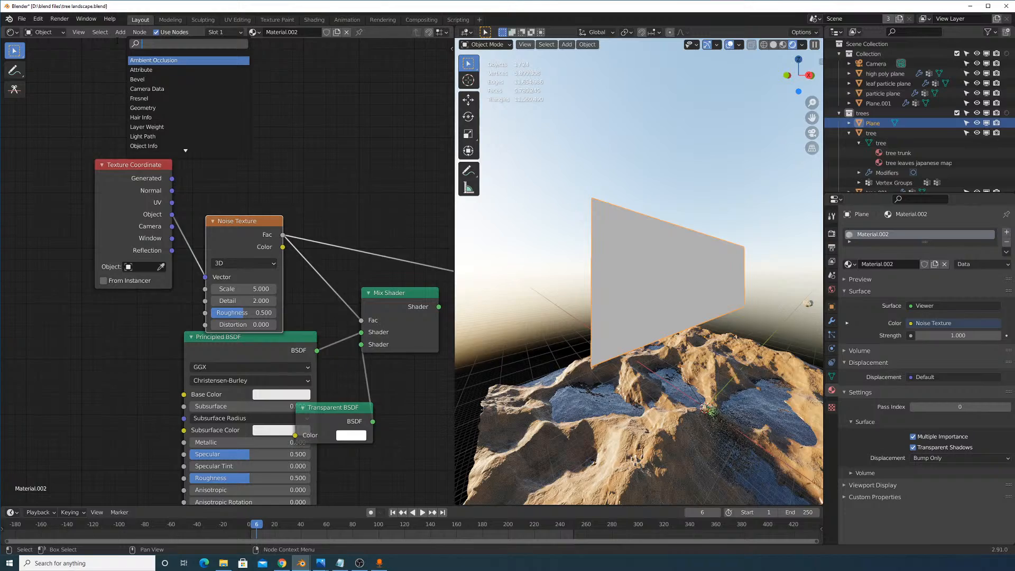
text(color)
click(144, 69)
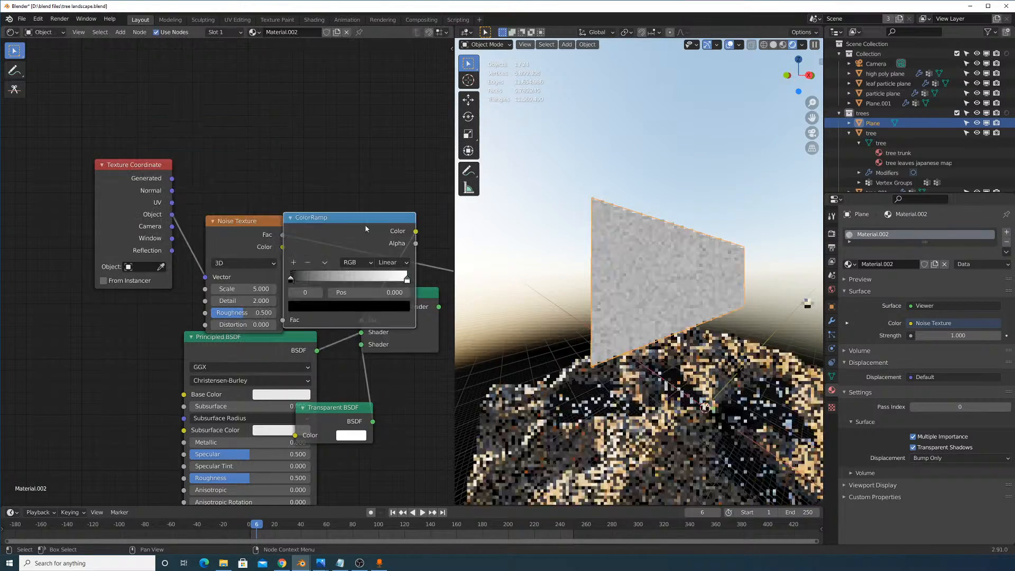
click(362, 230)
middle_drag(374, 229, 301, 234)
drag(163, 297, 214, 297)
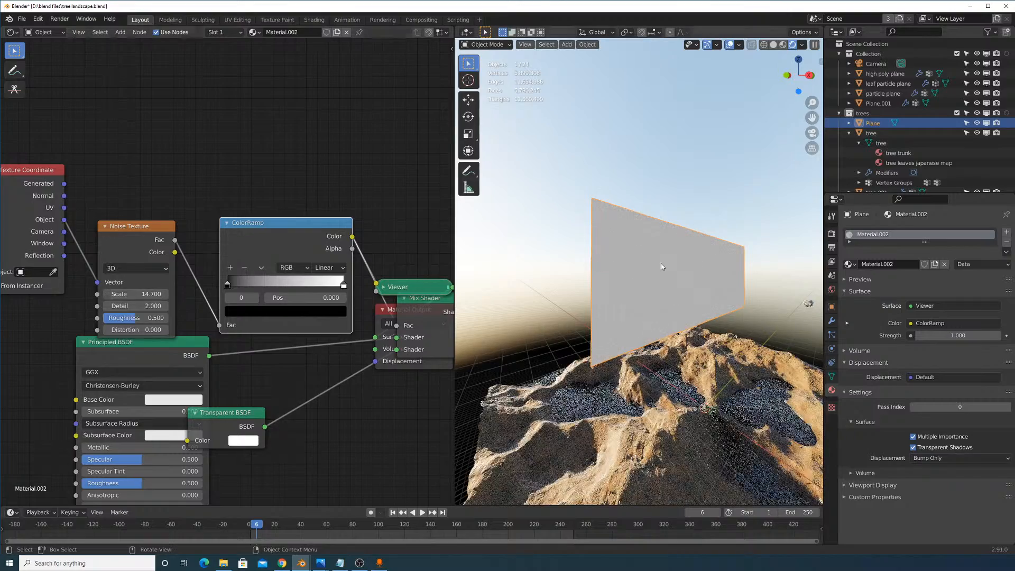
Apply the plane's object transform and set the Noise Texture's scale to 8.6.
key(ctrl+a)
click(758, 258)
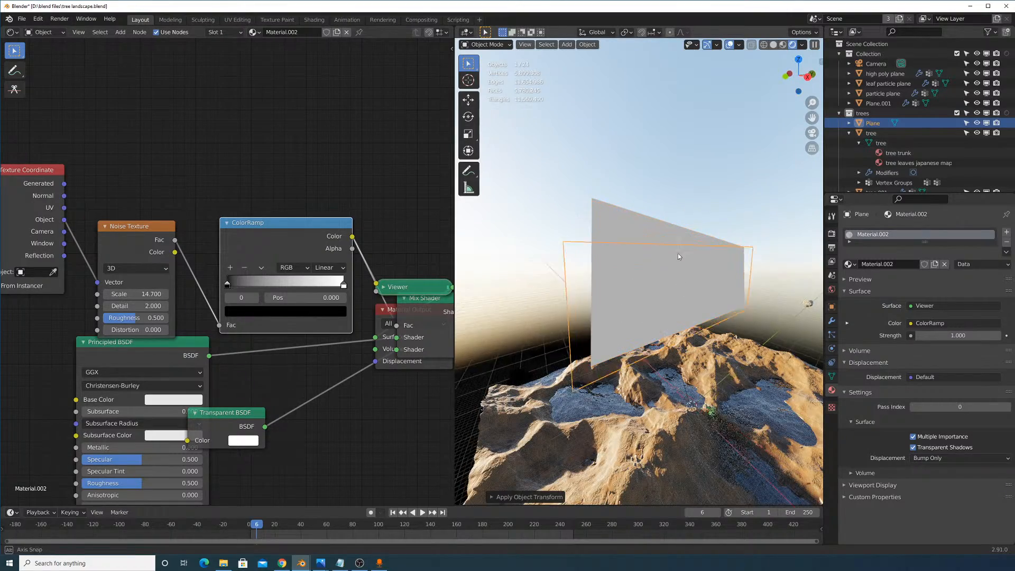
middle_drag(677, 253, 659, 272)
middle_drag(78, 239, 152, 250)
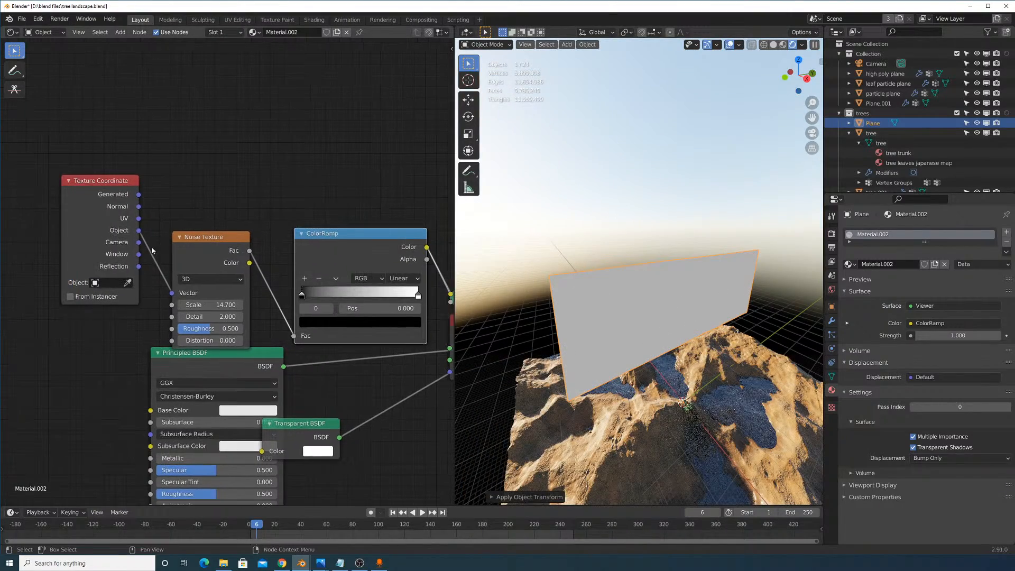
drag(193, 305, 164, 304)
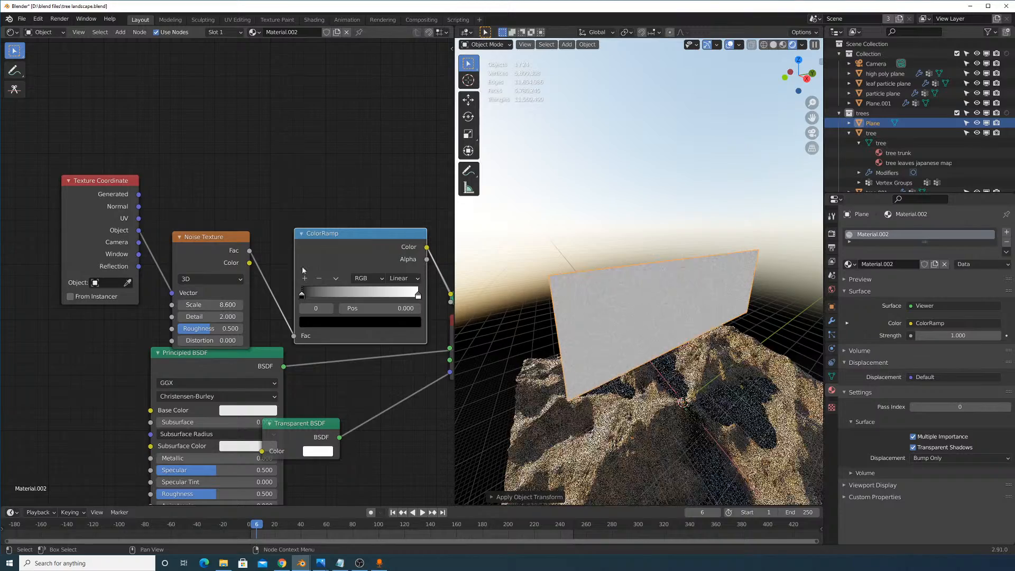
Move the ColorRamp's black stop to 0.464 and set the Noise Texture's scale to 0.1.
drag(302, 295, 356, 296)
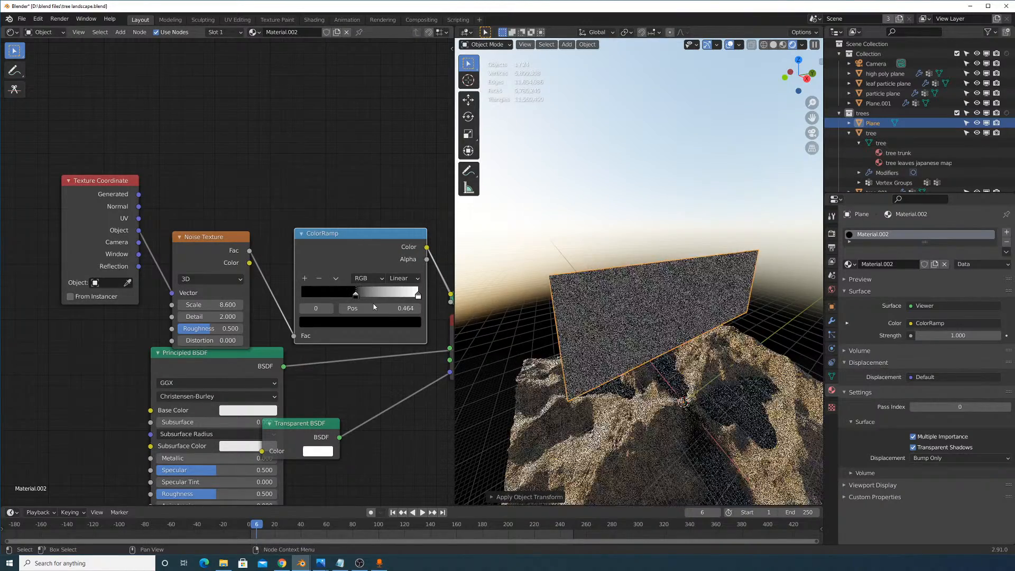
click(223, 305)
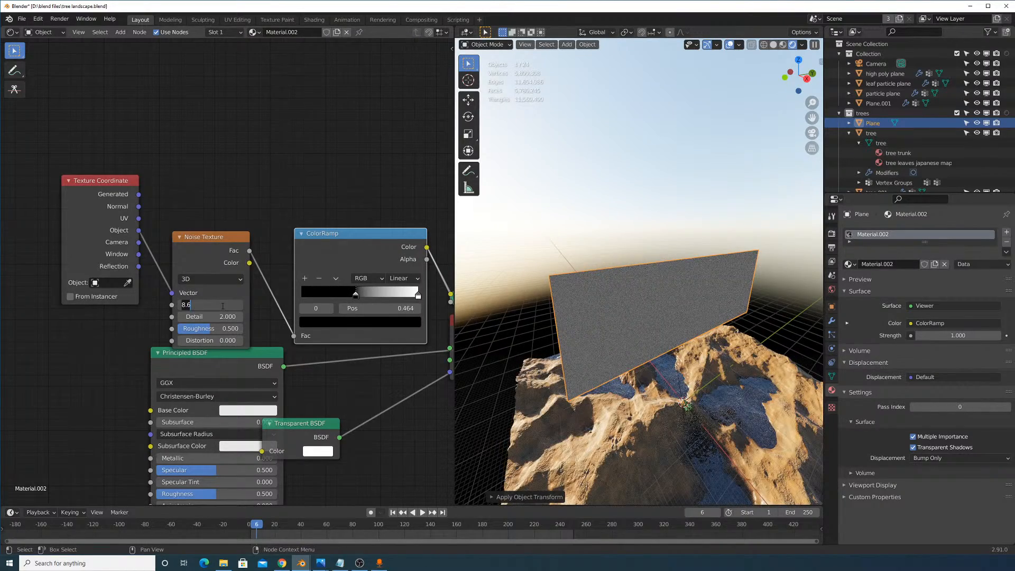
text(0.1)
key(Return)
middle_drag(507, 306, 470, 318)
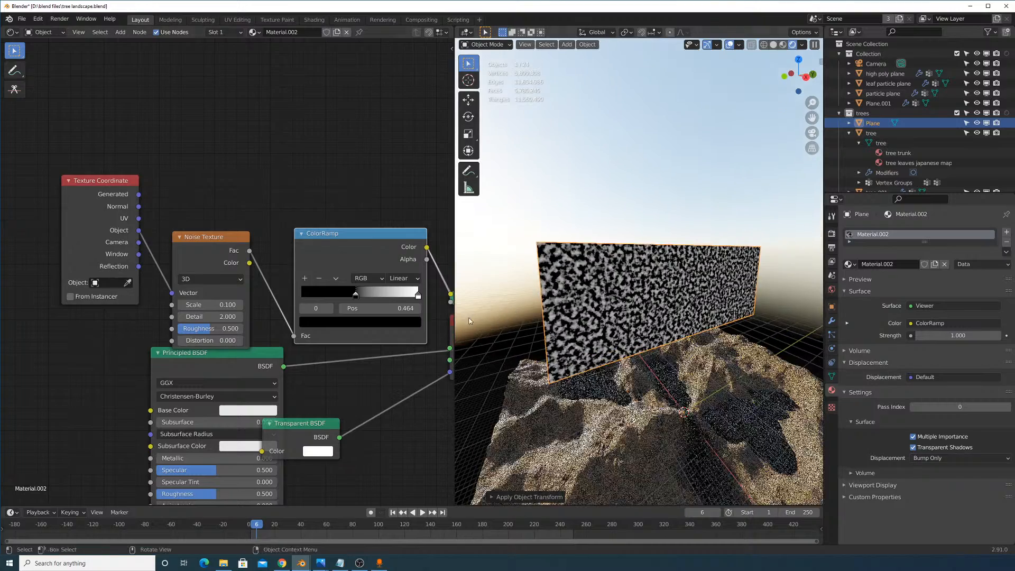
Set the Noise Texture's scale to 0.02 and its detail to 16.
click(212, 300)
text(.02)
key(Return)
drag(212, 316, 238, 331)
key(ctrl+z)
Move the Noise Texture node up and add a Musgrave Texture node below it.
drag(211, 238, 217, 123)
click(122, 36)
click(125, 42)
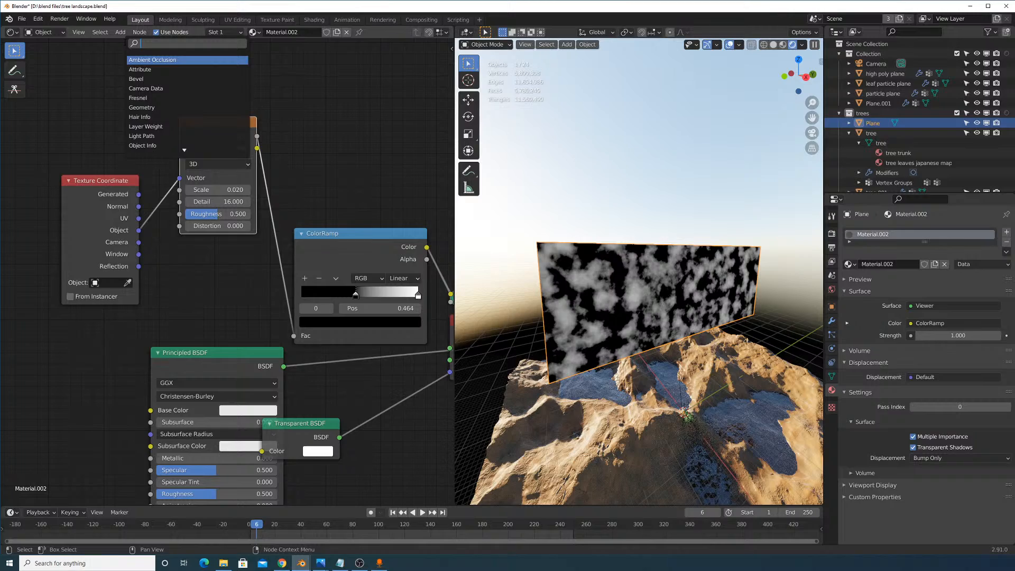
text(musg)
click(165, 61)
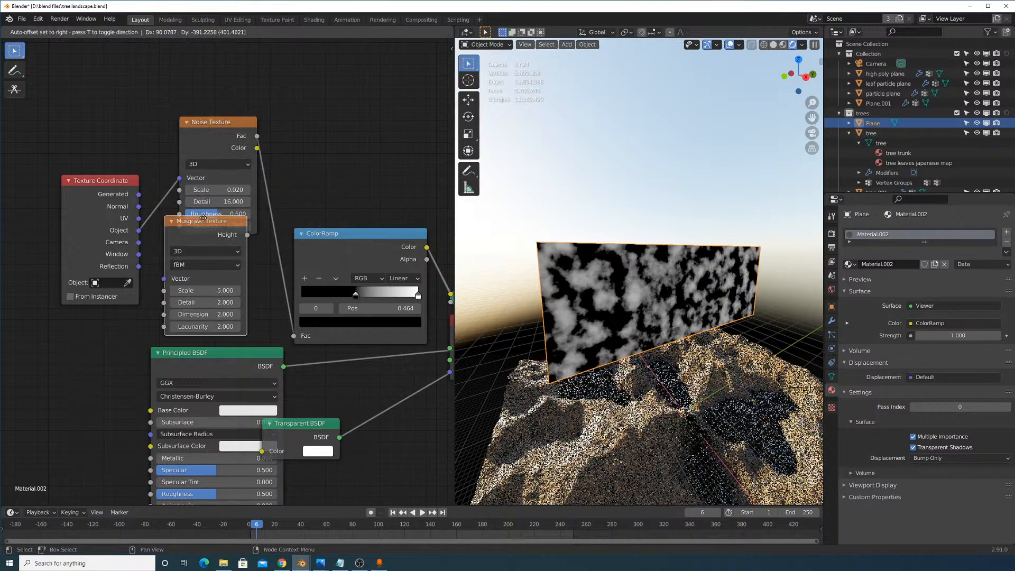
click(219, 242)
Make room among the texture nodes and add a Vector Math node set to Add.
drag(125, 201, 109, 126)
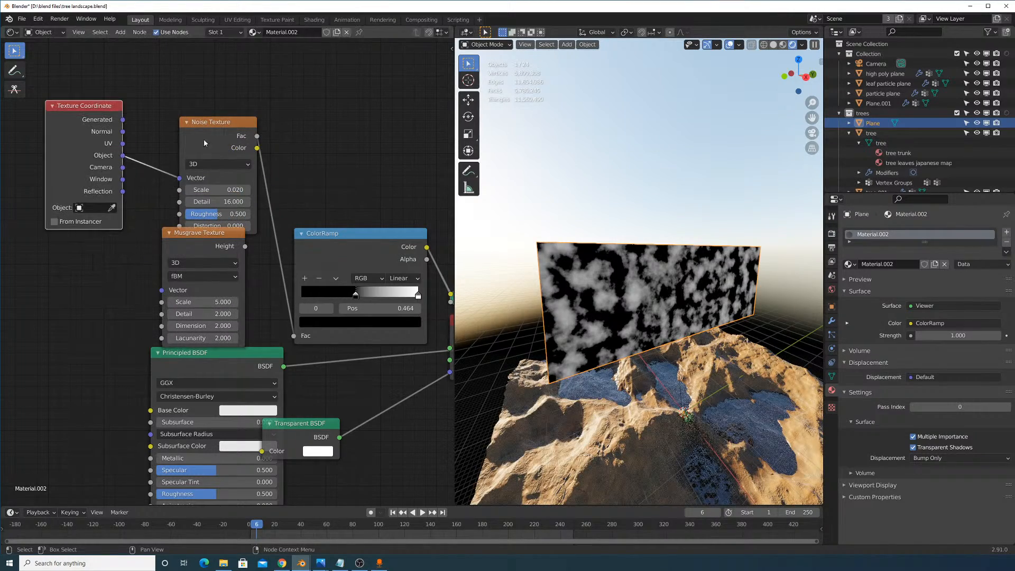
drag(204, 138, 206, 86)
click(121, 32)
click(138, 45)
text(vect)
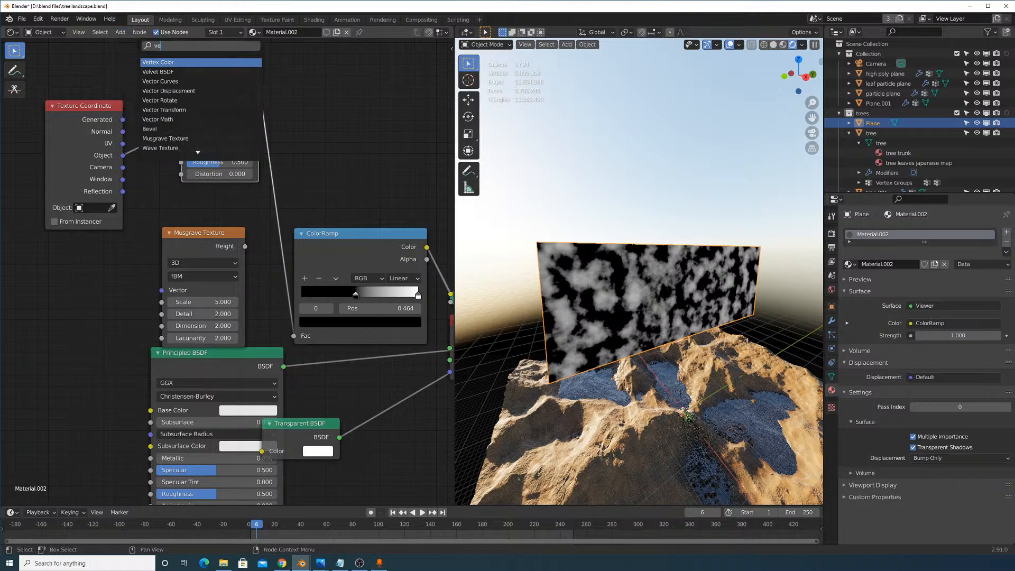
key(Down)
key(Down)
key(Down)
key(Down)
key(Return)
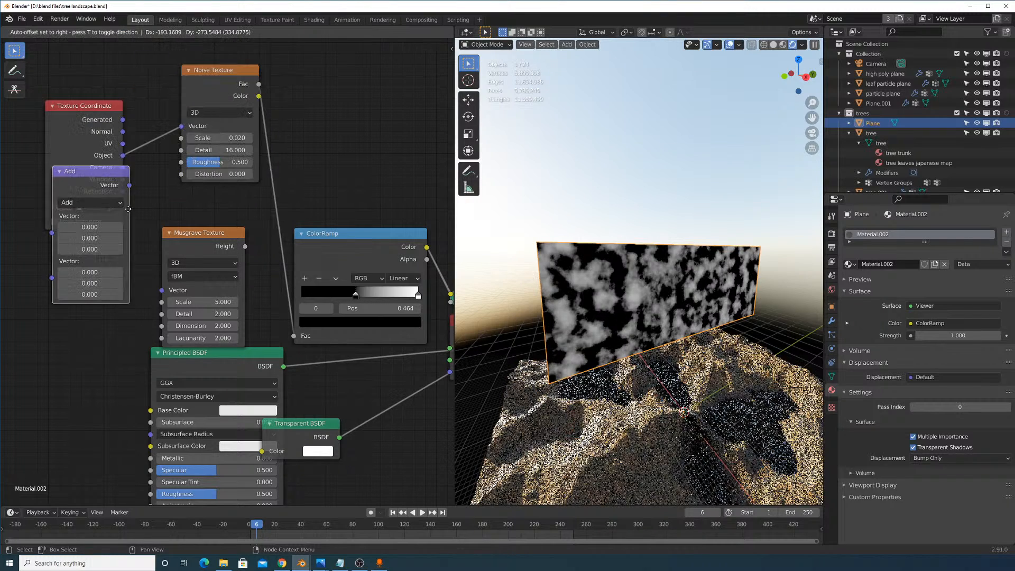
click(385, 88)
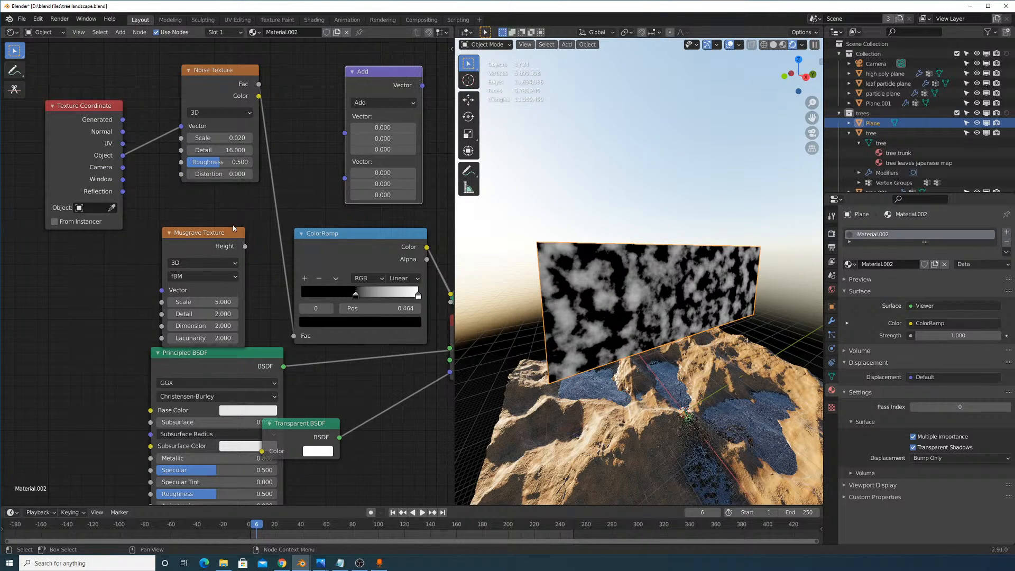
Insert the vector Add node between Texture Coordinate and Noise Texture, and connect the Musgrave Height to its second Vector input.
drag(233, 228, 116, 252)
drag(415, 143, 210, 187)
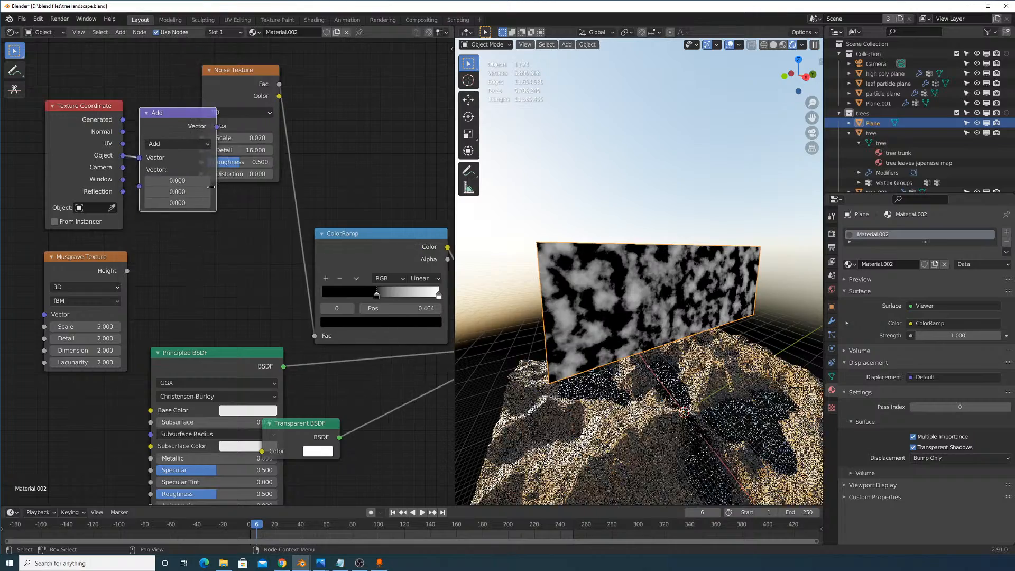
drag(127, 271, 203, 169)
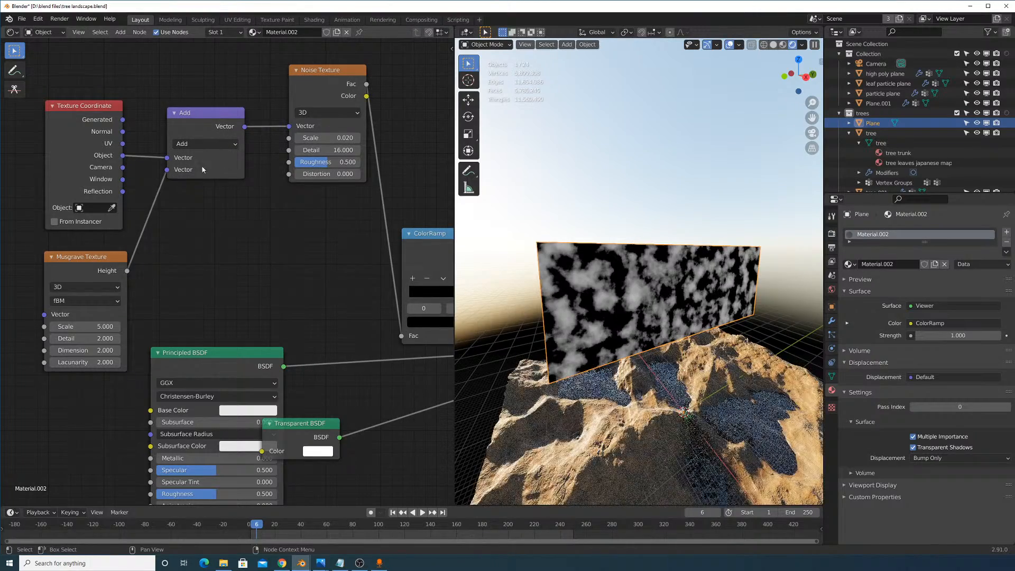
click(121, 32)
click(135, 42)
text(ma)
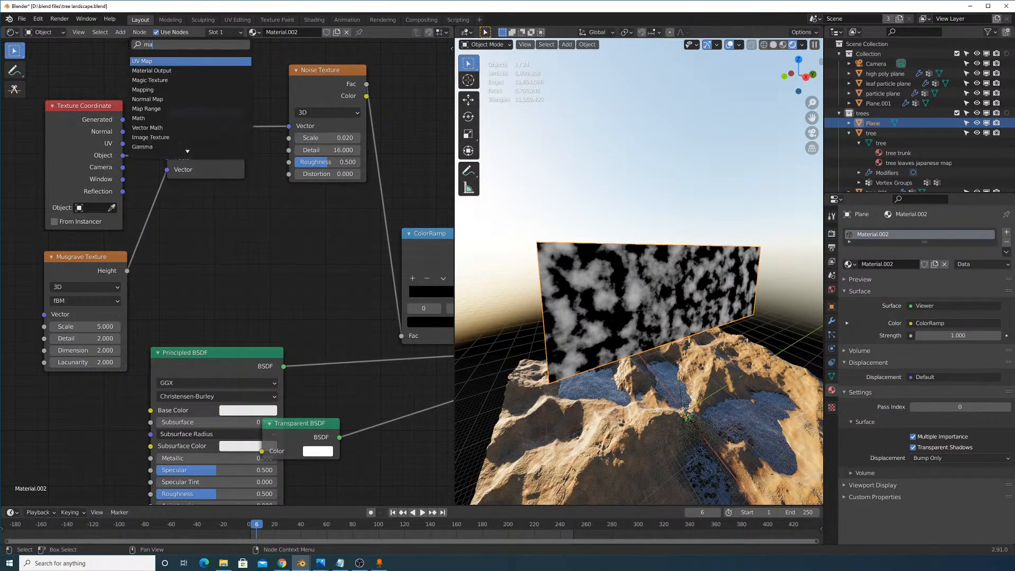
text(th)
click(156, 70)
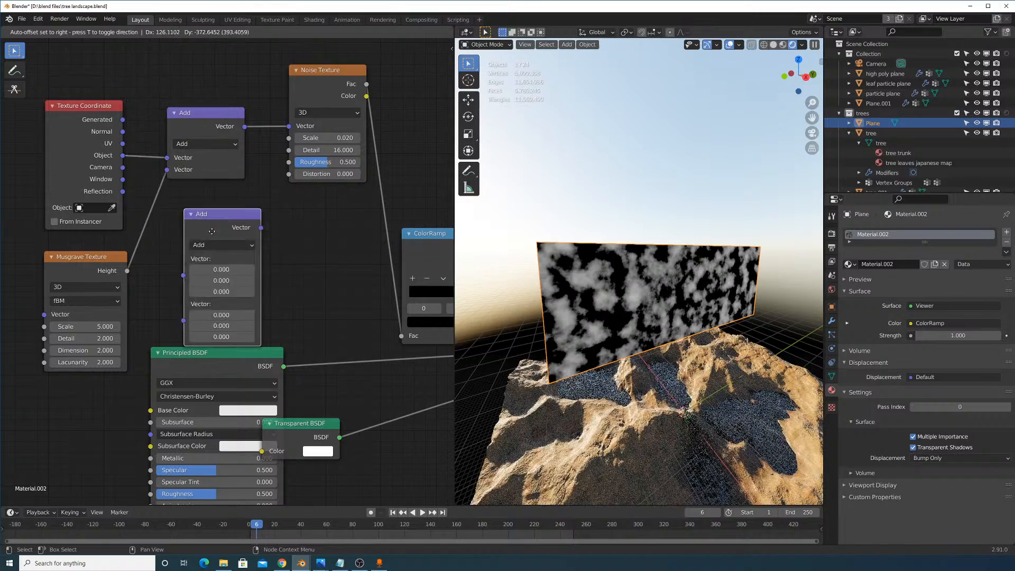
key(Escape)
Insert a Math node between the Musgrave Texture's Height output and the vector Add node.
click(121, 32)
click(135, 43)
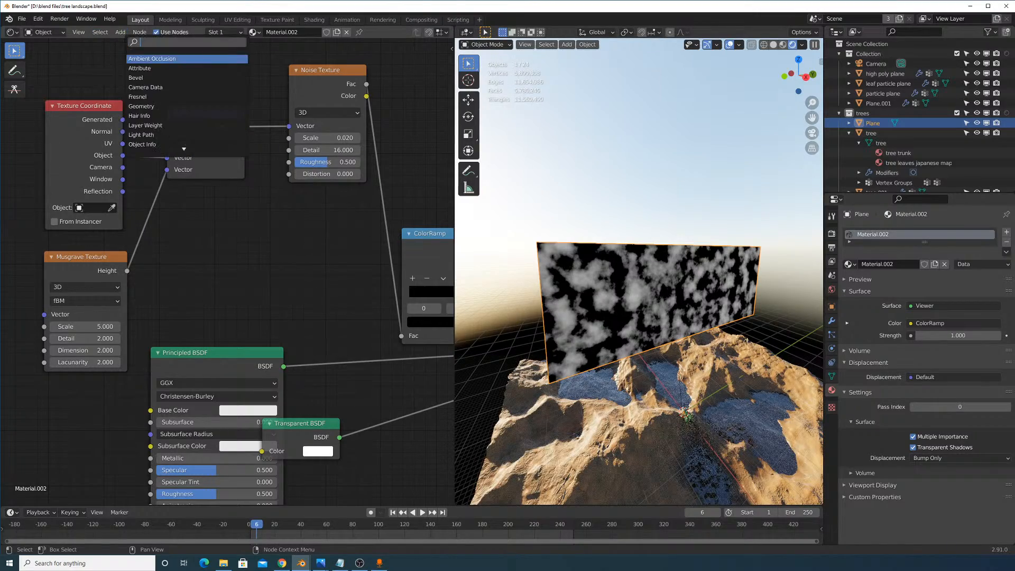
text(math)
click(150, 59)
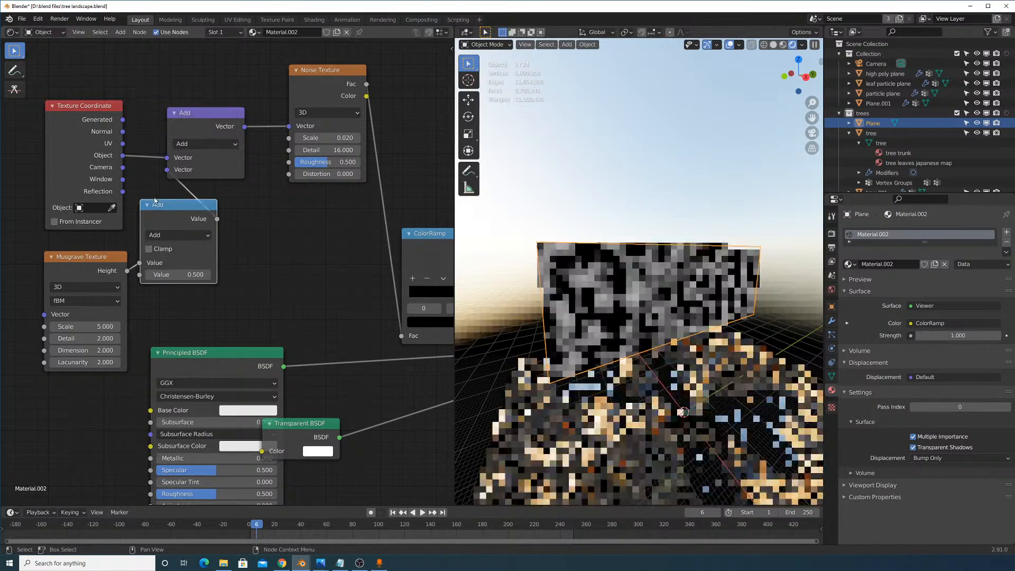
click(186, 199)
Switch the Math node to Multiply and set its second value to 0.2.
click(210, 235)
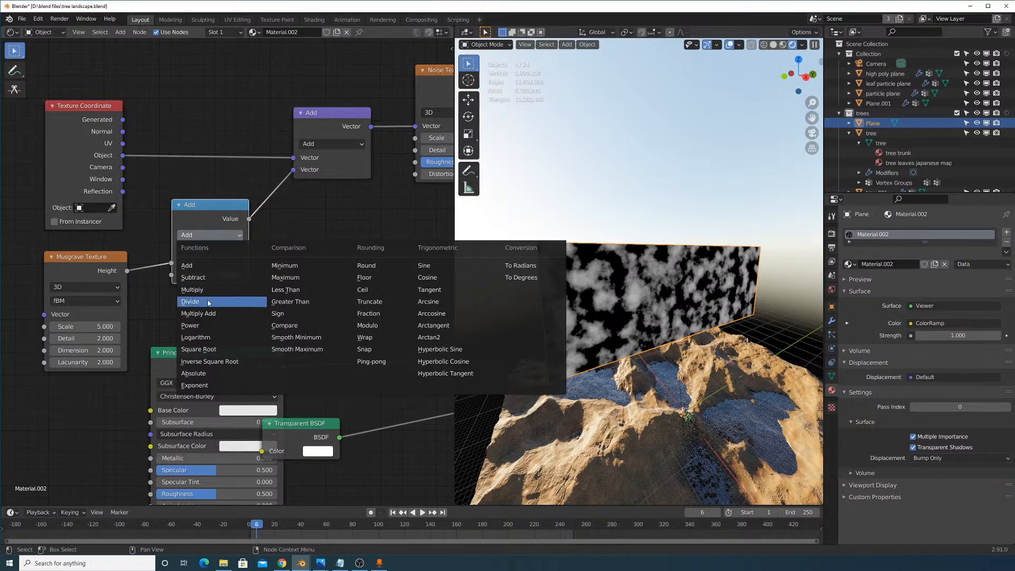
click(191, 290)
click(211, 274)
text(0.2)
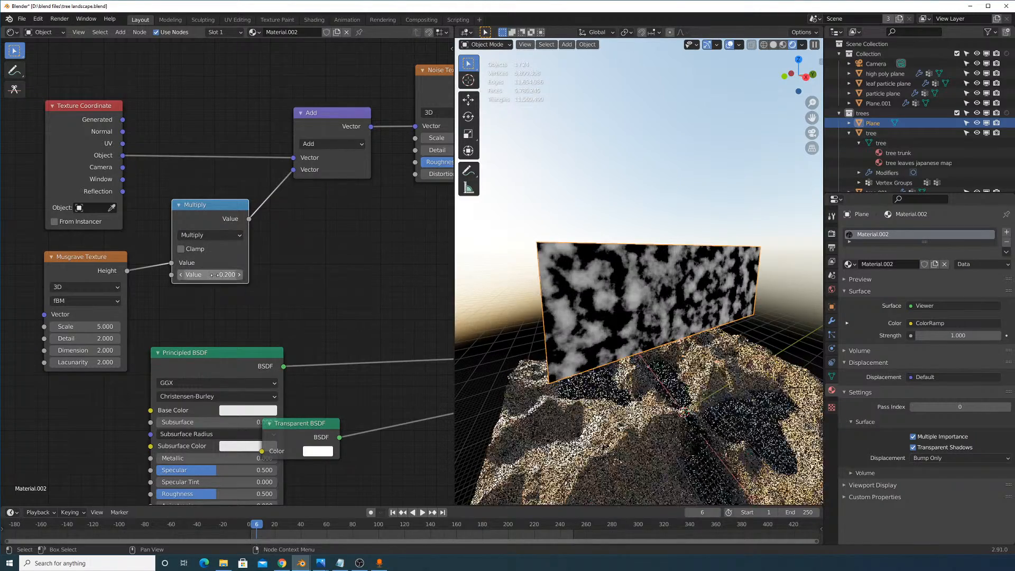
key(Return)
Move the ColorRamp's black stop to 0.511 and inspect the cloud pattern on the plane up close.
middle_drag(238, 265, 56, 289)
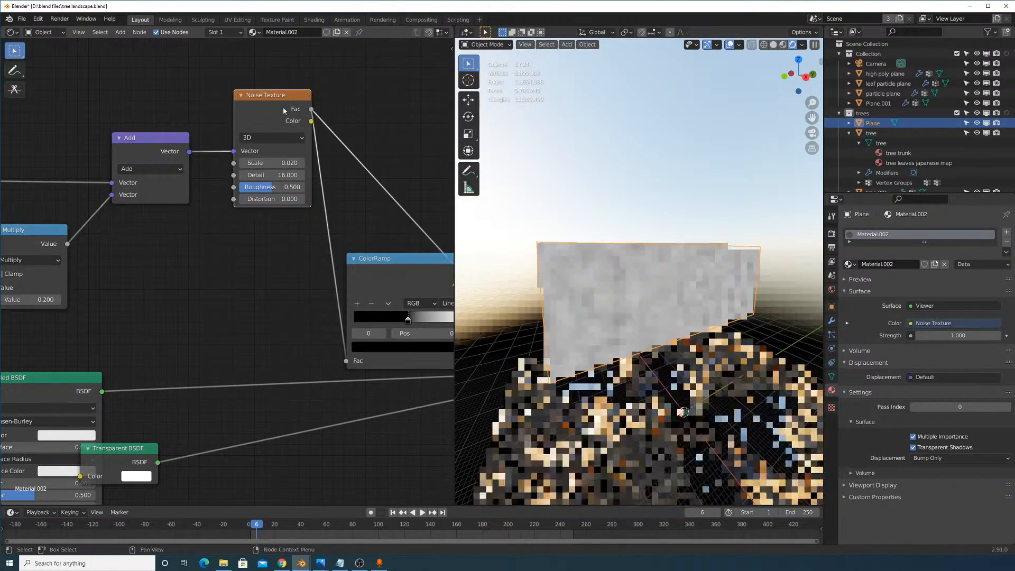
middle_drag(330, 138, 278, 136)
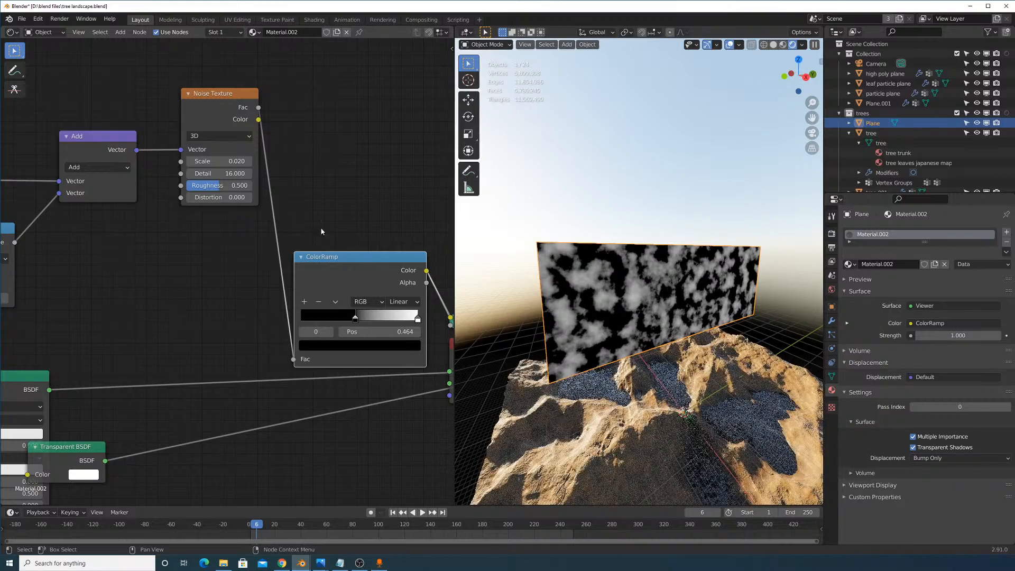
drag(356, 319, 361, 319)
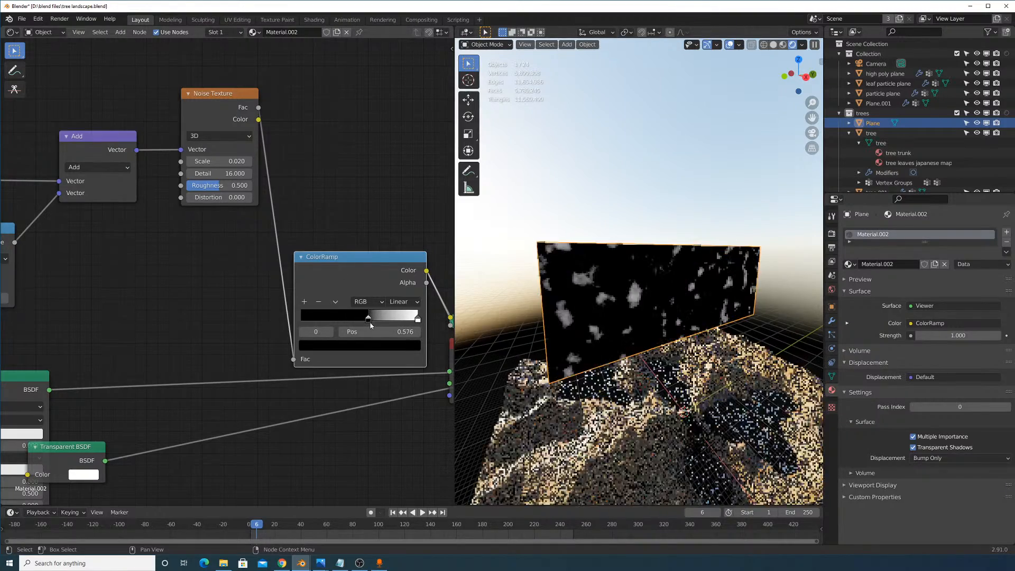
middle_drag(631, 298, 638, 286)
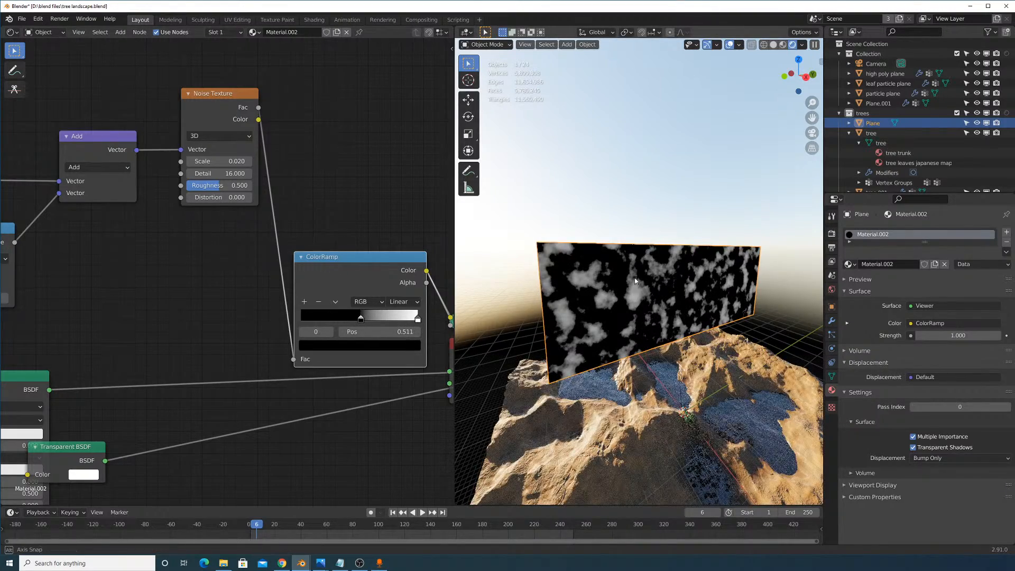
scroll(652, 233, up, 3)
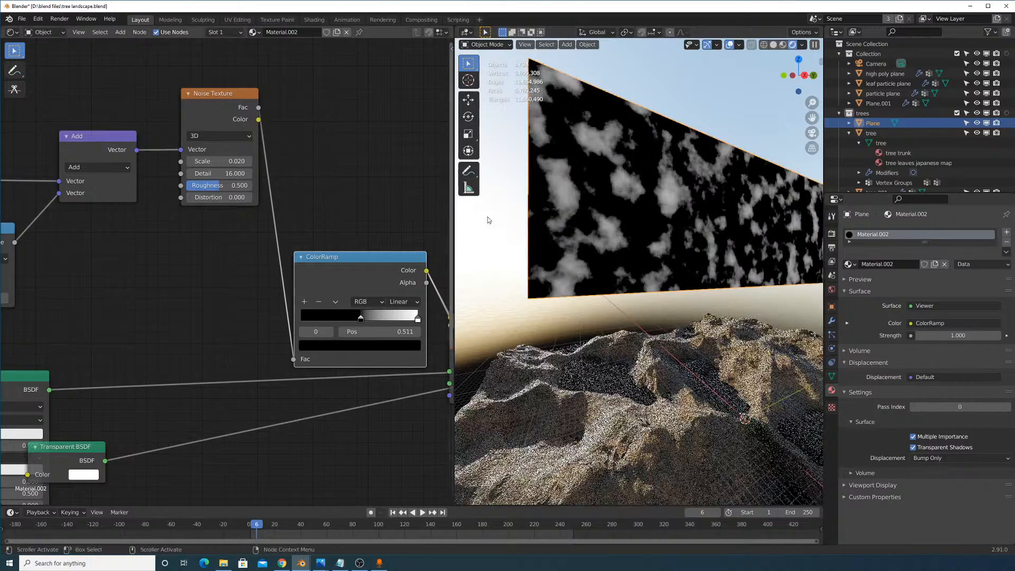
middle_drag(359, 207, 484, 247)
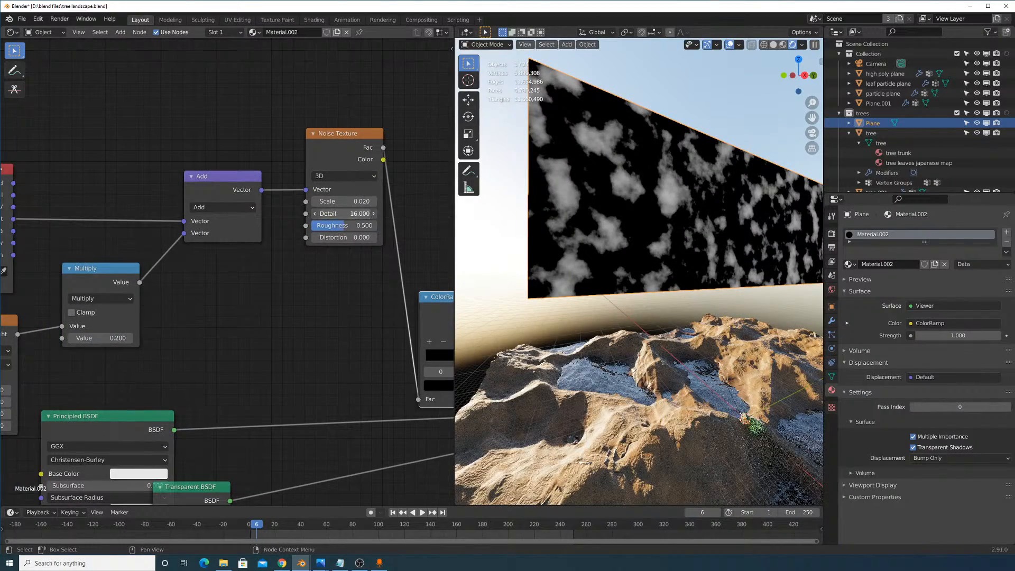
drag(336, 201, 338, 201)
middle_drag(203, 294, 277, 294)
drag(207, 334, 439, 334)
key(Escape)
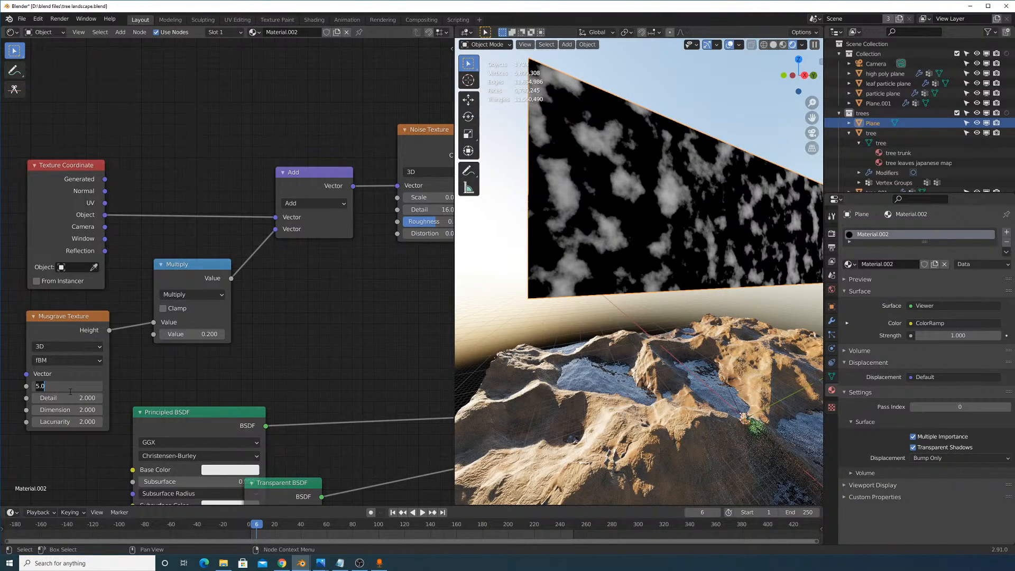
Set the Musgrave Texture's scale to 0.2.
text(0.1)
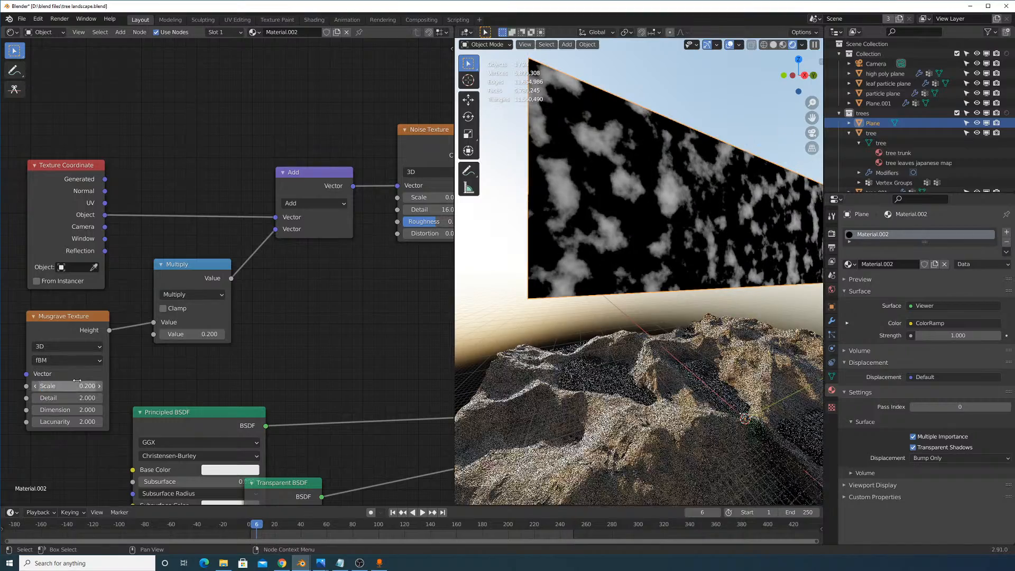
key(Return)
Try a value of 7 on the Multiply node to strengthen the Musgrave distortion.
click(193, 334)
text(7)
key(Return)
drag(193, 334, 300, 334)
key(Escape)
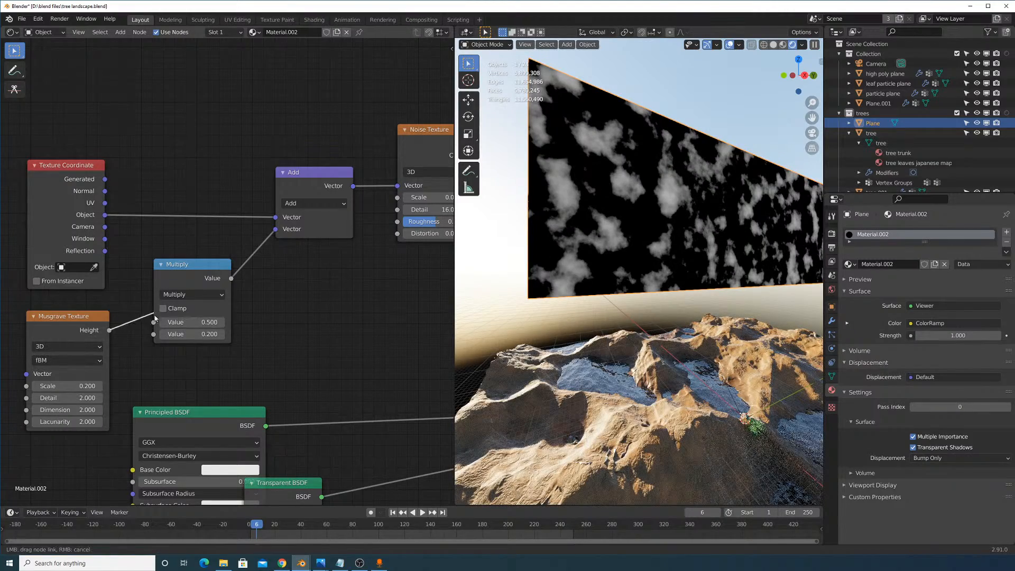
Connect the Texture Coordinate's Object output to the Musgrave Texture's Vector input and move the Texture Coordinate node aside.
drag(106, 215, 124, 234)
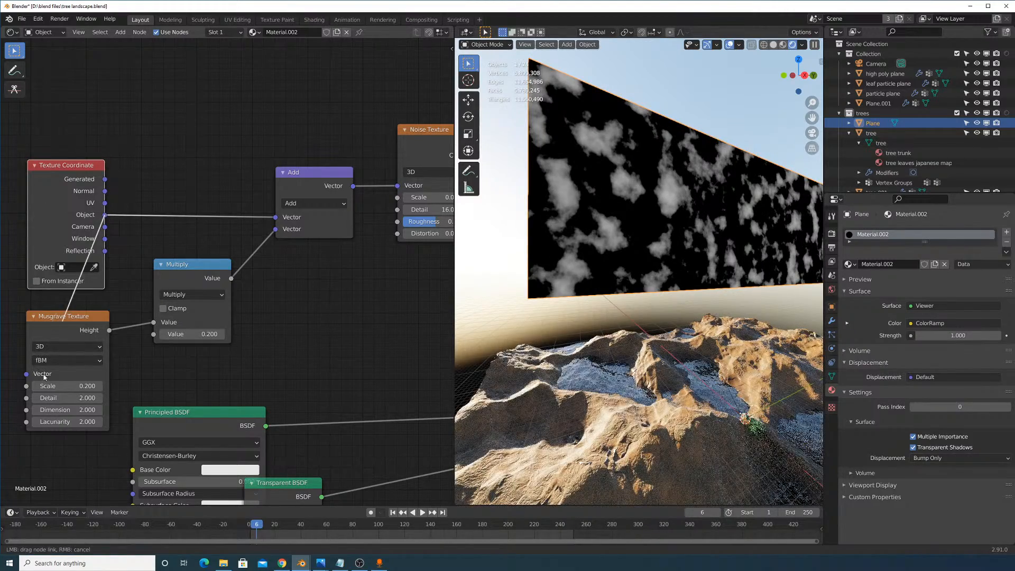
drag(45, 376, 105, 215)
drag(25, 209, 3, 211)
Try a much stronger multiplier on the Musgrave output, and set the Multiply node's value to 1.
drag(191, 334, 222, 334)
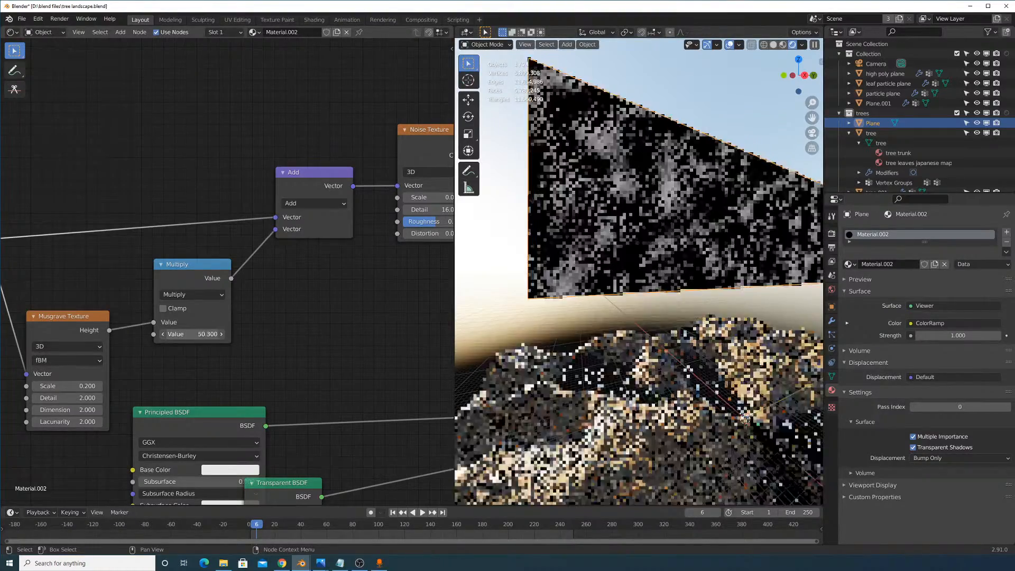
click(193, 334)
text(1)
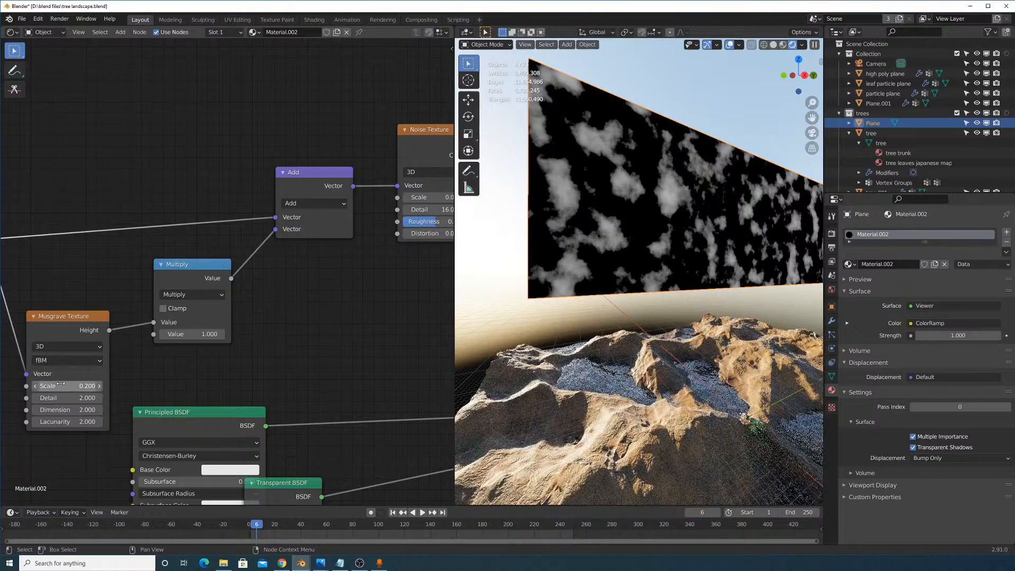
drag(62, 385, 32, 386)
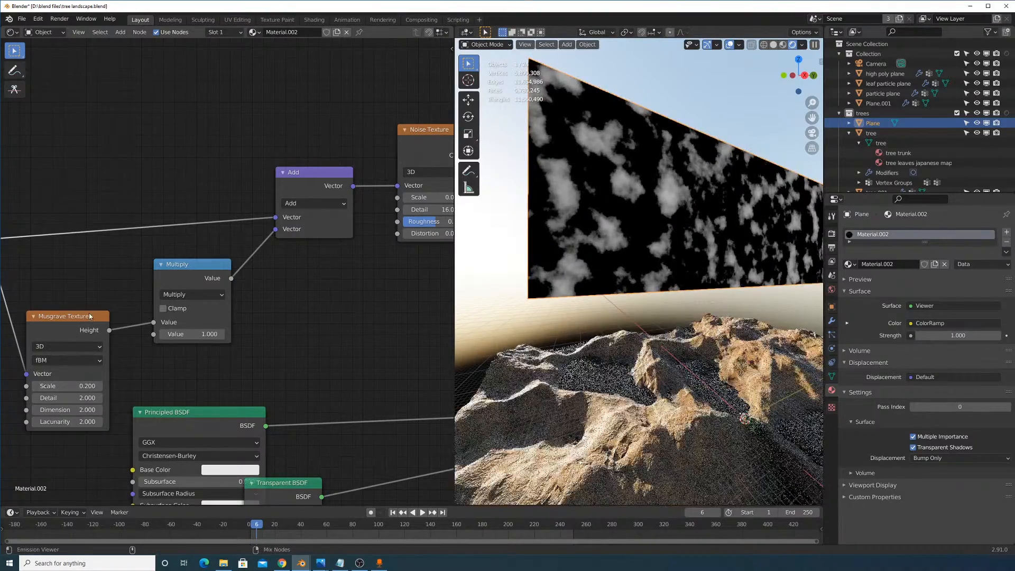
Preview the Musgrave Texture, Multiply, vector Add and Noise Texture outputs in turn on the plane.
ctrl+shift+click(89, 316)
ctrl+shift+click(211, 275)
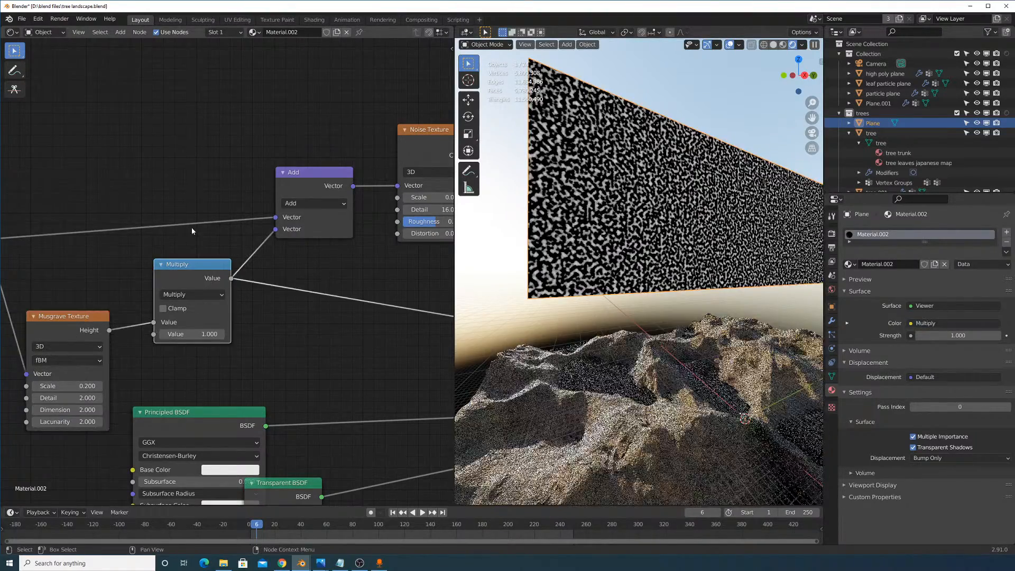
middle_drag(192, 227, 115, 275)
ctrl+shift+click(193, 286)
ctrl+shift+click(193, 286)
middle_drag(350, 239, 249, 254)
ctrl+shift+click(296, 208)
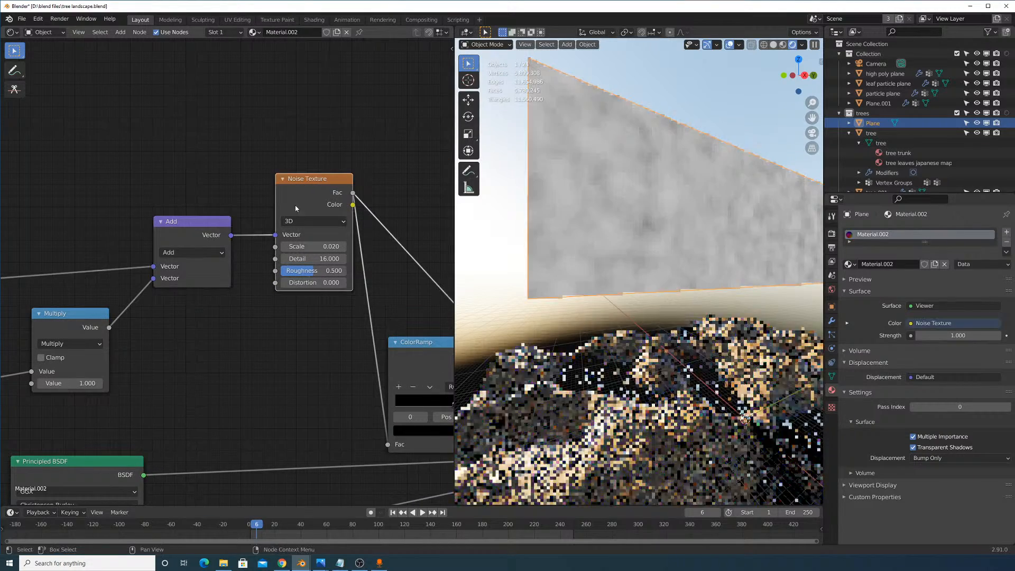
View the plane and terrain from above and deselect the plane.
middle_drag(100, 327, 164, 303)
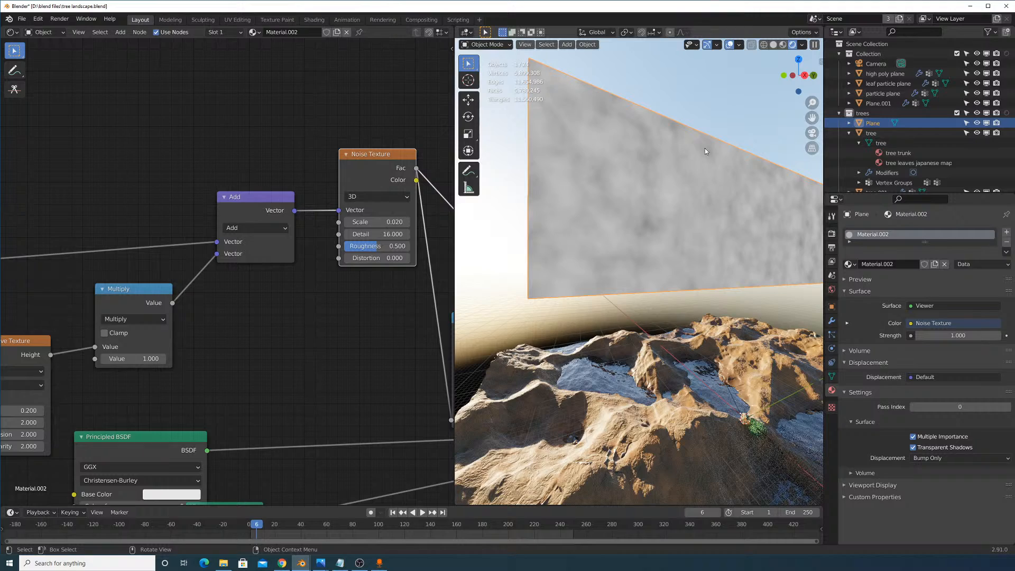
middle_drag(699, 138, 713, 188)
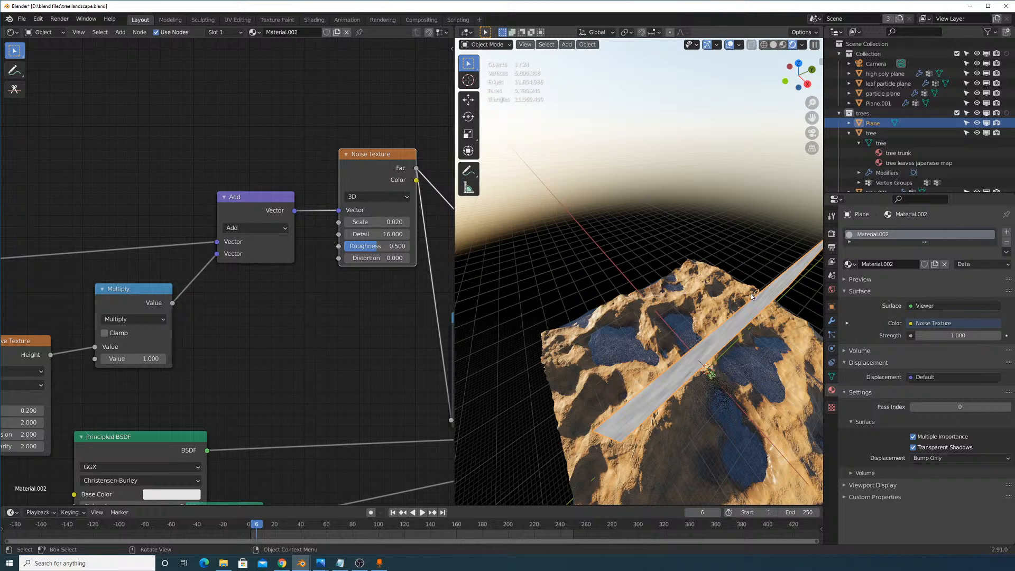
click(755, 263)
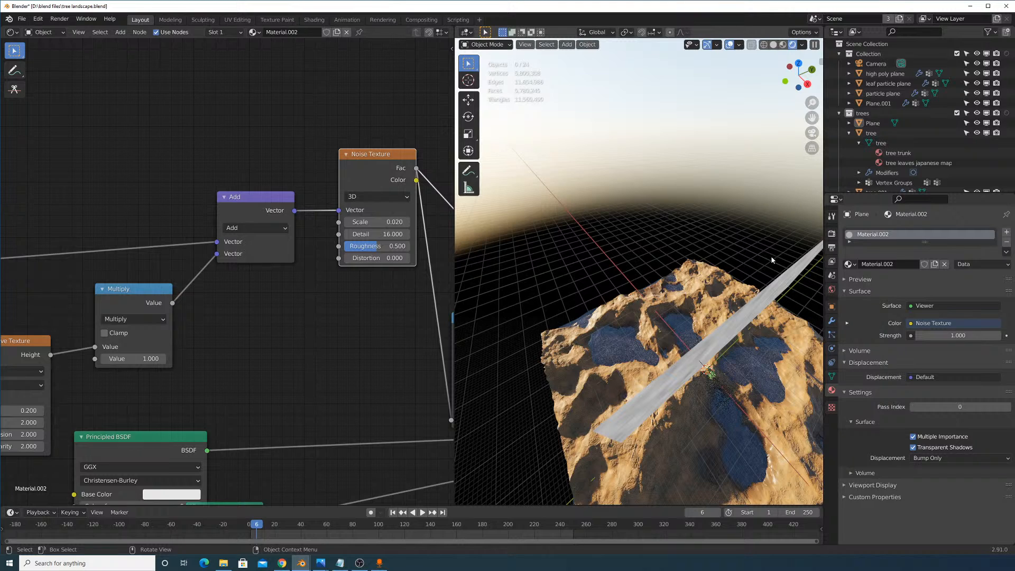
Inspect the upright plane's noise preview from several angles above the terrain, with the plane selected.
scroll(771, 255, up, 4)
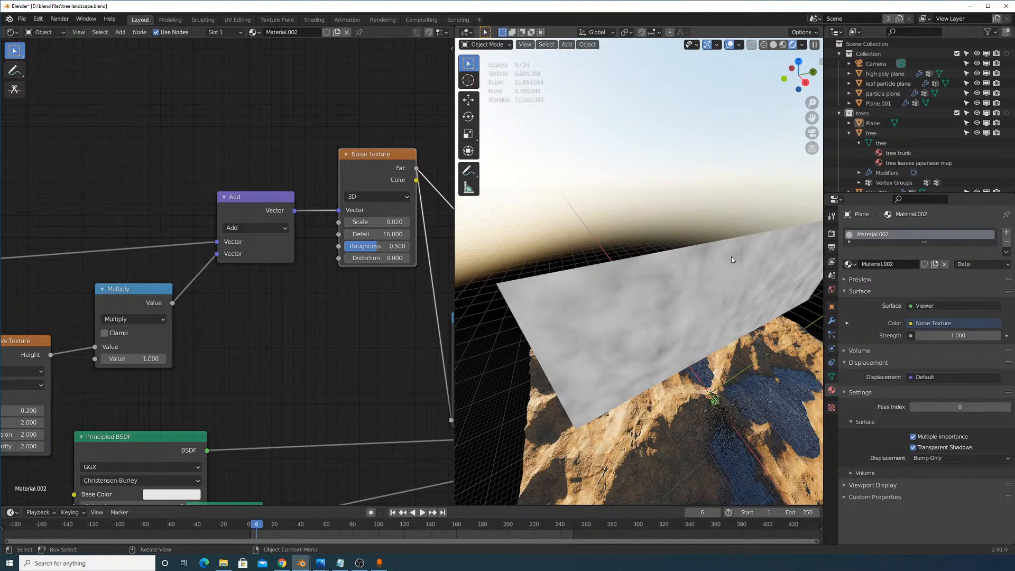
click(744, 268)
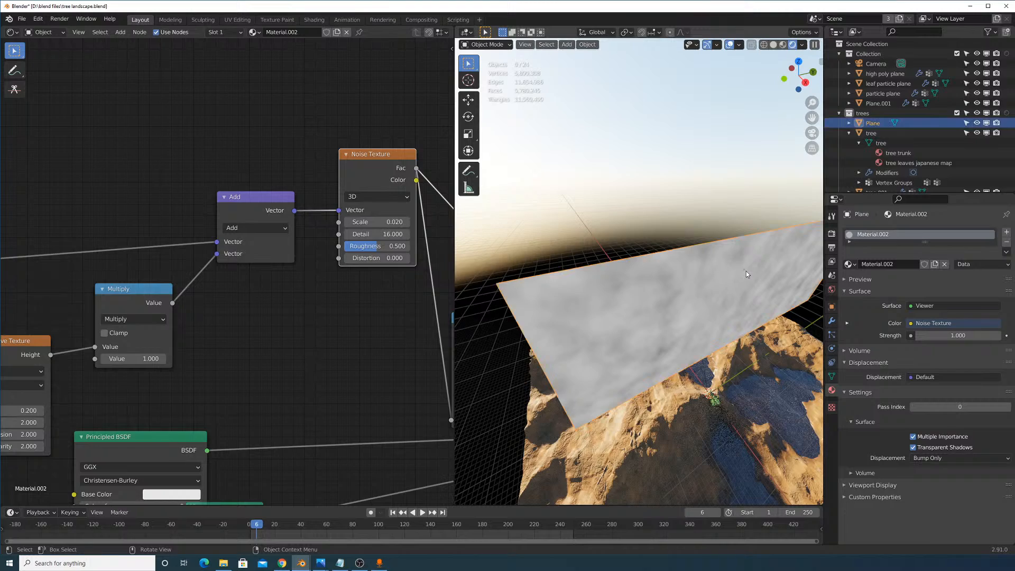
middle_drag(653, 218, 703, 235)
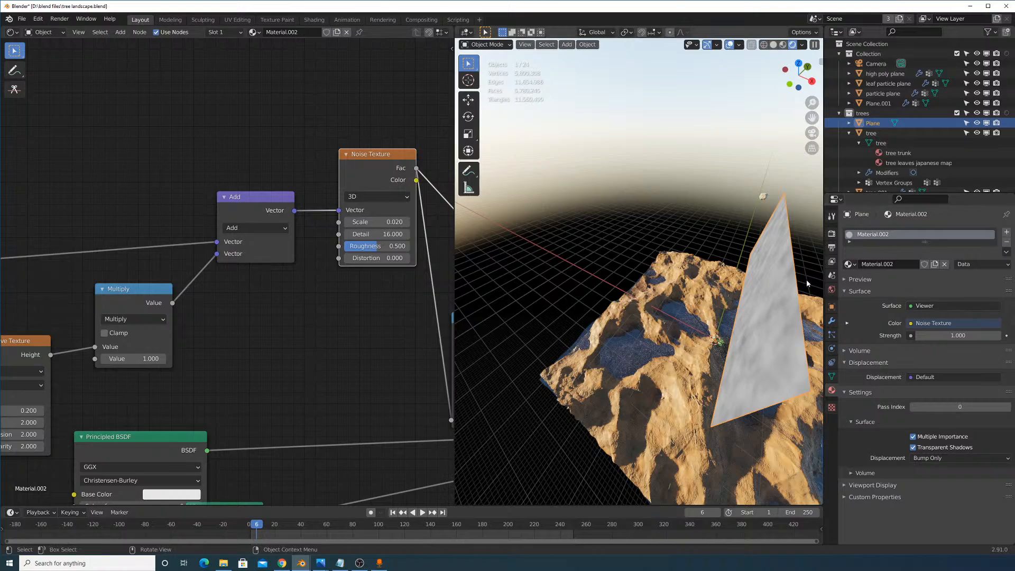
middle_drag(769, 258, 789, 270)
middle_drag(713, 236, 750, 259)
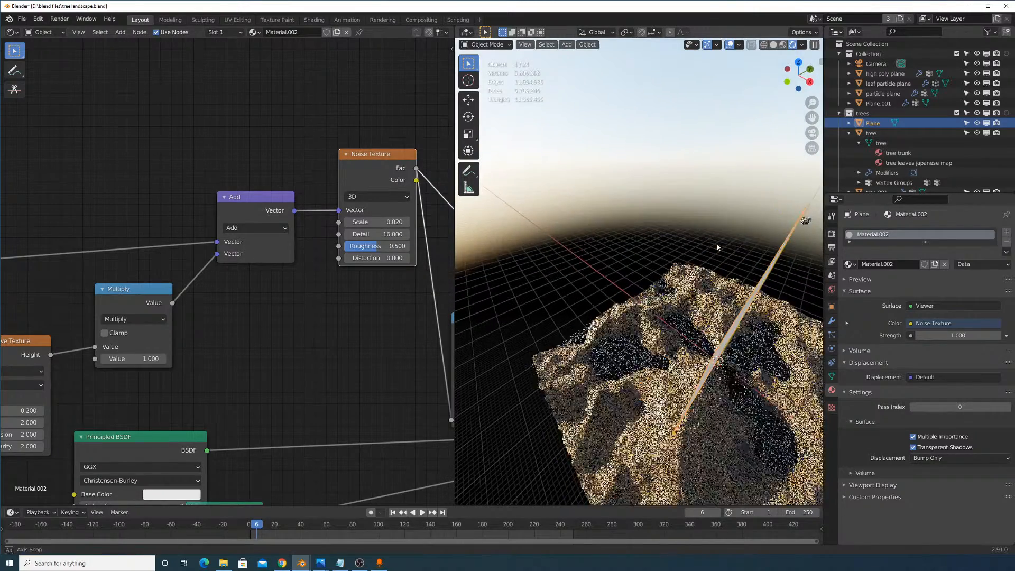
click(750, 260)
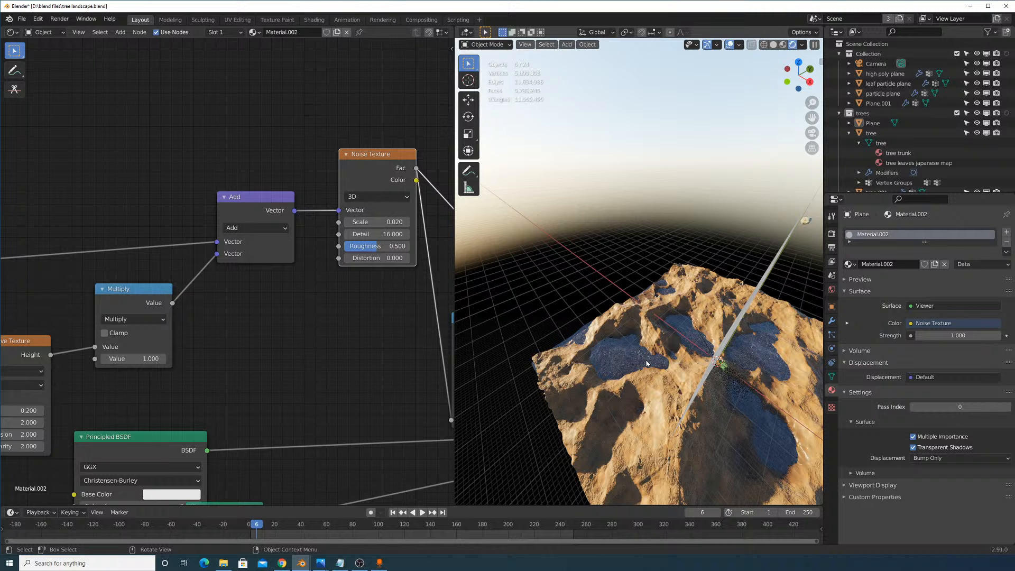
click(735, 326)
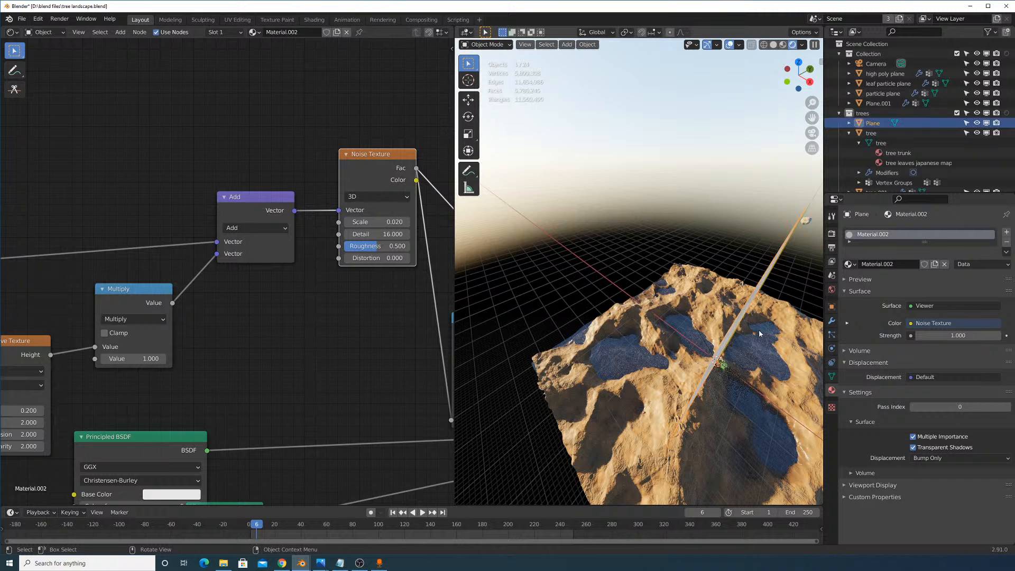
middle_drag(735, 326, 760, 305)
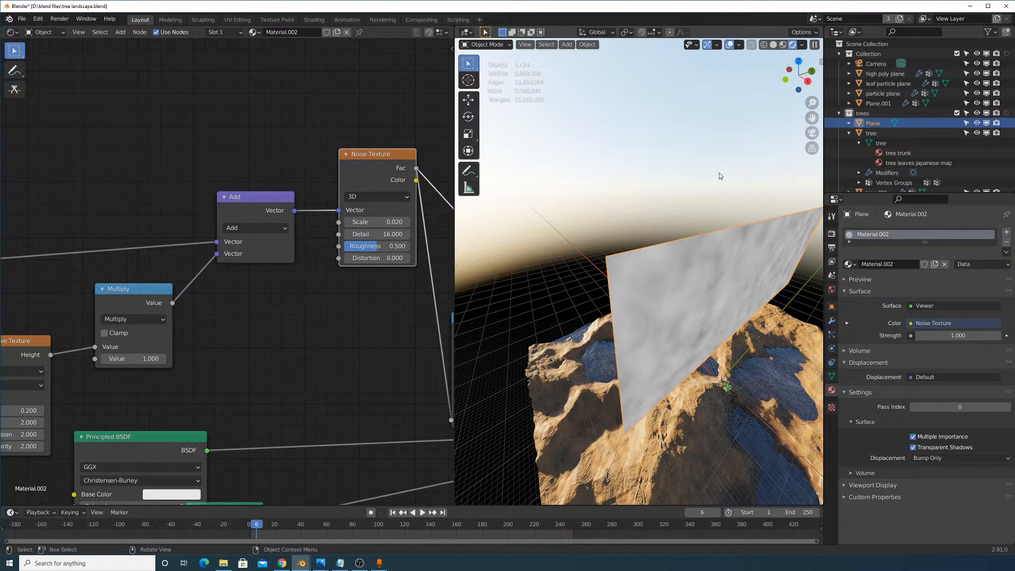
click(728, 203)
click(711, 270)
middle_drag(728, 278, 738, 308)
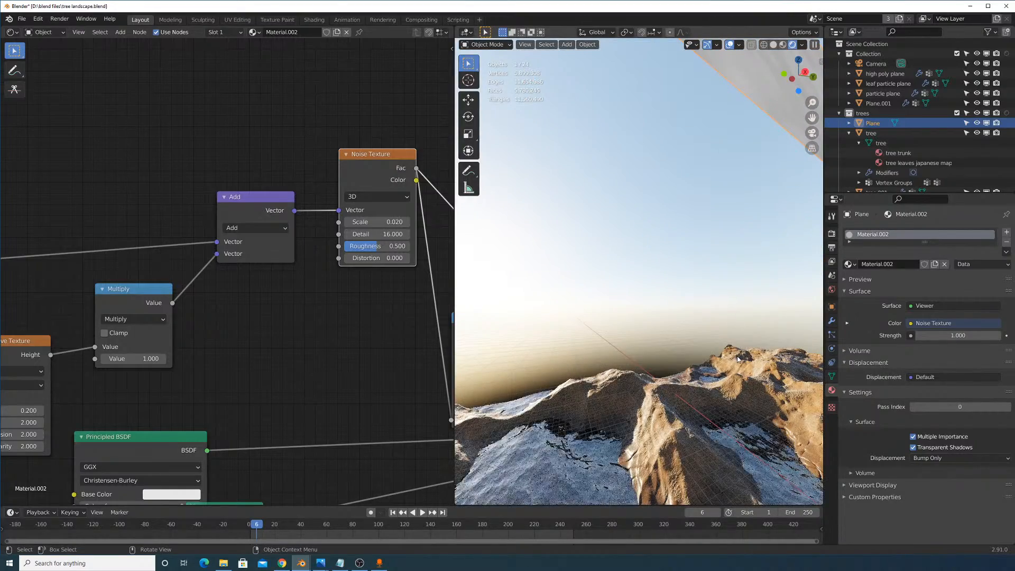
Examine how the plane's noise pattern looks over the terrain from low and high viewpoints, keeping the plane selected.
middle_drag(737, 359, 838, 326)
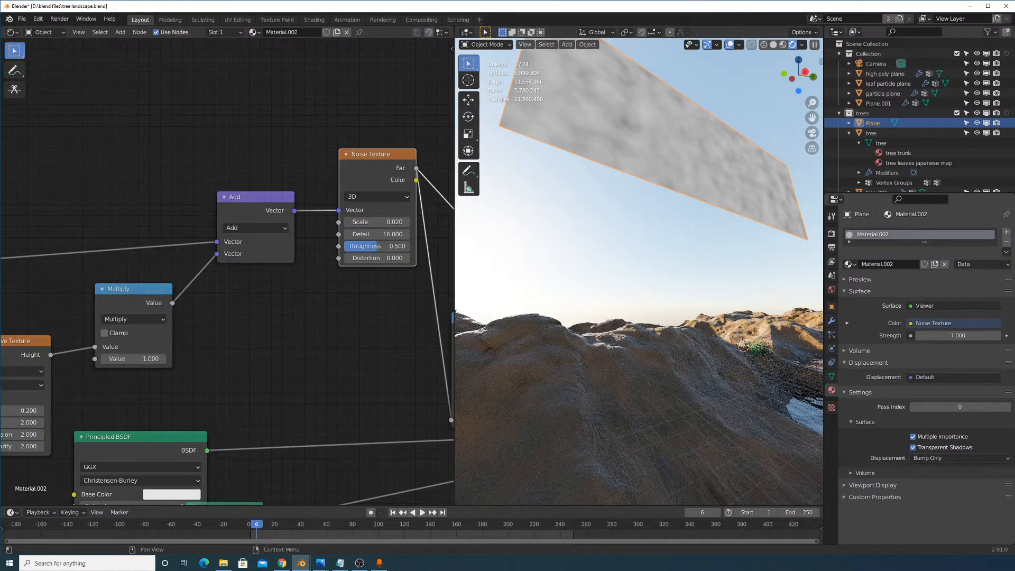
middle_drag(772, 242, 747, 277)
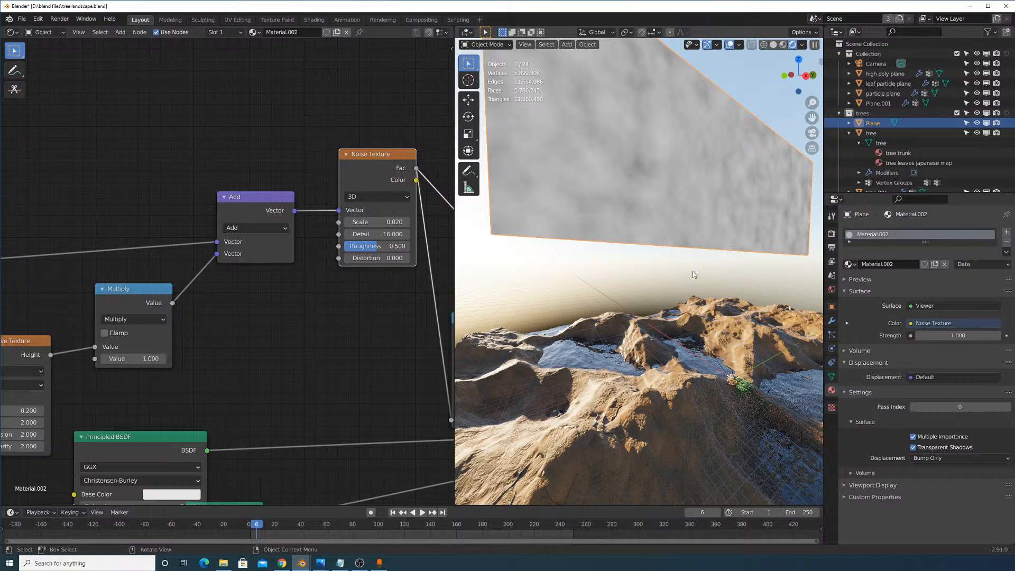
middle_drag(693, 270, 694, 278)
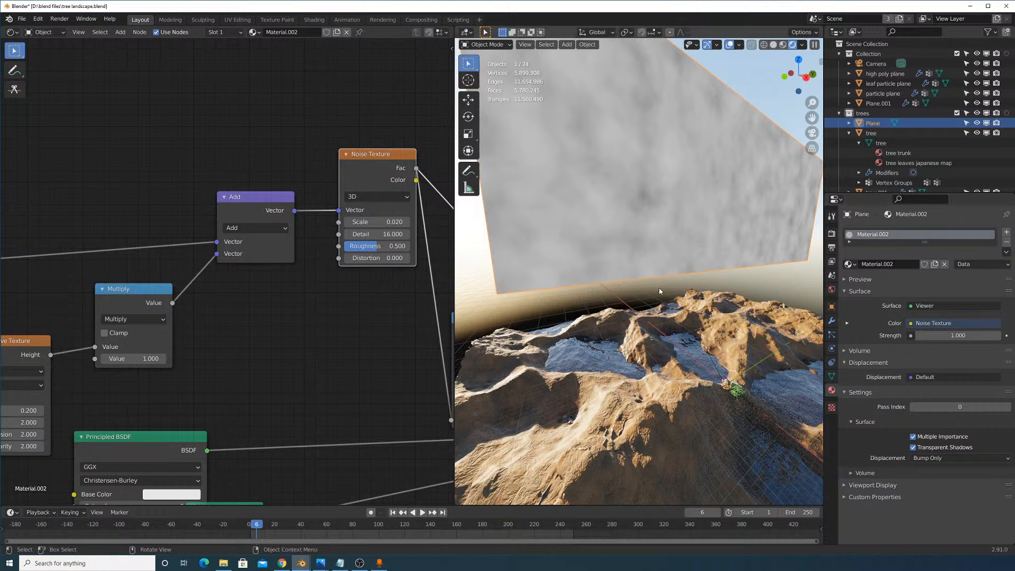
middle_drag(653, 296, 653, 325)
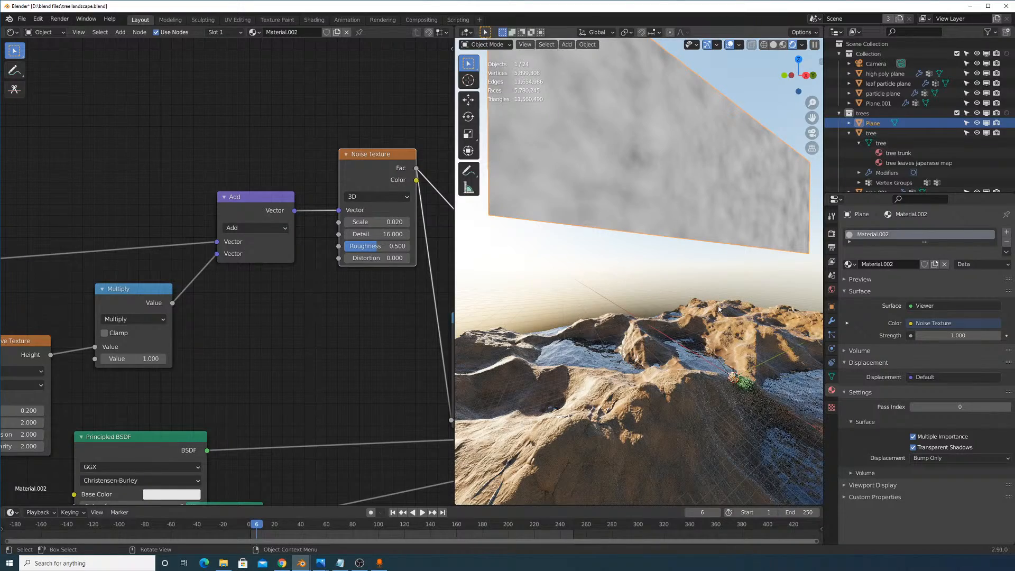
mouse_move(724, 301)
middle_down()
mouse_move(734, 283)
mouse_move(734, 316)
middle_up()
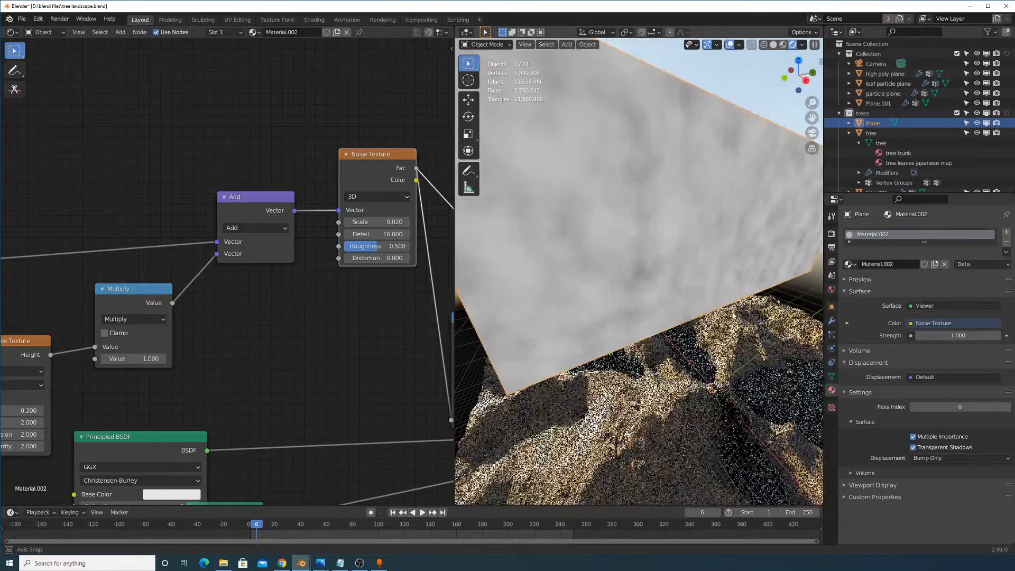
click(687, 359)
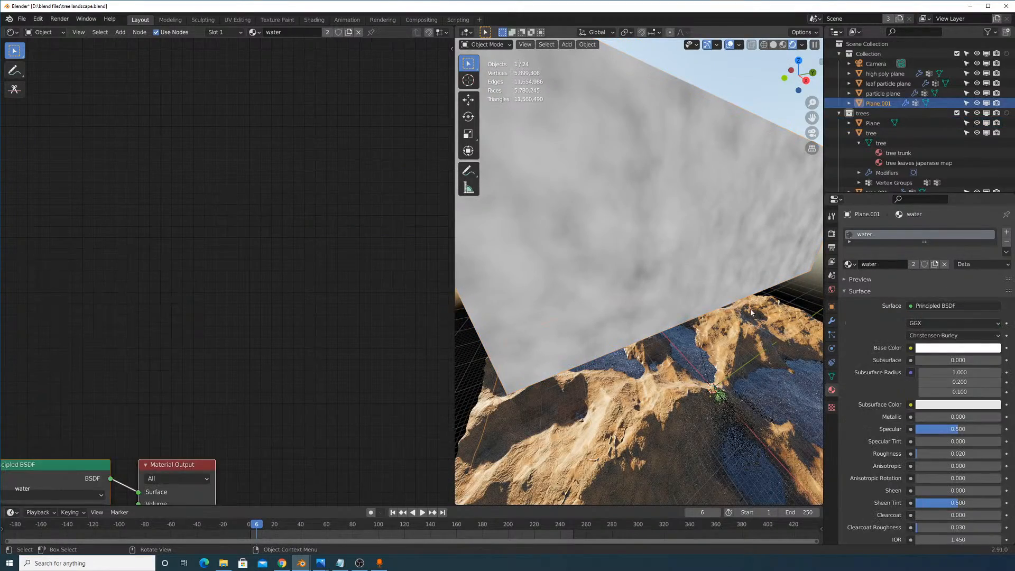
click(745, 272)
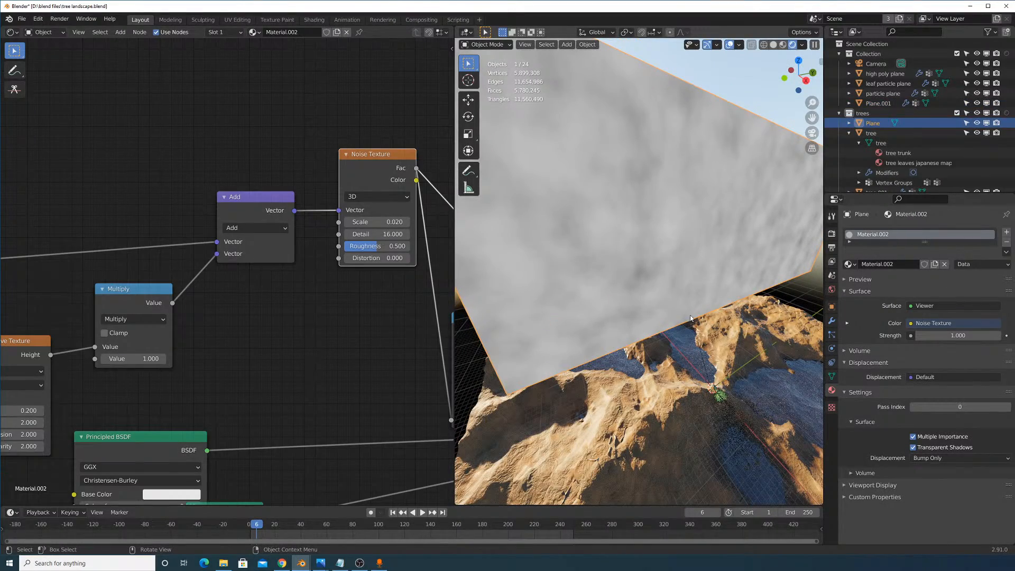
middle_drag(690, 317, 697, 293)
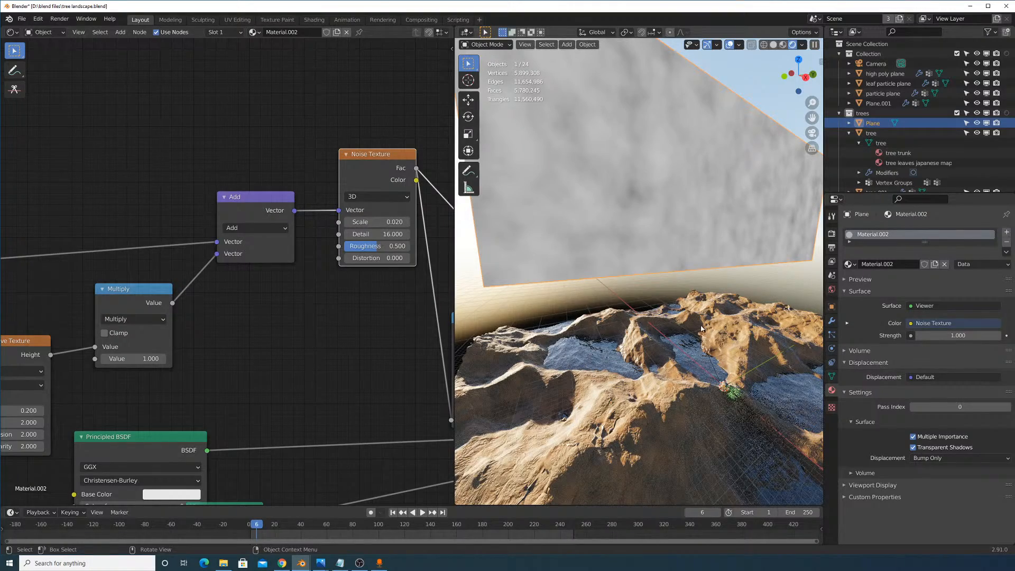
middle_drag(701, 328, 702, 266)
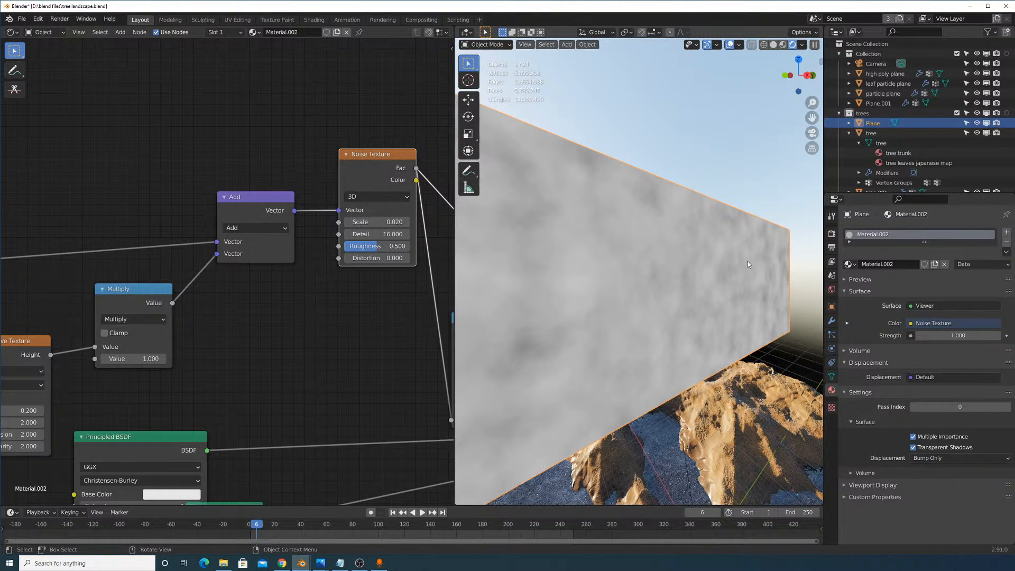
Set the Musgrave Texture's Scale to 0.05.
middle_drag(155, 357, 350, 284)
click(217, 337)
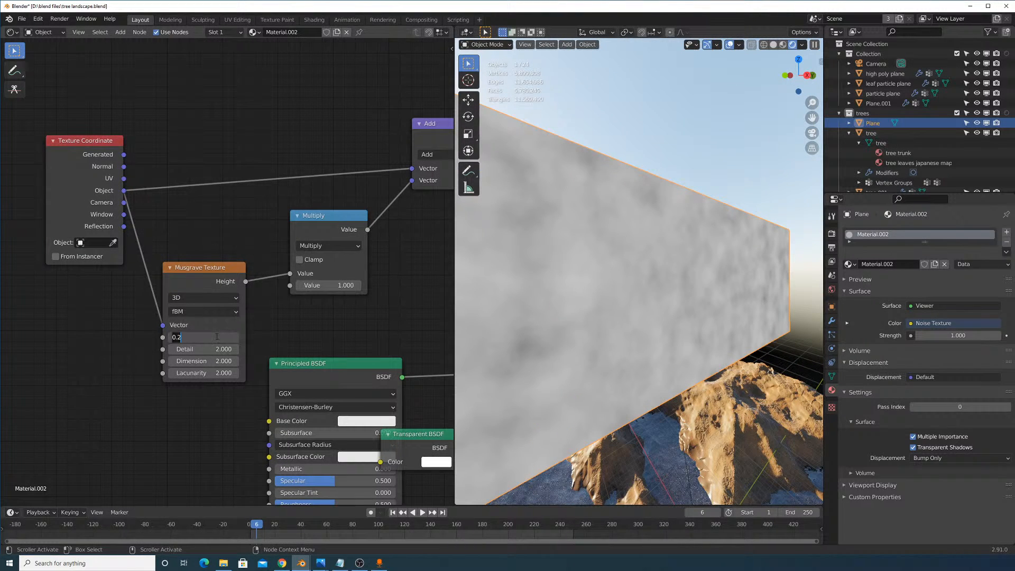
text(0.05)
key(Return)
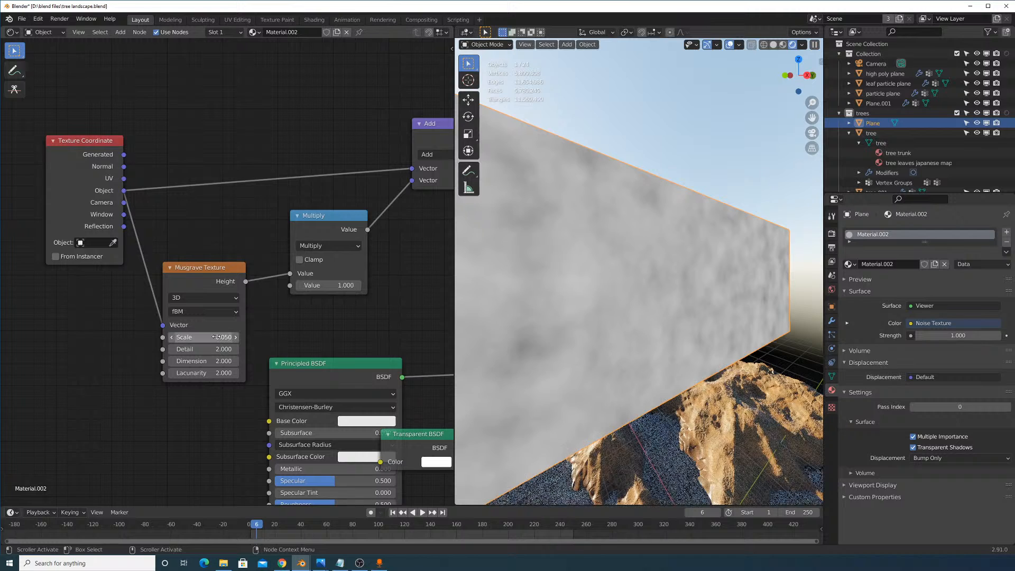
Set the Noise Texture's Scale to 0.001.
middle_drag(265, 286, 70, 314)
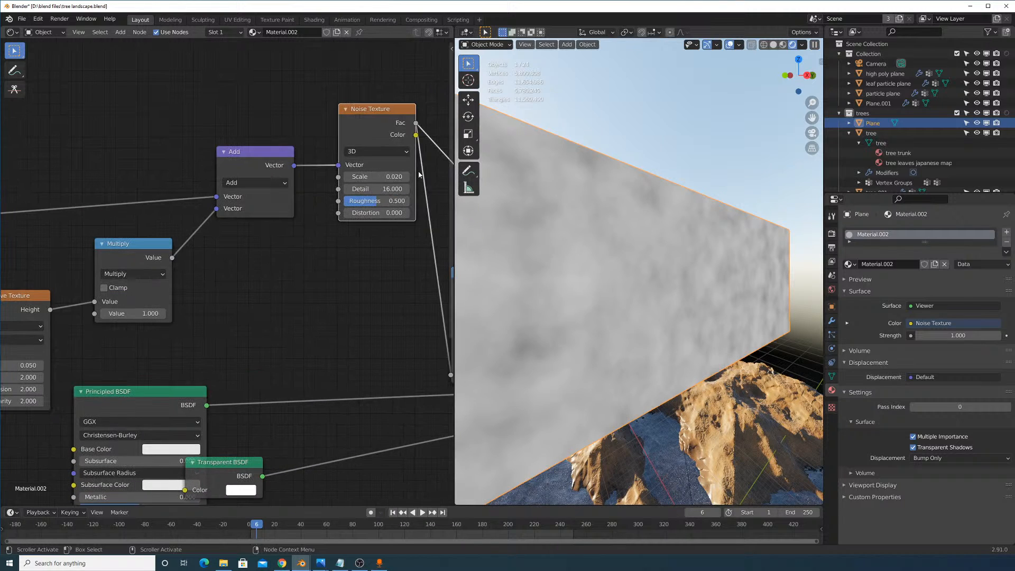
click(387, 177)
text(0.02)
key(BackSpace)
text(01)
key(Return)
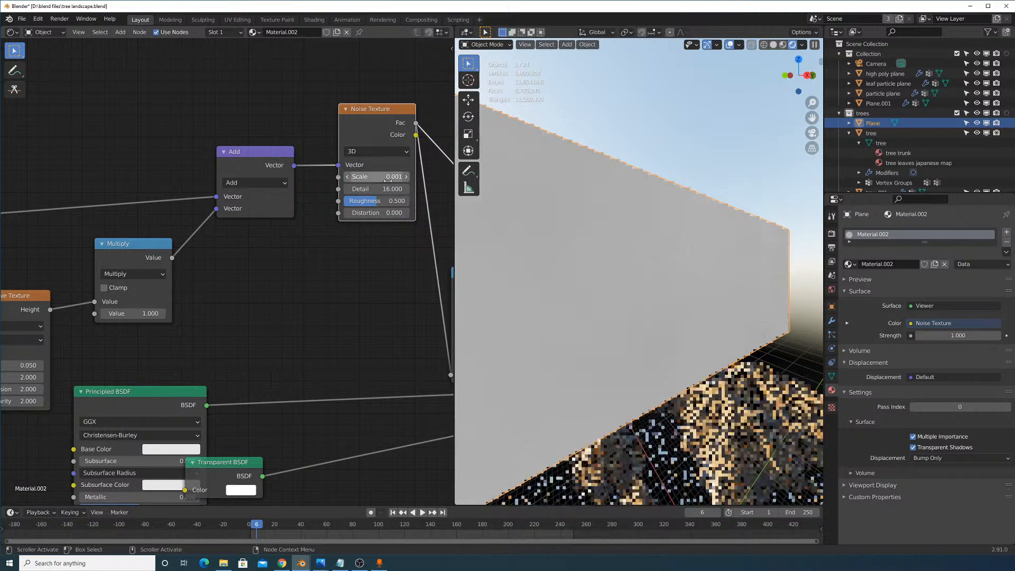
Preview the ColorRamp output on the plane and move the ramp's black stop to position 0.446.
middle_drag(431, 162, 212, 142)
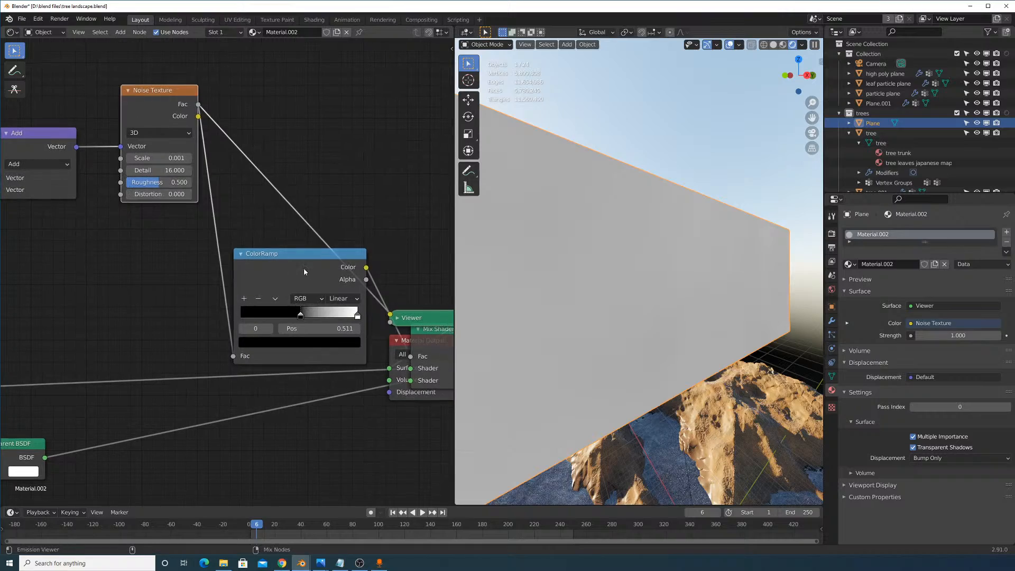
ctrl+shift+click(304, 267)
drag(299, 315, 292, 336)
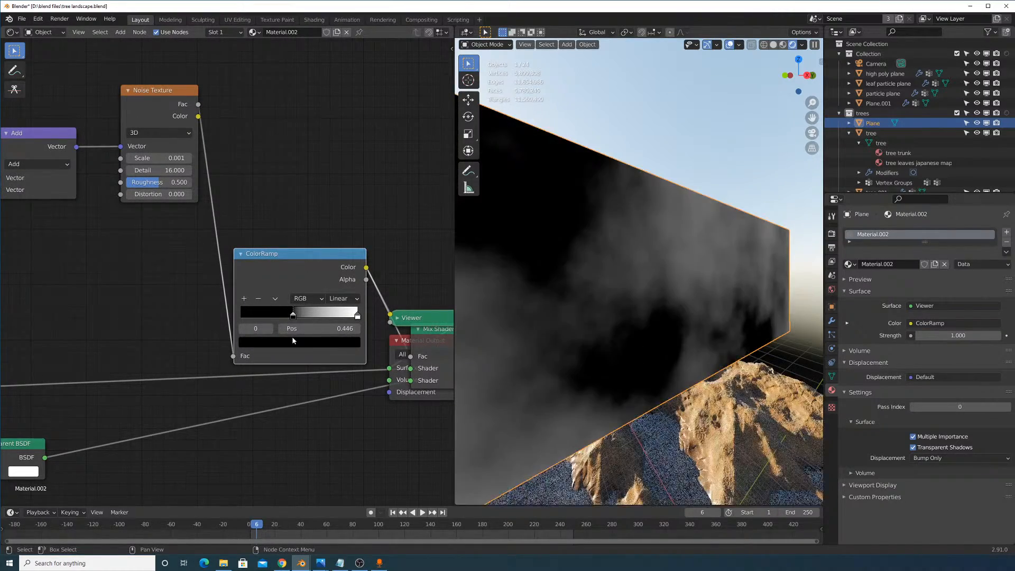
scroll(622, 276, down, 5)
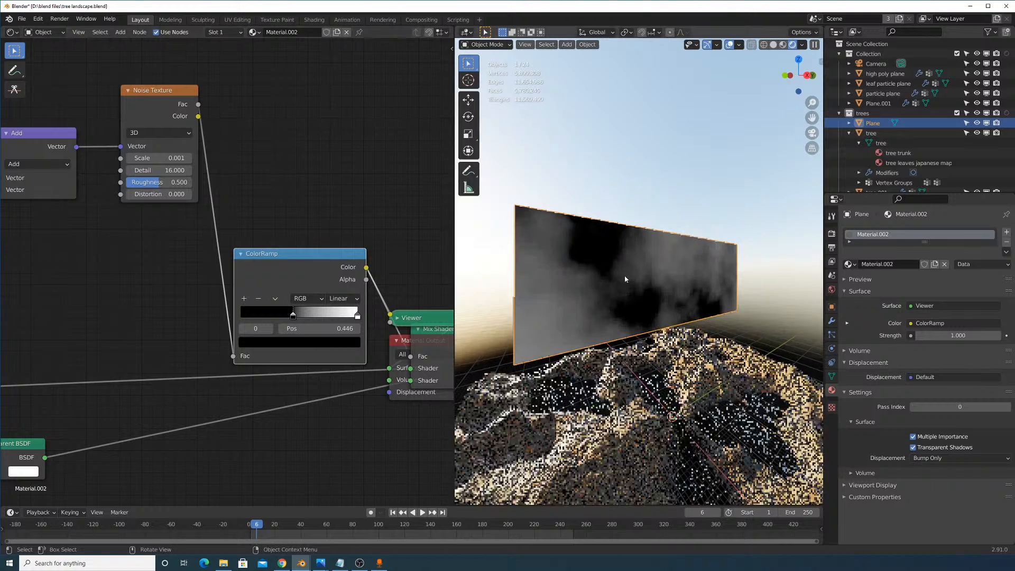
Move the ColorRamp node beneath the Noise Texture, away from the Viewer and Mix Shader nodes.
key(g)
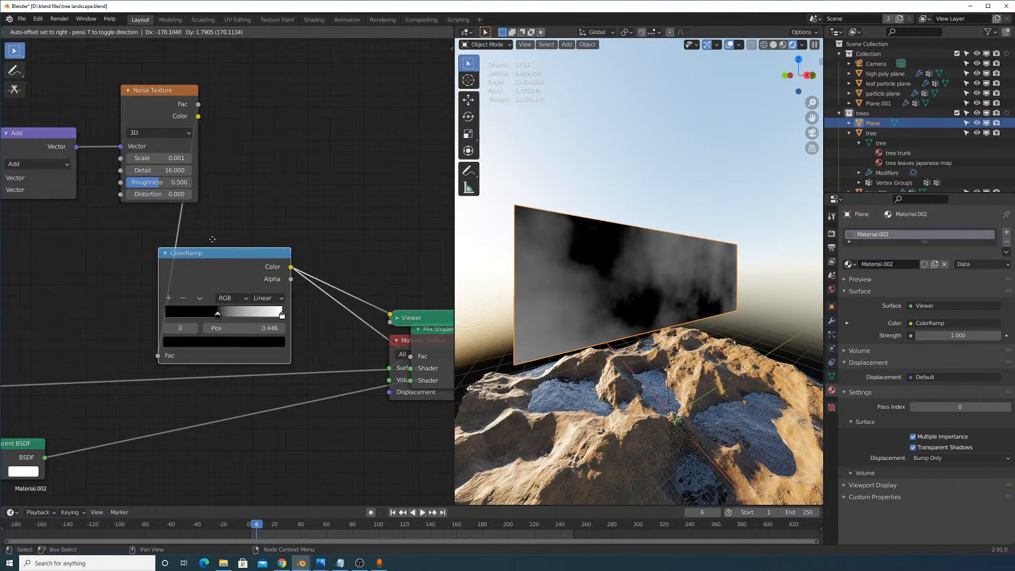
click(234, 289)
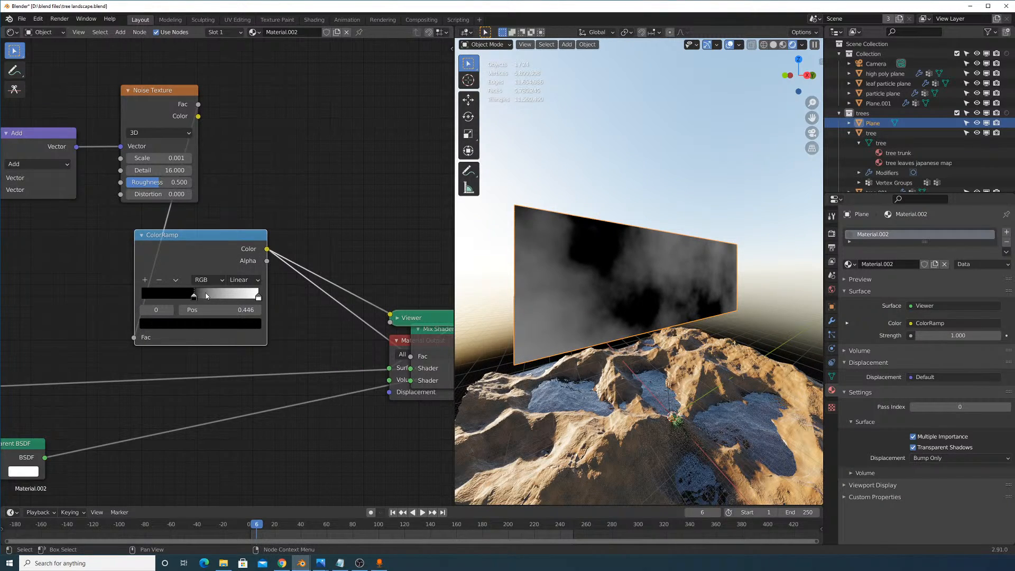
middle_drag(241, 213, 251, 255)
click(120, 32)
click(139, 43)
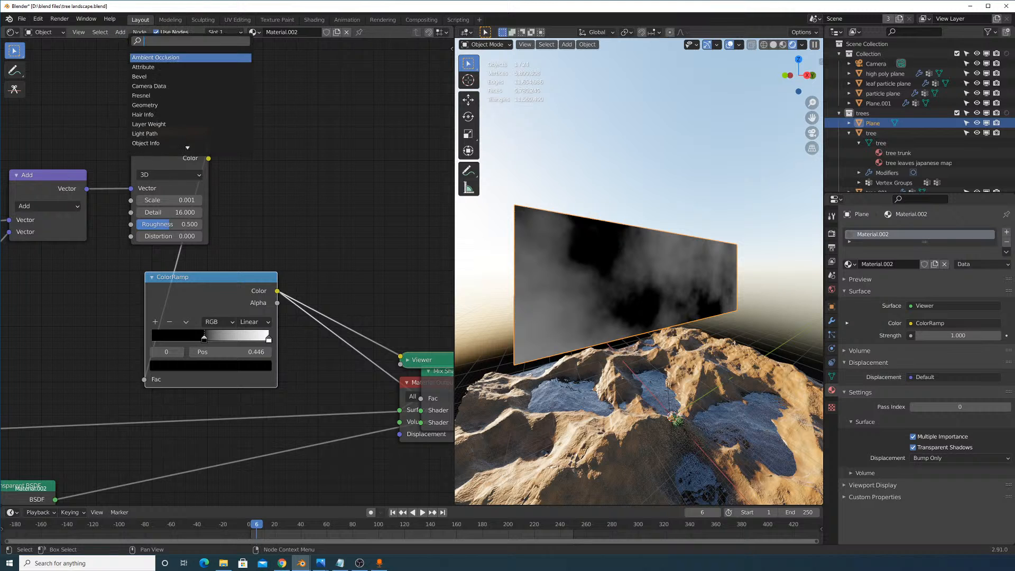
text(mask)
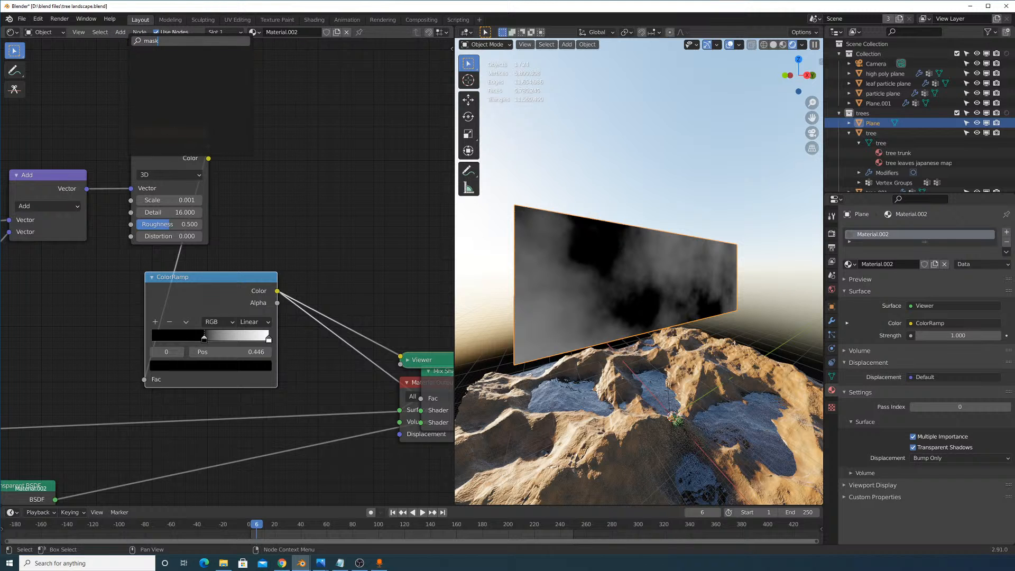
key(BackSpace)
key(BackSpace)
key(BackSpace)
text(s)
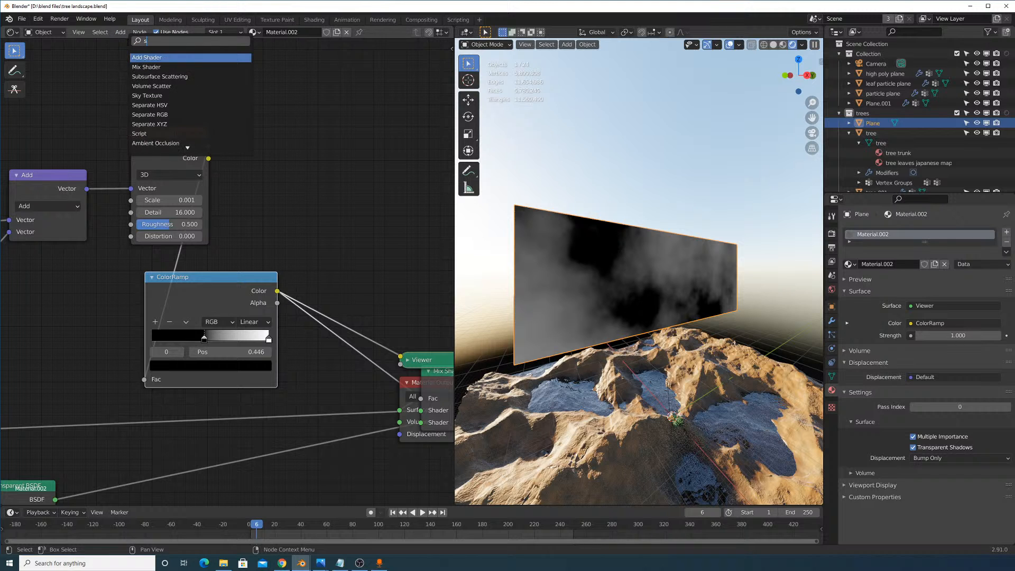
text(ph)
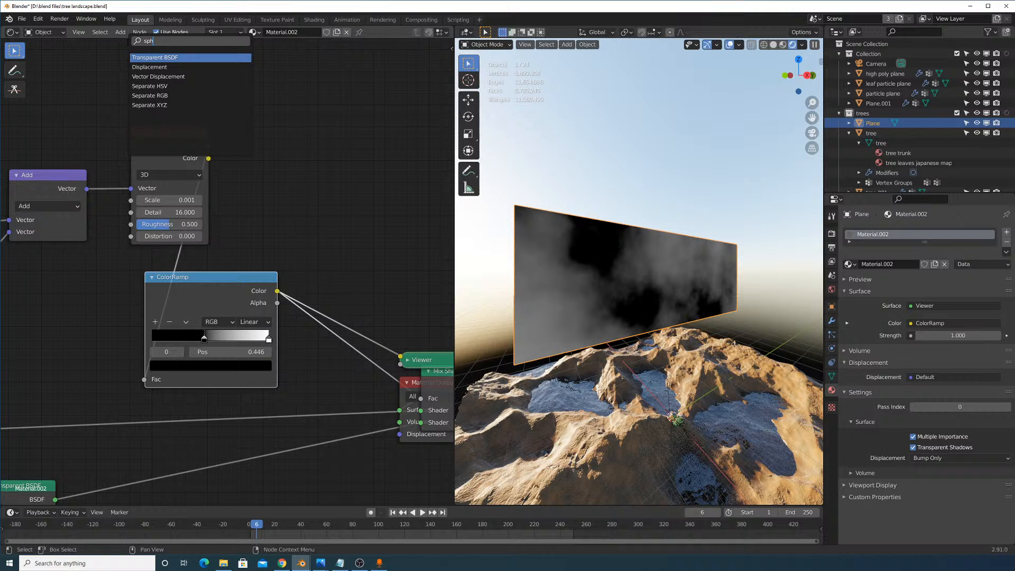
drag(162, 43, 144, 42)
Add a Gradient Texture node and place it on the link between the Noise Texture and the ColorRamp.
click(120, 32)
mouse_move(138, 107)
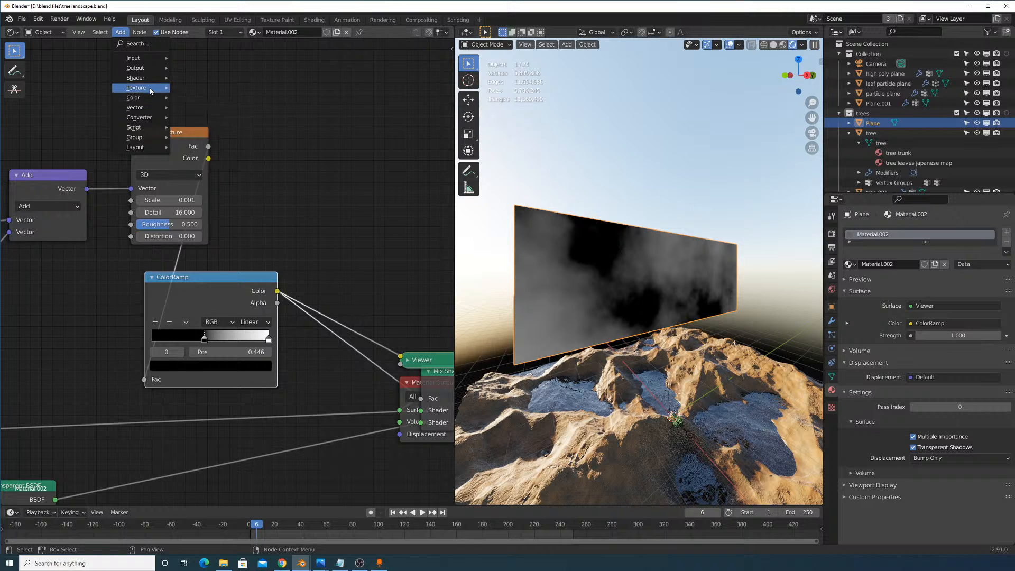
mouse_move(151, 91)
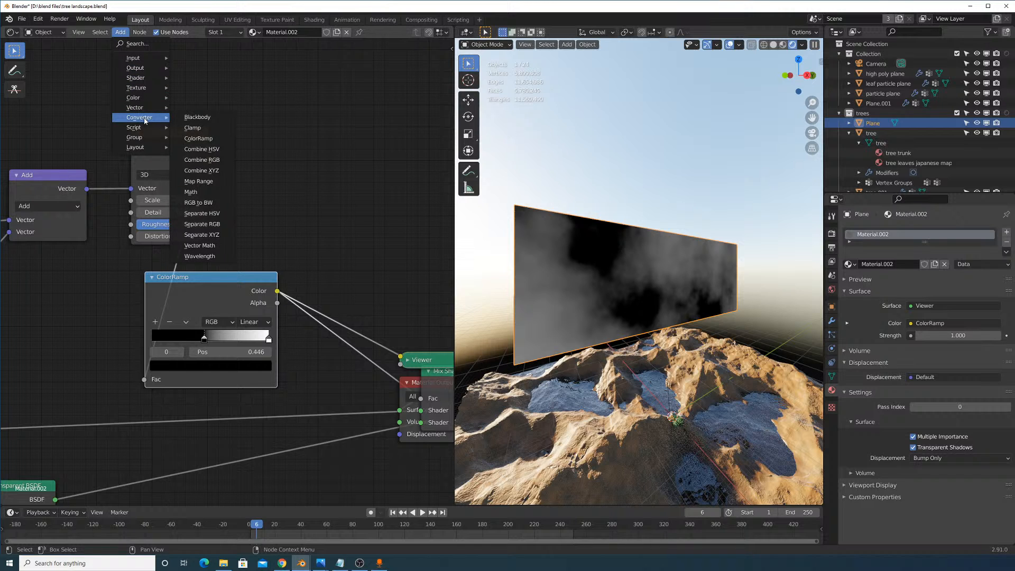
mouse_move(144, 139)
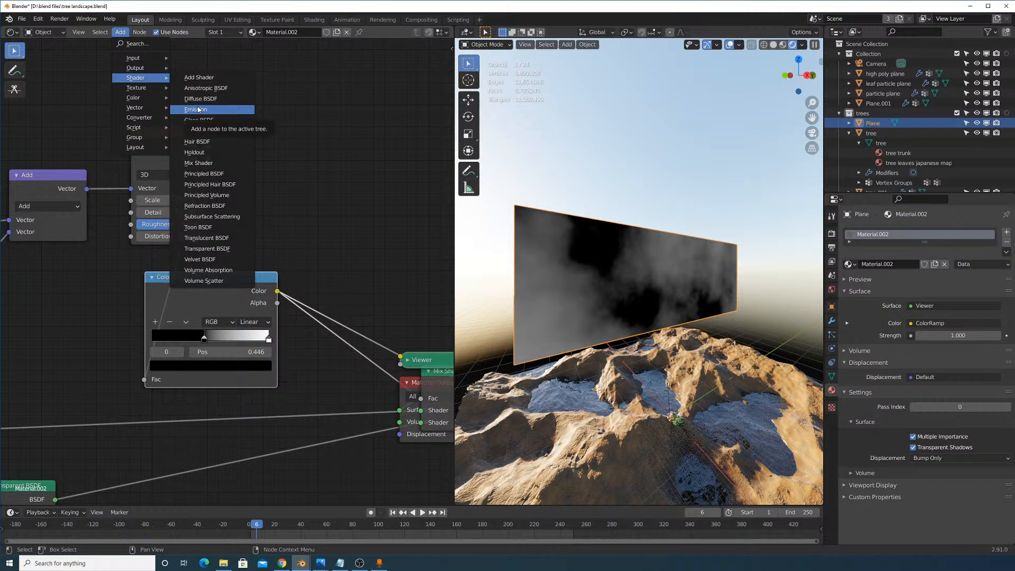
click(133, 43)
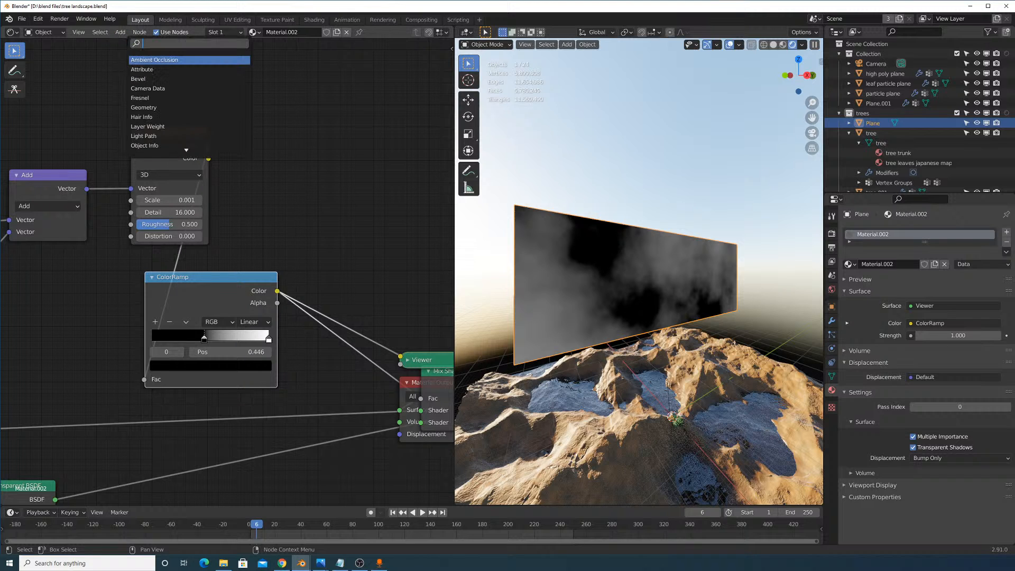
text(grad)
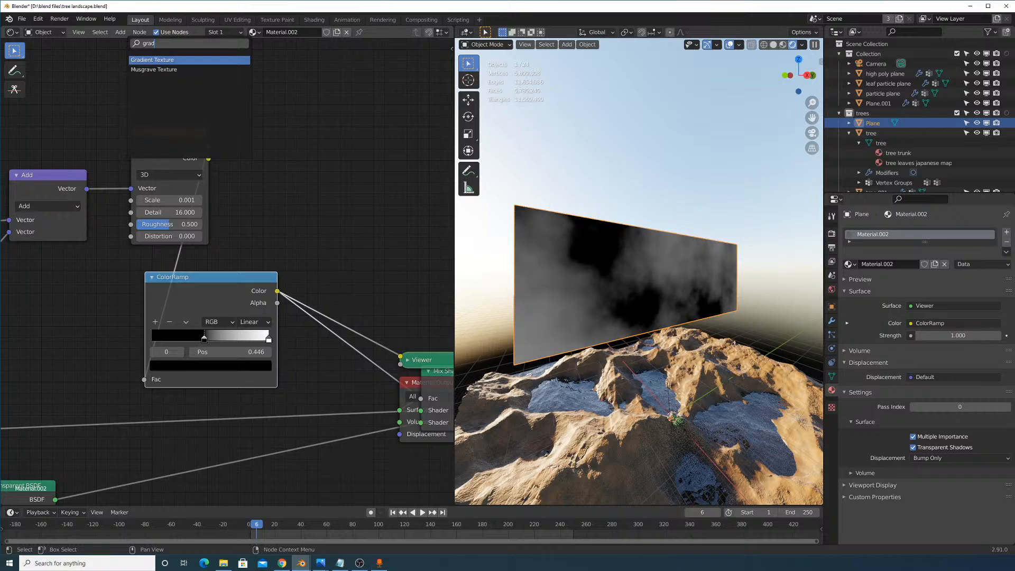
click(186, 59)
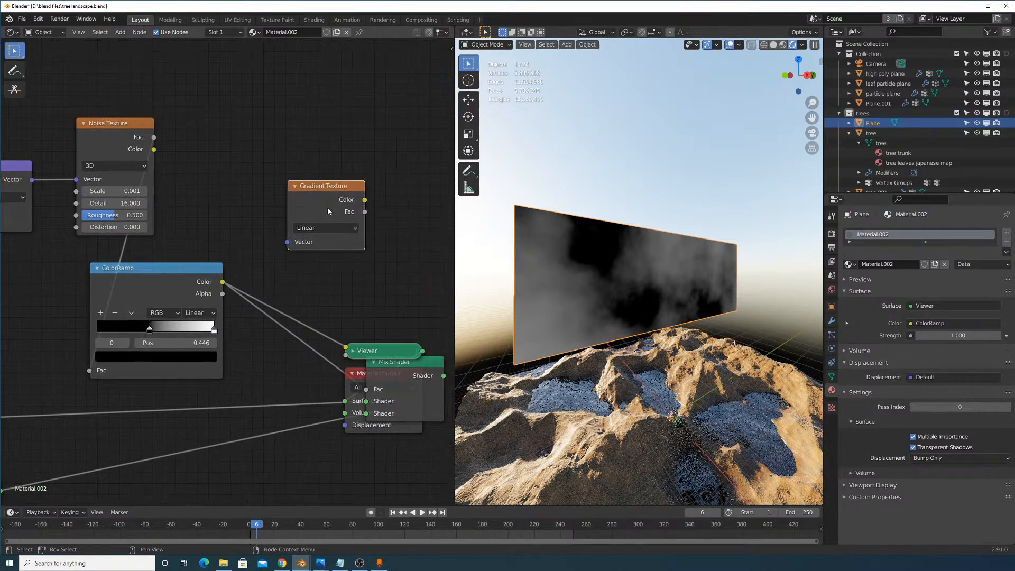
click(316, 200)
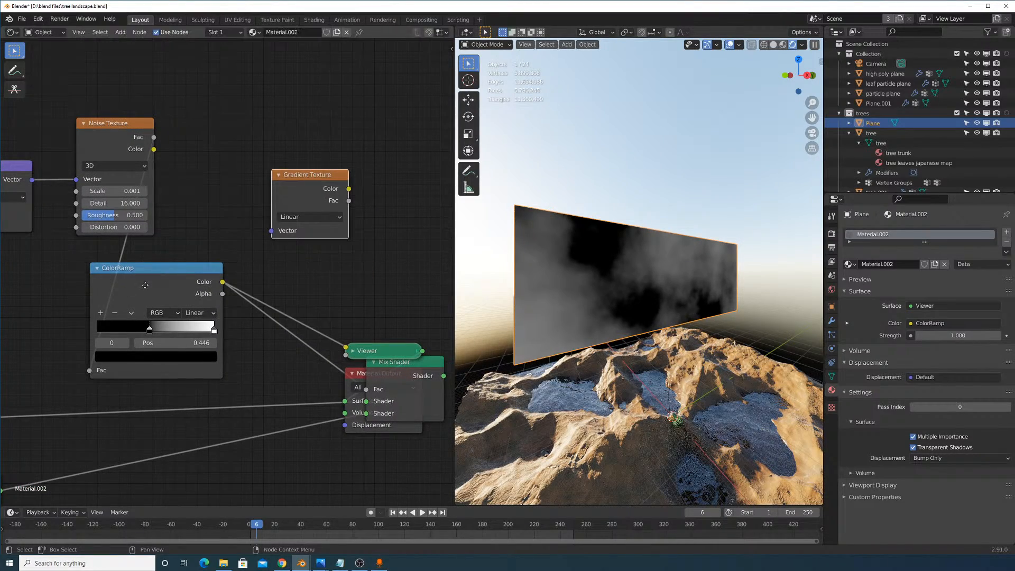
drag(317, 199, 243, 244)
Set the Gradient Texture's type to Spherical and preview its output on the plane.
click(242, 257)
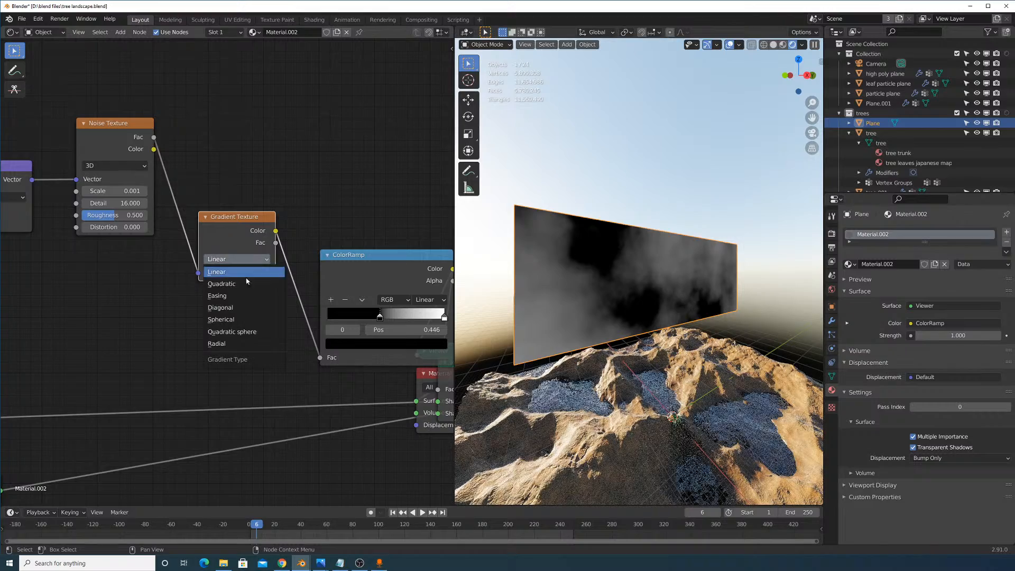
click(237, 319)
ctrl+shift+click(242, 230)
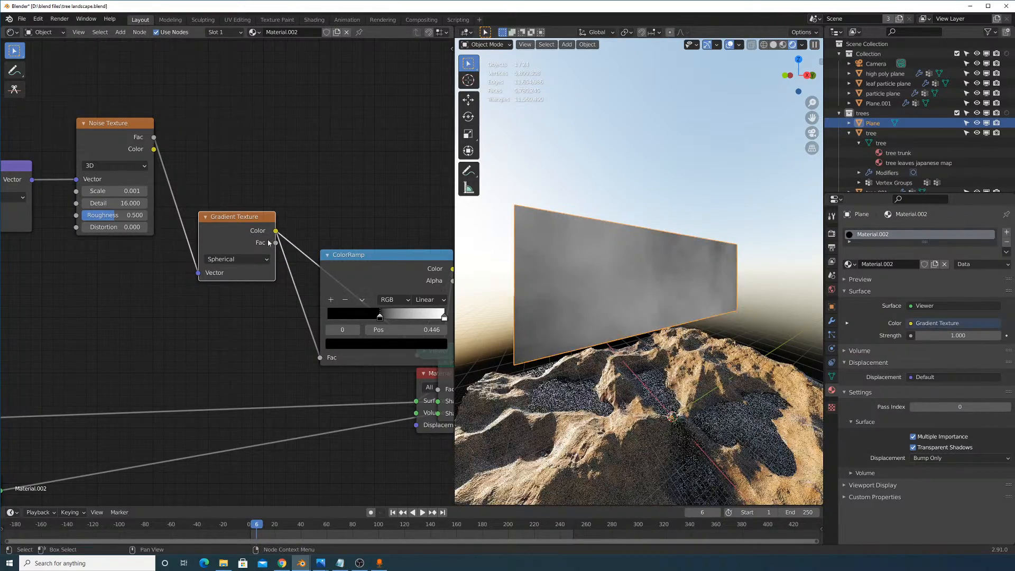
Reconnect the Noise Texture's Fac output to the ColorRamp's Fac input and move the Gradient Texture node clear of them.
mouse_move(240, 242)
mouse_down()
mouse_move(219, 252)
mouse_move(249, 226)
mouse_up()
drag(206, 257, 320, 358)
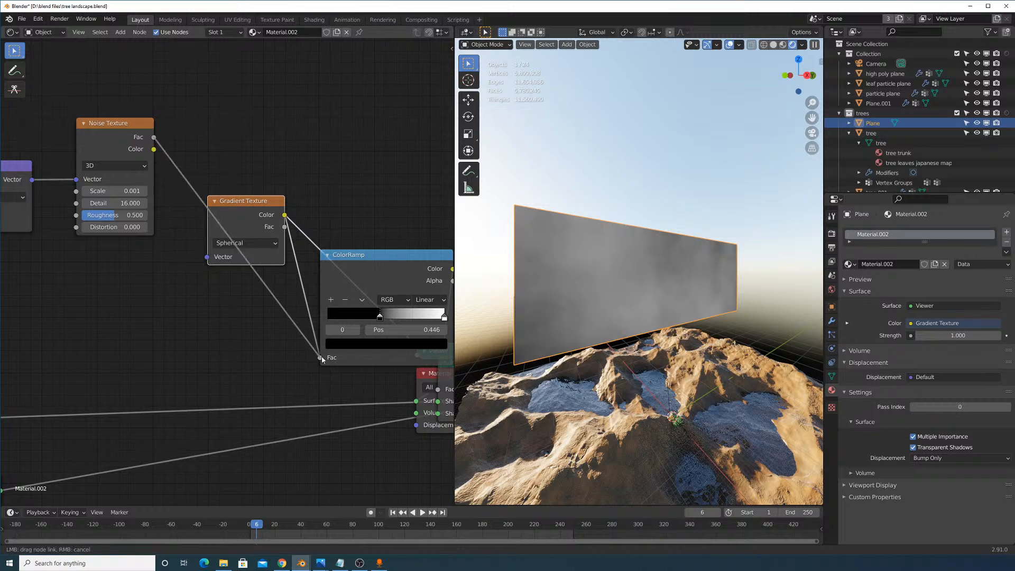
drag(264, 233, 296, 146)
middle_drag(329, 142, 283, 254)
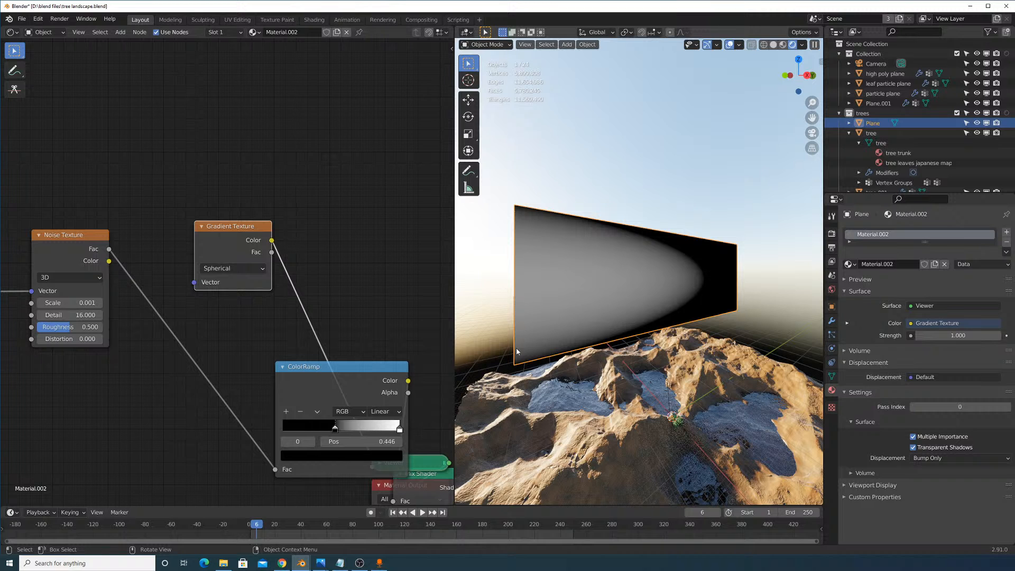
Connect the Texture Coordinate's Object output to the Gradient Texture's Vector input and place the gradient node above the Noise Texture.
scroll(222, 301, down, 2)
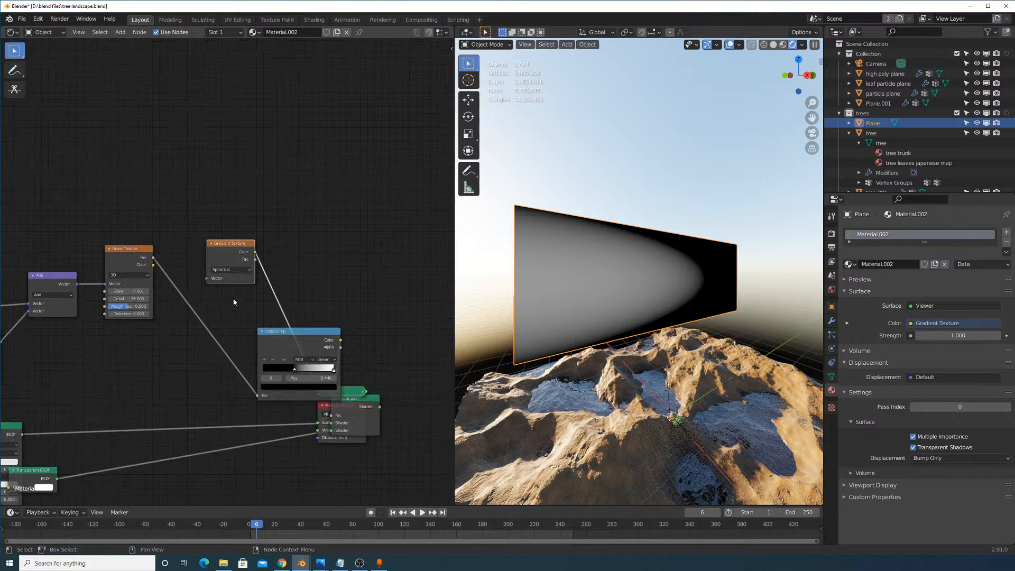
middle_drag(227, 303, 392, 290)
drag(373, 266, 14, 305)
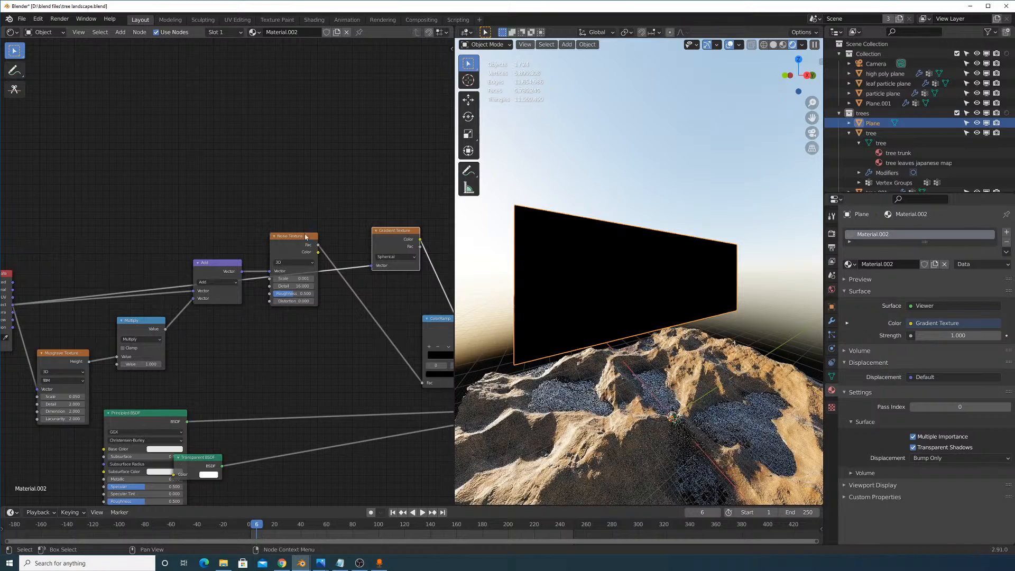
middle_drag(383, 242, 440, 238)
drag(441, 239, 369, 193)
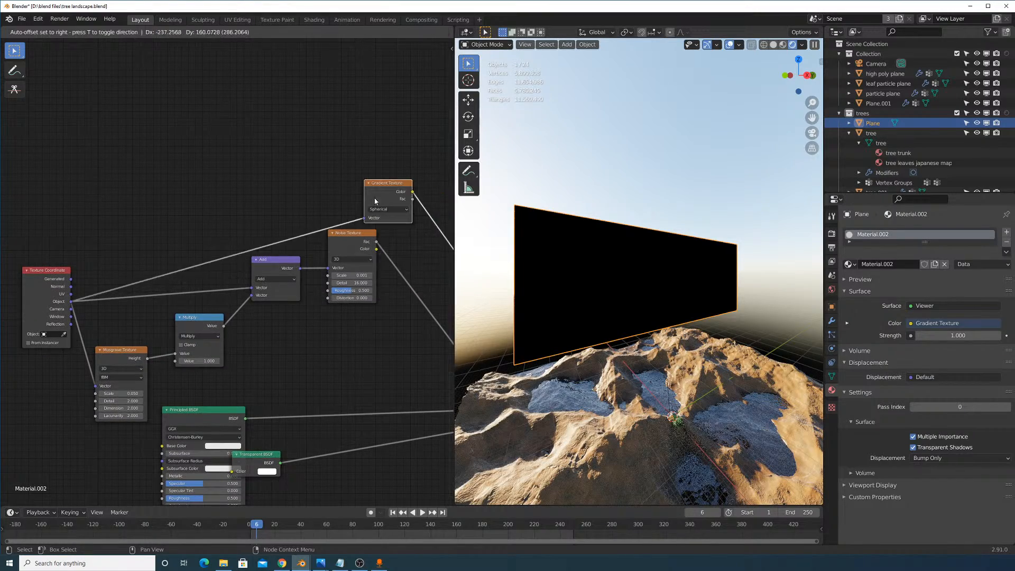
Apply the plane's object transform and preview the Gradient Texture's Fac output.
middle_drag(478, 212, 359, 259)
key(ctrl+a)
click(631, 270)
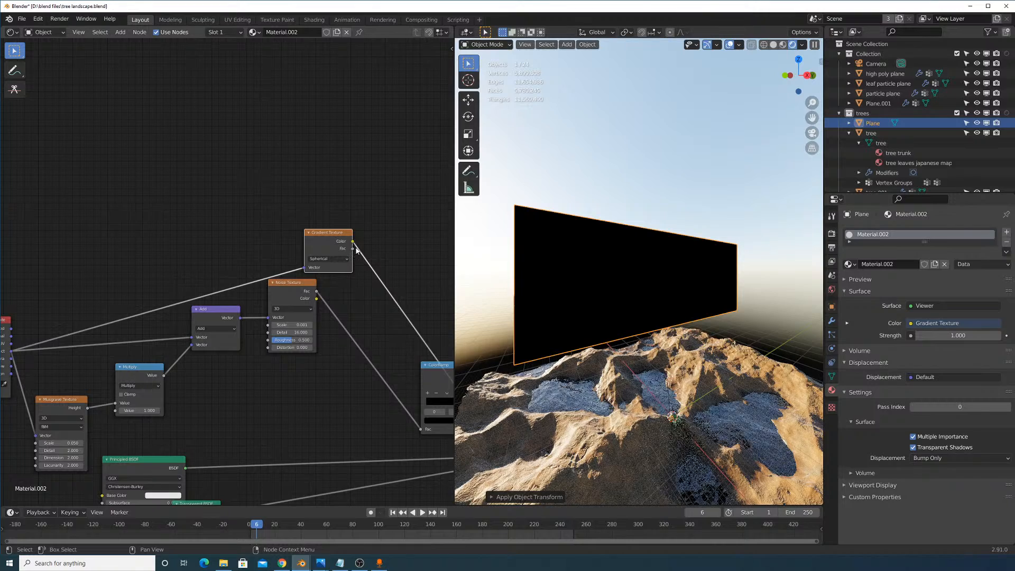
click(341, 247)
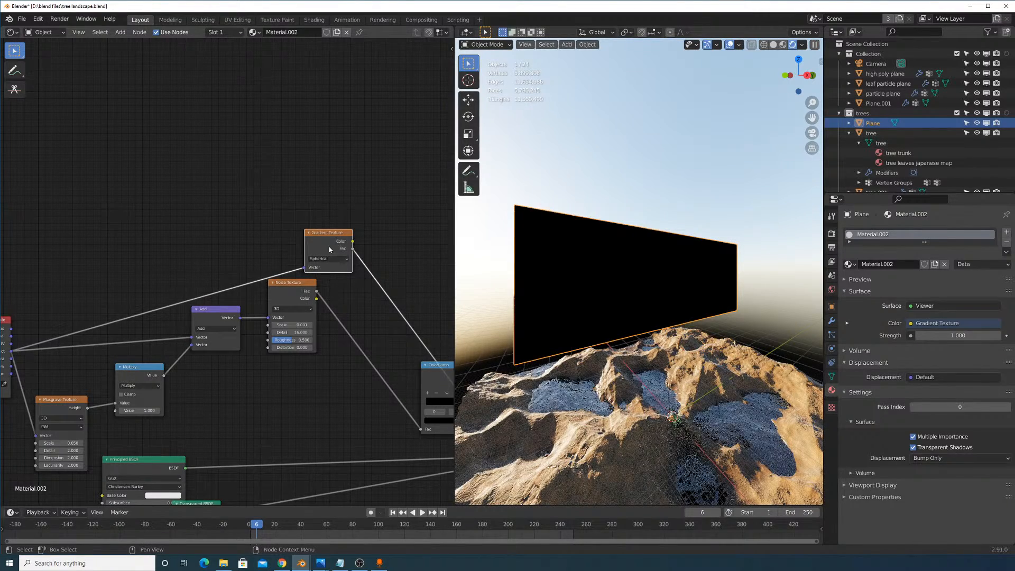
Add a Mapping node on the link between the Texture Coordinate and the Gradient Texture, moving the gradient node up for space.
middle_drag(140, 237, 211, 223)
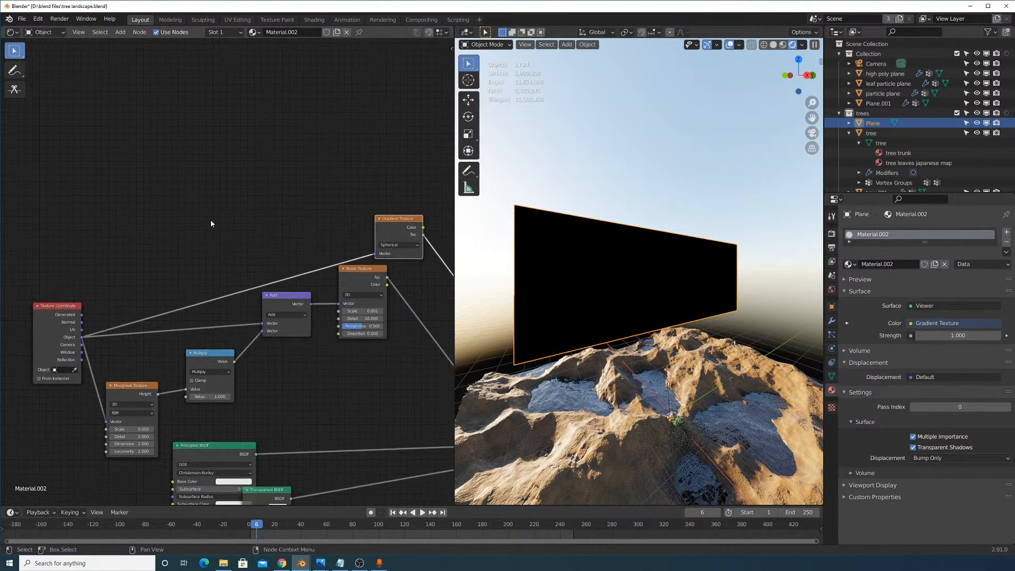
drag(392, 251, 368, 213)
click(121, 32)
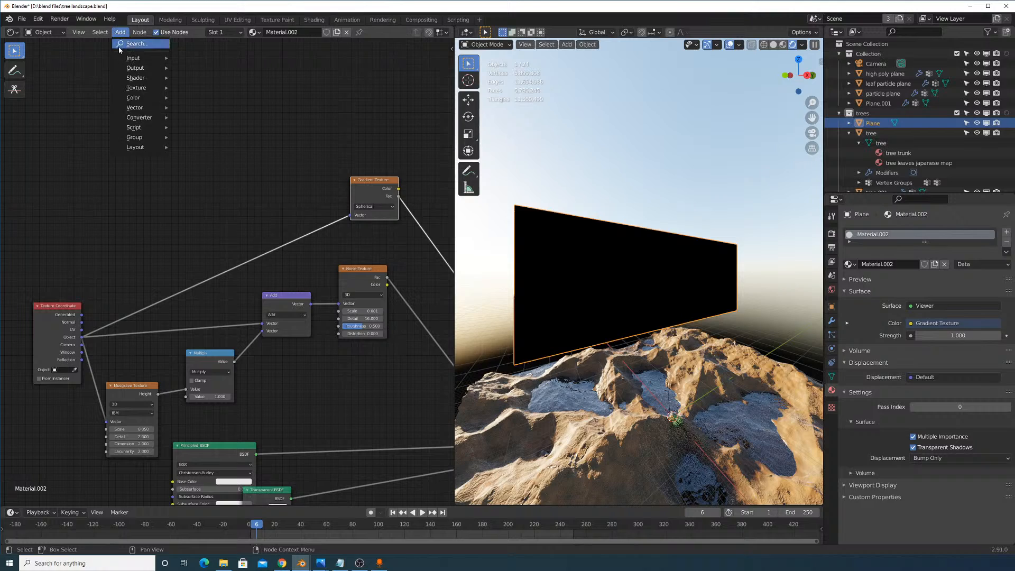
click(153, 43)
text(mapping)
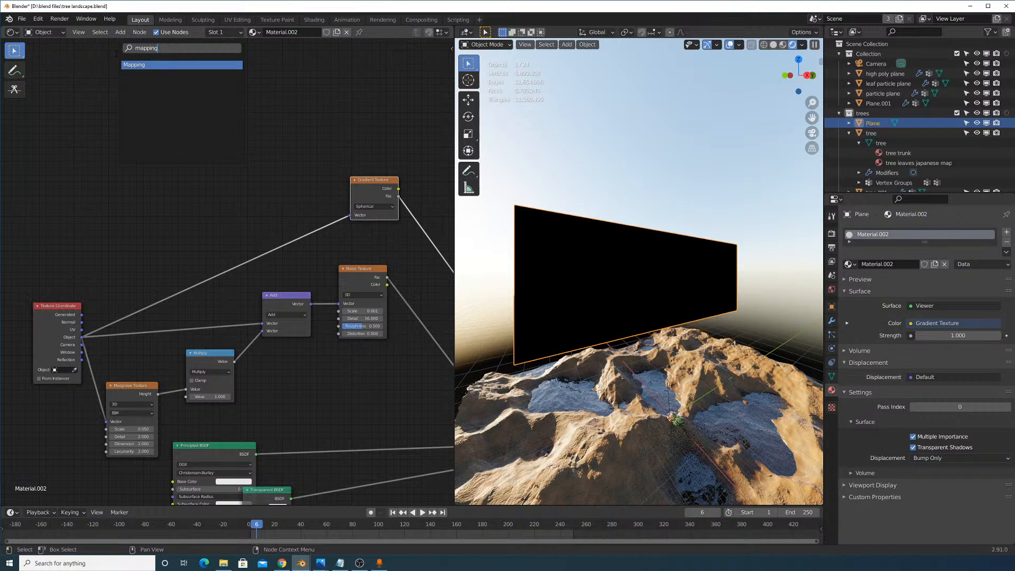
key(Return)
click(308, 190)
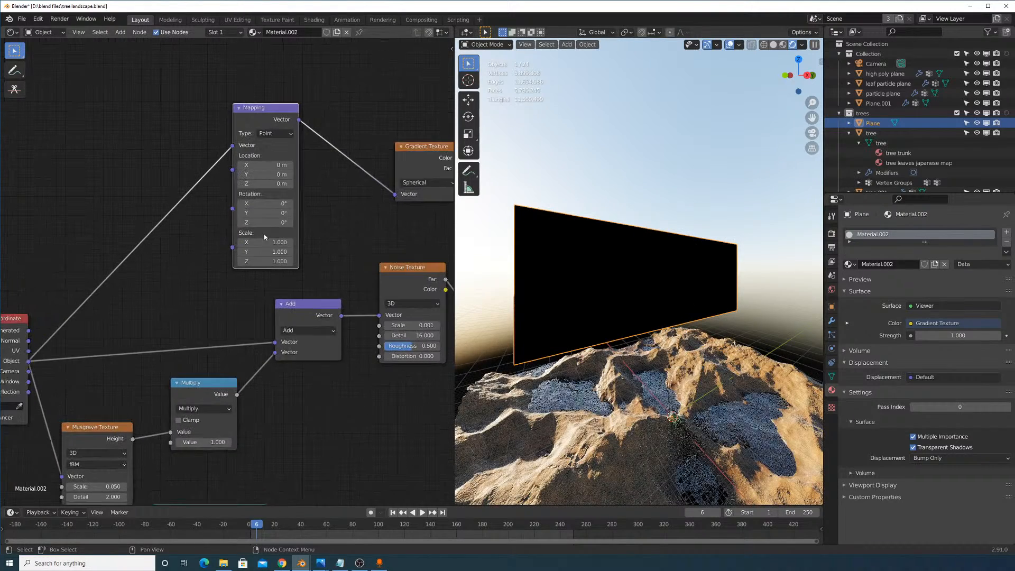
Try offsetting the Mapping node's Location values, and undo the change.
scroll(268, 215, up, 2)
drag(267, 164, 290, 184)
key(ctrl+z)
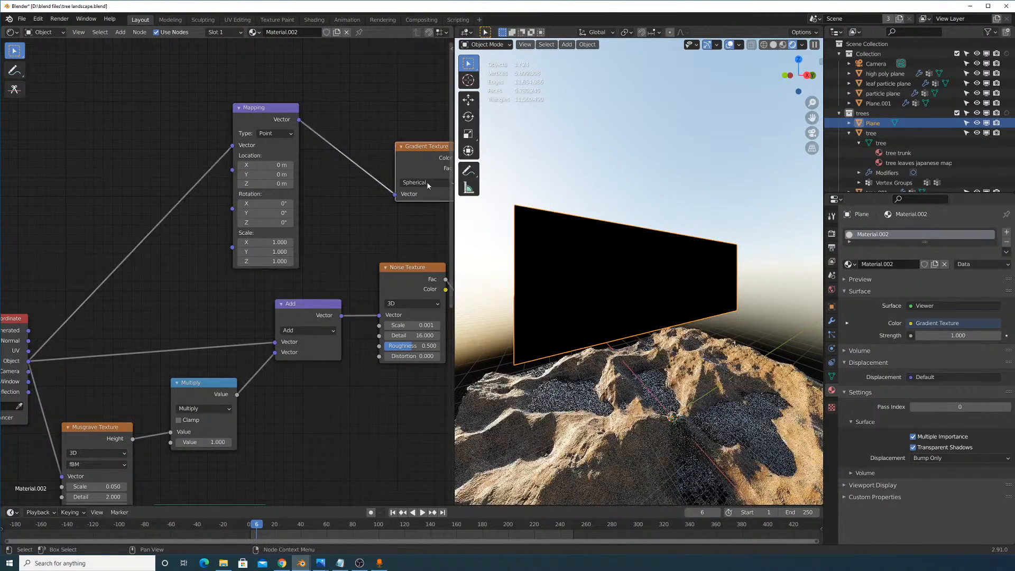
Try the Quadratic gradient type on the plane with the Mapping node's Location X at 0.6 m.
click(423, 182)
click(426, 205)
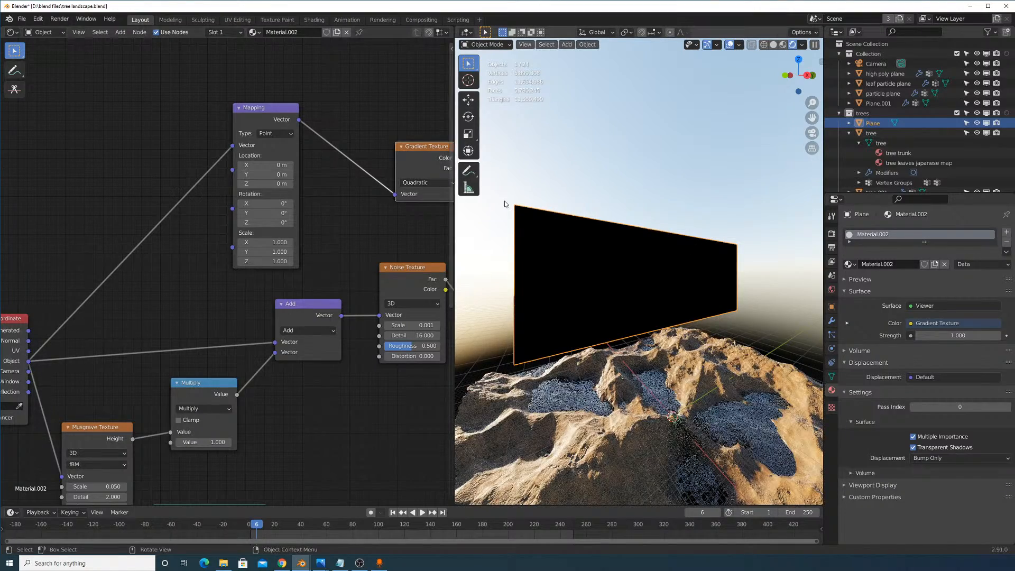
middle_drag(538, 173, 690, 223)
middle_drag(417, 296, 195, 274)
middle_drag(310, 276, 341, 369)
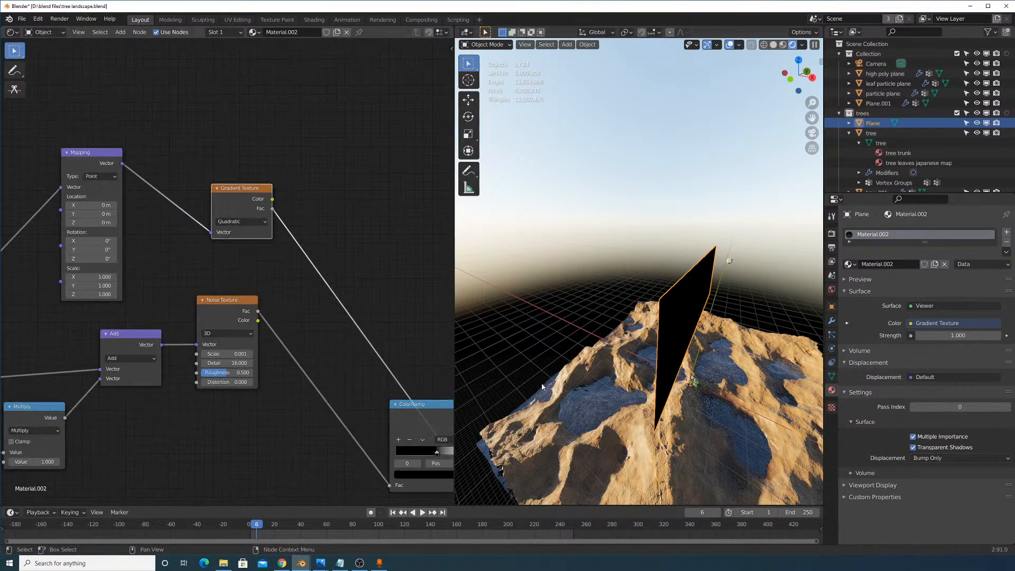
middle_drag(508, 364, 602, 366)
scroll(147, 230, up, 1)
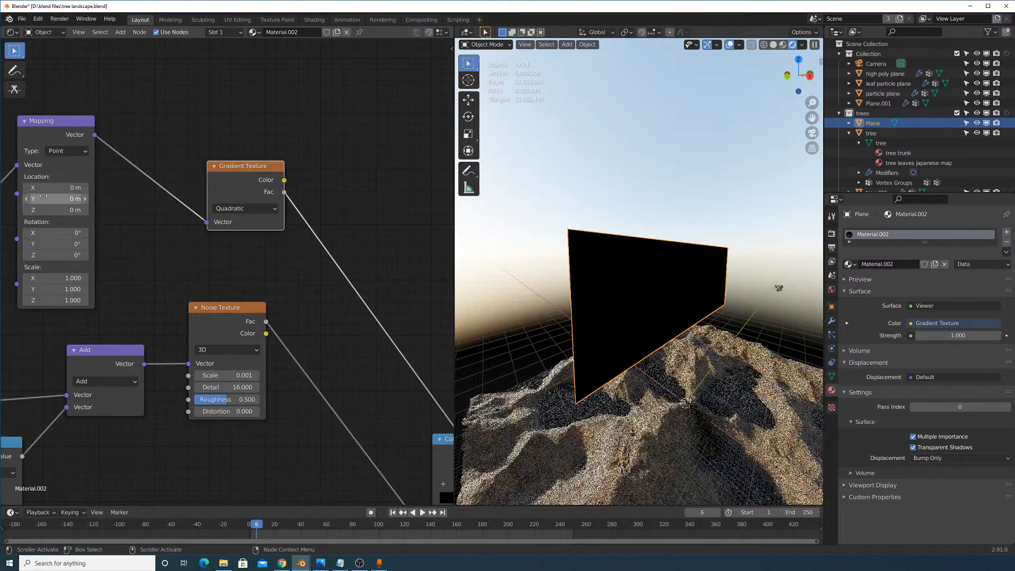
mouse_move(55, 188)
mouse_down()
mouse_move(79, 188)
mouse_move(45, 191)
mouse_move(56, 188)
mouse_up()
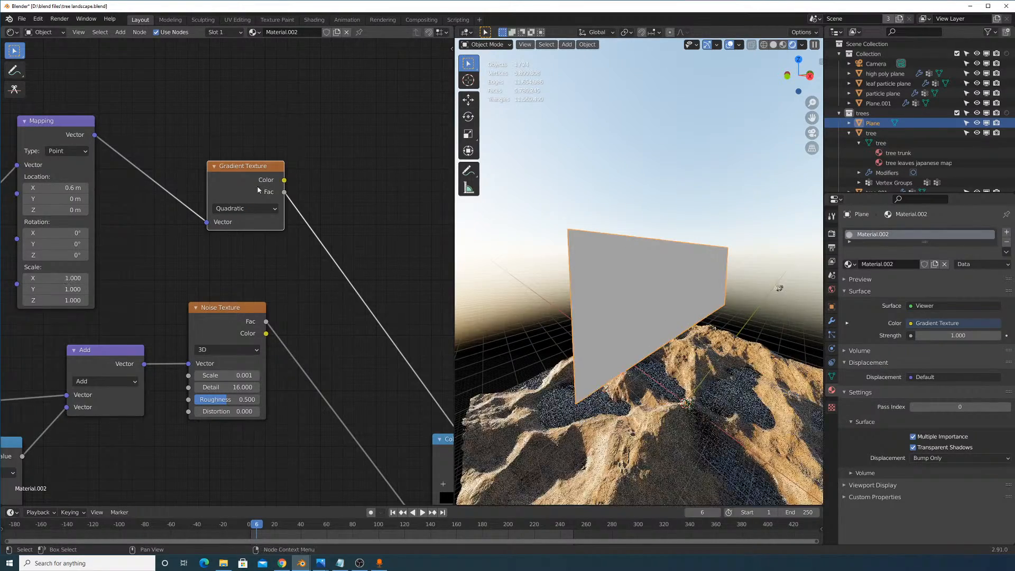
Set the gradient type to Spherical and connect the Texture Coordinate's Generated output directly to the Gradient Texture's Vector input.
click(244, 209)
click(235, 267)
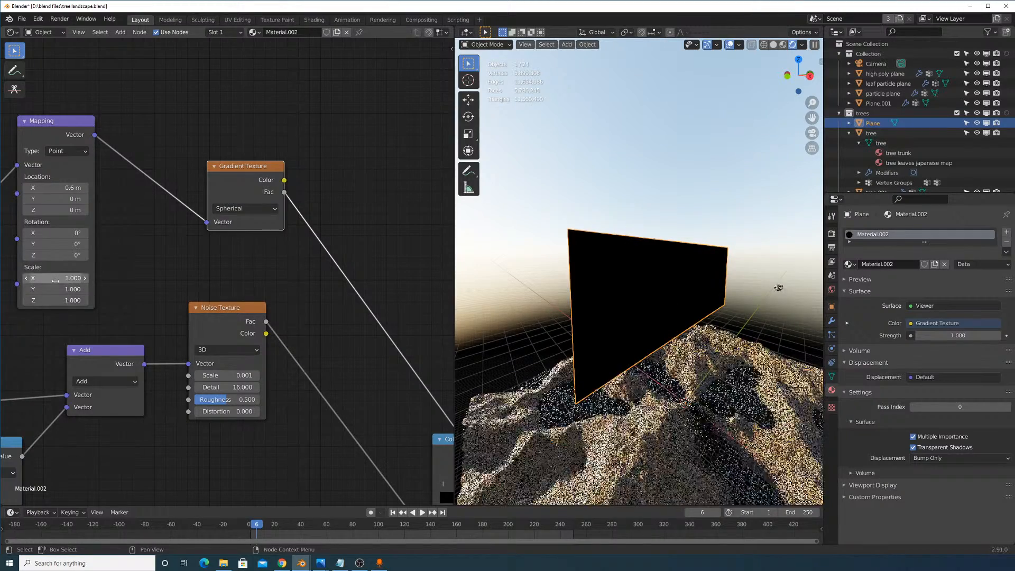
scroll(58, 206, down, 3)
middle_drag(7, 303, 163, 289)
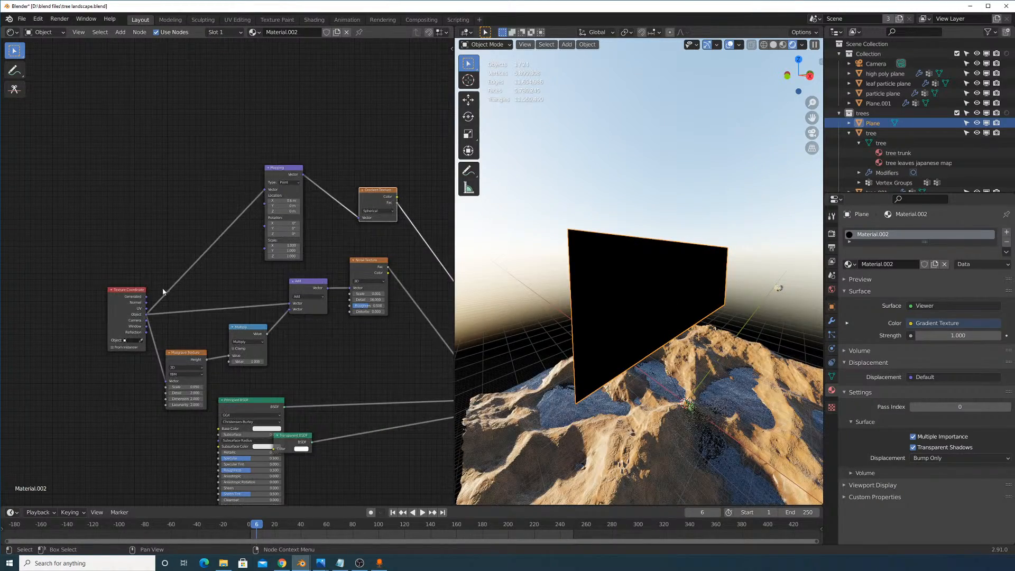
drag(359, 219, 360, 219)
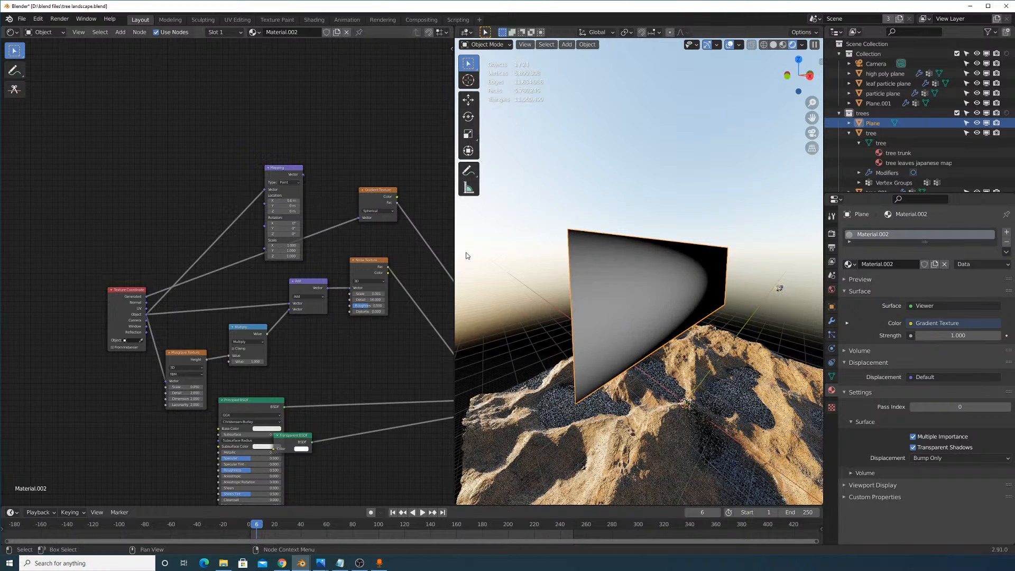
Detach the Mapping node from the Object output and insert it between the Generated output and the Gradient Texture.
scroll(365, 221, up, 3)
middle_drag(360, 224, 349, 237)
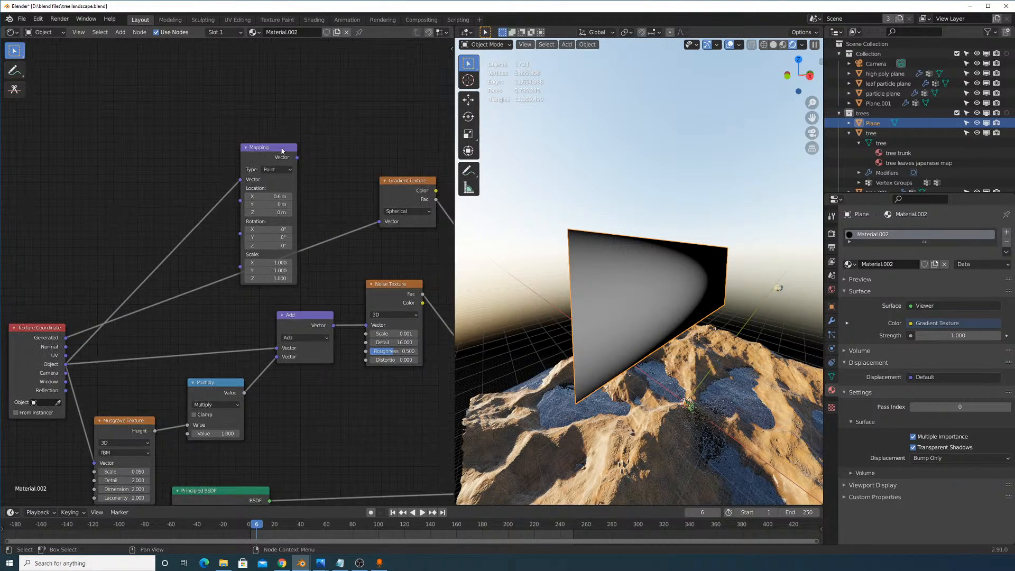
drag(281, 158, 221, 110)
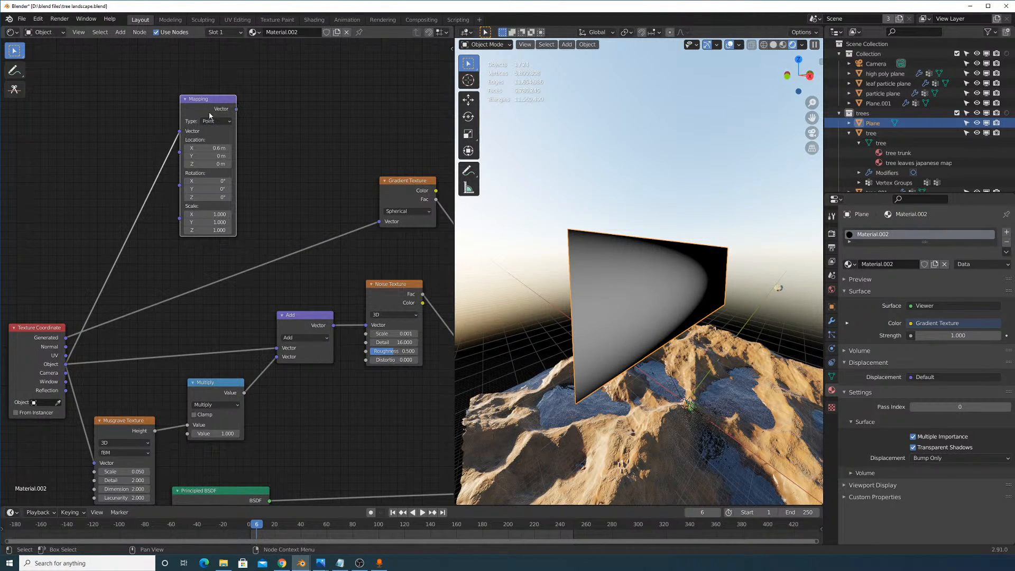
drag(178, 132, 278, 201)
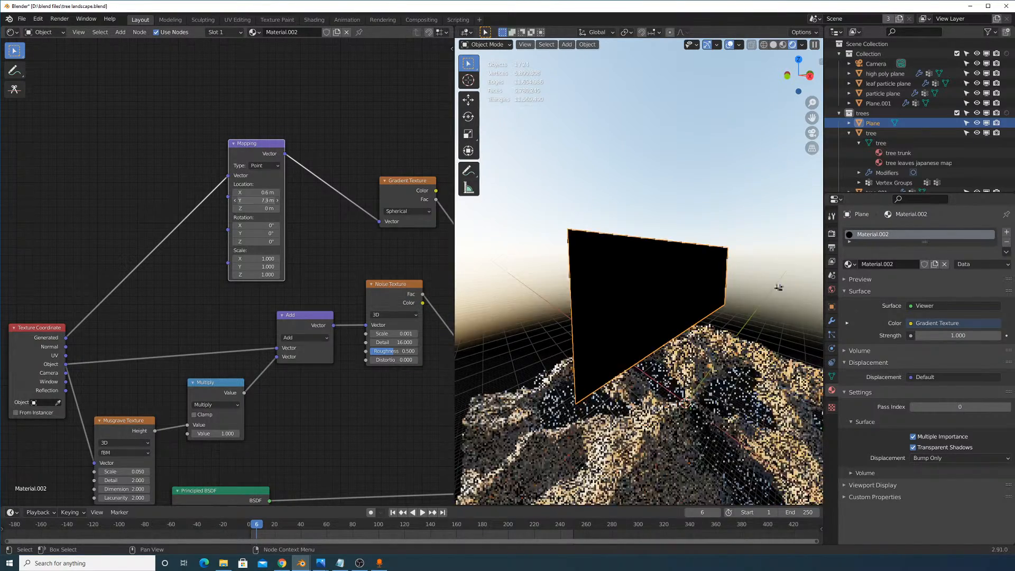
Undo the Mapping node's Y location change and set its Location X to 0 m.
key(ctrl+z)
double_click(256, 192)
key(Return)
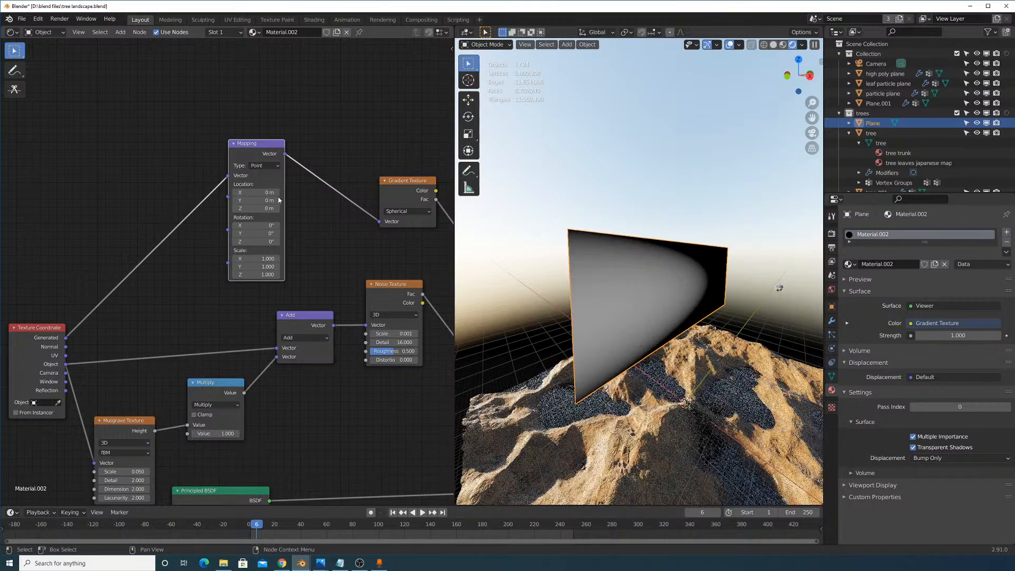
Set the Mapping node's Location Y to -0.55 m and its Scale Y to 4.000.
mouse_move(254, 201)
mouse_down()
mouse_move(267, 200)
mouse_move(243, 200)
mouse_up()
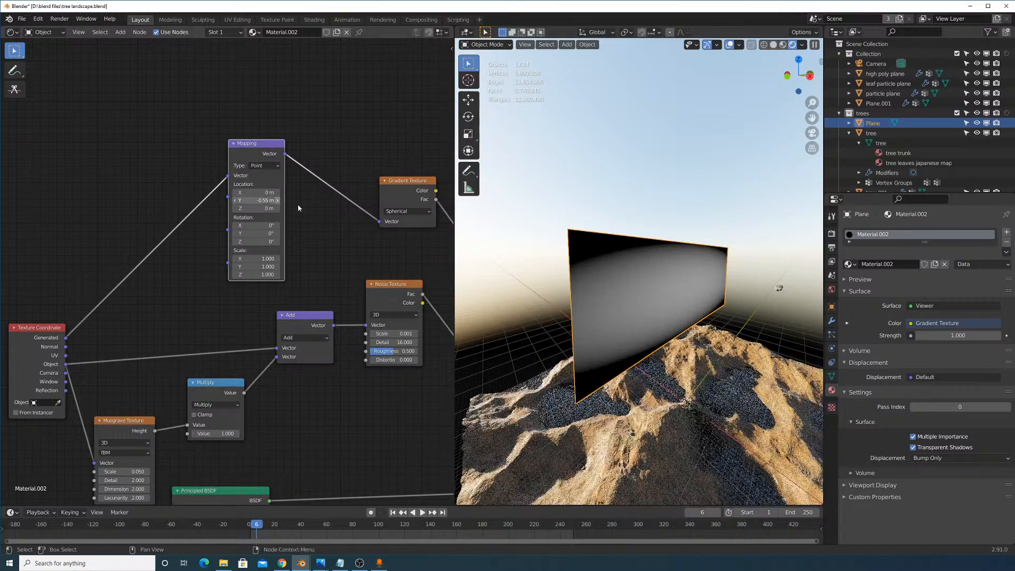
middle_drag(608, 296, 584, 298)
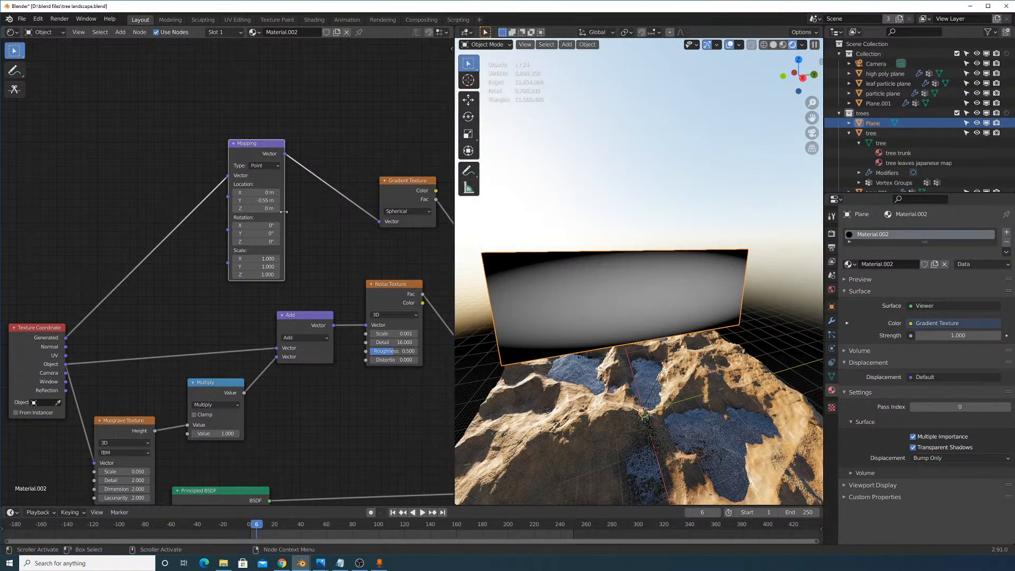
drag(256, 266, 344, 267)
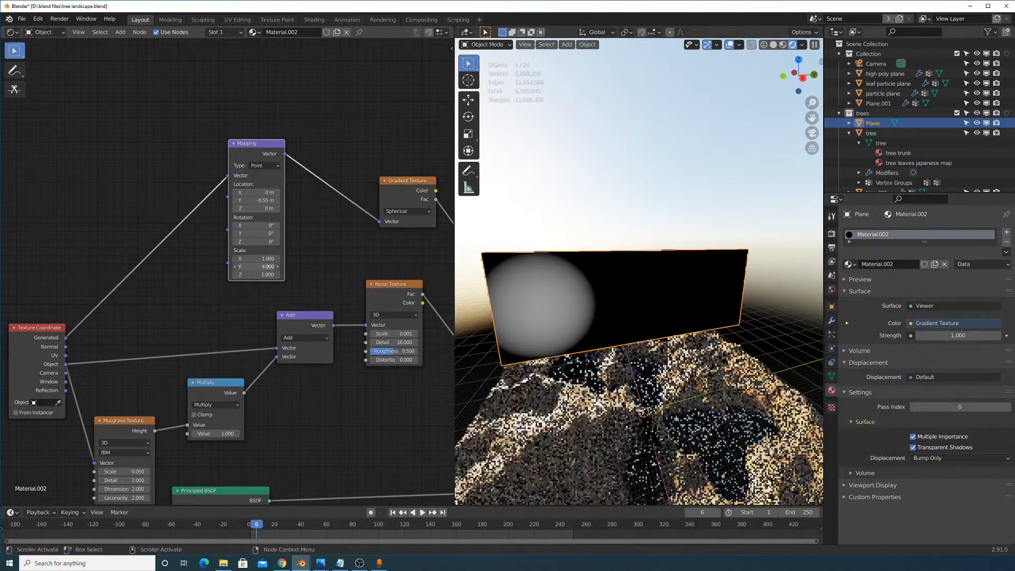
Set the Mapping node's Location Y to -0.71 m and Scale Y to 1.440, spreading the gradient ellipse across the plane.
drag(257, 201, 214, 201)
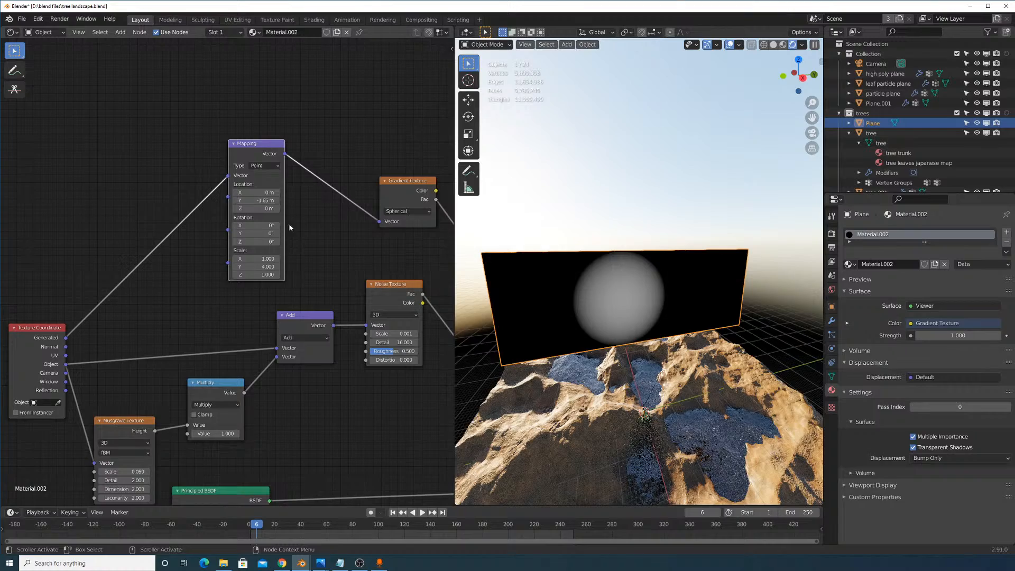
drag(267, 267, 224, 267)
drag(256, 200, 278, 200)
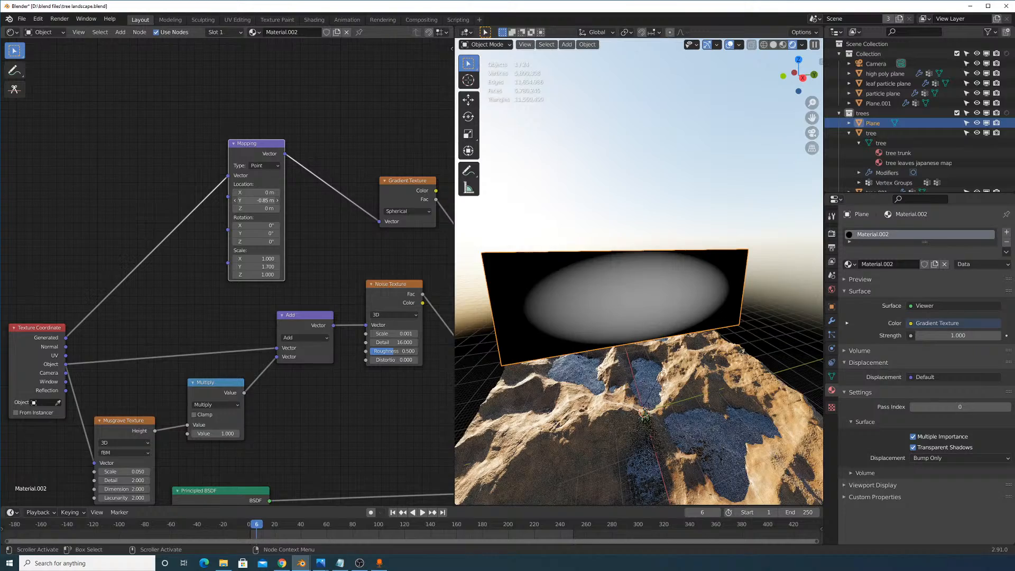
drag(268, 267, 267, 267)
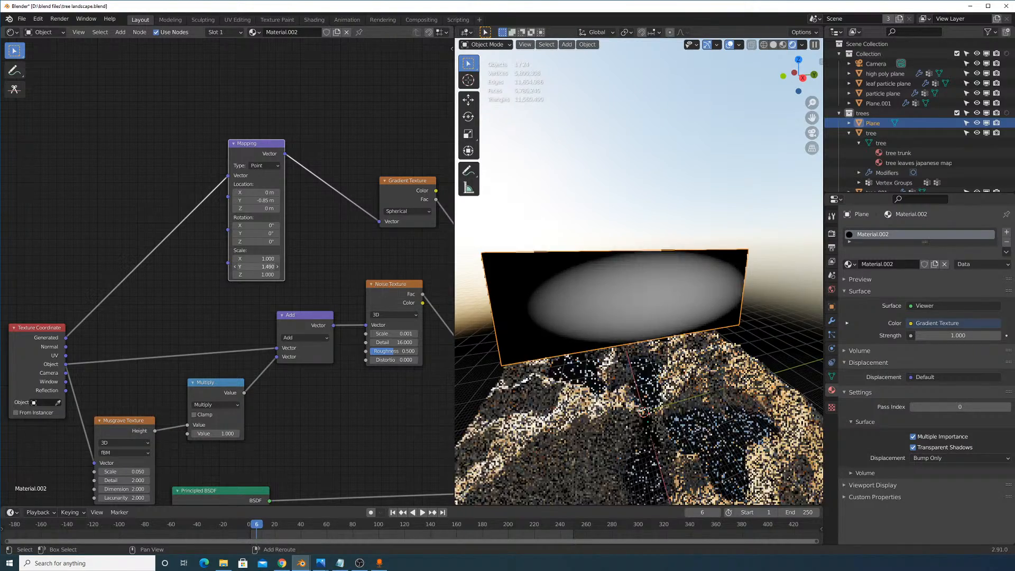
drag(263, 200, 256, 200)
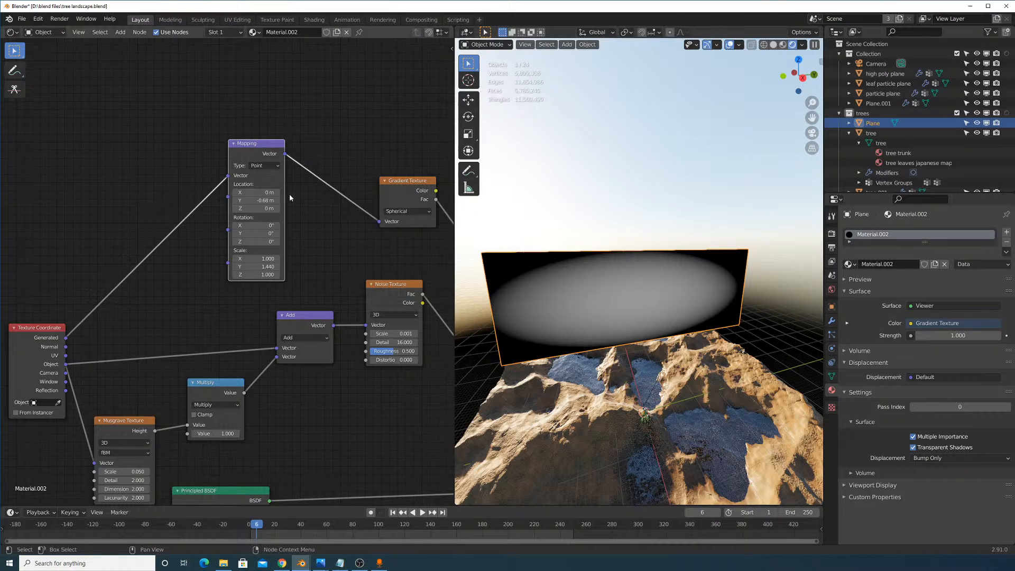
drag(265, 199, 263, 200)
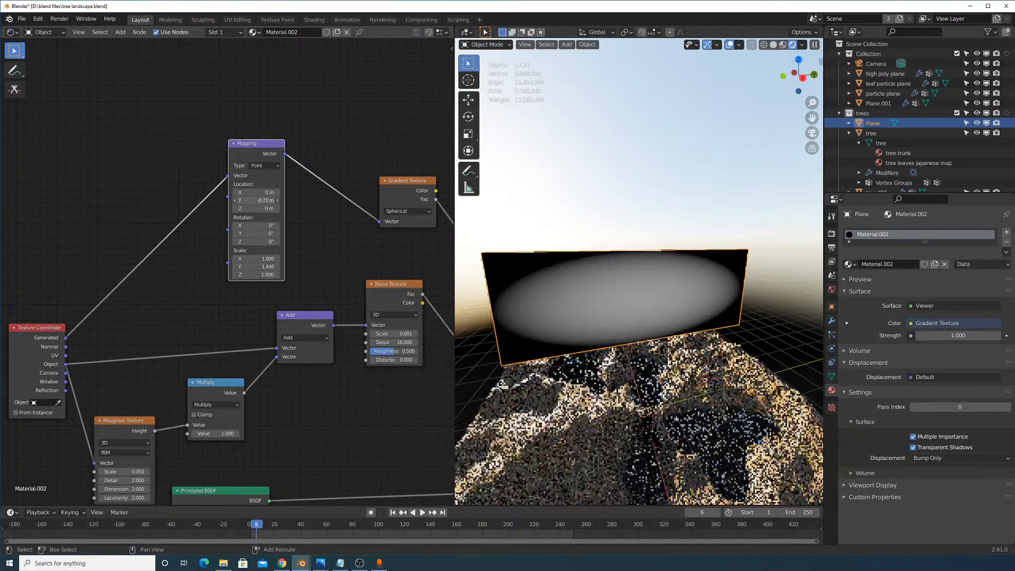
middle_drag(521, 262, 599, 272)
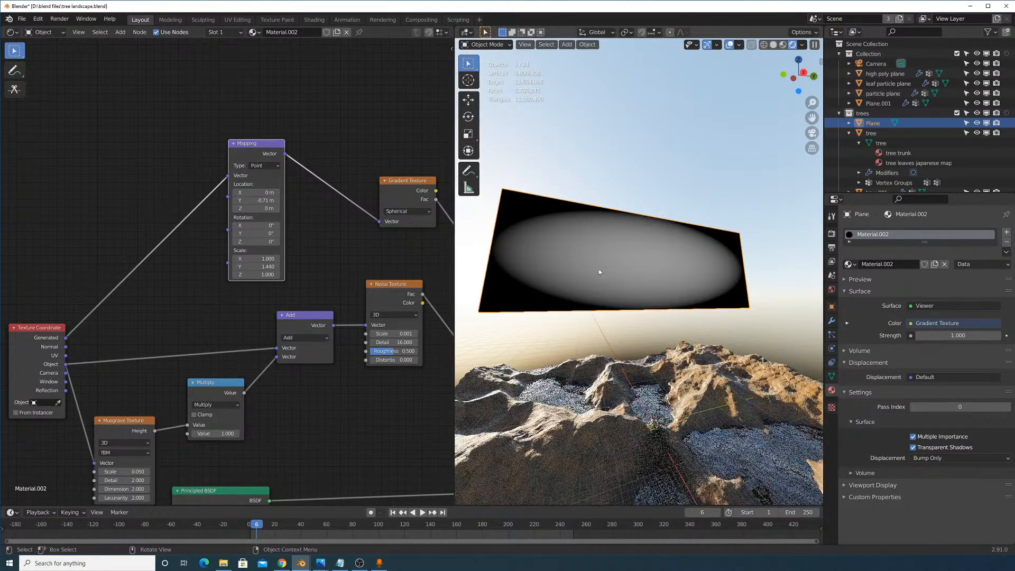
Reposition the Gradient Texture and ColorRamp nodes to make room ahead of the Mix Shader.
middle_drag(369, 220, 235, 180)
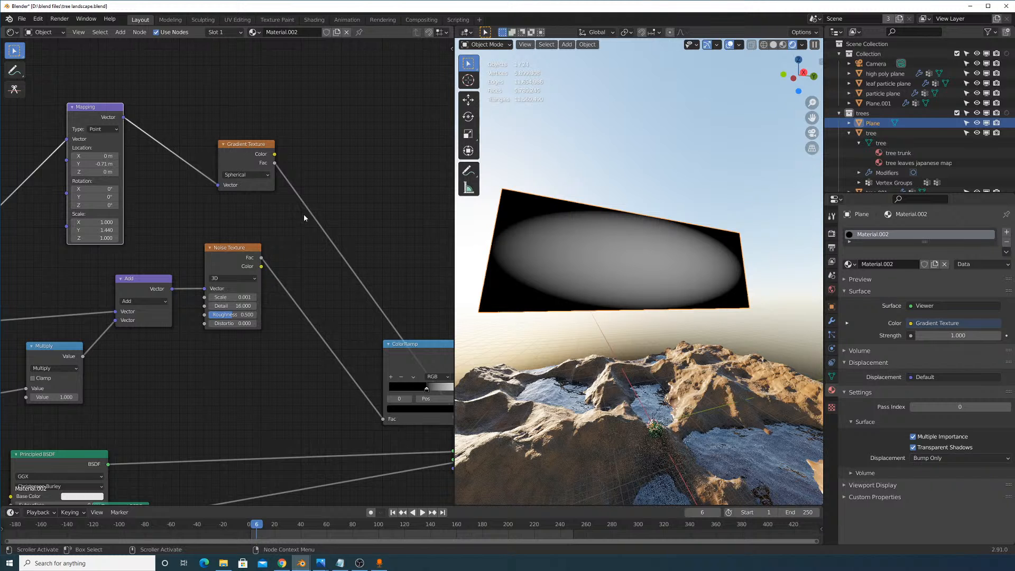
middle_drag(304, 216, 192, 193)
drag(141, 128, 245, 165)
middle_drag(294, 195, 290, 223)
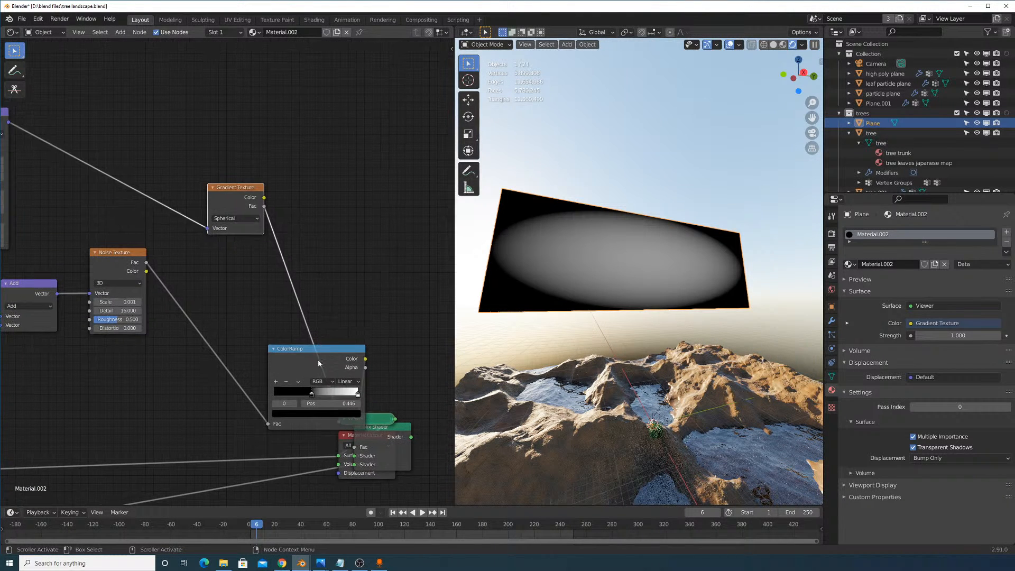
drag(318, 359, 236, 368)
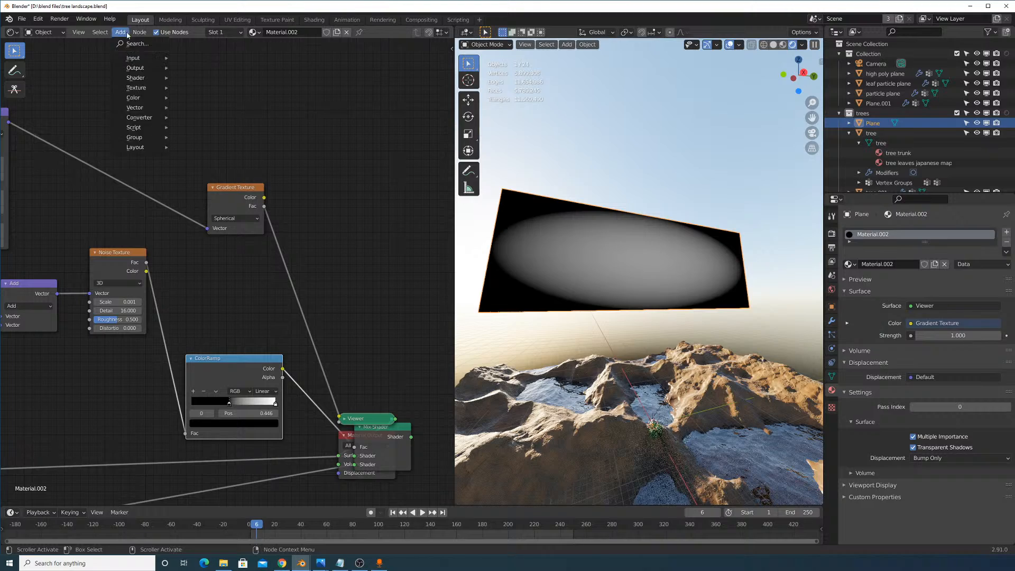
click(136, 44)
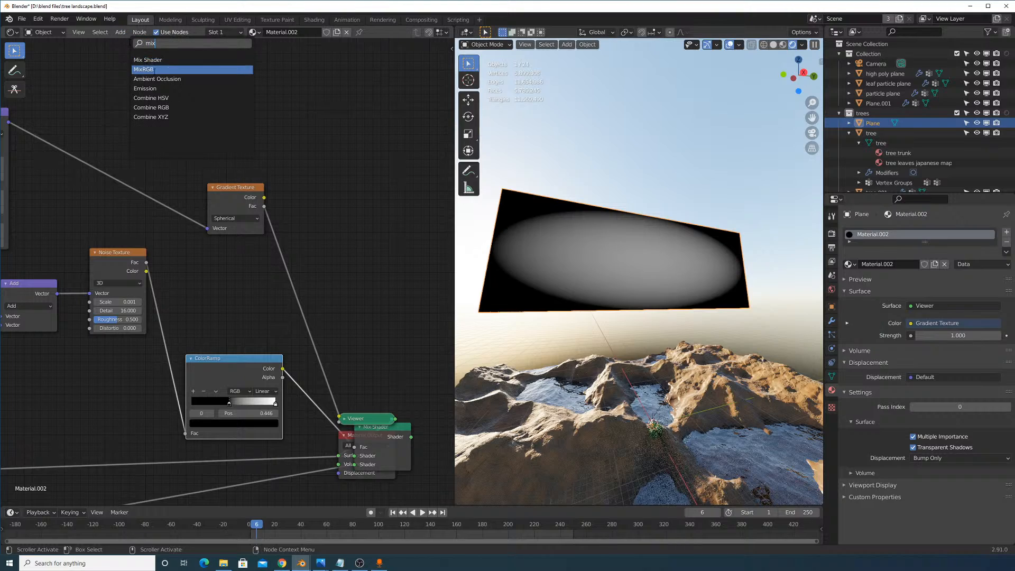
key(Return)
click(346, 287)
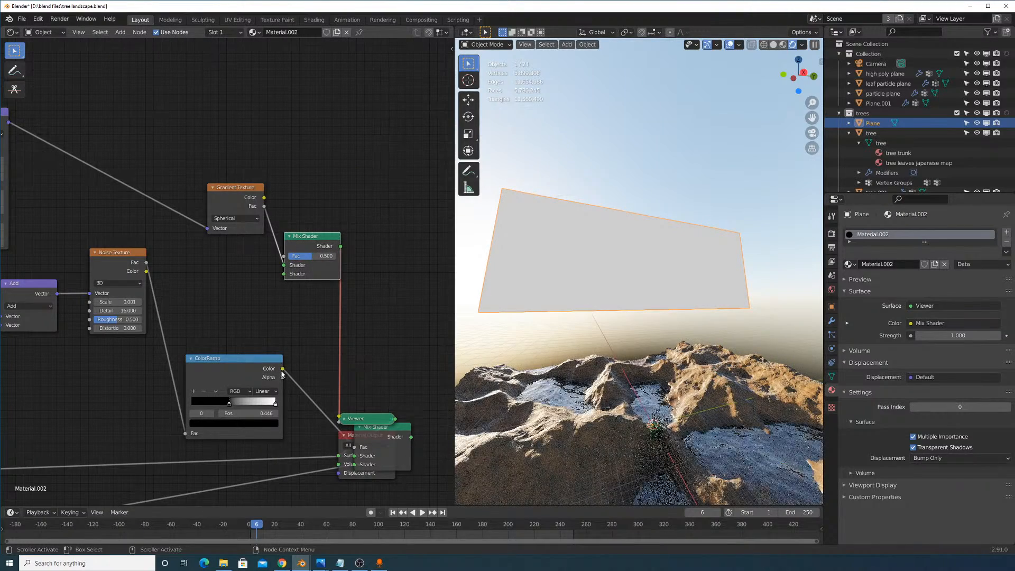
key(Delete)
Add a MixRGB node beside the Gradient Texture, connect the gradient's Color to it, and set its blending mode to Multiply.
click(120, 31)
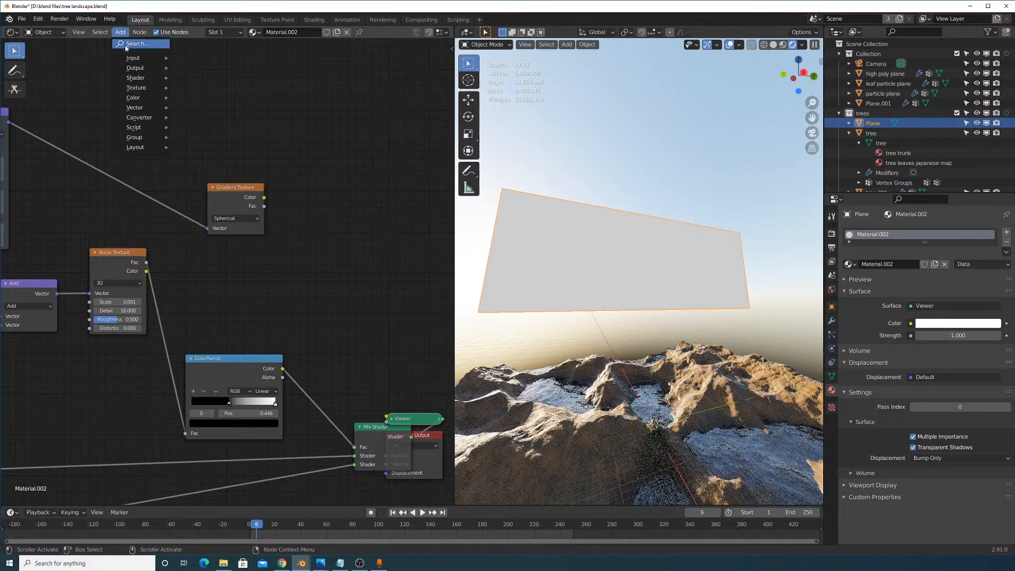
click(136, 44)
click(140, 73)
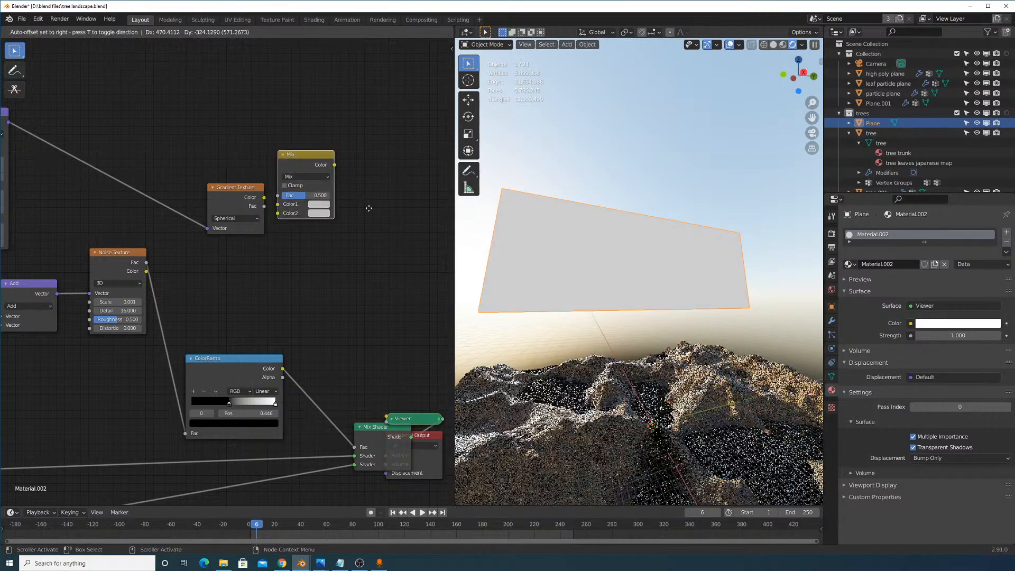
click(339, 201)
drag(264, 197, 322, 226)
click(342, 200)
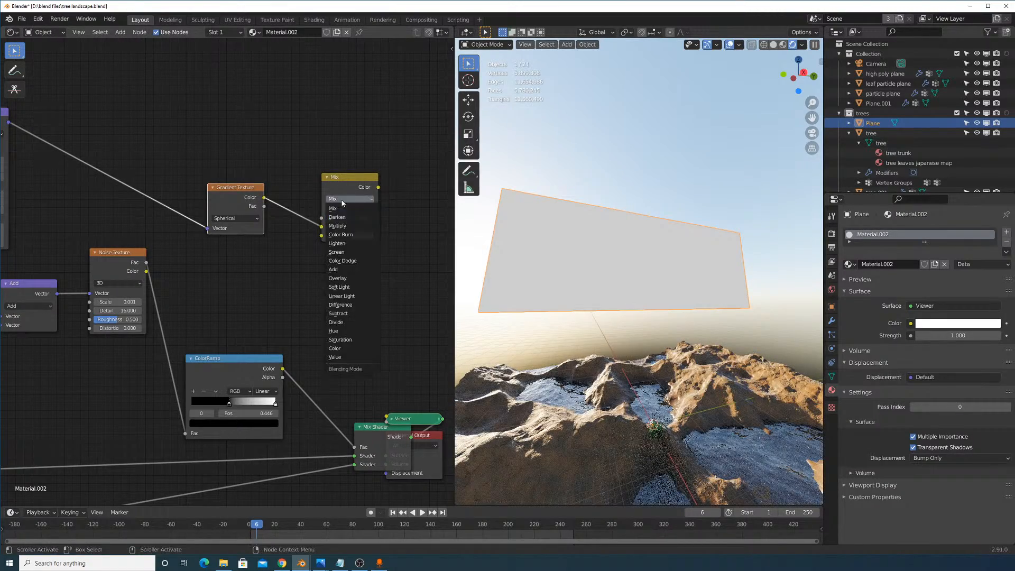
click(340, 226)
Connect the ColorRamp's Color to the Multiply node, preview its result on the plane, and set its Fac to 1.000.
drag(283, 369, 332, 250)
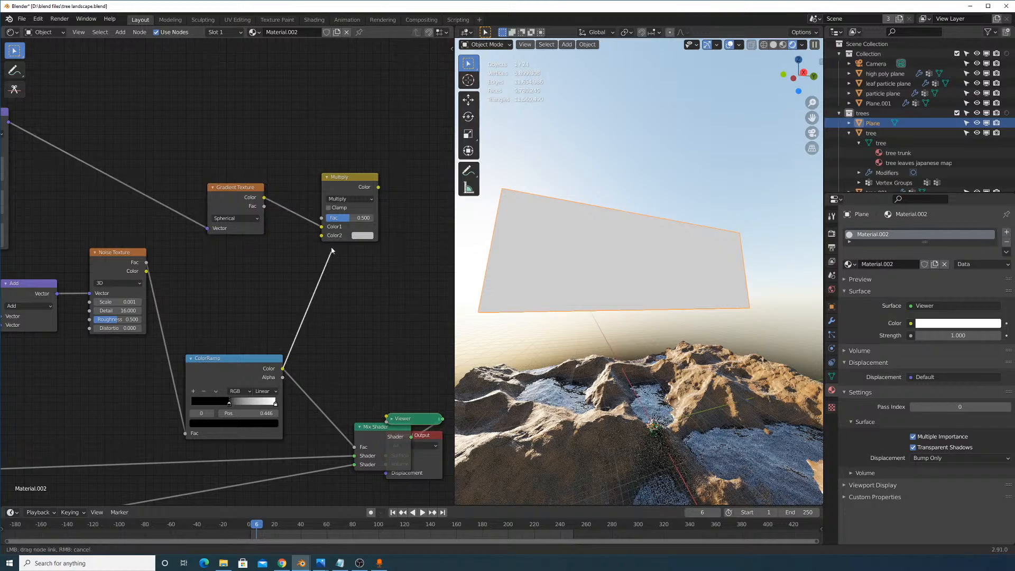
ctrl+shift+click(333, 227)
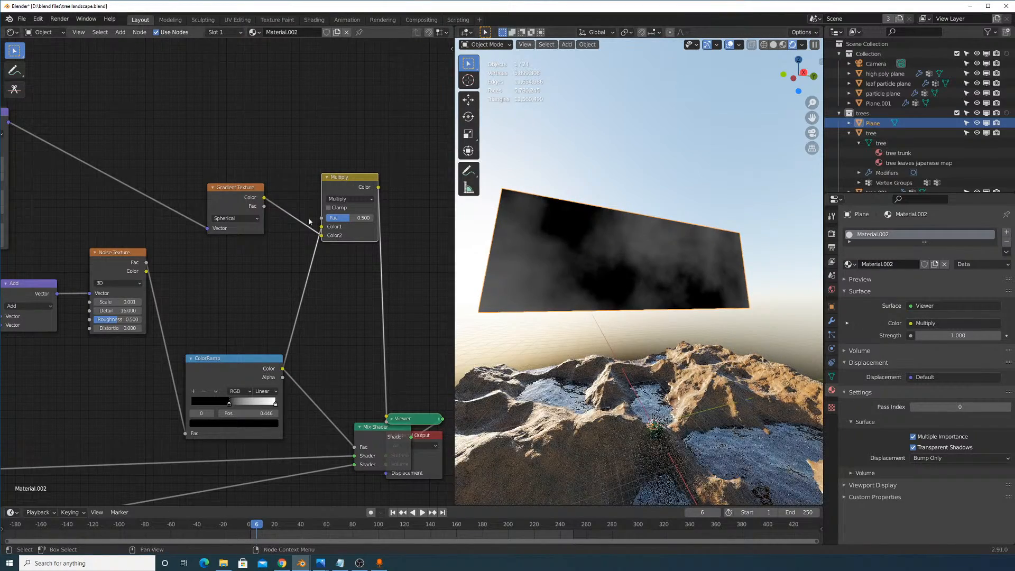
drag(349, 218, 456, 245)
middle_drag(757, 269, 730, 287)
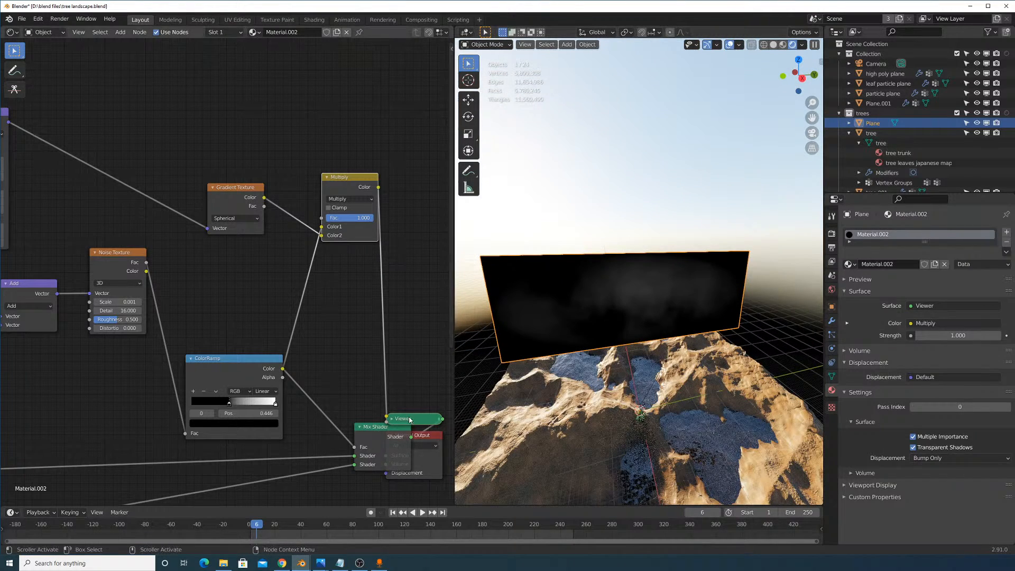
Spread out the output nodes, connect Multiply's Color to the Mix Shader's Fac, and route the Mix Shader to the Material Output's Surface.
middle_drag(410, 388, 225, 342)
drag(243, 389, 420, 303)
drag(238, 369, 176, 330)
drag(182, 403, 322, 318)
ctrl+shift+click(322, 318)
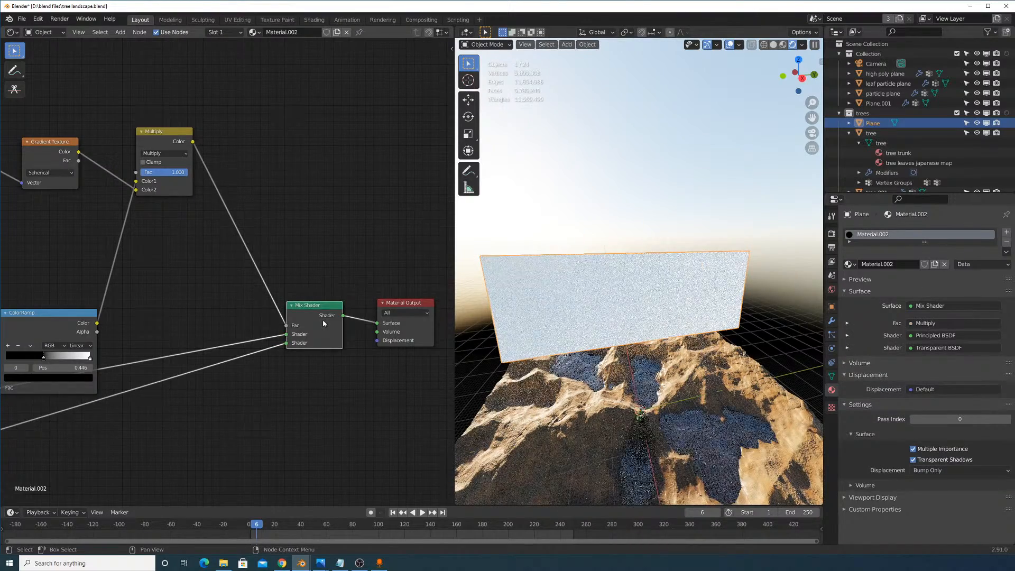
Move the Transparent BSDF clear of the Principled BSDF and swap the Mix Shader inputs so Transparent is first and Principled second.
scroll(322, 319, down, 4)
middle_drag(158, 338, 187, 340)
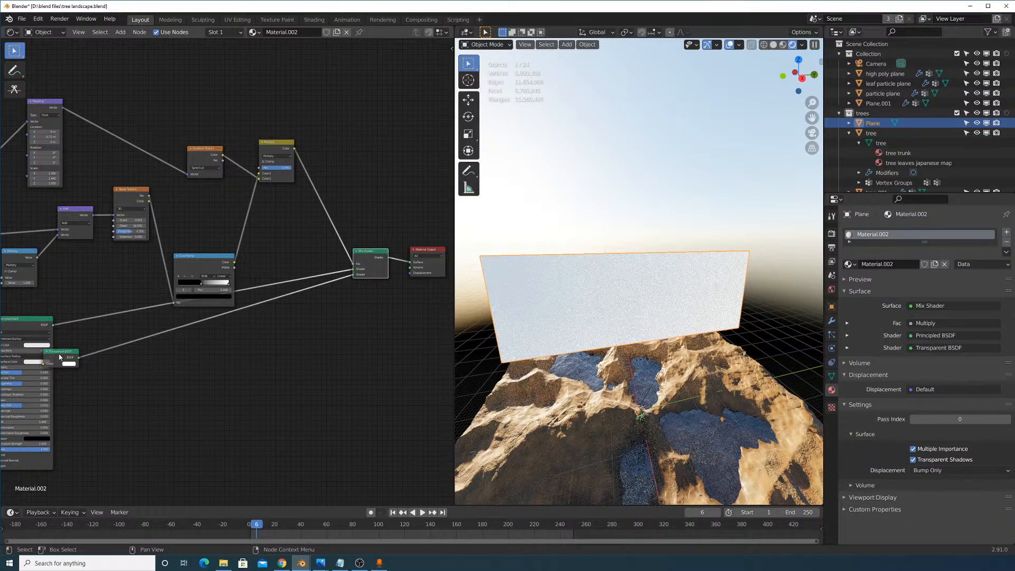
drag(60, 357, 243, 355)
scroll(404, 306, up, 3)
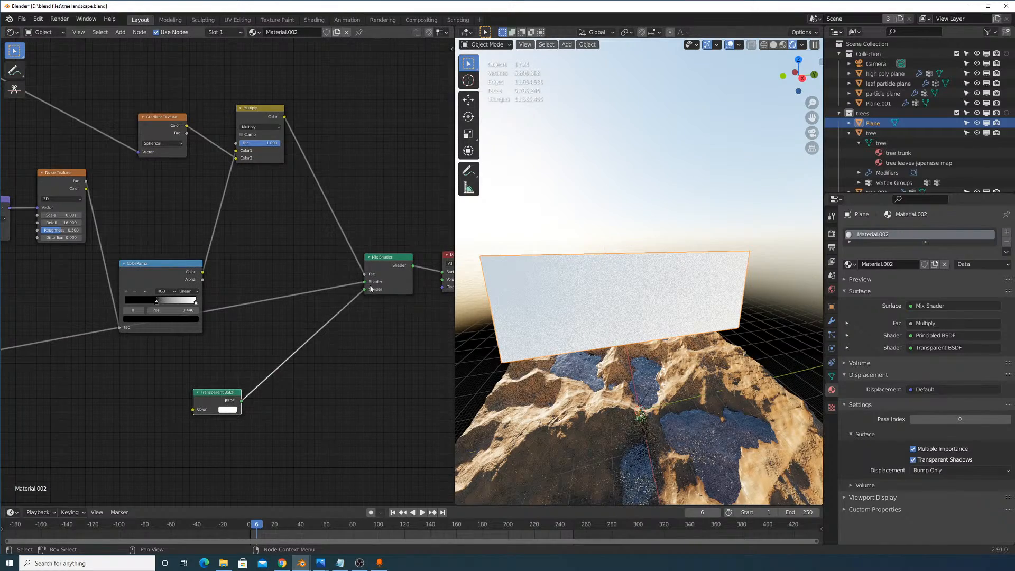
drag(372, 288, 365, 282)
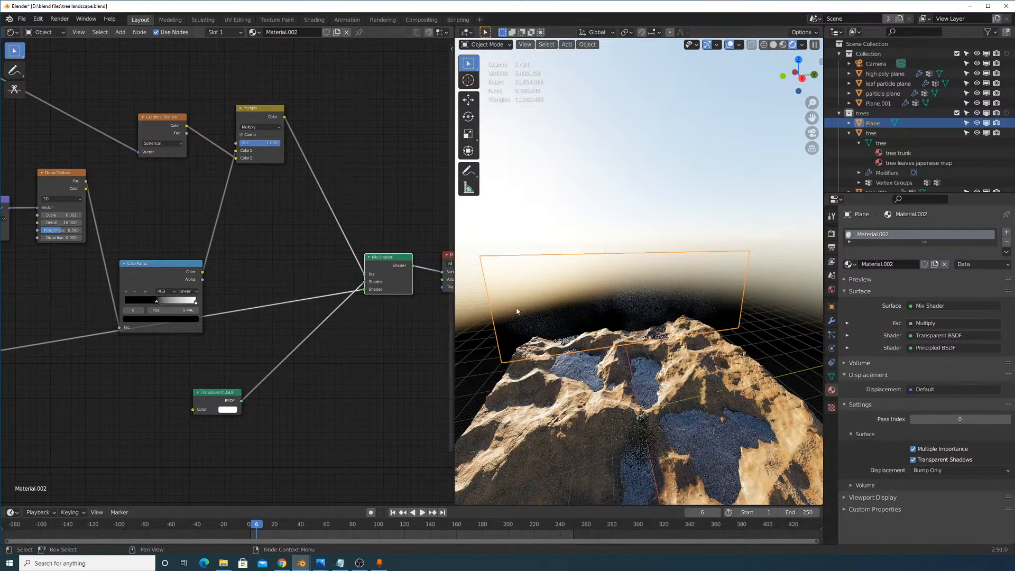
Move the cloud plane down from above the terrain so it cuts through the landscape near the tree.
middle_drag(516, 311, 510, 329)
click(607, 239)
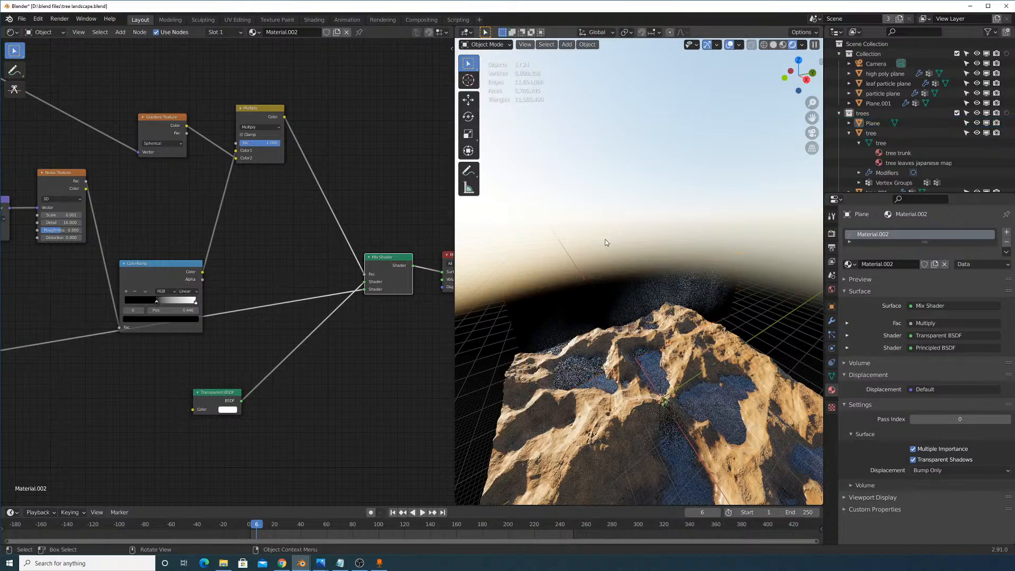
middle_drag(594, 214, 644, 264)
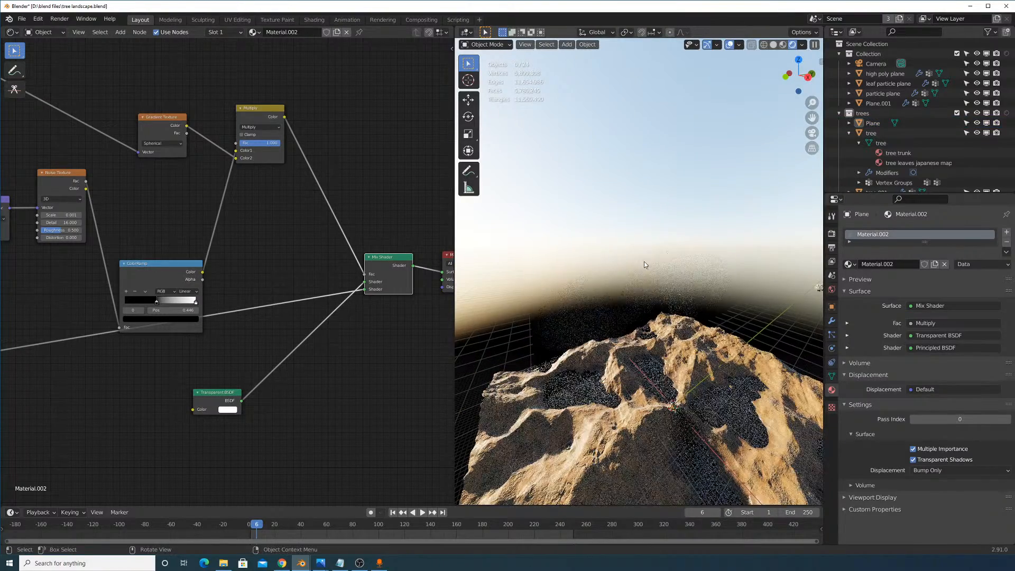
click(650, 263)
key(g)
click(673, 385)
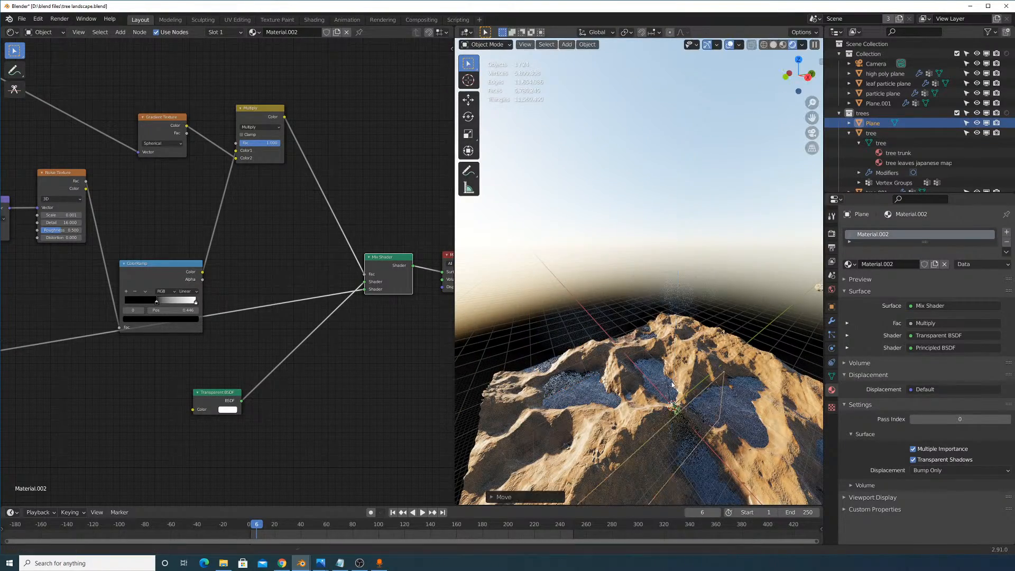
key(ctrl+z)
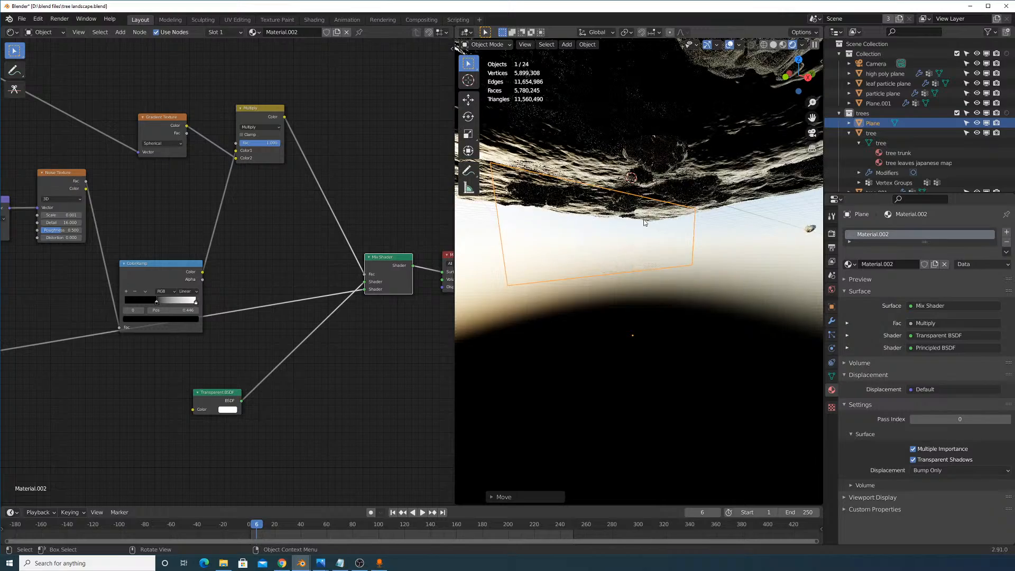
middle_drag(637, 208, 651, 249)
click(653, 248)
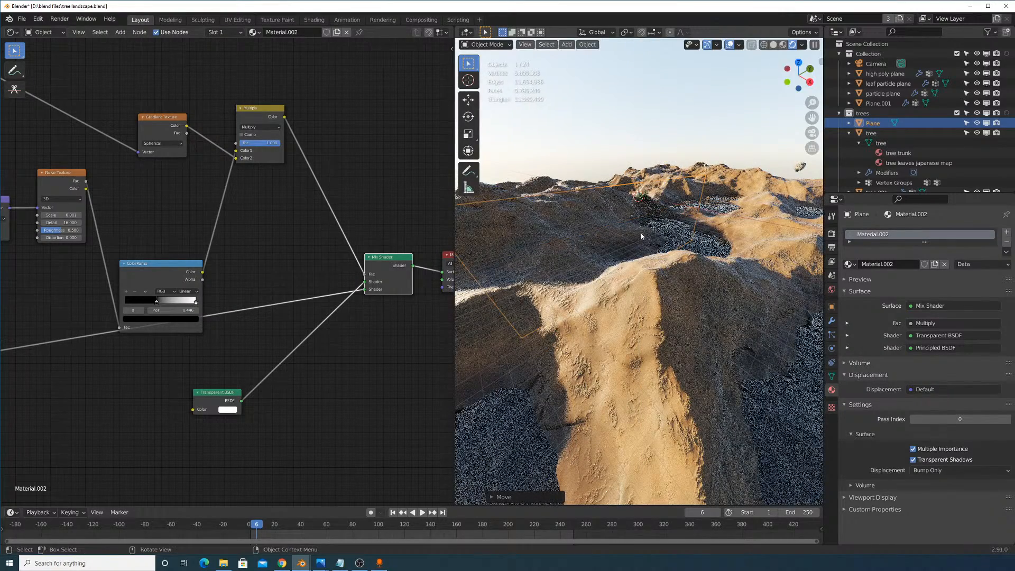
Examine the plane's placement in solid shading and its cloud effect in rendered shading, and try raising the Multiply node's Fac.
mouse_move(640, 234)
middle_down()
mouse_move(636, 259)
mouse_move(661, 252)
mouse_move(658, 240)
middle_up()
click(775, 45)
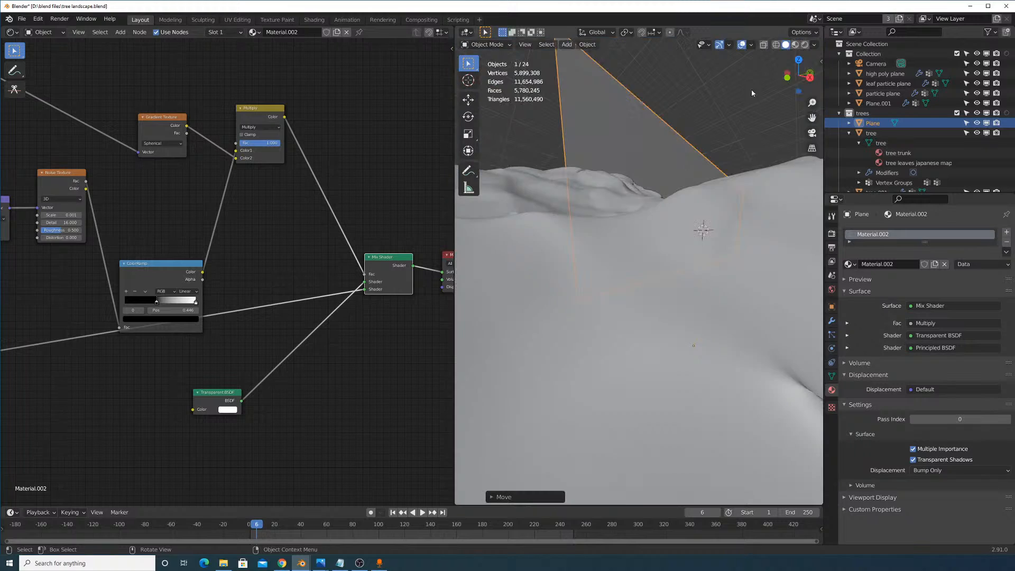
mouse_move(750, 90)
middle_down()
mouse_move(738, 204)
mouse_move(751, 207)
mouse_move(733, 226)
mouse_move(691, 215)
mouse_move(745, 221)
middle_up()
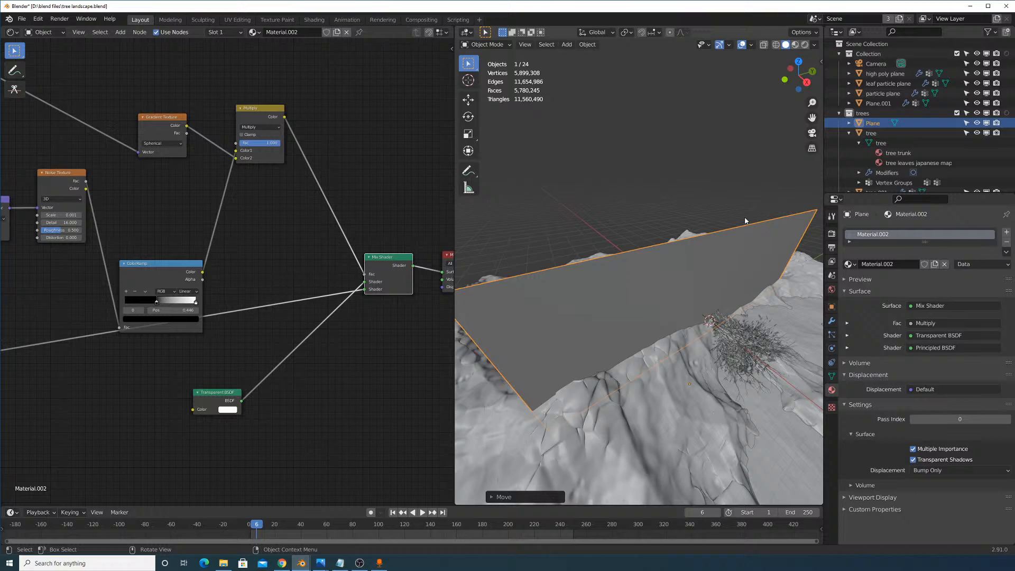
click(804, 45)
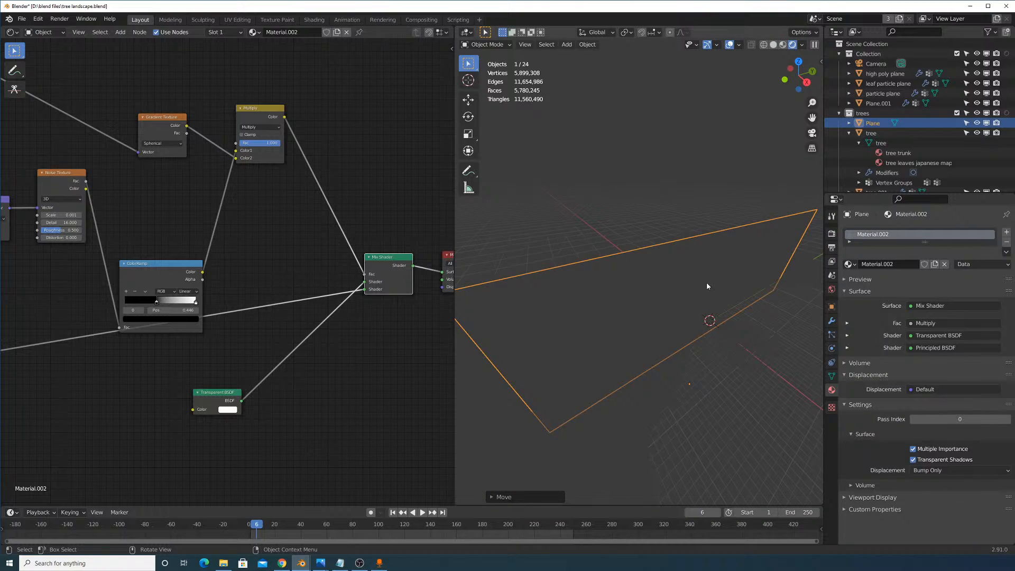
middle_drag(708, 285, 735, 302)
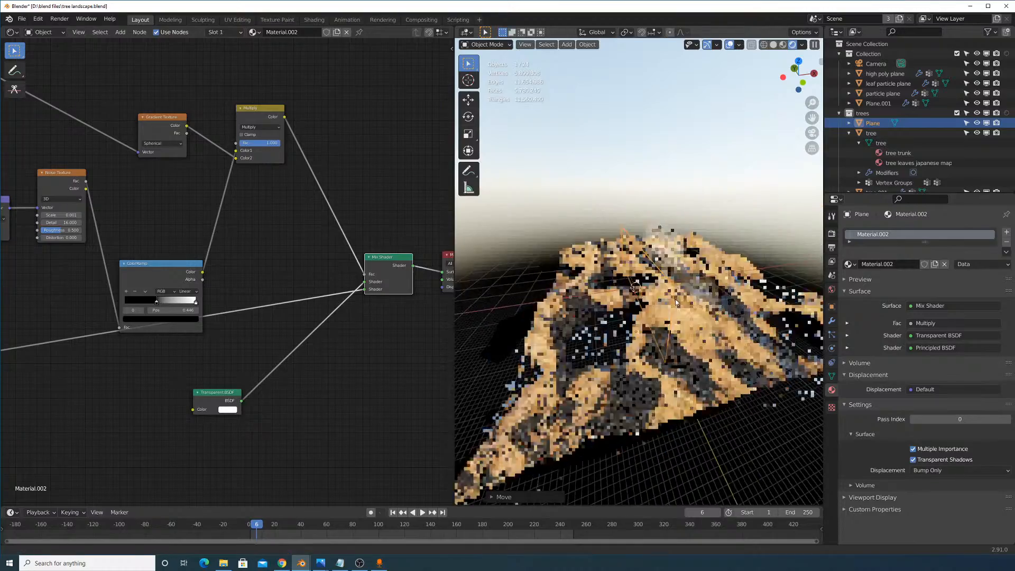
scroll(734, 302, up, 5)
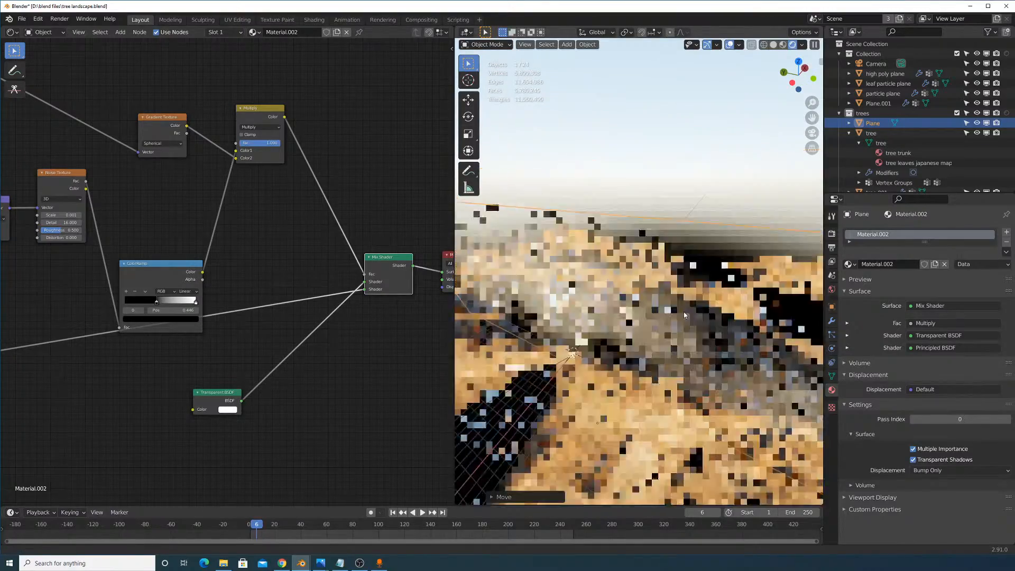
scroll(752, 324, down, 5)
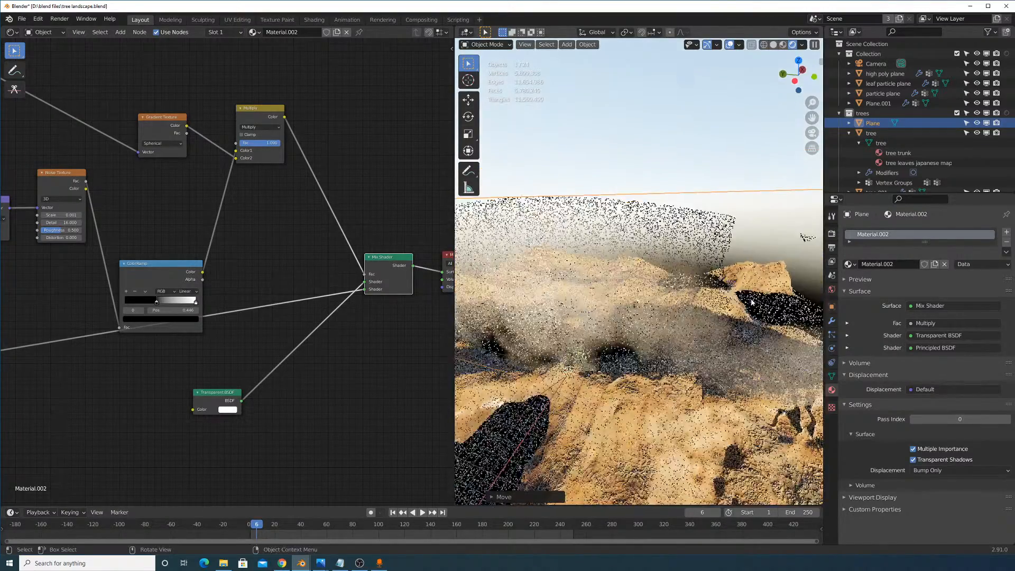
click(698, 198)
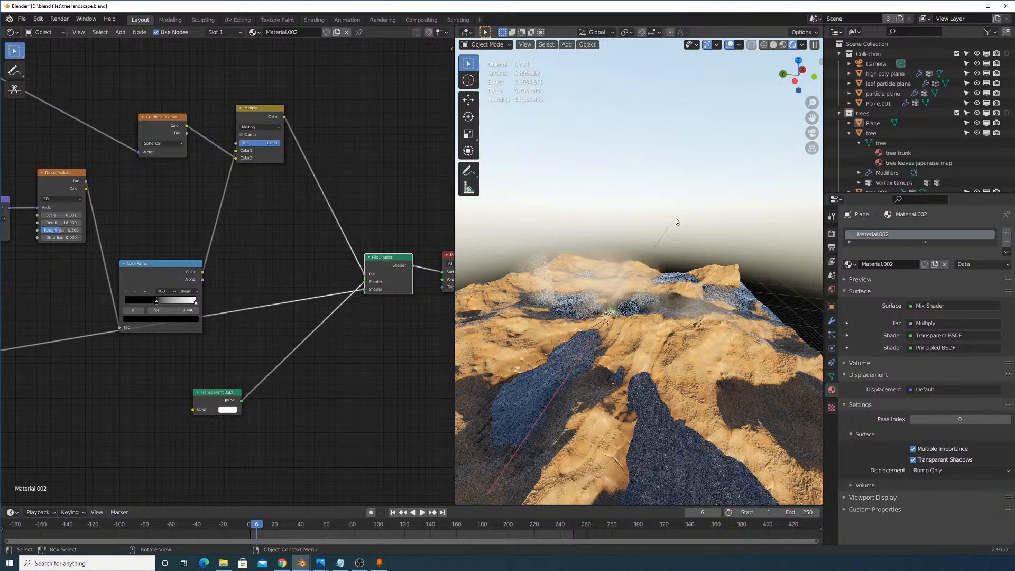
scroll(646, 236, up, 3)
click(643, 234)
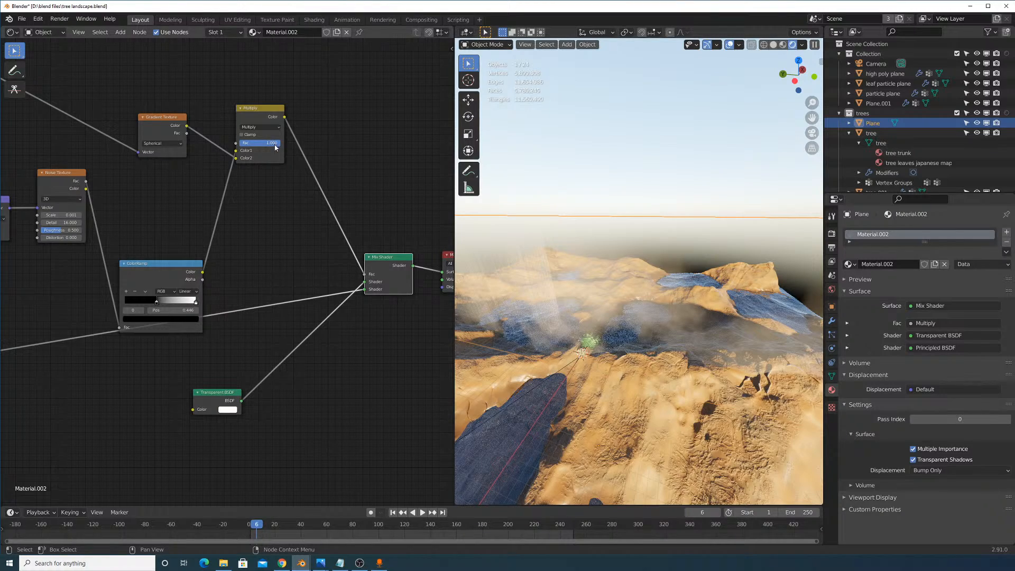
drag(267, 143, 289, 201)
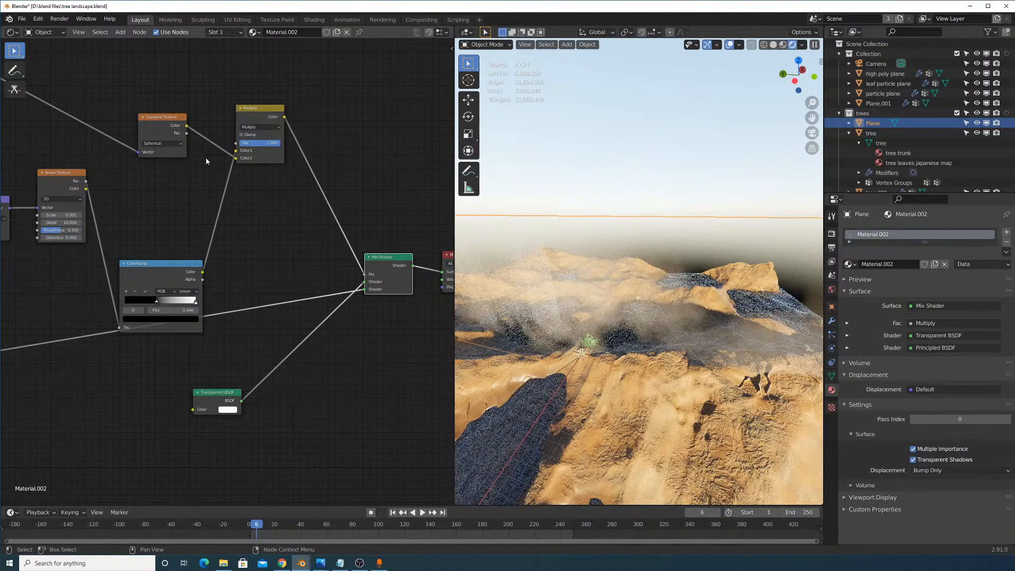
Move the ColorRamp's white stop to position 0.674 to sharpen the cloud noise.
click(157, 160)
middle_drag(170, 190, 186, 226)
drag(204, 263, 180, 267)
middle_drag(245, 226, 271, 192)
Tint the Principled BSDF's Base Color orange and try different Metallic and Roughness values.
drag(152, 385, 340, 368)
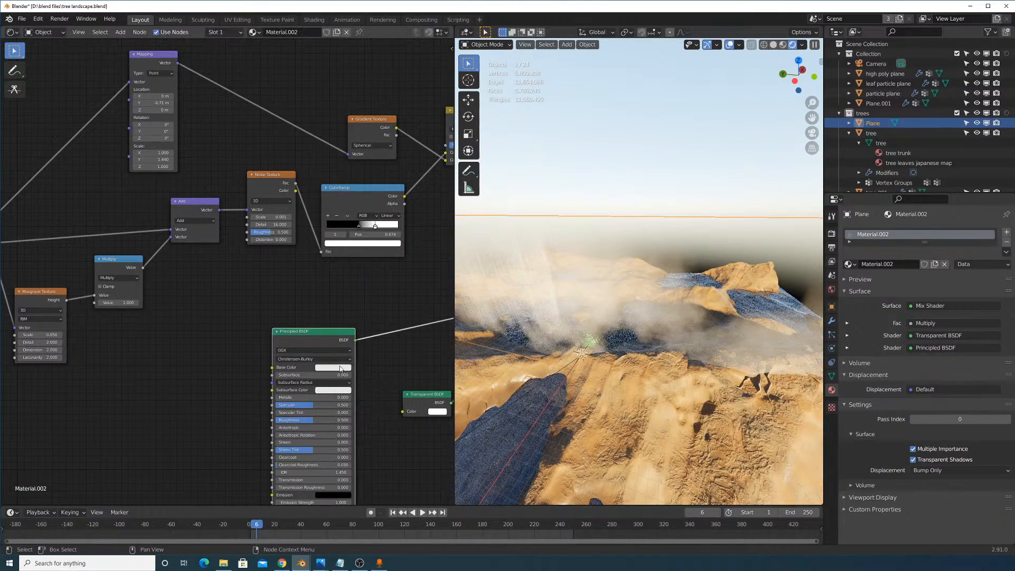
click(340, 368)
mouse_move(338, 307)
mouse_down()
mouse_move(339, 298)
mouse_move(339, 307)
mouse_up()
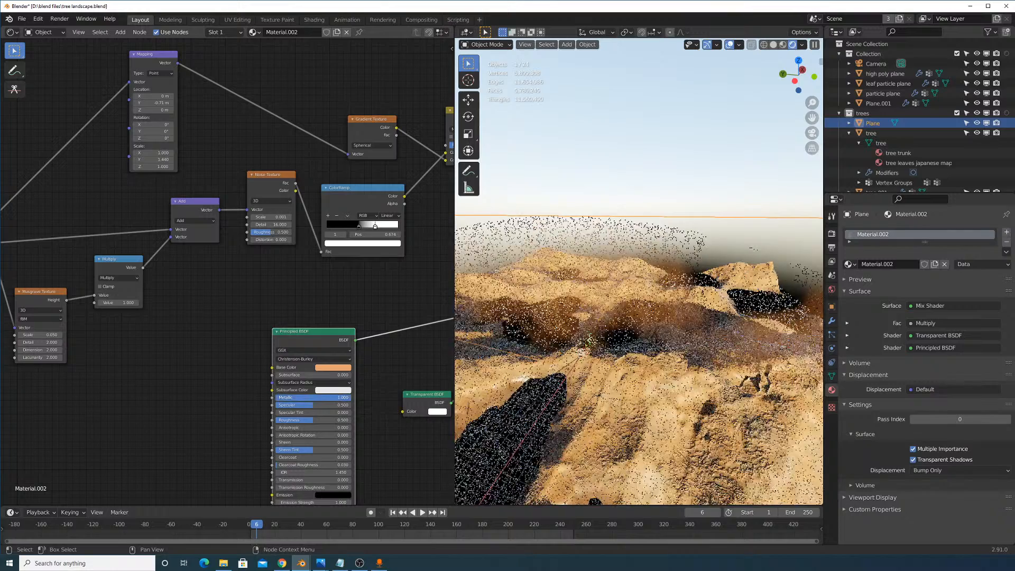
scroll(312, 429, down, 1)
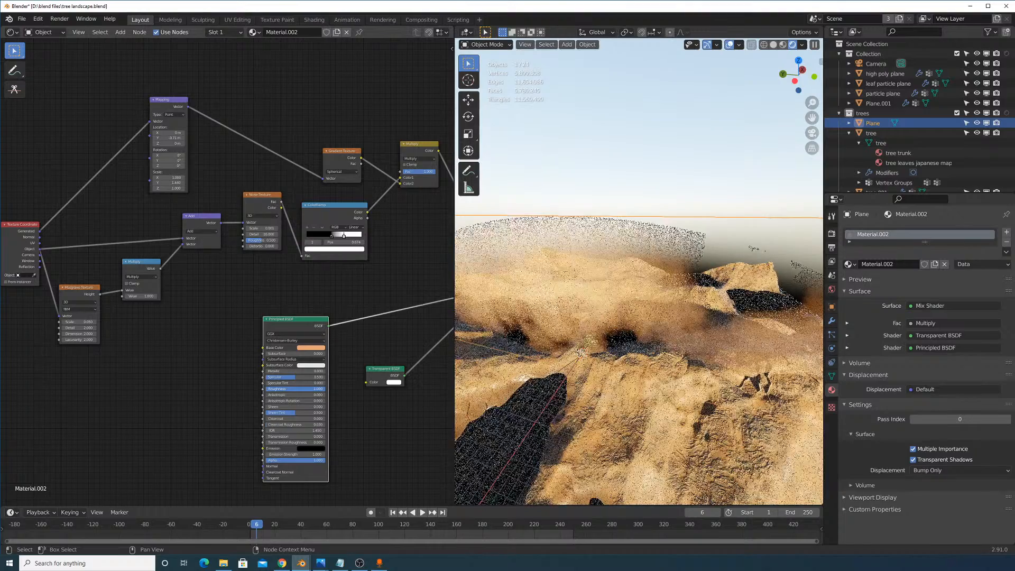
drag(323, 388, 295, 388)
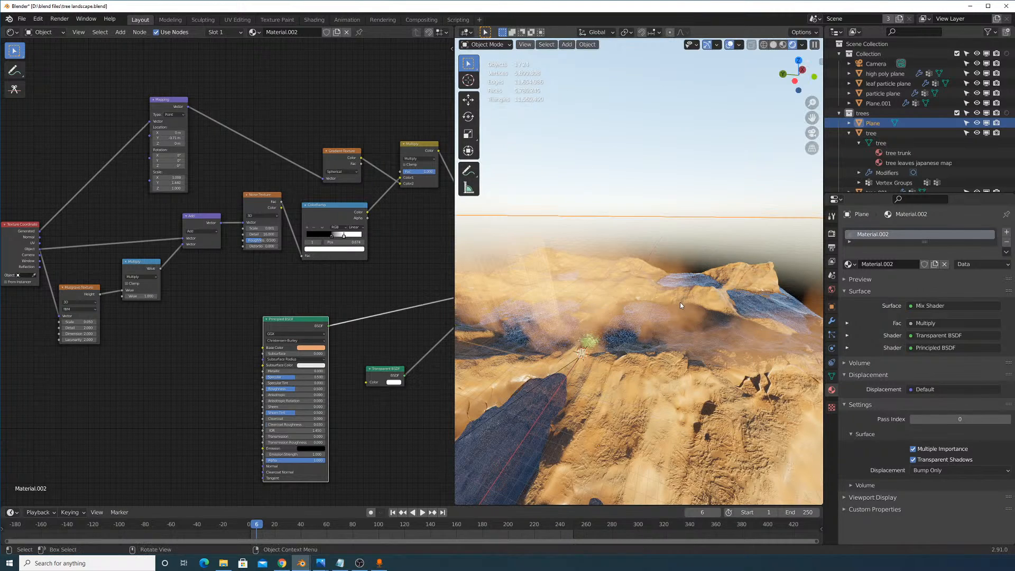
Set the cloud plane's origin to its geometry and scale the plane down.
click(587, 45)
mouse_move(614, 65)
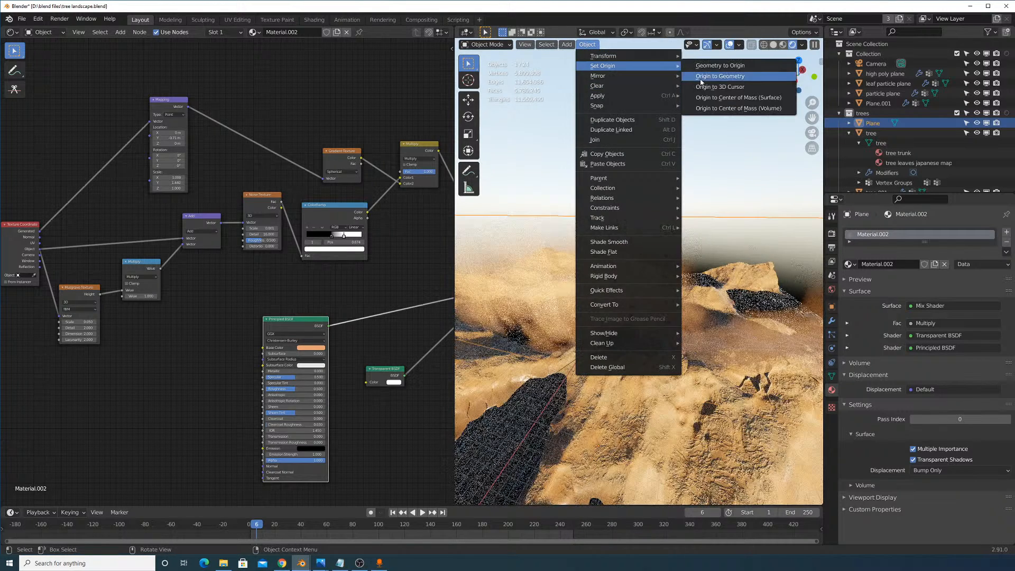
click(701, 83)
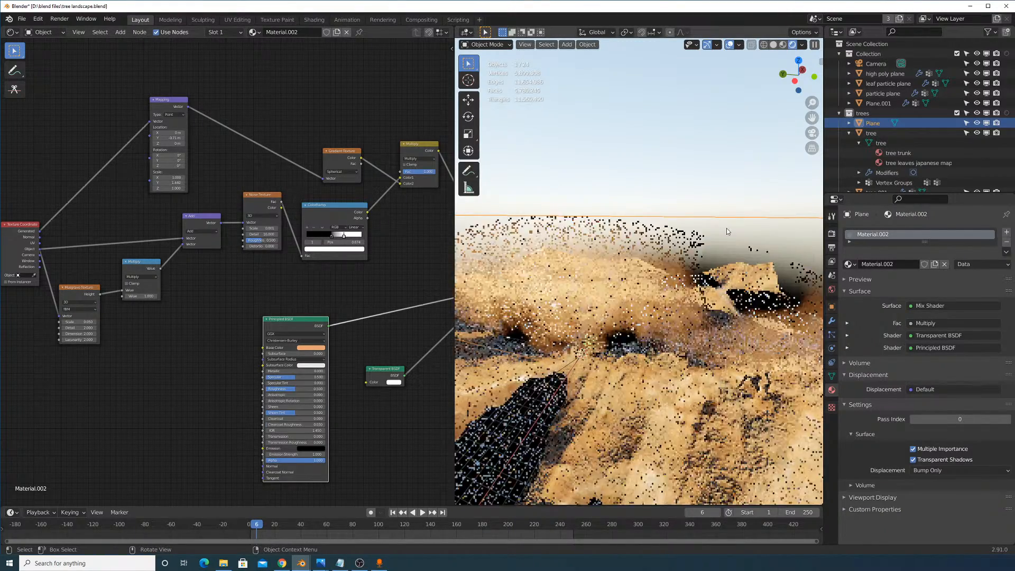
key(s)
click(613, 364)
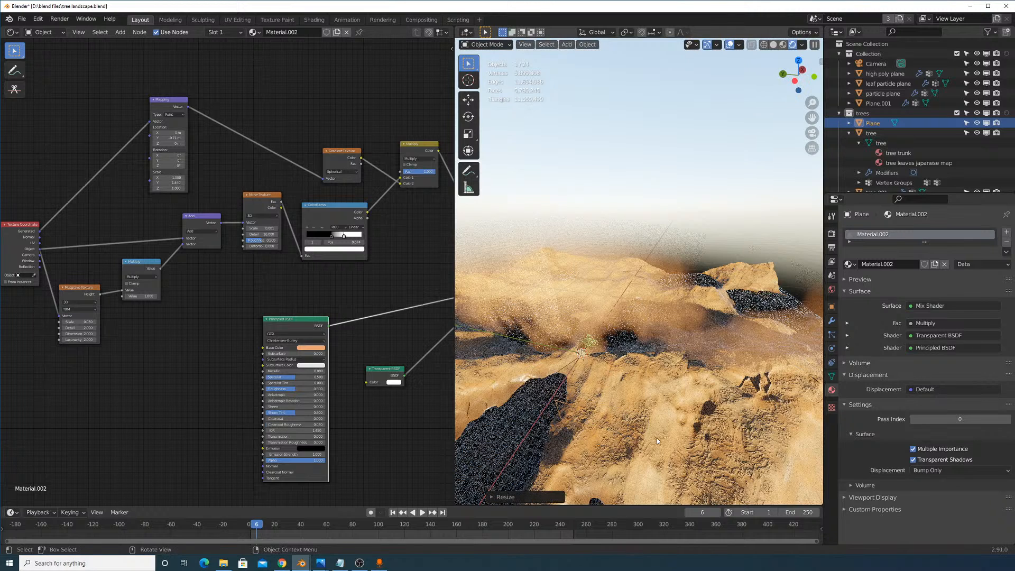
Move the plane vertically into place beside the tree and refine its scale in solid shading.
key(g)
key(z)
click(657, 365)
click(773, 45)
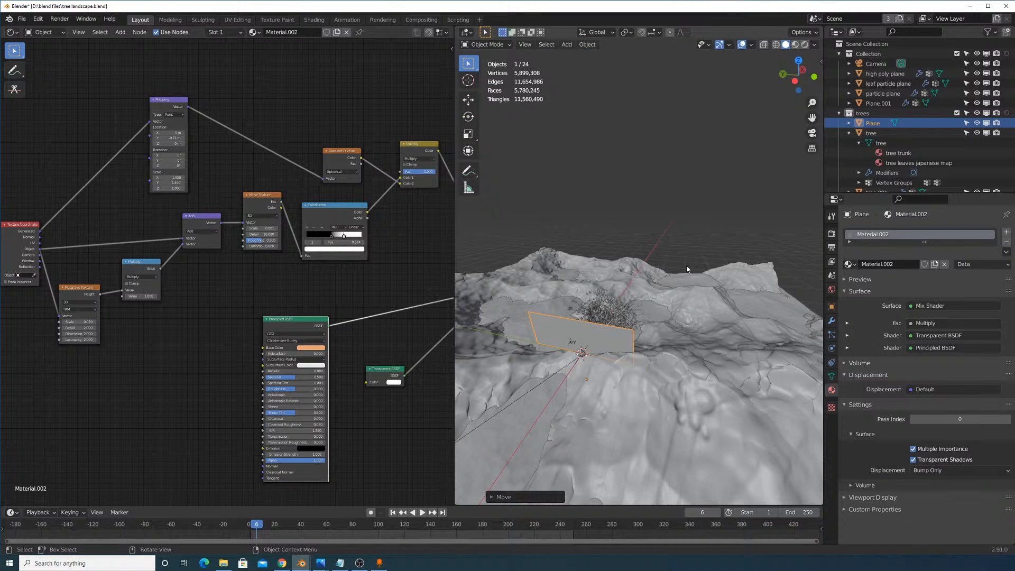
middle_drag(687, 269, 648, 292)
middle_drag(621, 236, 613, 332)
key(s)
click(687, 323)
middle_drag(687, 322, 759, 287)
key(s)
key(Escape)
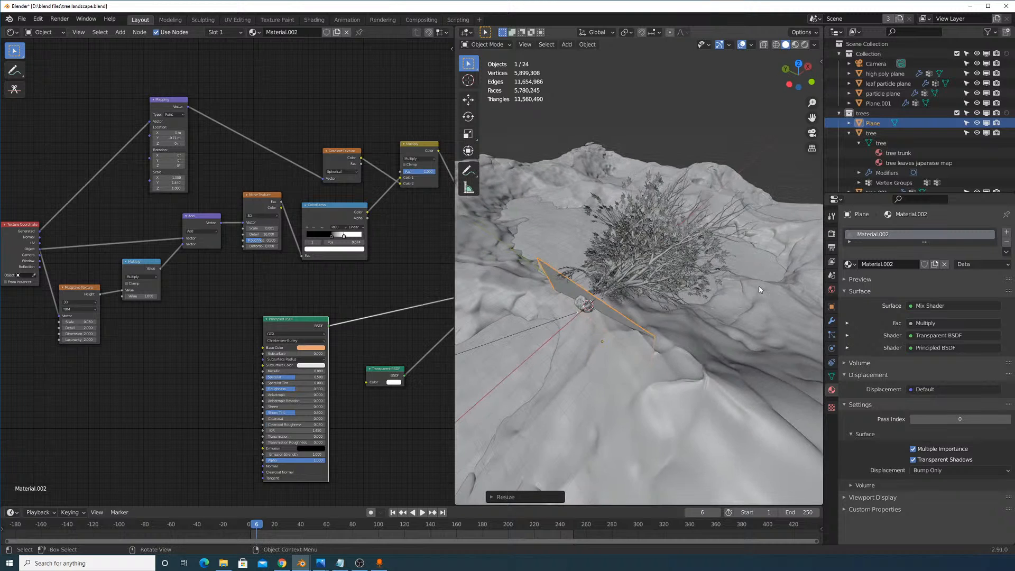
Move the plane away from the tree into the camera's field of view and look through the active camera.
key(g)
click(576, 67)
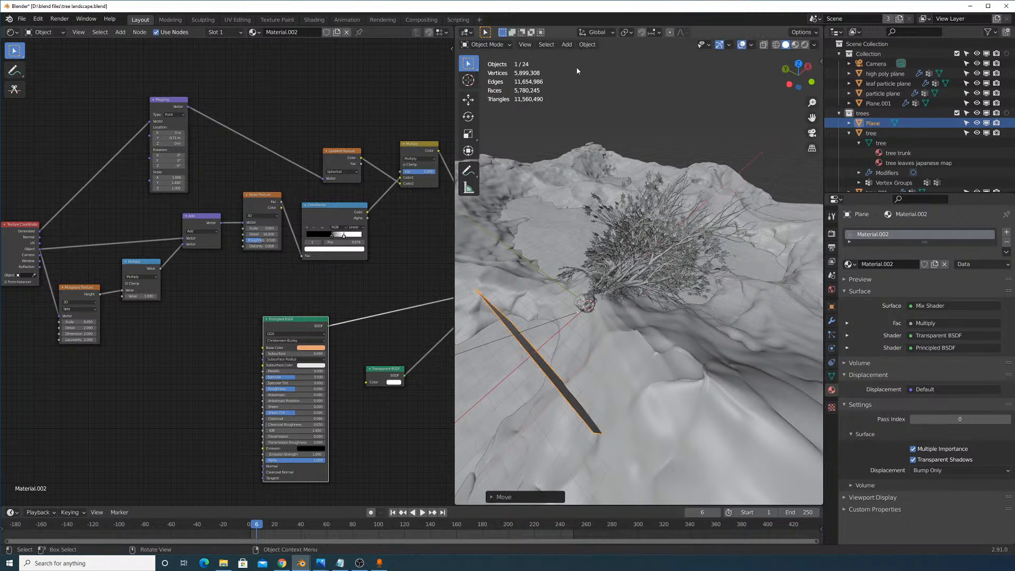
click(525, 44)
mouse_move(565, 146)
click(661, 154)
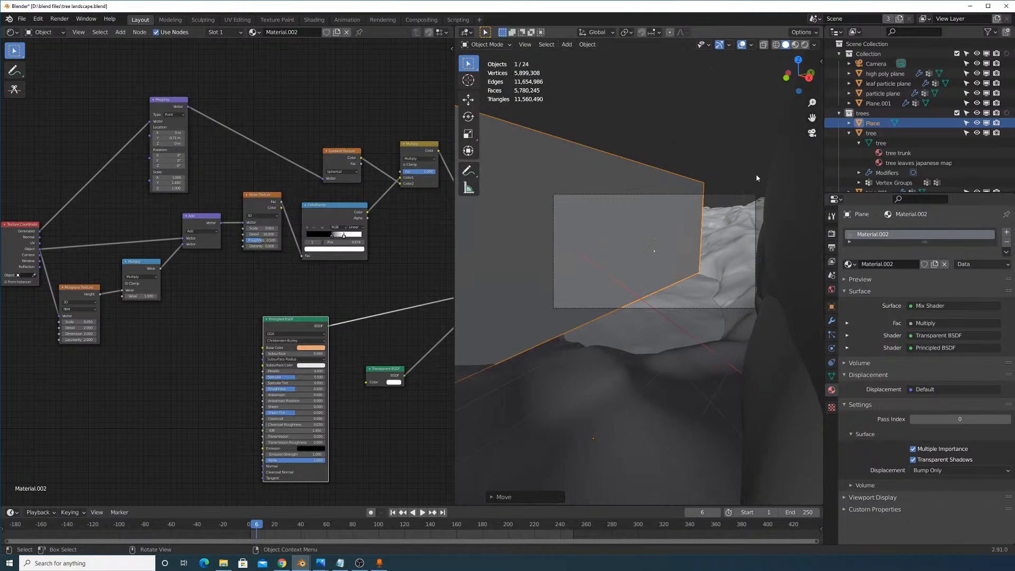
Rotate the plane about Z to face the camera and scale it up.
key(r)
key(z)
key(s)
click(711, 391)
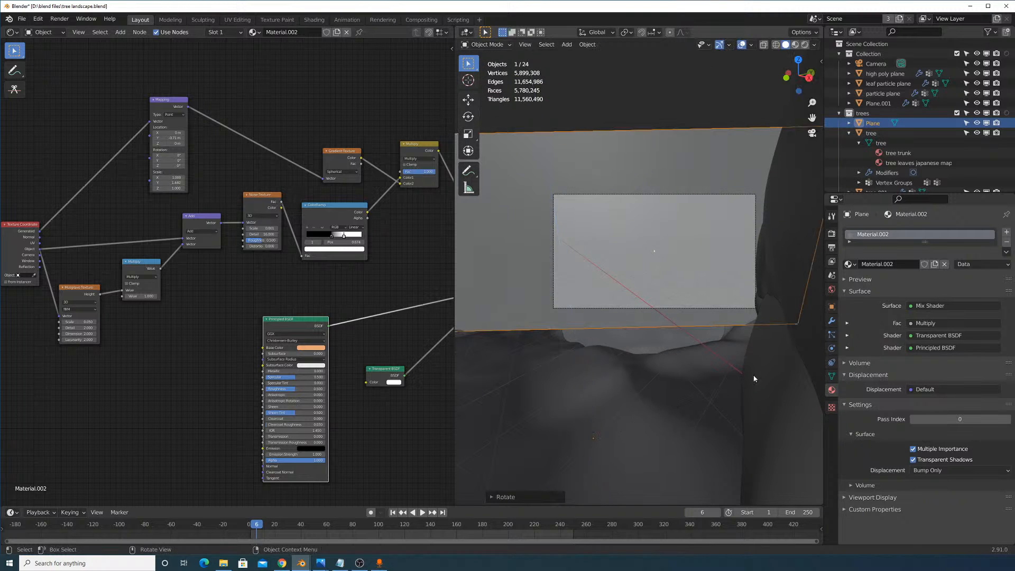
Move and scale the plane until it covers the whole camera frame.
key(g)
key(z)
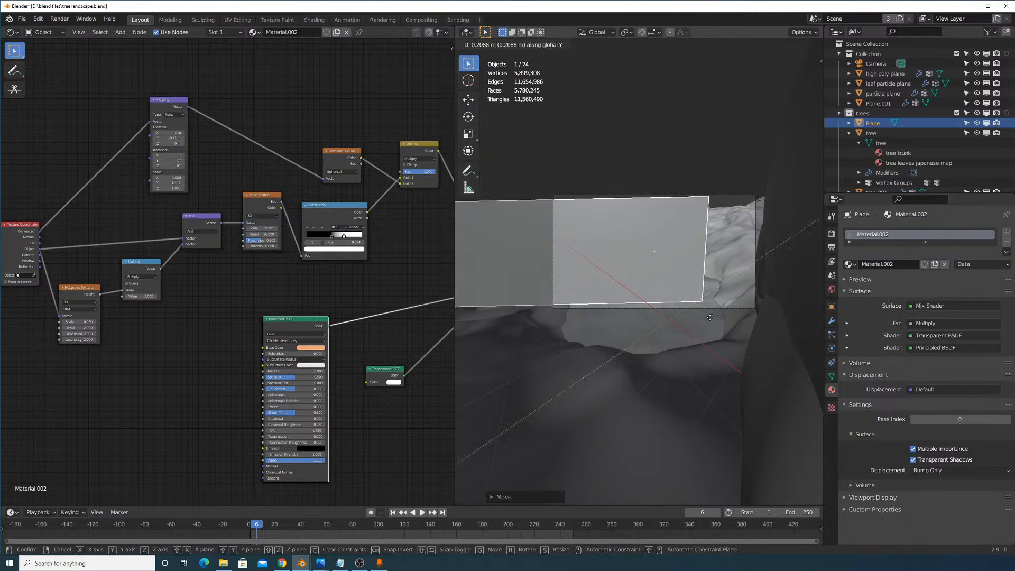
click(677, 298)
key(s)
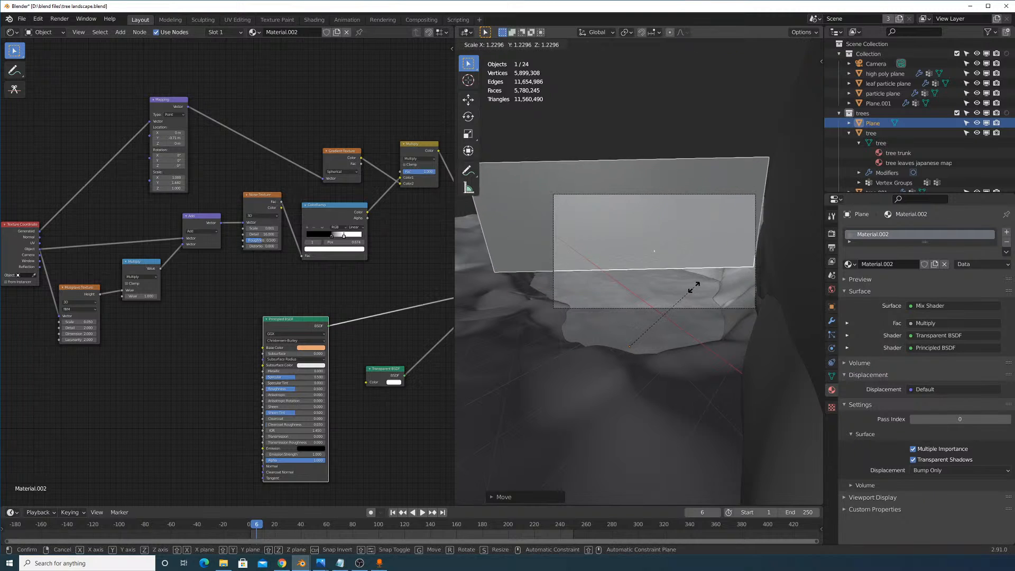
click(692, 288)
key(g)
key(z)
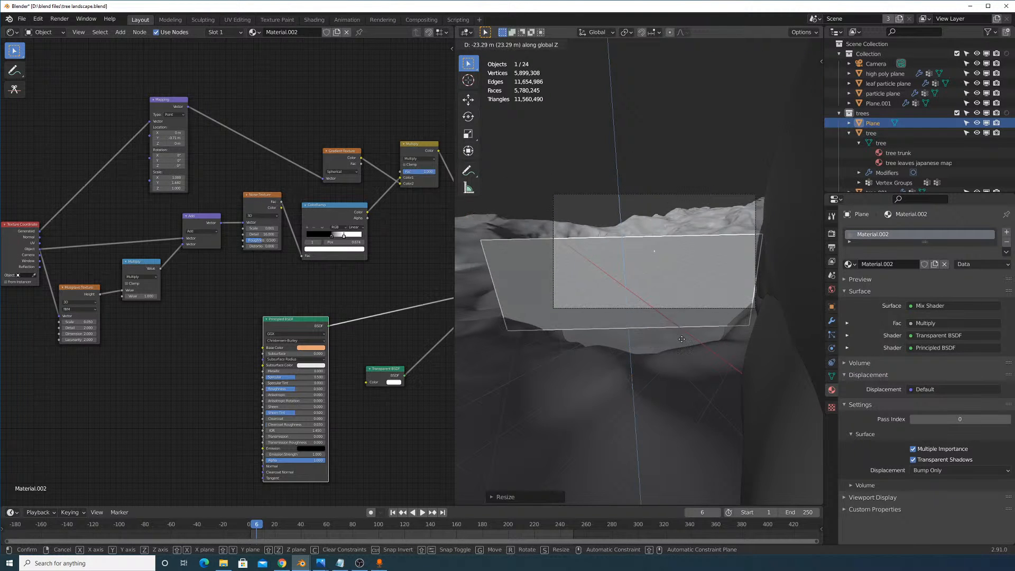
click(689, 312)
key(s)
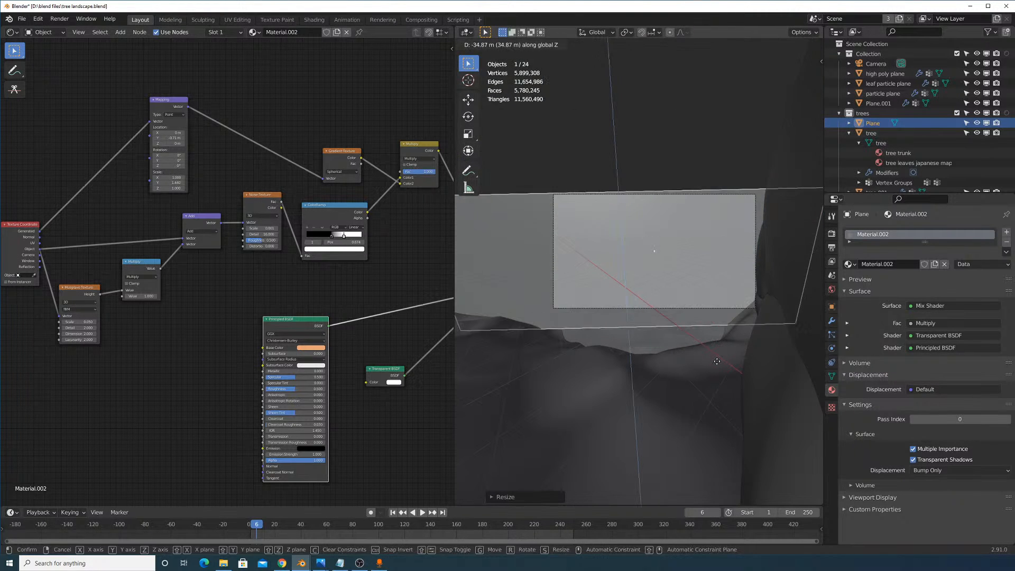
key(Escape)
Examine the plane's placement around the tree and through the active camera in rendered shading.
middle_drag(652, 323, 658, 303)
scroll(696, 330, down, 6)
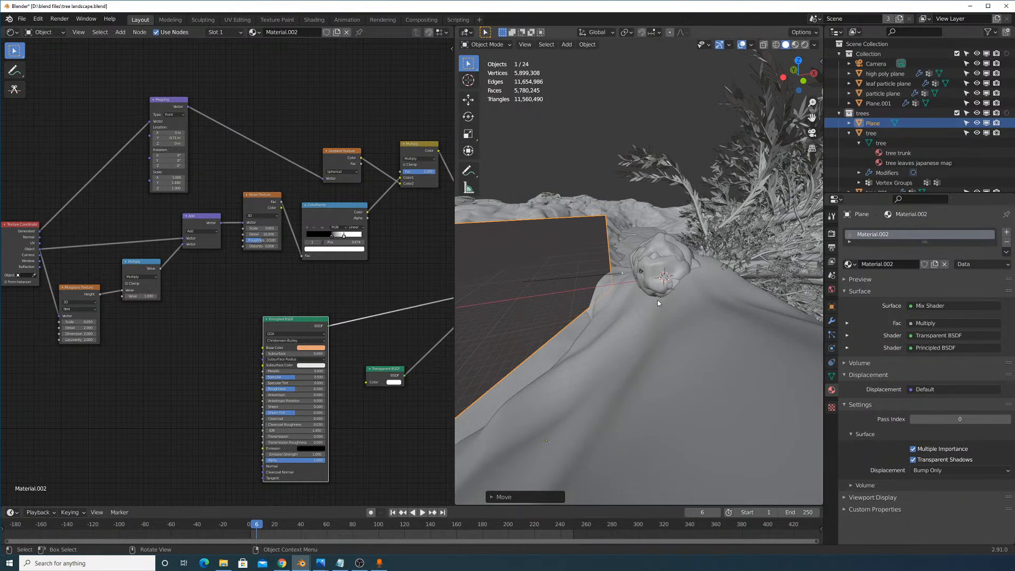
click(529, 48)
mouse_move(579, 141)
click(682, 158)
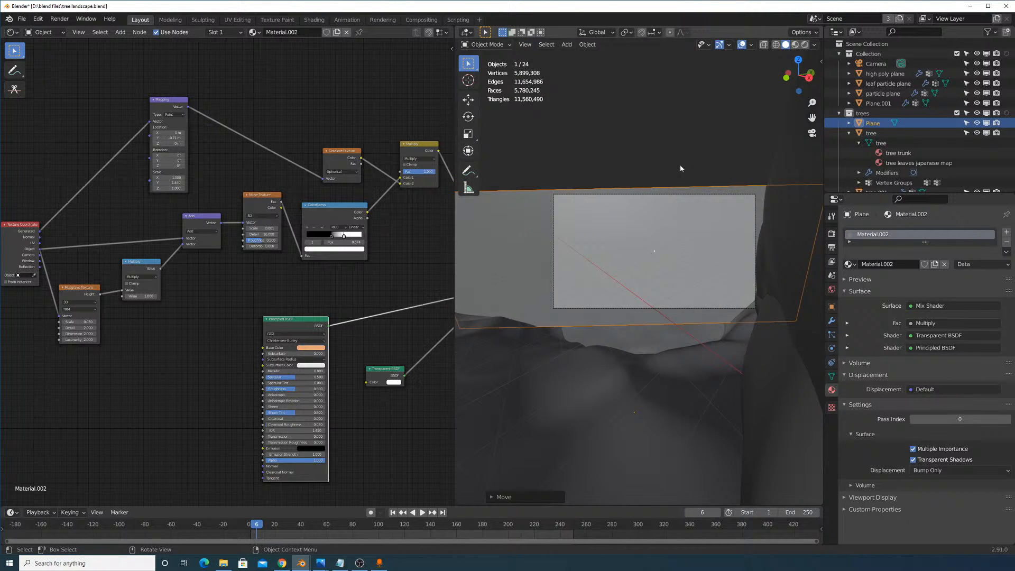
click(805, 44)
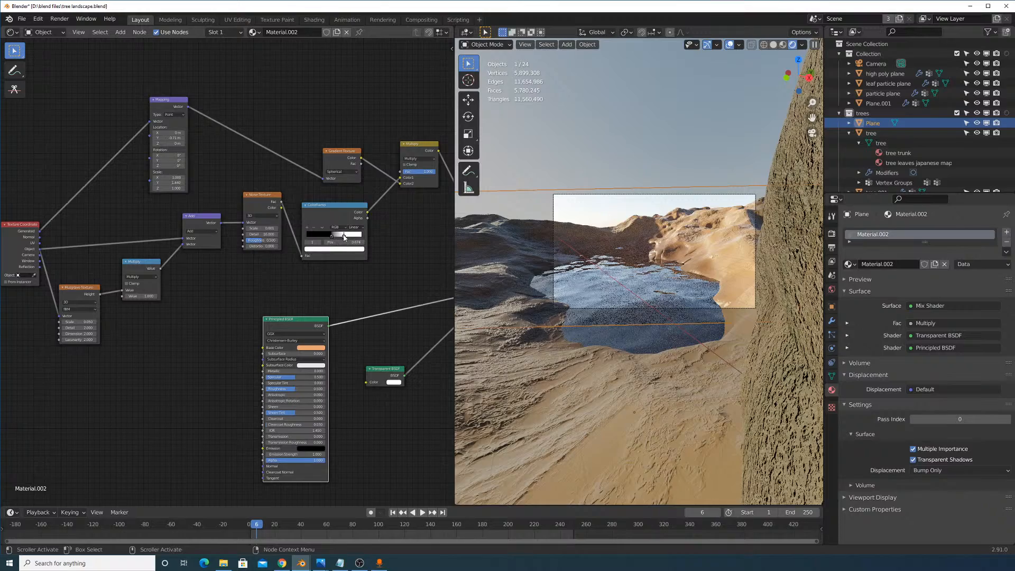
Move the ColorRamp's white stop close to the black stop and lighten the Principled BSDF's orange Base Color.
drag(345, 238, 333, 237)
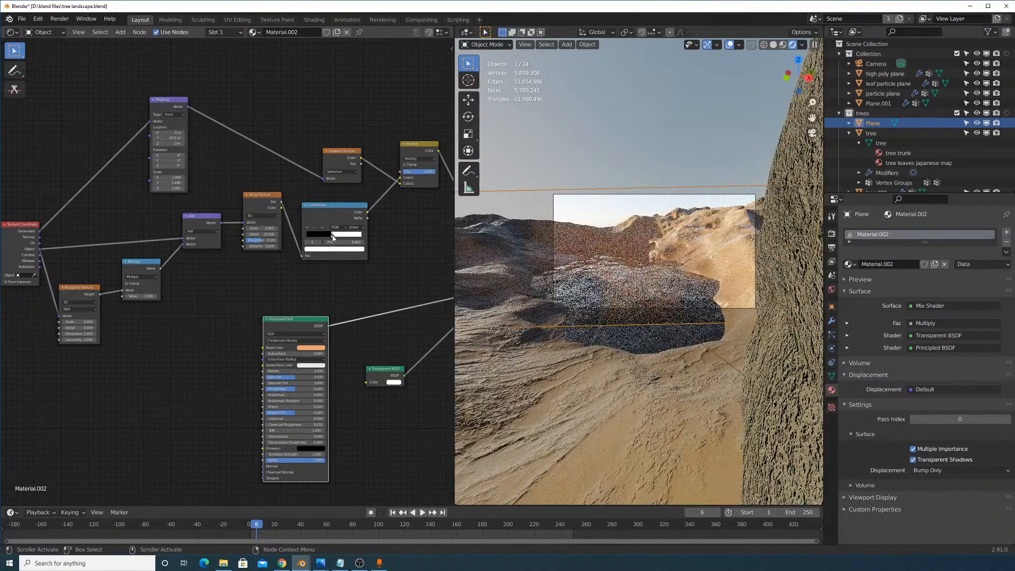
click(309, 348)
mouse_move(346, 272)
mouse_down()
mouse_move(344, 308)
mouse_move(344, 271)
mouse_up()
middle_drag(580, 267, 584, 305)
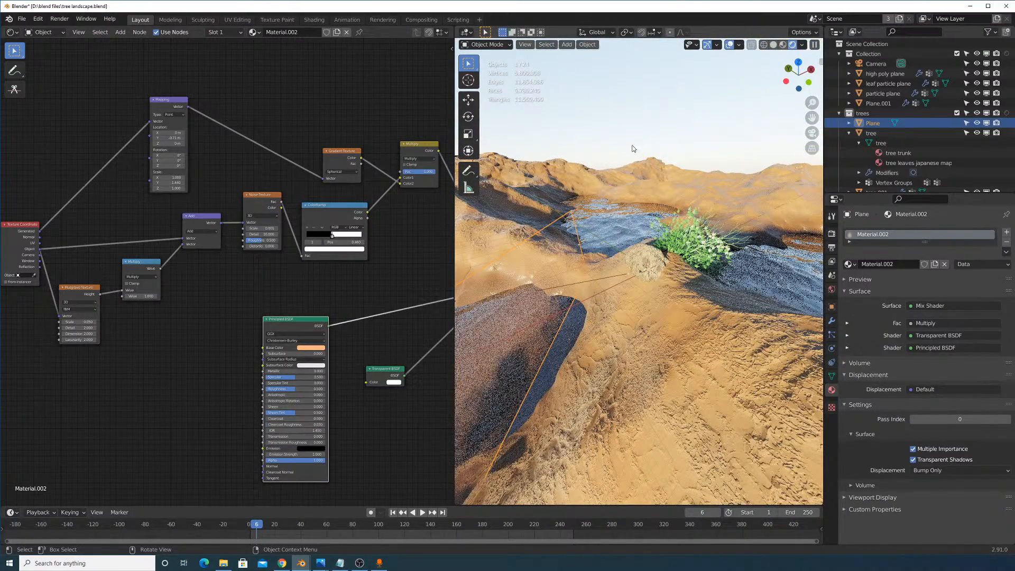
click(629, 95)
middle_drag(573, 256, 696, 262)
click(667, 246)
key(r)
key(z)
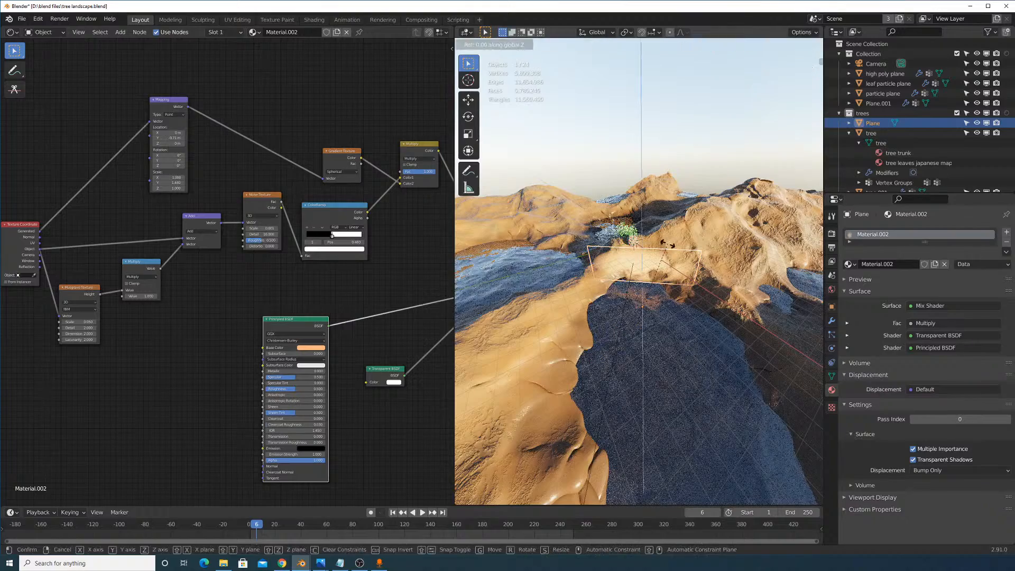
right_click(667, 243)
middle_drag(668, 243, 673, 251)
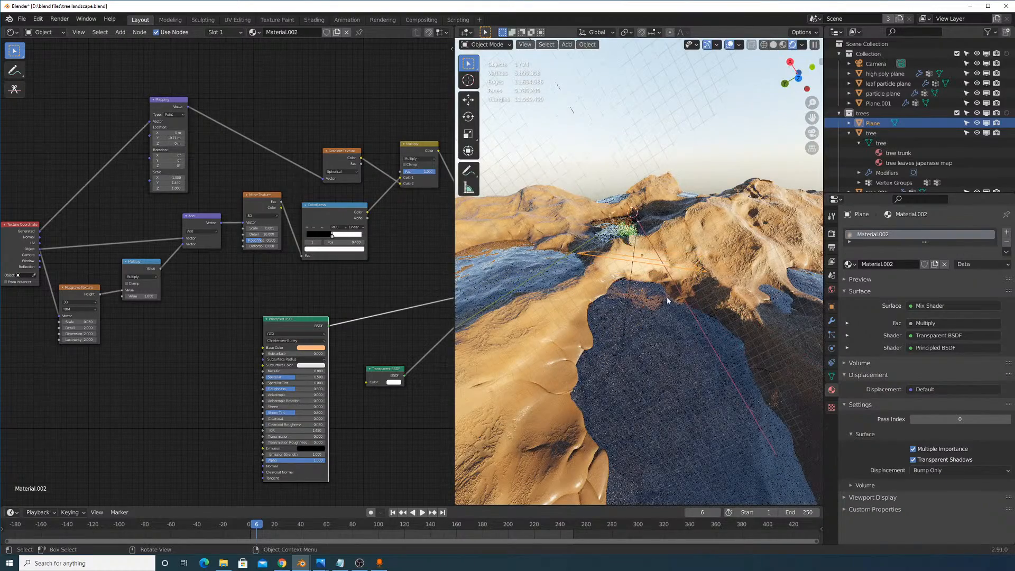
key(r)
key(z)
right_click(683, 302)
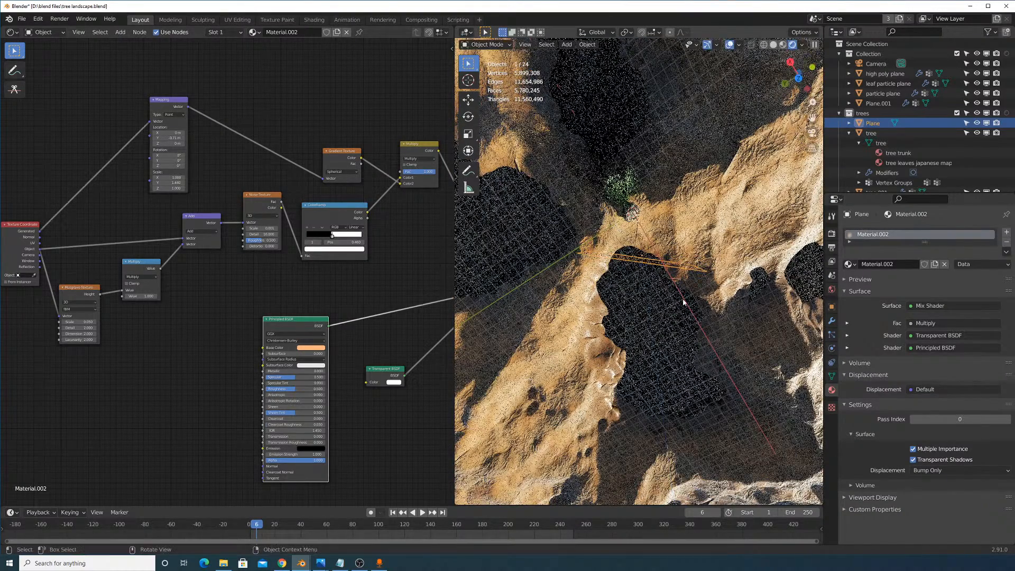
Rotate the cloud plane 180° about Z and inspect it through the active camera.
key(r)
key(z)
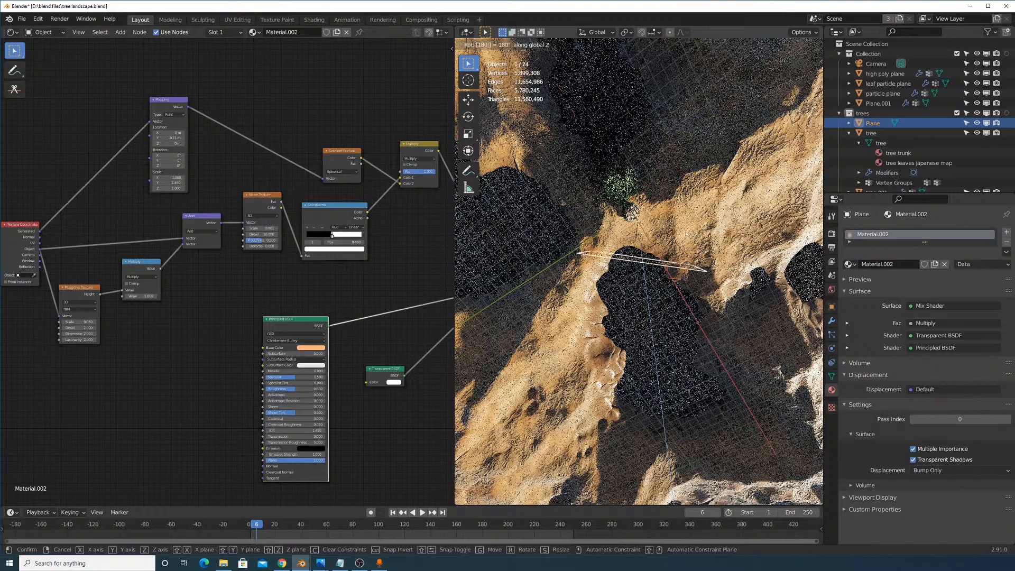
key(Return)
click(524, 44)
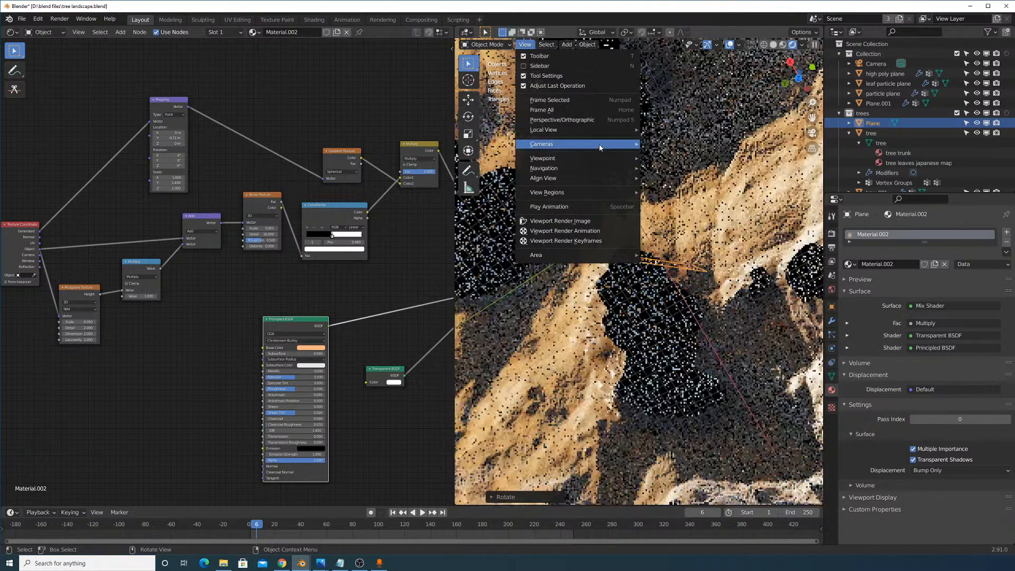
mouse_move(576, 140)
click(682, 141)
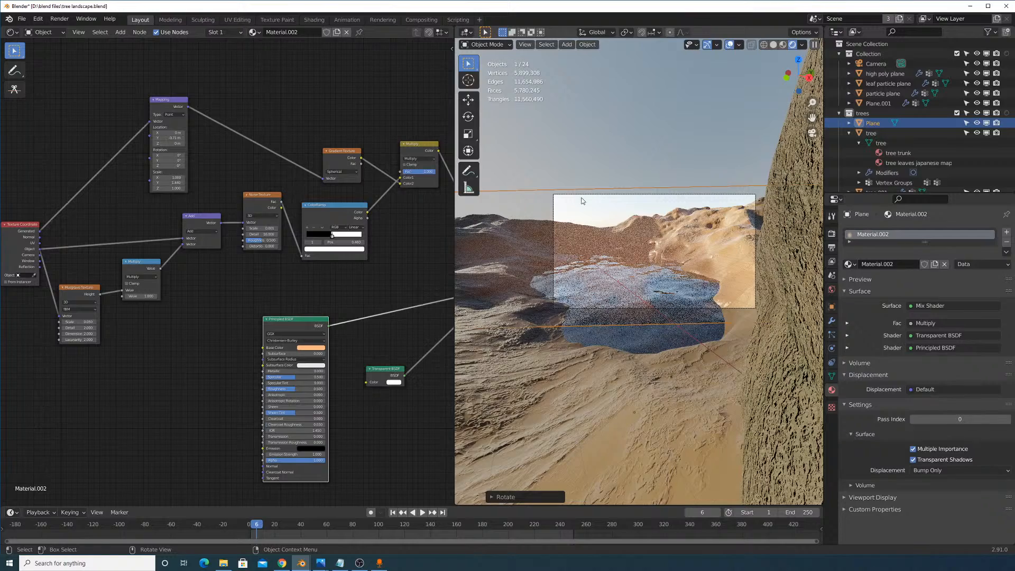
scroll(569, 169, up, 3)
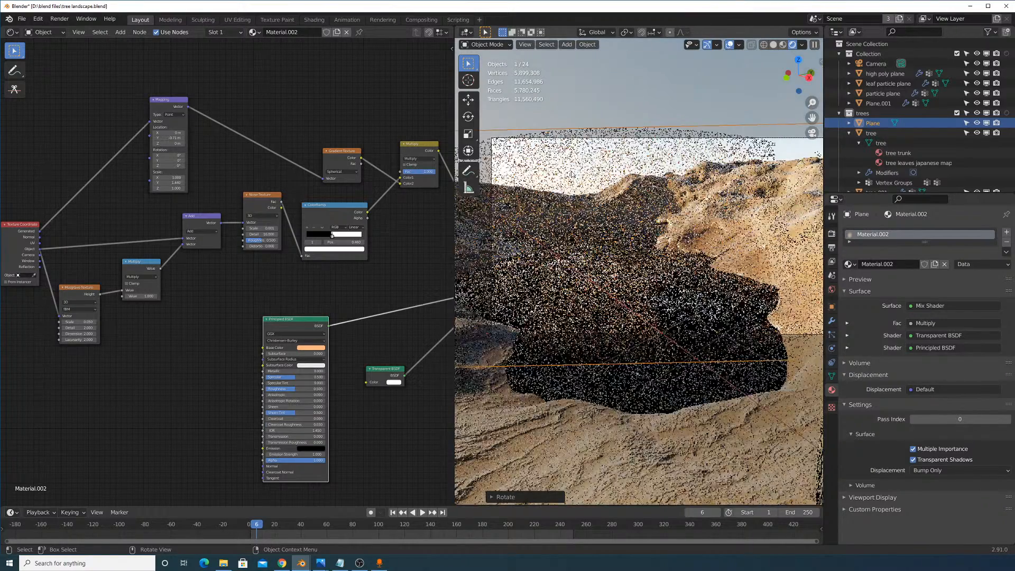
Change the Principled BSDF's Base Color to a pale cyan.
click(310, 348)
drag(316, 298, 324, 280)
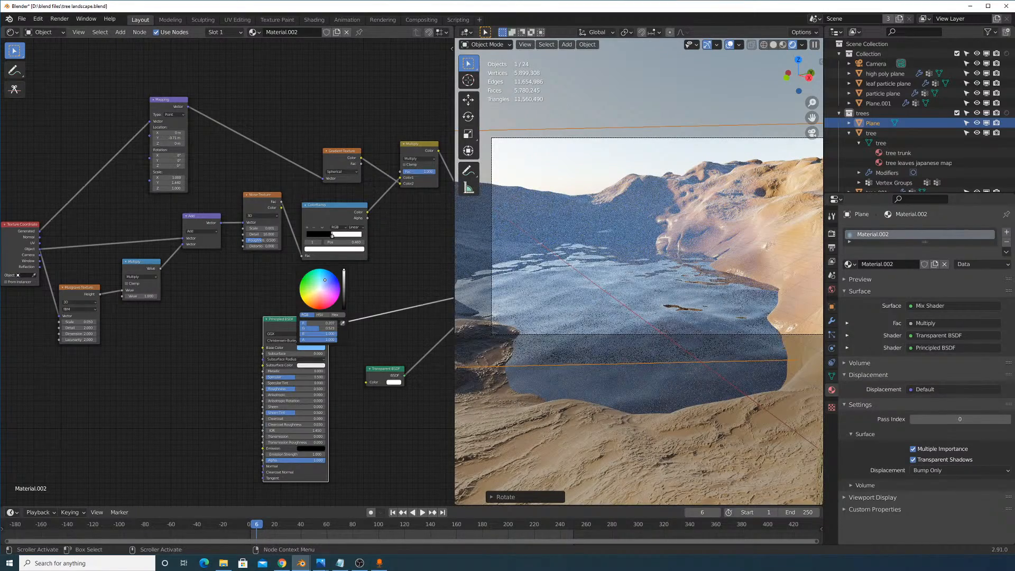
drag(324, 280, 320, 287)
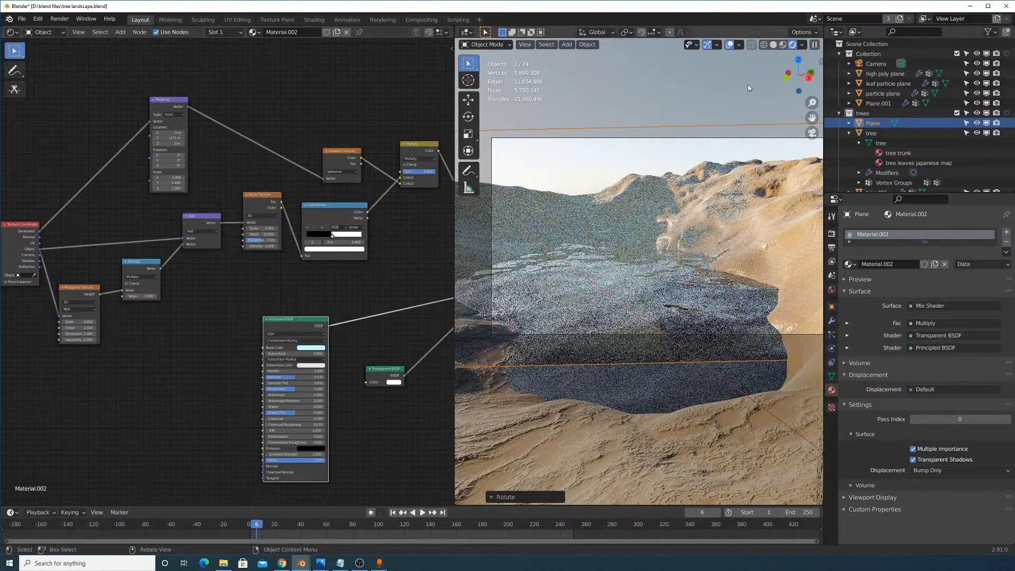
Add an Array modifier to the cloud plane in solid shading.
click(774, 45)
middle_drag(730, 132, 661, 212)
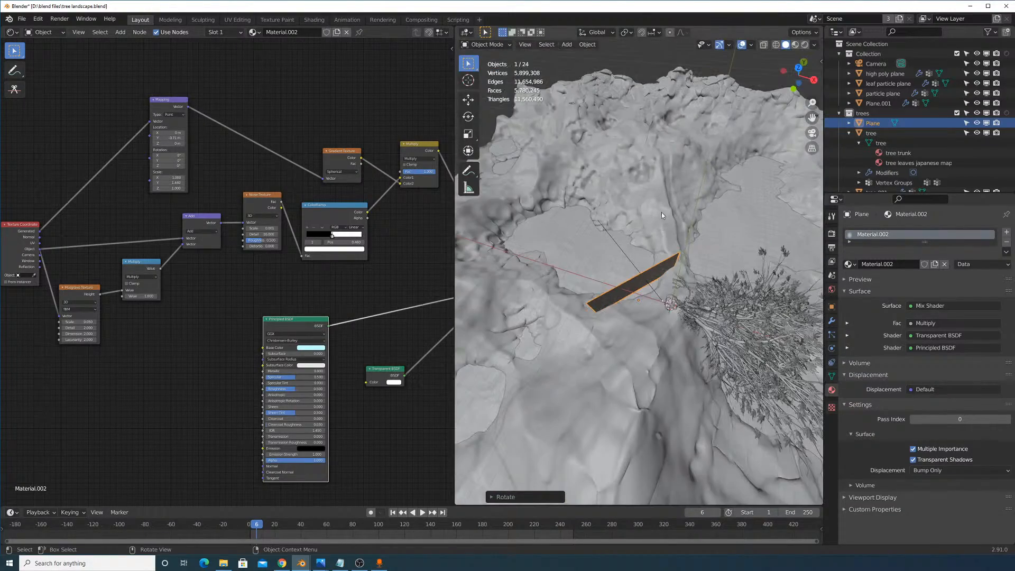
click(831, 321)
click(886, 231)
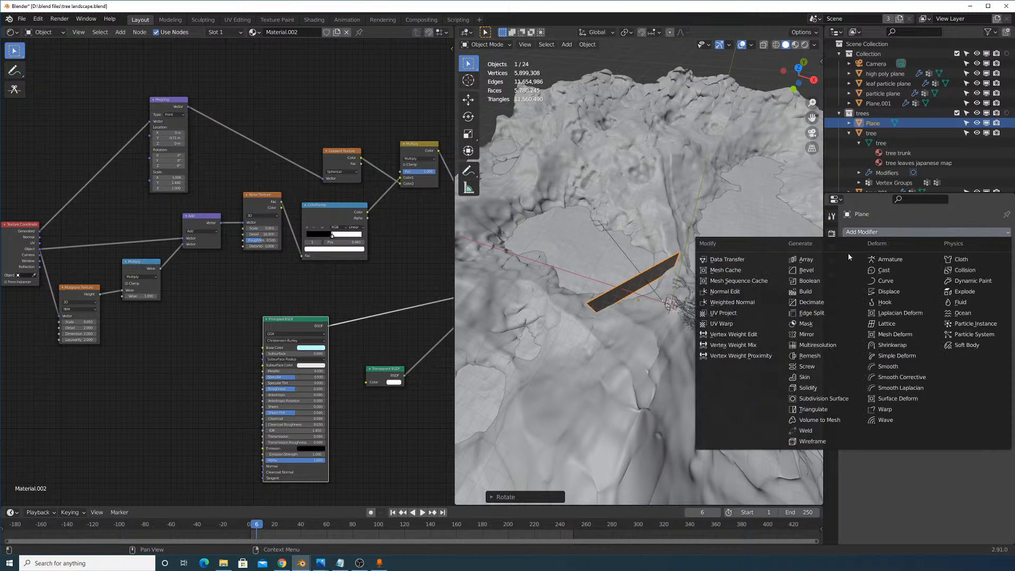
click(836, 261)
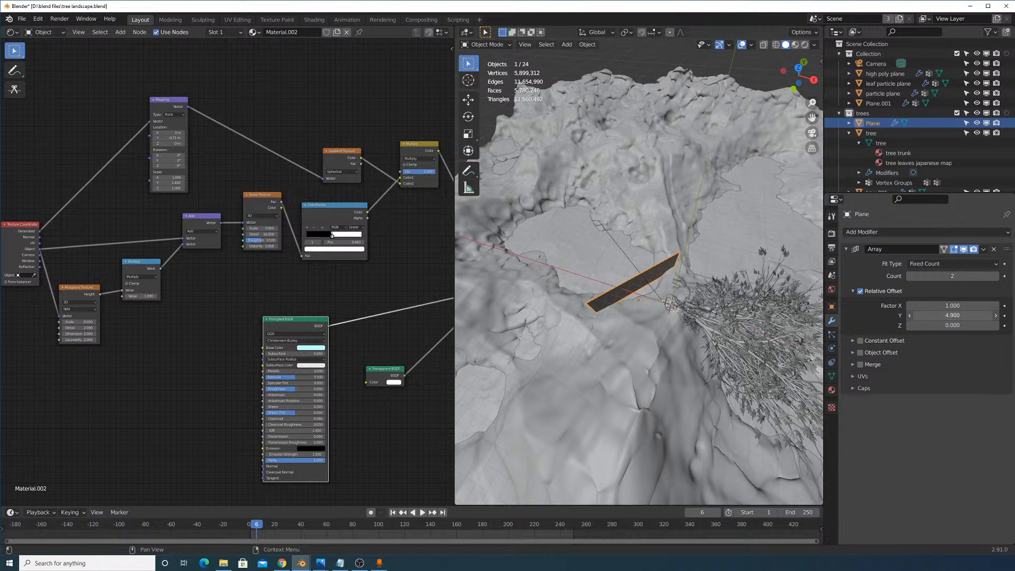
Try adjusting the array's relative offset factors and return Factor X to 1.000.
mouse_move(948, 320)
mouse_down()
mouse_move(967, 320)
mouse_move(949, 320)
mouse_up()
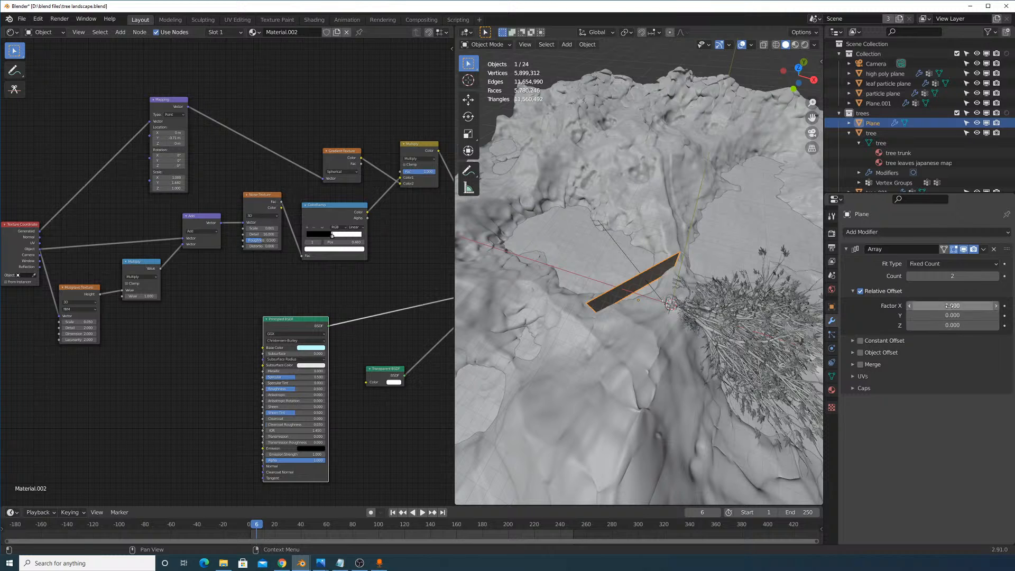
middle_drag(666, 254, 761, 249)
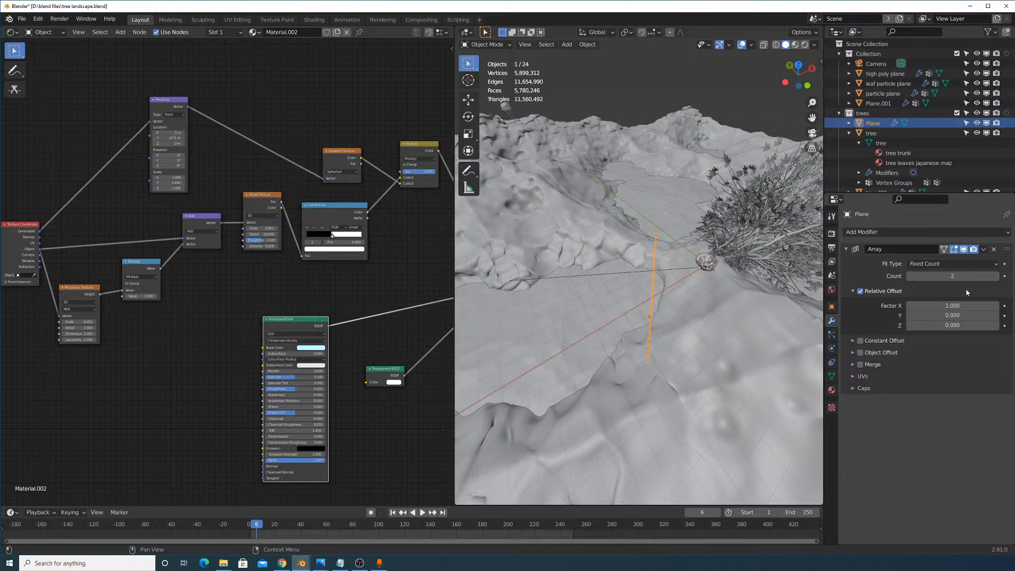
scroll(658, 292, up, 5)
middle_drag(658, 293, 687, 280)
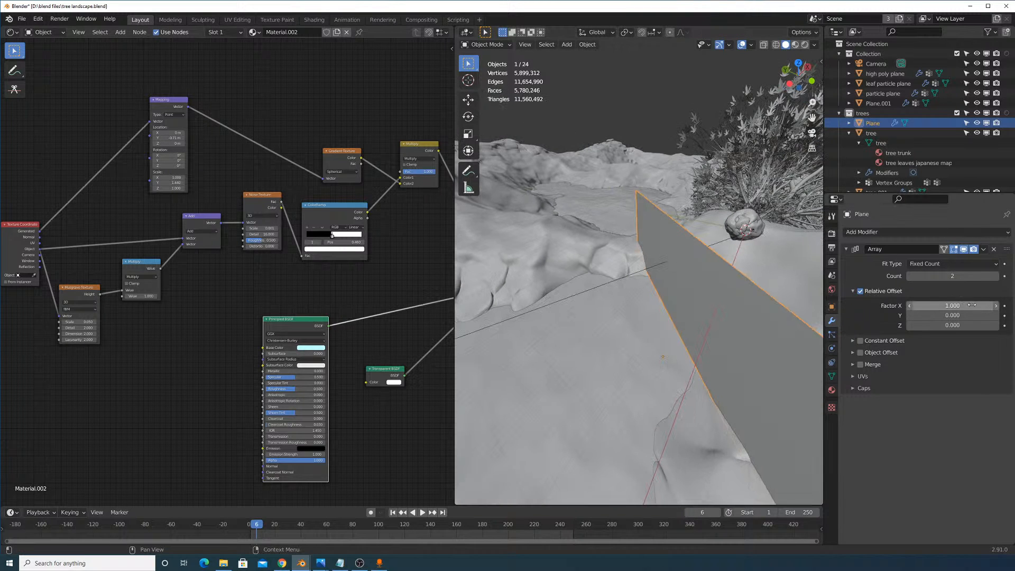
key(BackSpace)
middle_drag(728, 341, 717, 299)
Replace the array's relative offset with a constant offset of 85.47 m along X.
click(860, 290)
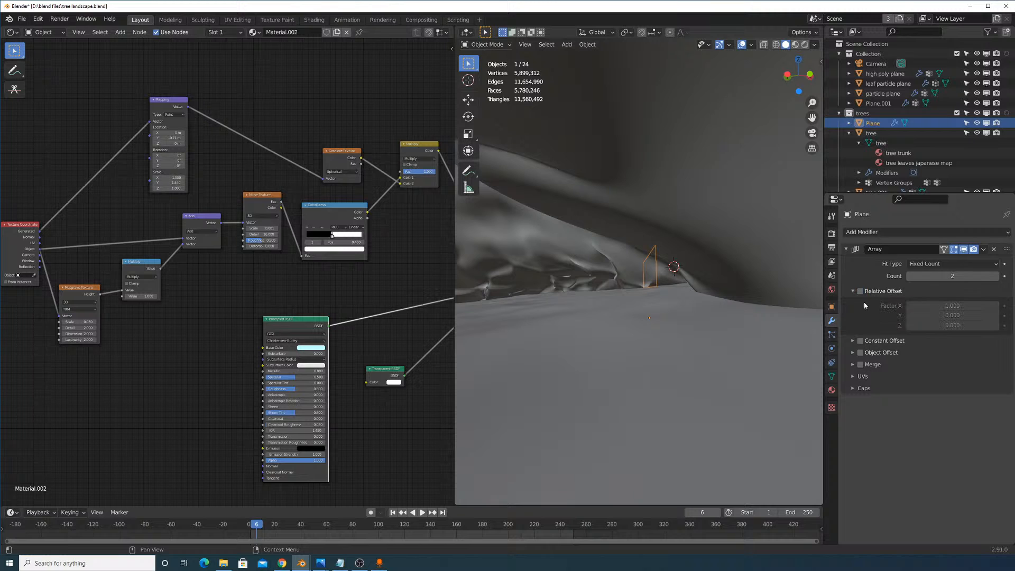
click(860, 341)
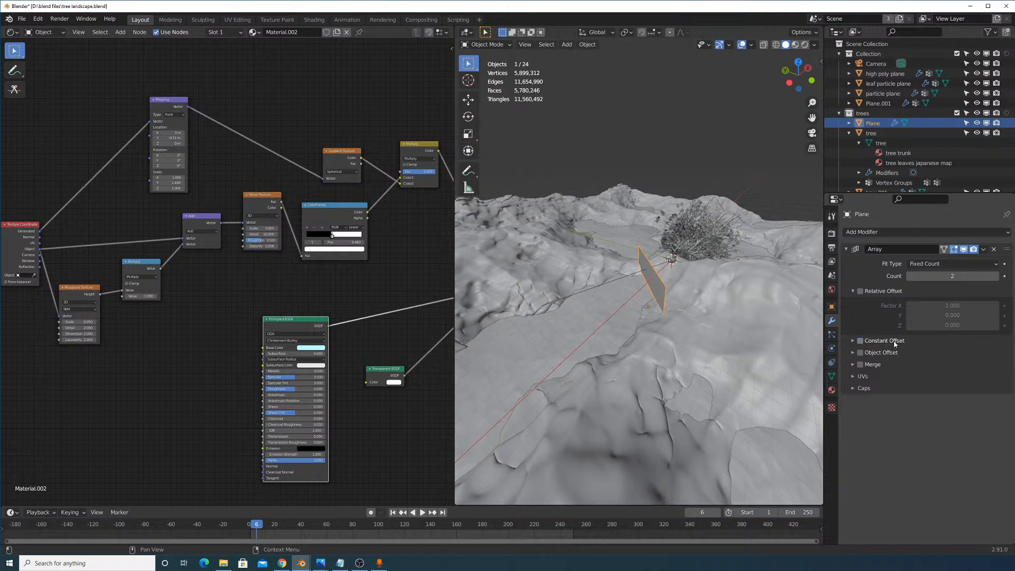
click(859, 341)
click(860, 341)
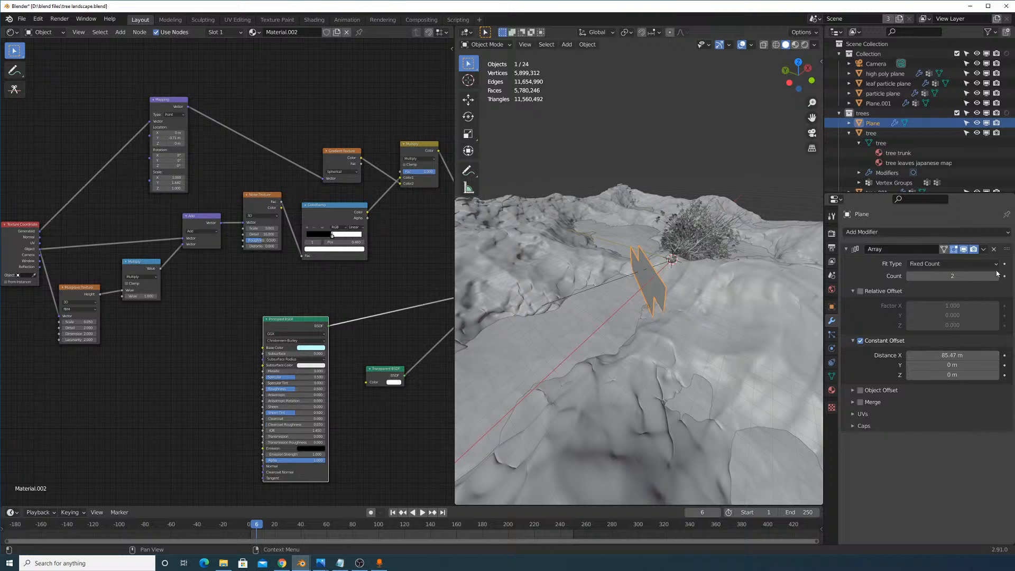
Set the array's count to 12 and its constant Y distance to 12.99 m.
drag(952, 275, 993, 275)
middle_drag(709, 338, 750, 346)
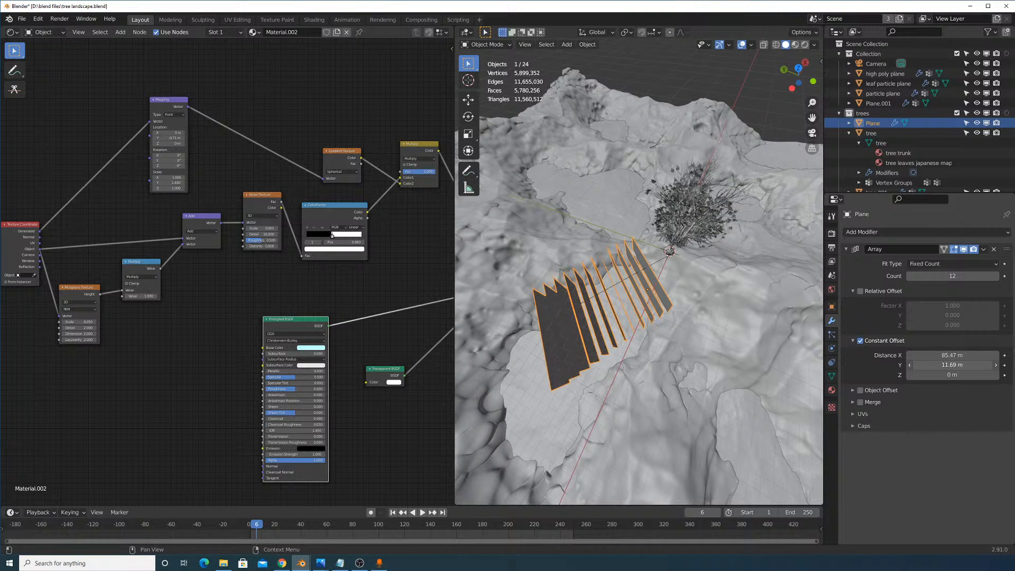
drag(952, 364, 962, 365)
Examine the arrayed cloud planes through the active camera in rendered shading, with nothing selected.
click(525, 45)
mouse_move(581, 144)
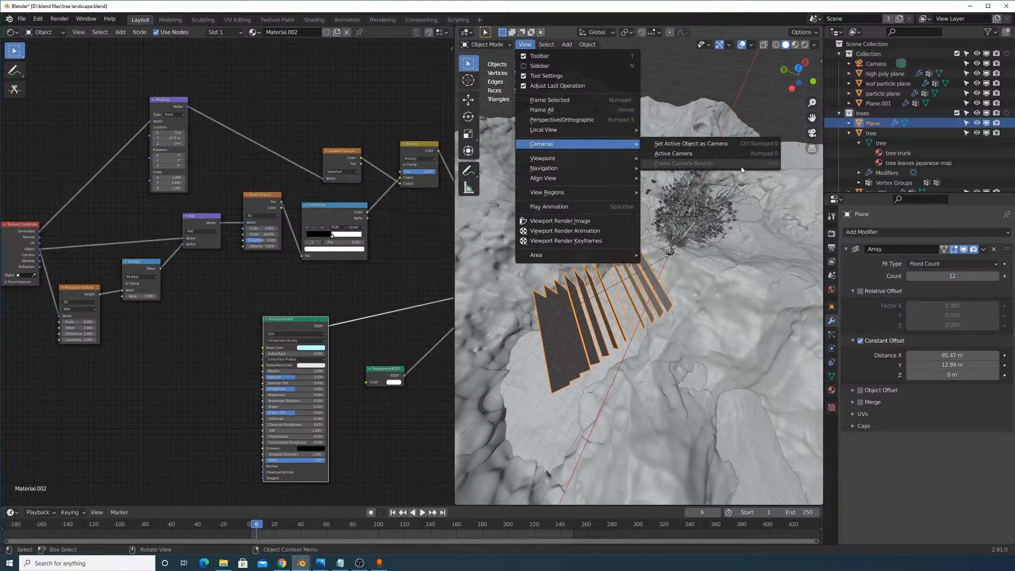
click(738, 154)
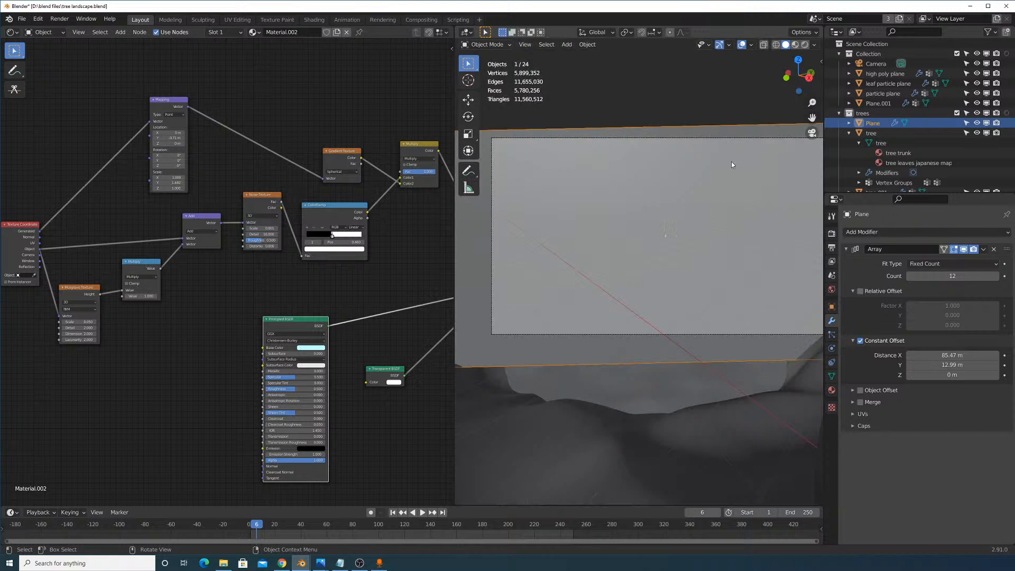
click(805, 45)
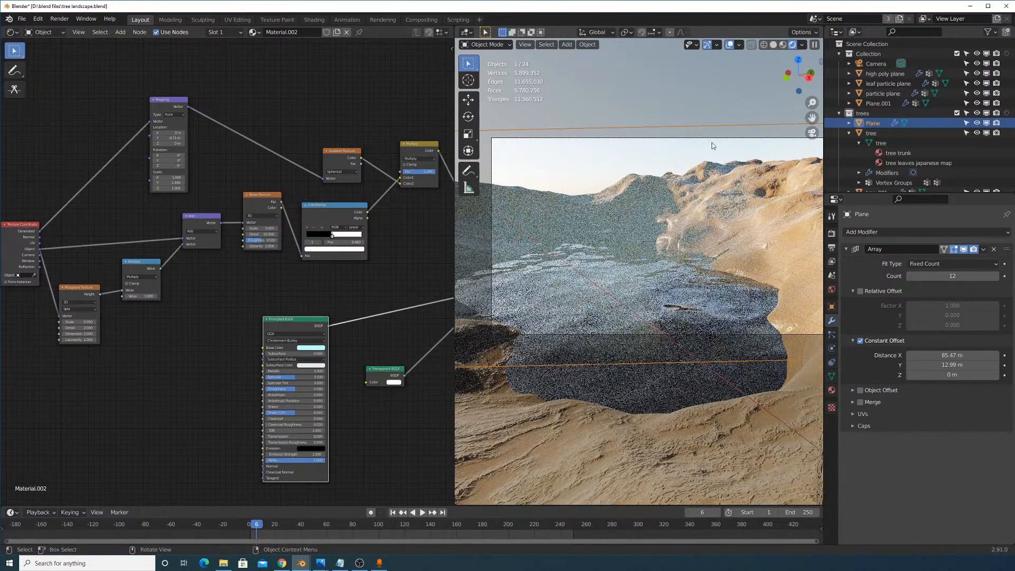
click(712, 96)
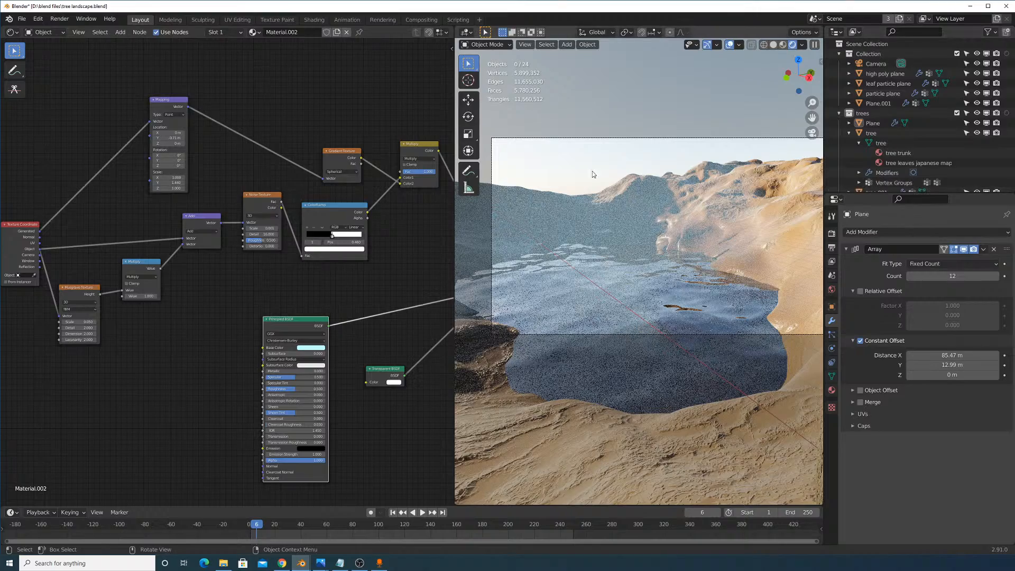
Widen the 3D viewport slightly while keeping the cloud material's node editor usable.
drag(453, 153, 86, 152)
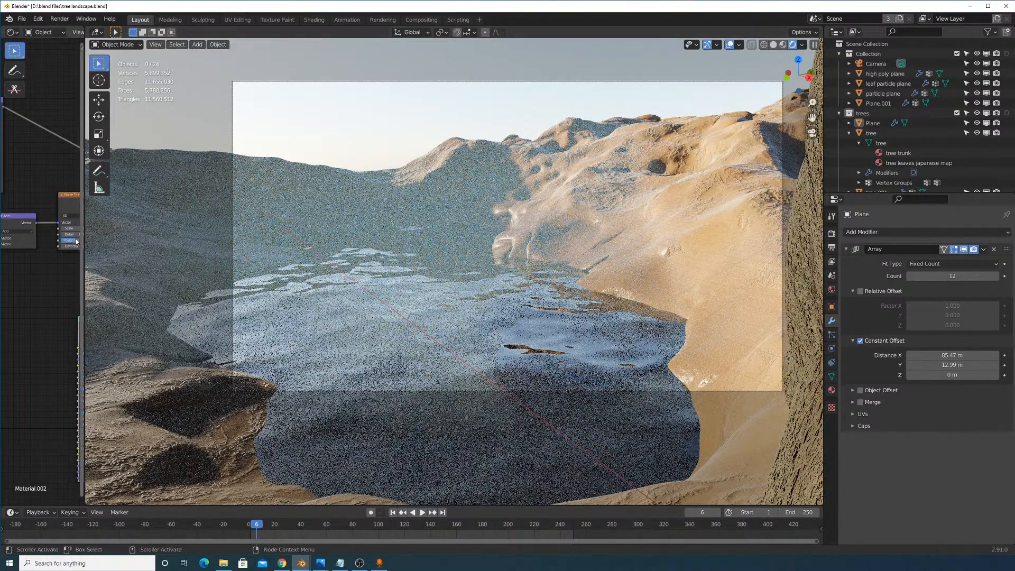
drag(85, 257, 354, 257)
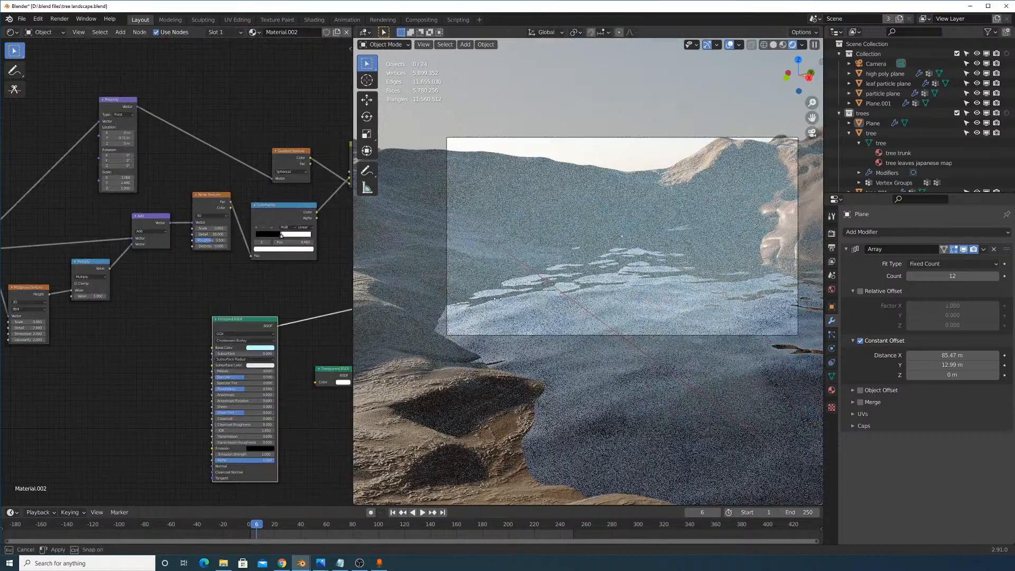
drag(404, 316, 403, 317)
Try white and orange Emission colors on the cloud's Principled BSDF, settling on a bright cyan.
scroll(275, 370, up, 3)
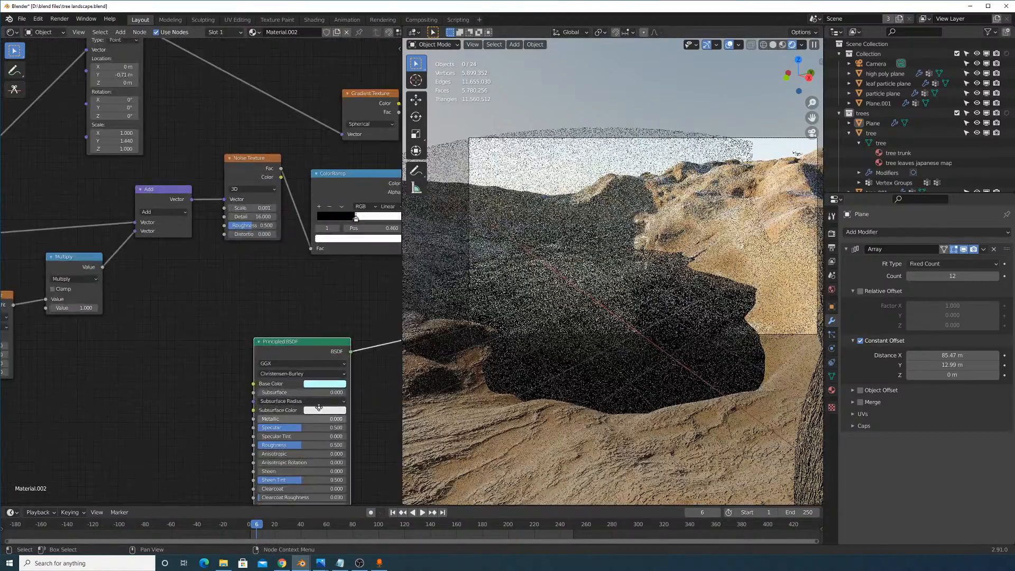
middle_drag(312, 502, 266, 332)
click(275, 353)
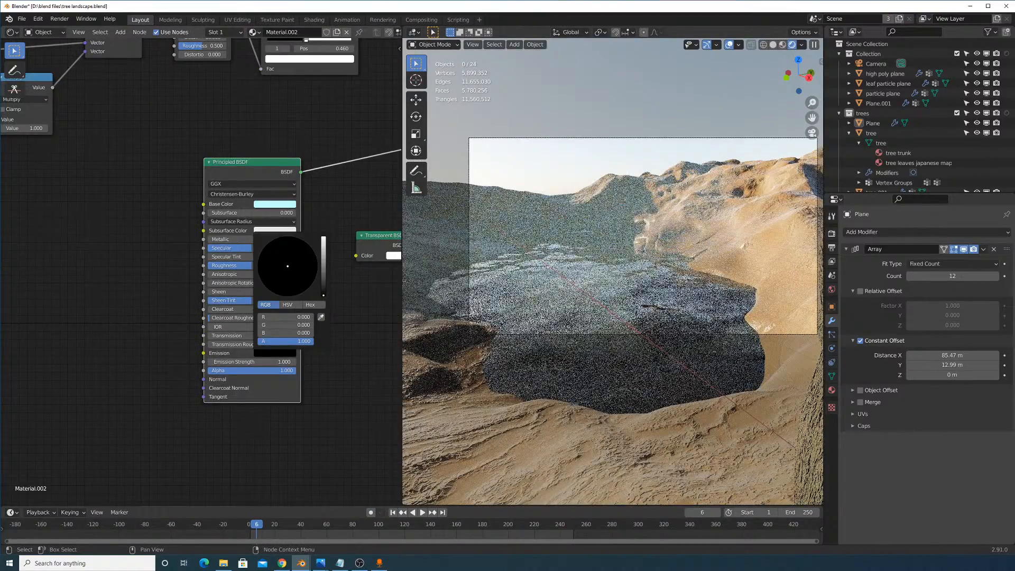
drag(322, 295, 323, 238)
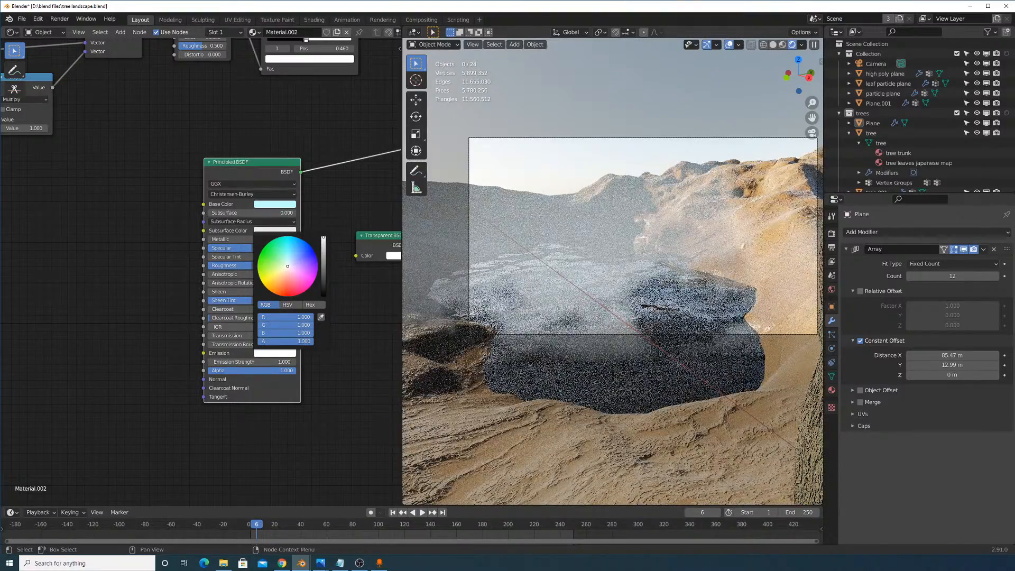
drag(287, 266, 278, 285)
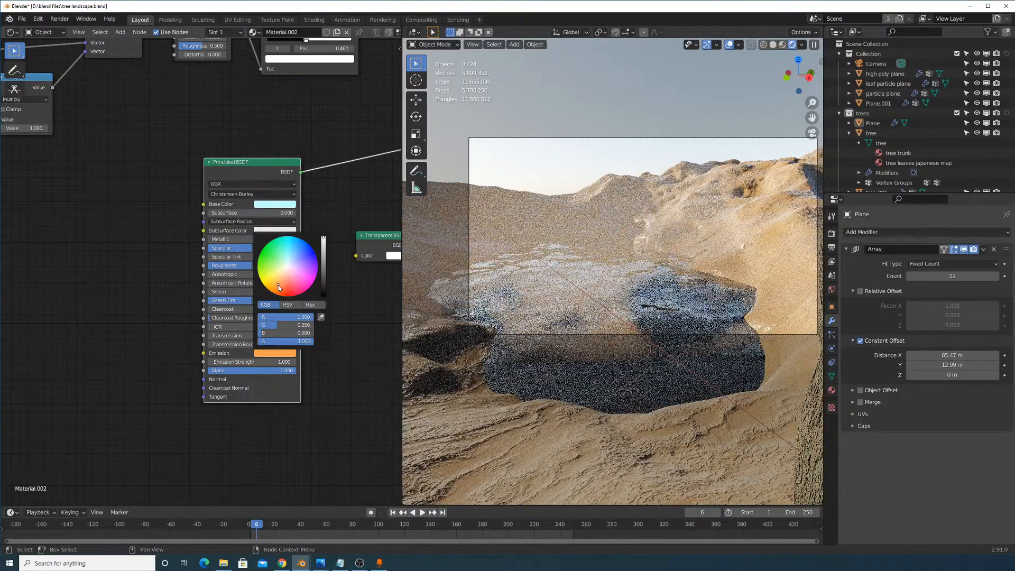
drag(278, 285, 286, 250)
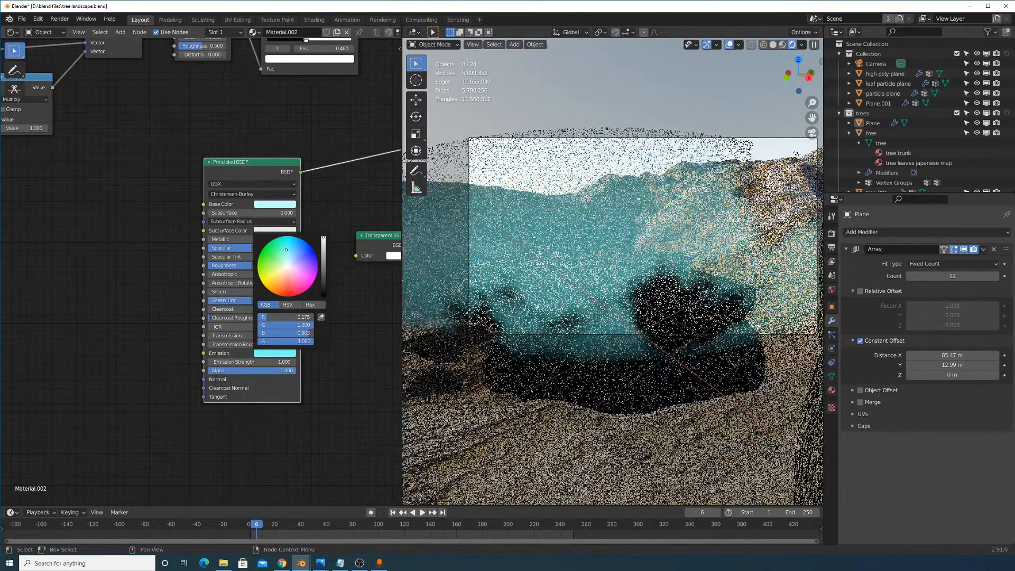
Raise all of the Emission color's channels to 10 and tint the brightened emission cyan.
click(284, 354)
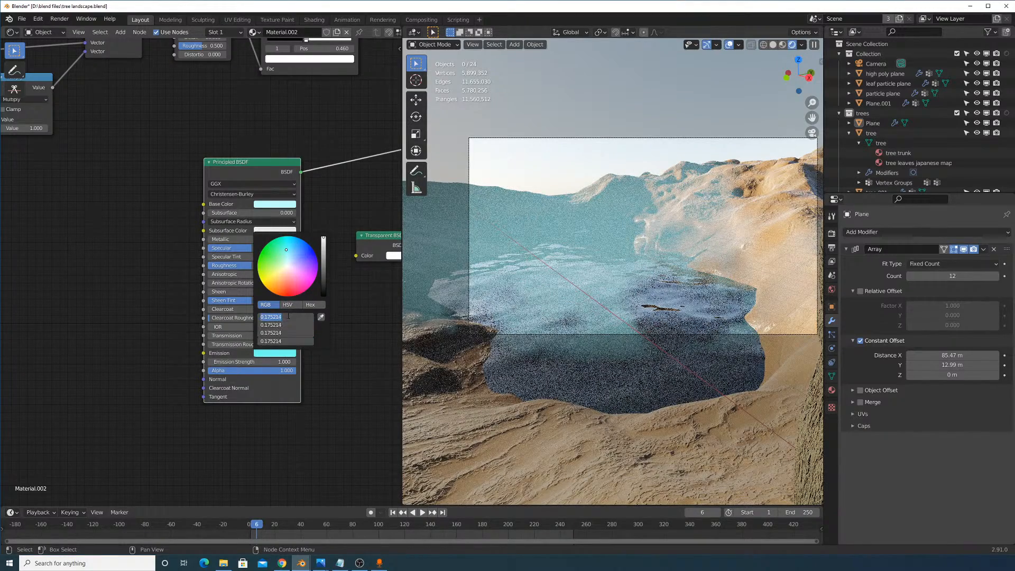
key(Return)
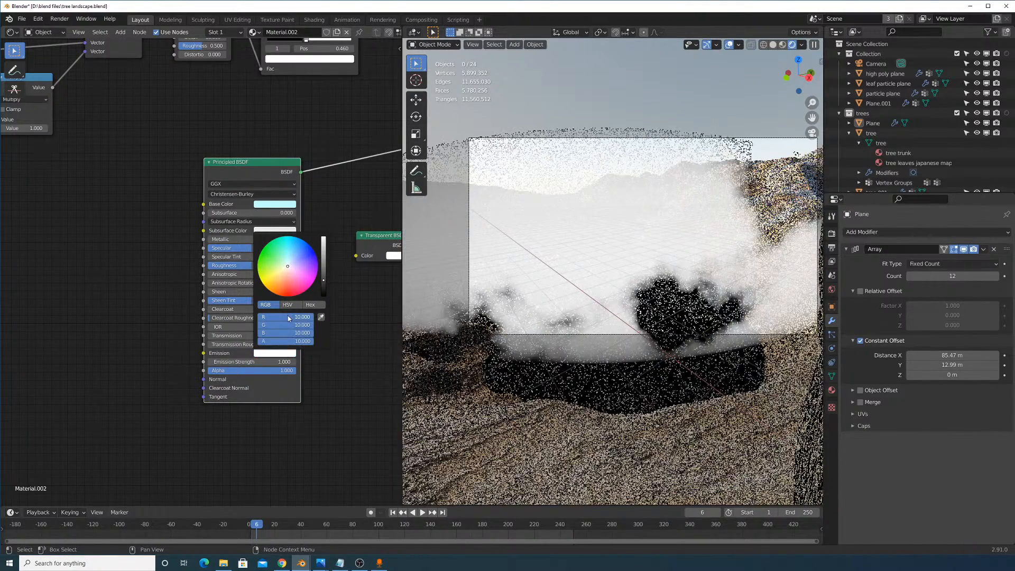
click(288, 249)
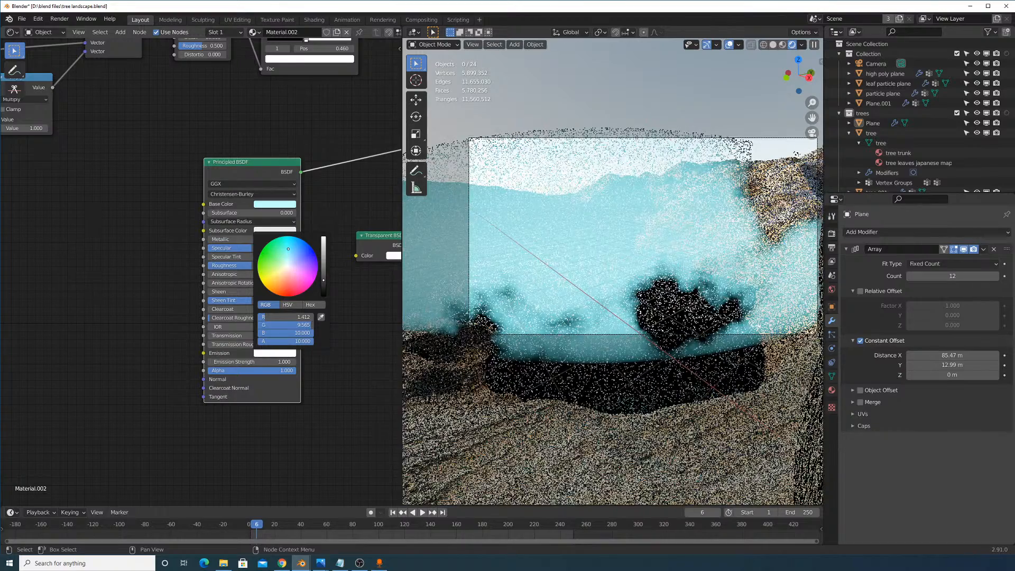
click(612, 408)
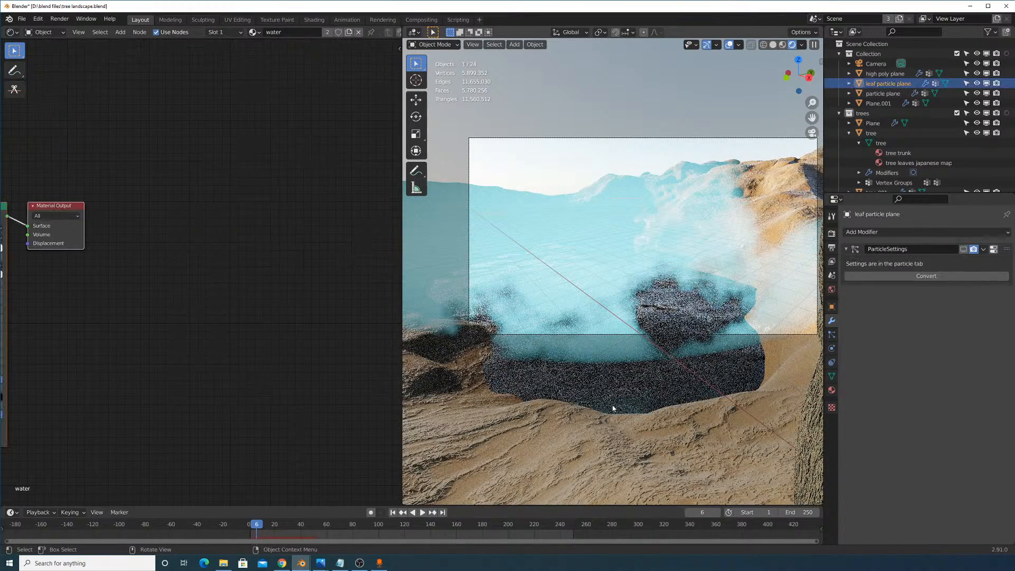
Select the arrayed cloud plane and delete it from the scene in solid shading.
click(632, 266)
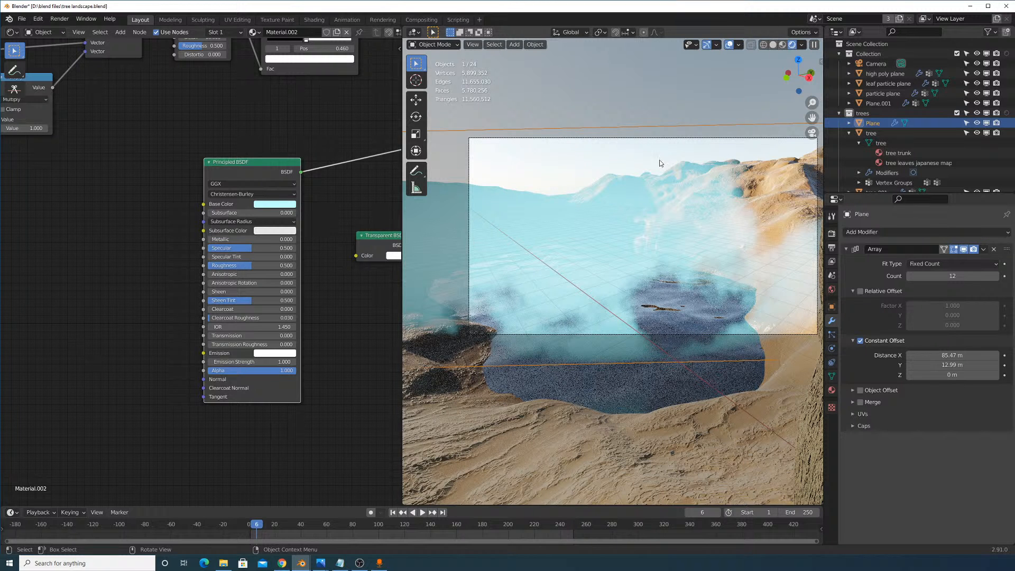
click(682, 109)
click(674, 176)
click(773, 46)
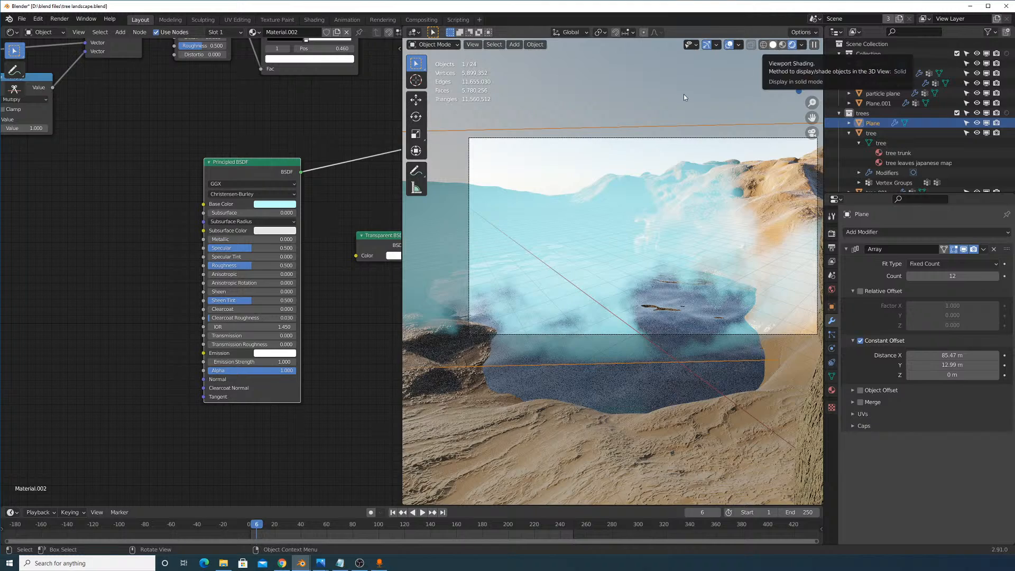
mouse_move(679, 105)
middle_down()
mouse_move(665, 150)
mouse_move(649, 153)
mouse_move(666, 171)
mouse_move(676, 231)
middle_up()
key(x)
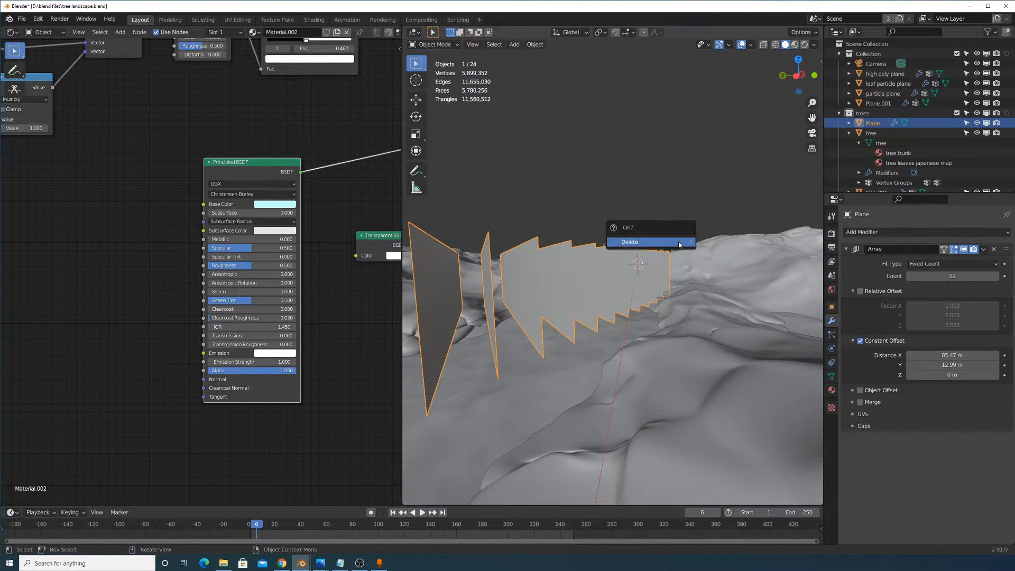
click(680, 244)
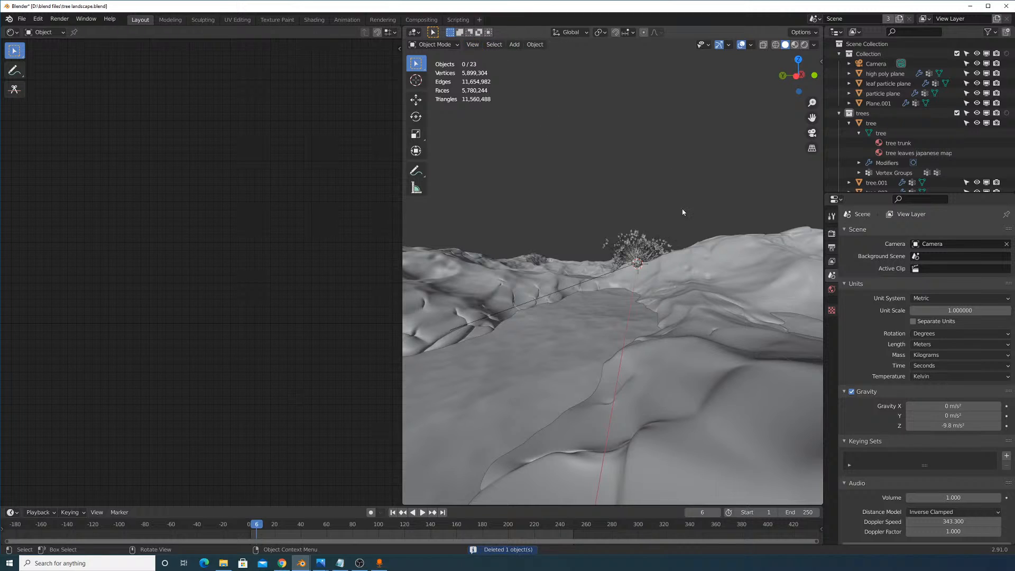
Open the render view and compare the Render Result image with the Viewer Node image.
middle_drag(681, 212, 651, 239)
scroll(627, 287, up, 6)
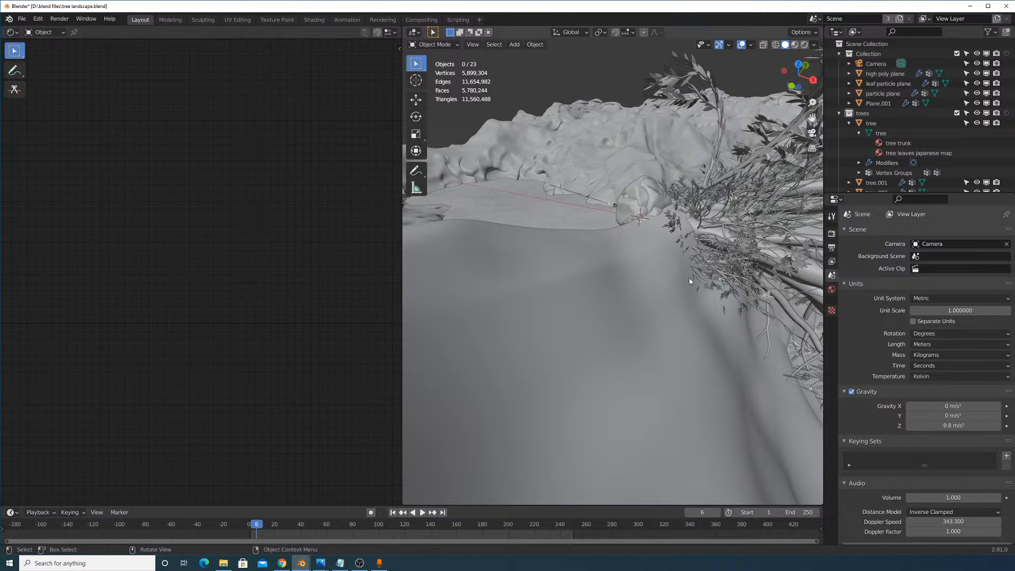
click(60, 19)
click(77, 68)
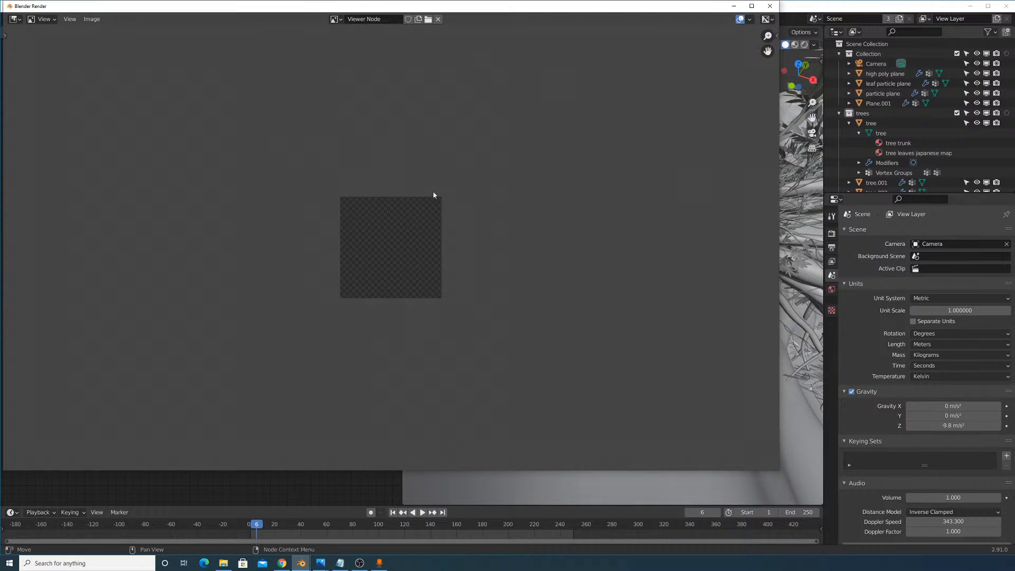
click(335, 19)
click(351, 32)
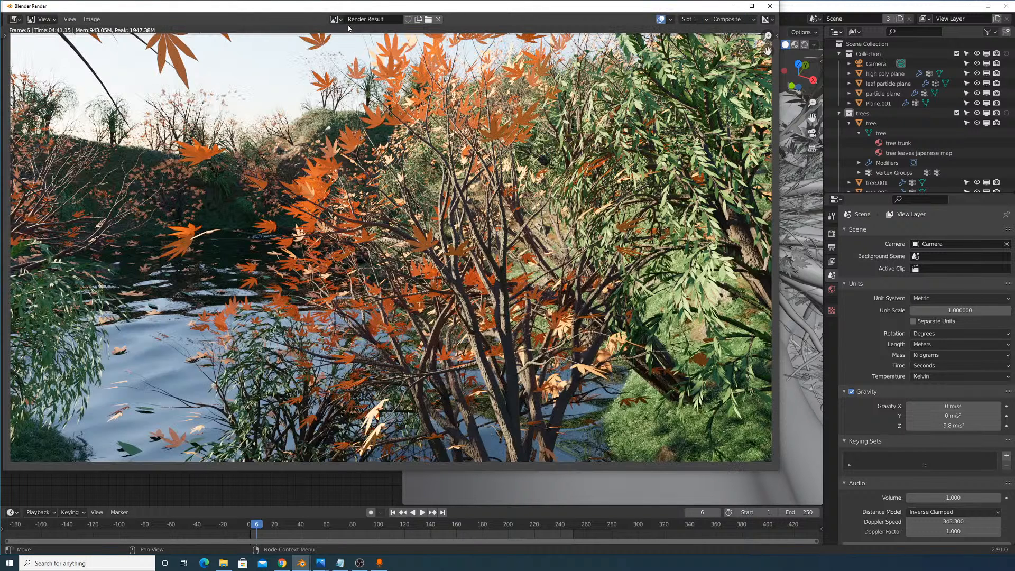
click(334, 19)
click(352, 42)
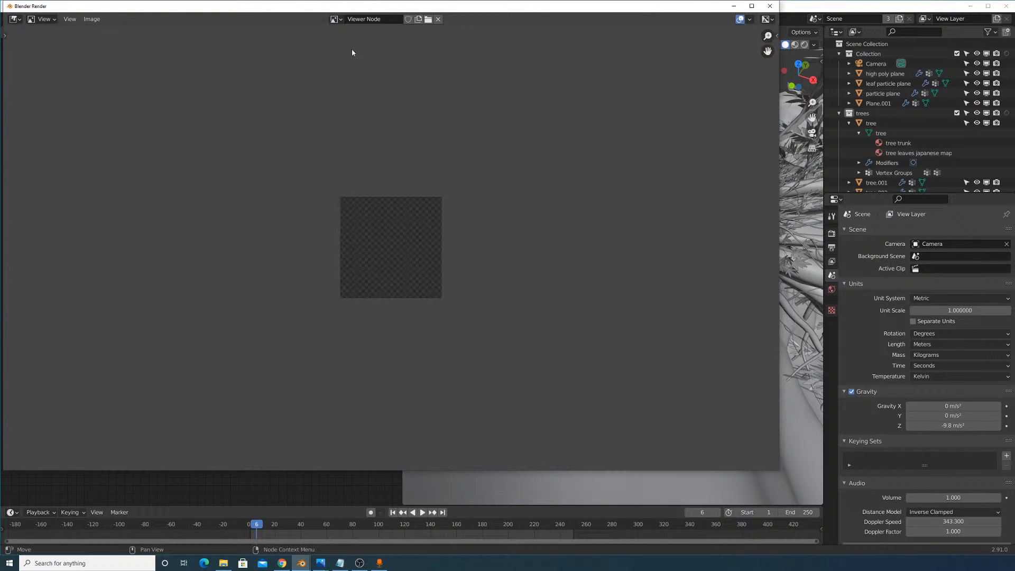
Display the scene's render settings and look through the active camera.
click(832, 234)
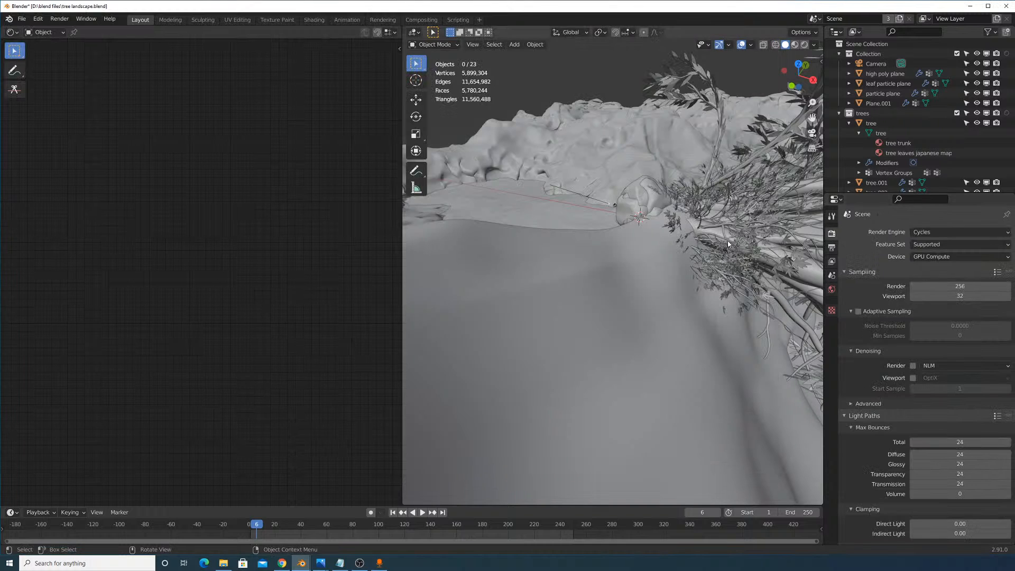
click(473, 44)
mouse_move(531, 144)
click(613, 154)
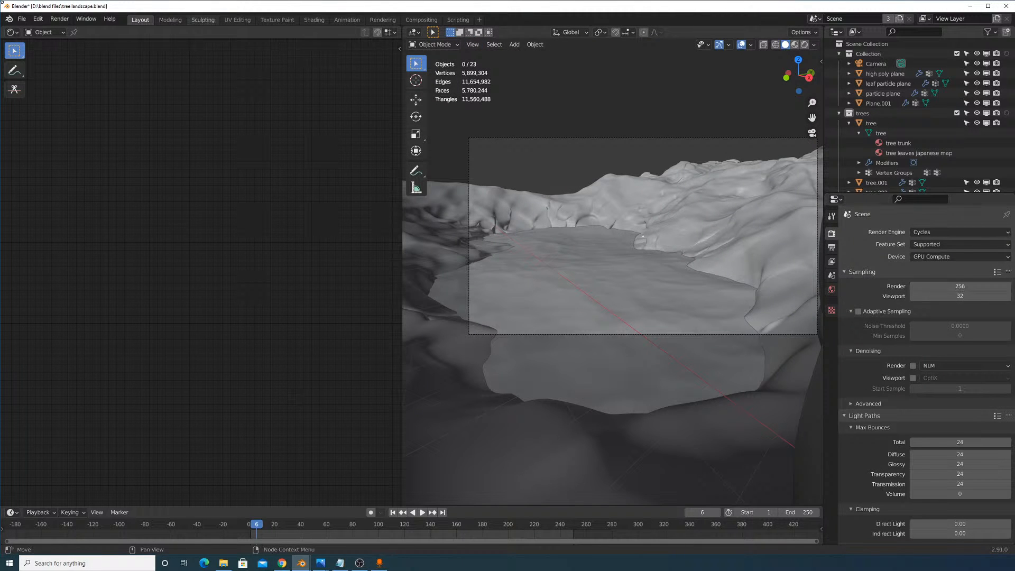
Review the scene's collections and render the active scene's current frame as an image.
click(68, 20)
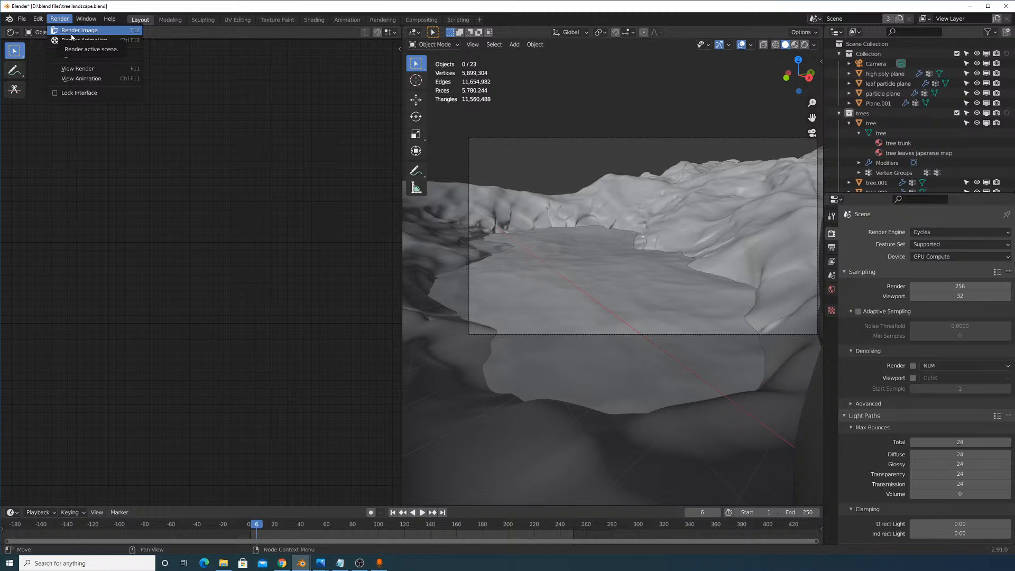
scroll(878, 127, down, 6)
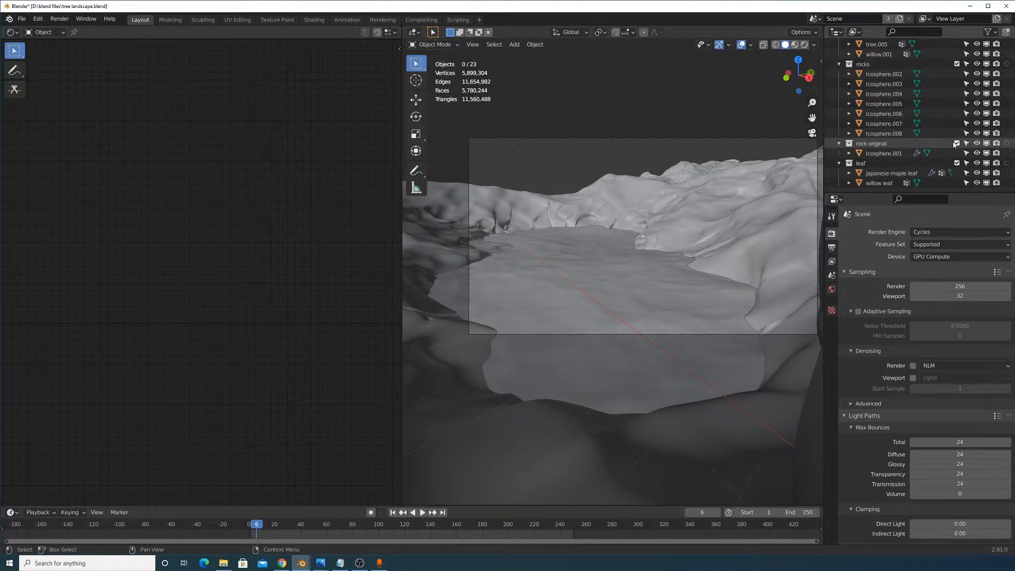
scroll(927, 103, up, 7)
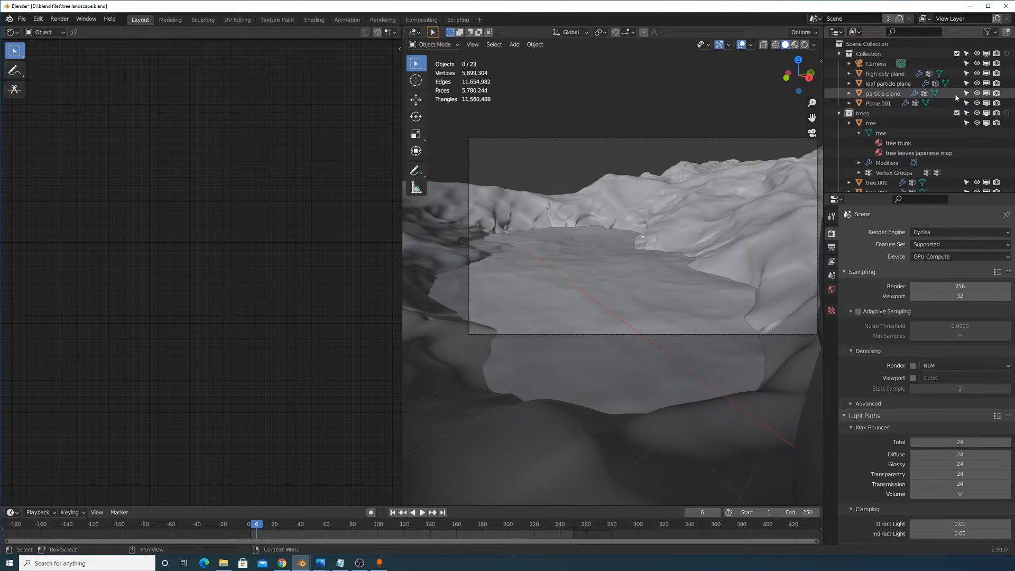
click(60, 19)
click(59, 32)
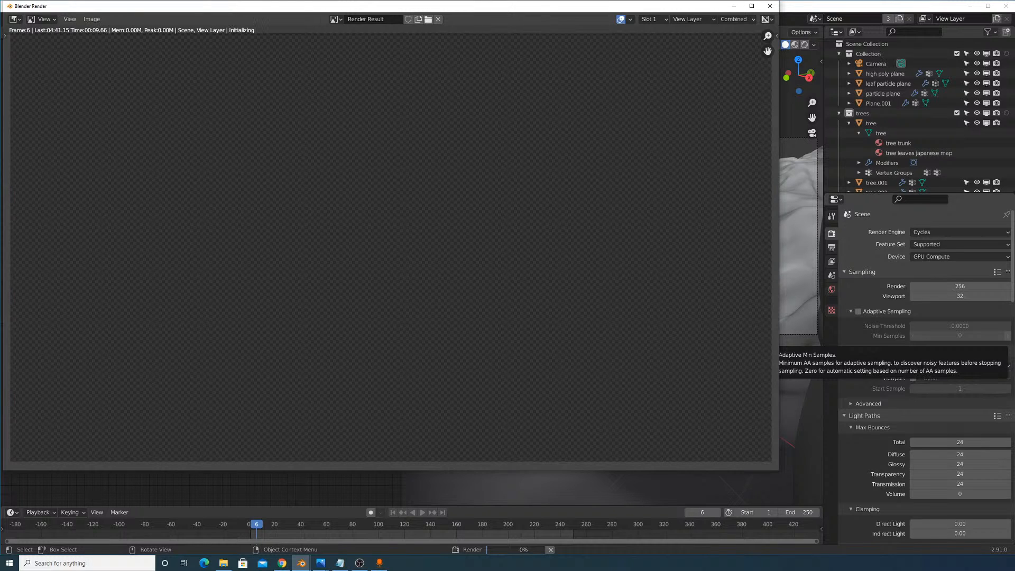
key(Left)
key(Right)
key(Left)
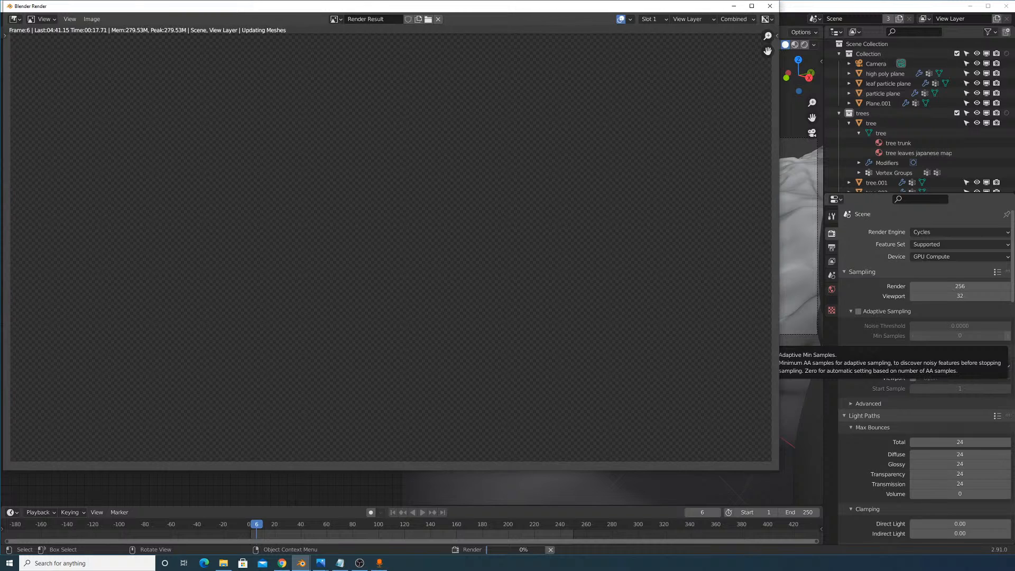
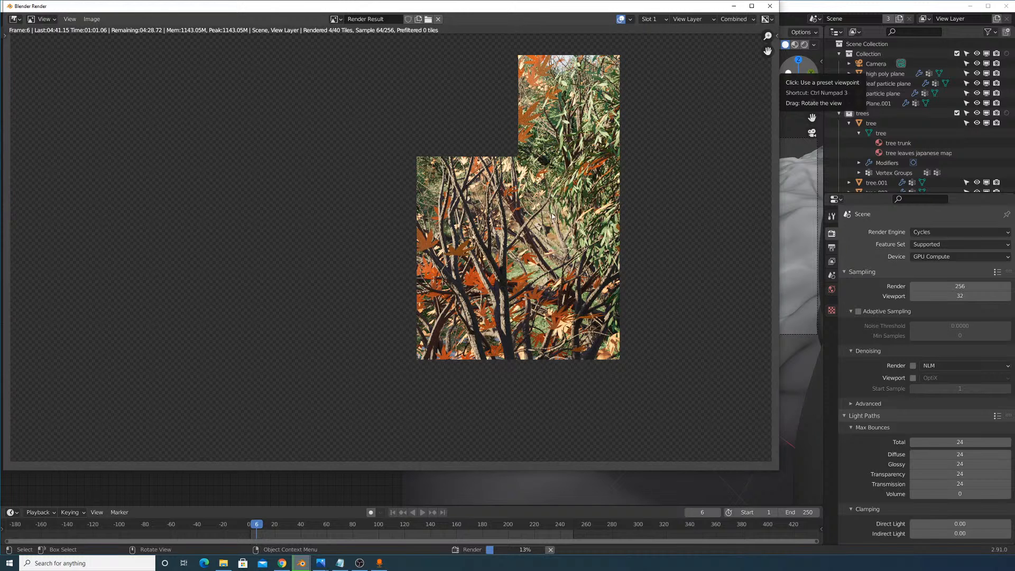
Set the render window aside and examine the tree object's Japanese maple leaf material nodes and their base color.
click(734, 6)
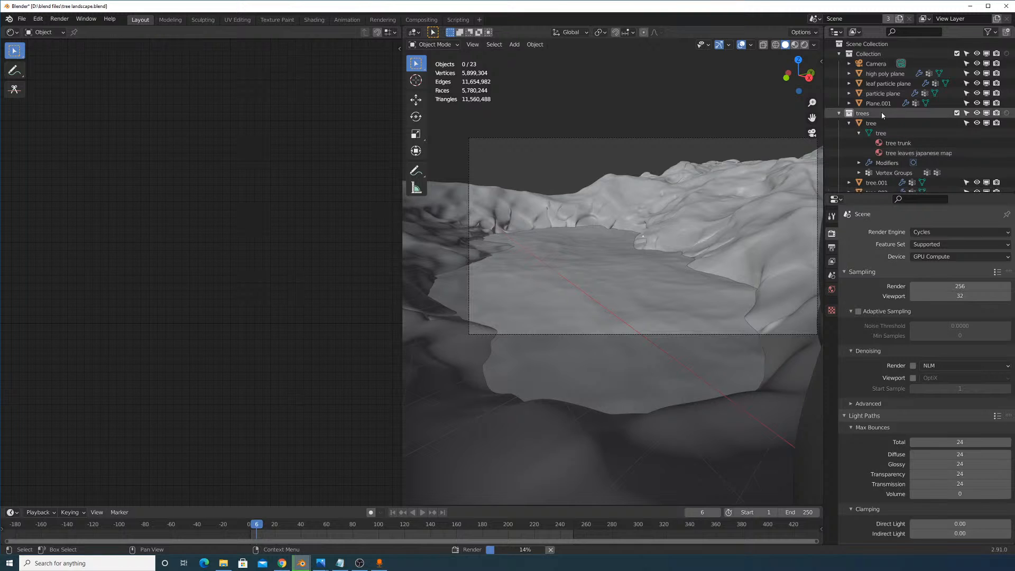
click(885, 74)
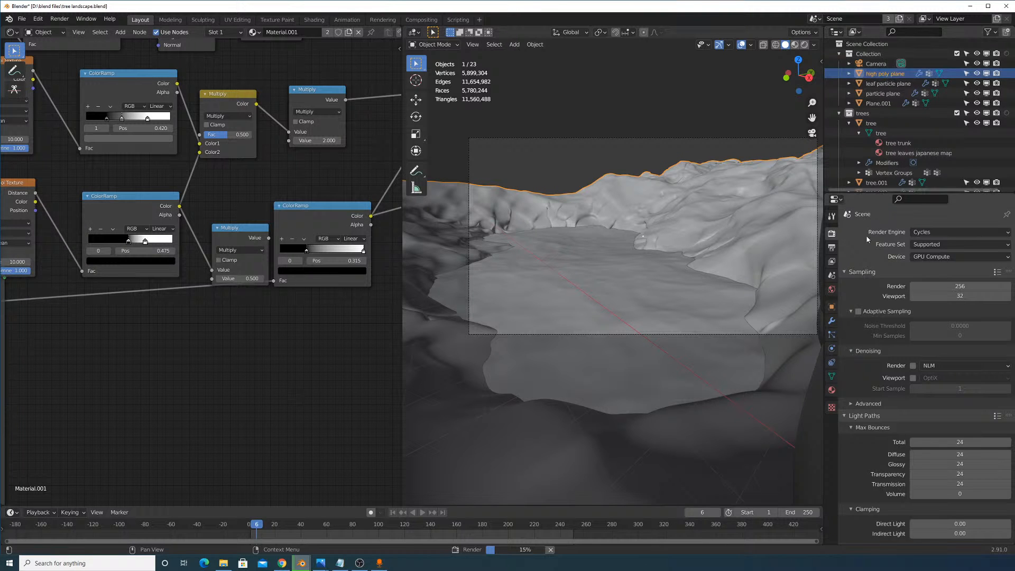
click(887, 84)
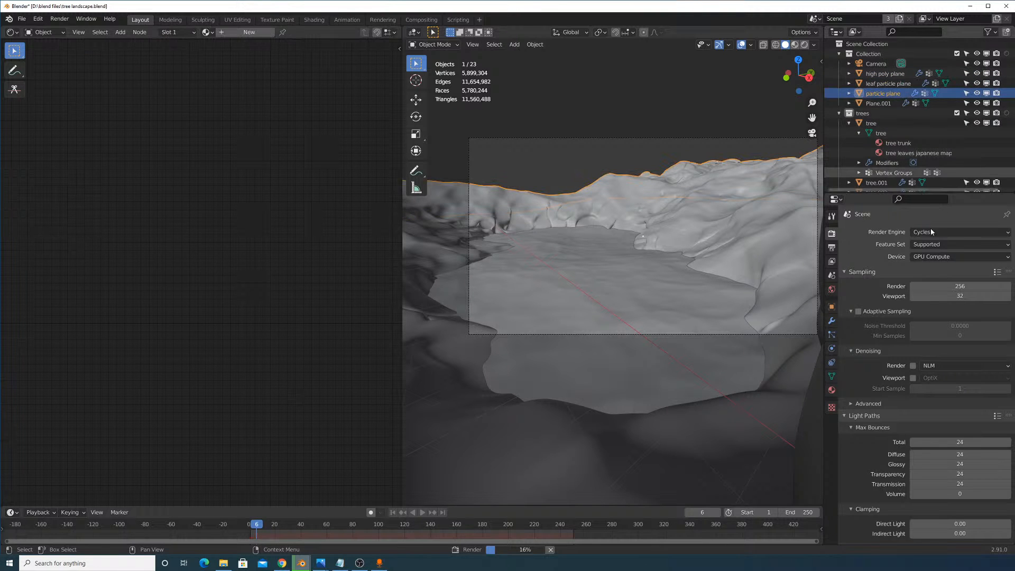
click(874, 124)
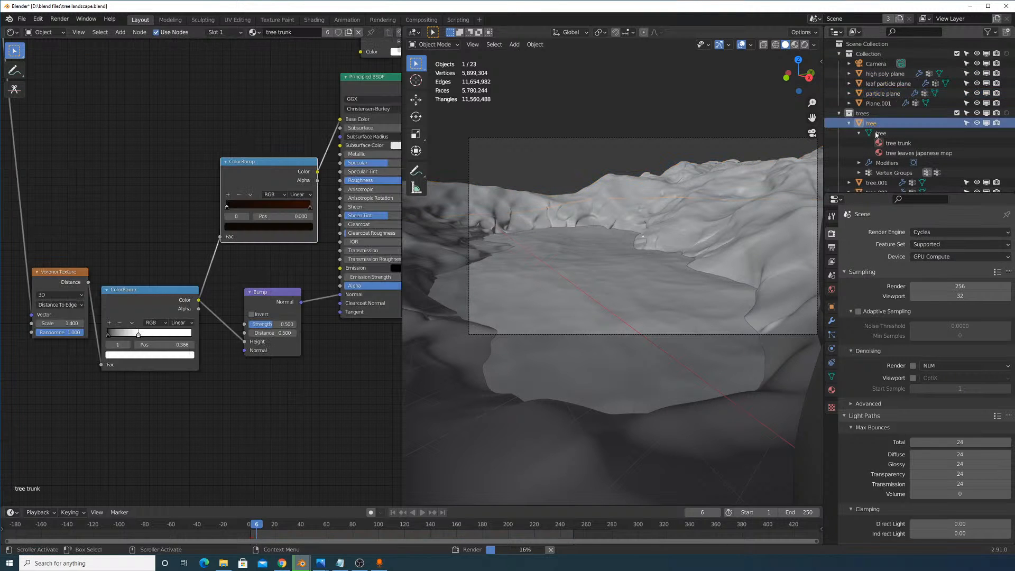
click(831, 390)
click(891, 245)
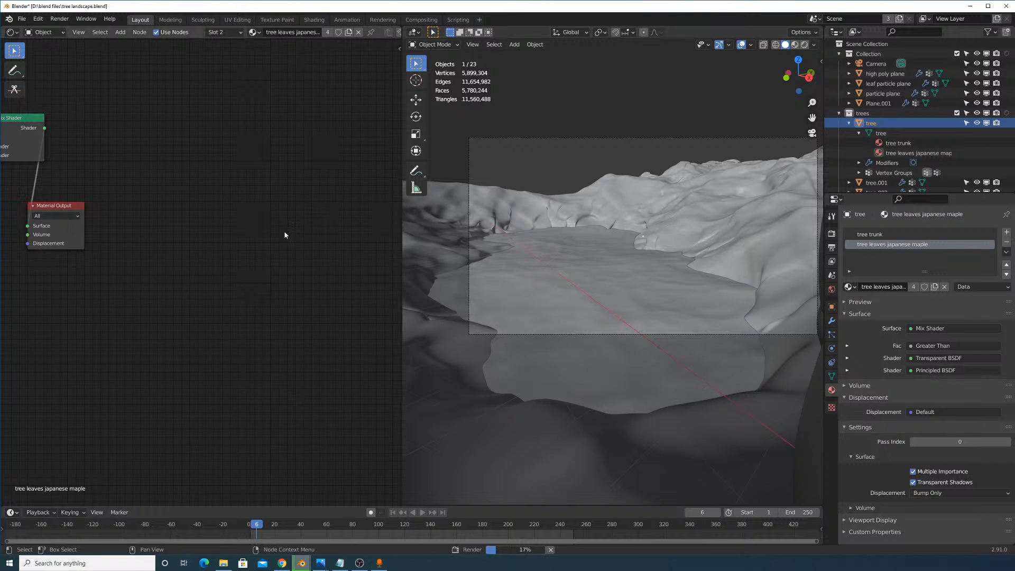
key(Home)
click(146, 327)
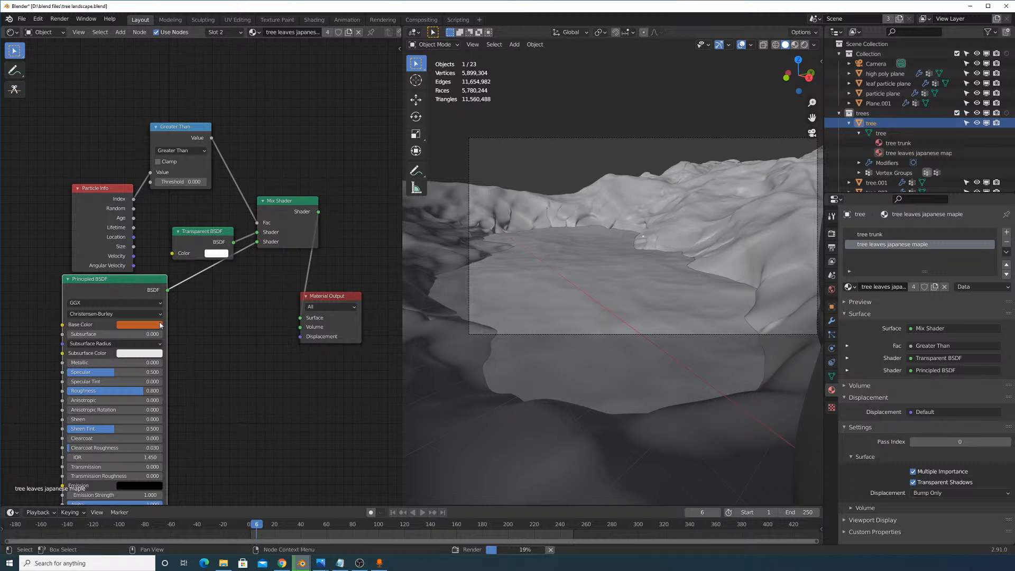
click(155, 327)
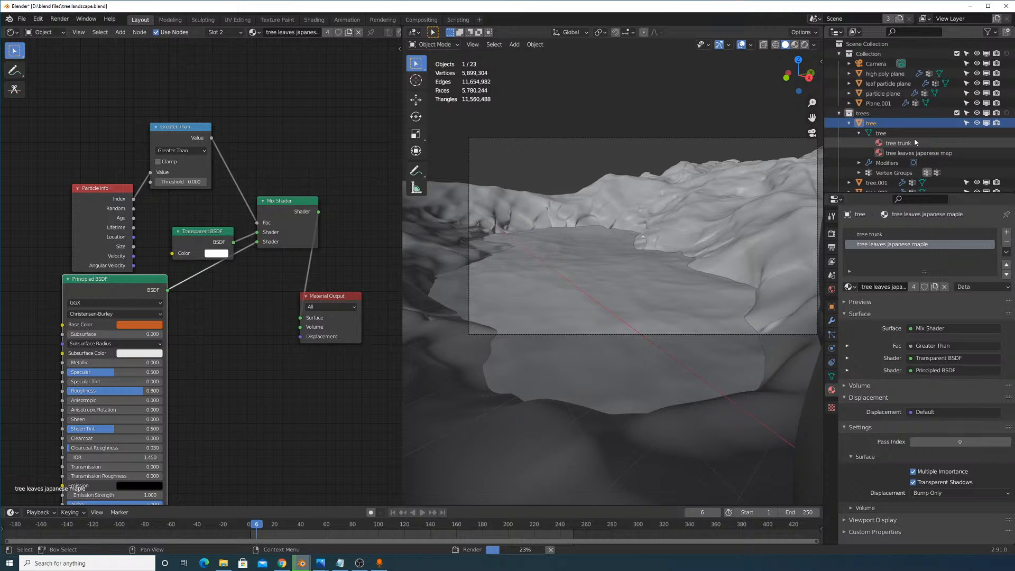
Examine the node network of the tree's trunk material.
click(895, 234)
middle_drag(363, 247, 11, 345)
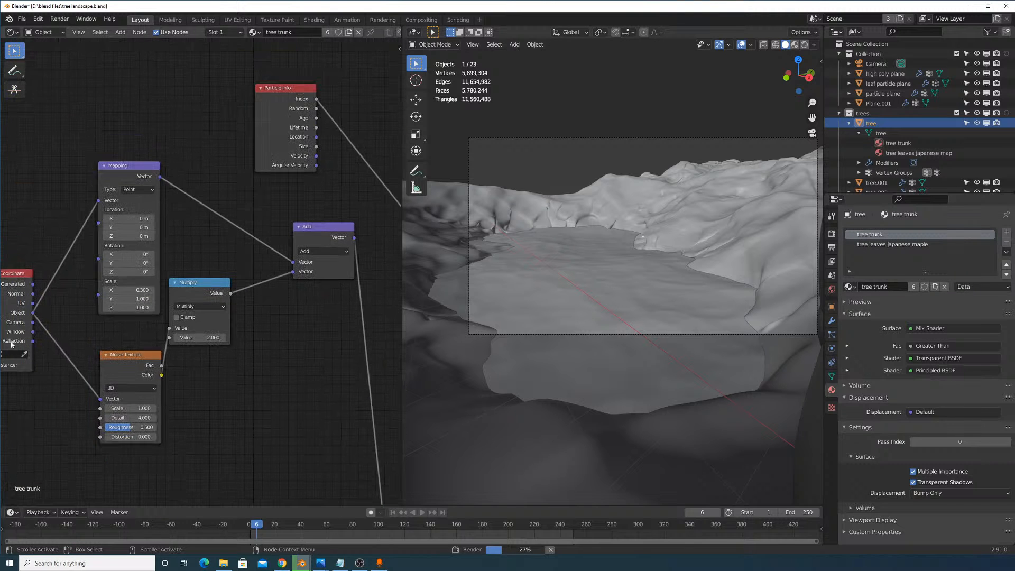
middle_drag(102, 373, 193, 99)
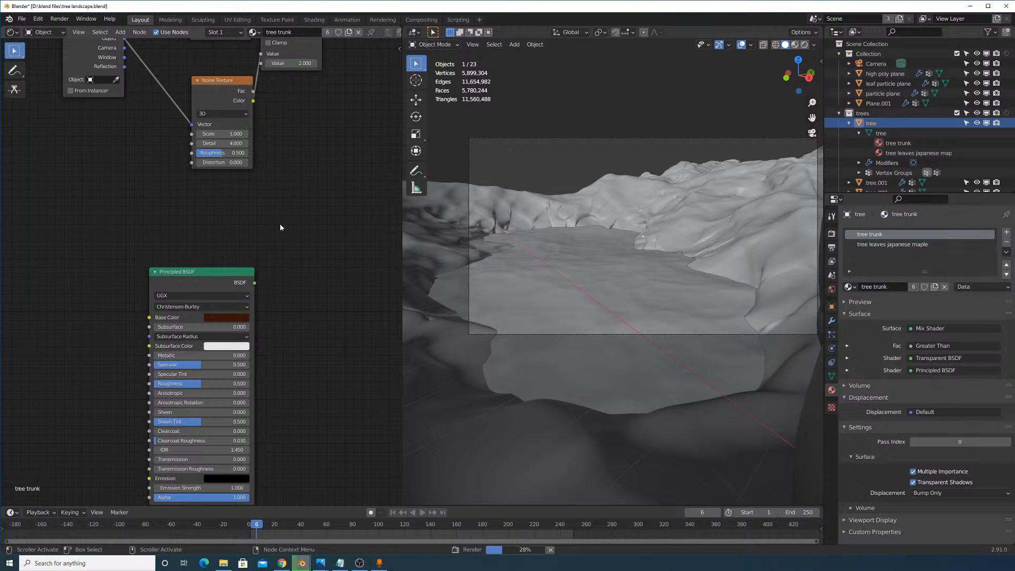
middle_drag(280, 227, 77, 483)
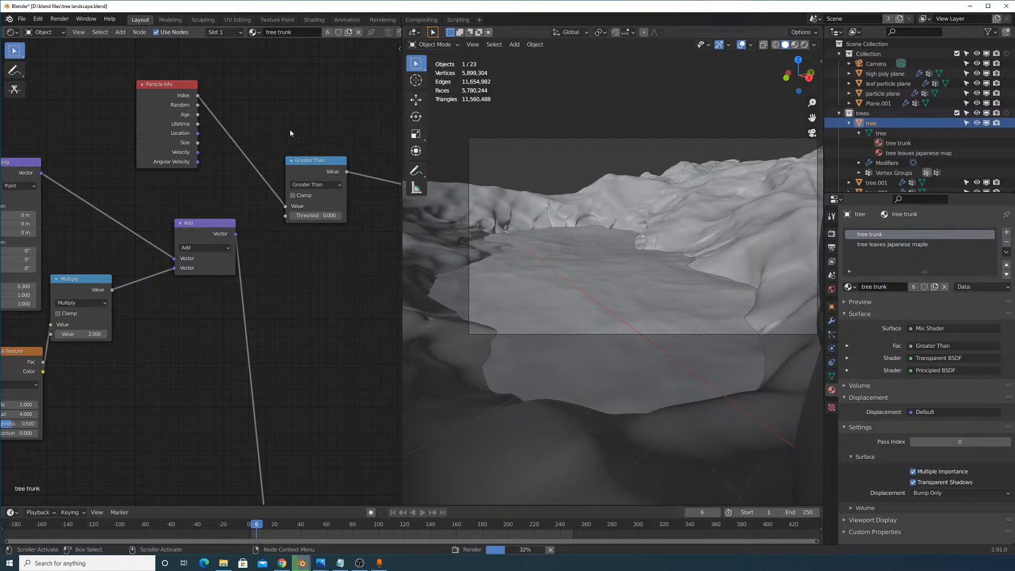
View the render in progress up close, and put the render window away again.
click(59, 18)
click(86, 69)
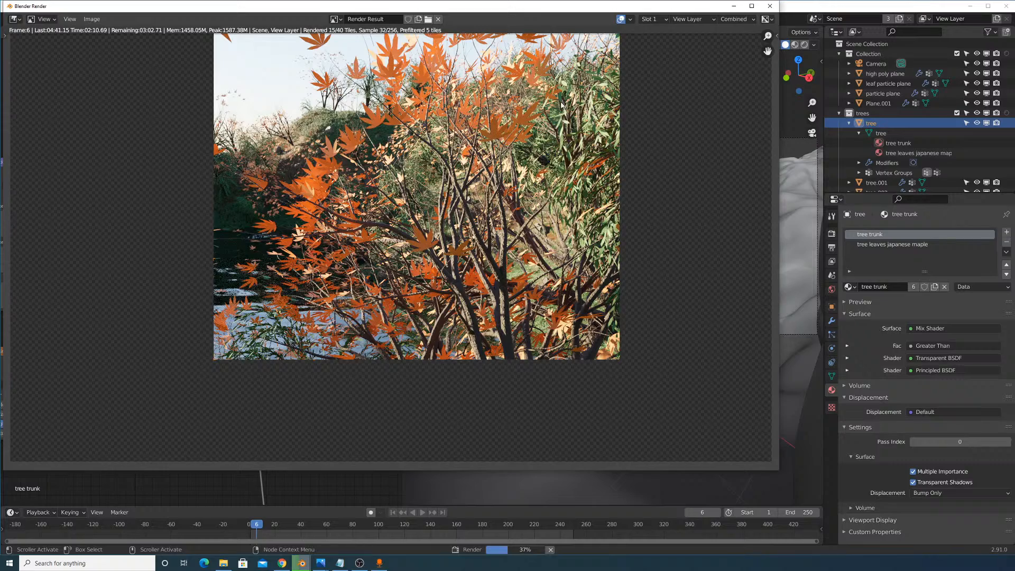
scroll(558, 126, up, 2)
scroll(557, 126, down, 2)
click(734, 6)
Find tree.003 in the moss collection and inspect its leaf material's base color.
scroll(917, 139, down, 4)
scroll(918, 139, down, 5)
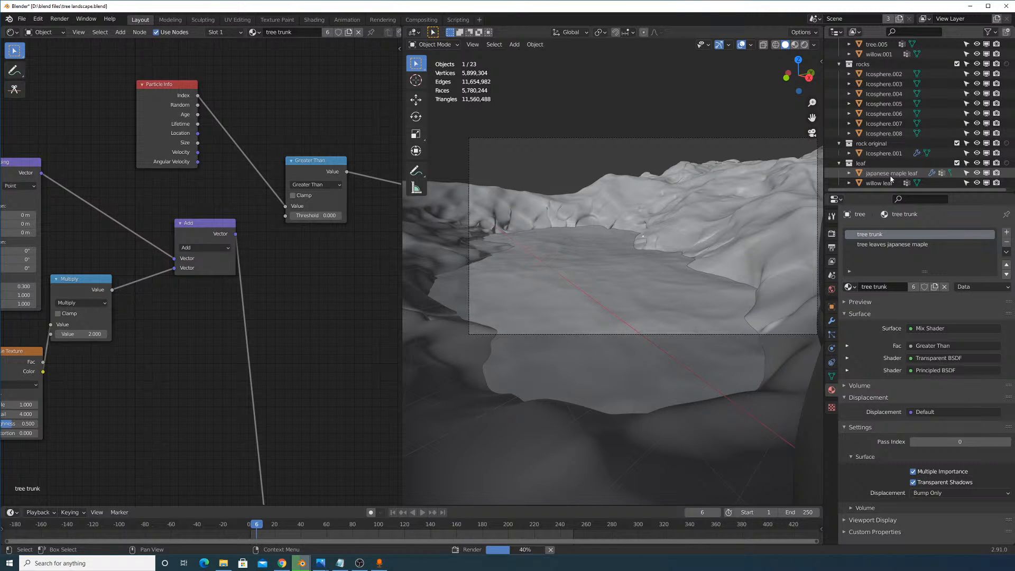
scroll(889, 164, up, 5)
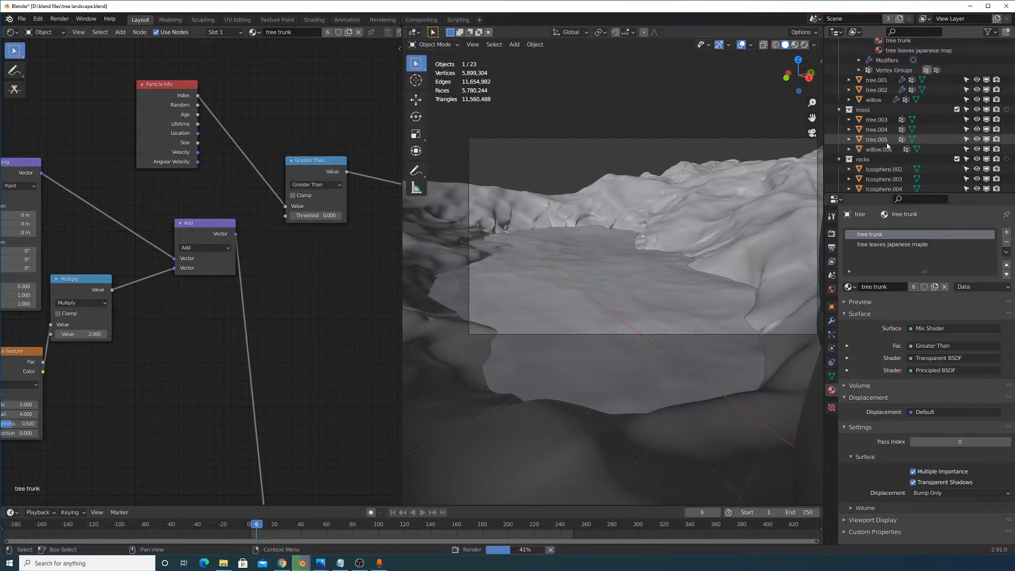
scroll(888, 147, up, 1)
click(878, 135)
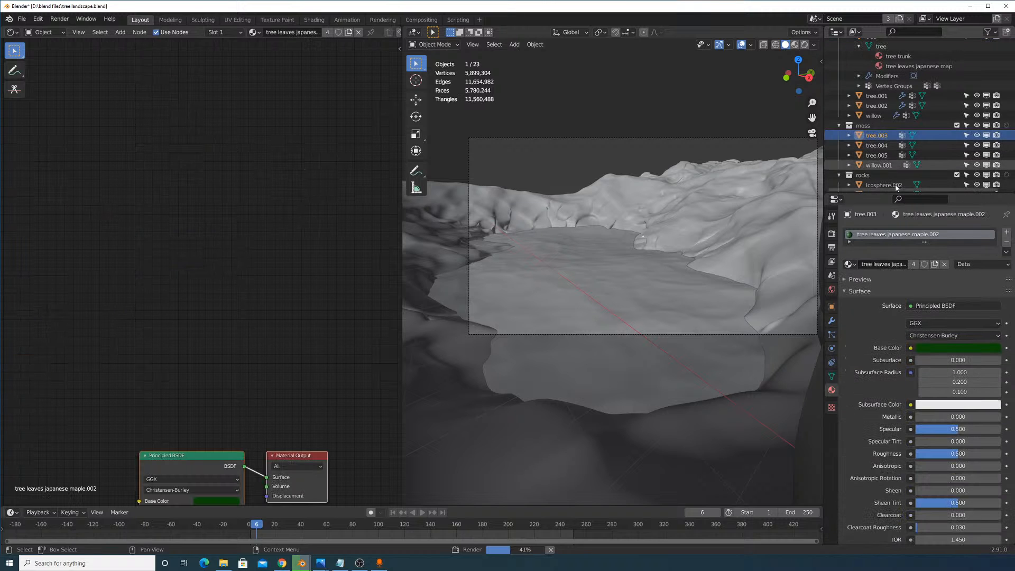
click(958, 347)
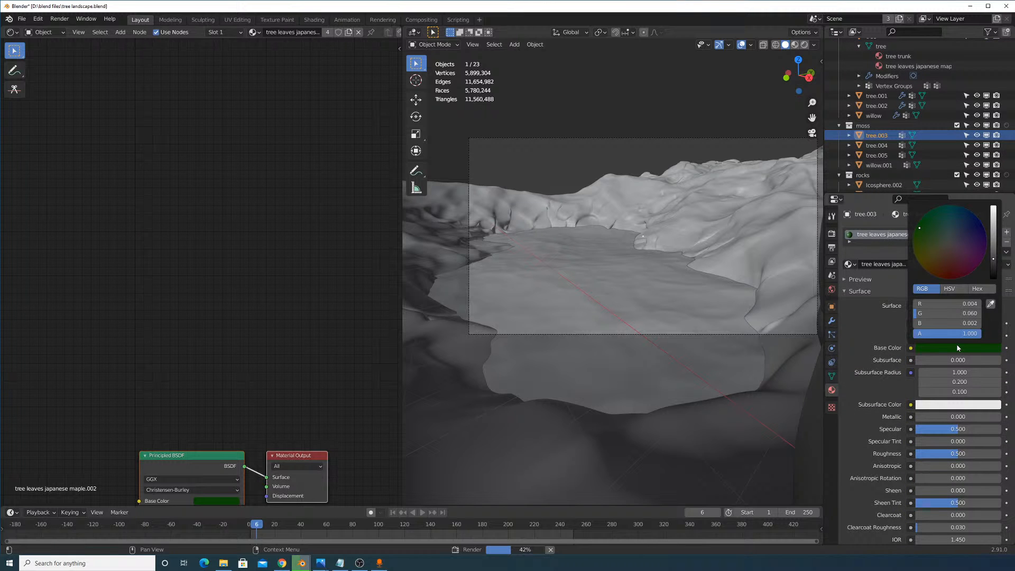
shift+scroll(301, 312, down, 5)
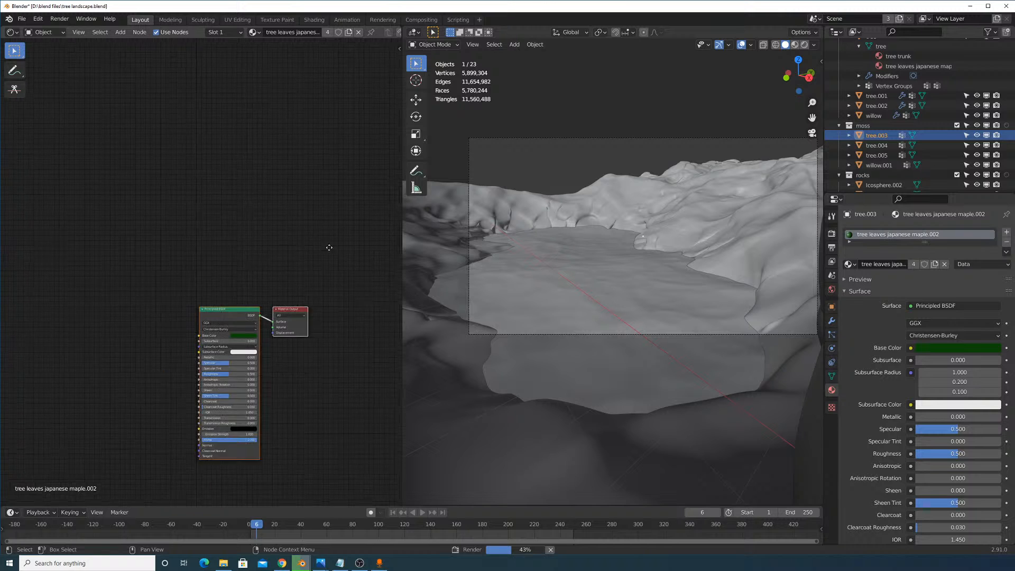
click(308, 344)
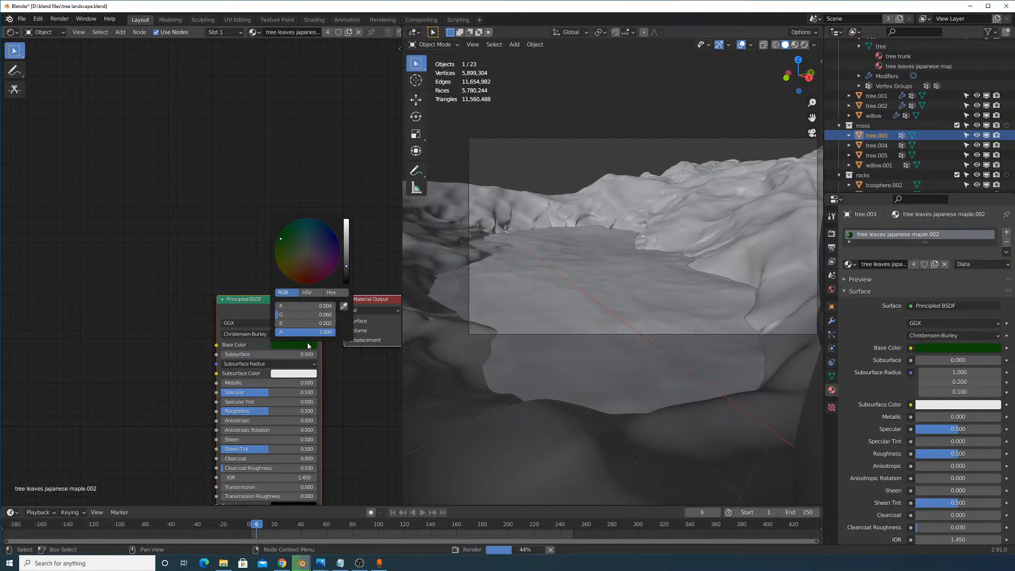
scroll(486, 344, down, 2)
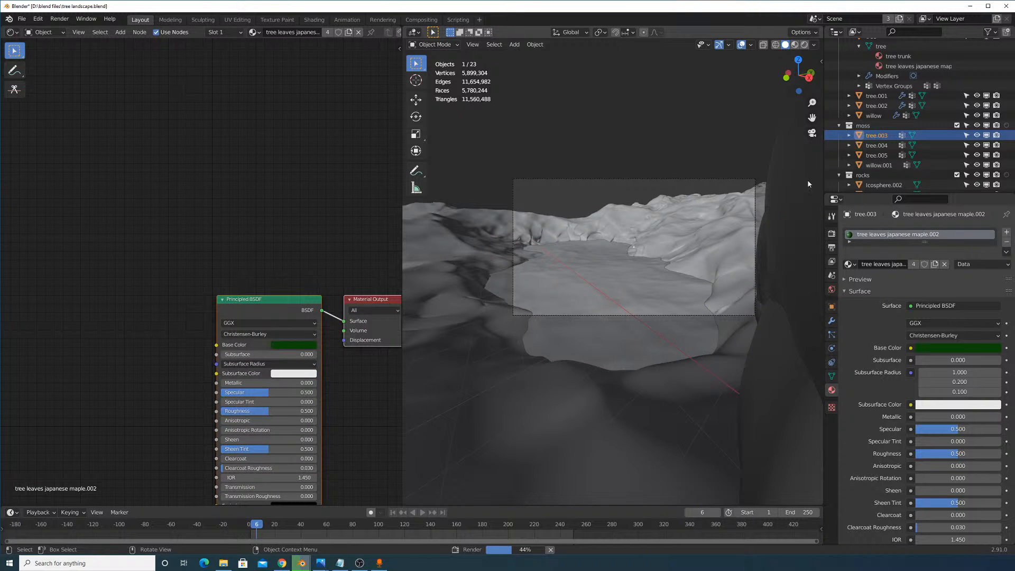
click(309, 345)
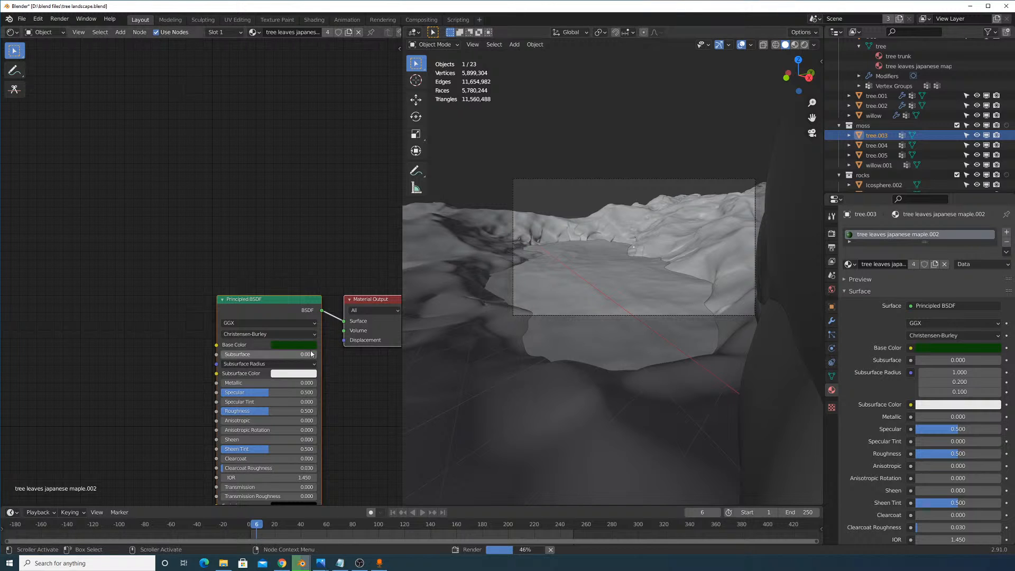
click(310, 345)
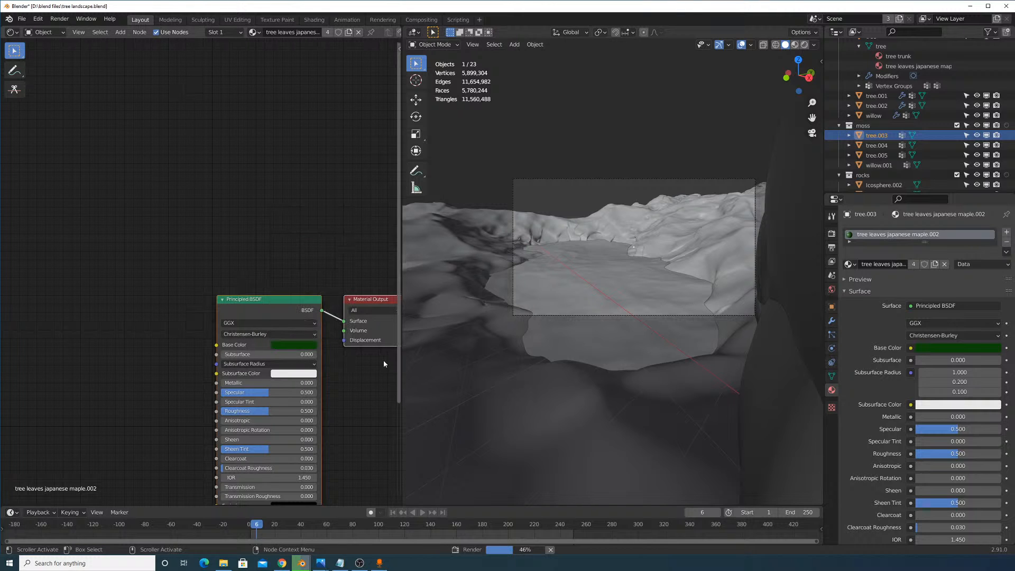
click(306, 345)
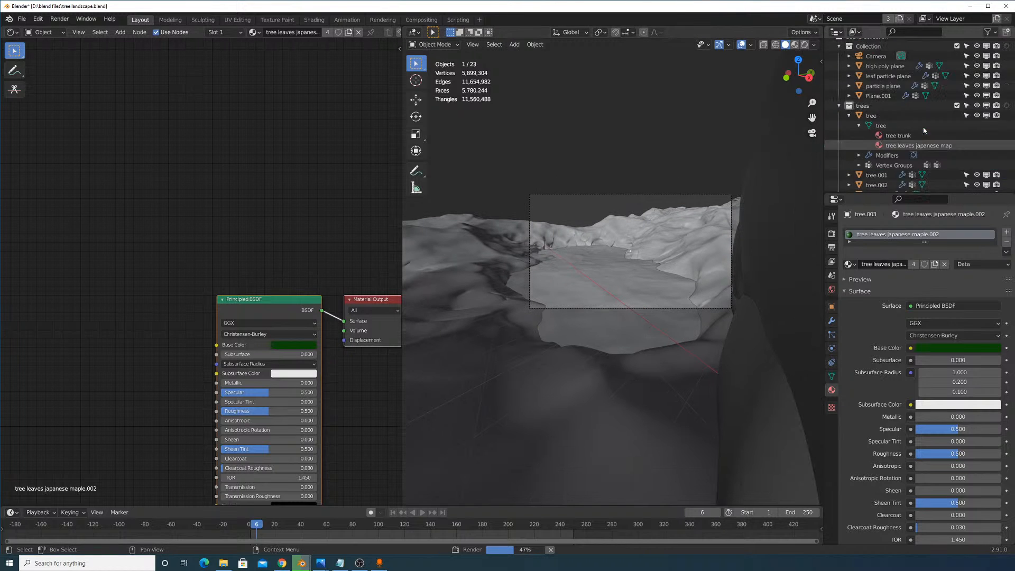
Select the willow in the trees collection and inspect the base color of its leaf material.
scroll(877, 161, up, 3)
click(869, 155)
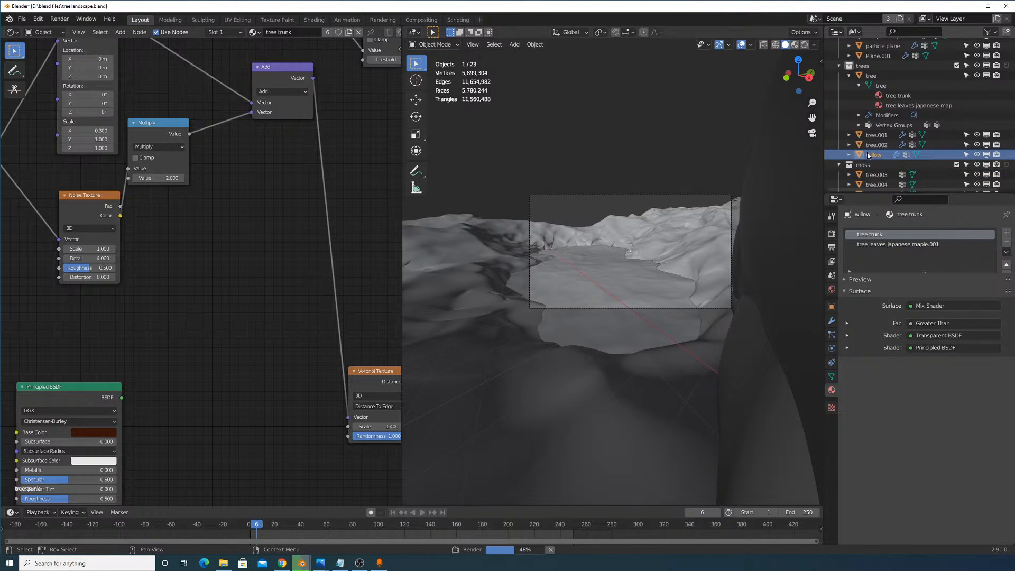
click(898, 244)
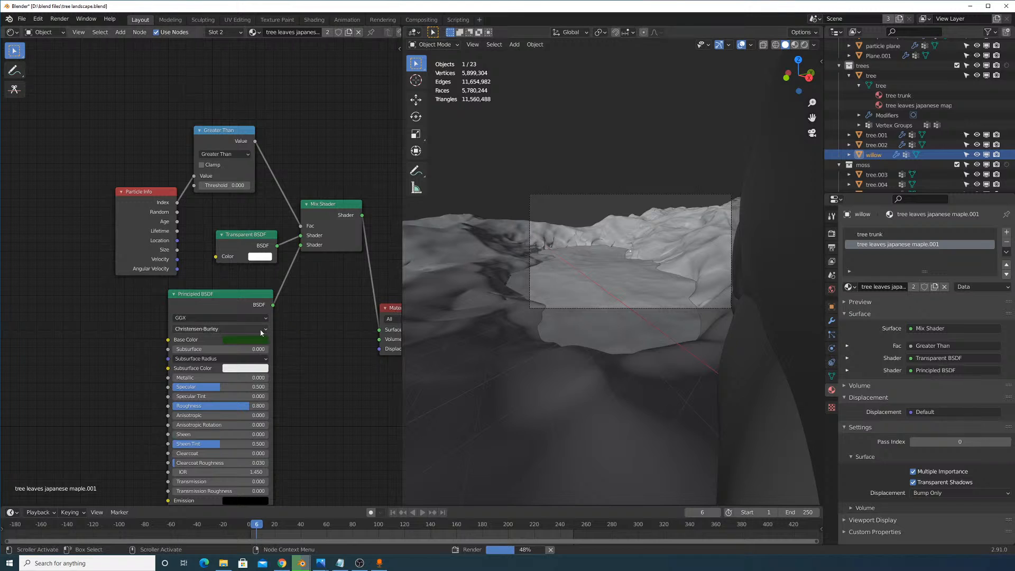
click(250, 340)
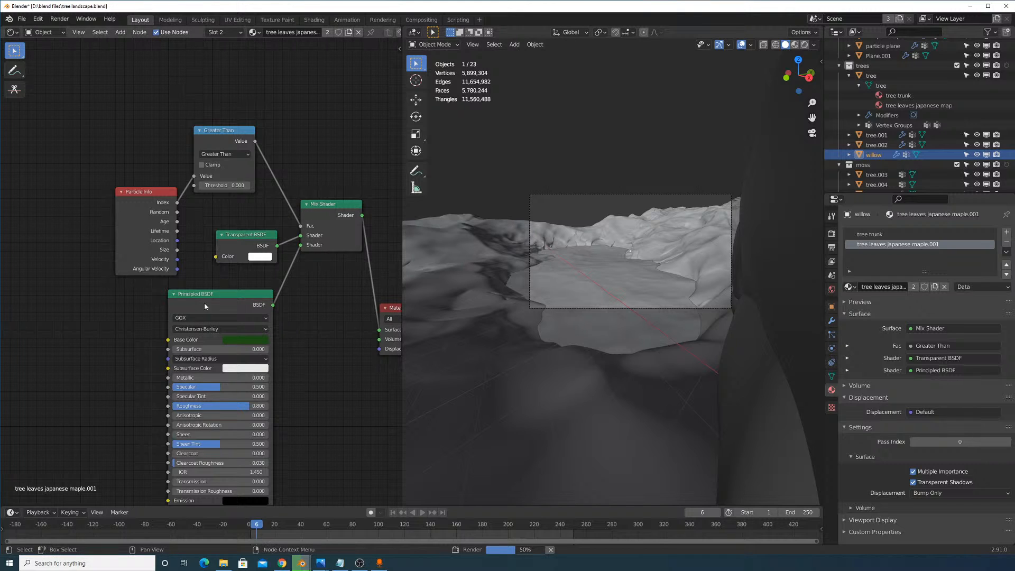
click(240, 339)
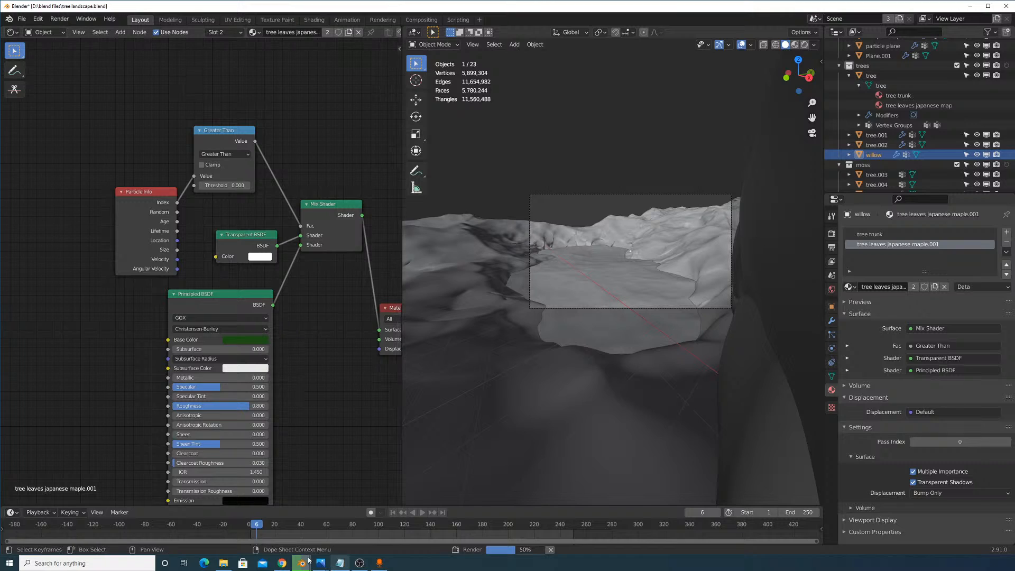
Bring back the render window and examine the tree landscape render up close.
mouse_move(302, 563)
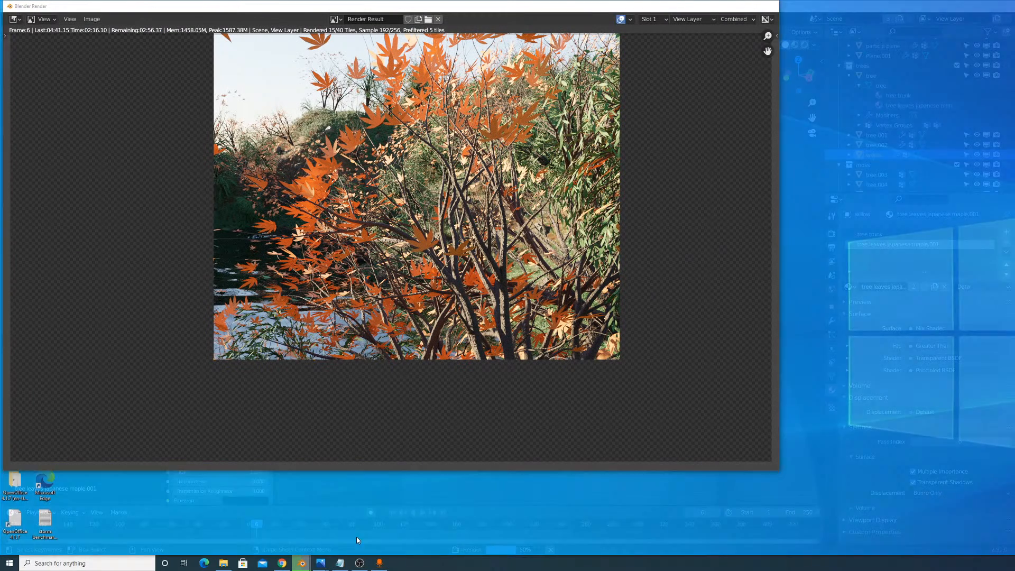
click(355, 539)
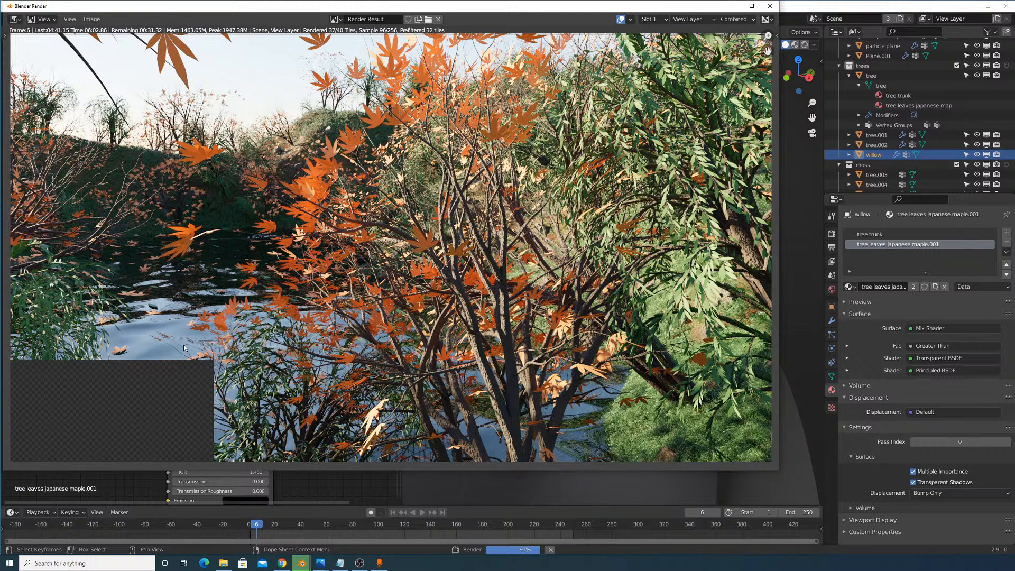
scroll(184, 347, up, 2)
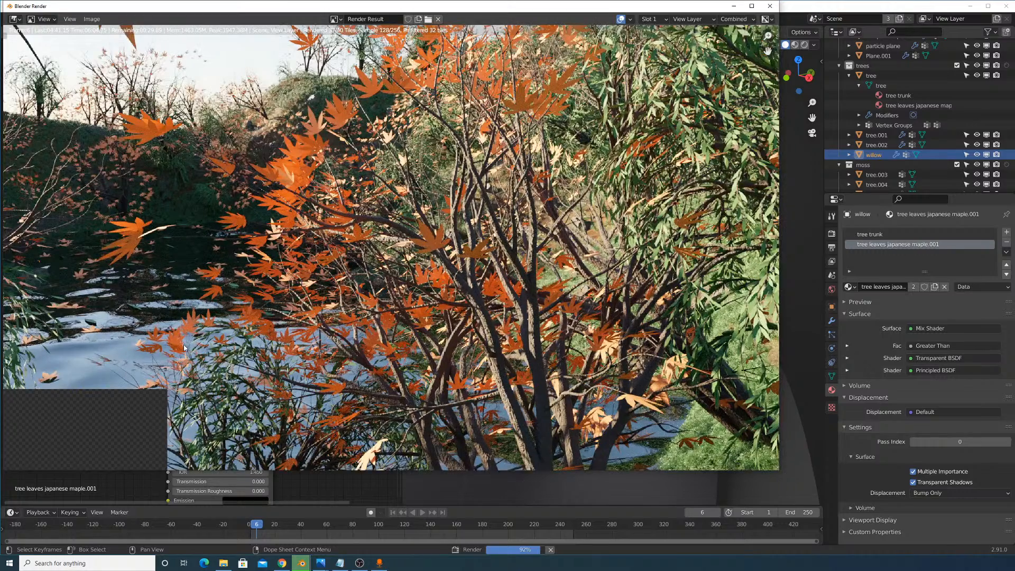
scroll(183, 347, down, 1)
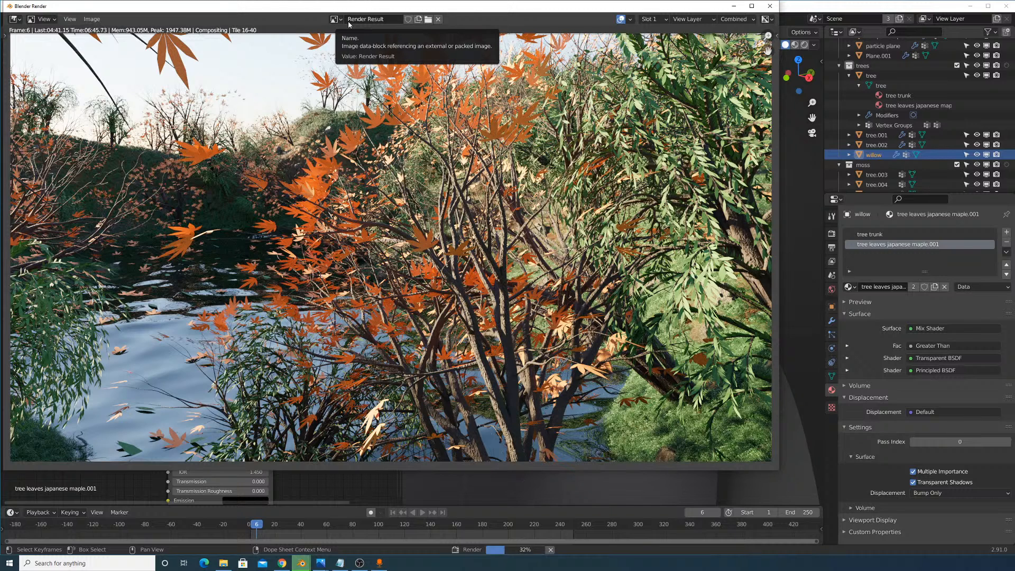
Switch the render window to the Viewer Node image, and put the window away.
click(348, 21)
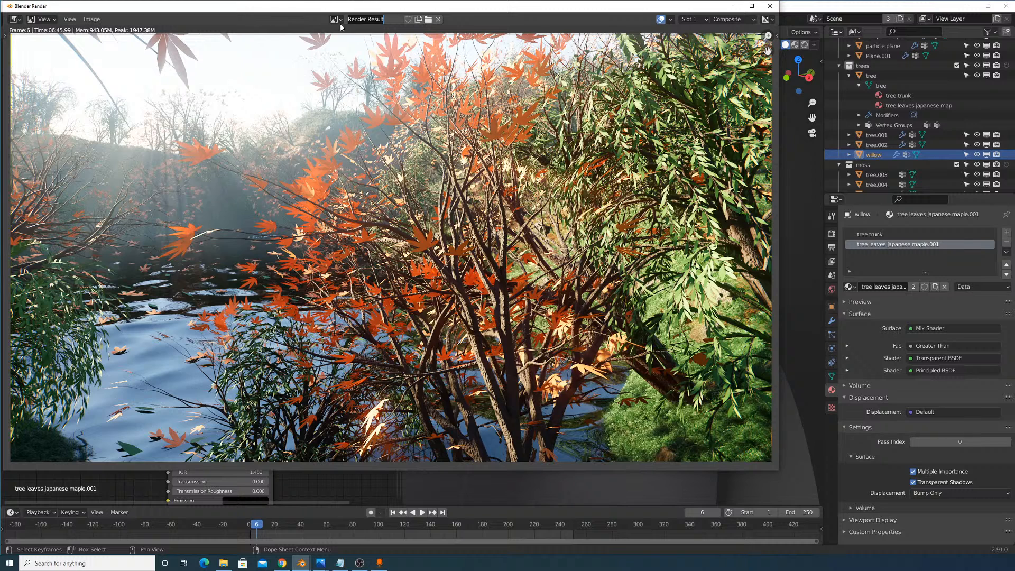
click(334, 19)
click(335, 19)
click(349, 46)
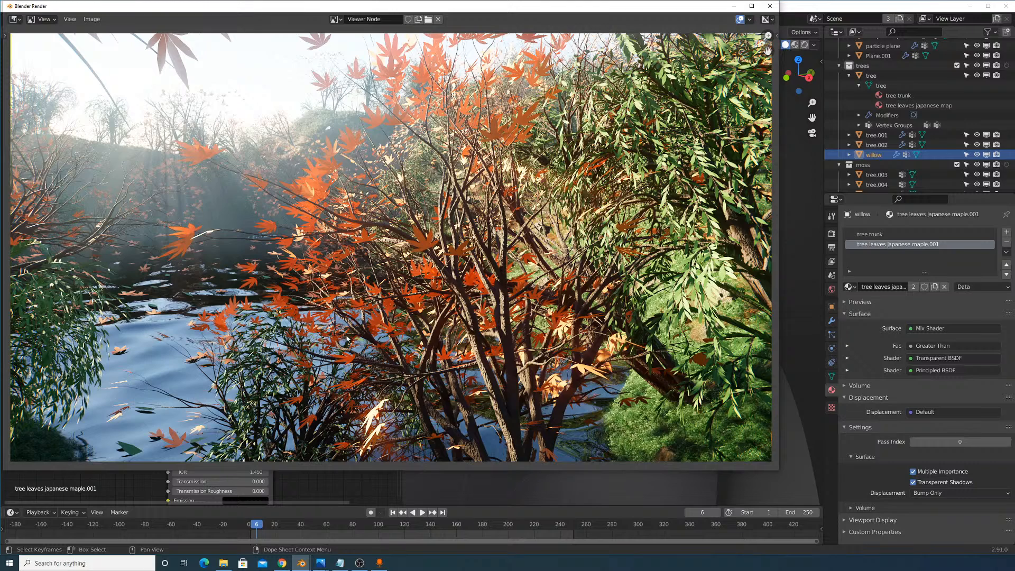
click(734, 6)
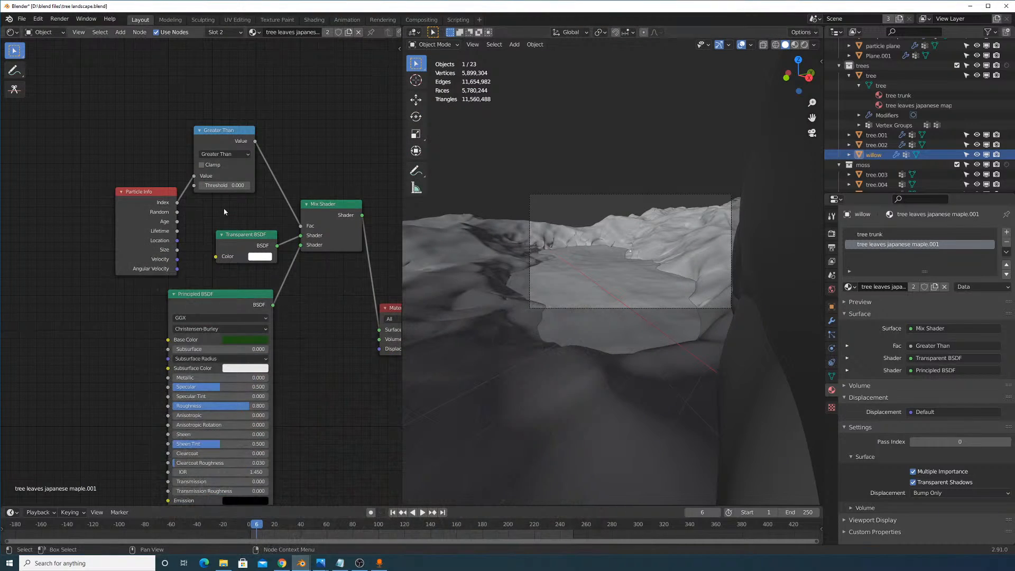
Change the shader editor to the Compositor and enlarge it over the 3D viewport area.
click(12, 32)
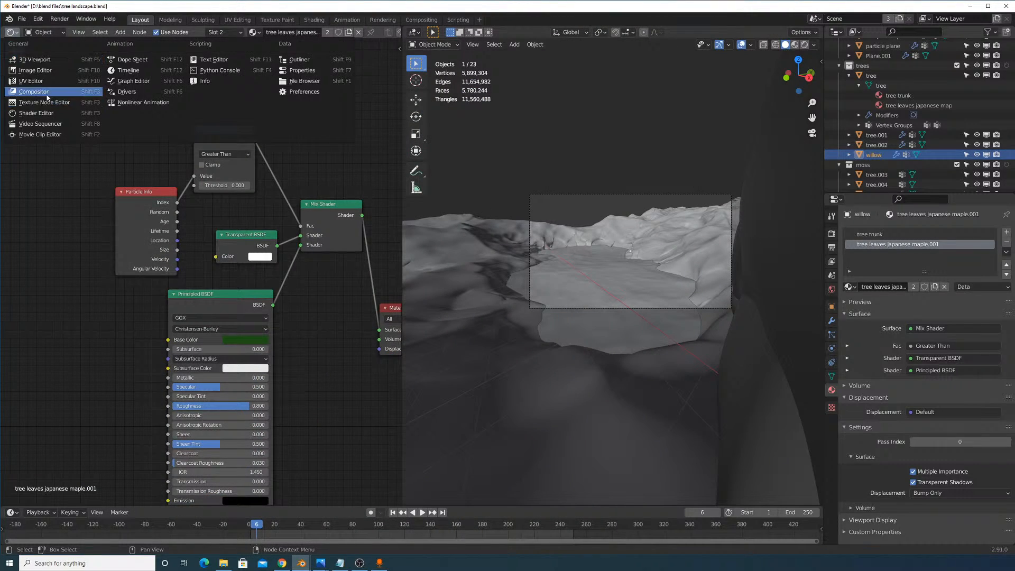
click(29, 91)
scroll(237, 223, down, 5)
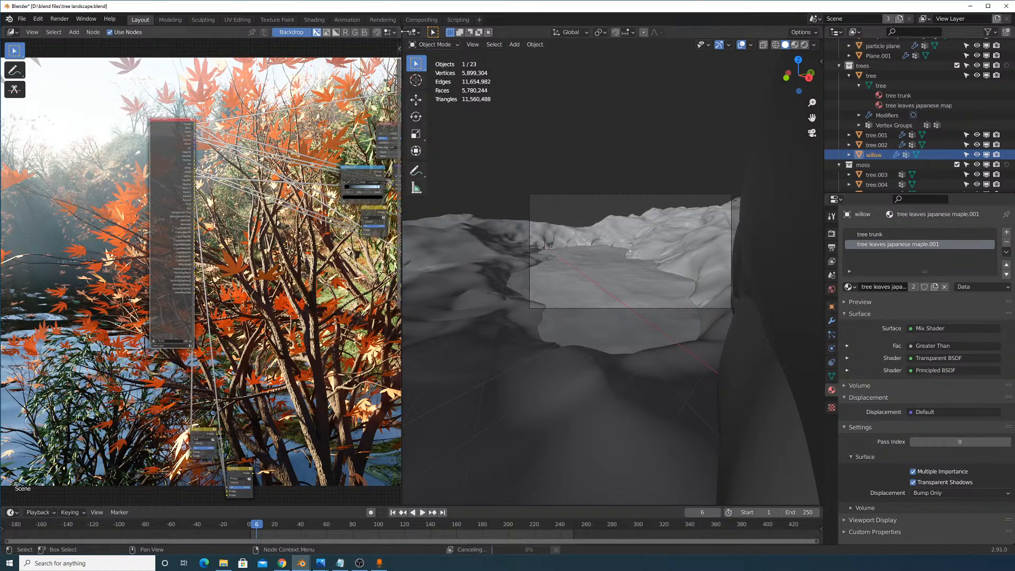
drag(402, 27, 536, 172)
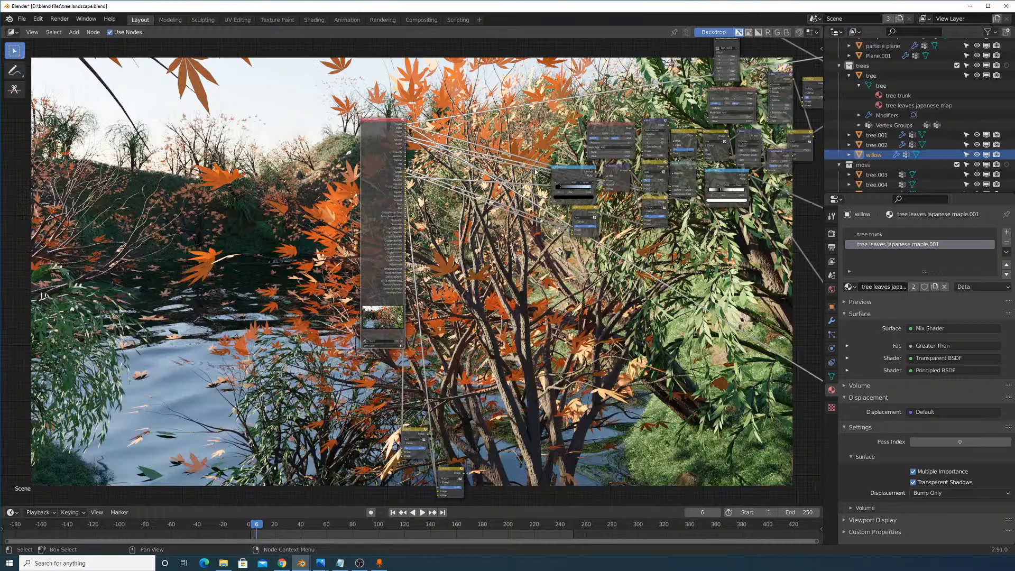
Look over the compositing node tree, from the Render Layers node through to the Color Balance, Viewer and Composite nodes.
middle_drag(241, 317, 125, 288)
middle_drag(397, 261, 272, 280)
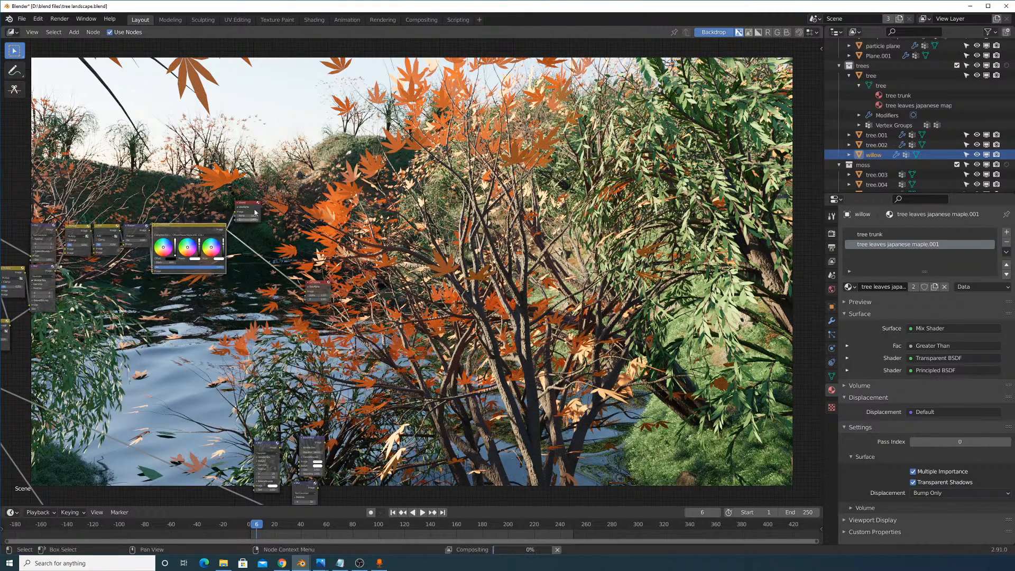
middle_drag(270, 205, 381, 387)
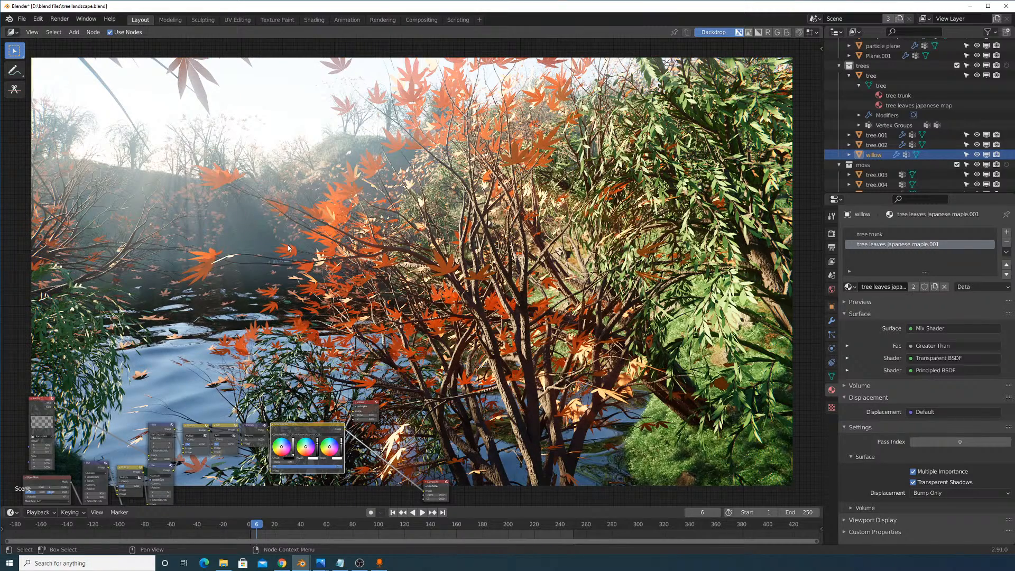
middle_drag(332, 366, 279, 281)
scroll(279, 282, up, 5)
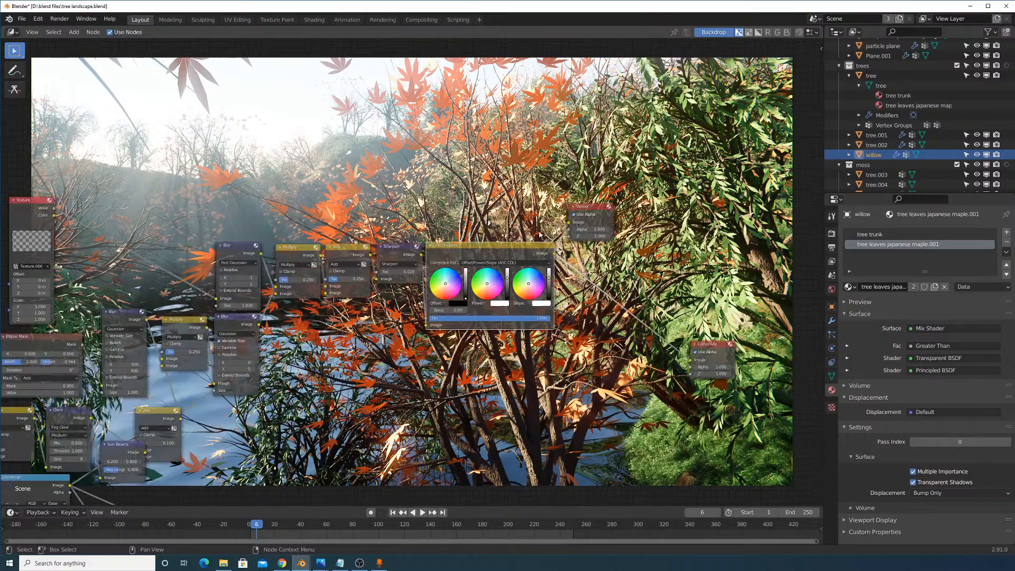
scroll(547, 205, down, 4)
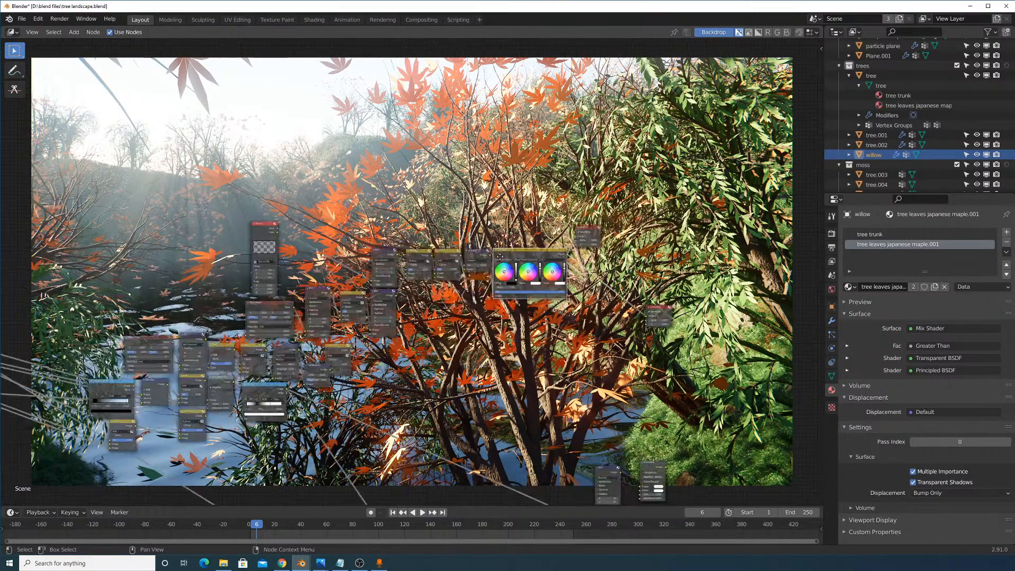
middle_drag(245, 384, 352, 316)
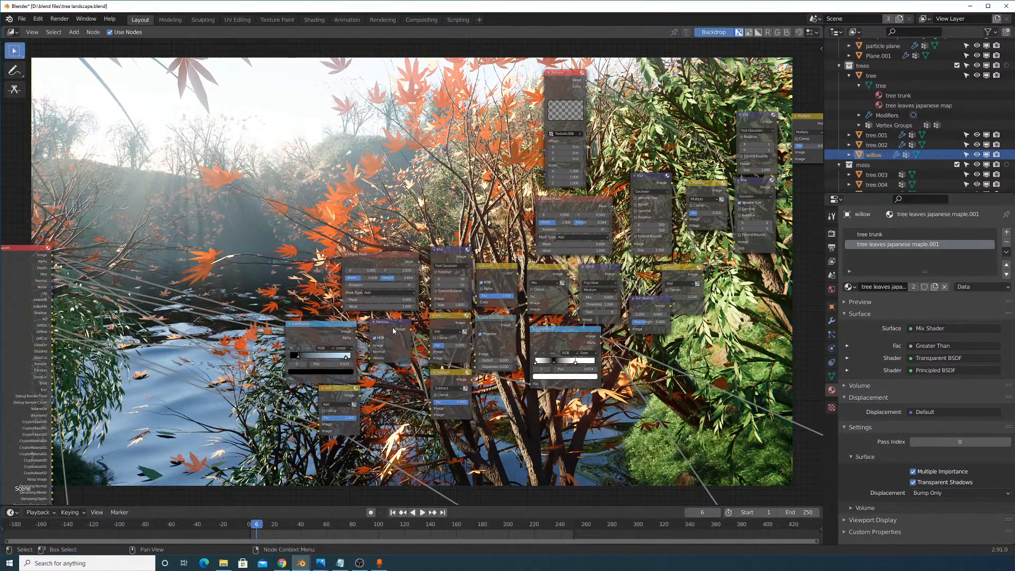
scroll(393, 331, up, 5)
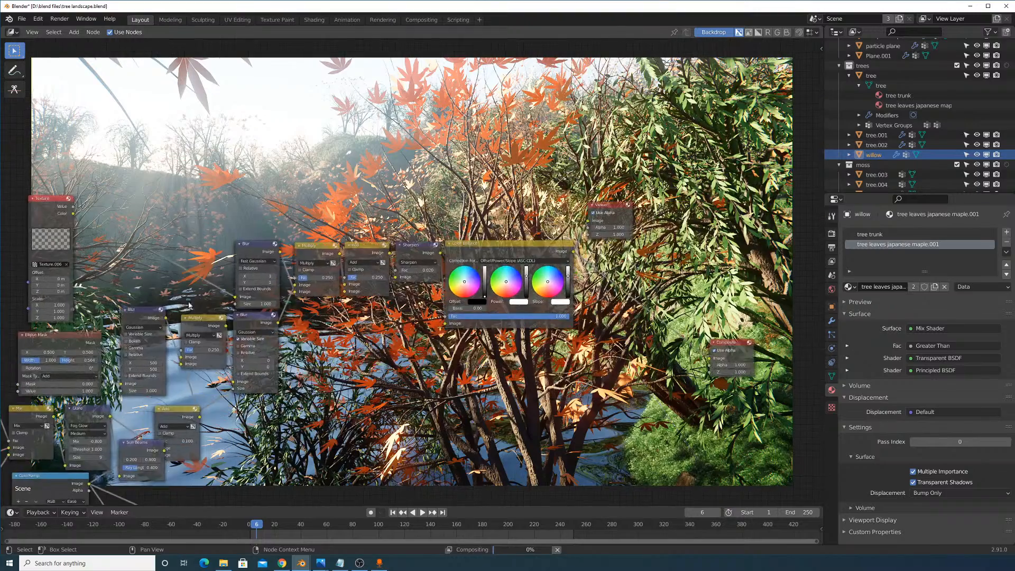
Set the Color Balance node's Power to 1.4 for all three color channels.
scroll(374, 330, up, 2)
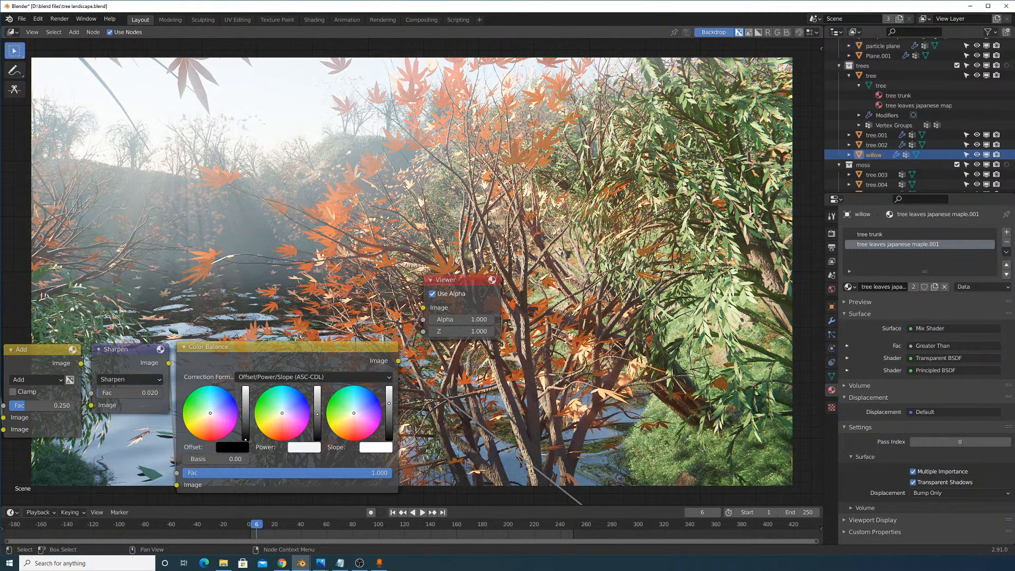
drag(317, 414, 317, 389)
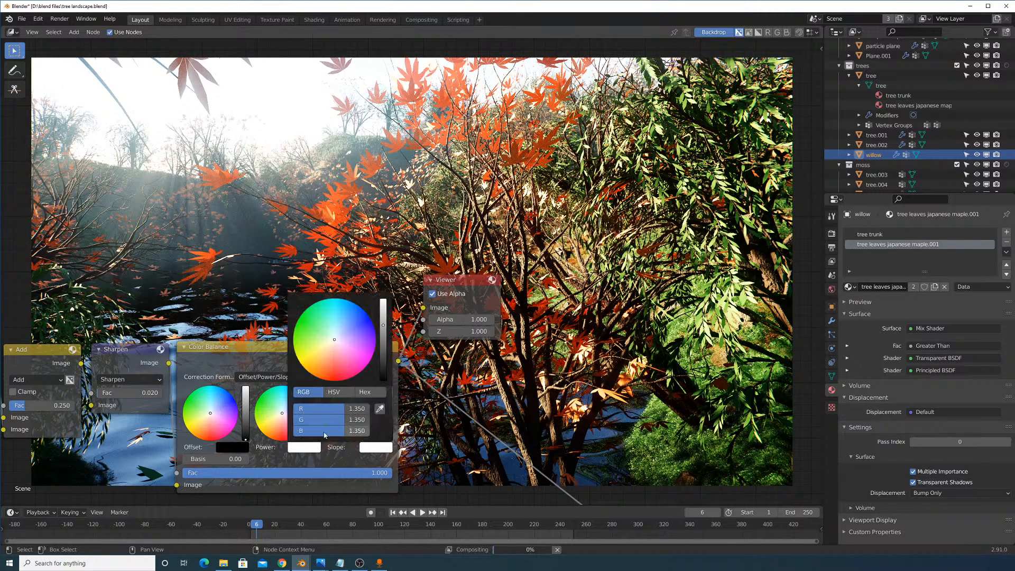
click(312, 449)
drag(341, 410, 341, 430)
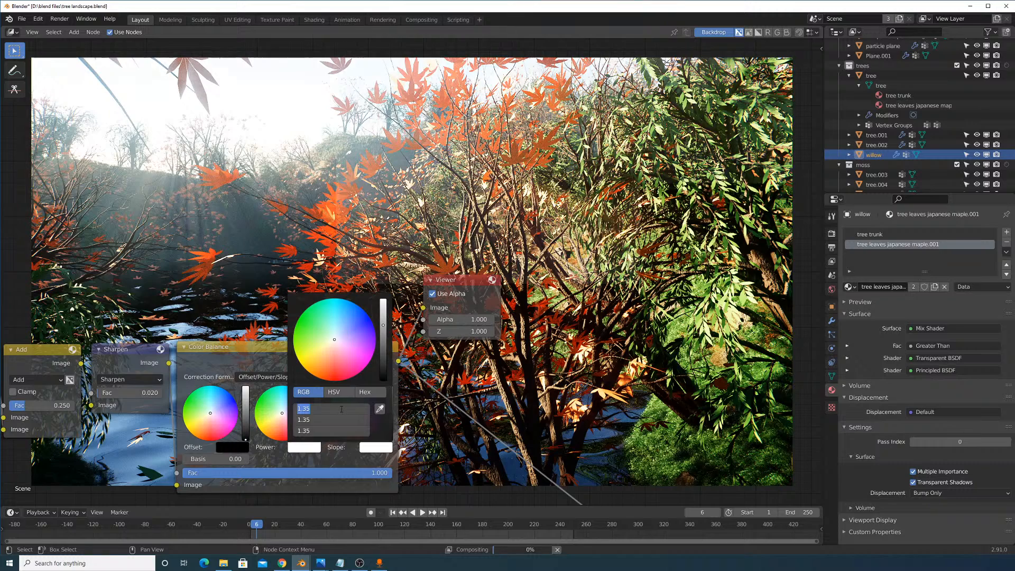
text(1.4)
key(Return)
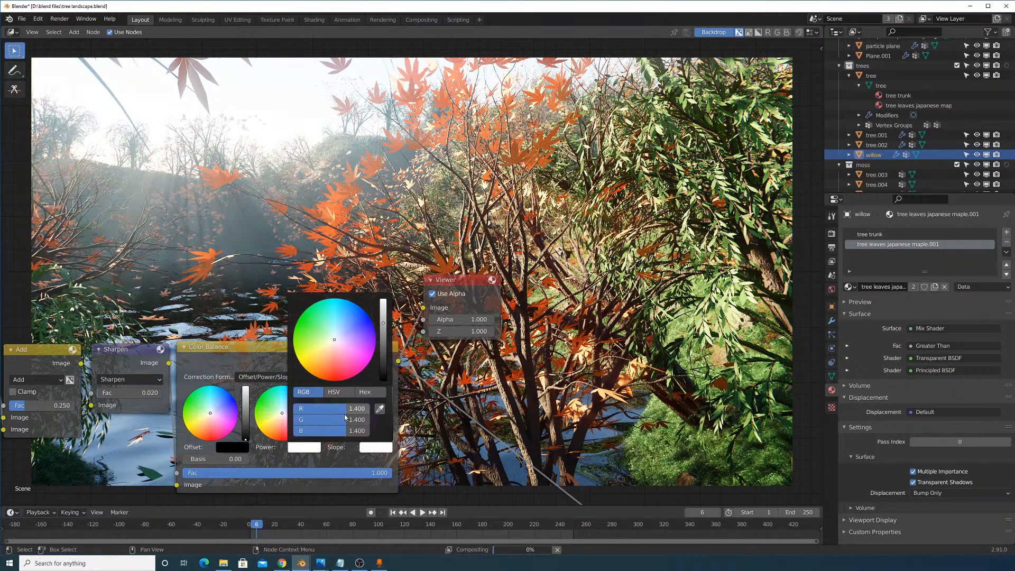
Set the Color Balance node's Slope to 1 for all three channels and check the backdrop image.
click(390, 449)
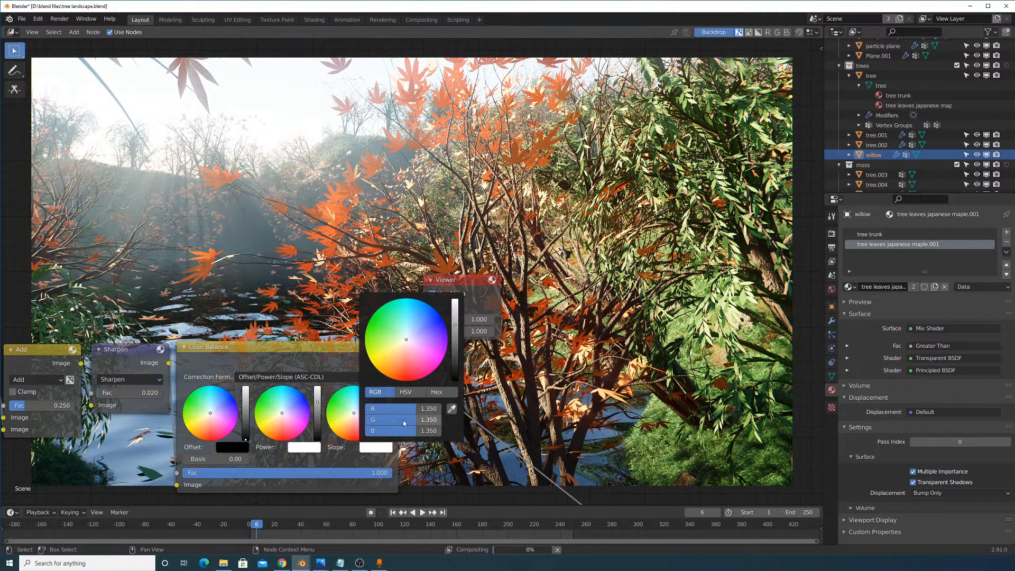
drag(407, 408, 408, 429)
text(1)
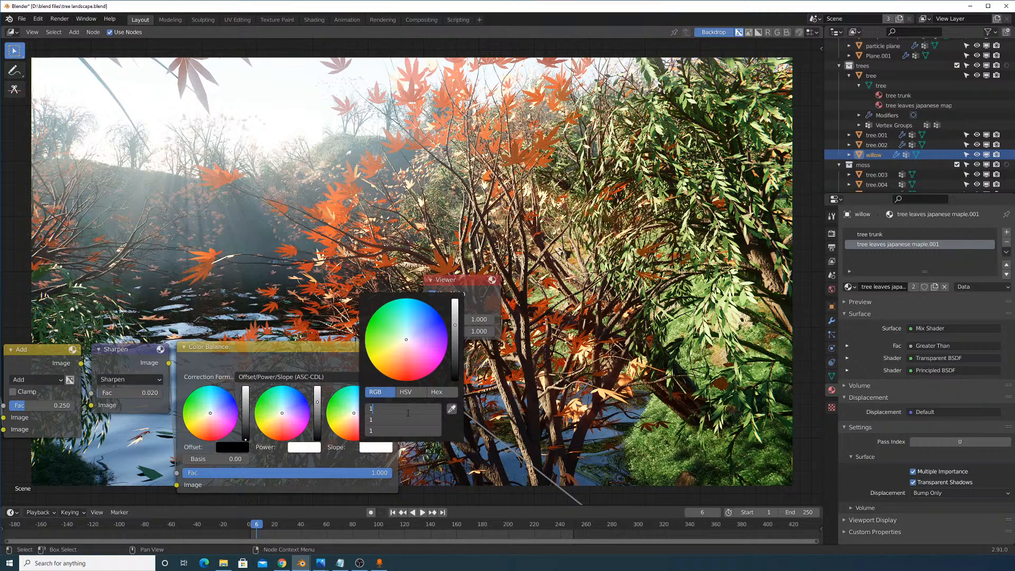
key(Return)
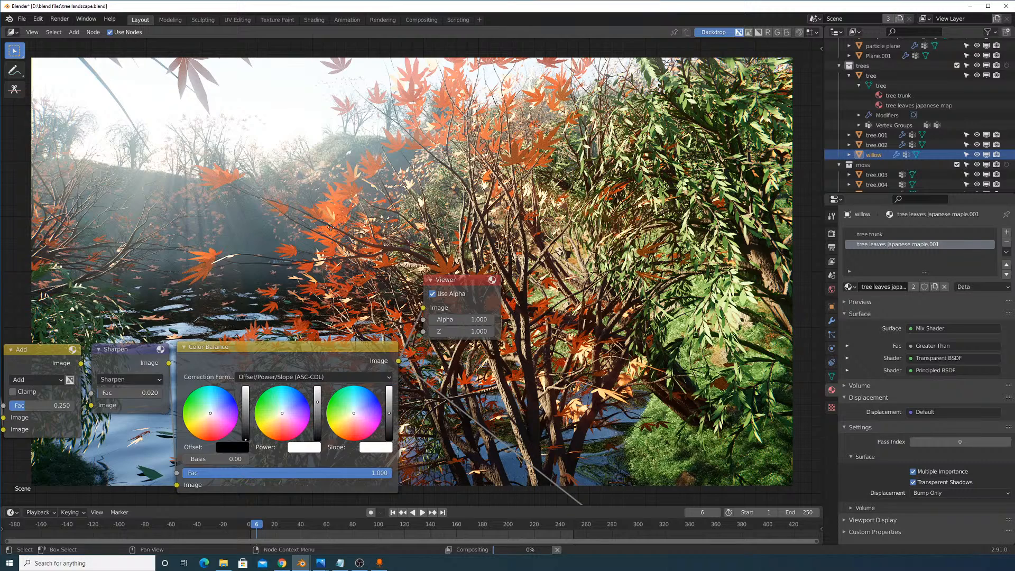
middle_drag(330, 230, 354, 308)
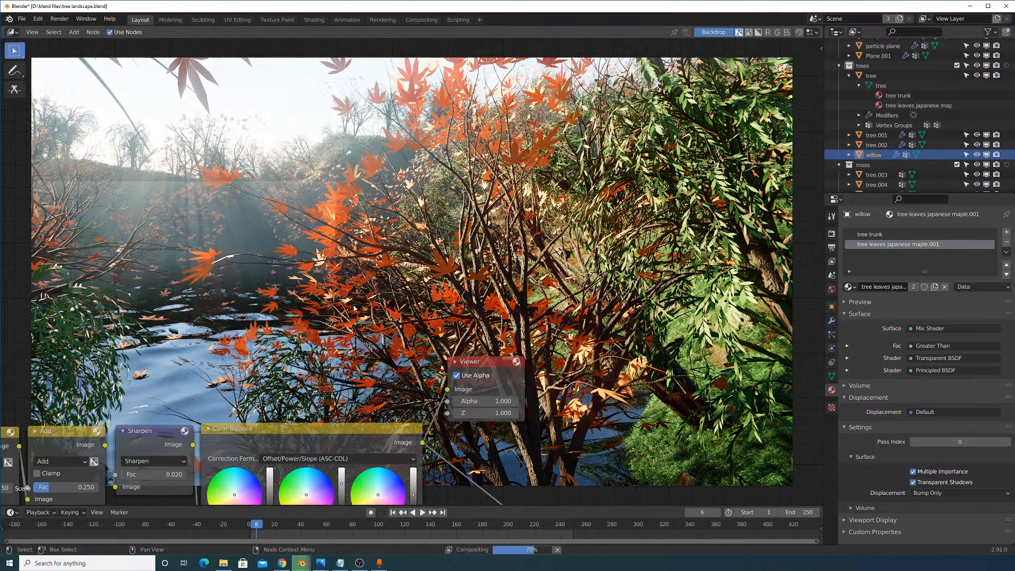
middle_drag(426, 305, 391, 174)
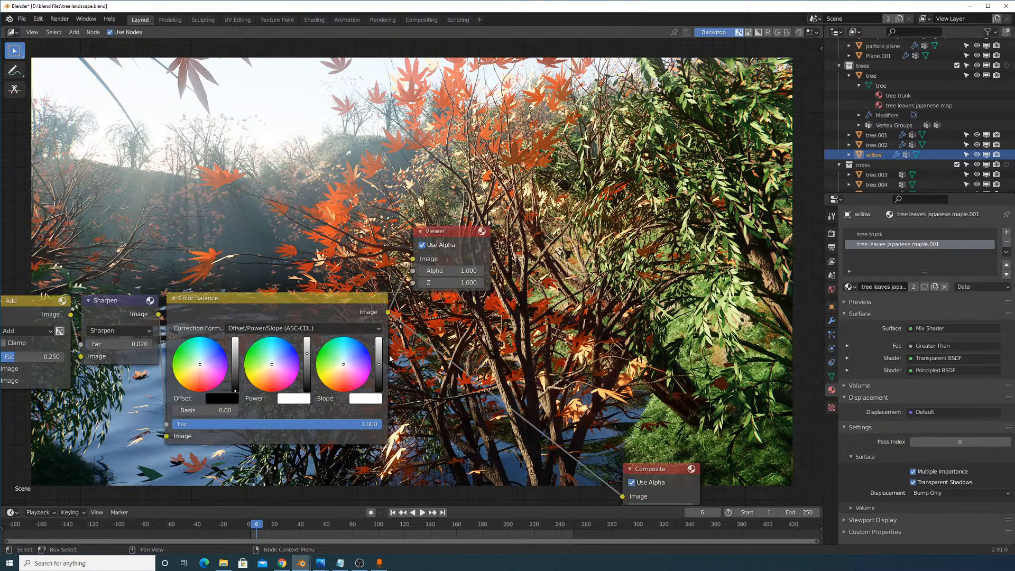
Try a Slope of 2 for all three channels of the Color Balance node and view the composited image.
click(364, 399)
drag(390, 363, 390, 381)
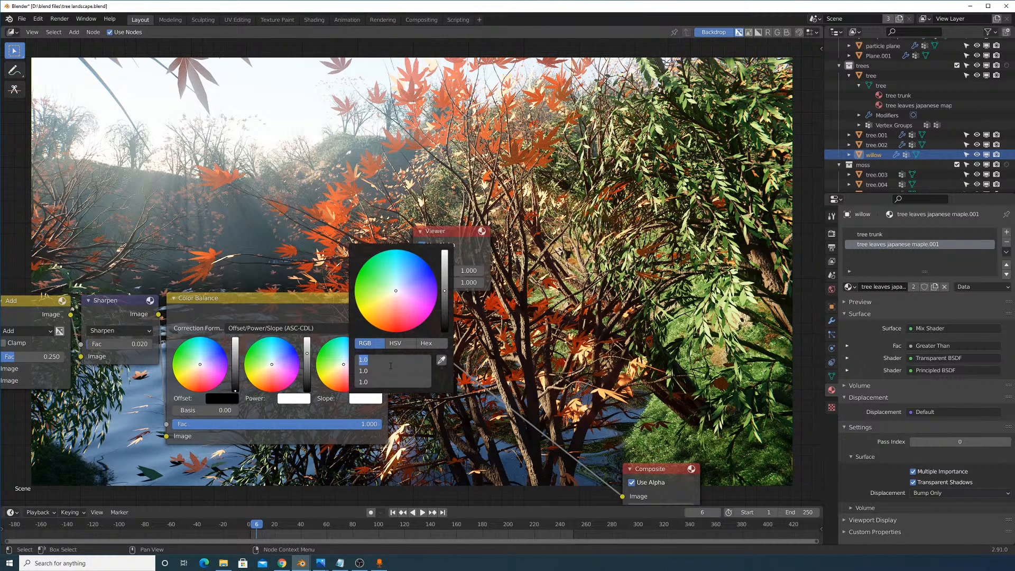
text(2)
key(Return)
middle_drag(155, 169, 178, 314)
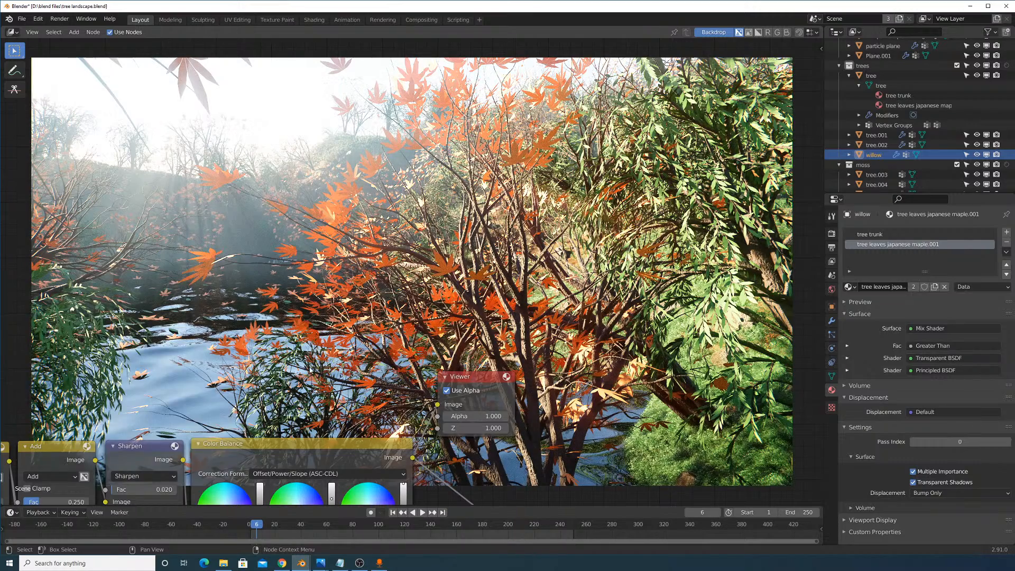
middle_drag(305, 357, 303, 226)
Set the Color Balance node's Slope to 1.3 for all three channels and view the unobstructed backdrop.
click(385, 416)
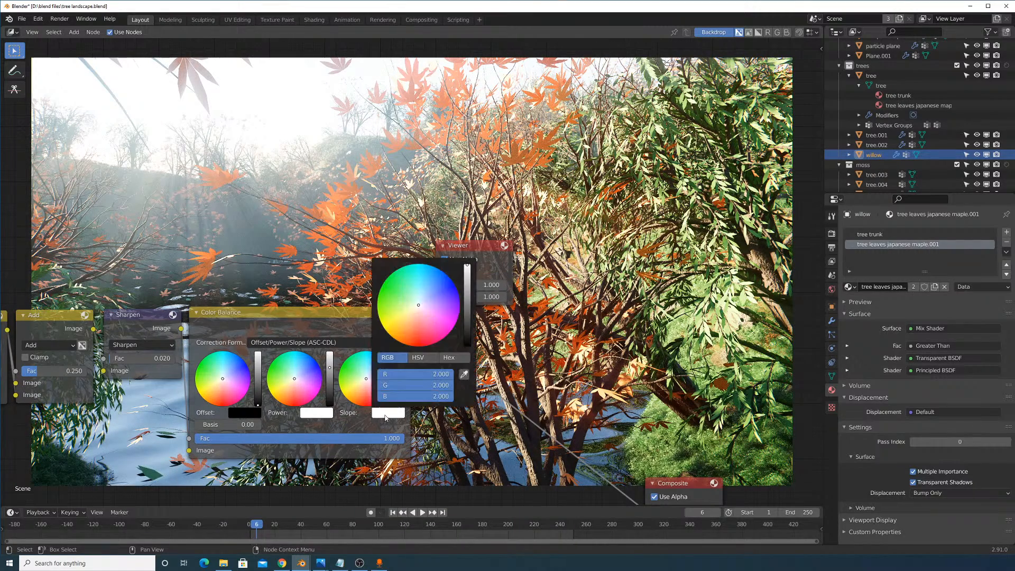
drag(406, 373, 407, 374)
text(1.3)
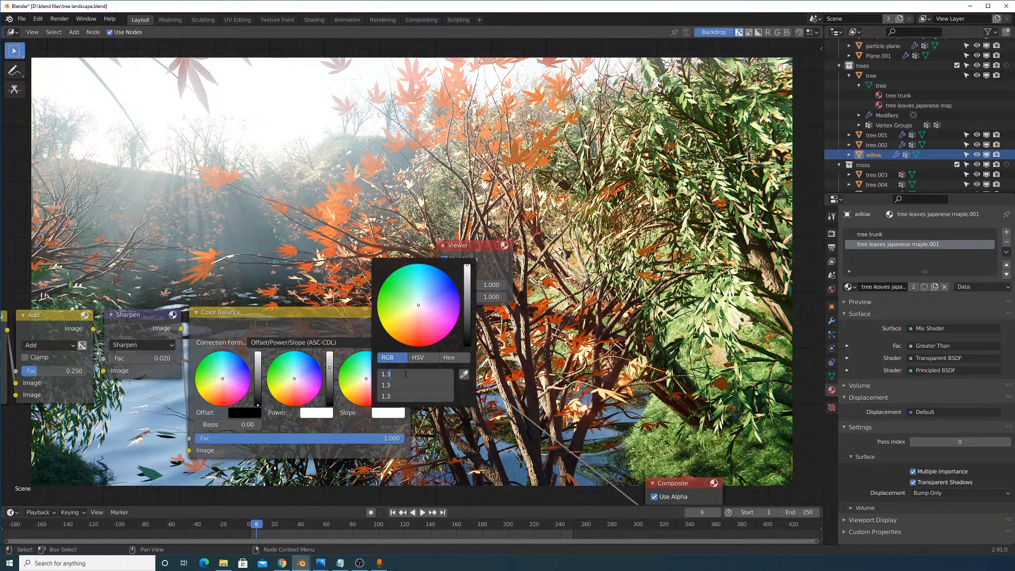
key(Return)
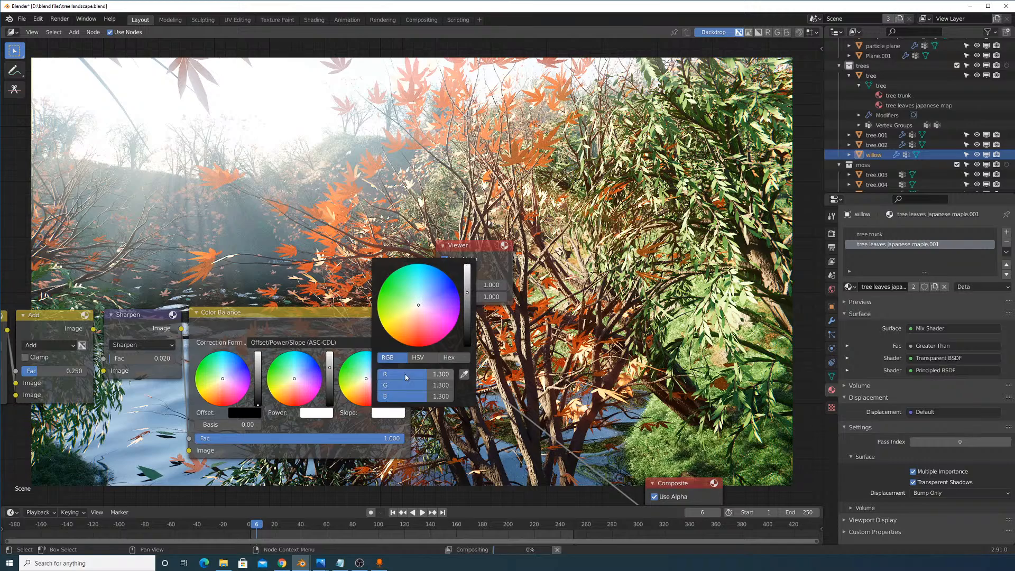
middle_drag(402, 237, 401, 412)
middle_drag(392, 286, 392, 307)
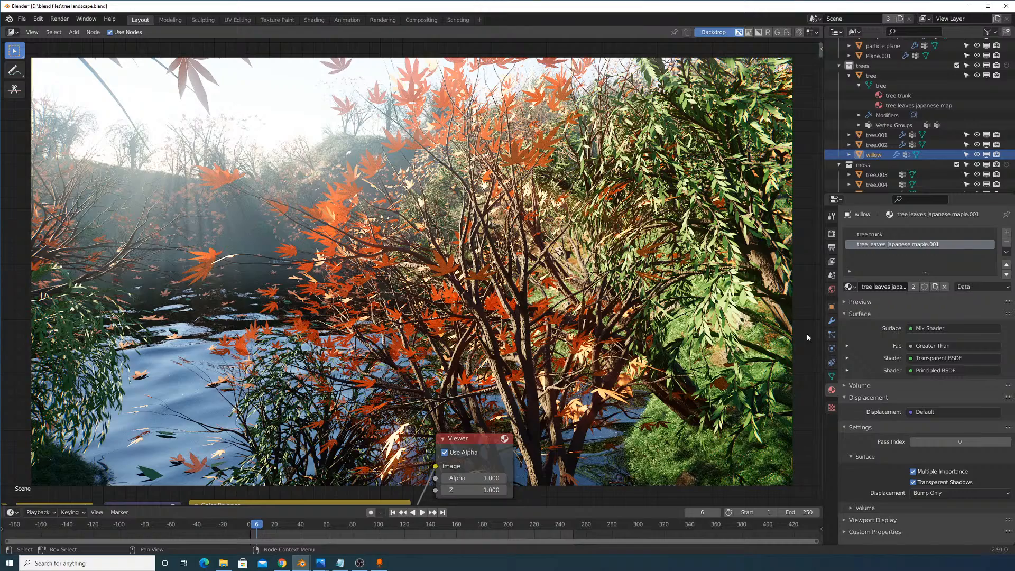
key(Home)
Reduce the Sharpen node's factor to 0 and view the composited image.
middle_drag(200, 351, 461, 288)
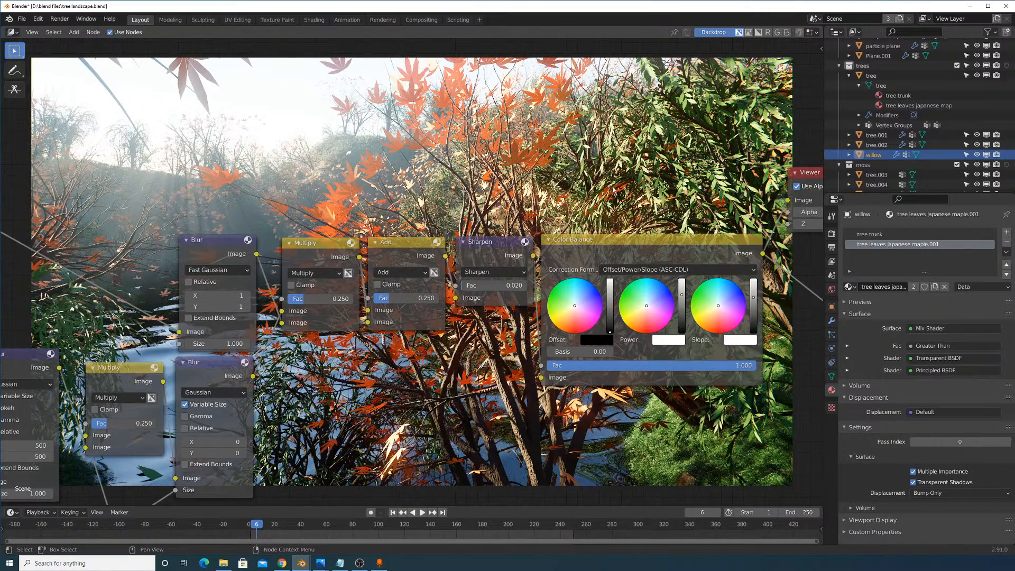
click(462, 286)
middle_drag(512, 216, 467, 453)
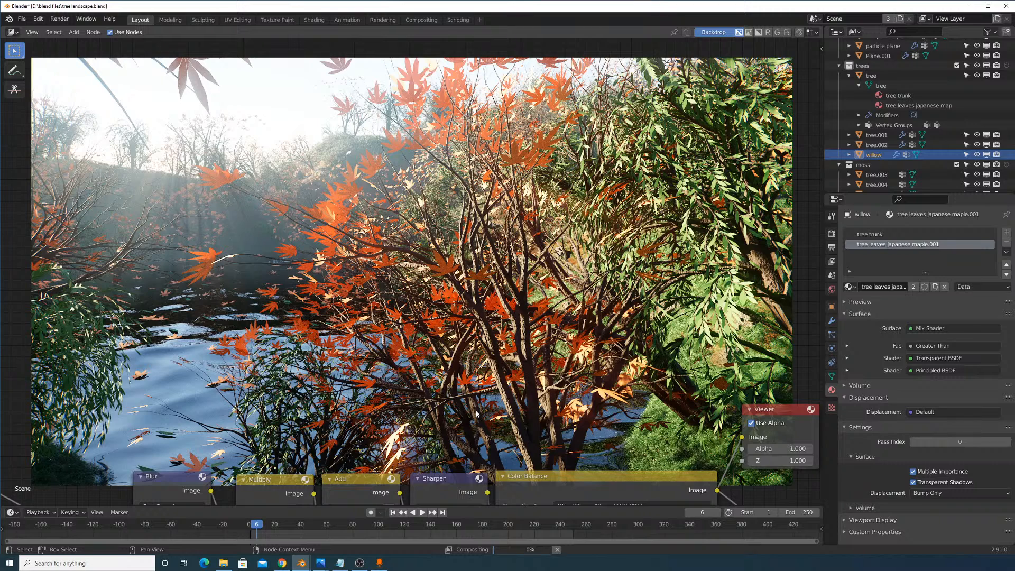
middle_drag(456, 502, 503, 368)
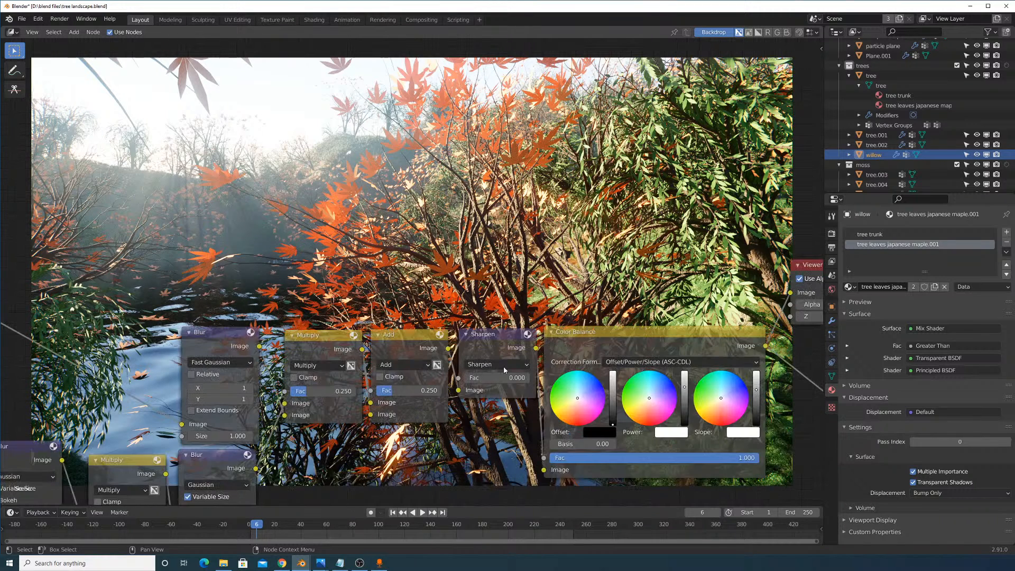
Set the Sharpen node's factor to 0.02.
click(500, 377)
text(0.02)
key(Return)
Set the Color Balance node's Slope to 1.4 for all three channels and examine the graded backdrop image.
click(682, 434)
click(753, 434)
drag(782, 393, 782, 416)
text(1)
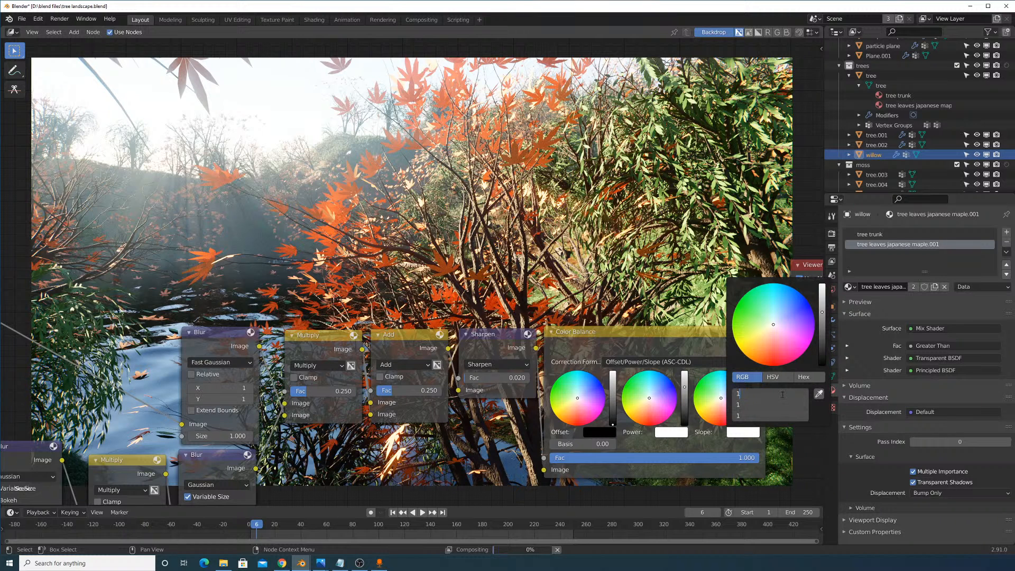
text(.4)
key(Return)
middle_drag(436, 183, 426, 337)
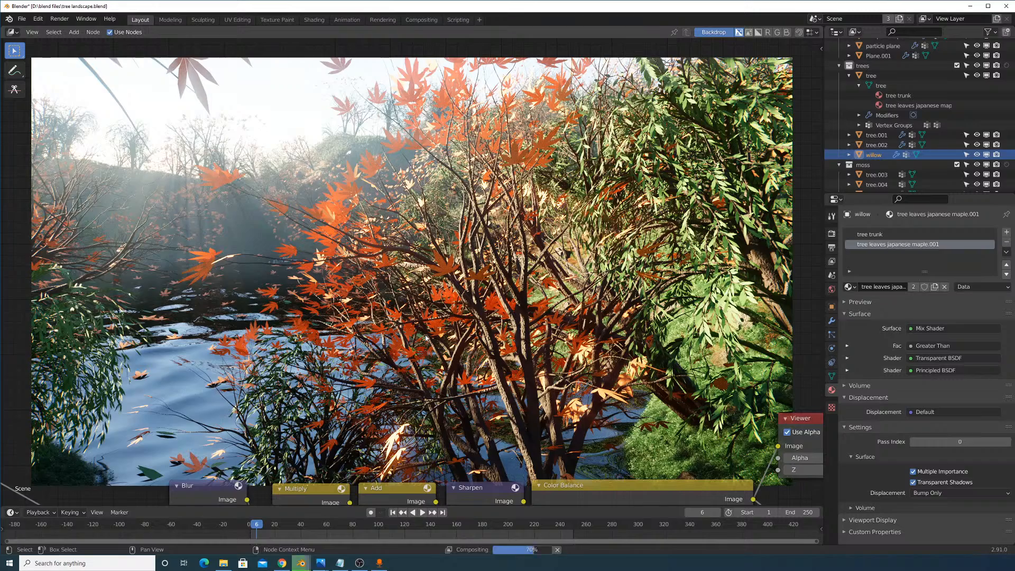
middle_drag(540, 302, 418, 260)
middle_drag(368, 196, 383, 284)
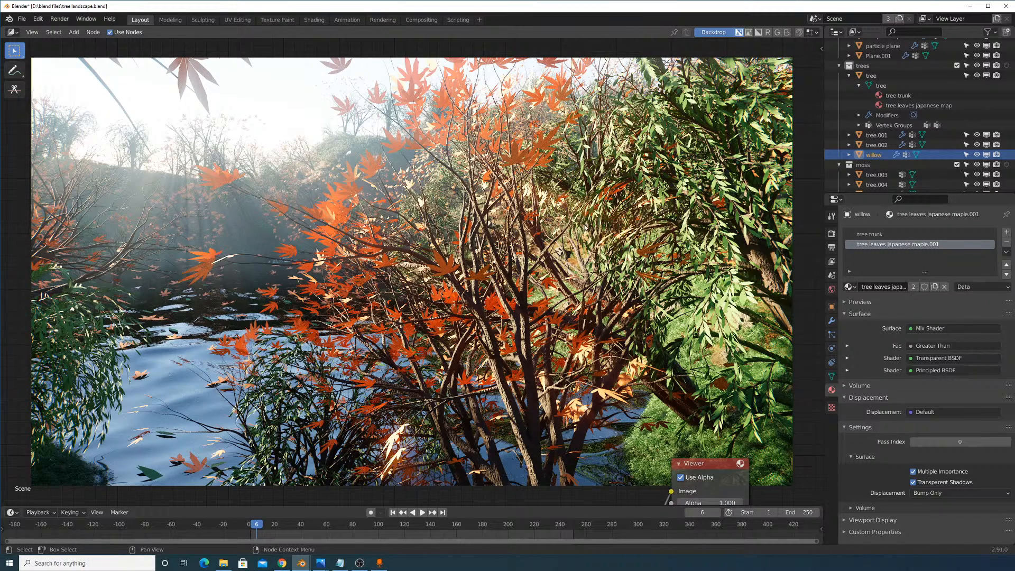
middle_drag(418, 235, 510, 53)
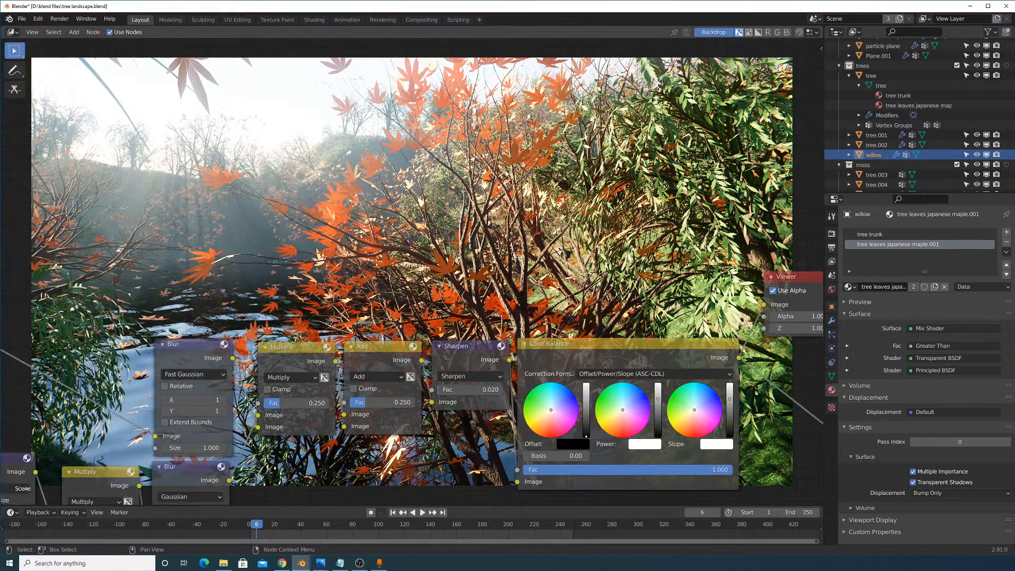
middle_drag(465, 275, 464, 254)
middle_drag(389, 266, 419, 277)
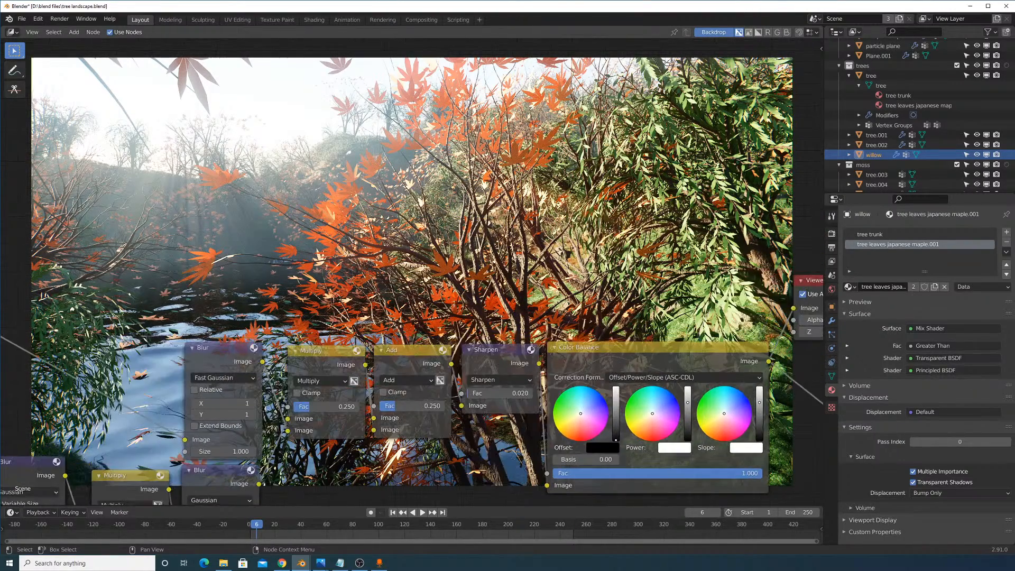
Save the changes to the tree landscape blend file.
middle_drag(653, 269, 551, 291)
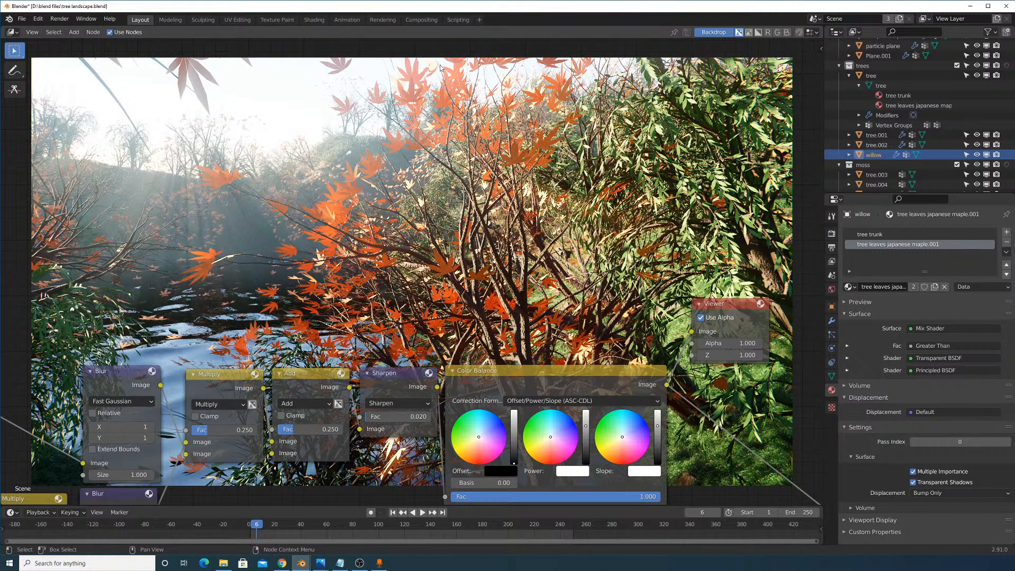
click(21, 18)
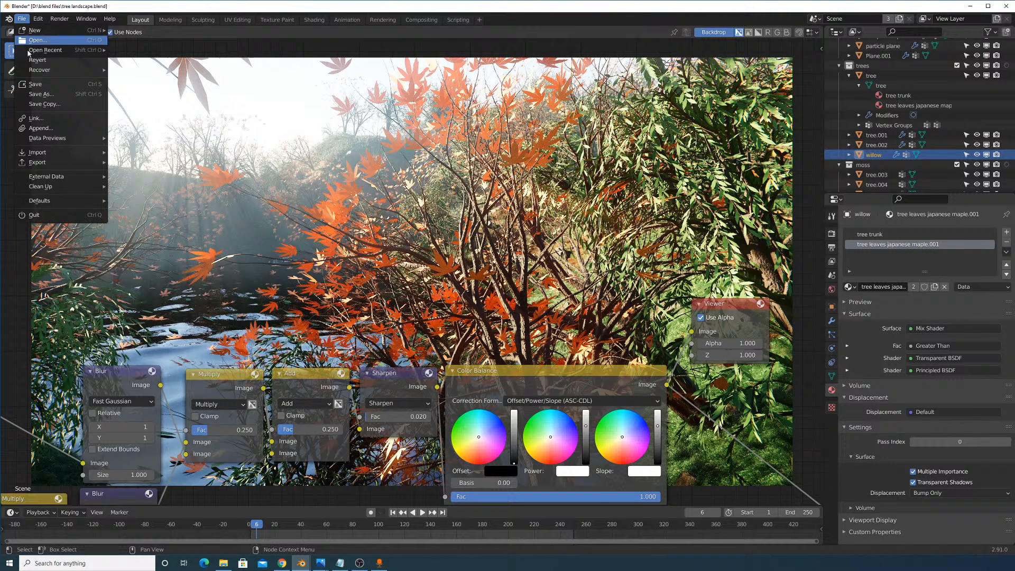
click(42, 85)
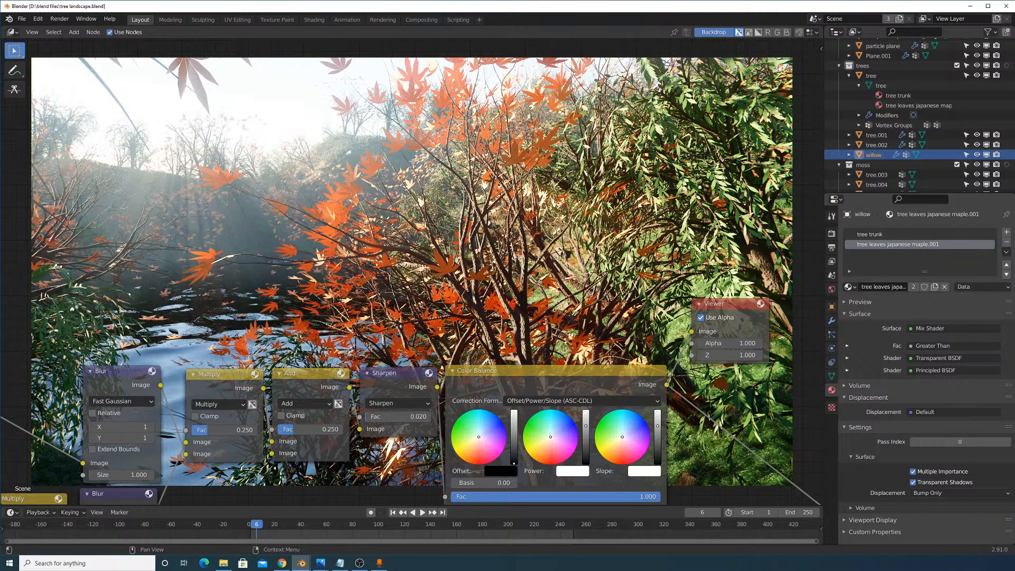
Open the composited render in its own window and enlarge that window to cover most of the screen.
middle_drag(370, 132, 375, 181)
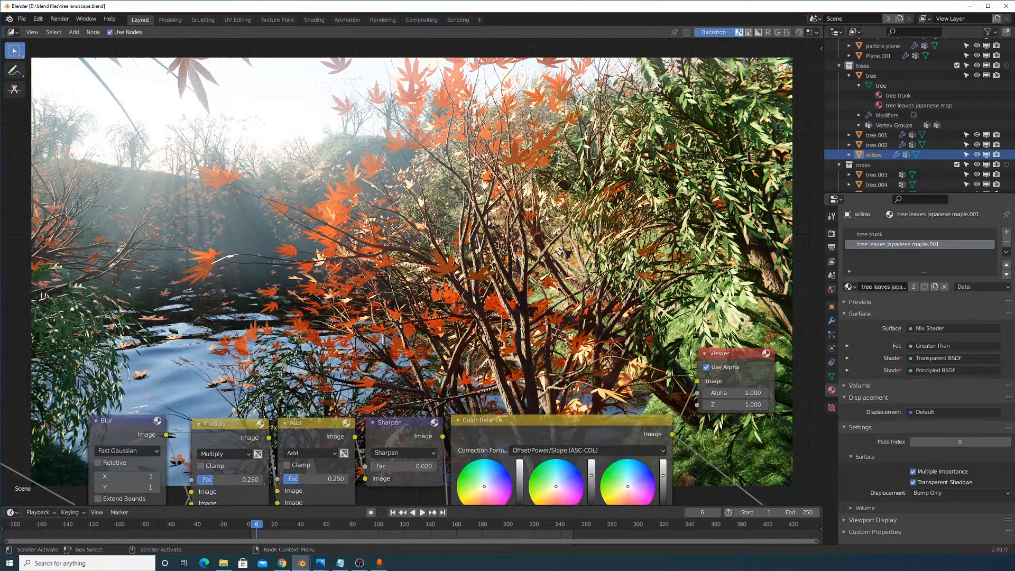
click(50, 19)
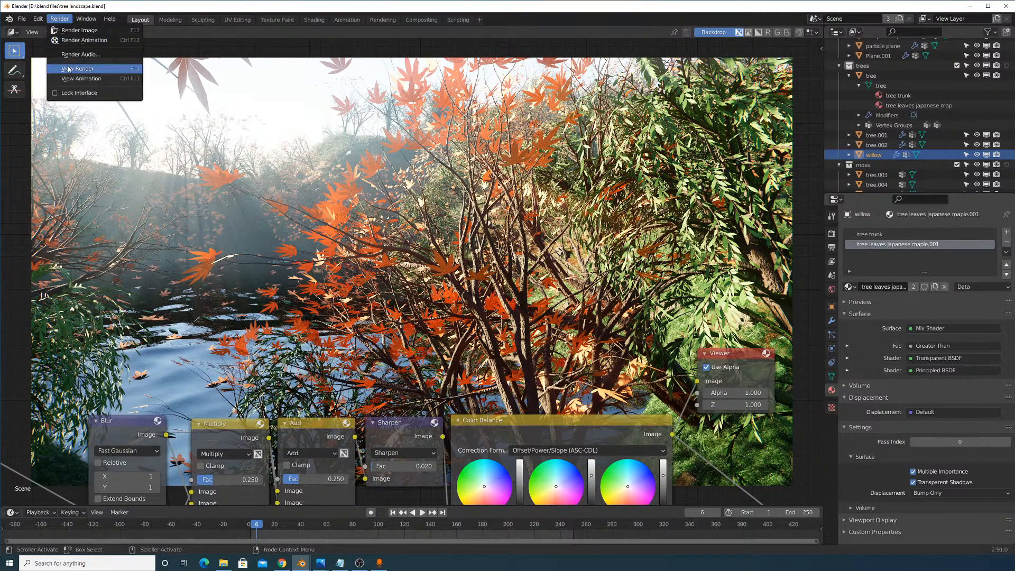
click(69, 68)
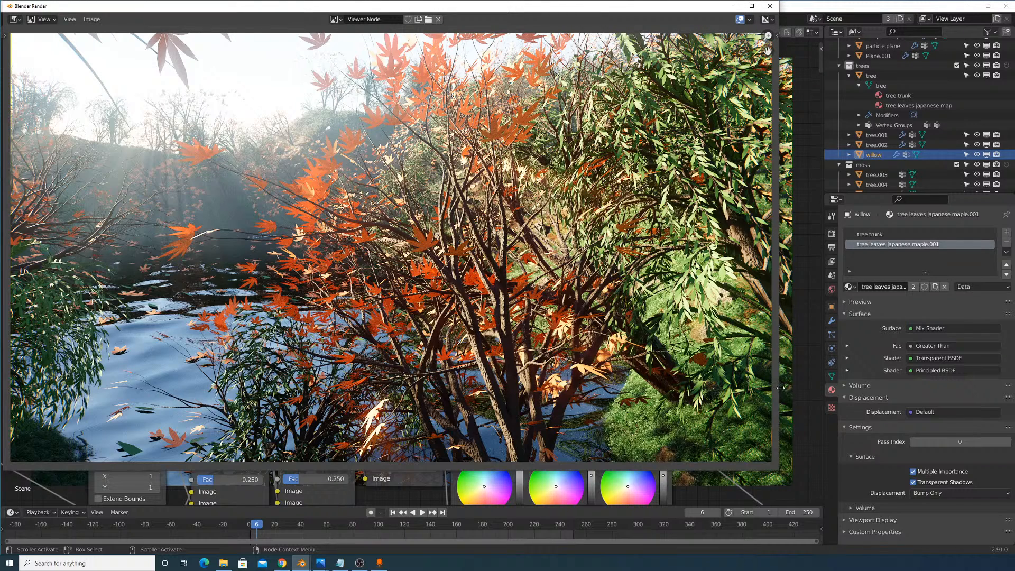
drag(780, 387, 947, 409)
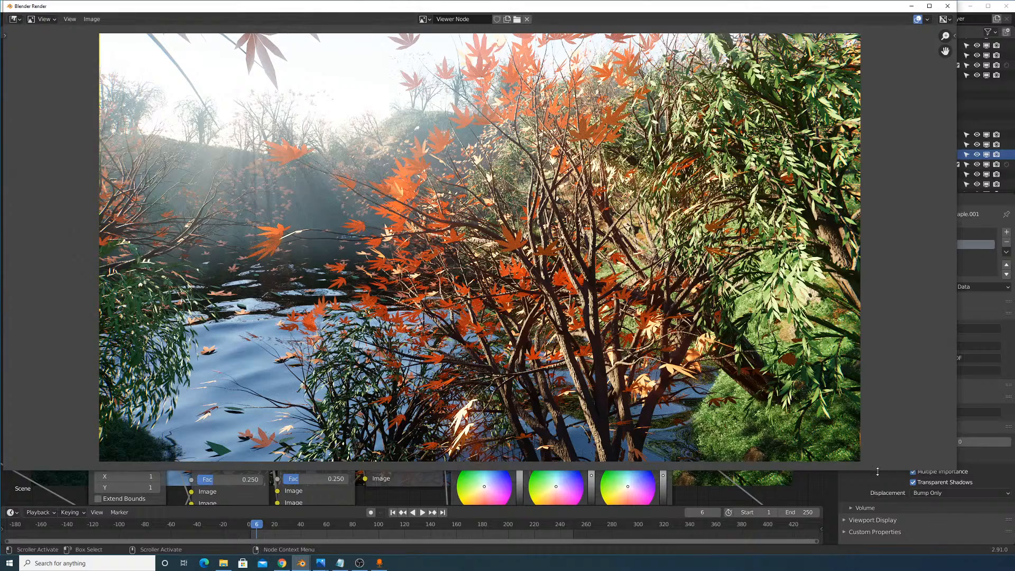
drag(878, 471, 875, 542)
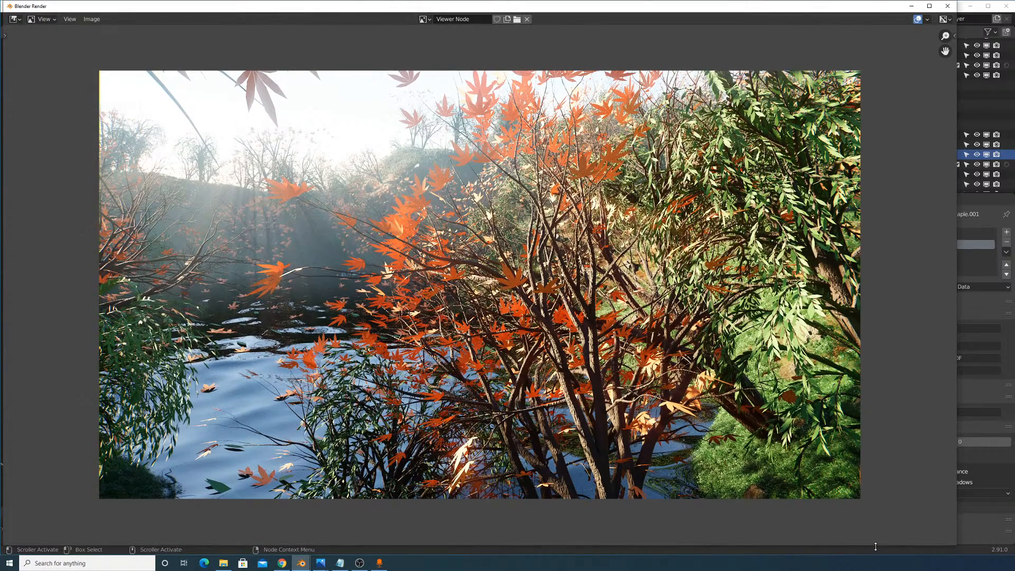
drag(875, 547, 875, 550)
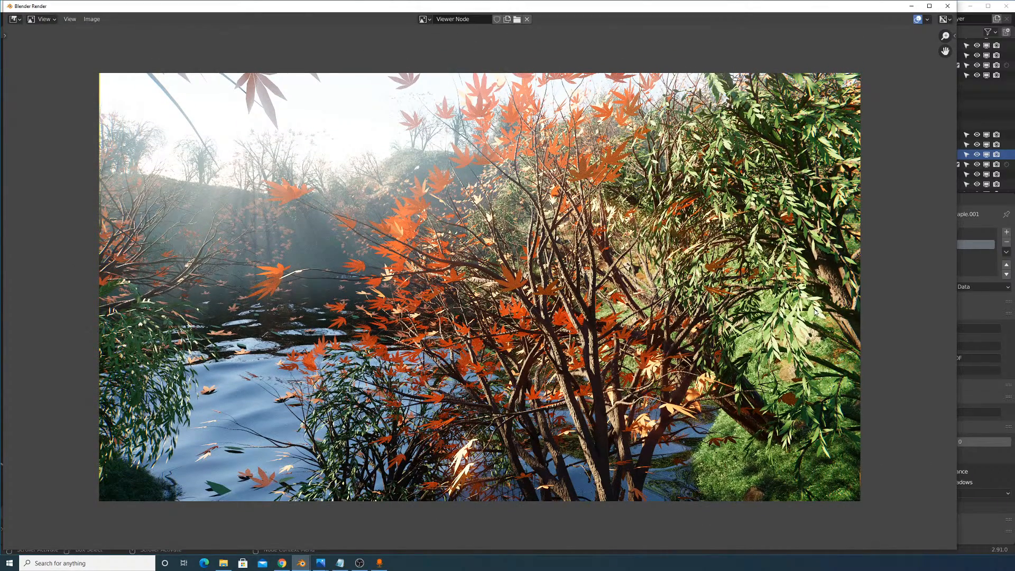
Examine the finished composited landscape in the render window, comparing the misty lake, red maple leaves, willow foliage and grassy bank.
scroll(771, 316, up, 1)
scroll(767, 311, down, 1)
scroll(765, 307, up, 1)
scroll(766, 309, down, 1)
scroll(643, 214, up, 2)
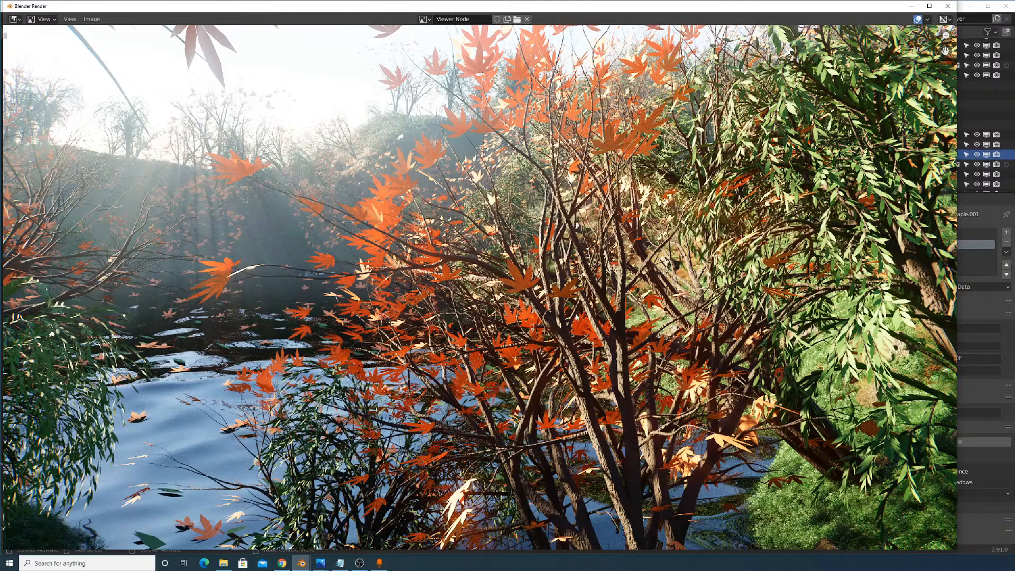
scroll(548, 285, down, 1)
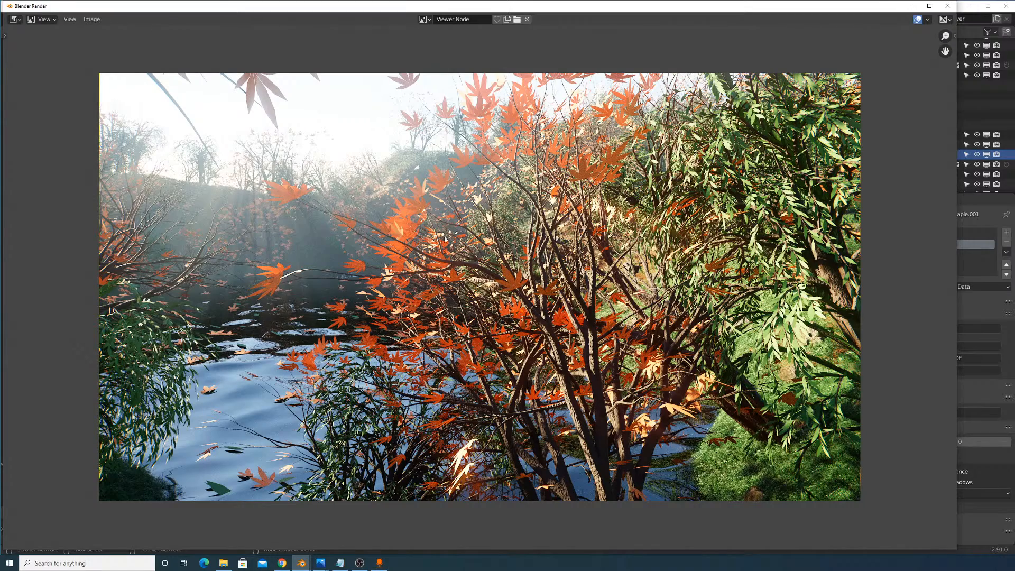
scroll(645, 240, up, 1)
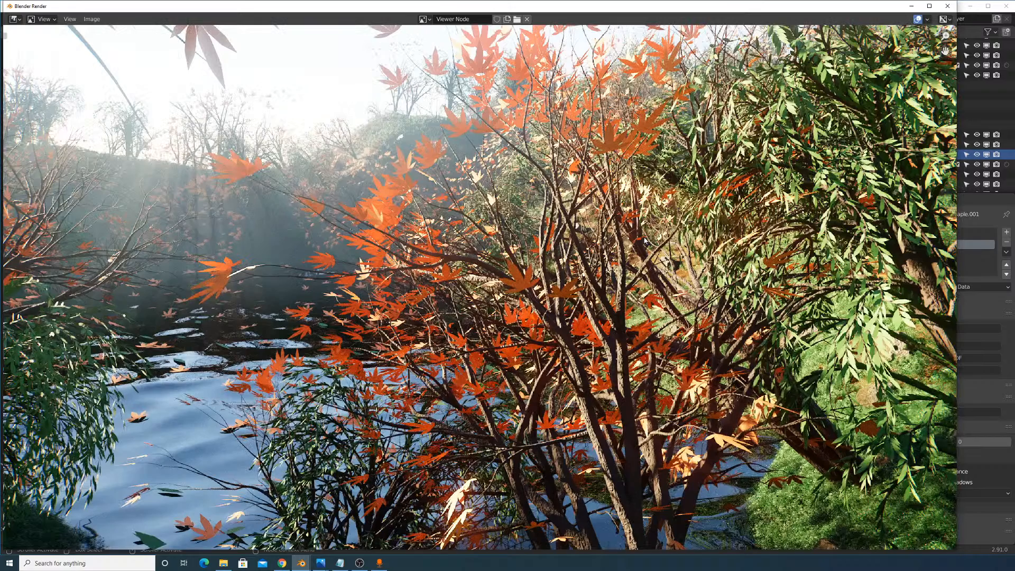
scroll(644, 240, down, 1)
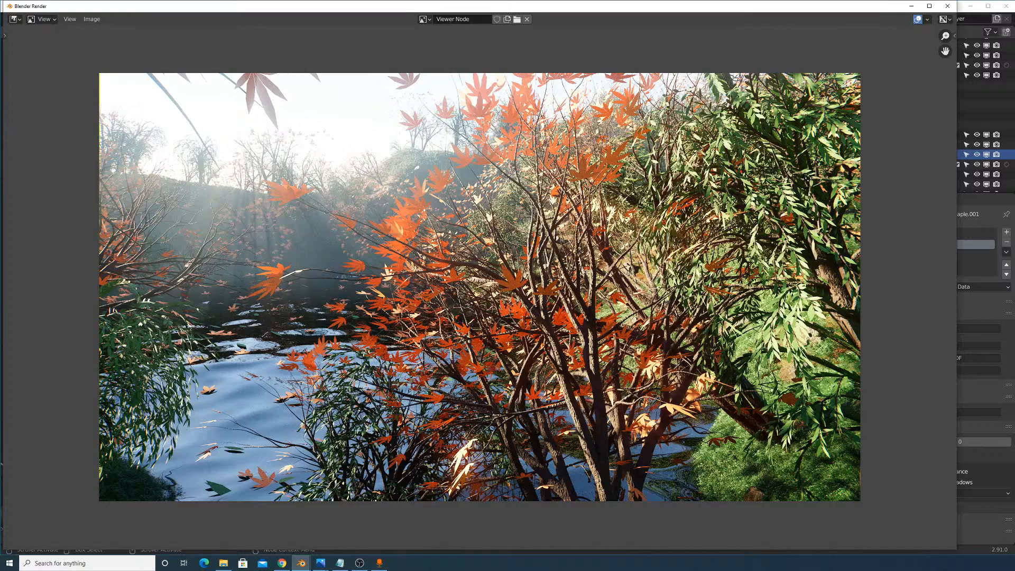
middle_drag(804, 204, 794, 225)
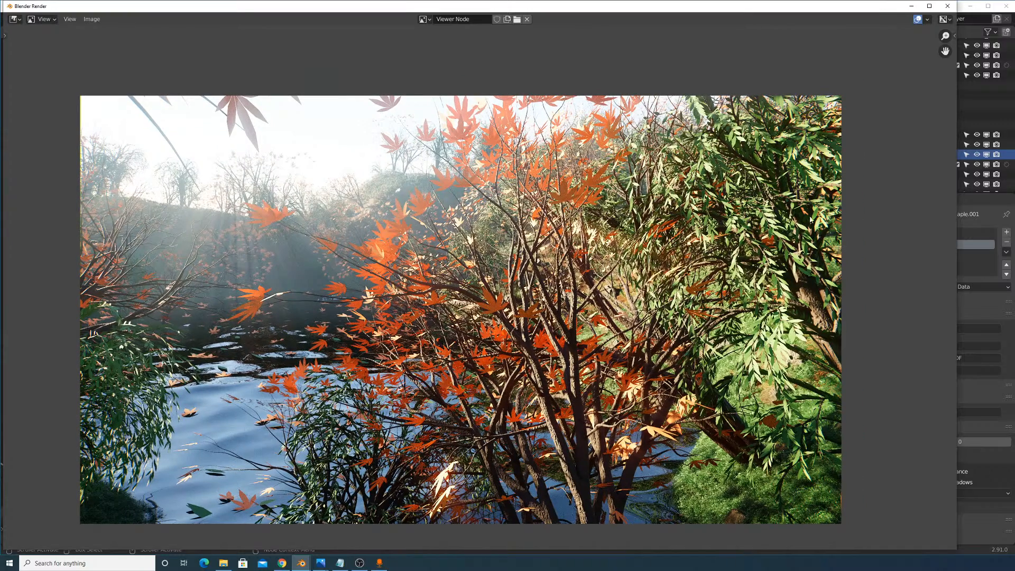
middle_drag(732, 254, 732, 241)
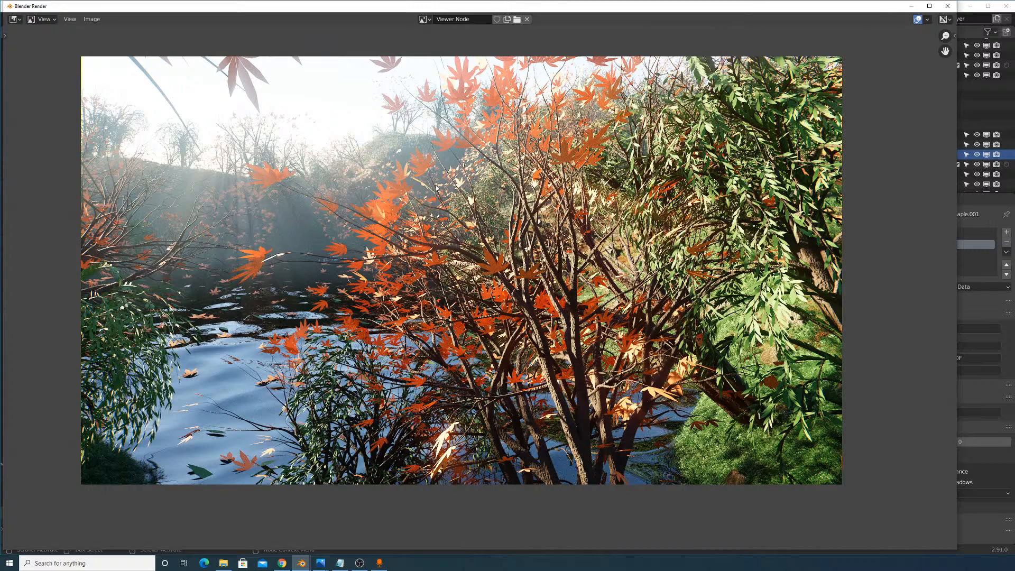
scroll(420, 297, up, 1)
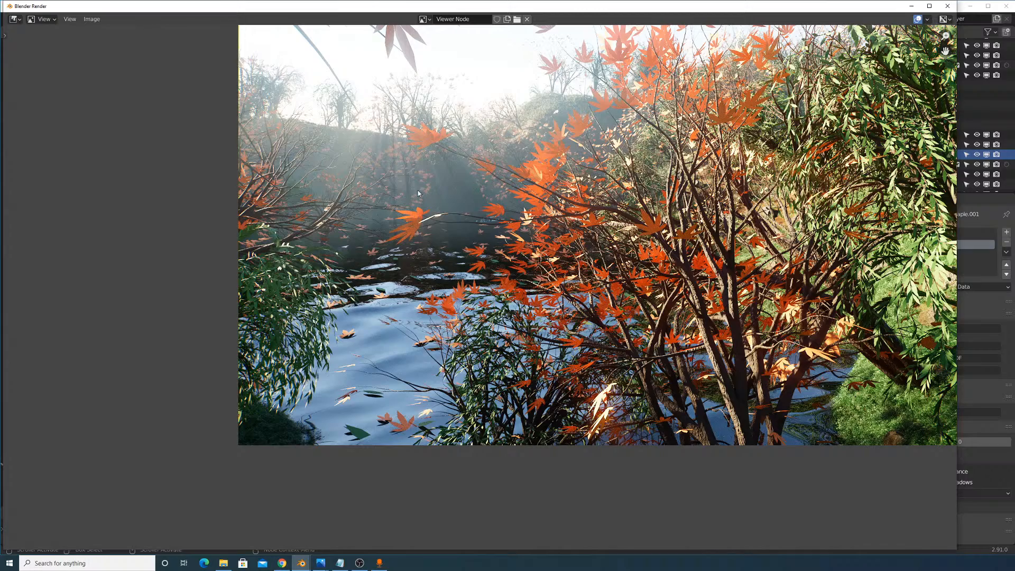
middle_drag(699, 194, 580, 267)
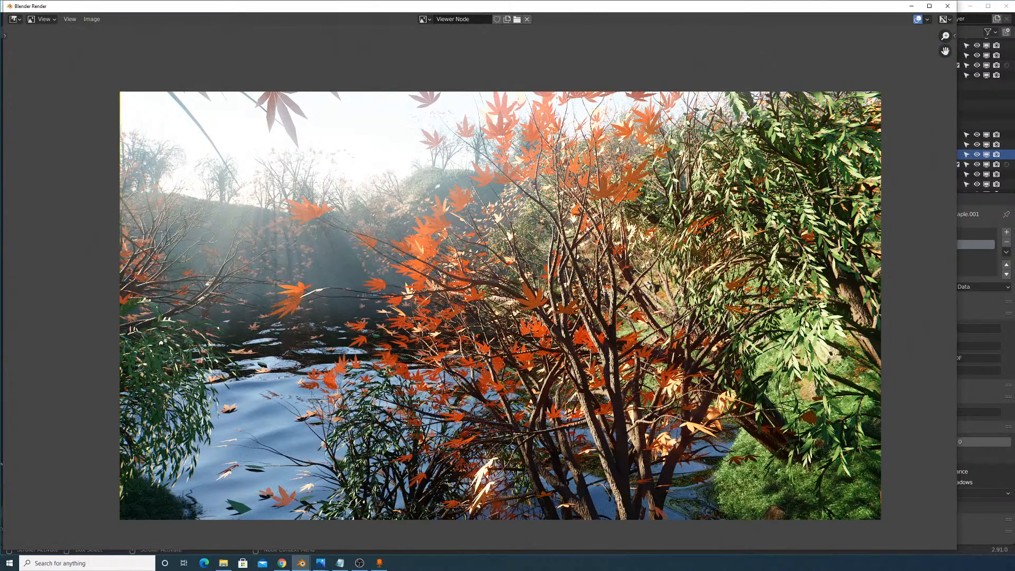
middle_drag(703, 471, 660, 407)
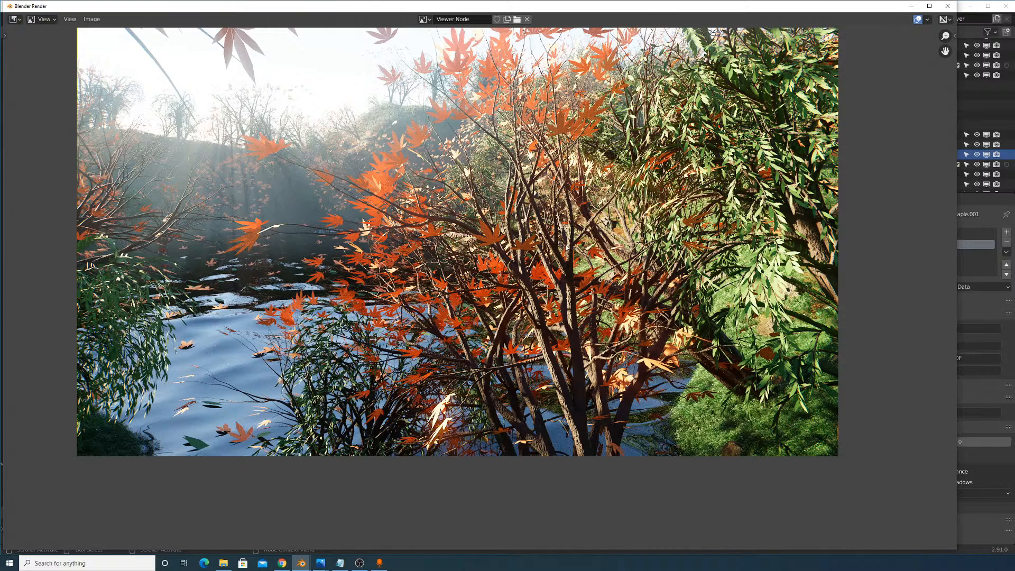
middle_drag(635, 143, 631, 198)
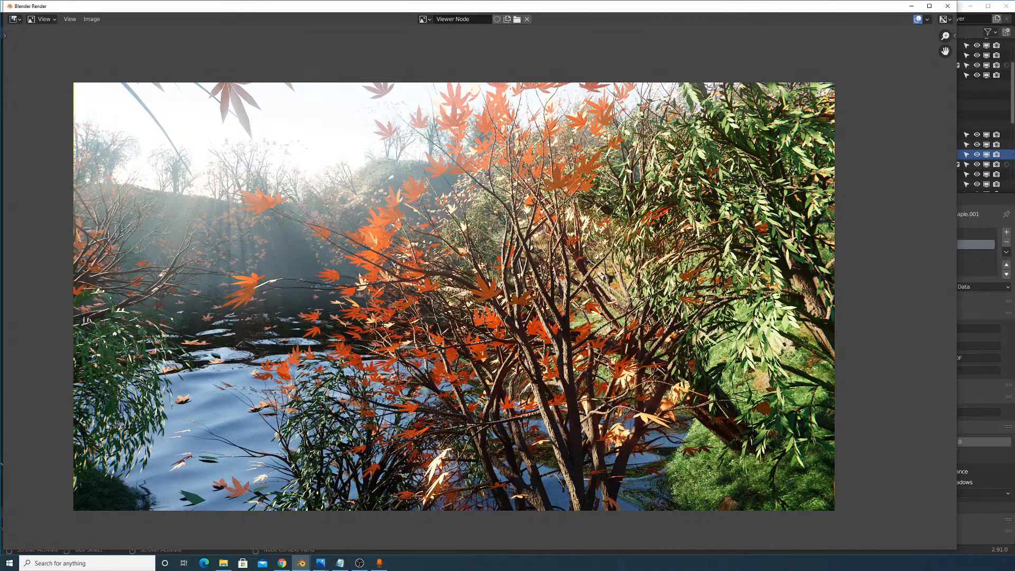
Switch to the Chrome browser.
click(281, 562)
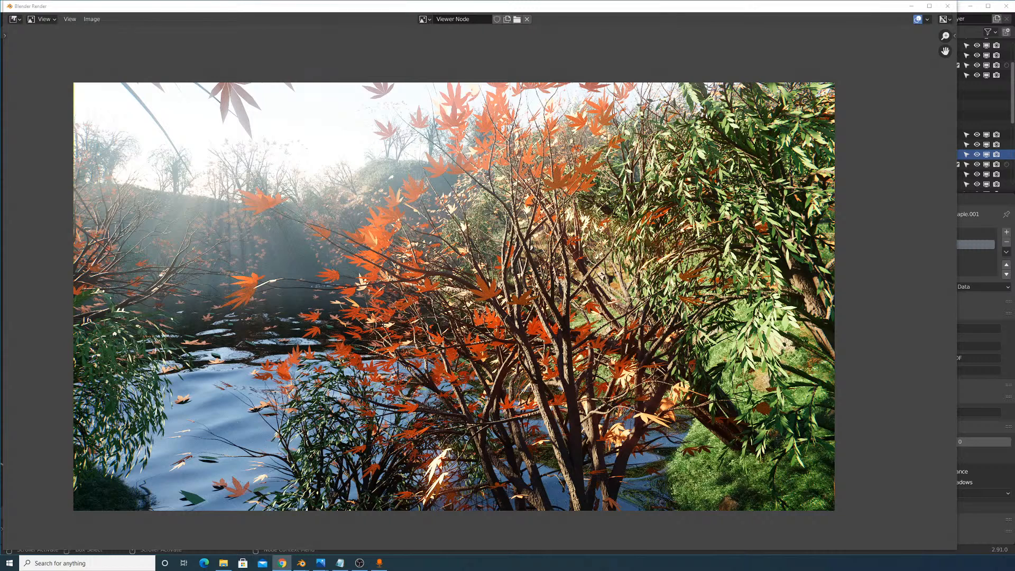